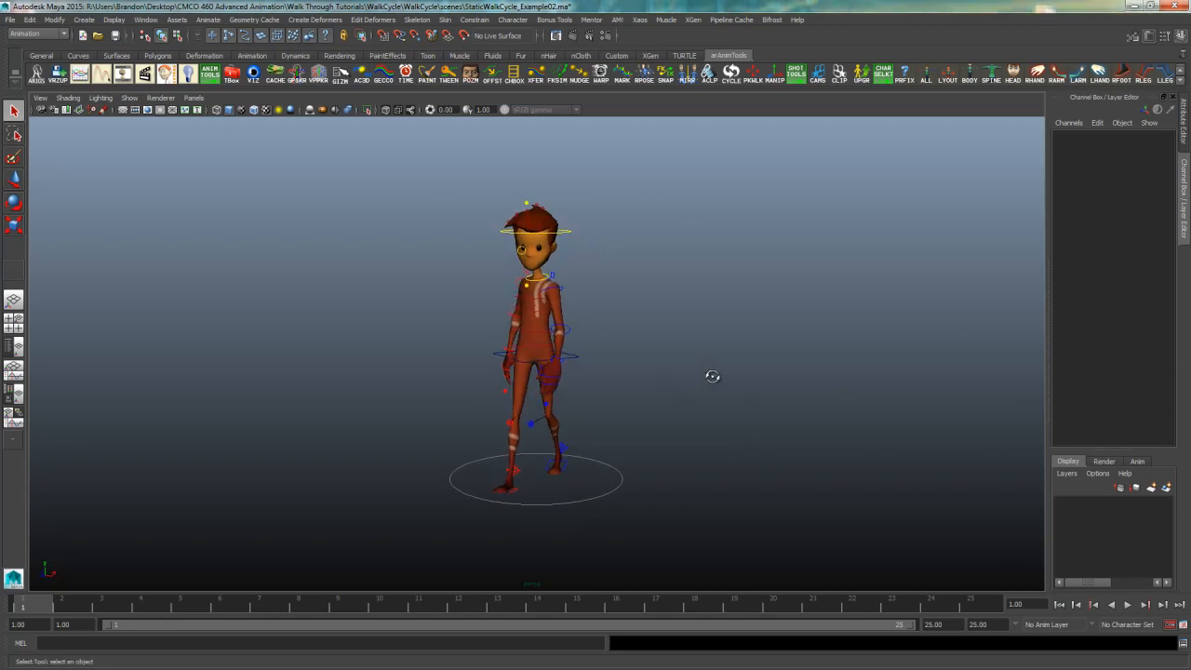
Step: Play back the character's walk cycle, stop it and return to frame 1
{"action": "left_click", "coordinate": [1127, 605]}
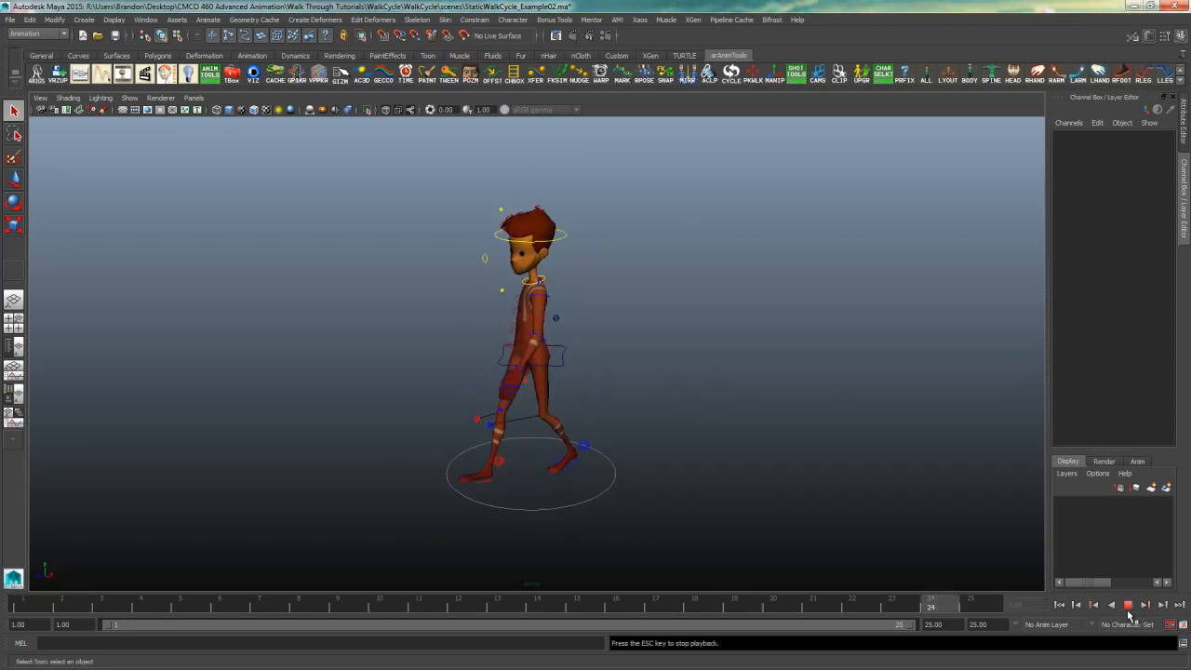
{"action": "key", "text": "Escape"}
{"action": "left_click", "coordinate": [1061, 604]}
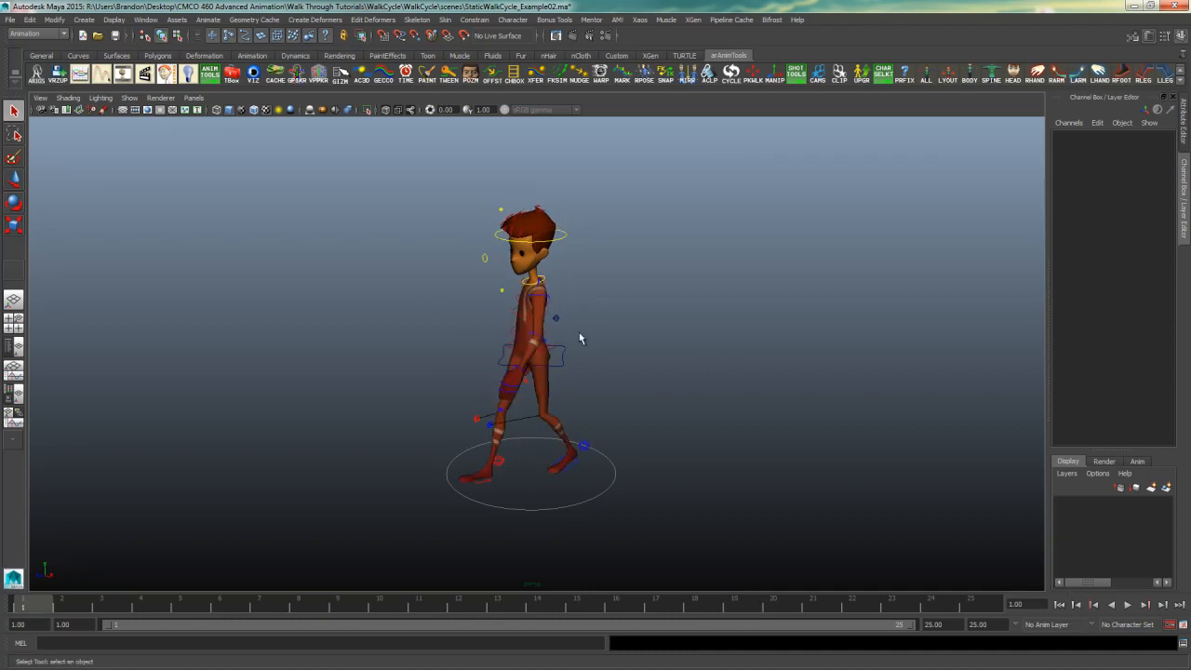
Step: Save the scene under the new name StaticWalkCycle_Example_Splined02.ma in the scenes folder
{"action": "left_click", "coordinate": [10, 19]}
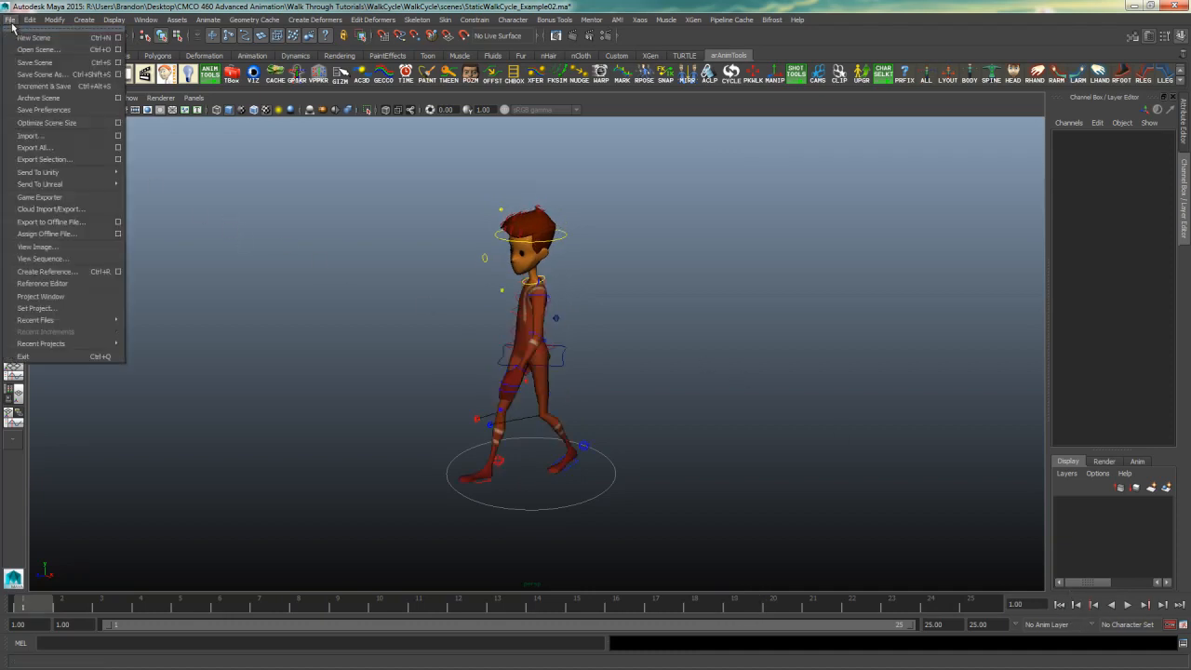
{"action": "left_click", "coordinate": [56, 75]}
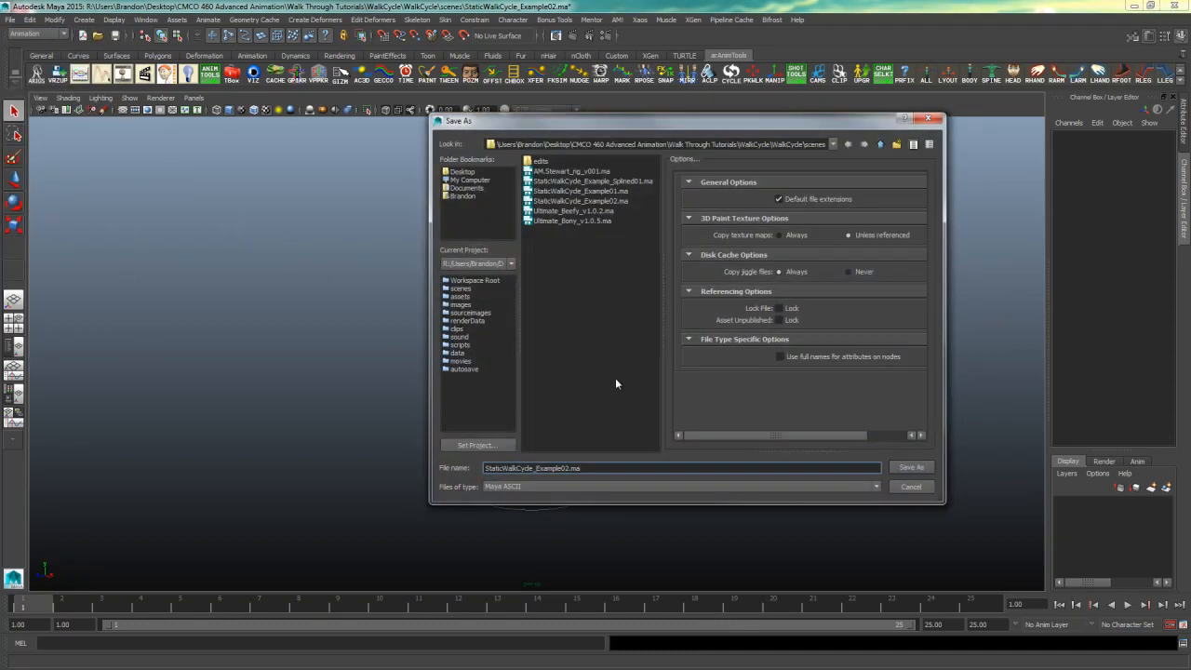
{"action": "left_click", "coordinate": [617, 182]}
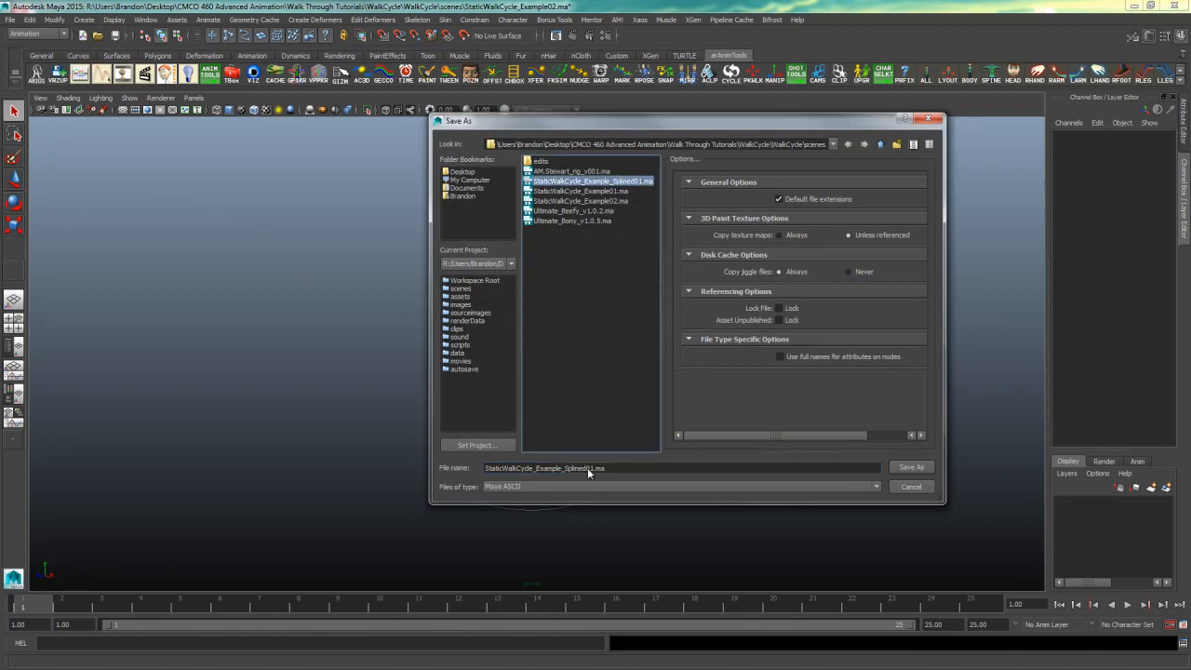
{"action": "left_click", "coordinate": [593, 472]}
{"action": "type", "text": "2"}
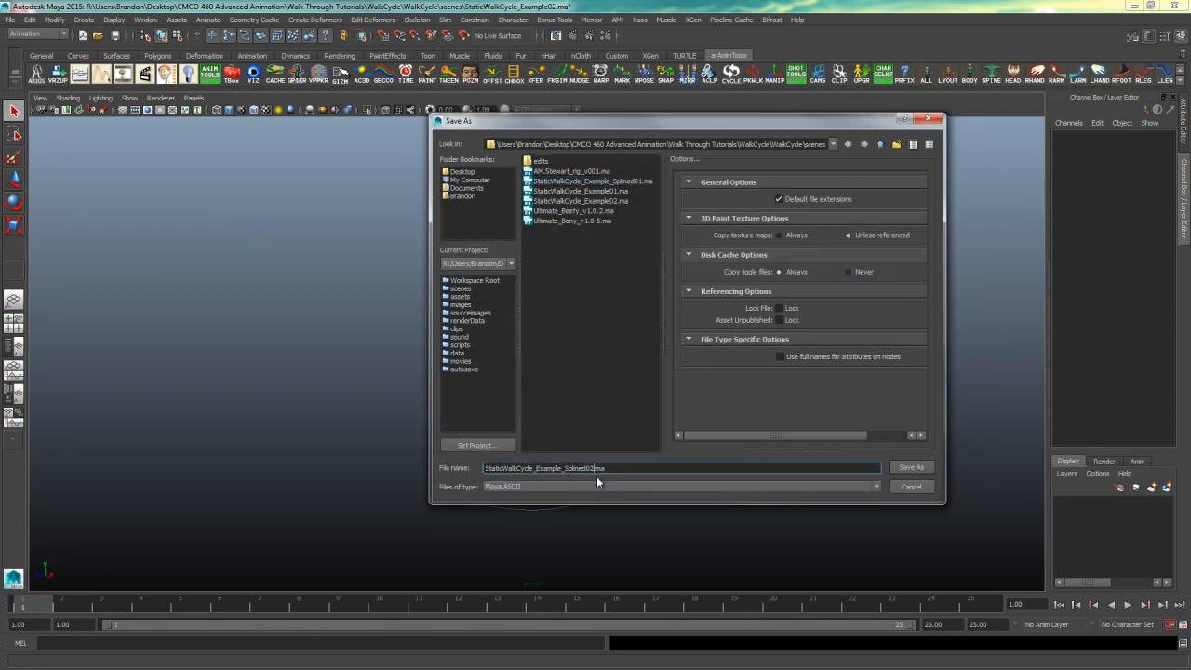
{"action": "left_click", "coordinate": [916, 472]}
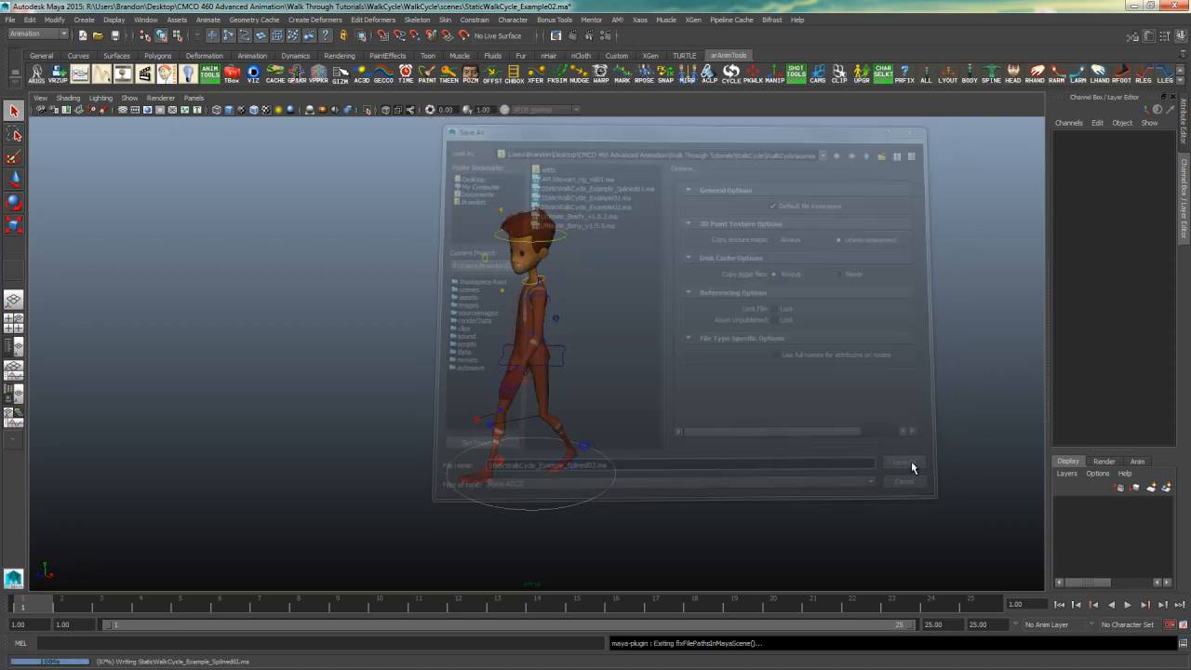
Step: Set the default in tangent to Auto in the animation preferences and save the preferences
{"action": "left_click_drag", "start_coordinate": [630, 360], "coordinate": [668, 339], "text": "alt"}
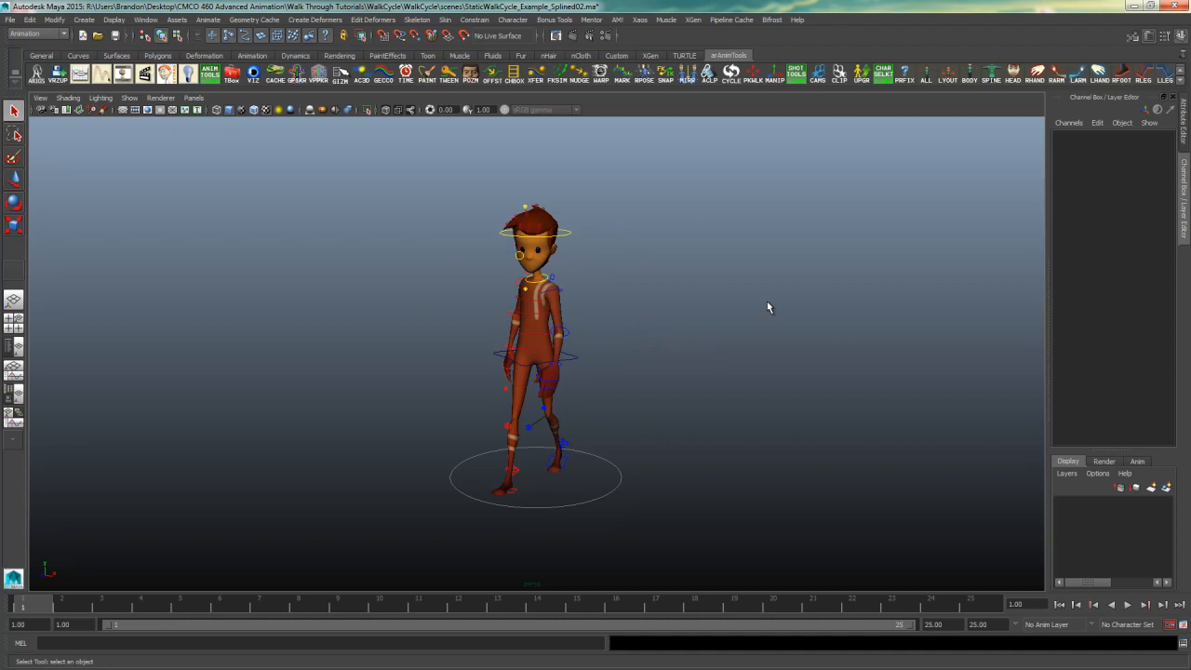
{"action": "left_click", "coordinate": [1184, 625]}
{"action": "left_click", "coordinate": [315, 201]}
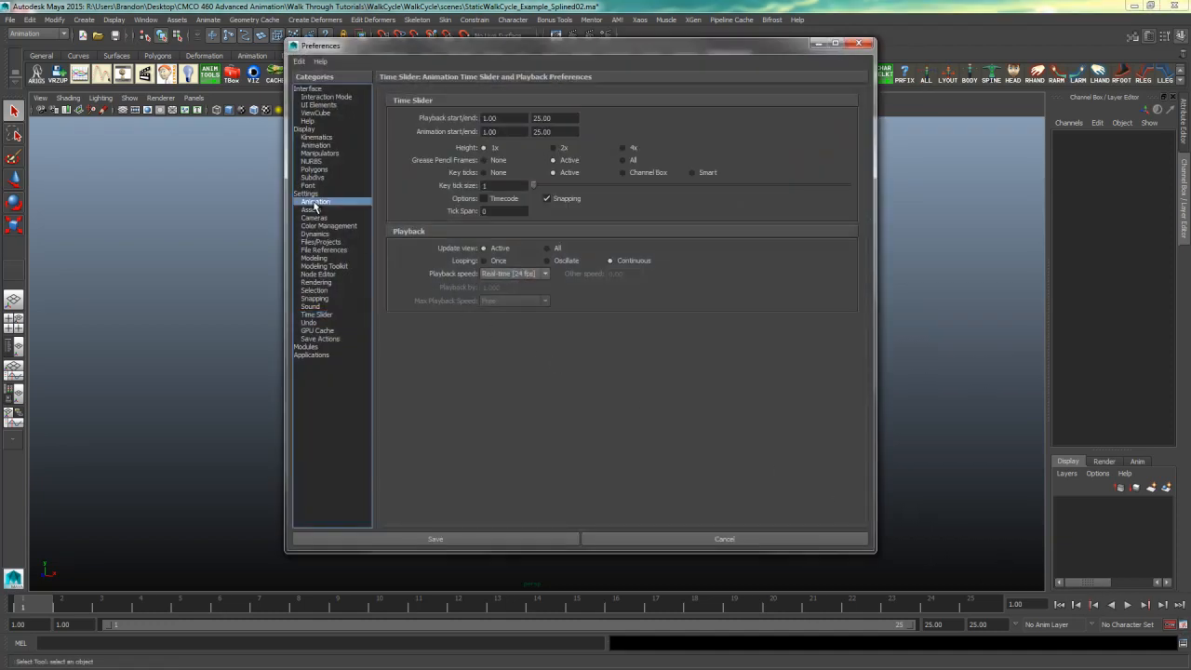
{"action": "left_click", "coordinate": [503, 226]}
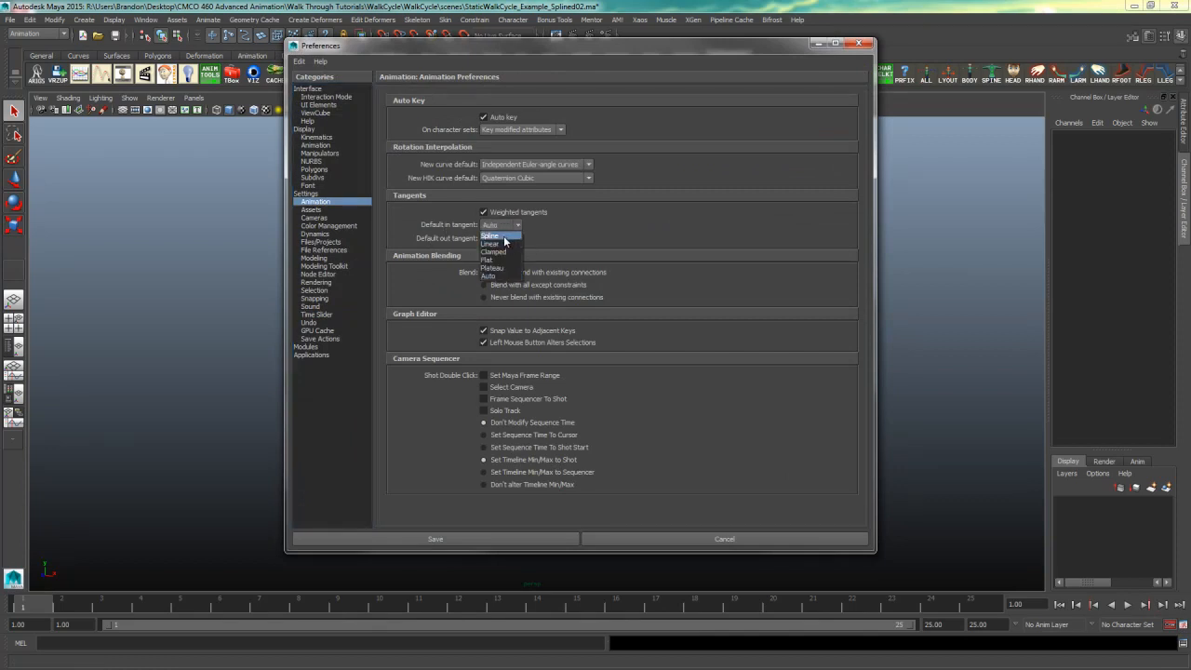
{"action": "left_click", "coordinate": [491, 276]}
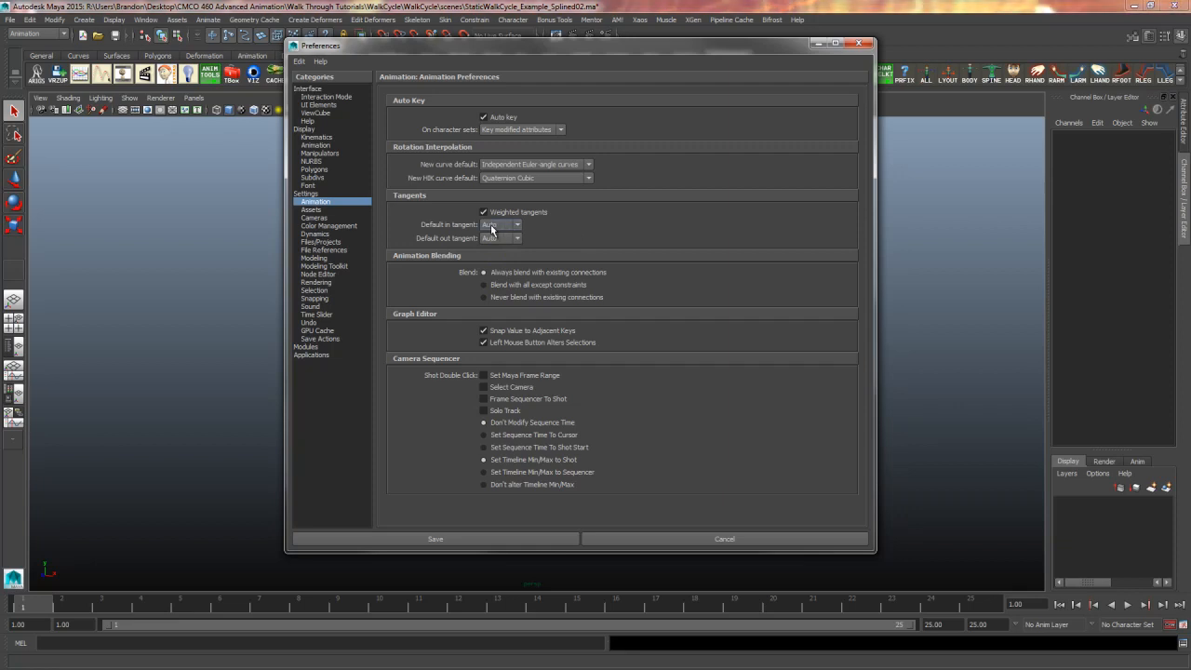
{"action": "left_click", "coordinate": [472, 539]}
Step: Select all of the character's rig controls and set the tangents of their keys across frames 1 to 25 to Auto
{"action": "left_click_drag", "start_coordinate": [752, 157], "coordinate": [346, 503]}
{"action": "left_click_drag", "start_coordinate": [732, 160], "coordinate": [536, 361]}
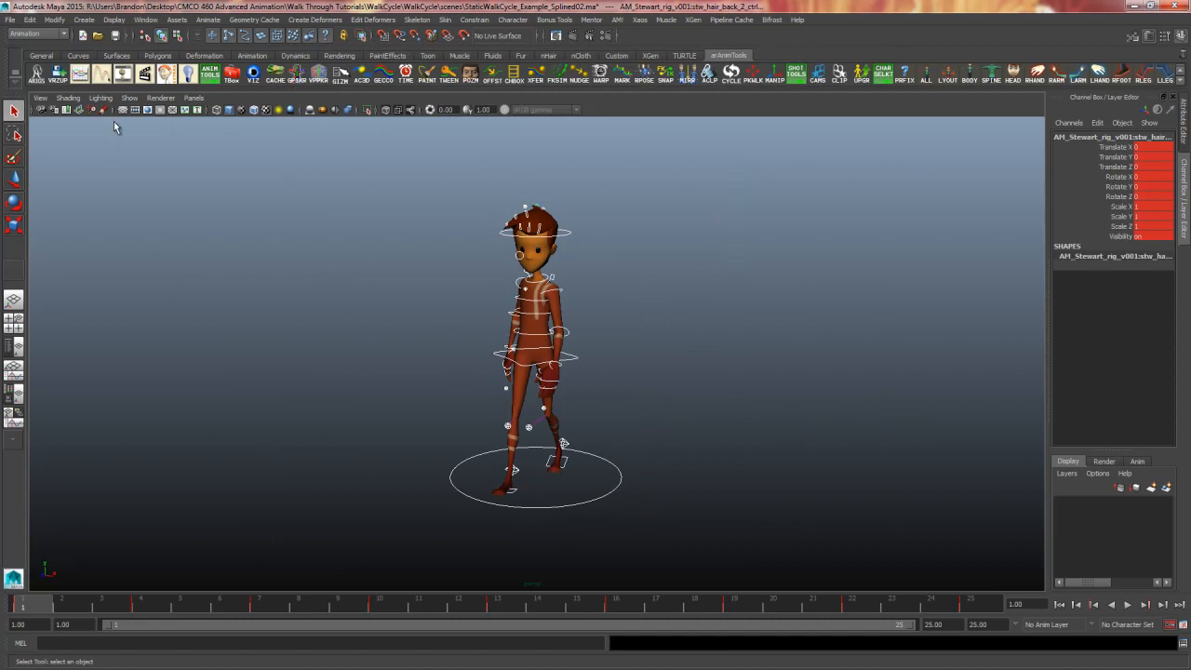
{"action": "left_click", "coordinate": [129, 97]}
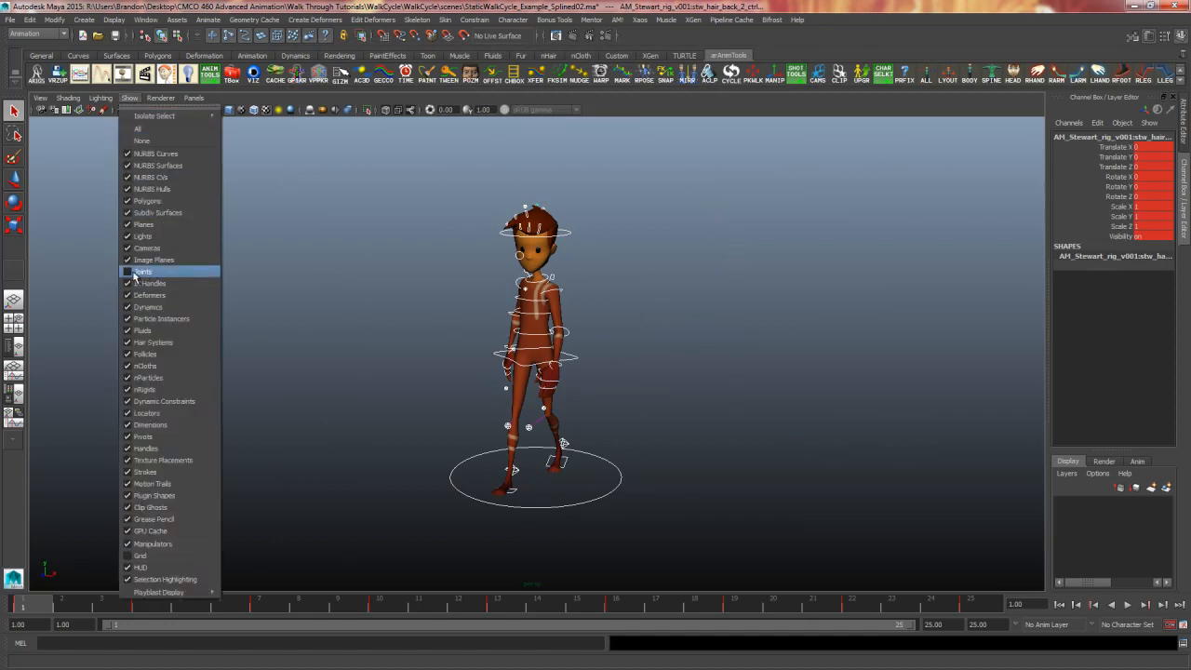
{"action": "left_click", "coordinate": [302, 237]}
{"action": "left_click_drag", "start_coordinate": [755, 149], "coordinate": [309, 577]}
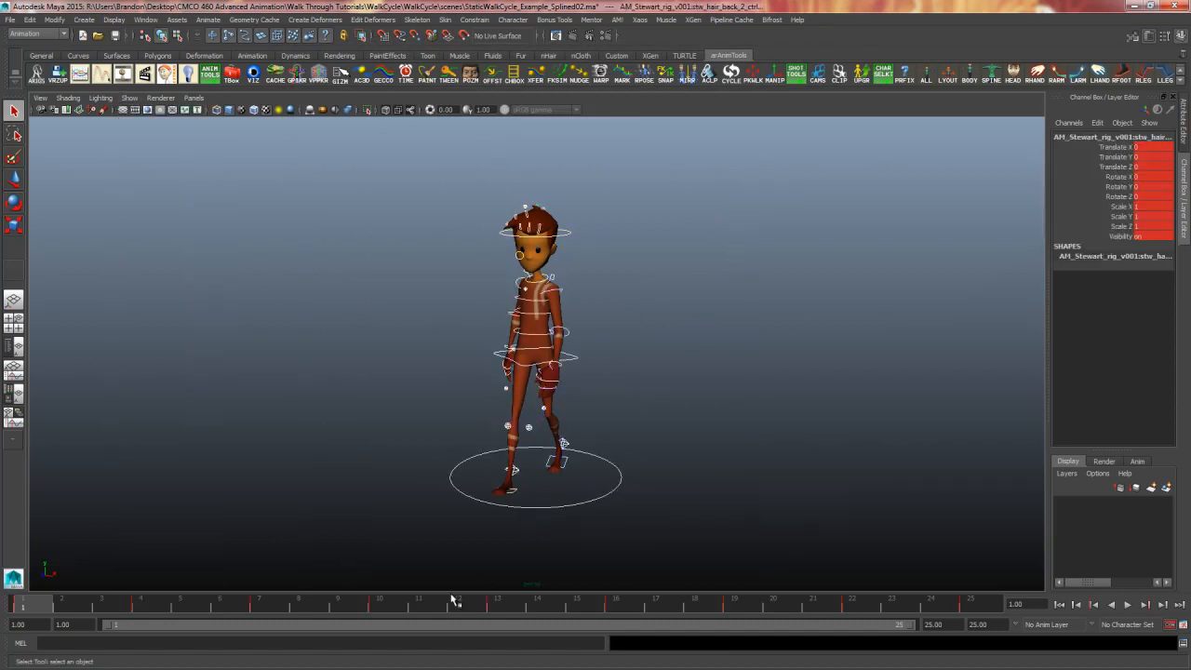
{"action": "double_click", "coordinate": [446, 610]}
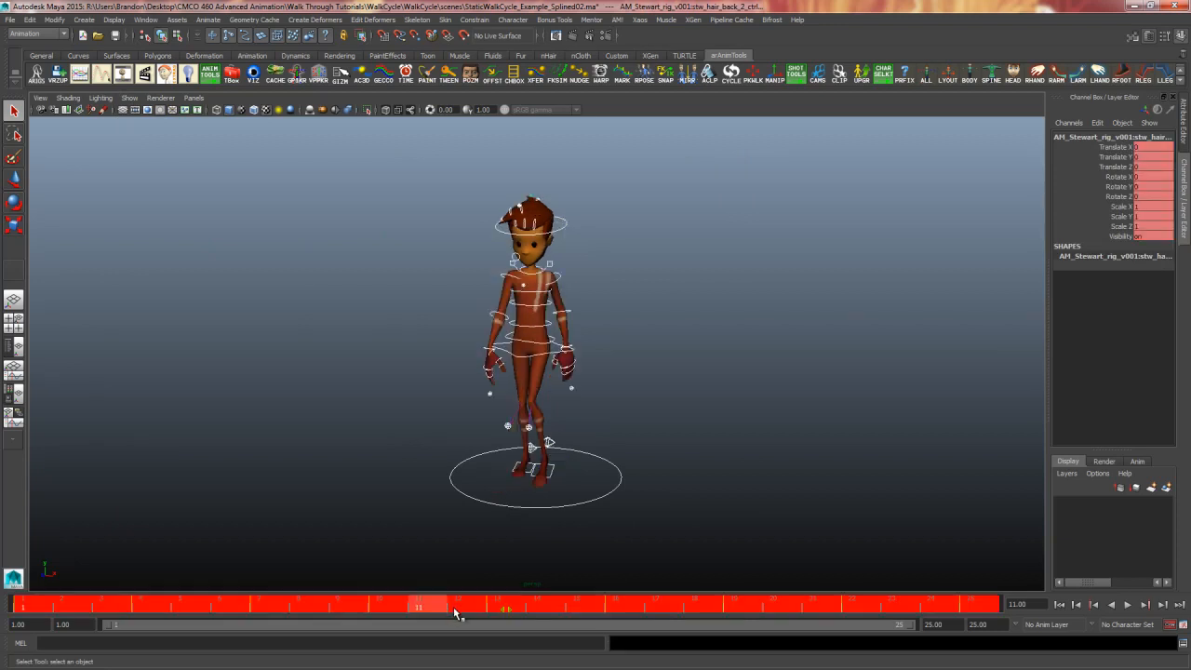
{"action": "right_click", "coordinate": [456, 604]}
{"action": "mouse_move", "coordinate": [491, 506]}
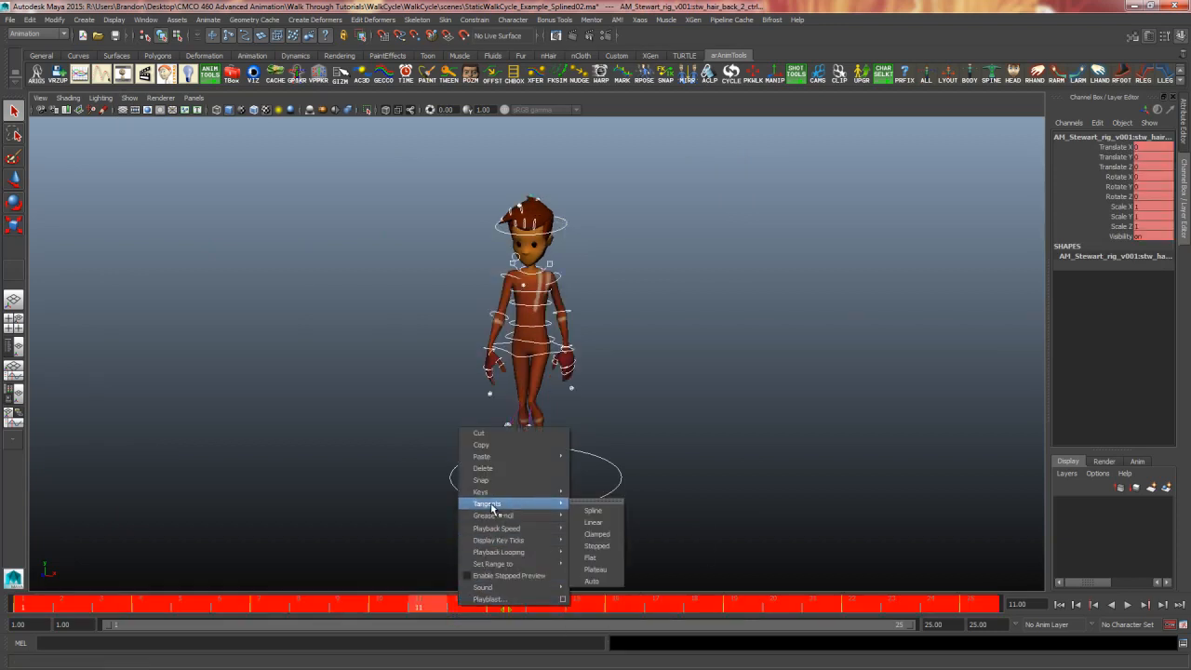
{"action": "left_click", "coordinate": [591, 578]}
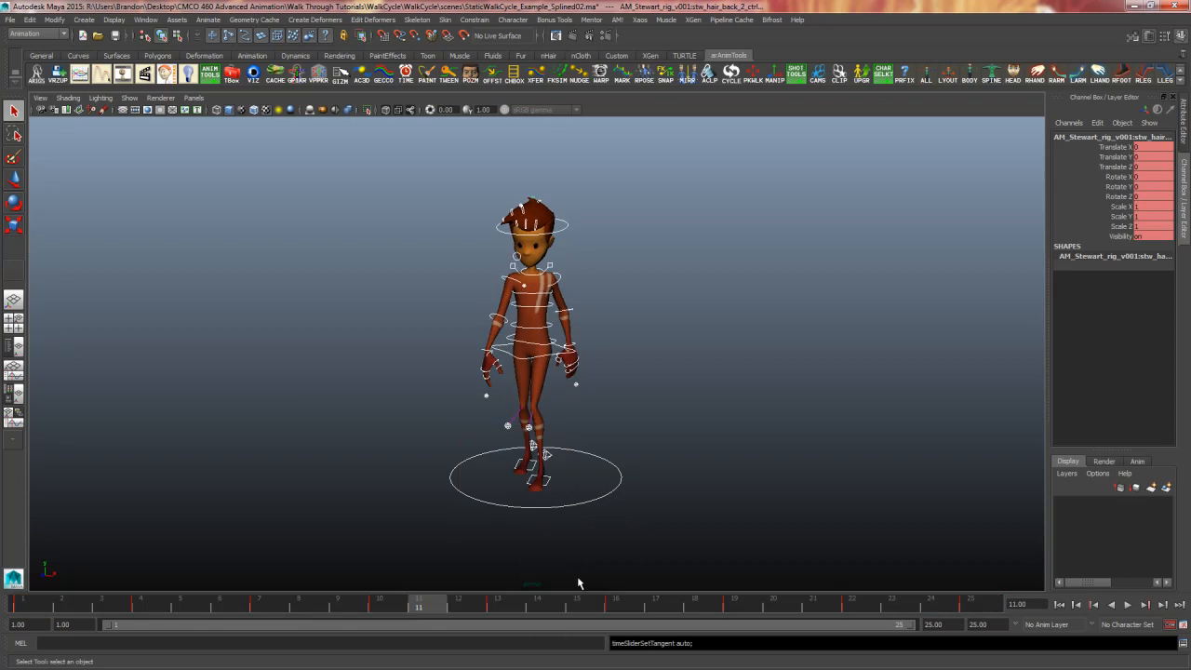
Step: Move to frame 2 and open the Graph Editor for all of the character's rig controls
{"action": "left_click_drag", "start_coordinate": [418, 605], "coordinate": [74, 605]}
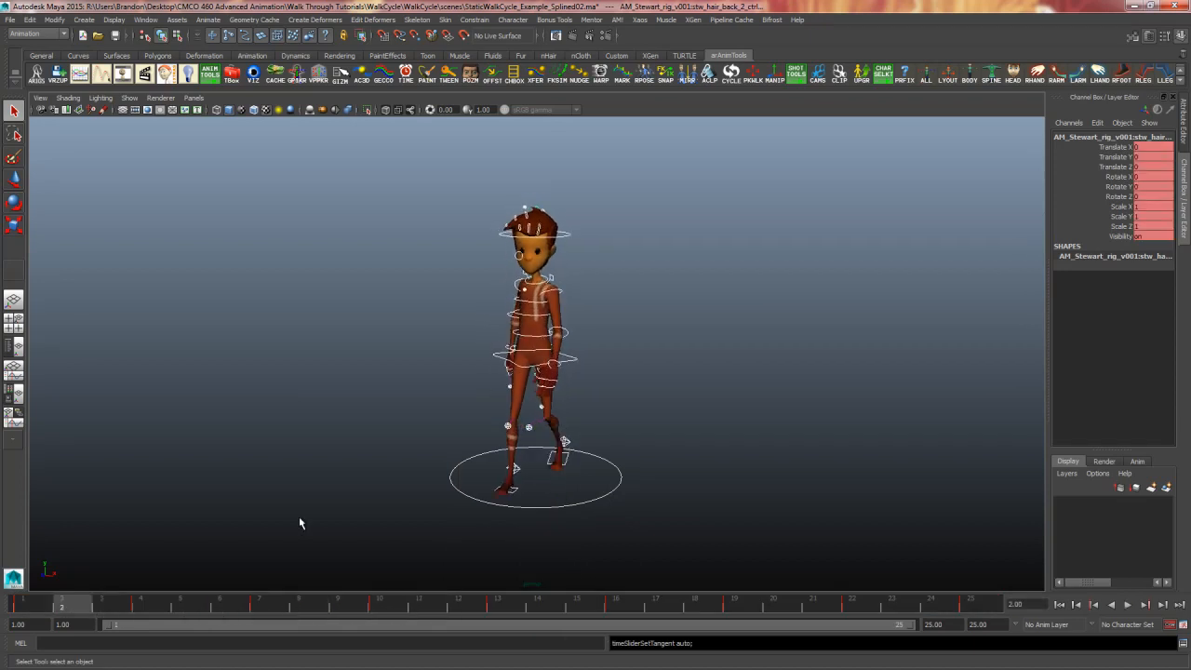
{"action": "left_click_drag", "start_coordinate": [780, 432], "coordinate": [665, 410], "text": "alt"}
{"action": "left_click_drag", "start_coordinate": [782, 181], "coordinate": [404, 518]}
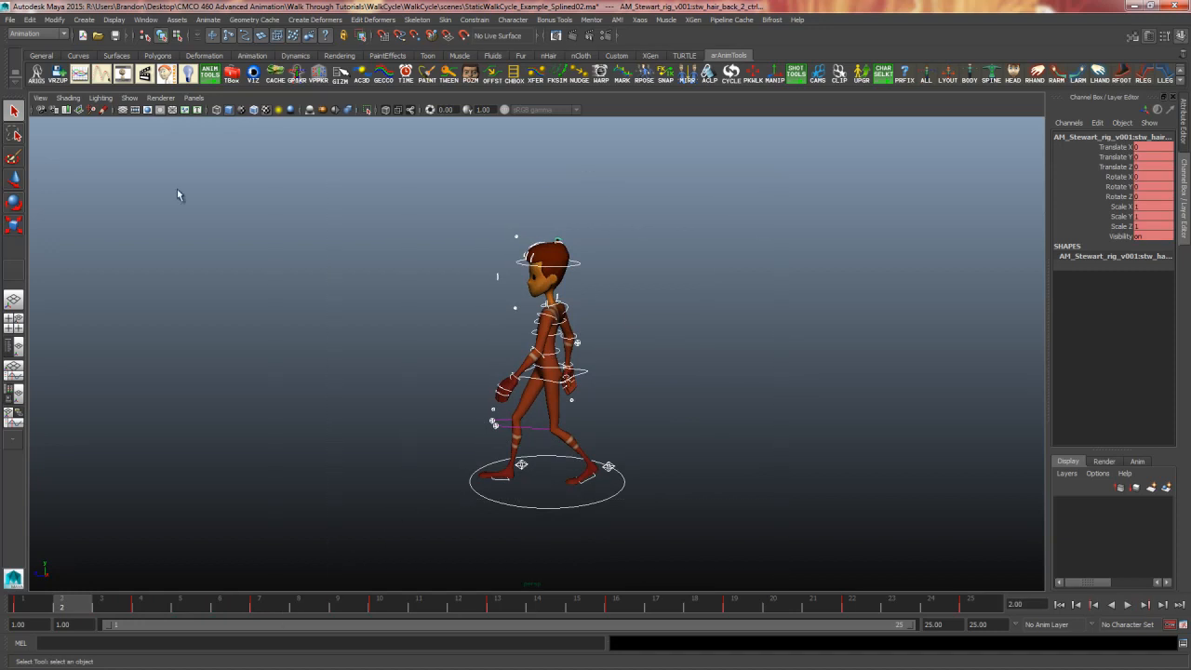
{"action": "left_click", "coordinate": [146, 20]}
{"action": "mouse_move", "coordinate": [186, 61]}
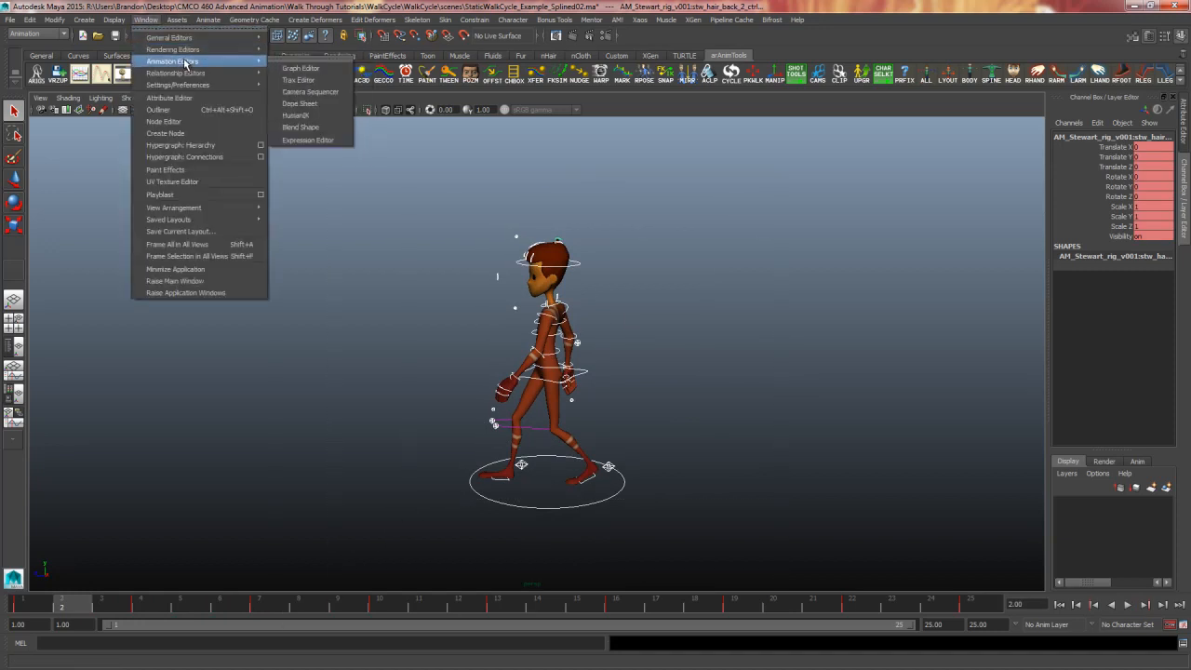
{"action": "left_click", "coordinate": [300, 68]}
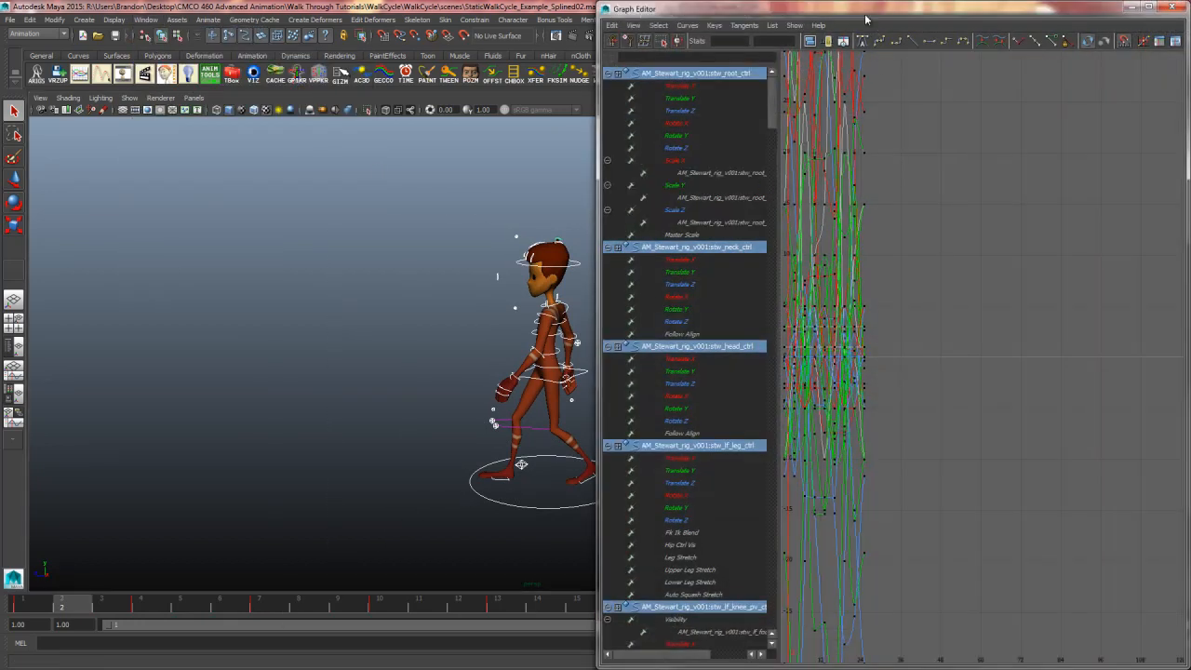
Step: Examine all the animation curves framed in the maximized Graph Editor, then minimize the editor
{"action": "left_click_drag", "start_coordinate": [865, 18], "coordinate": [527, 17]}
{"action": "double_click", "coordinate": [527, 9]}
{"action": "key", "text": "a"}
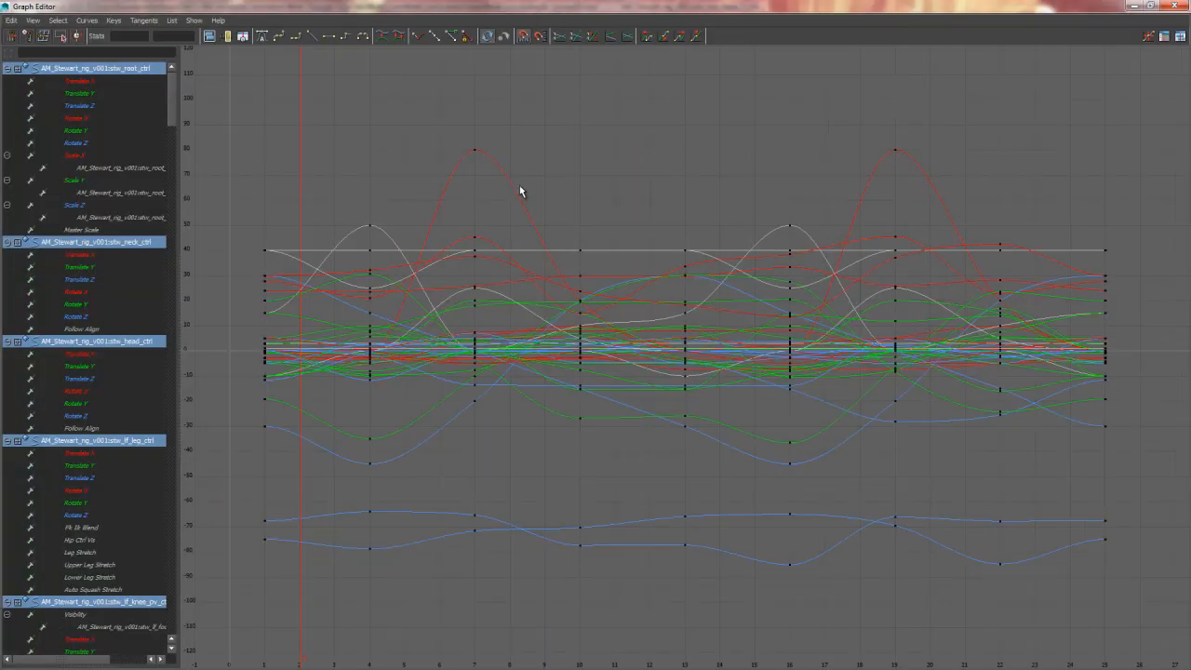
{"action": "left_click", "coordinate": [344, 37]}
{"action": "left_click", "coordinate": [262, 37]}
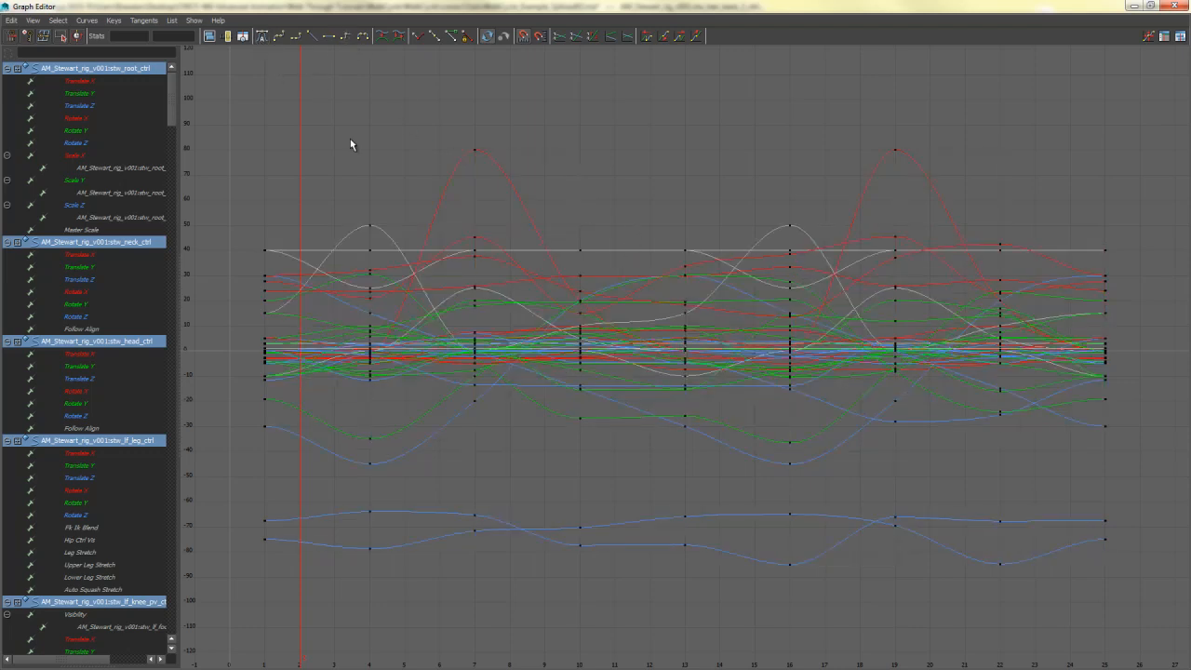
{"action": "left_click", "coordinate": [1130, 6]}
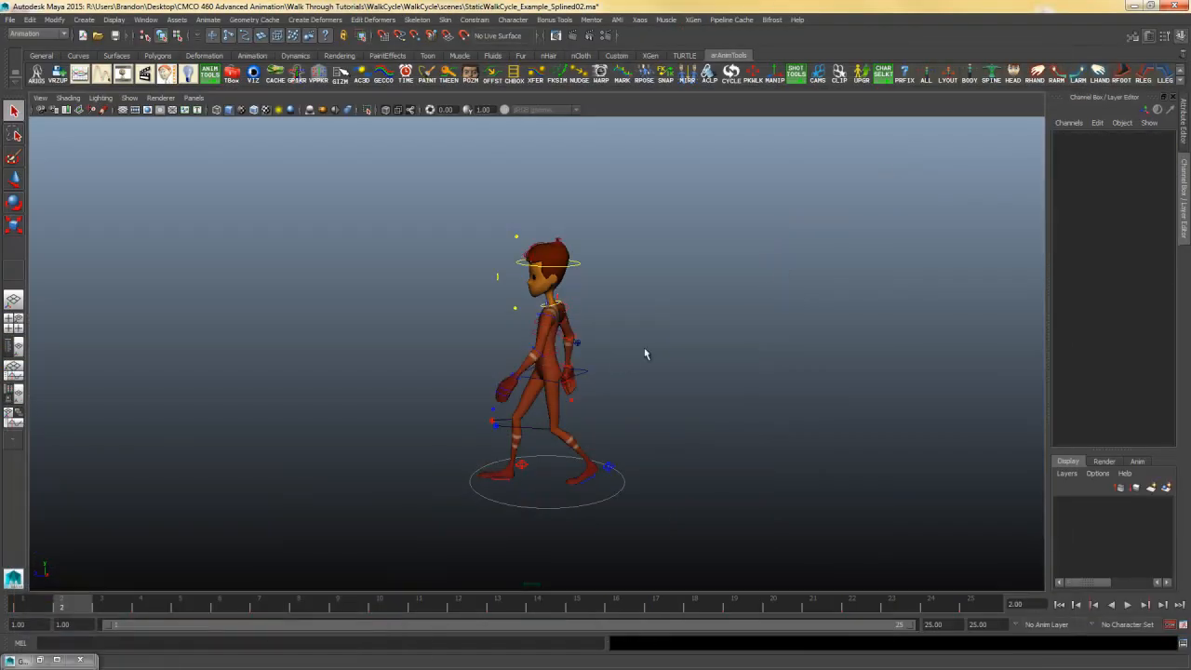
Step: Play back the walk cycle in a closer view of the character, then stop playback
{"action": "middle_click_drag", "start_coordinate": [720, 411], "coordinate": [707, 380], "text": "alt"}
{"action": "right_click_drag", "start_coordinate": [707, 381], "coordinate": [733, 403], "text": "alt"}
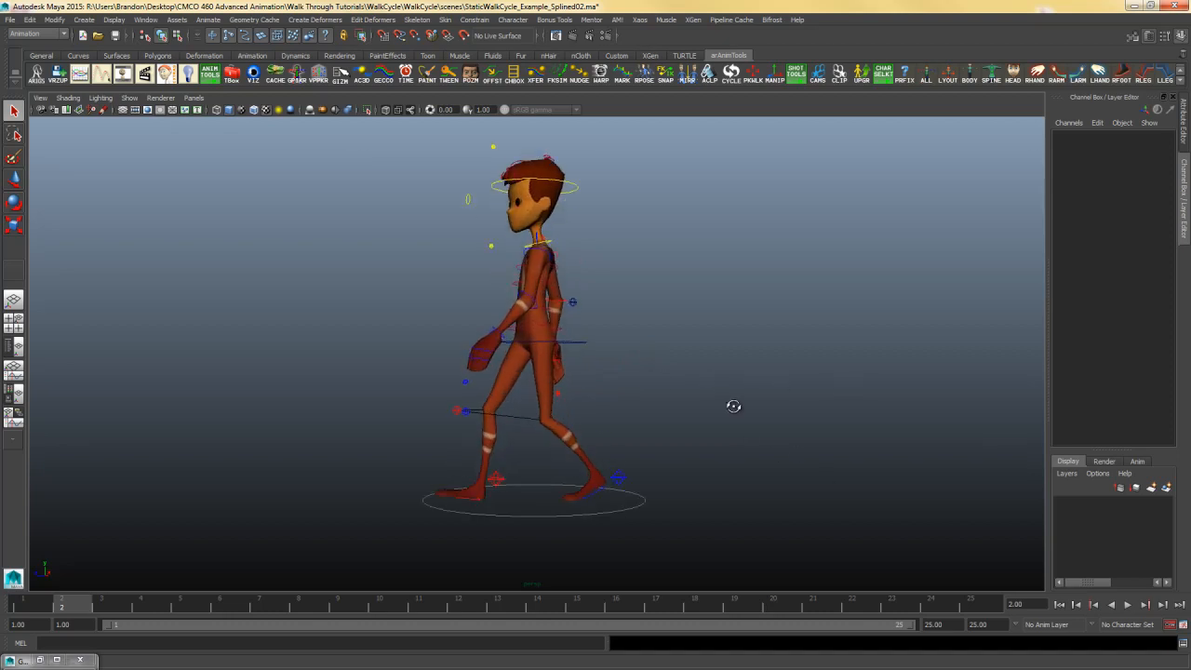
{"action": "left_click_drag", "start_coordinate": [734, 404], "coordinate": [751, 412], "text": "alt"}
{"action": "left_click", "coordinate": [1078, 605]}
{"action": "left_click", "coordinate": [1127, 605]}
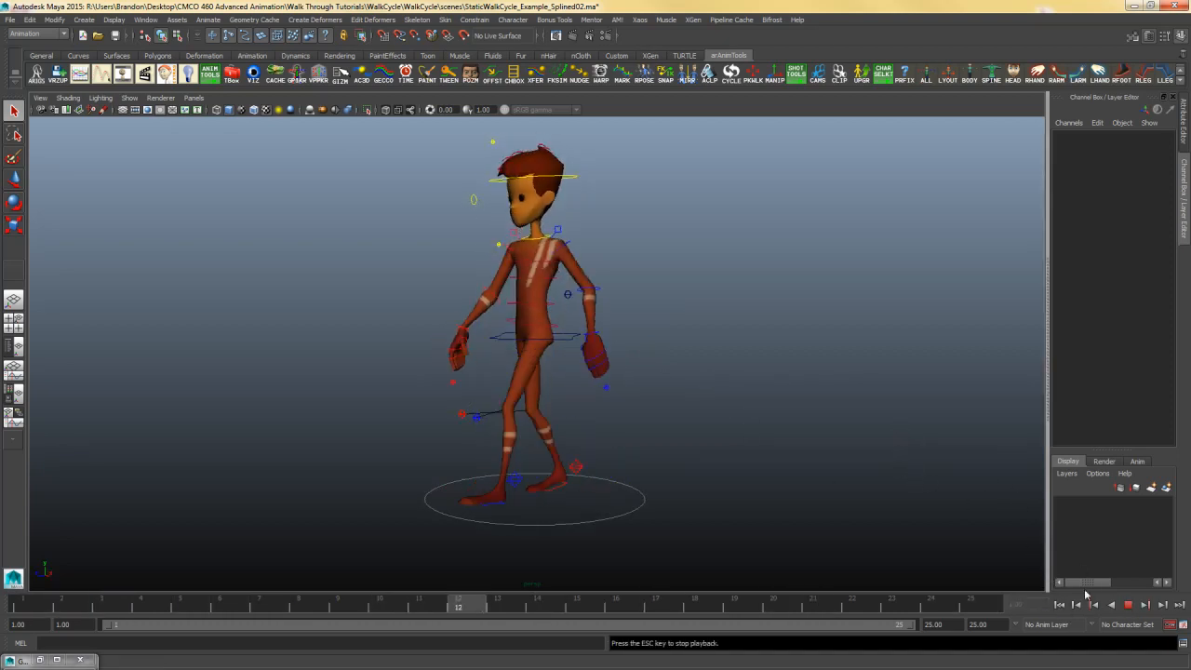
{"action": "left_click", "coordinate": [1128, 606]}
Step: Create a playblast of the walk cycle from a front three-quarter view of the character, using the existing playblast options
{"action": "left_click_drag", "start_coordinate": [738, 402], "coordinate": [642, 409], "text": "alt"}
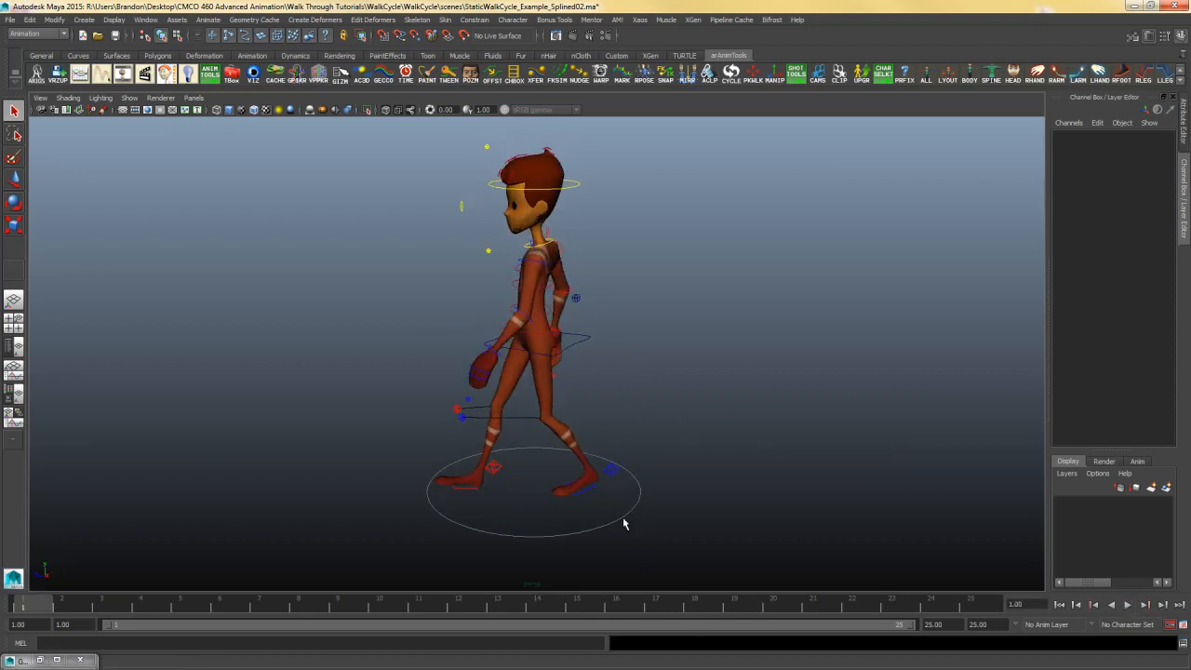
{"action": "left_click_drag", "start_coordinate": [623, 524], "coordinate": [648, 444], "text": "alt"}
{"action": "key", "text": "space"}
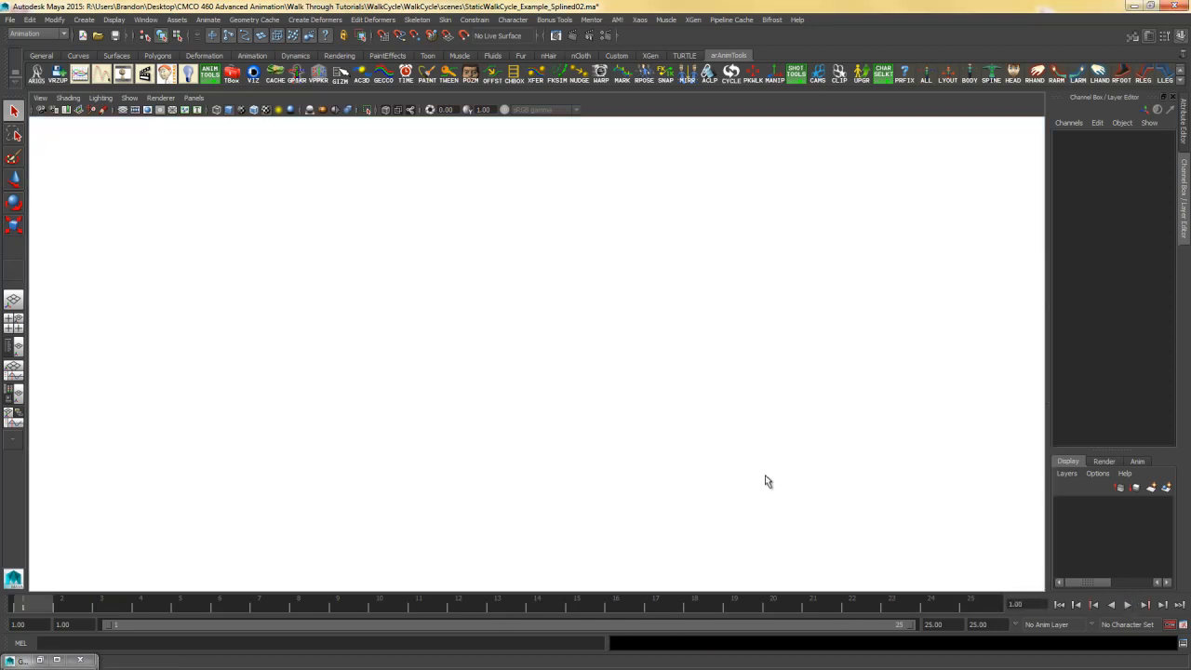
{"action": "key", "text": "space"}
{"action": "key", "text": "space"}
{"action": "left_click_drag", "start_coordinate": [686, 362], "coordinate": [747, 372], "text": "alt"}
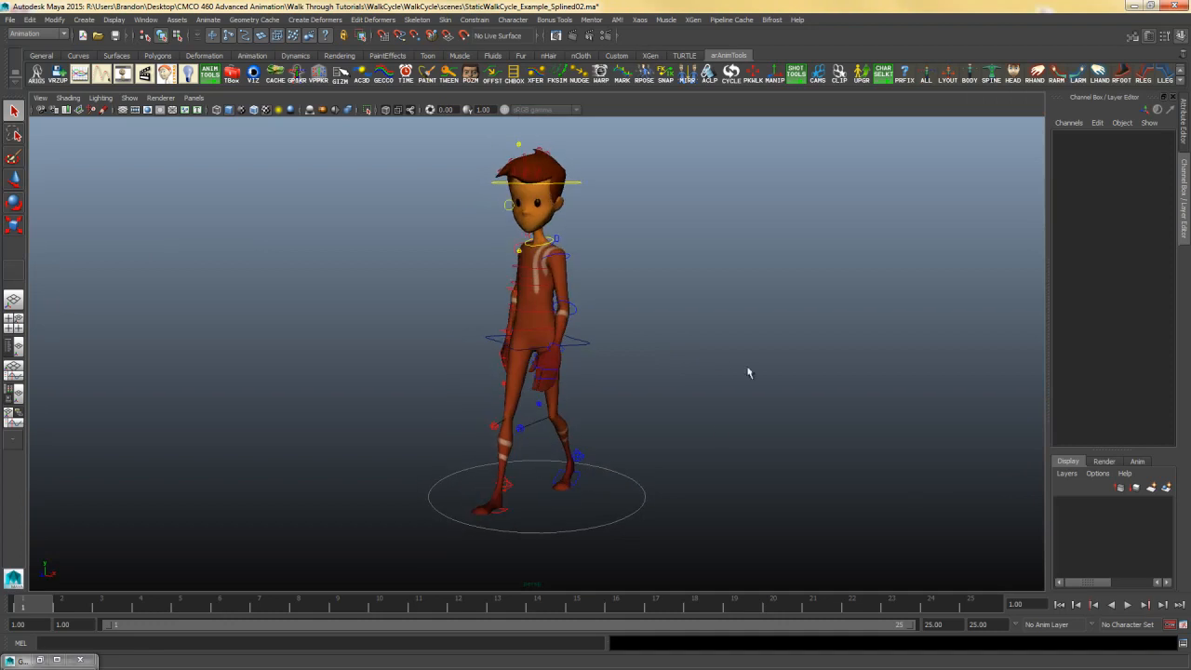
{"action": "right_click", "coordinate": [662, 604]}
{"action": "left_click", "coordinate": [765, 599]}
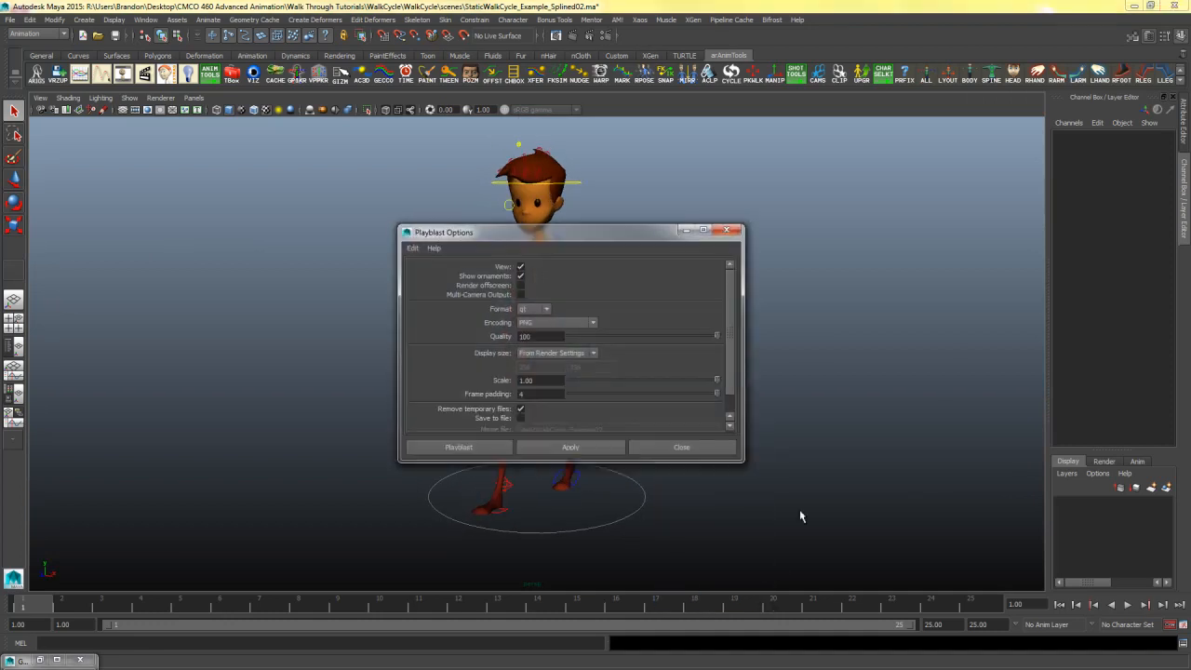
{"action": "scroll", "coordinate": [507, 409], "scroll_direction": "down", "scroll_amount": 1}
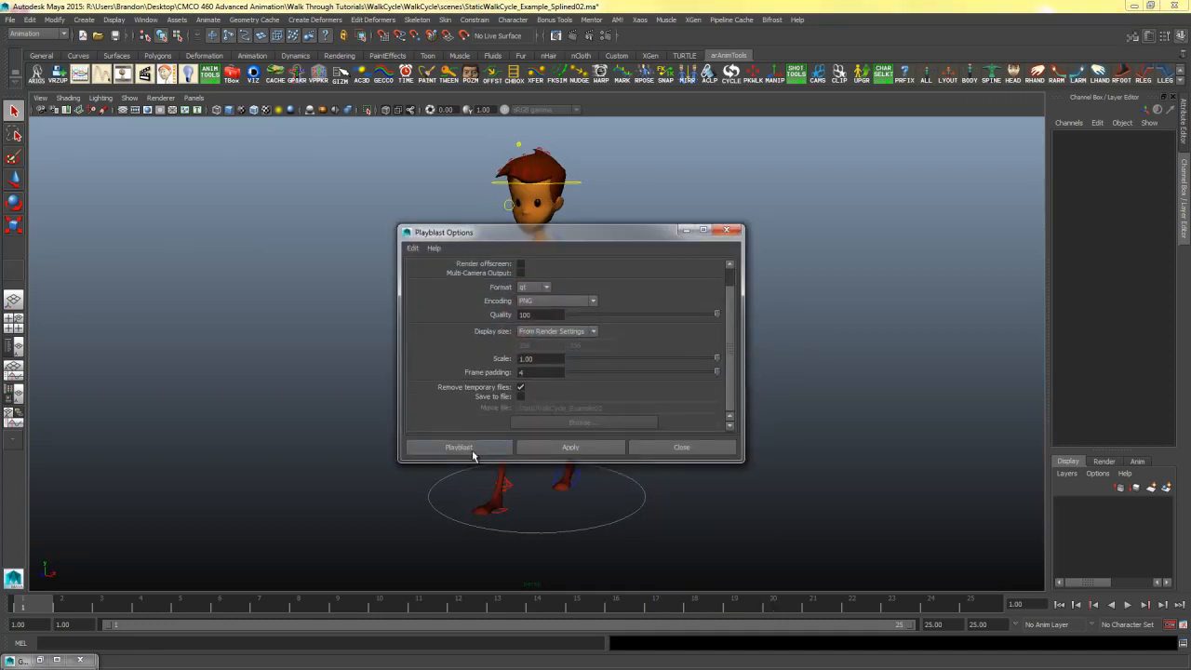
{"action": "left_click", "coordinate": [459, 447]}
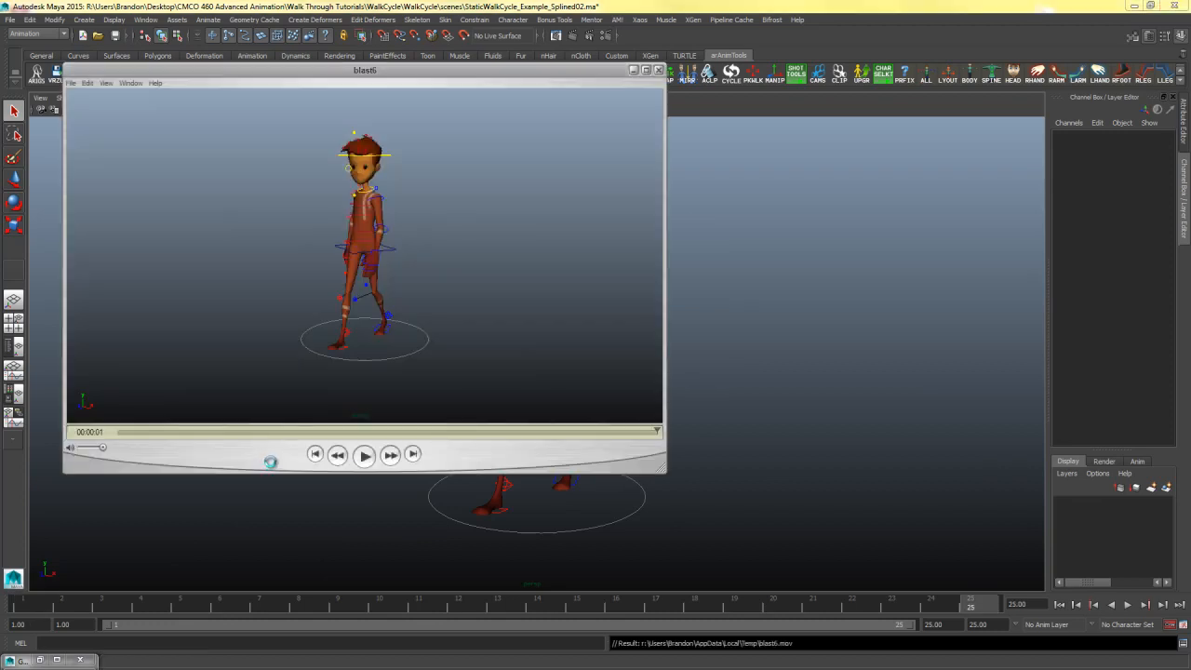
Step: Turn on looping for the playblast movie and play it to review the walk
{"action": "left_click", "coordinate": [365, 455]}
{"action": "left_click", "coordinate": [364, 455]}
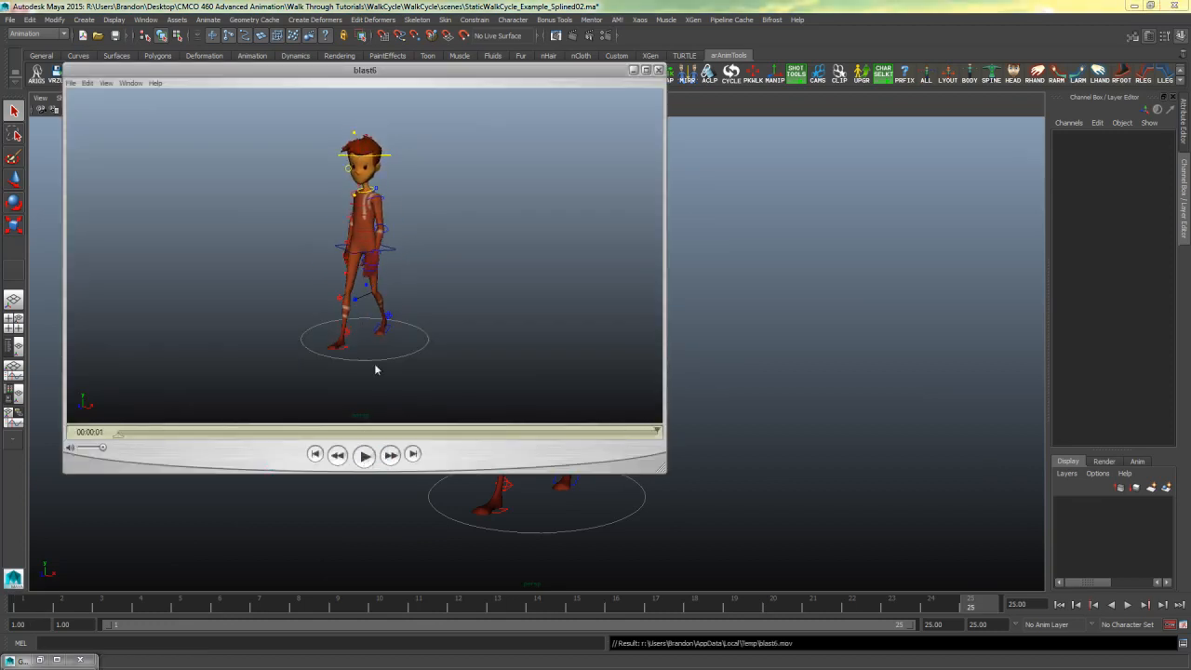
{"action": "left_click", "coordinate": [107, 86]}
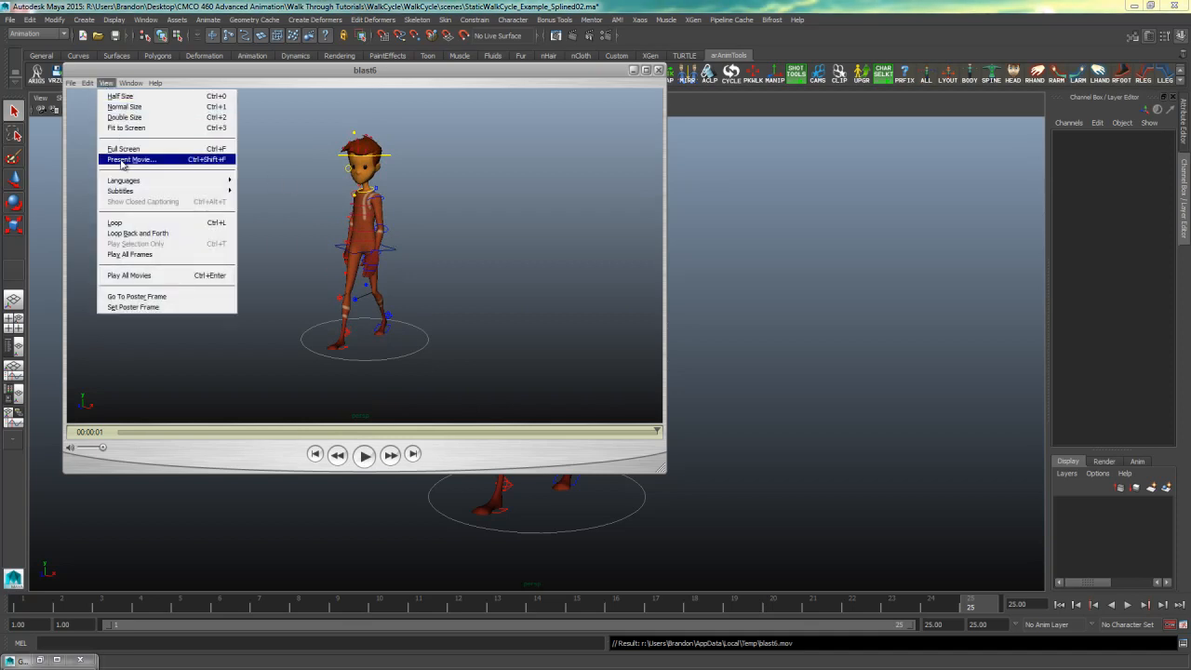
{"action": "left_click", "coordinate": [122, 220]}
{"action": "left_click", "coordinate": [364, 455]}
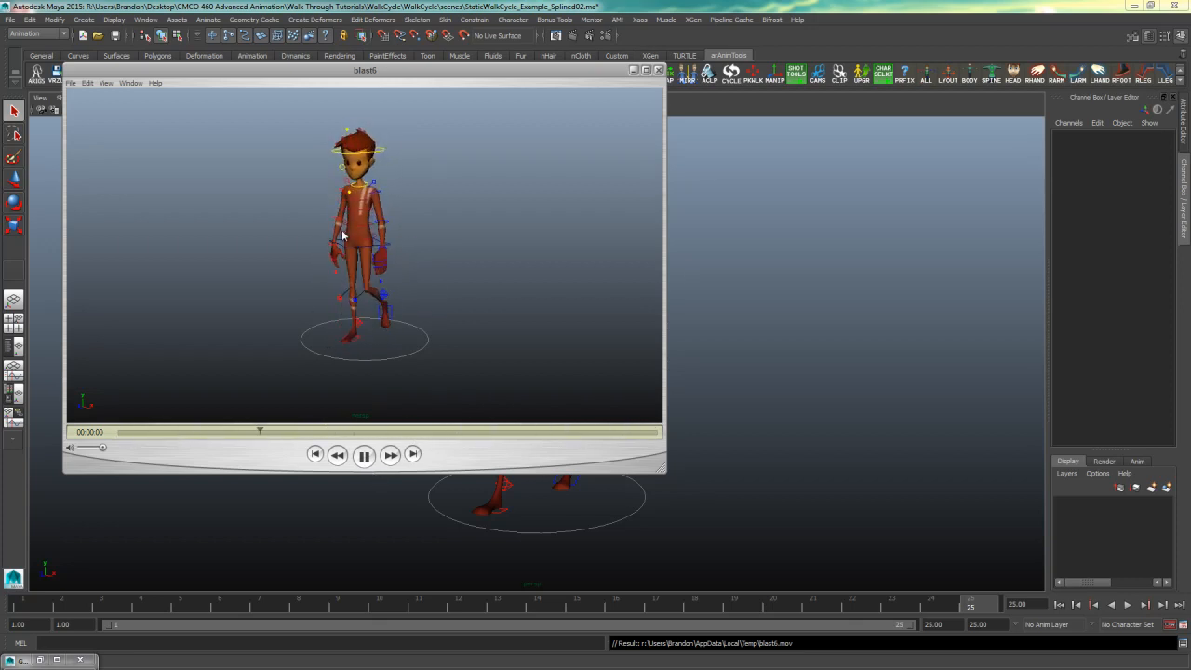
Step: Stop the looping playblast movie and close its player window
{"action": "left_click", "coordinate": [363, 455]}
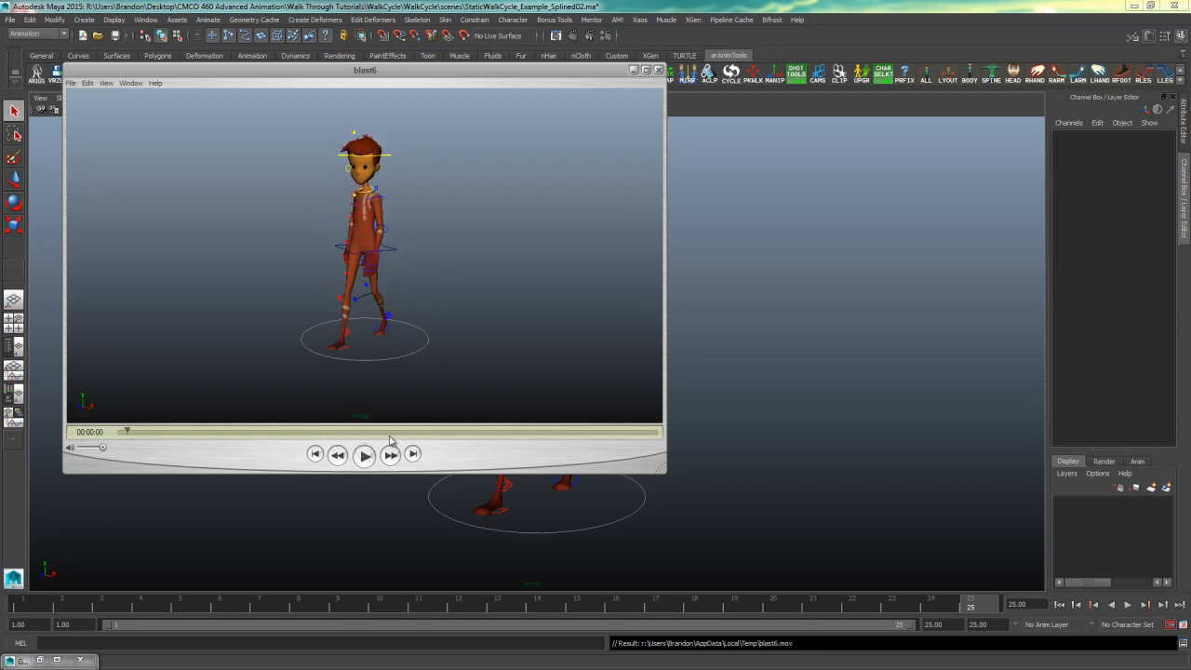
{"action": "left_click", "coordinate": [659, 71]}
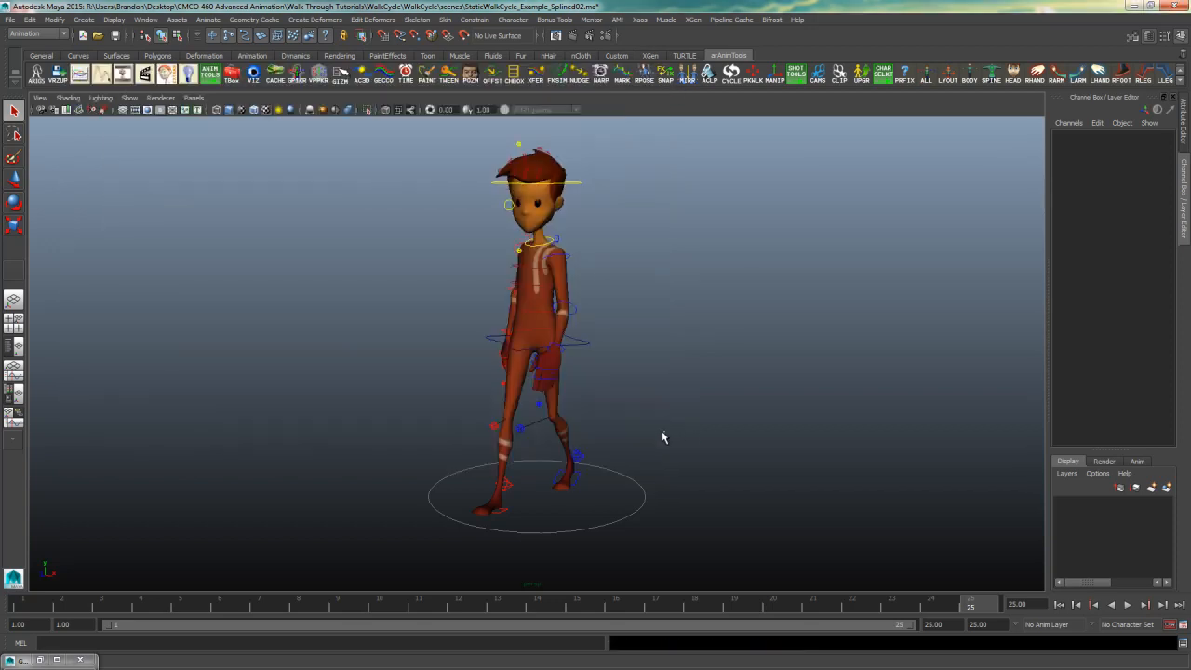
{"action": "mouse_move", "coordinate": [662, 430]}
{"action": "left_mouse_down", "text": "alt"}
{"action": "mouse_move", "coordinate": [648, 425]}
{"action": "mouse_move", "coordinate": [677, 426]}
{"action": "left_mouse_up", "text": "alt"}
{"action": "right_click_drag", "start_coordinate": [677, 425], "coordinate": [487, 426], "text": "alt"}
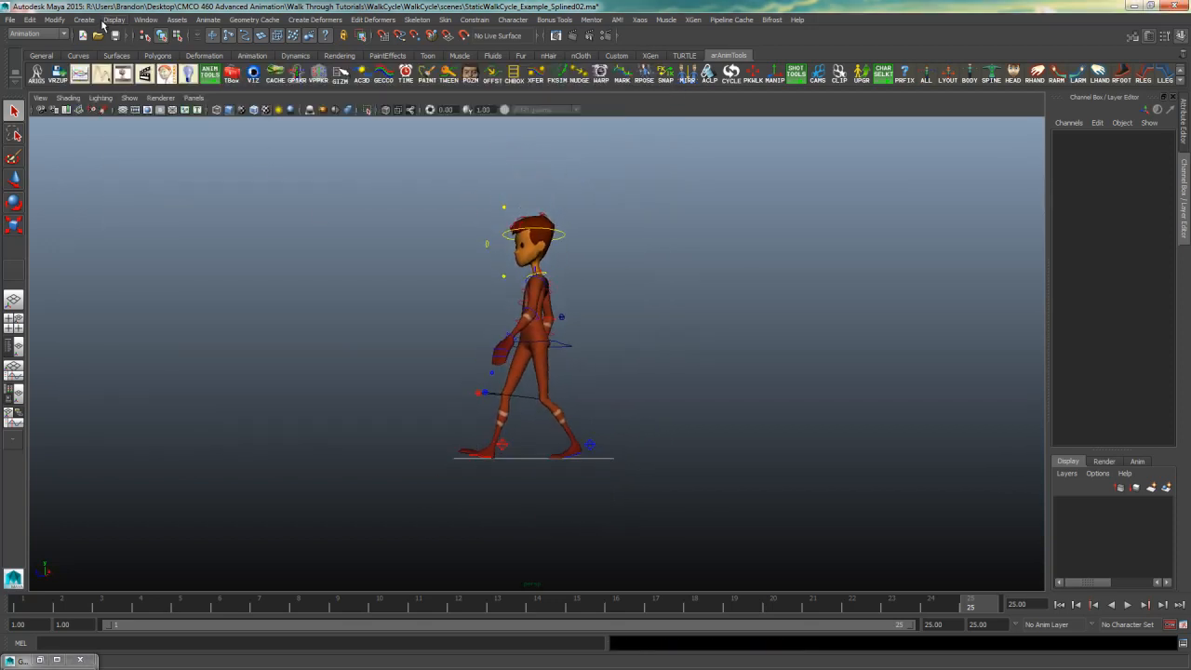
Step: Create a polygon cube with width, height and depth of 1000 and set its Translate Y to -500 as the ground
{"action": "left_click", "coordinate": [83, 19]}
{"action": "mouse_move", "coordinate": [101, 49]}
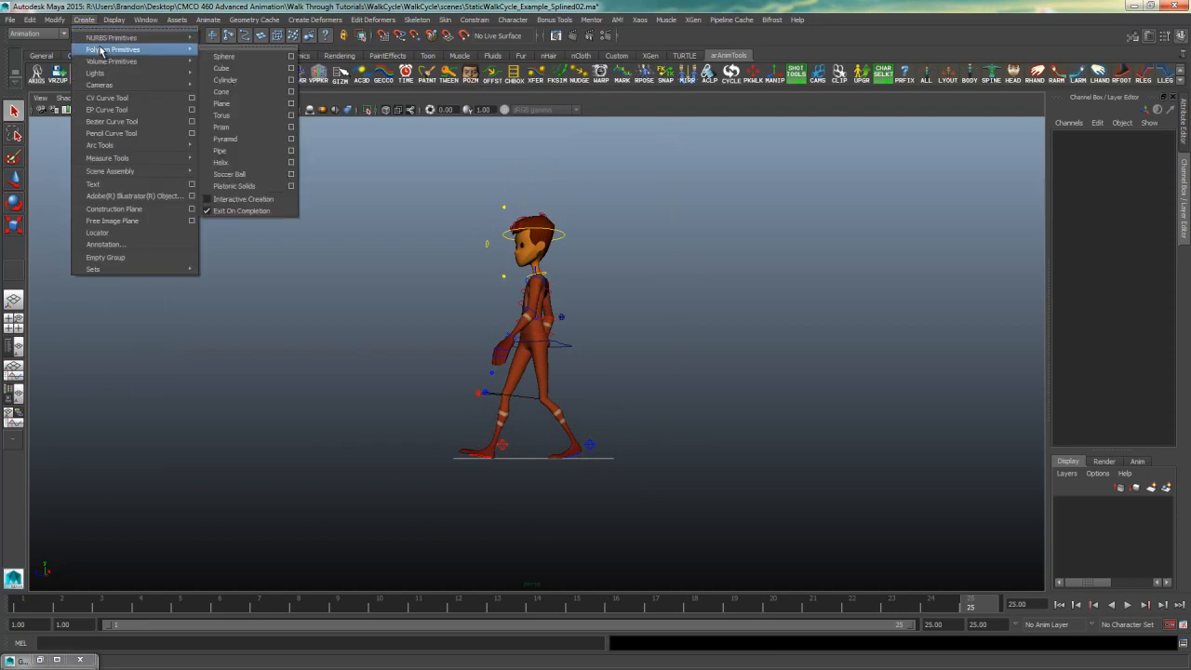
{"action": "left_click", "coordinate": [224, 68]}
{"action": "left_click", "coordinate": [1077, 277]}
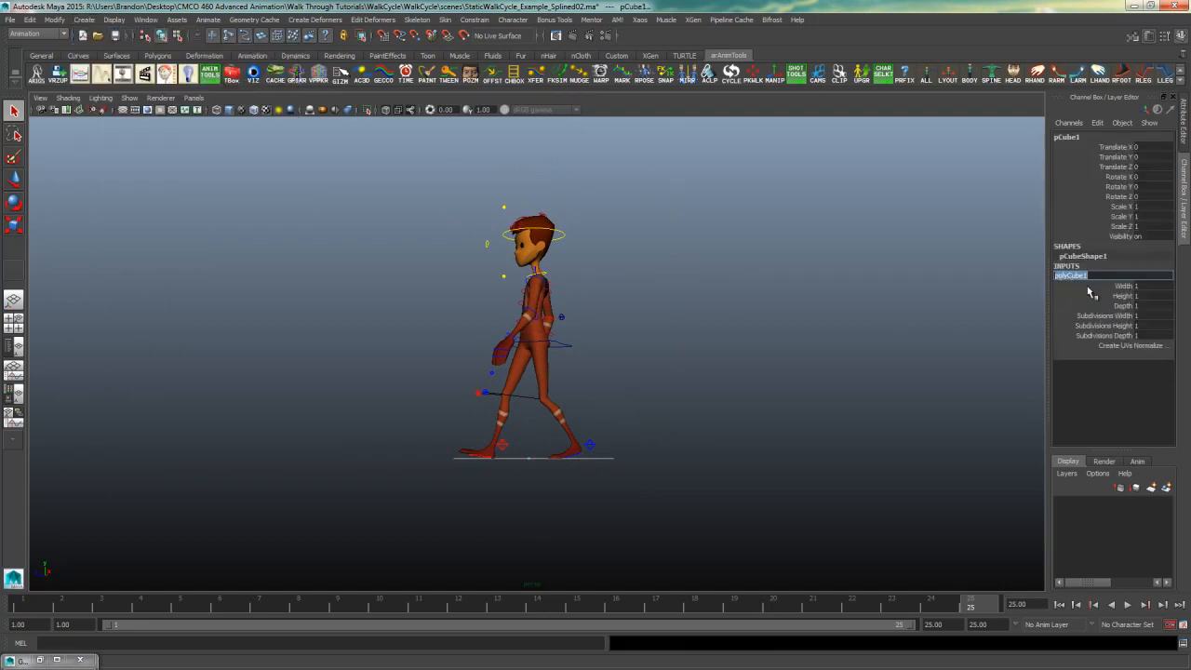
{"action": "left_click_drag", "start_coordinate": [1147, 288], "coordinate": [1149, 308]}
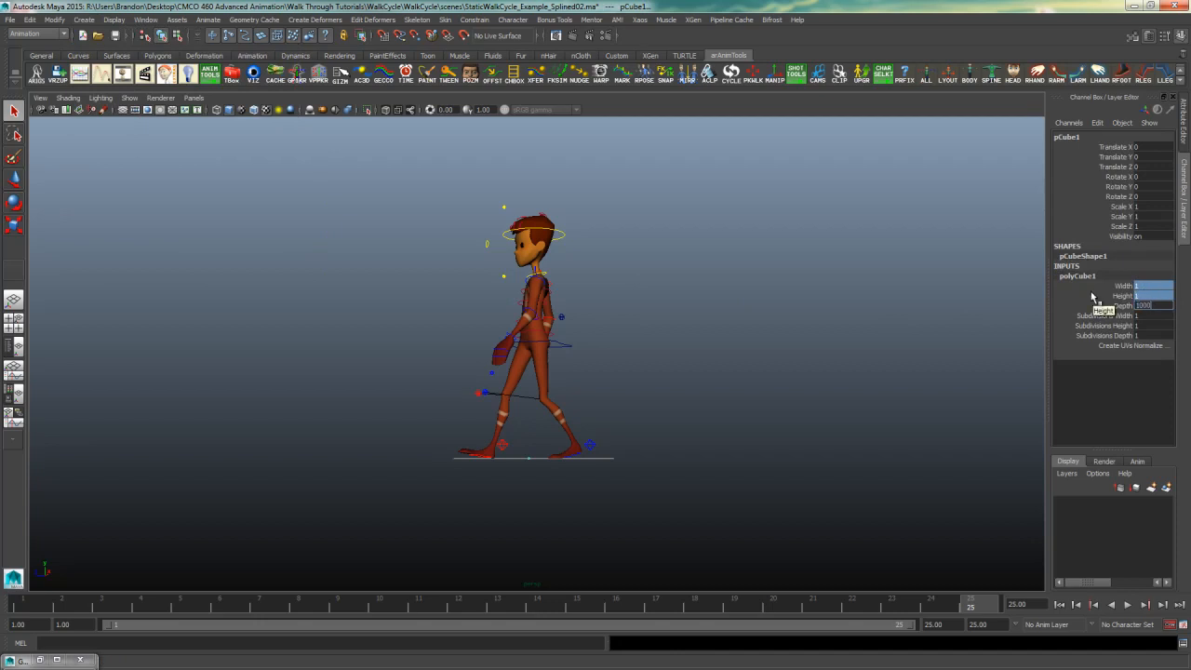
{"action": "type", "text": "1000"}
{"action": "key", "text": "Return"}
{"action": "left_click", "coordinate": [1152, 157]}
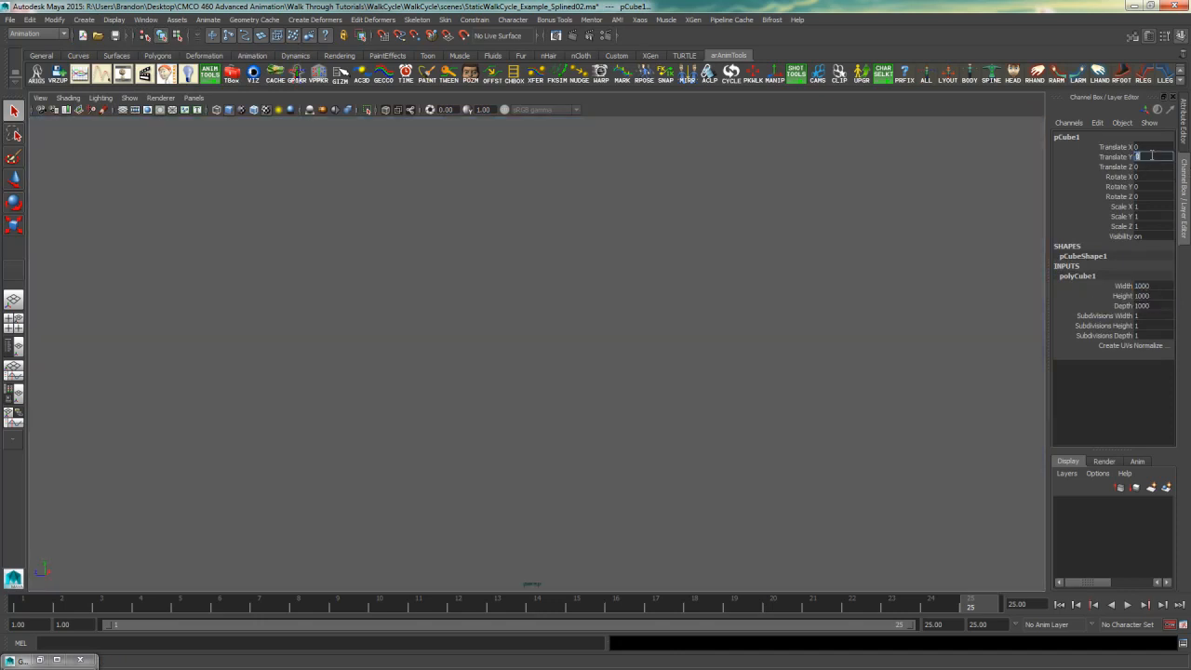
{"action": "key", "text": "Return"}
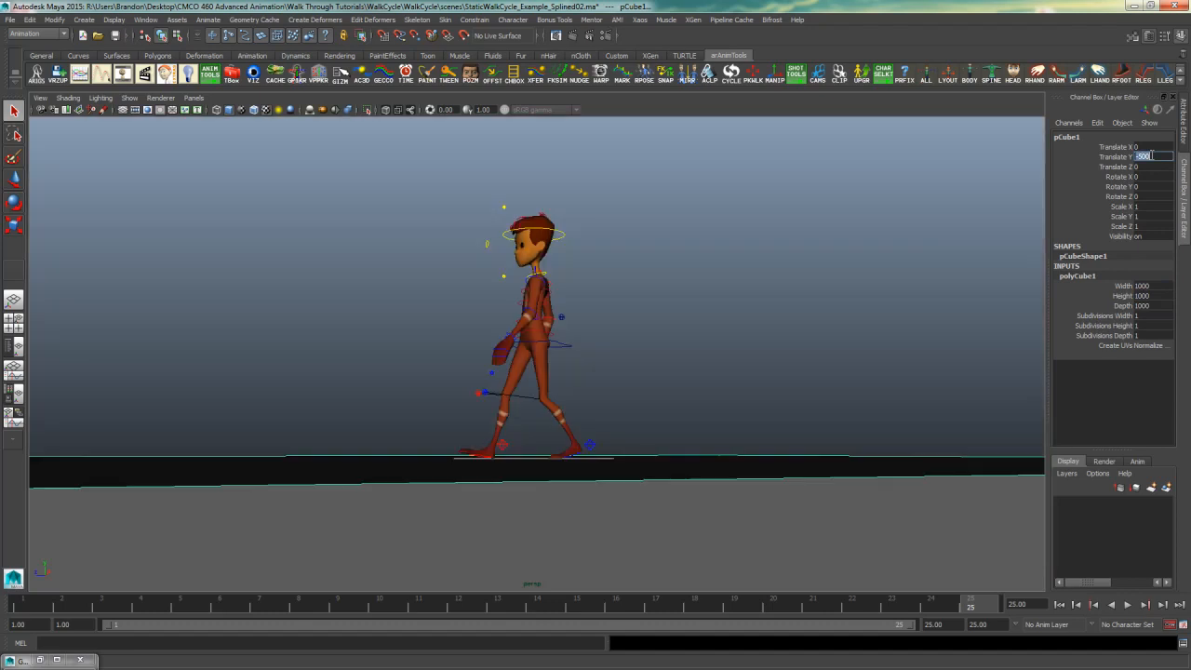
Step: Add the ground cube to a new display layer, set the layer to reference, and clear the selection
{"action": "left_click_drag", "start_coordinate": [744, 391], "coordinate": [697, 418], "text": "alt"}
{"action": "left_click_drag", "start_coordinate": [1013, 362], "coordinate": [958, 408]}
{"action": "left_click", "coordinate": [1166, 488]}
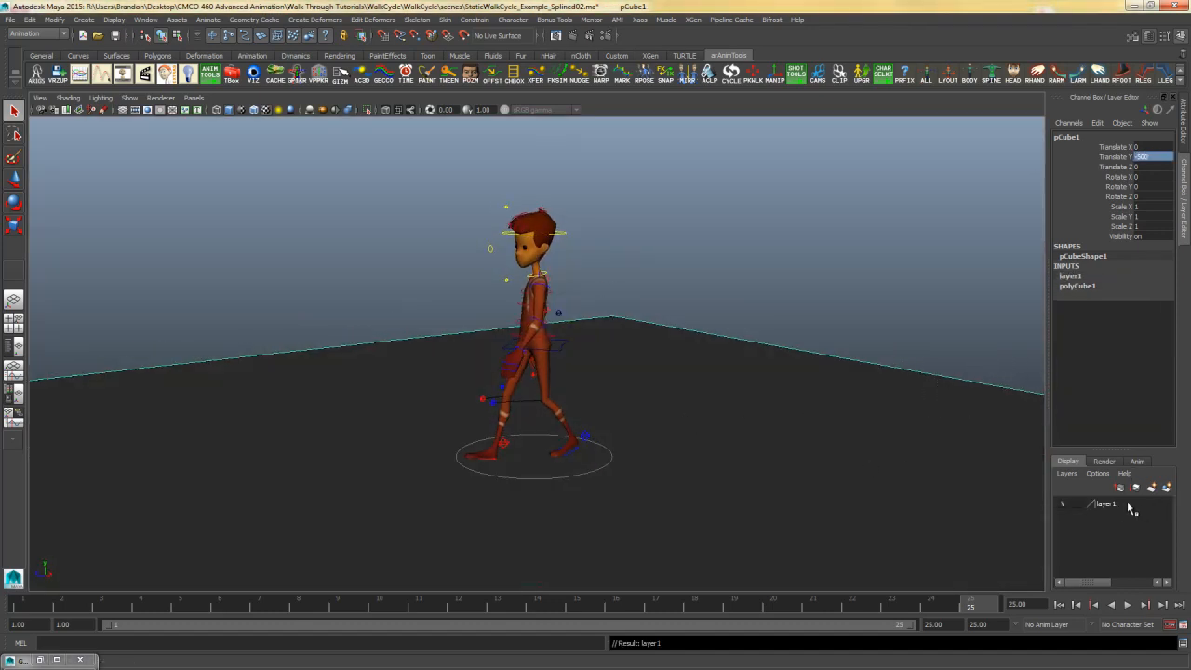
{"action": "double_click", "coordinate": [1076, 503]}
{"action": "left_click", "coordinate": [794, 446]}
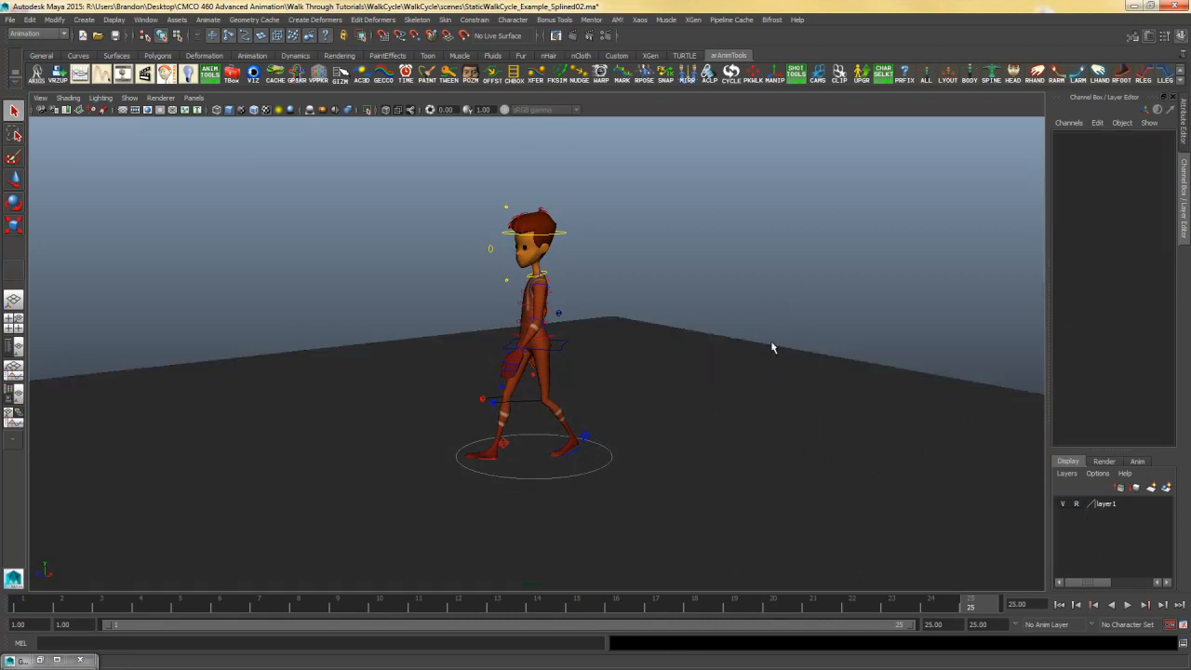
Step: Switch to the orthographic side view, close in on the character's feet, and hide the grid
{"action": "left_click_drag", "start_coordinate": [648, 314], "coordinate": [805, 451]}
{"action": "mouse_move", "coordinate": [880, 319]}
{"action": "left_mouse_down"}
{"action": "mouse_move", "coordinate": [708, 454]}
{"action": "mouse_move", "coordinate": [731, 406]}
{"action": "mouse_move", "coordinate": [707, 405]}
{"action": "left_mouse_up"}
{"action": "key", "text": "space"}
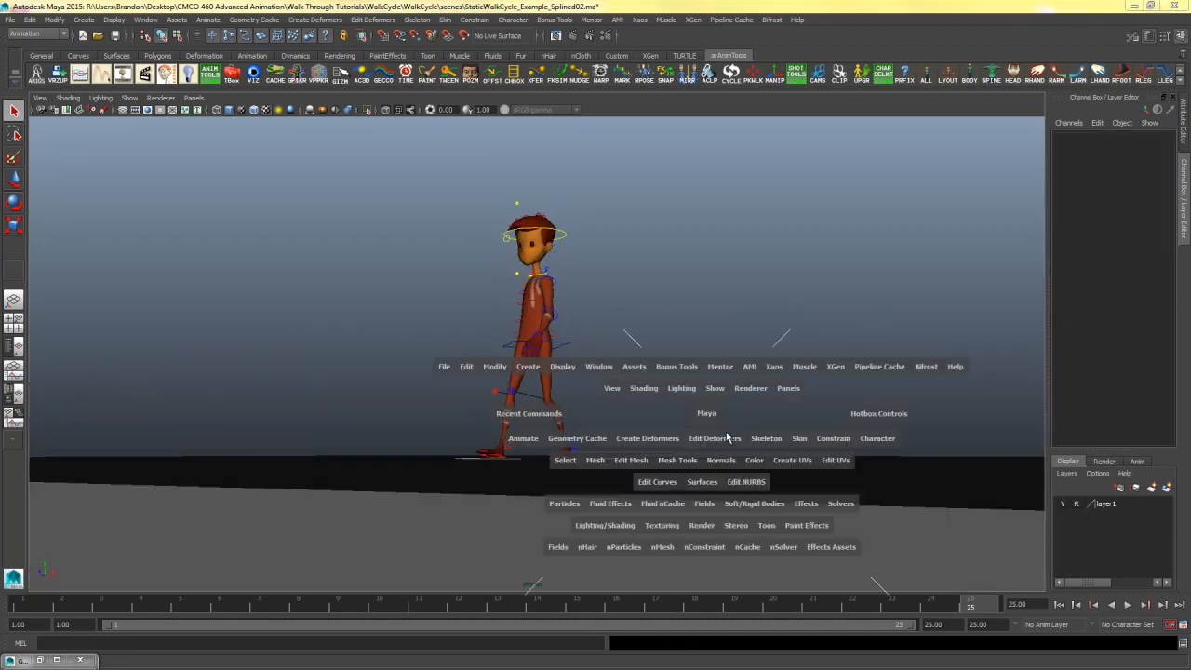
{"action": "key", "text": "space"}
{"action": "right_click_drag", "start_coordinate": [800, 452], "coordinate": [255, 455], "text": "alt"}
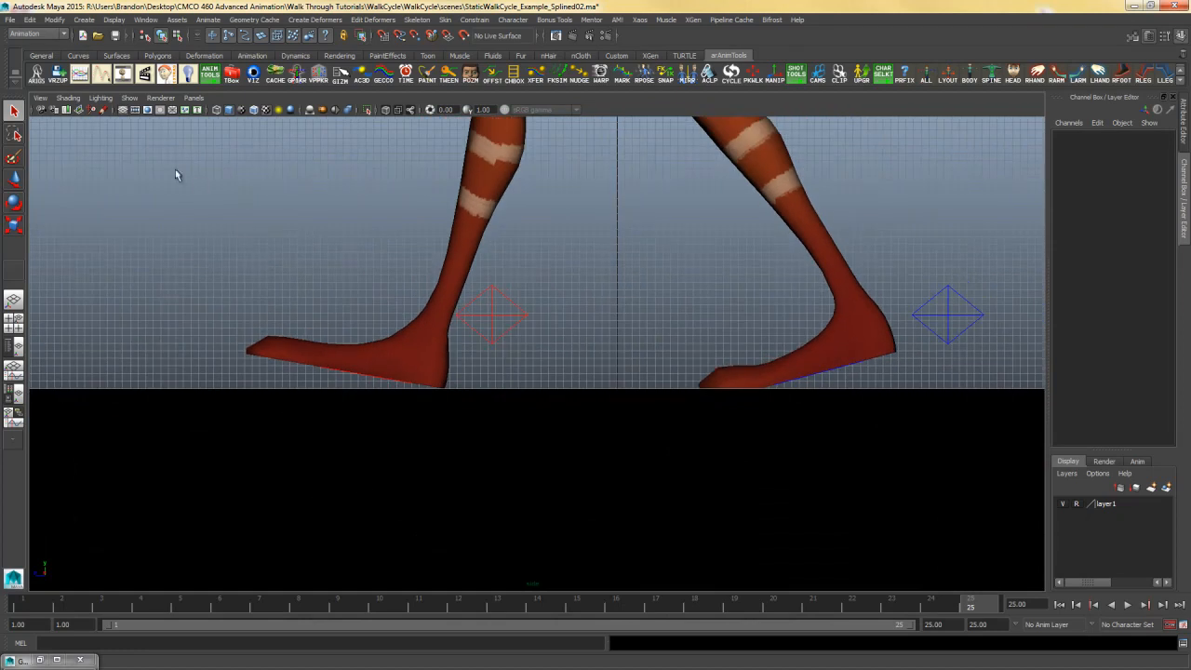
{"action": "left_click", "coordinate": [122, 110]}
Step: Play back the walk cycle to check the feet against the ground, then stop and scrub to frame 16
{"action": "key", "text": "alt+v"}
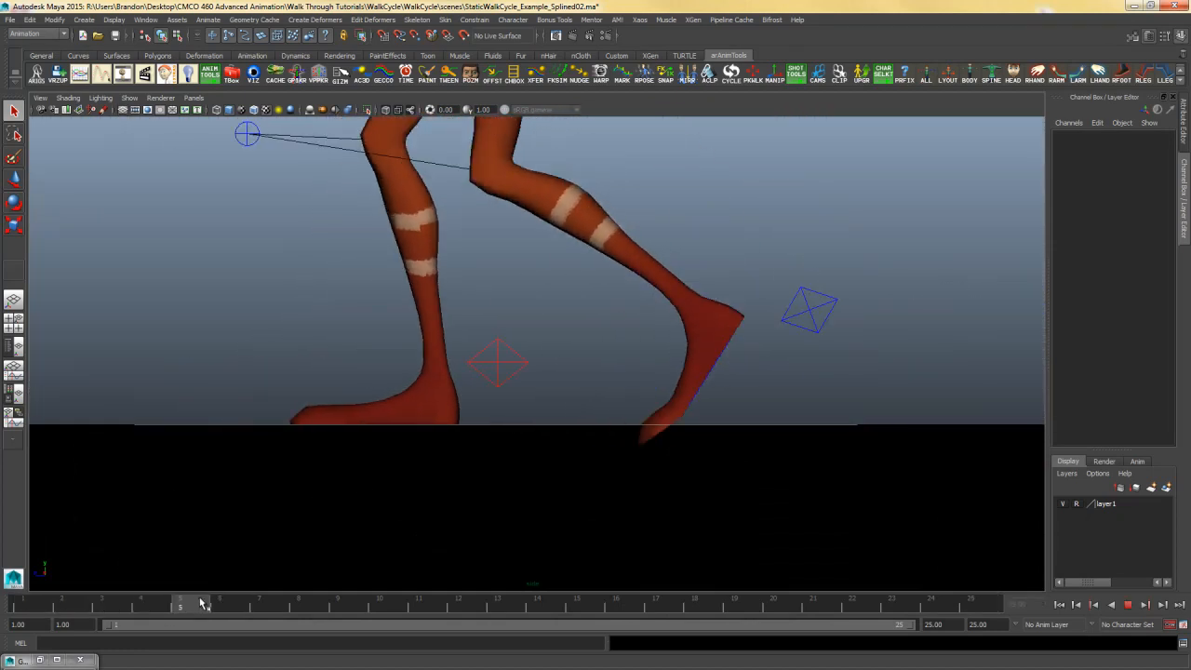
{"action": "key", "text": "alt+v"}
{"action": "key", "text": "alt+v"}
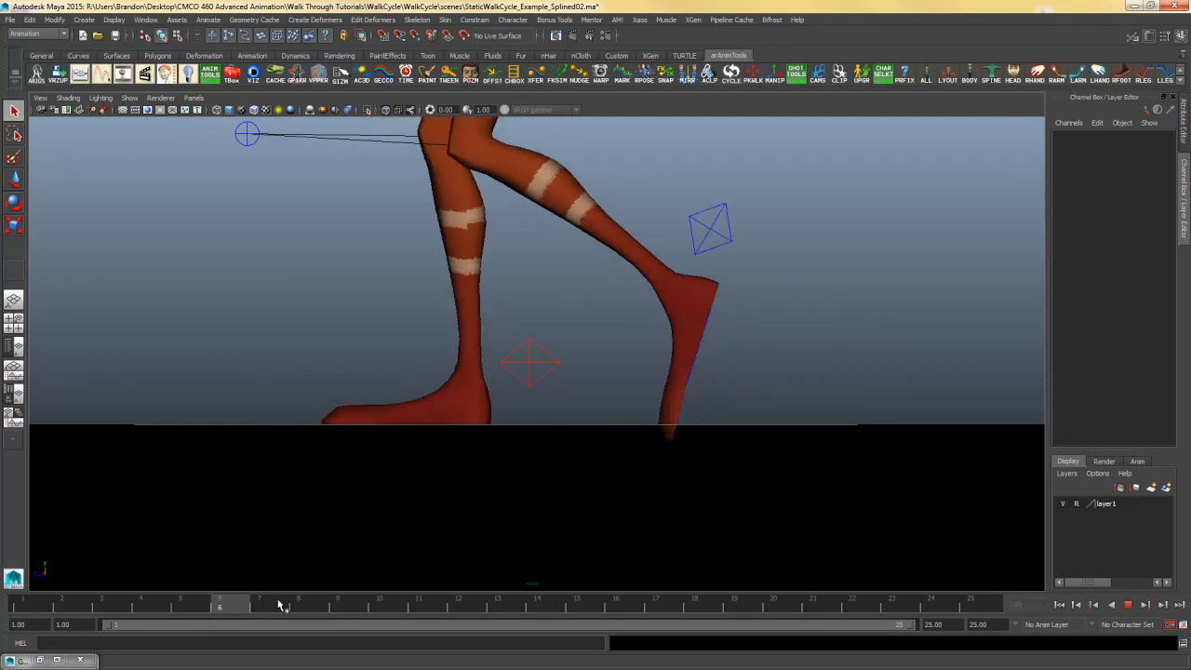
{"action": "left_click_drag", "start_coordinate": [575, 586], "coordinate": [637, 587]}
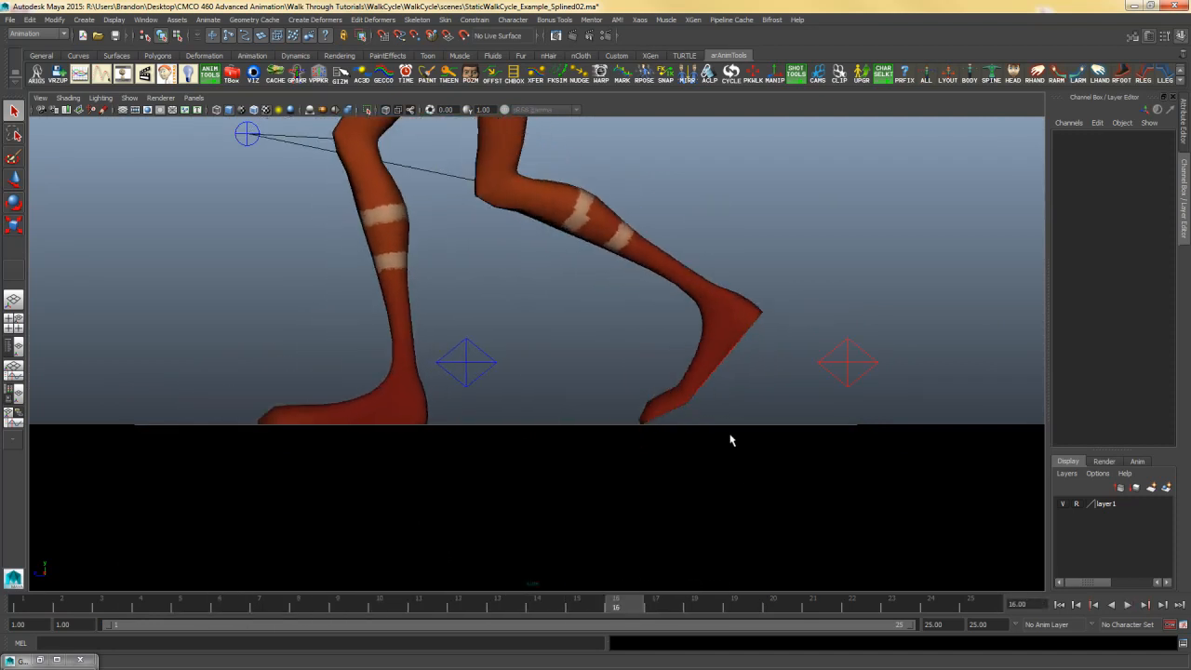
Step: Select the right foot IK control and examine its pose and channel values at frames 16 to 18
{"action": "left_click", "coordinate": [828, 377]}
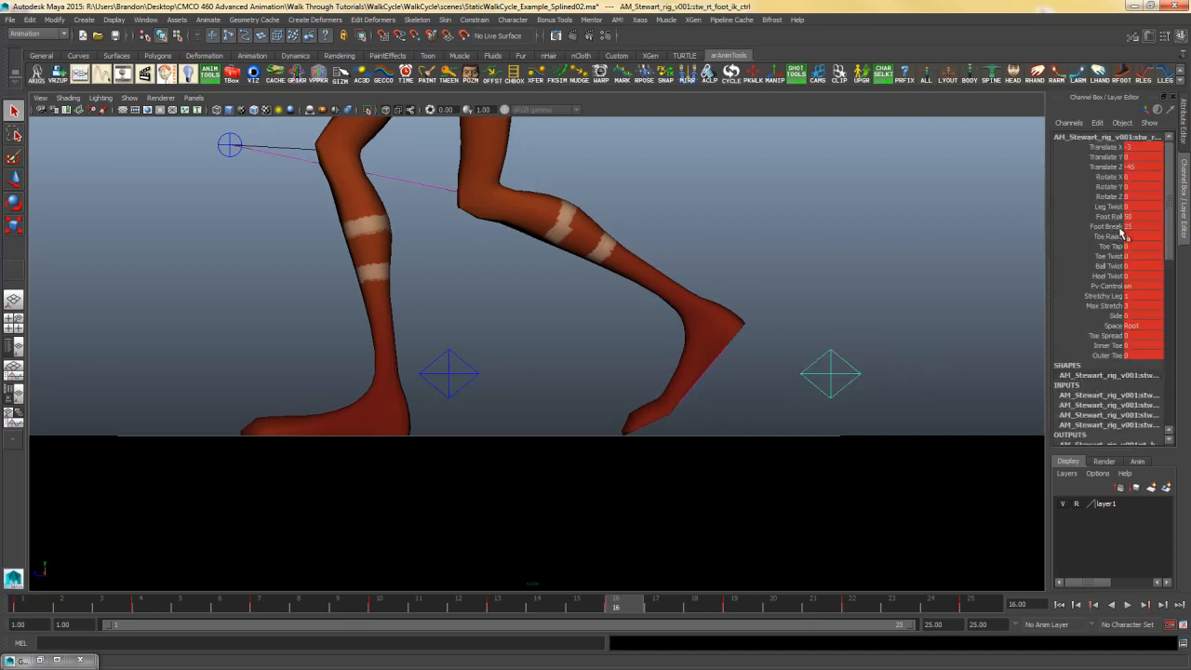
{"action": "left_click", "coordinate": [658, 605]}
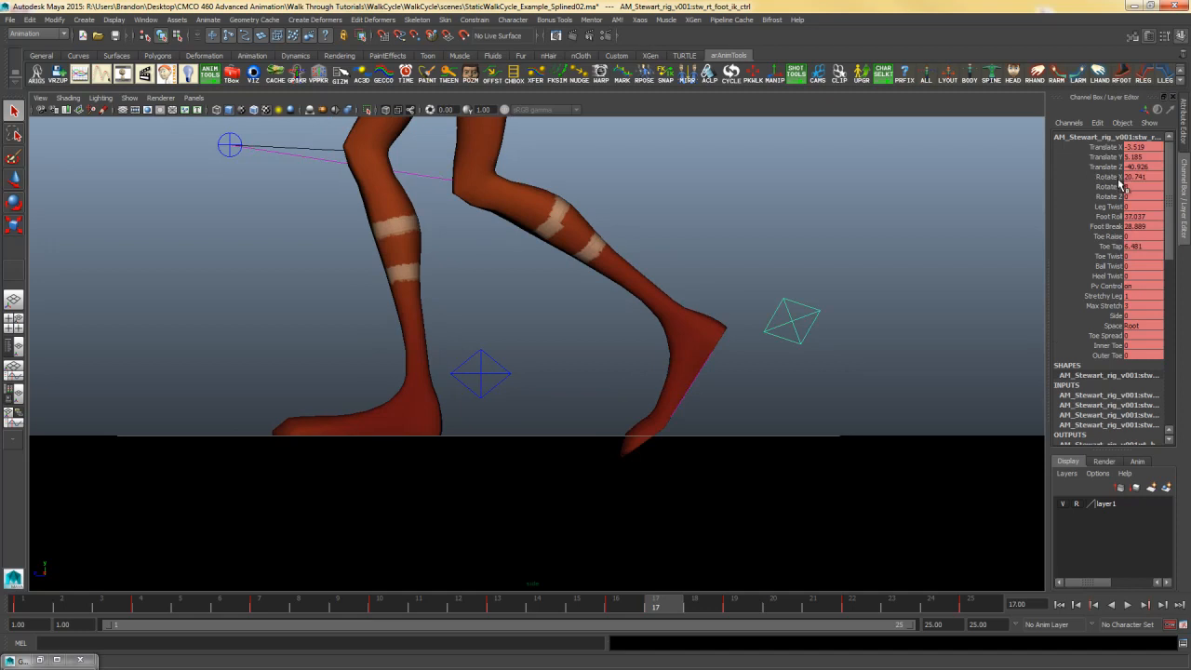
{"action": "left_click_drag", "start_coordinate": [684, 610], "coordinate": [734, 607]}
{"action": "left_click", "coordinate": [656, 606]}
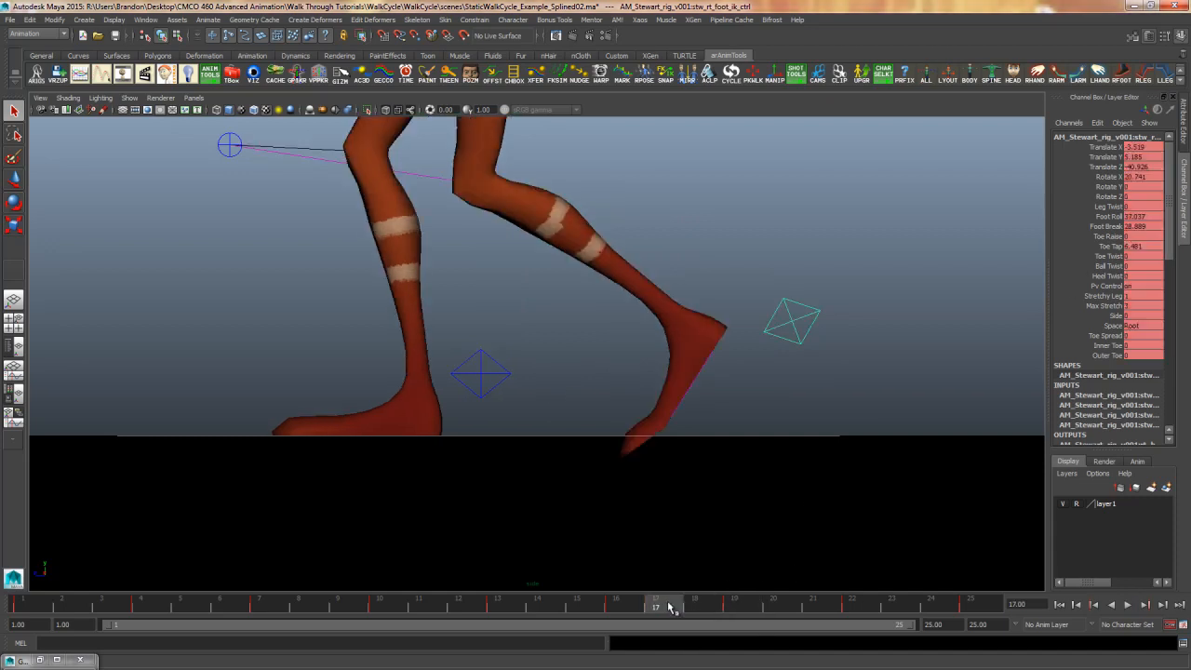
{"action": "left_click_drag", "start_coordinate": [679, 606], "coordinate": [735, 606]}
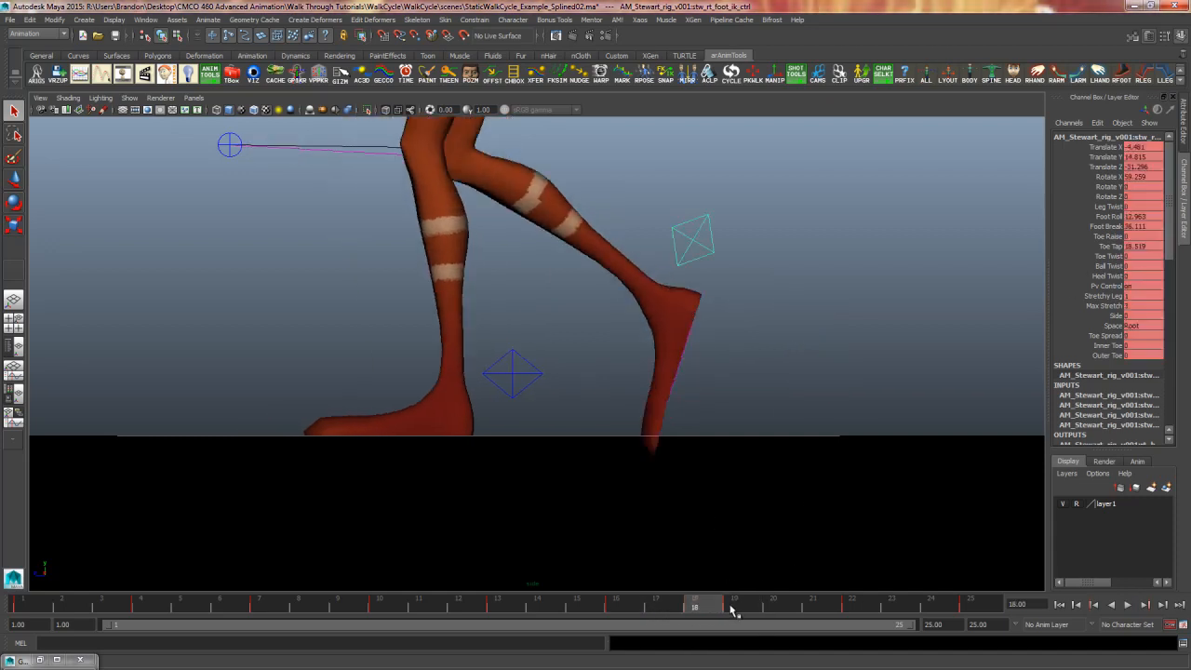
Step: Compare the right and left foot controls' values between frames 4 and 7, then return to frame 1
{"action": "left_click", "coordinate": [147, 606]}
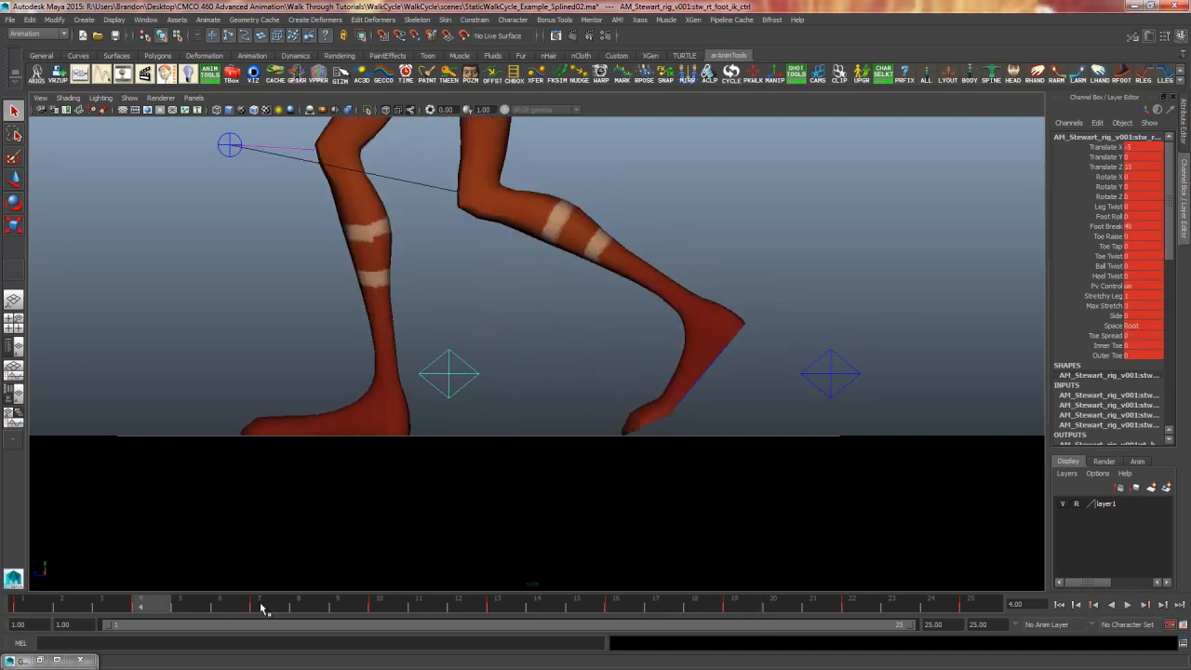
{"action": "left_click", "coordinate": [261, 607]}
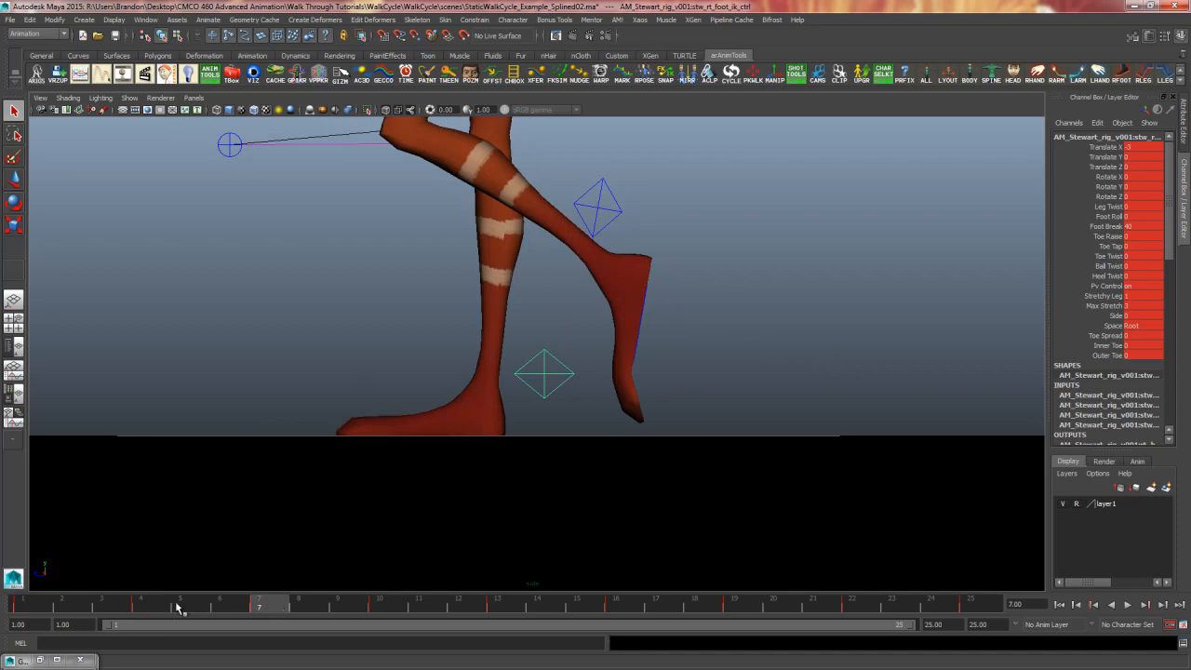
{"action": "mouse_move", "coordinate": [179, 609]}
{"action": "left_mouse_down"}
{"action": "mouse_move", "coordinate": [266, 609]}
{"action": "mouse_move", "coordinate": [177, 610]}
{"action": "mouse_move", "coordinate": [252, 610]}
{"action": "mouse_move", "coordinate": [196, 609]}
{"action": "left_mouse_up"}
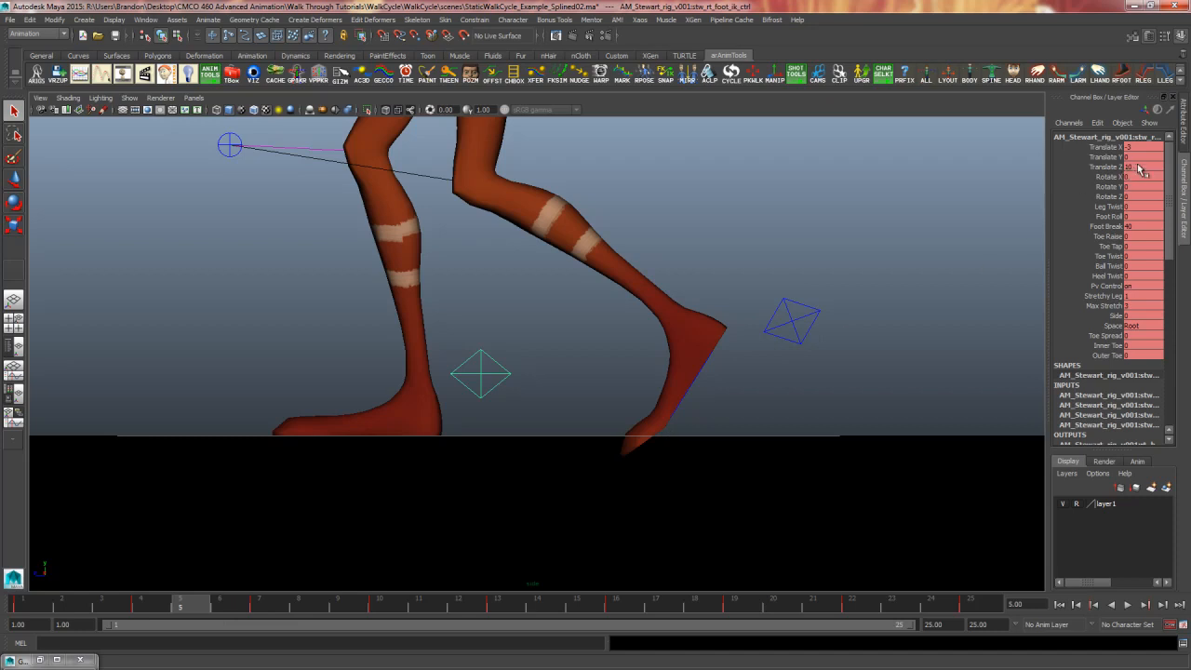
{"action": "left_click", "coordinate": [815, 332]}
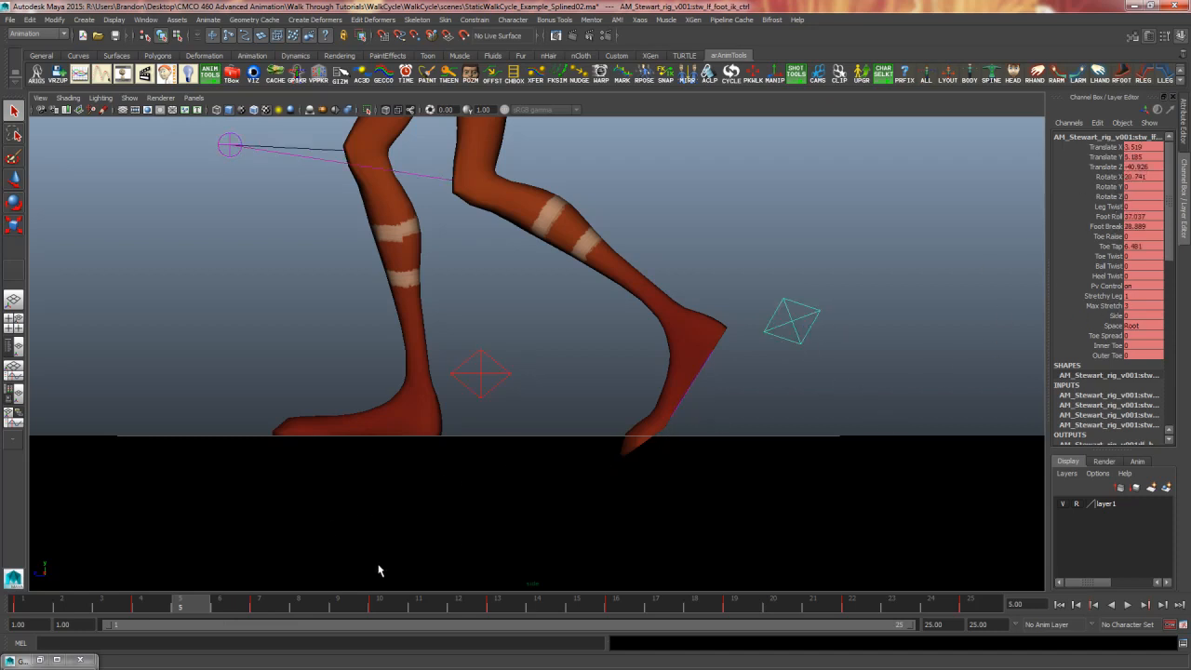
{"action": "key", "text": "alt+shift+v"}
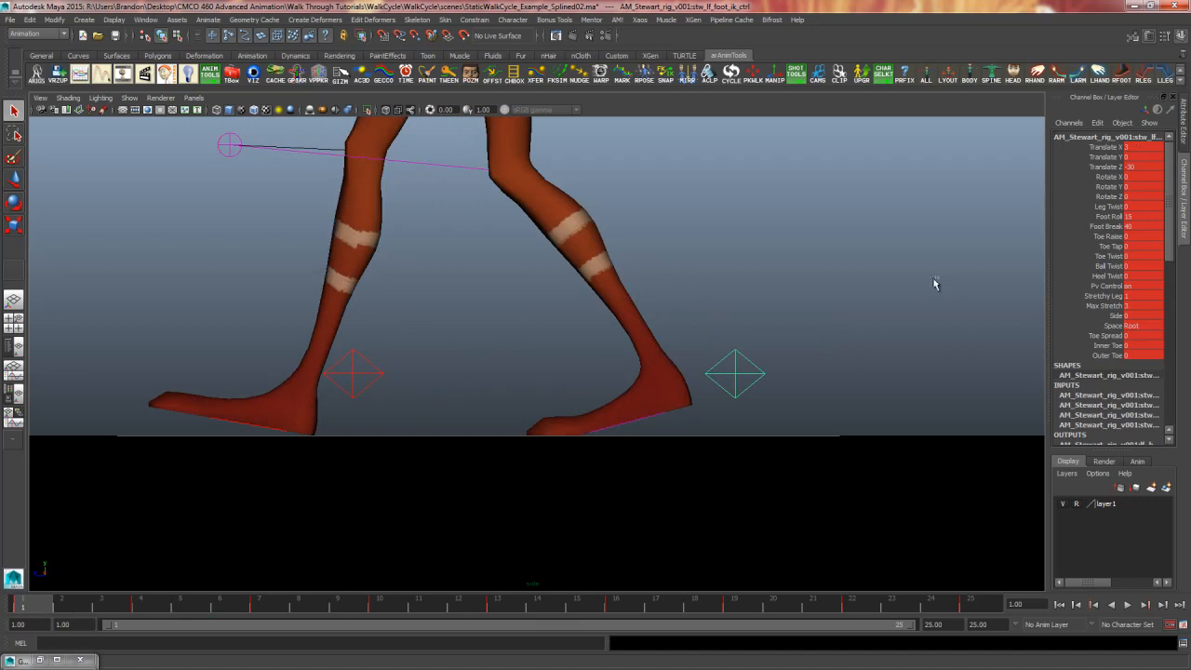
Step: Return to the perspective view and select the character's COG control at the hips
{"action": "left_click", "coordinate": [933, 279]}
{"action": "key", "text": "space"}
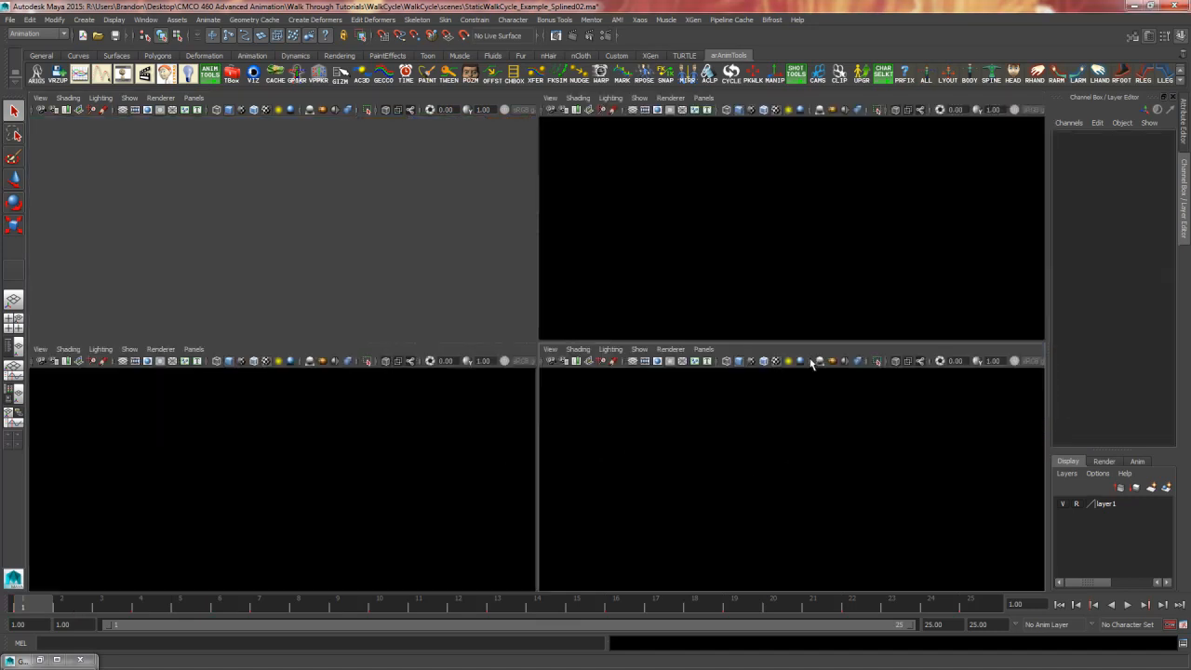
{"action": "key", "text": "space"}
{"action": "left_click_drag", "start_coordinate": [617, 350], "coordinate": [731, 367], "text": "alt"}
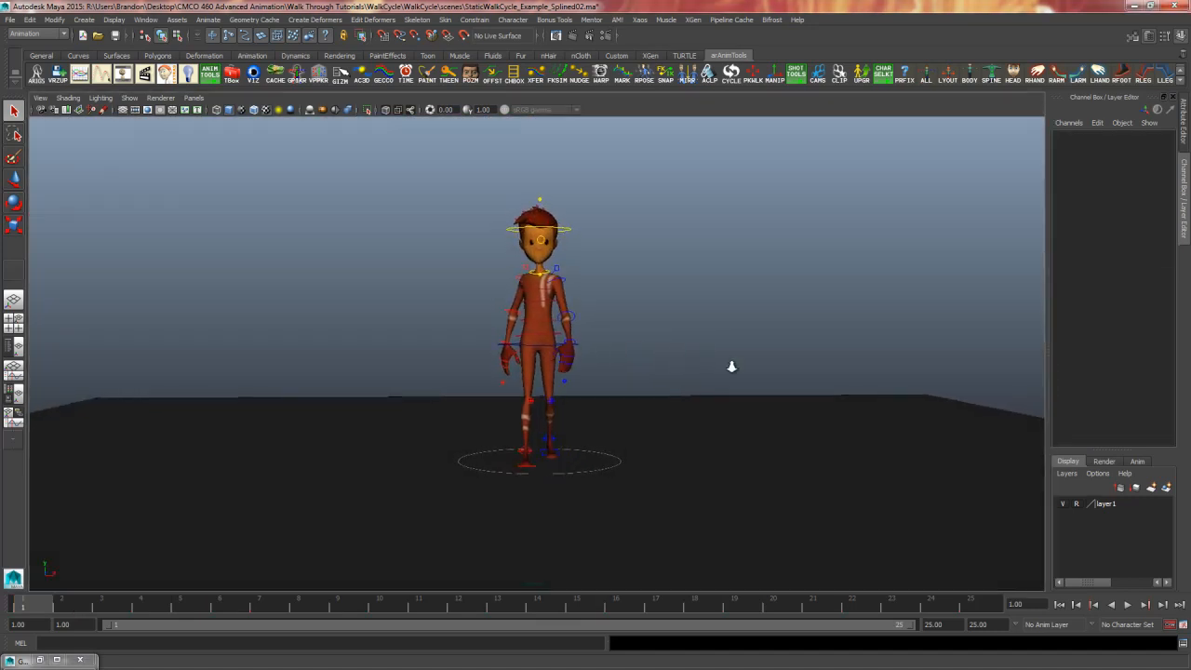
{"action": "right_click_drag", "start_coordinate": [731, 367], "coordinate": [780, 376], "text": "alt"}
{"action": "left_click_drag", "start_coordinate": [779, 376], "coordinate": [655, 419], "text": "alt"}
{"action": "left_click", "coordinate": [597, 348]}
{"action": "right_click_drag", "start_coordinate": [627, 378], "coordinate": [686, 402], "text": "alt"}
{"action": "left_click_drag", "start_coordinate": [687, 402], "coordinate": [722, 415], "text": "alt"}
{"action": "middle_click_drag", "start_coordinate": [721, 415], "coordinate": [715, 471], "text": "alt"}
{"action": "right_click_drag", "start_coordinate": [715, 471], "coordinate": [652, 456], "text": "alt"}
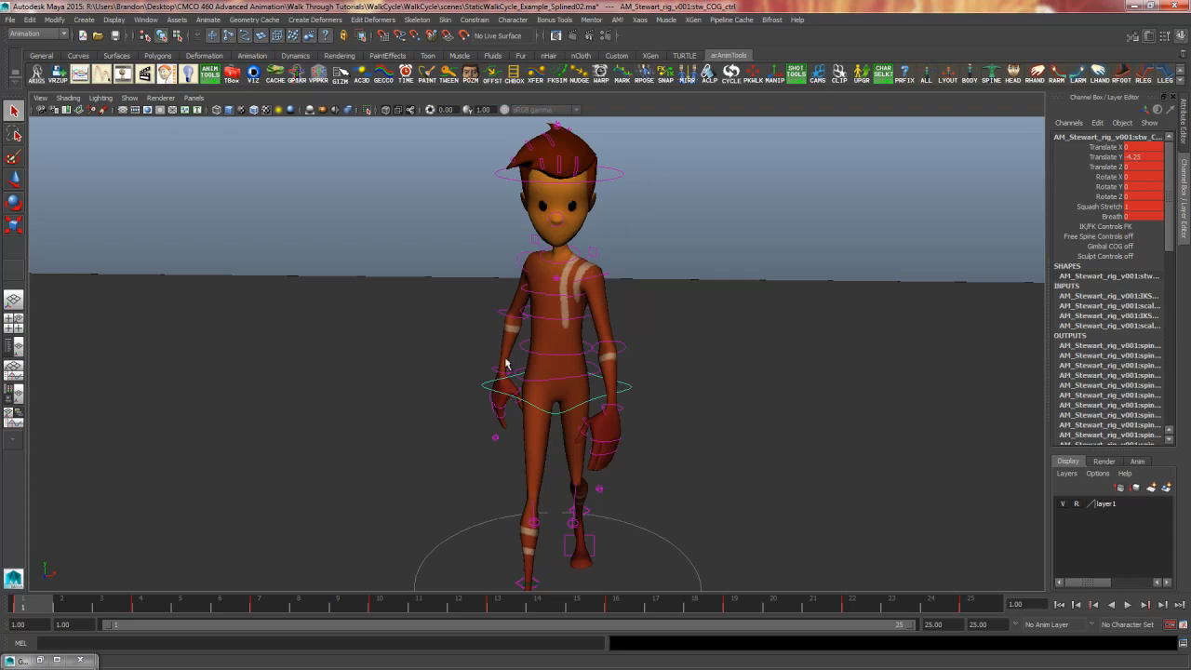
Step: Open the Graph Editor for the COG control and arrange it beside a full view of the character
{"action": "key", "text": "g"}
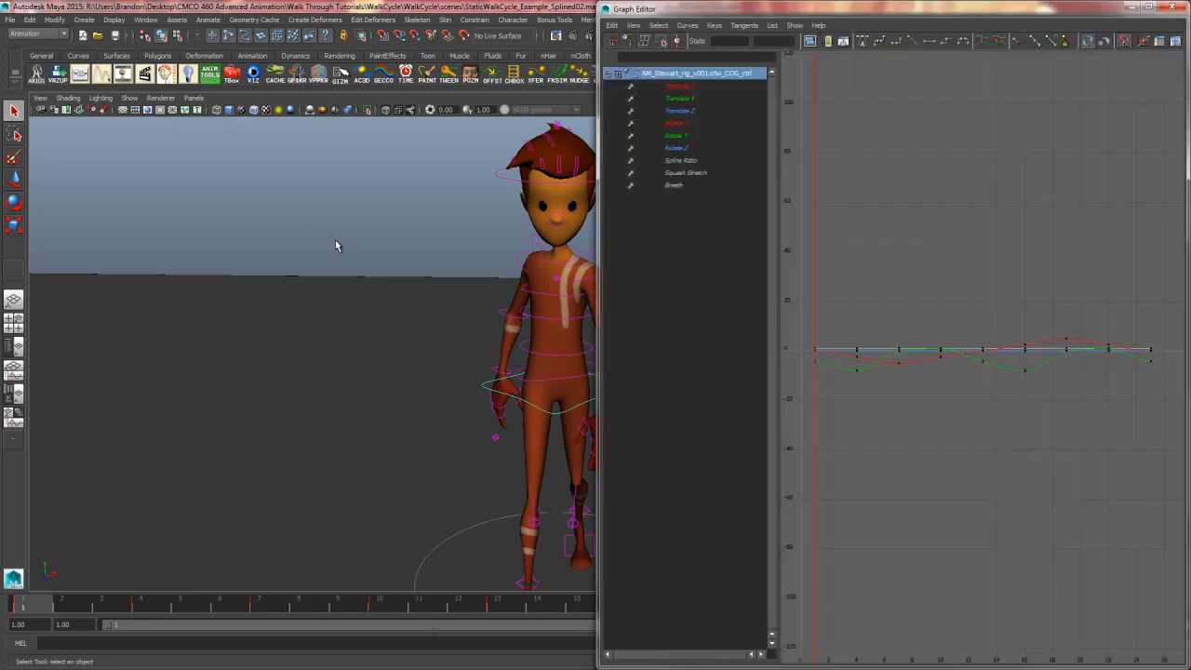
{"action": "left_click", "coordinate": [141, 19]}
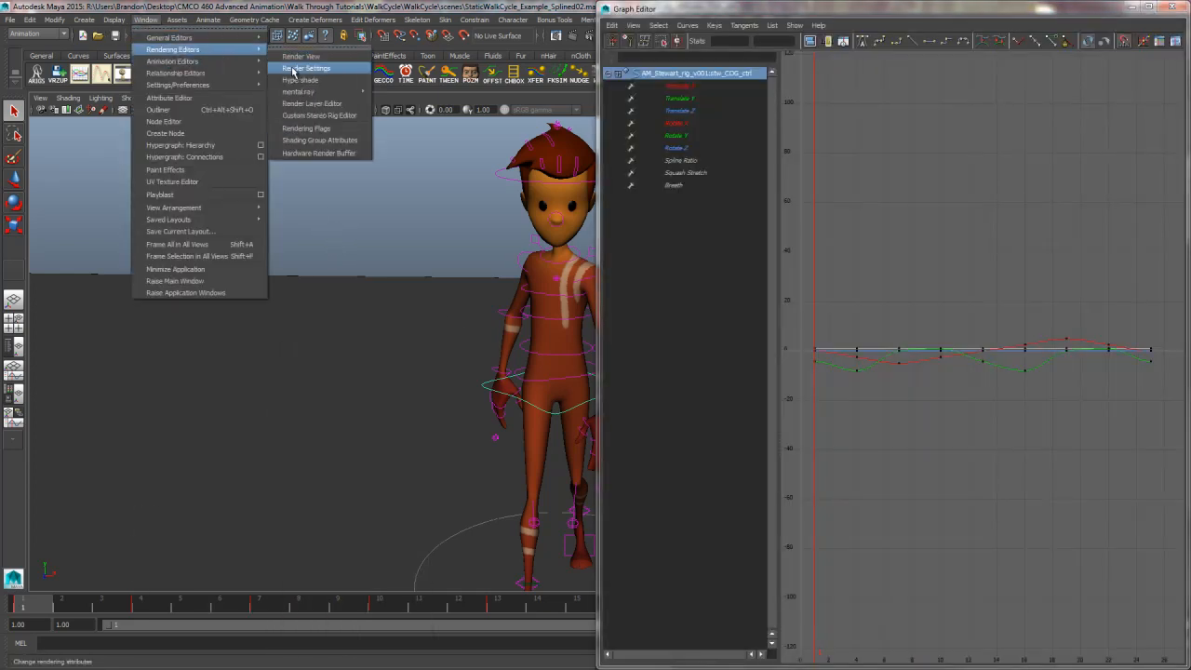
{"action": "left_click", "coordinate": [820, 9]}
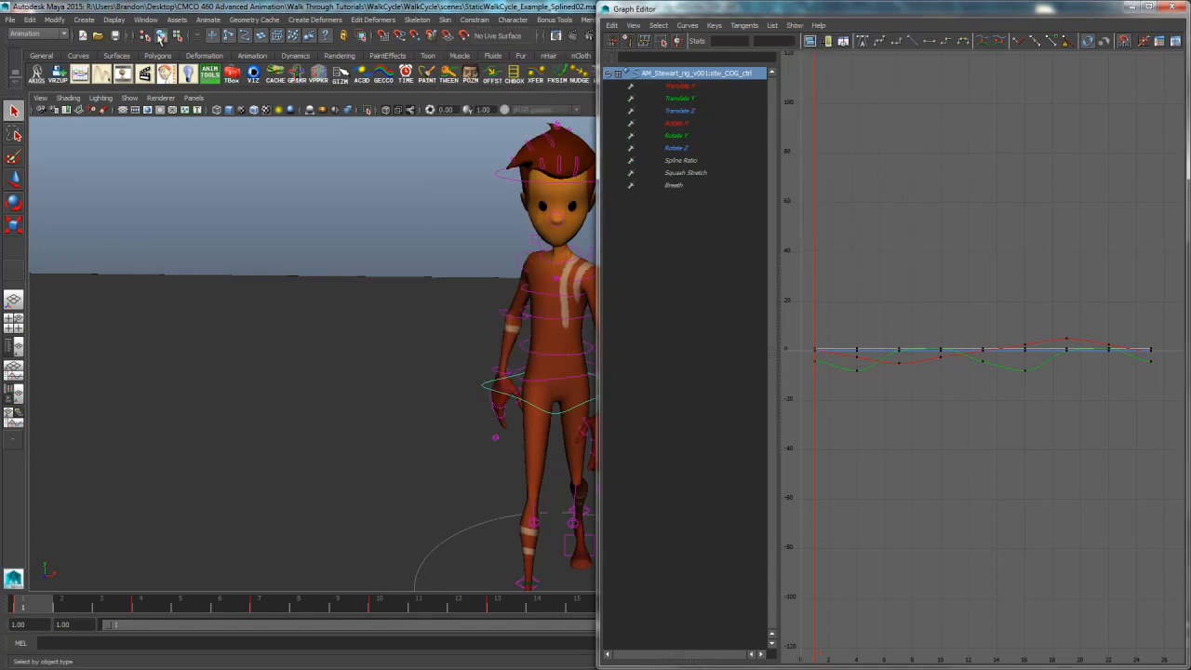
{"action": "left_click", "coordinate": [146, 20]}
{"action": "mouse_move", "coordinate": [173, 61]}
{"action": "left_click", "coordinate": [305, 68]}
{"action": "left_click_drag", "start_coordinate": [810, 5], "coordinate": [238, 61]}
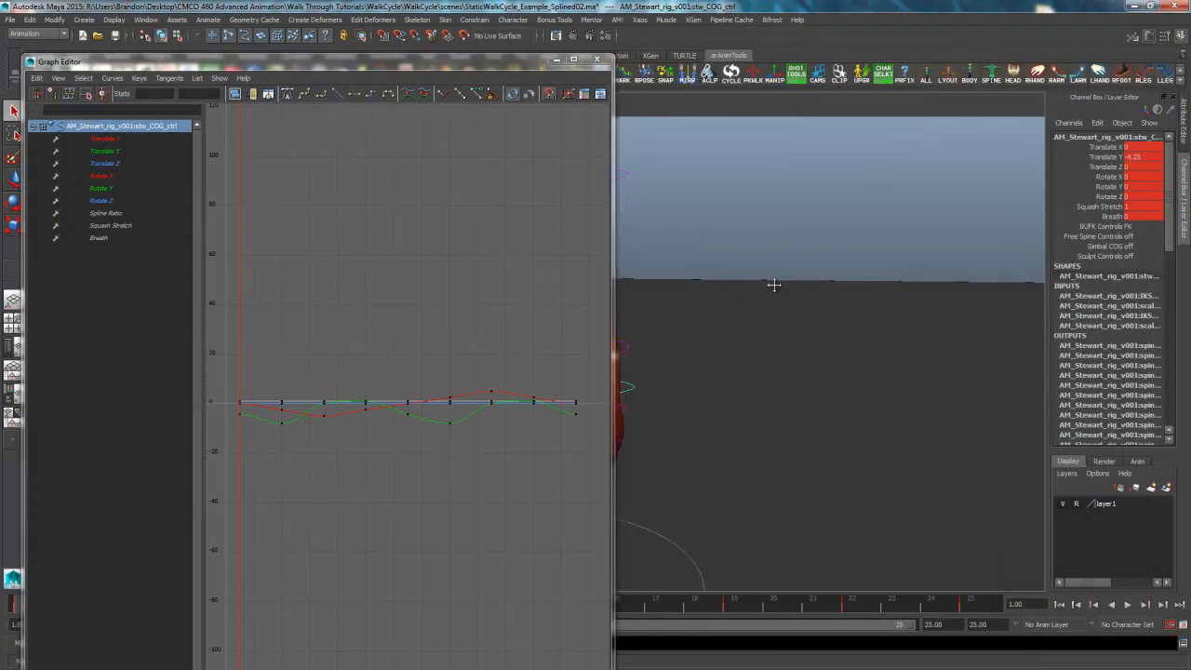
{"action": "middle_click_drag", "start_coordinate": [774, 285], "coordinate": [866, 292], "text": "alt"}
{"action": "left_click_drag", "start_coordinate": [866, 293], "coordinate": [848, 305], "text": "alt"}
{"action": "right_click_drag", "start_coordinate": [848, 305], "coordinate": [781, 328], "text": "alt"}
{"action": "left_click_drag", "start_coordinate": [782, 327], "coordinate": [755, 357], "text": "alt"}
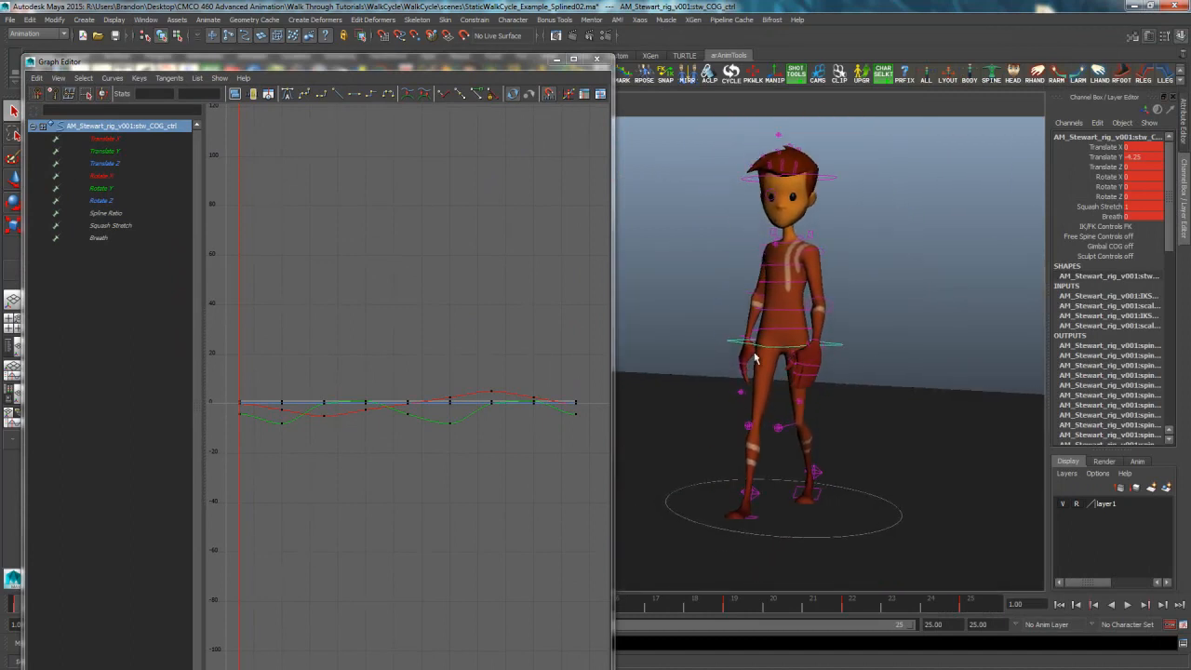
Step: Examine all the COG control's curves framed in the maximized Graph Editor, then restore the editor to a floating window beside the character
{"action": "left_click_drag", "start_coordinate": [480, 71], "coordinate": [456, 2]}
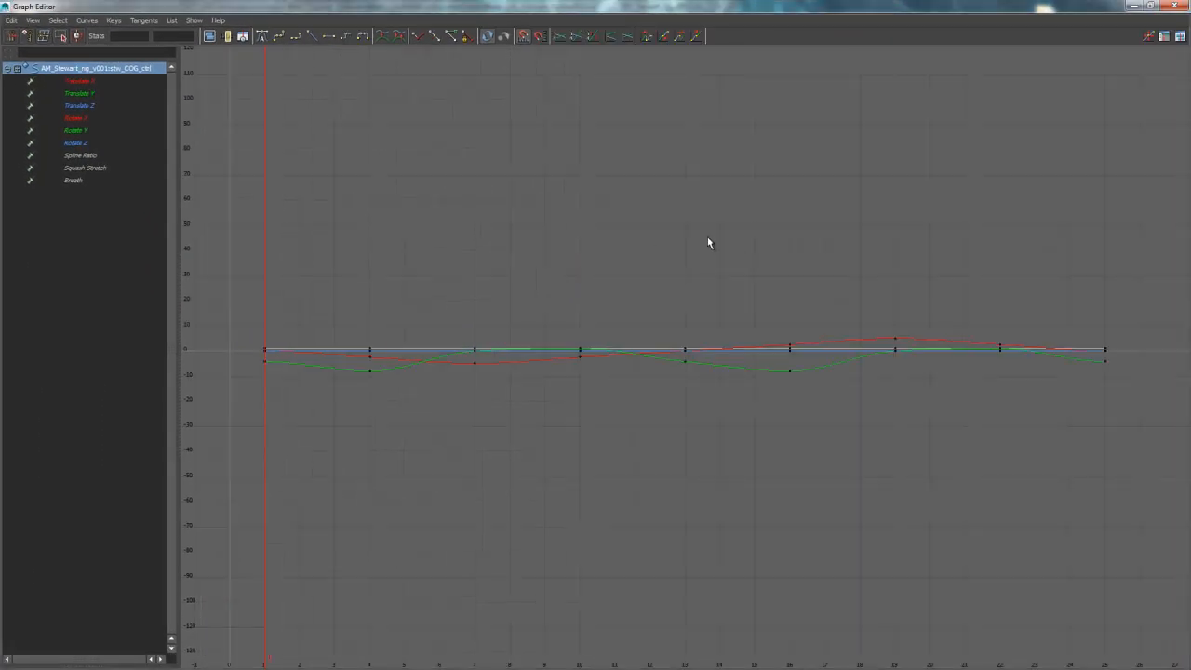
{"action": "left_click_drag", "start_coordinate": [666, 8], "coordinate": [592, 2]}
{"action": "key", "text": "a"}
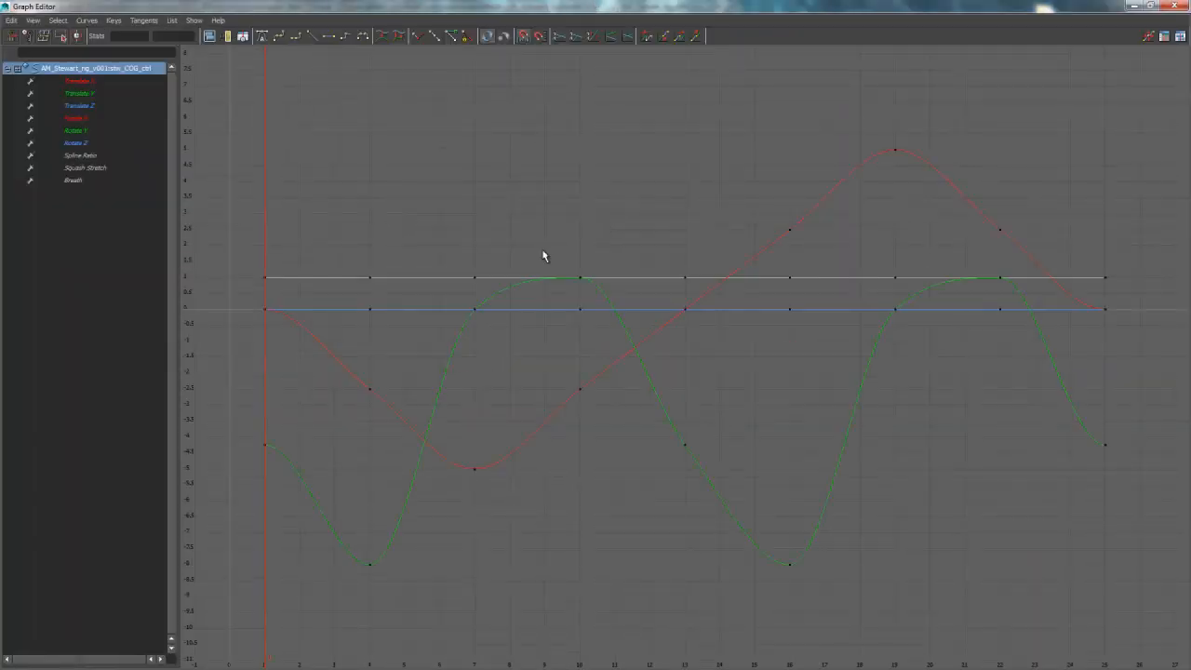
{"action": "left_click_drag", "start_coordinate": [344, 10], "coordinate": [171, 143]}
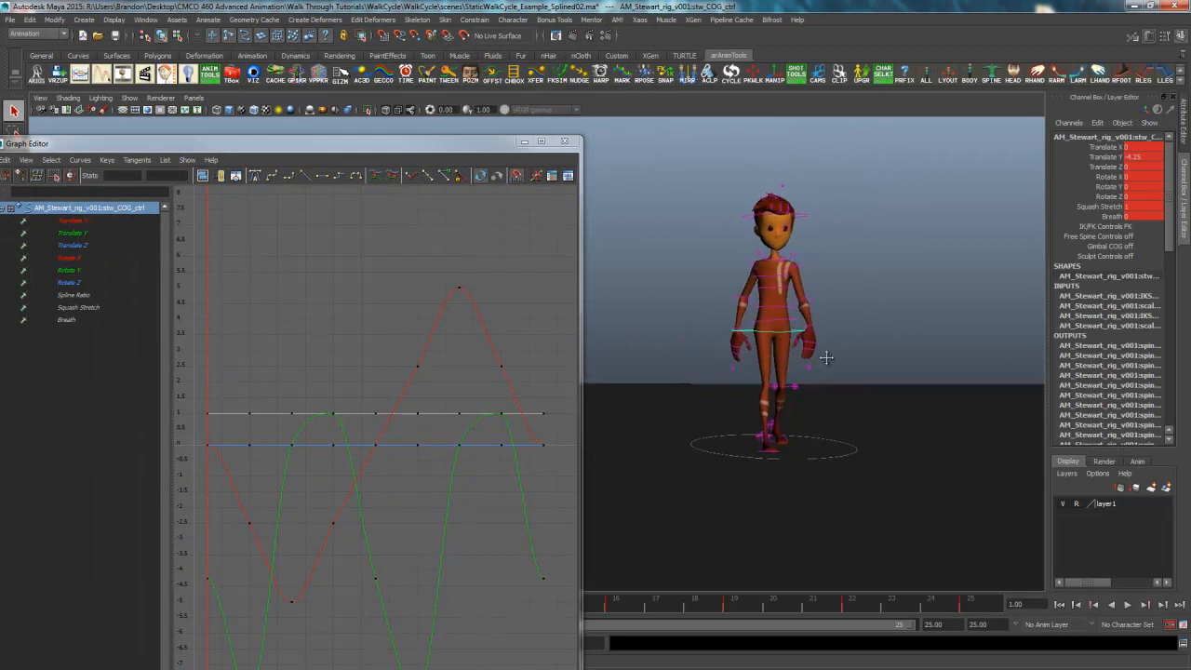
Step: Review the COG control's channels one at a time, from Translate Y through Breath, then isolate the Translate X curve
{"action": "left_click", "coordinate": [88, 234]}
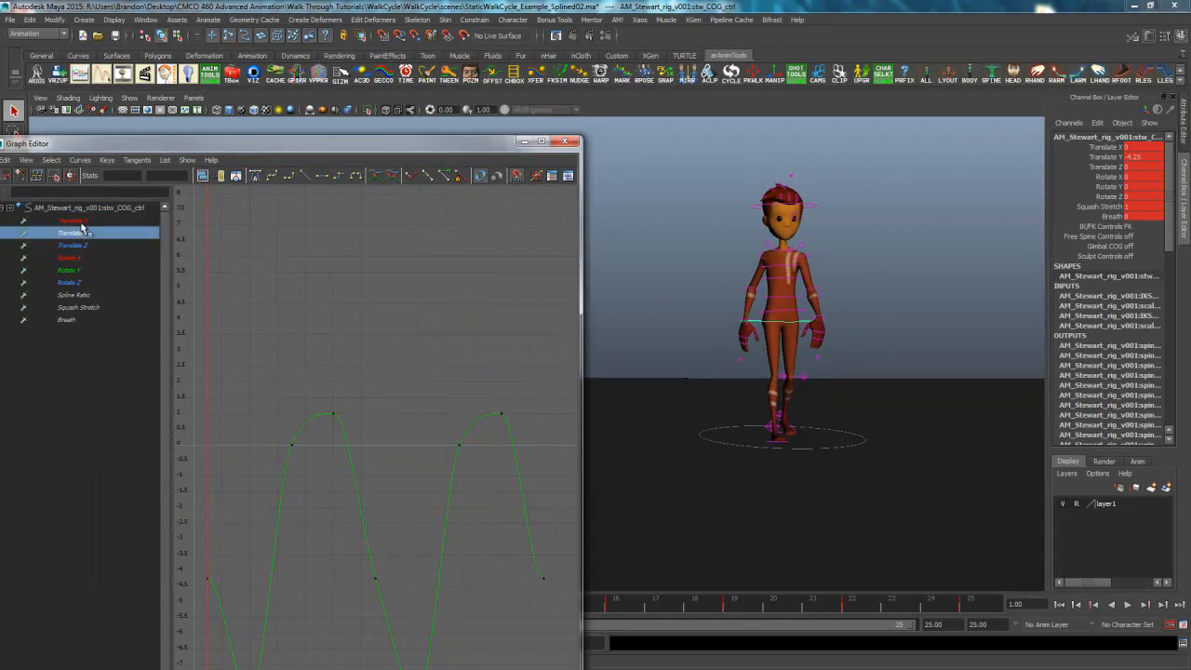
{"action": "left_click", "coordinate": [86, 246]}
{"action": "left_click", "coordinate": [83, 258]}
{"action": "left_click", "coordinate": [82, 271]}
{"action": "left_click", "coordinate": [80, 283]}
{"action": "left_click", "coordinate": [81, 295]}
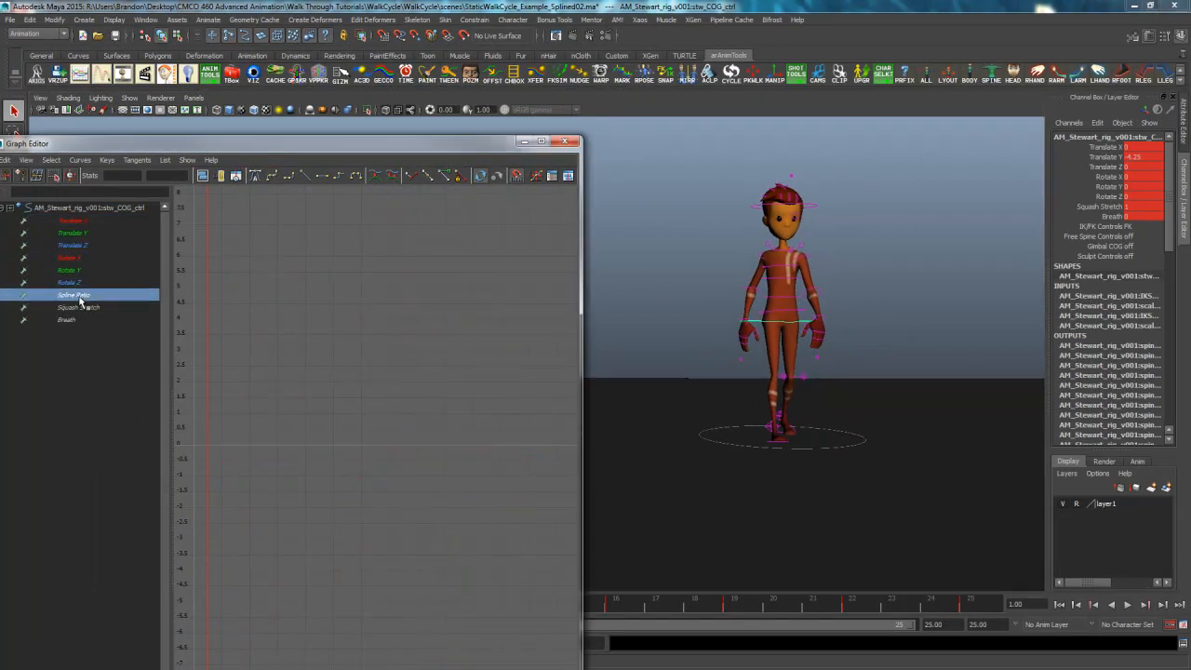
{"action": "left_click", "coordinate": [77, 321]}
{"action": "left_click", "coordinate": [110, 221]}
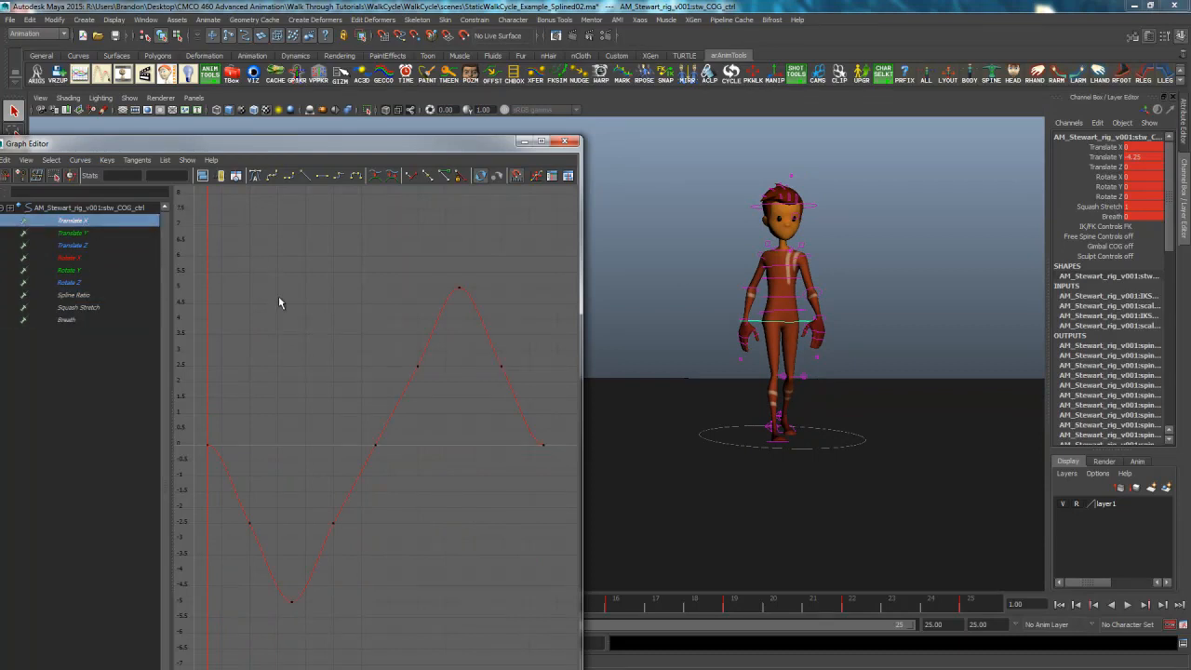
Step: Try a sideways move of the COG control along X in the perspective view, then undo it
{"action": "left_click_drag", "start_coordinate": [423, 147], "coordinate": [438, 40]}
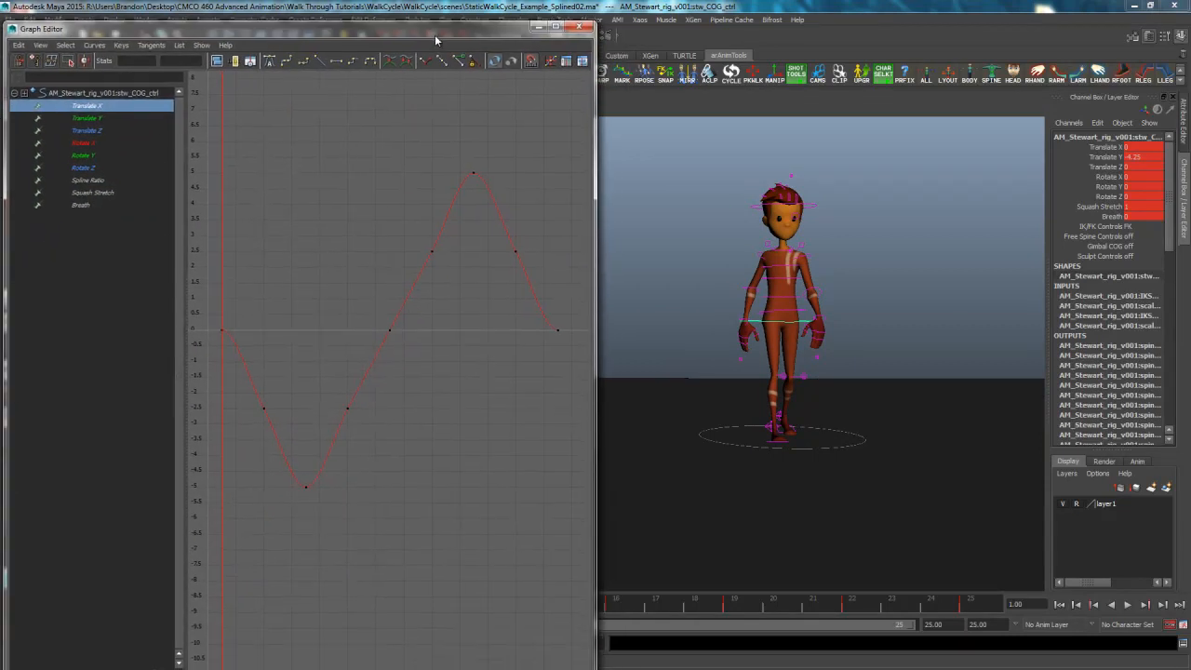
{"action": "key", "text": "w"}
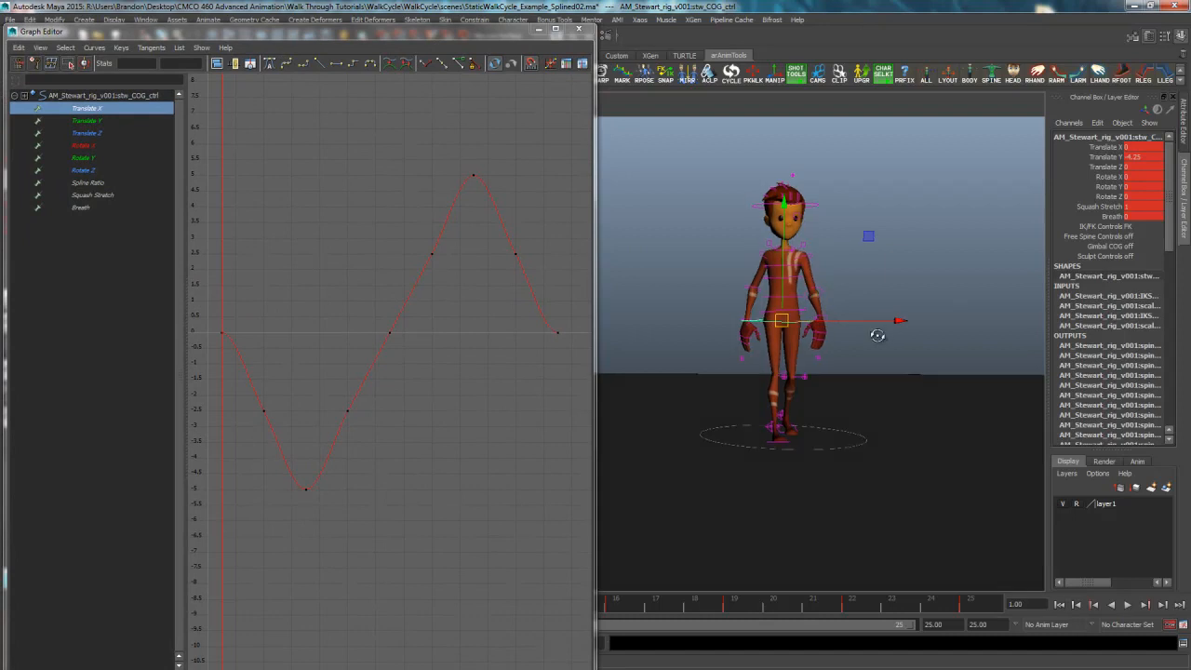
{"action": "mouse_move", "coordinate": [878, 333]}
{"action": "left_mouse_down", "text": "alt"}
{"action": "mouse_move", "coordinate": [940, 324]}
{"action": "mouse_move", "coordinate": [893, 324]}
{"action": "left_mouse_up", "text": "alt"}
{"action": "key", "text": "ctrl+z"}
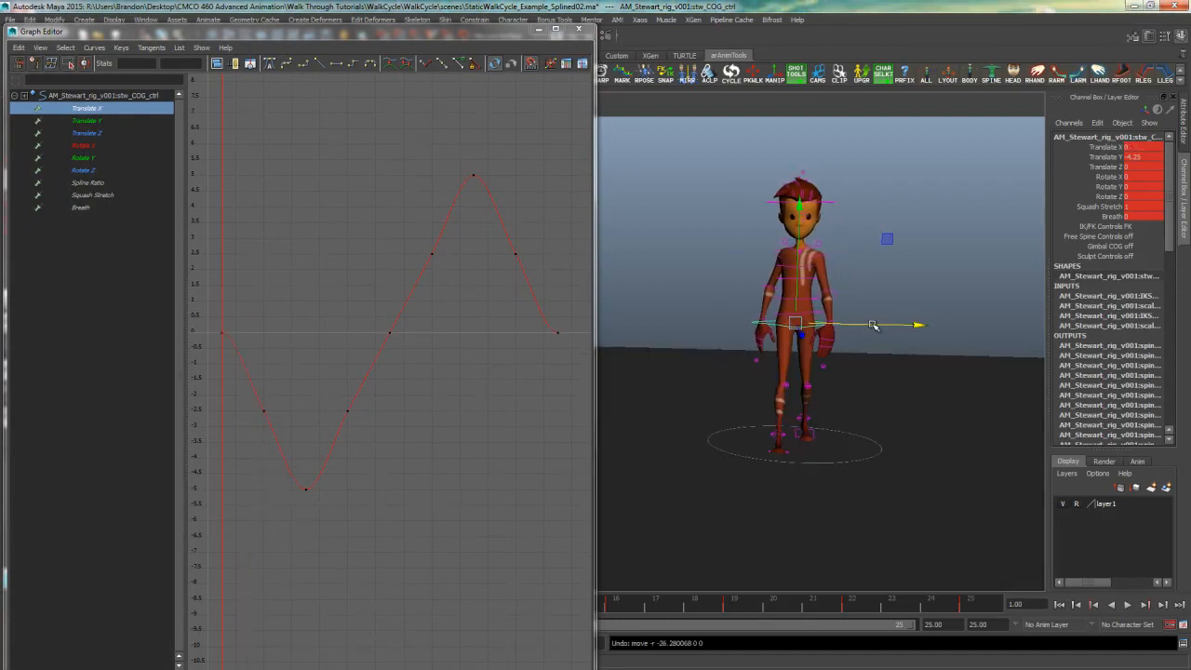
Step: Switch to a front view of the character and frame the Translate X curve in the maximized Graph Editor
{"action": "key", "text": "space"}
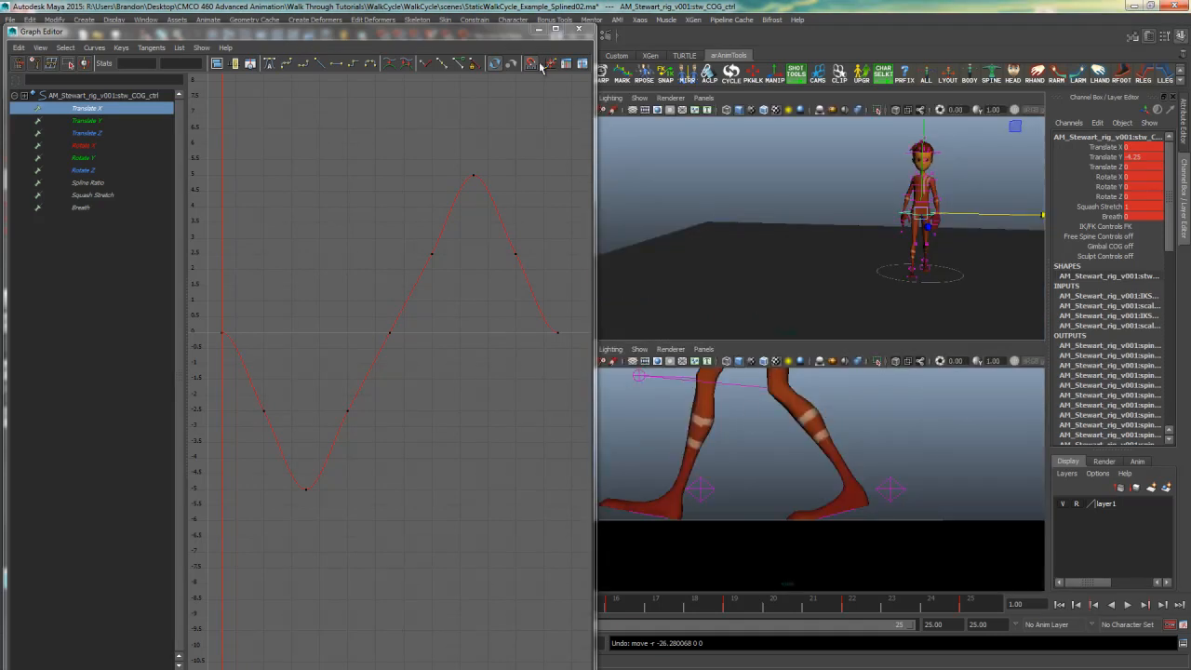
{"action": "left_click_drag", "start_coordinate": [499, 38], "coordinate": [1016, 71]}
{"action": "key", "text": "space"}
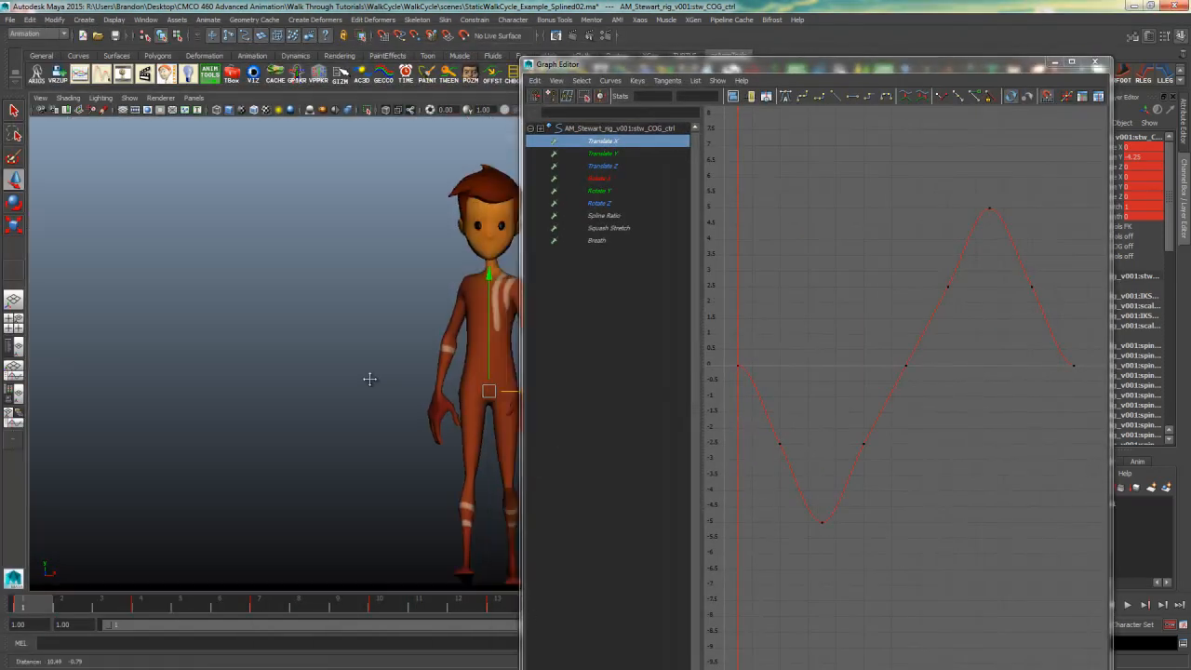
{"action": "middle_click_drag", "start_coordinate": [371, 379], "coordinate": [190, 361], "text": "alt"}
{"action": "left_click_drag", "start_coordinate": [848, 68], "coordinate": [816, 0]}
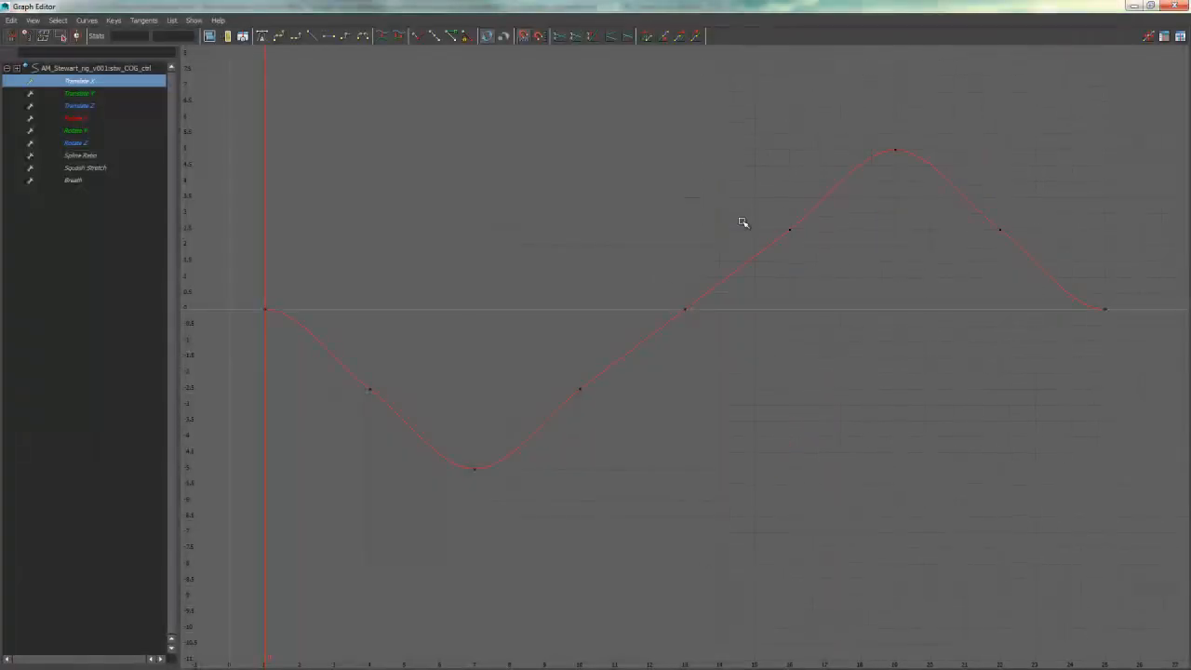
{"action": "key", "text": "f"}
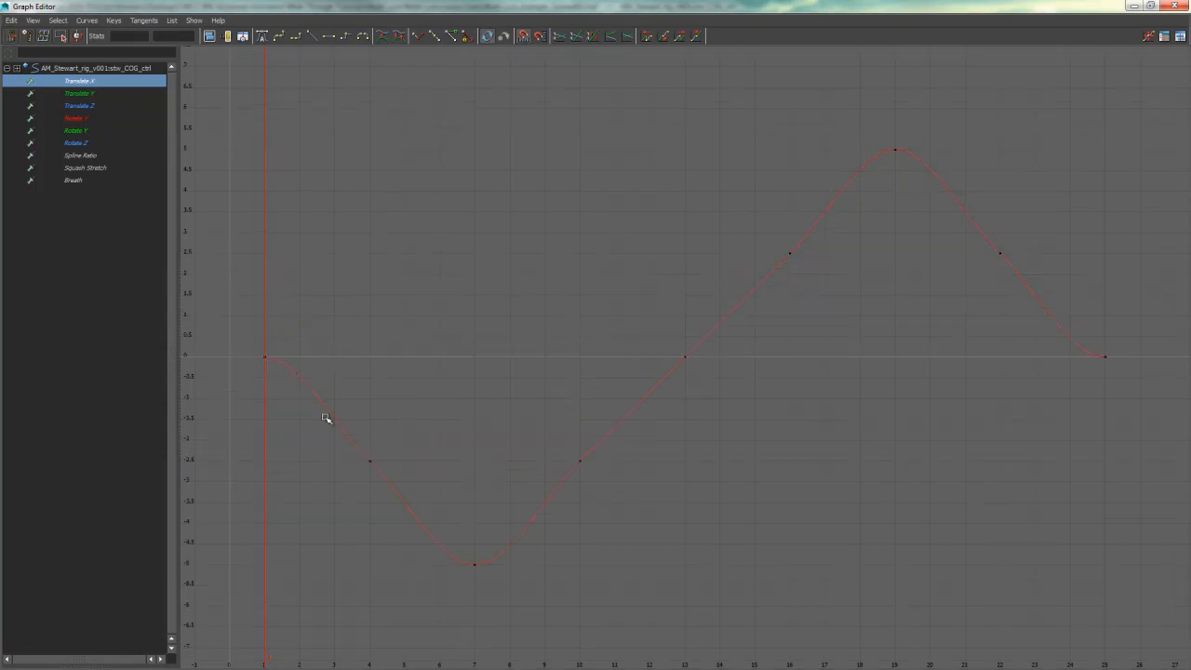
Step: Highlight the in-between Translate X keys between the curve's low and high peaks, ending on the frame 4 key
{"action": "left_click_drag", "start_coordinate": [1024, 229], "coordinate": [654, 400]}
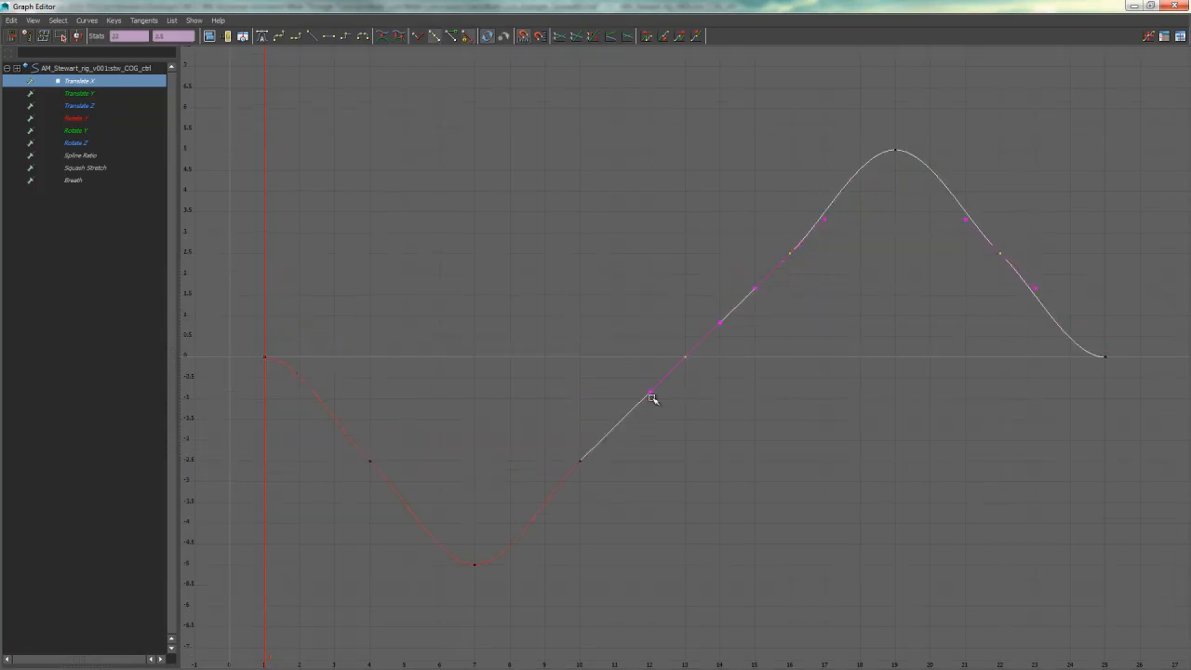
{"action": "left_click_drag", "start_coordinate": [777, 348], "coordinate": [425, 537]}
{"action": "left_click_drag", "start_coordinate": [444, 442], "coordinate": [358, 499]}
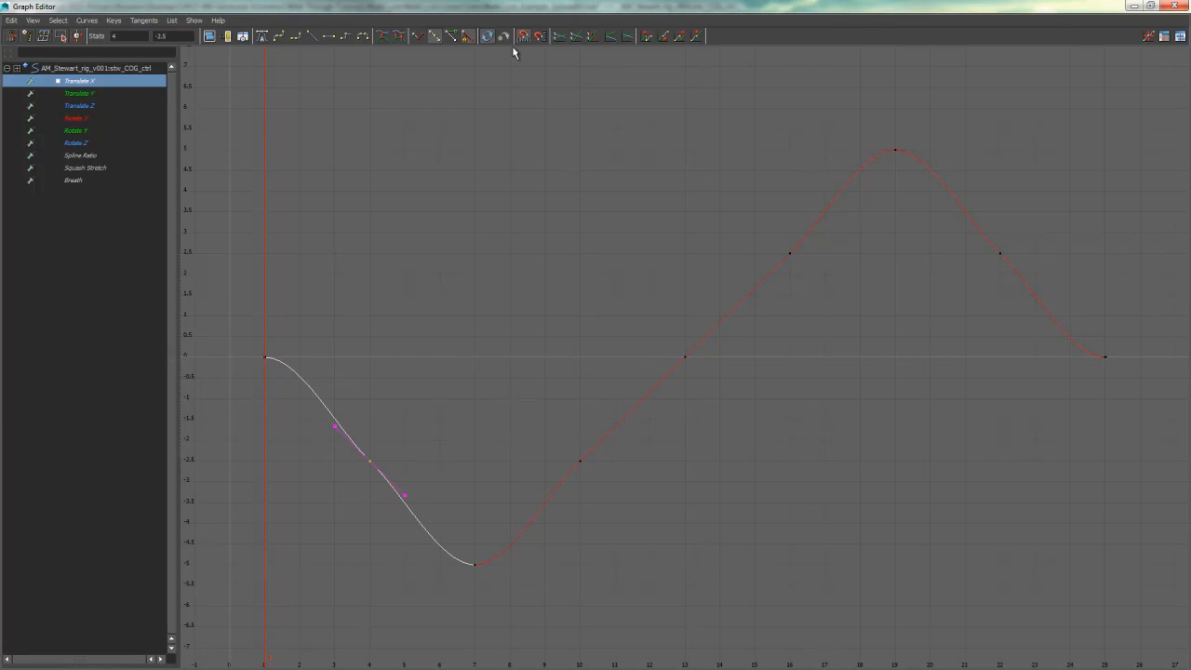
Step: Check the hips' side-to-side position in the front view at frames 4, 7, 10 and 13, then return to the maximized curve
{"action": "mouse_move", "coordinate": [519, 5]}
{"action": "left_mouse_down"}
{"action": "mouse_move", "coordinate": [909, 160]}
{"action": "mouse_move", "coordinate": [837, 155]}
{"action": "mouse_move", "coordinate": [539, 3]}
{"action": "left_mouse_up"}
{"action": "left_click", "coordinate": [141, 605]}
{"action": "left_click", "coordinate": [258, 602]}
{"action": "left_click", "coordinate": [380, 614]}
{"action": "left_click", "coordinate": [498, 612]}
{"action": "left_click", "coordinate": [566, 316]}
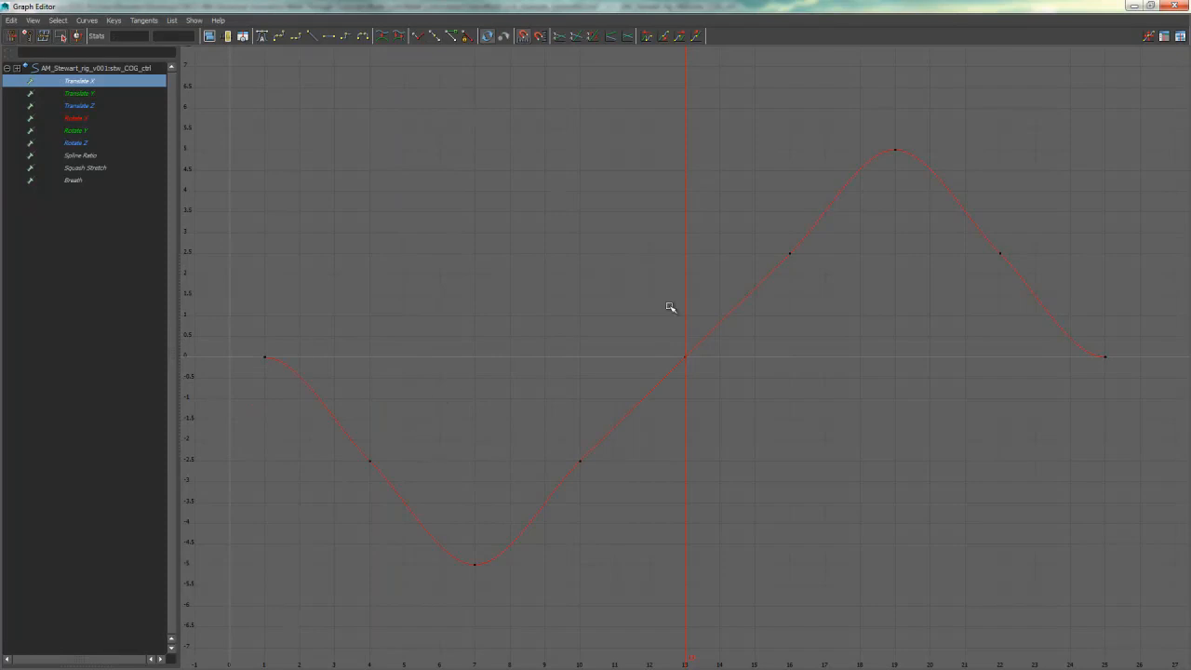
{"action": "double_click", "coordinate": [575, 7]}
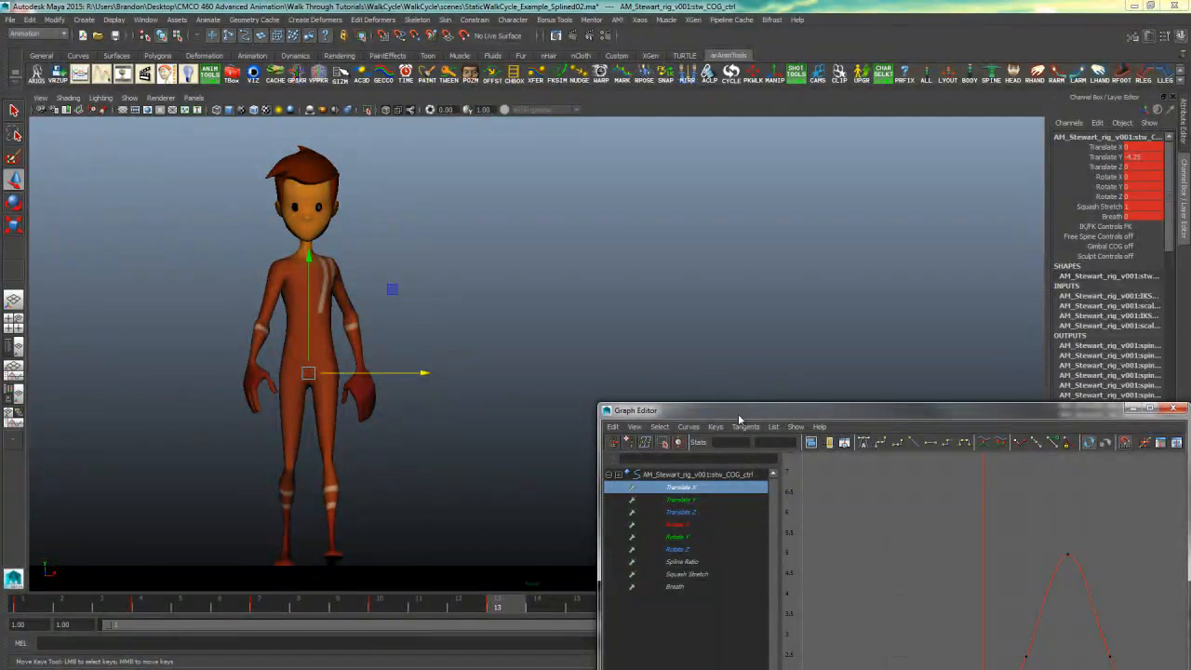
{"action": "left_click_drag", "start_coordinate": [738, 412], "coordinate": [452, 3]}
Step: Delete the in-between Translate X keys at frames 4, 10, 13, 16 and 22
{"action": "left_click_drag", "start_coordinate": [648, 415], "coordinate": [349, 501]}
{"action": "left_click", "coordinate": [739, 459]}
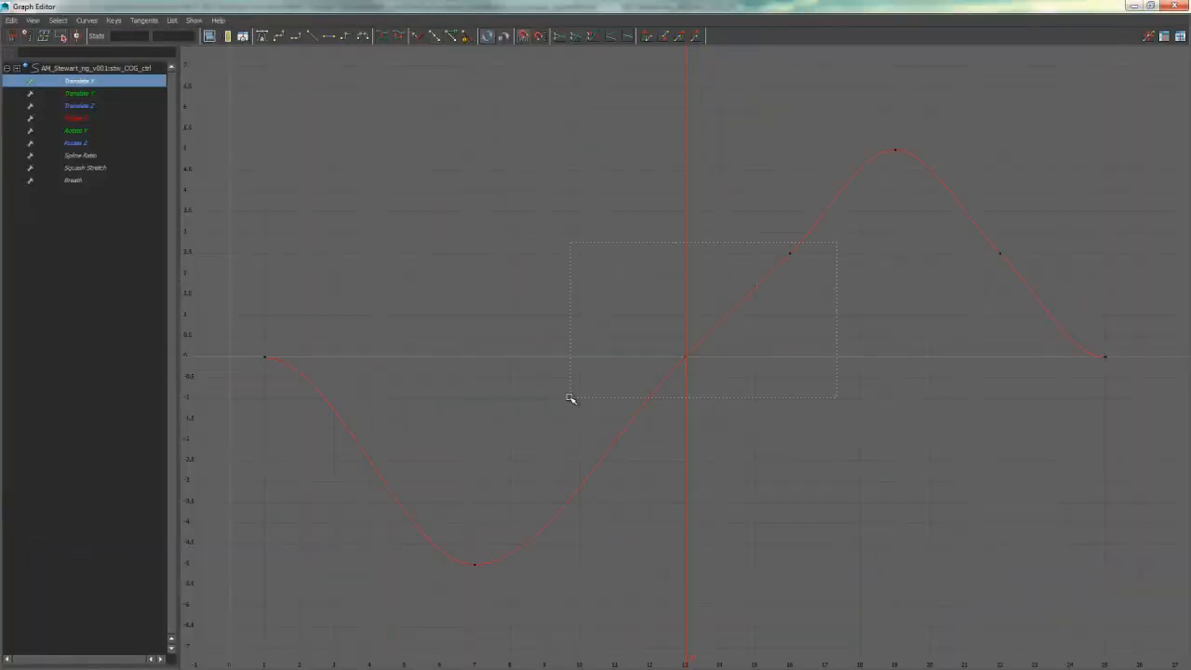
{"action": "left_click_drag", "start_coordinate": [571, 398], "coordinate": [570, 401]}
{"action": "key", "text": "Delete"}
{"action": "left_click_drag", "start_coordinate": [1045, 232], "coordinate": [899, 342]}
{"action": "key", "text": "Delete"}
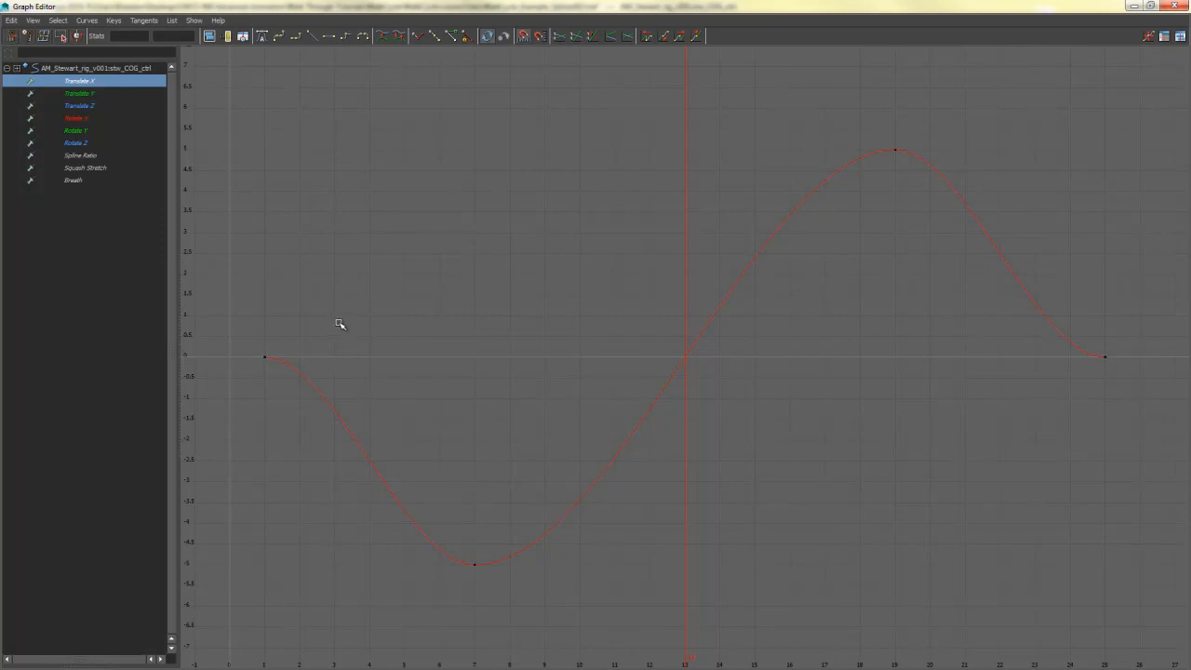
Step: Tilt the frame 1 key's tangent on the Translate X curve downward so the curve leaves zero without easing
{"action": "left_click_drag", "start_coordinate": [232, 400], "coordinate": [232, 401]}
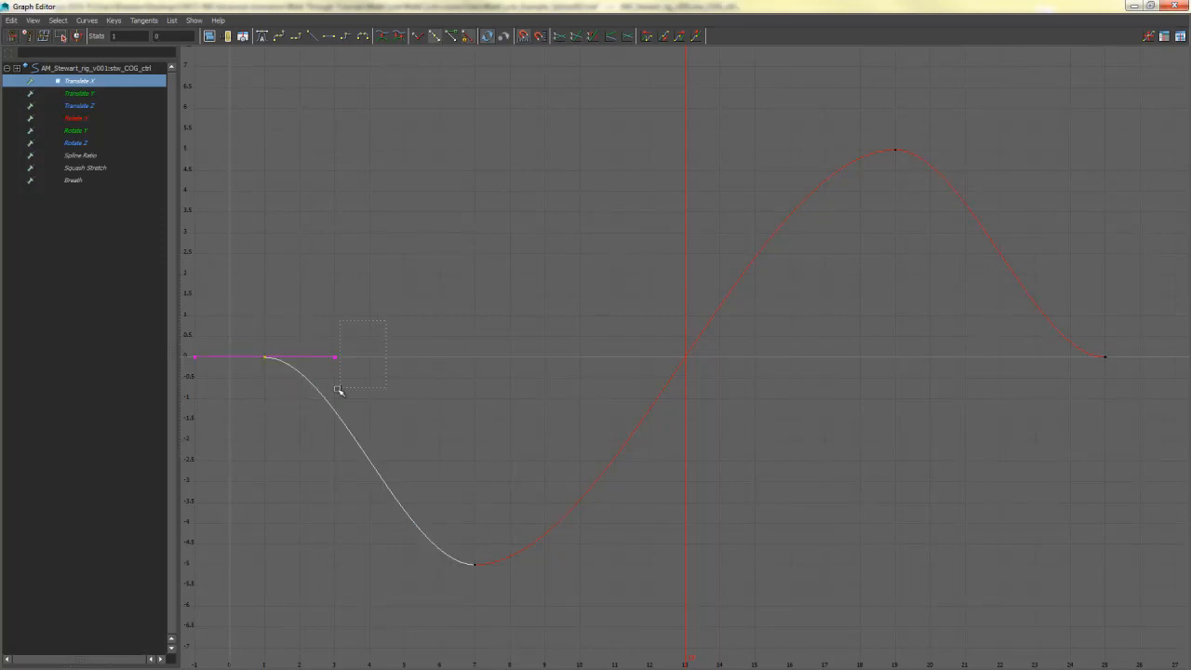
{"action": "left_click_drag", "start_coordinate": [338, 389], "coordinate": [320, 405]}
{"action": "left_click", "coordinate": [288, 362]}
{"action": "double_click", "coordinate": [309, 7]}
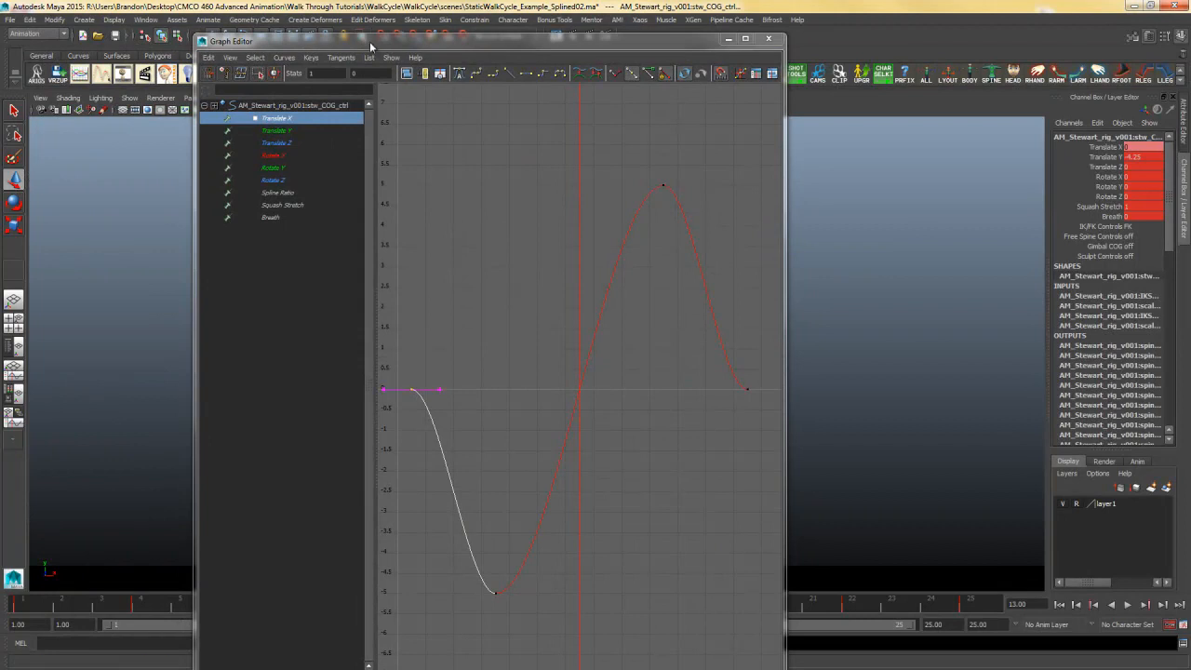
{"action": "double_click", "coordinate": [371, 43]}
{"action": "left_click_drag", "start_coordinate": [353, 346], "coordinate": [328, 401]}
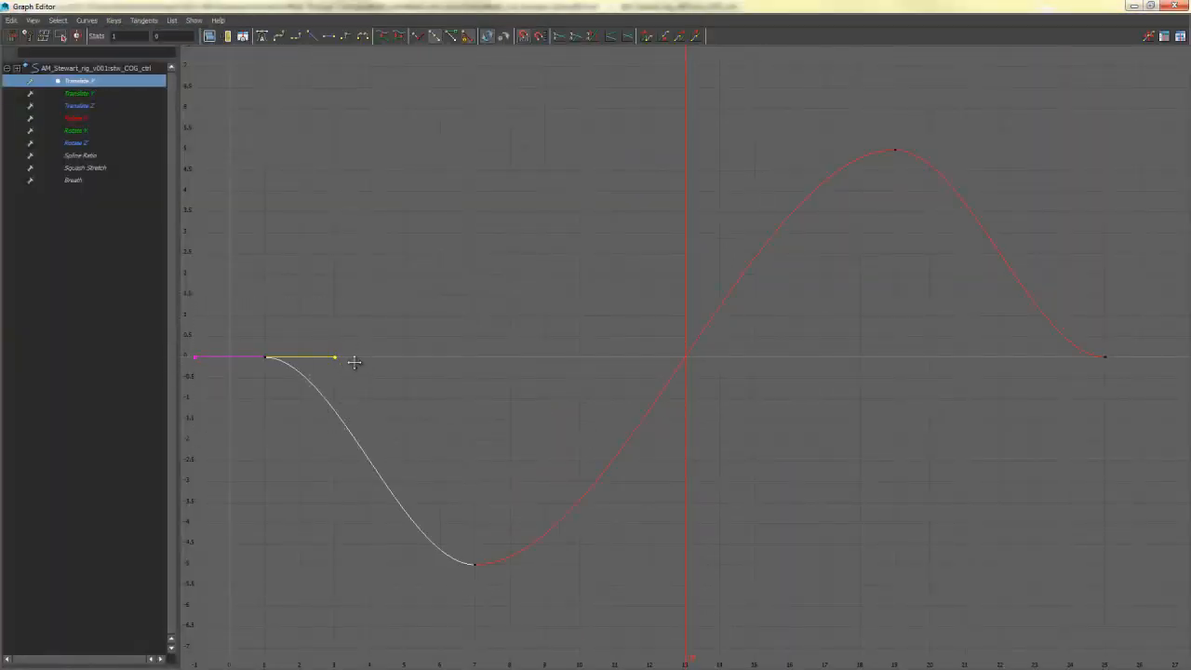
{"action": "middle_click_drag", "start_coordinate": [355, 362], "coordinate": [330, 429]}
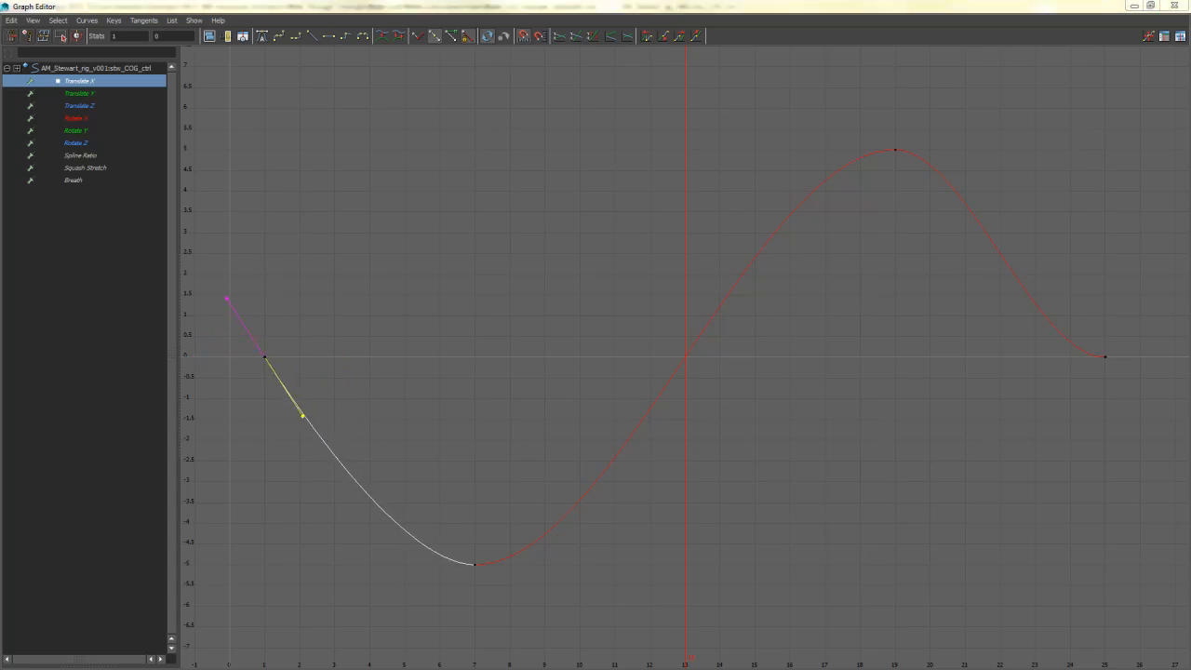
{"action": "mouse_move", "coordinate": [228, 272]}
{"action": "left_mouse_down"}
{"action": "mouse_move", "coordinate": [269, 344]}
{"action": "mouse_move", "coordinate": [558, 456]}
{"action": "mouse_move", "coordinate": [734, 265]}
{"action": "mouse_move", "coordinate": [927, 473]}
{"action": "mouse_move", "coordinate": [1111, 381]}
{"action": "mouse_move", "coordinate": [1133, 421]}
{"action": "left_mouse_up"}
{"action": "mouse_move", "coordinate": [210, 136]}
{"action": "left_mouse_down"}
{"action": "mouse_move", "coordinate": [279, 244]}
{"action": "mouse_move", "coordinate": [558, 141]}
{"action": "mouse_move", "coordinate": [796, 260]}
{"action": "mouse_move", "coordinate": [1061, 290]}
{"action": "left_mouse_up"}
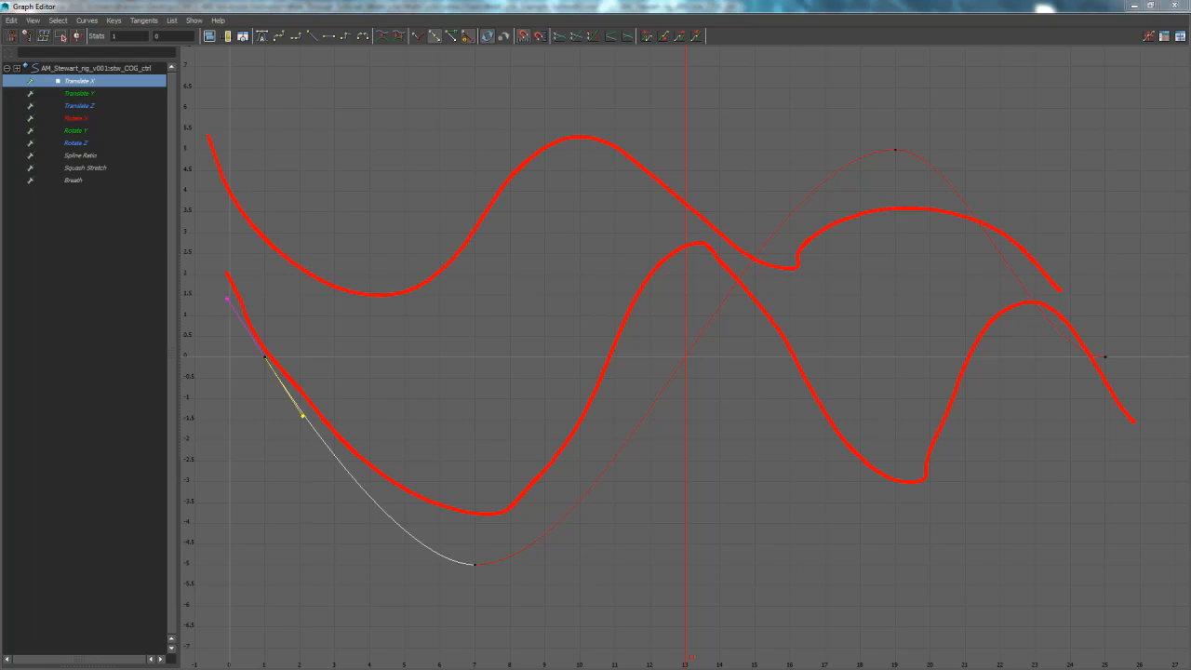
{"action": "mouse_move", "coordinate": [289, 116]}
{"action": "left_mouse_down"}
{"action": "mouse_move", "coordinate": [332, 199]}
{"action": "mouse_move", "coordinate": [601, 158]}
{"action": "mouse_move", "coordinate": [903, 202]}
{"action": "mouse_move", "coordinate": [1017, 250]}
{"action": "left_mouse_up"}
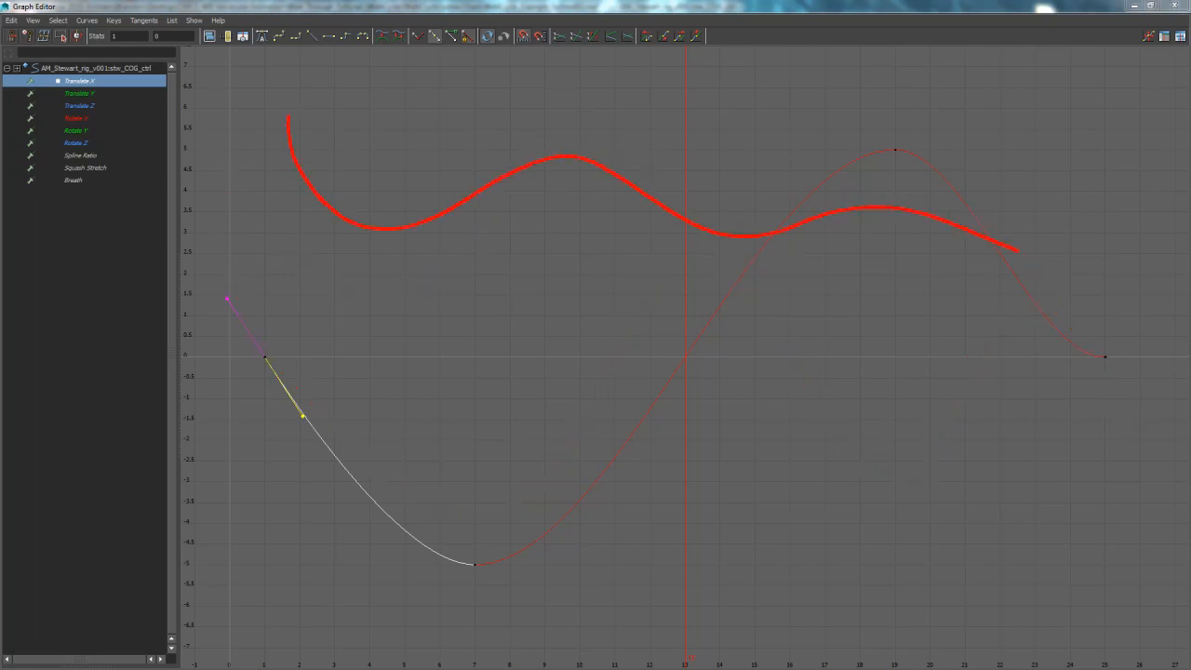
{"action": "key", "text": "Escape"}
Step: Tilt the frame 25 key's tangent on the Translate X curve to match the downward slope at frame 1
{"action": "left_click_drag", "start_coordinate": [215, 385], "coordinate": [360, 304]}
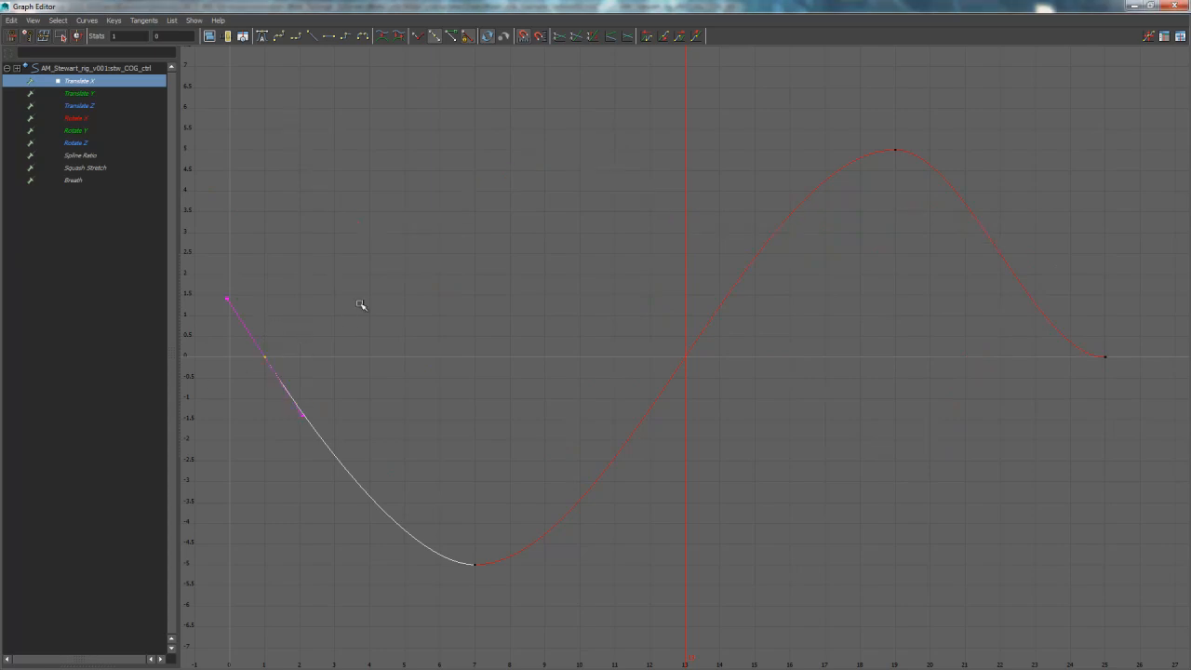
{"action": "left_click_drag", "start_coordinate": [1021, 398], "coordinate": [1021, 398]}
{"action": "left_click_drag", "start_coordinate": [1055, 325], "coordinate": [1029, 393]}
{"action": "middle_click_drag", "start_coordinate": [1029, 394], "coordinate": [1056, 333]}
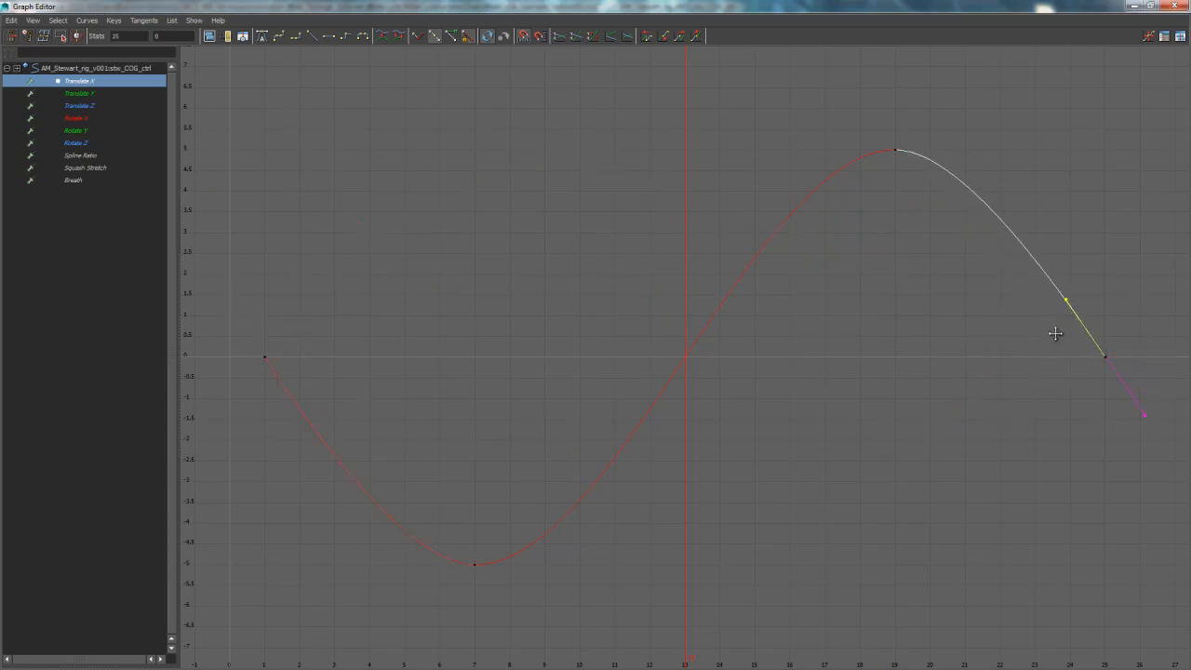
{"action": "left_click", "coordinate": [1057, 406]}
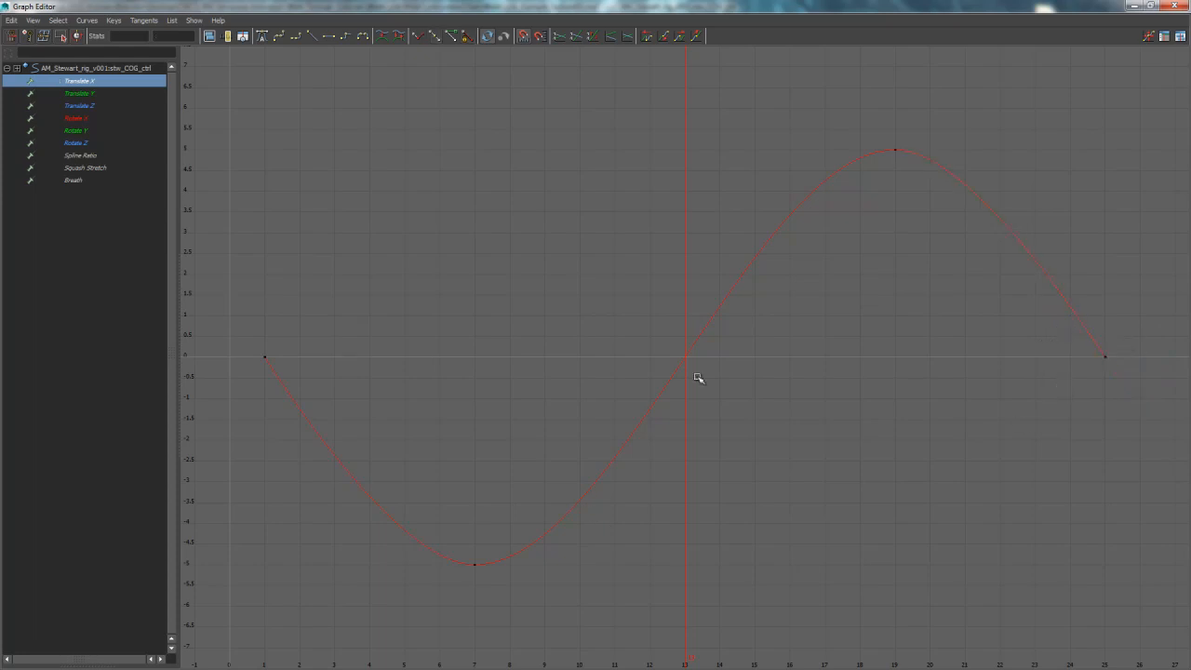
Step: Show the Translate Y curve beside the front view, test a downward move of the COG control, and undo that move
{"action": "left_click_drag", "start_coordinate": [689, 8], "coordinate": [910, 93]}
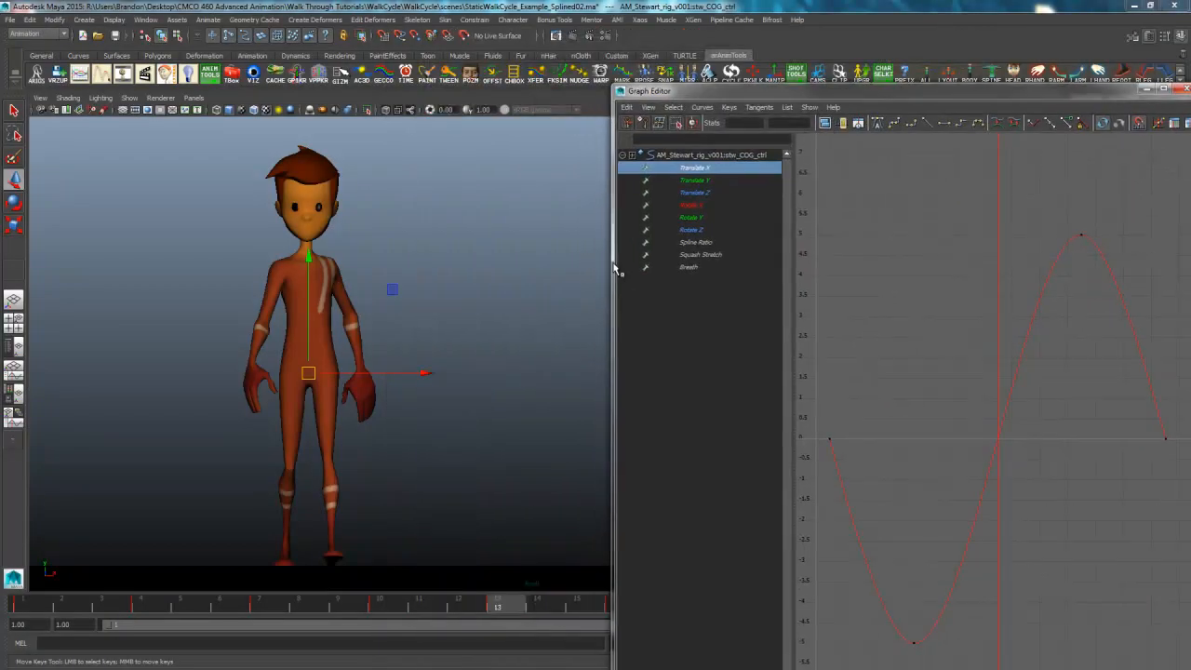
{"action": "left_click", "coordinate": [702, 181]}
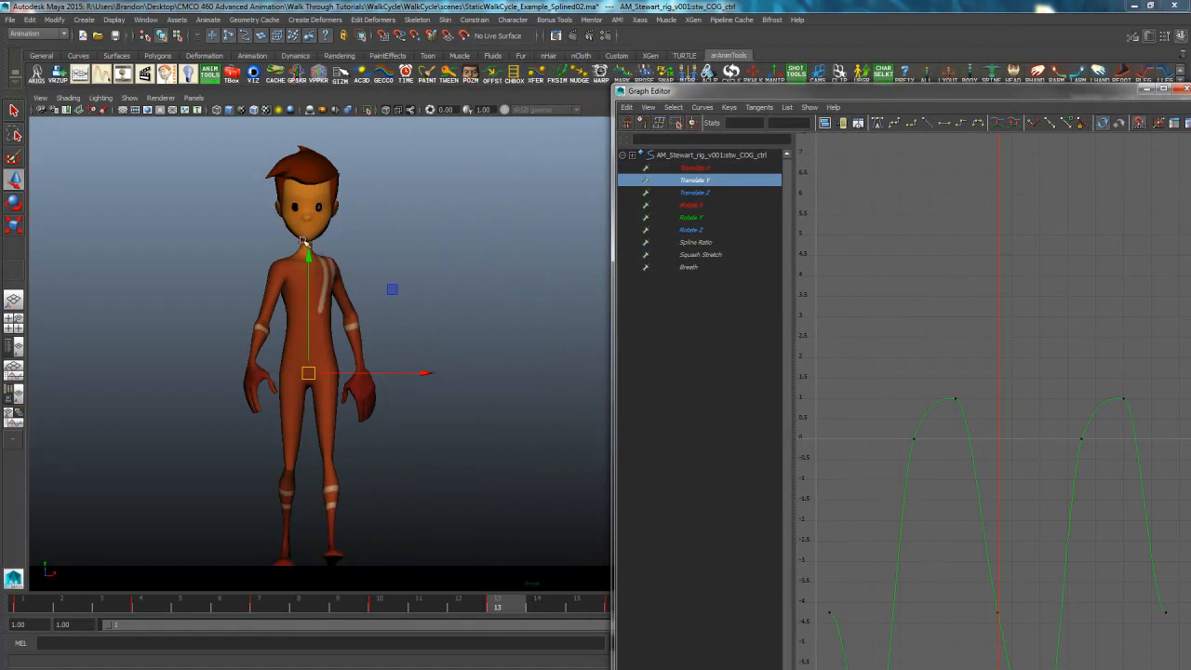
{"action": "left_click_drag", "start_coordinate": [303, 242], "coordinate": [308, 284]}
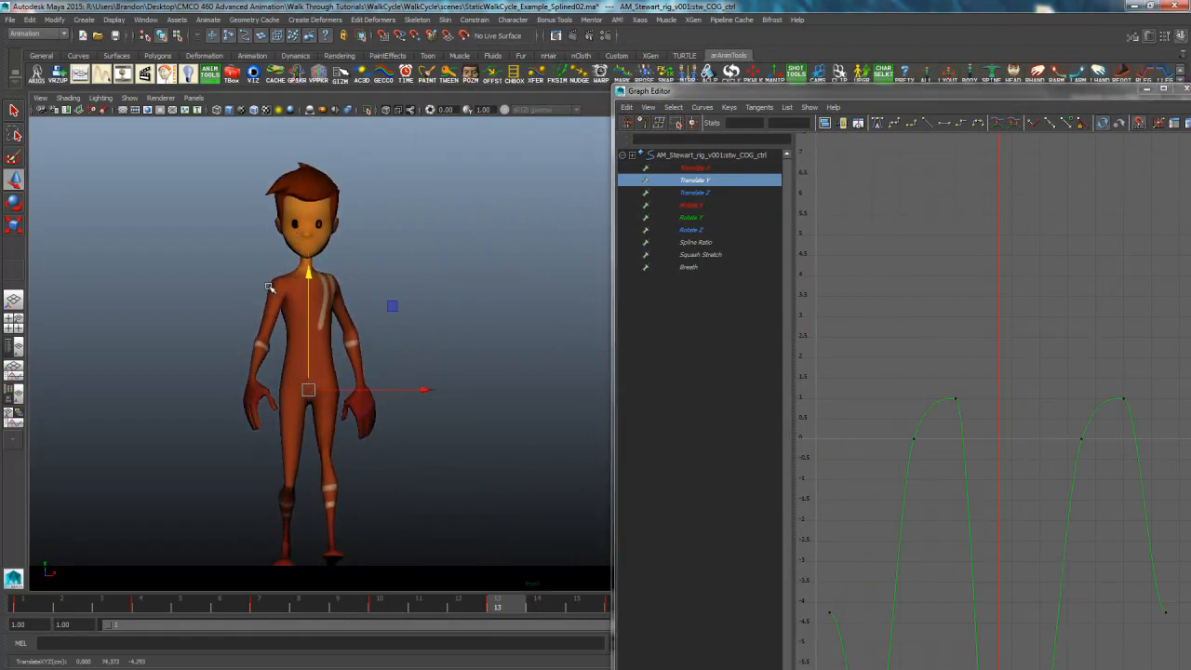
{"action": "key", "text": "ctrl+z"}
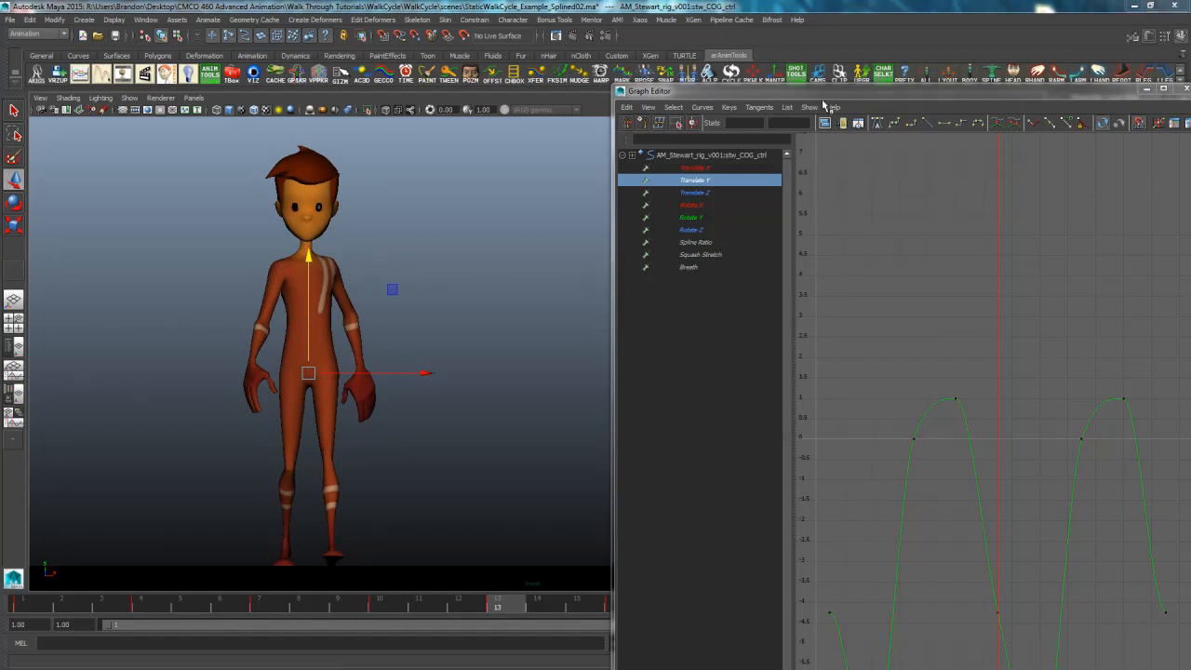
Step: Frame the Translate Y curve in the maximized Graph Editor and examine its in-between keys at frames 7, 13 and 19
{"action": "left_click_drag", "start_coordinate": [817, 91], "coordinate": [603, 1]}
{"action": "key", "text": "f"}
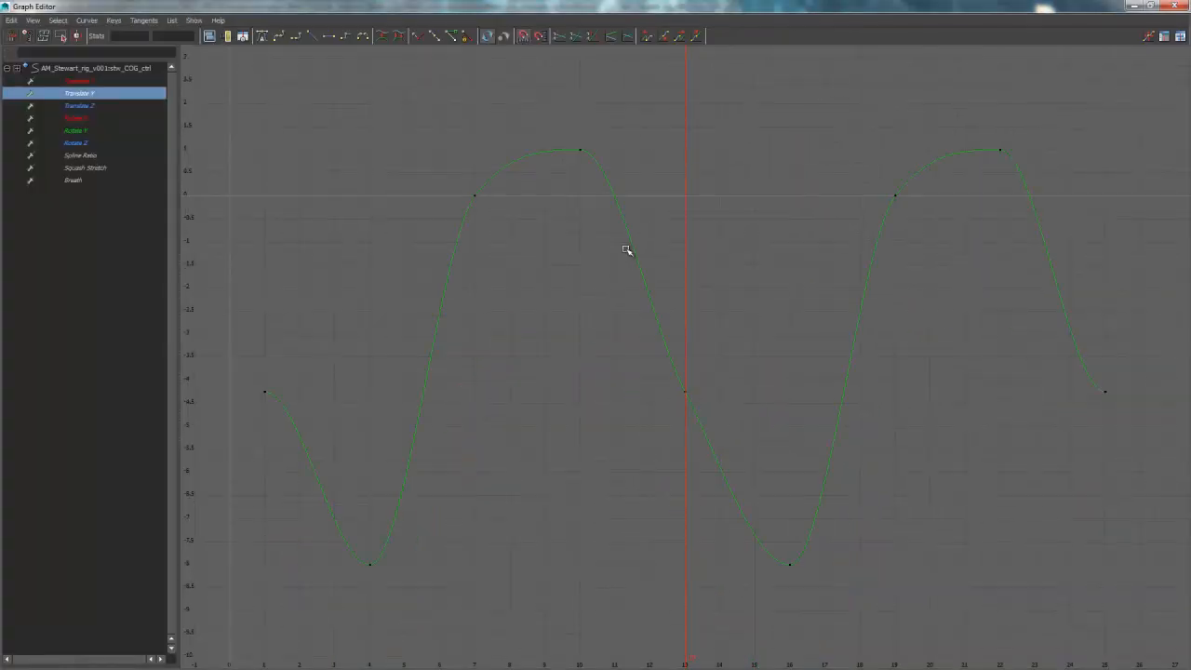
{"action": "left_click_drag", "start_coordinate": [633, 419], "coordinate": [629, 420]}
{"action": "left_click_drag", "start_coordinate": [495, 169], "coordinate": [448, 226]}
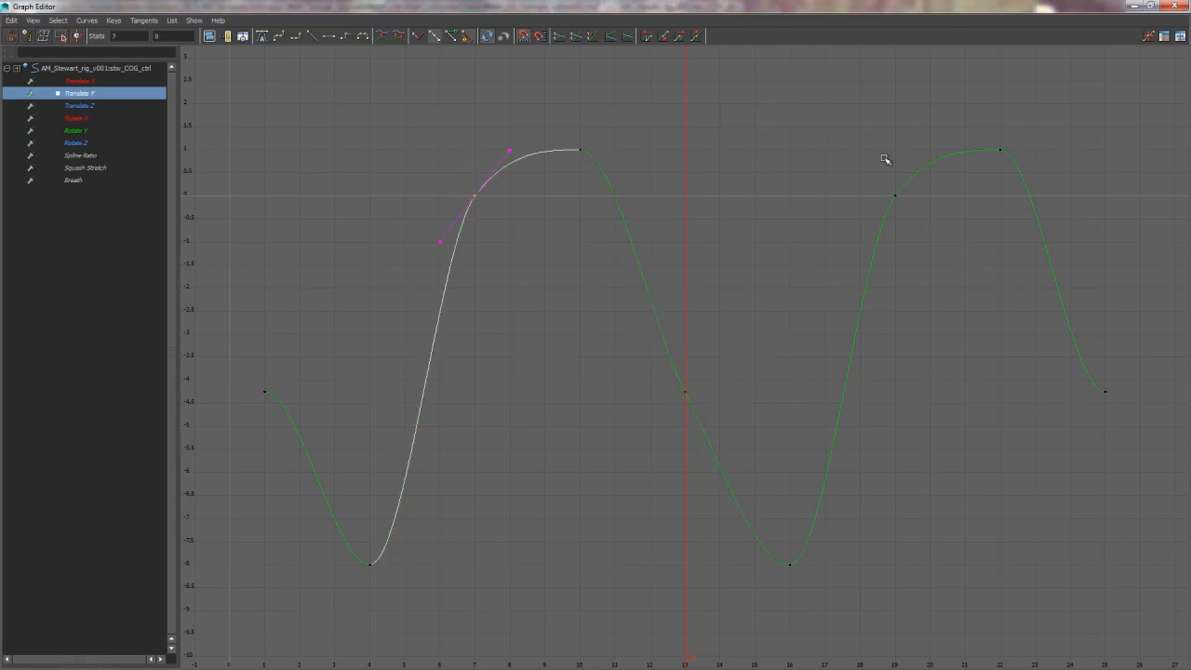
{"action": "left_click_drag", "start_coordinate": [919, 165], "coordinate": [856, 231]}
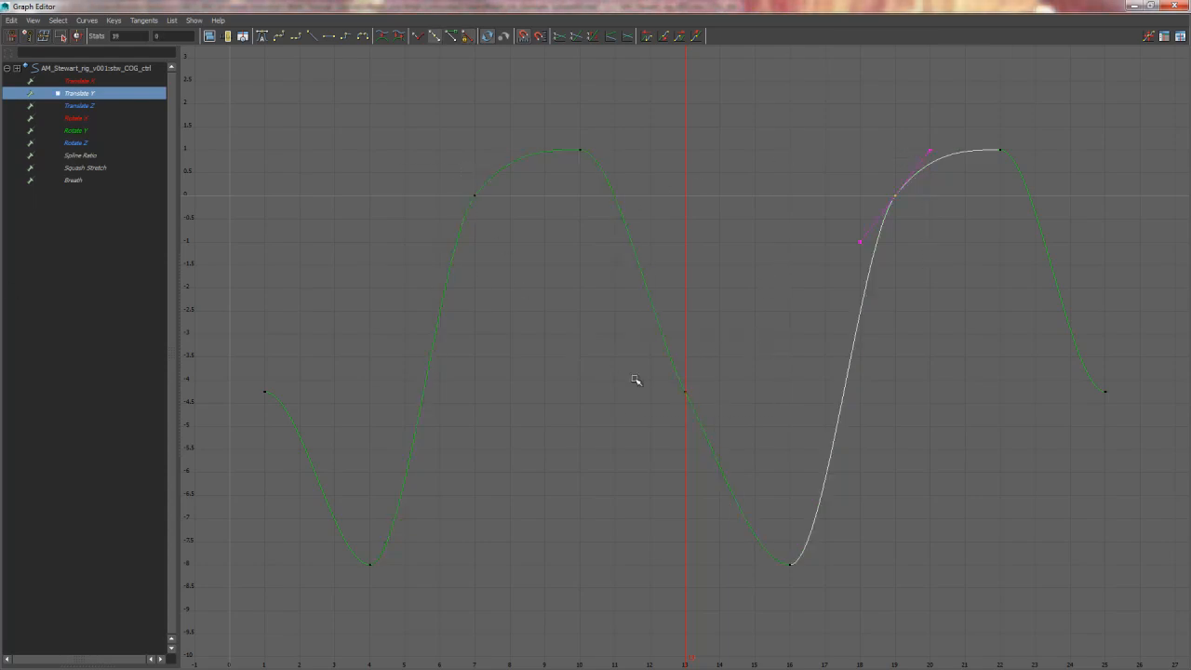
Step: Delete the Translate Y keys at frames 7, 13 and 19, then place the Graph Editor beside the character
{"action": "left_click_drag", "start_coordinate": [504, 183], "coordinate": [430, 235]}
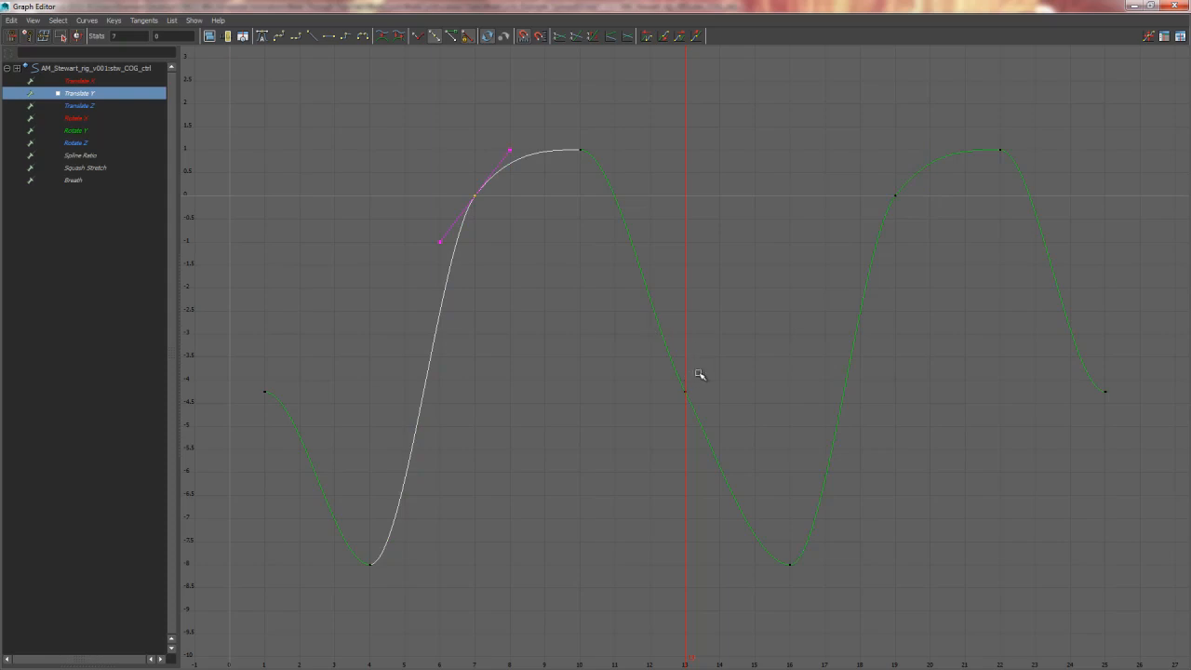
{"action": "key", "text": "Delete"}
{"action": "left_click_drag", "start_coordinate": [713, 368], "coordinate": [660, 411]}
{"action": "key", "text": "Delete"}
{"action": "left_click_drag", "start_coordinate": [920, 168], "coordinate": [871, 223]}
{"action": "key", "text": "Delete"}
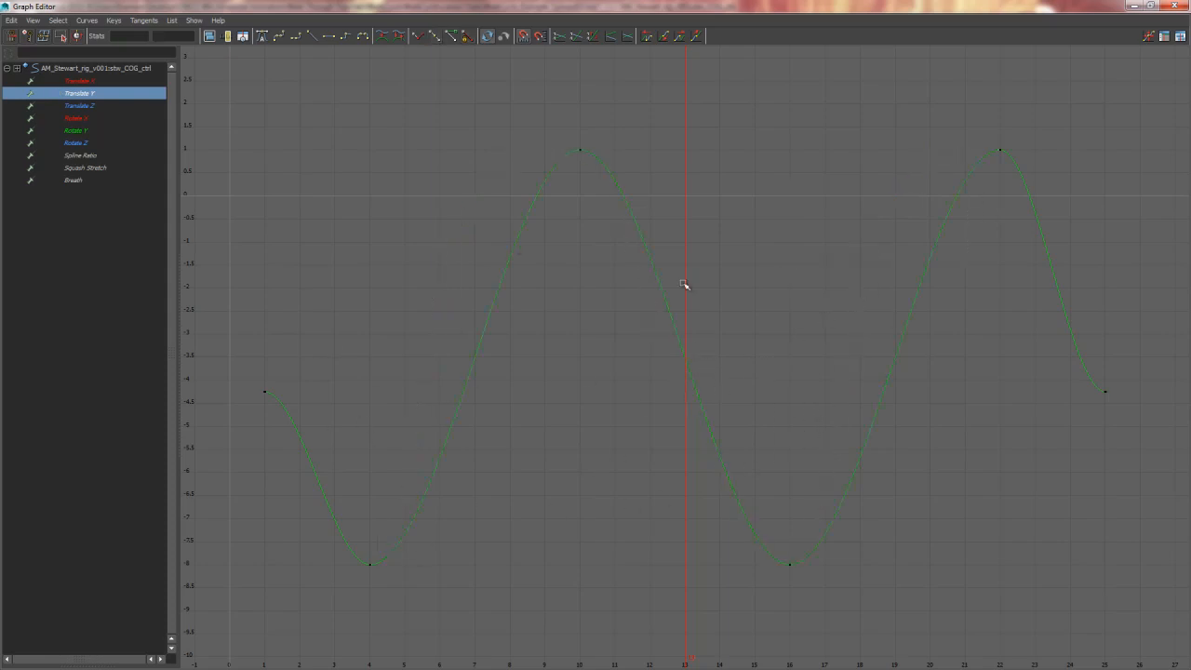
{"action": "left_click_drag", "start_coordinate": [566, 6], "coordinate": [1190, 70]}
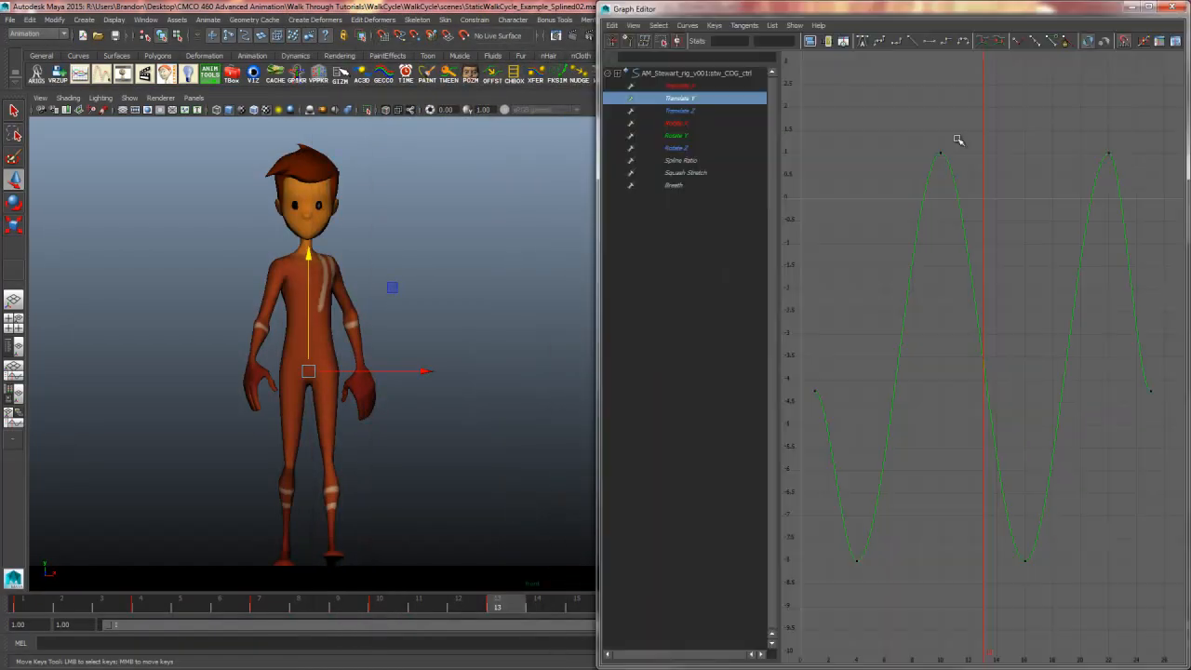
Step: Show the character in the side view and reselect the COG control there
{"action": "left_click", "coordinate": [462, 346]}
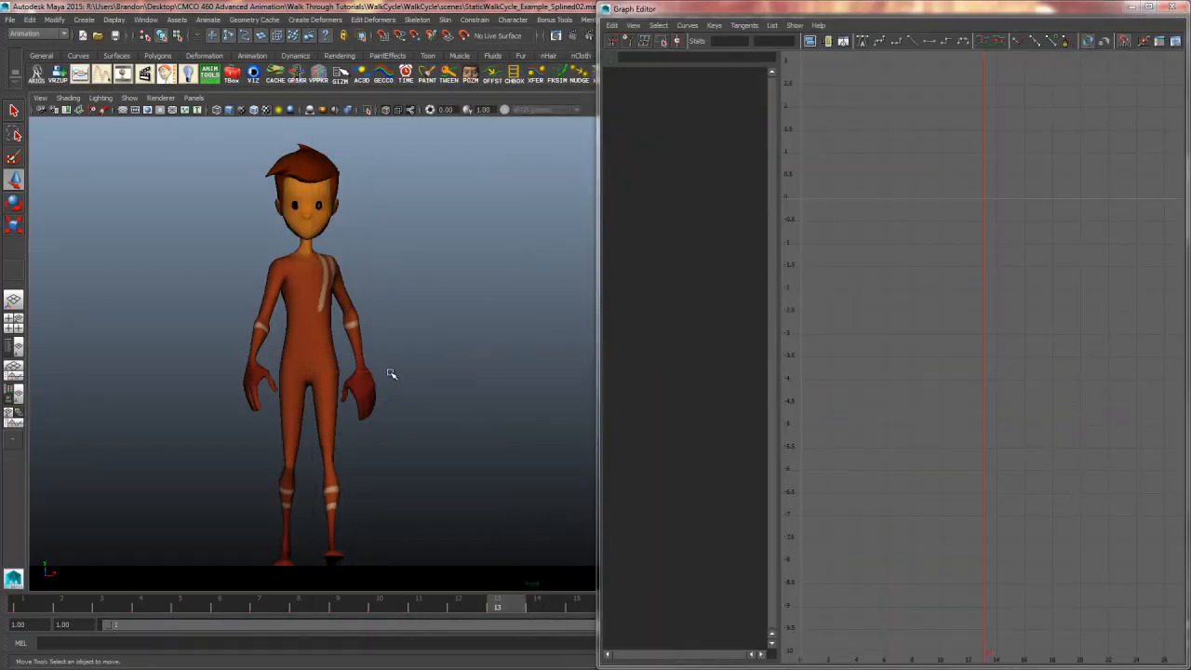
{"action": "key", "text": "space"}
{"action": "key", "text": "space"}
{"action": "middle_click_drag", "start_coordinate": [505, 337], "coordinate": [414, 486], "text": "alt"}
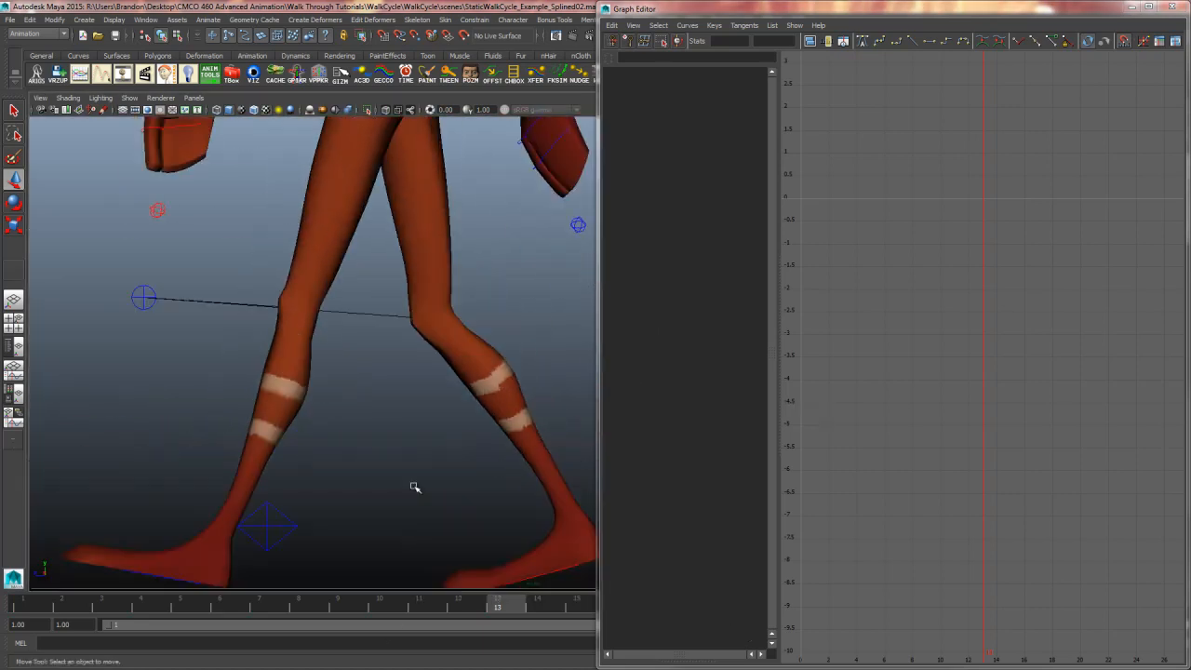
{"action": "middle_click_drag", "start_coordinate": [376, 400], "coordinate": [354, 521], "text": "alt"}
{"action": "right_click_drag", "start_coordinate": [354, 521], "coordinate": [287, 331], "text": "alt"}
{"action": "left_click", "coordinate": [288, 330], "text": "alt"}
{"action": "left_click_drag", "start_coordinate": [298, 208], "coordinate": [304, 252]}
{"action": "right_click_drag", "start_coordinate": [296, 303], "coordinate": [216, 329], "text": "alt"}
{"action": "middle_click_drag", "start_coordinate": [492, 351], "coordinate": [352, 316], "text": "alt"}
{"action": "right_click_drag", "start_coordinate": [353, 316], "coordinate": [282, 326], "text": "alt"}
Step: Tilt the Translate Y tangents at frames 1 and 25 in the maximized Graph Editor so both follow the same downward slope
{"action": "left_click", "coordinate": [681, 100]}
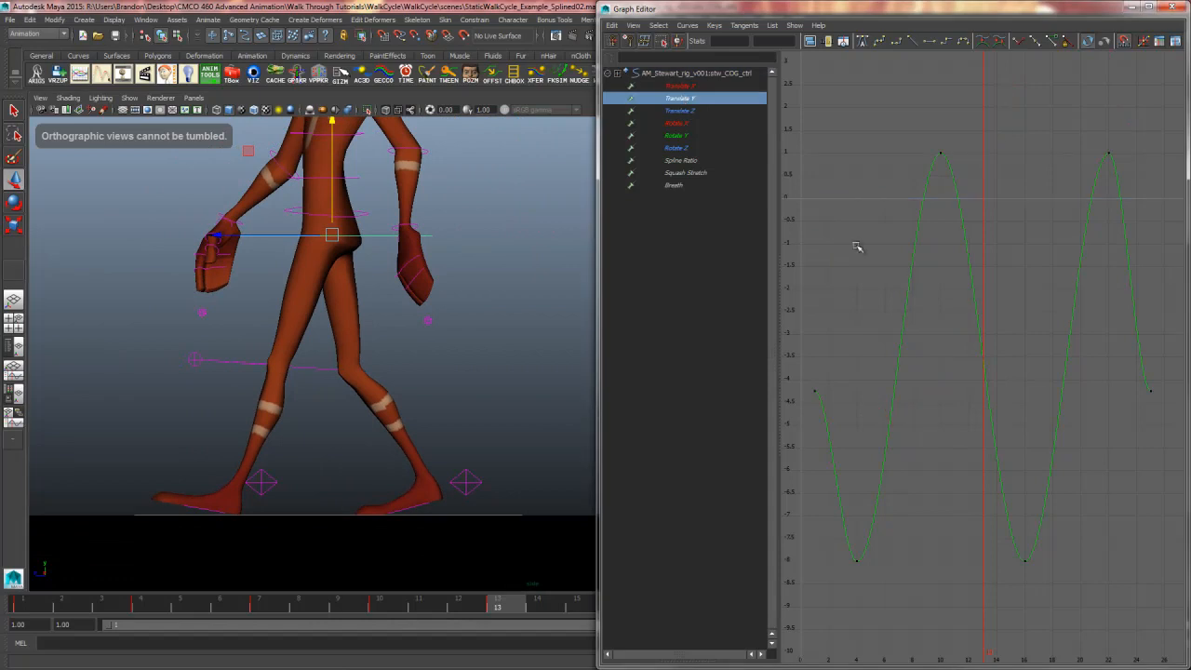
{"action": "mouse_move", "coordinate": [937, 331]}
{"action": "middle_mouse_down", "text": "alt"}
{"action": "mouse_move", "coordinate": [907, 322]}
{"action": "mouse_move", "coordinate": [925, 314]}
{"action": "middle_mouse_up", "text": "alt"}
{"action": "right_click_drag", "start_coordinate": [925, 314], "coordinate": [914, 312], "text": "alt"}
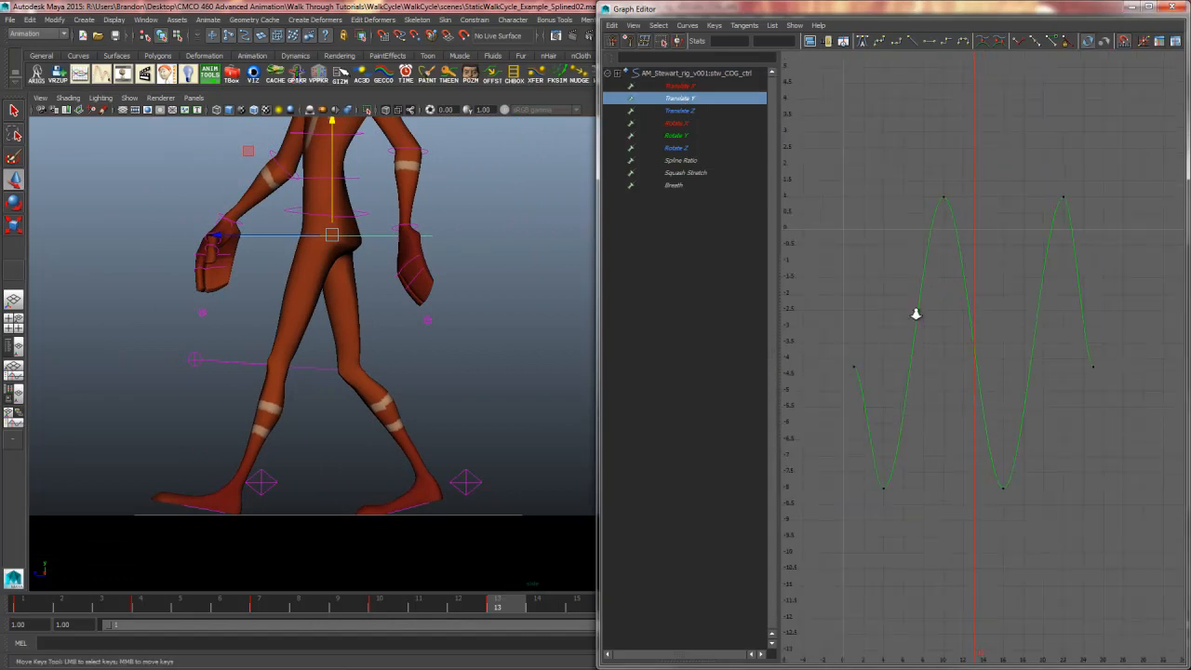
{"action": "left_click_drag", "start_coordinate": [934, 8], "coordinate": [549, 1]}
{"action": "left_click_drag", "start_coordinate": [420, 362], "coordinate": [320, 401]}
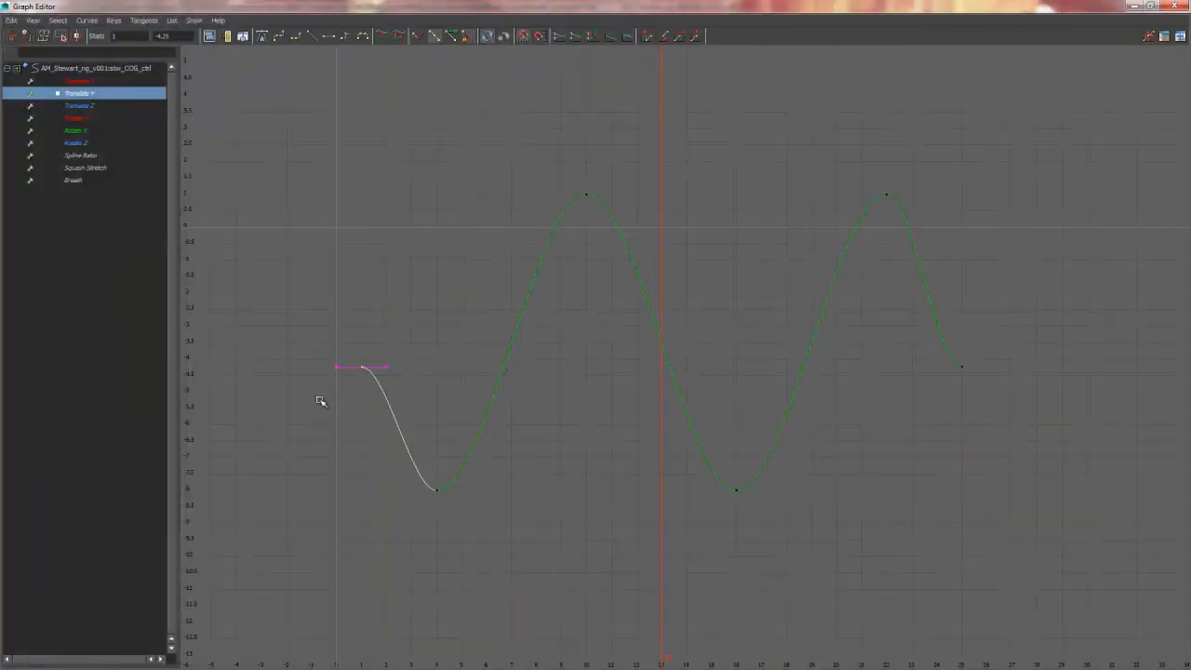
{"action": "left_click", "coordinate": [392, 378]}
{"action": "left_click_drag", "start_coordinate": [415, 364], "coordinate": [322, 402]}
{"action": "middle_click_drag", "start_coordinate": [387, 384], "coordinate": [391, 419]}
{"action": "left_click_drag", "start_coordinate": [1000, 338], "coordinate": [922, 378]}
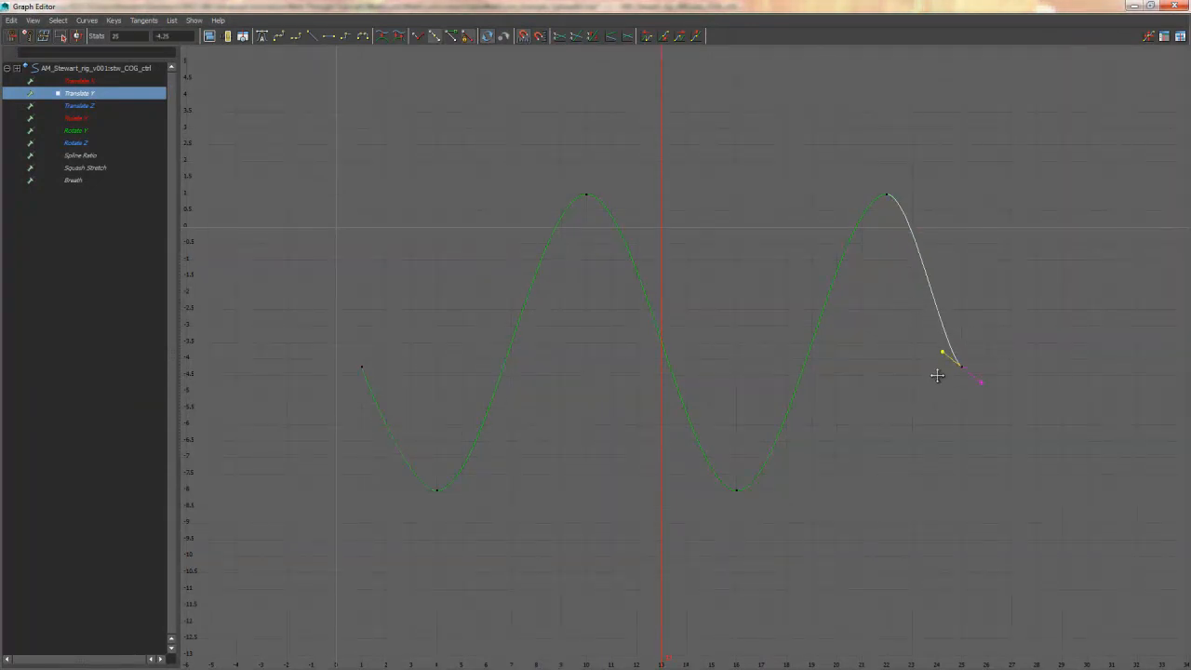
{"action": "middle_click_drag", "start_coordinate": [943, 369], "coordinate": [945, 366]}
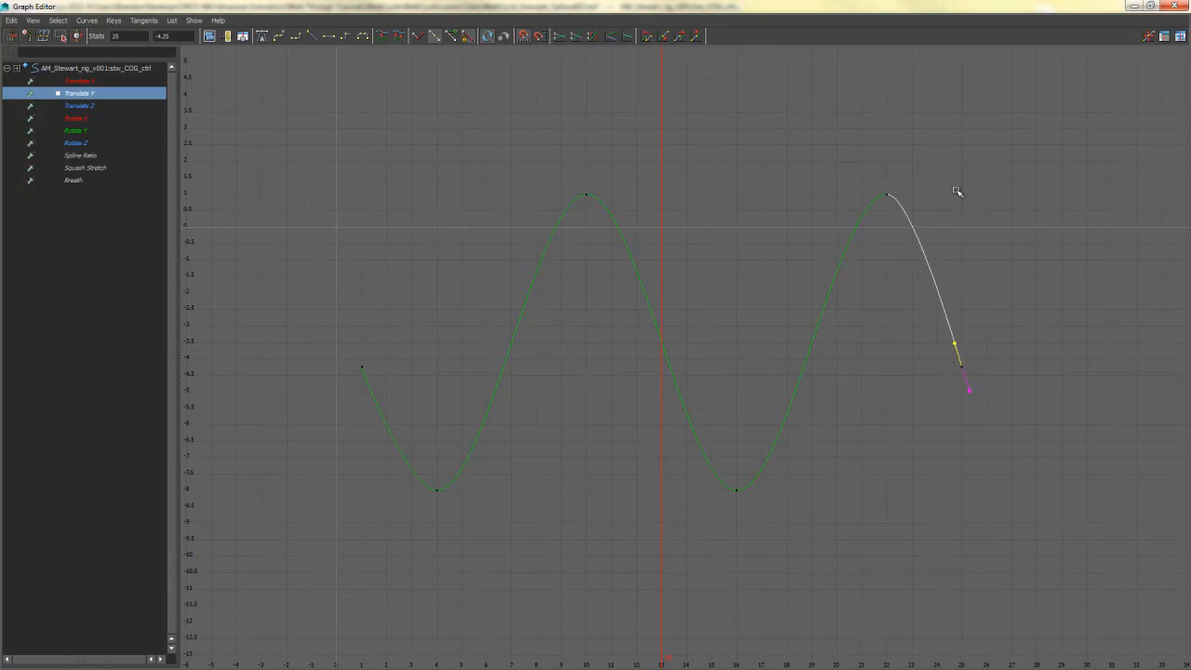
Step: Try raising the Translate Y peak keys at frames 10 and 22 and the low keys at frames 4 and 16, undoing each move
{"action": "left_click_drag", "start_coordinate": [957, 191], "coordinate": [467, 292]}
{"action": "middle_click_drag", "start_coordinate": [735, 290], "coordinate": [723, 198]}
{"action": "key", "text": "ctrl+z"}
{"action": "left_click_drag", "start_coordinate": [831, 421], "coordinate": [355, 583]}
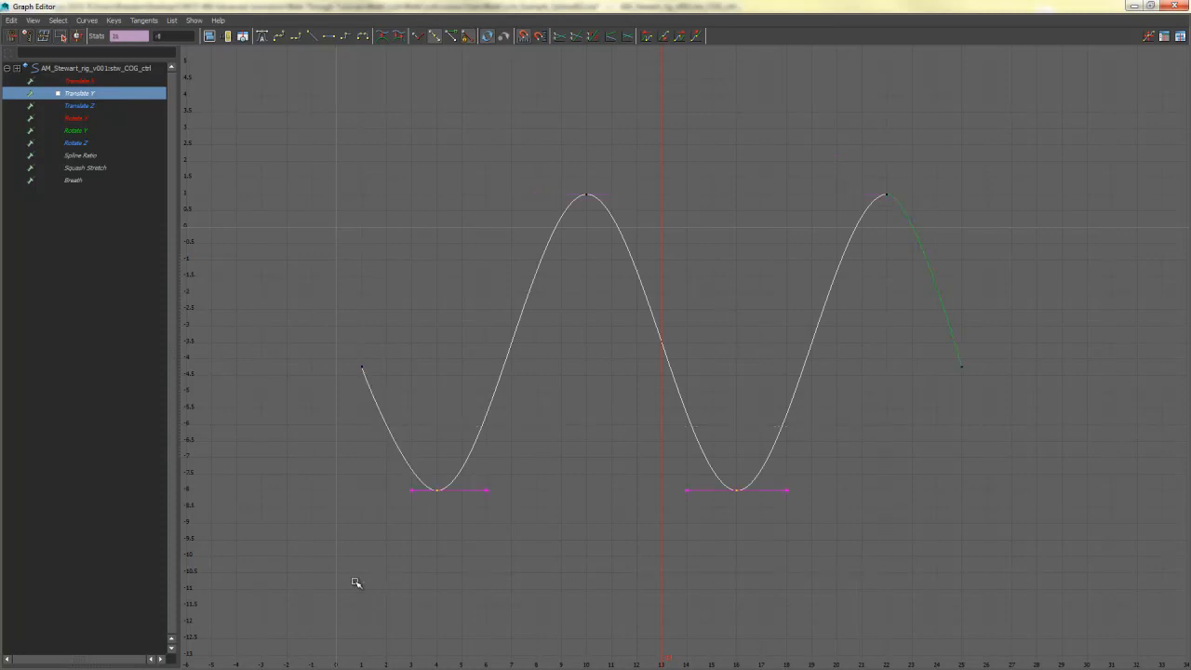
{"action": "middle_click_drag", "start_coordinate": [672, 558], "coordinate": [631, 476]}
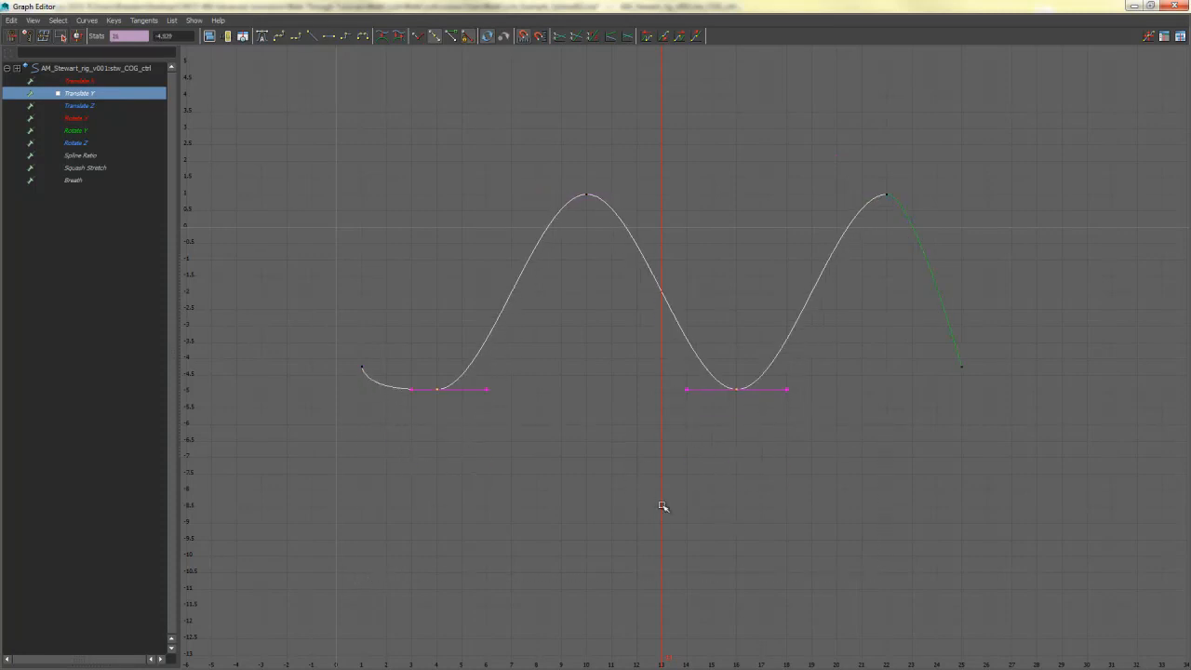
{"action": "key", "text": "ctrl+z"}
{"action": "left_click", "coordinate": [563, 468]}
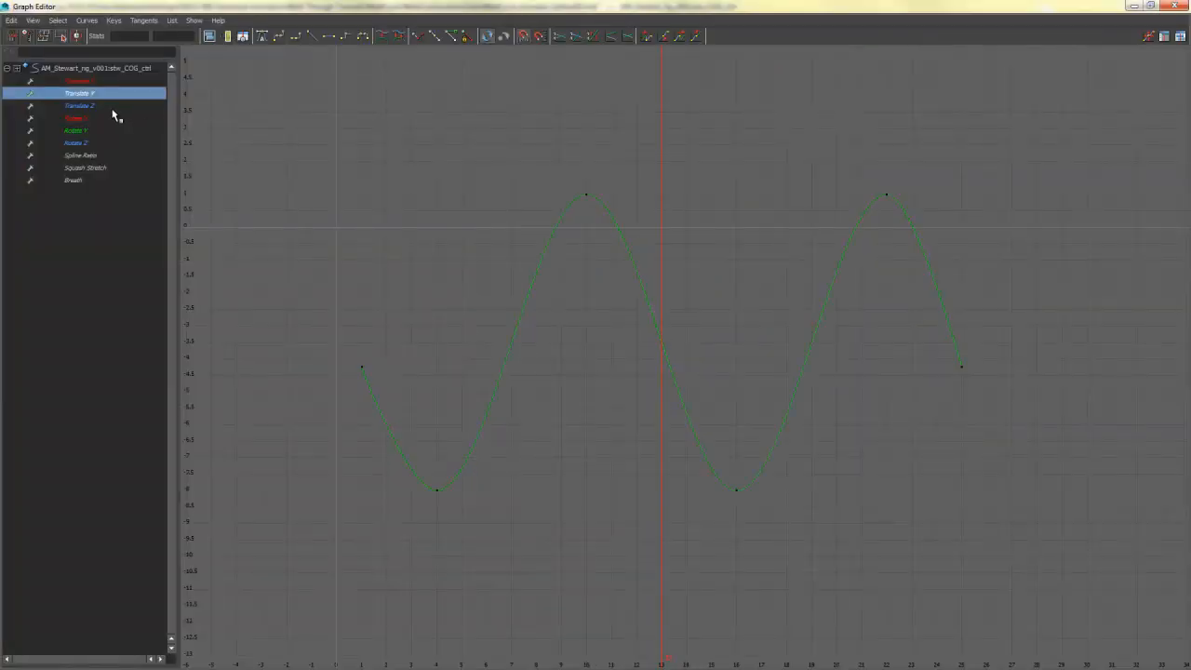
Step: Delete the in-between Translate Z keys from frame 4 to frame 22, keeping only the keys at frames 1 and 25
{"action": "left_click", "coordinate": [113, 108]}
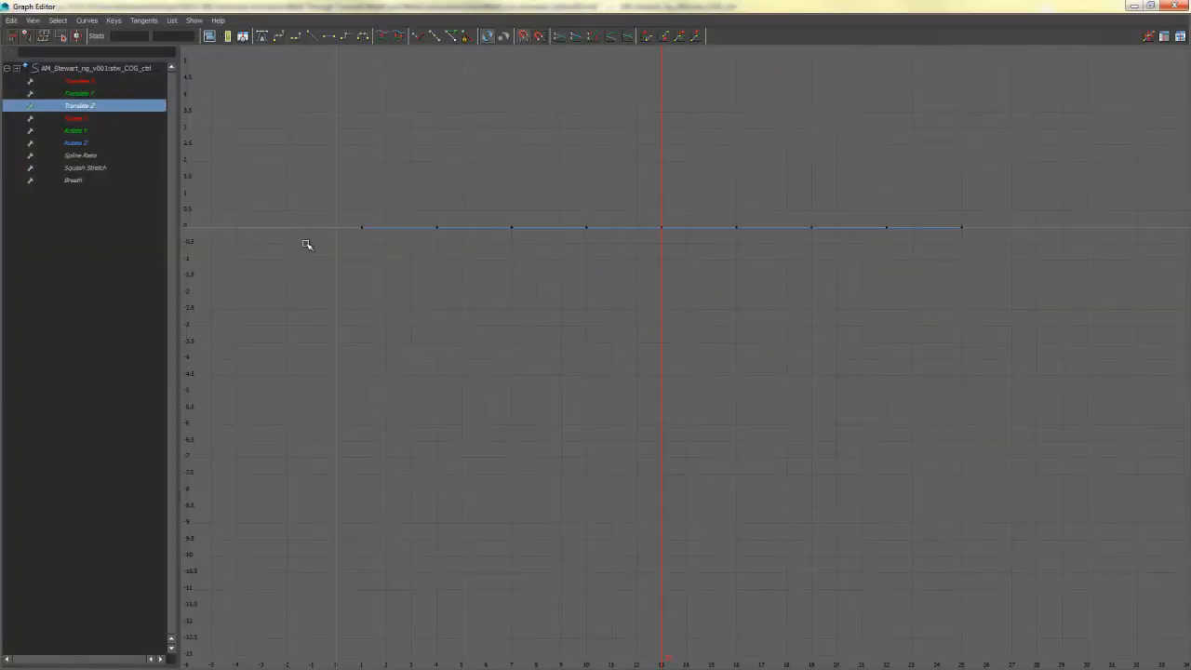
{"action": "key", "text": "f"}
{"action": "left_click_drag", "start_coordinate": [457, 427], "coordinate": [178, 449]}
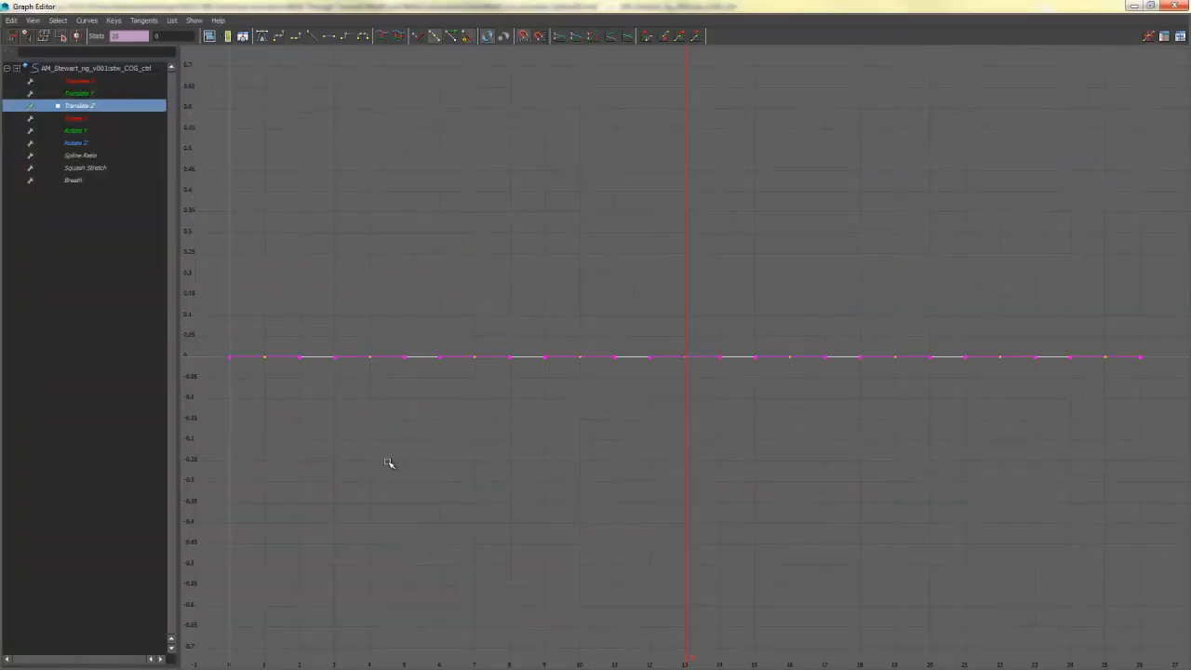
{"action": "left_click", "coordinate": [601, 482]}
{"action": "left_click_drag", "start_coordinate": [724, 437], "coordinate": [364, 427]}
{"action": "left_click", "coordinate": [816, 324]}
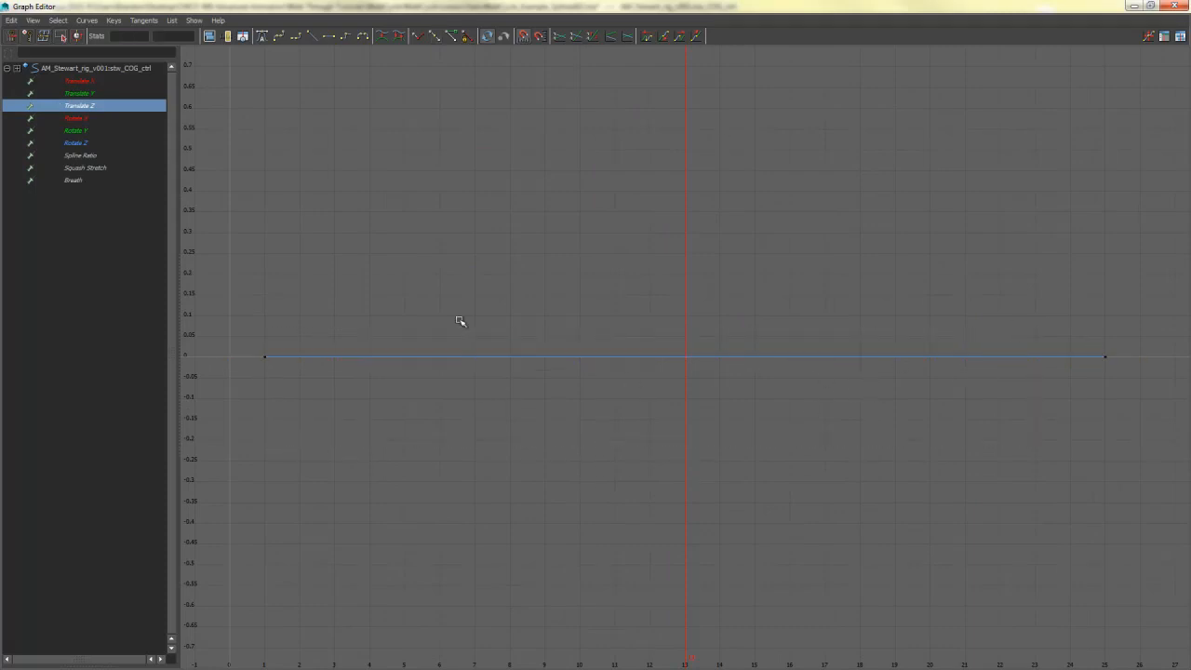
Step: Examine the COG control's Rotate X, Y and Z, Spline Ratio, Squash Stretch and Breath curves one by one
{"action": "left_click", "coordinate": [103, 119]}
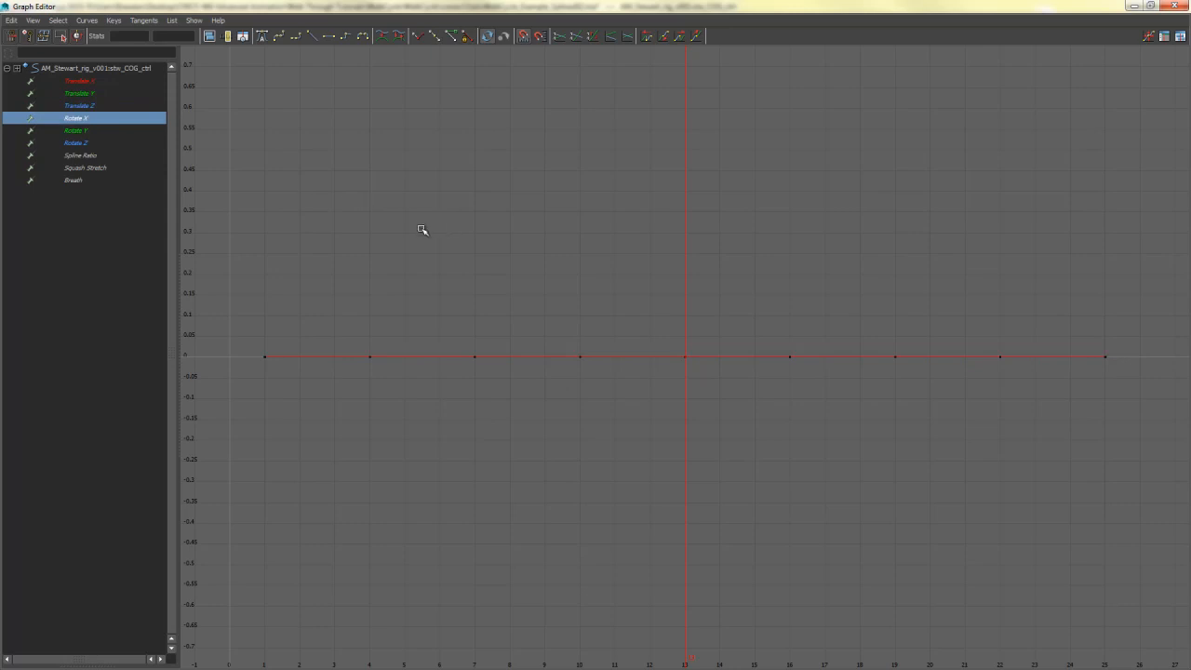
{"action": "left_click", "coordinate": [102, 131]}
{"action": "left_click", "coordinate": [105, 143]}
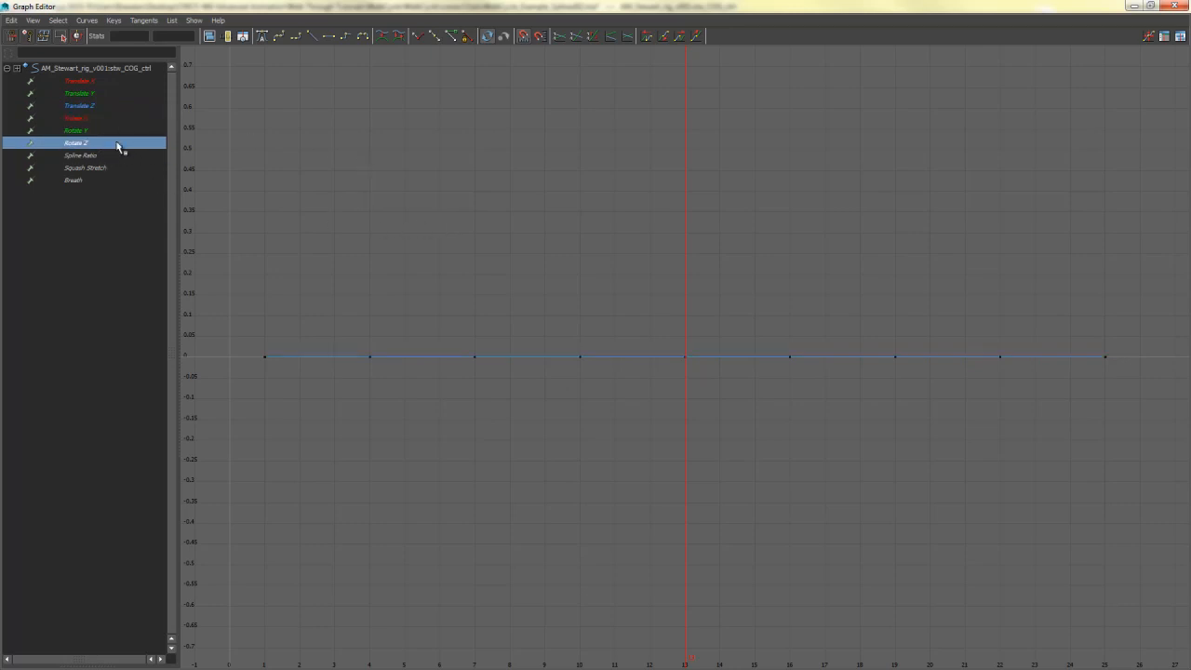
{"action": "left_click", "coordinate": [103, 156]}
{"action": "left_click", "coordinate": [98, 168]}
{"action": "left_click", "coordinate": [93, 181]}
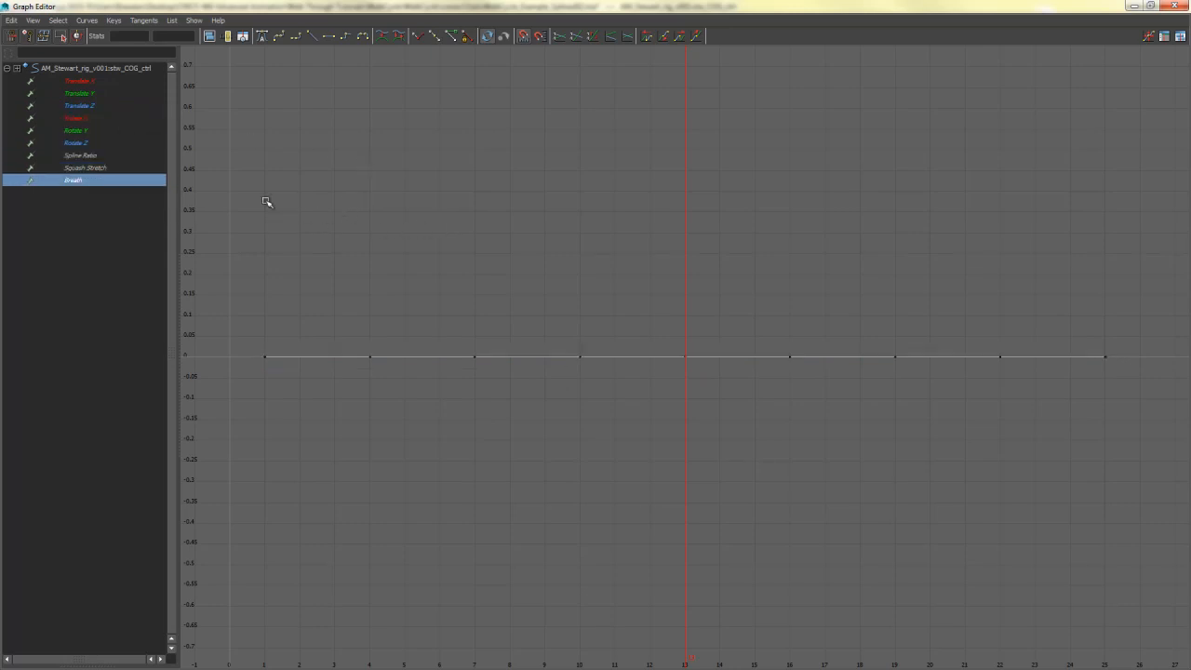
{"action": "left_click", "coordinate": [106, 168]}
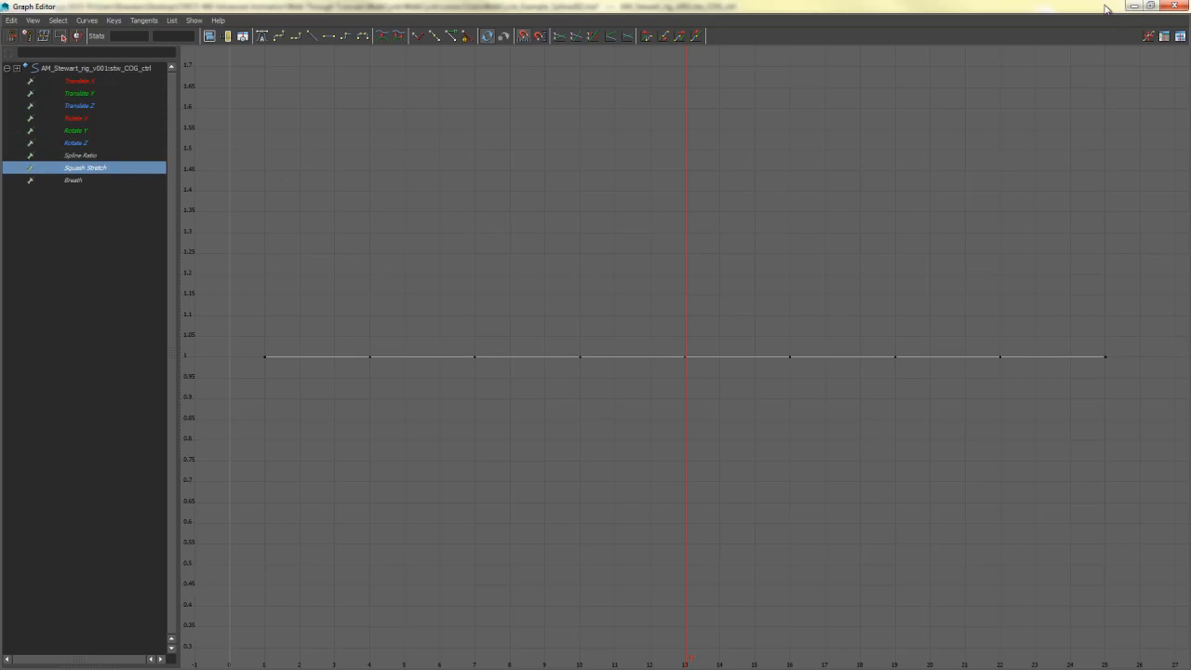
Step: Place the Graph Editor beside the character and show the whole body in the perspective view
{"action": "left_click_drag", "start_coordinate": [1034, 5], "coordinate": [1190, 40]}
{"action": "left_click", "coordinate": [496, 295]}
{"action": "left_click_drag", "start_coordinate": [441, 326], "coordinate": [468, 340], "text": "alt"}
{"action": "key", "text": "space"}
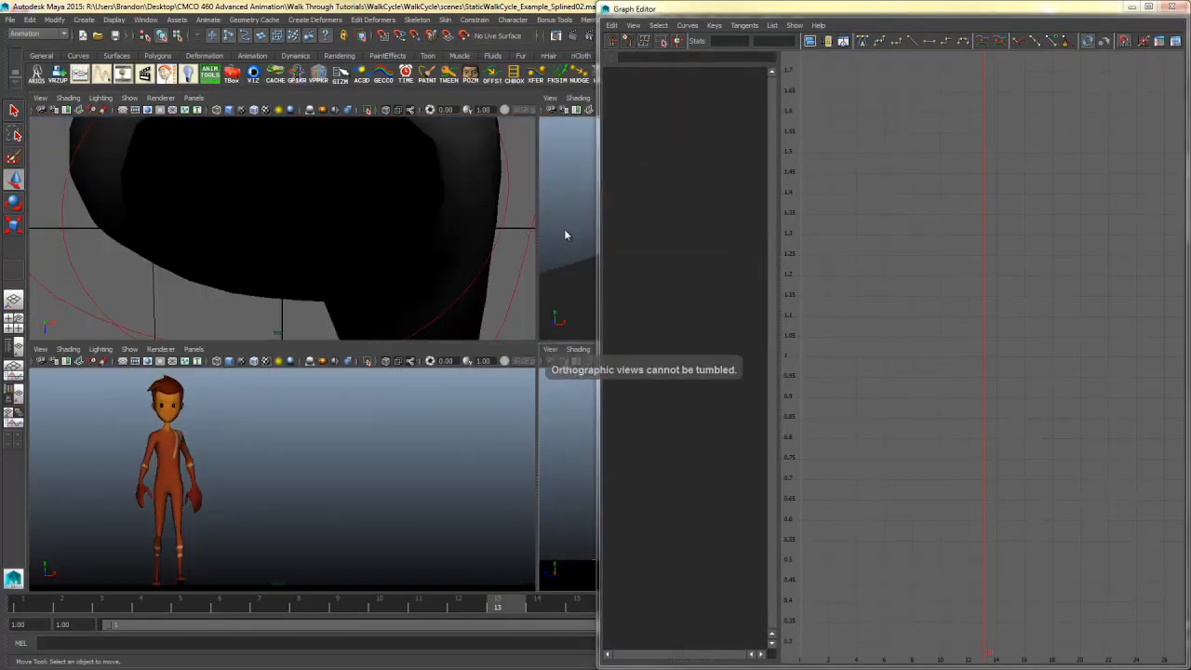
{"action": "key", "text": "space"}
{"action": "middle_click_drag", "start_coordinate": [471, 299], "coordinate": [237, 298], "text": "alt"}
{"action": "middle_click_drag", "start_coordinate": [493, 343], "coordinate": [362, 396], "text": "alt"}
{"action": "right_click_drag", "start_coordinate": [382, 393], "coordinate": [476, 381], "text": "alt"}
{"action": "left_click_drag", "start_coordinate": [476, 381], "coordinate": [527, 408], "text": "alt"}
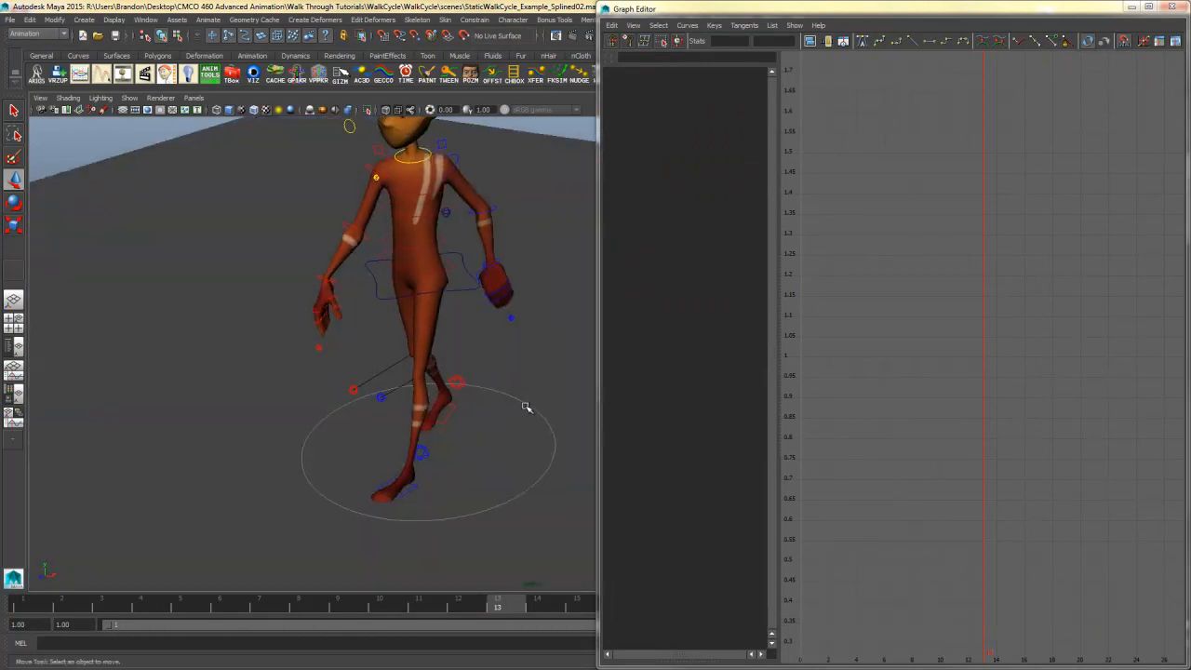
Step: Select the COG control, test a move along its Z axis, and undo that move
{"action": "left_click", "coordinate": [396, 303]}
{"action": "left_click_drag", "start_coordinate": [397, 302], "coordinate": [2, 269], "text": "alt"}
{"action": "key", "text": "ctrl+z"}
Step: Try raising the Translate Z curve's first key and tilting the tangents at both ends, and undo these edits
{"action": "left_click", "coordinate": [684, 112]}
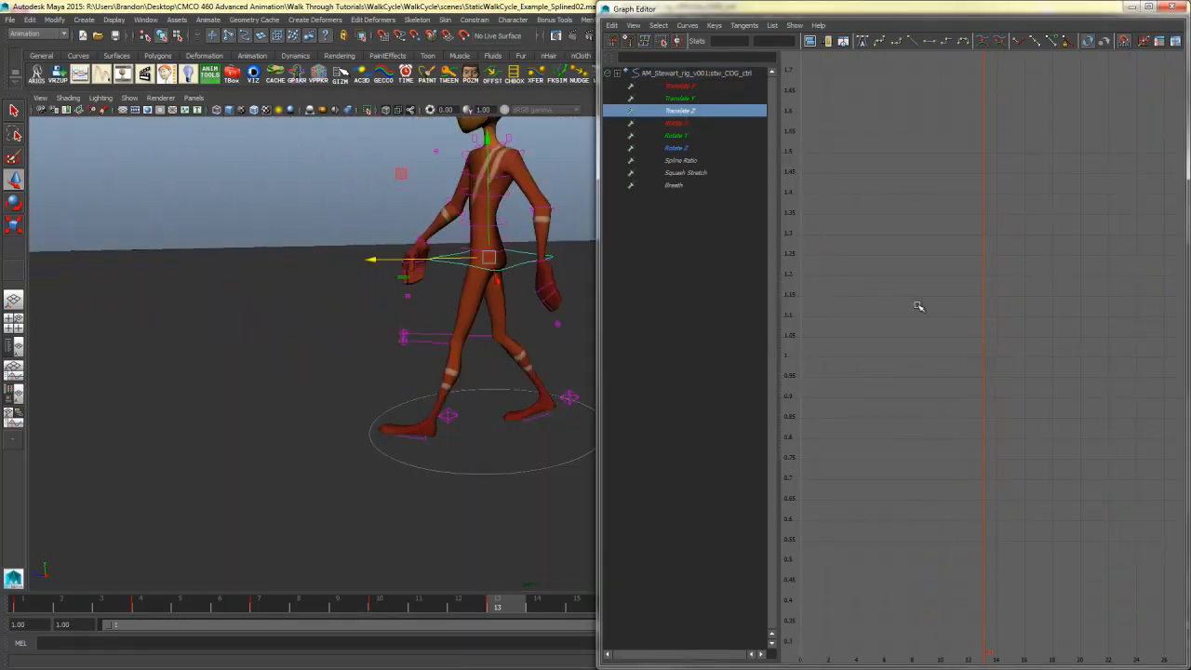
{"action": "key", "text": "f"}
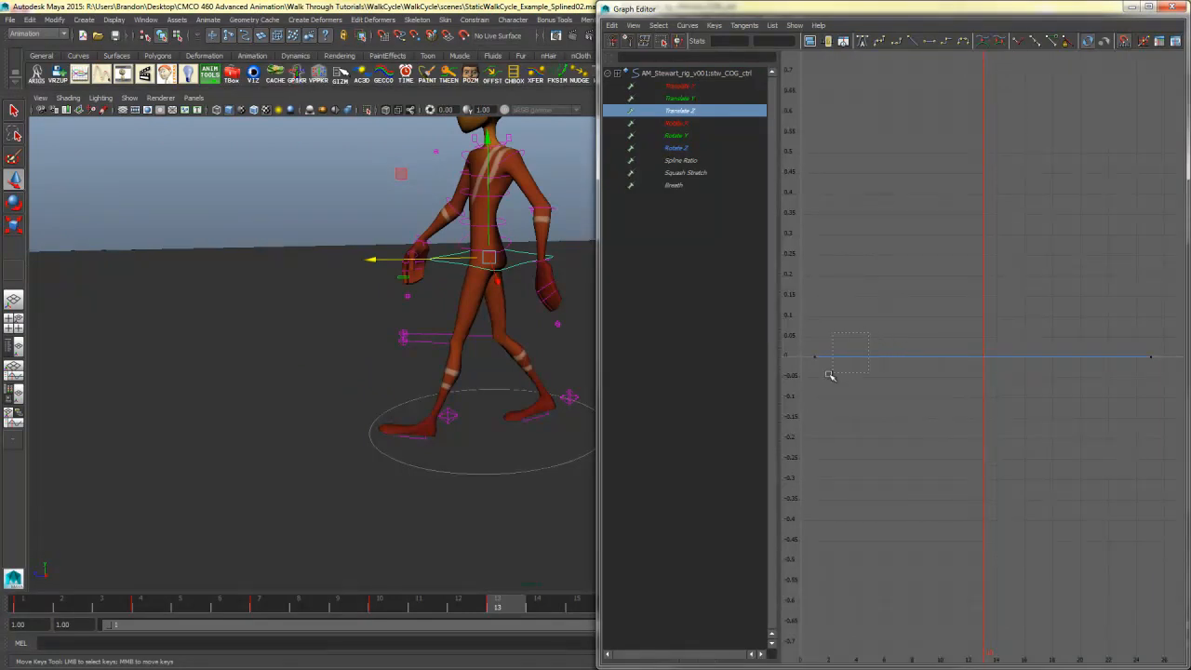
{"action": "left_click_drag", "start_coordinate": [831, 375], "coordinate": [819, 390]}
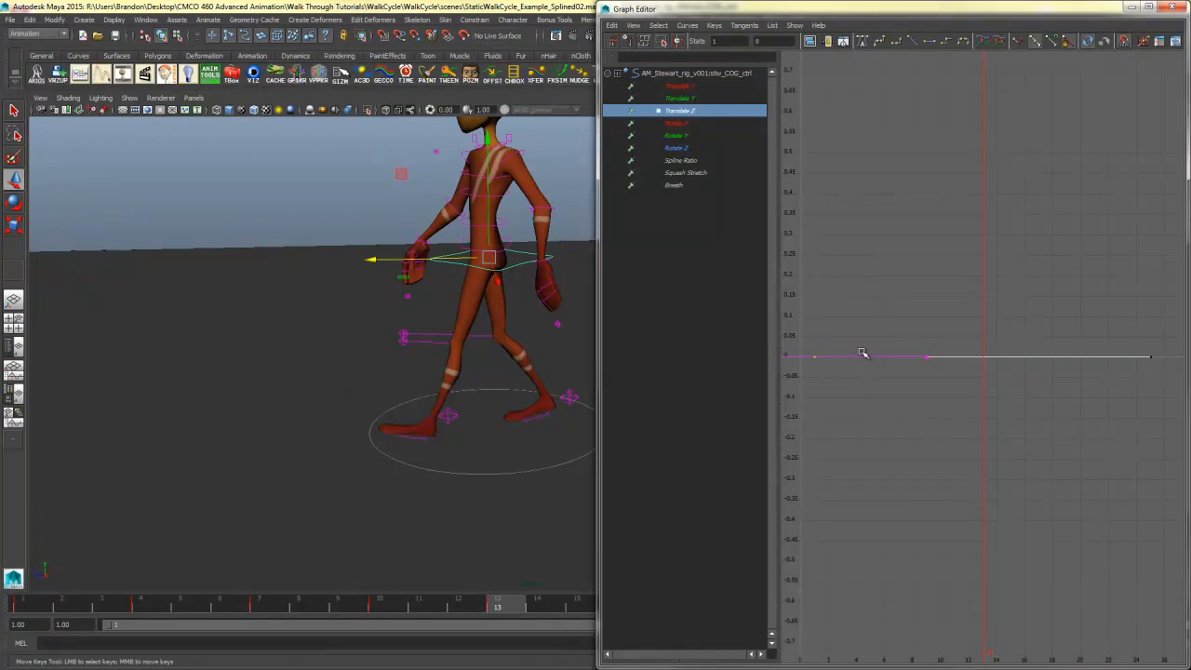
{"action": "middle_click_drag", "start_coordinate": [844, 360], "coordinate": [825, 198]}
{"action": "left_click", "coordinate": [907, 218]}
{"action": "middle_click_drag", "start_coordinate": [907, 218], "coordinate": [1005, 316]}
{"action": "left_click_drag", "start_coordinate": [1162, 344], "coordinate": [1118, 370]}
{"action": "left_click", "coordinate": [1036, 372]}
{"action": "middle_click_drag", "start_coordinate": [1051, 379], "coordinate": [1061, 339]}
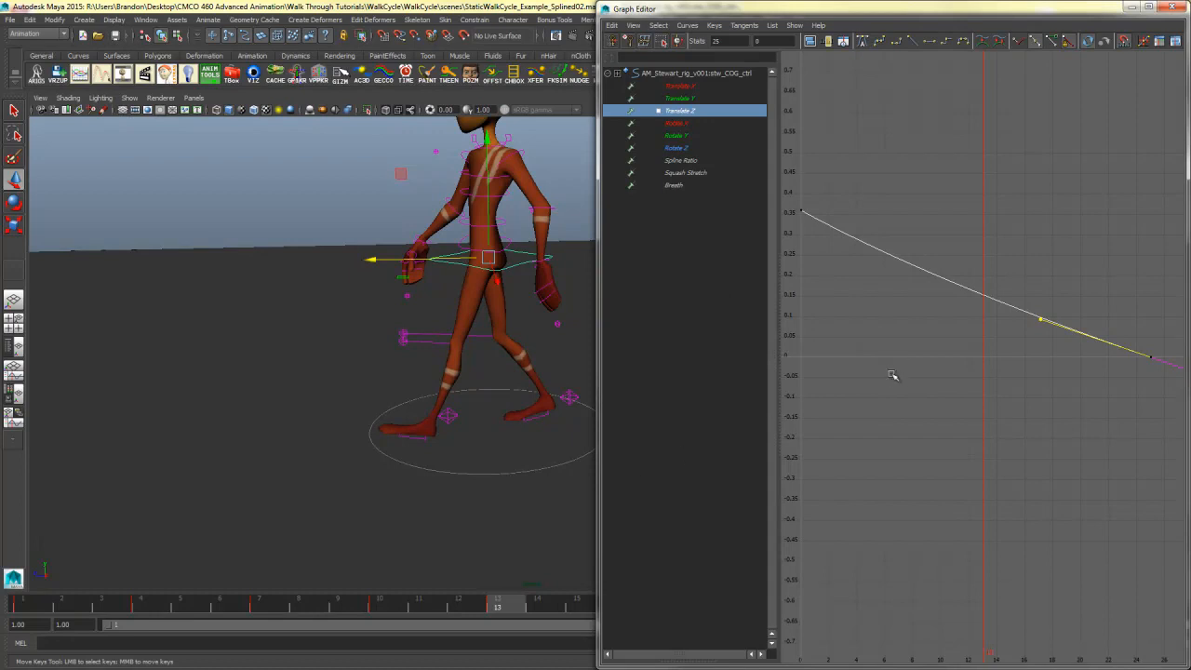
{"action": "left_click_drag", "start_coordinate": [938, 380], "coordinate": [985, 373]}
{"action": "key", "text": "ctrl+z"}
{"action": "key", "text": "ctrl+z"}
{"action": "key", "text": "ctrl+z"}
{"action": "key", "text": "ctrl+z"}
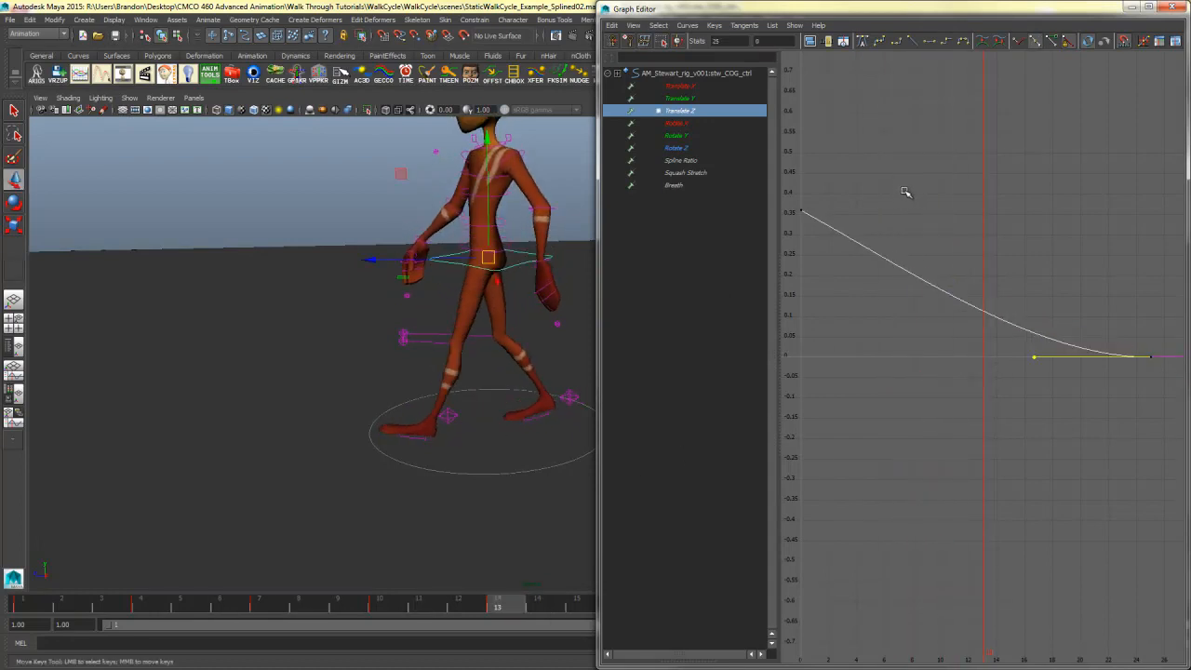
{"action": "key", "text": "ctrl+z"}
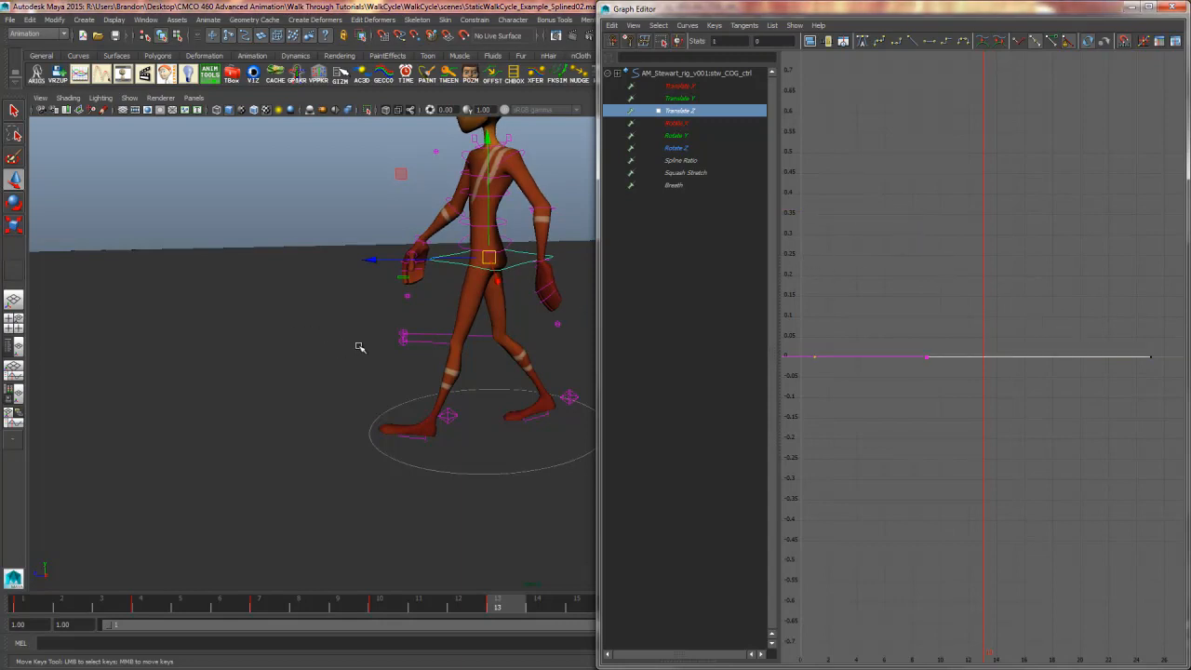
Step: Test a downward move of the COG control in the perspective view, undo it, and look at the character from the front
{"action": "left_click_drag", "start_coordinate": [488, 141], "coordinate": [533, 308]}
{"action": "key", "text": "ctrl+z"}
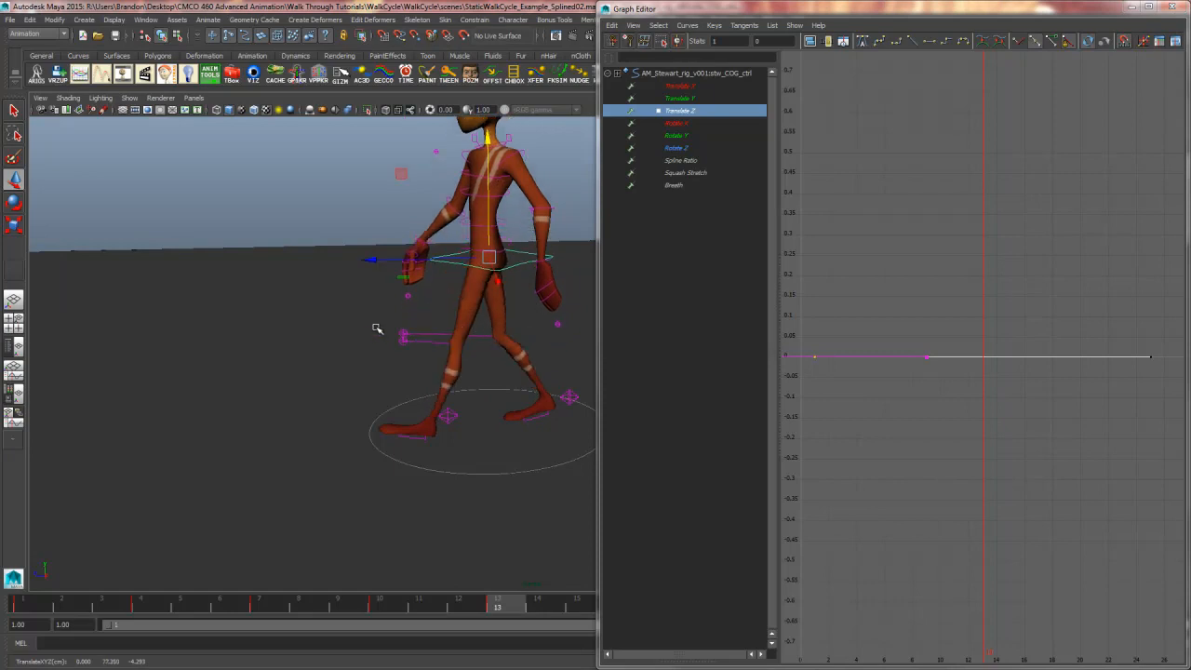
{"action": "left_click_drag", "start_coordinate": [377, 329], "coordinate": [530, 380], "text": "alt"}
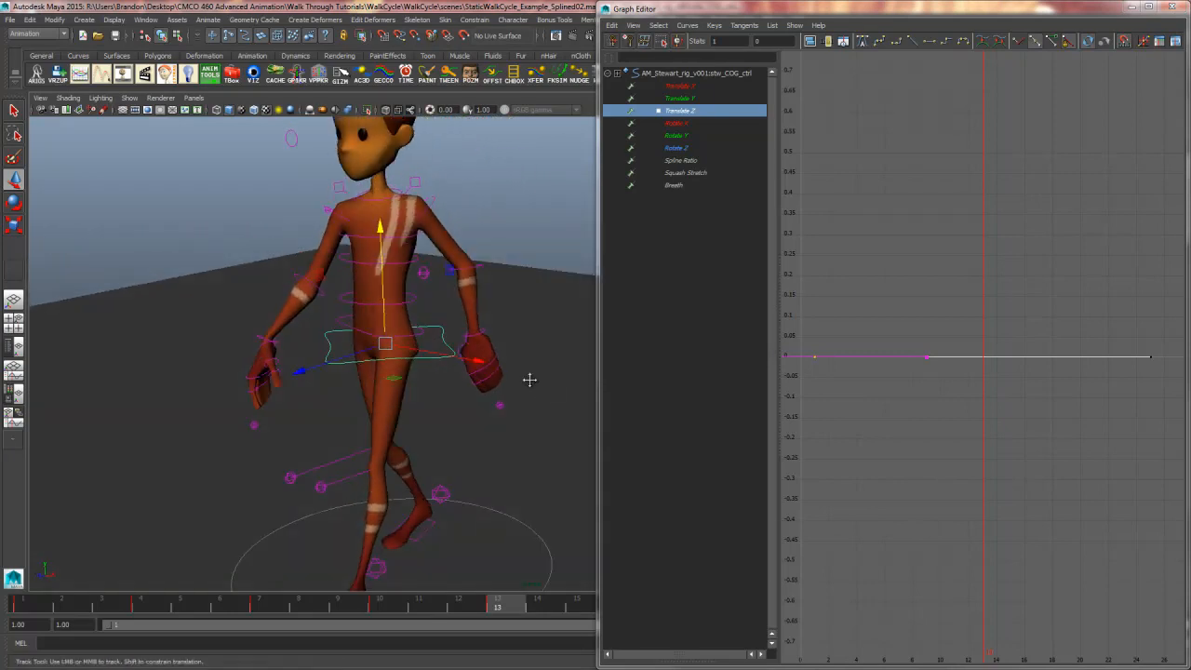
{"action": "middle_click_drag", "start_coordinate": [529, 380], "coordinate": [536, 382], "text": "alt"}
Step: Select the spine FK hip control, isolate its Translate X, Y and Z curves, and select all their keys
{"action": "left_click", "coordinate": [355, 332]}
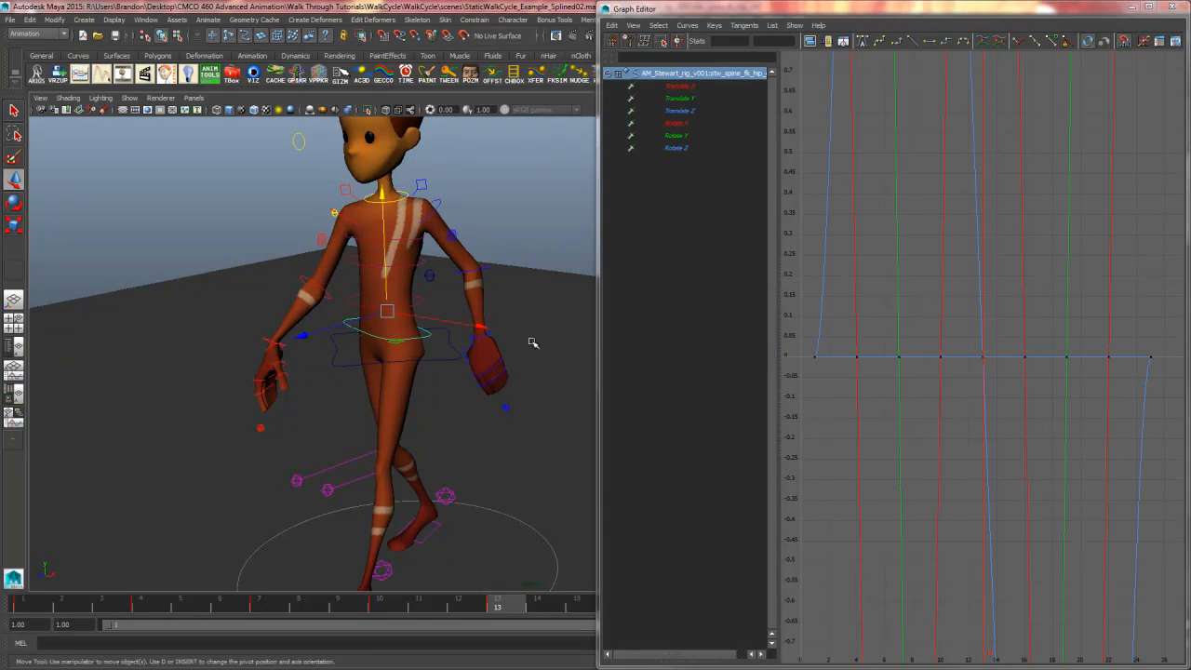
{"action": "left_click", "coordinate": [688, 86]}
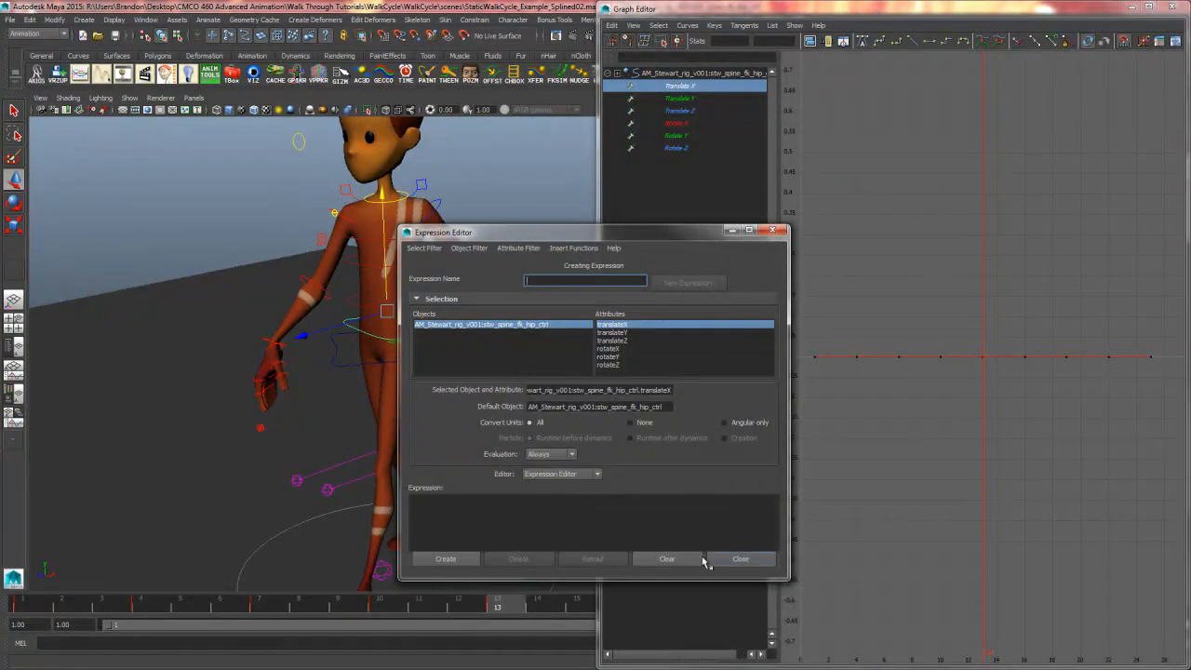
{"action": "left_click", "coordinate": [740, 559]}
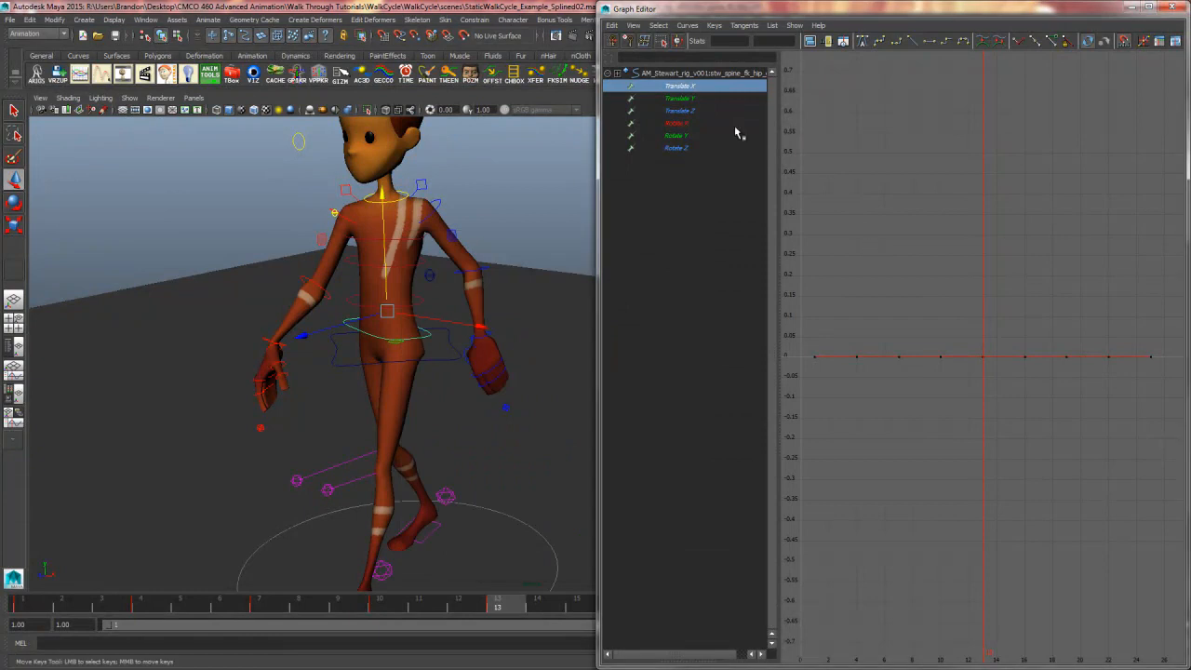
{"action": "left_click_drag", "start_coordinate": [687, 98], "coordinate": [693, 111]}
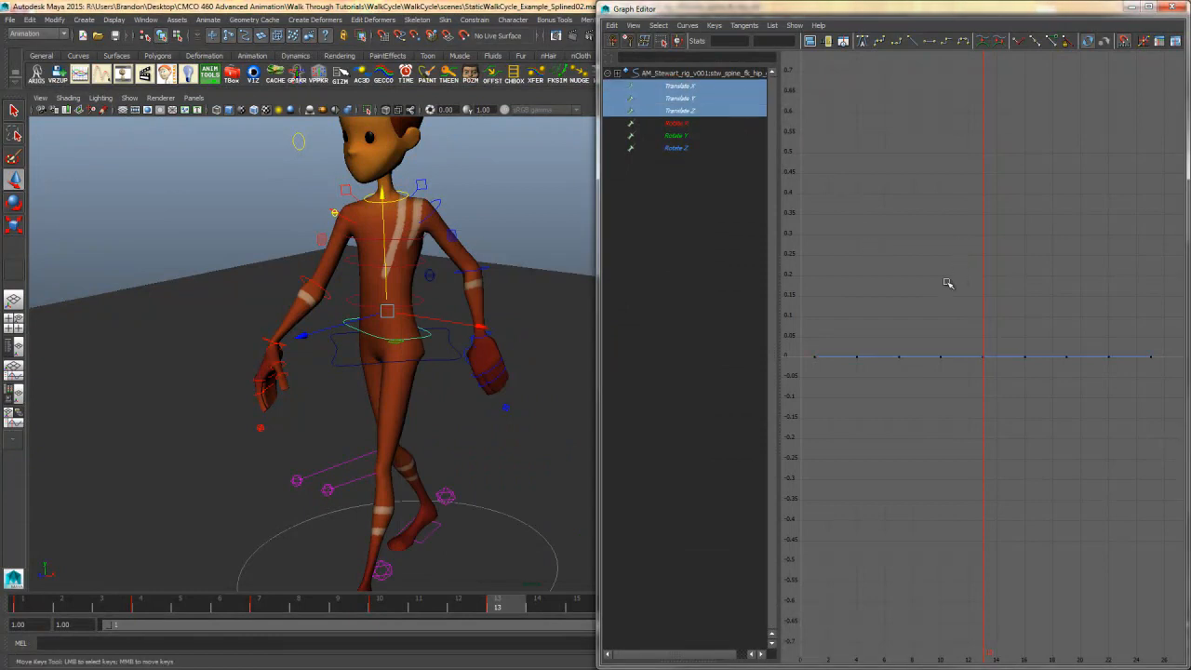
{"action": "left_click_drag", "start_coordinate": [1040, 369], "coordinate": [1039, 370]}
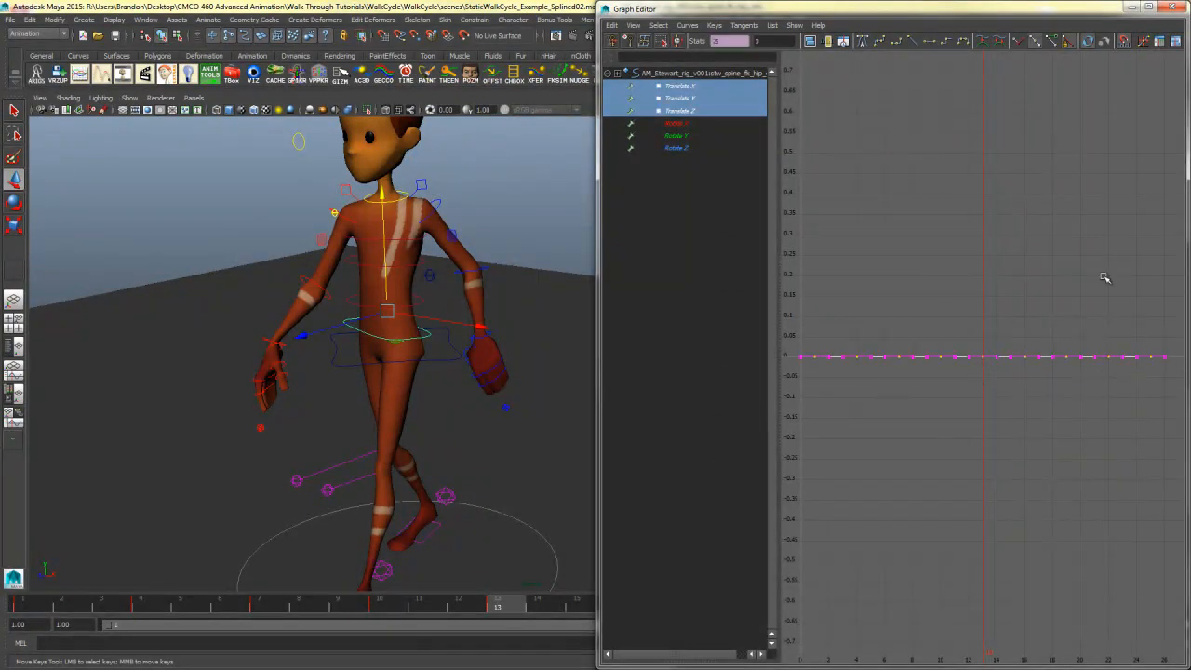
Step: Frame the hip control's Rotate X, Y and Z curves together and isolate the Rotate X curve
{"action": "left_click_drag", "start_coordinate": [708, 124], "coordinate": [698, 148]}
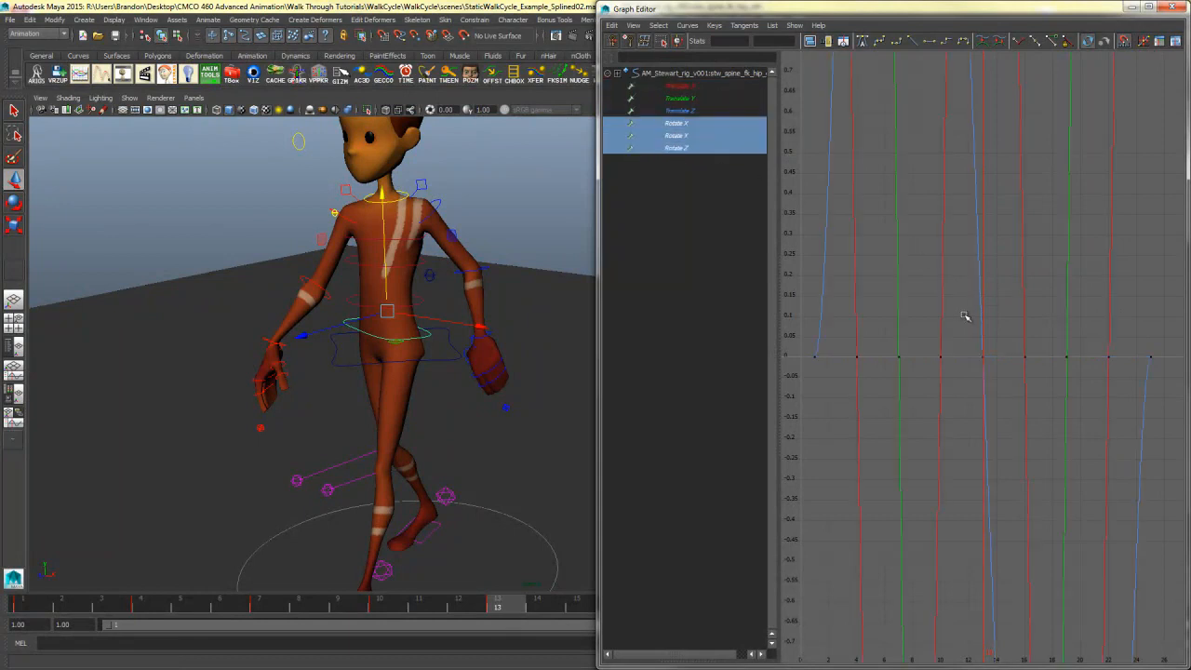
{"action": "key", "text": "f"}
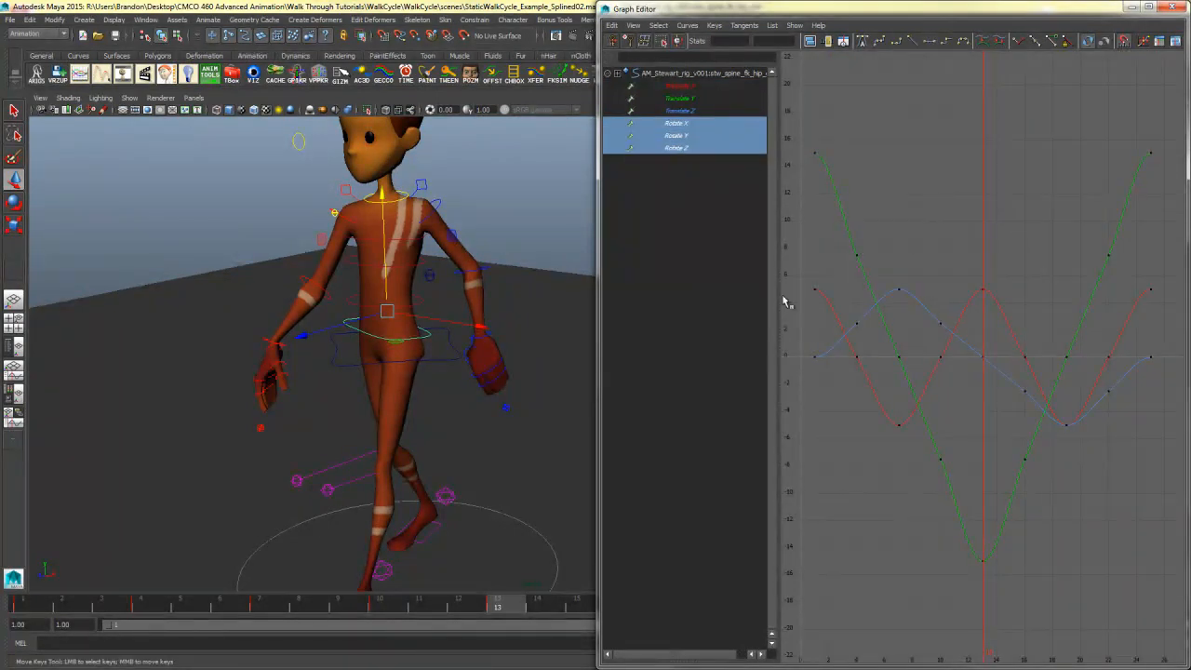
{"action": "left_click_drag", "start_coordinate": [719, 135], "coordinate": [720, 148], "text": "ctrl"}
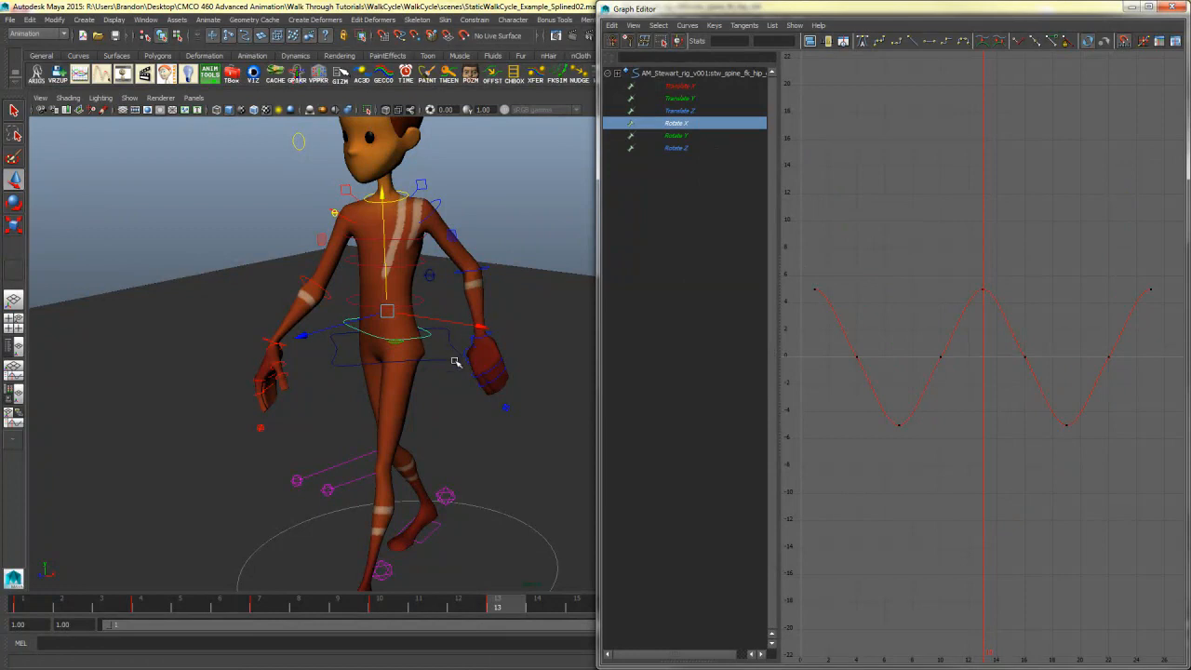
Step: Test-rotate the hip control, and delete the keys at frames 4, 10, 16 and 22 from its Rotate X curve
{"action": "key", "text": "e"}
{"action": "left_click_drag", "start_coordinate": [307, 294], "coordinate": [290, 355]}
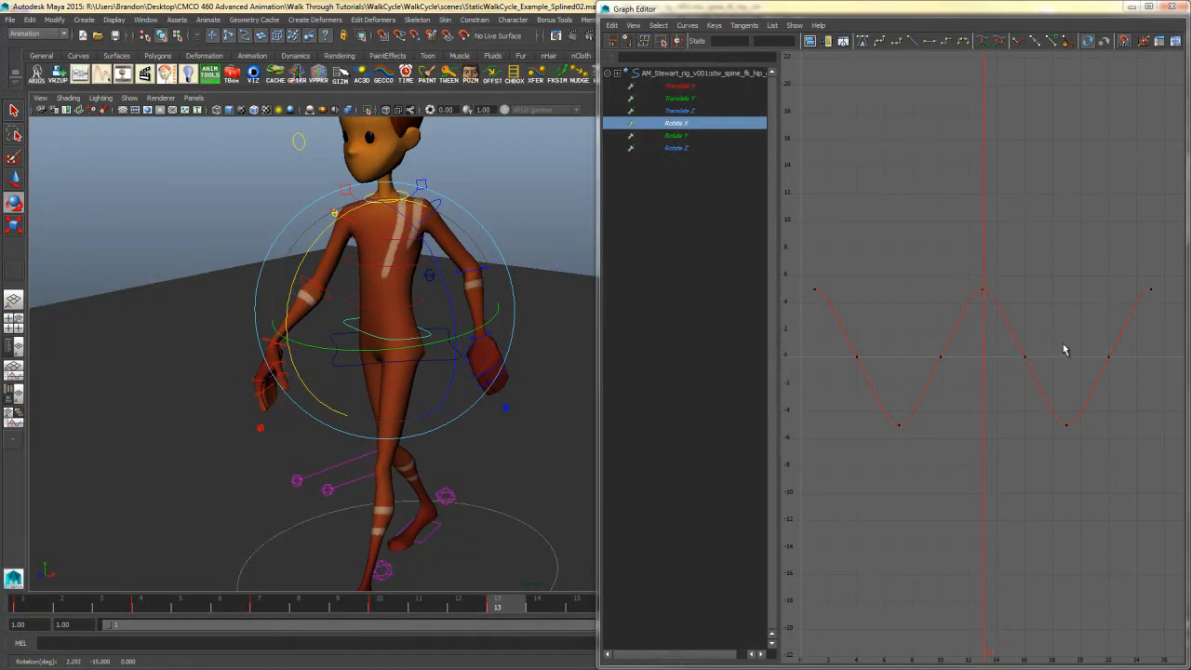
{"action": "left_click", "coordinate": [1149, 7]}
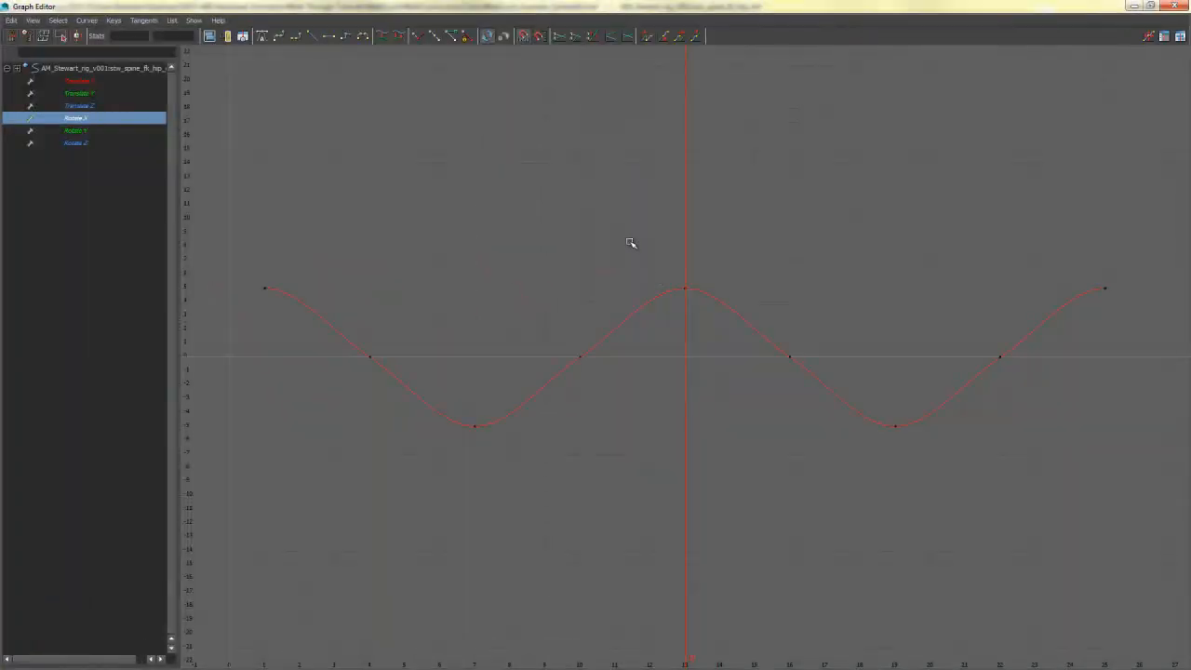
{"action": "key", "text": "f"}
{"action": "left_click_drag", "start_coordinate": [1117, 304], "coordinate": [340, 363]}
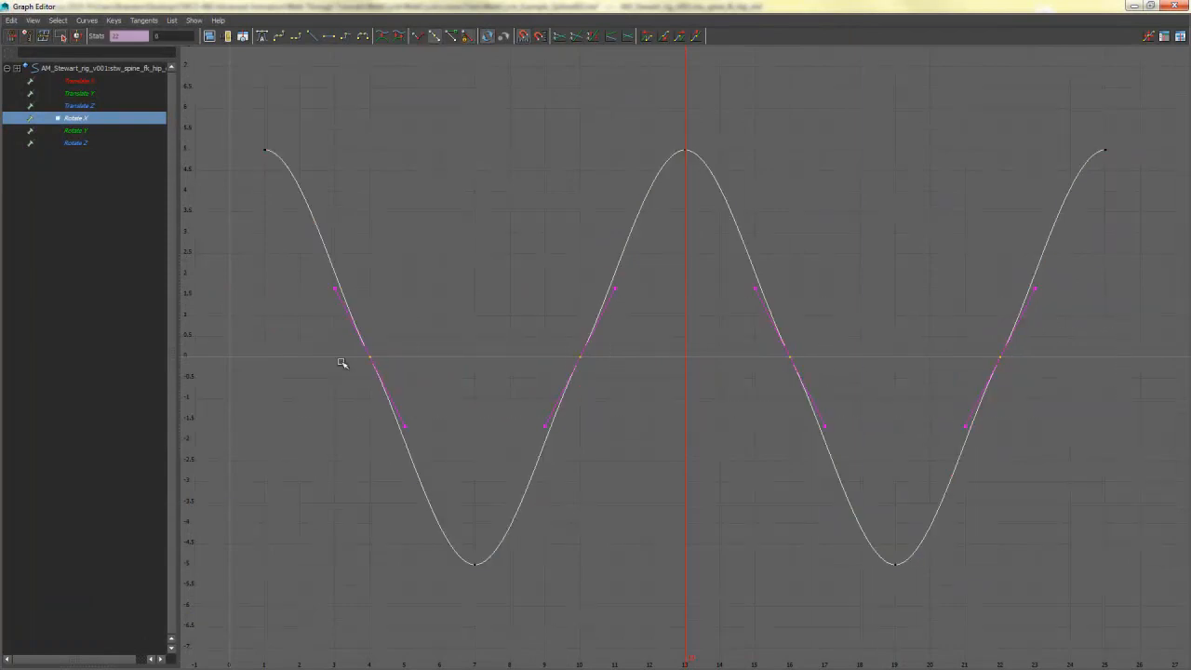
{"action": "left_click", "coordinate": [341, 363]}
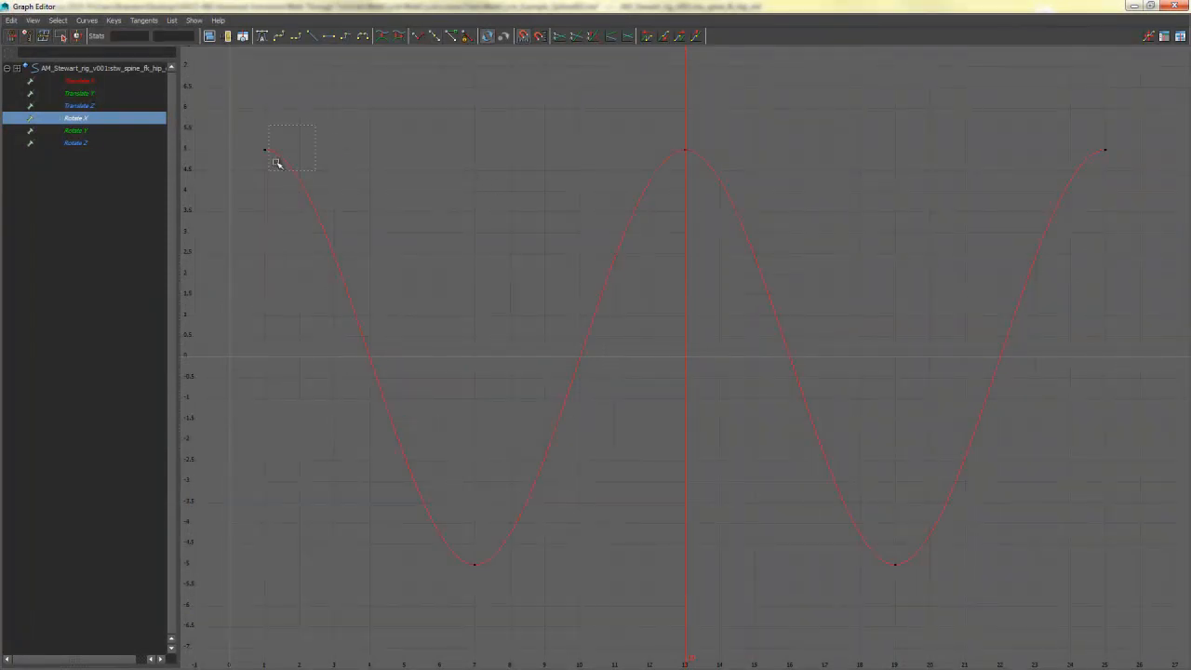
Step: Try tilting the tangent at the Rotate X curve's first key and undo the tilt
{"action": "left_click_drag", "start_coordinate": [277, 163], "coordinate": [272, 167]}
{"action": "left_click", "coordinate": [345, 154]}
{"action": "mouse_move", "coordinate": [348, 154]}
{"action": "middle_mouse_down"}
{"action": "mouse_move", "coordinate": [345, 173]}
{"action": "mouse_move", "coordinate": [360, 167]}
{"action": "middle_mouse_up"}
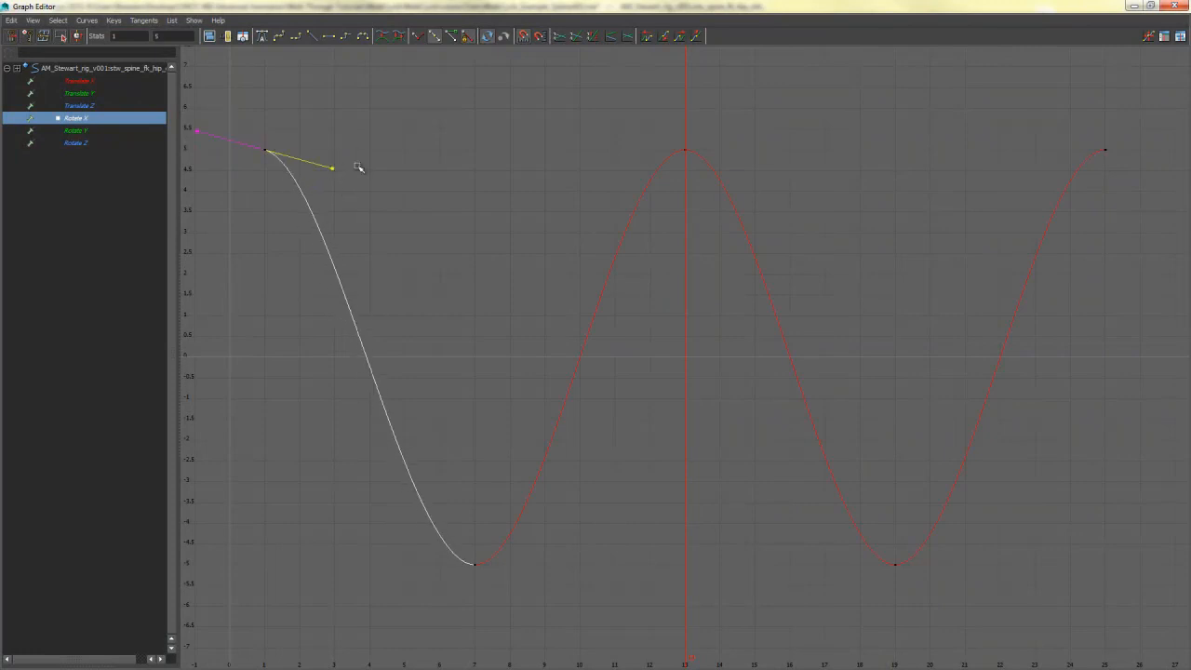
{"action": "key", "text": "ctrl+z"}
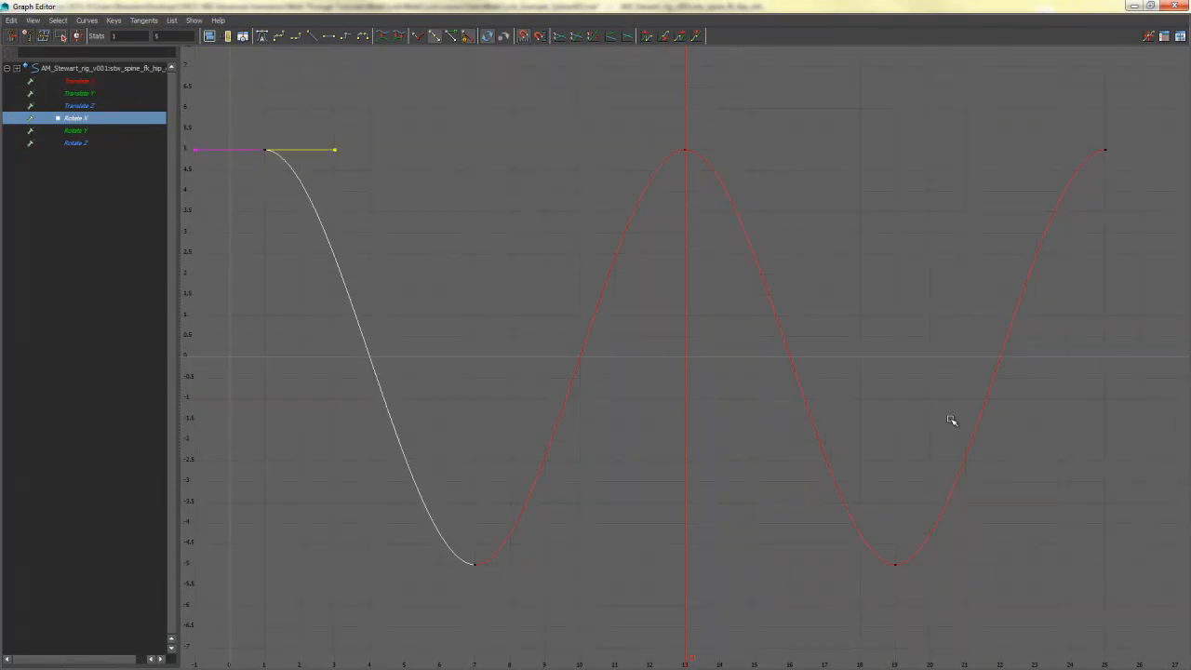
Step: Isolate the hip control's Rotate Y curve and delete its in-between keys at frames 4, 7, 10, 16, 19 and 22
{"action": "double_click", "coordinate": [449, 6]}
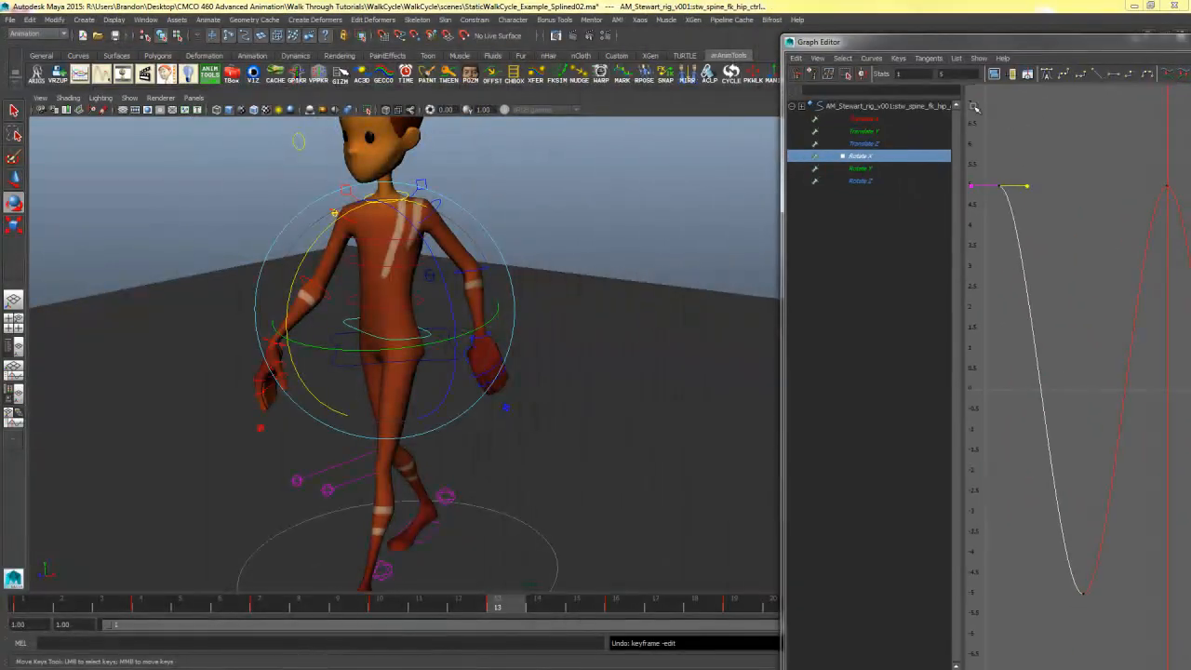
{"action": "left_click", "coordinate": [875, 169]}
{"action": "double_click", "coordinate": [886, 43]}
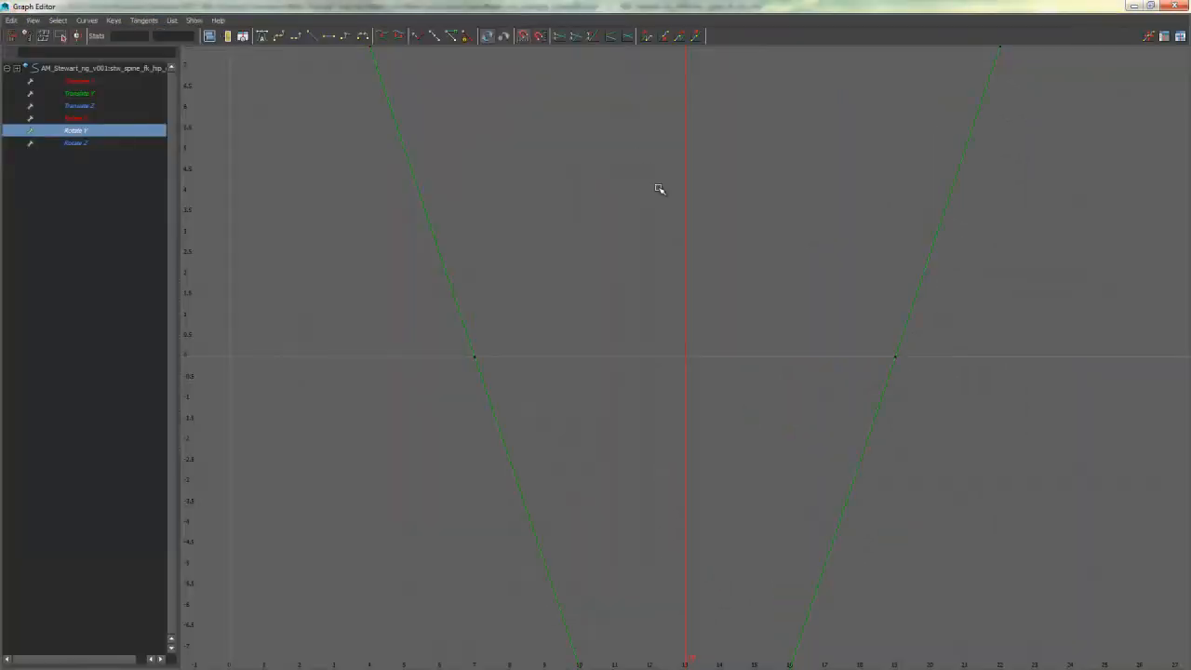
{"action": "key", "text": "f"}
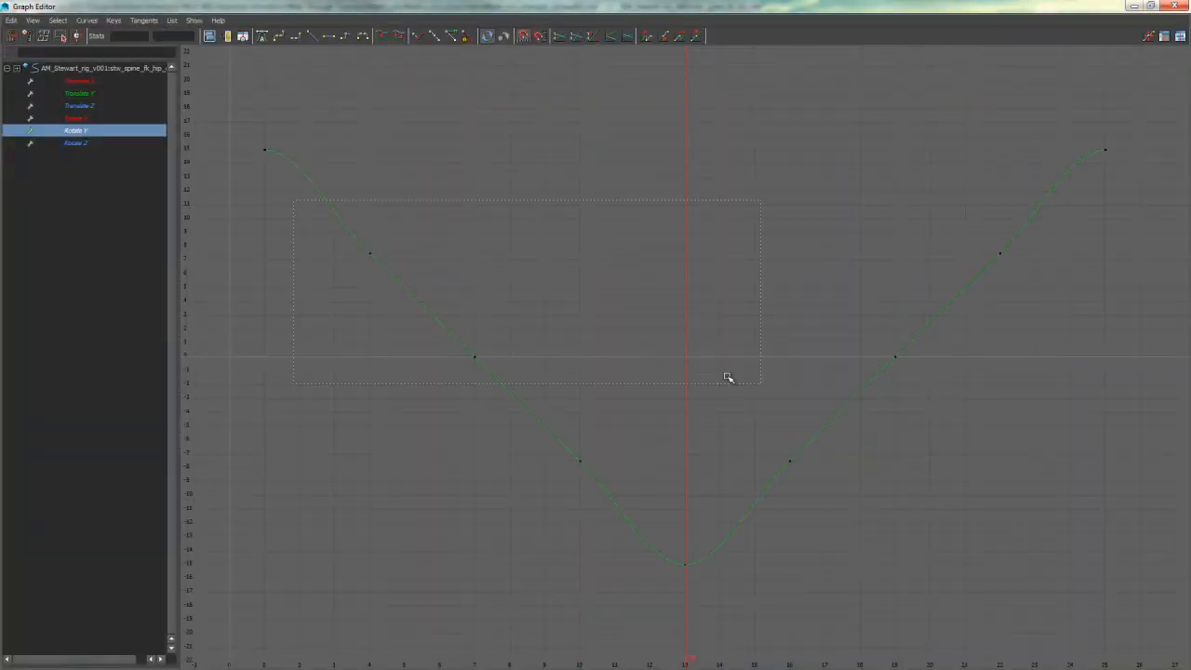
{"action": "left_click_drag", "start_coordinate": [1066, 472], "coordinate": [1068, 473]}
{"action": "key", "text": "Delete"}
Step: Isolate the hip control's Rotate Z curve and delete its keys at frames 4, 10, 13, 16 and 22
{"action": "left_click", "coordinate": [113, 143]}
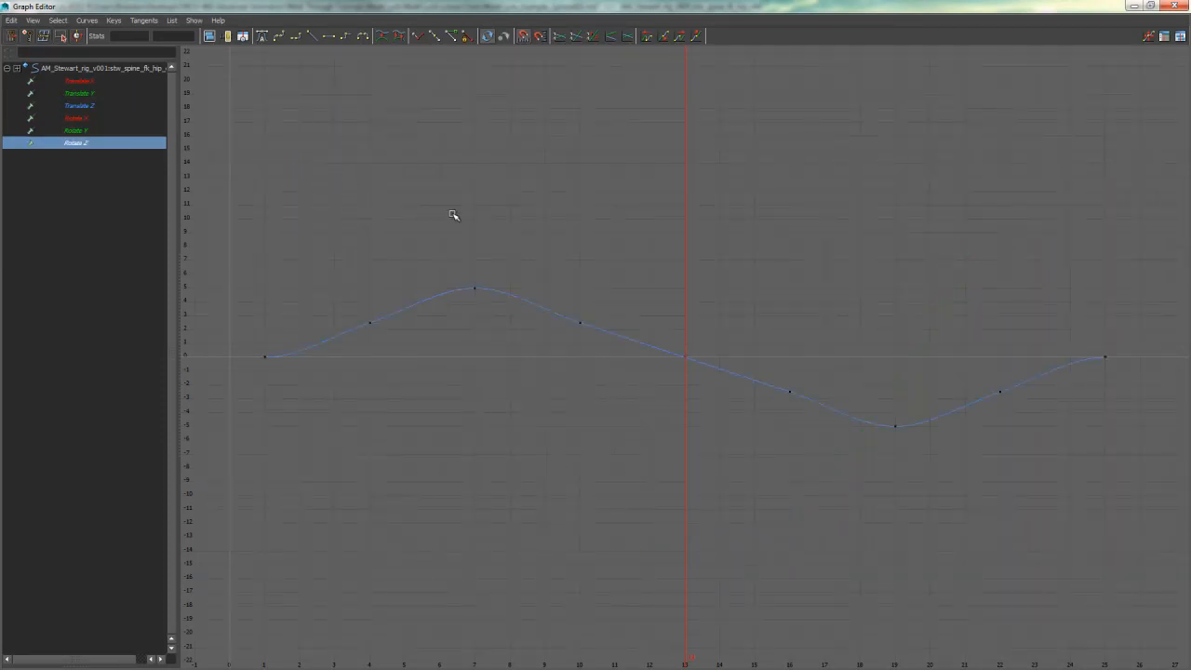
{"action": "key", "text": "f"}
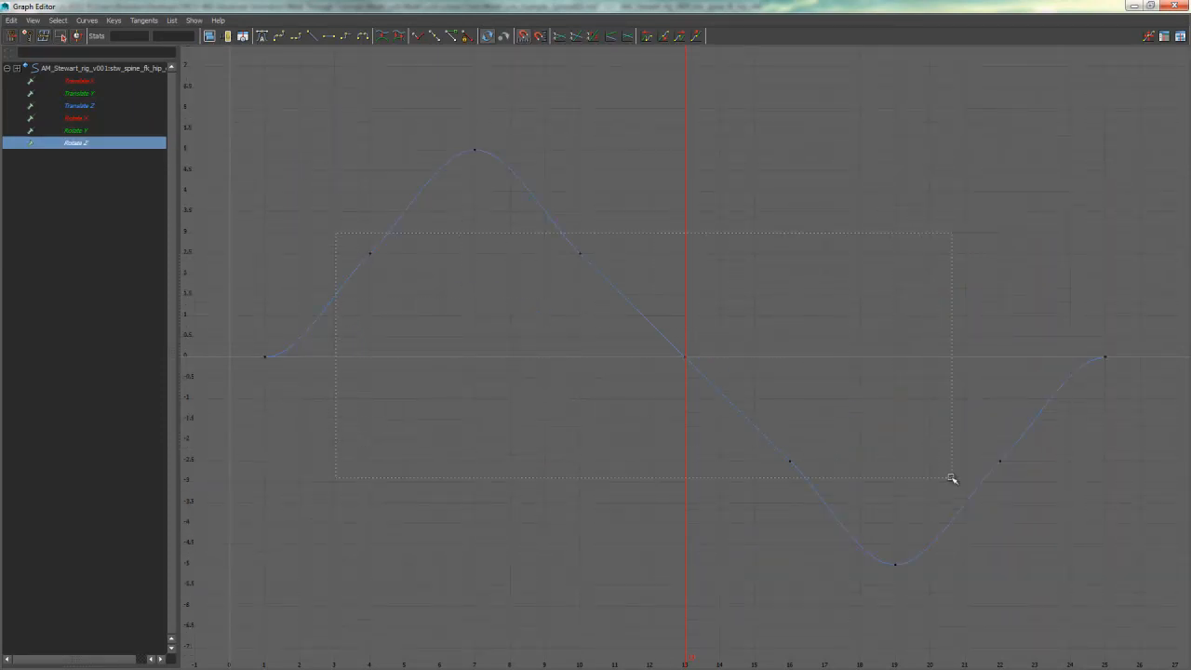
{"action": "left_click_drag", "start_coordinate": [1040, 489], "coordinate": [1034, 493]}
{"action": "left_click", "coordinate": [1013, 502]}
Step: Tilt the tangents at the Rotate Z curve's first and last keys upward so both ends match in slope for looping
{"action": "left_click_drag", "start_coordinate": [325, 342], "coordinate": [222, 406]}
{"action": "left_click_drag", "start_coordinate": [402, 322], "coordinate": [320, 406]}
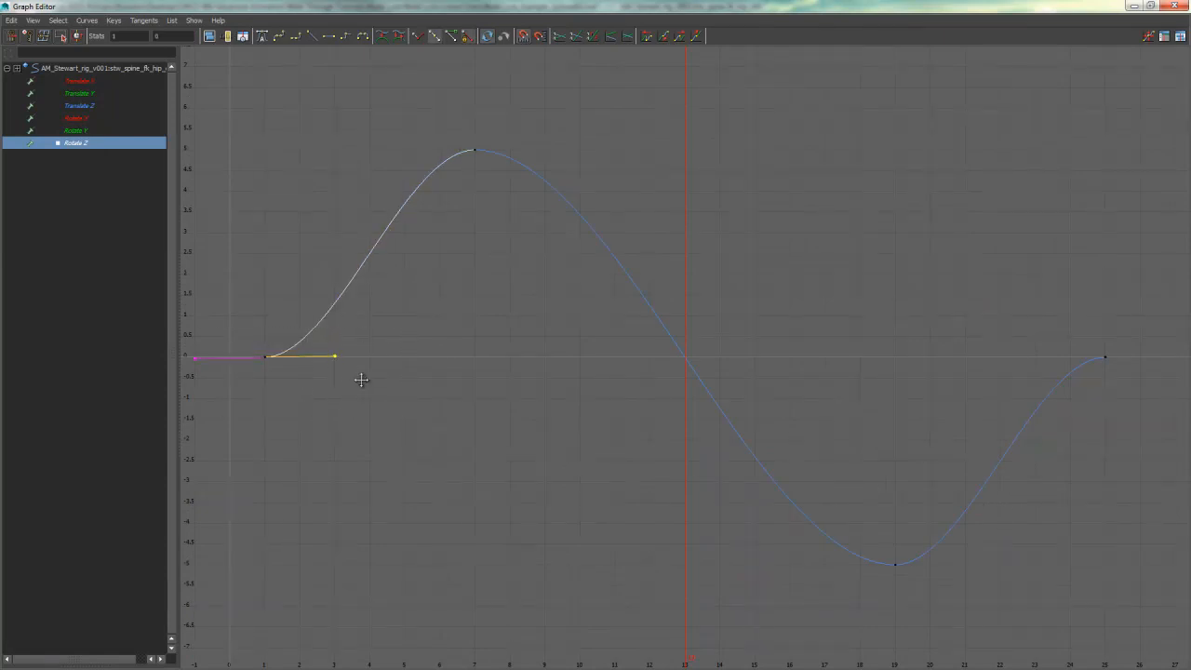
{"action": "middle_click_drag", "start_coordinate": [360, 381], "coordinate": [329, 335]}
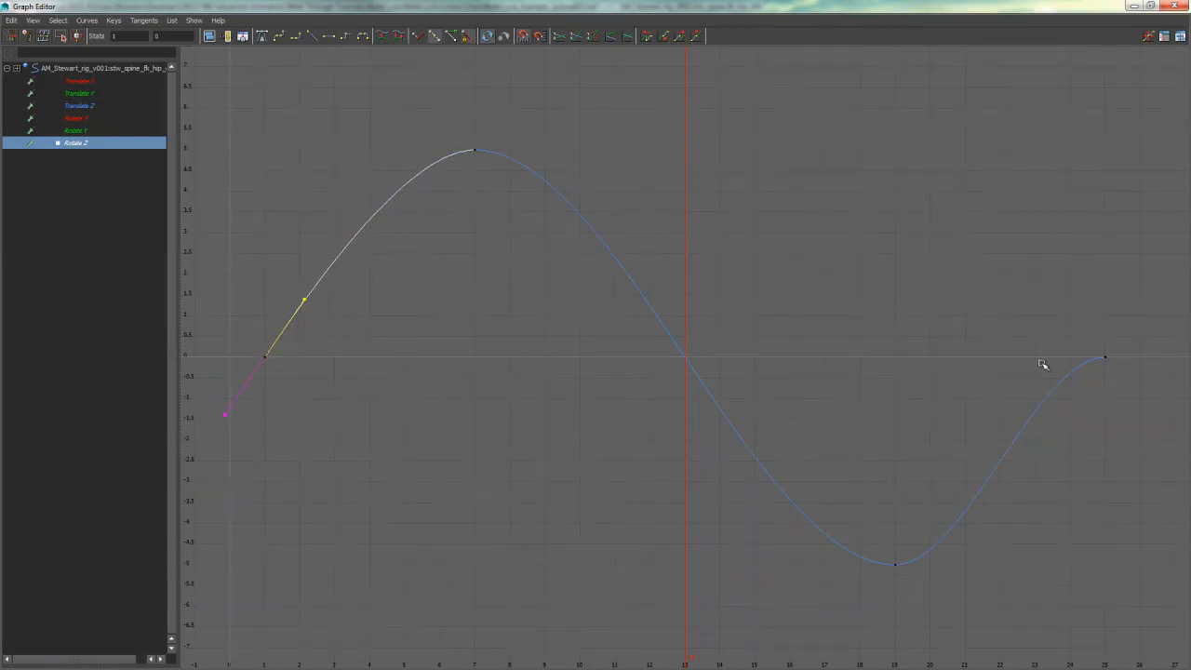
{"action": "left_click_drag", "start_coordinate": [1141, 334], "coordinate": [1037, 393]}
{"action": "middle_click_drag", "start_coordinate": [1037, 391], "coordinate": [1080, 440]}
Step: Examine up close how the first key's tangent handle lines up with the Rotate Z curve
{"action": "left_click_drag", "start_coordinate": [338, 337], "coordinate": [262, 413]}
{"action": "left_click_drag", "start_coordinate": [270, 7], "coordinate": [321, 0]}
{"action": "left_click_drag", "start_coordinate": [348, 270], "coordinate": [224, 414]}
{"action": "left_click_drag", "start_coordinate": [478, 178], "coordinate": [455, 192]}
{"action": "left_click_drag", "start_coordinate": [375, 300], "coordinate": [253, 386]}
{"action": "left_click_drag", "start_coordinate": [352, 270], "coordinate": [291, 320]}
{"action": "middle_click_drag", "start_coordinate": [323, 309], "coordinate": [347, 305]}
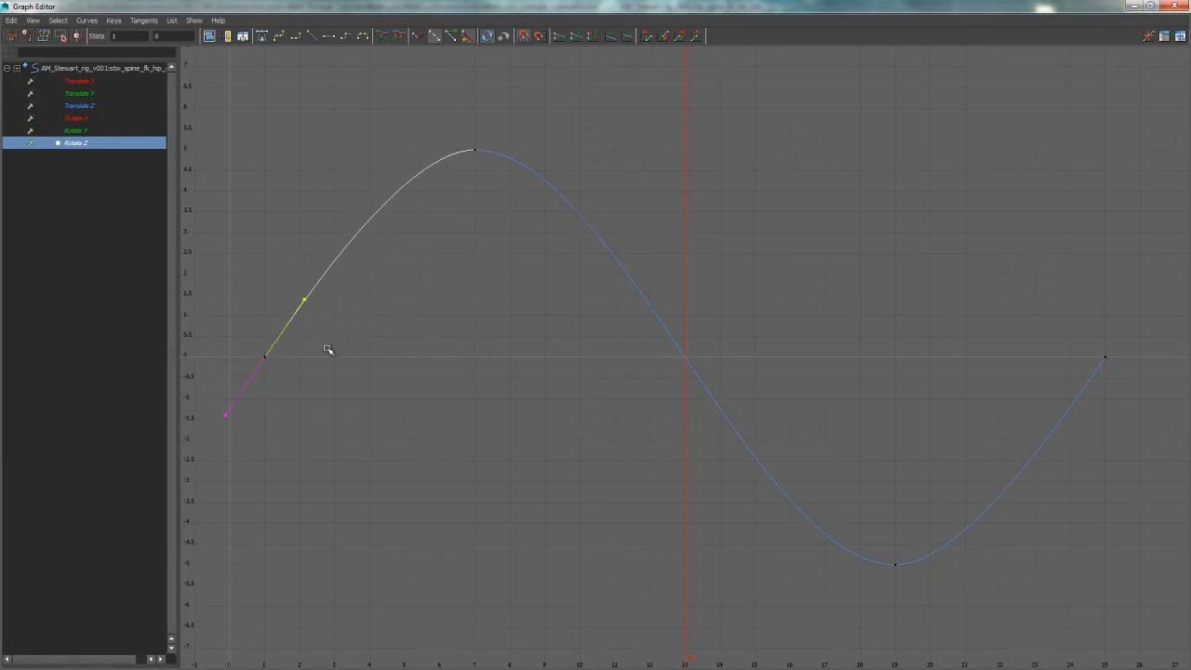
{"action": "scroll", "coordinate": [335, 351], "scroll_direction": "up", "scroll_amount": 5}
{"action": "middle_click_drag", "start_coordinate": [281, 323], "coordinate": [932, 379], "text": "alt"}
{"action": "middle_click_drag", "start_coordinate": [480, 359], "coordinate": [667, 449], "text": "alt"}
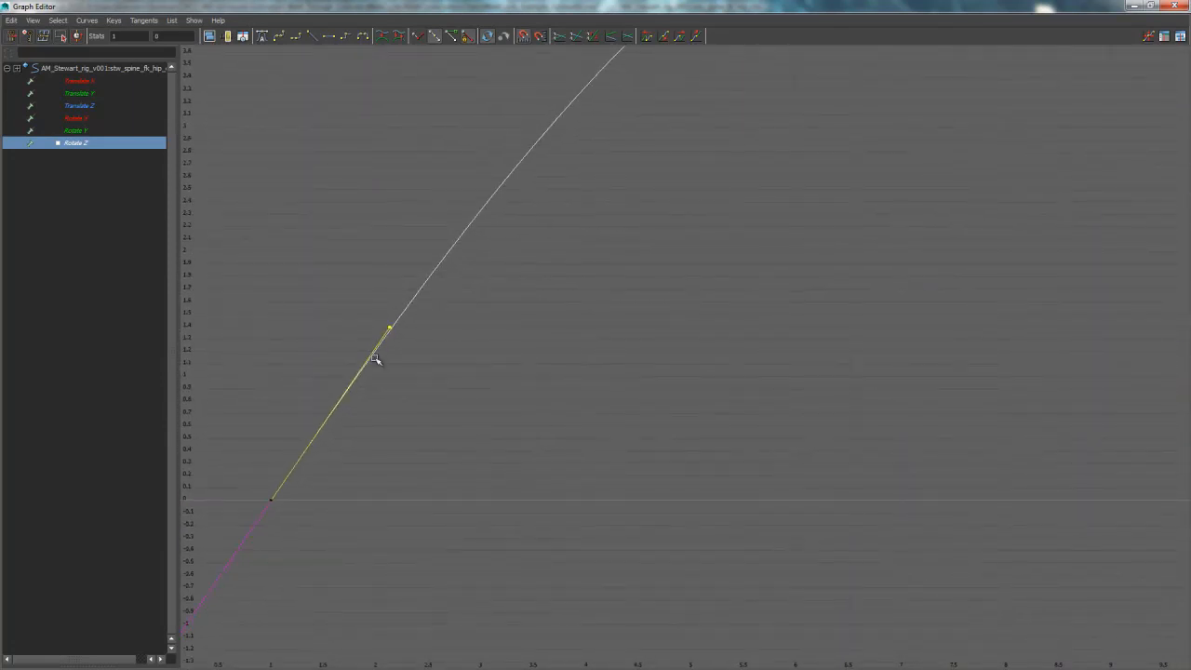
{"action": "middle_click_drag", "start_coordinate": [388, 356], "coordinate": [588, 335], "text": "alt"}
{"action": "scroll", "coordinate": [409, 353], "scroll_direction": "up", "scroll_amount": 4}
{"action": "middle_click_drag", "start_coordinate": [311, 407], "coordinate": [544, 278], "text": "alt"}
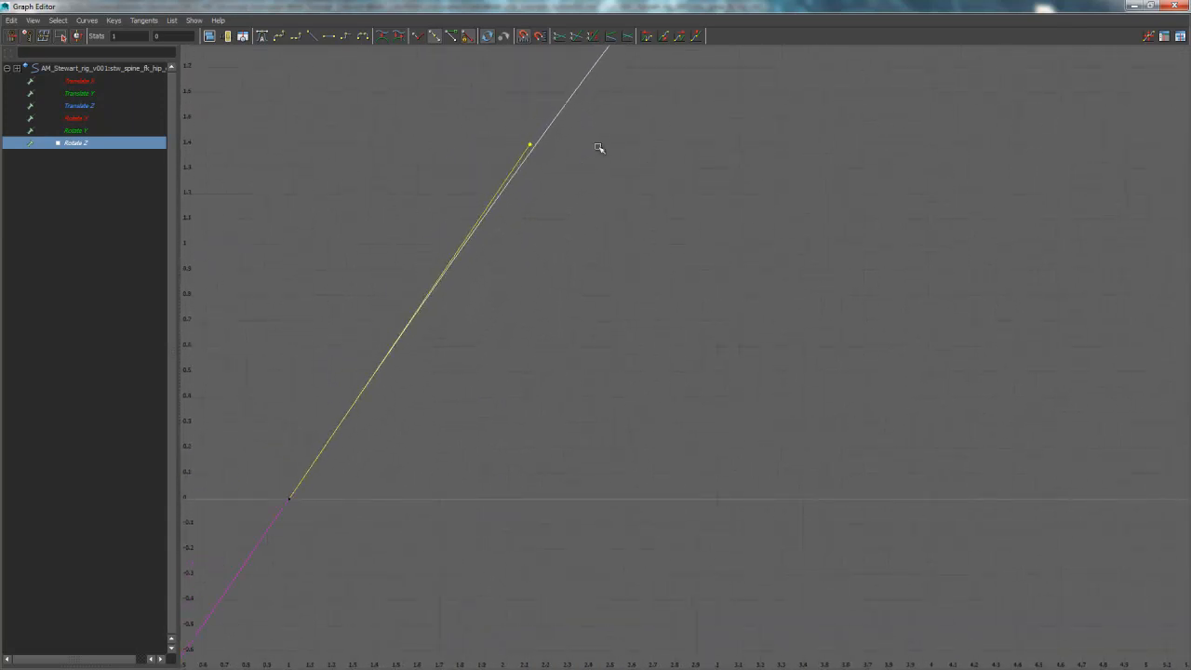
{"action": "left_click", "coordinate": [662, 236]}
{"action": "key", "text": "a"}
Step: Clear the selection and look over the whole character in the perspective view
{"action": "left_click_drag", "start_coordinate": [609, 7], "coordinate": [1190, 107]}
{"action": "left_click", "coordinate": [275, 103]}
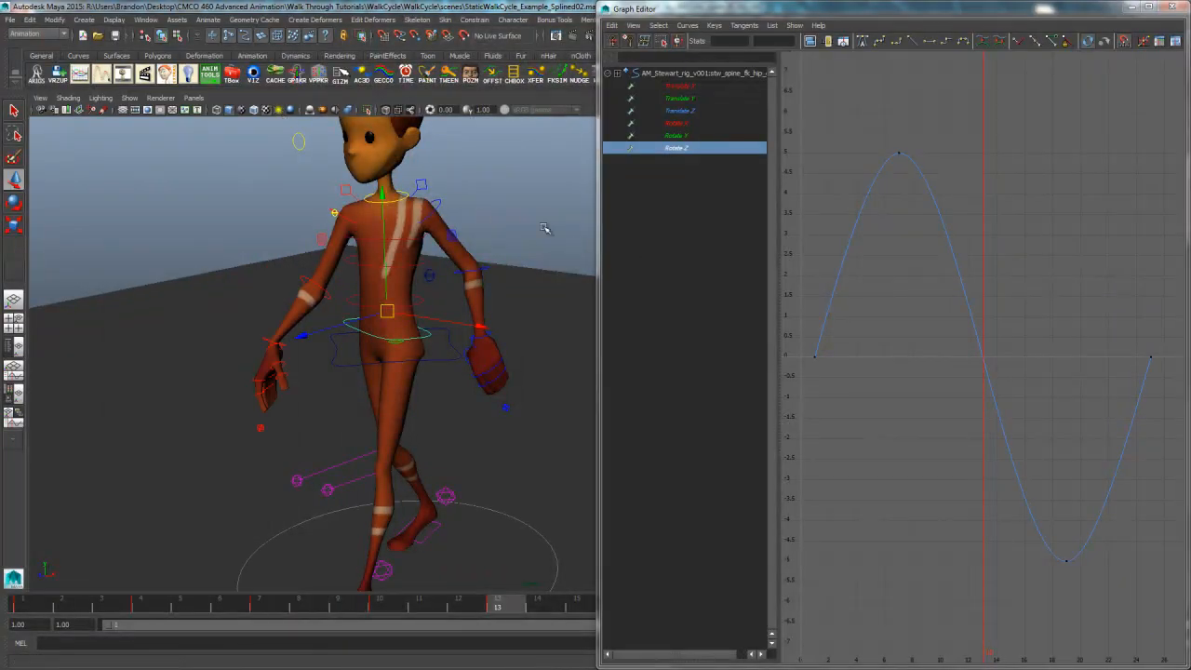
{"action": "left_click", "coordinate": [545, 229]}
{"action": "mouse_move", "coordinate": [513, 286]}
{"action": "left_mouse_down", "text": "alt"}
{"action": "mouse_move", "coordinate": [537, 290]}
{"action": "mouse_move", "coordinate": [526, 282]}
{"action": "left_mouse_up", "text": "alt"}
{"action": "right_click_drag", "start_coordinate": [526, 282], "coordinate": [439, 320], "text": "alt"}
{"action": "middle_click_drag", "start_coordinate": [439, 320], "coordinate": [415, 282], "text": "alt"}
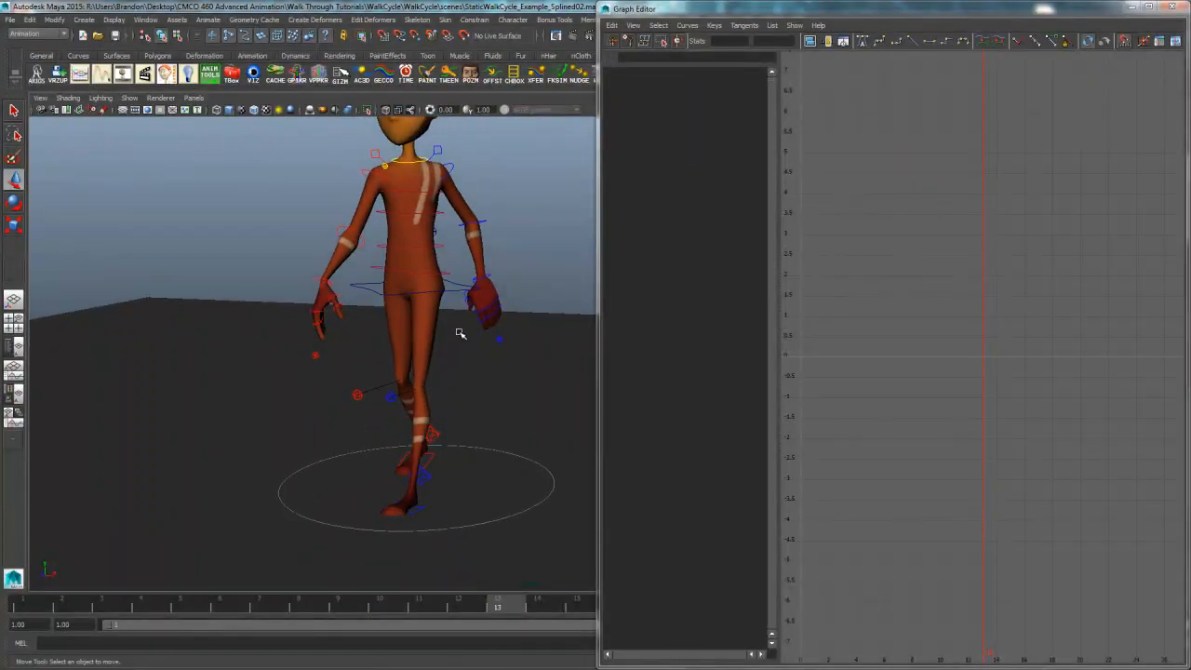
{"action": "left_click_drag", "start_coordinate": [455, 257], "coordinate": [479, 295], "text": "alt"}
{"action": "middle_click_drag", "start_coordinate": [478, 295], "coordinate": [495, 359], "text": "alt"}
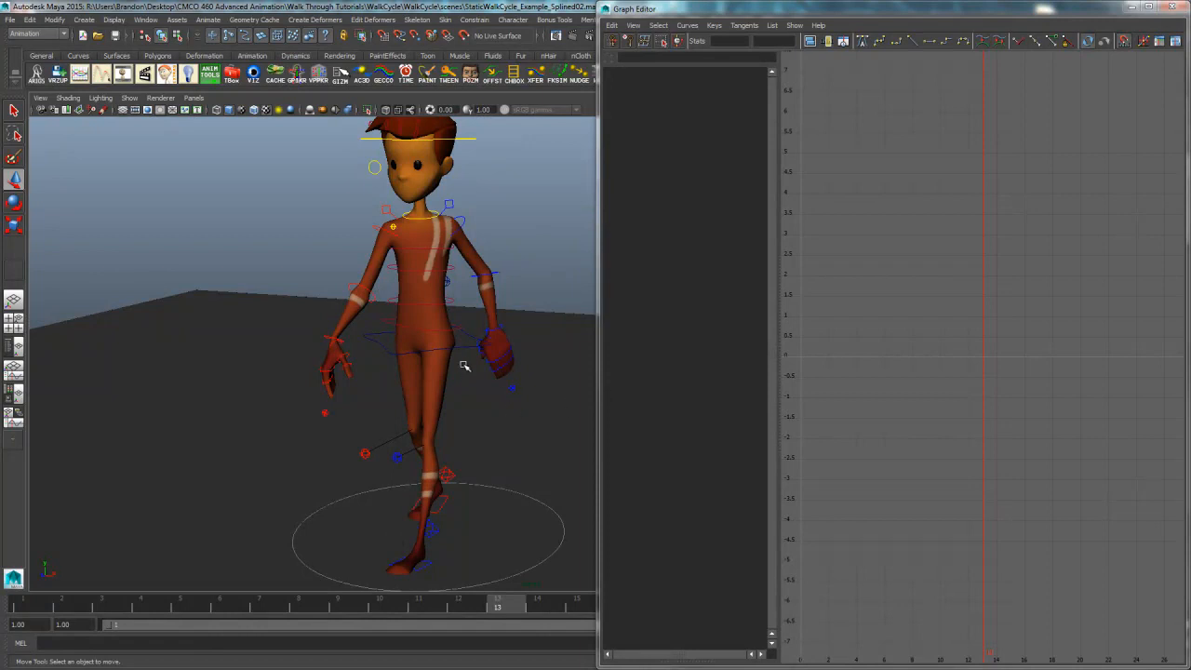
{"action": "middle_click_drag", "start_coordinate": [455, 328], "coordinate": [453, 360], "text": "alt"}
Step: Select the lower spine FK control, frame its curves, and isolate the Rotate Y curve
{"action": "key", "text": "q"}
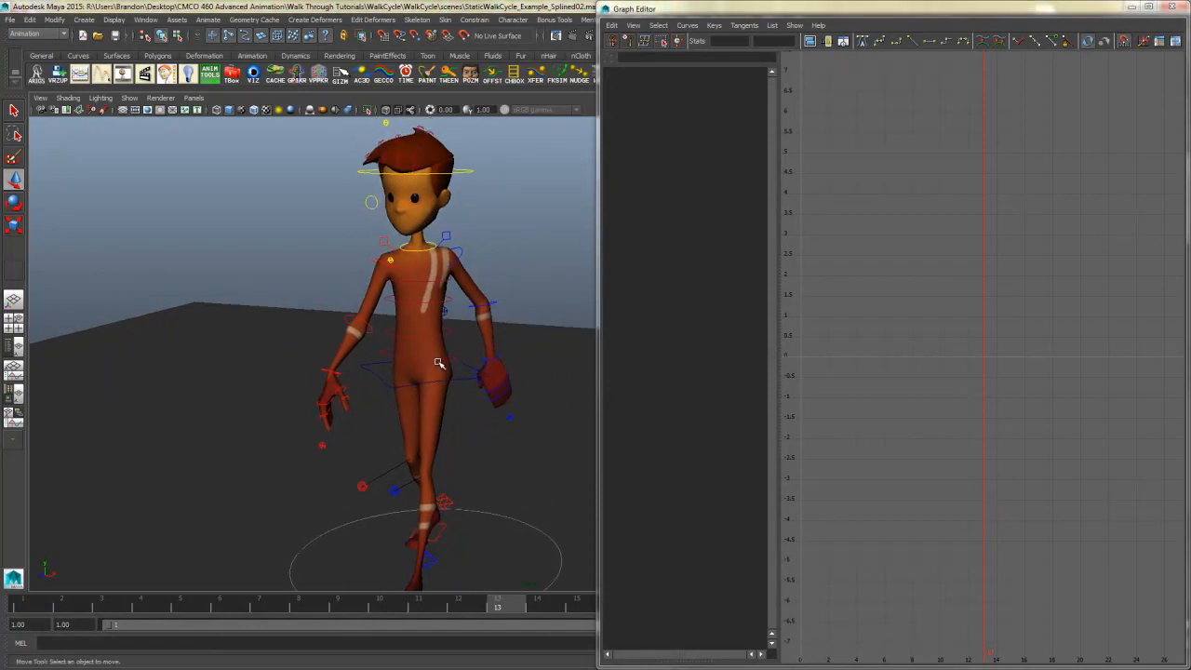
{"action": "left_click", "coordinate": [431, 367]}
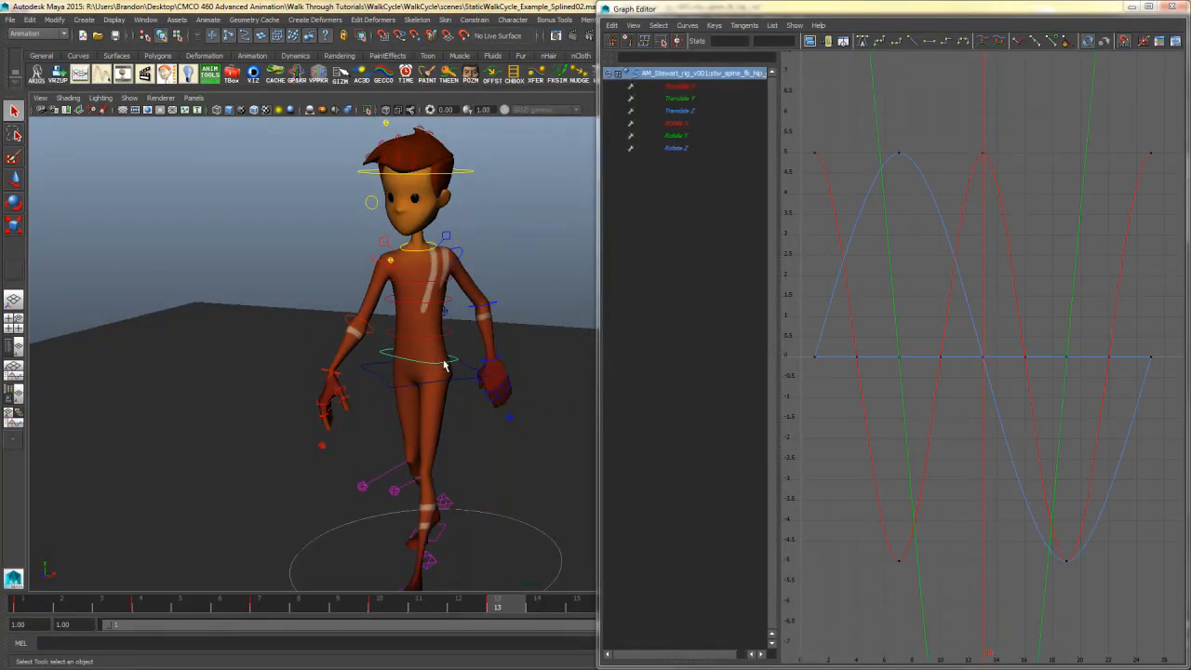
{"action": "left_click", "coordinate": [428, 340]}
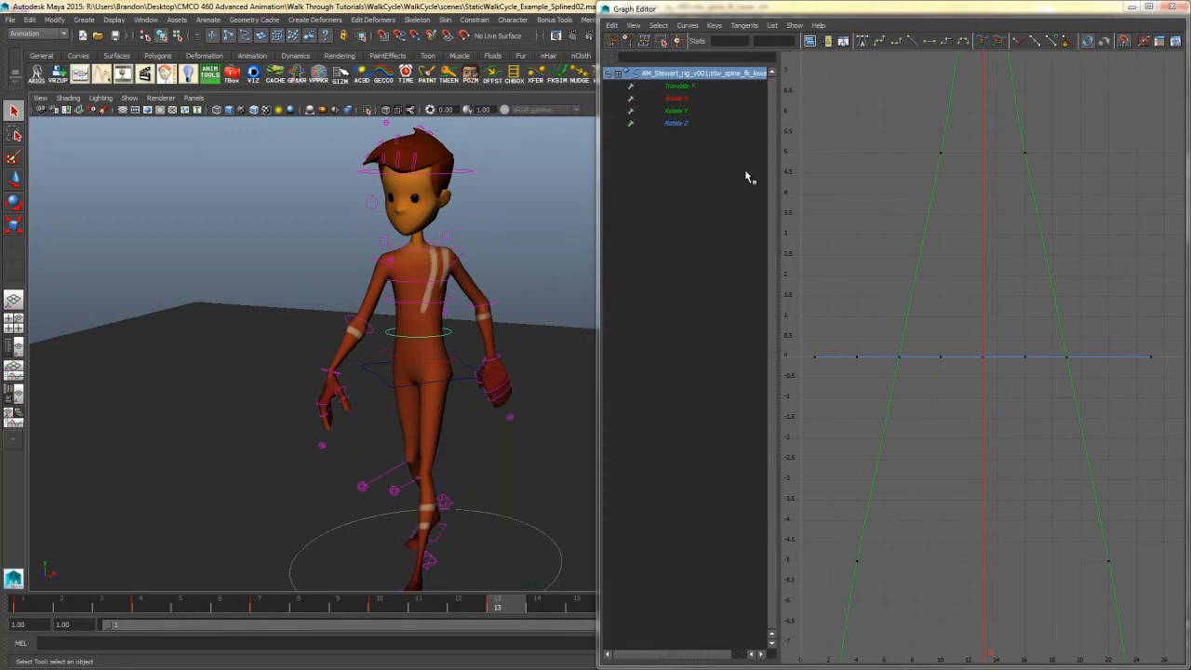
{"action": "double_click", "coordinate": [826, 9]}
{"action": "key", "text": "f"}
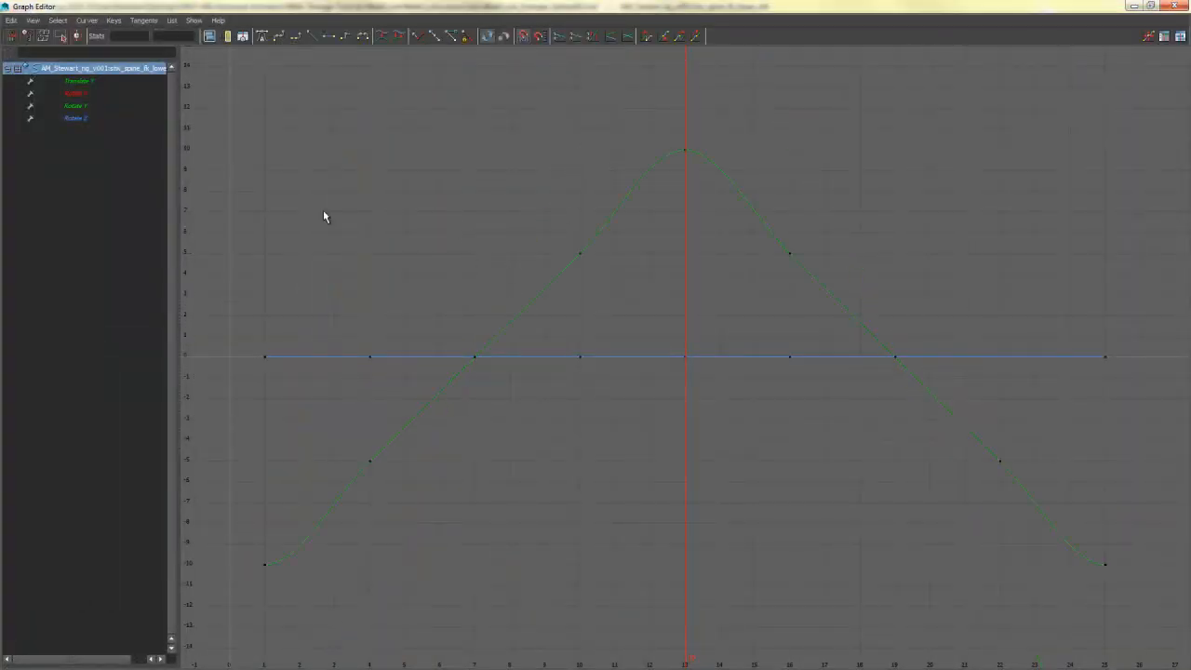
{"action": "left_click", "coordinate": [76, 107]}
Step: Try rotating the lower spine control about Y in the perspective view and undo the rotation
{"action": "left_click_drag", "start_coordinate": [475, 8], "coordinate": [942, 91]}
{"action": "key", "text": "e"}
{"action": "left_click", "coordinate": [454, 370]}
{"action": "left_click_drag", "start_coordinate": [453, 369], "coordinate": [373, 387]}
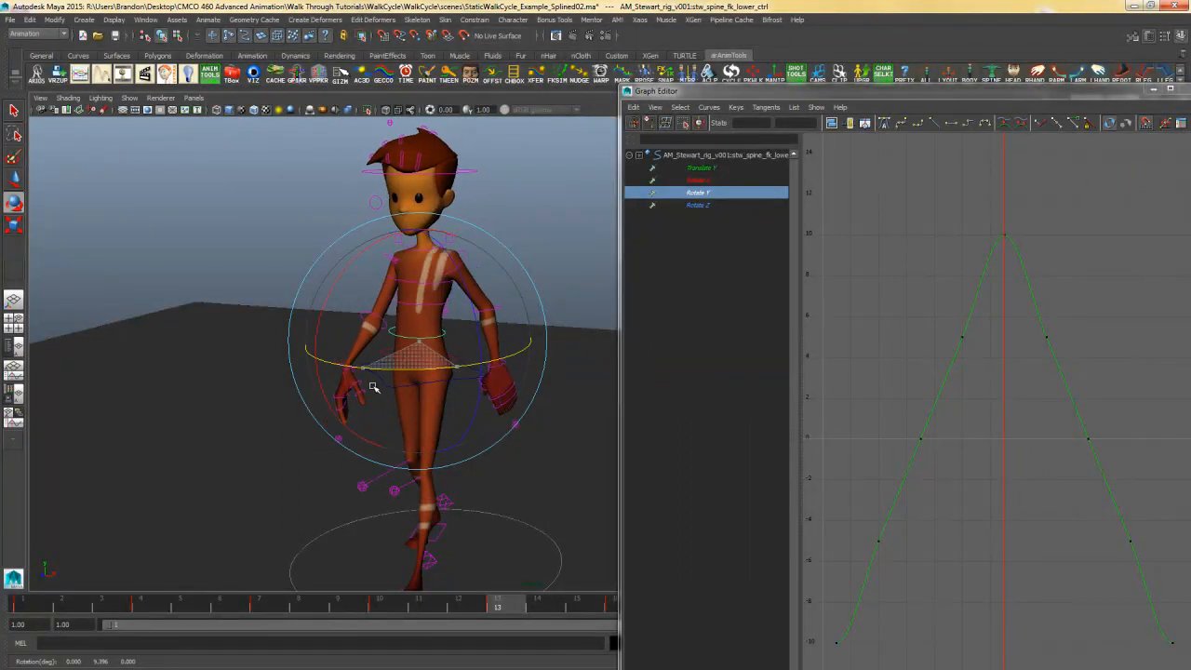
{"action": "key", "text": "ctrl+z"}
Step: Delete the keys at frames 4, 7, 10, 16, 19 and 22 from the lower spine control's Rotate Y curve
{"action": "left_click_drag", "start_coordinate": [831, 92], "coordinate": [628, 2]}
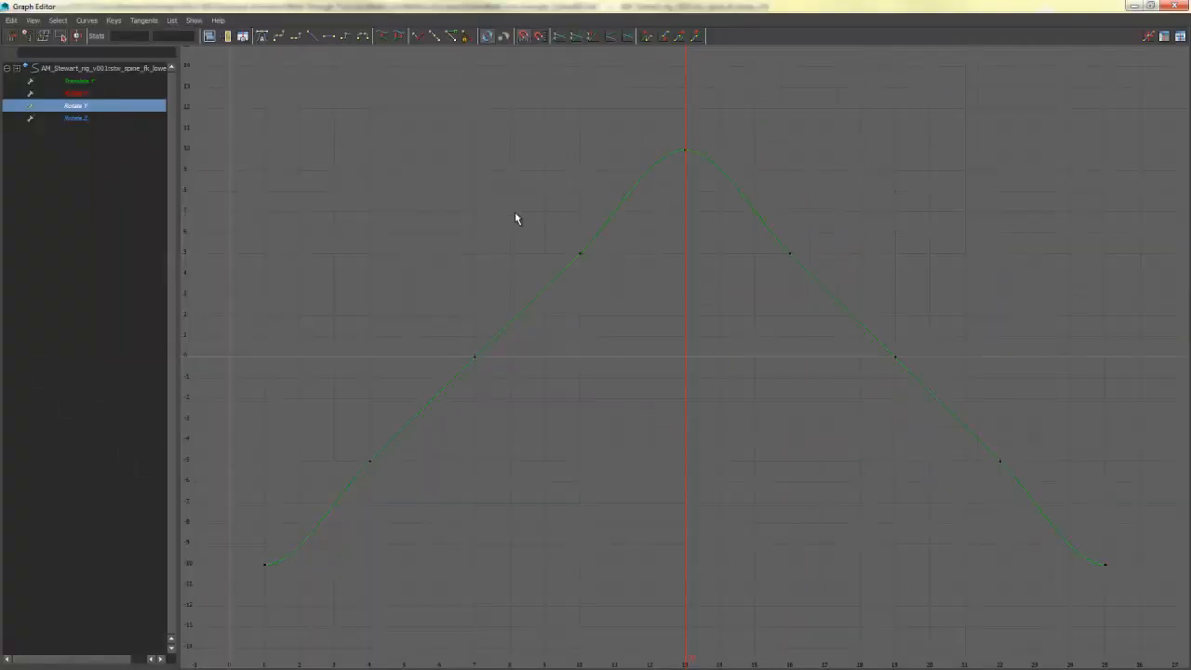
{"action": "left_click_drag", "start_coordinate": [959, 211], "coordinate": [526, 350]}
{"action": "left_click", "coordinate": [621, 379]}
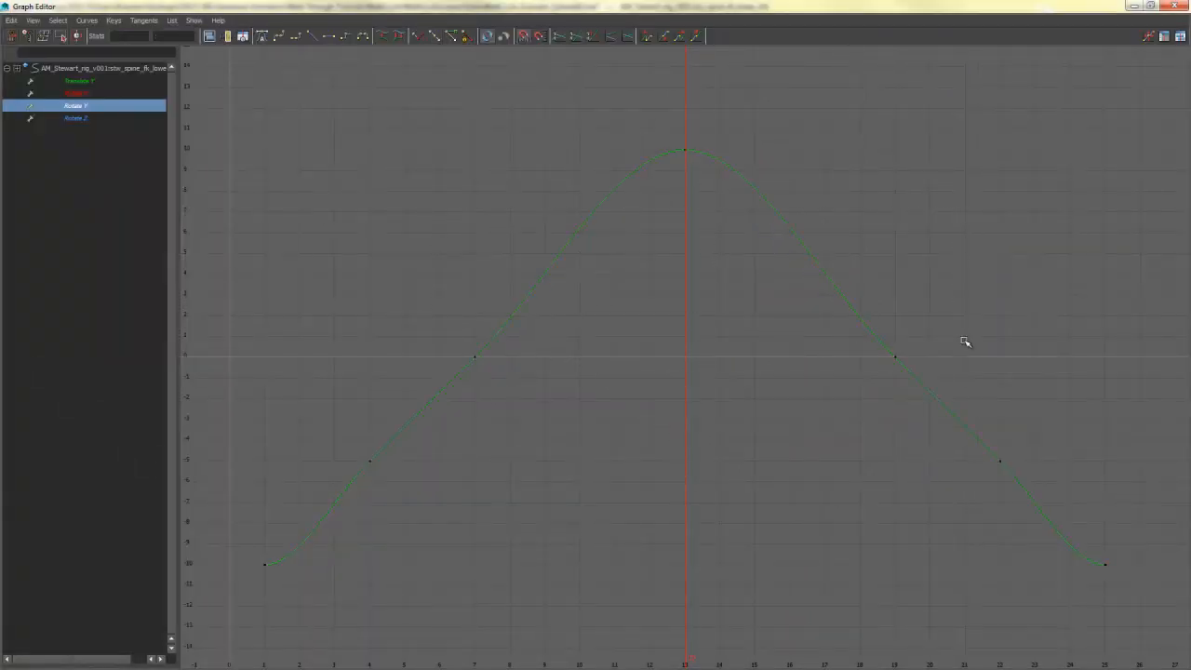
{"action": "left_click_drag", "start_coordinate": [965, 343], "coordinate": [444, 369]}
{"action": "left_click", "coordinate": [1057, 434]}
{"action": "left_click_drag", "start_coordinate": [1065, 431], "coordinate": [327, 470]}
{"action": "key", "text": "Delete"}
Step: Select the upper spine FK control and isolate its Rotate Y curve
{"action": "double_click", "coordinate": [519, 6]}
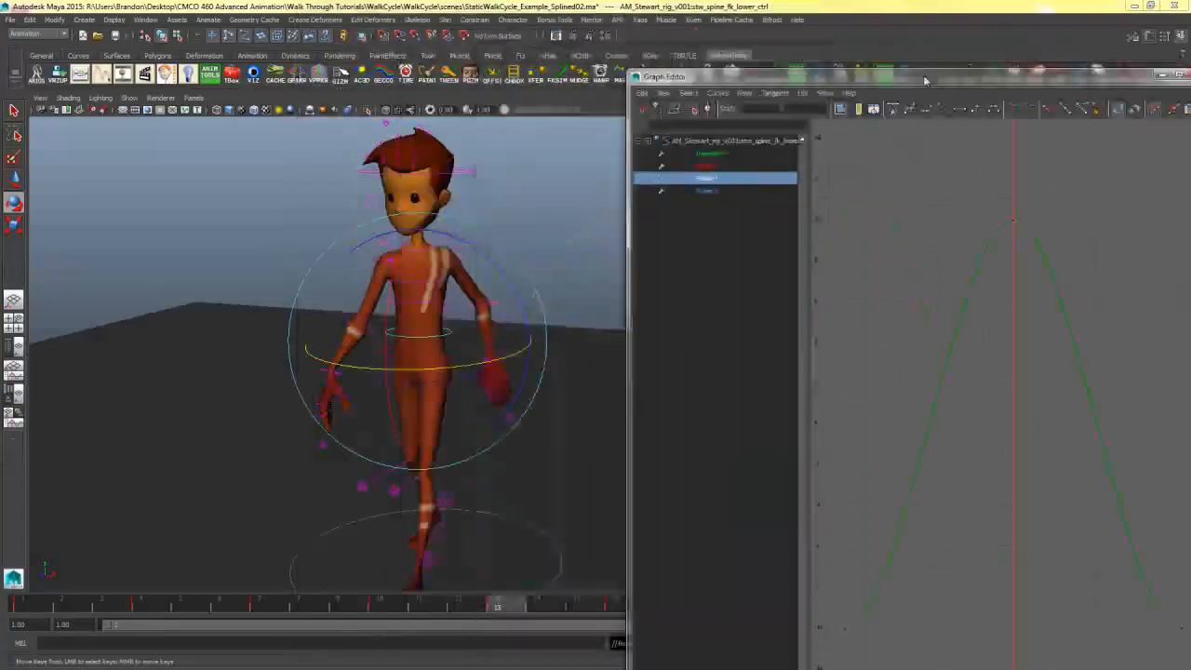
{"action": "left_click", "coordinate": [442, 314]}
{"action": "left_click", "coordinate": [438, 307]}
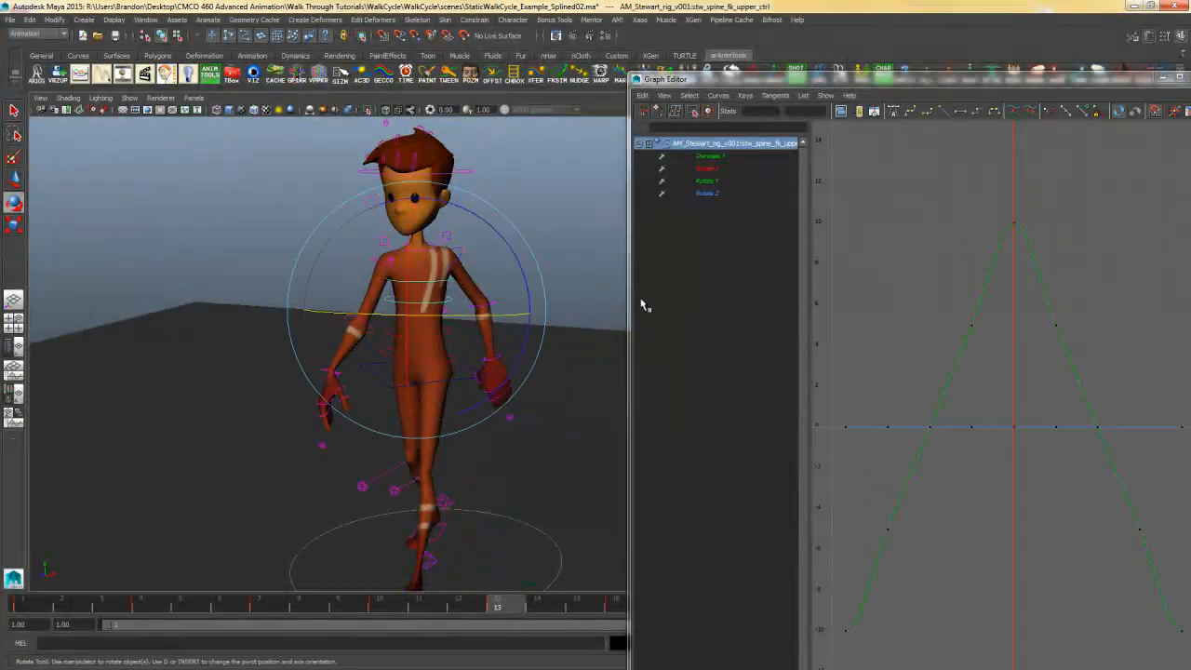
{"action": "left_click", "coordinate": [708, 182]}
Step: Delete the upper spine control's Rotate Y in-between keys, keeping only those at frames 1, 13 and 25
{"action": "left_click_drag", "start_coordinate": [1082, 302], "coordinate": [865, 378]}
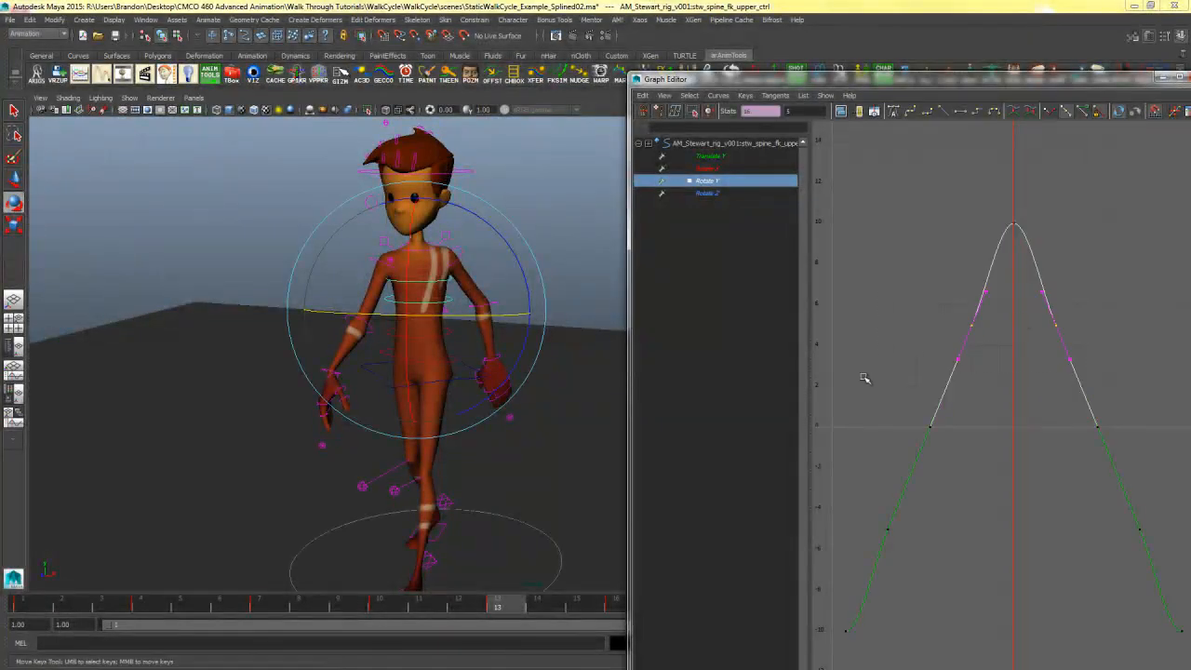
{"action": "left_click", "coordinate": [936, 192]}
{"action": "left_click_drag", "start_coordinate": [930, 79], "coordinate": [710, 46]}
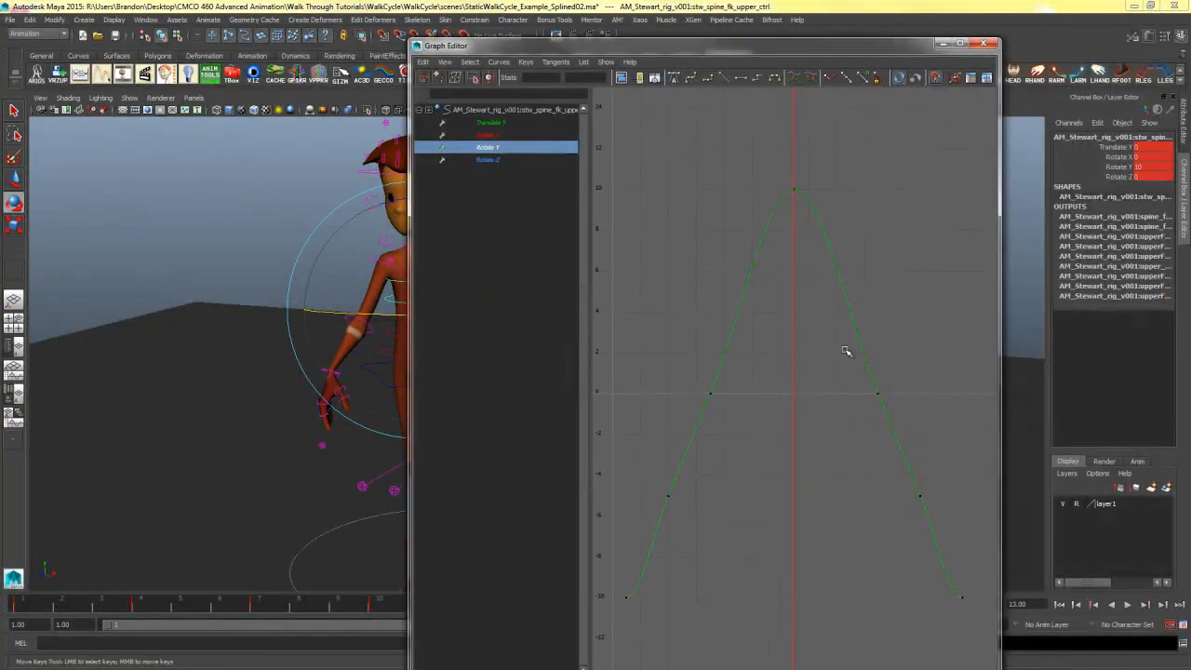
{"action": "left_click_drag", "start_coordinate": [633, 413], "coordinate": [632, 415]}
{"action": "key", "text": "Delete"}
{"action": "left_click_drag", "start_coordinate": [969, 467], "coordinate": [607, 512]}
{"action": "key", "text": "Delete"}
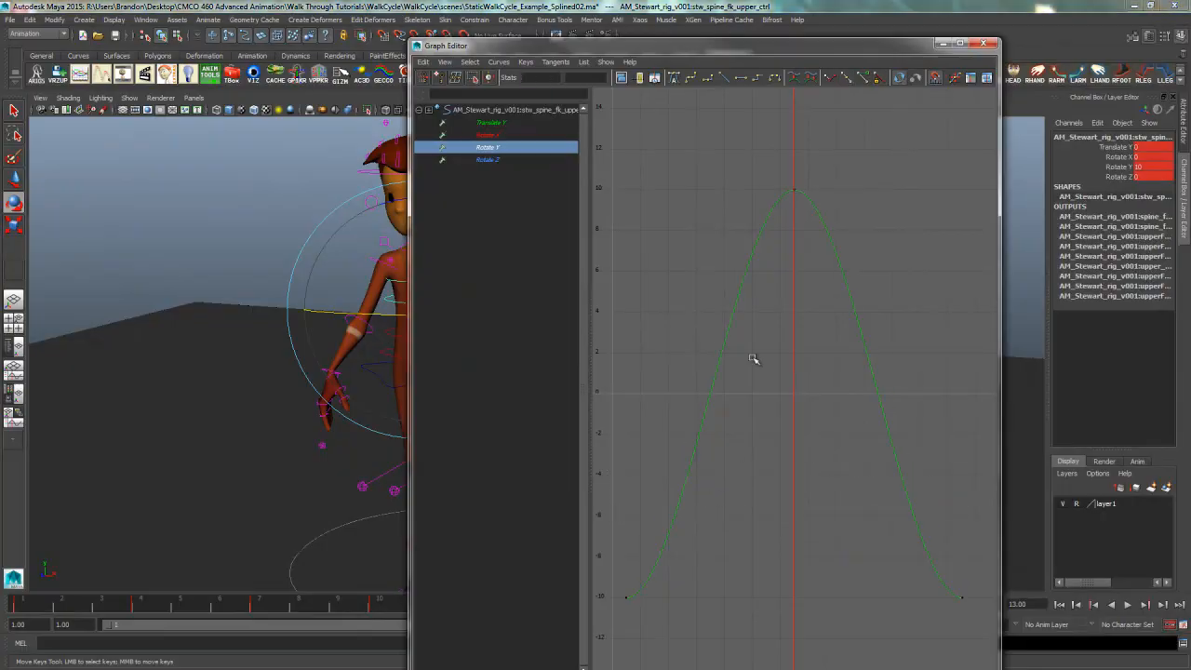
Step: Select the spine FK shoulder control and isolate its Rotate Y curve
{"action": "left_click_drag", "start_coordinate": [760, 53], "coordinate": [530, 2]}
{"action": "left_click", "coordinate": [571, 194]}
{"action": "left_click", "coordinate": [418, 288]}
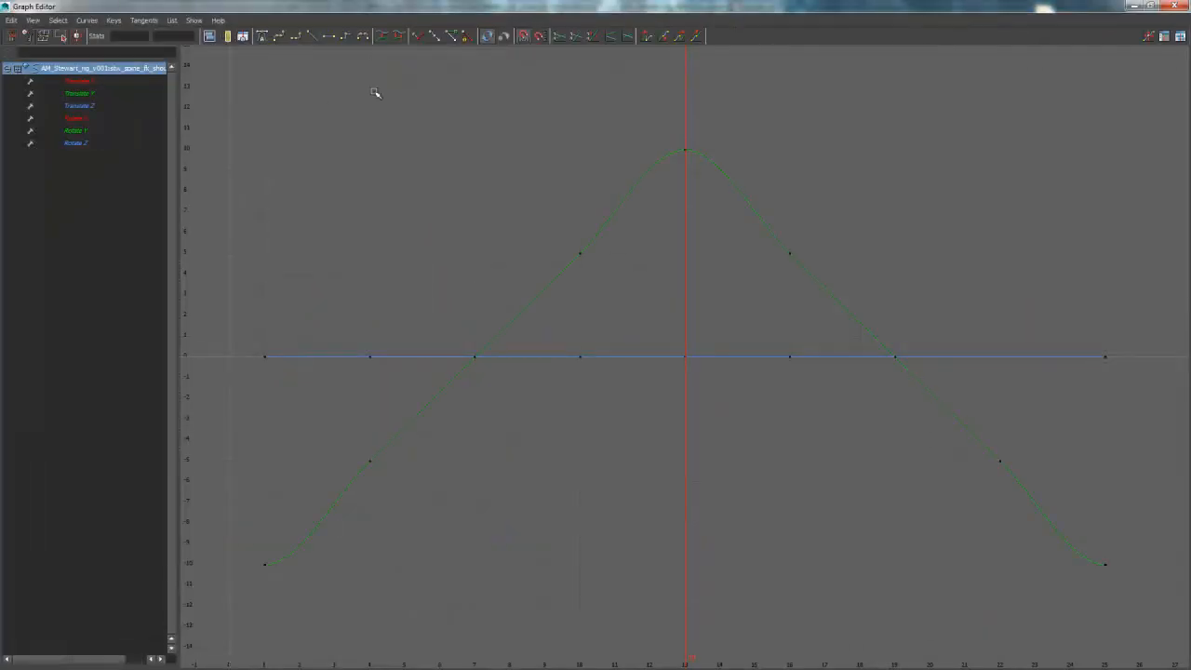
{"action": "left_click", "coordinate": [102, 94]}
{"action": "left_click", "coordinate": [104, 132]}
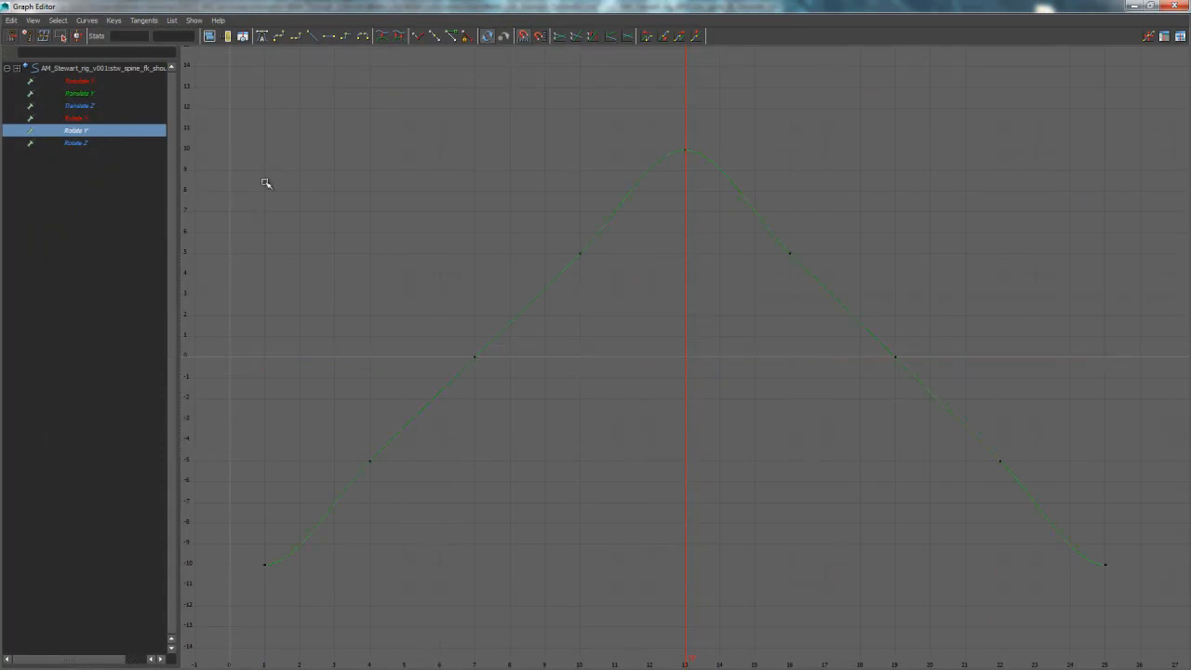
Step: Delete the shoulder control's Rotate Y in-between keys at frames 4, 7, 10, 16, 19 and 22
{"action": "left_click_drag", "start_coordinate": [610, 270], "coordinate": [539, 298]}
{"action": "key", "text": "Delete"}
{"action": "left_click_drag", "start_coordinate": [905, 327], "coordinate": [409, 367]}
{"action": "key", "text": "Delete"}
{"action": "left_click_drag", "start_coordinate": [1115, 395], "coordinate": [263, 497]}
{"action": "key", "text": "Delete"}
Step: Try deleting all remaining keys of the shoulder control's Rotate Y curve and undo the deletion
{"action": "left_click_drag", "start_coordinate": [976, 253], "coordinate": [702, 347]}
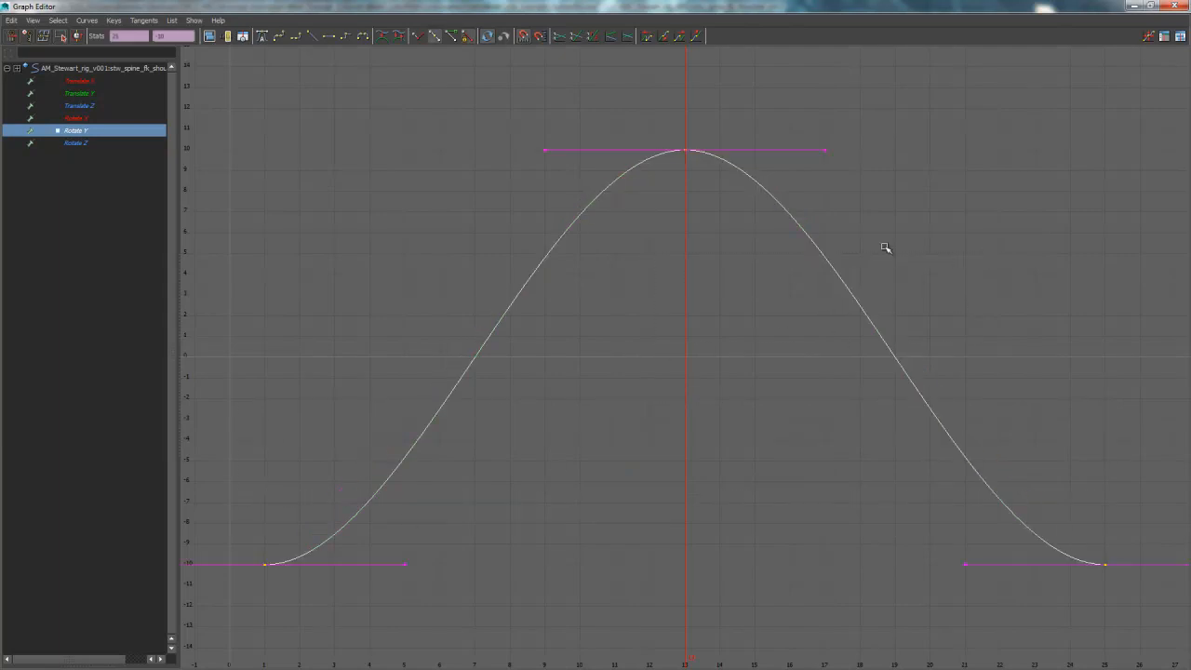
{"action": "key", "text": "Delete"}
{"action": "key", "text": "ctrl+z"}
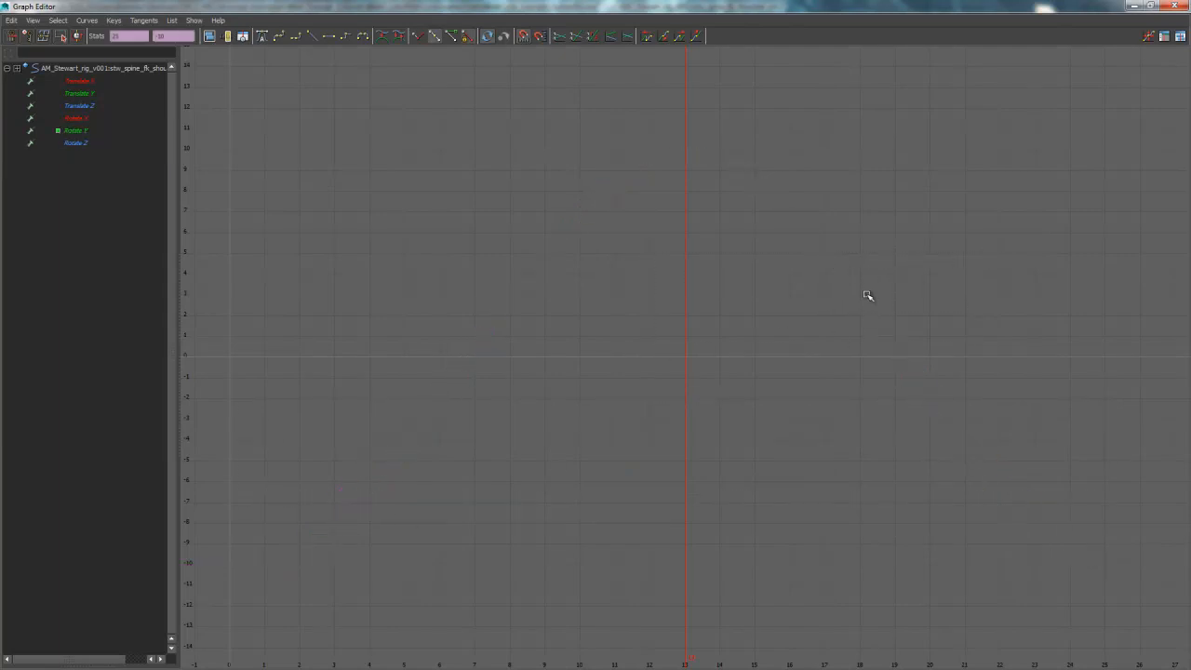
Step: Select the neck control and isolate its Rotate X curve, framed in the Graph Editor
{"action": "left_click", "coordinate": [88, 133]}
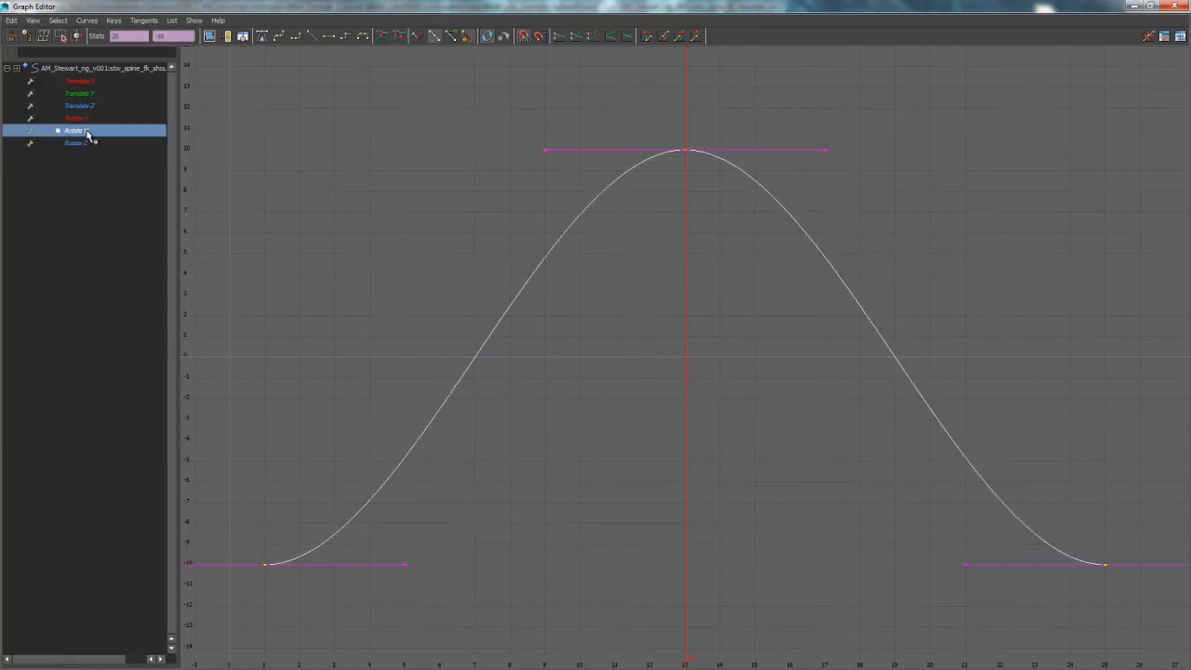
{"action": "double_click", "coordinate": [924, 16]}
{"action": "left_click", "coordinate": [601, 224]}
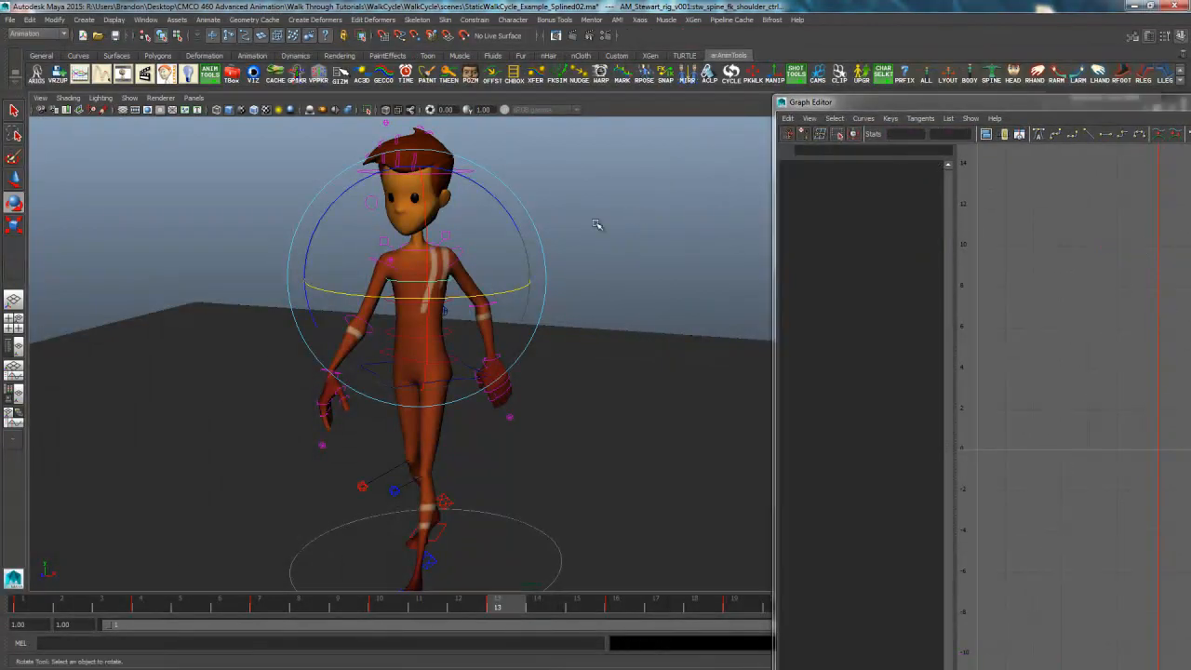
{"action": "left_click", "coordinate": [416, 252]}
{"action": "left_click_drag", "start_coordinate": [985, 106], "coordinate": [597, 0]}
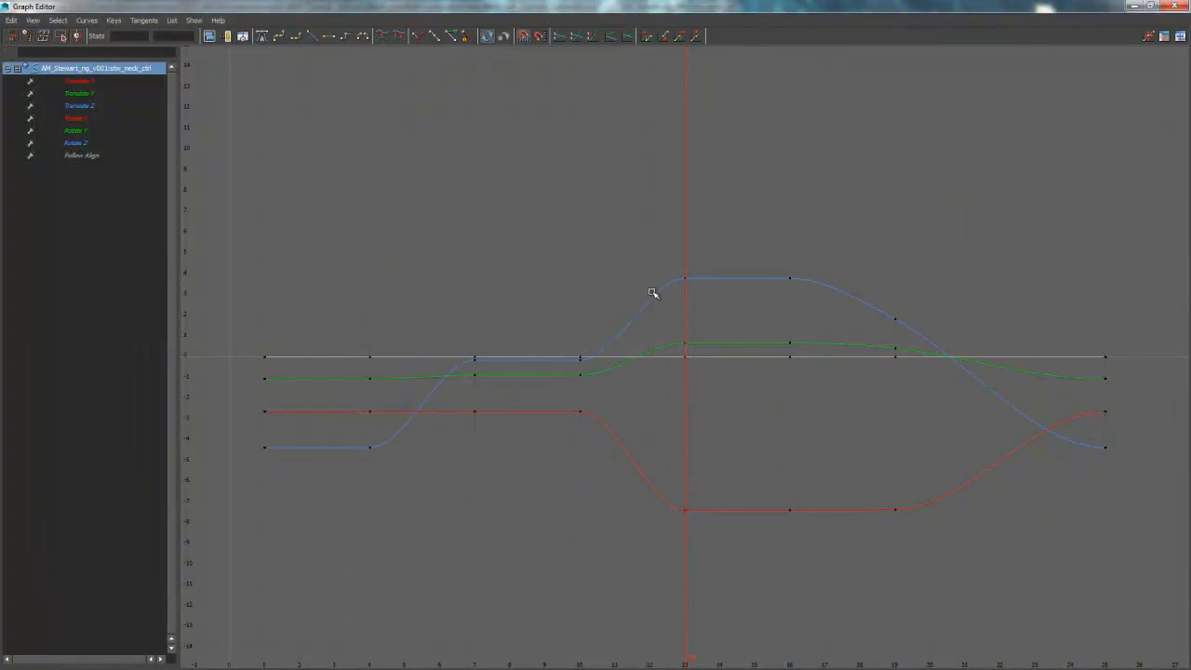
{"action": "left_click", "coordinate": [79, 81]}
{"action": "left_click", "coordinate": [81, 105], "text": "shift"}
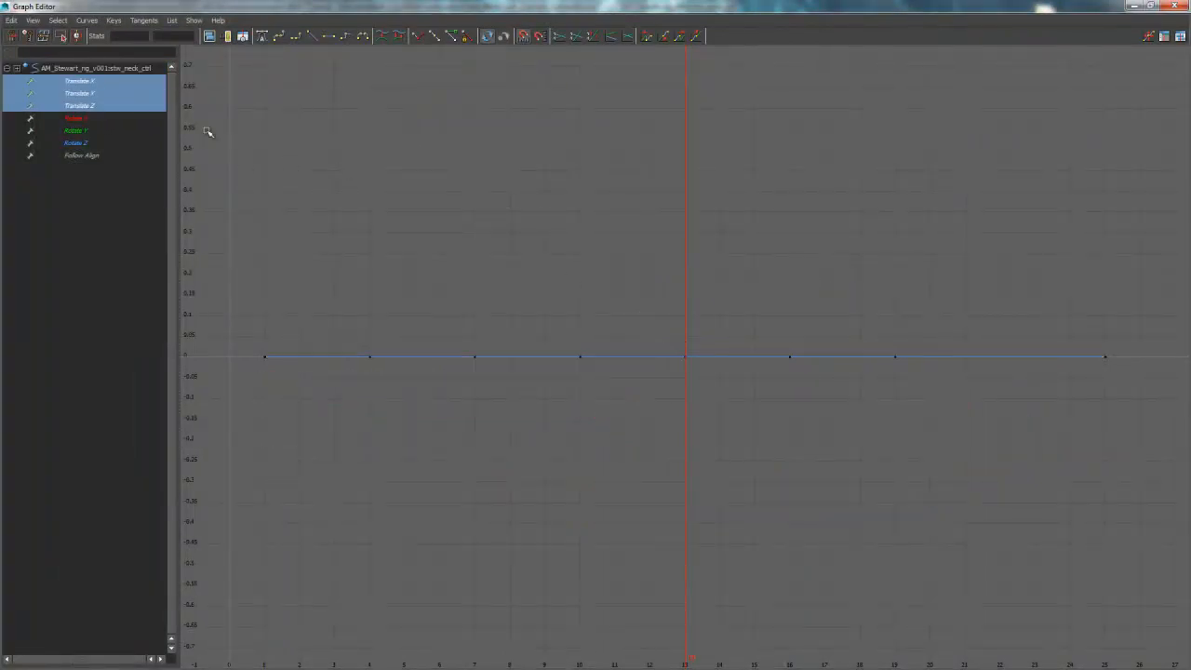
{"action": "left_click", "coordinate": [102, 122]}
{"action": "key", "text": "f"}
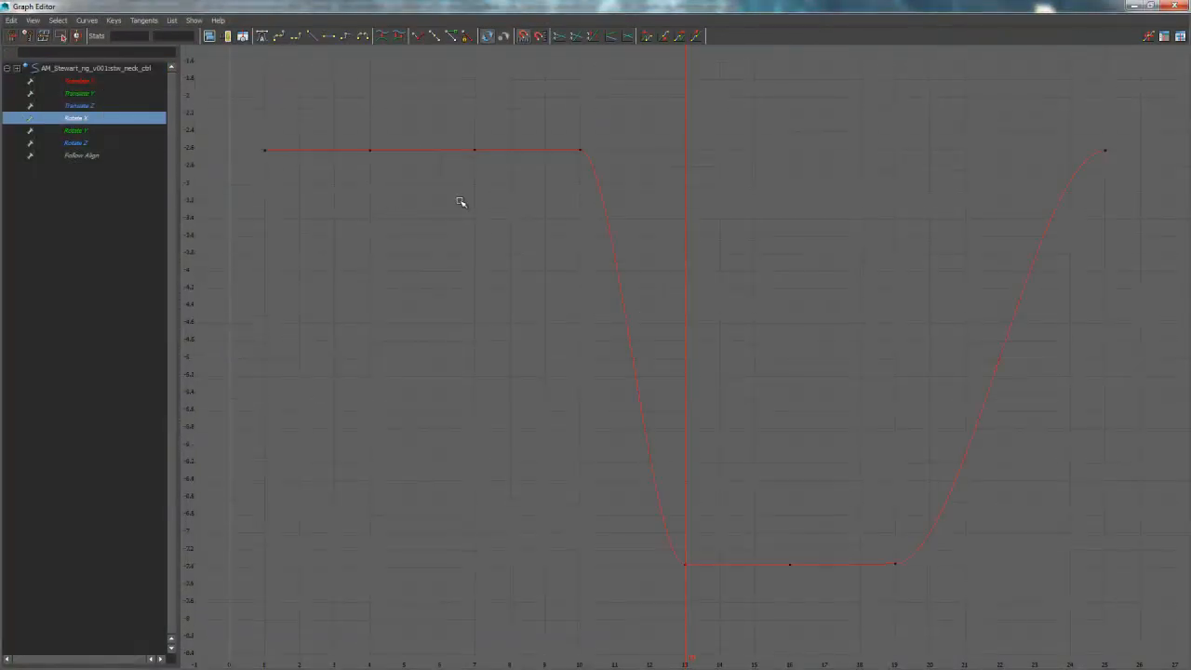
Step: Try rotating the neck control in the viewport and undo the rotation
{"action": "double_click", "coordinate": [600, 15]}
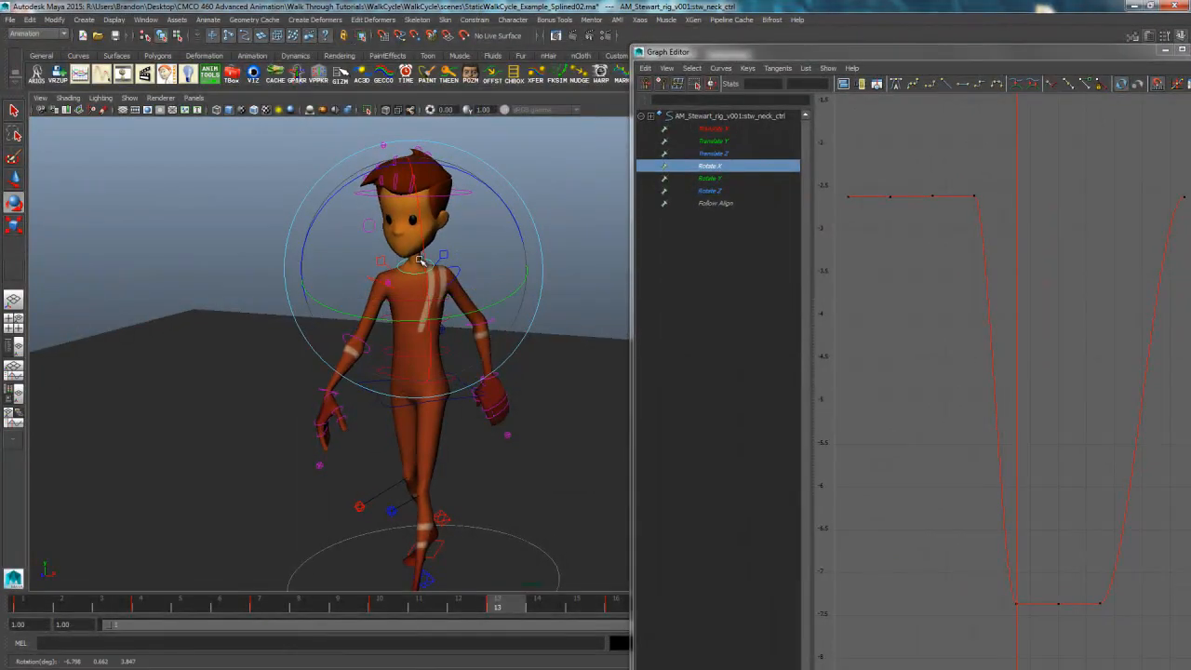
{"action": "mouse_move", "coordinate": [420, 260]}
{"action": "left_mouse_down"}
{"action": "mouse_move", "coordinate": [418, 276]}
{"action": "mouse_move", "coordinate": [420, 261]}
{"action": "left_mouse_up"}
{"action": "key", "text": "ctrl+z"}
Step: Show the full character in the orthographic side view and enlarge the Graph Editor beside it
{"action": "right_click_drag", "start_coordinate": [988, 250], "coordinate": [931, 286], "text": "alt"}
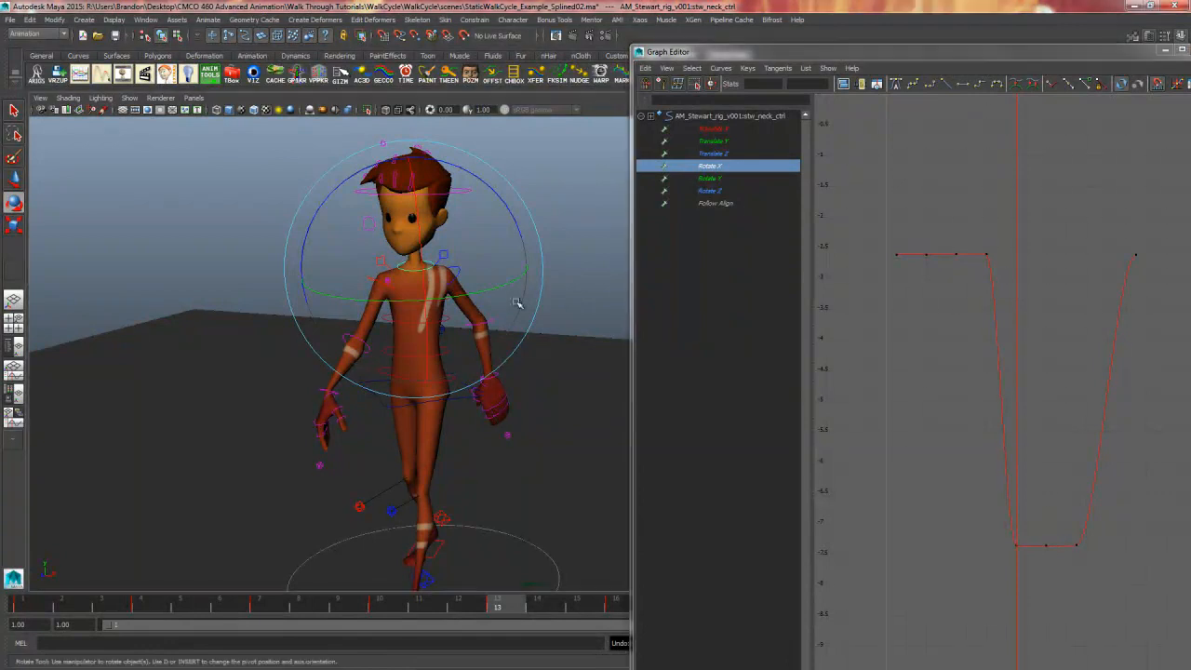
{"action": "left_click_drag", "start_coordinate": [519, 306], "coordinate": [446, 312], "text": "alt"}
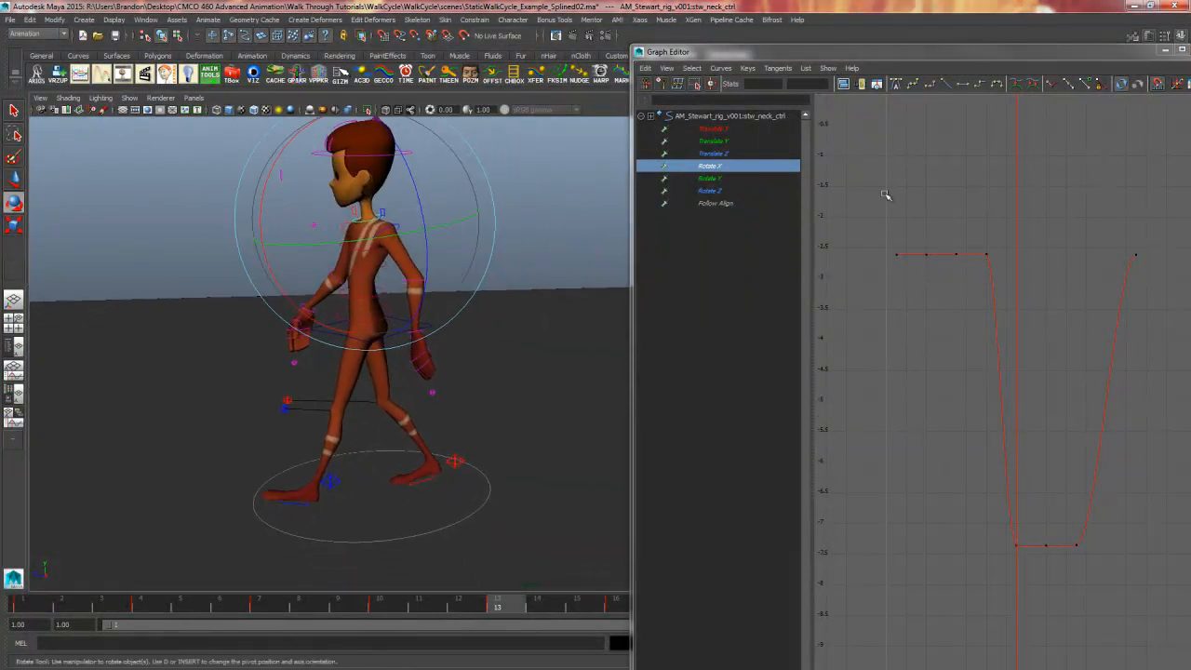
{"action": "key", "text": "space"}
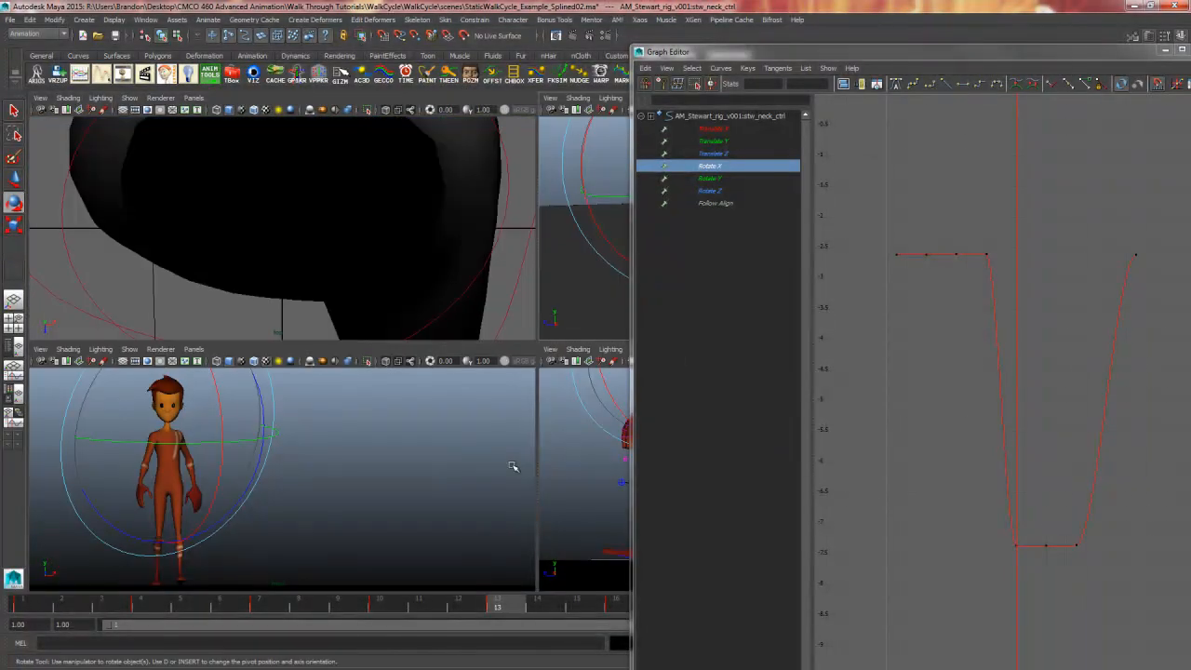
{"action": "key", "text": "space"}
{"action": "middle_click_drag", "start_coordinate": [450, 390], "coordinate": [523, 524], "text": "alt"}
{"action": "right_click_drag", "start_coordinate": [523, 523], "coordinate": [322, 404], "text": "alt"}
{"action": "left_click", "coordinate": [322, 404], "text": "alt"}
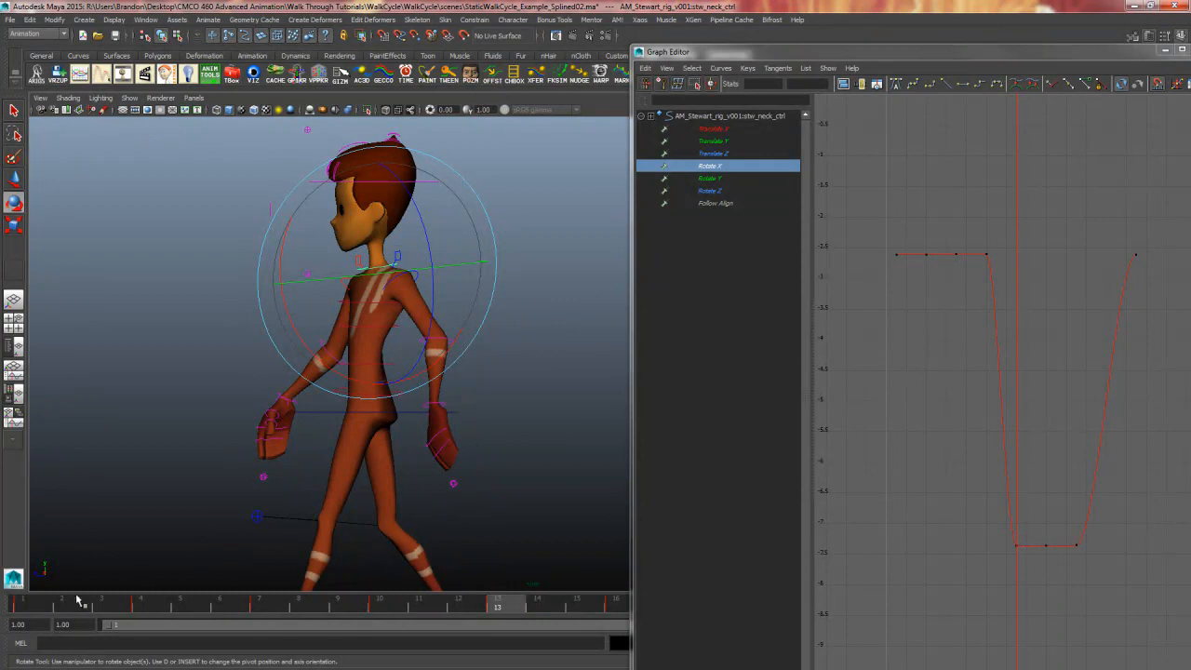
{"action": "middle_click_drag", "start_coordinate": [504, 430], "coordinate": [449, 407], "text": "alt"}
{"action": "right_click_drag", "start_coordinate": [447, 409], "coordinate": [58, 491], "text": "alt"}
{"action": "left_click", "coordinate": [65, 489], "text": "alt"}
{"action": "middle_click_drag", "start_coordinate": [494, 413], "coordinate": [420, 400], "text": "alt"}
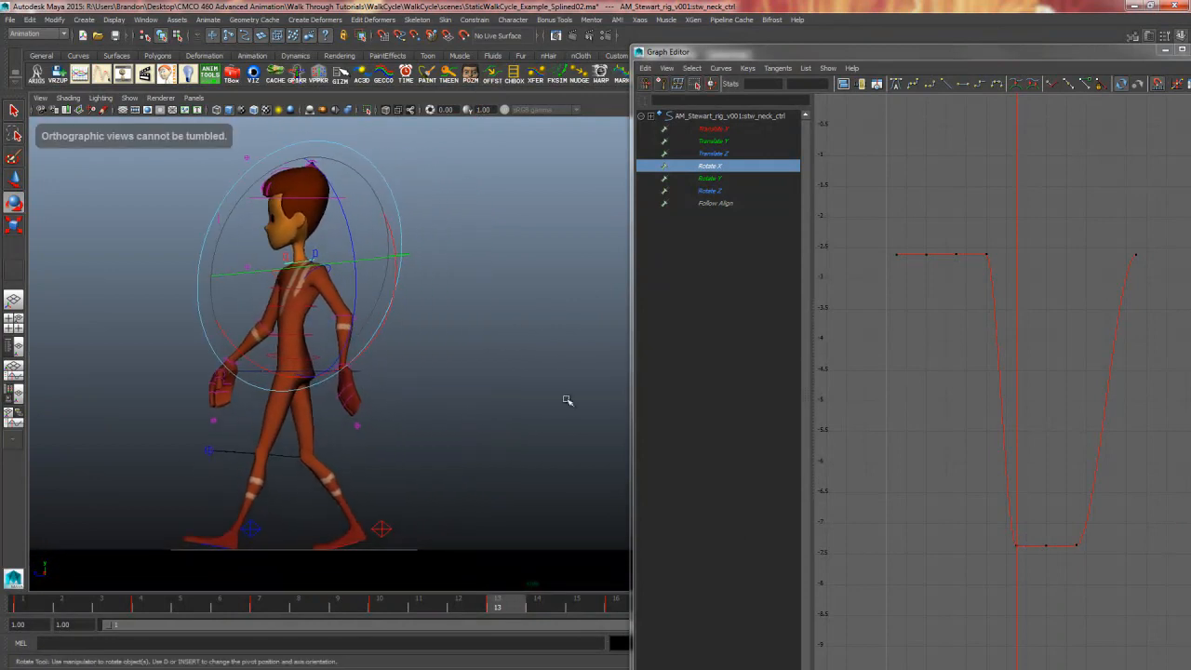
{"action": "left_click_drag", "start_coordinate": [639, 377], "coordinate": [471, 372]}
{"action": "left_click_drag", "start_coordinate": [688, 45], "coordinate": [689, 2]}
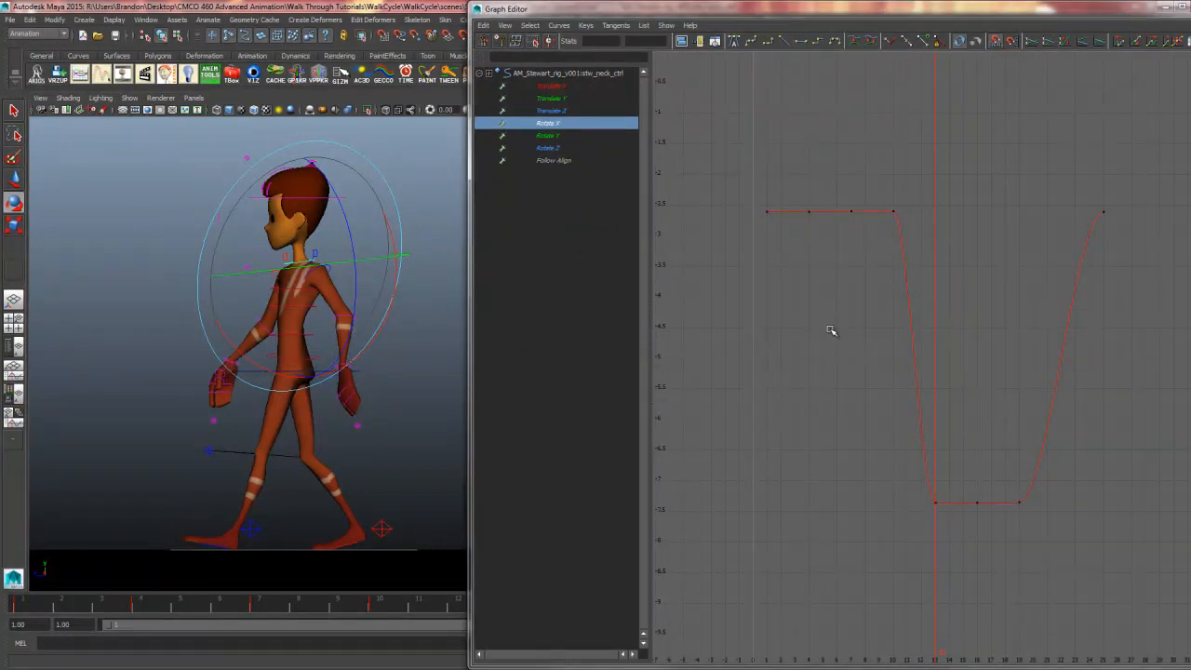
Step: Scrub to frame 16, try rotating the neck control there, and undo the rotation
{"action": "key", "text": "k"}
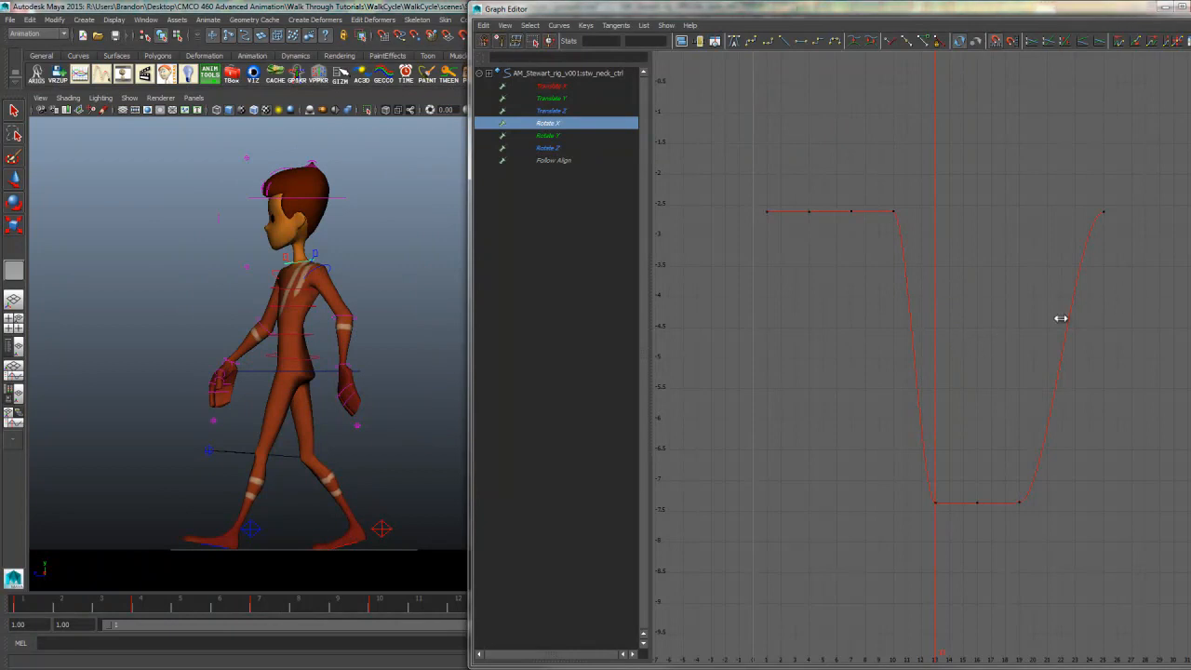
{"action": "left_click_drag", "start_coordinate": [858, 325], "coordinate": [977, 354]}
{"action": "key", "text": "e"}
{"action": "left_click_drag", "start_coordinate": [410, 248], "coordinate": [321, 238]}
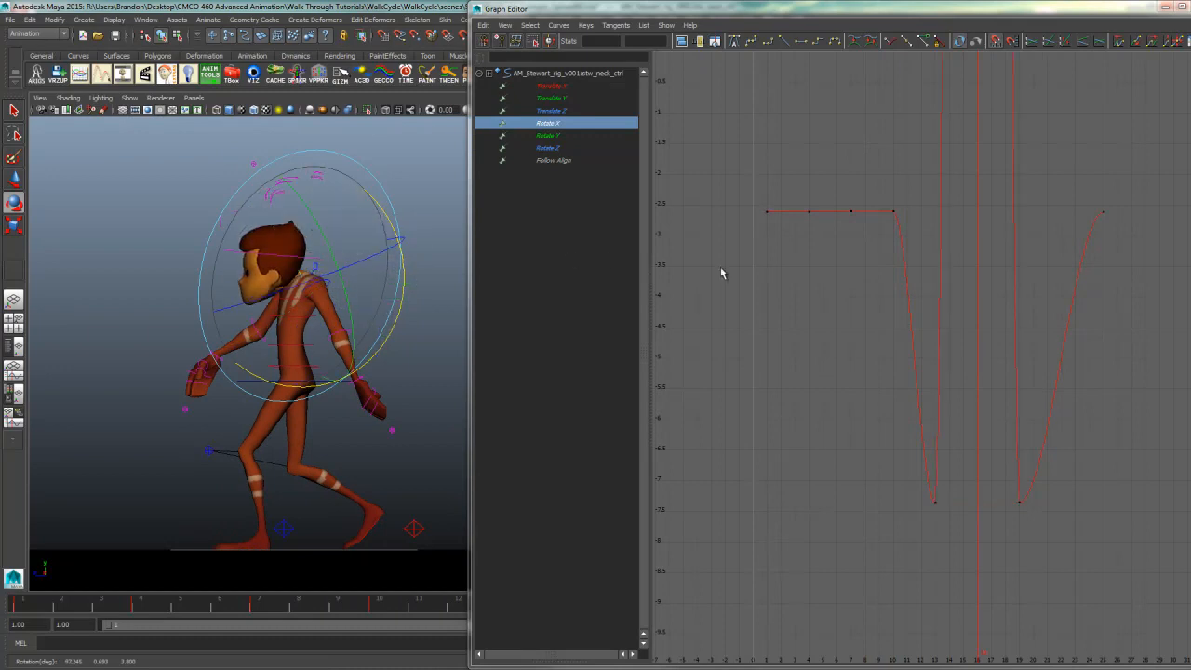
{"action": "key", "text": "ctrl+z"}
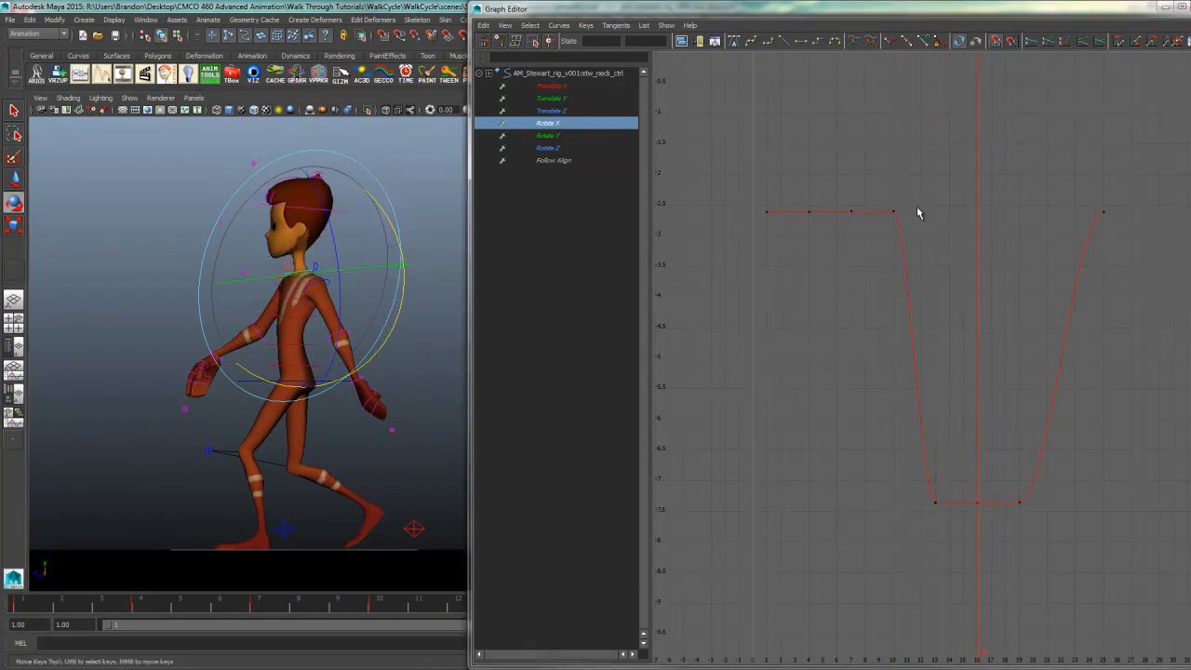
Step: Delete the neck control's Rotate X in-between keys at frames 4, 7, 10, 16 and 19
{"action": "left_click_drag", "start_coordinate": [872, 244], "coordinate": [795, 258]}
{"action": "key", "text": "Delete"}
{"action": "left_click_drag", "start_coordinate": [1087, 478], "coordinate": [1013, 534]}
{"action": "key", "text": "Delete"}
{"action": "left_click_drag", "start_coordinate": [1050, 492], "coordinate": [984, 561]}
{"action": "key", "text": "Delete"}
Step: Step through the keyframes, scrub and play back the walk to check the neck's motion in side view
{"action": "key", "text": "comma"}
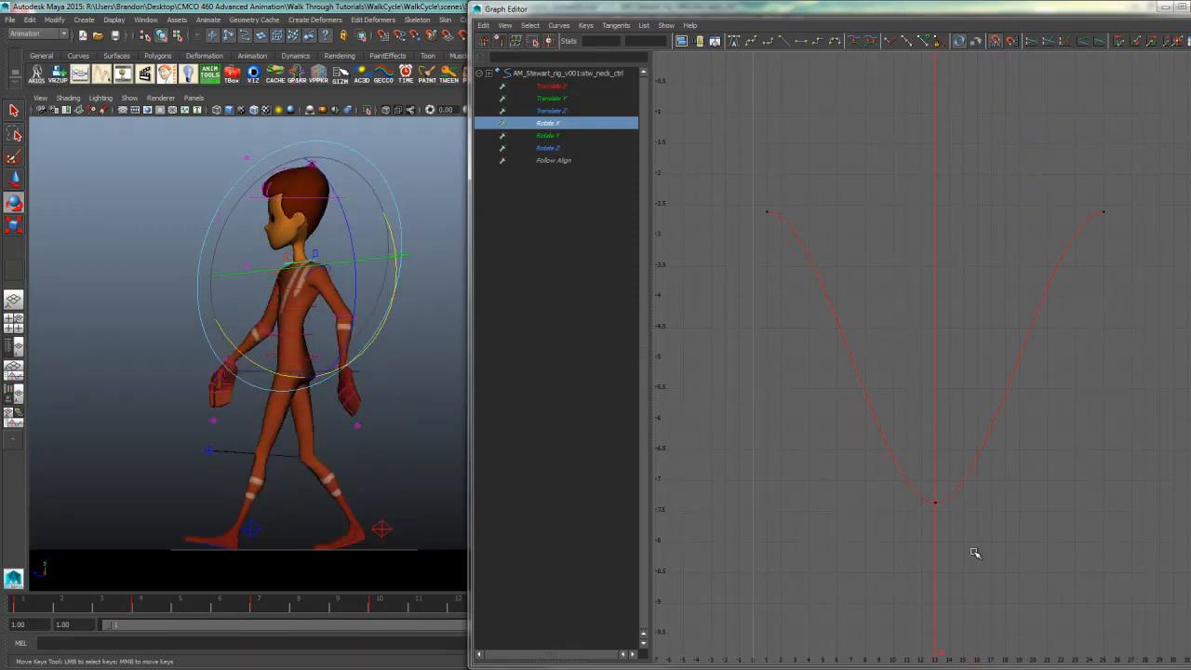
{"action": "key", "text": "comma"}
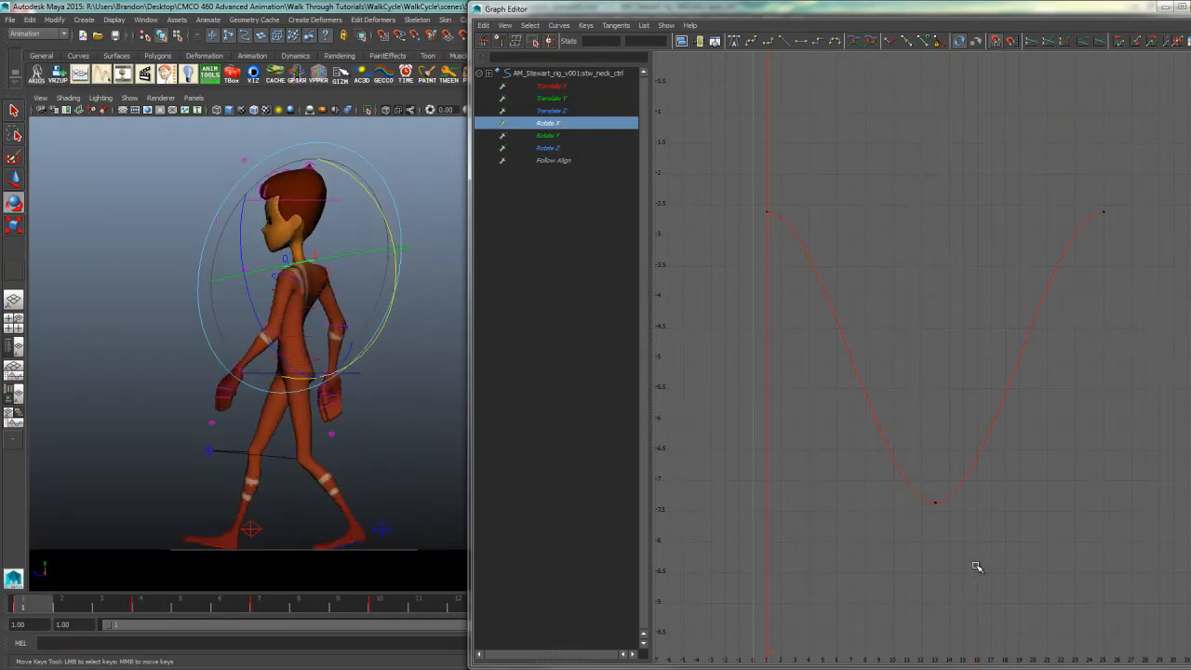
{"action": "key", "text": "period"}
{"action": "key", "text": "period"}
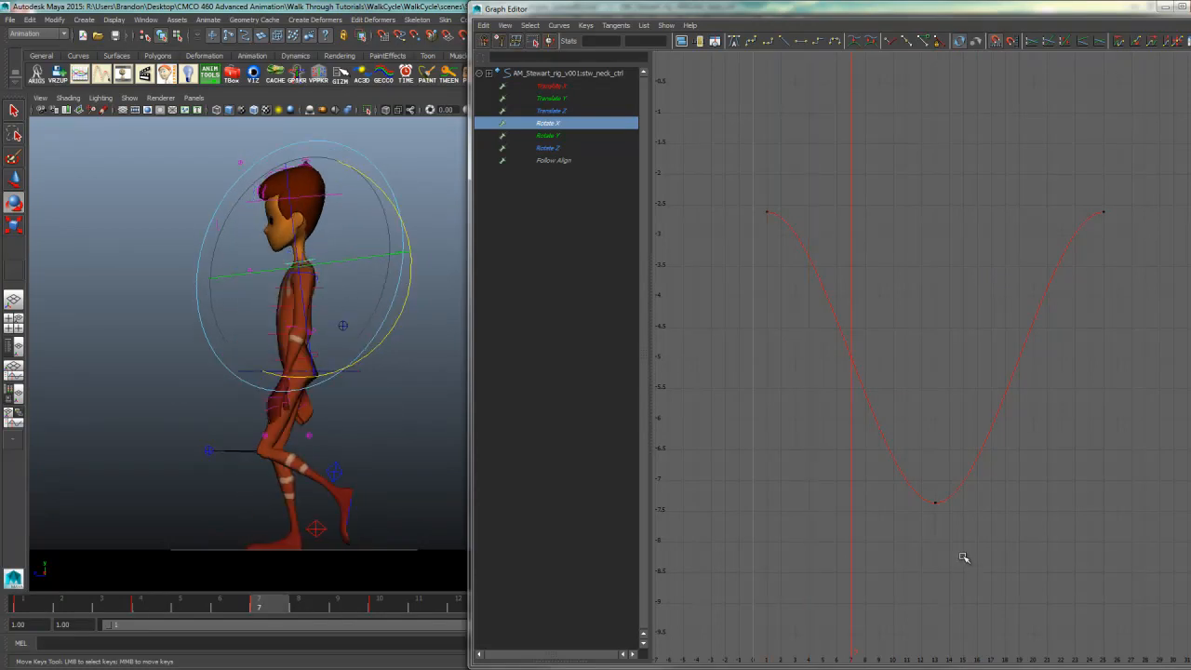
{"action": "key", "text": "period"}
{"action": "key", "text": "period"}
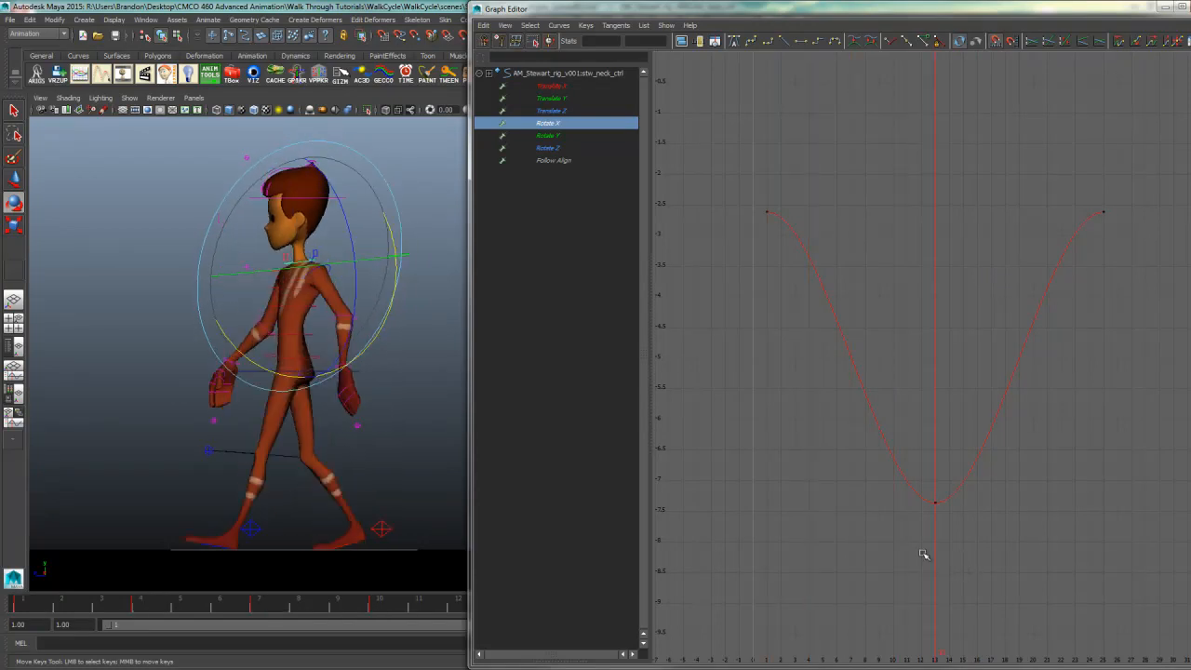
{"action": "left_click_drag", "start_coordinate": [780, 464], "coordinate": [949, 436]}
{"action": "key", "text": "e"}
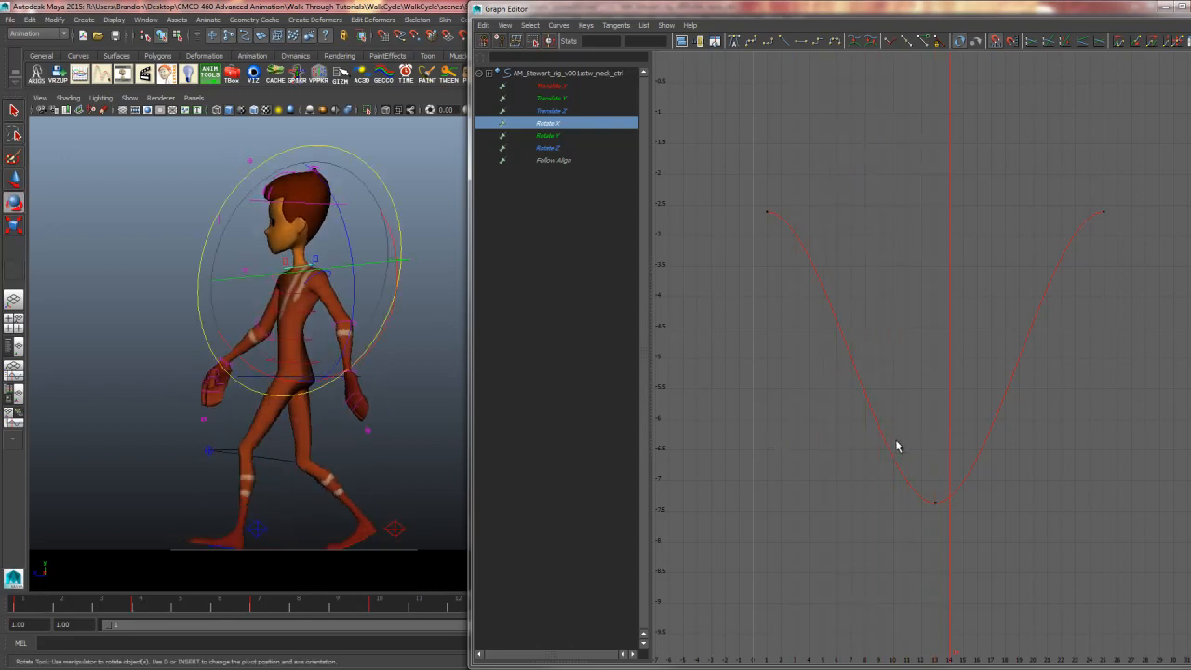
{"action": "key", "text": "alt+v"}
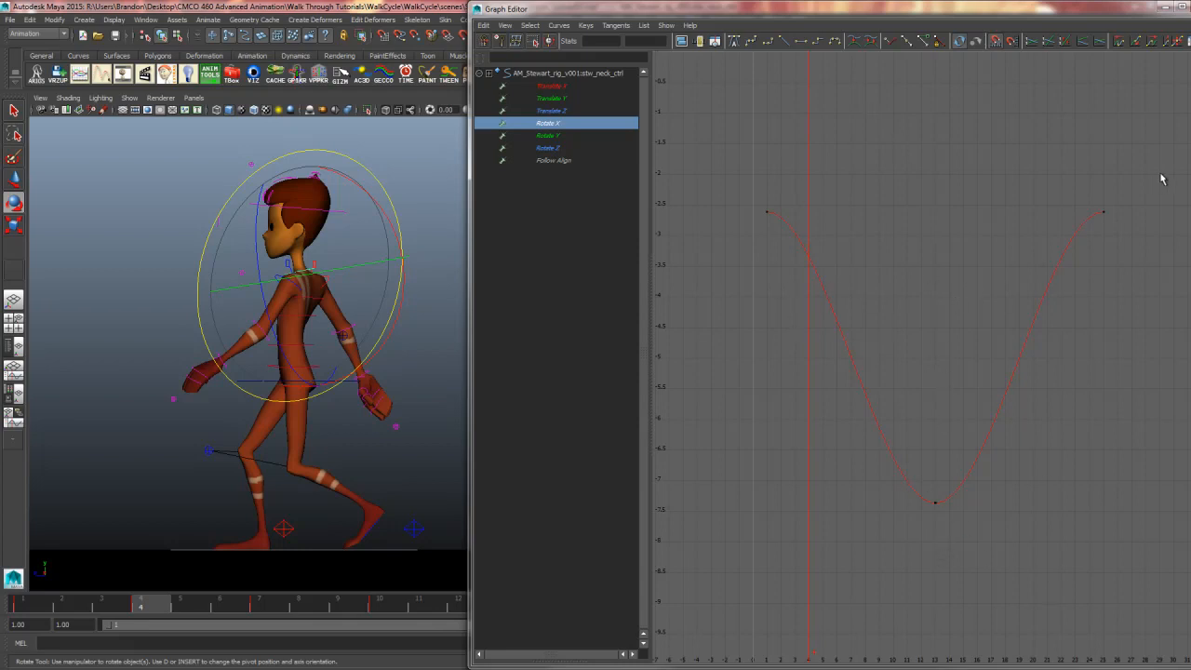
Step: Set all of the neck control's Rotate X keys to -5 and scrub the timeline to check the pose
{"action": "left_click_drag", "start_coordinate": [1161, 178], "coordinate": [750, 521]}
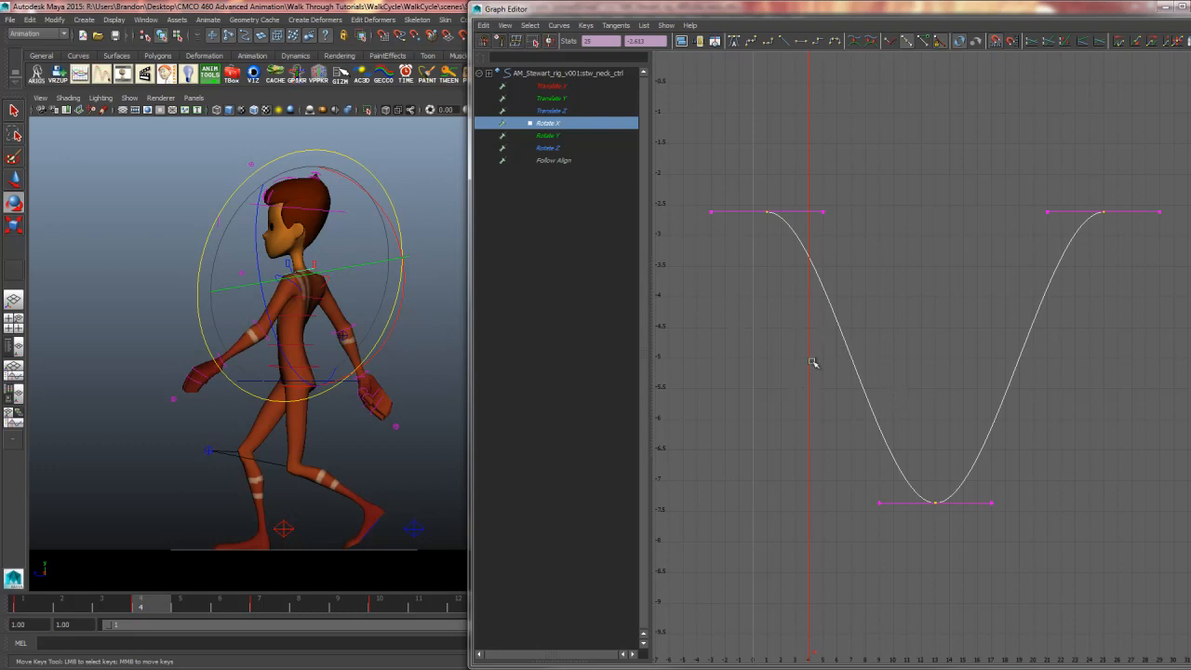
{"action": "left_click", "coordinate": [647, 41]}
{"action": "type", "text": "-5"}
{"action": "key", "text": "Return"}
{"action": "left_click", "coordinate": [862, 430]}
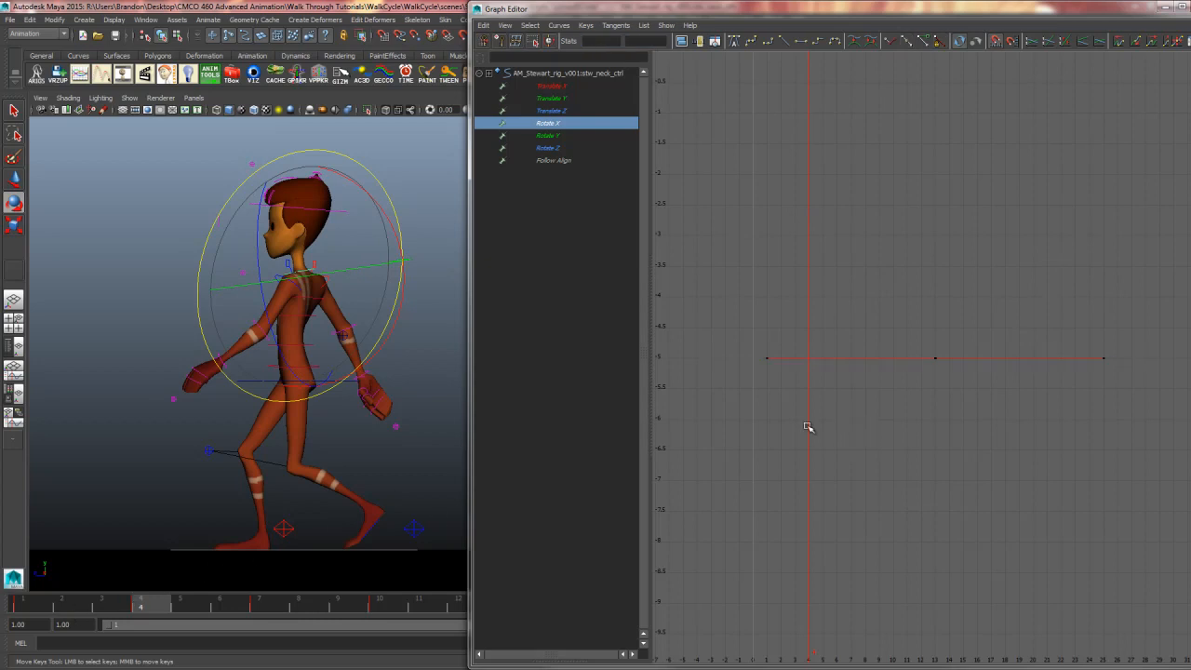
{"action": "left_click_drag", "start_coordinate": [755, 415], "coordinate": [990, 407]}
{"action": "key", "text": "e"}
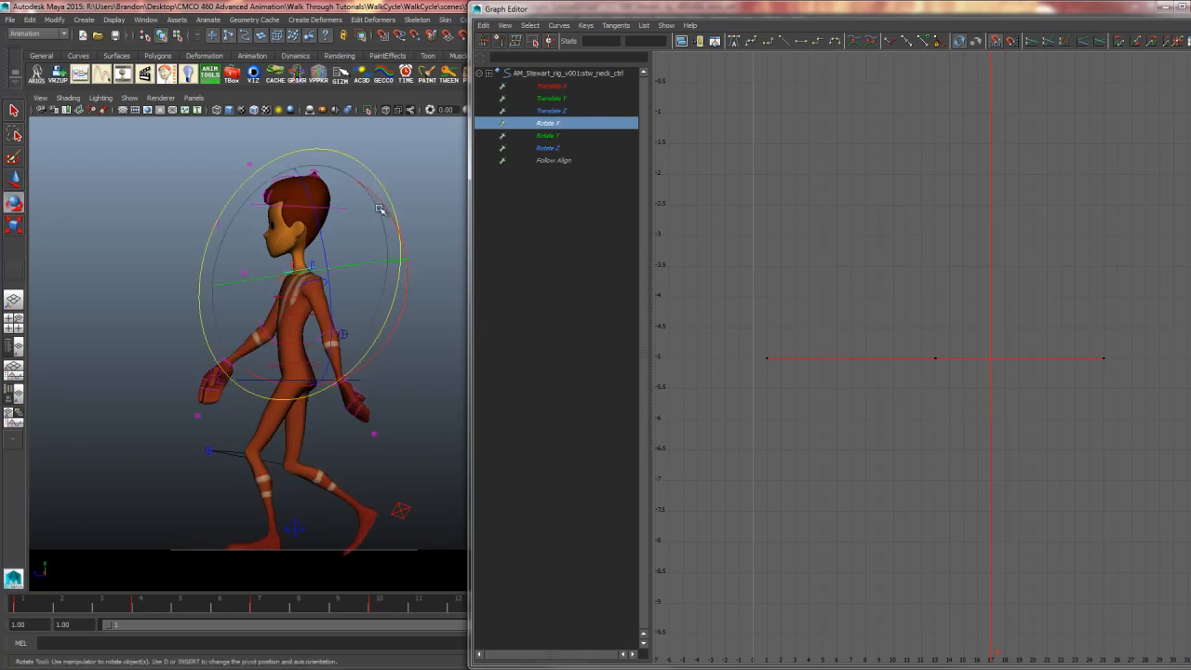
{"action": "key", "text": "q"}
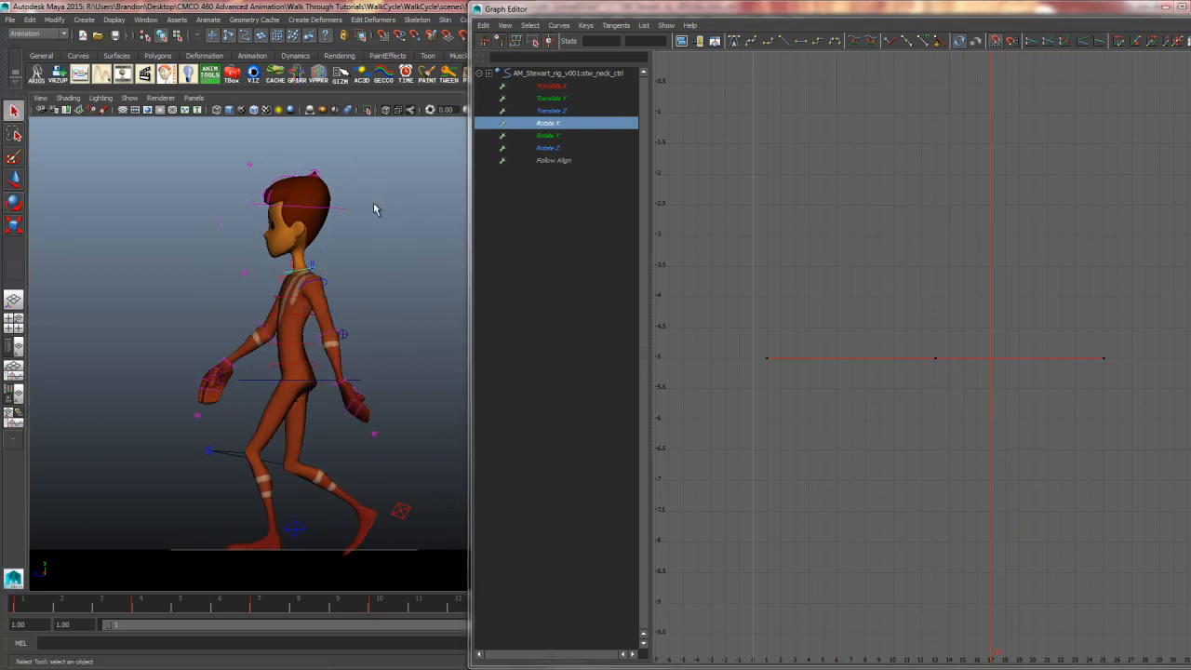
Step: Delete the neck control's Rotate Y in-between keys, keeping only those at frames 1, 13 and 25
{"action": "left_click", "coordinate": [560, 136]}
{"action": "key", "text": "f"}
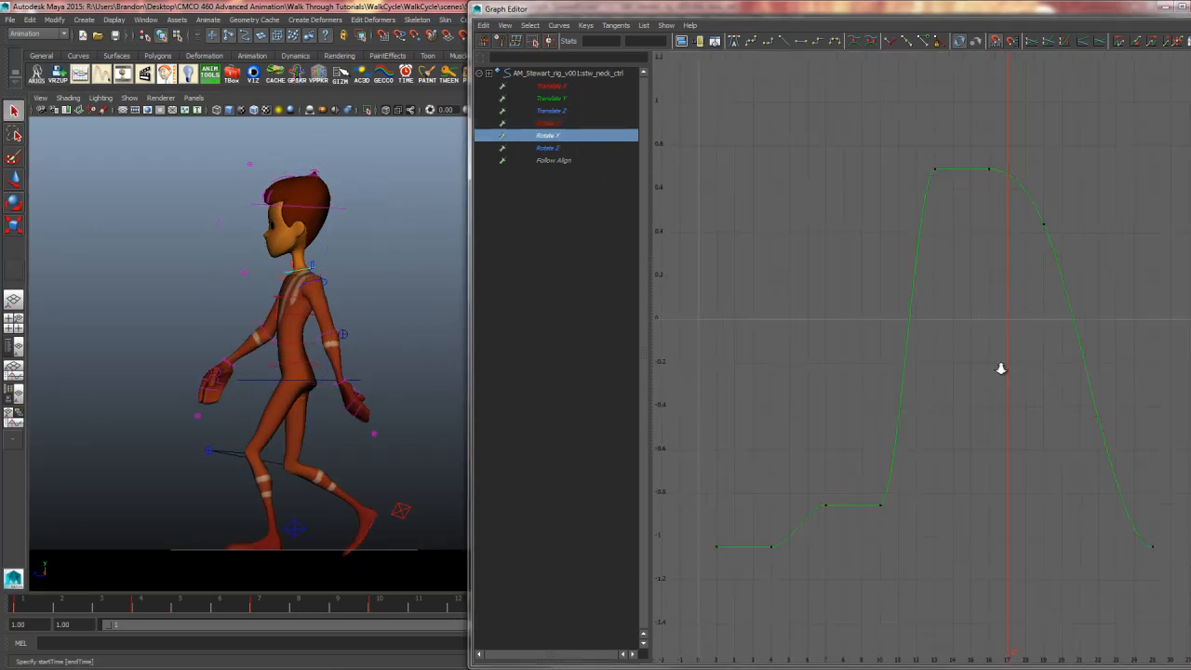
{"action": "right_click_drag", "start_coordinate": [1001, 369], "coordinate": [981, 373], "text": "alt"}
{"action": "middle_click_drag", "start_coordinate": [966, 370], "coordinate": [928, 353], "text": "alt"}
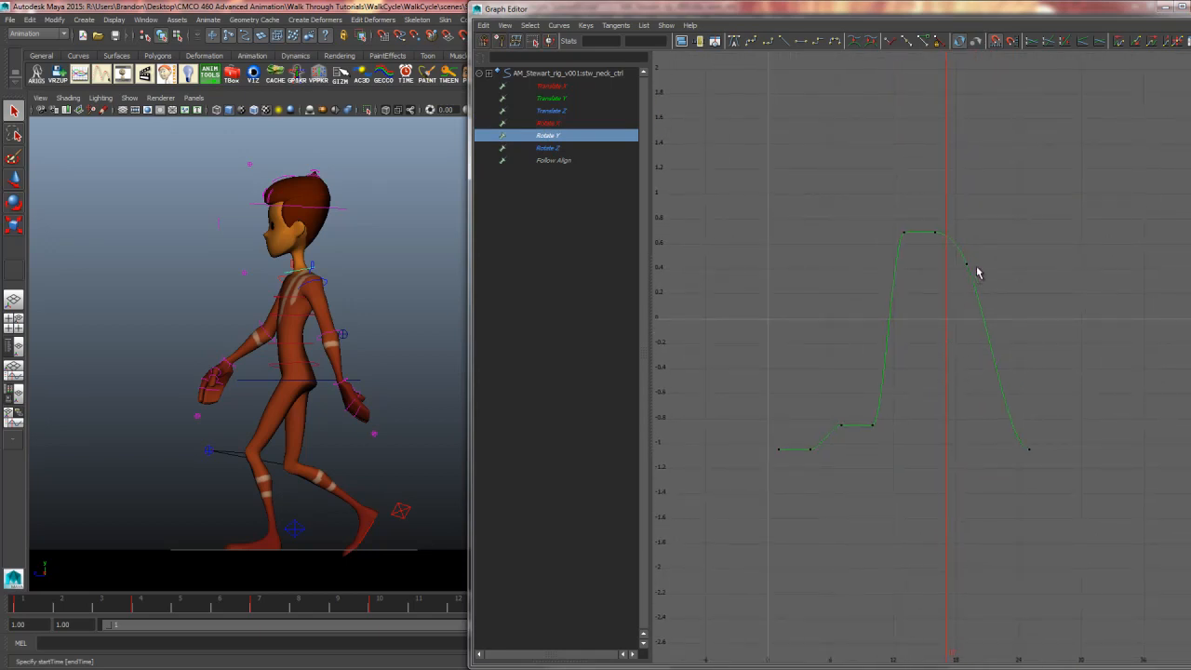
{"action": "left_click_drag", "start_coordinate": [896, 392], "coordinate": [786, 491]}
{"action": "key", "text": "Delete"}
{"action": "left_click_drag", "start_coordinate": [961, 297], "coordinate": [961, 297]}
{"action": "key", "text": "Delete"}
{"action": "left_click", "coordinate": [945, 236]}
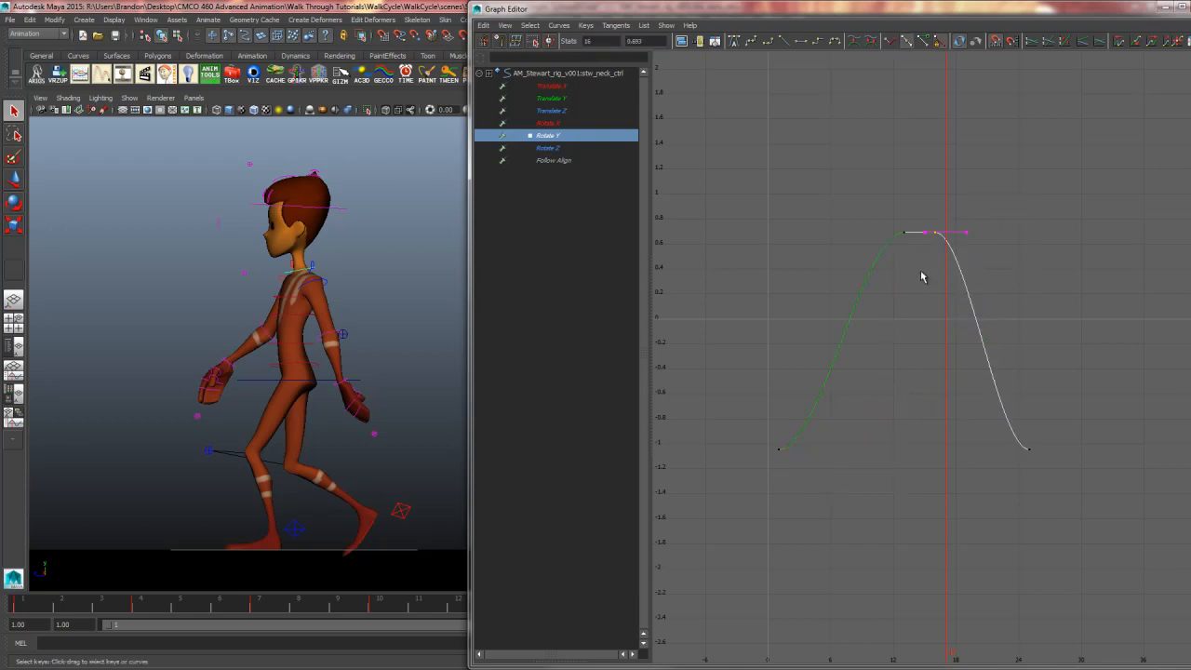
{"action": "key", "text": "Delete"}
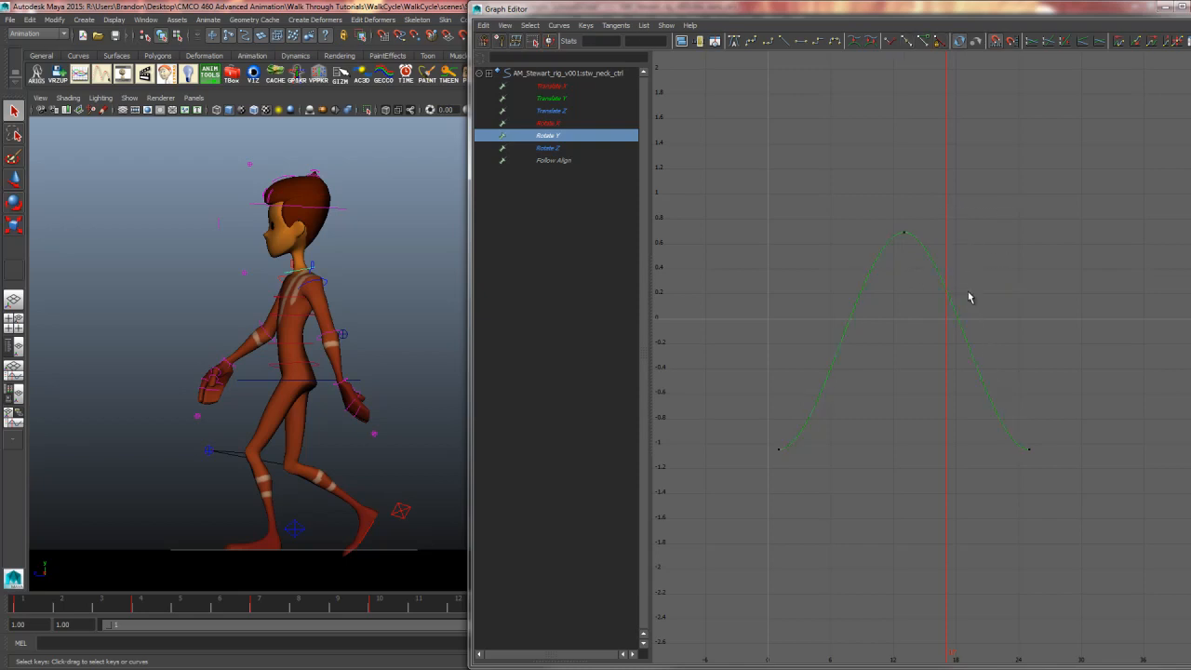
Step: Delete the neck control's Rotate Z in-between keys at frames 4, 7, 10, 16 and 19
{"action": "left_click", "coordinate": [569, 148]}
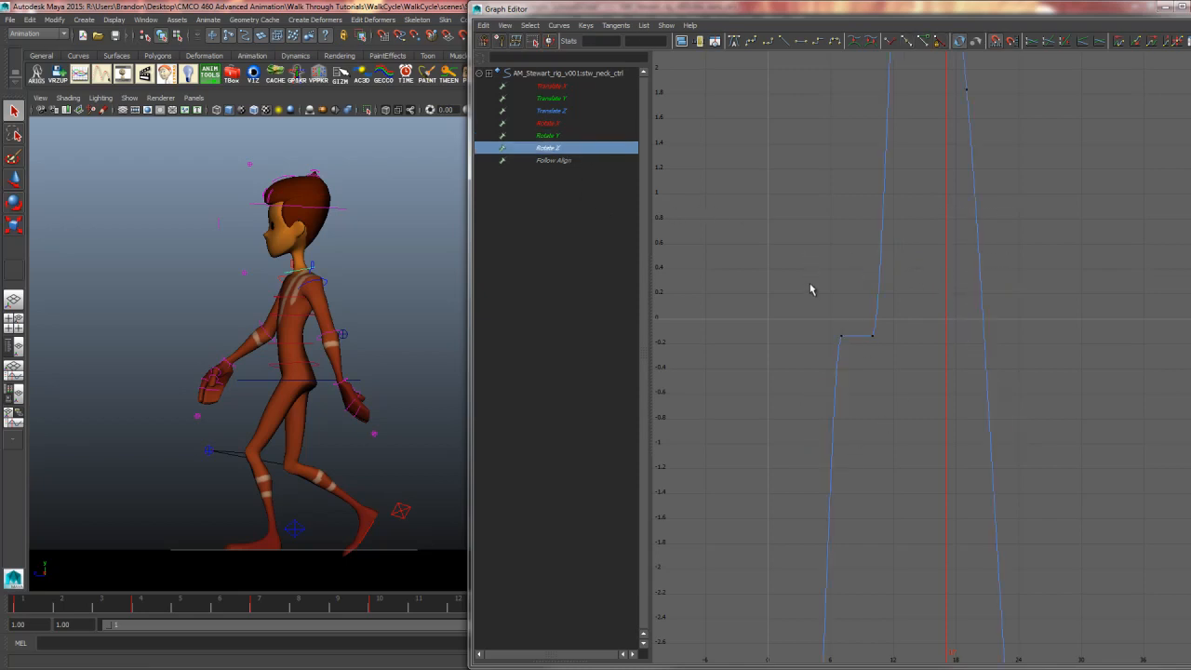
{"action": "key", "text": "f"}
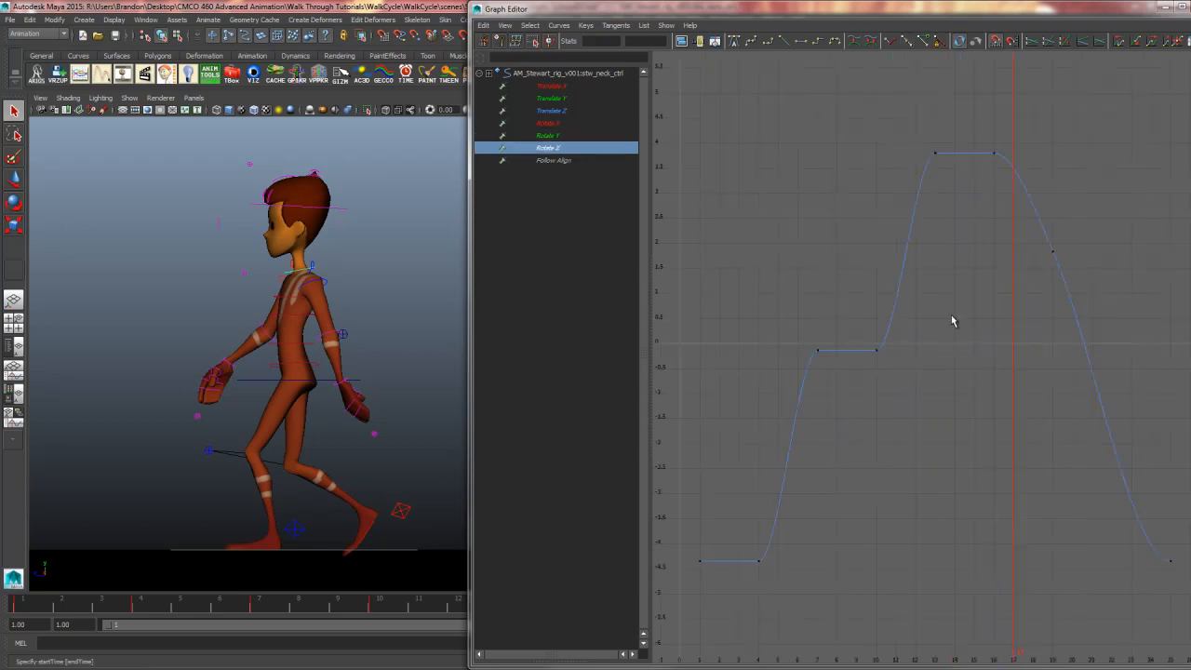
{"action": "left_click_drag", "start_coordinate": [796, 552], "coordinate": [754, 585]}
{"action": "key", "text": "Delete"}
{"action": "left_click_drag", "start_coordinate": [906, 336], "coordinate": [758, 407]}
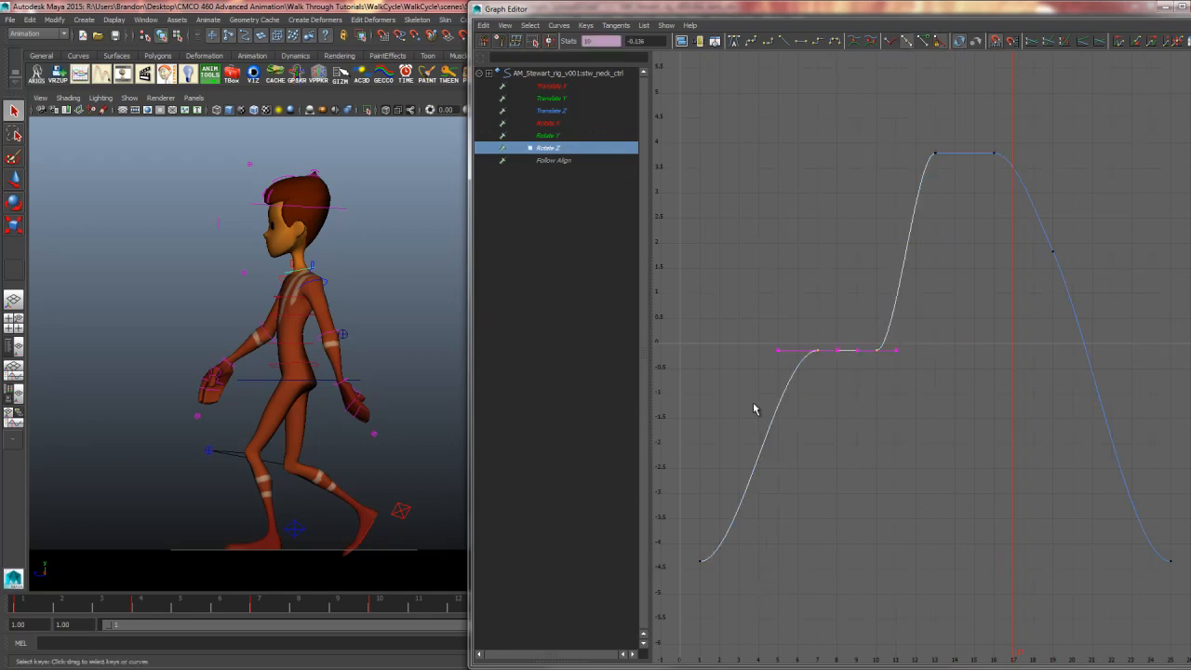
{"action": "key", "text": "Delete"}
{"action": "left_click_drag", "start_coordinate": [1063, 128], "coordinate": [979, 189]}
{"action": "key", "text": "Delete"}
{"action": "left_click_drag", "start_coordinate": [1099, 234], "coordinate": [1001, 303]}
{"action": "key", "text": "Delete"}
{"action": "left_click_drag", "start_coordinate": [1018, 126], "coordinate": [877, 239]}
{"action": "left_click", "coordinate": [887, 318]}
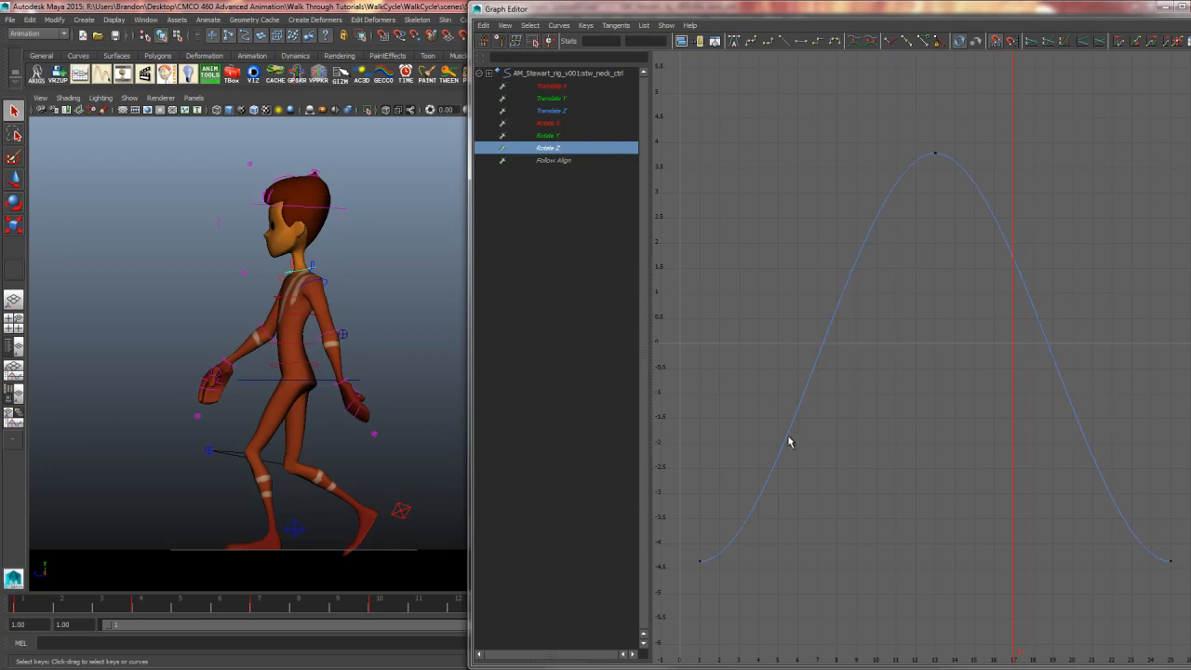
Step: Activate the Rotate tool and display the neck control's Rotate X curve again
{"action": "key", "text": "e"}
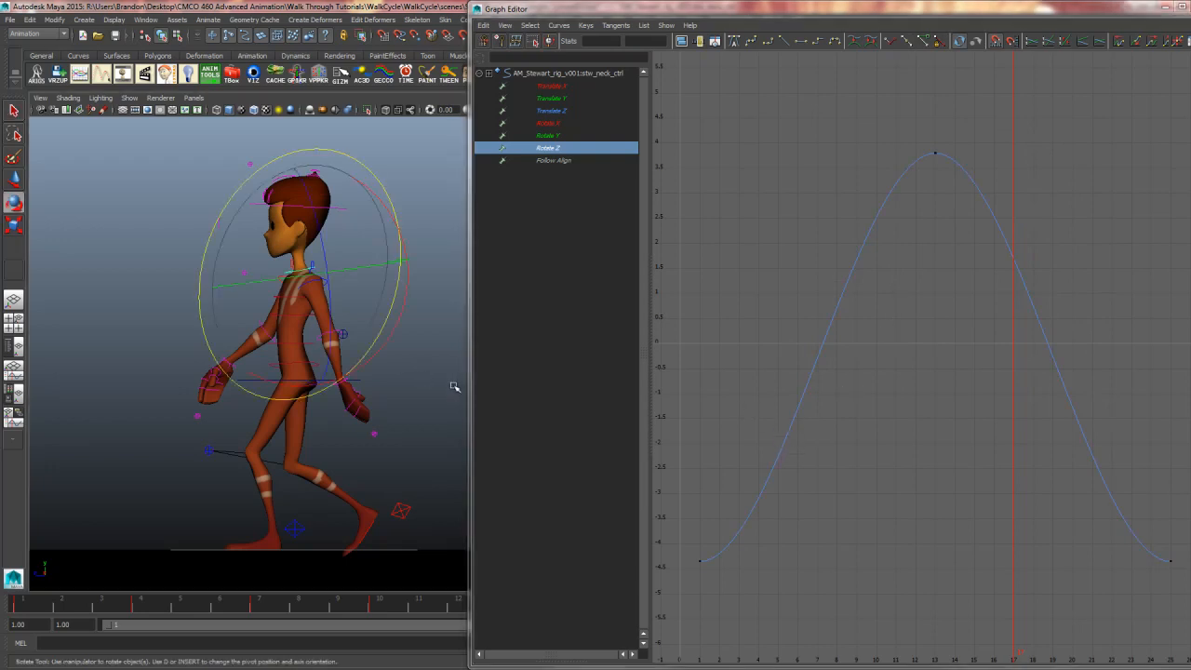
{"action": "left_click", "coordinate": [558, 126]}
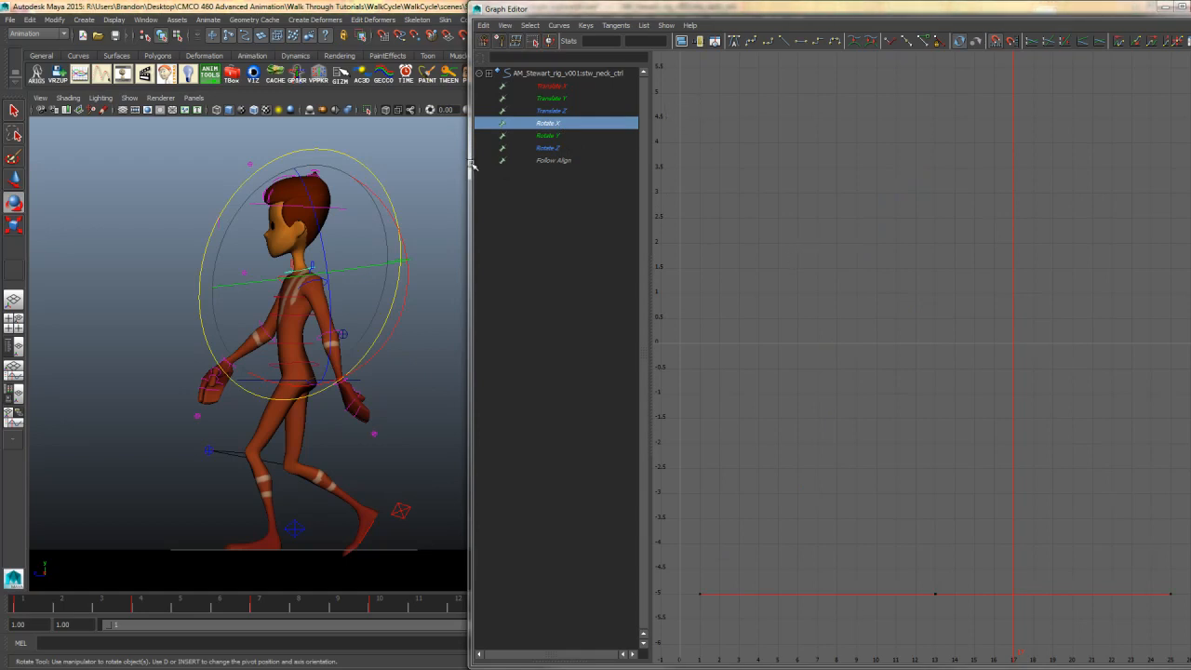
Step: Select the head control and display its Translate X, Y and Z curves framed in the Graph Editor
{"action": "left_click", "coordinate": [345, 214]}
{"action": "left_click", "coordinate": [372, 206]}
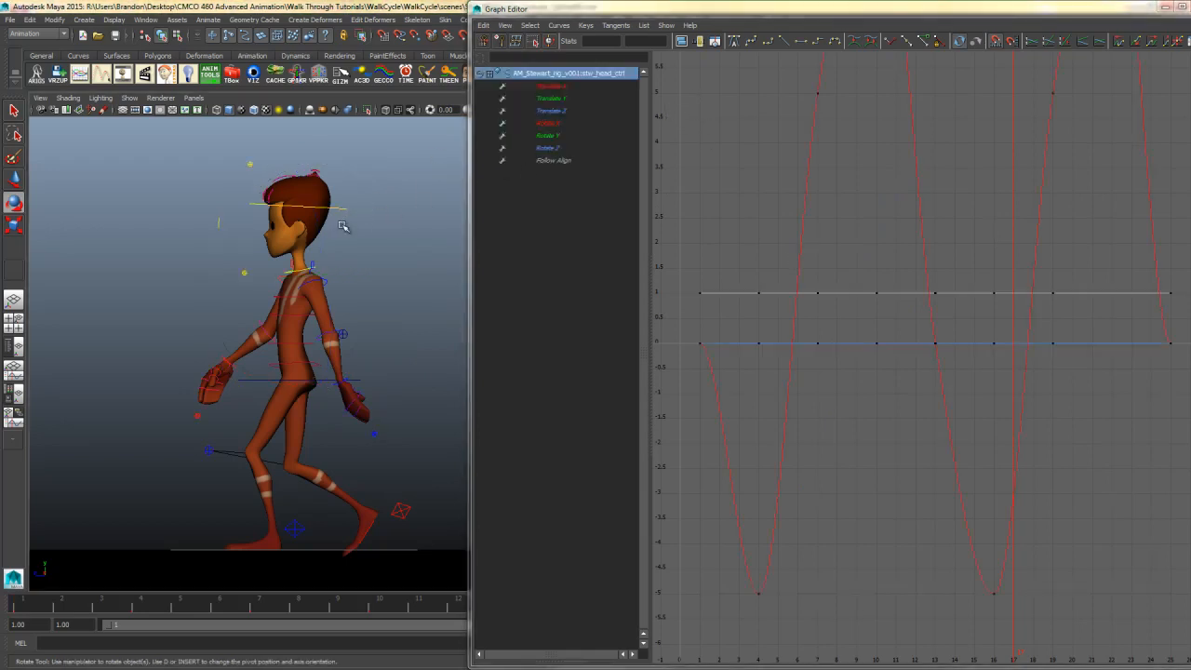
{"action": "left_click_drag", "start_coordinate": [564, 89], "coordinate": [605, 112]}
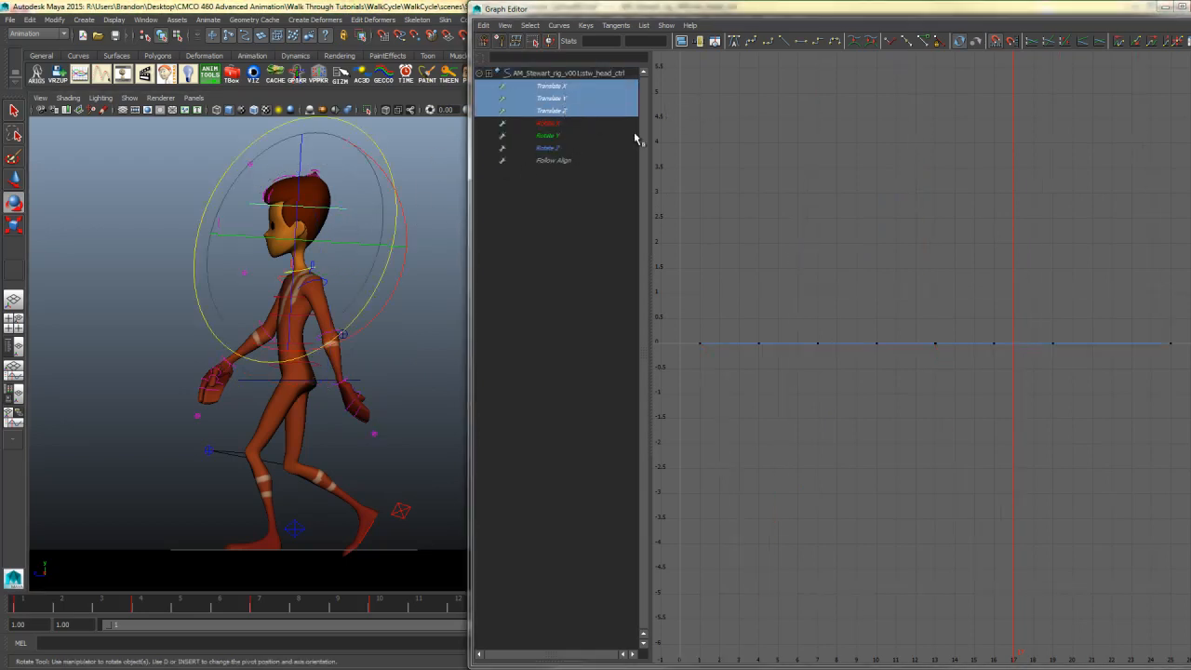
{"action": "key", "text": "f"}
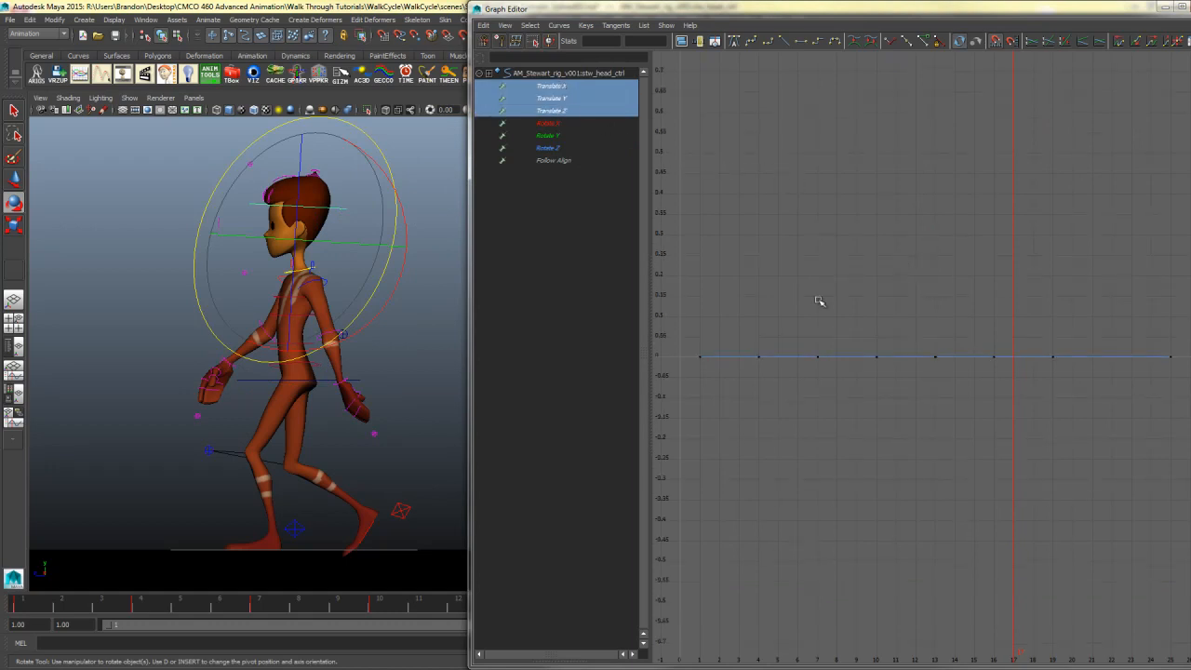
Step: Delete the head control's Rotate X in-between keys at frames 7, 13 and 19
{"action": "left_click", "coordinate": [563, 125]}
{"action": "key", "text": "f"}
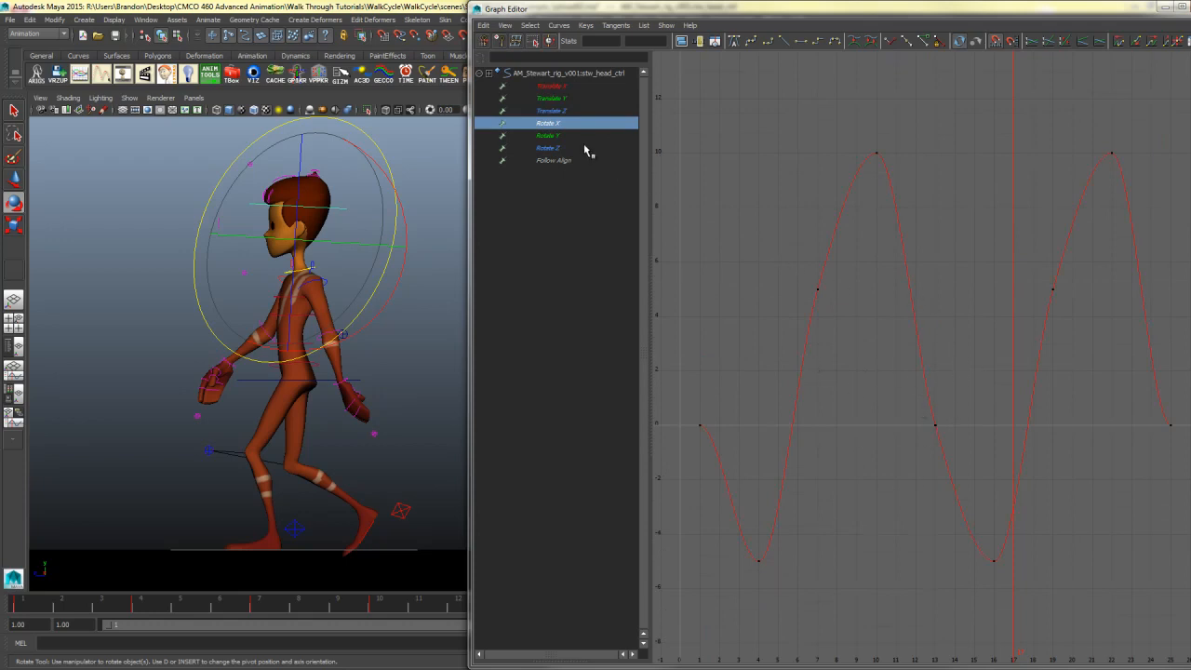
{"action": "left_click", "coordinate": [784, 449]}
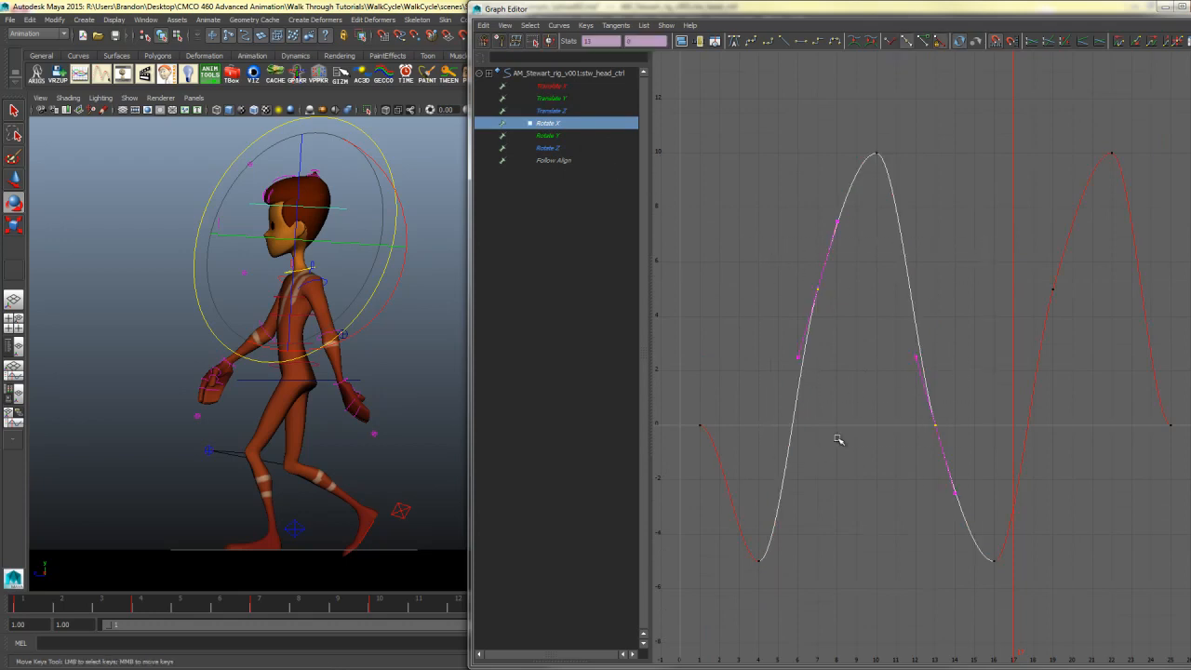
{"action": "key", "text": "Delete"}
{"action": "left_click_drag", "start_coordinate": [1102, 266], "coordinate": [1011, 335]}
{"action": "key", "text": "Delete"}
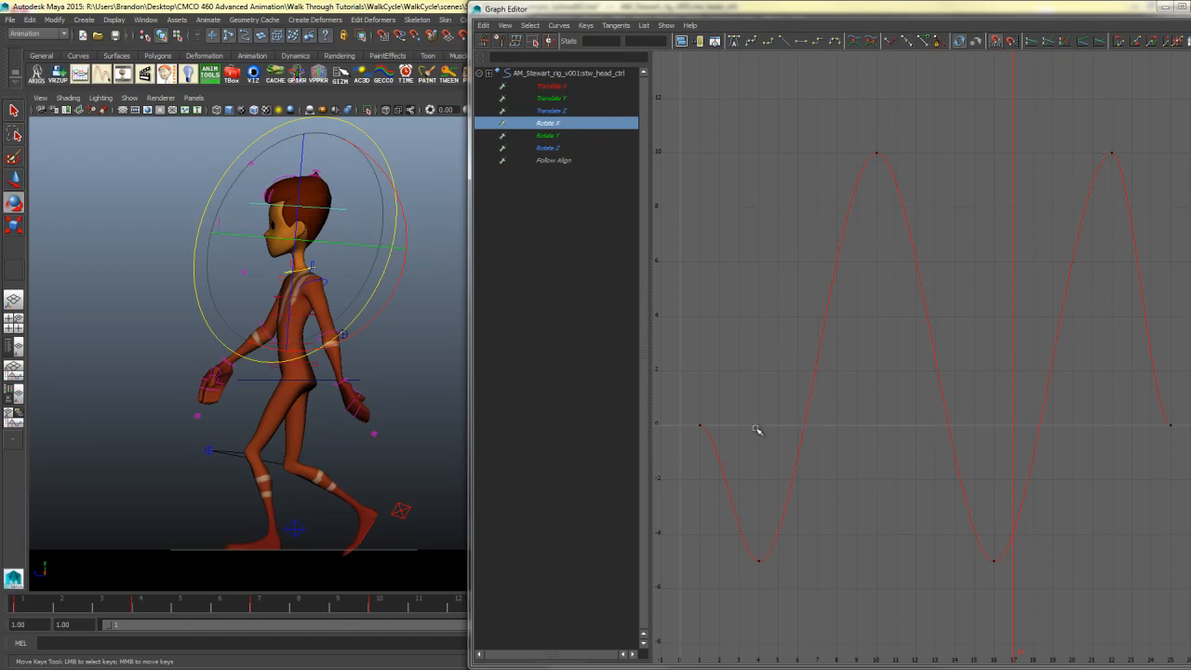
Step: Angle the tangents of the head control's first and last Rotate X keys downward so the curve flows through frames 1 and 25
{"action": "left_click_drag", "start_coordinate": [760, 404], "coordinate": [715, 441]}
{"action": "middle_click_drag", "start_coordinate": [733, 446], "coordinate": [732, 471]}
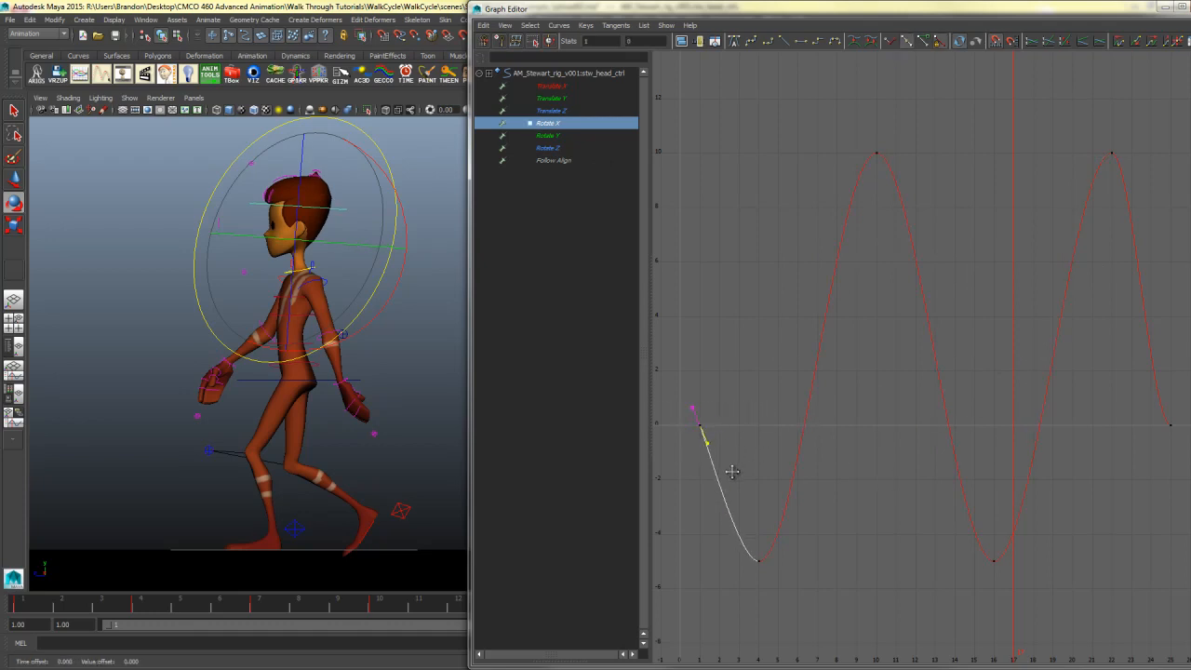
{"action": "left_click_drag", "start_coordinate": [1170, 417], "coordinate": [1175, 435]}
{"action": "left_click_drag", "start_coordinate": [1121, 398], "coordinate": [1147, 439]}
{"action": "middle_click_drag", "start_coordinate": [1157, 425], "coordinate": [1166, 420]}
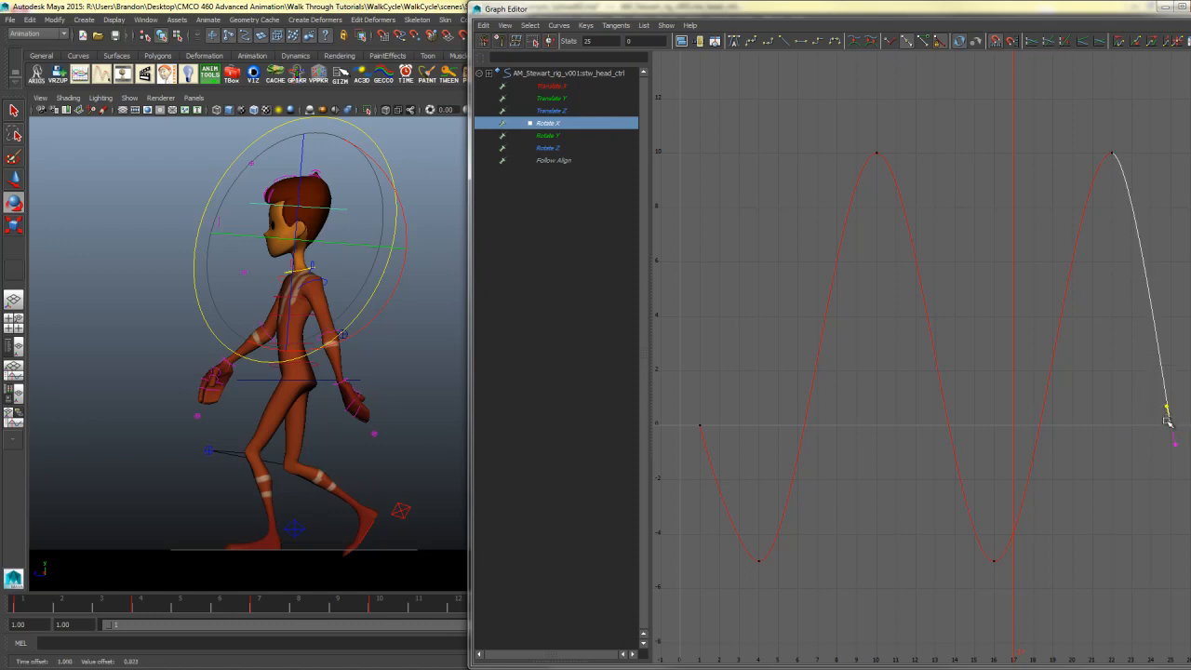
Step: Add the neck control to the selection and display the head and neck Rotate X curves together
{"action": "key", "text": "q"}
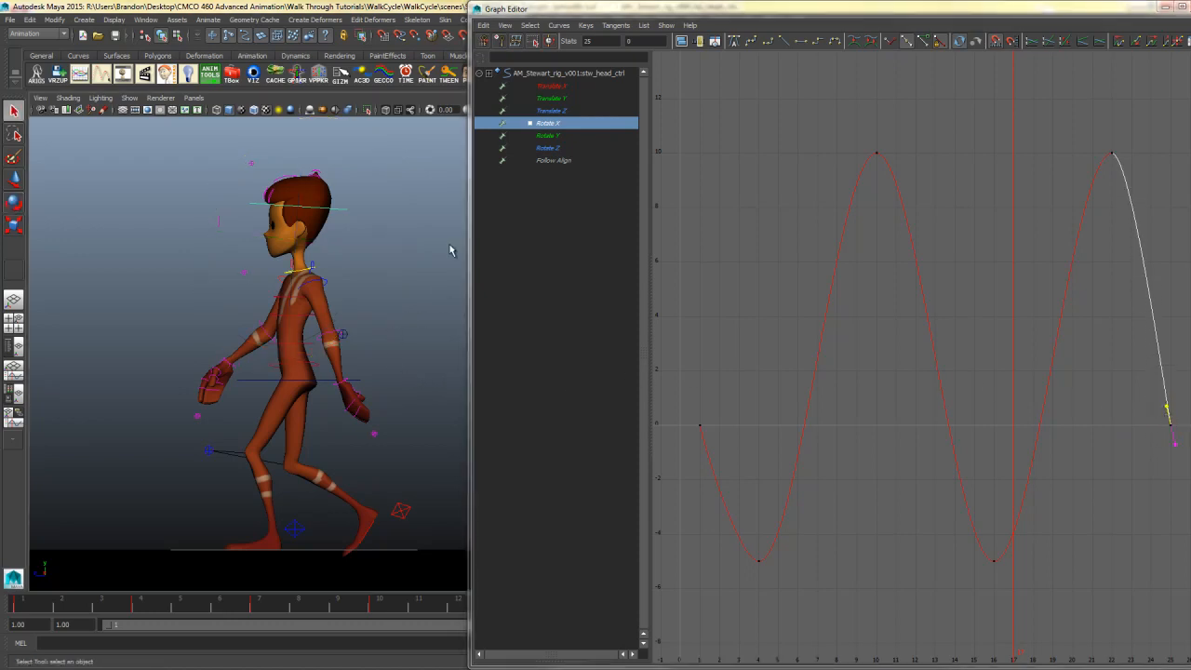
{"action": "left_click", "coordinate": [302, 275], "text": "shift"}
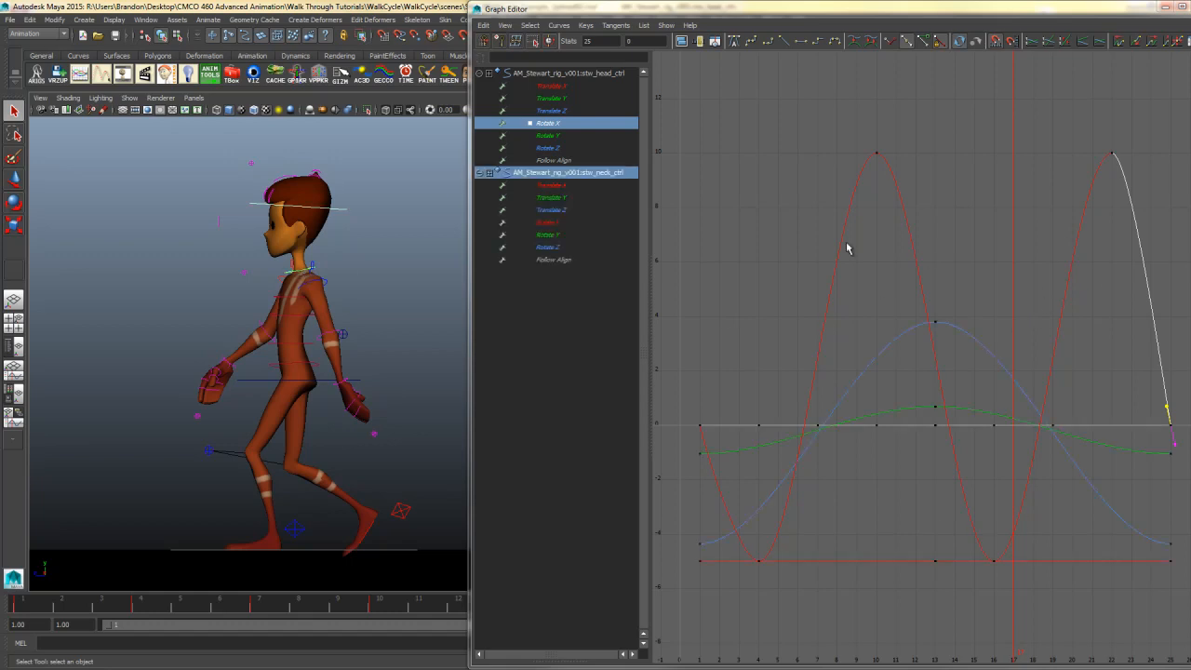
{"action": "left_click", "coordinate": [554, 124]}
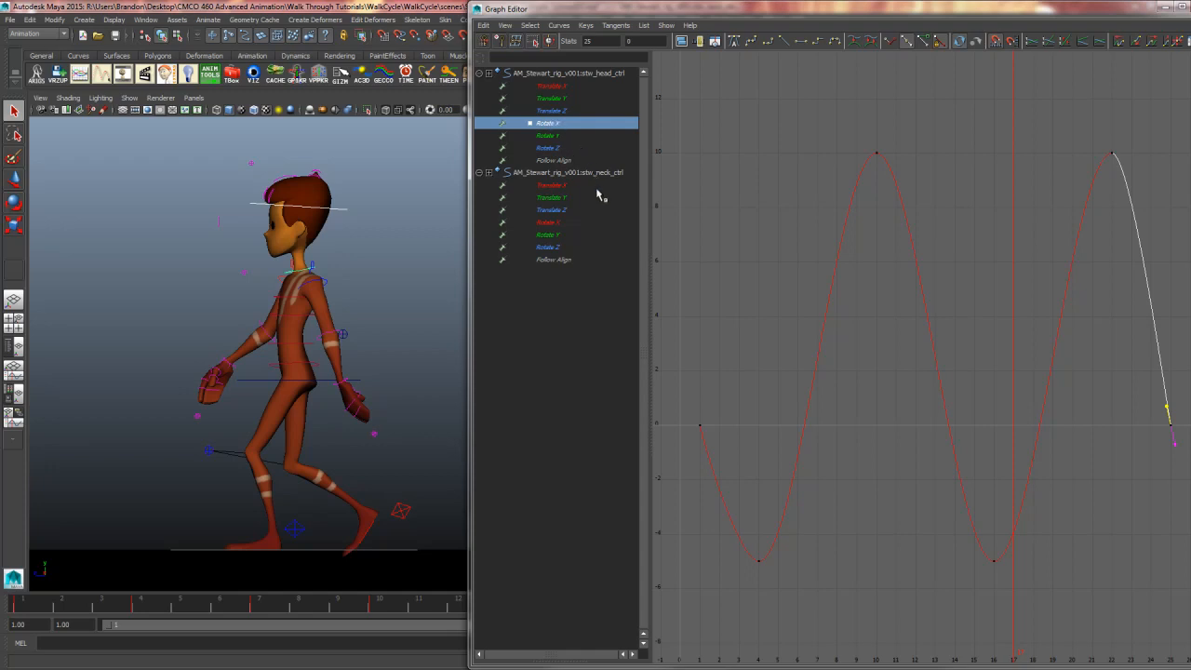
{"action": "left_click", "coordinate": [557, 224], "text": "ctrl"}
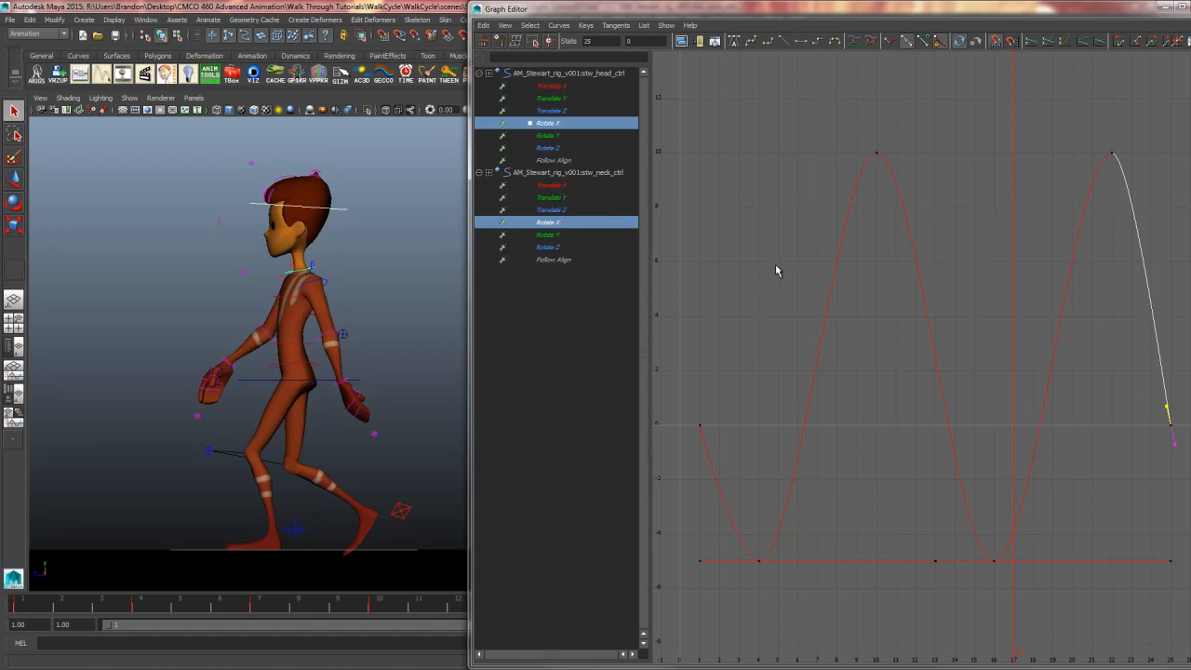
{"action": "key", "text": "f"}
Step: Maximize the Graph Editor and fit the full range of both Rotate X curves in view
{"action": "right_click_drag", "start_coordinate": [884, 307], "coordinate": [828, 310], "text": "alt"}
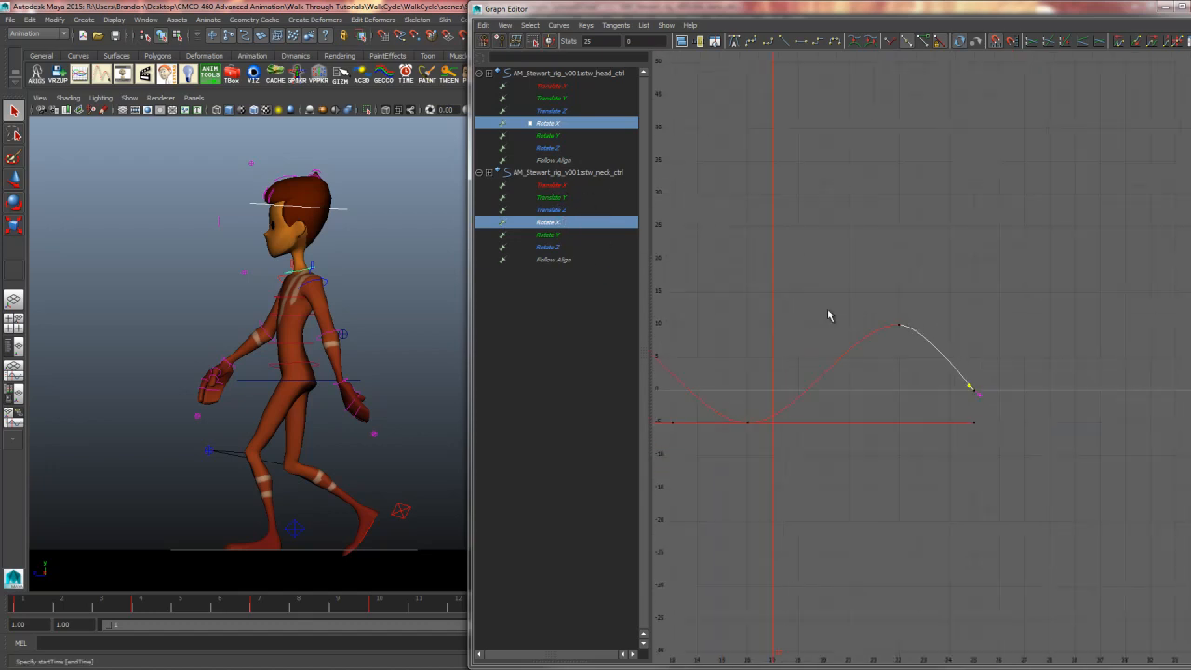
{"action": "left_click", "coordinate": [864, 375]}
{"action": "middle_click_drag", "start_coordinate": [917, 340], "coordinate": [1080, 346], "text": "alt"}
{"action": "right_click_drag", "start_coordinate": [1005, 352], "coordinate": [893, 342], "text": "alt"}
{"action": "left_click_drag", "start_coordinate": [784, 8], "coordinate": [597, 40]}
{"action": "double_click", "coordinate": [597, 40]}
{"action": "right_click_drag", "start_coordinate": [540, 237], "coordinate": [688, 302], "text": "alt"}
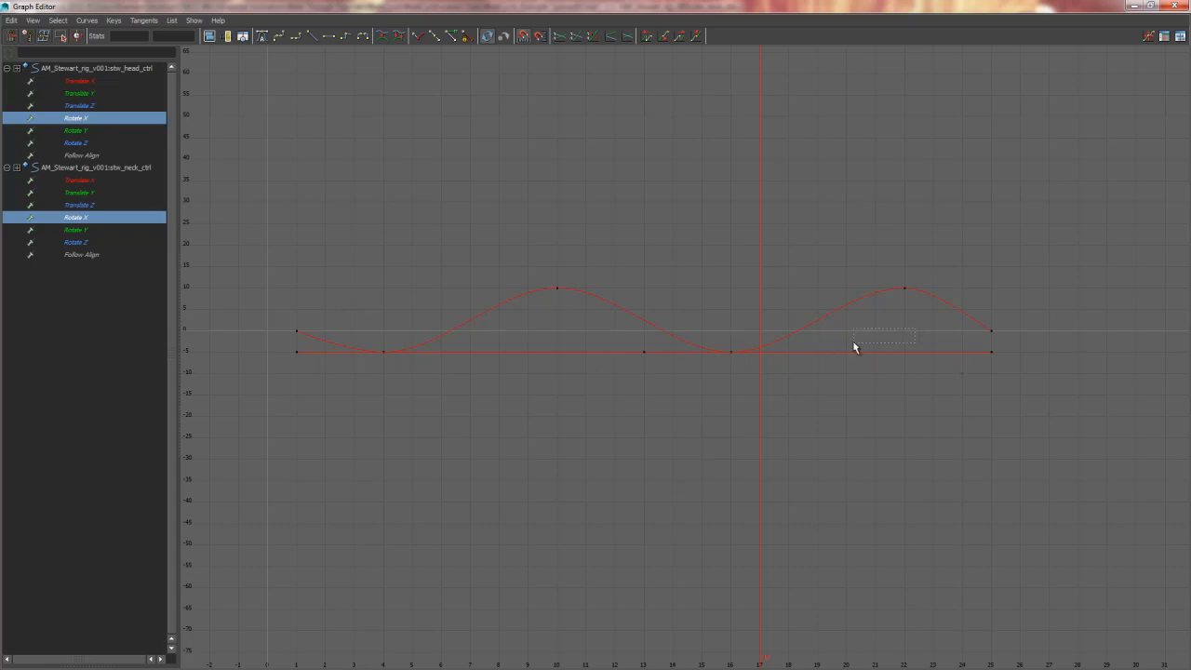
Step: Try to shift the neck control's Rotate X key at frame 13, and undo the move
{"action": "left_click_drag", "start_coordinate": [855, 347], "coordinate": [760, 411]}
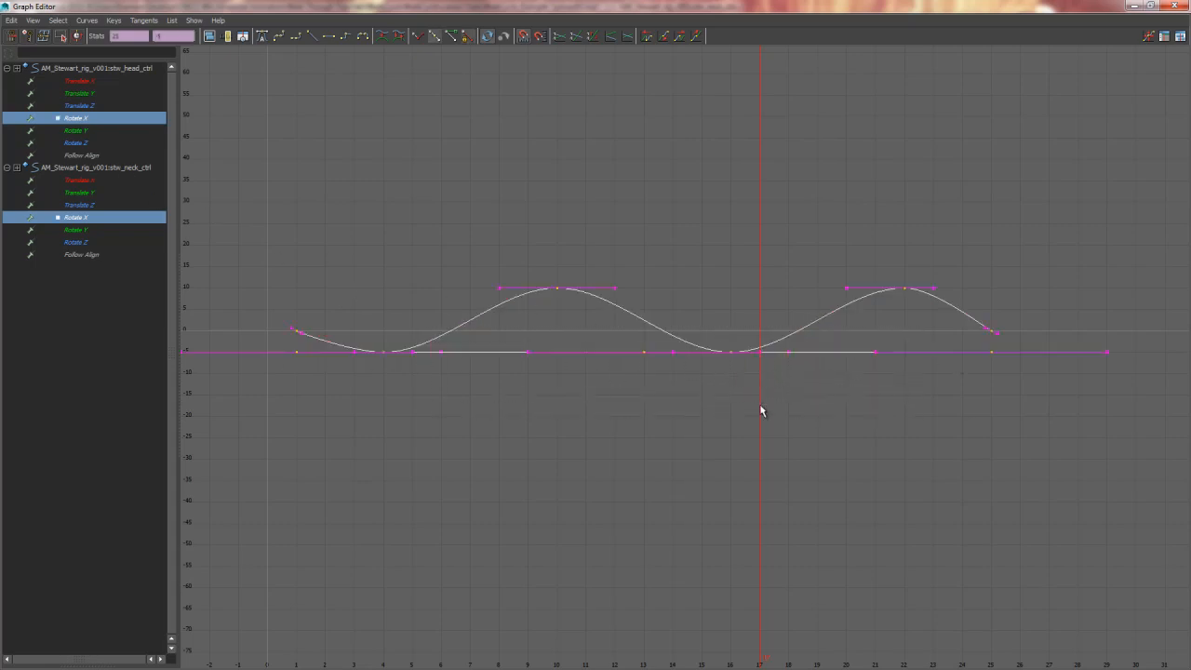
{"action": "left_click", "coordinate": [667, 387]}
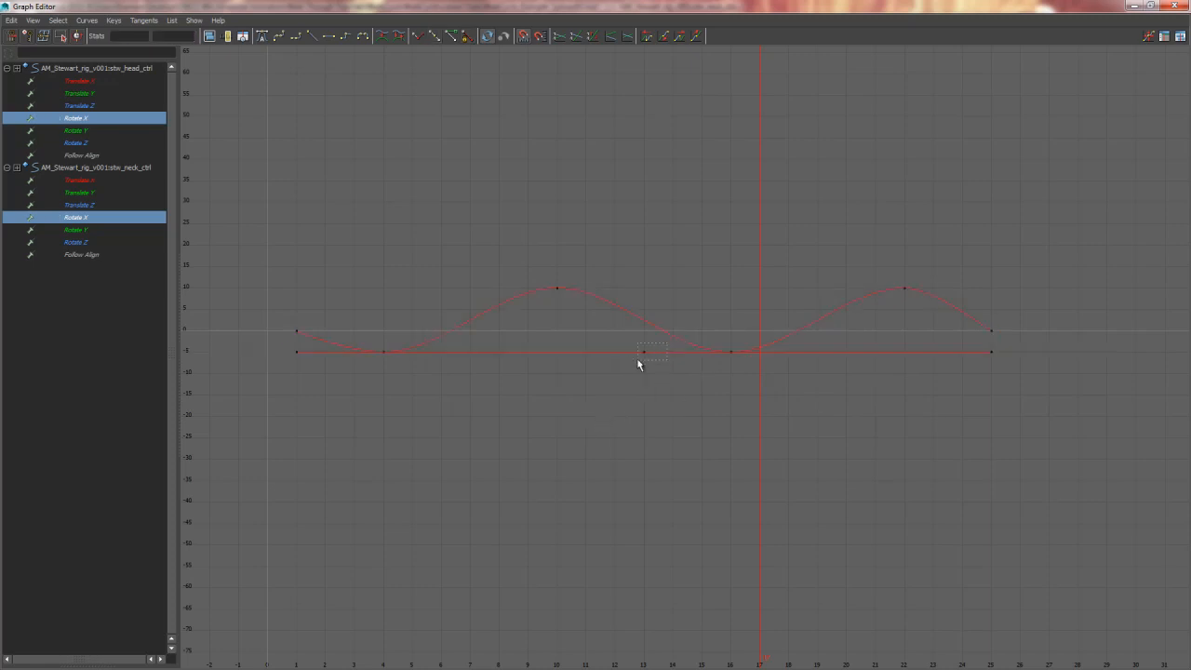
{"action": "left_click", "coordinate": [640, 355]}
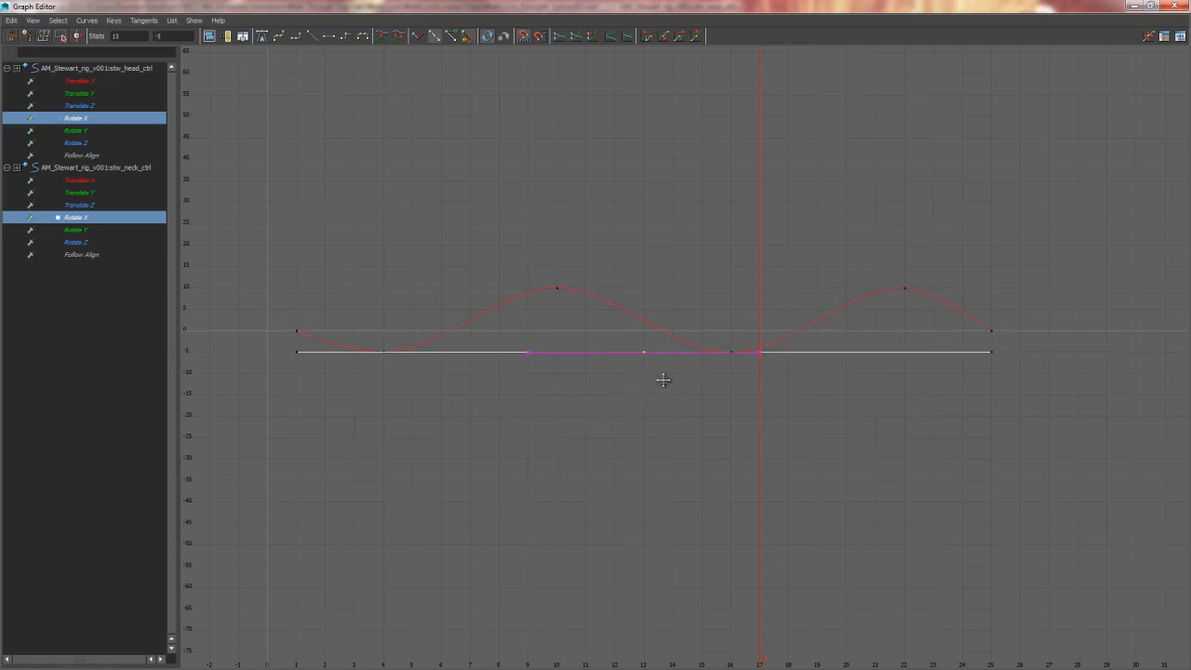
{"action": "middle_click_drag", "start_coordinate": [665, 375], "coordinate": [569, 363]}
{"action": "key", "text": "ctrl+z"}
{"action": "key", "text": "ctrl+z"}
{"action": "key", "text": "ctrl+z"}
{"action": "key", "text": "ctrl+z"}
{"action": "key", "text": "ctrl+z"}
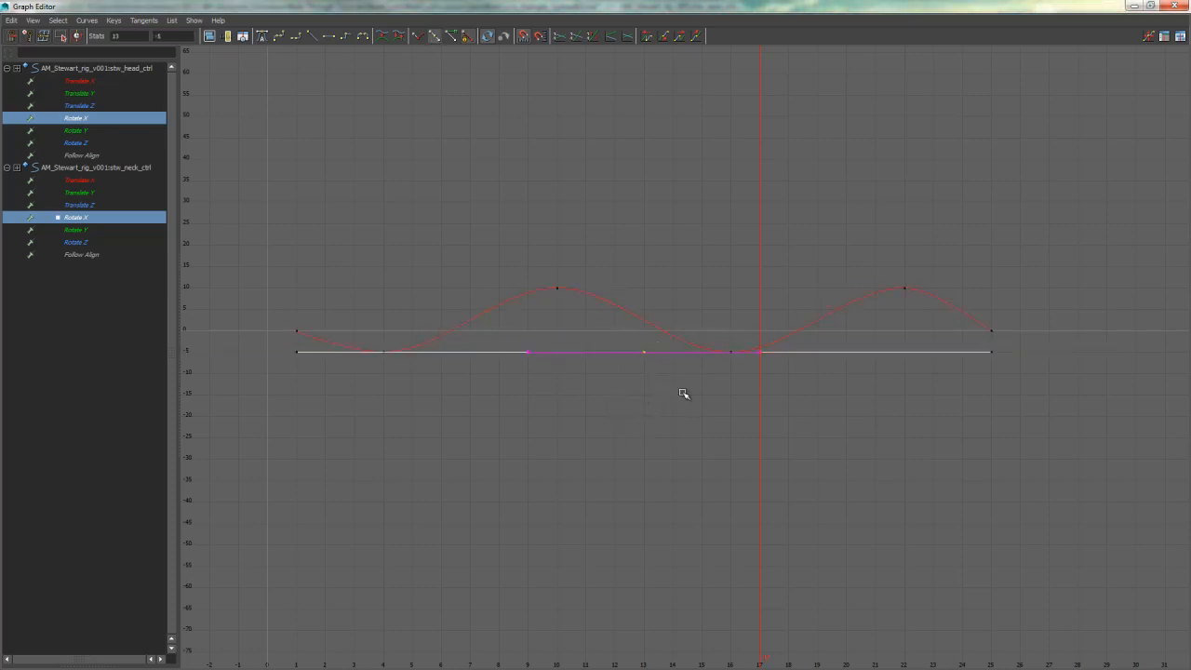
{"action": "key", "text": "ctrl+z"}
{"action": "mouse_move", "coordinate": [673, 392]}
{"action": "middle_mouse_down"}
{"action": "mouse_move", "coordinate": [710, 391]}
{"action": "mouse_move", "coordinate": [681, 392]}
{"action": "middle_mouse_up"}
Step: Insert keys on the neck control's Rotate X curve at frames 4, 10 and 22
{"action": "left_click_drag", "start_coordinate": [505, 410], "coordinate": [578, 339]}
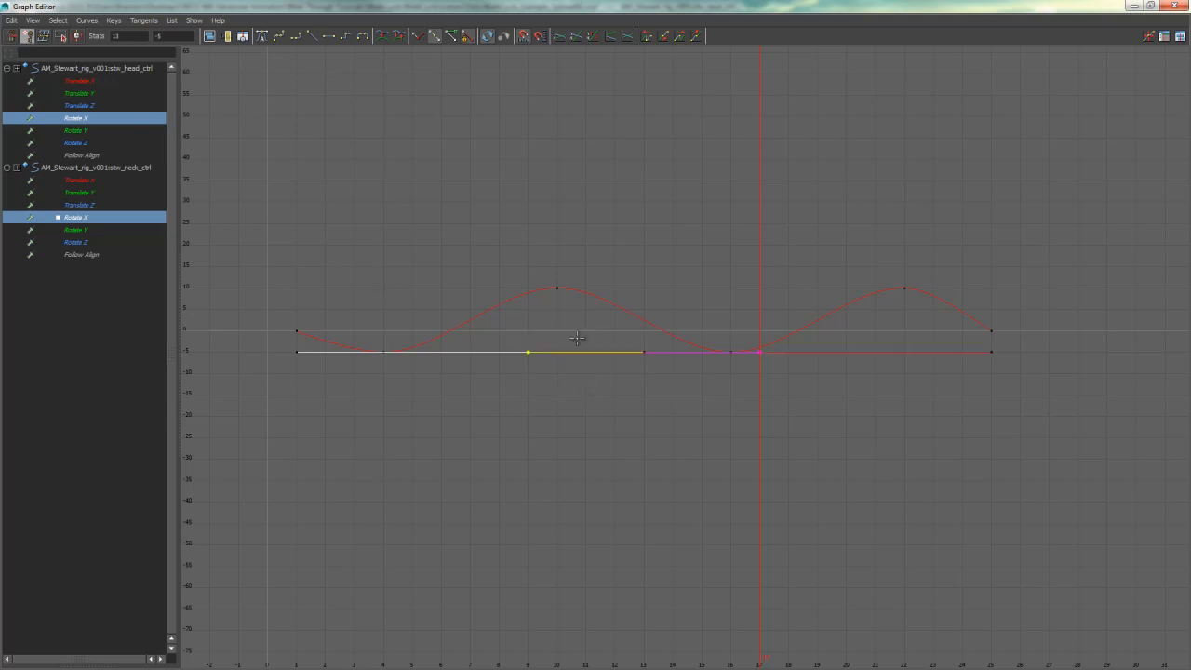
{"action": "left_click", "coordinate": [383, 353]}
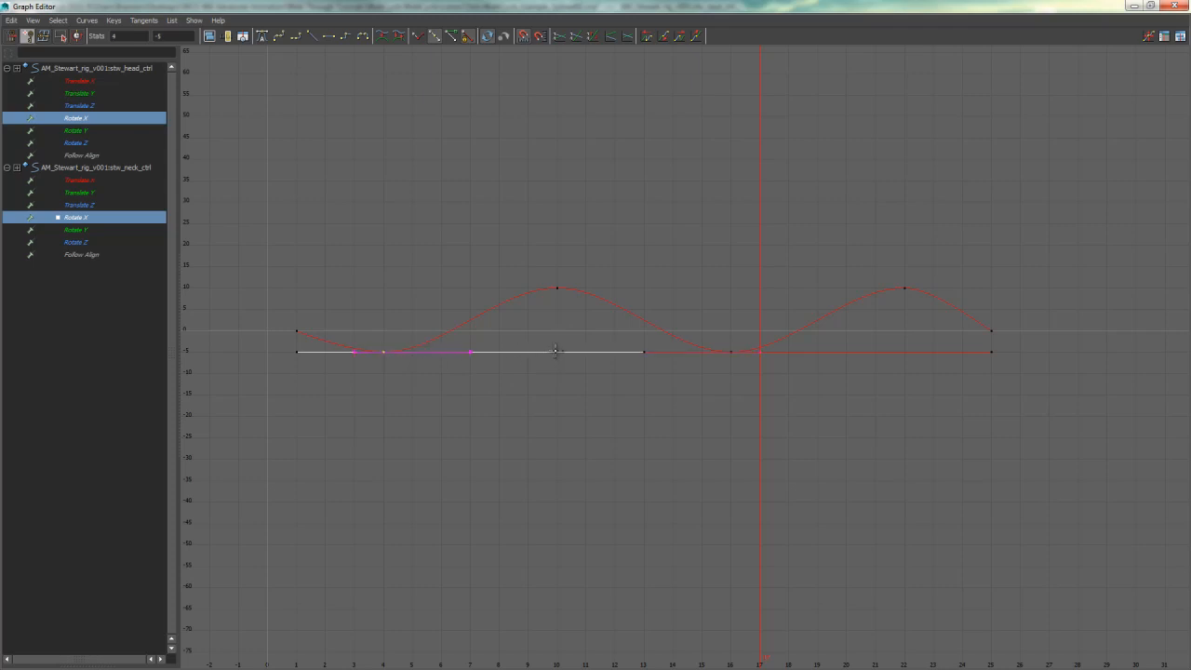
{"action": "left_click", "coordinate": [557, 351]}
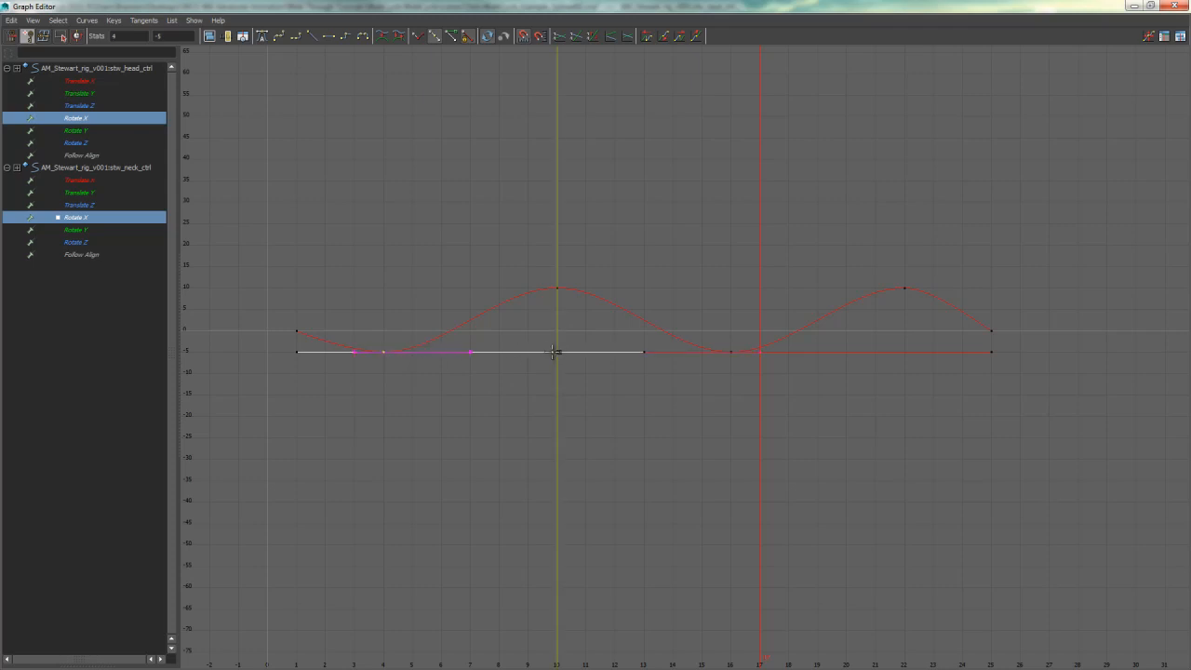
{"action": "left_click", "coordinate": [911, 353]}
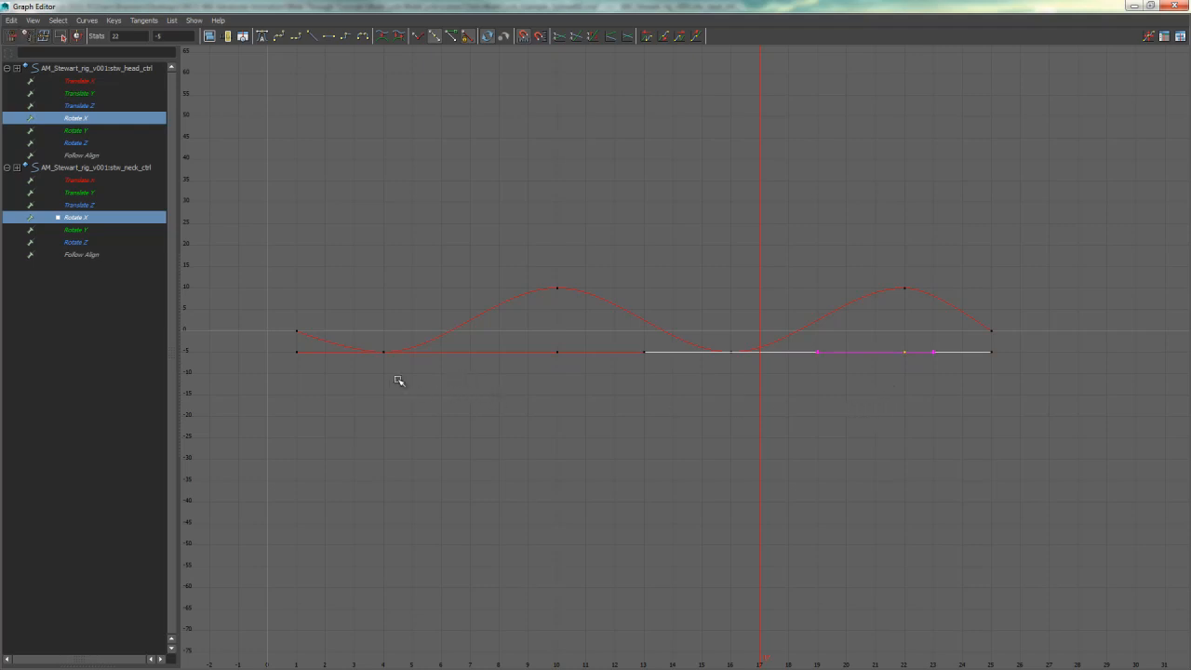
Step: Compare the neck and head controls' Rotate X curves by displaying each one alone
{"action": "left_click", "coordinate": [78, 219]}
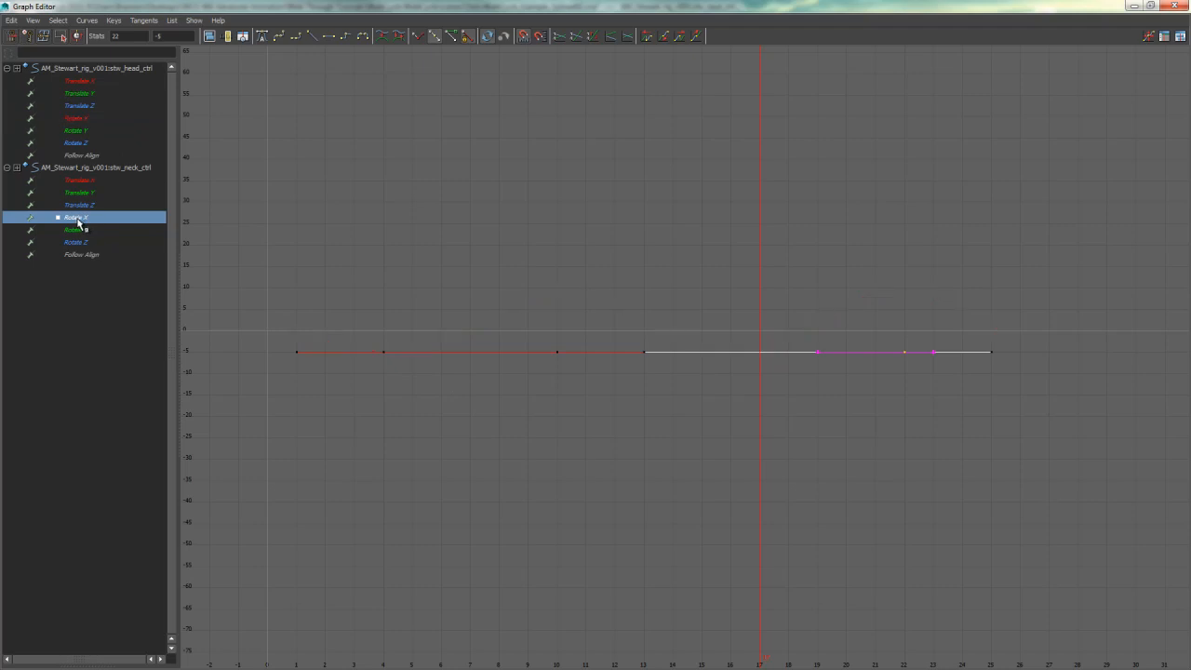
{"action": "left_click", "coordinate": [93, 119]}
{"action": "left_click", "coordinate": [85, 218]}
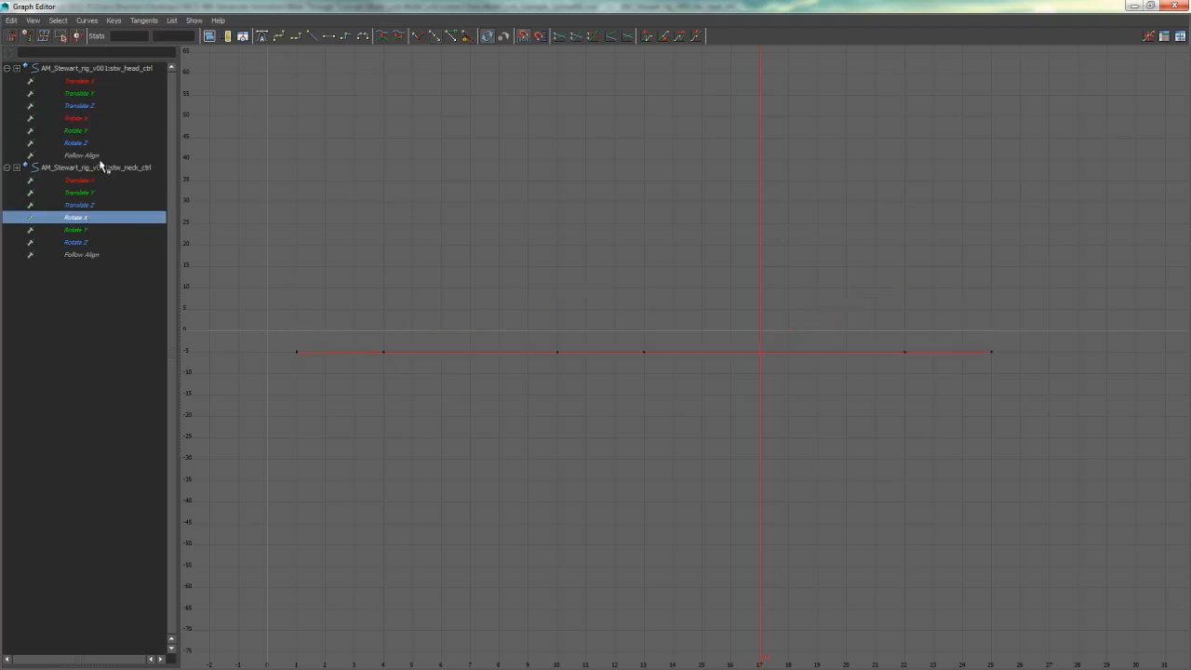
{"action": "left_click", "coordinate": [93, 118]}
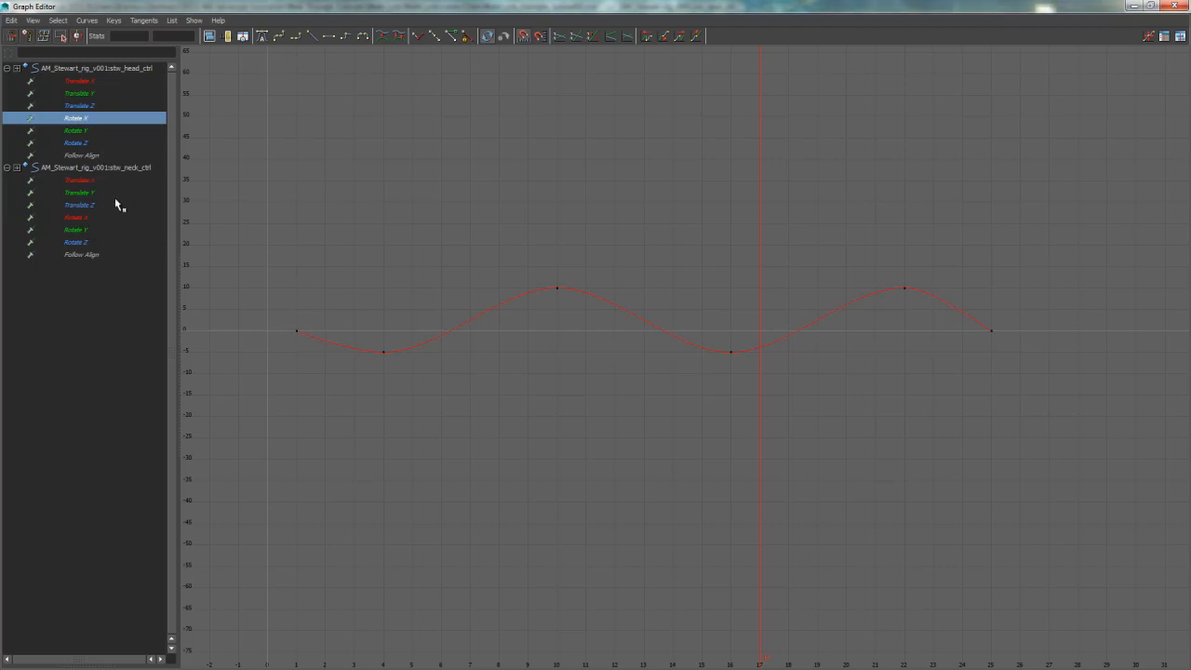
Step: Shape the neck's Rotate X curve into a wave with keys at about -14.7, 14, -25 and 13.6 on frames 4, 10, 13 and 22
{"action": "left_click", "coordinate": [101, 219]}
{"action": "left_click_drag", "start_coordinate": [400, 336], "coordinate": [367, 370]}
{"action": "middle_click_drag", "start_coordinate": [369, 370], "coordinate": [442, 412], "text": "shift"}
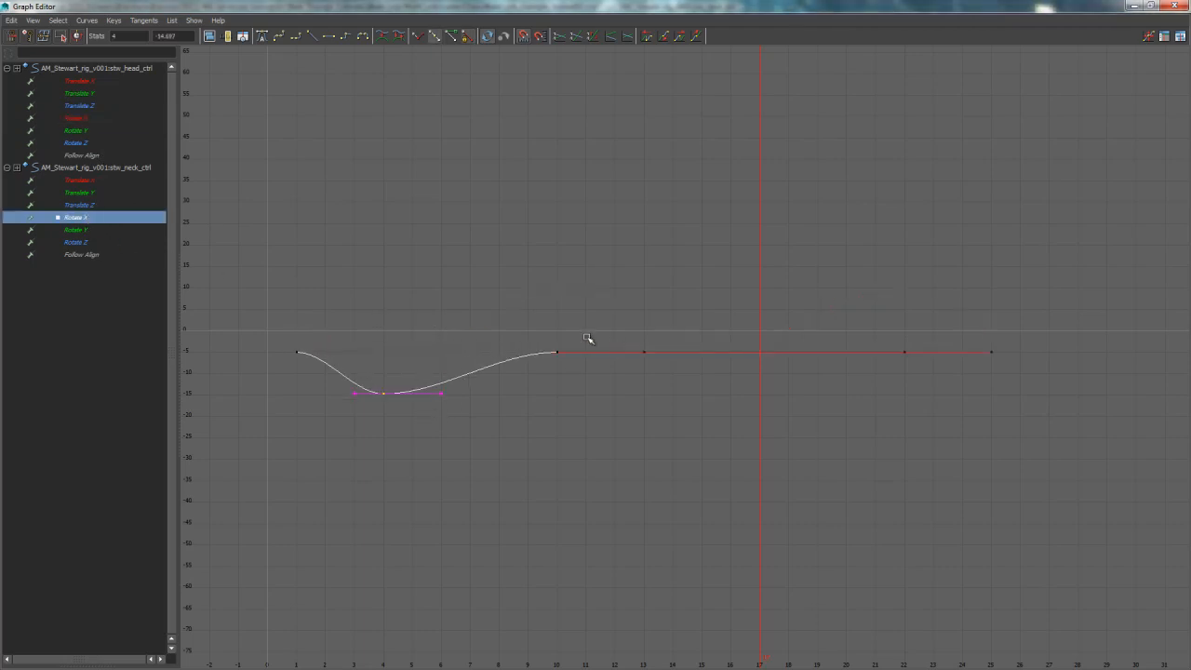
{"action": "left_click_drag", "start_coordinate": [586, 336], "coordinate": [533, 380]}
{"action": "middle_click_drag", "start_coordinate": [536, 372], "coordinate": [551, 290], "text": "shift"}
{"action": "left_click_drag", "start_coordinate": [685, 330], "coordinate": [627, 381]}
{"action": "middle_click_drag", "start_coordinate": [631, 386], "coordinate": [687, 474], "text": "shift"}
{"action": "left_click", "coordinate": [900, 354]}
{"action": "middle_click_drag", "start_coordinate": [899, 385], "coordinate": [893, 311], "text": "shift"}
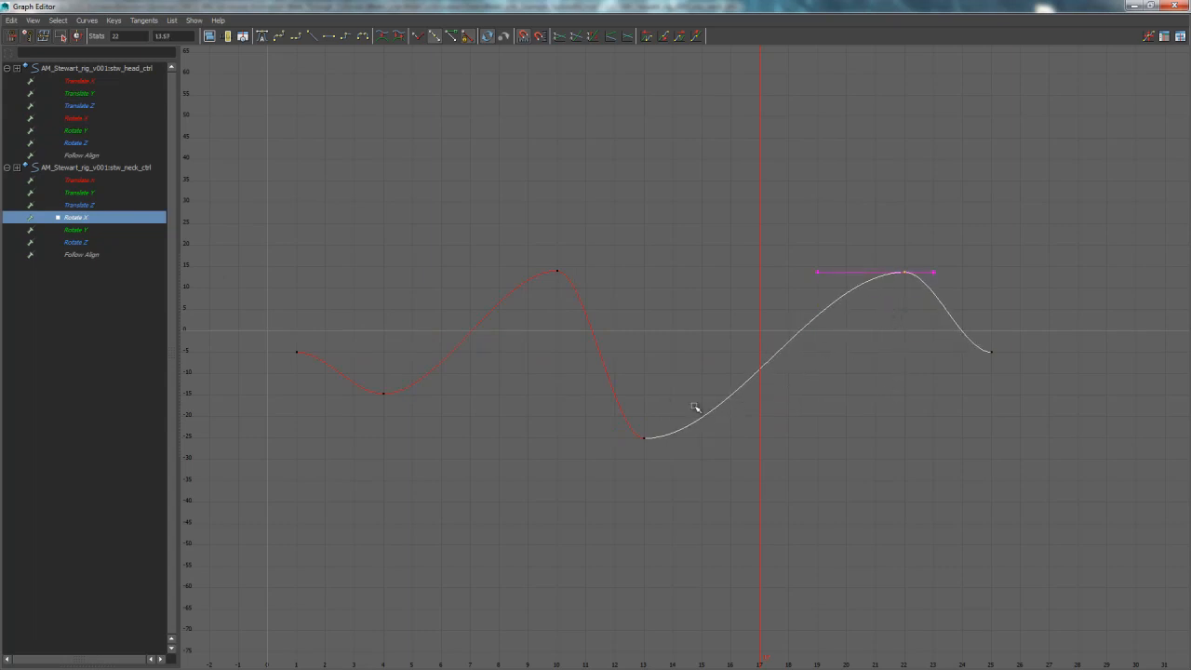
Step: Overlay the head's Rotate X curve, lower the neck's frame 22 key to about 10 and move its frame 13 key to frame 16 at about -9.2
{"action": "left_click", "coordinate": [92, 118], "text": "ctrl"}
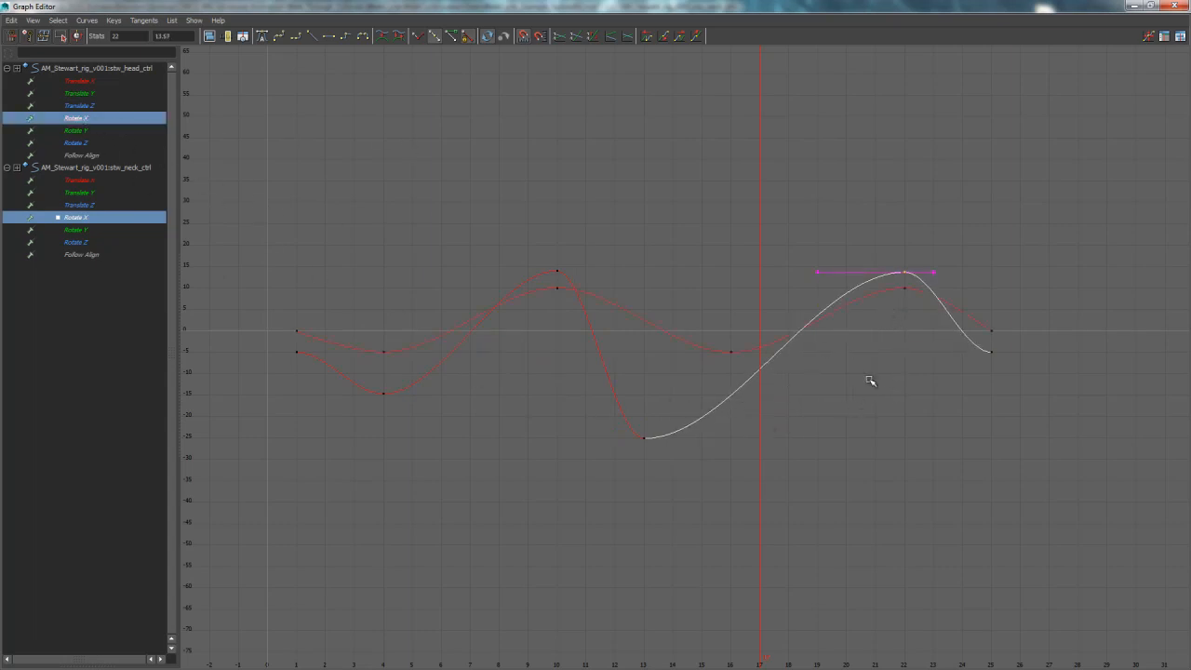
{"action": "middle_click_drag", "start_coordinate": [911, 311], "coordinate": [915, 327], "text": "shift"}
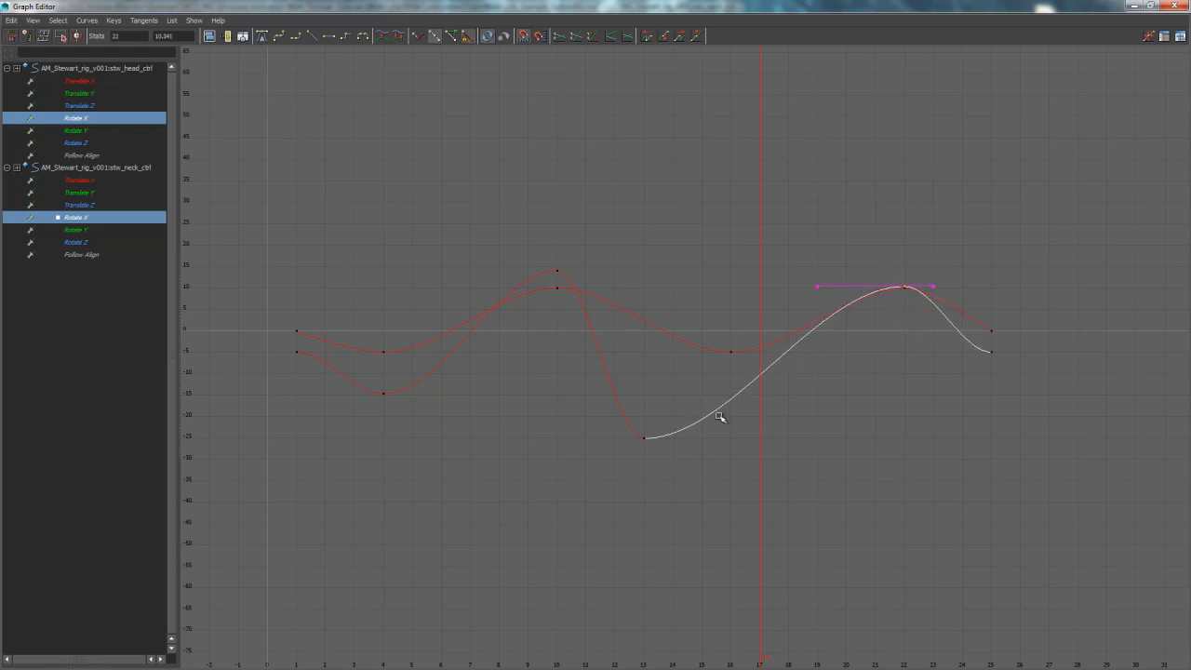
{"action": "left_click", "coordinate": [644, 439]}
{"action": "middle_click_drag", "start_coordinate": [678, 452], "coordinate": [747, 385]}
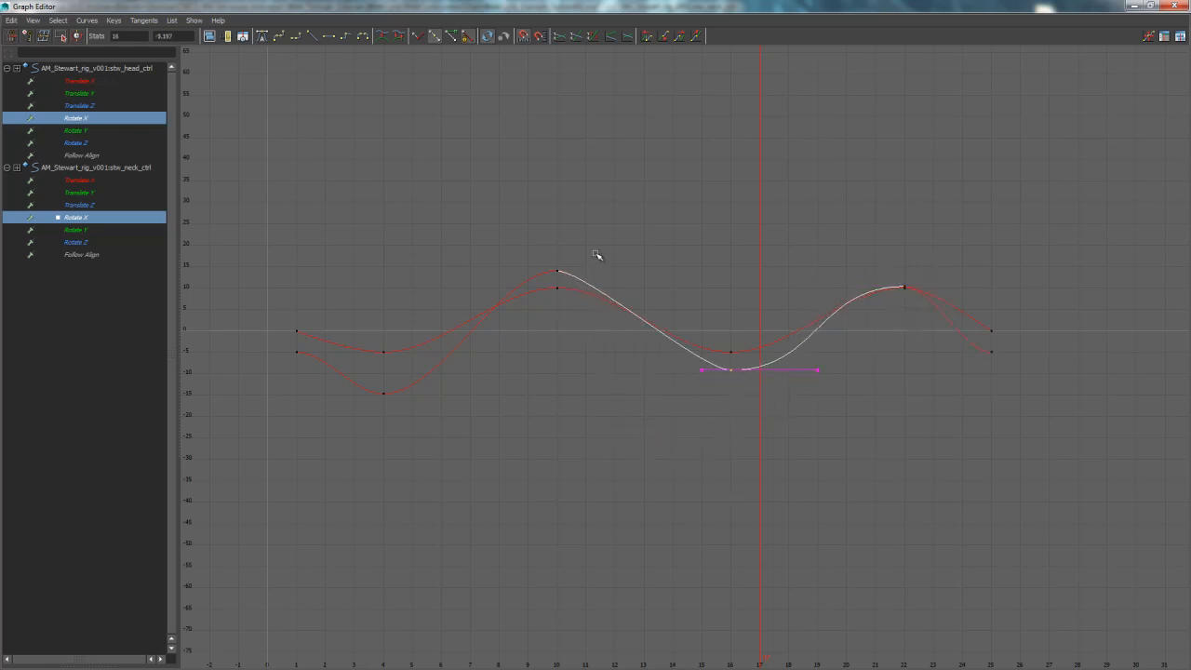
Step: Lower the neck's Rotate X key at frame 10 to about 10 and raise the frame 4 key to about -11.8
{"action": "left_click", "coordinate": [559, 272]}
{"action": "middle_click_drag", "start_coordinate": [564, 288], "coordinate": [565, 308]}
{"action": "left_click", "coordinate": [384, 392]}
{"action": "middle_click_drag", "start_coordinate": [385, 410], "coordinate": [380, 399]}
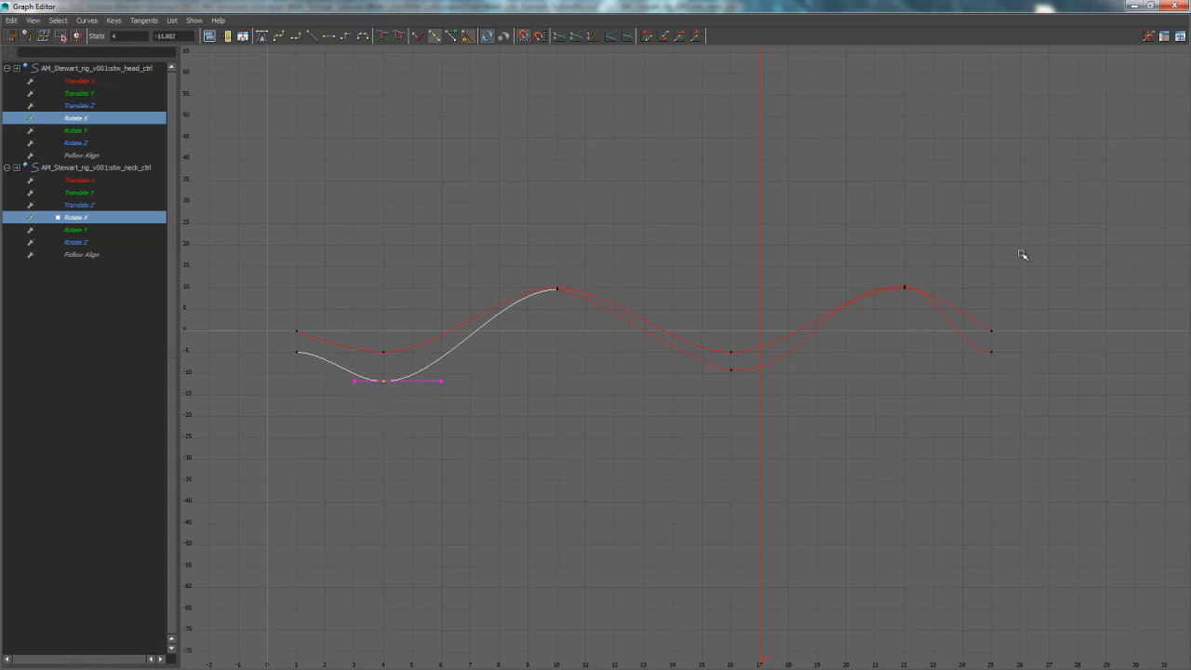
Step: Restore the Graph Editor's size, scrub the timeline, minimize the editor and play the walk cycle to check the head and neck motion
{"action": "double_click", "coordinate": [1055, 10]}
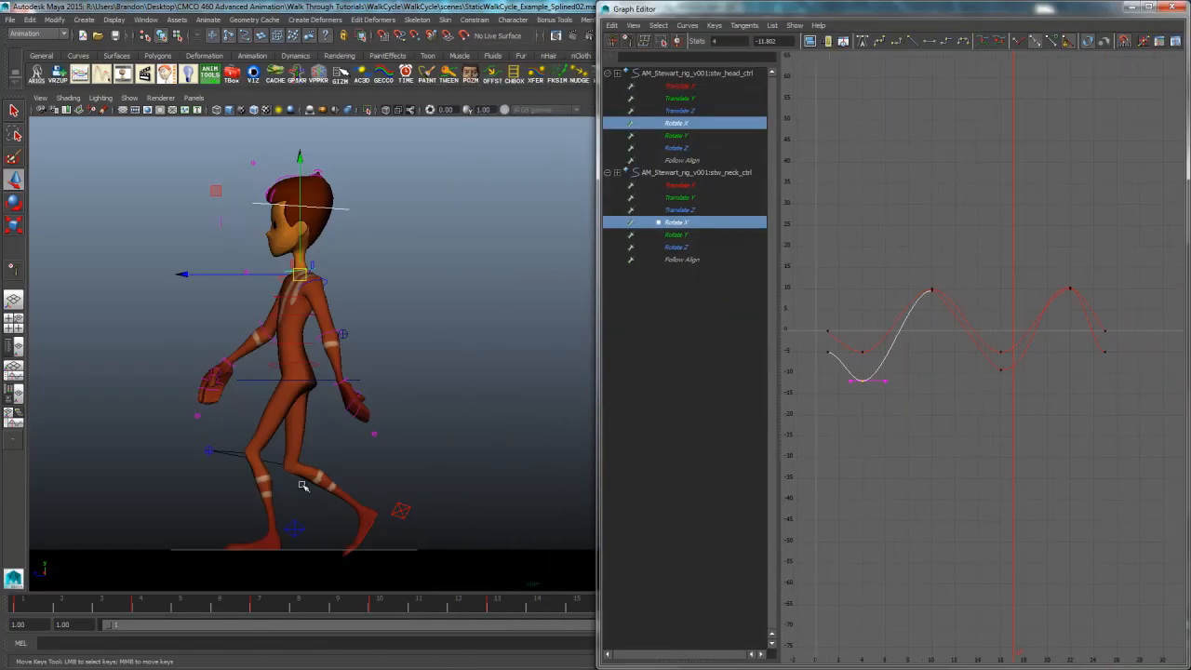
{"action": "mouse_move", "coordinate": [65, 604]}
{"action": "left_mouse_down"}
{"action": "mouse_move", "coordinate": [364, 587]}
{"action": "mouse_move", "coordinate": [549, 549]}
{"action": "left_mouse_up"}
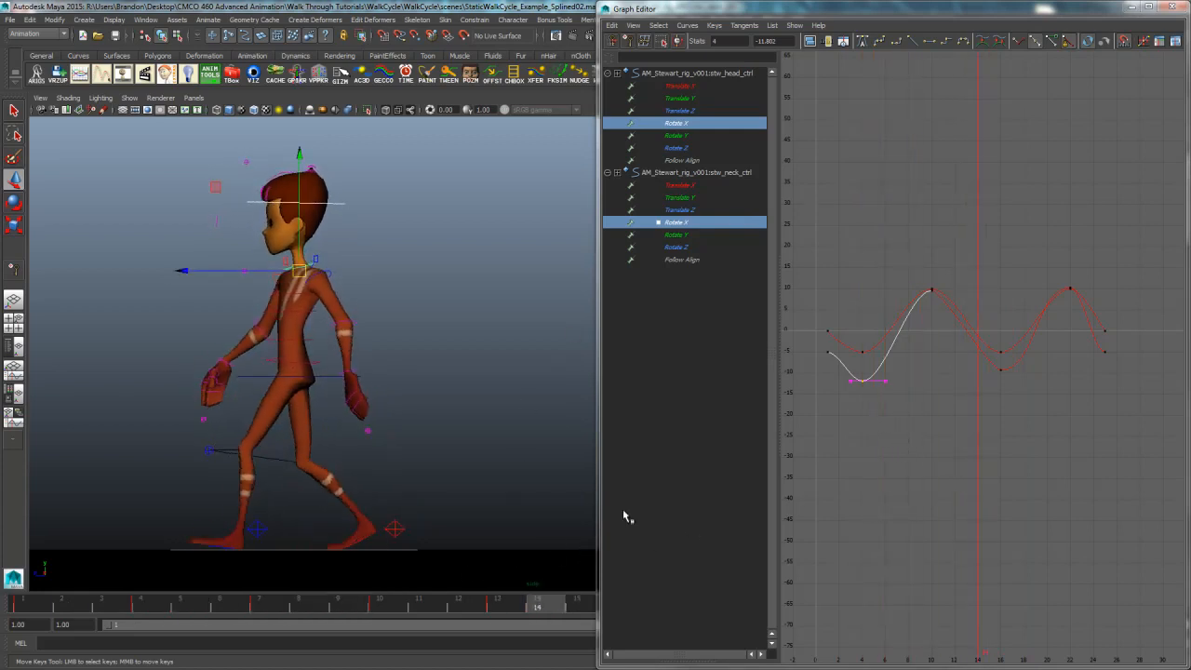
{"action": "left_click", "coordinate": [1131, 7]}
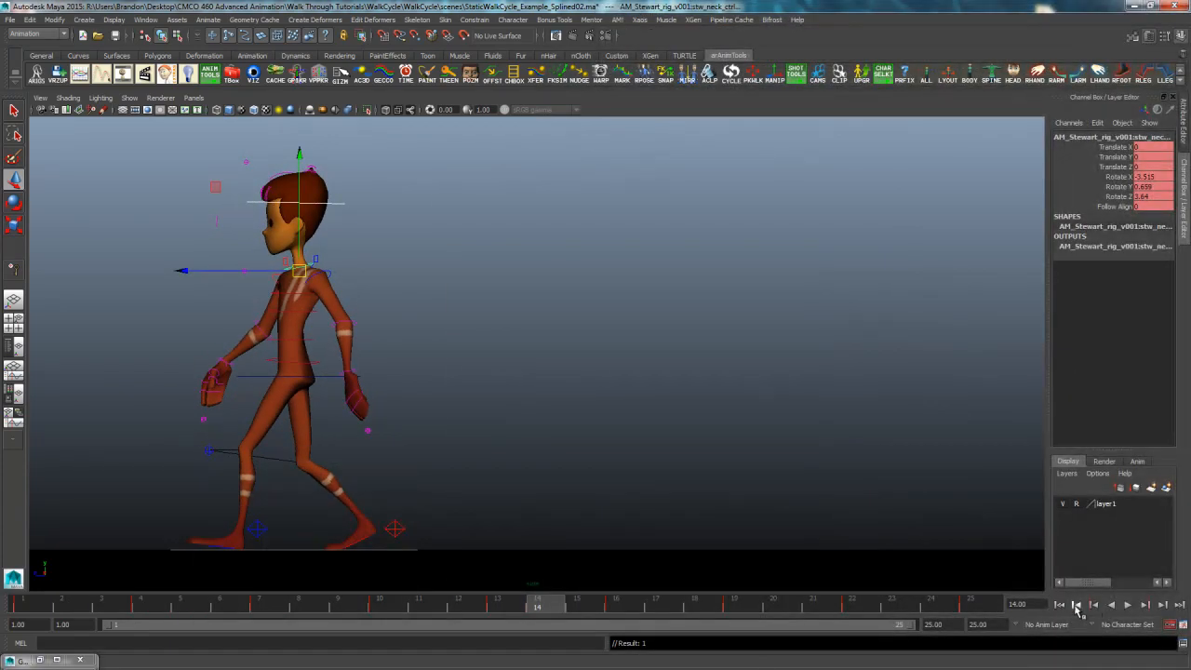
{"action": "left_click", "coordinate": [1128, 605]}
{"action": "left_click", "coordinate": [1128, 605]}
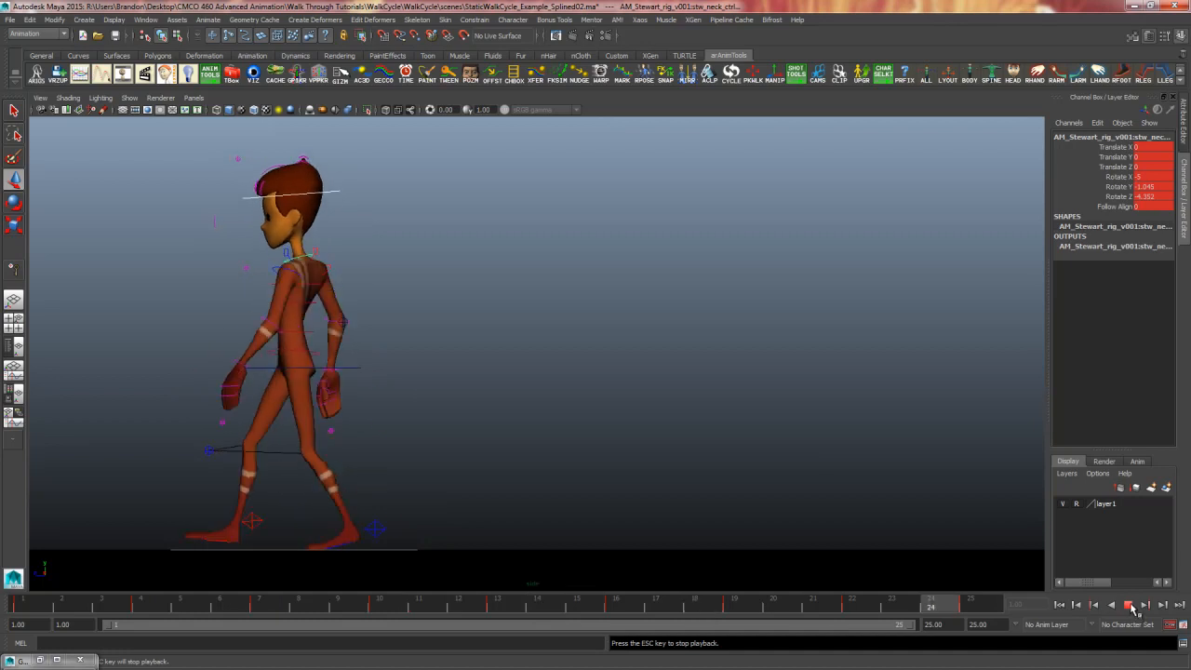
Step: Stop the playback, frame the legs in the viewport and select the left foot IK control at frame 1
{"action": "left_click", "coordinate": [1129, 605]}
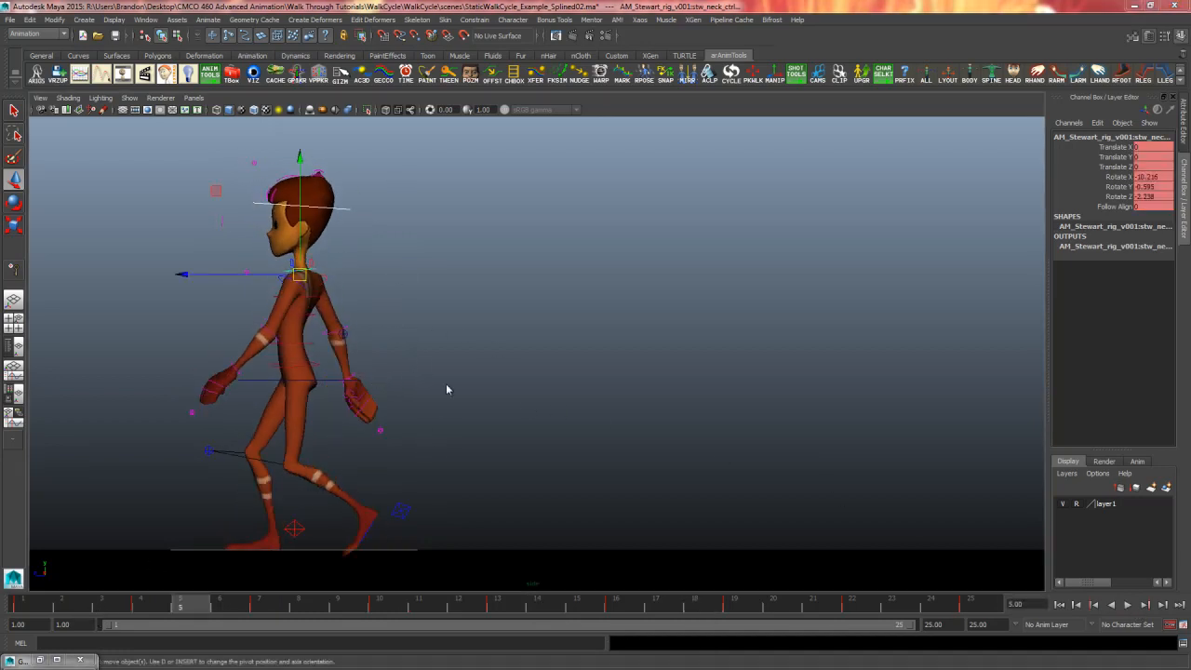
{"action": "key", "text": "space"}
{"action": "key", "text": "space"}
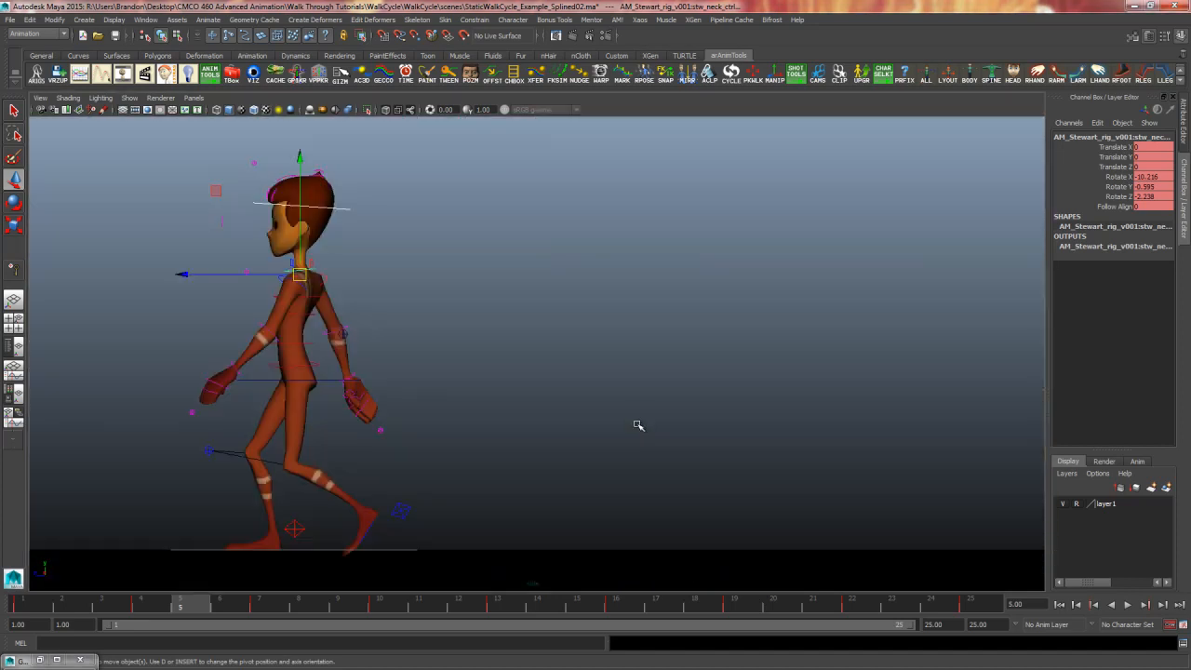
{"action": "middle_click_drag", "start_coordinate": [489, 426], "coordinate": [704, 289], "text": "alt"}
{"action": "right_click_drag", "start_coordinate": [766, 317], "coordinate": [861, 326], "text": "alt"}
{"action": "middle_click_drag", "start_coordinate": [617, 399], "coordinate": [667, 416], "text": "alt"}
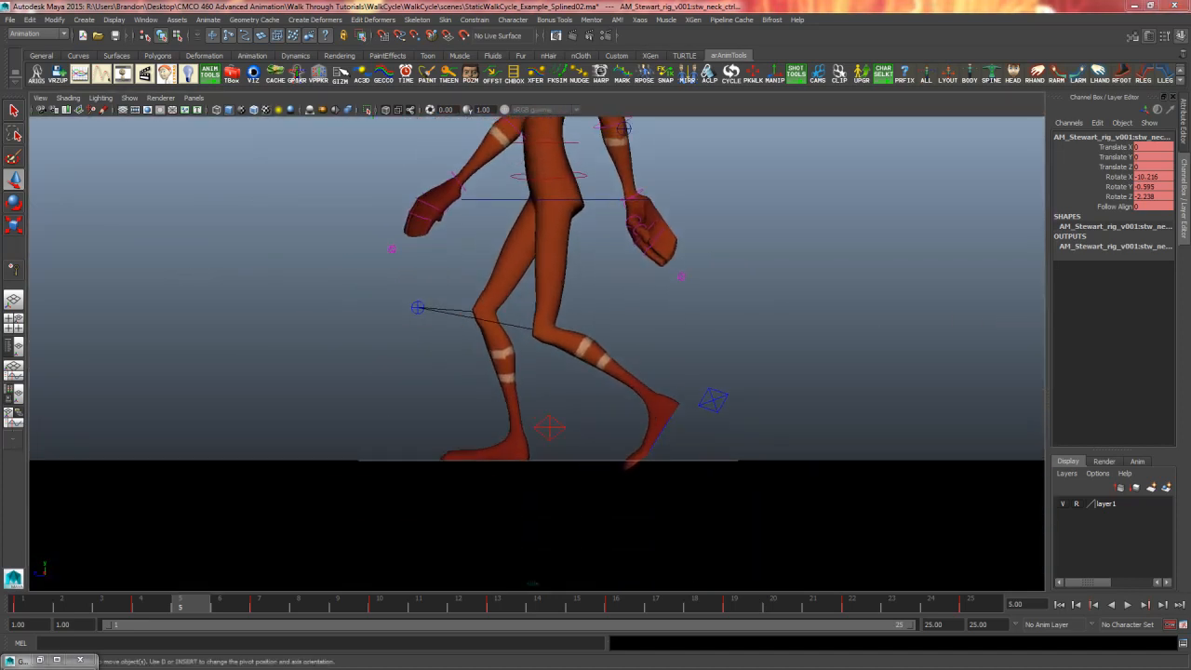
{"action": "left_click", "coordinate": [668, 446]}
{"action": "left_click", "coordinate": [21, 605]}
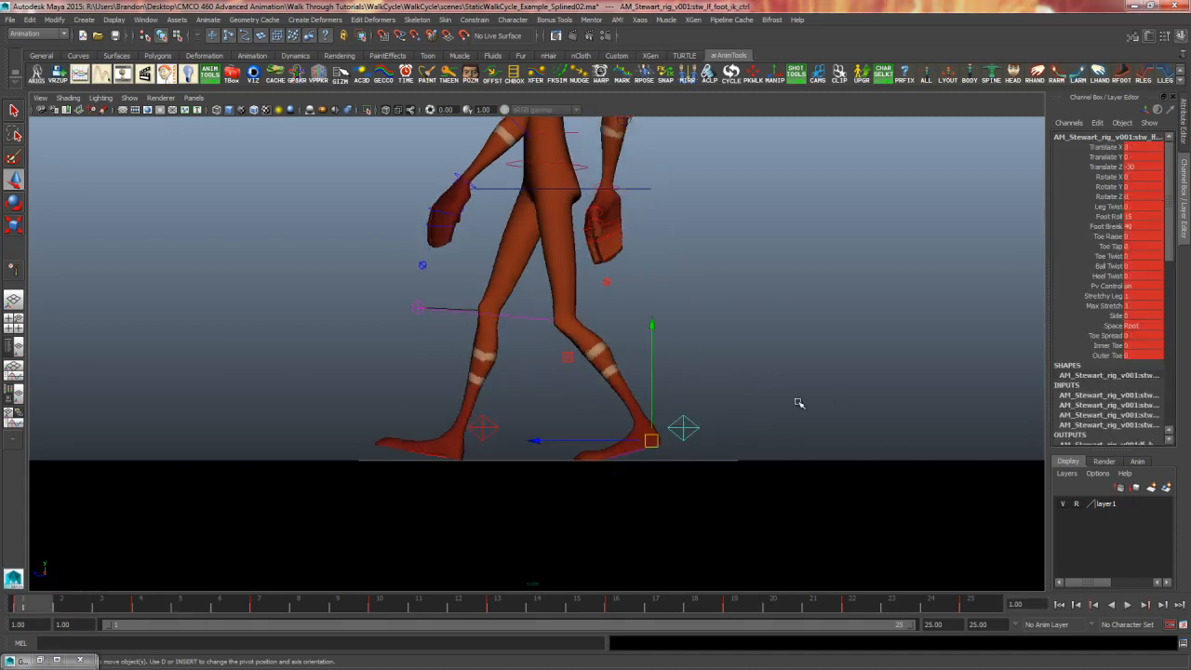
{"action": "key", "text": "space"}
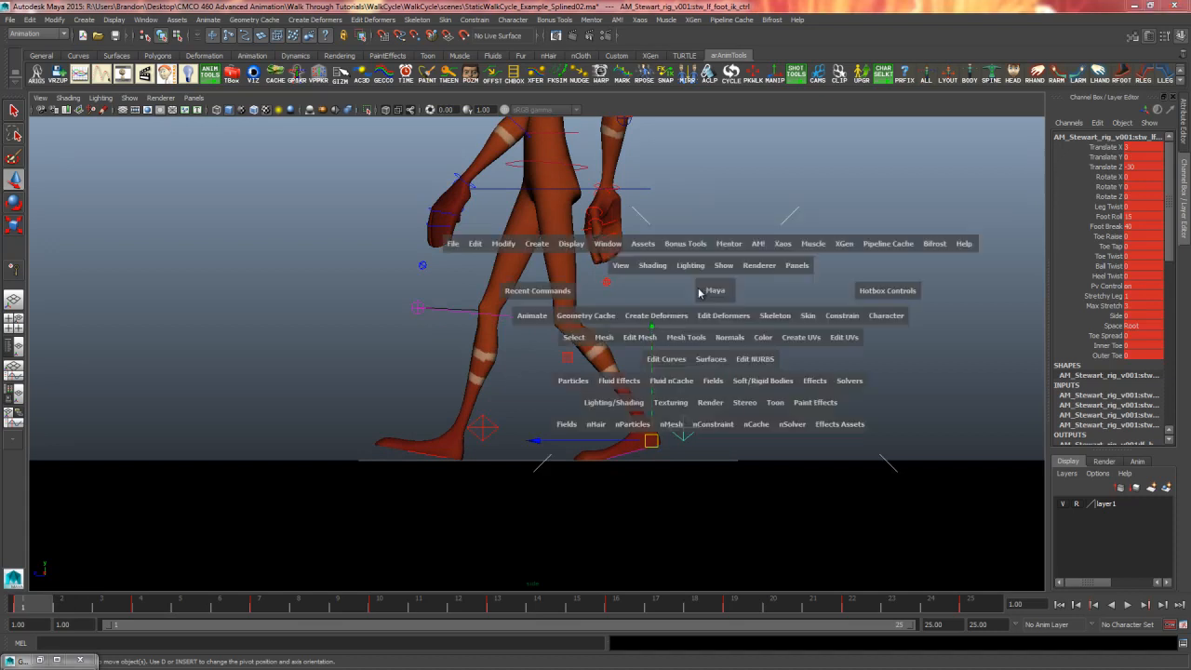
{"action": "key", "text": "space"}
{"action": "left_click_drag", "start_coordinate": [553, 399], "coordinate": [419, 398], "text": "alt"}
{"action": "left_click_drag", "start_coordinate": [524, 440], "coordinate": [587, 421], "text": "alt"}
{"action": "key", "text": "space"}
{"action": "key", "text": "space"}
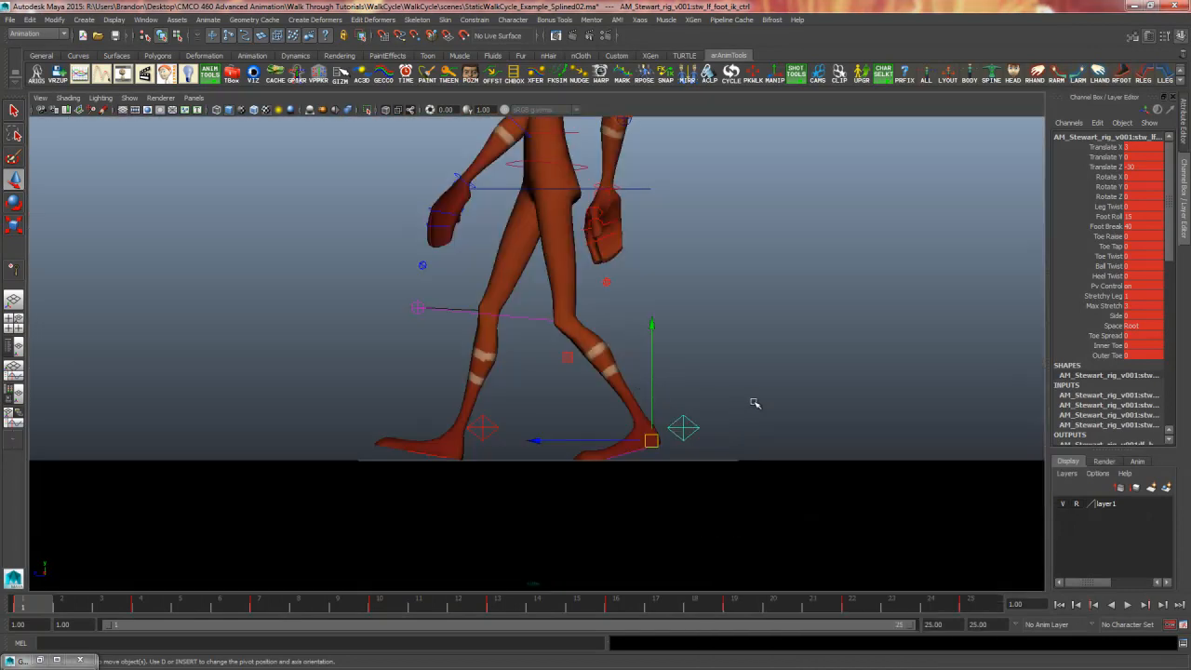
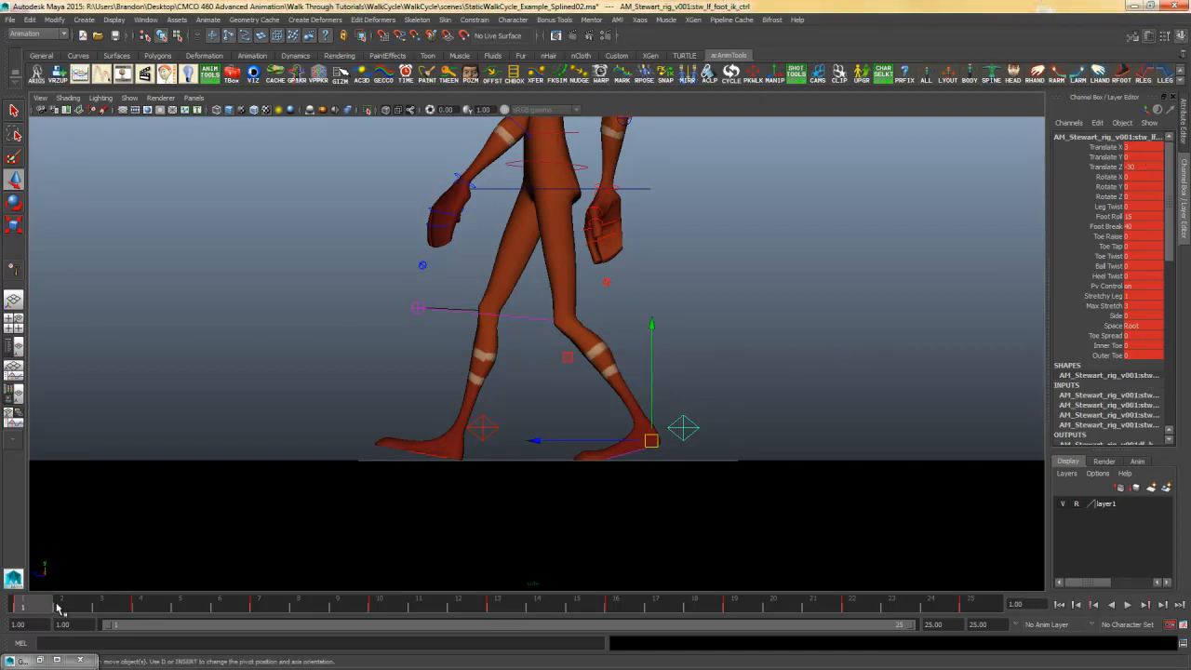
Step: At frame 5, set the left foot control's Foot Roll to 0 and its Rotate X to about 42
{"action": "key", "text": "alt+v"}
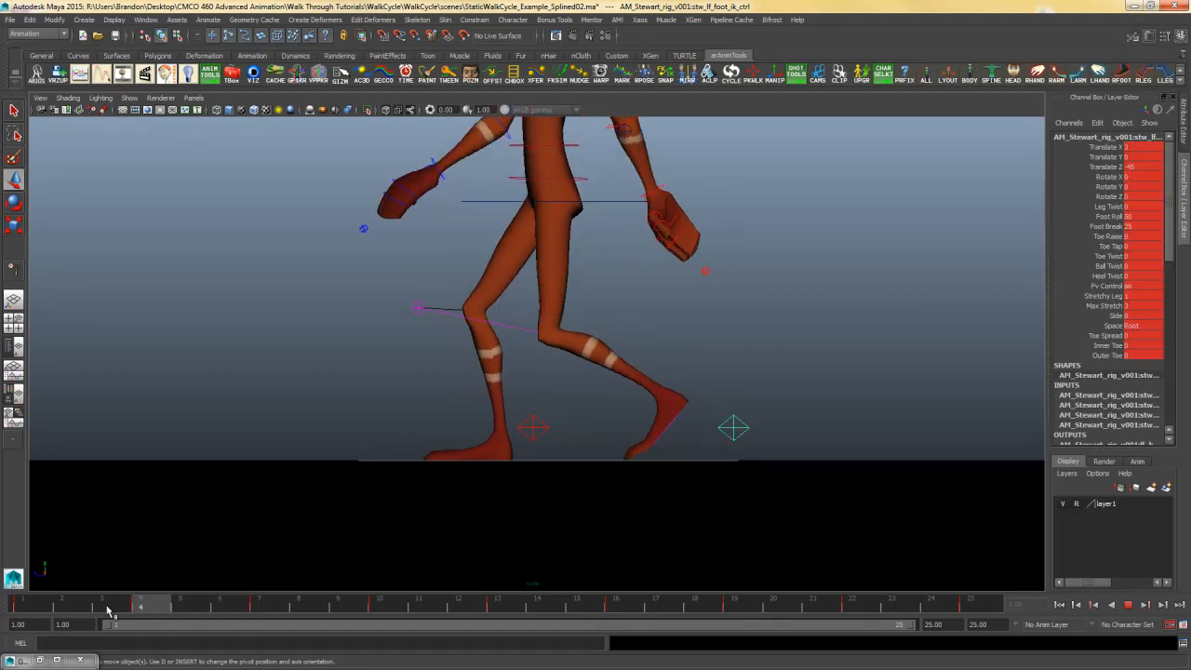
{"action": "key", "text": "alt+v"}
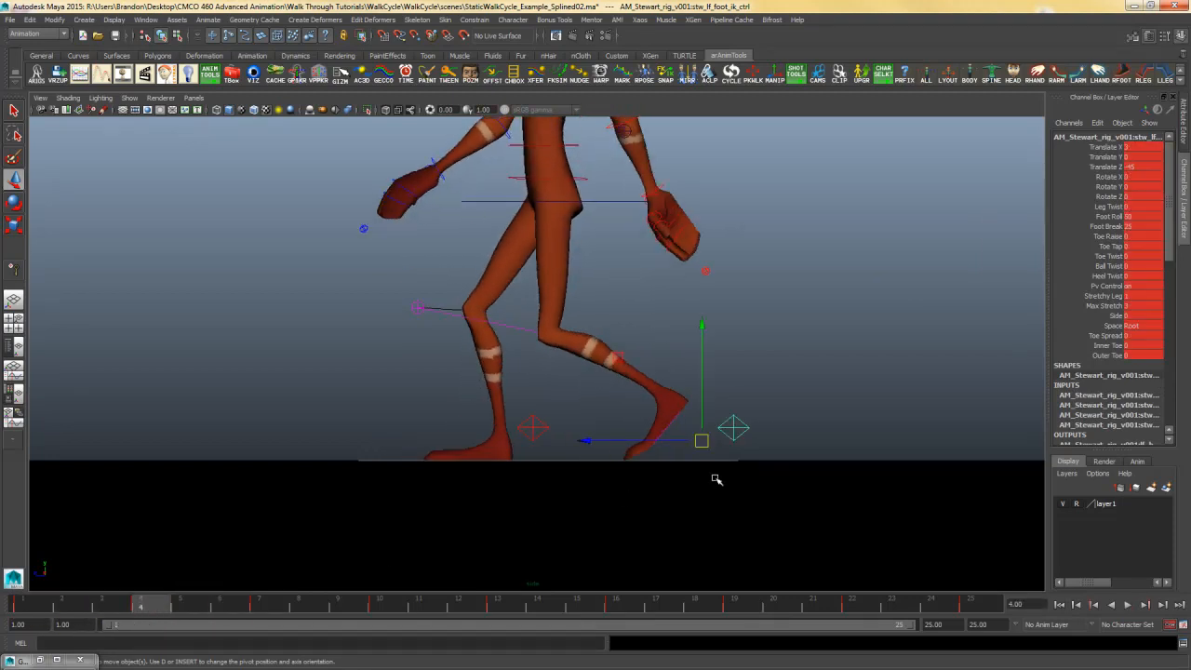
{"action": "left_click", "coordinate": [185, 609]}
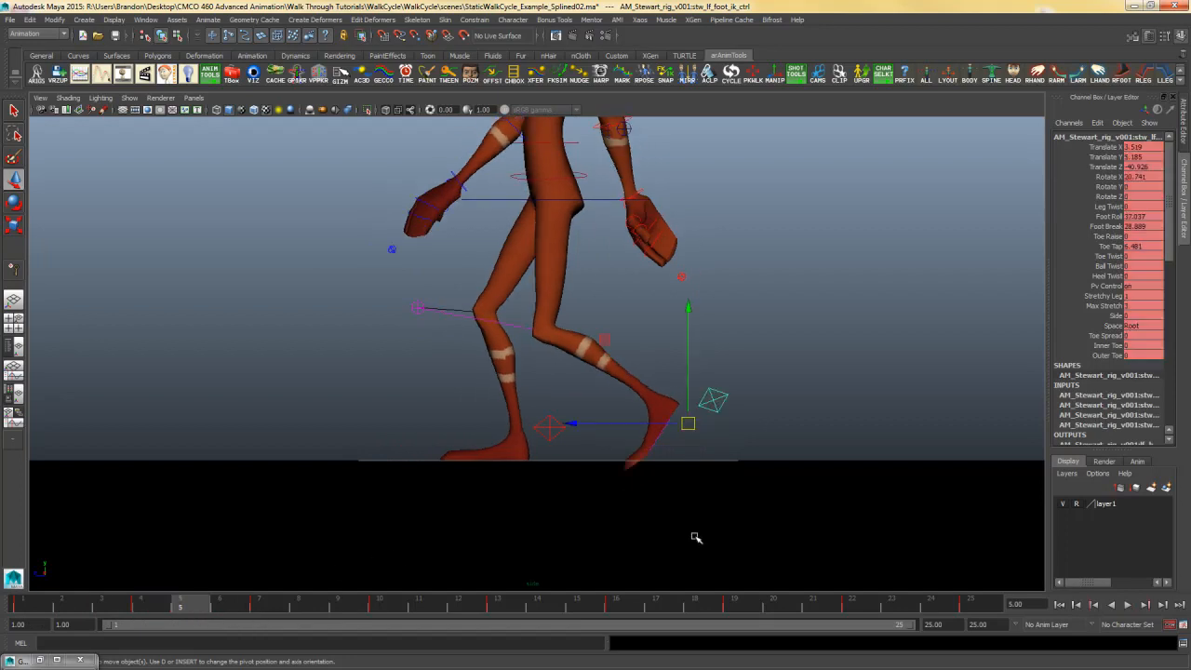
{"action": "mouse_move", "coordinate": [700, 426]}
{"action": "left_mouse_down"}
{"action": "mouse_move", "coordinate": [776, 369]}
{"action": "mouse_move", "coordinate": [718, 416]}
{"action": "left_mouse_up"}
{"action": "double_click", "coordinate": [1135, 217]}
{"action": "type", "text": "0"}
{"action": "key", "text": "Return"}
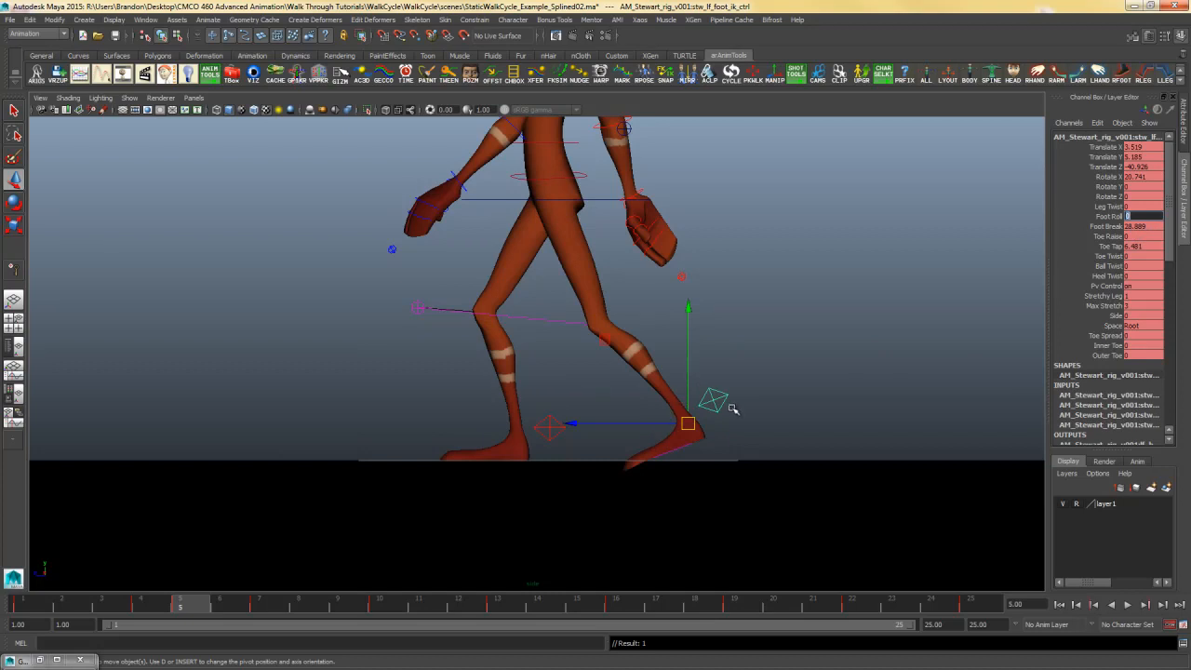
{"action": "key", "text": "Return"}
{"action": "left_click", "coordinate": [1104, 177]}
{"action": "key", "text": "e"}
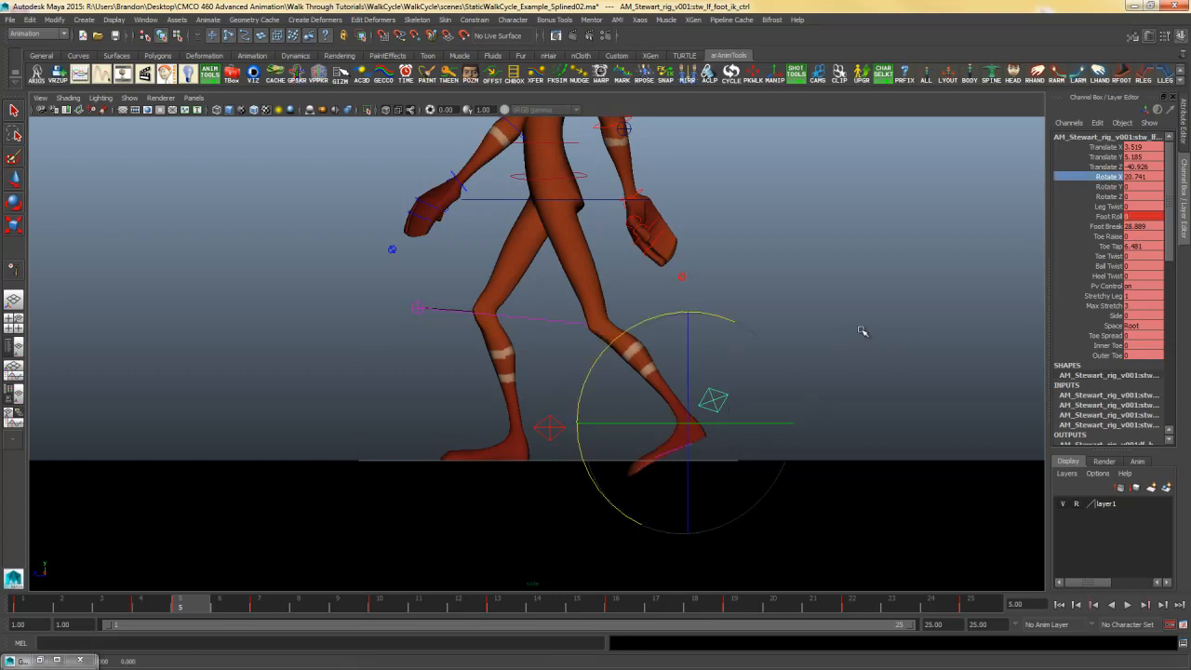
{"action": "middle_click_drag", "start_coordinate": [878, 327], "coordinate": [885, 325]}
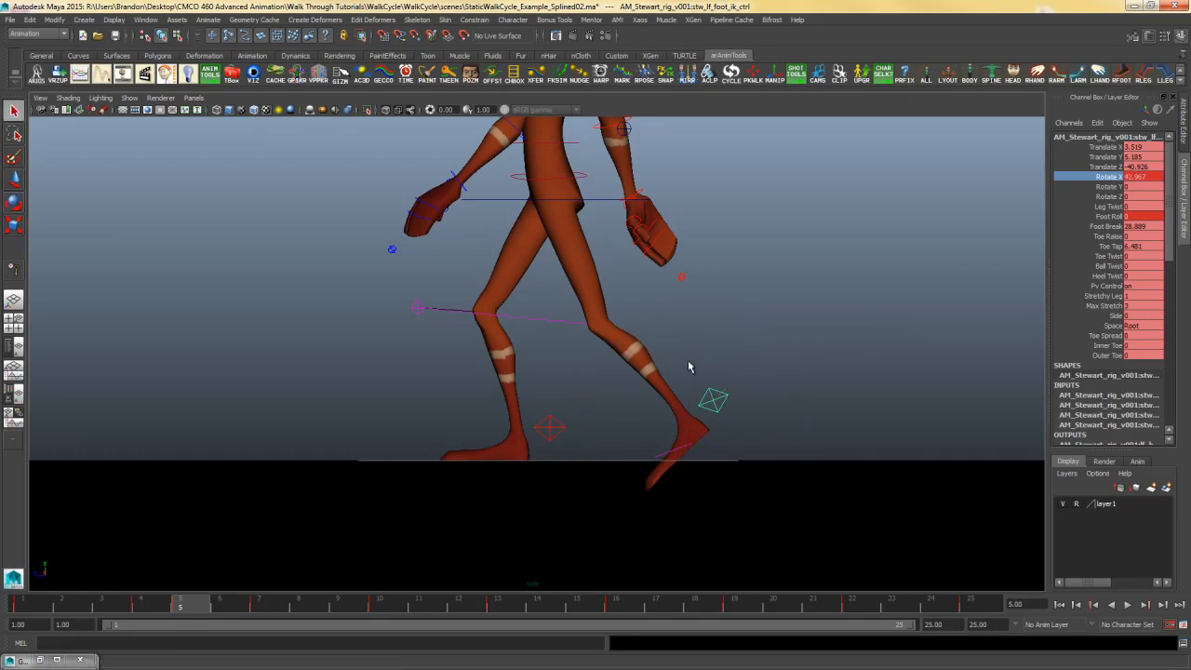
Step: Raise the left foot at frame 5 to a Translate Y of about 15 so the toes clear the ground
{"action": "key", "text": "w"}
{"action": "left_click_drag", "start_coordinate": [689, 307], "coordinate": [689, 277]}
{"action": "key", "text": "s"}
Step: Scrub the first frames to check the left foot's lift-off, clear the accidental timeline range selection and return to frame 1
{"action": "key", "text": "alt+v"}
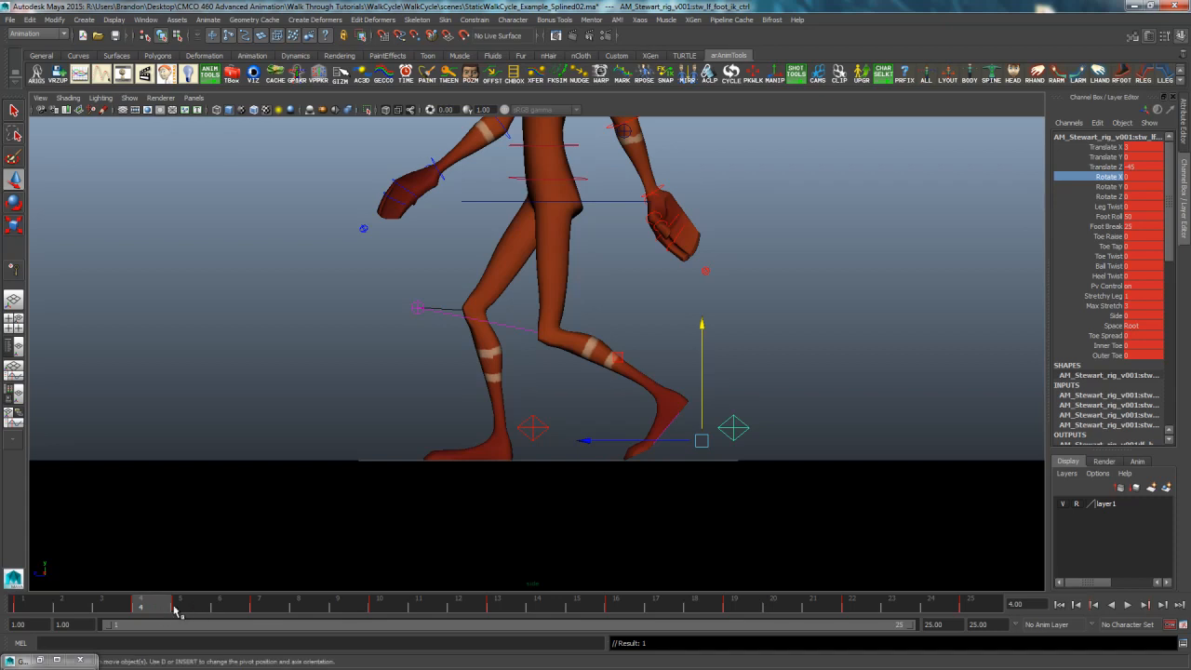
{"action": "mouse_move", "coordinate": [181, 614]}
{"action": "left_mouse_down"}
{"action": "mouse_move", "coordinate": [212, 615]}
{"action": "mouse_move", "coordinate": [140, 615]}
{"action": "mouse_move", "coordinate": [165, 607]}
{"action": "left_mouse_up"}
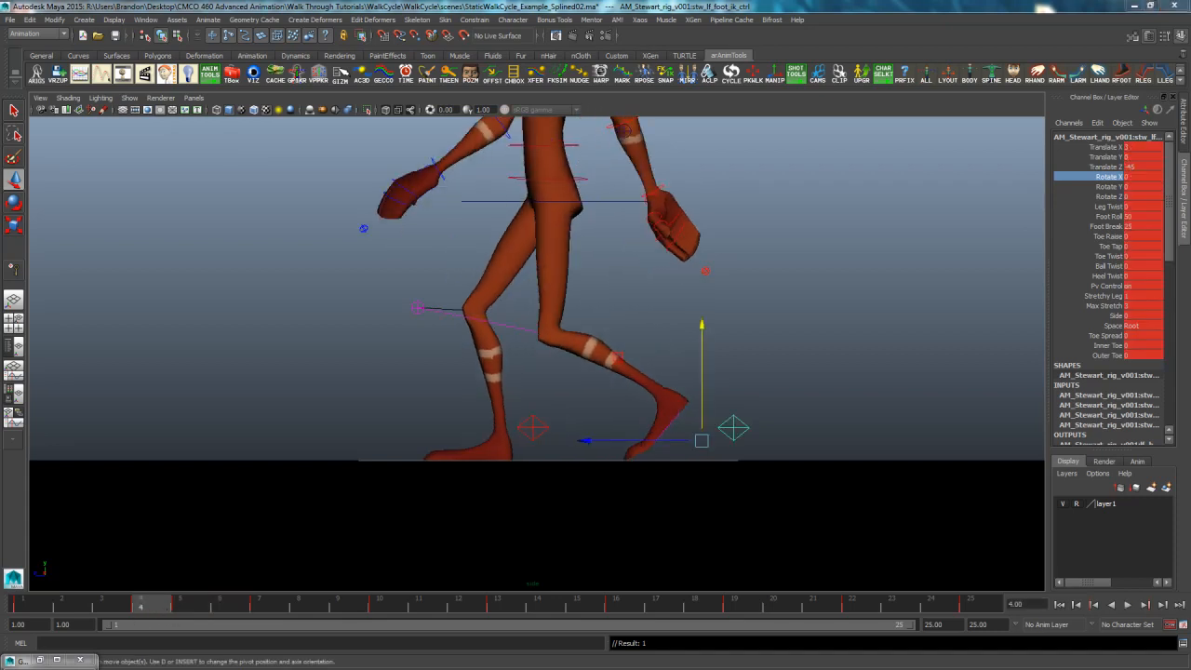
{"action": "double_click", "coordinate": [185, 607]}
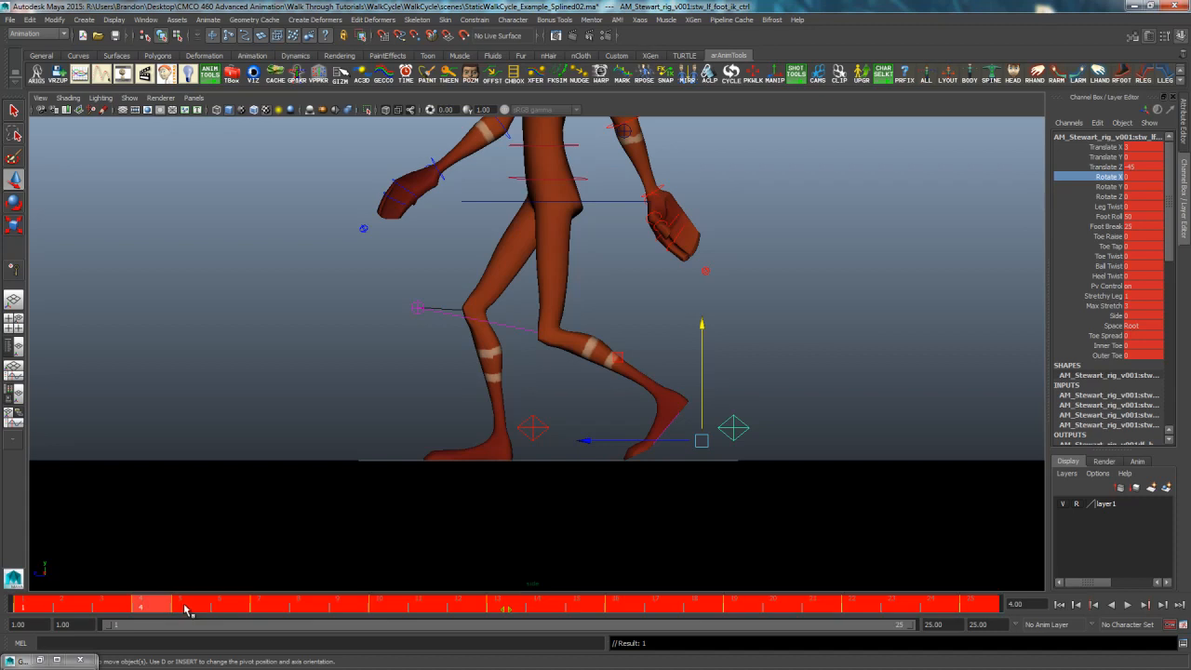
{"action": "left_click", "coordinate": [877, 376]}
{"action": "left_click", "coordinate": [730, 432]}
{"action": "left_click_drag", "start_coordinate": [158, 607], "coordinate": [49, 596]}
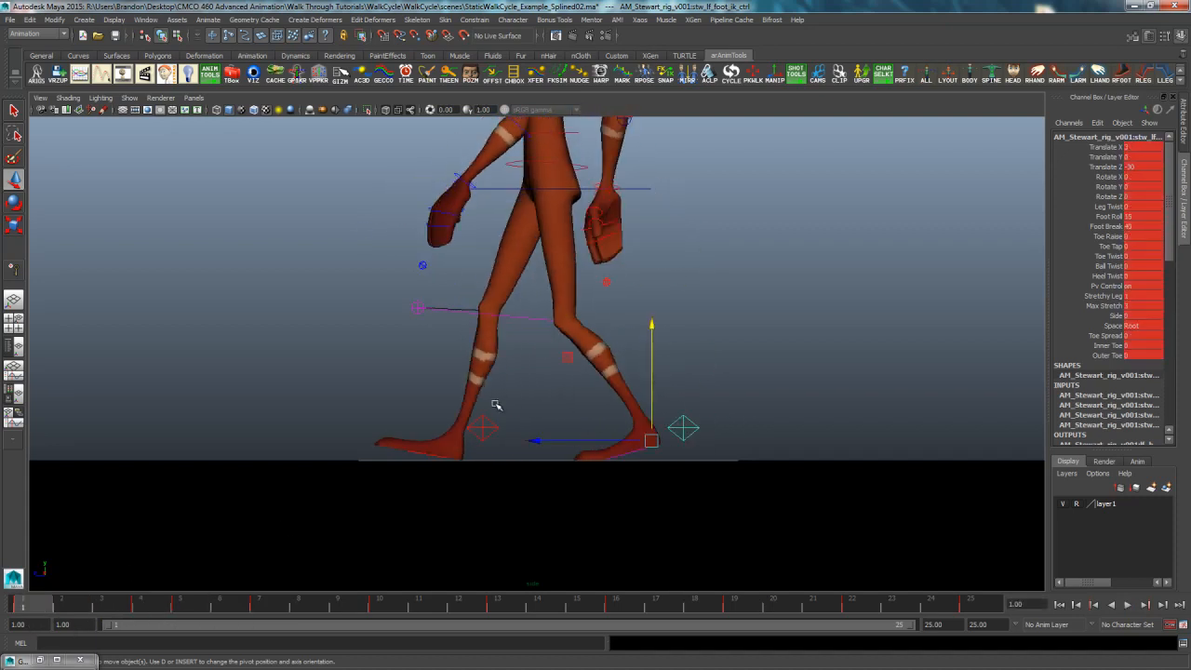
Step: Select the right foot IK control and set its Foot Roll to 0 at frame 17
{"action": "key", "text": "alt+v"}
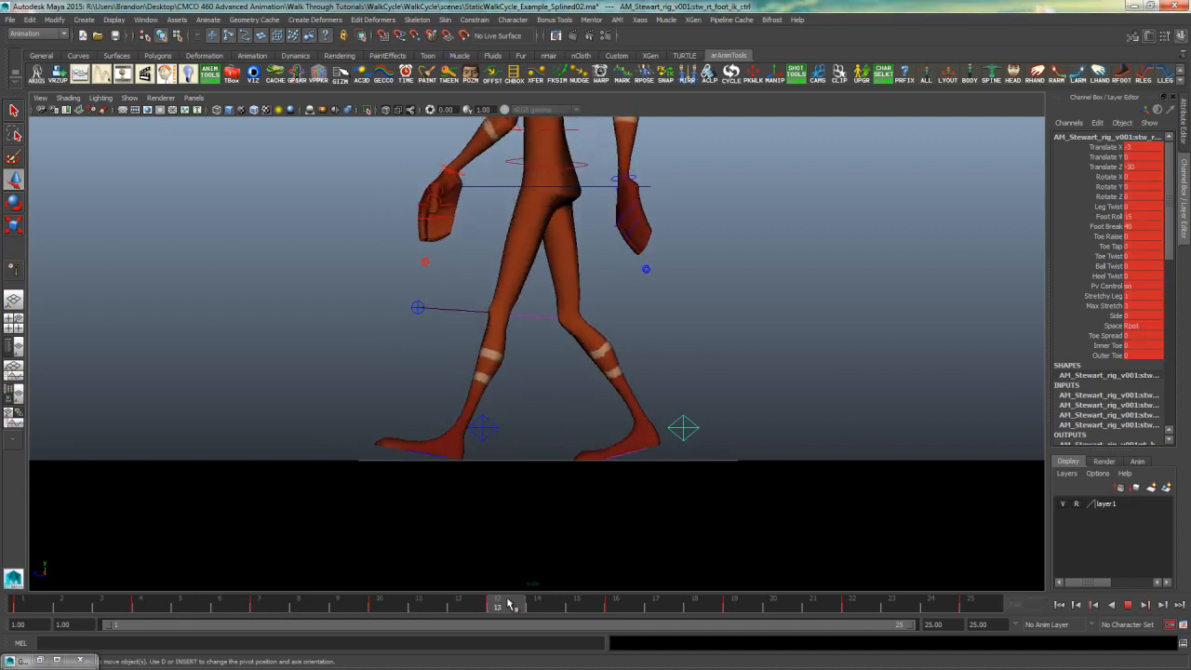
{"action": "left_click", "coordinate": [652, 607]}
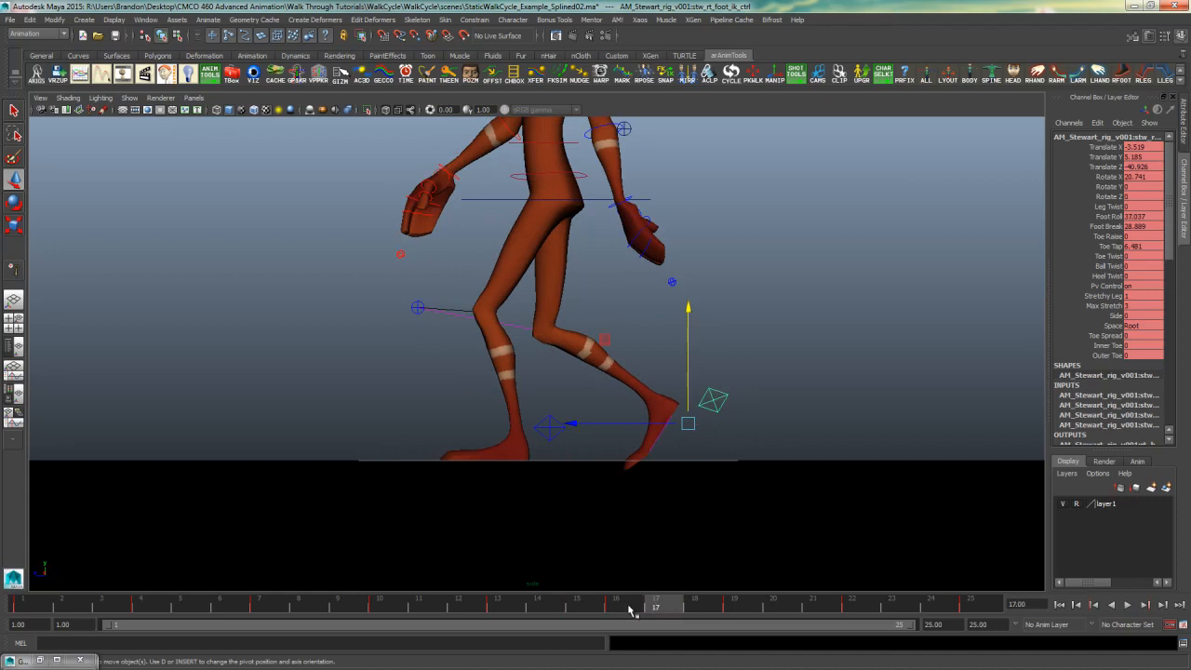
{"action": "left_click_drag", "start_coordinate": [629, 609], "coordinate": [680, 610]}
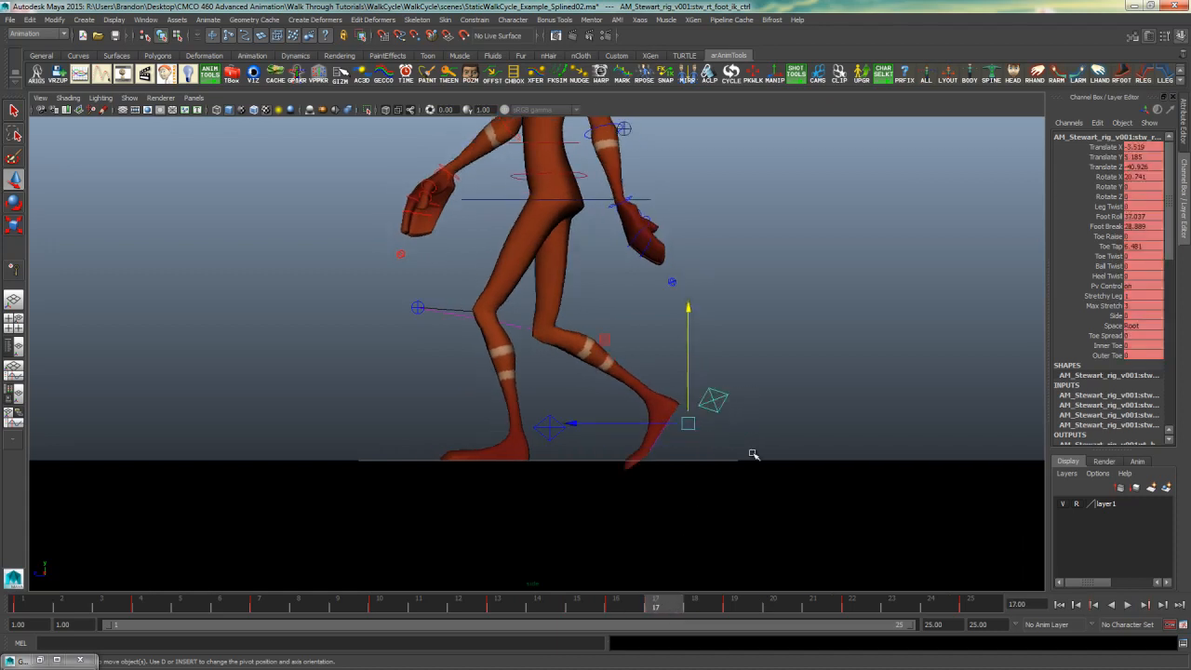
{"action": "double_click", "coordinate": [1144, 216]}
{"action": "type", "text": "0"}
{"action": "key", "text": "Return"}
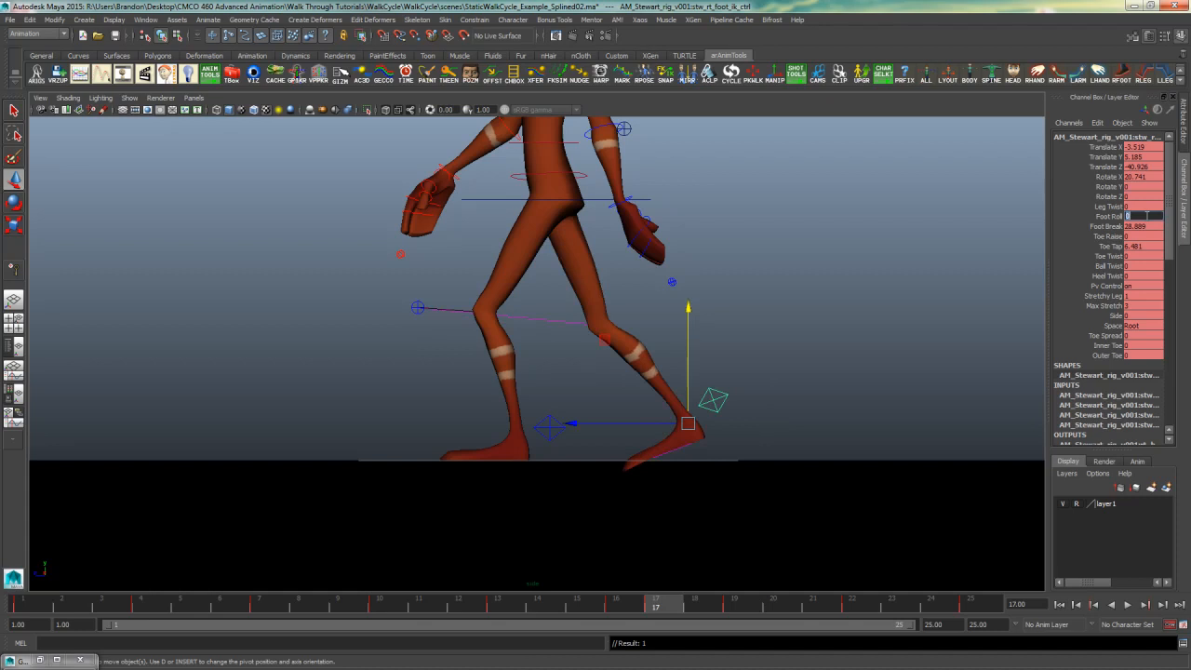
Step: Rotate the right foot at frame 17 to about 40 in X and raise its Translate Y to about 13.9
{"action": "left_click", "coordinate": [1108, 176]}
{"action": "key", "text": "e"}
{"action": "left_click_drag", "start_coordinate": [672, 316], "coordinate": [682, 280]}
{"action": "key", "text": "w"}
{"action": "key", "text": "s"}
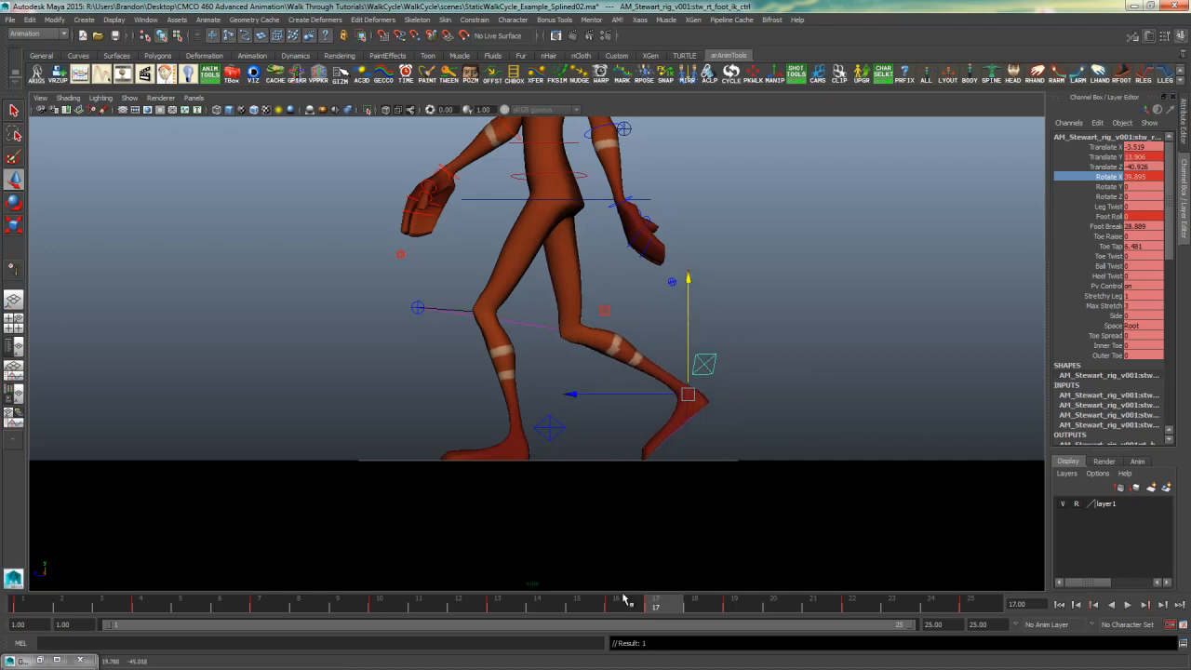
Step: Scrub around frame 17 to check the right foot's lift-off, return to frame 1 and clear the selection
{"action": "key", "text": "alt+v"}
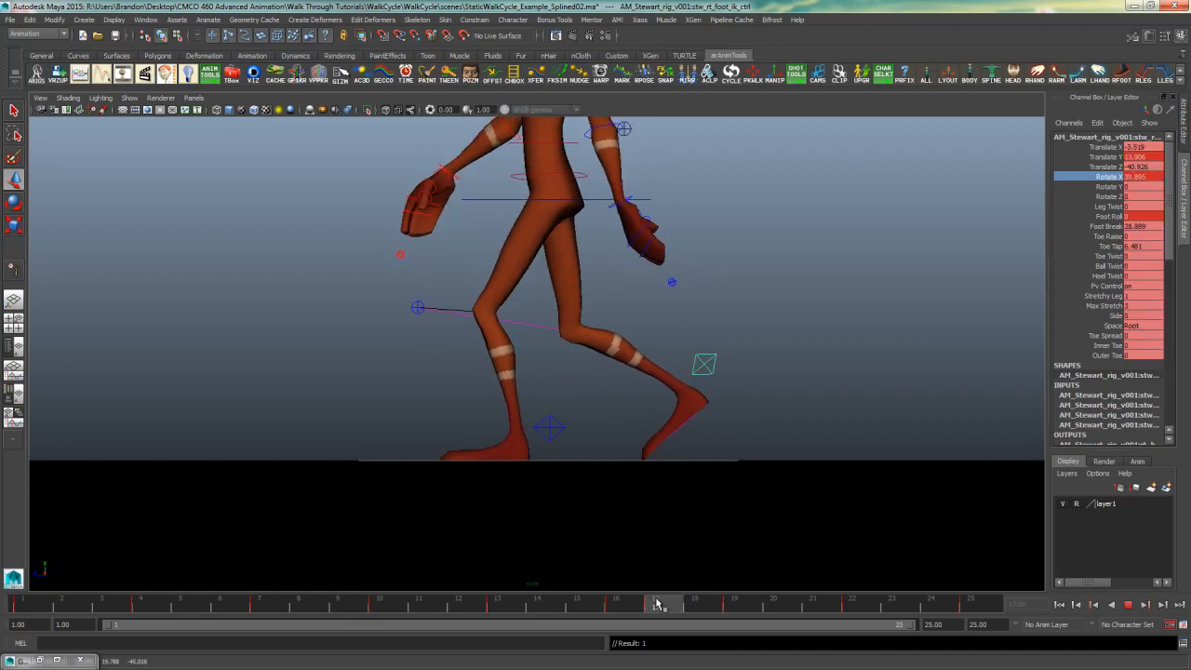
{"action": "left_click", "coordinate": [657, 605]}
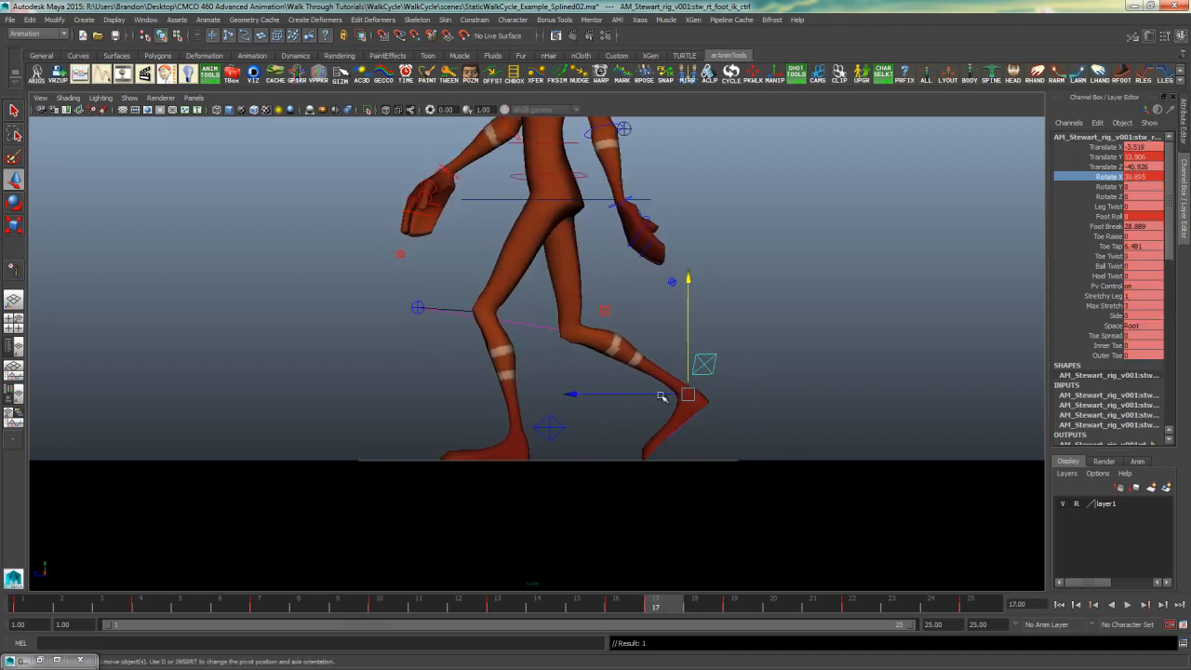
{"action": "left_click", "coordinate": [35, 613]}
{"action": "left_click", "coordinate": [797, 394]}
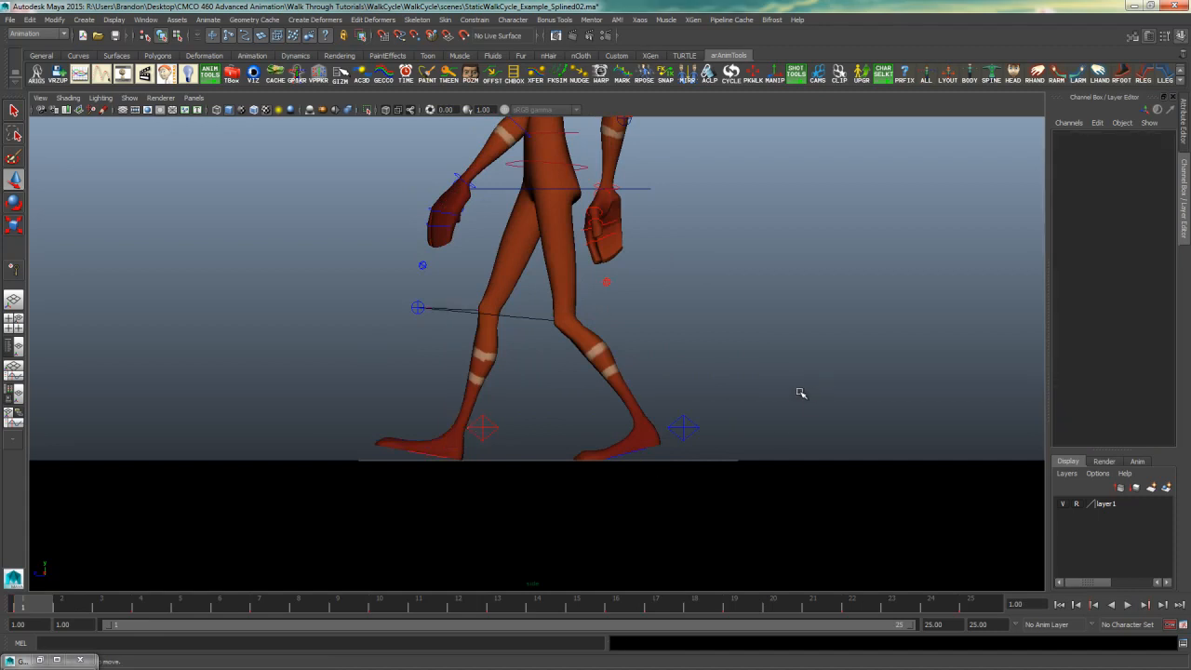
Step: Select the left foot control and frame all its animation curves in a maximized Graph Editor
{"action": "left_click", "coordinate": [662, 450]}
{"action": "key", "text": "g"}
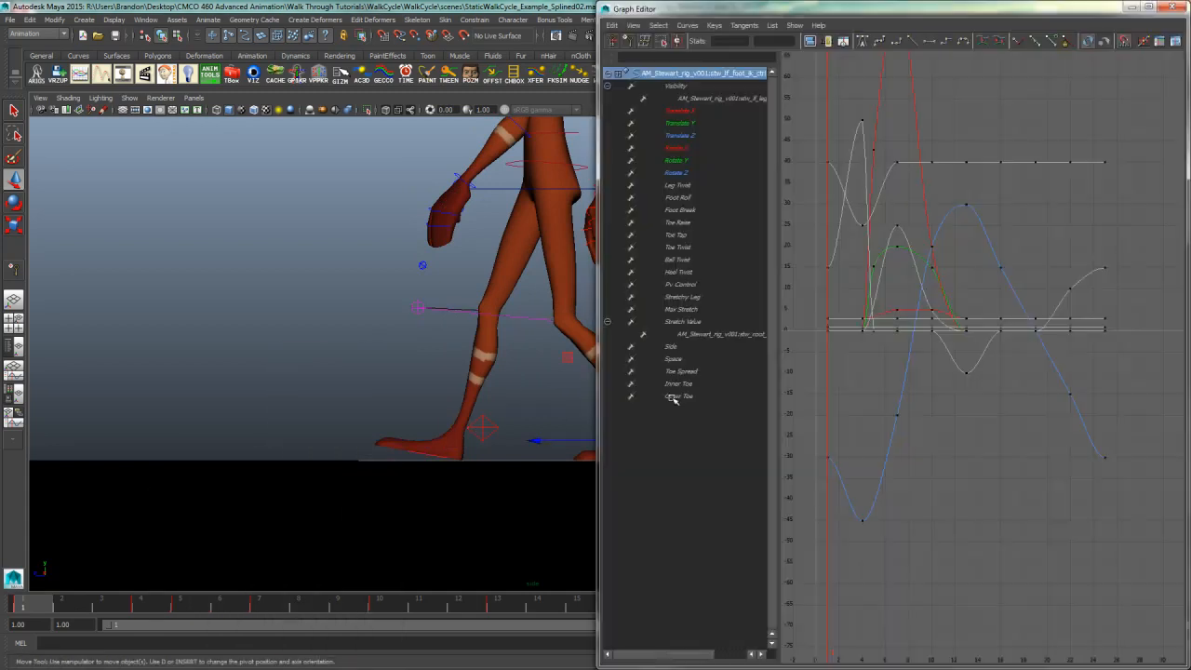
{"action": "left_click_drag", "start_coordinate": [866, 13], "coordinate": [657, 41]}
{"action": "double_click", "coordinate": [657, 41]}
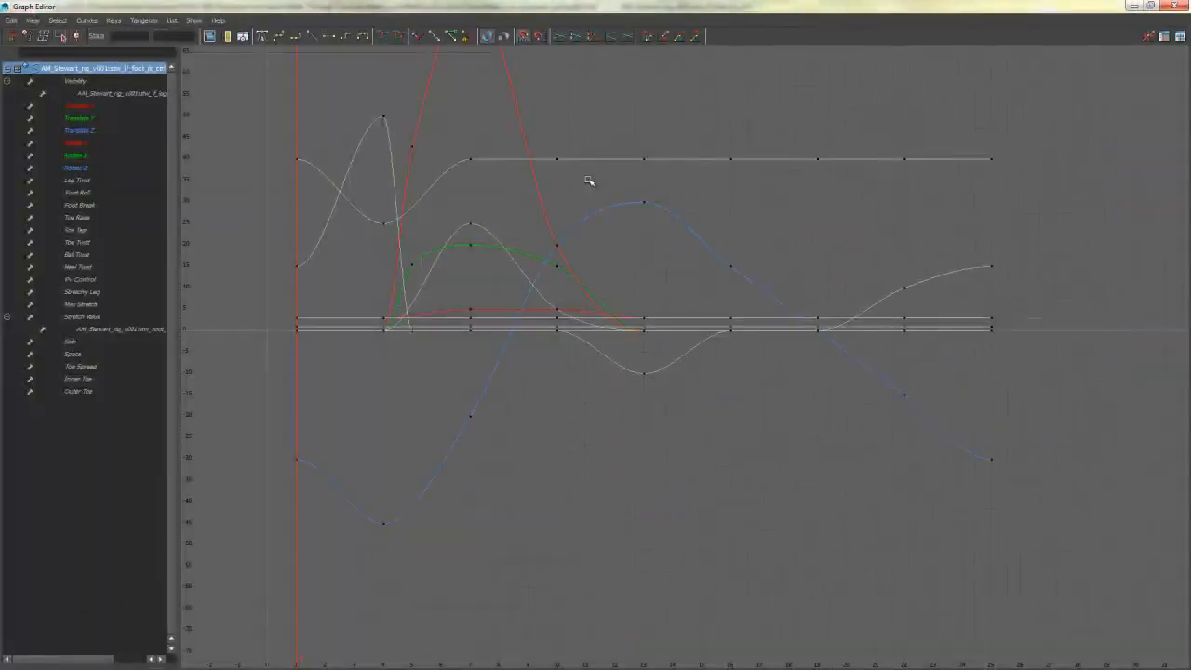
{"action": "key", "text": "f"}
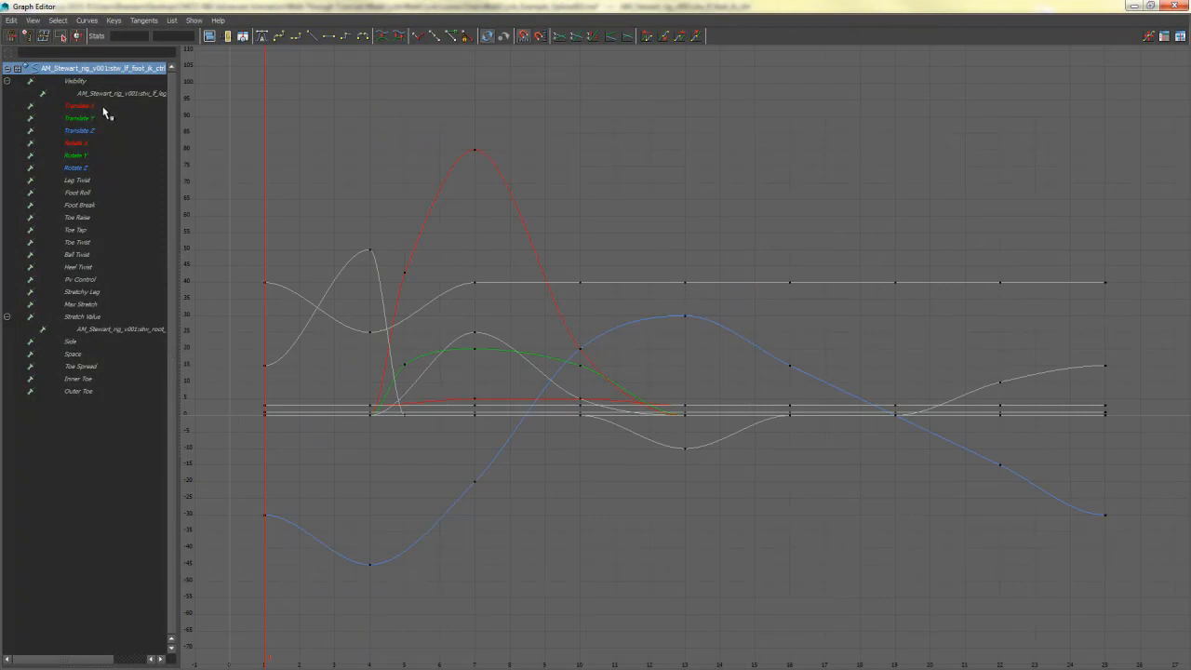
Step: Isolate the left foot's Translate X curve in the Graph Editor and frame it
{"action": "left_click", "coordinate": [75, 83]}
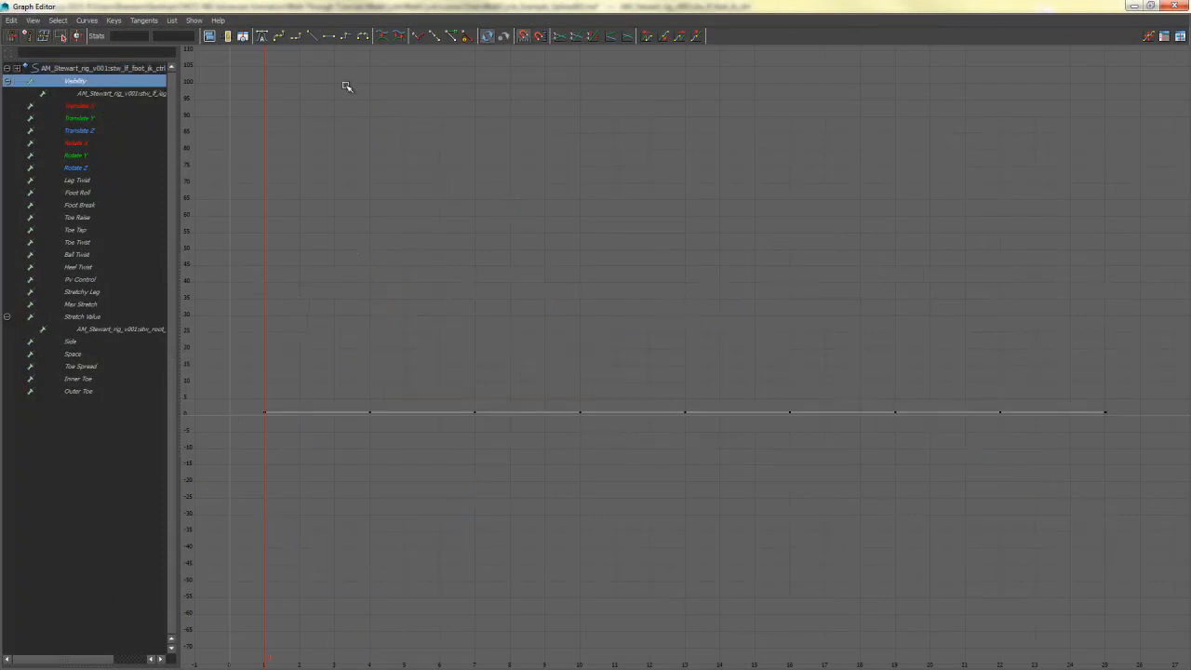
{"action": "left_click", "coordinate": [155, 95]}
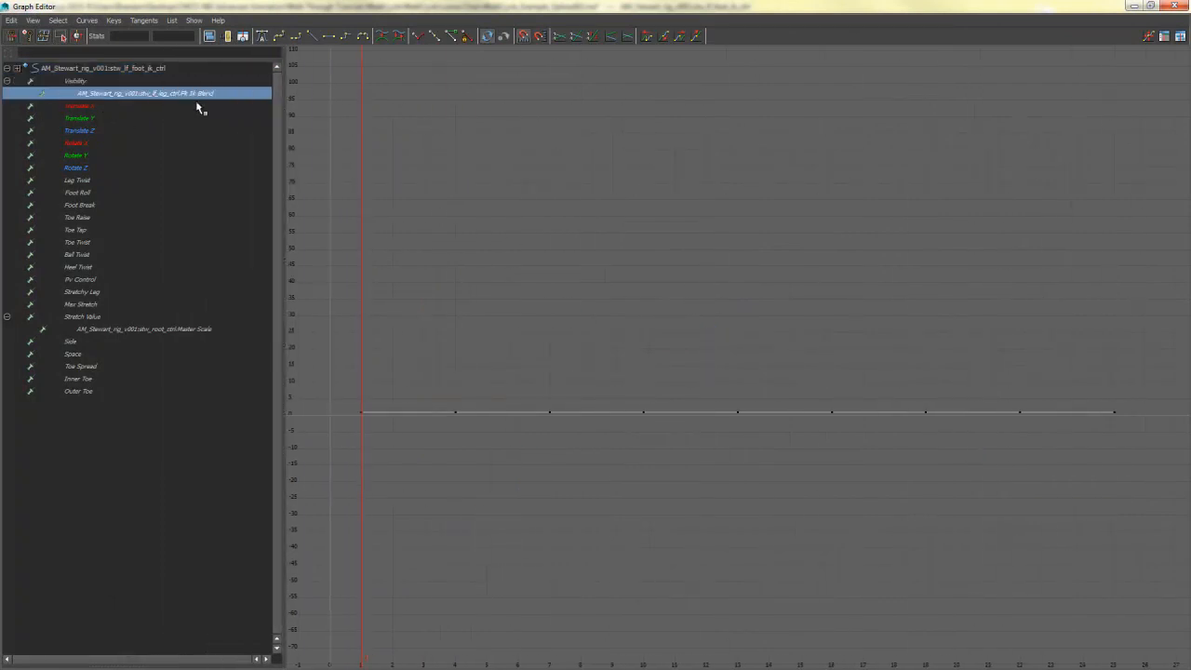
{"action": "left_click", "coordinate": [113, 108]}
{"action": "key", "text": "f"}
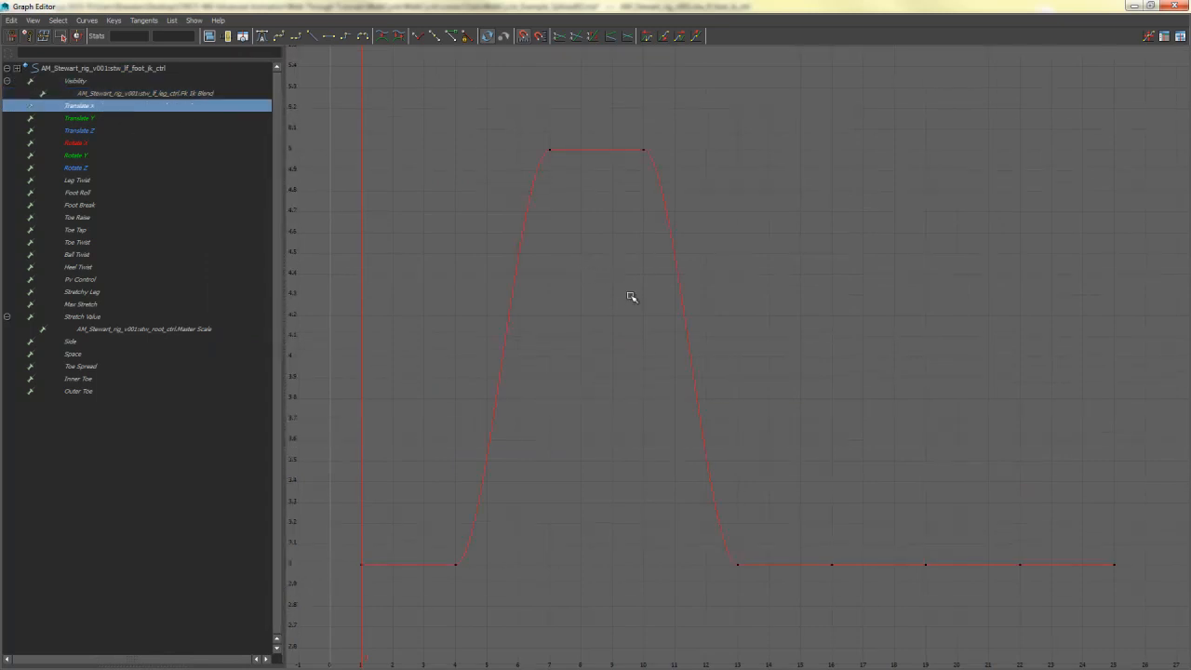
Step: Restore the Graph Editor beside the viewport and switch the viewport to the front view
{"action": "left_click_drag", "start_coordinate": [685, 5], "coordinate": [1106, 72]}
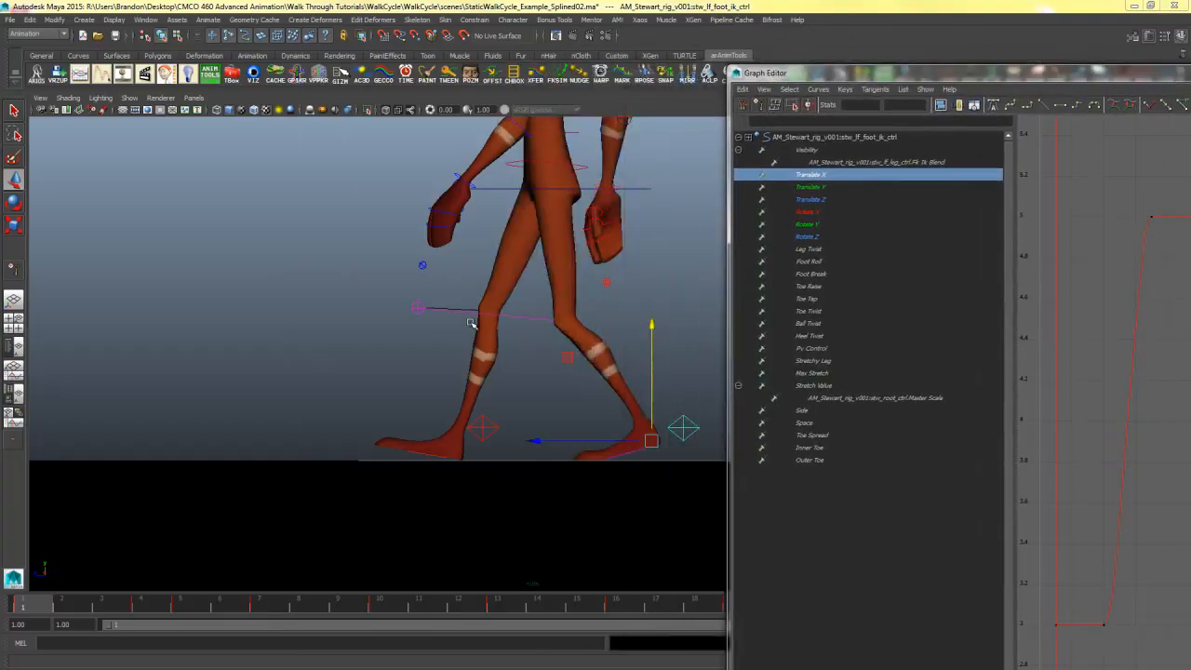
{"action": "key", "text": "space"}
{"action": "key", "text": "space"}
{"action": "key", "text": "space"}
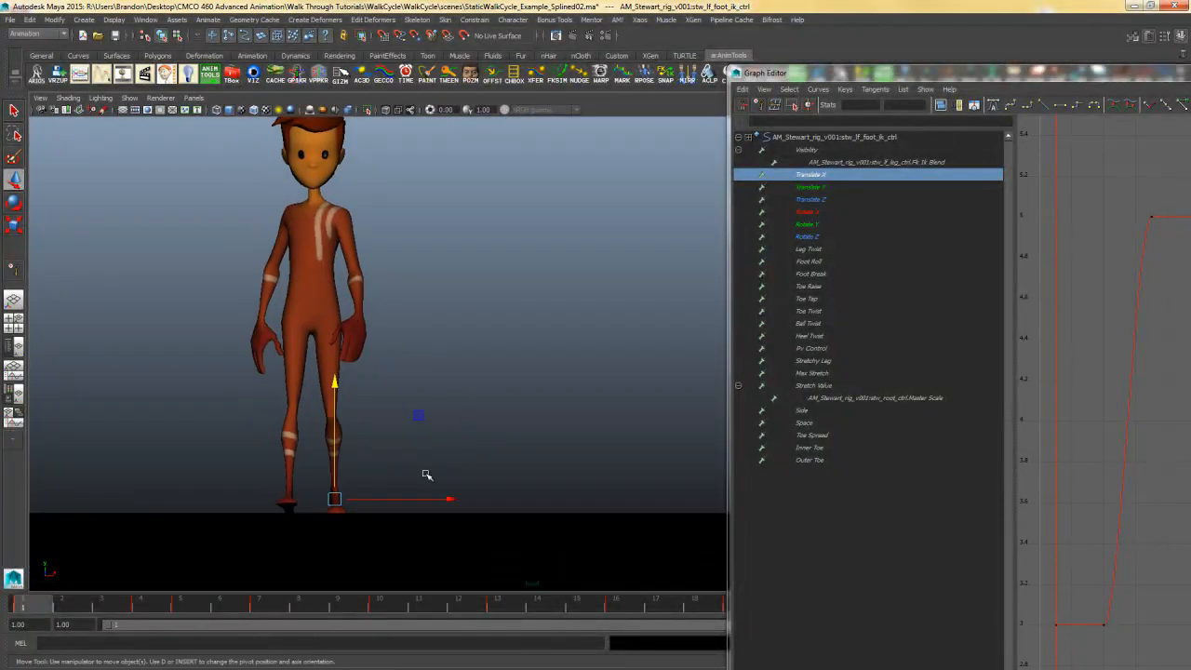
Step: Try a sideways move of the left foot at frame 1, undo it and scrub to frame 9 to examine its side-to-side motion
{"action": "left_click_drag", "start_coordinate": [456, 499], "coordinate": [504, 478]}
{"action": "key", "text": "ctrl+z"}
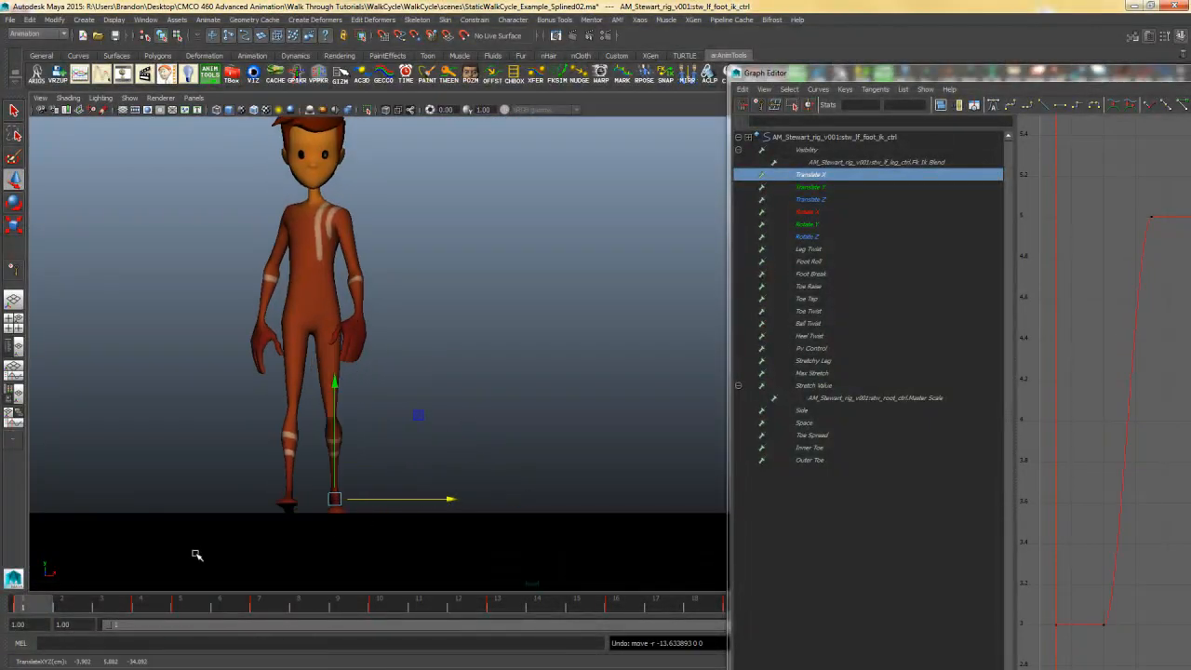
{"action": "left_click_drag", "start_coordinate": [65, 609], "coordinate": [368, 588]}
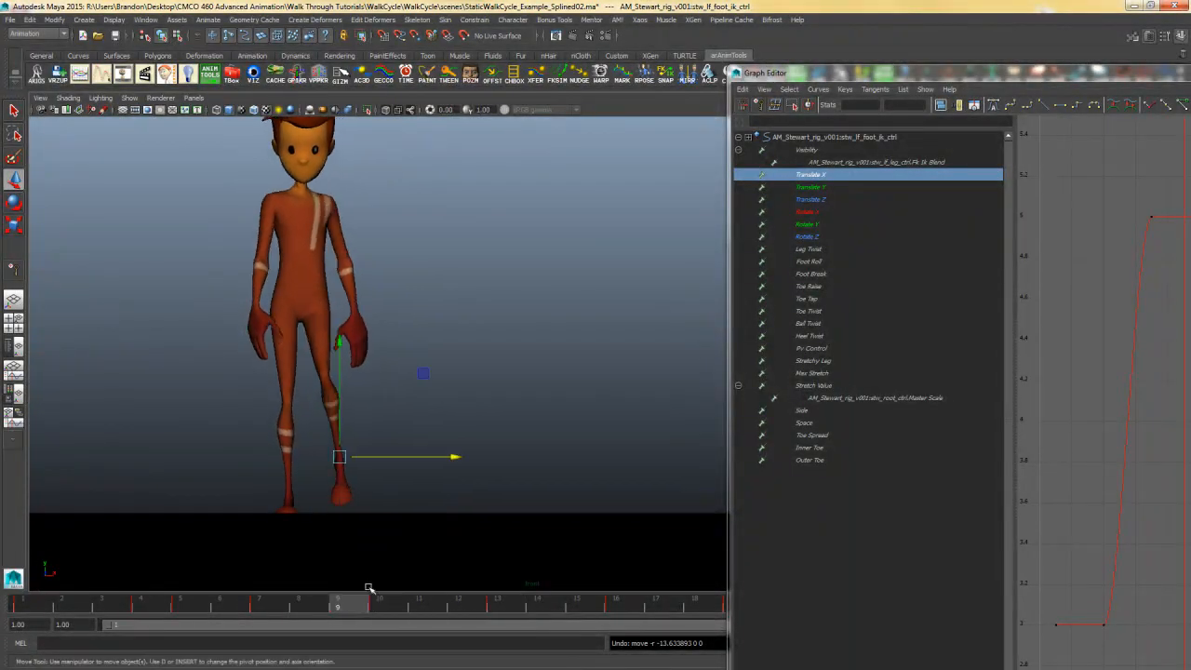
Step: Maximize the Graph Editor with the left foot's whole Translate X curve in view
{"action": "left_click_drag", "start_coordinate": [837, 72], "coordinate": [384, 34]}
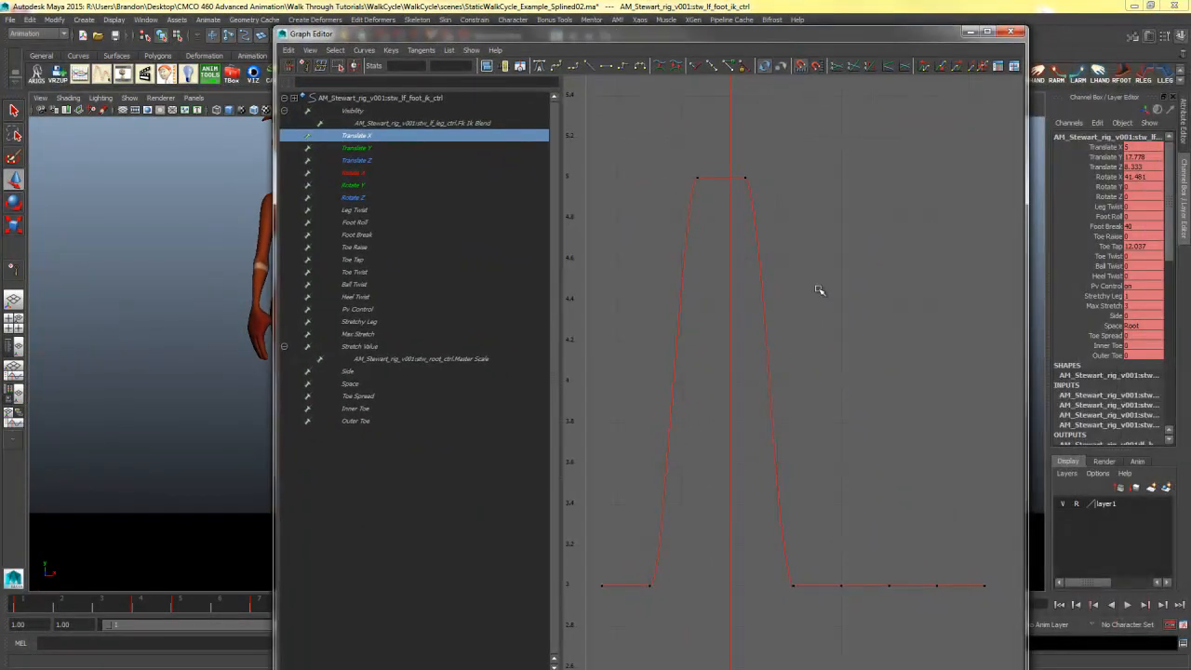
{"action": "middle_click_drag", "start_coordinate": [832, 353], "coordinate": [819, 191], "text": "alt"}
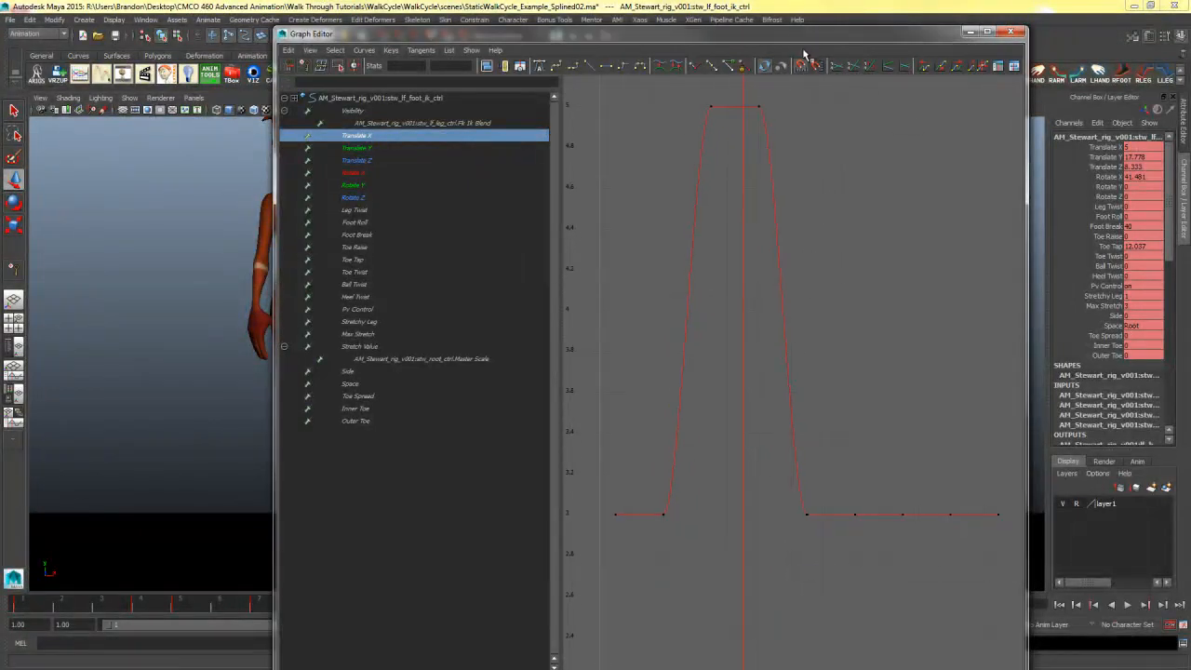
{"action": "left_click_drag", "start_coordinate": [794, 39], "coordinate": [764, 5]}
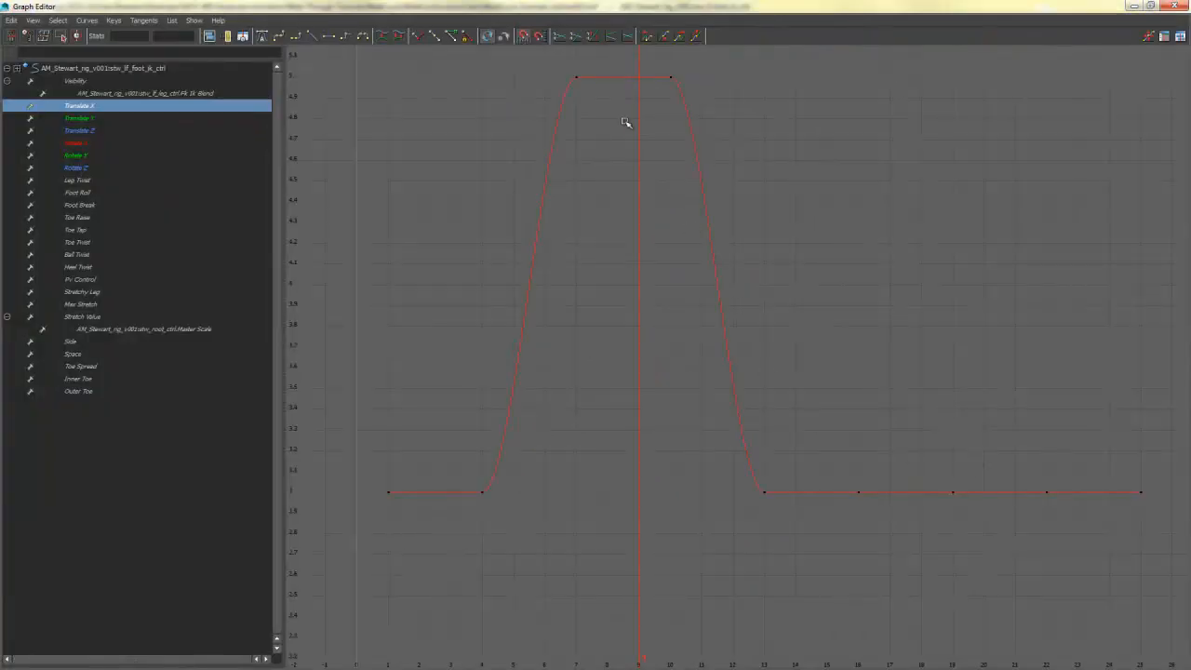
Step: Try replacing the two peak keys on the left foot's Translate X curve with one at frame 8, and undo it
{"action": "left_click_drag", "start_coordinate": [614, 63], "coordinate": [491, 142]}
{"action": "key", "text": "Delete"}
{"action": "left_click_drag", "start_coordinate": [704, 63], "coordinate": [643, 110]}
{"action": "middle_click_drag", "start_coordinate": [722, 129], "coordinate": [666, 128], "text": "shift"}
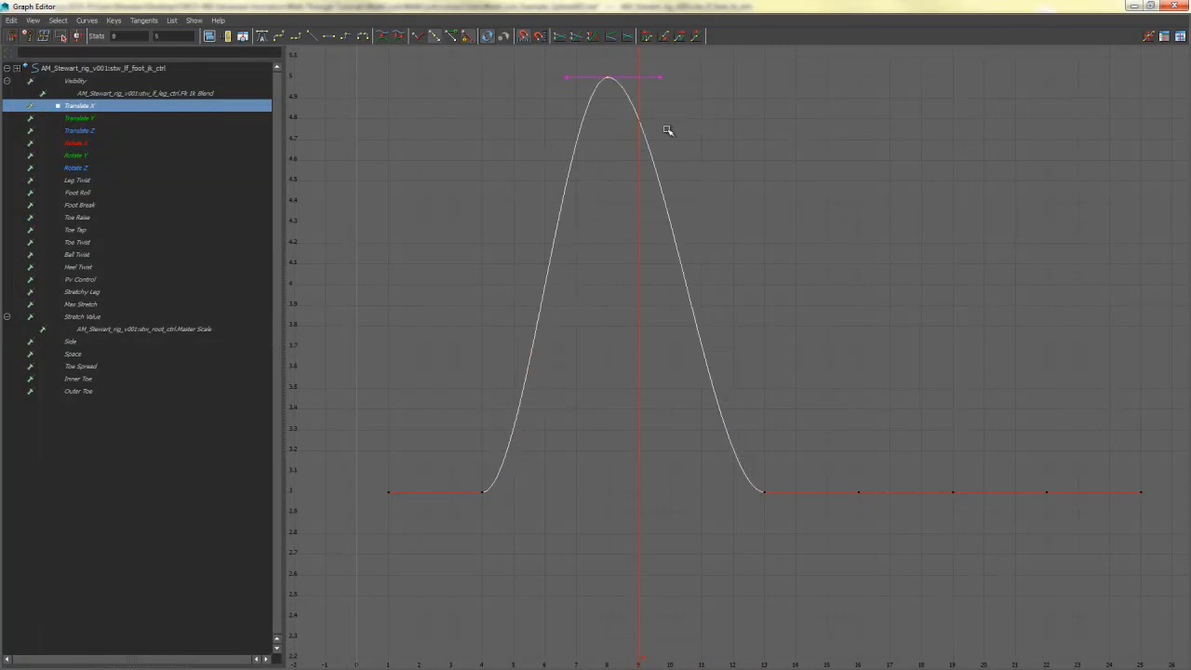
{"action": "key", "text": "ctrl+z"}
{"action": "key", "text": "ctrl+z"}
{"action": "key", "text": "ctrl+z"}
{"action": "key", "text": "ctrl+z"}
{"action": "key", "text": "ctrl+z"}
{"action": "key", "text": "ctrl+y"}
{"action": "key", "text": "ctrl+y"}
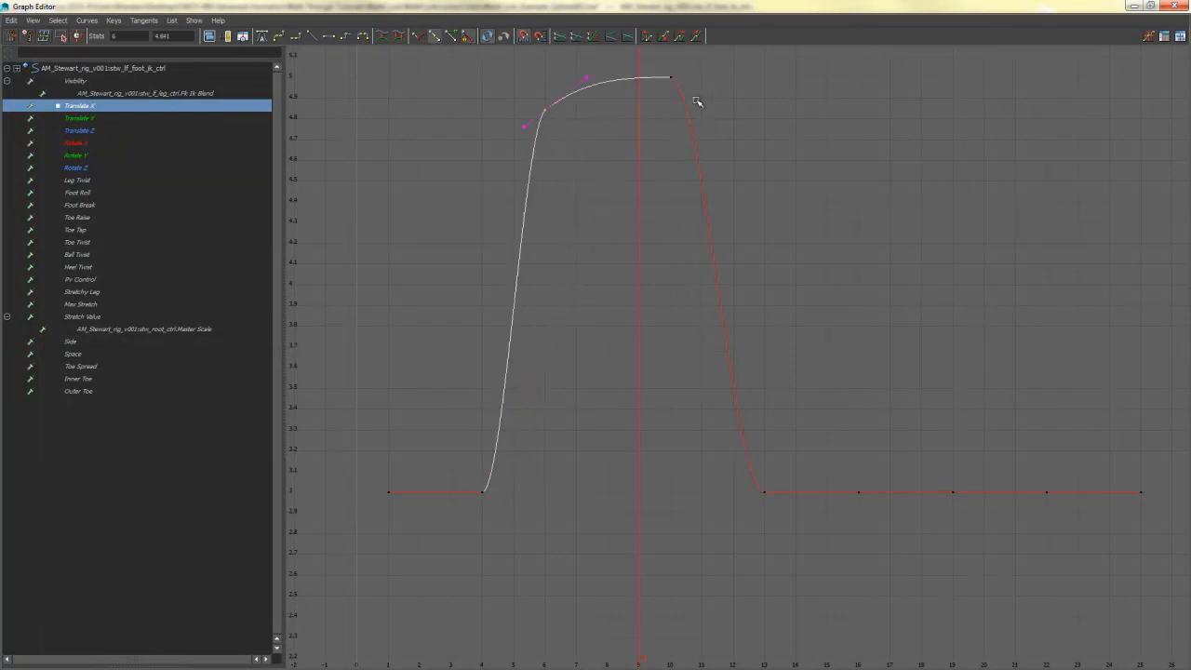
Step: Delete the earlier peak key on the Translate X curve, move the frame 10 peak to frame 9 and scrub up to it
{"action": "key", "text": "Delete"}
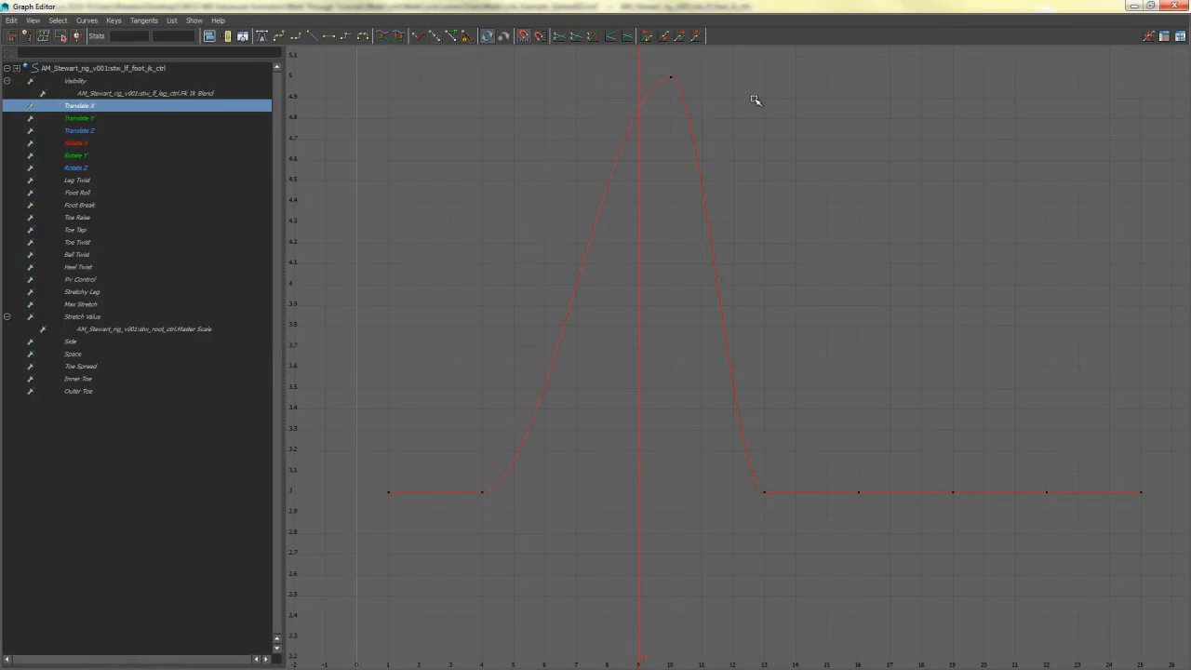
{"action": "left_click_drag", "start_coordinate": [723, 63], "coordinate": [559, 145]}
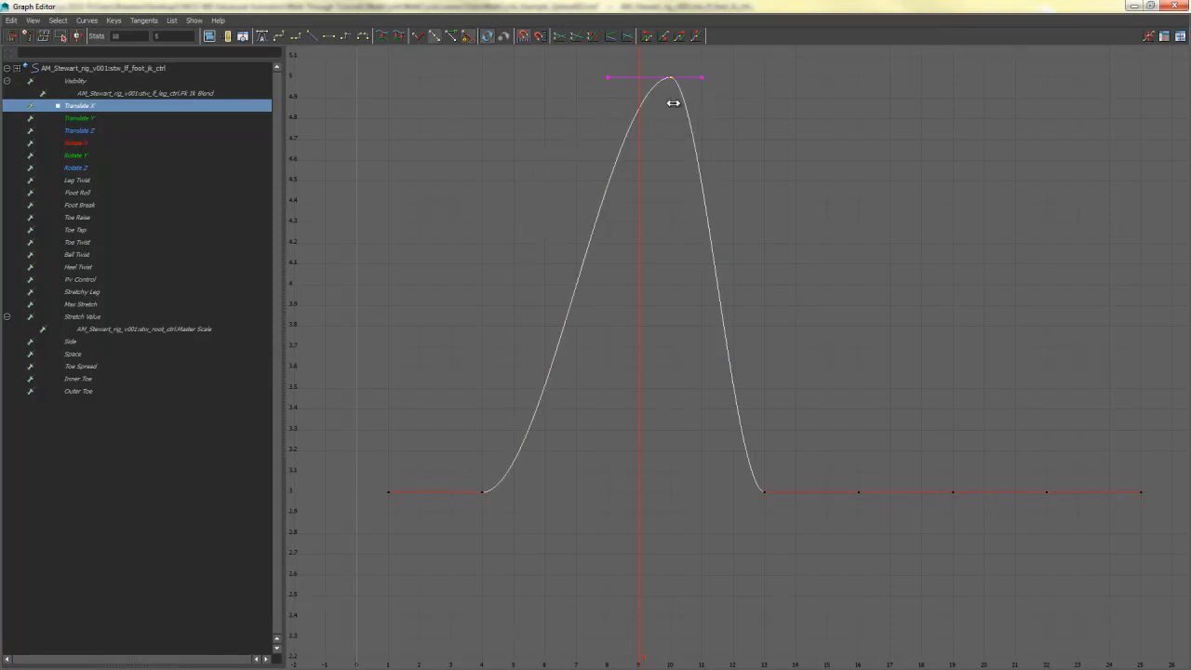
{"action": "middle_click_drag", "start_coordinate": [672, 103], "coordinate": [657, 103], "text": "shift"}
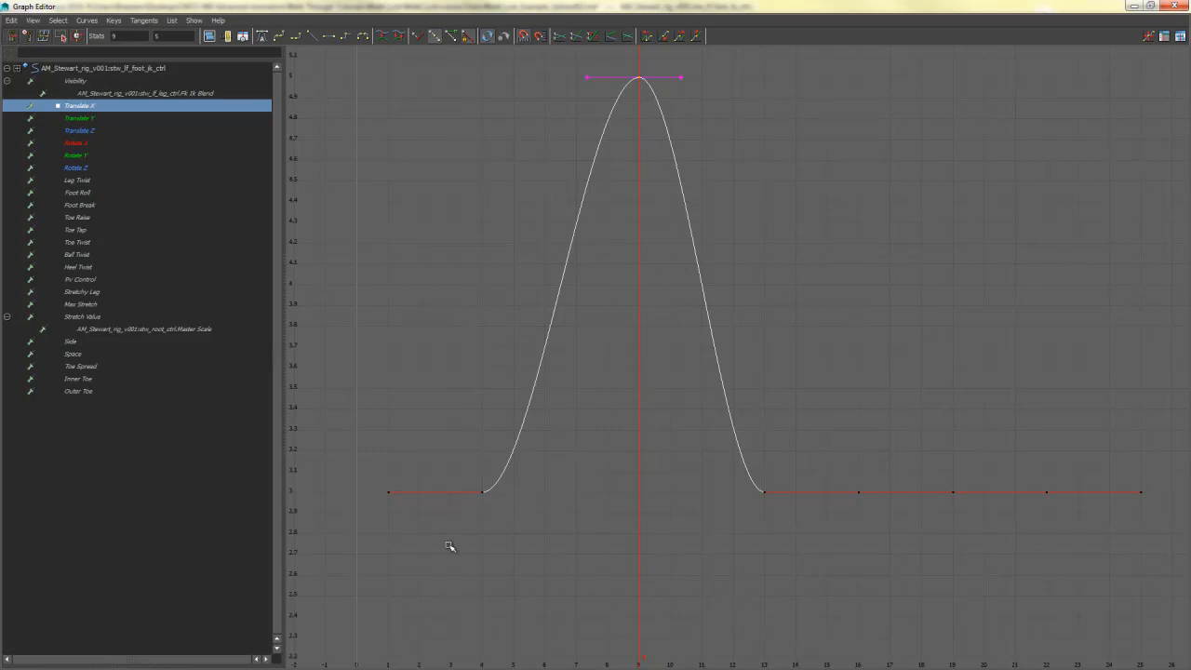
{"action": "double_click", "coordinate": [746, 5]}
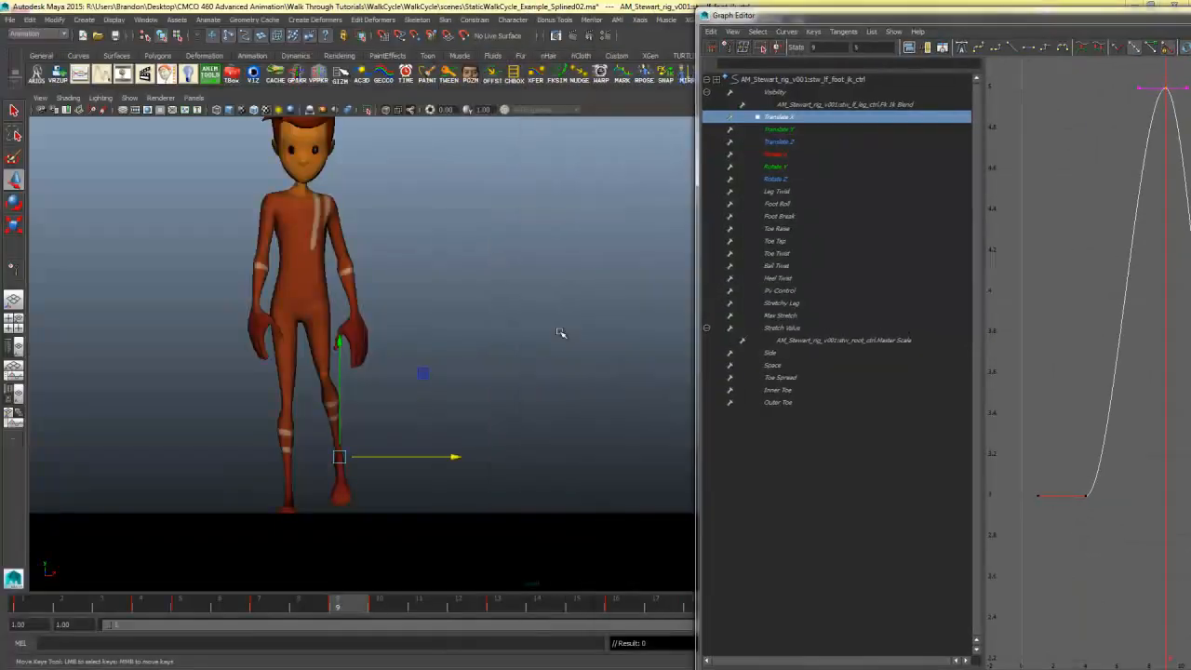
{"action": "left_click_drag", "start_coordinate": [251, 607], "coordinate": [337, 605]}
Step: Isolate the left foot's Translate Y curve in the maximized Graph Editor and frame it
{"action": "double_click", "coordinate": [858, 15]}
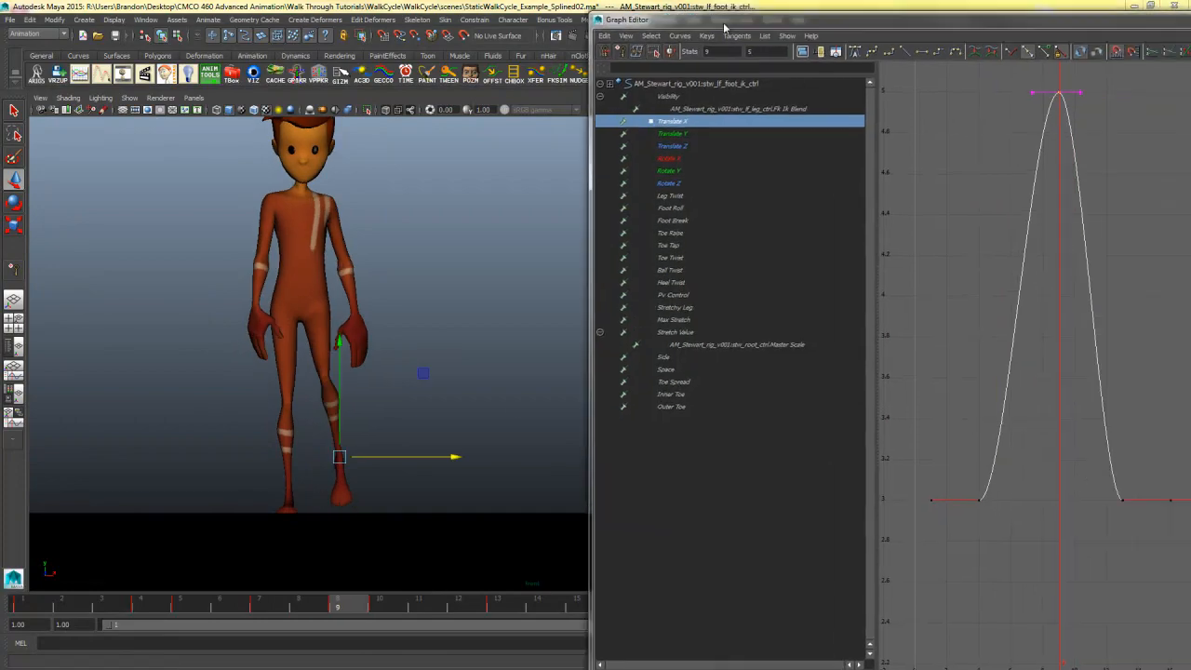
{"action": "left_click", "coordinate": [89, 121]}
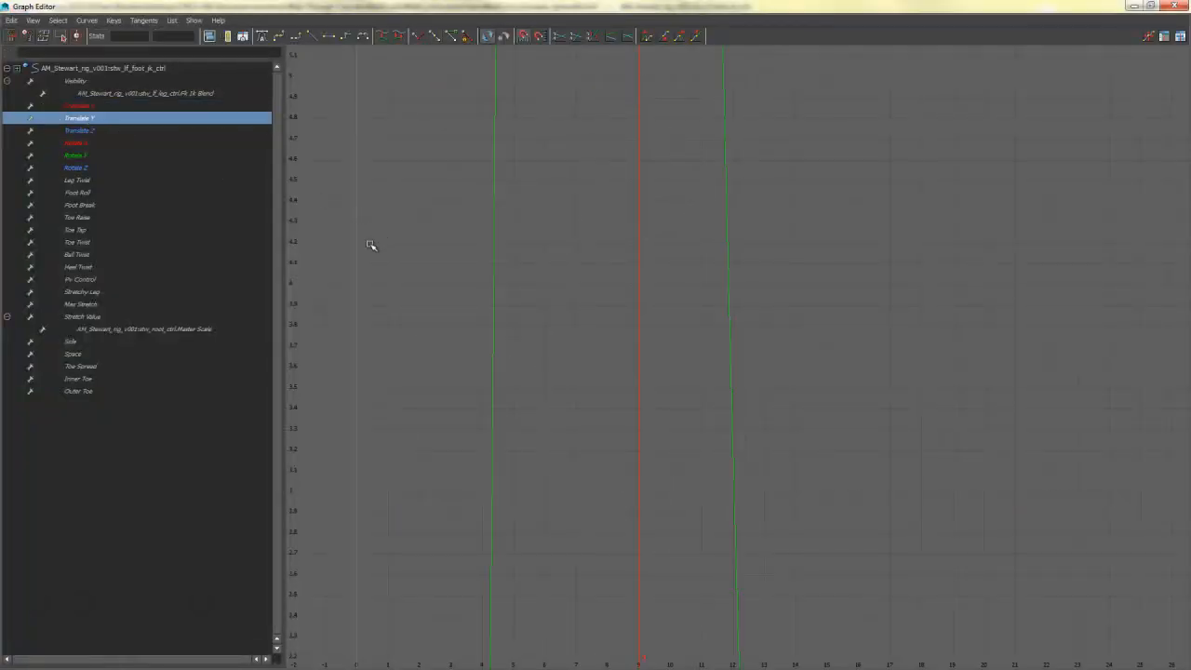
{"action": "key", "text": "f"}
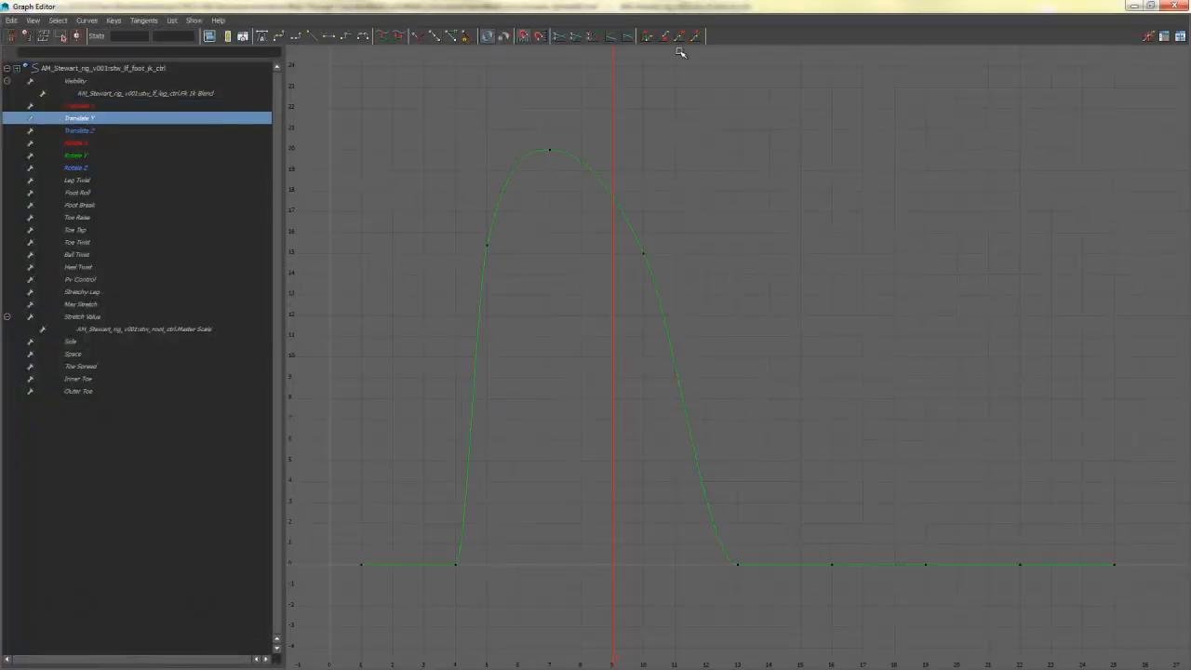
Step: Examine the left foot's lift-off between frames 4 and 5 in a close side view beside the Graph Editor
{"action": "left_click_drag", "start_coordinate": [652, 7], "coordinate": [1068, 73]}
{"action": "key", "text": "space"}
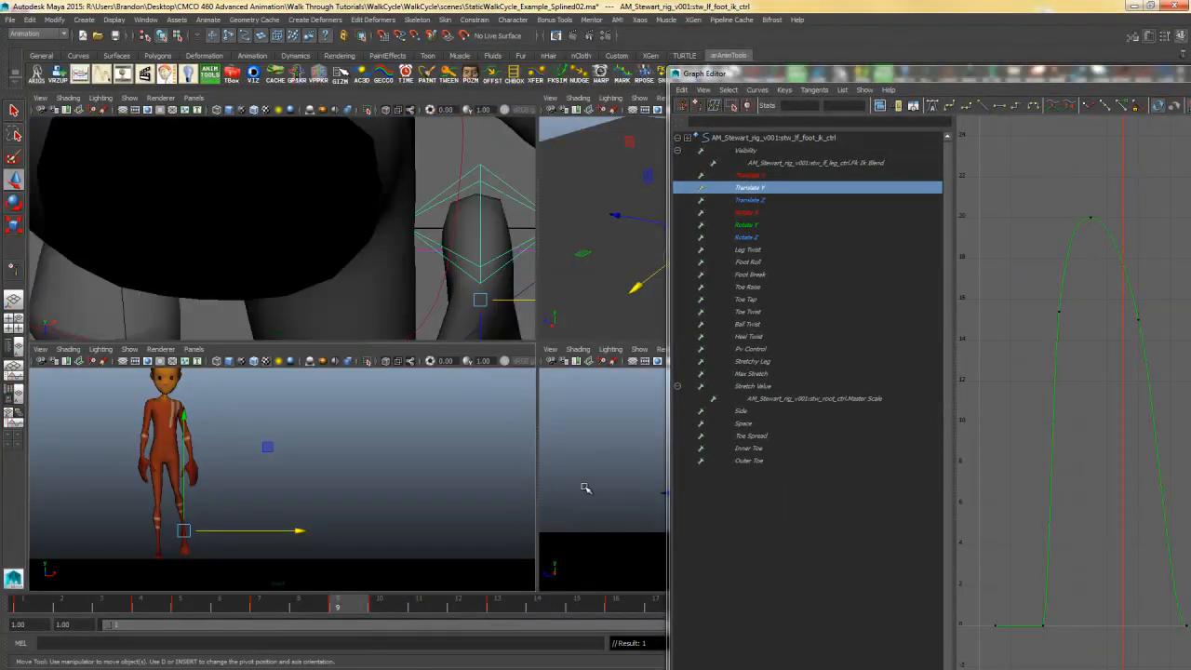
{"action": "key", "text": "space"}
{"action": "middle_click_drag", "start_coordinate": [550, 444], "coordinate": [341, 454], "text": "alt"}
{"action": "left_click_drag", "start_coordinate": [84, 605], "coordinate": [210, 606]}
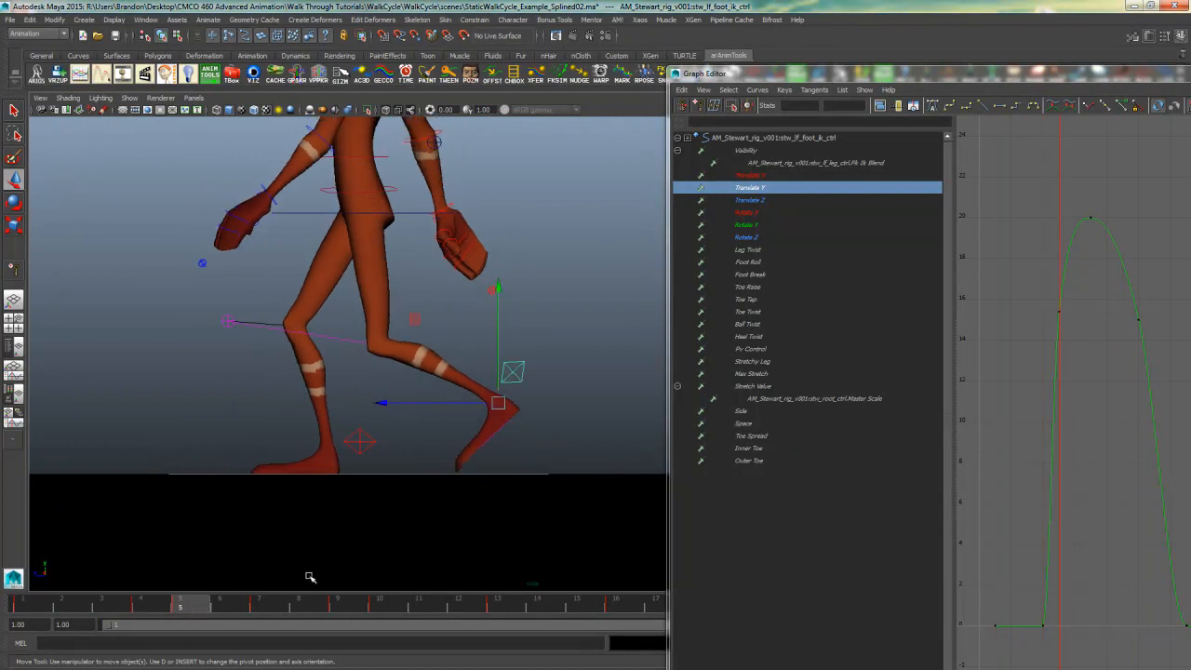
{"action": "middle_click_drag", "start_coordinate": [471, 445], "coordinate": [406, 371], "text": "alt"}
{"action": "right_click_drag", "start_coordinate": [484, 395], "coordinate": [568, 410], "text": "alt"}
{"action": "middle_click_drag", "start_coordinate": [567, 410], "coordinate": [511, 410], "text": "alt"}
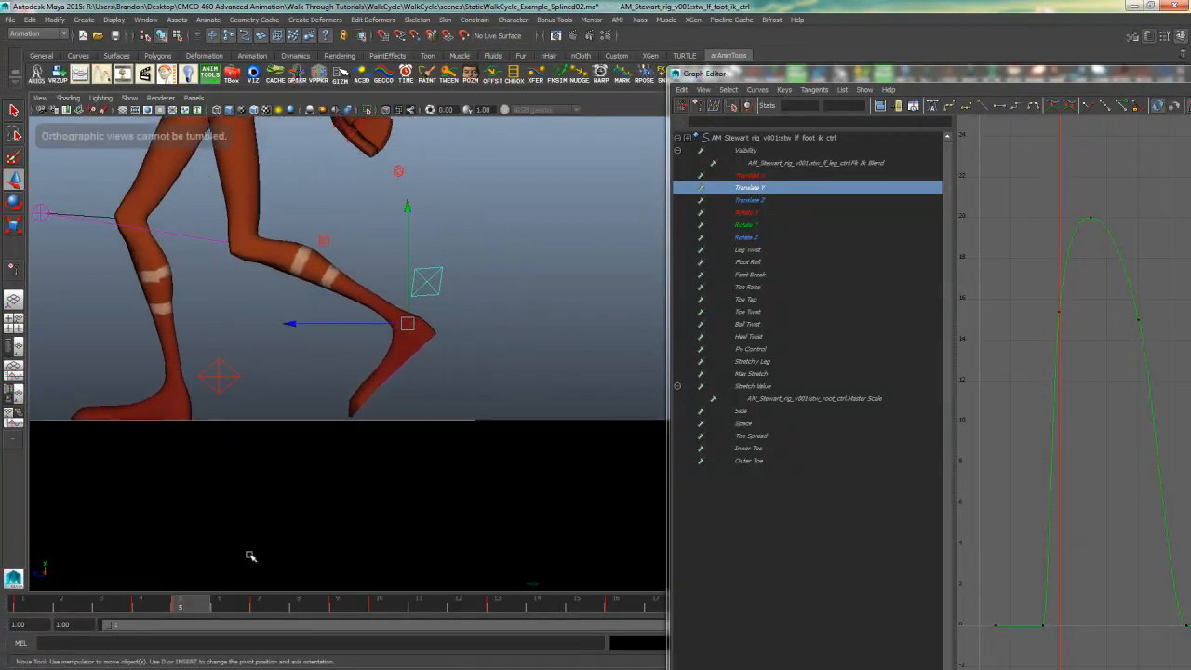
{"action": "left_click", "coordinate": [158, 610]}
{"action": "left_click_drag", "start_coordinate": [158, 609], "coordinate": [179, 607]}
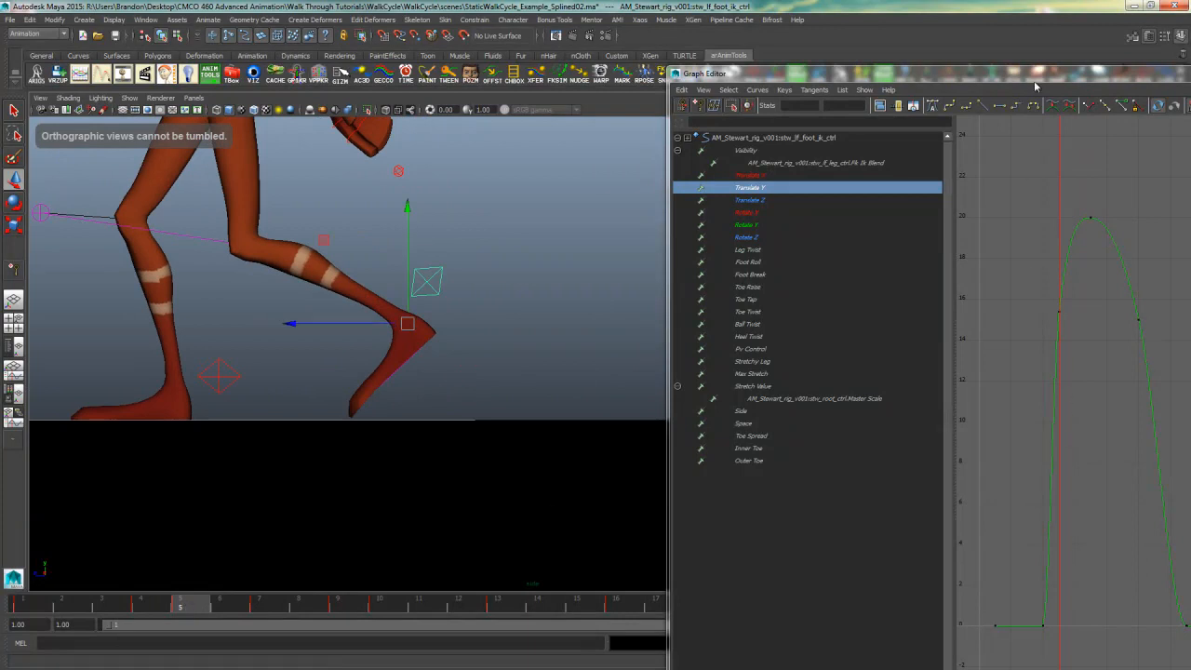
Step: Break the Translate Y tangents at frames 4 and 13 and angle their airborne-side handles steeply for a sharp lift-off and landing
{"action": "left_click_drag", "start_coordinate": [1021, 74], "coordinate": [786, 3]}
{"action": "left_click_drag", "start_coordinate": [518, 526], "coordinate": [411, 603]}
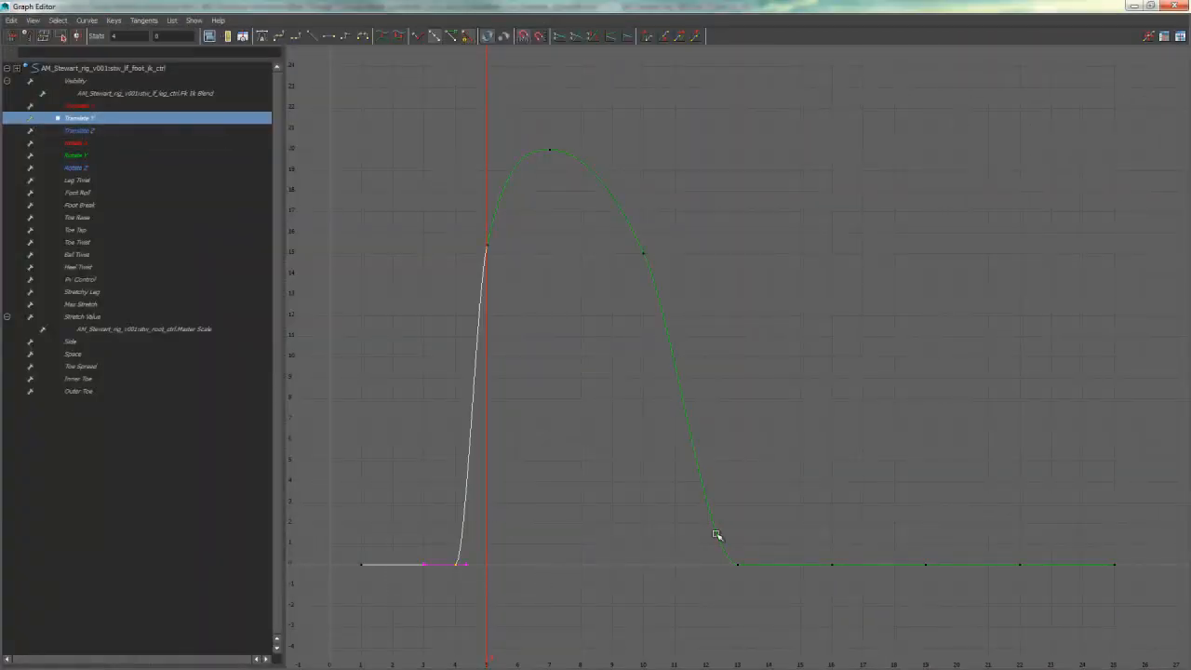
{"action": "left_click_drag", "start_coordinate": [825, 509], "coordinate": [409, 611]}
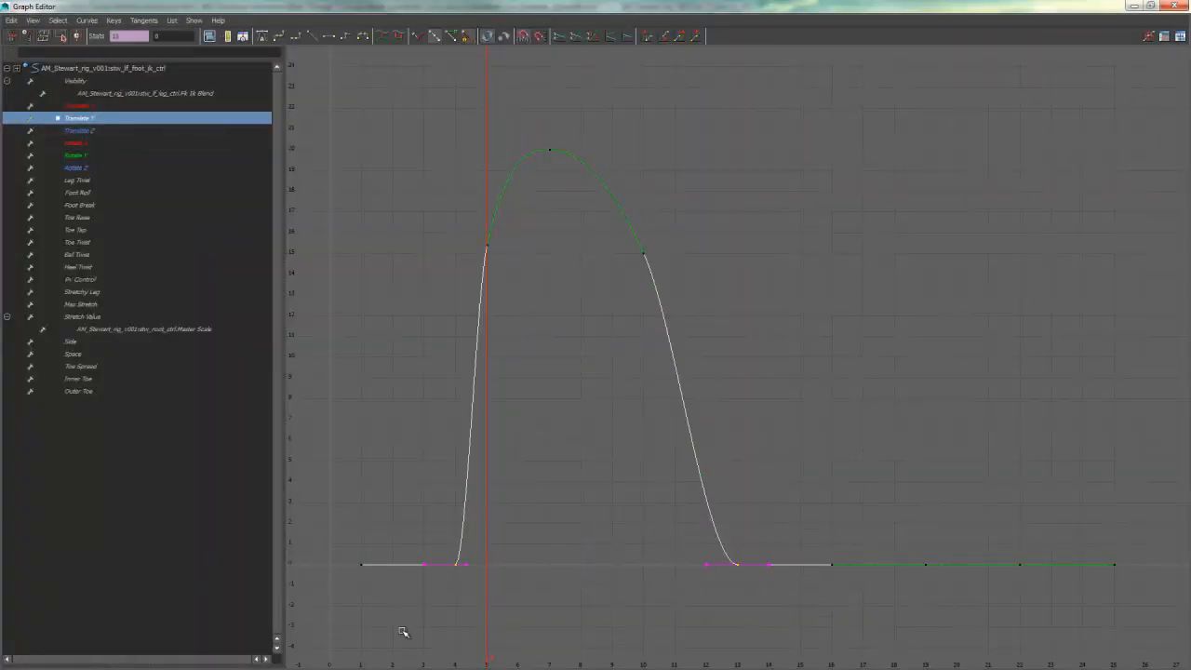
{"action": "key", "text": "f"}
{"action": "middle_click_drag", "start_coordinate": [727, 336], "coordinate": [641, 403], "text": "alt"}
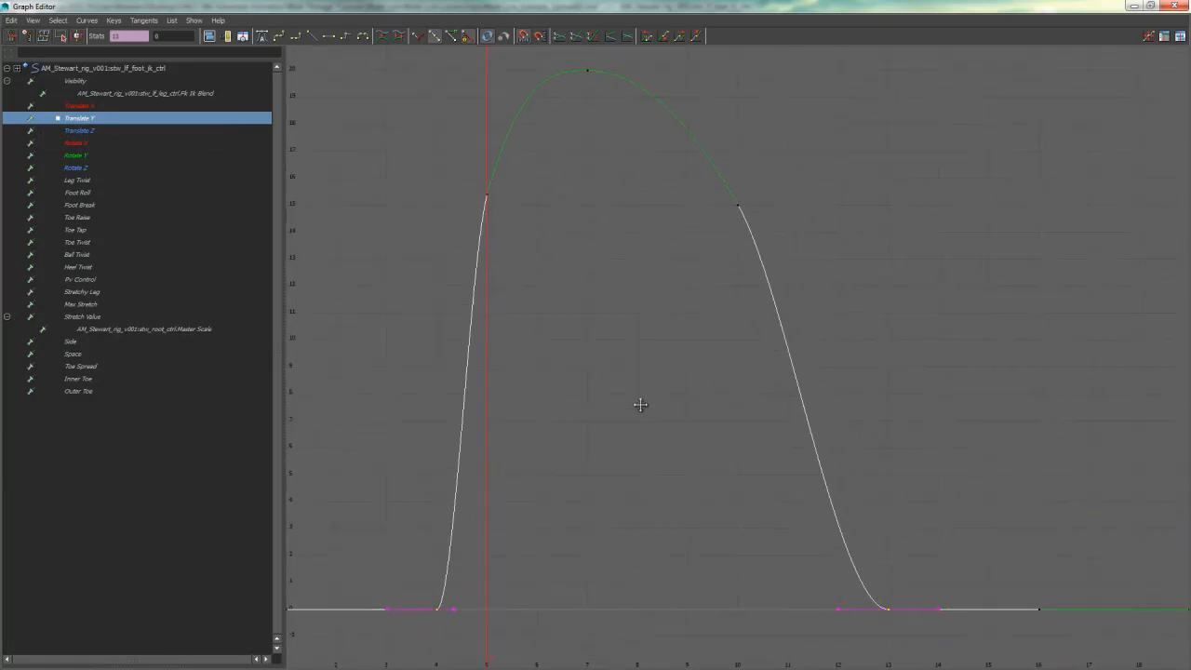
{"action": "scroll", "coordinate": [643, 397], "scroll_direction": "down", "scroll_amount": 2}
{"action": "scroll", "coordinate": [643, 397], "scroll_direction": "down", "scroll_amount": 1}
{"action": "left_click_drag", "start_coordinate": [812, 214], "coordinate": [422, 273]}
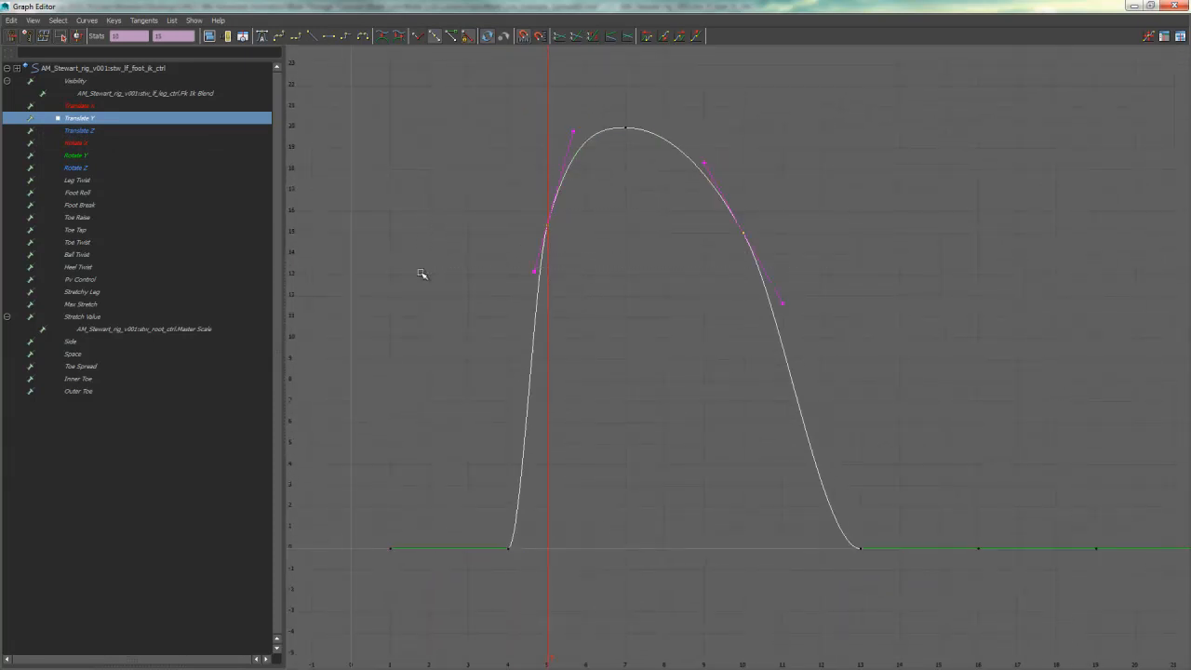
{"action": "left_click_drag", "start_coordinate": [862, 207], "coordinate": [689, 313]}
{"action": "left_click_drag", "start_coordinate": [773, 556], "coordinate": [466, 591]}
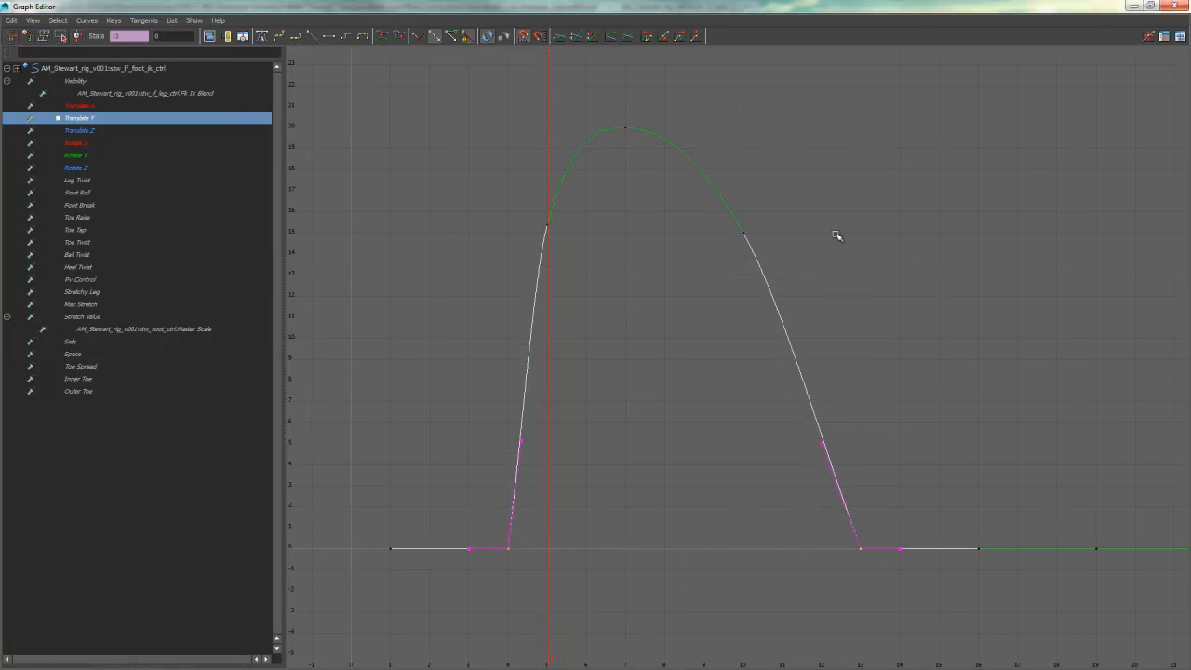
Step: Delete the frame 10 key from the left foot's Translate Y curve
{"action": "left_click_drag", "start_coordinate": [663, 286], "coordinate": [659, 289]}
{"action": "left_click_drag", "start_coordinate": [790, 205], "coordinate": [640, 295]}
{"action": "left_click", "coordinate": [628, 189]}
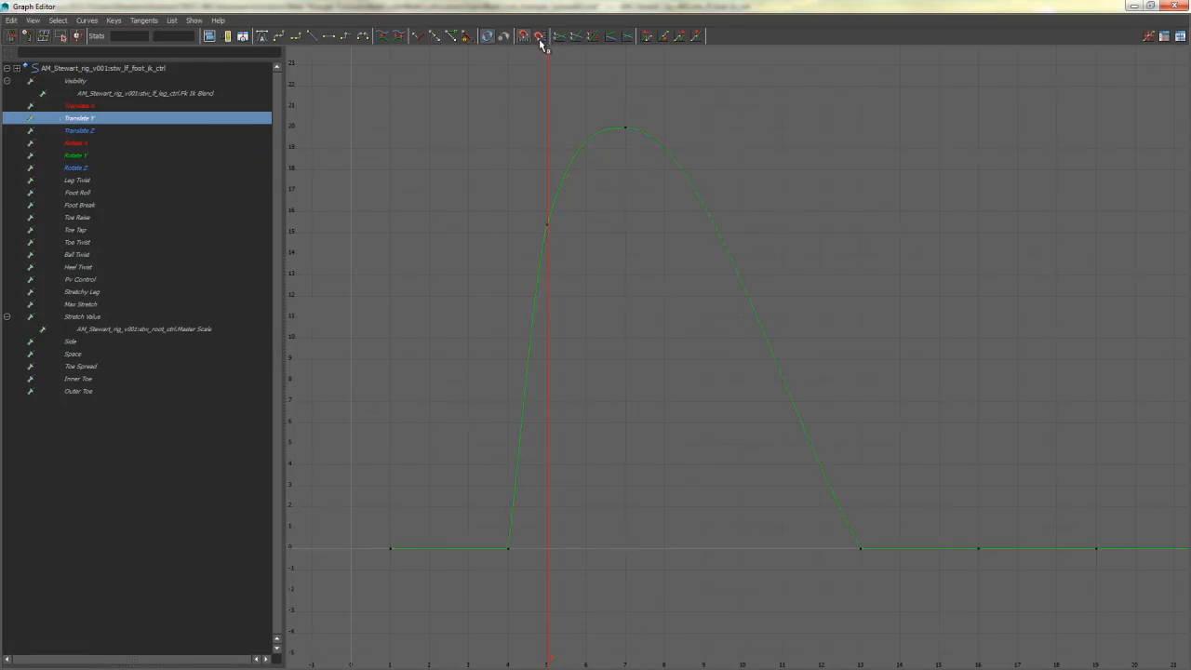
Step: Scrub the walk from the early frames to frame 17 in the side view to examine the left foot's lift and landing
{"action": "left_click_drag", "start_coordinate": [526, 7], "coordinate": [1169, 104]}
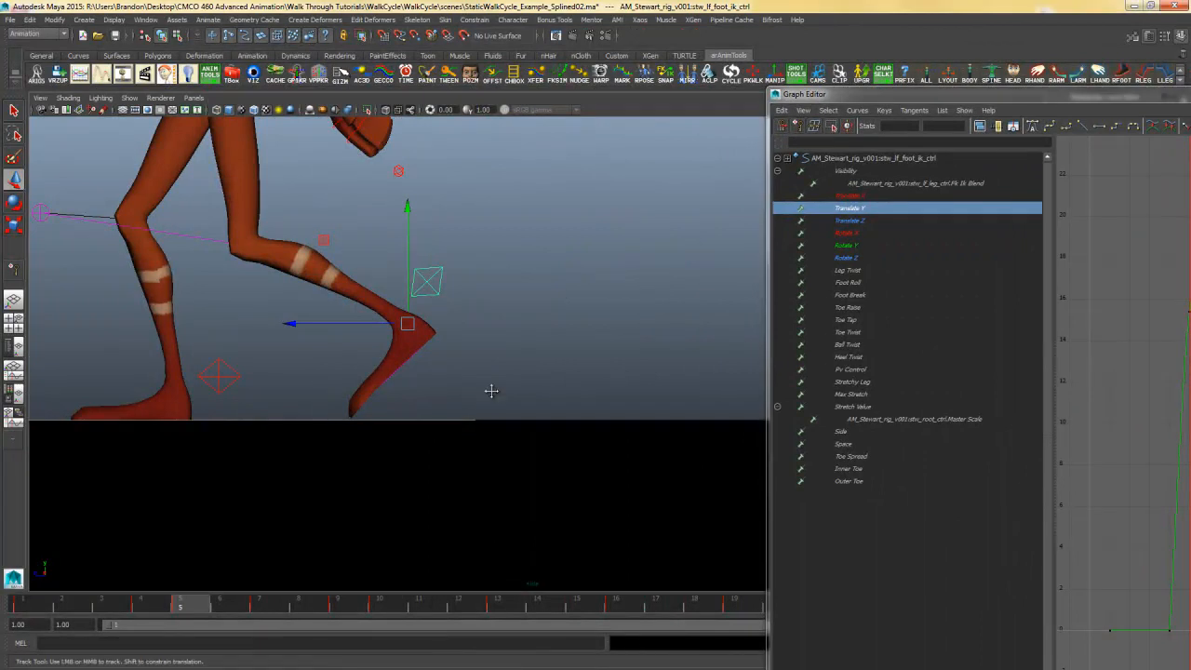
{"action": "middle_click_drag", "start_coordinate": [490, 391], "coordinate": [499, 430], "text": "alt"}
{"action": "right_click_drag", "start_coordinate": [428, 440], "coordinate": [379, 429], "text": "alt"}
{"action": "left_click_drag", "start_coordinate": [110, 609], "coordinate": [656, 605]}
{"action": "double_click", "coordinate": [930, 94]}
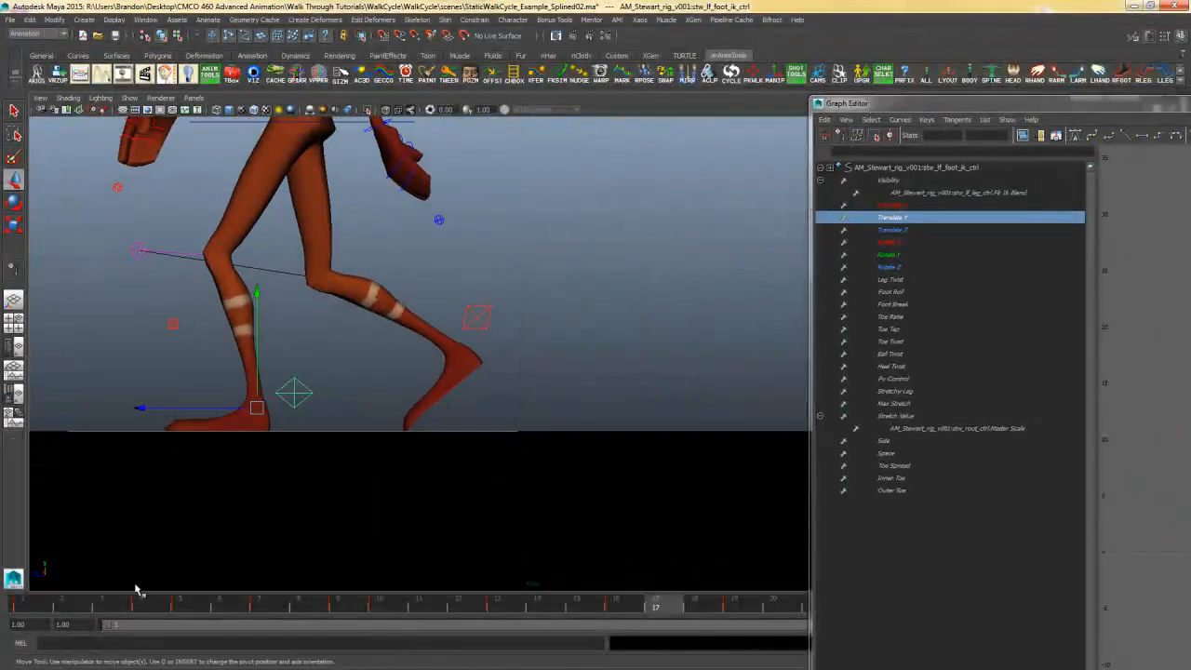
Step: Step through frames 13 to 16 in the side view to examine how the left foot rolls flat after heel contact
{"action": "mouse_move", "coordinate": [116, 614]}
{"action": "left_mouse_down"}
{"action": "mouse_move", "coordinate": [139, 606]}
{"action": "mouse_move", "coordinate": [22, 607]}
{"action": "mouse_move", "coordinate": [214, 605]}
{"action": "mouse_move", "coordinate": [335, 582]}
{"action": "mouse_move", "coordinate": [499, 600]}
{"action": "left_mouse_up"}
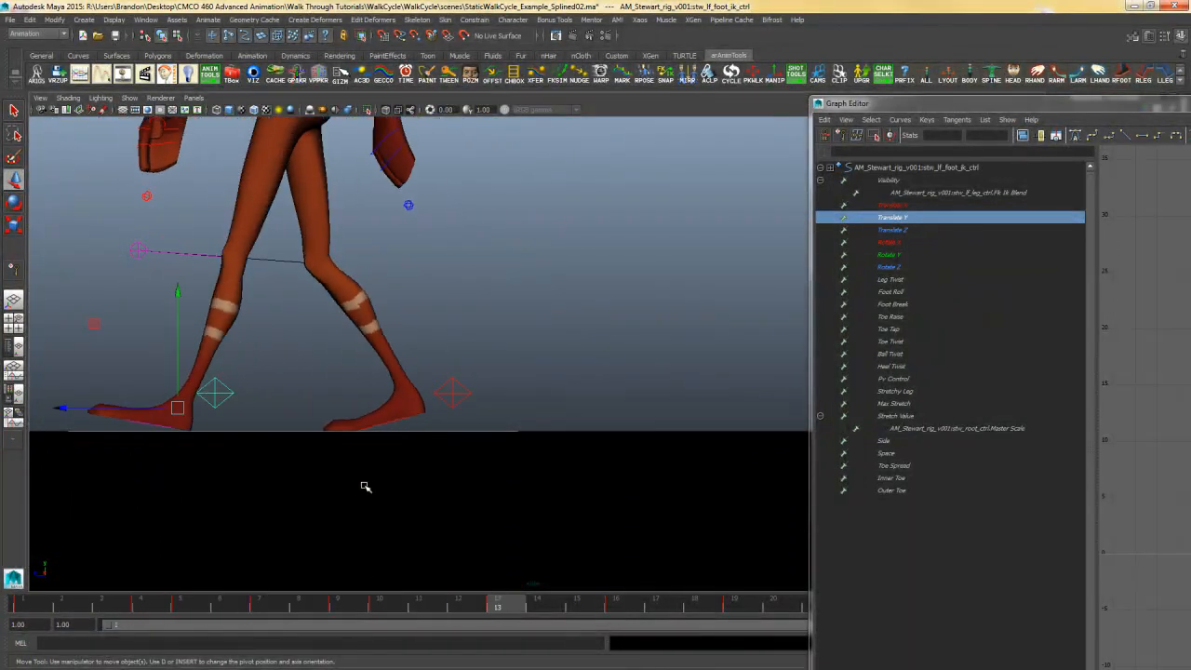
{"action": "right_click_drag", "start_coordinate": [364, 484], "coordinate": [361, 448], "text": "alt"}
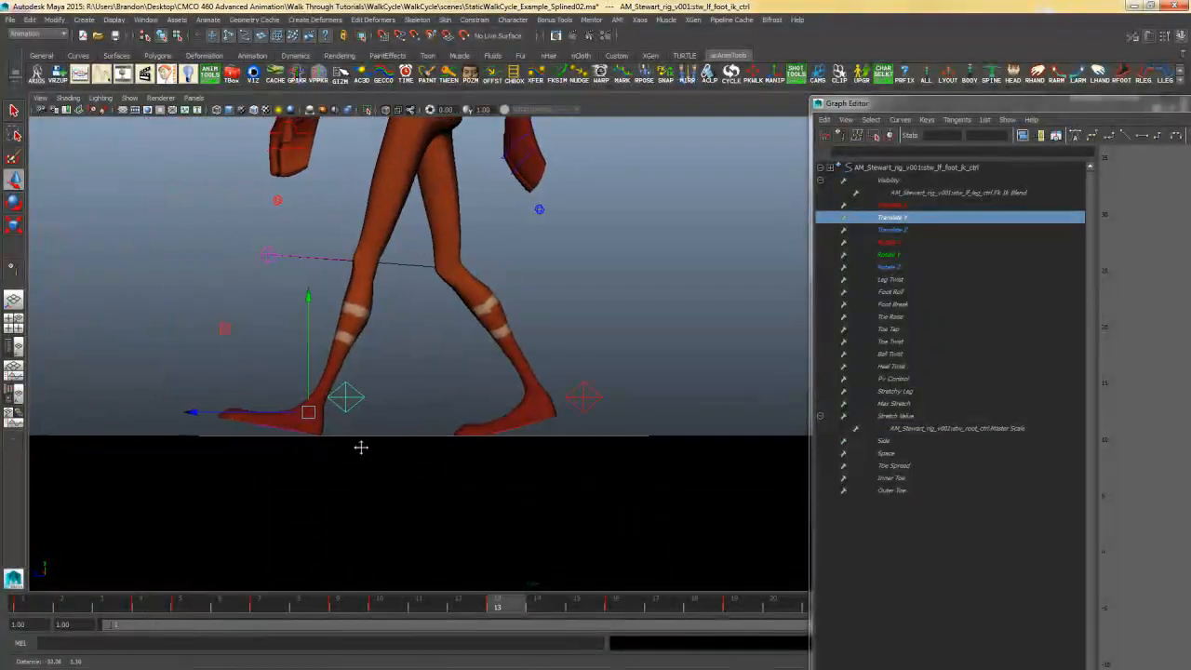
{"action": "middle_click_drag", "start_coordinate": [362, 448], "coordinate": [487, 504], "text": "alt"}
{"action": "left_click_drag", "start_coordinate": [528, 610], "coordinate": [616, 610]}
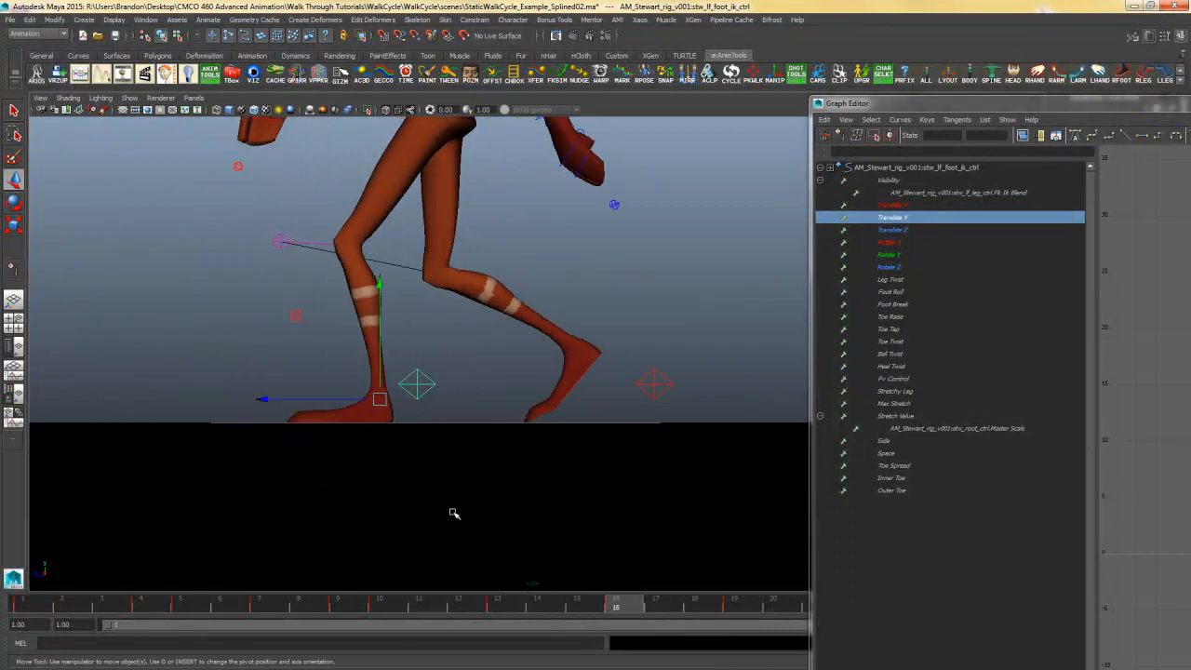
{"action": "left_click", "coordinate": [518, 609]}
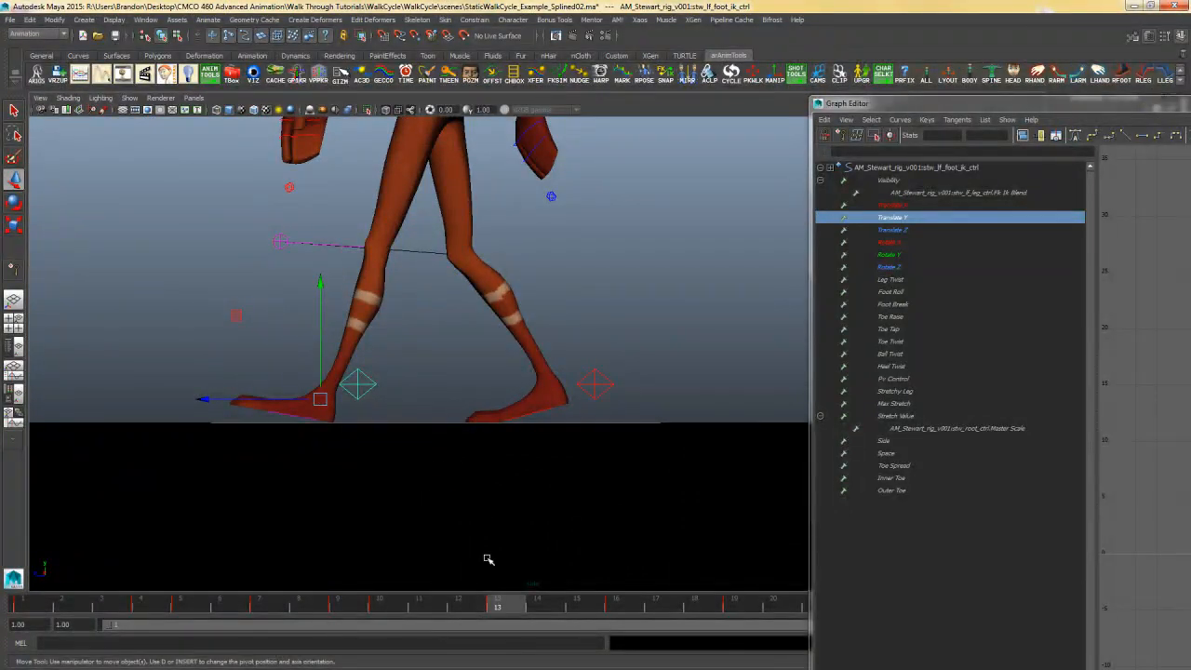
{"action": "left_click", "coordinate": [542, 609]}
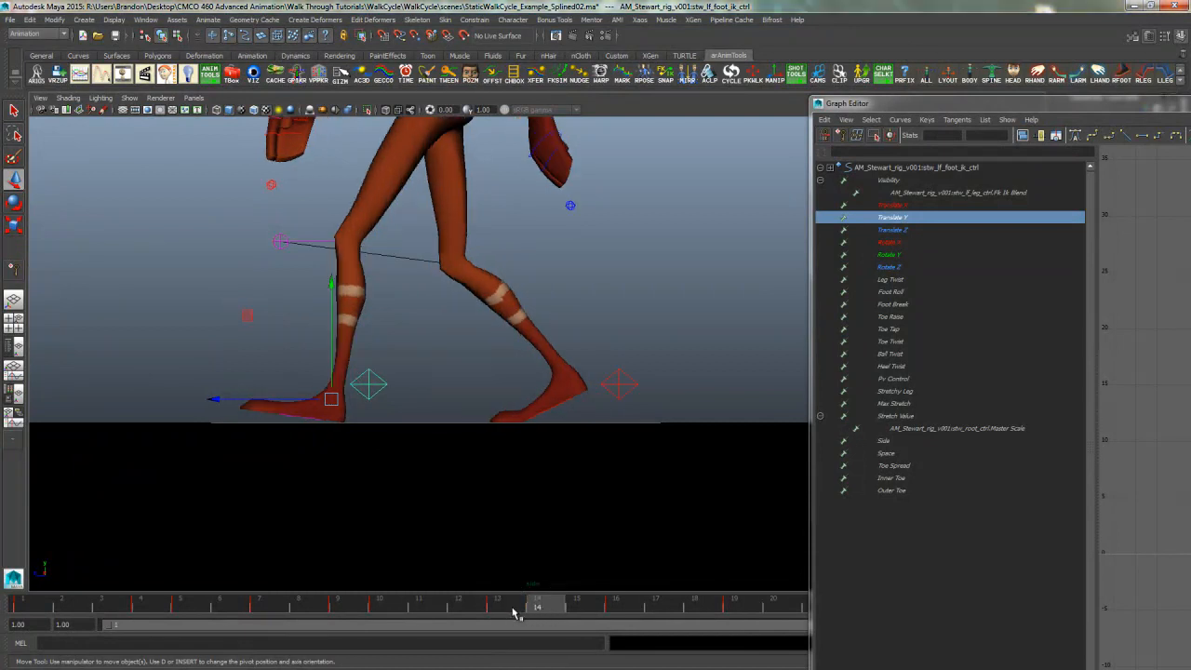
{"action": "left_click", "coordinate": [518, 608]}
{"action": "left_click", "coordinate": [549, 611]}
Step: Minimize the Graph Editor, set the left foot's Foot Roll to 0 at frame 14 and scrub on to frame 25
{"action": "double_click", "coordinate": [1037, 102]}
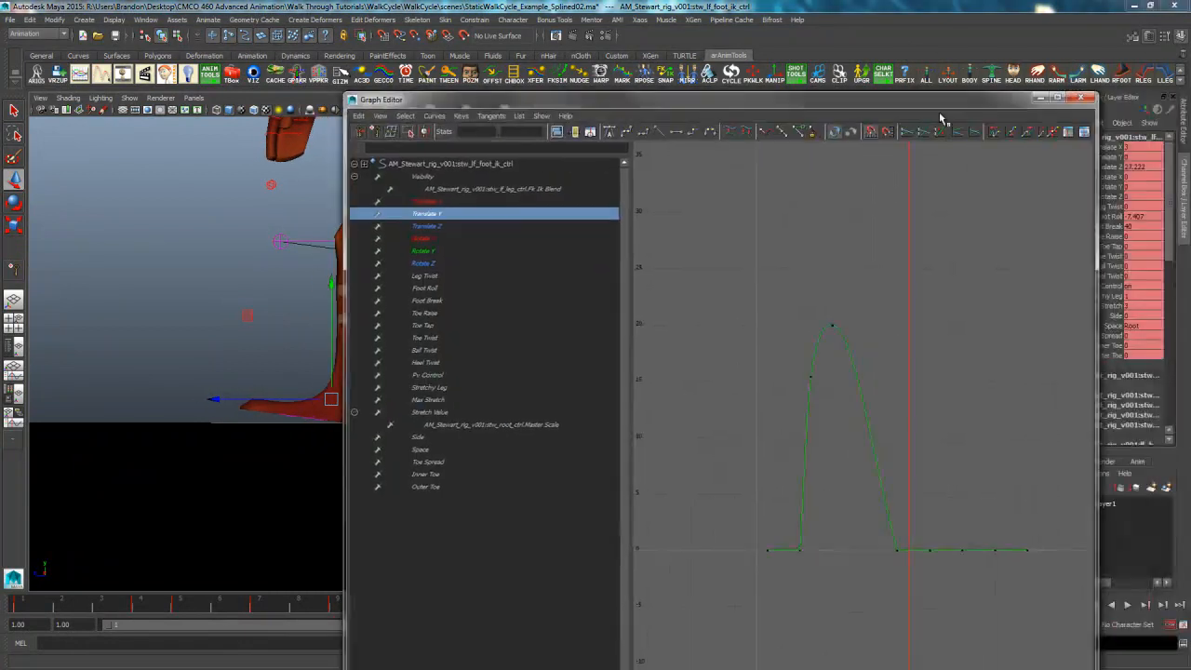
{"action": "left_click", "coordinate": [1038, 101]}
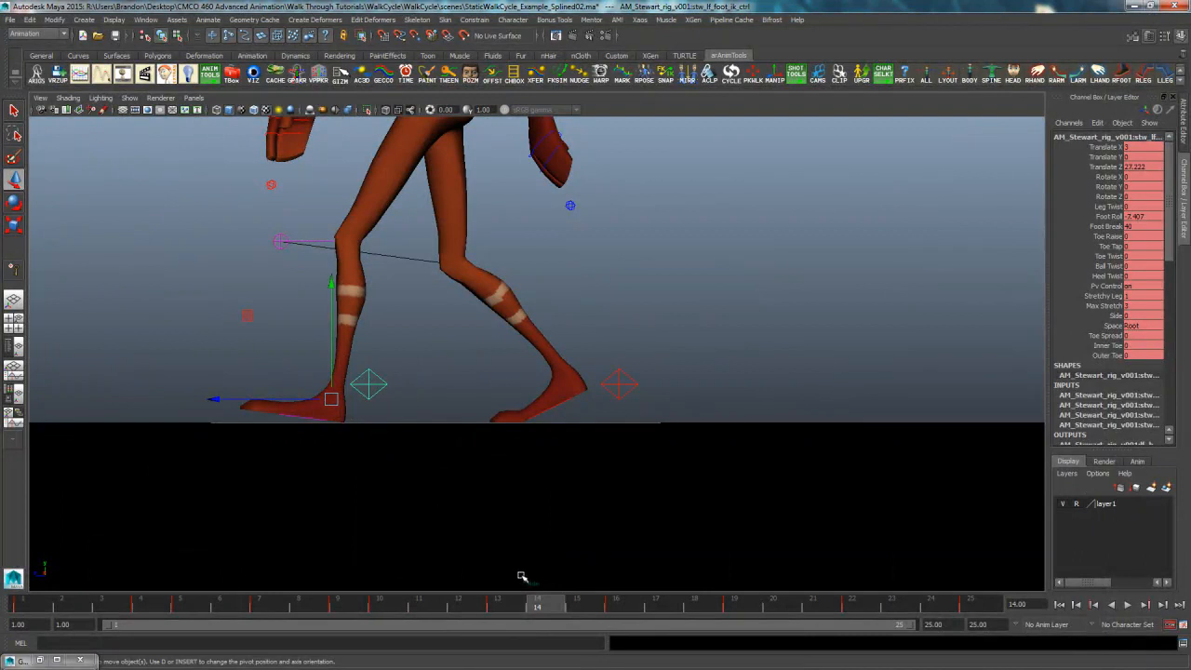
{"action": "double_click", "coordinate": [1137, 217]}
{"action": "type", "text": "0"}
{"action": "key", "text": "Return"}
{"action": "left_click", "coordinate": [516, 610]}
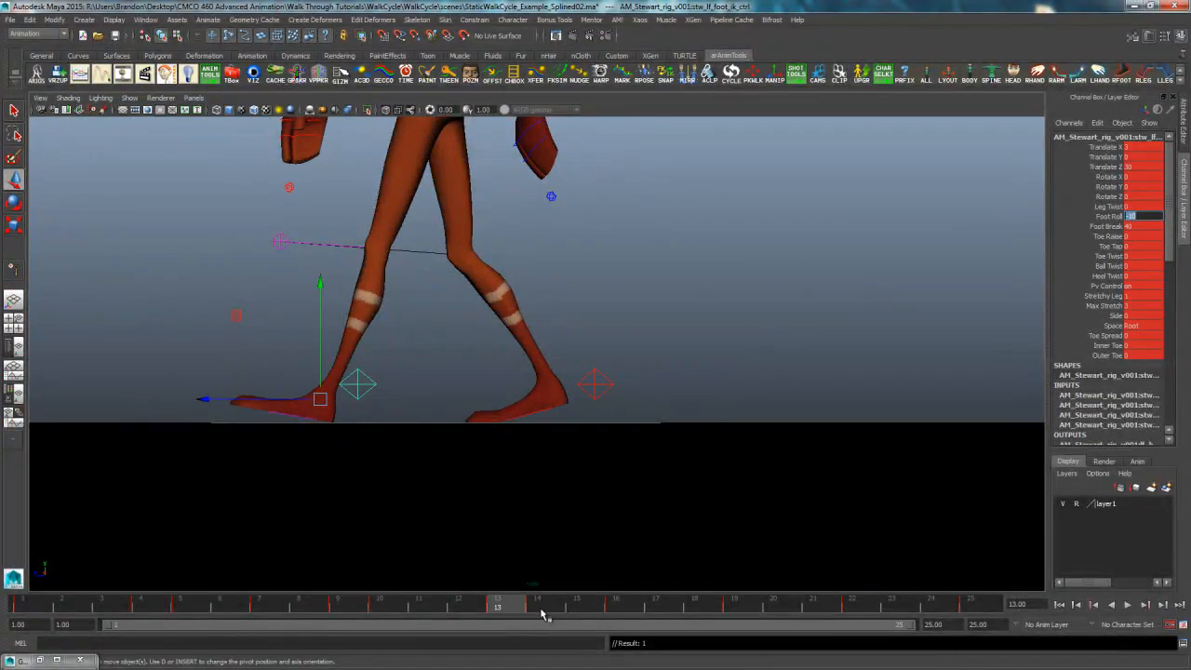
{"action": "left_click_drag", "start_coordinate": [543, 614], "coordinate": [977, 579]}
Step: Flatten the right foot's Foot Roll at frame 2 to match the left foot's contact and play the cycle
{"action": "left_click", "coordinate": [355, 429]}
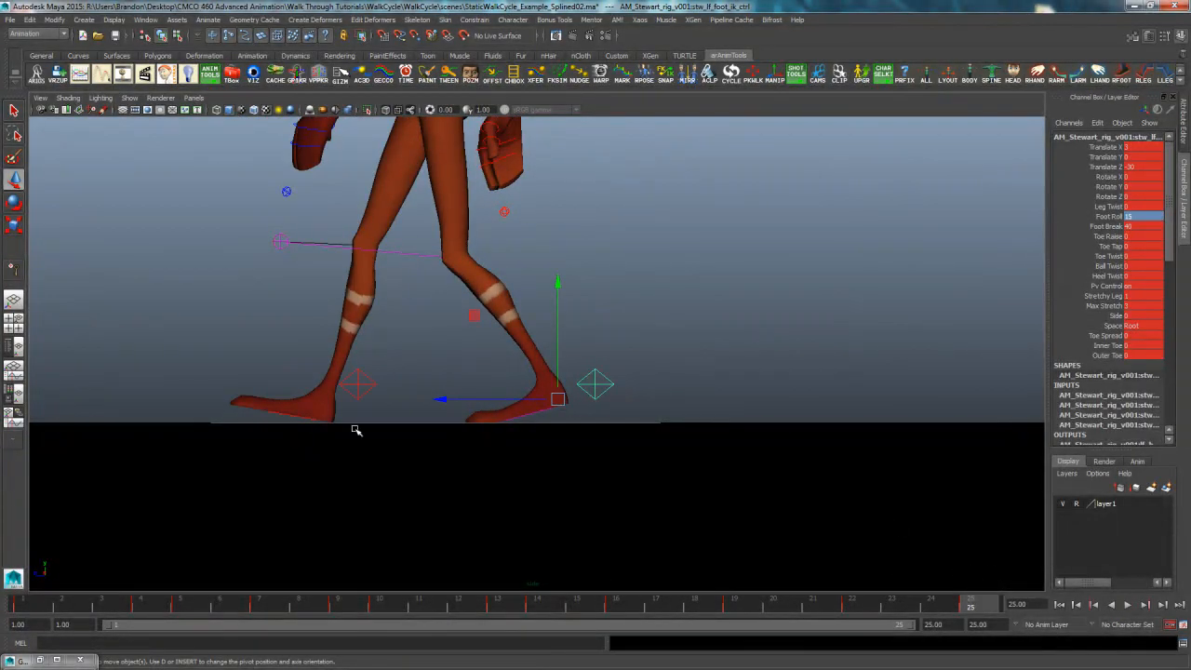
{"action": "left_click", "coordinate": [39, 608]}
{"action": "left_click", "coordinate": [81, 606]}
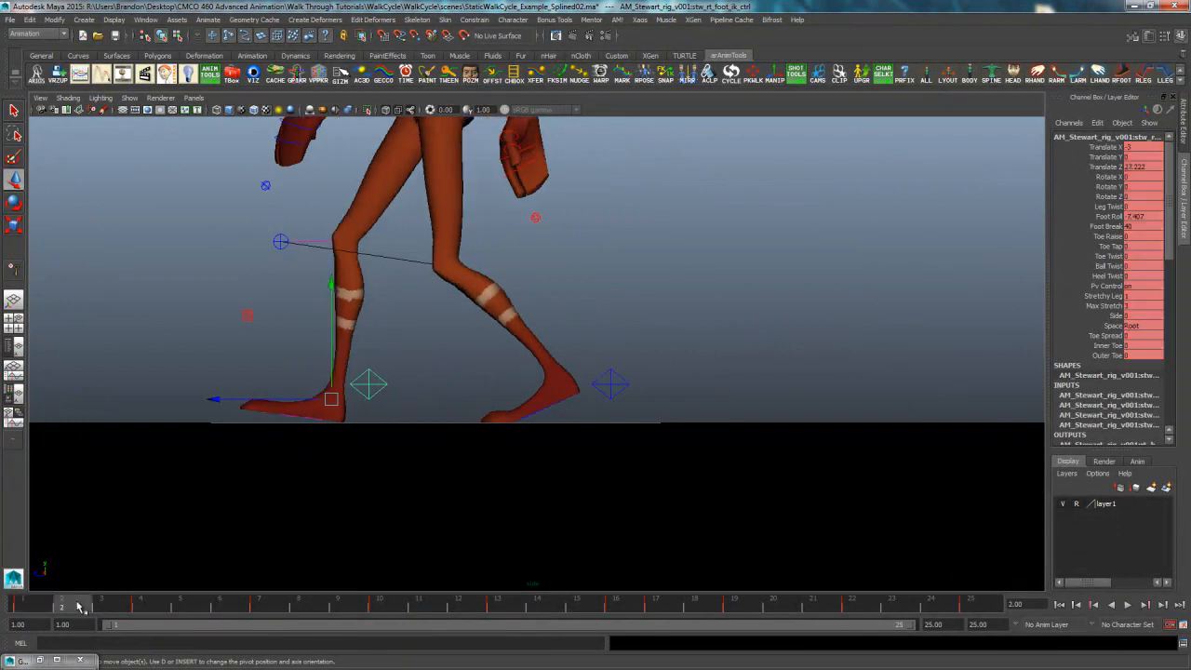
{"action": "double_click", "coordinate": [1139, 216]}
{"action": "key", "text": "Return"}
{"action": "key", "text": "alt+v"}
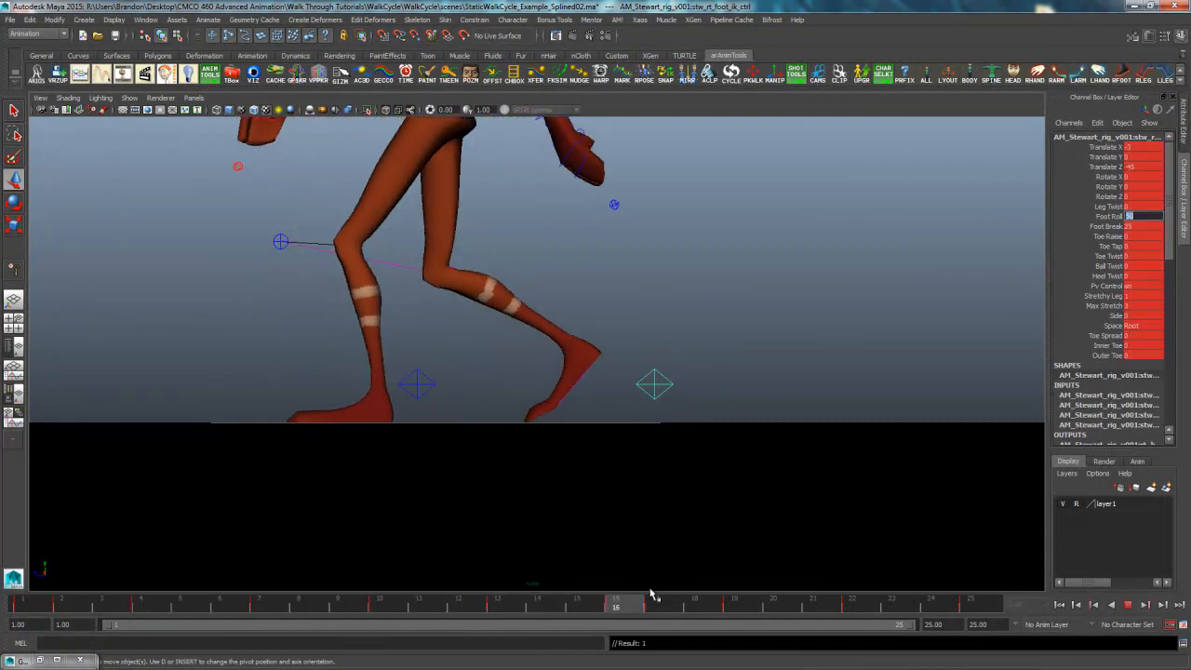
Step: Play the walk cycle in the side view to check the foot contacts, and return to frame 1
{"action": "key", "text": "alt+v"}
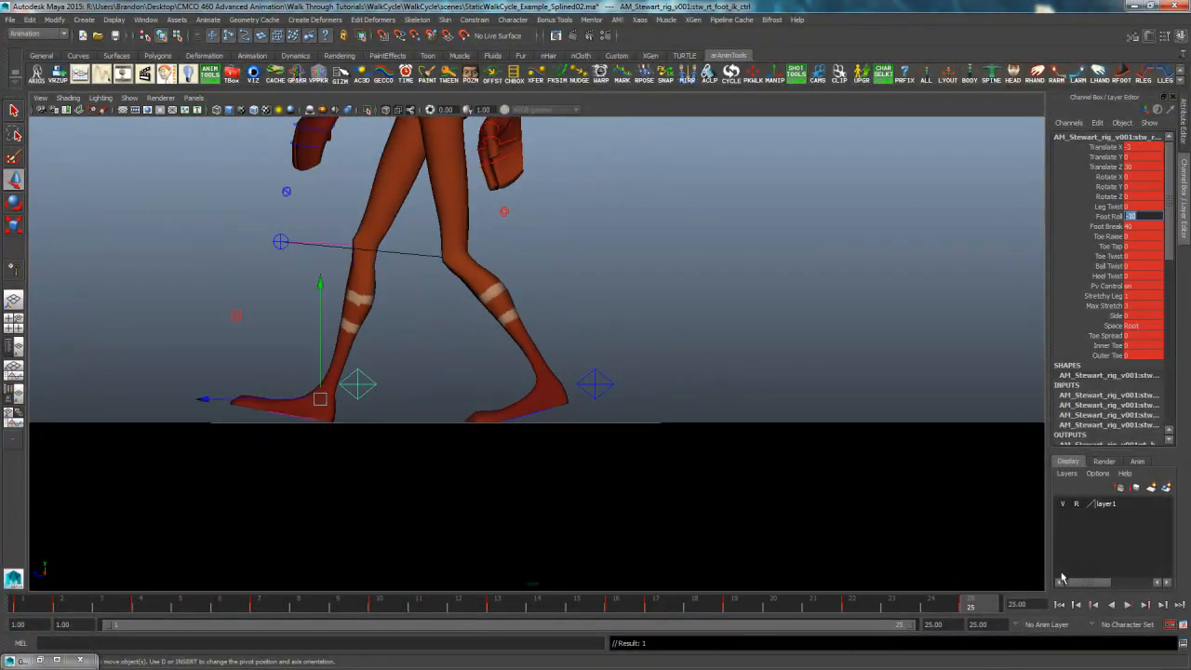
{"action": "left_click", "coordinate": [1128, 603]}
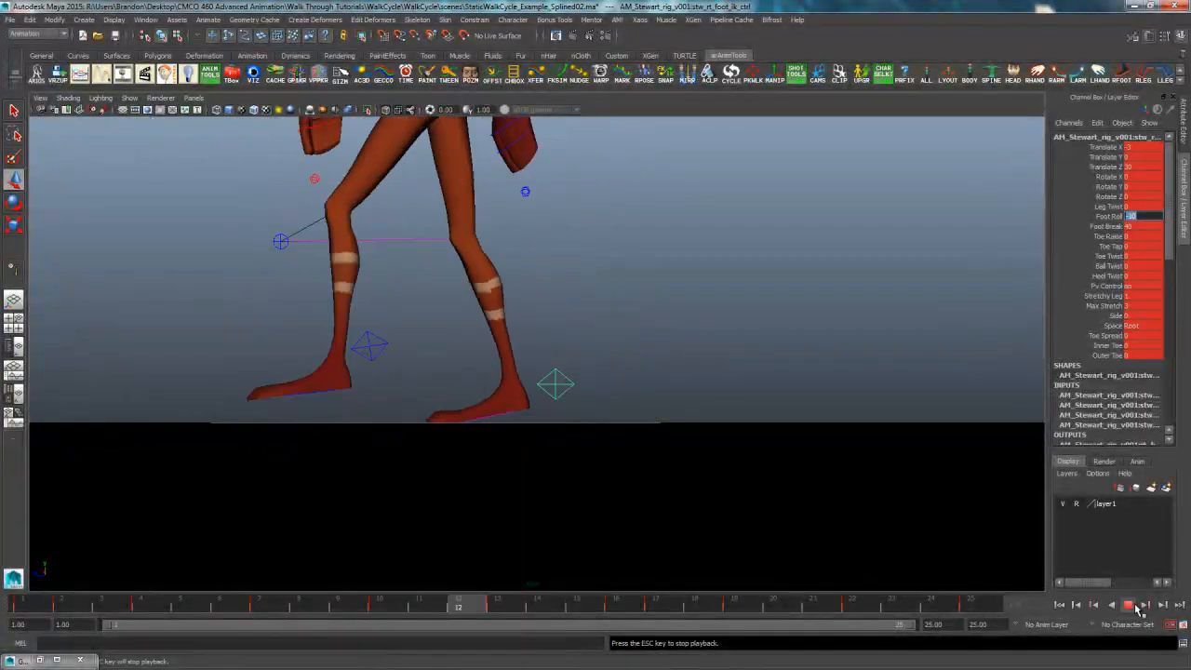
{"action": "left_click", "coordinate": [1131, 606]}
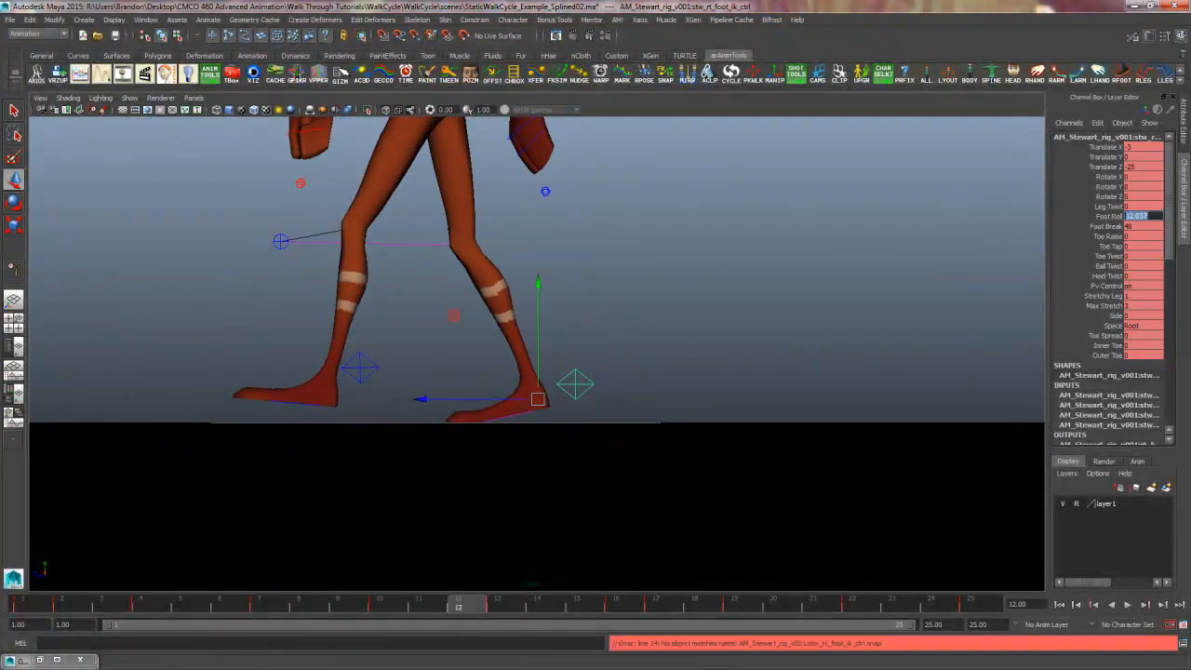
{"action": "left_click", "coordinate": [22, 606]}
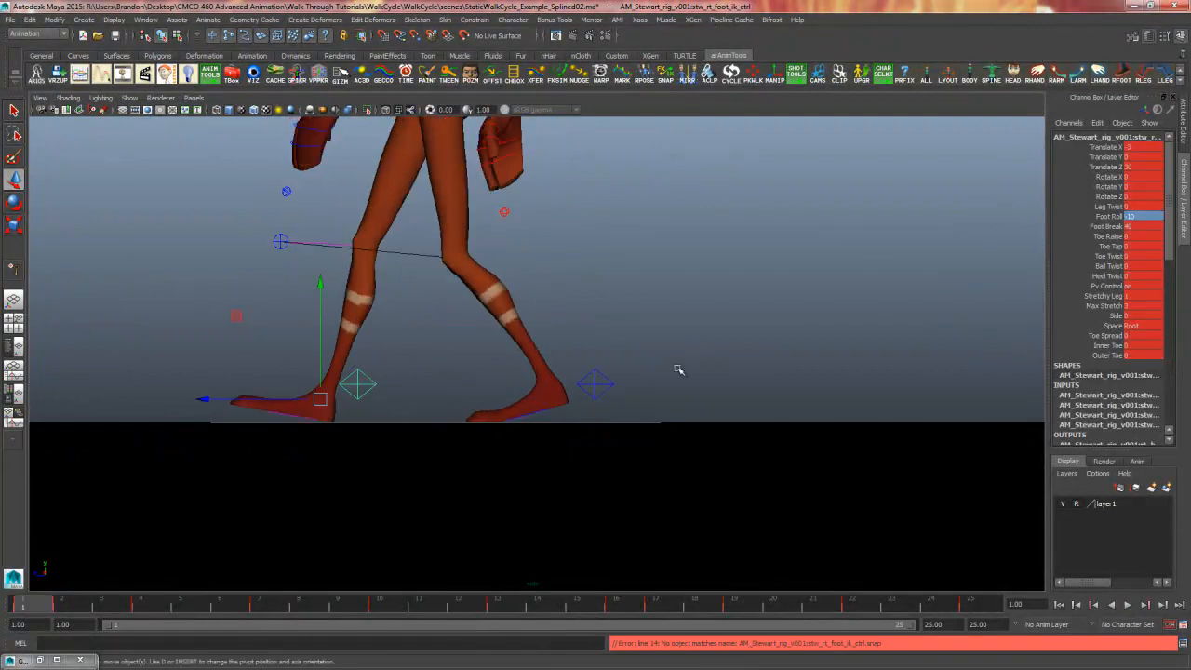
Step: Select the left foot control and frame its Translate Z curve in the Graph Editor
{"action": "left_click", "coordinate": [603, 398]}
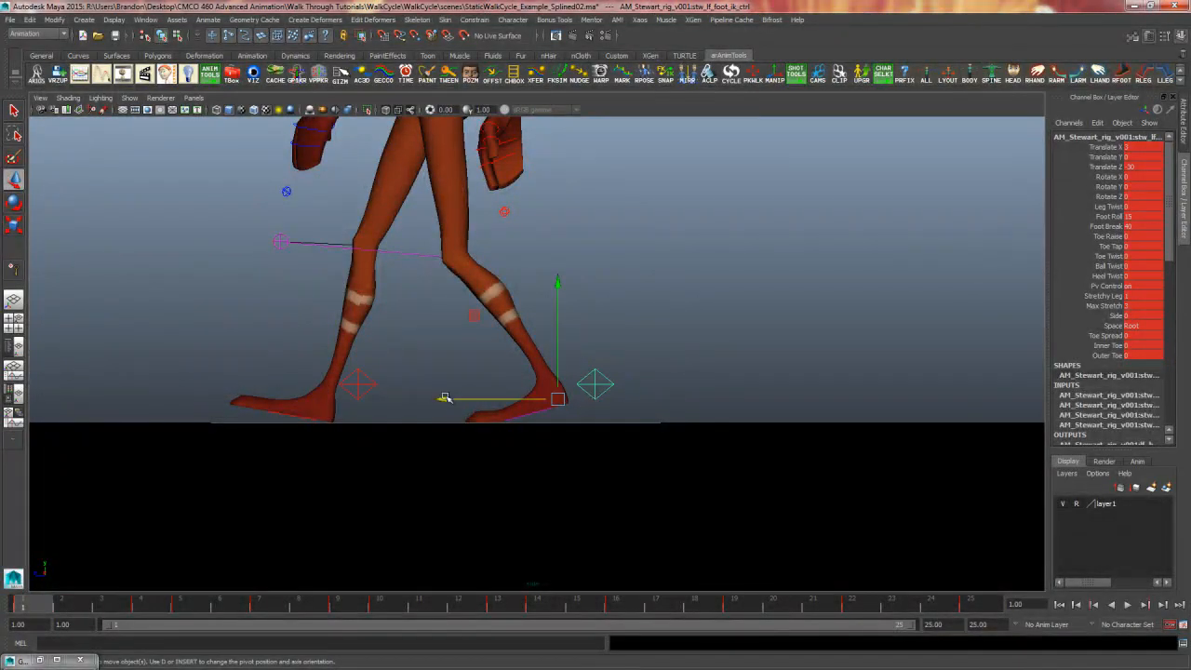
{"action": "left_click_drag", "start_coordinate": [422, 399], "coordinate": [570, 443]}
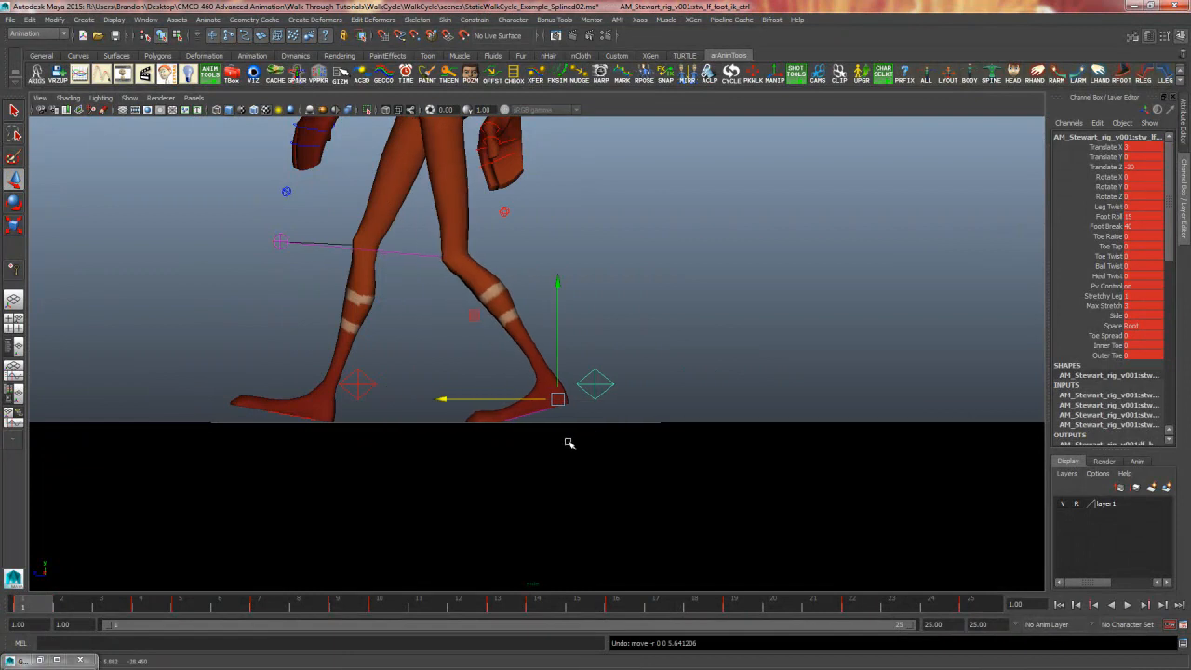
{"action": "key", "text": "g"}
{"action": "left_click_drag", "start_coordinate": [815, 103], "coordinate": [657, 2]}
{"action": "left_click", "coordinate": [115, 131]}
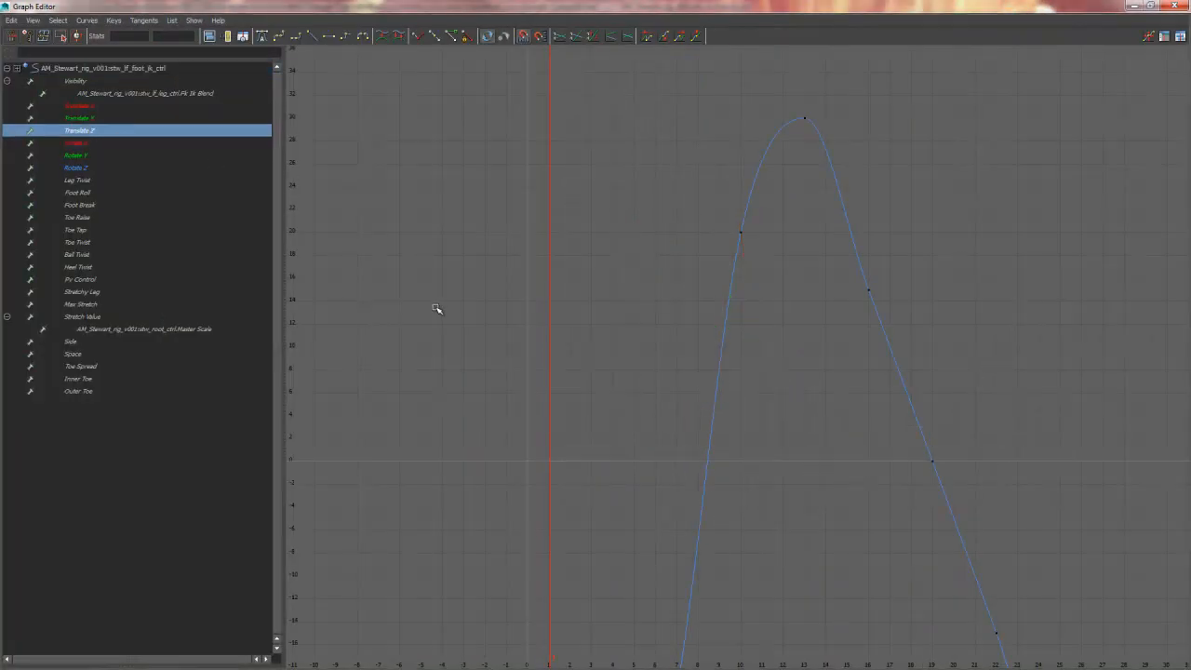
{"action": "key", "text": "f"}
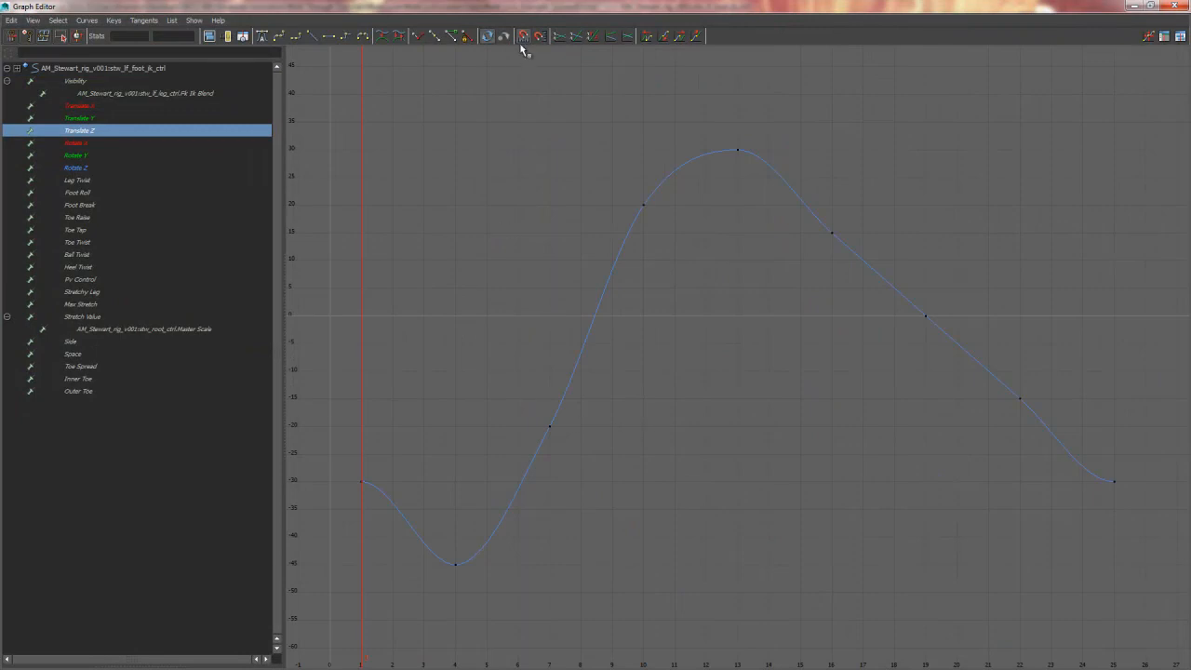
Step: Delete the left foot's in-between Translate Z keys, keeping frames 1, 4, 13 and 25, and make the remaining tangents linear
{"action": "left_click_drag", "start_coordinate": [514, 8], "coordinate": [777, 490]}
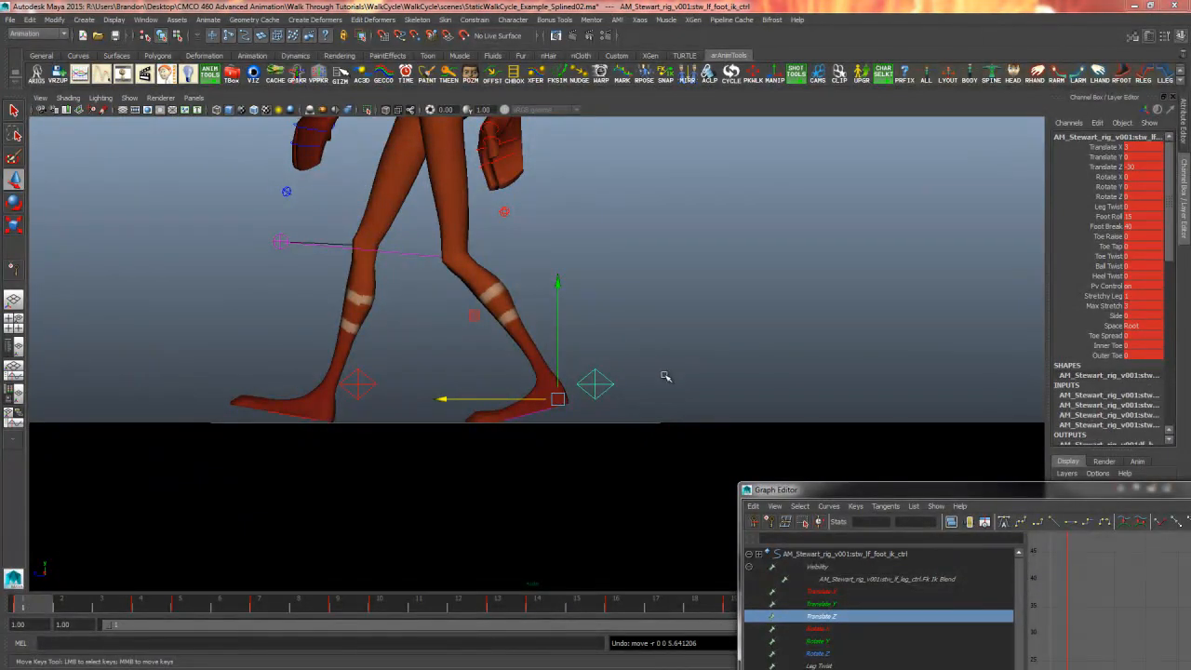
{"action": "left_click_drag", "start_coordinate": [888, 496], "coordinate": [465, 2]}
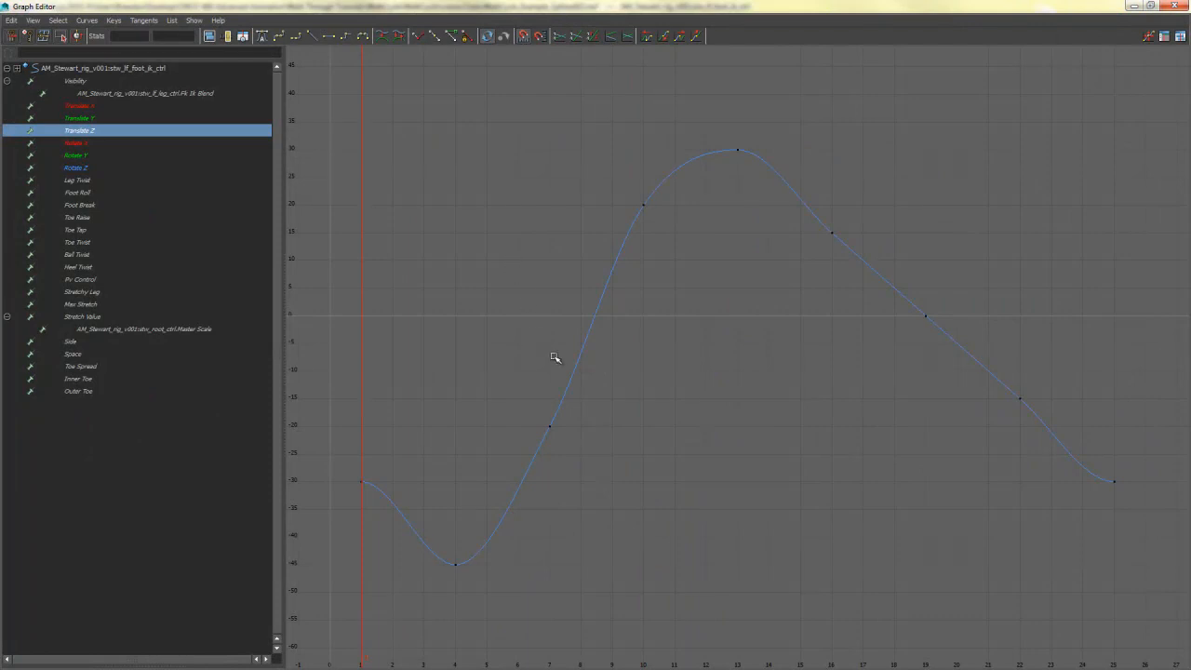
{"action": "middle_click_drag", "start_coordinate": [588, 377], "coordinate": [562, 362], "text": "alt"}
{"action": "scroll", "coordinate": [551, 363], "scroll_direction": "down", "scroll_amount": 4}
{"action": "scroll", "coordinate": [542, 364], "scroll_direction": "up", "scroll_amount": 1}
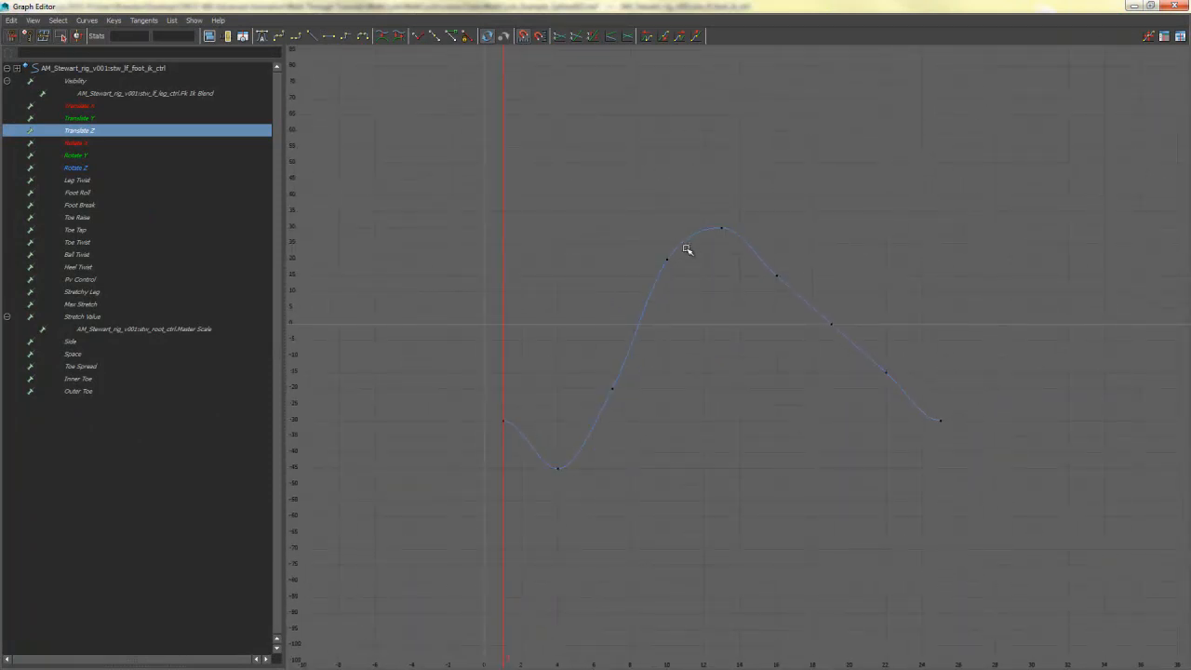
{"action": "left_click_drag", "start_coordinate": [686, 249], "coordinate": [565, 440]}
{"action": "left_click", "coordinate": [691, 466]}
{"action": "left_click_drag", "start_coordinate": [475, 535], "coordinate": [474, 536]}
{"action": "left_click", "coordinate": [313, 37]}
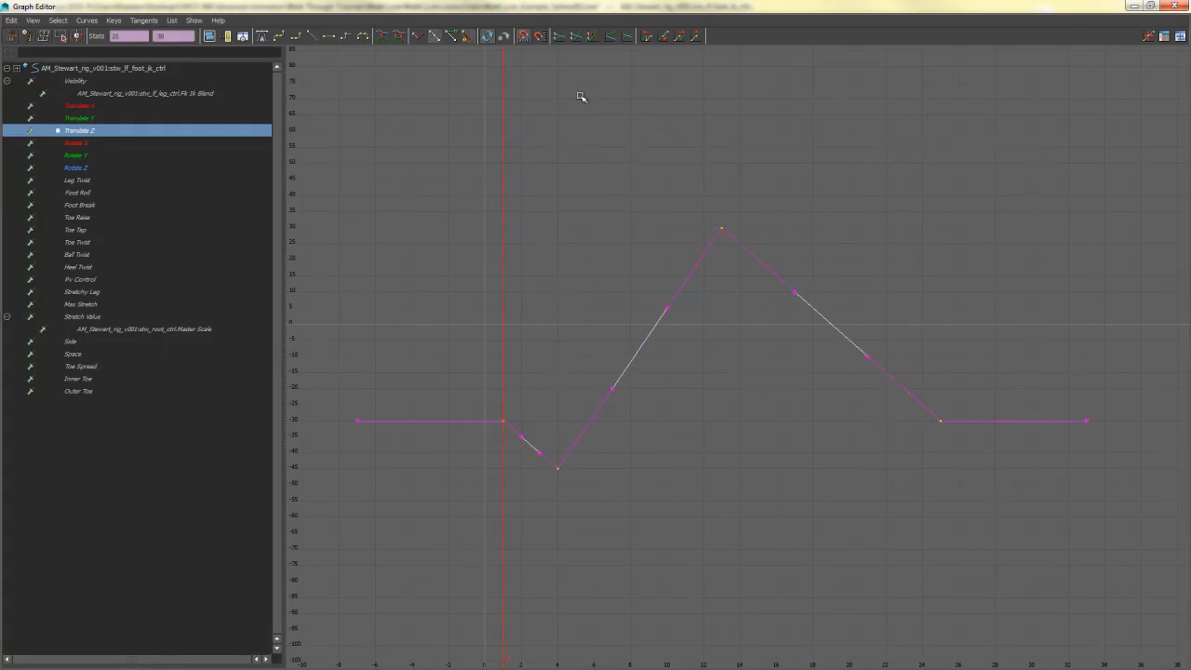
Step: Scrub the walk to frame 25 to check the left foot's travel, and frame its Rotate X curve
{"action": "left_click_drag", "start_coordinate": [596, 9], "coordinate": [1126, 91]}
{"action": "left_click_drag", "start_coordinate": [154, 610], "coordinate": [1095, 553]}
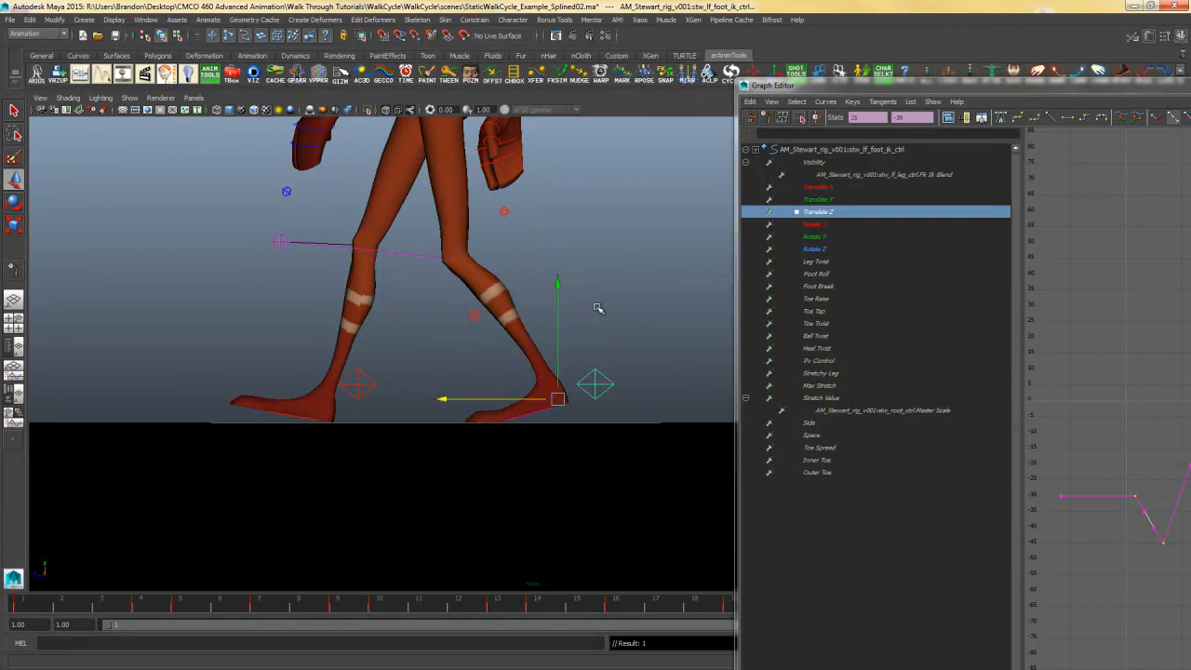
{"action": "left_click", "coordinate": [887, 225]}
{"action": "left_click_drag", "start_coordinate": [855, 91], "coordinate": [464, 39]}
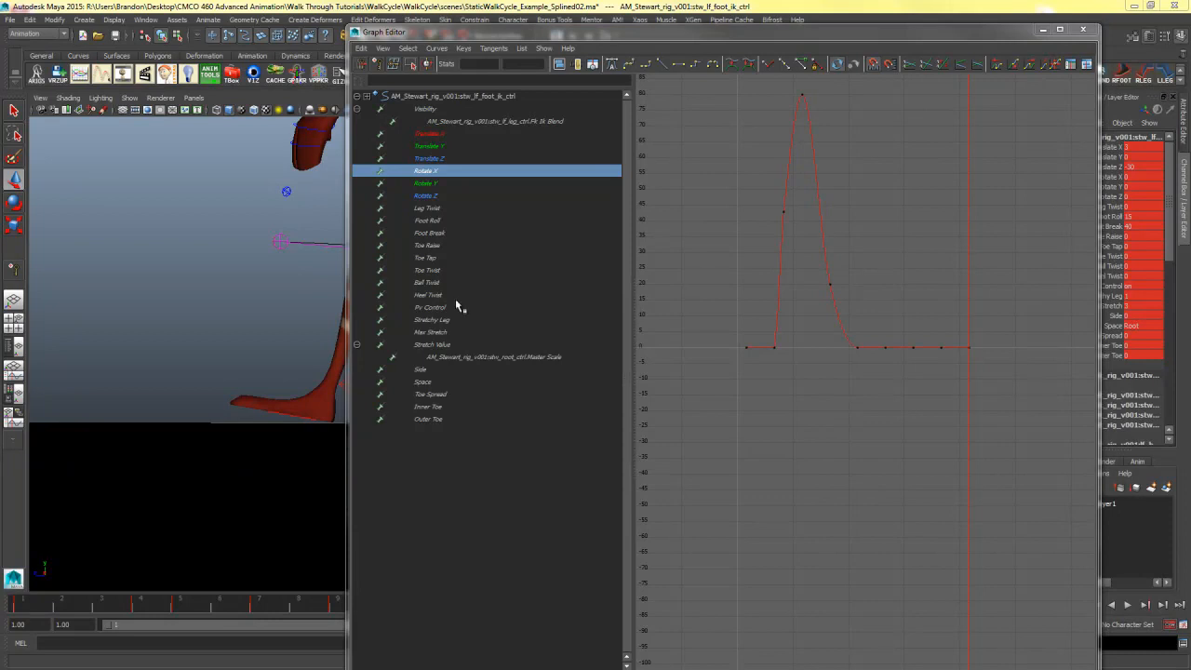
{"action": "key", "text": "f"}
{"action": "middle_click_drag", "start_coordinate": [801, 391], "coordinate": [869, 368], "text": "alt"}
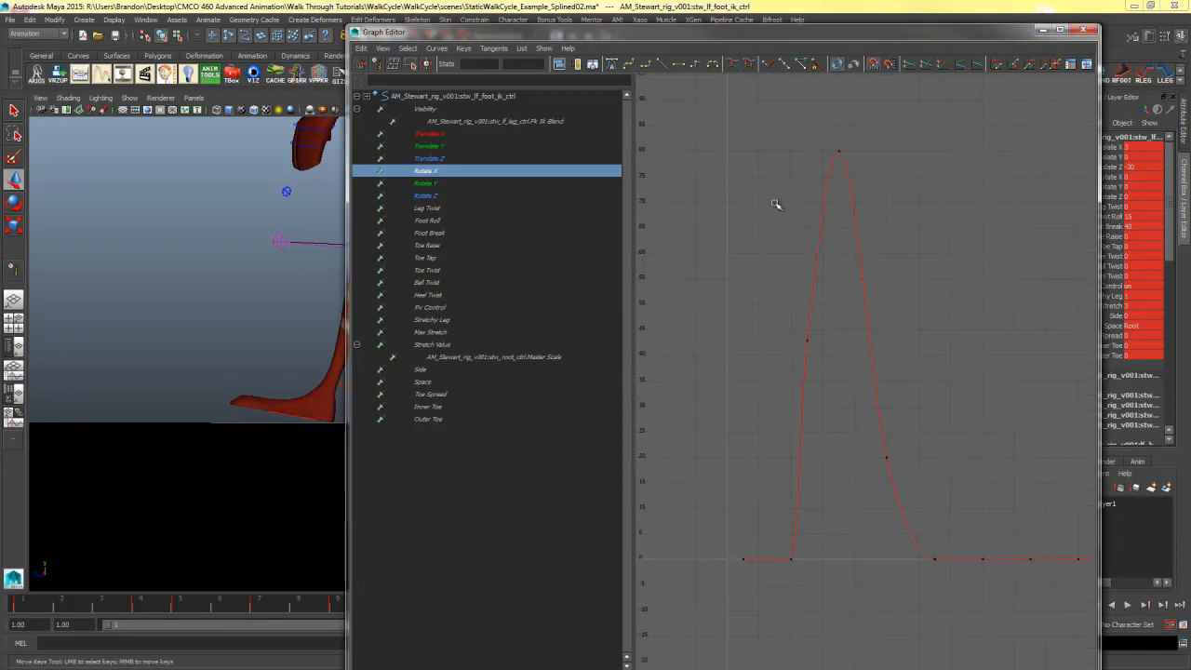
Step: Place the Graph Editor beside the side view, examine the left foot's rotation around frame 6, and return to frame 1
{"action": "left_click_drag", "start_coordinate": [795, 34], "coordinate": [1190, 125]}
{"action": "middle_click_drag", "start_coordinate": [463, 339], "coordinate": [333, 355], "text": "alt"}
{"action": "left_click", "coordinate": [333, 355], "text": "alt"}
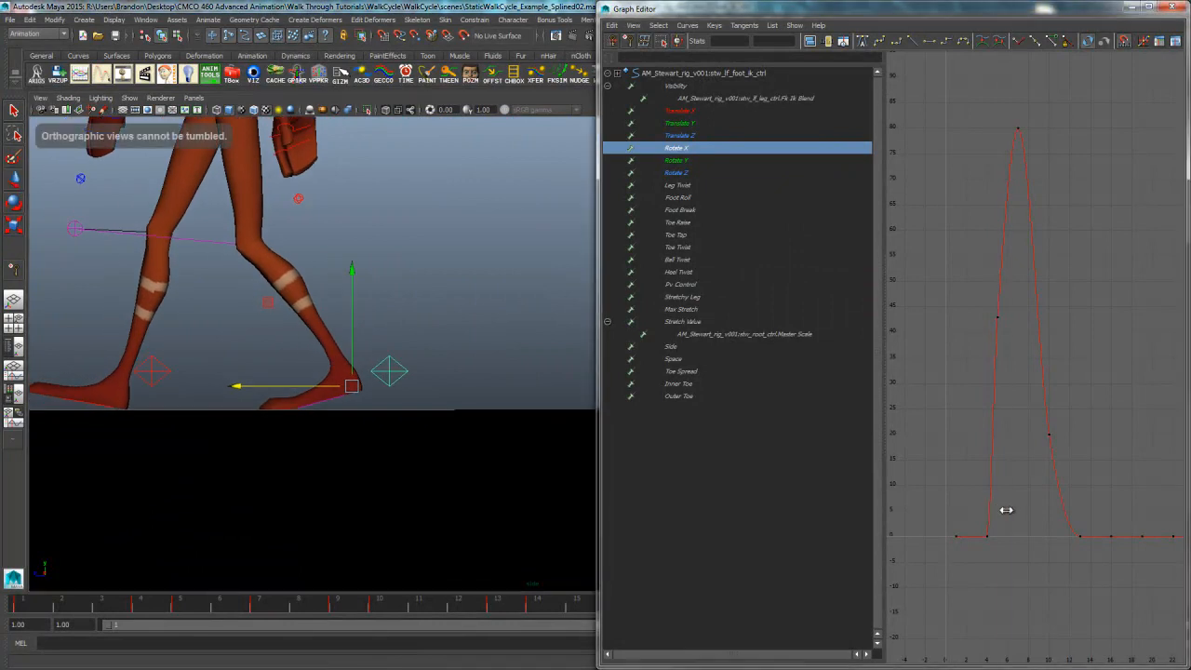
{"action": "mouse_move", "coordinate": [1002, 505]}
{"action": "left_mouse_down"}
{"action": "mouse_move", "coordinate": [986, 516]}
{"action": "mouse_move", "coordinate": [995, 510]}
{"action": "left_mouse_up"}
{"action": "key", "text": "w"}
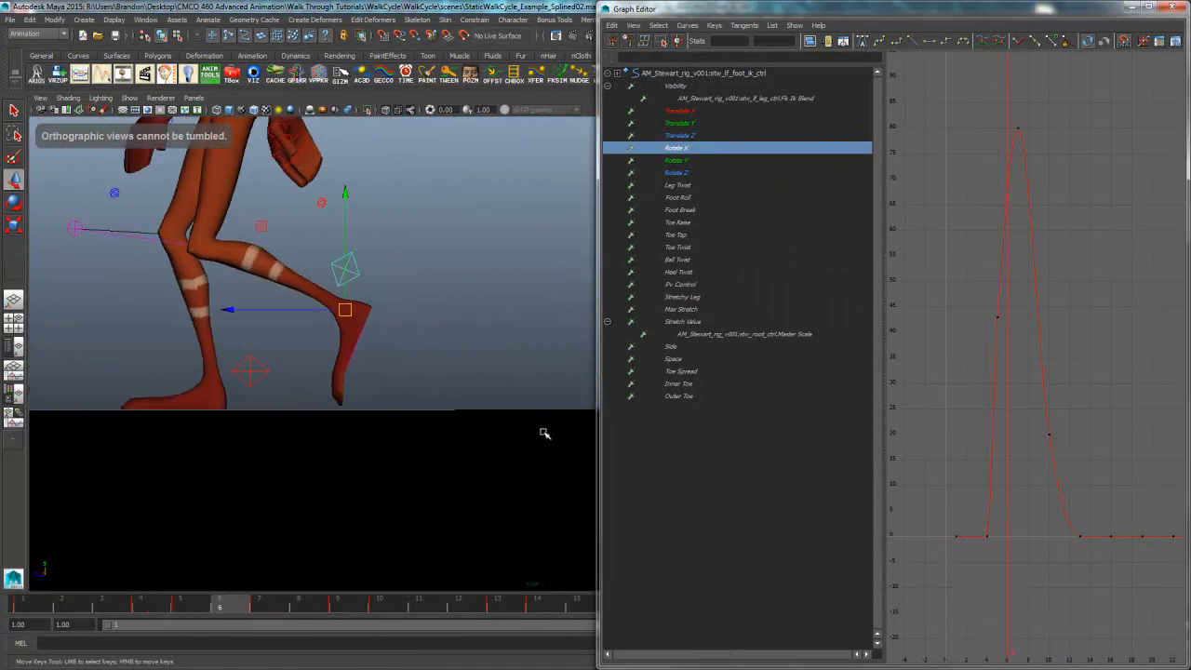
{"action": "left_click", "coordinate": [1172, 8]}
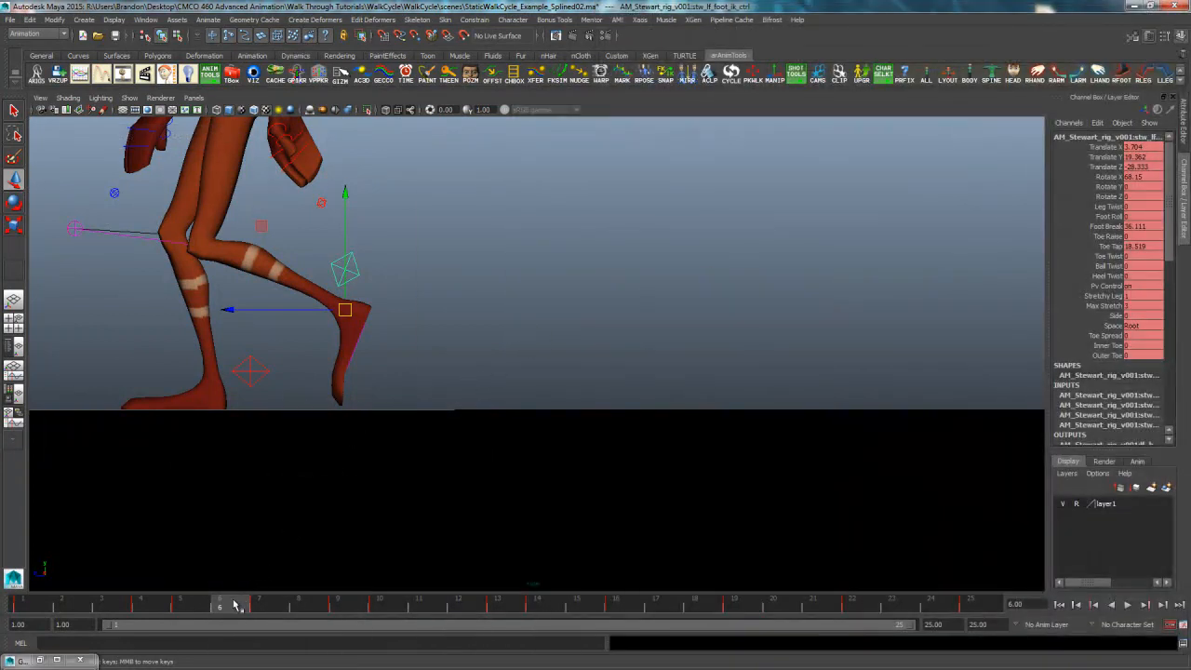
{"action": "left_click_drag", "start_coordinate": [234, 606], "coordinate": [22, 607]}
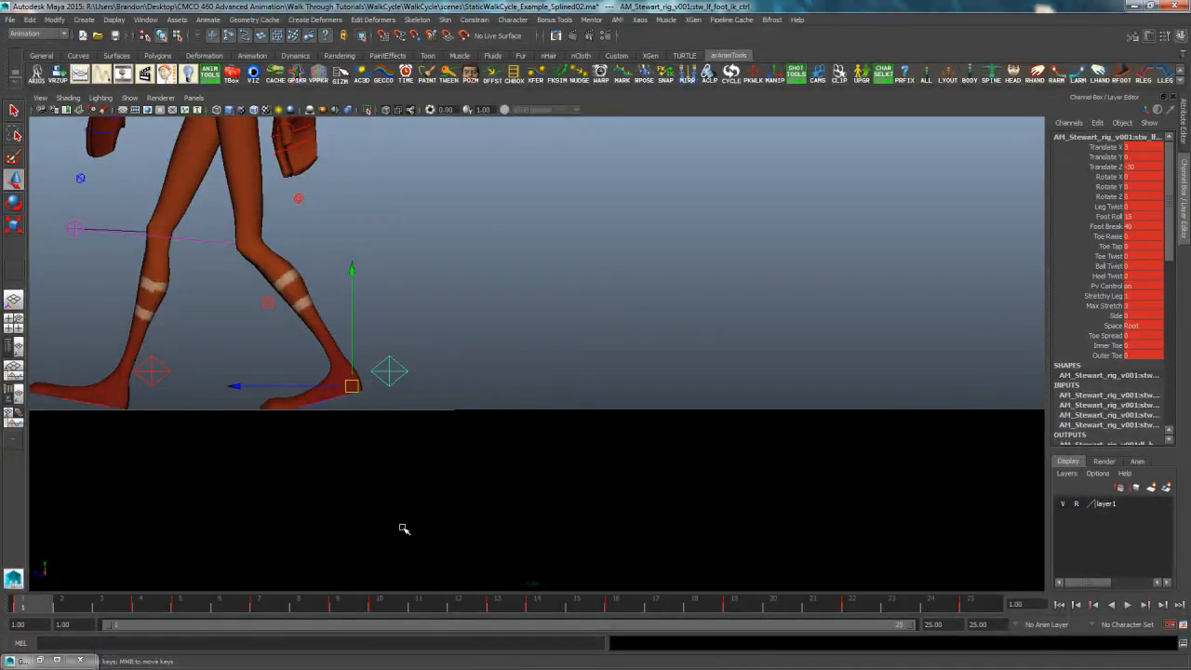
Step: Try Foot Roll, lifting and rotating on the left foot at frame 1, and undo each change
{"action": "left_click", "coordinate": [1107, 215]}
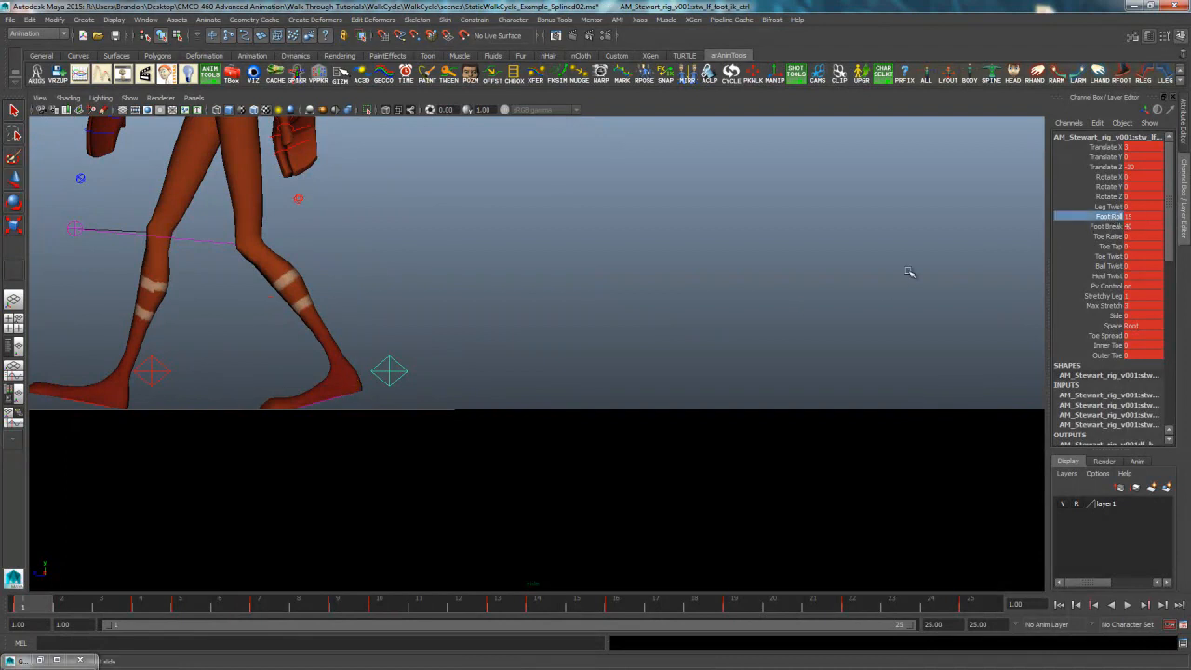
{"action": "middle_click_drag", "start_coordinate": [908, 269], "coordinate": [596, 371]}
{"action": "key", "text": "ctrl+z"}
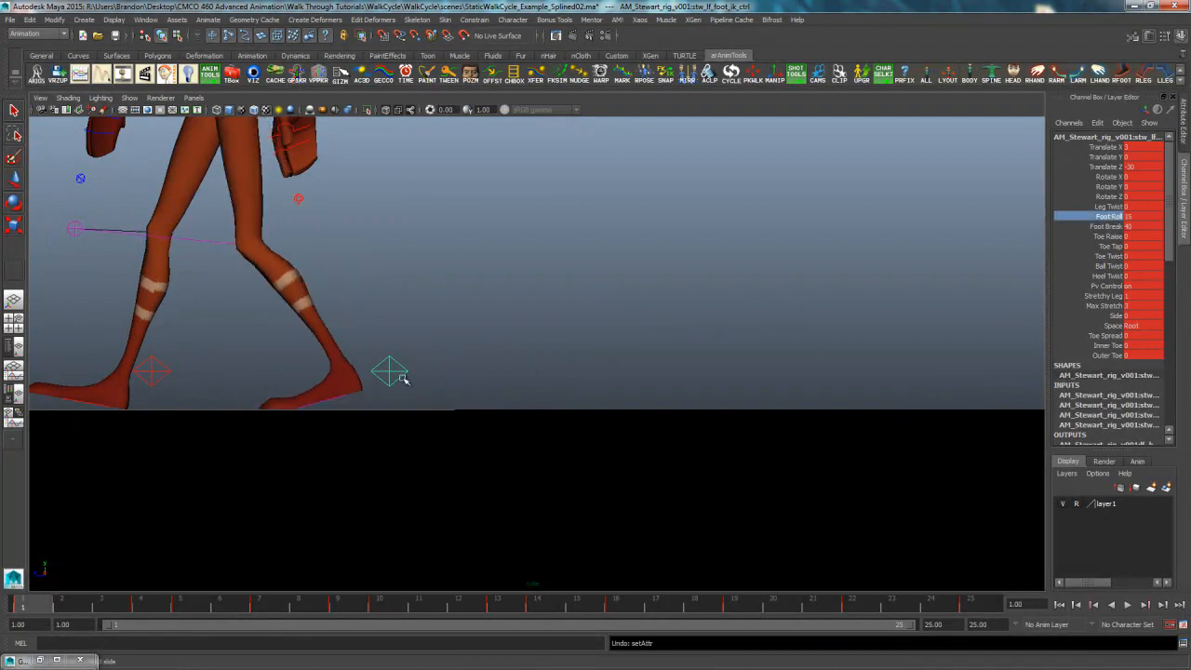
{"action": "key", "text": "w"}
{"action": "left_click_drag", "start_coordinate": [354, 385], "coordinate": [380, 292]}
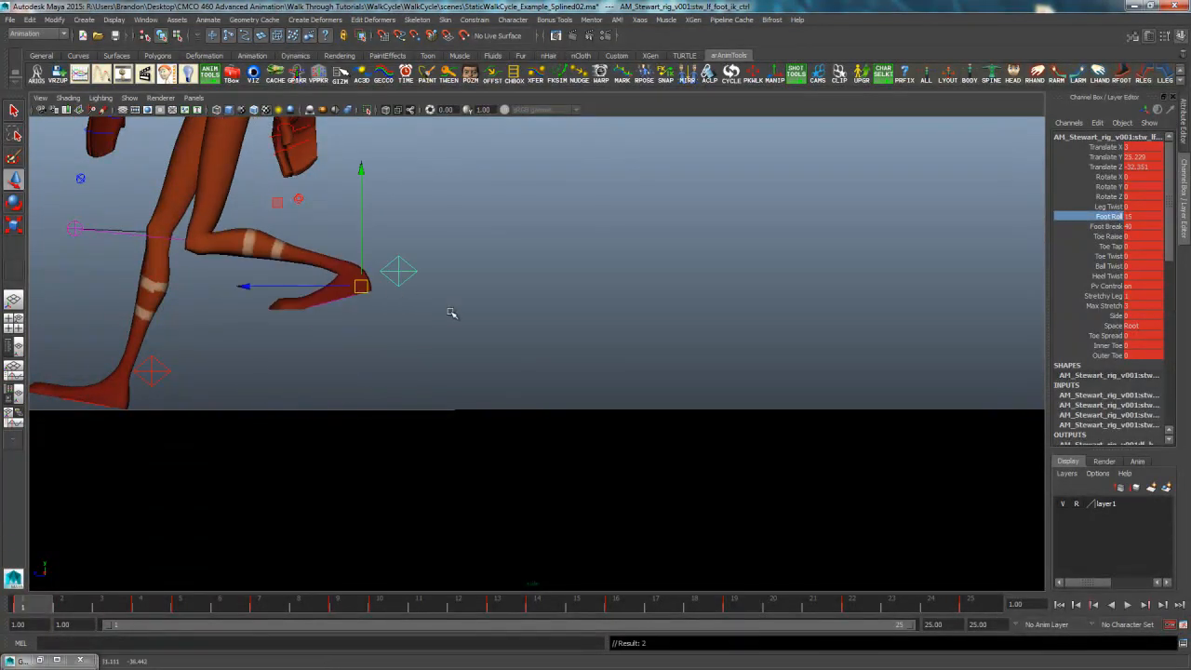
{"action": "key", "text": "e"}
{"action": "mouse_move", "coordinate": [417, 196]}
{"action": "left_mouse_down"}
{"action": "mouse_move", "coordinate": [364, 180]}
{"action": "mouse_move", "coordinate": [417, 199]}
{"action": "left_mouse_up"}
{"action": "key", "text": "ctrl+z"}
{"action": "key", "text": "ctrl+z"}
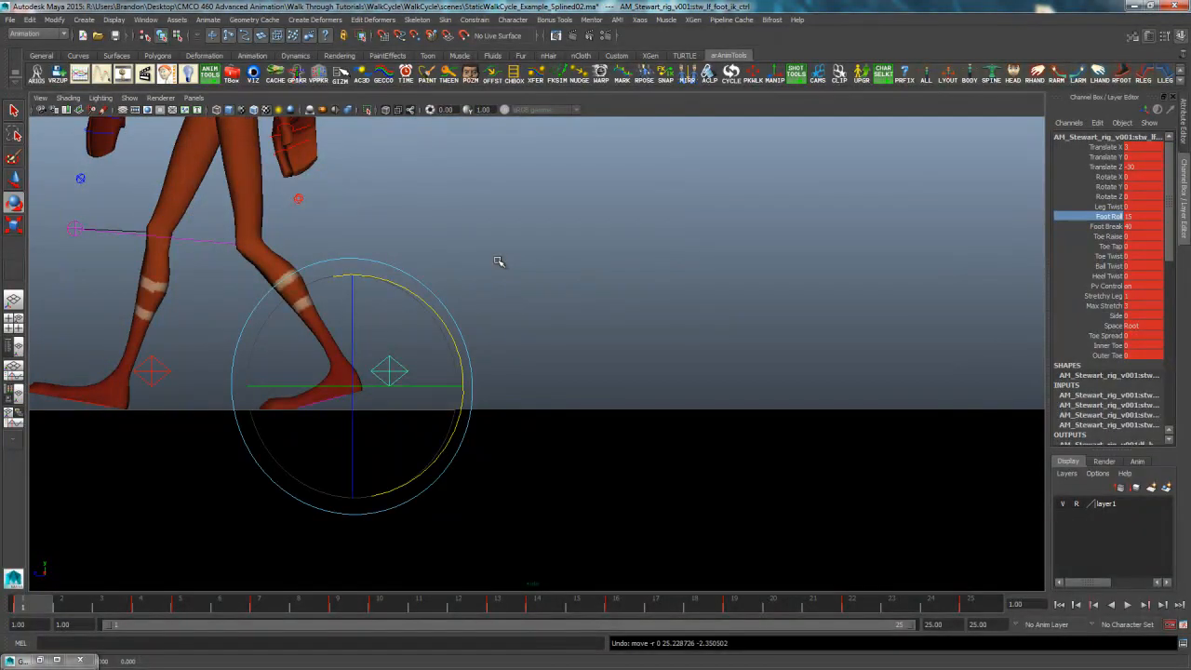
Step: Restore the Graph Editor with the left foot's Rotate X curve, advance to frame 4 and maximize the editor
{"action": "left_click", "coordinate": [43, 660]}
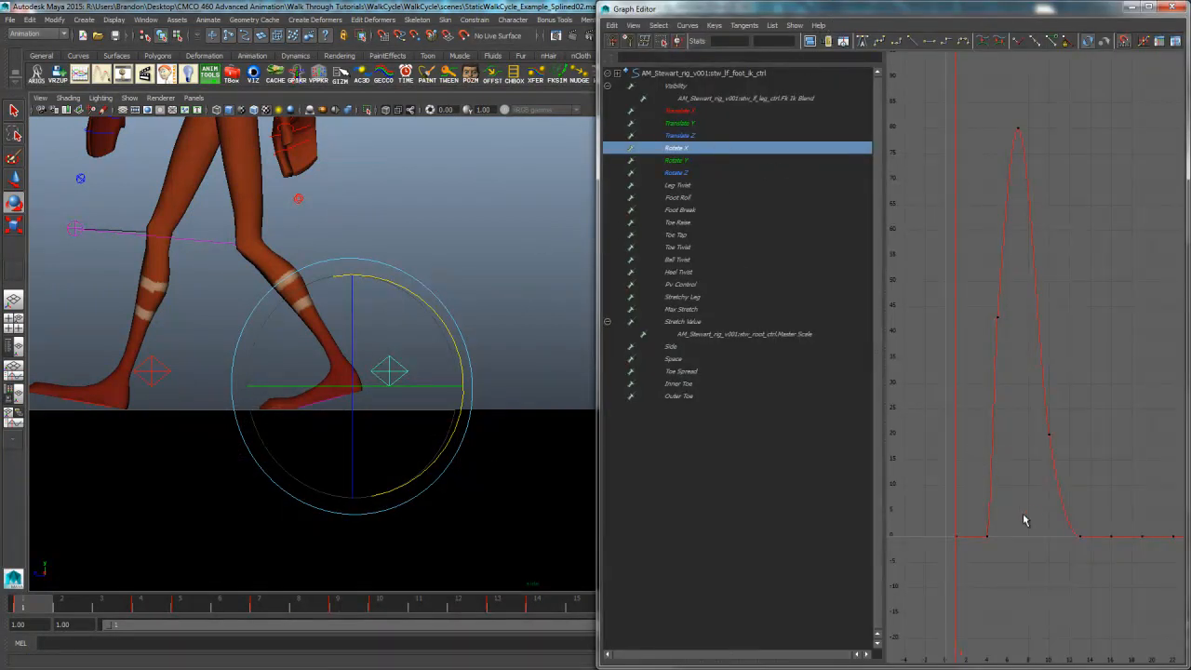
{"action": "key", "text": "alt+period"}
{"action": "key", "text": "alt+period"}
{"action": "key", "text": "alt+period"}
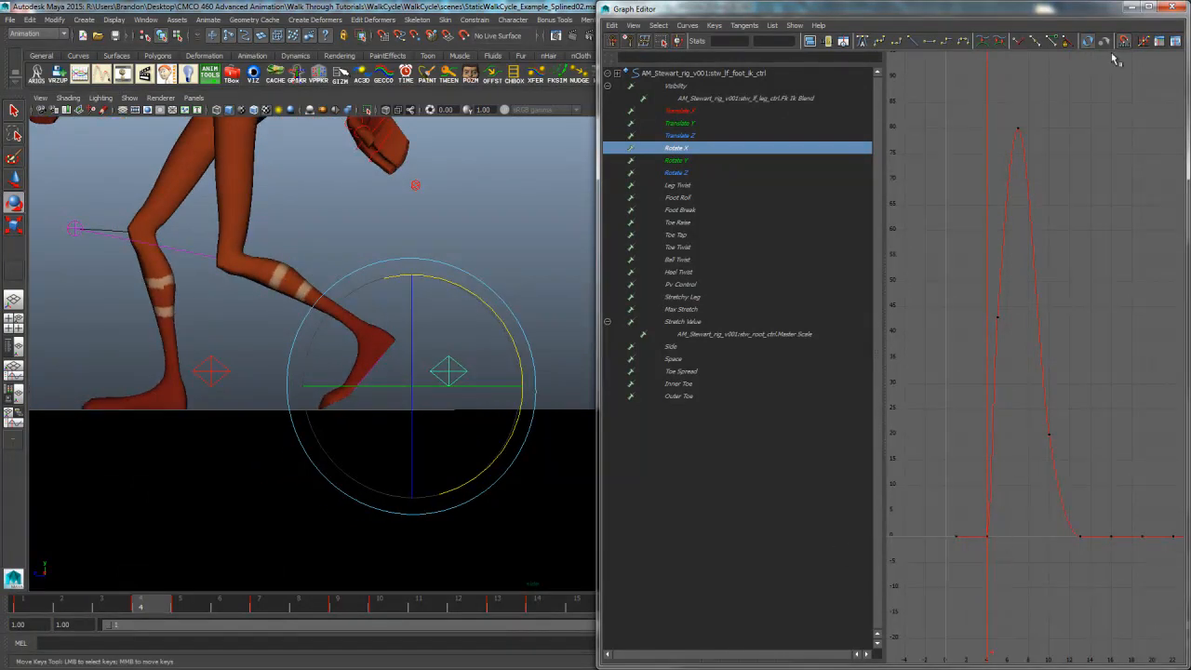
{"action": "double_click", "coordinate": [1031, 12]}
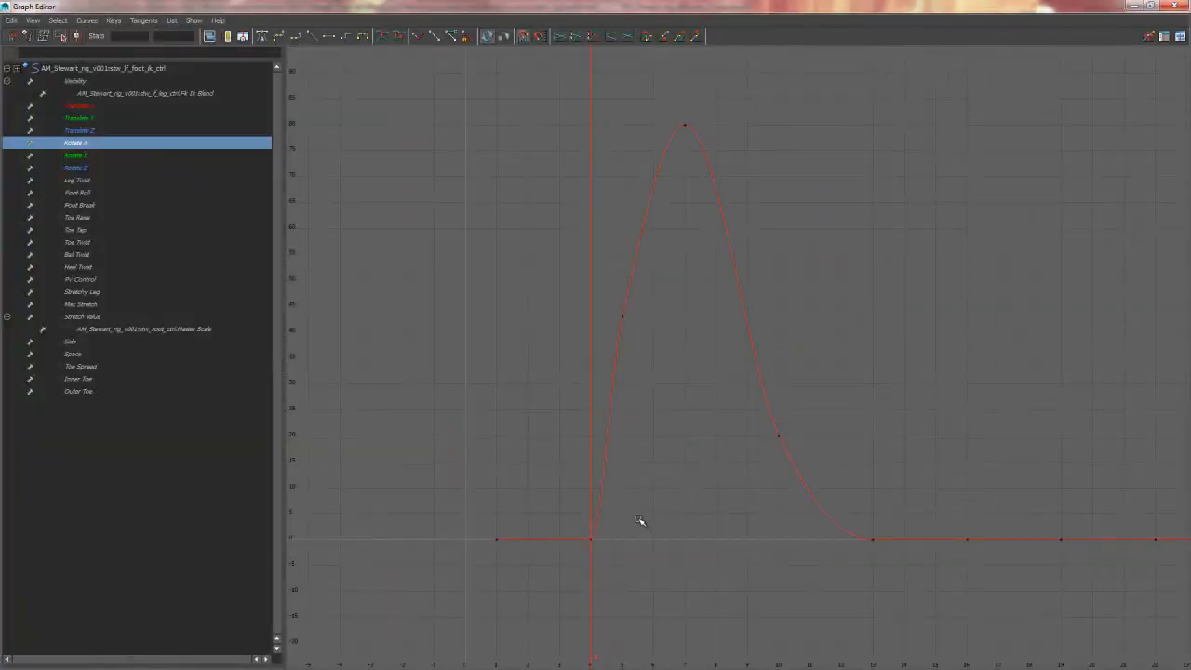
Step: Delete the left foot's Rotate X keys at frames 5 and 10 to simplify the lift-off and landing curve
{"action": "right_click_drag", "start_coordinate": [638, 520], "coordinate": [828, 409], "text": "alt"}
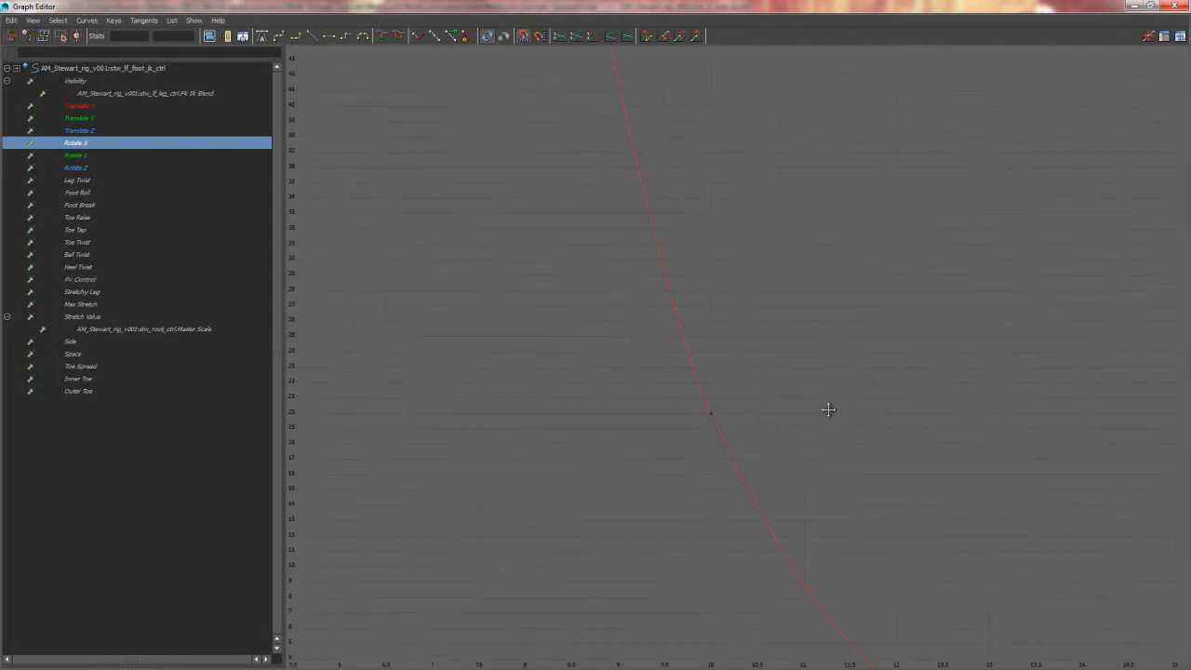
{"action": "key", "text": "f"}
{"action": "middle_click_drag", "start_coordinate": [644, 444], "coordinate": [647, 460], "text": "alt"}
{"action": "left_click_drag", "start_coordinate": [697, 329], "coordinate": [560, 412]}
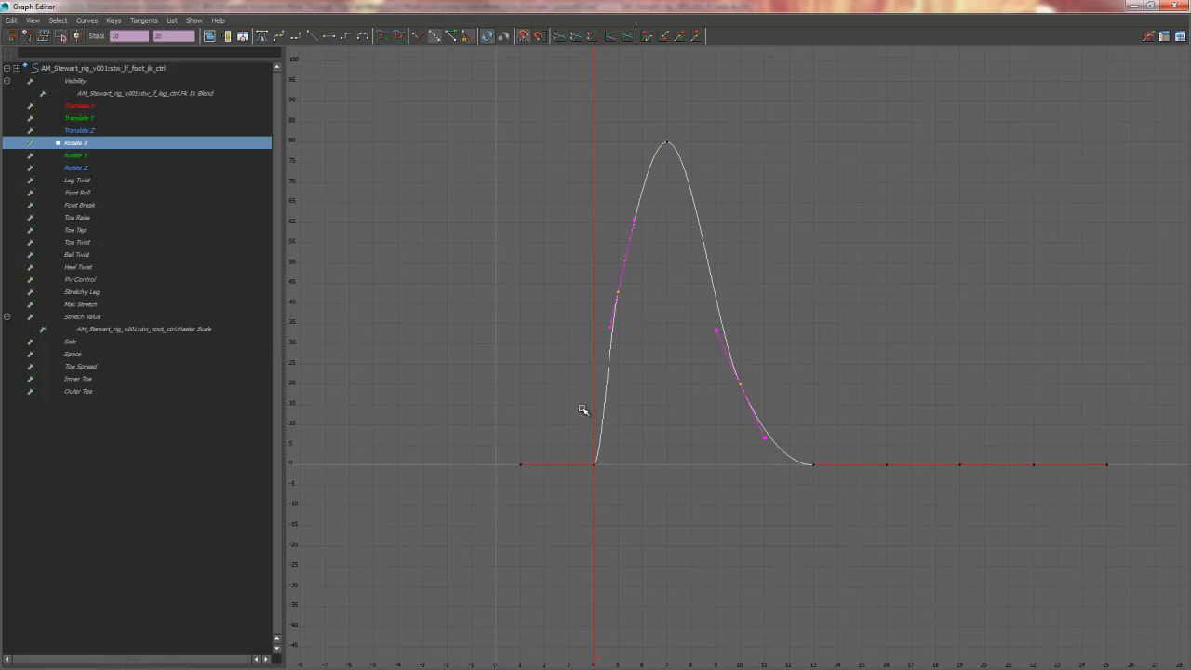
{"action": "left_click_drag", "start_coordinate": [818, 282], "coordinate": [531, 376]}
{"action": "left_click", "coordinate": [757, 314]}
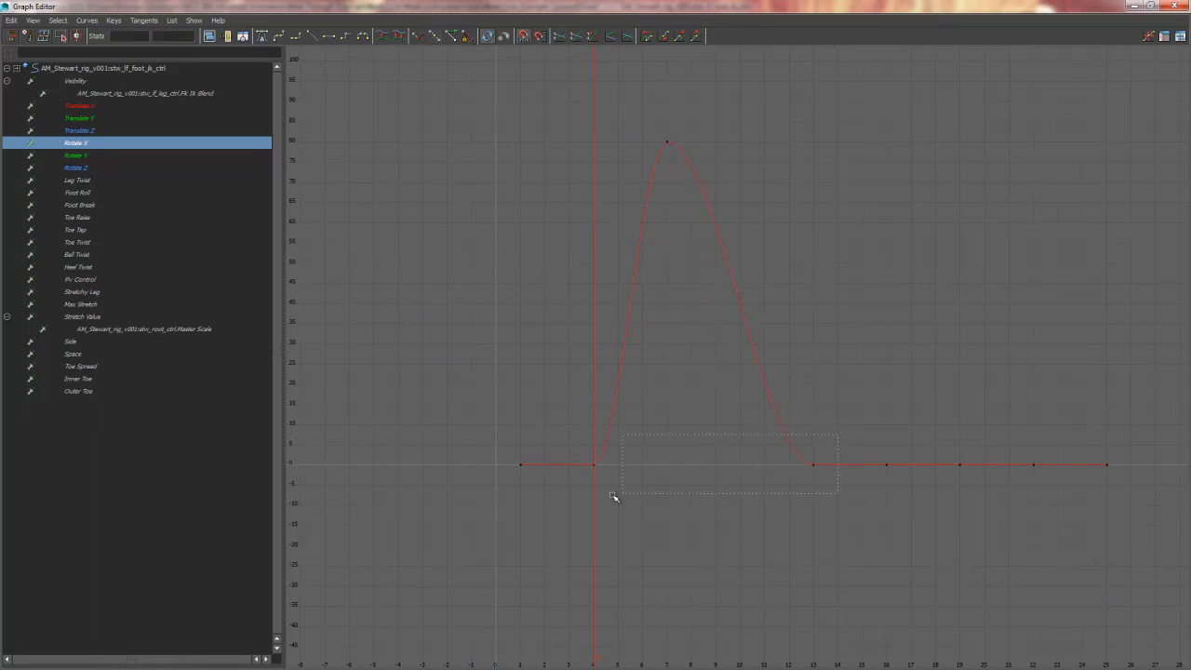
Step: Make the Rotate X curve linear out of the frame 4 key and into the frame 13 key, and go to frame 5
{"action": "left_click_drag", "start_coordinate": [612, 496], "coordinate": [568, 508]}
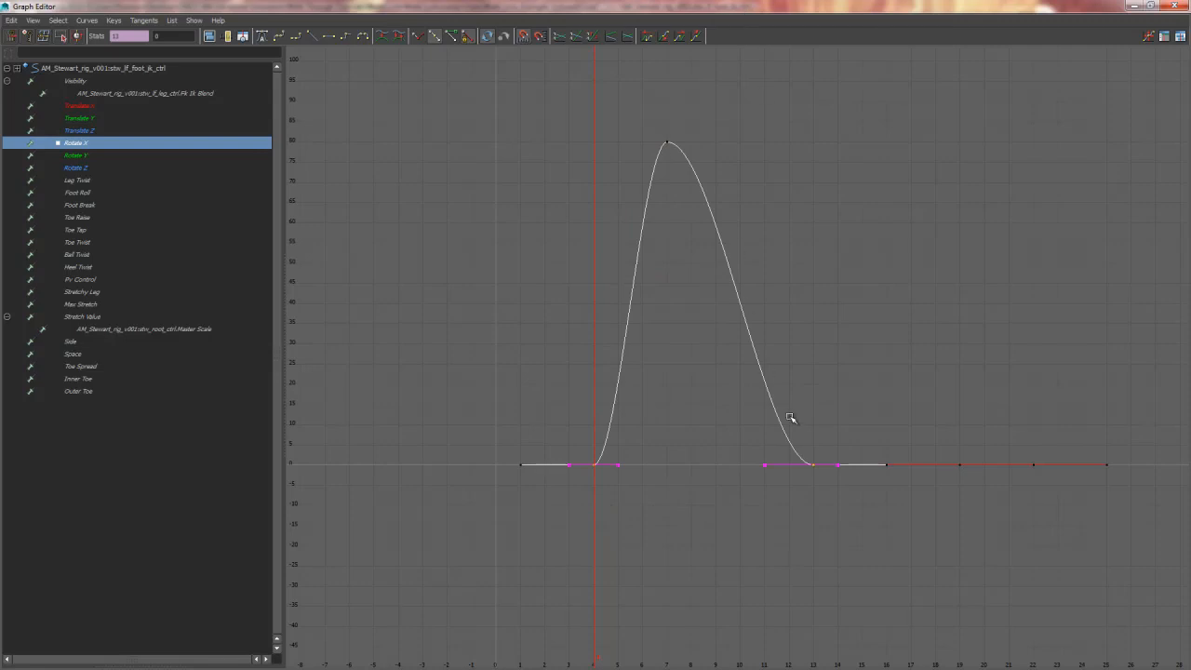
{"action": "left_click_drag", "start_coordinate": [686, 478], "coordinate": [562, 500]}
{"action": "left_click", "coordinate": [315, 39]}
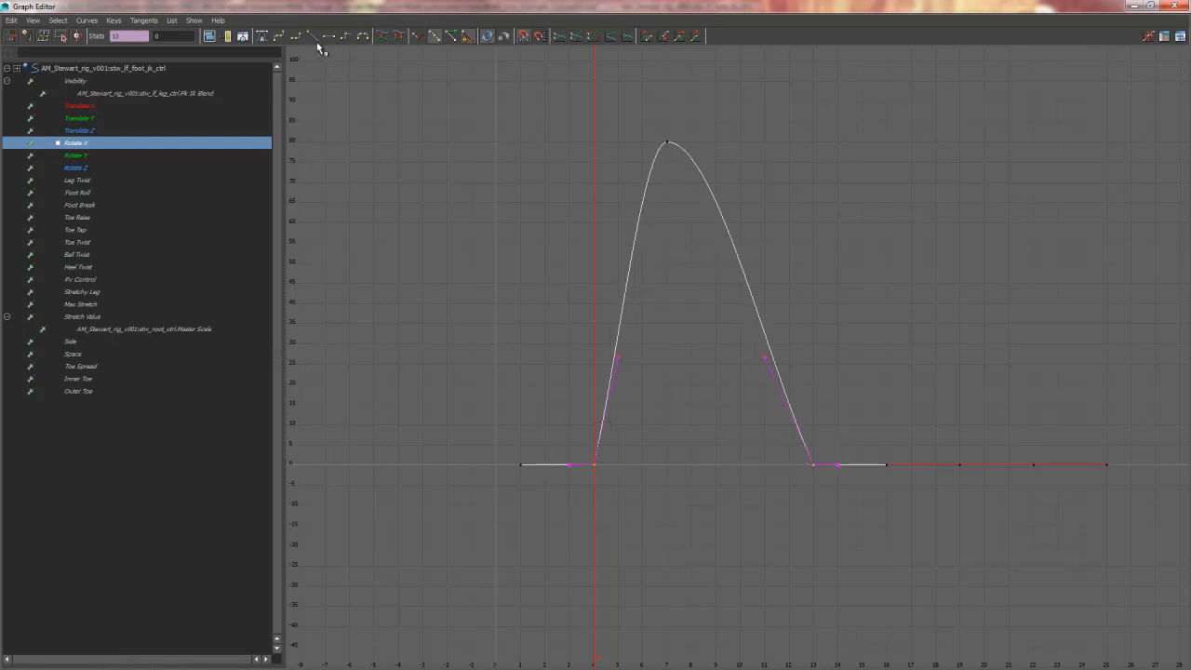
{"action": "double_click", "coordinate": [613, 5]}
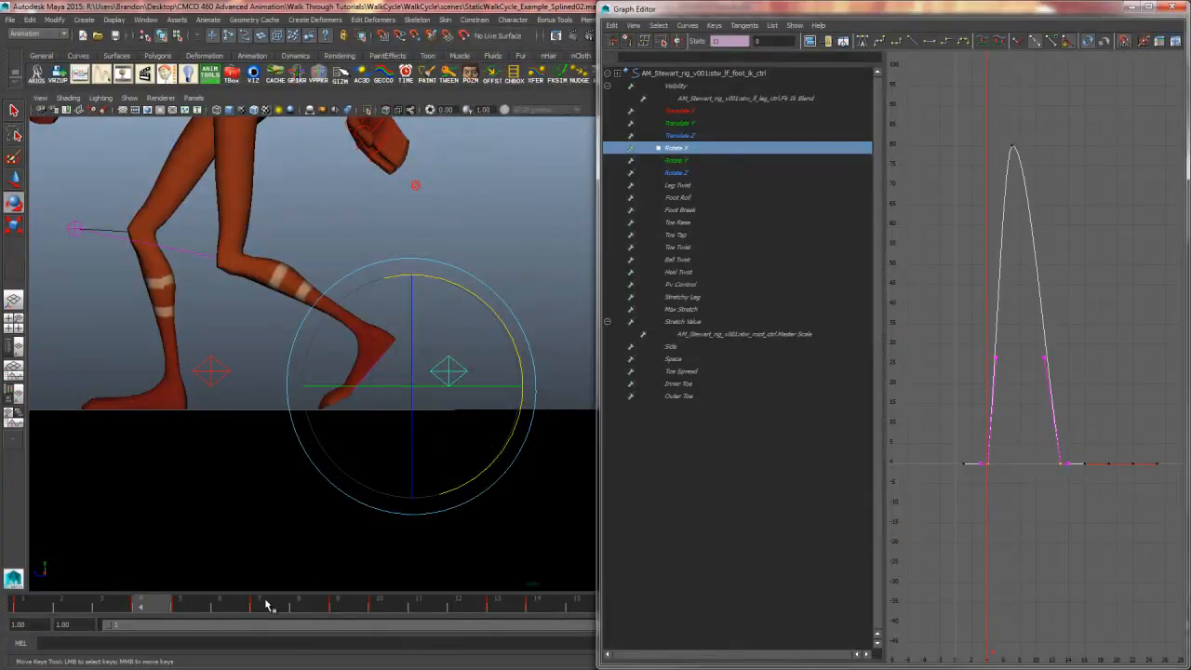
{"action": "left_click", "coordinate": [173, 607]}
{"action": "left_click_drag", "start_coordinate": [168, 603], "coordinate": [180, 606]}
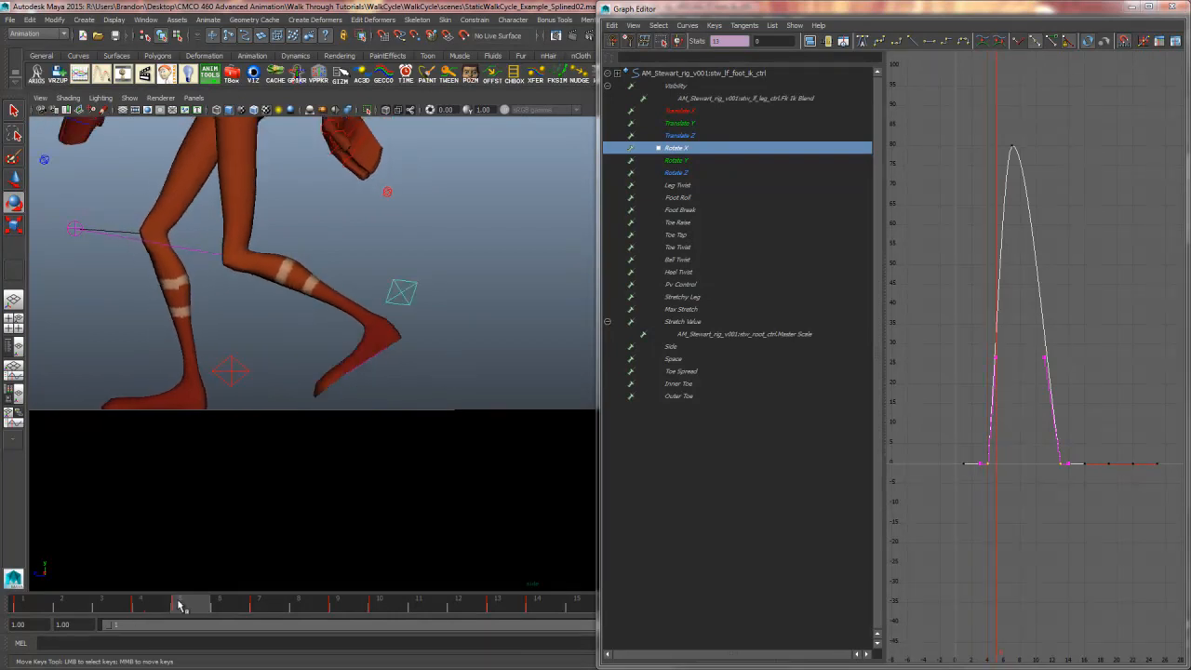
Step: Rotate the left foot IK control at frame 5 to tip the toes downward, and show its Rotate X curve
{"action": "key", "text": "e"}
{"action": "mouse_move", "coordinate": [433, 221]}
{"action": "left_mouse_down"}
{"action": "mouse_move", "coordinate": [376, 222]}
{"action": "mouse_move", "coordinate": [416, 229]}
{"action": "left_mouse_up"}
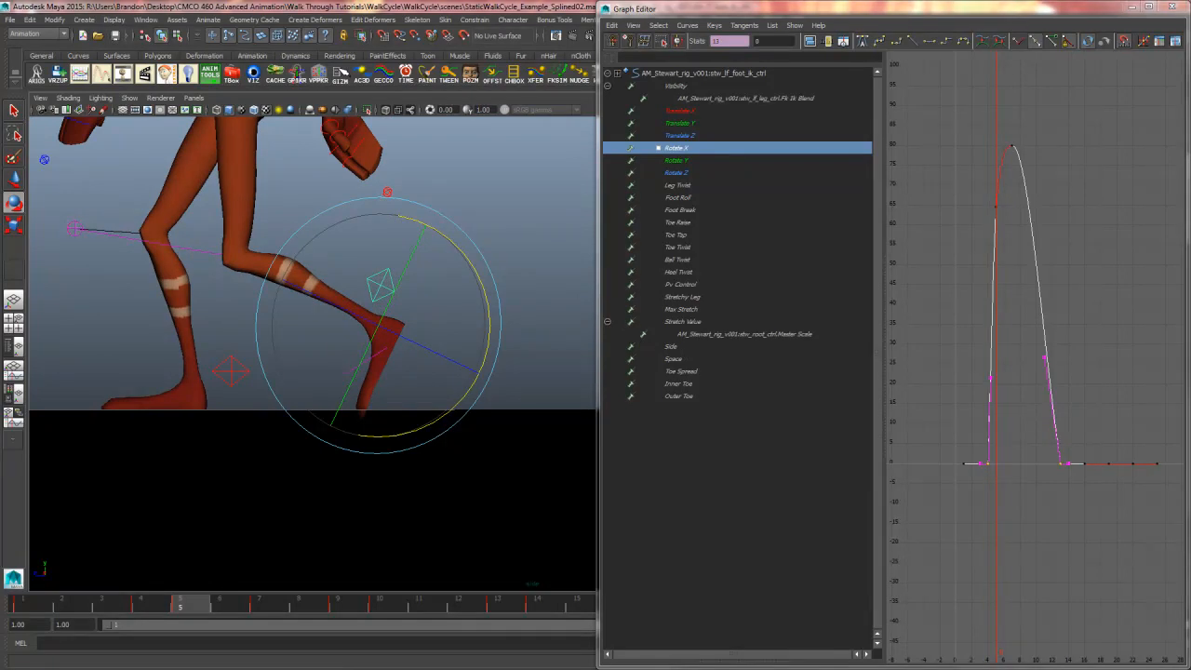
{"action": "left_click", "coordinate": [704, 74]}
{"action": "left_click", "coordinate": [542, 207]}
{"action": "left_click_drag", "start_coordinate": [419, 270], "coordinate": [367, 299]}
{"action": "left_click", "coordinate": [677, 148]}
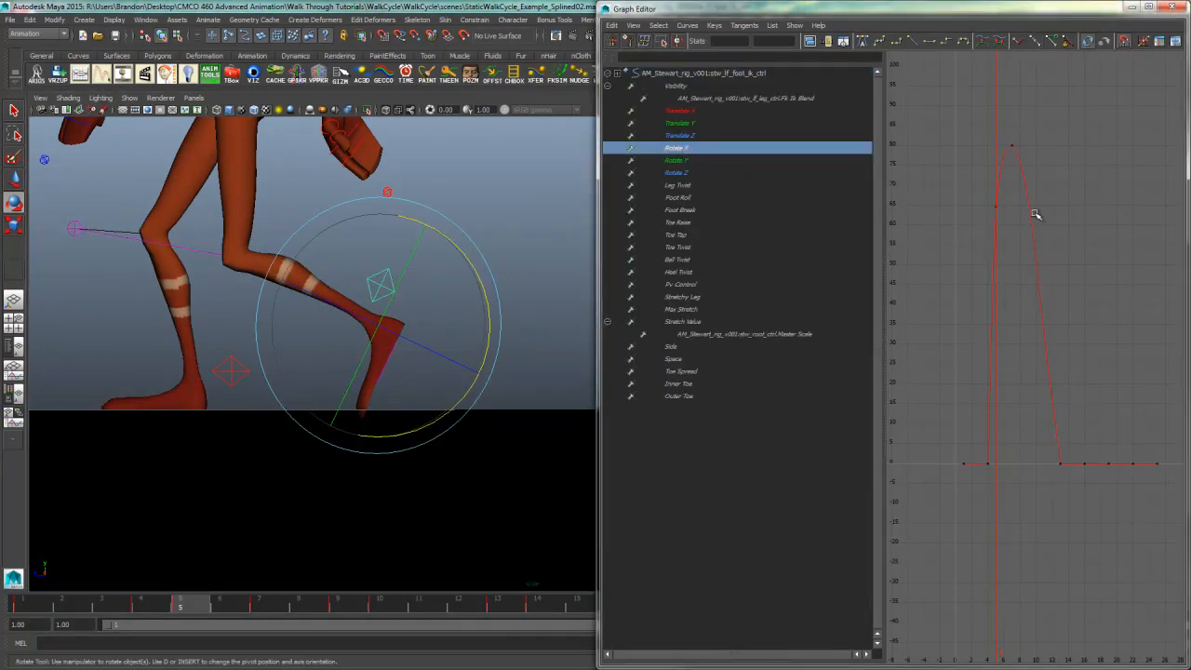
Step: Remove the Rotate X key at frame 5
{"action": "left_click_drag", "start_coordinate": [953, 10], "coordinate": [599, 0]}
{"action": "left_click_drag", "start_coordinate": [703, 193], "coordinate": [561, 308]}
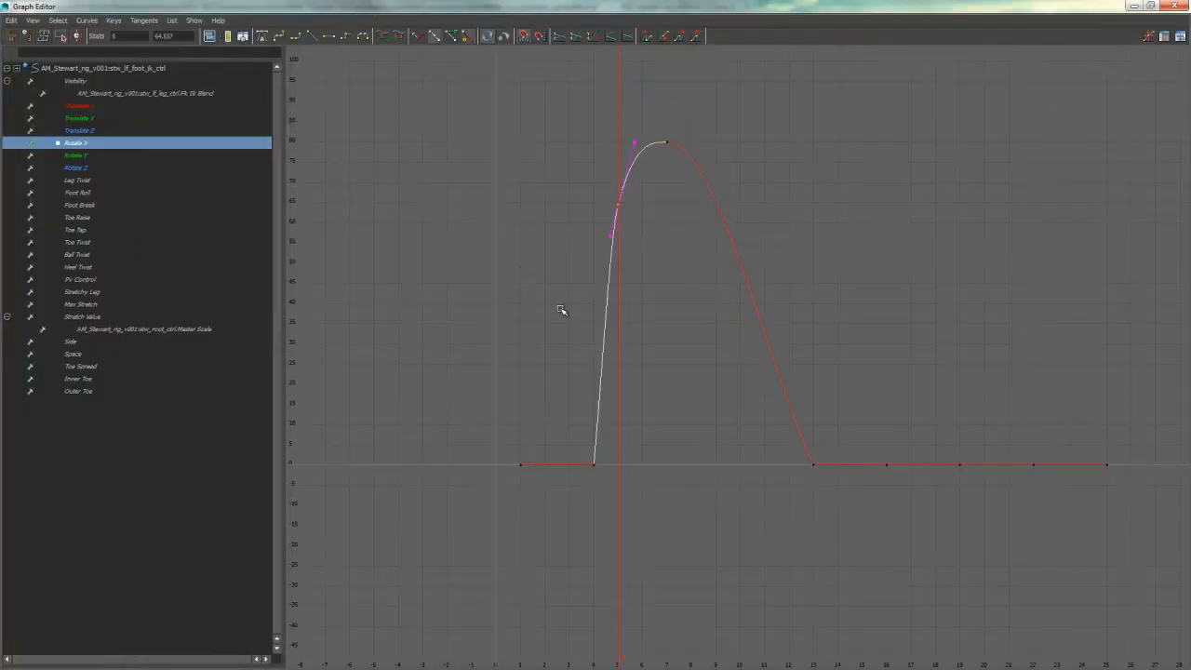
{"action": "left_click", "coordinate": [800, 153]}
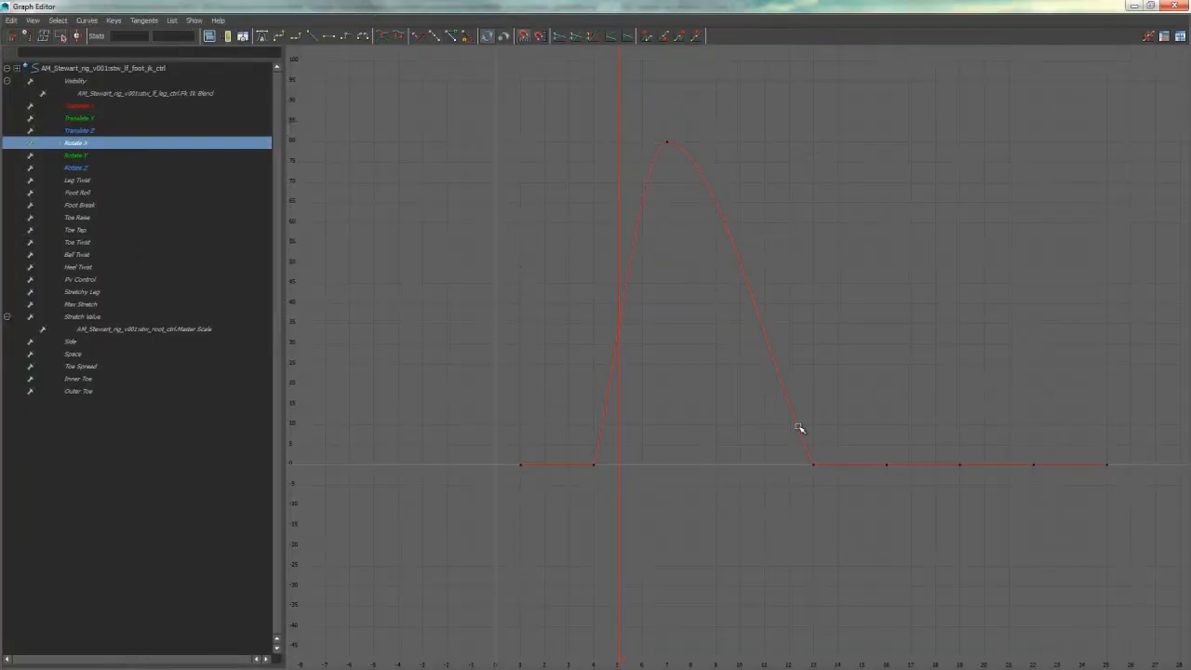
Step: Free the tangent weight and break the tangents of the Rotate X key at frame 7, lengthening its incoming handle to about frame 4.75
{"action": "left_click_drag", "start_coordinate": [799, 428], "coordinate": [559, 494]}
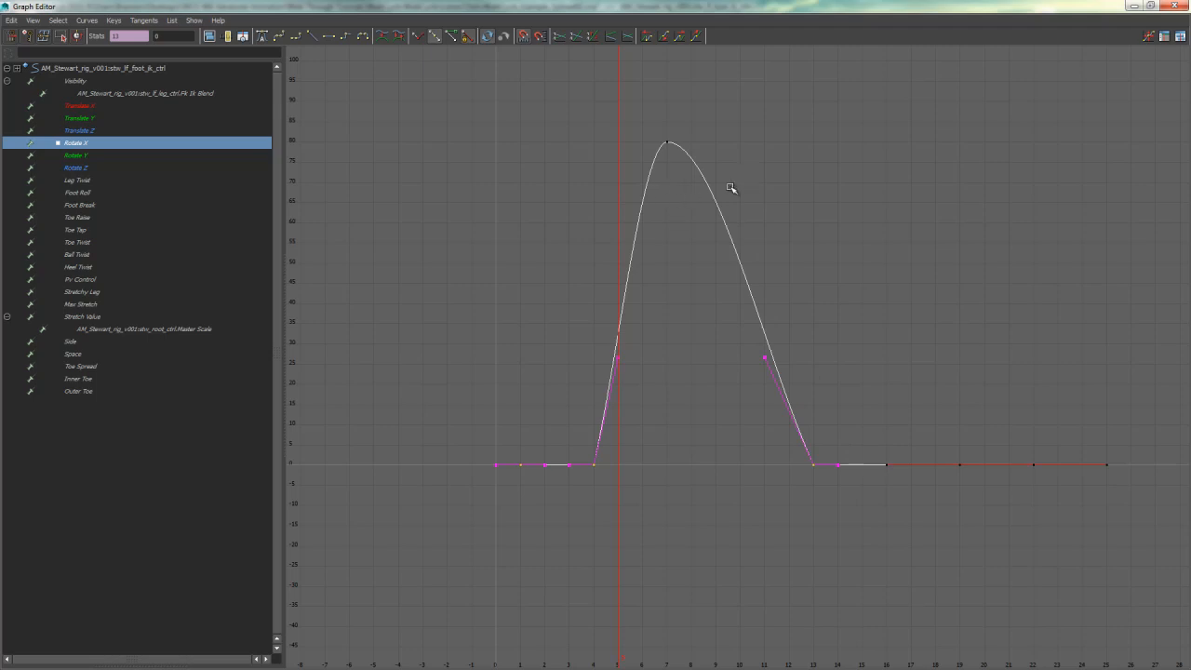
{"action": "left_click_drag", "start_coordinate": [667, 152], "coordinate": [691, 149]}
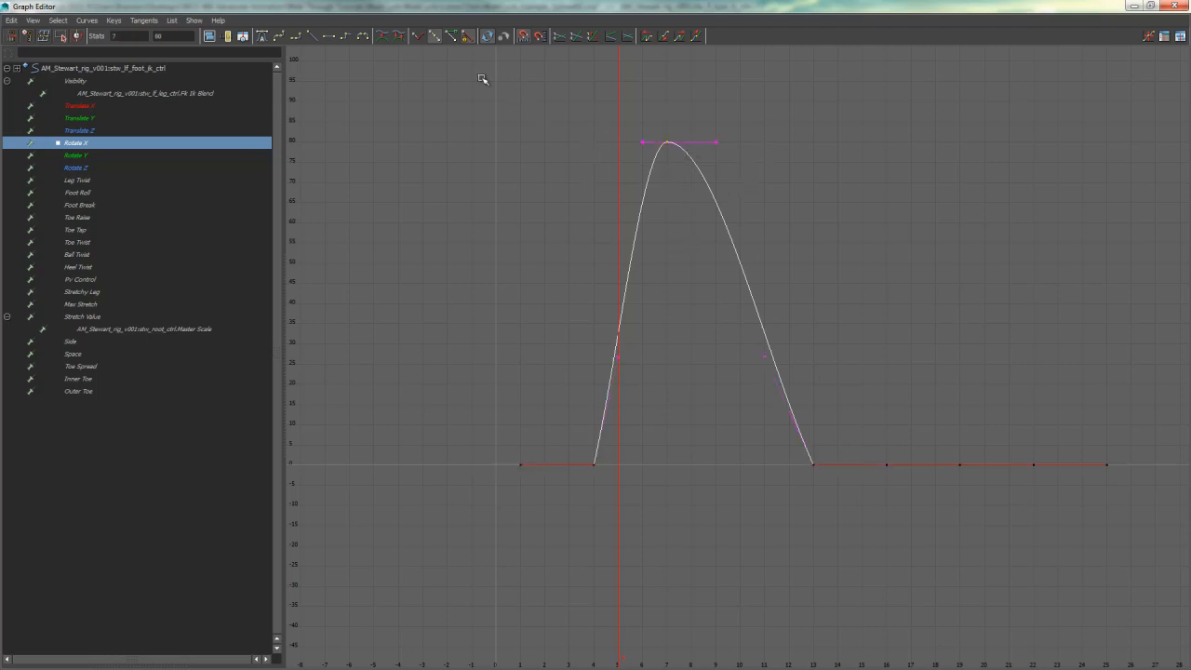
{"action": "left_click", "coordinate": [454, 39]}
{"action": "left_click_drag", "start_coordinate": [605, 110], "coordinate": [648, 171]}
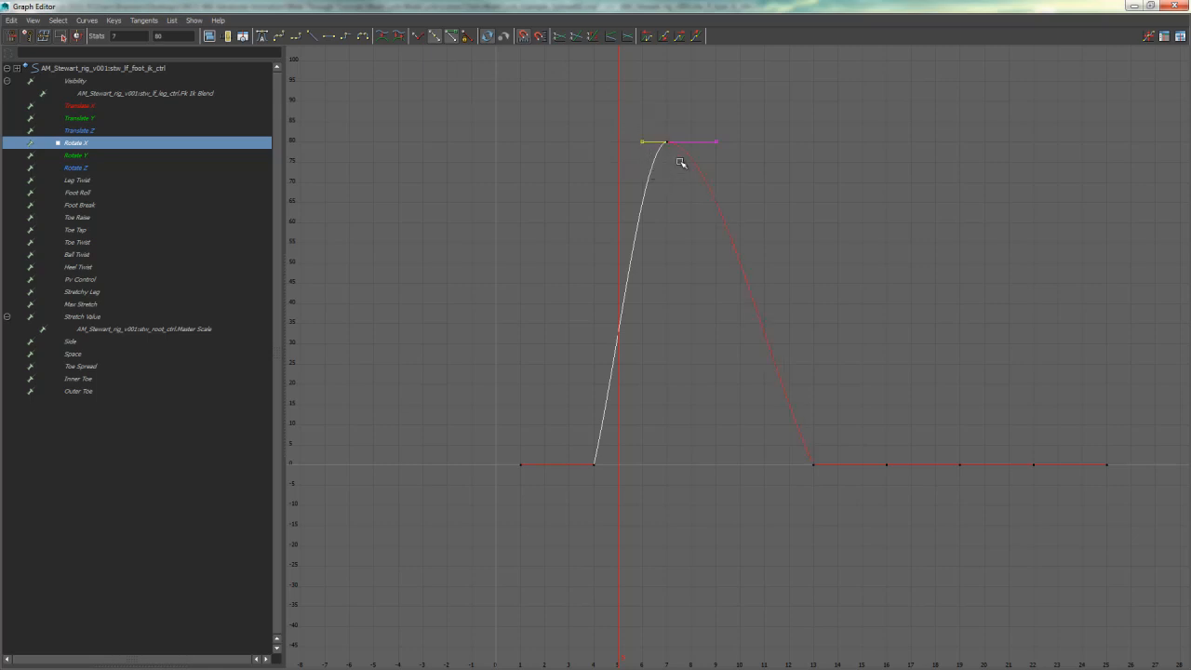
{"action": "left_click", "coordinate": [423, 39]}
{"action": "middle_click_drag", "start_coordinate": [661, 178], "coordinate": [660, 194]}
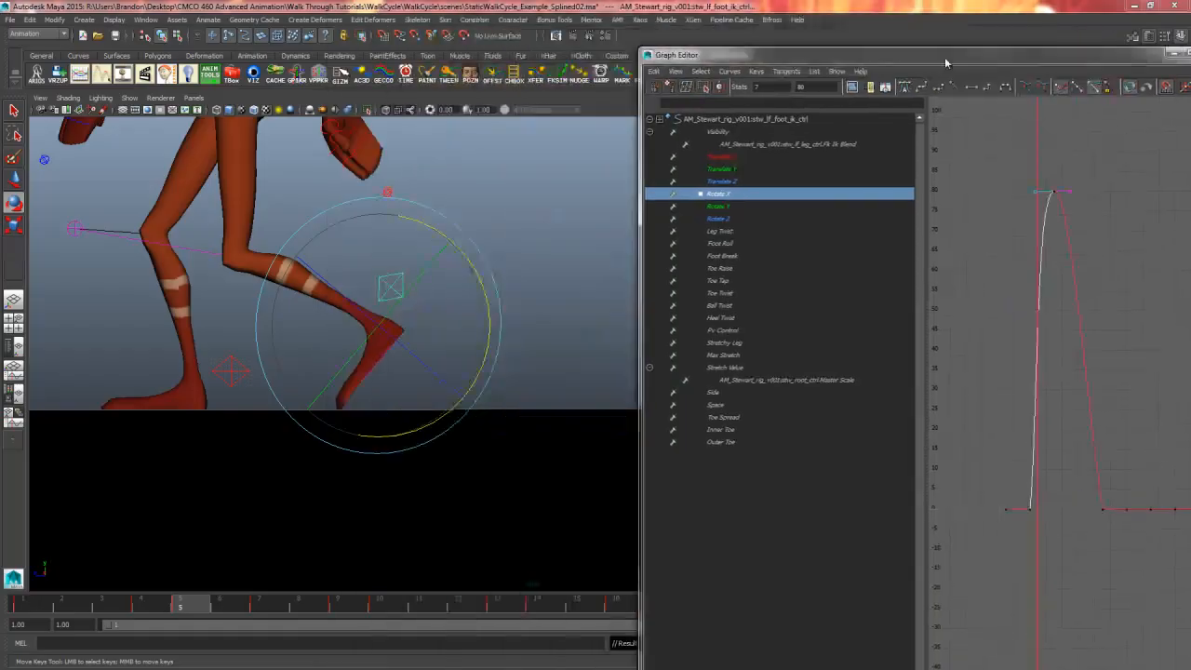
{"action": "left_click_drag", "start_coordinate": [837, 13], "coordinate": [931, 51]}
{"action": "left_click_drag", "start_coordinate": [154, 609], "coordinate": [179, 608]}
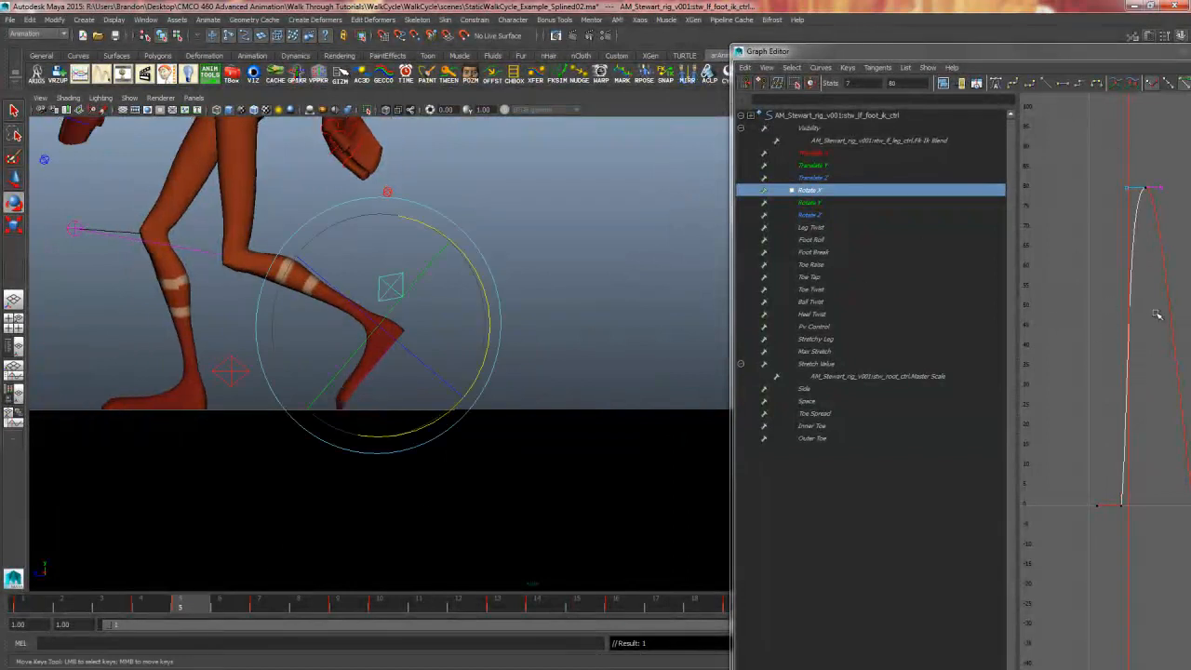
{"action": "middle_click_drag", "start_coordinate": [1153, 310], "coordinate": [1147, 308], "text": "shift"}
{"action": "left_click_drag", "start_coordinate": [1011, 57], "coordinate": [810, 3]}
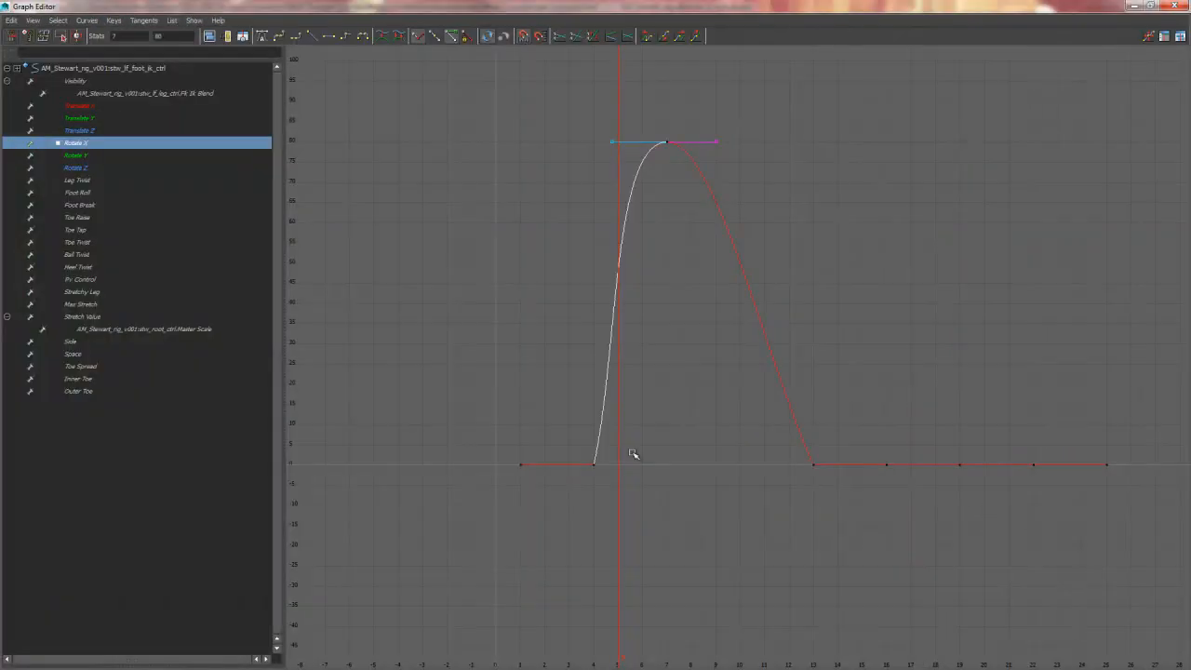
Step: Break the tangents of the Rotate X key at frame 4 and steepen its outgoing handle to about frame 4.5, value 34
{"action": "left_click_drag", "start_coordinate": [643, 451], "coordinate": [551, 509]}
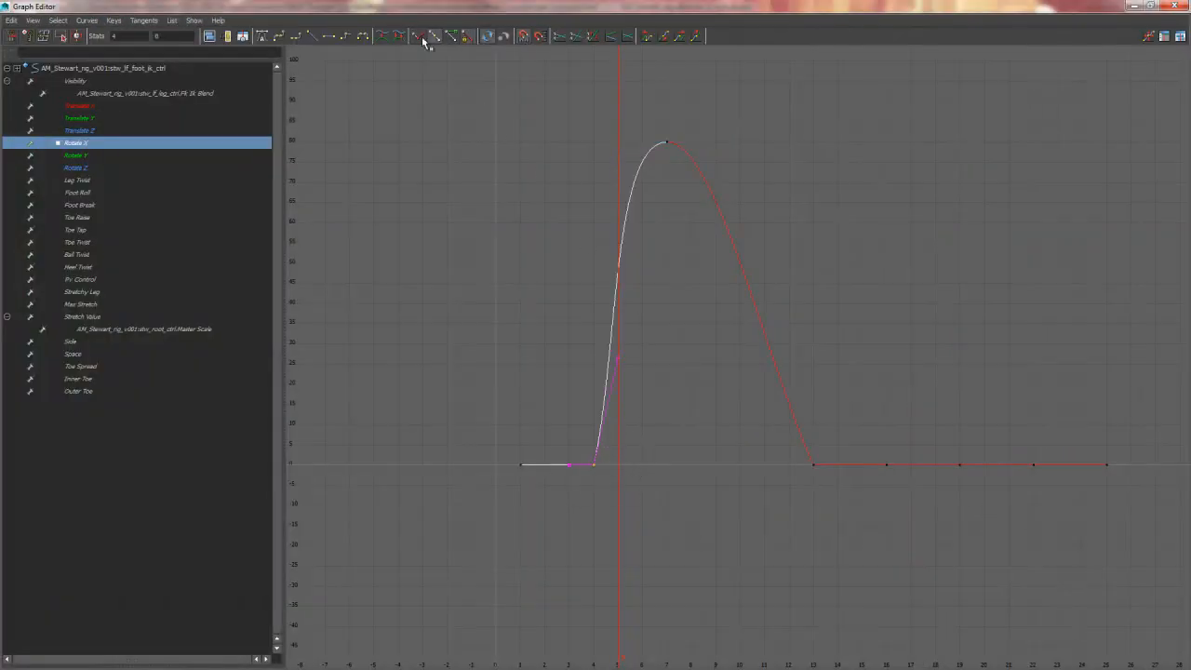
{"action": "key", "text": "f"}
{"action": "left_click_drag", "start_coordinate": [893, 412], "coordinate": [823, 461]}
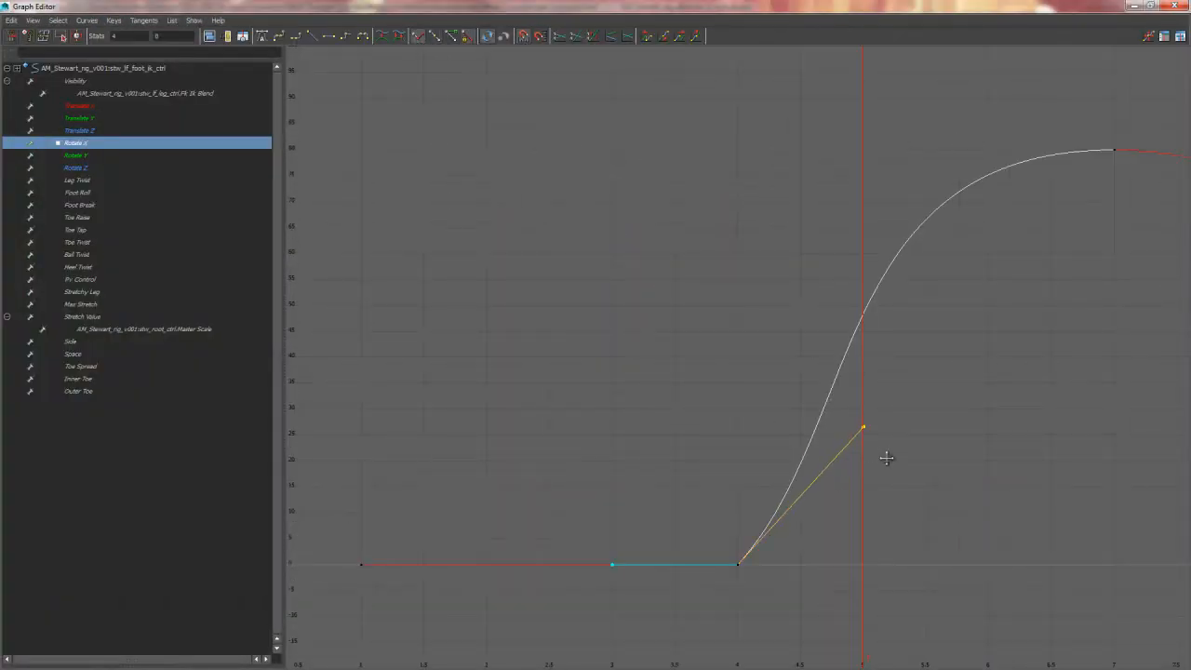
{"action": "middle_click_drag", "start_coordinate": [886, 455], "coordinate": [824, 407]}
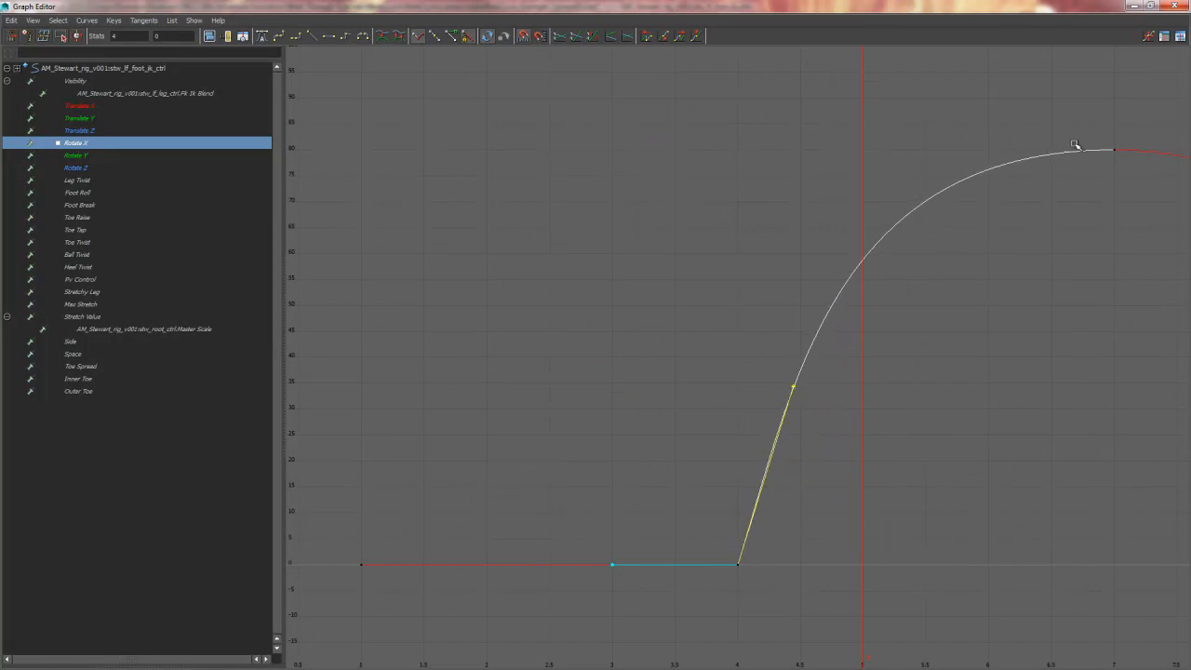
{"action": "middle_click_drag", "start_coordinate": [978, 132], "coordinate": [885, 239], "text": "alt"}
{"action": "right_click_drag", "start_coordinate": [885, 239], "coordinate": [670, 223], "text": "alt"}
{"action": "middle_click_drag", "start_coordinate": [778, 276], "coordinate": [698, 249], "text": "alt"}
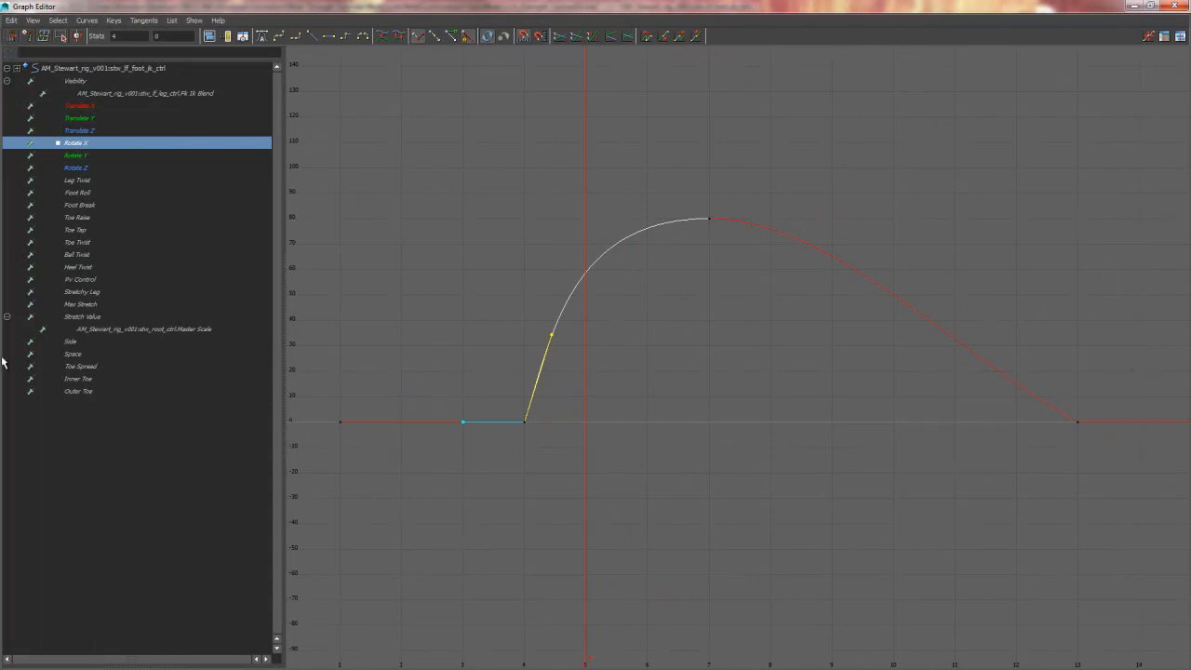
{"action": "double_click", "coordinate": [940, 7]}
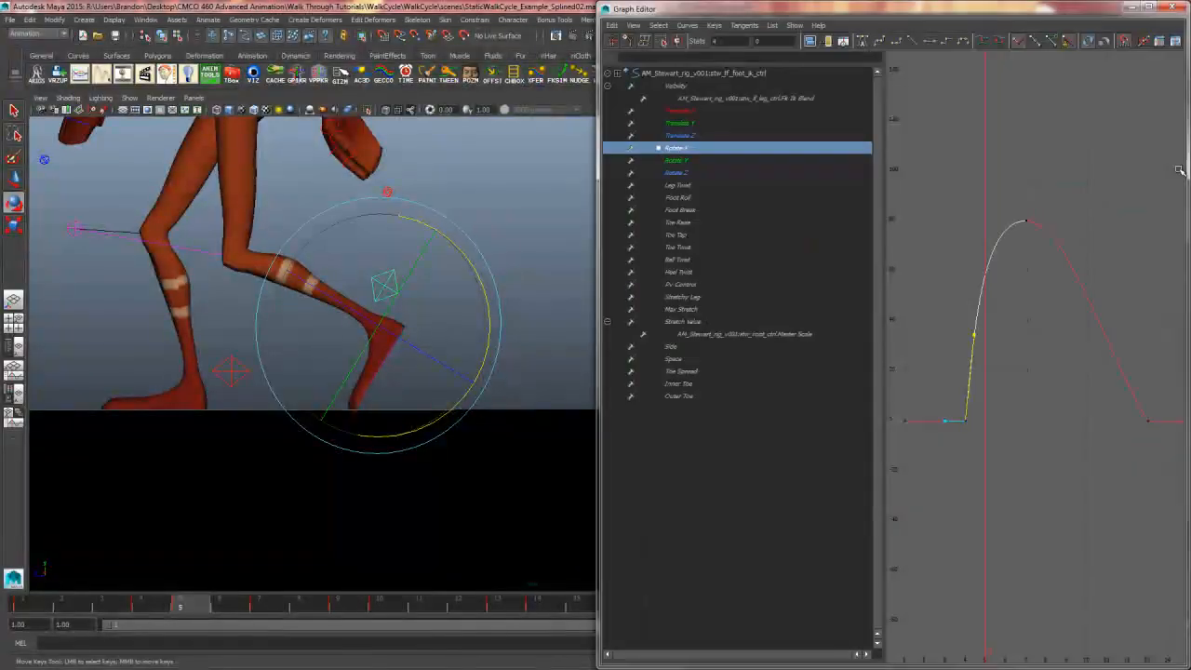
{"action": "middle_click_drag", "start_coordinate": [479, 378], "coordinate": [330, 389], "text": "alt"}
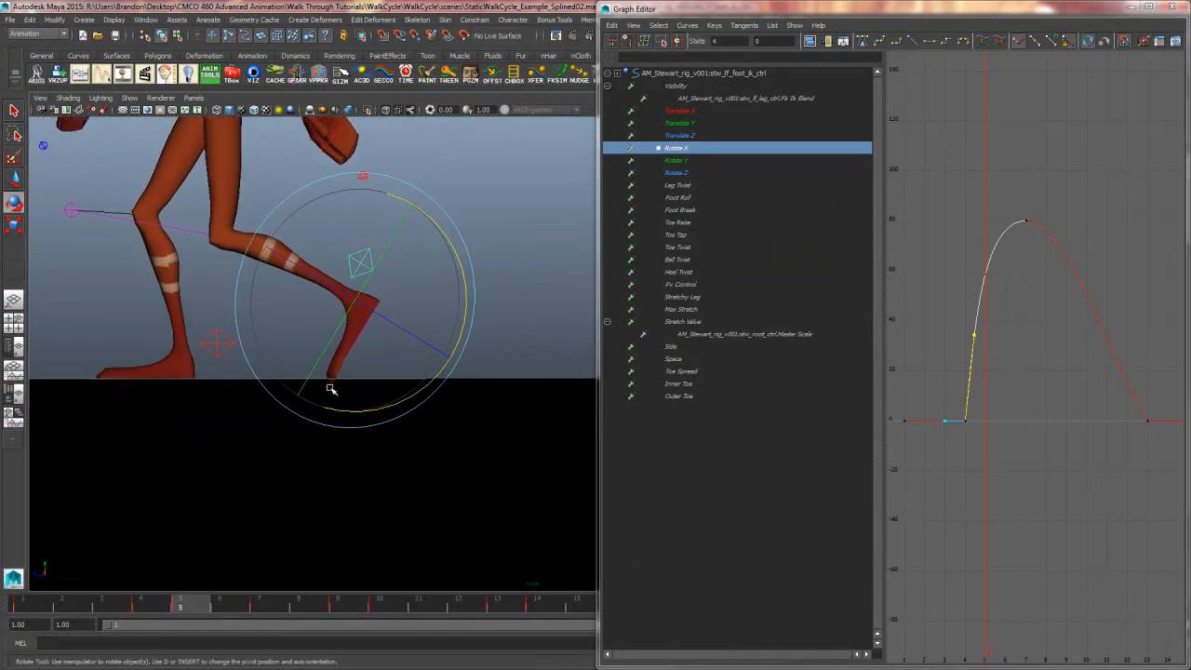
{"action": "mouse_move", "coordinate": [173, 606]}
{"action": "left_mouse_down"}
{"action": "mouse_move", "coordinate": [160, 606]}
{"action": "mouse_move", "coordinate": [182, 609]}
{"action": "left_mouse_up"}
Step: Delete the Translate Y key at frame 5 and raise the foot control there to about 17.5 so the toes meet the floor
{"action": "left_click", "coordinate": [687, 124]}
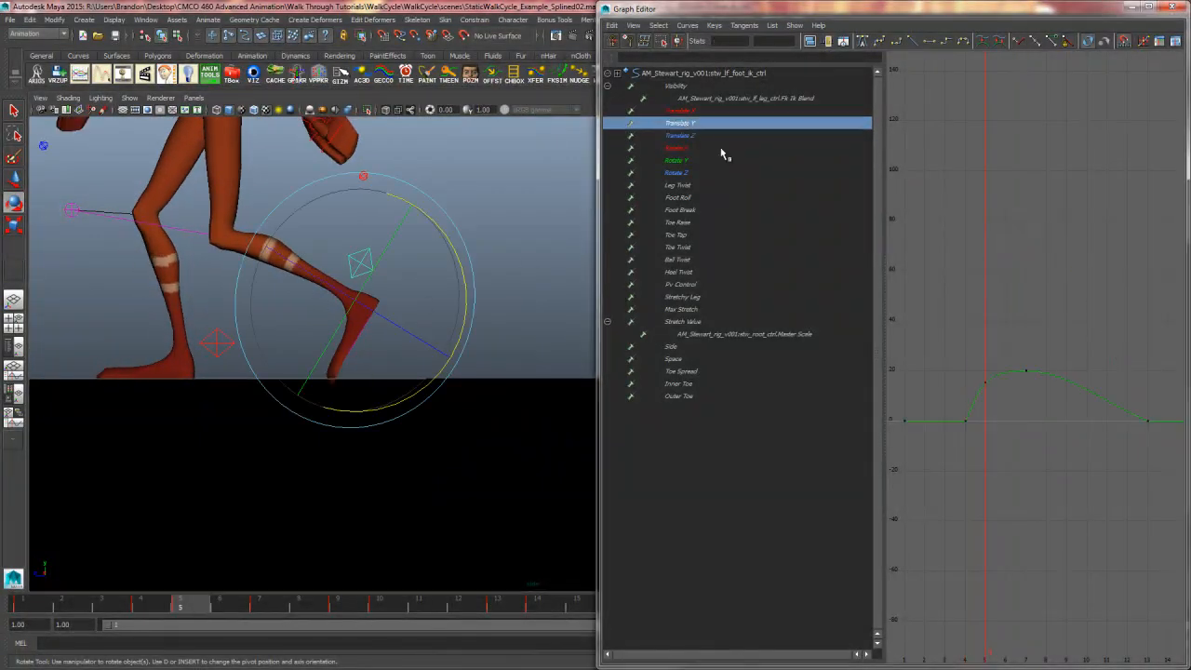
{"action": "left_click_drag", "start_coordinate": [1002, 372], "coordinate": [963, 401]}
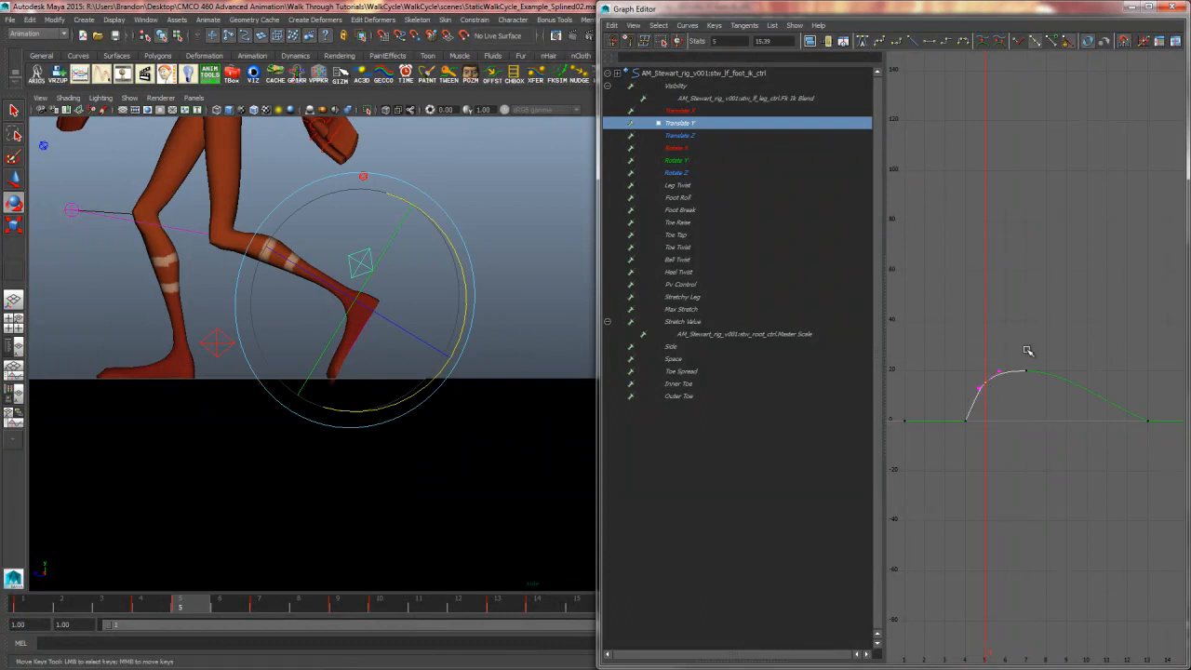
{"action": "key", "text": "Delete"}
{"action": "left_click_drag", "start_coordinate": [1016, 11], "coordinate": [1190, 95]}
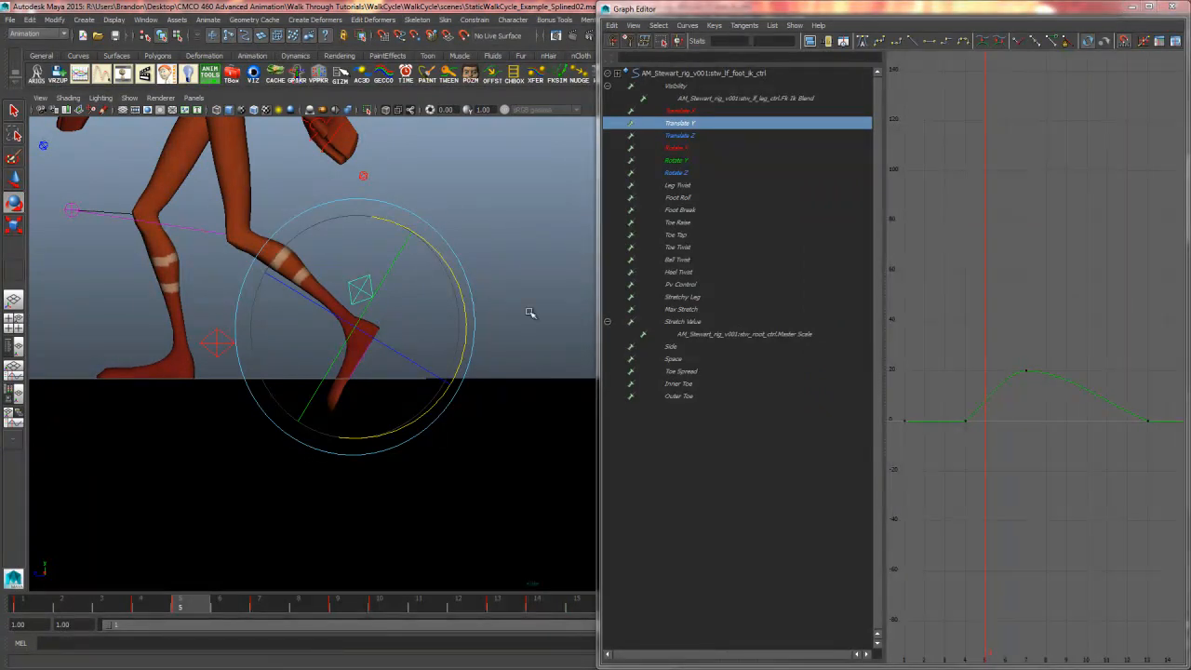
{"action": "middle_click_drag", "start_coordinate": [976, 325], "coordinate": [978, 301], "text": "alt"}
{"action": "key", "text": "w"}
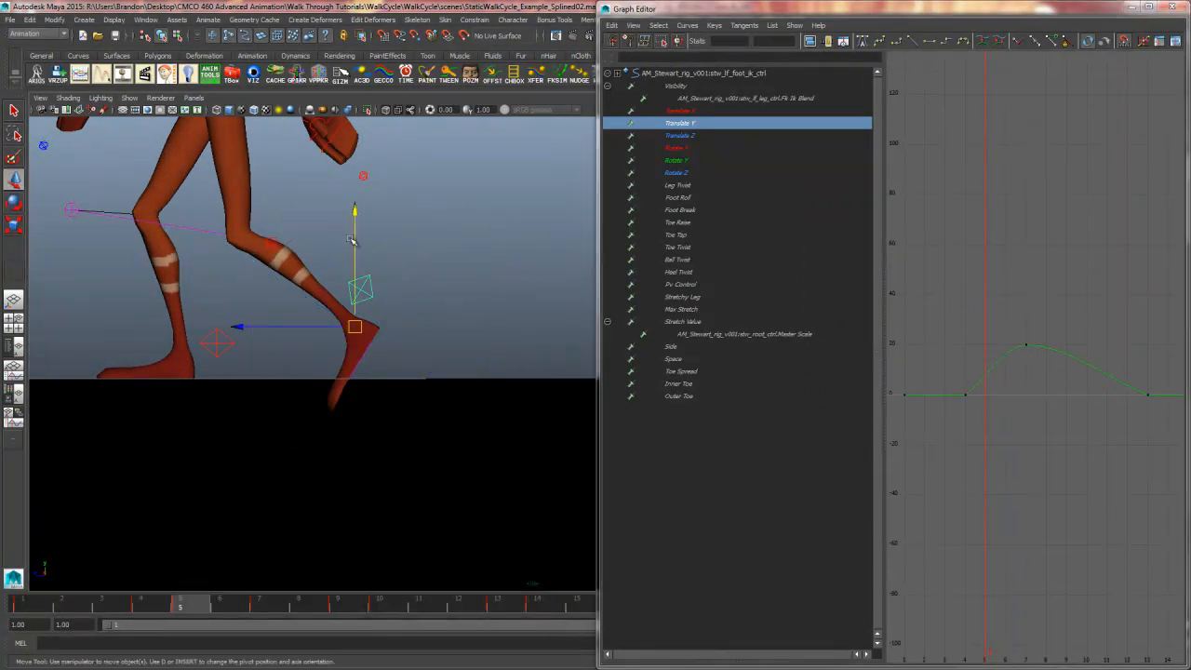
{"action": "left_click_drag", "start_coordinate": [357, 213], "coordinate": [356, 176]}
Step: Examine the foot's Translate Y curve around the keys at frames 4, 5 and 7, and its Rotate X curve
{"action": "left_click_drag", "start_coordinate": [1117, 328], "coordinate": [921, 438]}
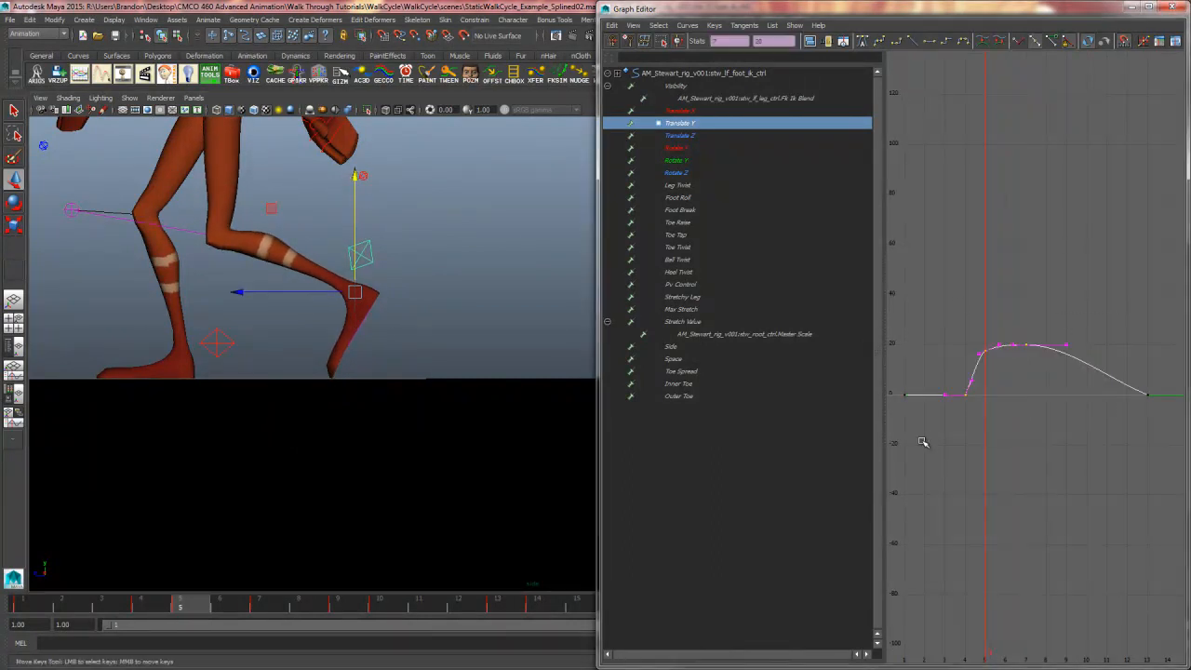
{"action": "key", "text": "f"}
{"action": "key", "text": "super+Up"}
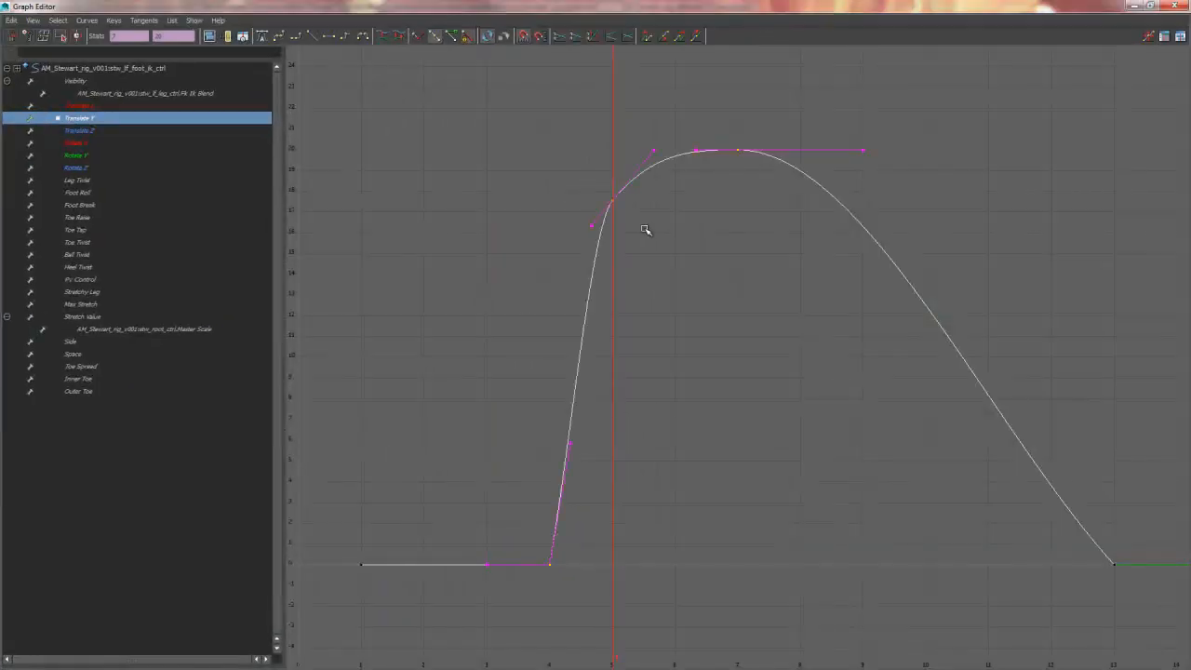
{"action": "left_click", "coordinate": [747, 364]}
{"action": "key", "text": "f"}
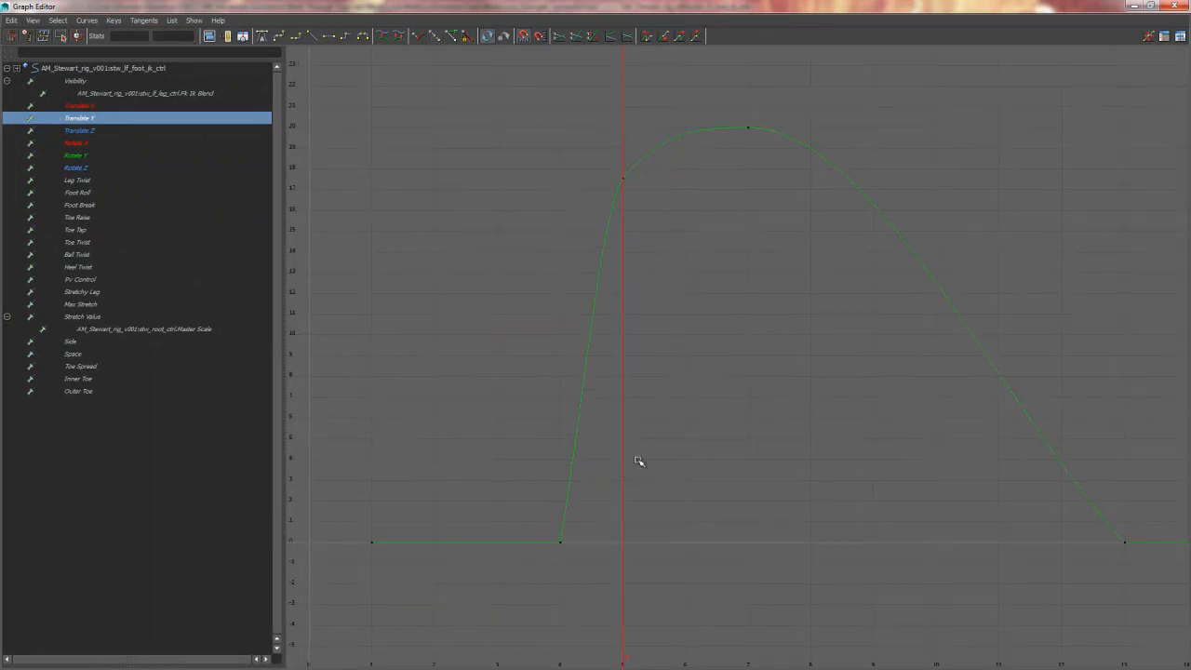
{"action": "left_click_drag", "start_coordinate": [761, 116], "coordinate": [624, 240]}
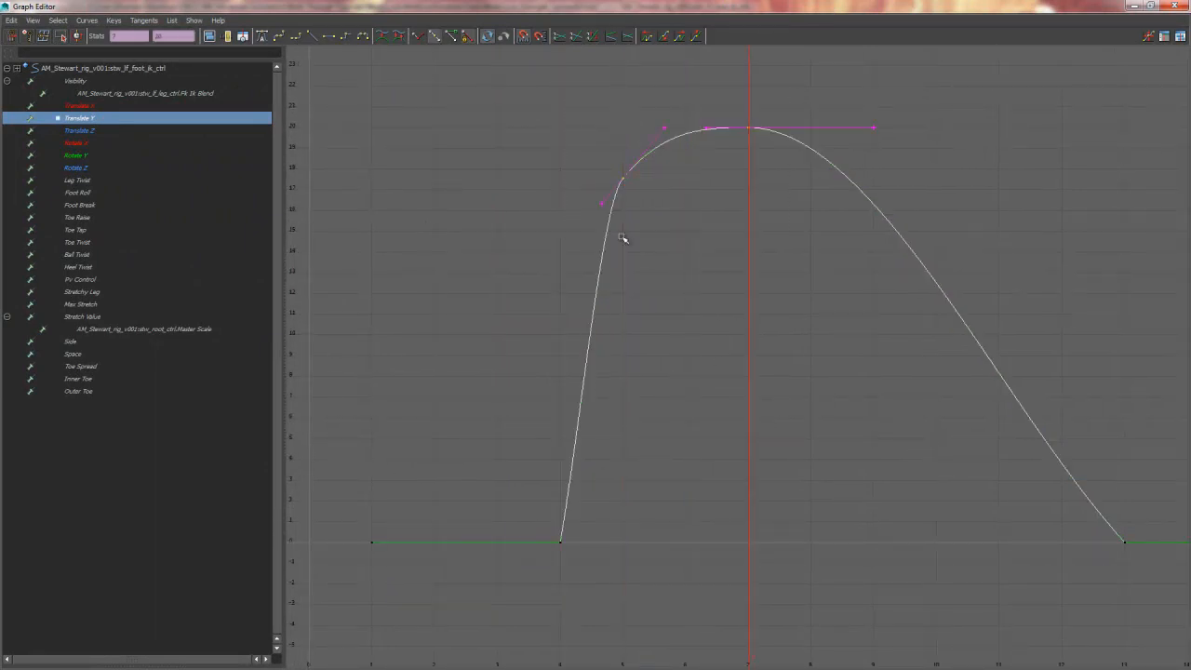
{"action": "left_click", "coordinate": [128, 141]}
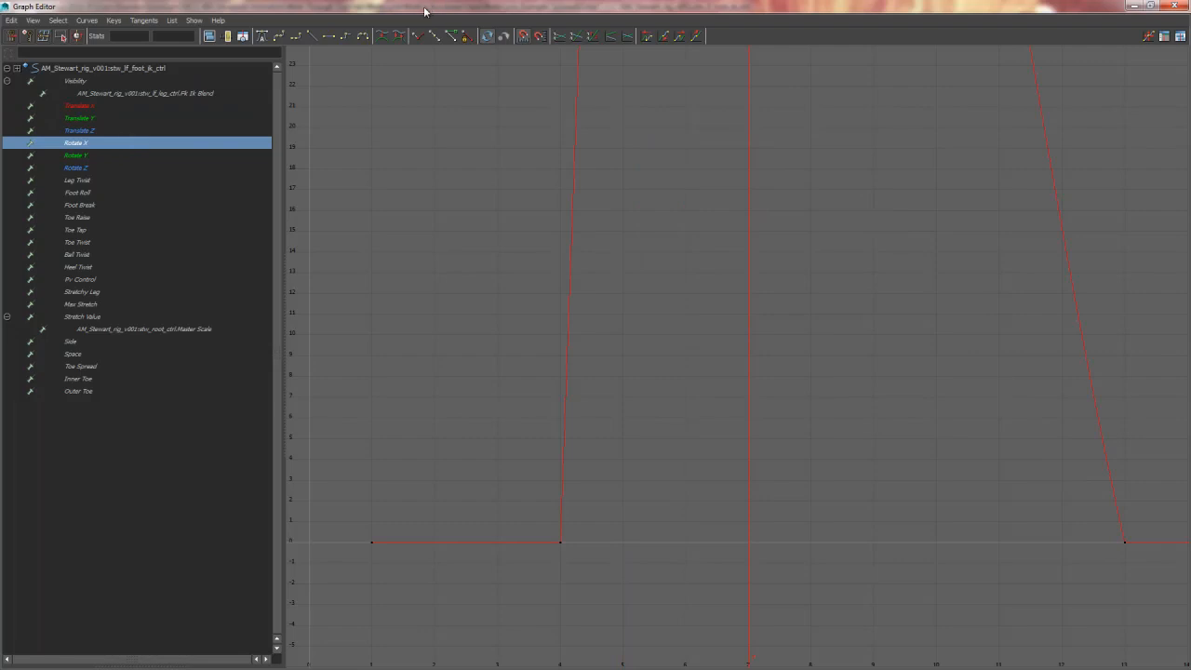
{"action": "left_click_drag", "start_coordinate": [426, 11], "coordinate": [1190, 118]}
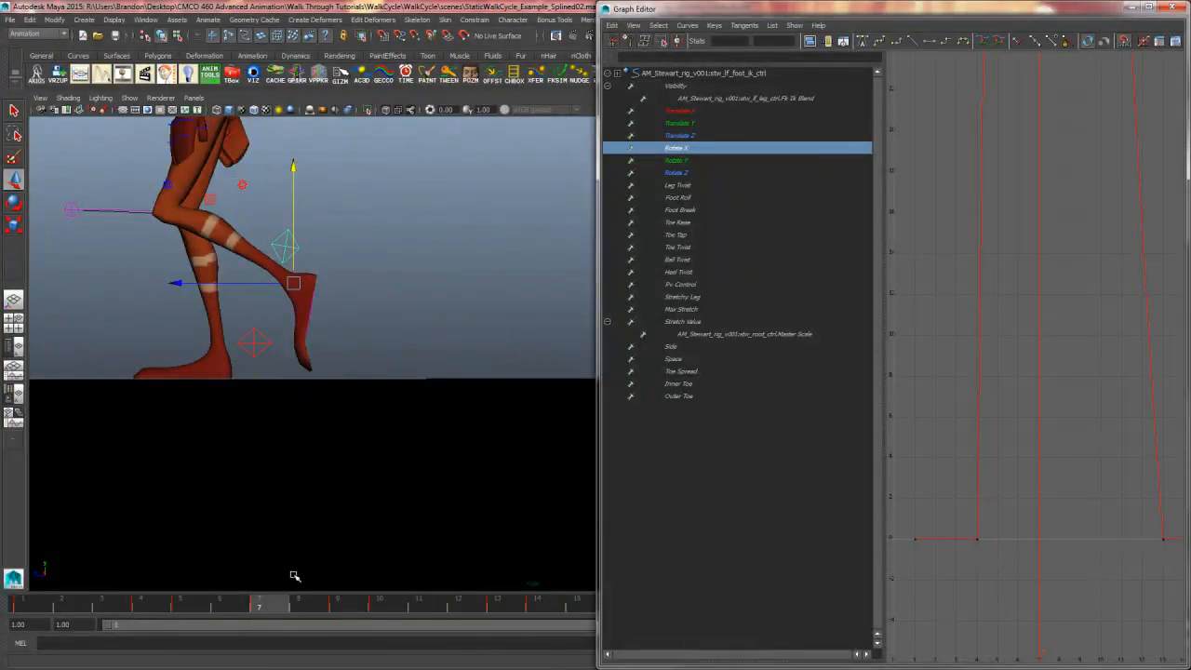
Step: Check the left foot's clearance above the floor over frames 7 to 11, and show its Translate Y curve at frame 10
{"action": "mouse_move", "coordinate": [293, 605]}
{"action": "left_mouse_down"}
{"action": "mouse_move", "coordinate": [415, 592]}
{"action": "mouse_move", "coordinate": [359, 590]}
{"action": "left_mouse_up"}
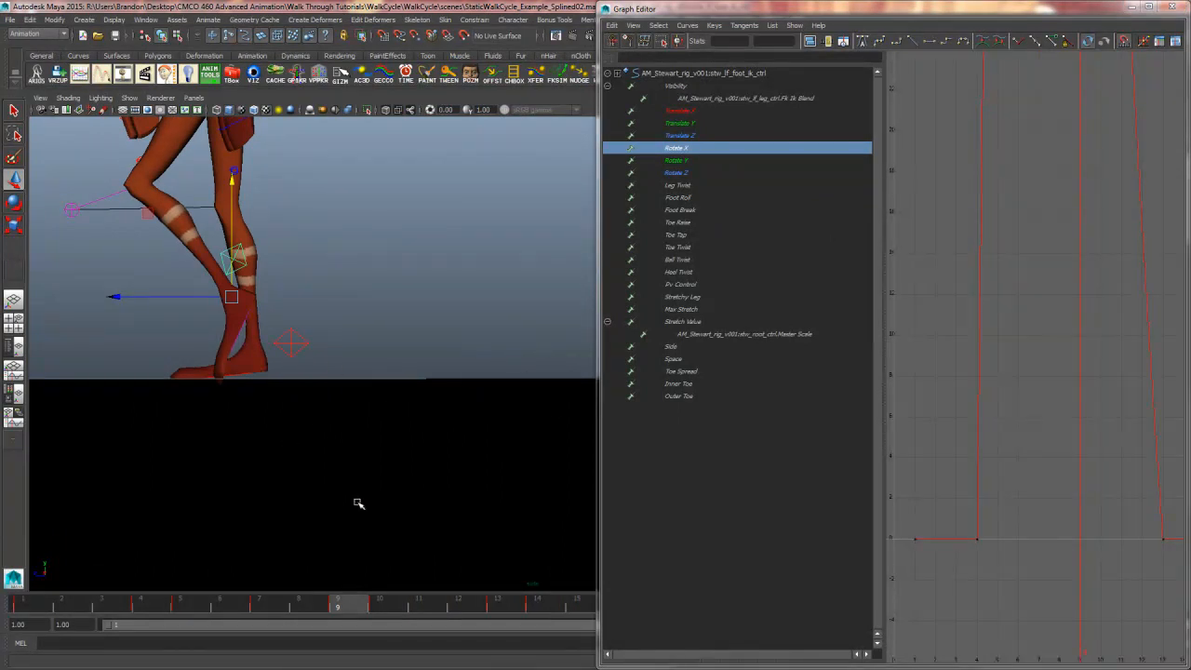
{"action": "left_click", "coordinate": [418, 607]}
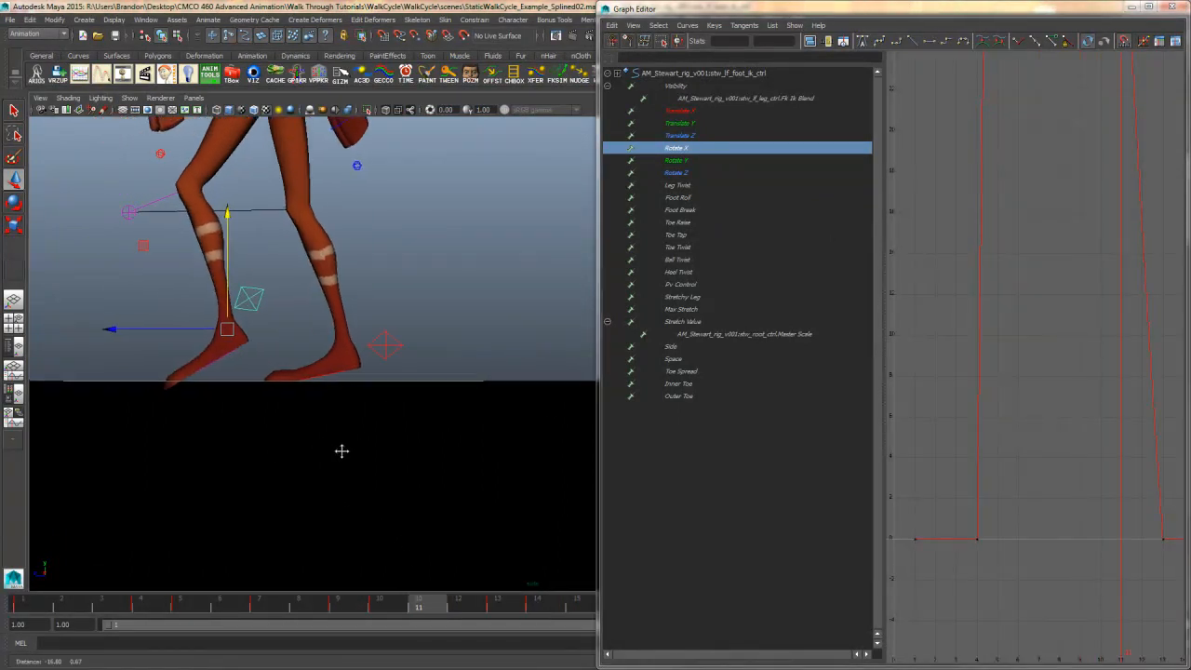
{"action": "middle_click_drag", "start_coordinate": [342, 451], "coordinate": [298, 457], "text": "alt"}
{"action": "left_click_drag", "start_coordinate": [298, 456], "coordinate": [300, 486], "text": "alt"}
{"action": "right_click_drag", "start_coordinate": [301, 487], "coordinate": [503, 484], "text": "alt"}
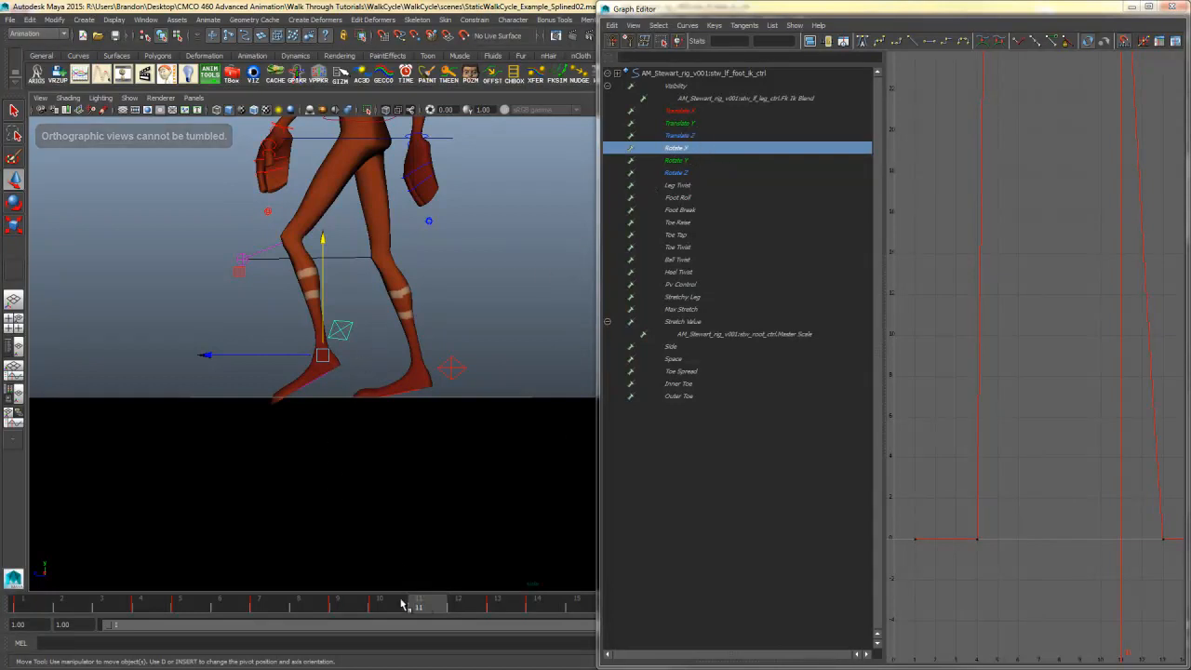
{"action": "left_click_drag", "start_coordinate": [412, 606], "coordinate": [380, 606]}
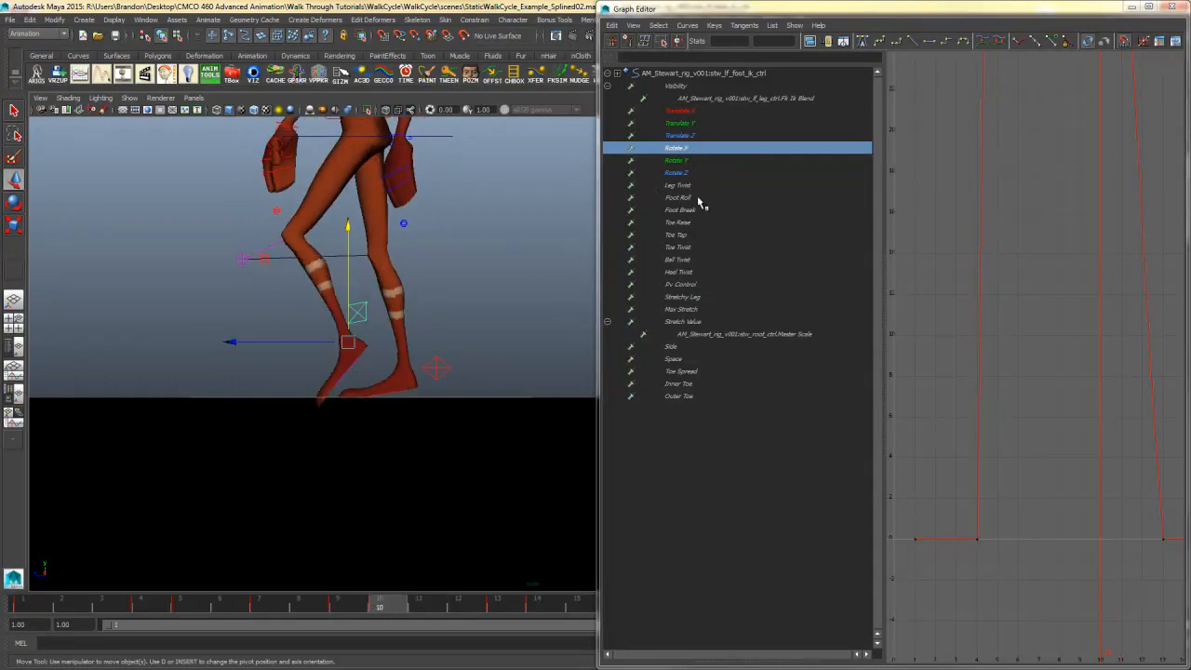
{"action": "left_click", "coordinate": [681, 127]}
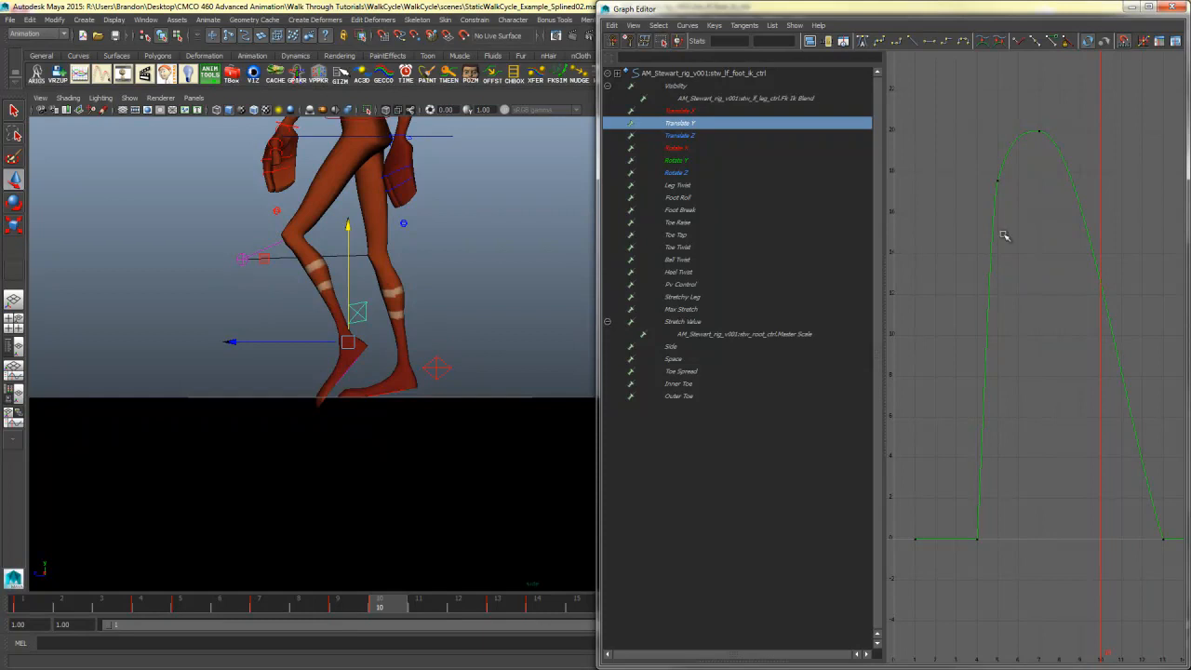
Step: Examine the descent of the foot's Translate Y curve from frame 7 to 13, and its Rotate X curve
{"action": "left_click_drag", "start_coordinate": [1074, 117], "coordinate": [977, 178]}
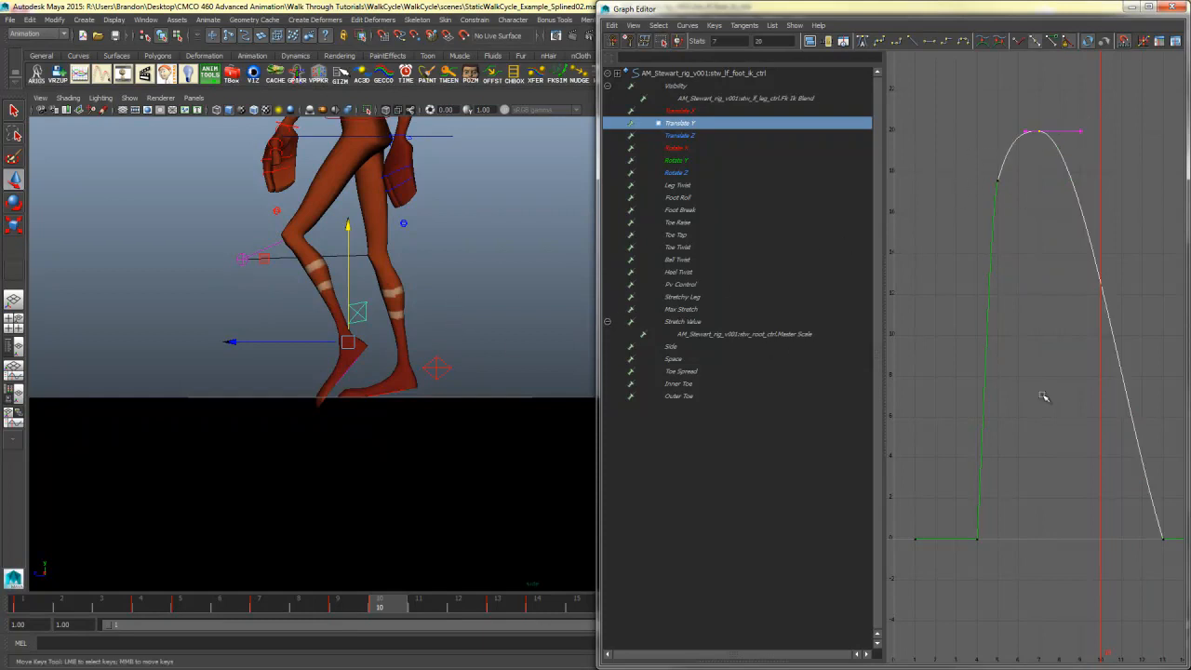
{"action": "middle_click_drag", "start_coordinate": [1044, 398], "coordinate": [977, 359], "text": "alt"}
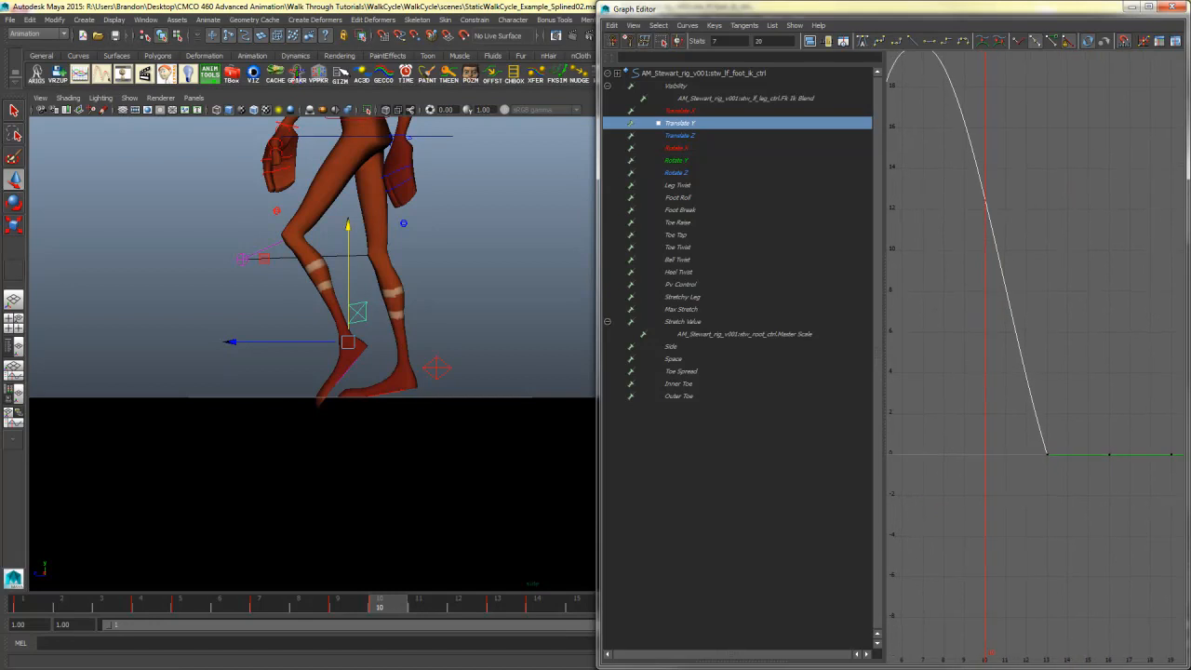
{"action": "left_click", "coordinate": [677, 148]}
{"action": "left_click_drag", "start_coordinate": [971, 12], "coordinate": [715, 1]}
{"action": "key", "text": "f"}
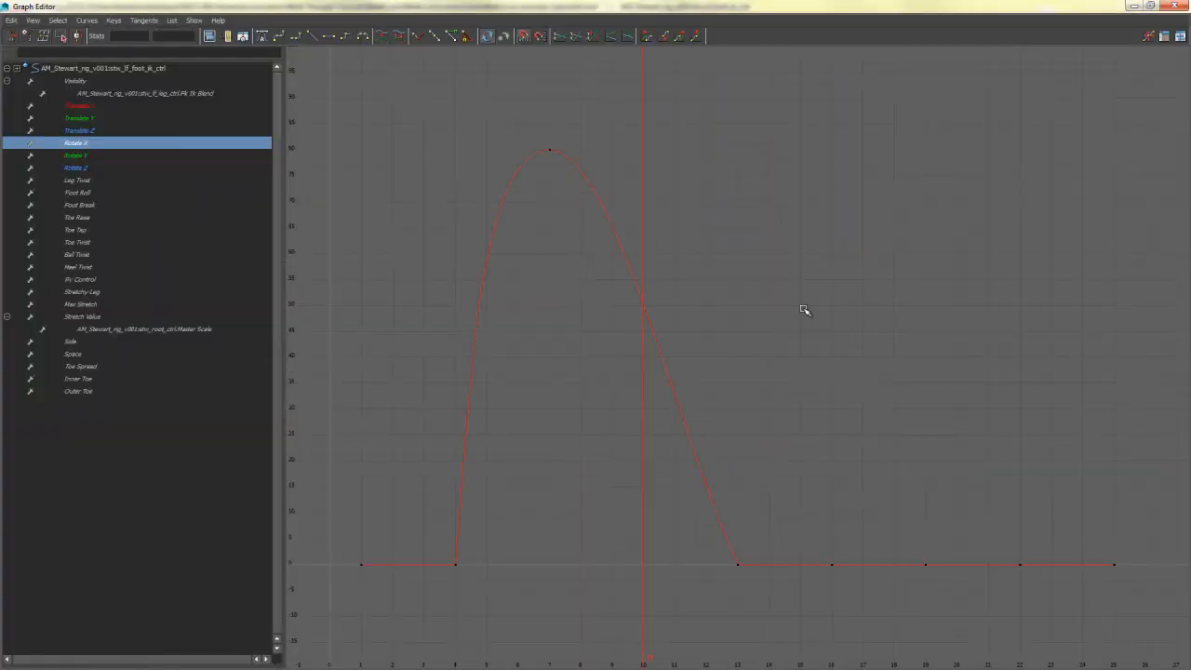
{"action": "left_click_drag", "start_coordinate": [646, 19], "coordinate": [900, 85]}
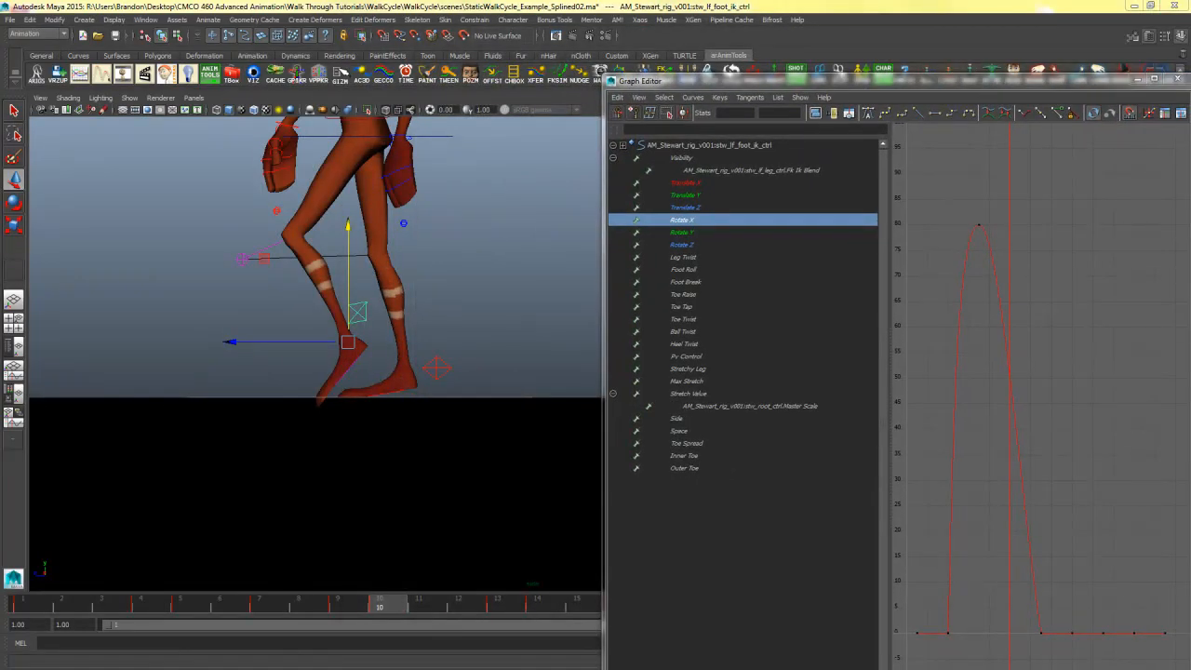
Step: Compare the foot at frames 12 and 13, and rotate its toes up at frame 12 to a Rotate X of about -1.85
{"action": "left_click", "coordinate": [1010, 451]}
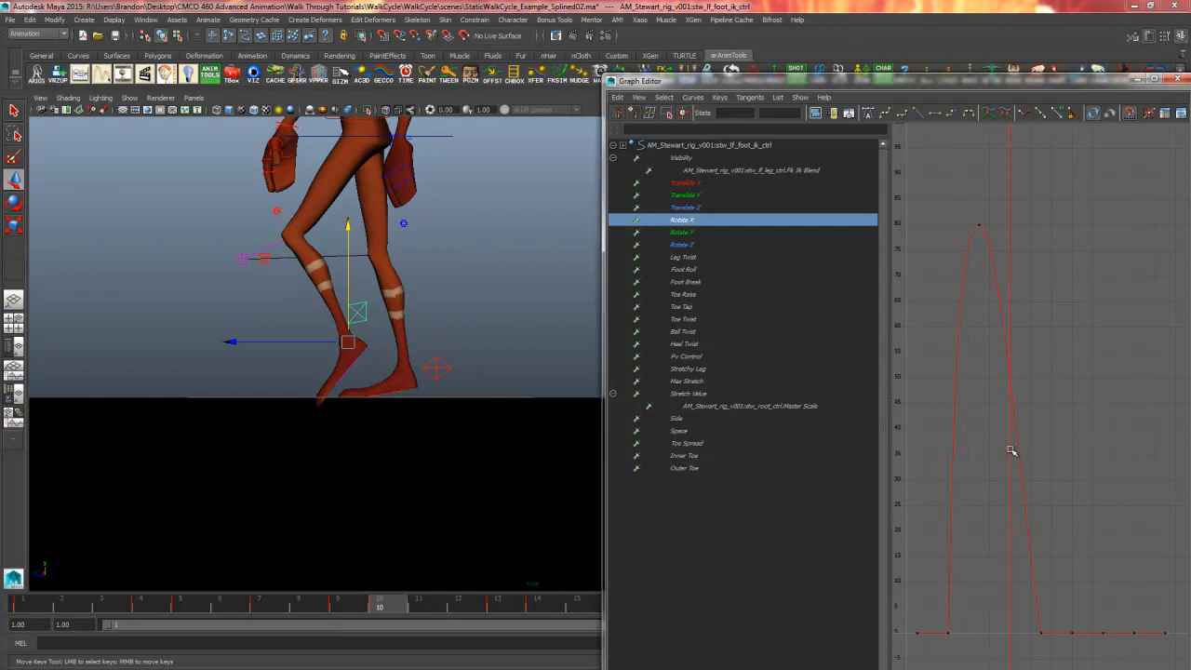
{"action": "key", "text": "k"}
{"action": "mouse_move", "coordinate": [1011, 457]}
{"action": "left_mouse_down"}
{"action": "mouse_move", "coordinate": [1046, 456]}
{"action": "mouse_move", "coordinate": [1029, 455]}
{"action": "left_mouse_up"}
{"action": "key", "text": "w"}
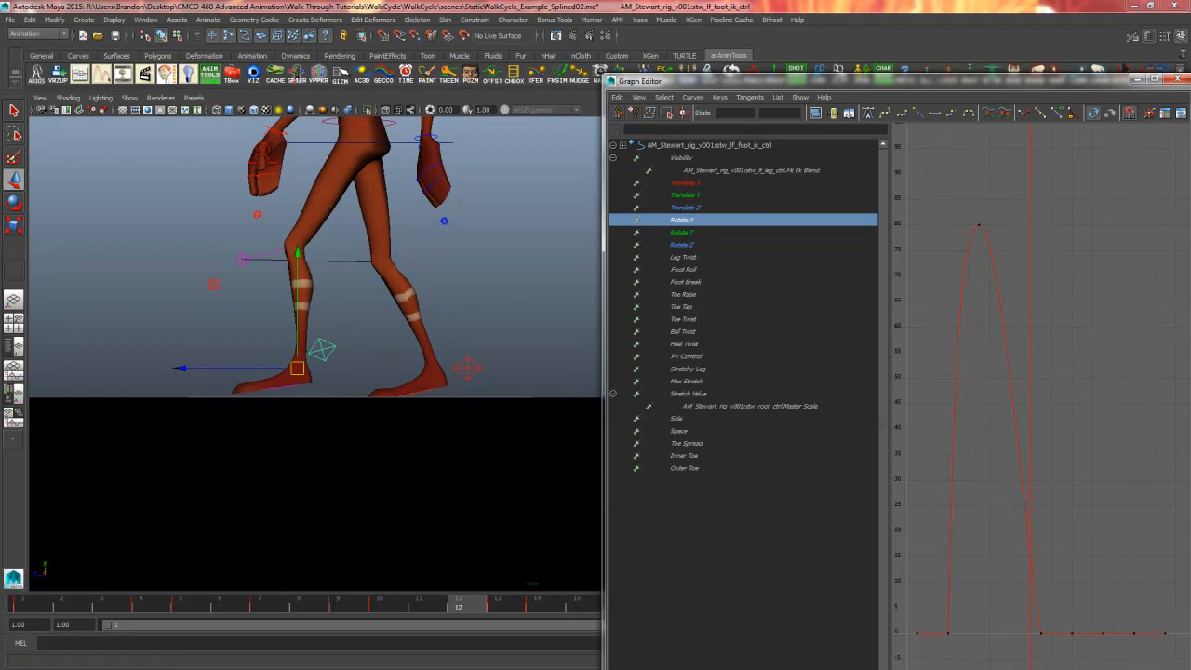
{"action": "middle_click", "coordinate": [360, 486]}
{"action": "key", "text": "alt+period"}
{"action": "key", "text": "alt+comma"}
{"action": "key", "text": "alt+period"}
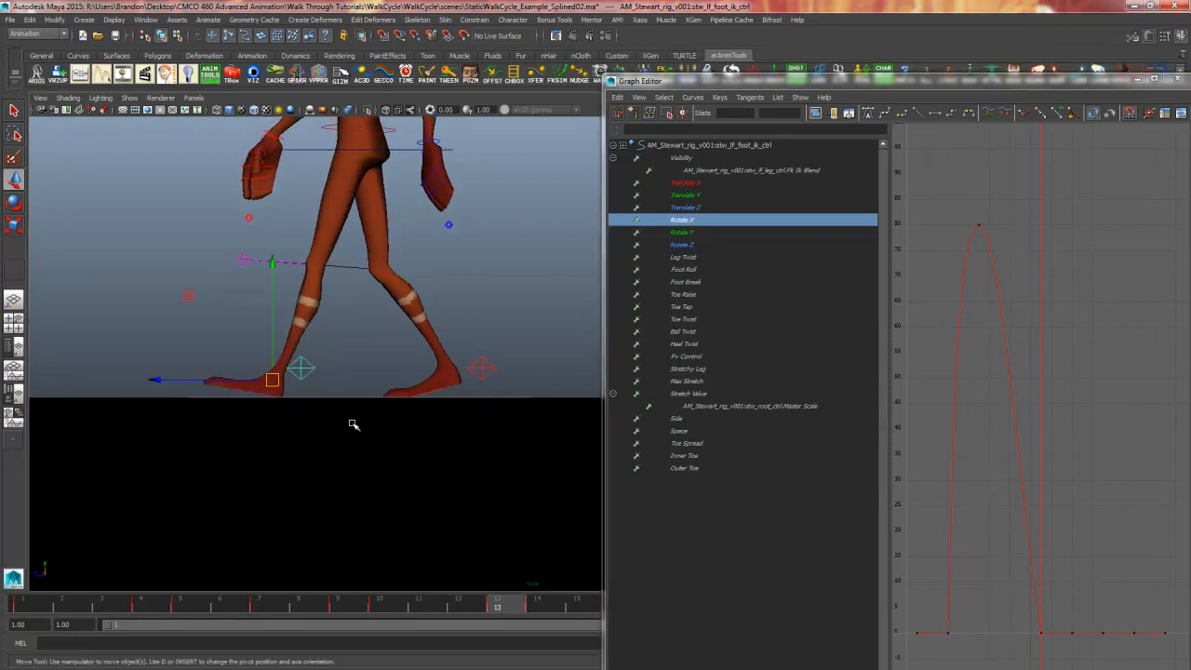
{"action": "key", "text": "alt+comma"}
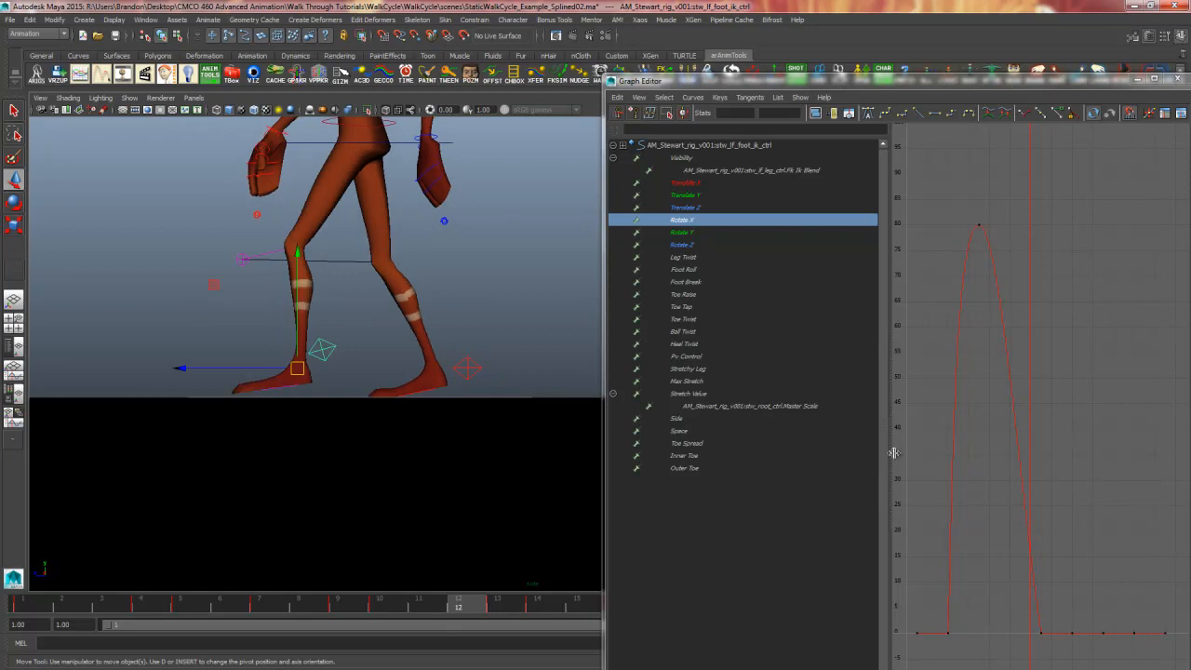
{"action": "key", "text": "e"}
{"action": "left_click_drag", "start_coordinate": [354, 261], "coordinate": [376, 279]}
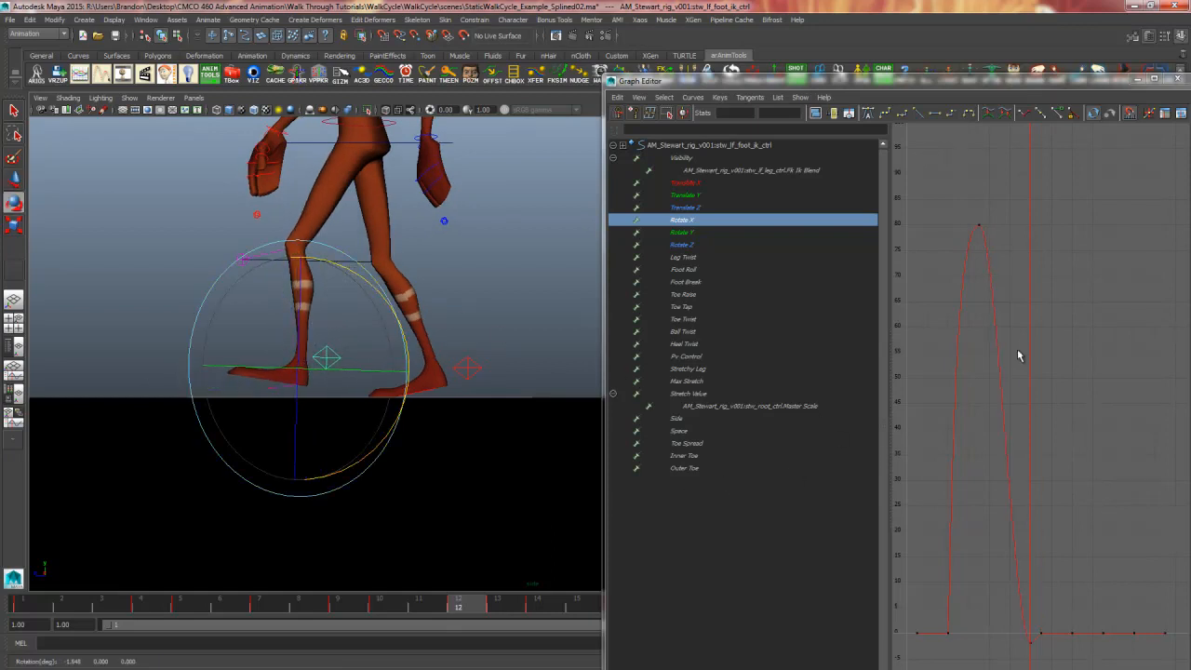
Step: Set the value of the foot's Rotate X key at frame 12 to -5
{"action": "double_click", "coordinate": [1012, 82]}
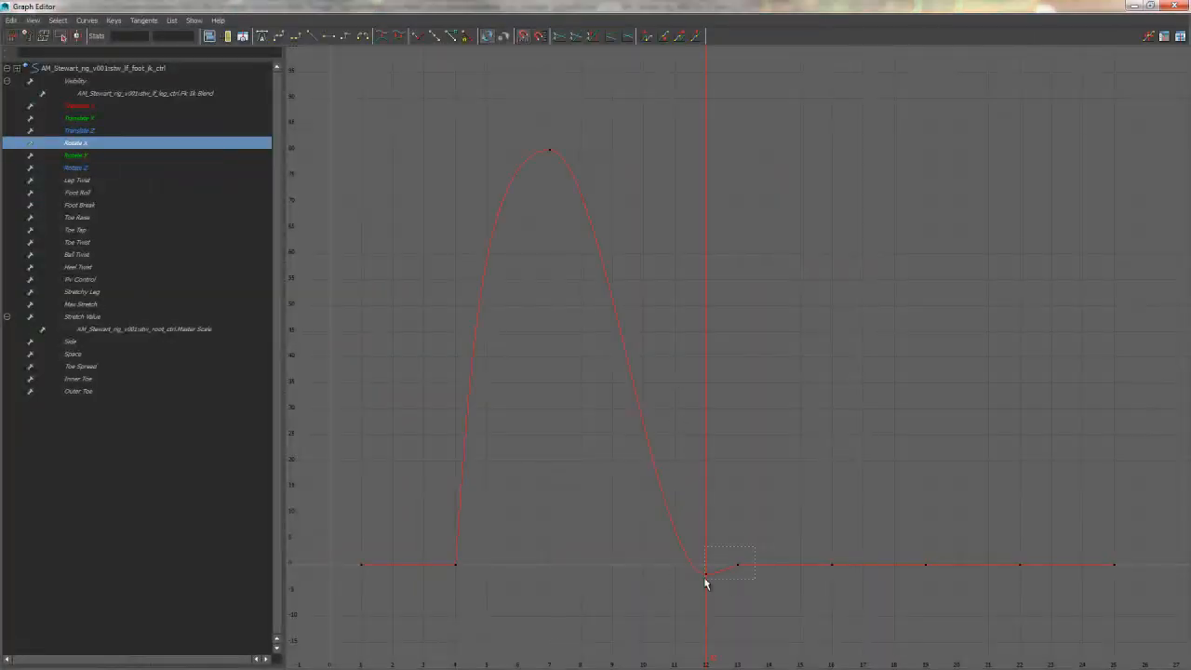
{"action": "left_click", "coordinate": [708, 577]}
{"action": "key", "text": "f"}
{"action": "middle_click_drag", "start_coordinate": [690, 505], "coordinate": [774, 476], "text": "alt"}
{"action": "right_click_drag", "start_coordinate": [774, 477], "coordinate": [747, 474], "text": "alt"}
{"action": "left_click", "coordinate": [617, 449]}
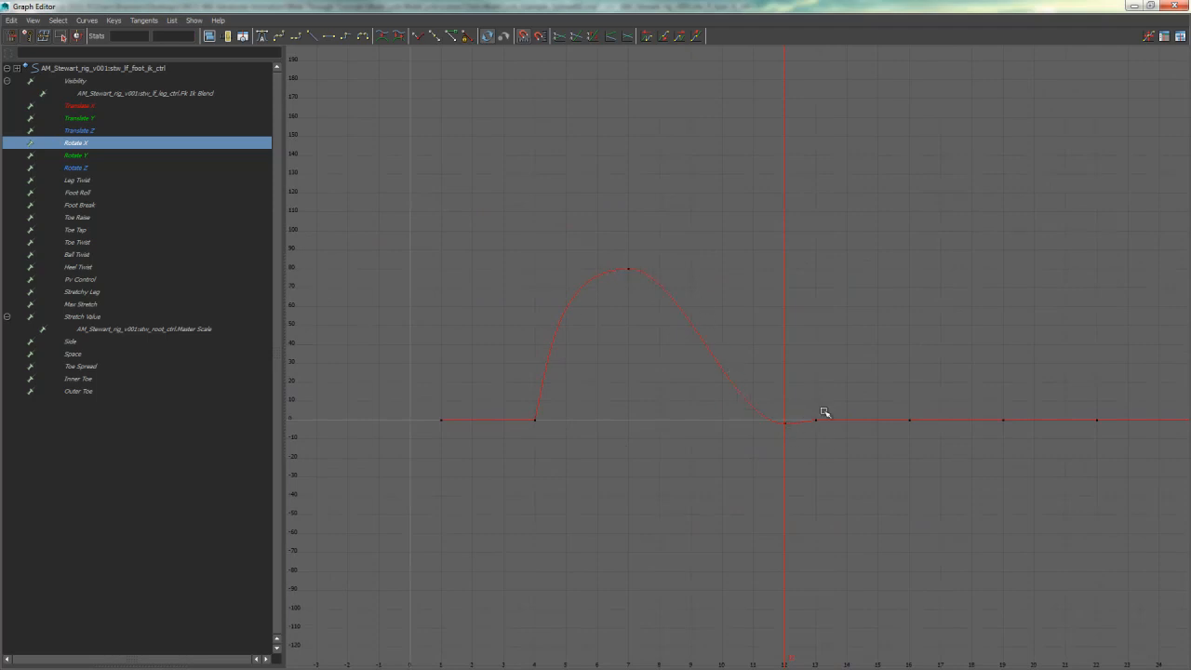
{"action": "left_click_drag", "start_coordinate": [825, 412], "coordinate": [750, 471]}
{"action": "key", "text": "f"}
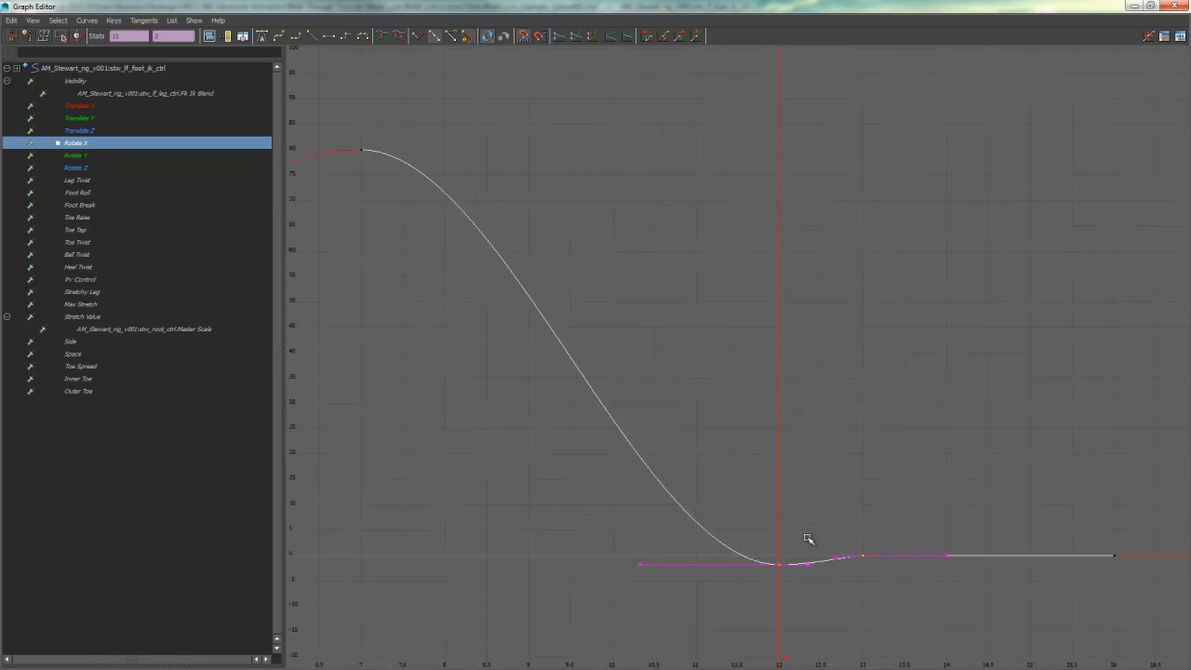
{"action": "left_click_drag", "start_coordinate": [807, 539], "coordinate": [735, 603]}
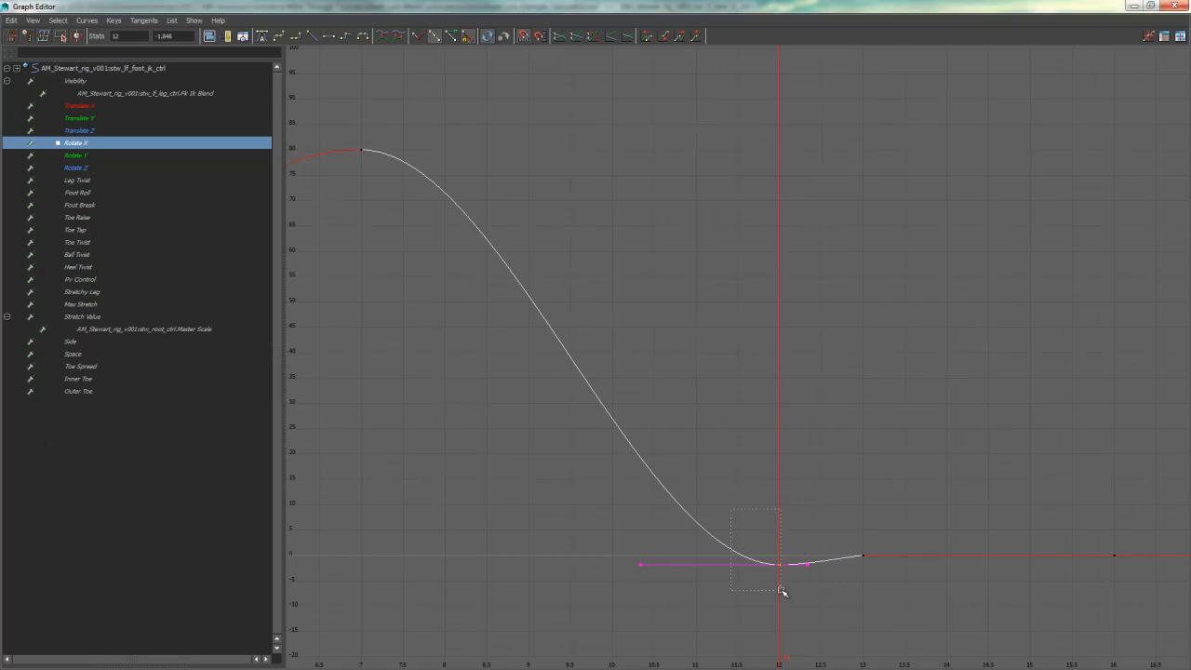
{"action": "double_click", "coordinate": [172, 36]}
{"action": "double_click", "coordinate": [284, 13]}
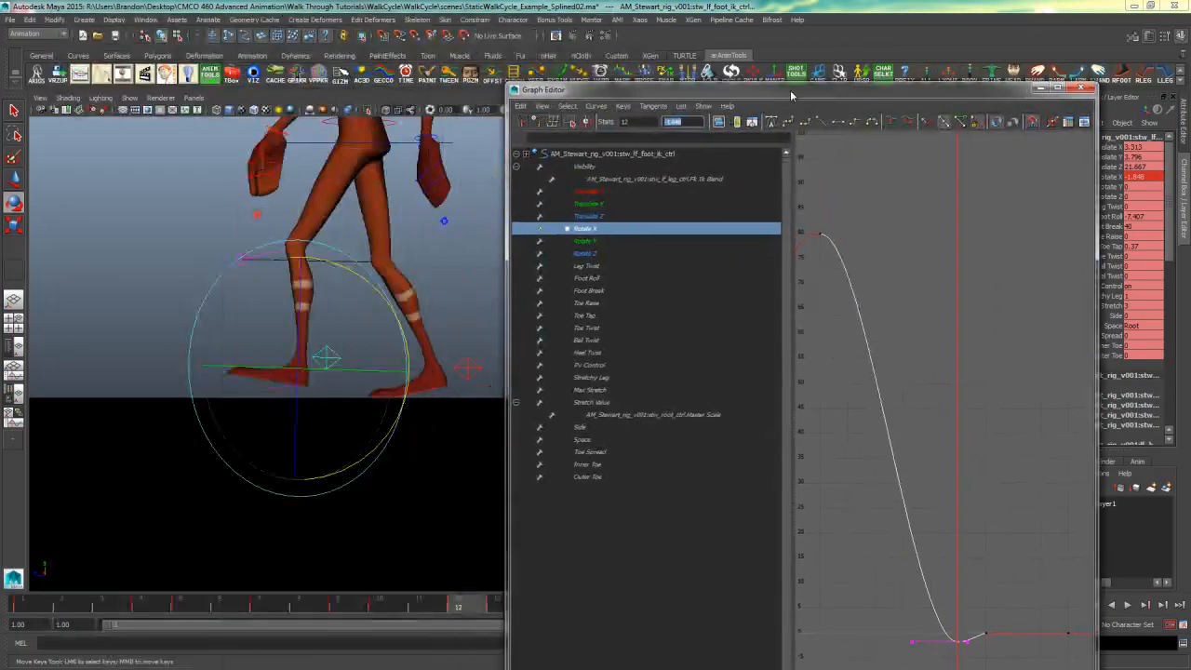
{"action": "type", "text": "-4"}
{"action": "key", "text": "Return"}
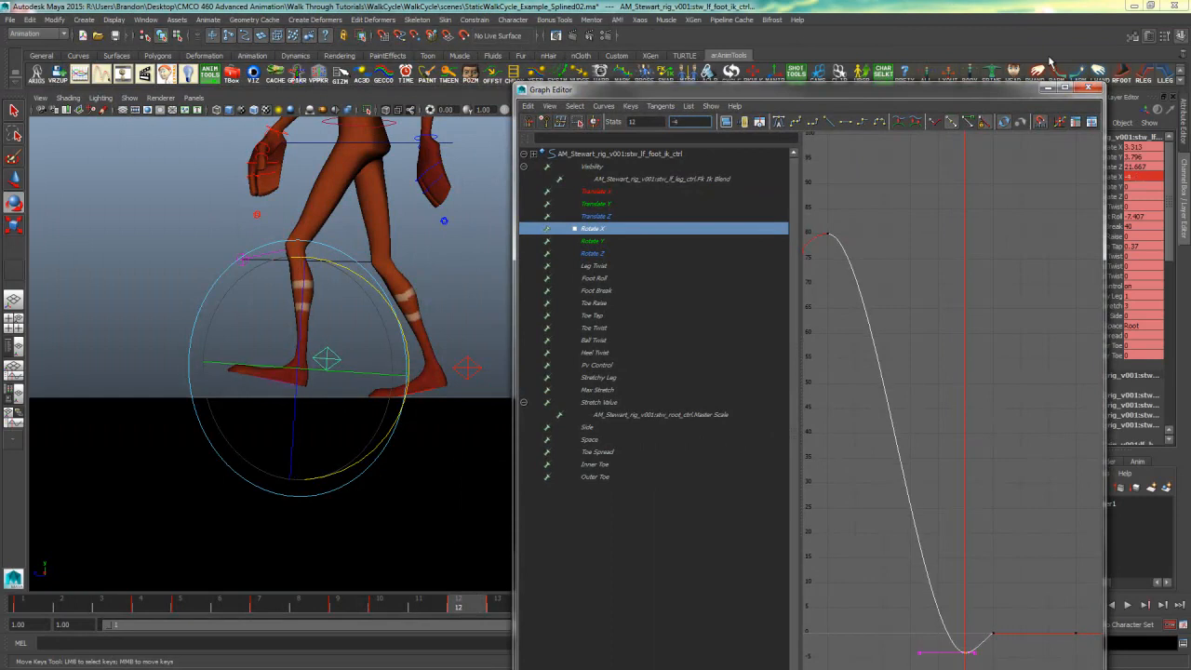
{"action": "type", "text": "-5"}
{"action": "key", "text": "Return"}
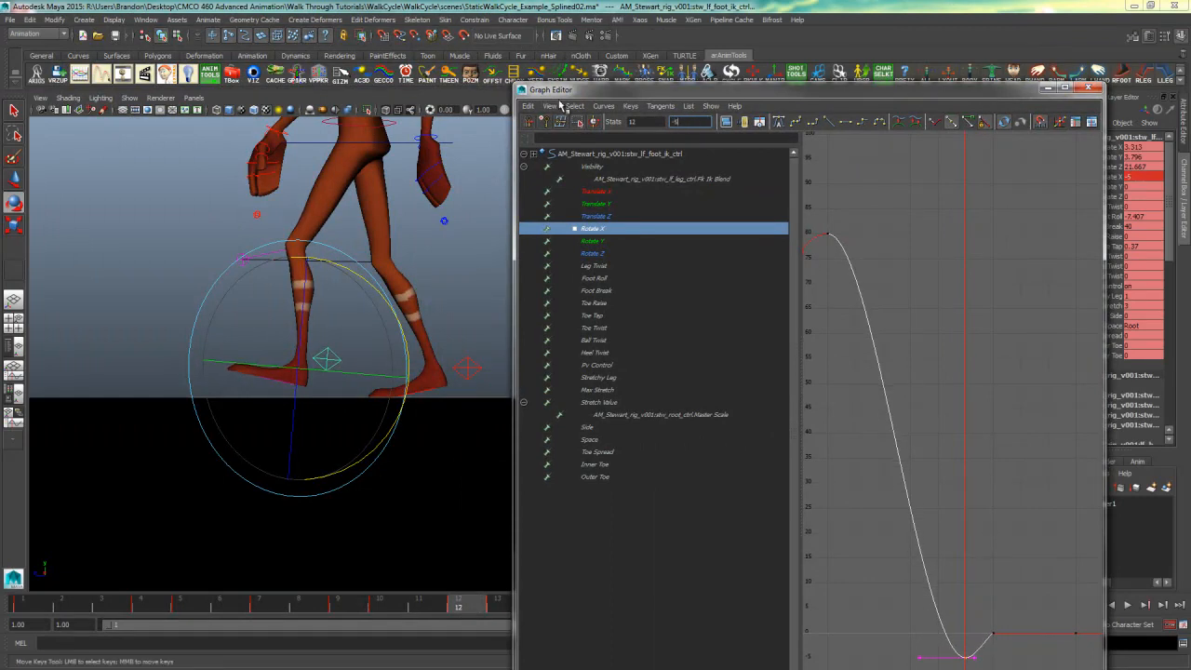
Step: Look through the foot's Rotate Y, Rotate Z and Leg Twist curves, and examine its whole Foot Roll curve
{"action": "left_click", "coordinate": [593, 243]}
{"action": "key", "text": "f"}
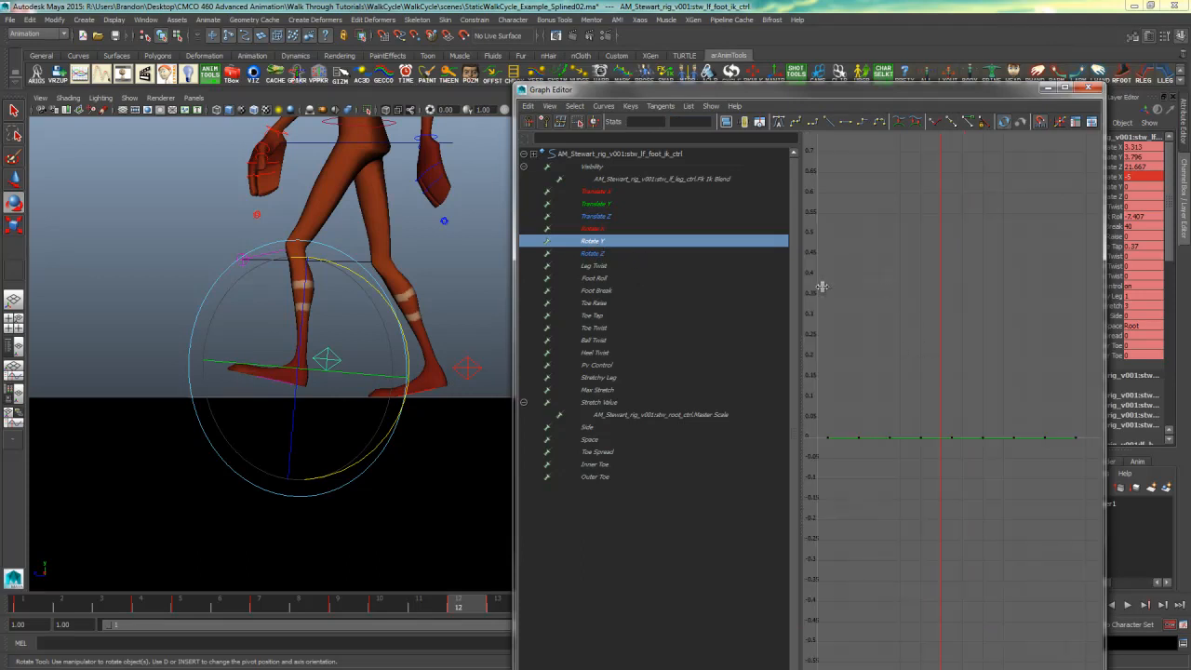
{"action": "left_click", "coordinate": [594, 253]}
{"action": "left_click", "coordinate": [610, 267]}
{"action": "left_click", "coordinate": [620, 279]}
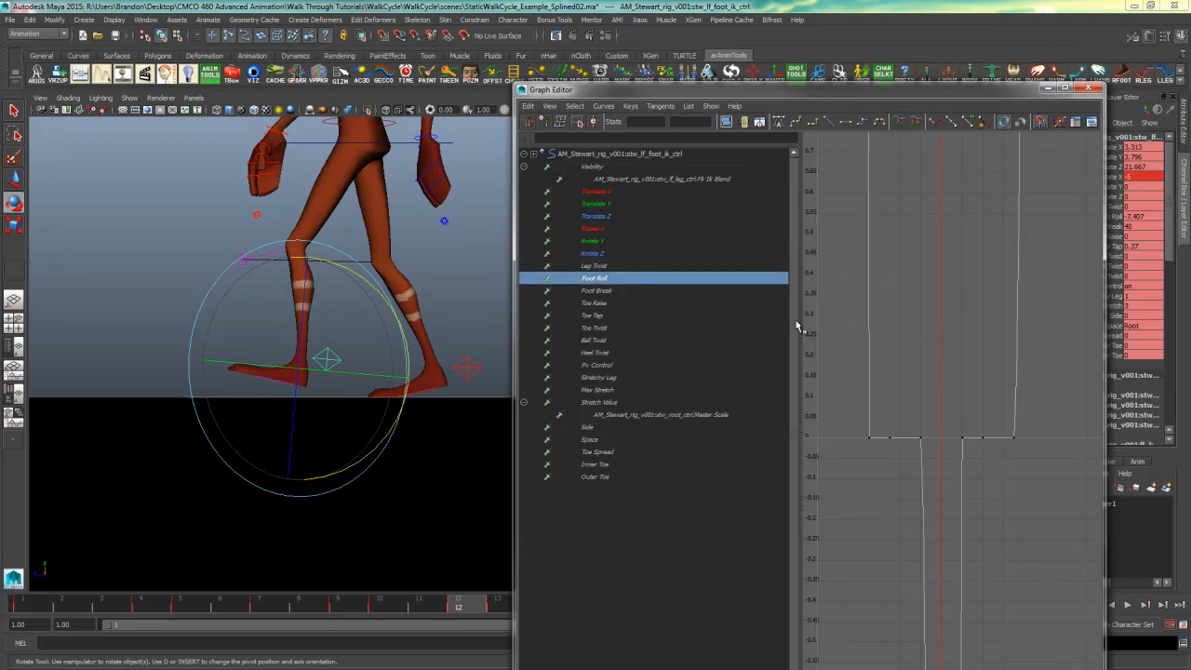
{"action": "key", "text": "f"}
{"action": "left_click_drag", "start_coordinate": [879, 94], "coordinate": [696, 0]}
{"action": "scroll", "coordinate": [760, 313], "scroll_direction": "down", "scroll_amount": 2}
{"action": "scroll", "coordinate": [757, 311], "scroll_direction": "up", "scroll_amount": 1}
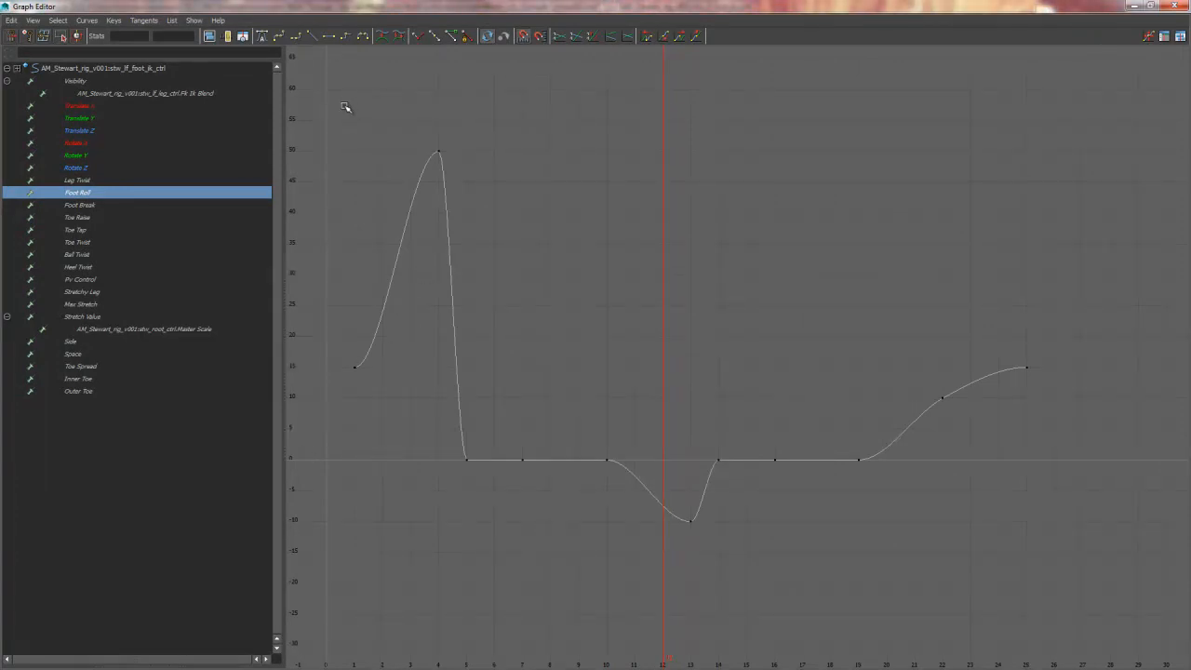
Step: Change all keys of the Foot Roll curve to linear tangents, from frame 1 through frame 25
{"action": "left_click", "coordinate": [423, 184]}
{"action": "left_click", "coordinate": [313, 36]}
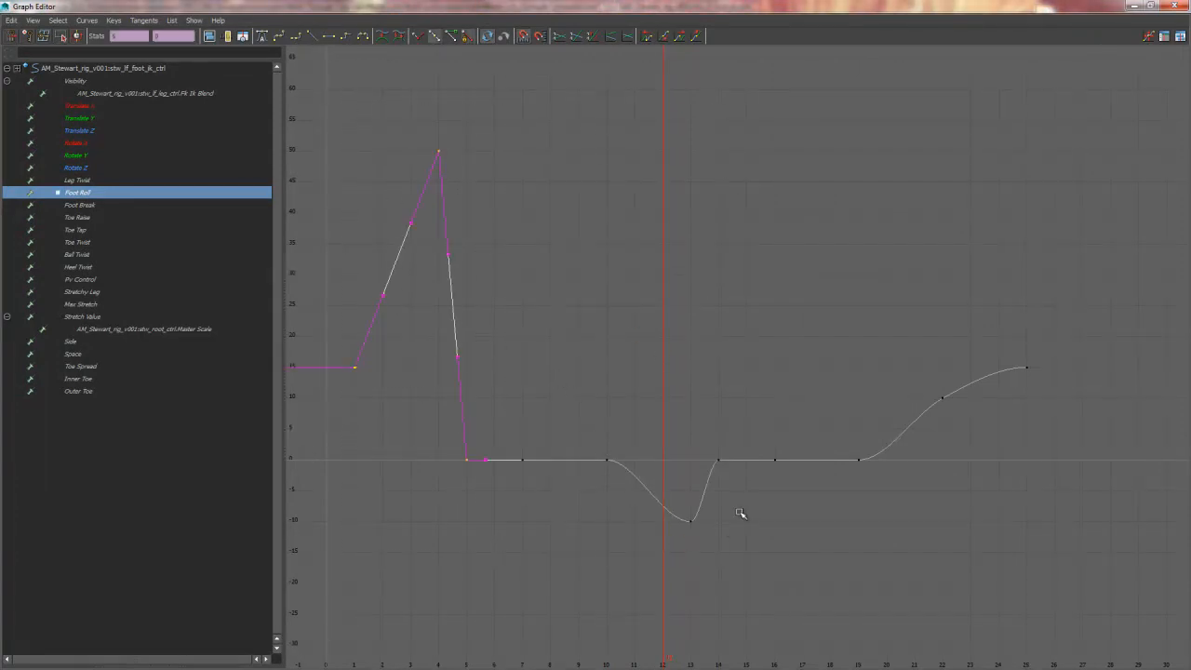
{"action": "left_click_drag", "start_coordinate": [709, 535], "coordinate": [754, 556]}
{"action": "left_click_drag", "start_coordinate": [1140, 317], "coordinate": [411, 603]}
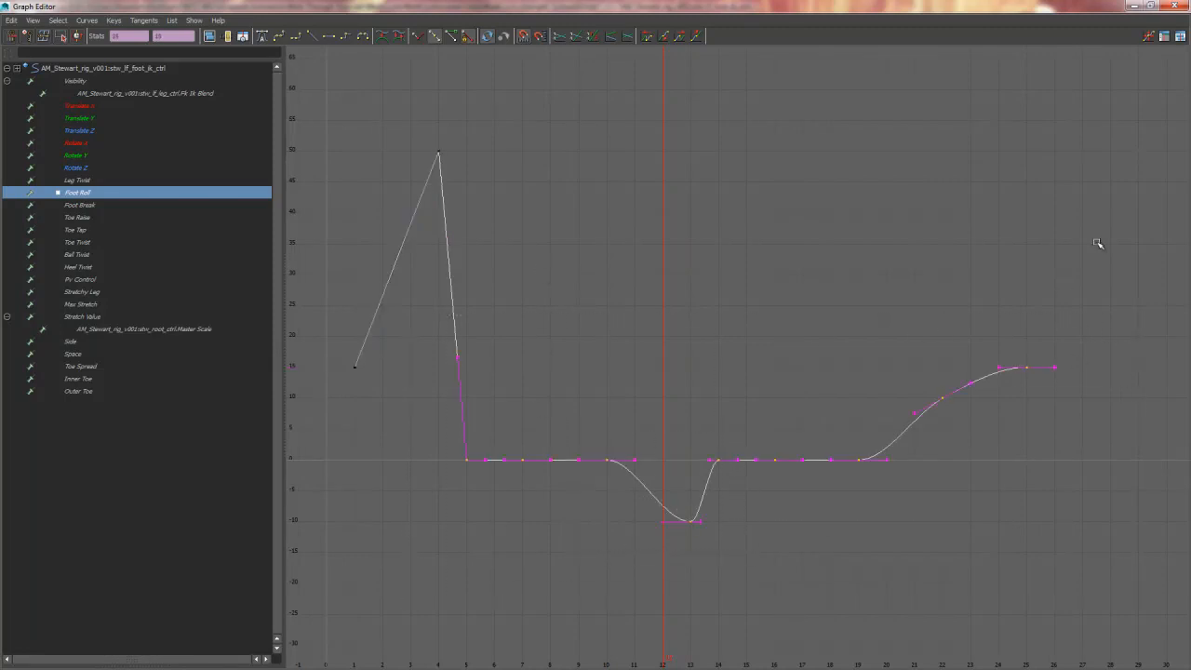
{"action": "left_click", "coordinate": [312, 36]}
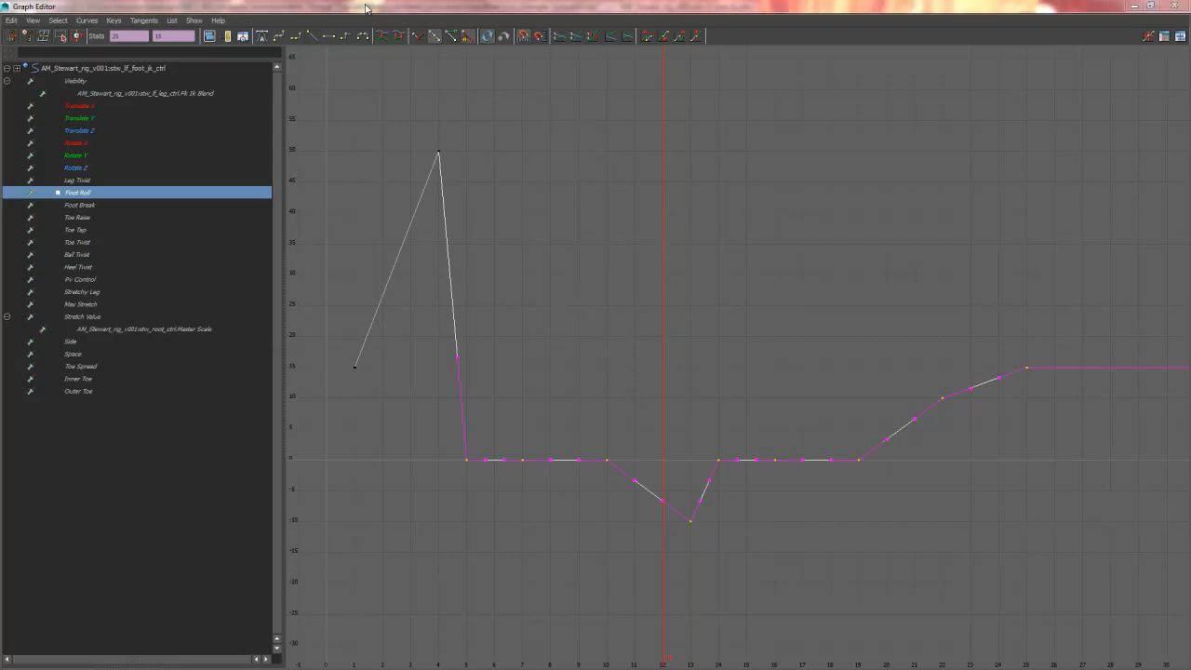
Step: Check the left foot's pose over frames 10 to 13 against its Foot Roll curve
{"action": "left_click_drag", "start_coordinate": [366, 7], "coordinate": [1190, 130]}
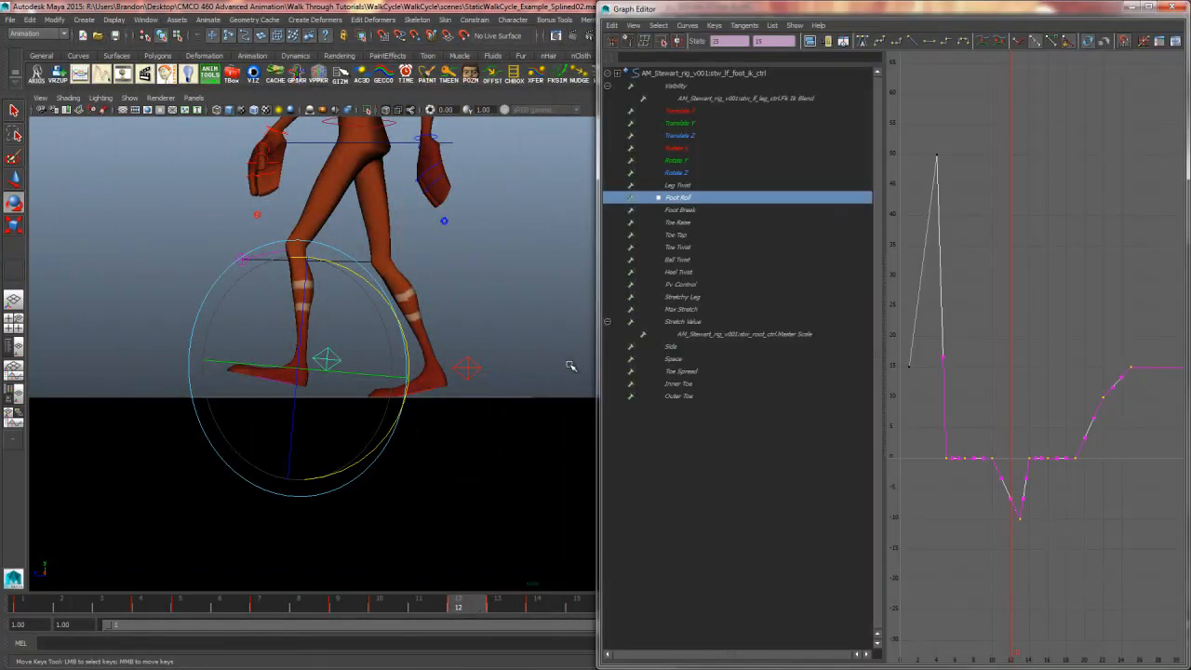
{"action": "key", "text": "alt+comma"}
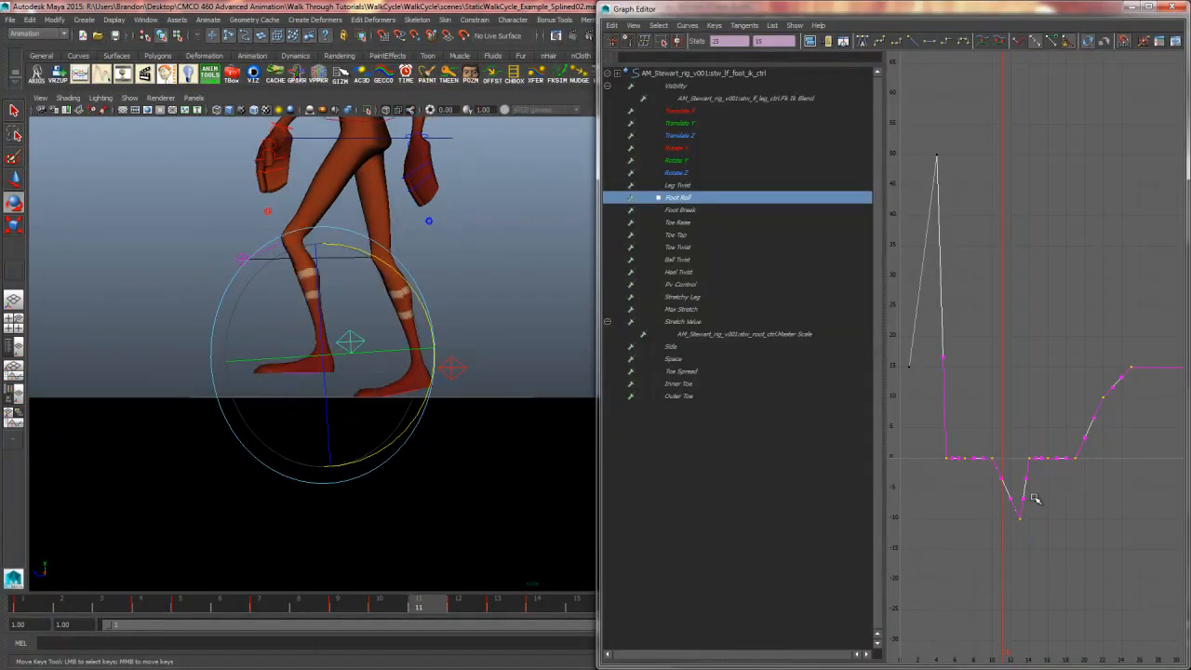
{"action": "key", "text": "alt+comma"}
{"action": "key", "text": "alt+period"}
{"action": "key", "text": "alt+period"}
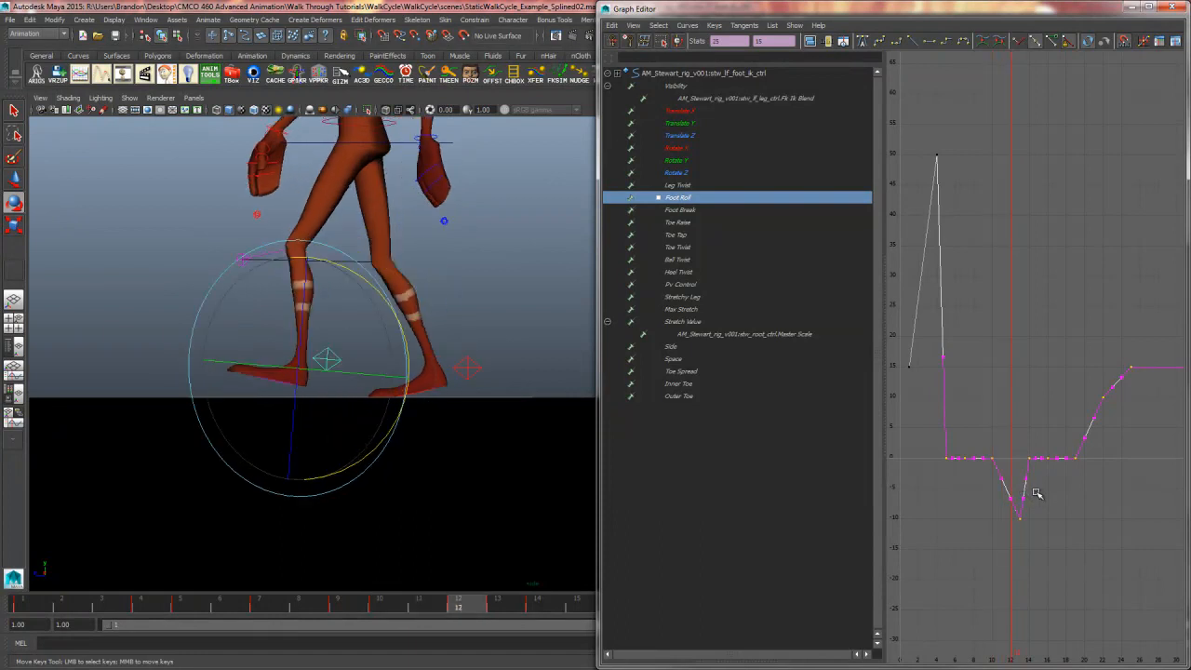
{"action": "key", "text": "alt+period"}
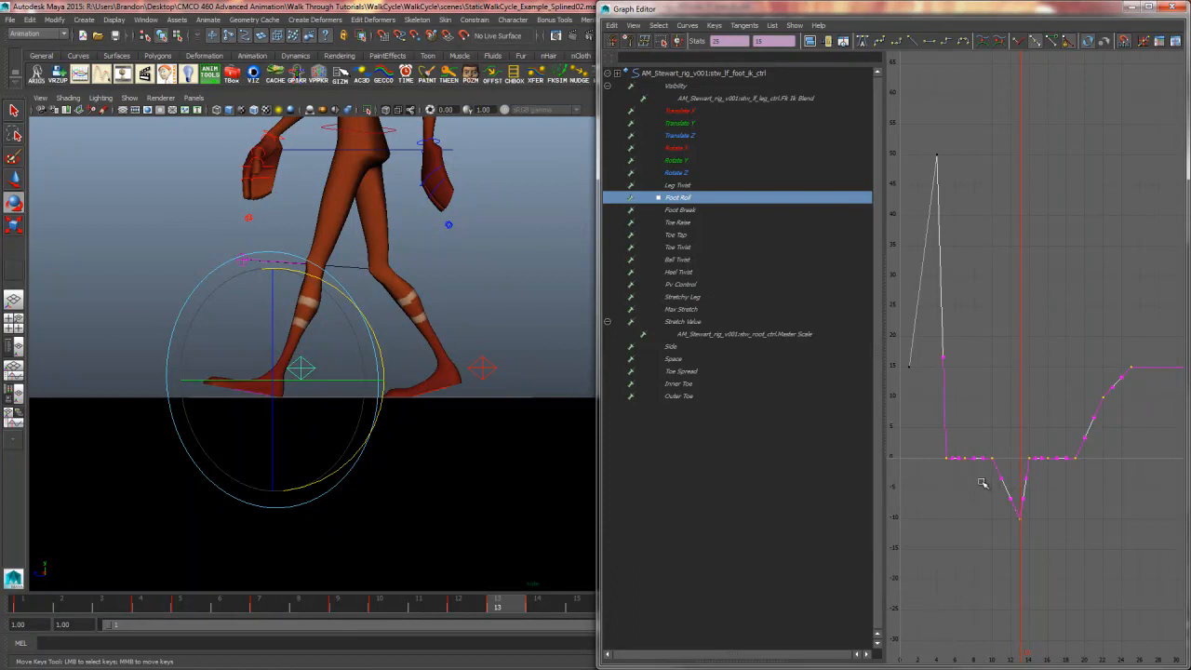
{"action": "key", "text": "alt+comma"}
{"action": "left_click", "coordinate": [992, 533]}
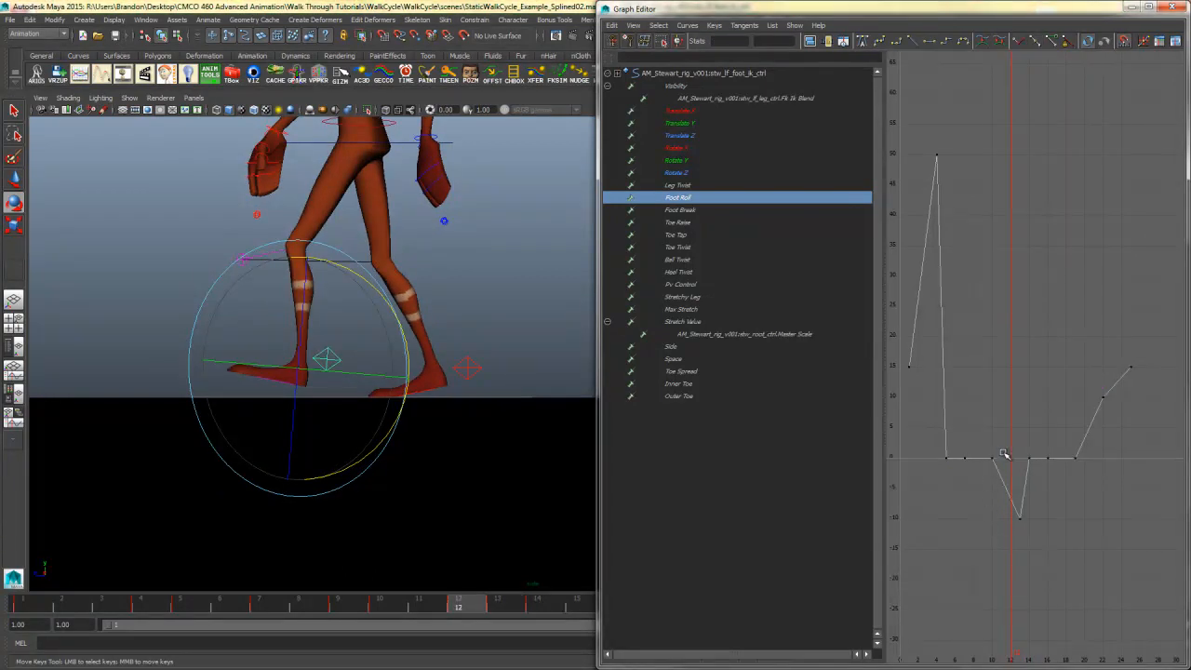
Step: Move the Foot Roll key at frame 10 to frame 12, keeping its value at 0, and compare the foot's pose with the original timing
{"action": "left_click_drag", "start_coordinate": [912, 9], "coordinate": [763, 2]}
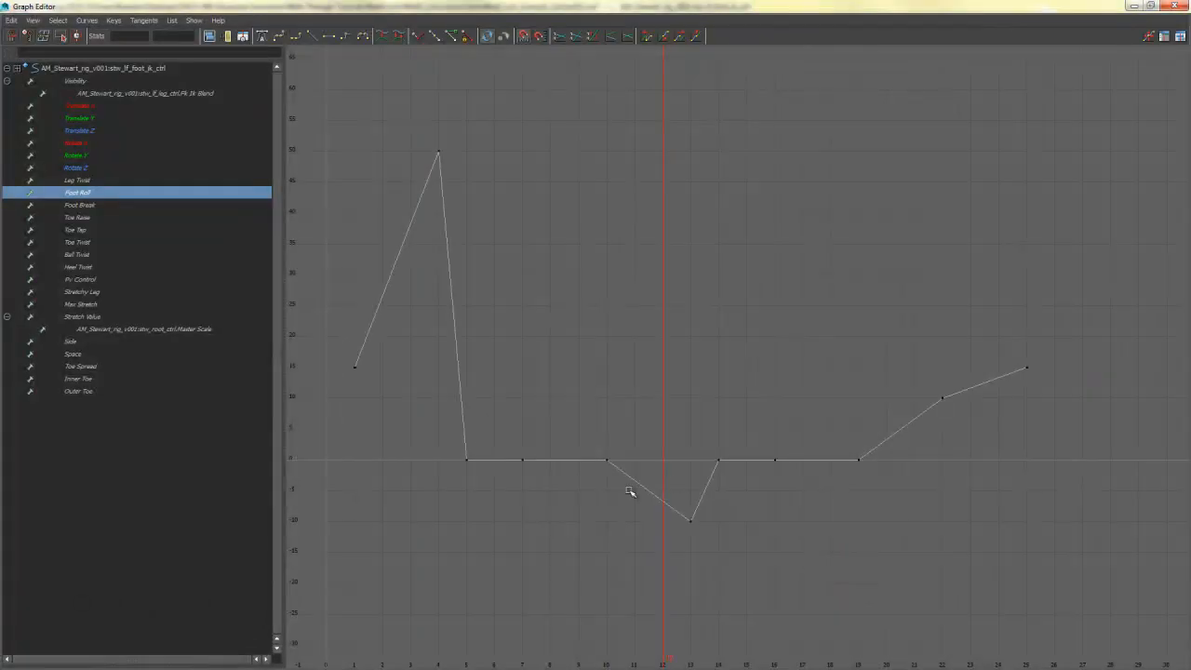
{"action": "left_click_drag", "start_coordinate": [621, 438], "coordinate": [579, 487]}
{"action": "middle_click_drag", "start_coordinate": [637, 473], "coordinate": [681, 473], "text": "shift"}
{"action": "left_click_drag", "start_coordinate": [720, 8], "coordinate": [1190, 111]}
{"action": "middle_click_drag", "start_coordinate": [438, 379], "coordinate": [394, 374], "text": "alt"}
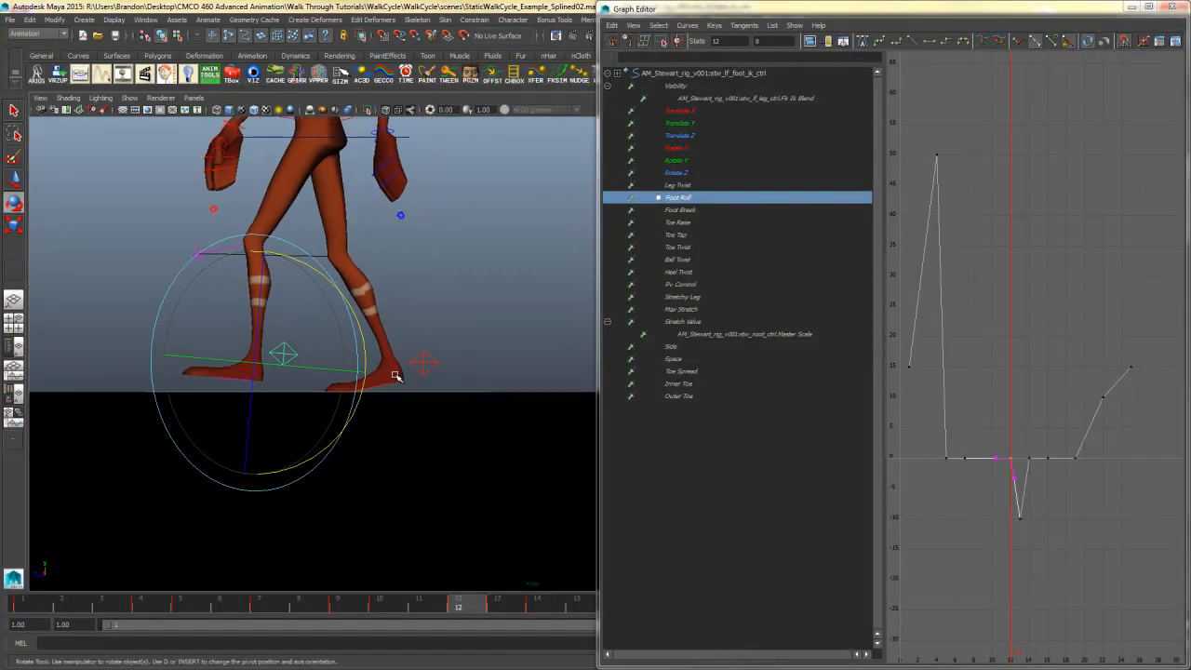
{"action": "key", "text": "ctrl+z"}
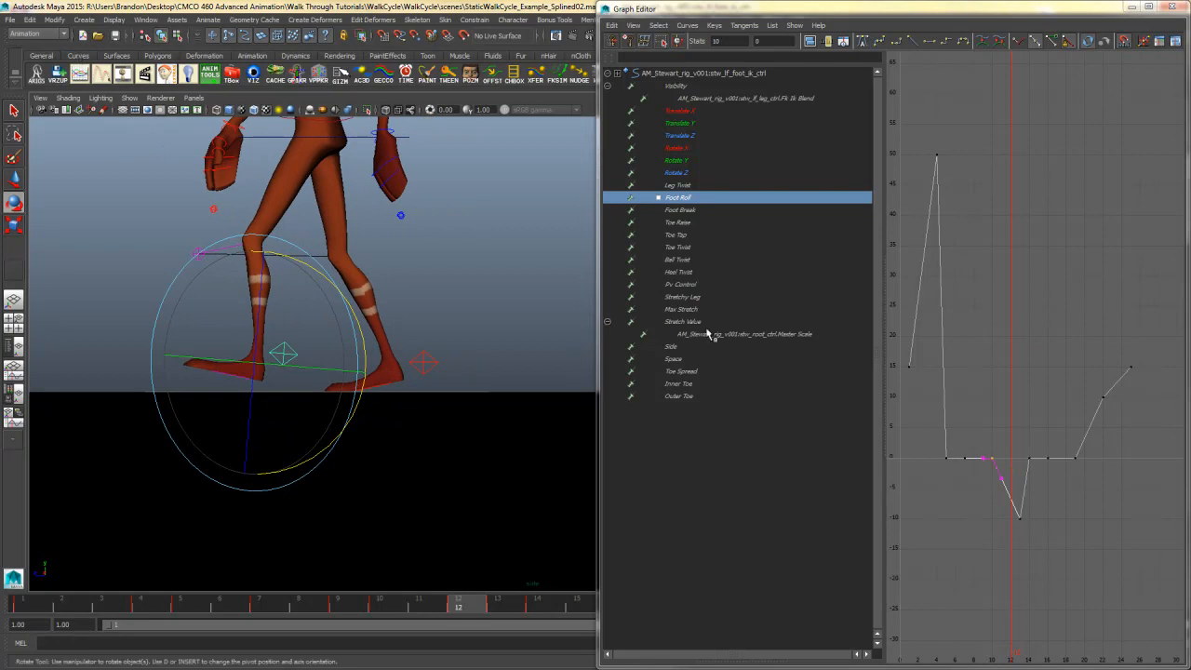
{"action": "middle_click_drag", "start_coordinate": [974, 474], "coordinate": [998, 480]}
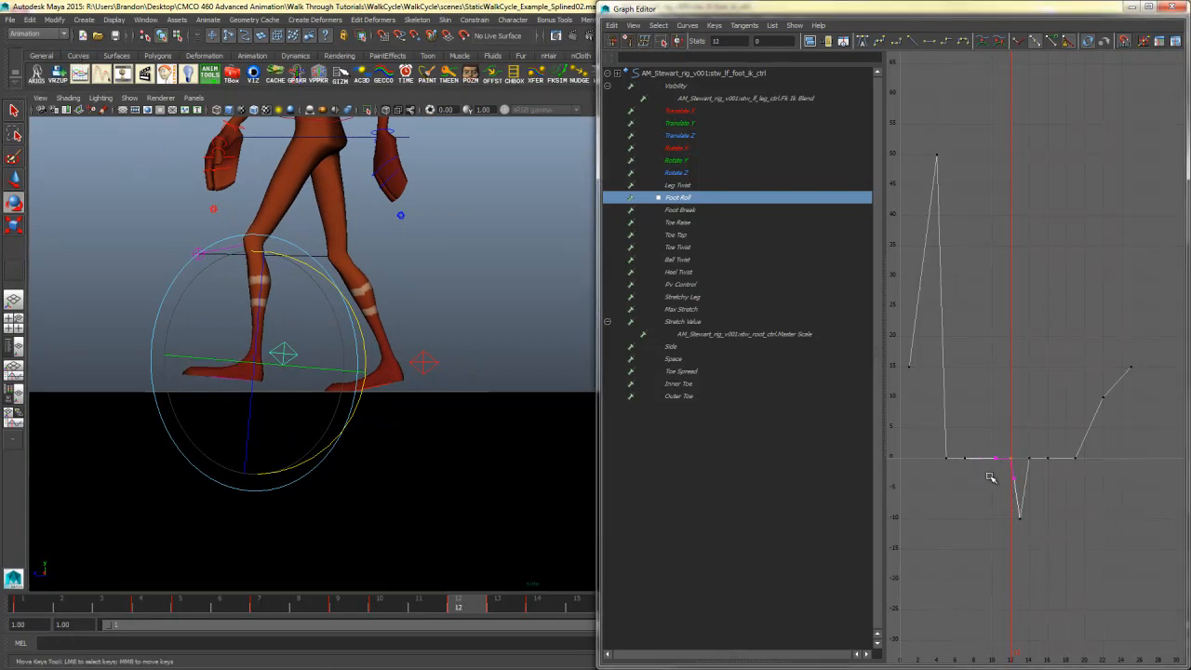
Step: Check the planted left foot frame by frame from frame 12 to frame 20
{"action": "key", "text": "alt+period"}
{"action": "key", "text": "alt+period"}
{"action": "key", "text": "alt+period"}
{"action": "key", "text": "alt+period"}
{"action": "key", "text": "alt+period"}
{"action": "key", "text": "alt+period"}
{"action": "key", "text": "alt+period"}
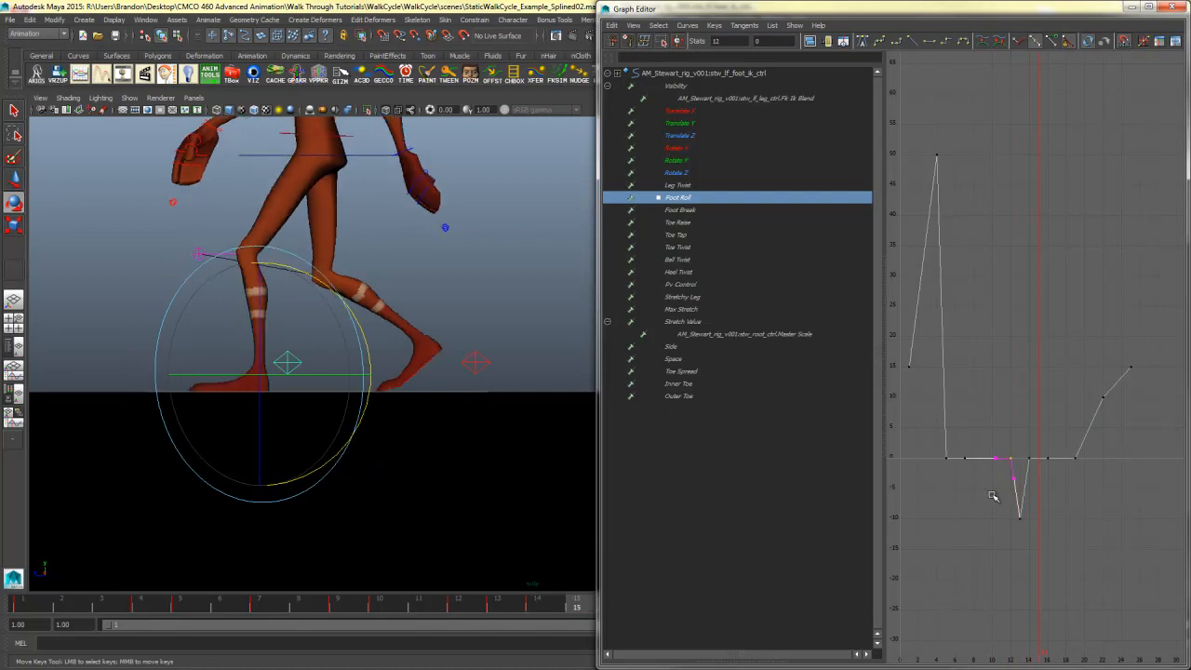
{"action": "key", "text": "alt+period"}
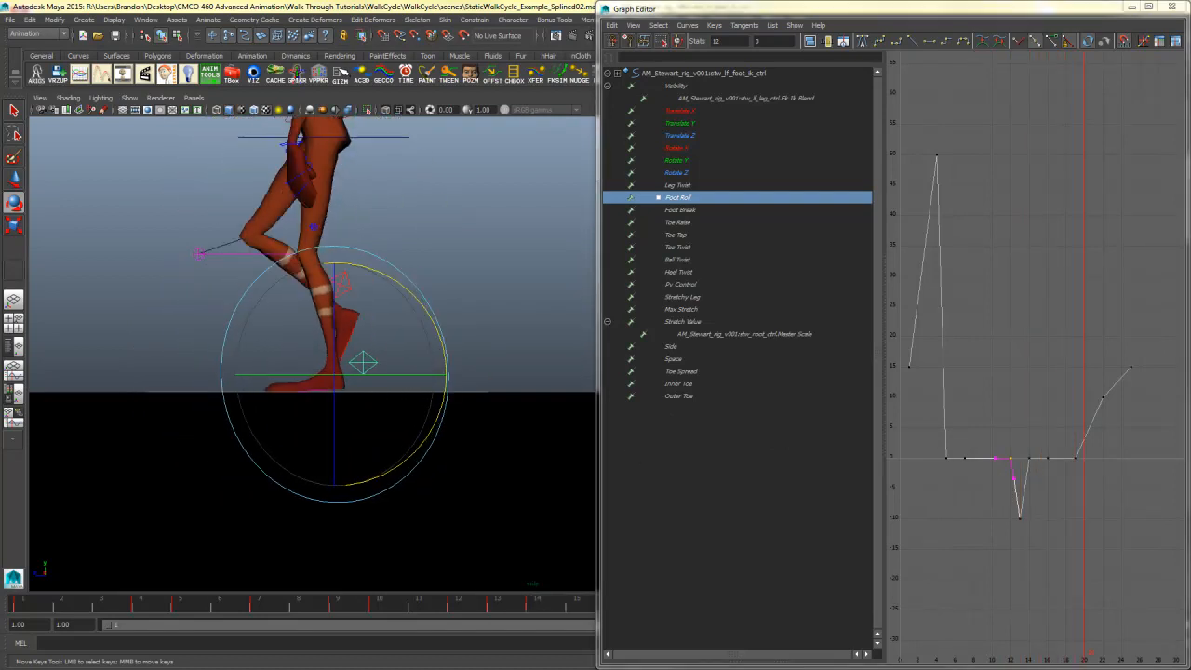
Step: Delete the Foot Roll key at frame 22
{"action": "left_click", "coordinate": [1067, 458]}
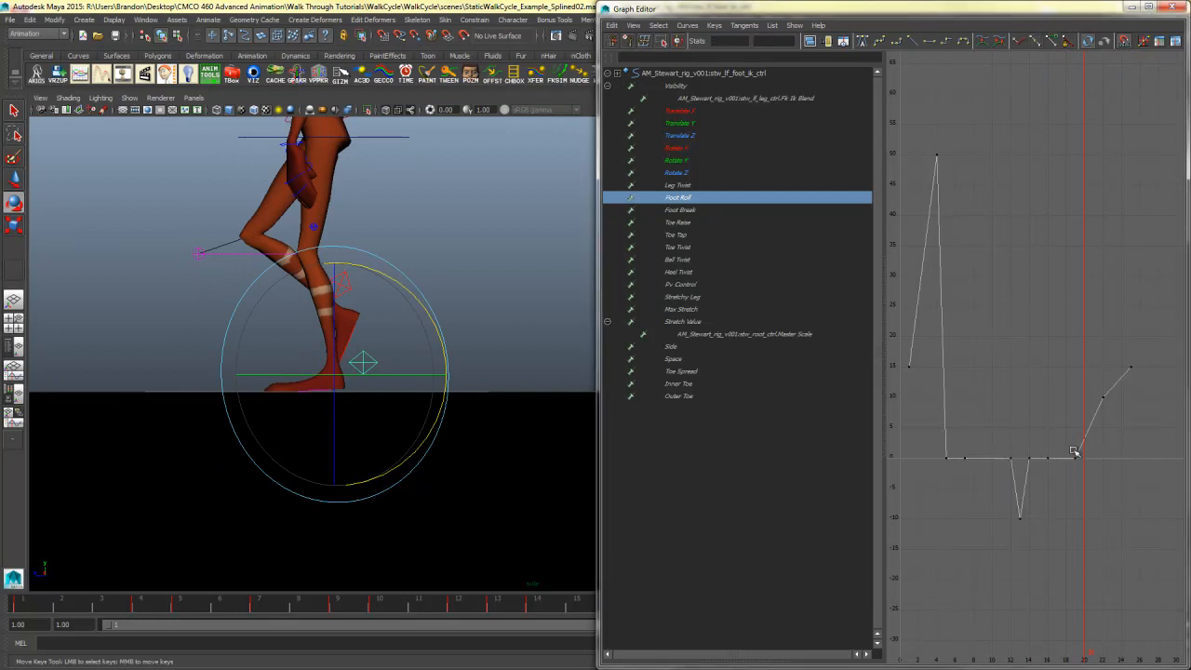
{"action": "left_click", "coordinate": [1117, 398]}
{"action": "left_click", "coordinate": [1061, 438]}
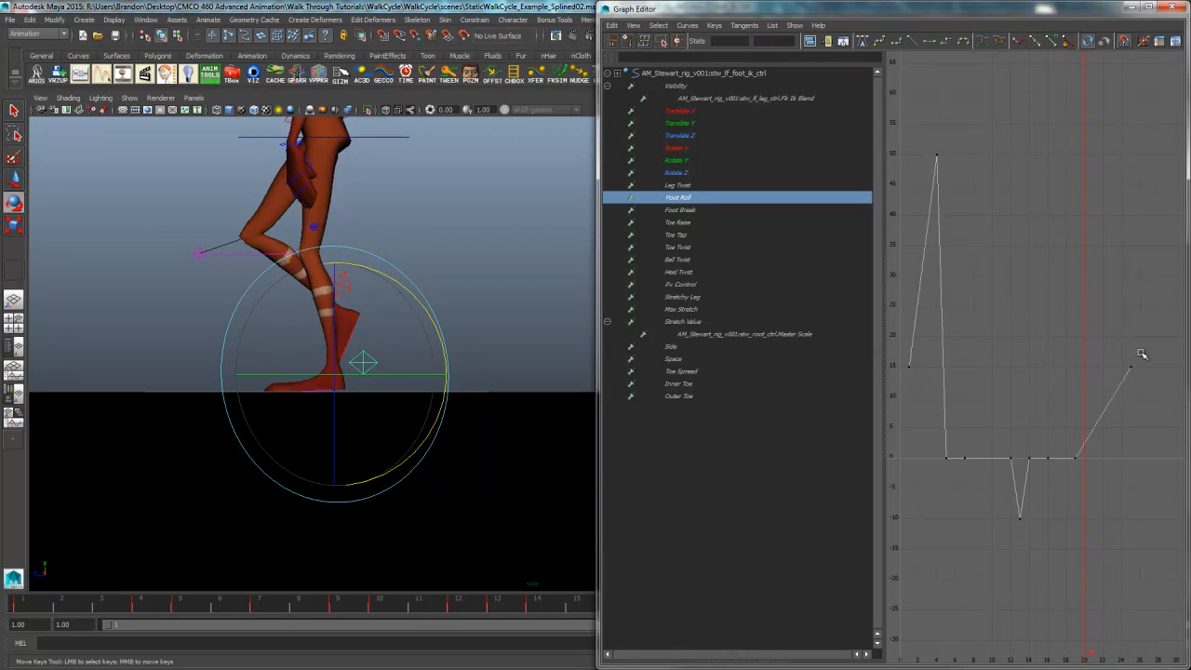
Step: Check the walk pose from frame 1 to frame 11 against the left foot's Foot Roll curve
{"action": "left_click_drag", "start_coordinate": [1143, 354], "coordinate": [1069, 392]}
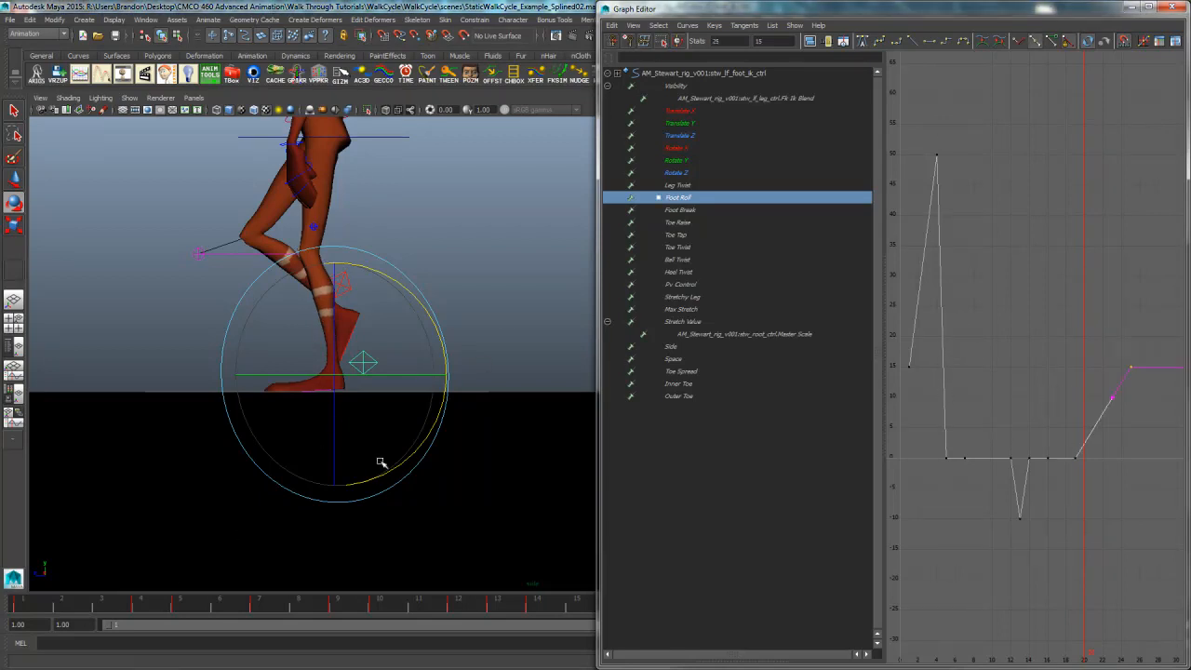
{"action": "middle_click_drag", "start_coordinate": [407, 436], "coordinate": [421, 436], "text": "alt"}
{"action": "right_click_drag", "start_coordinate": [421, 436], "coordinate": [120, 494], "text": "alt"}
{"action": "left_click", "coordinate": [326, 463], "text": "alt"}
{"action": "middle_click_drag", "start_coordinate": [327, 462], "coordinate": [374, 465], "text": "alt"}
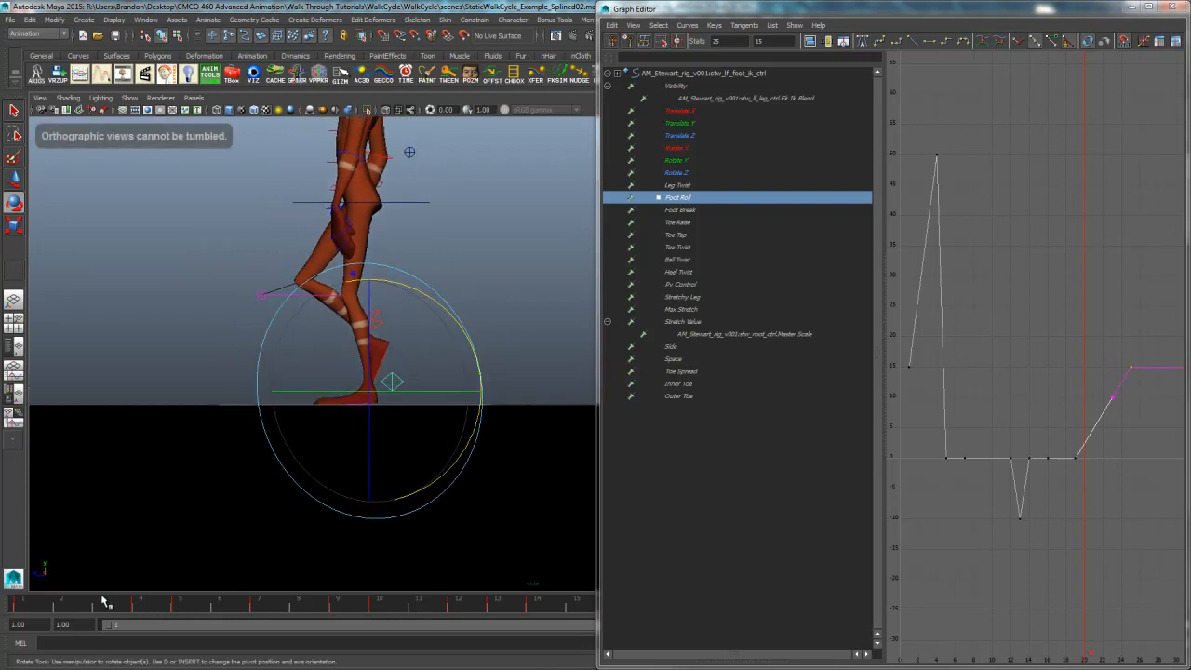
{"action": "left_click", "coordinate": [17, 606]}
{"action": "left_click_drag", "start_coordinate": [165, 609], "coordinate": [418, 604]}
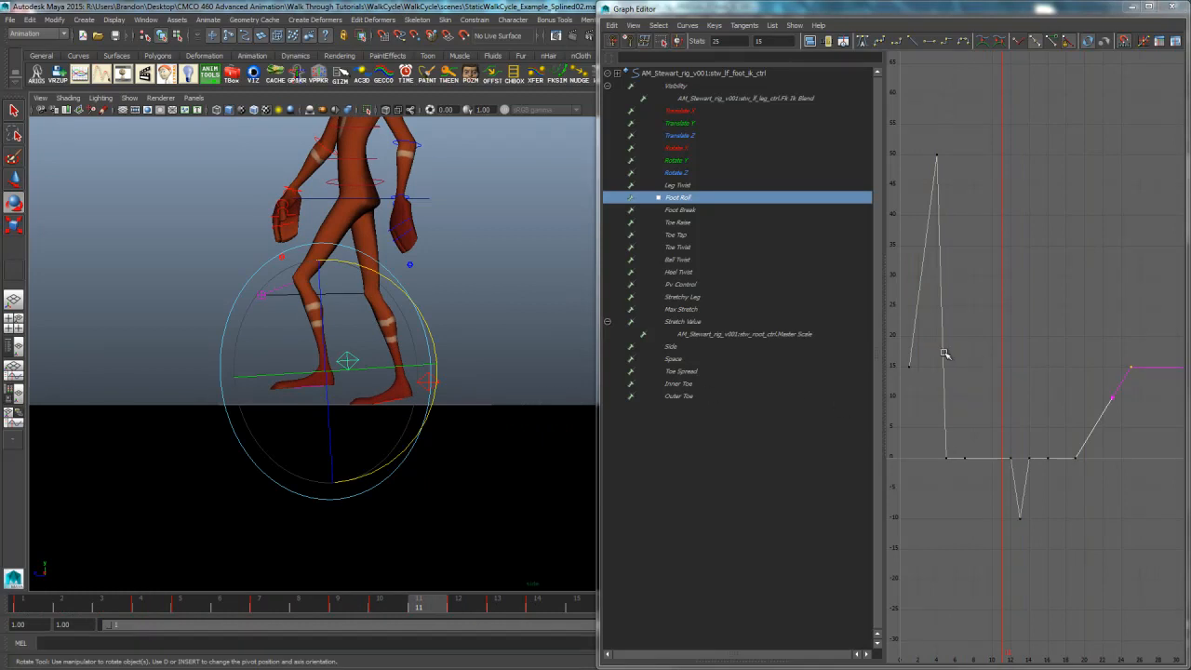
Step: Set the left foot's Foot Roll key at frame 1 to 10
{"action": "left_click_drag", "start_coordinate": [941, 350], "coordinate": [889, 386]}
{"action": "middle_click_drag", "start_coordinate": [447, 409], "coordinate": [425, 410], "text": "alt"}
{"action": "left_click", "coordinate": [39, 609]}
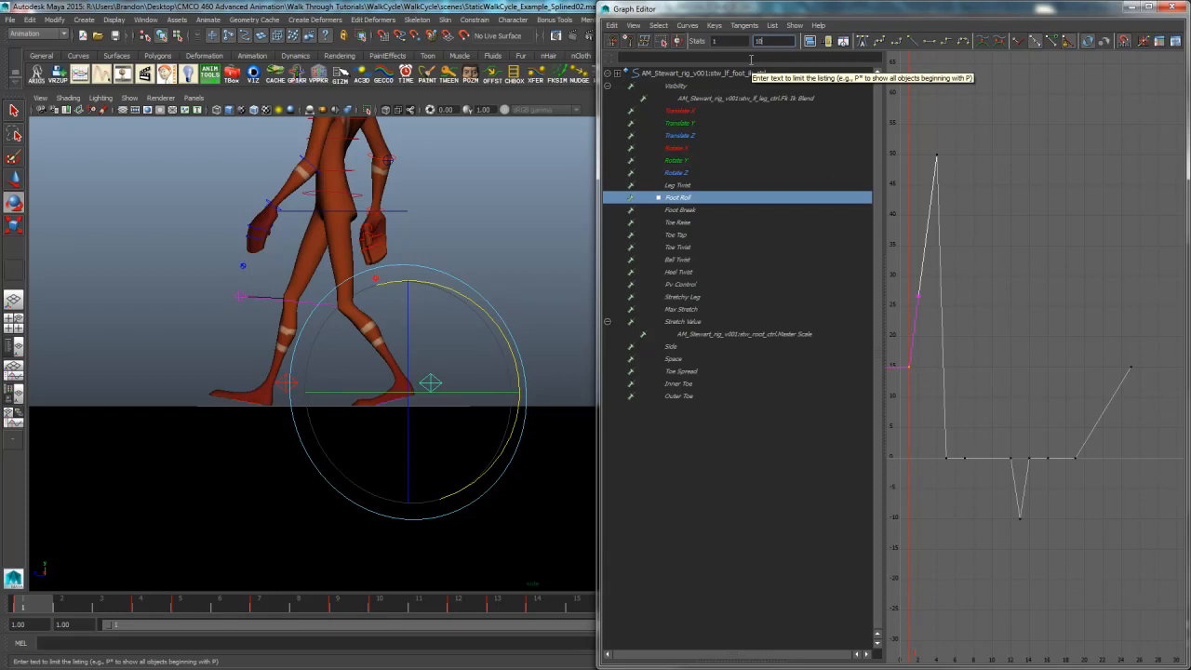
{"action": "key", "text": "Return"}
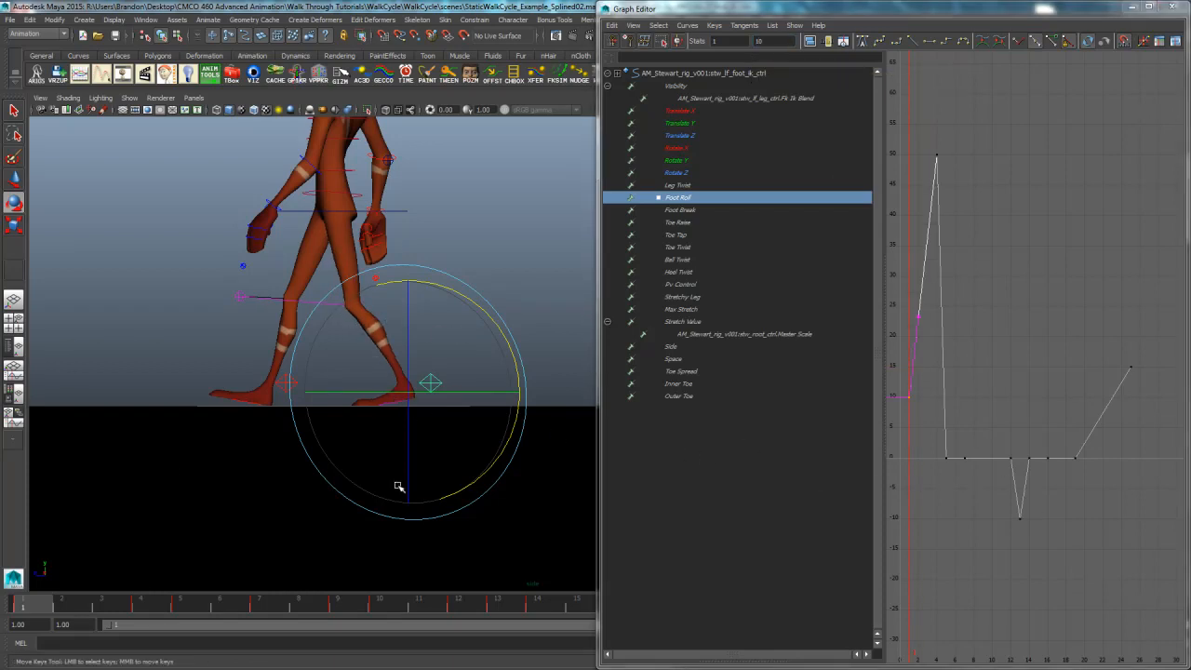
Step: Set the left foot's Foot Roll key at frame 13 to -20 for the heel landing
{"action": "left_click_drag", "start_coordinate": [1064, 503], "coordinate": [997, 539]}
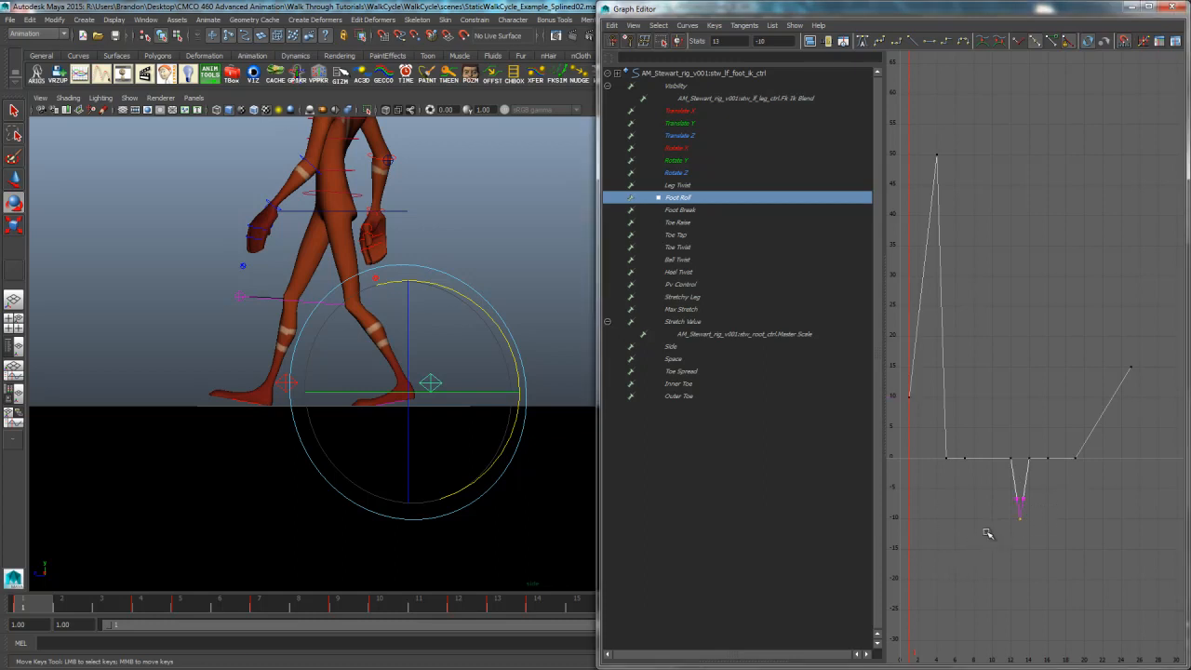
{"action": "left_click_drag", "start_coordinate": [965, 540], "coordinate": [1021, 546]}
{"action": "key", "text": "e"}
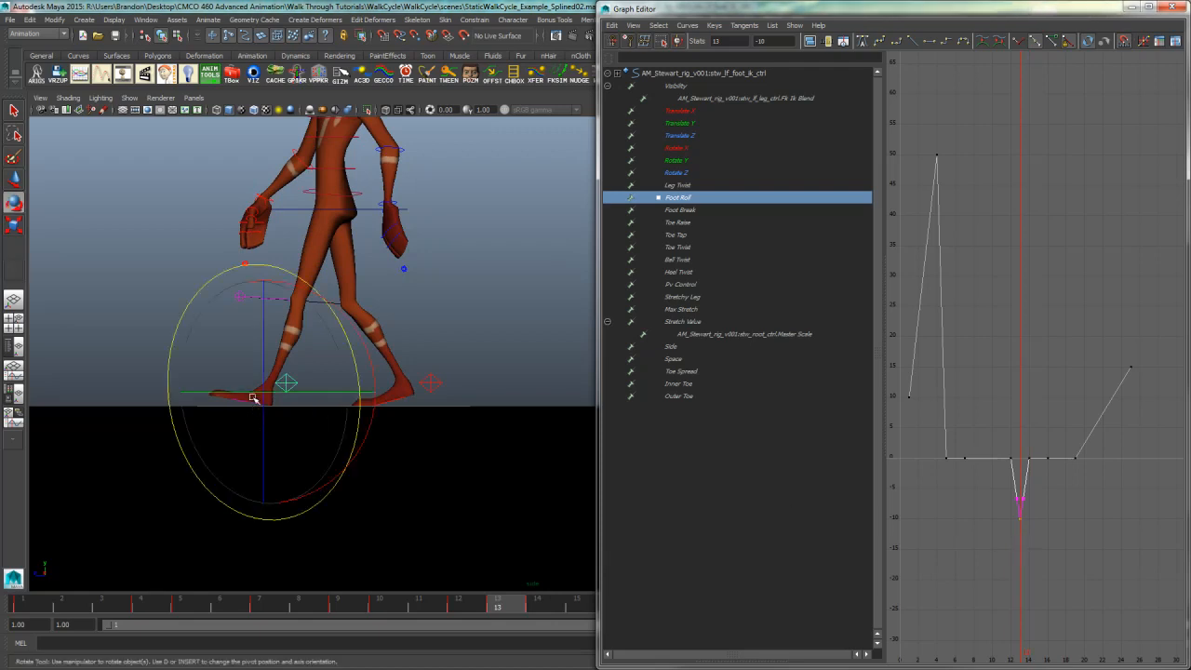
{"action": "left_click", "coordinate": [777, 41]}
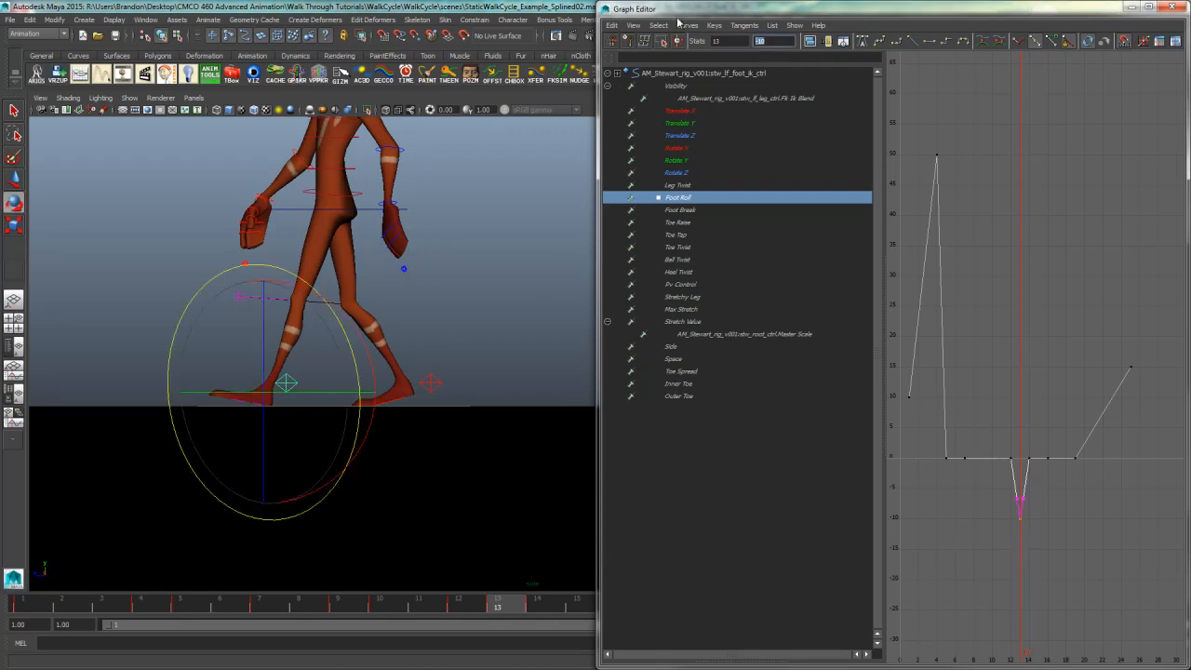
{"action": "type", "text": "-20"}
{"action": "key", "text": "Return"}
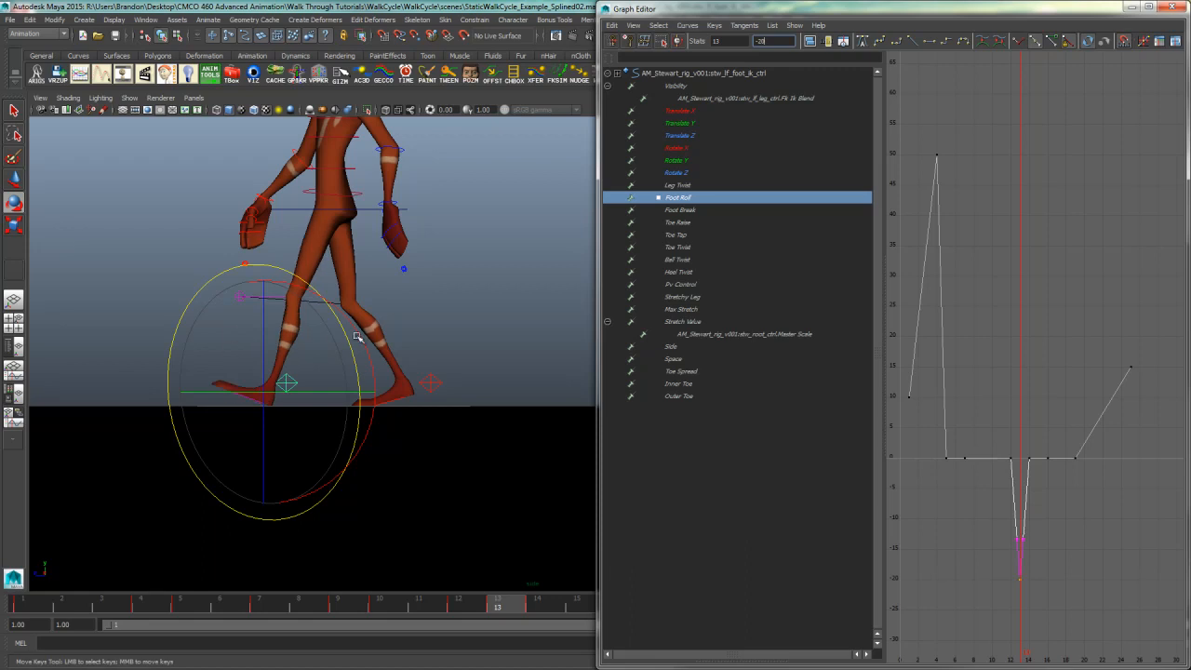
Step: Set the Foot Roll key at frame 25 to 10 so it matches the first frame
{"action": "left_click", "coordinate": [1131, 366]}
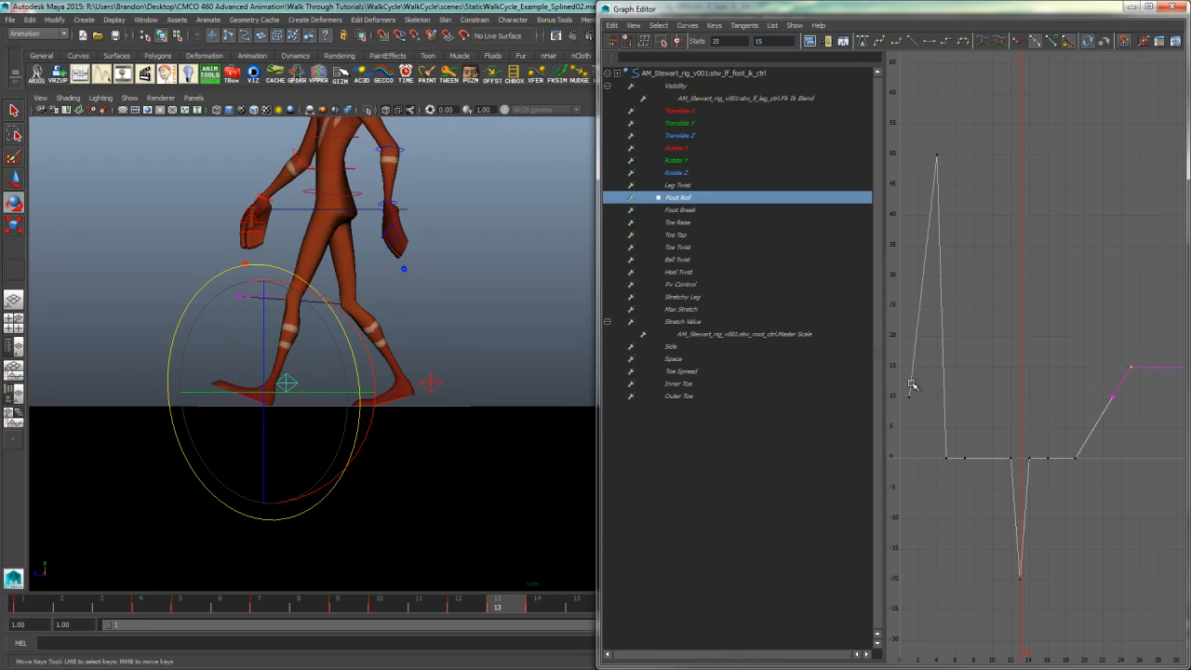
{"action": "left_click", "coordinate": [777, 41]}
{"action": "type", "text": "10"}
{"action": "key", "text": "Return"}
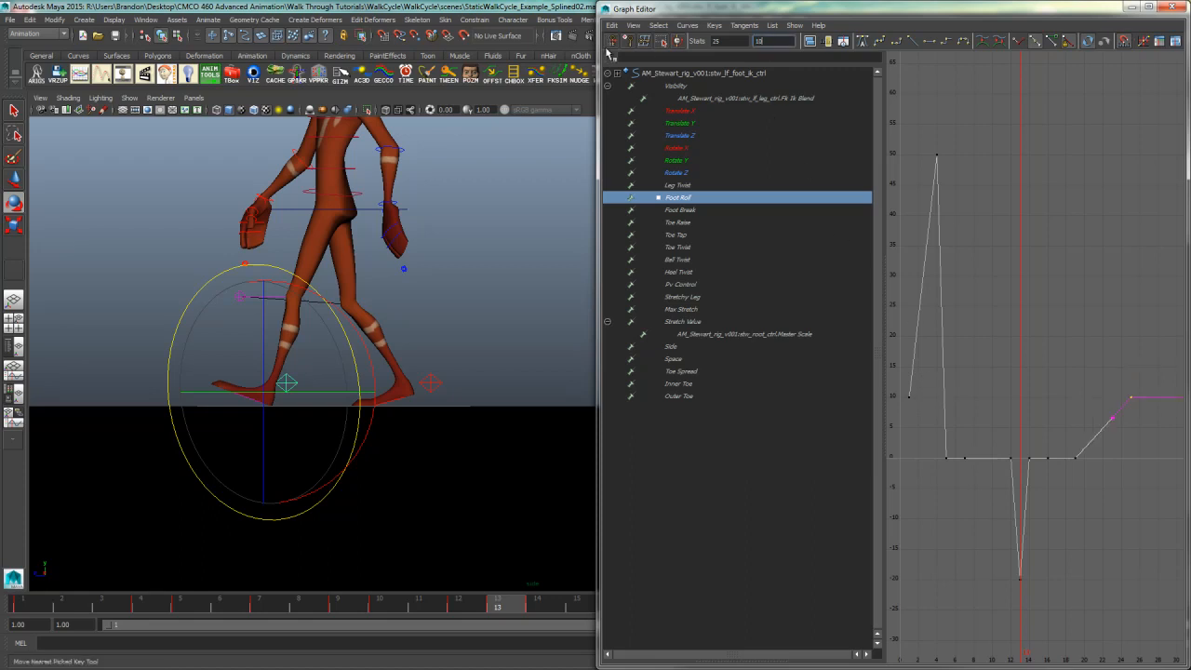
Step: Review the left foot's Foot Break, Toe Raise and Toe Tap curves, checking the pose at frame 4
{"action": "left_click", "coordinate": [696, 209]}
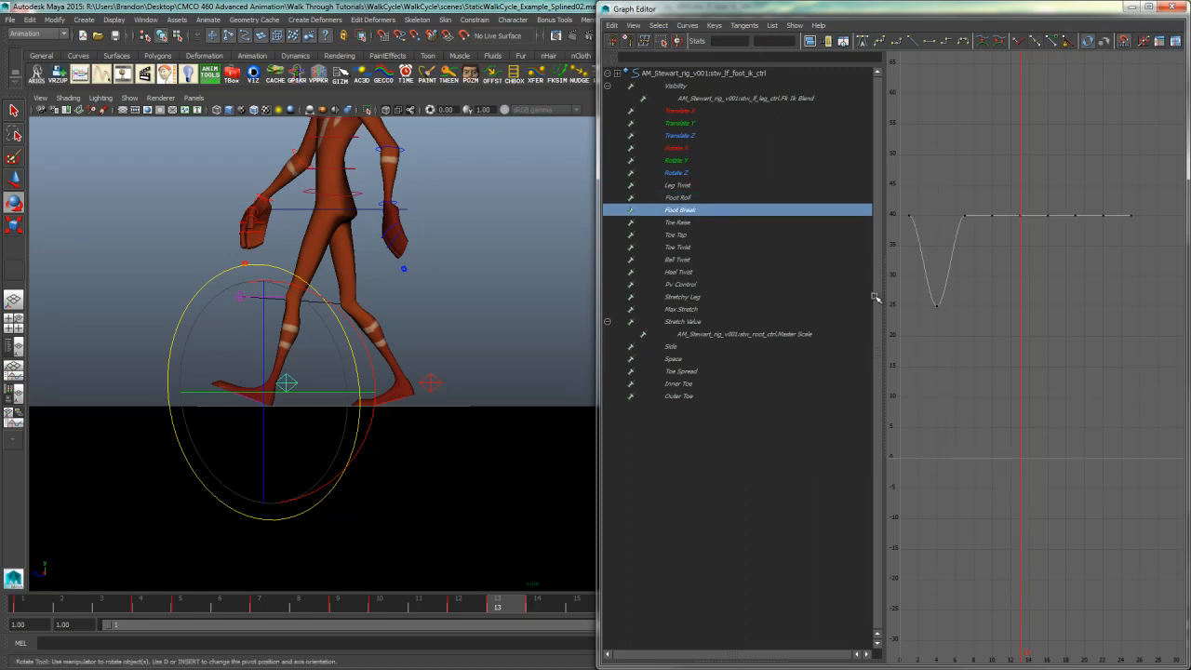
{"action": "key", "text": "f"}
{"action": "mouse_move", "coordinate": [961, 421]}
{"action": "left_mouse_down"}
{"action": "mouse_move", "coordinate": [976, 393]}
{"action": "mouse_move", "coordinate": [920, 404]}
{"action": "mouse_move", "coordinate": [944, 401]}
{"action": "left_mouse_up"}
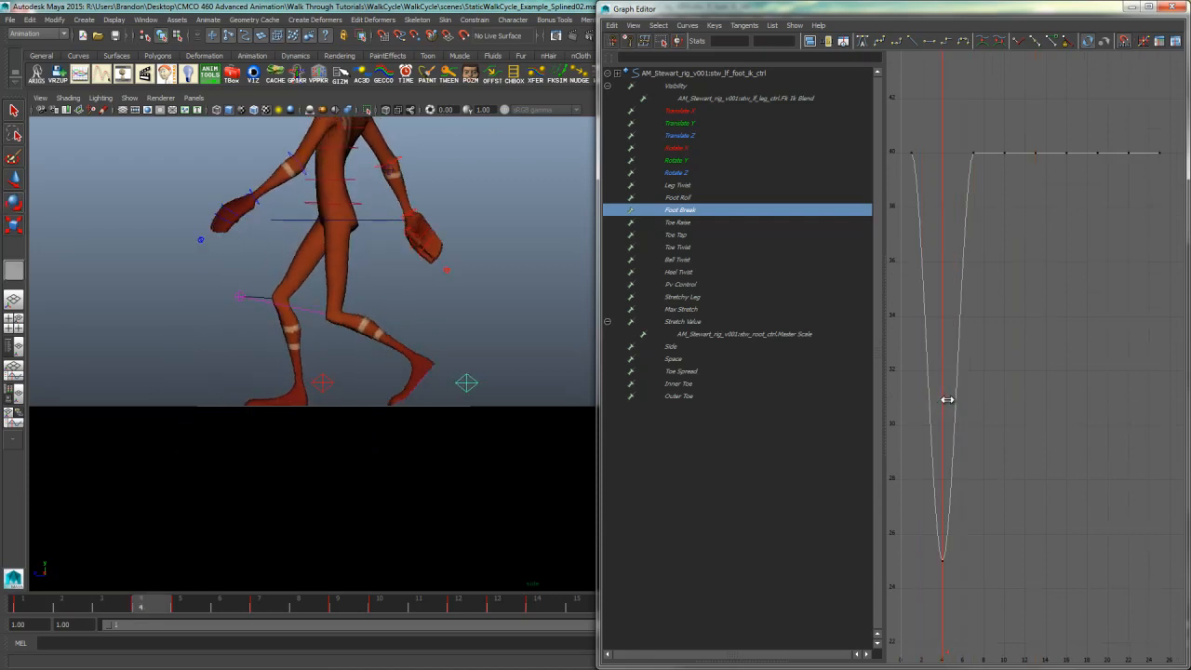
{"action": "key", "text": "e"}
{"action": "left_click", "coordinate": [679, 223]}
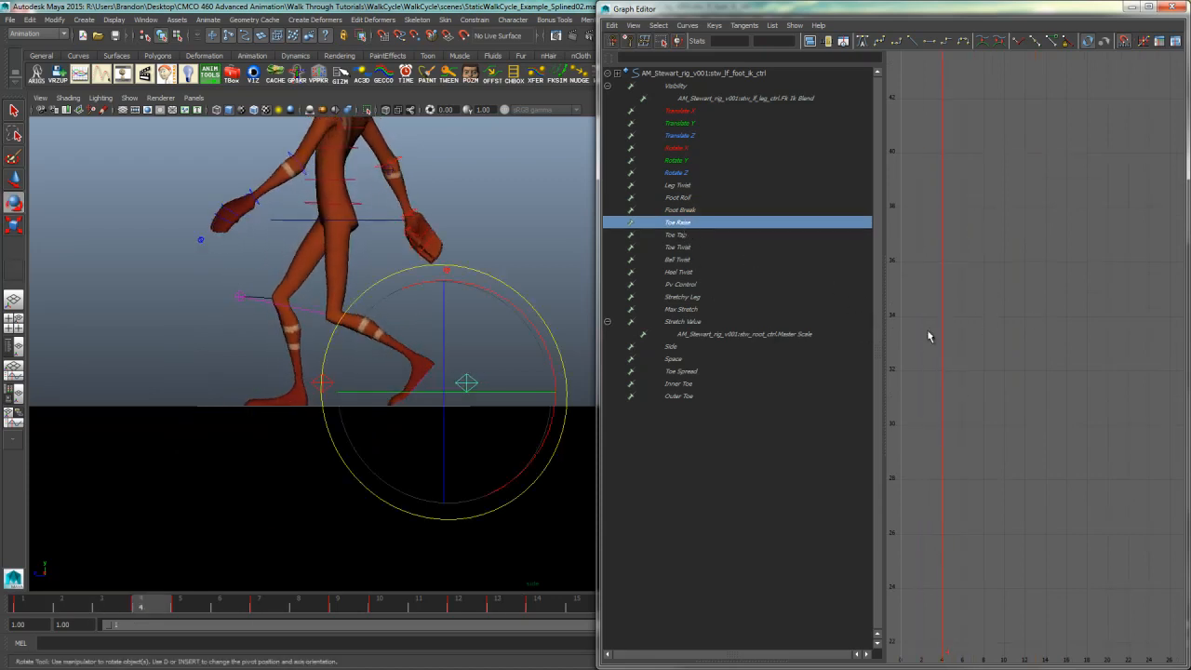
{"action": "key", "text": "f"}
{"action": "left_click", "coordinate": [710, 236]}
{"action": "key", "text": "f"}
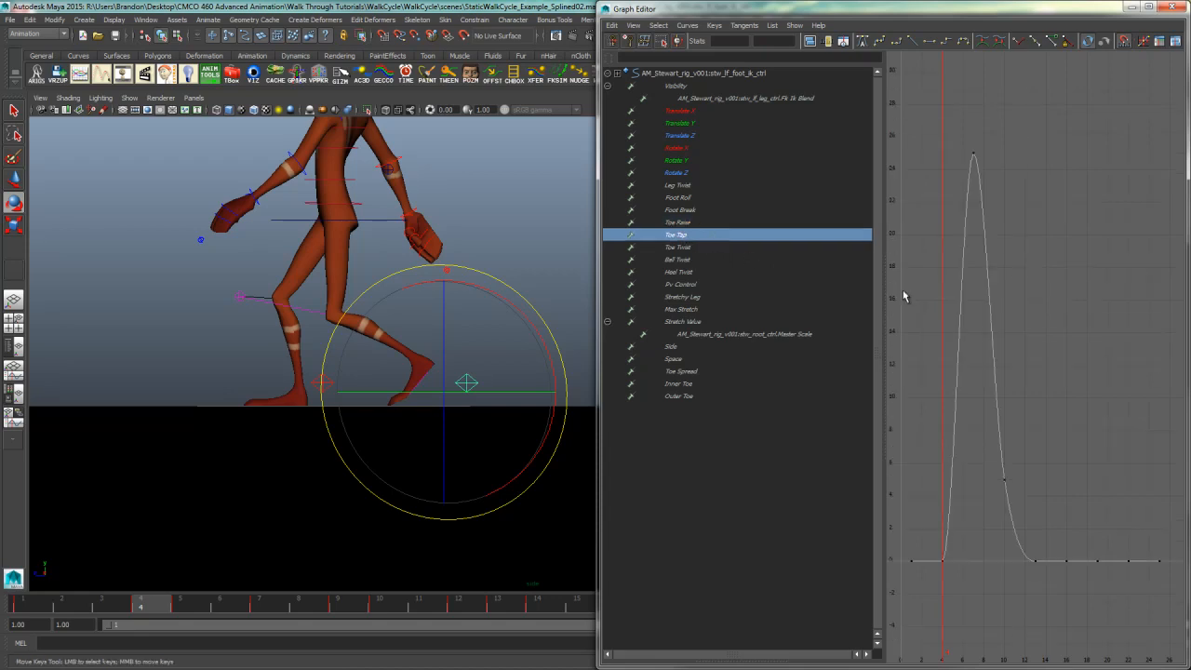
Step: Check the left foot's swing up to frame 11 and delete the Toe Tap key at frame 10
{"action": "left_click_drag", "start_coordinate": [652, 8], "coordinate": [696, 521]}
{"action": "middle_click_drag", "start_coordinate": [538, 400], "coordinate": [527, 385], "text": "alt"}
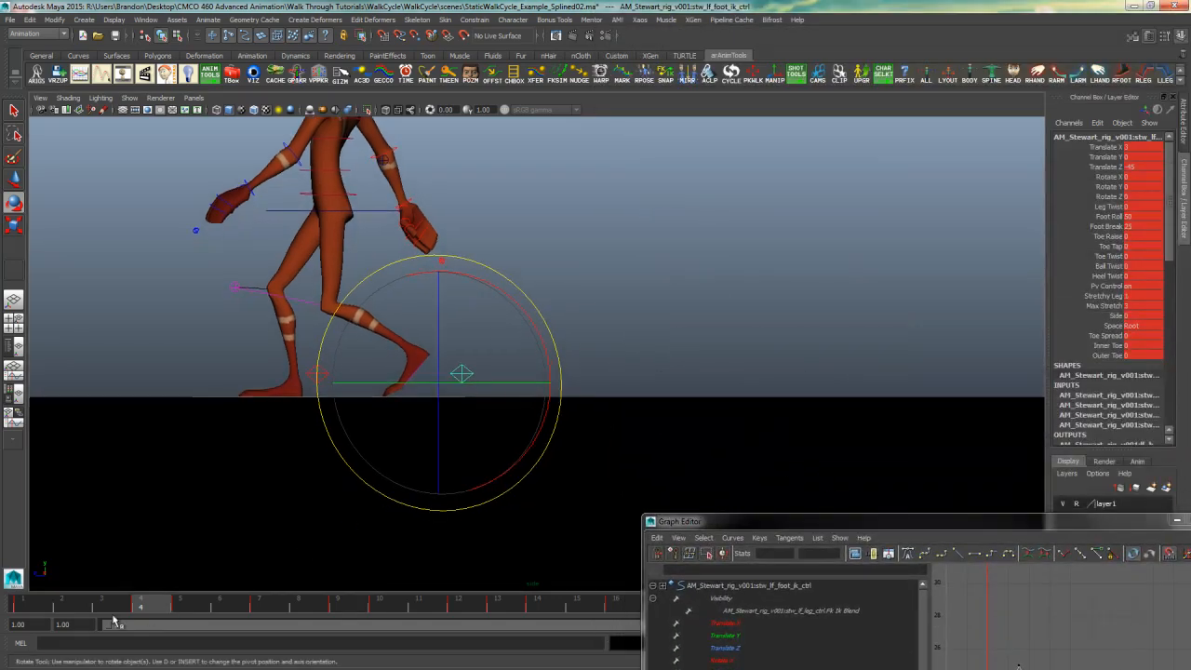
{"action": "left_click_drag", "start_coordinate": [56, 607], "coordinate": [440, 614]}
{"action": "left_click_drag", "start_coordinate": [811, 521], "coordinate": [618, 53]}
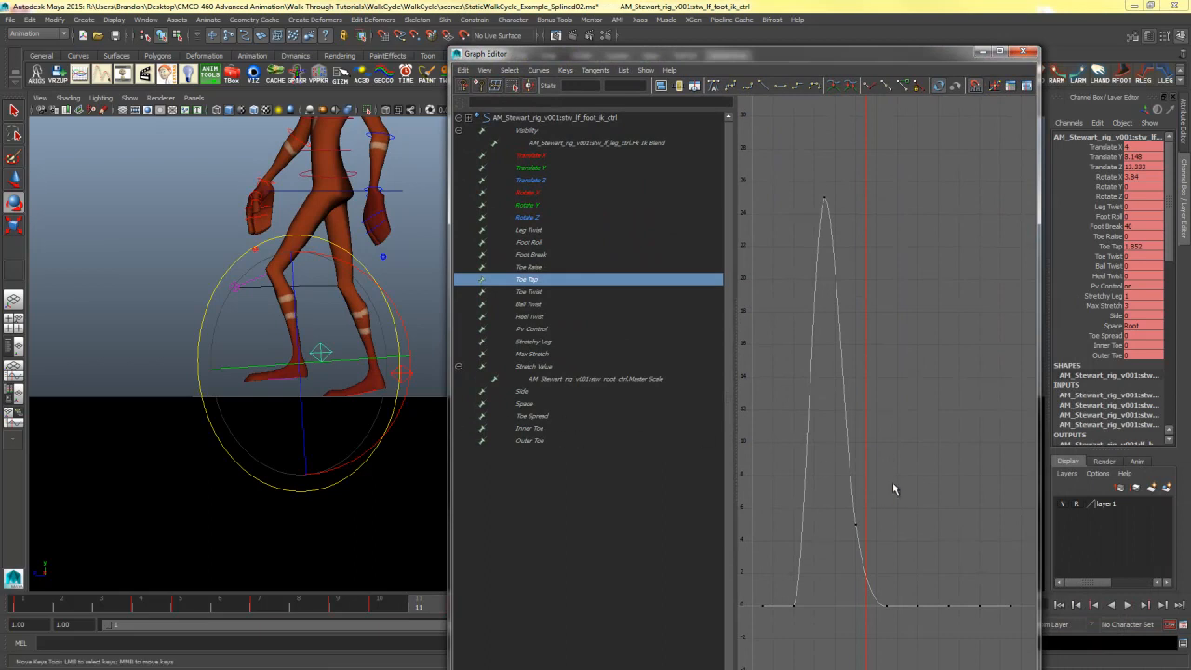
{"action": "left_click_drag", "start_coordinate": [815, 545], "coordinate": [873, 521]}
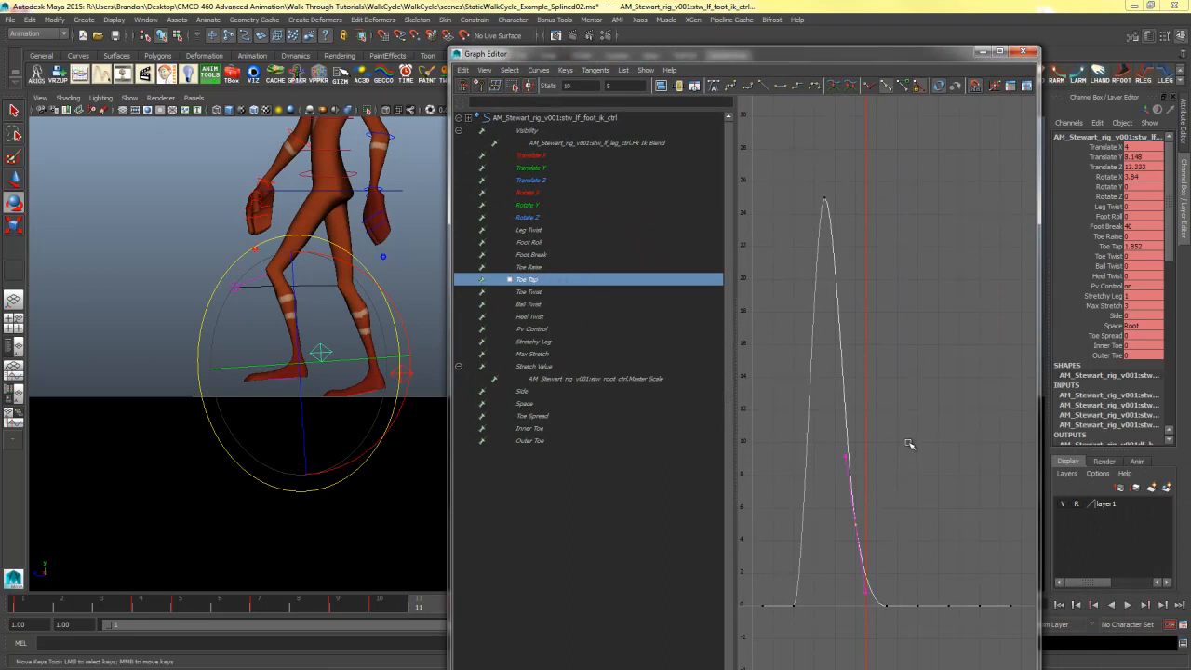
{"action": "key", "text": "Delete"}
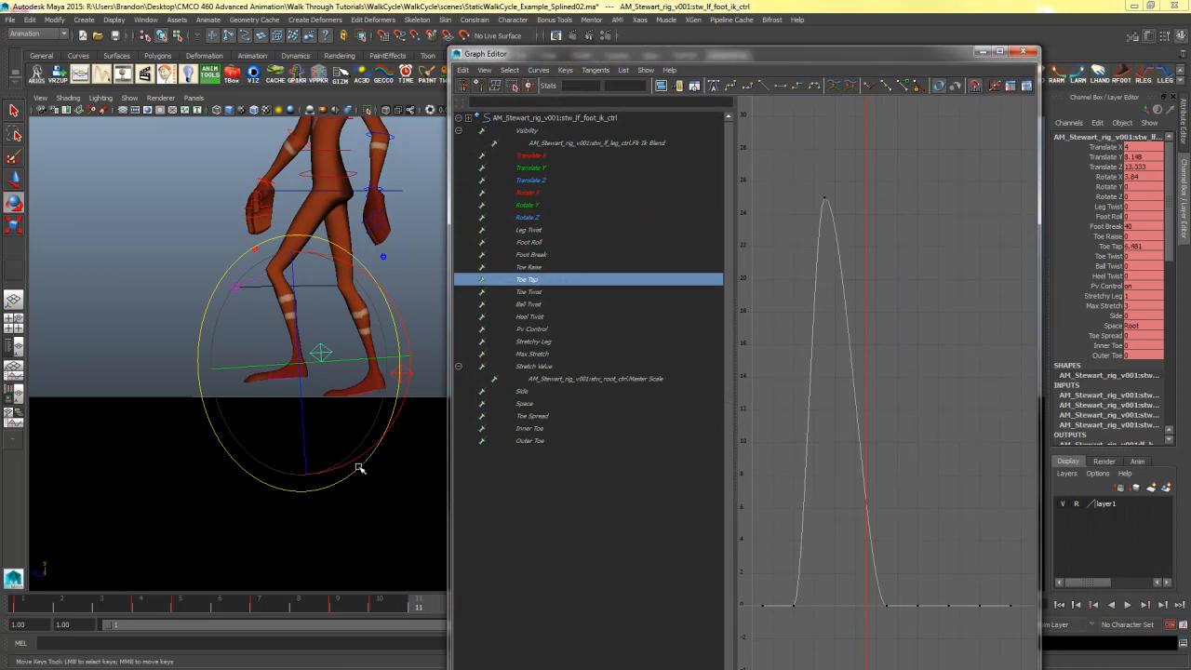
Step: Key the left foot's Toe Tap at -10 on frame 14
{"action": "middle_click_drag", "start_coordinate": [345, 457], "coordinate": [260, 453], "text": "alt"}
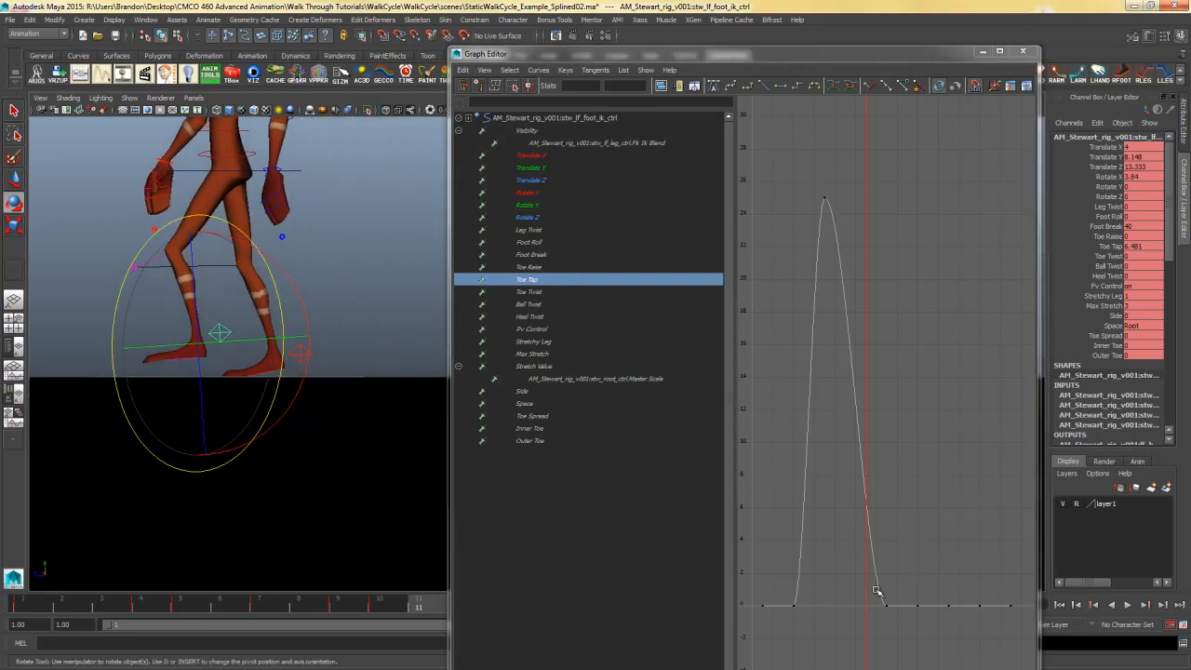
{"action": "key", "text": "."}
{"action": "key", "text": "alt+period"}
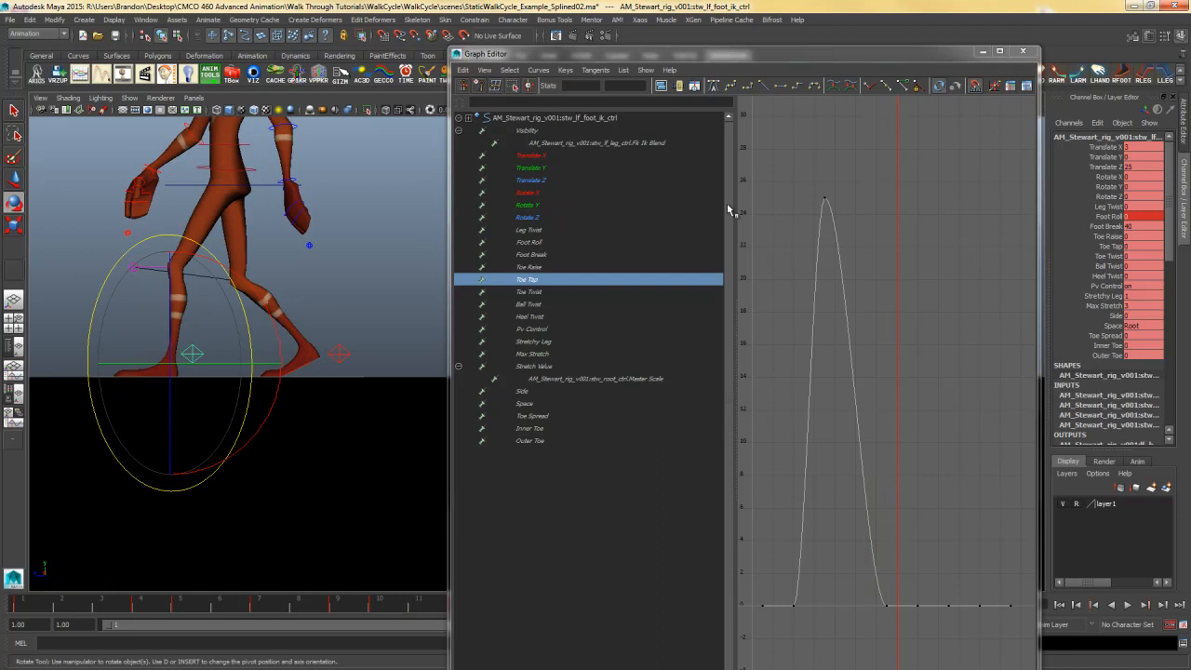
{"action": "left_click_drag", "start_coordinate": [738, 56], "coordinate": [586, 88]}
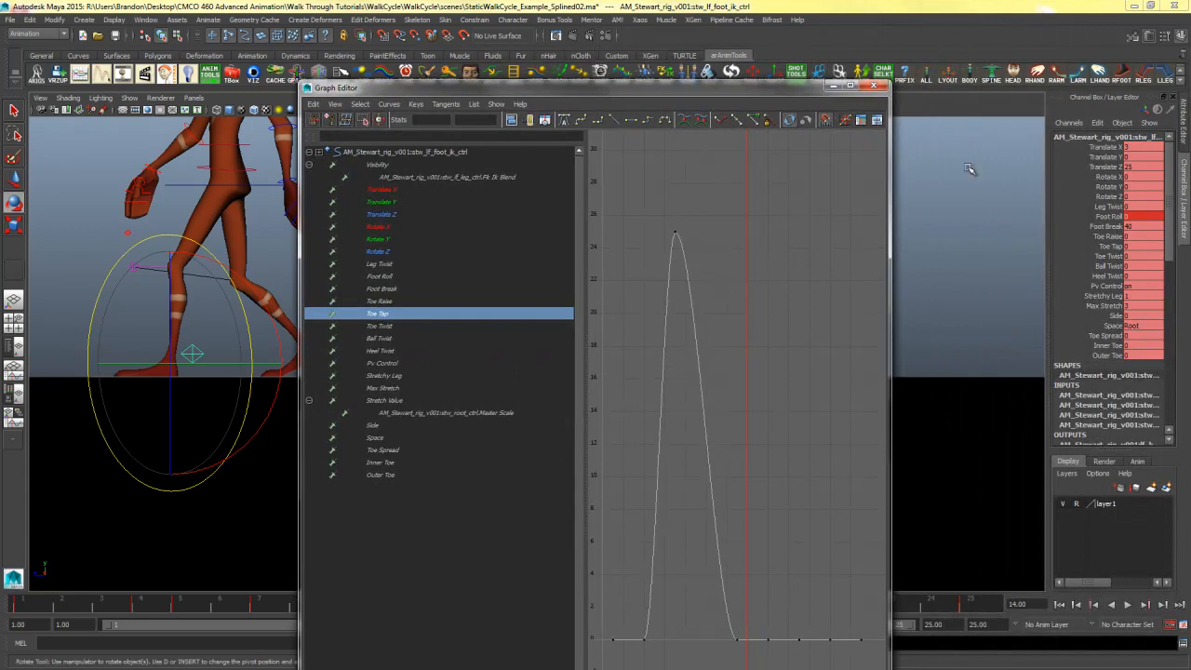
{"action": "left_click", "coordinate": [1109, 248]}
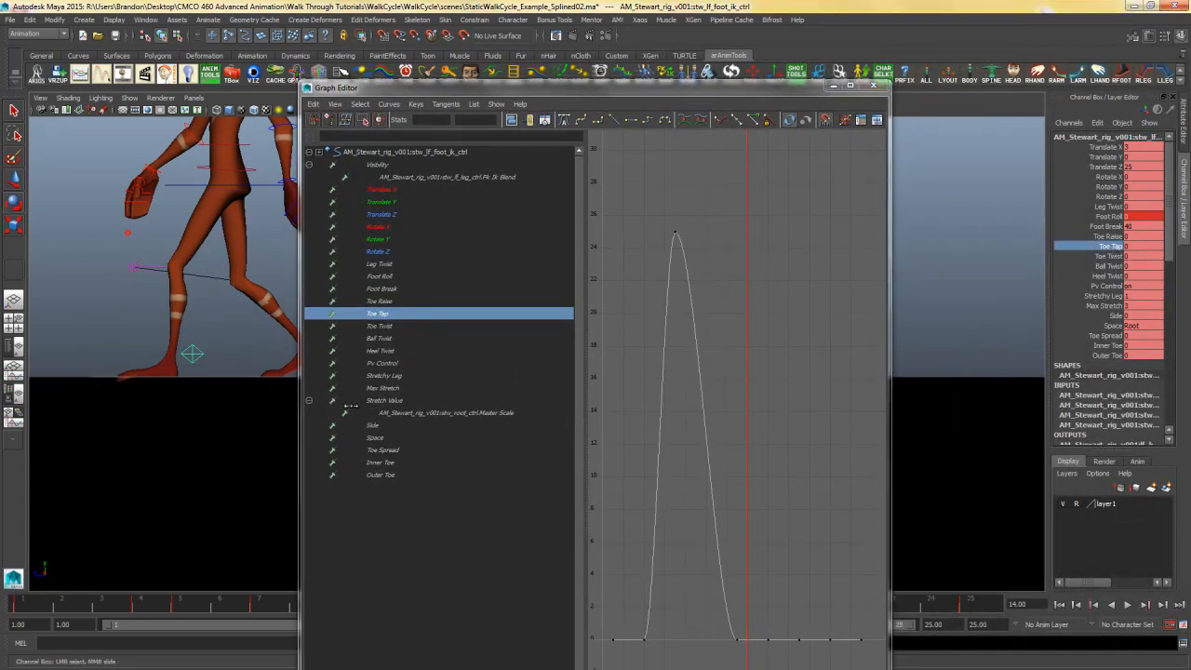
{"action": "middle_click_drag", "start_coordinate": [61, 452], "coordinate": [155, 428]}
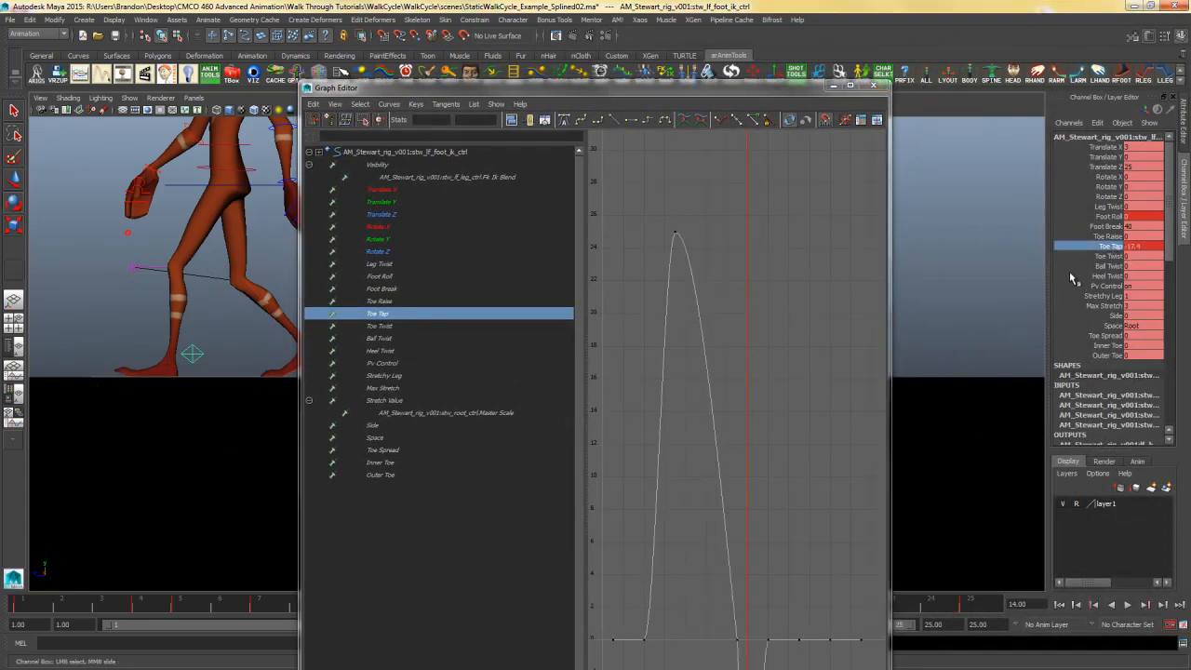
{"action": "left_click", "coordinate": [1163, 247]}
{"action": "type", "text": "-10"}
{"action": "key", "text": "Return"}
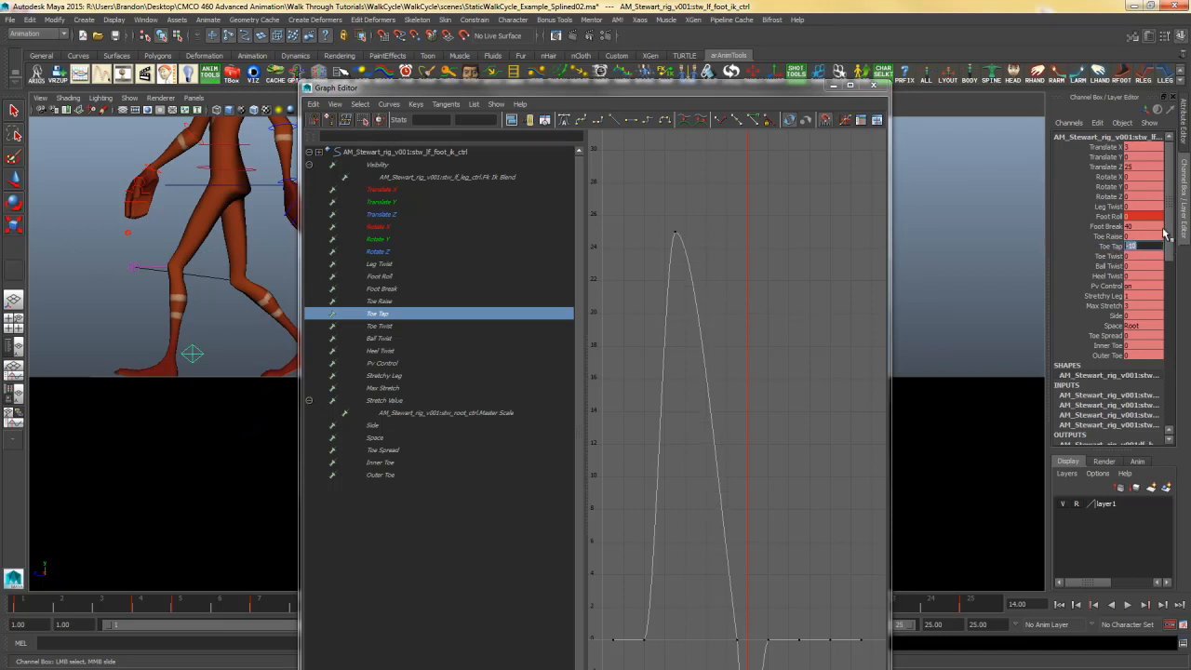
Step: Inspect the Toe Tap dip around frame 14 and key Toe Tap at 0 on frame 15
{"action": "left_click_drag", "start_coordinate": [734, 92], "coordinate": [715, 1]}
{"action": "middle_click_drag", "start_coordinate": [766, 452], "coordinate": [734, 287], "text": "alt"}
{"action": "right_click_drag", "start_coordinate": [734, 286], "coordinate": [712, 282], "text": "alt"}
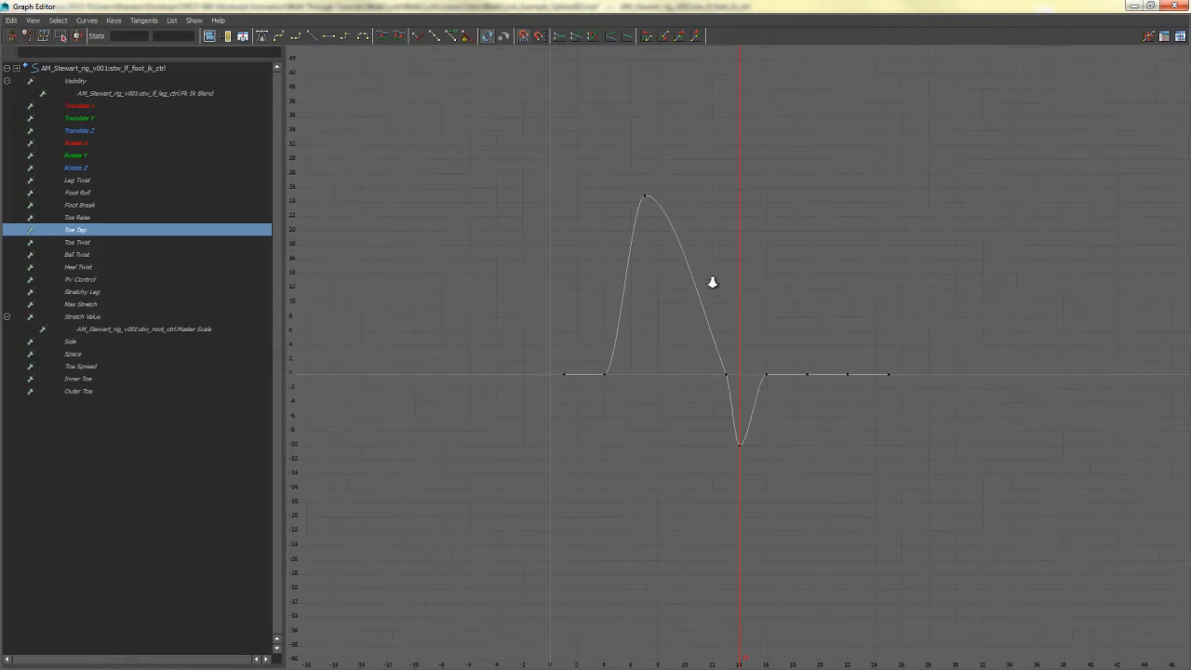
{"action": "left_click_drag", "start_coordinate": [745, 340], "coordinate": [696, 423]}
{"action": "left_click", "coordinate": [769, 267]}
{"action": "double_click", "coordinate": [760, 7]}
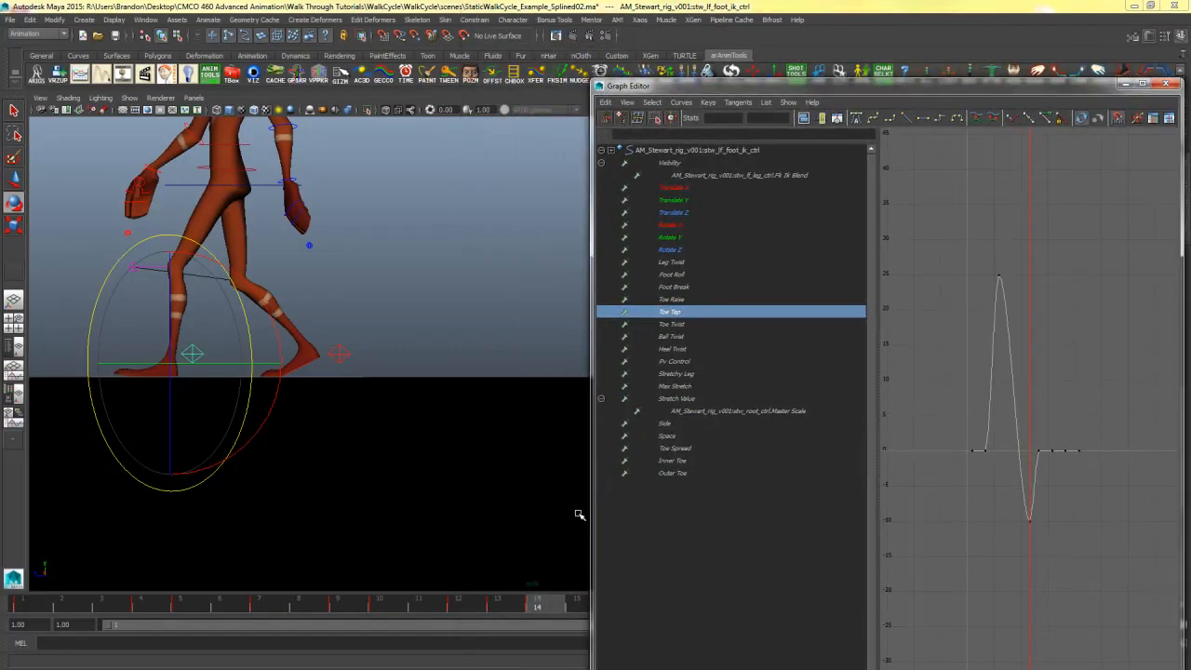
{"action": "left_click", "coordinate": [575, 609]}
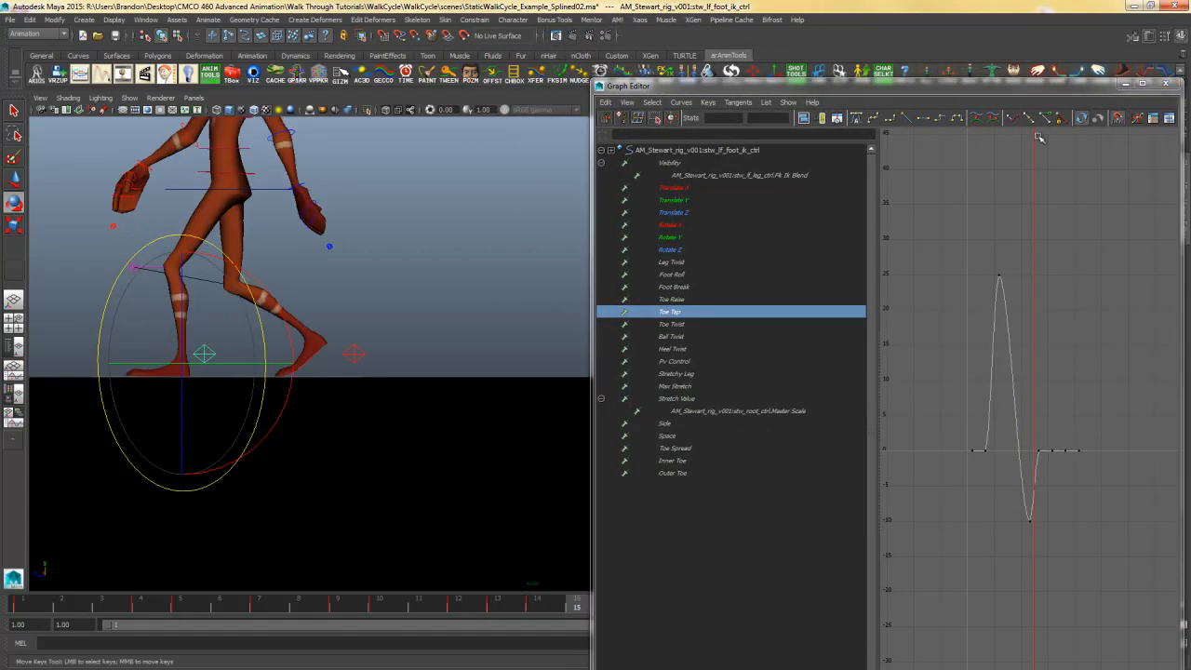
{"action": "left_click_drag", "start_coordinate": [997, 84], "coordinate": [753, 88]}
{"action": "left_click", "coordinate": [1137, 247]}
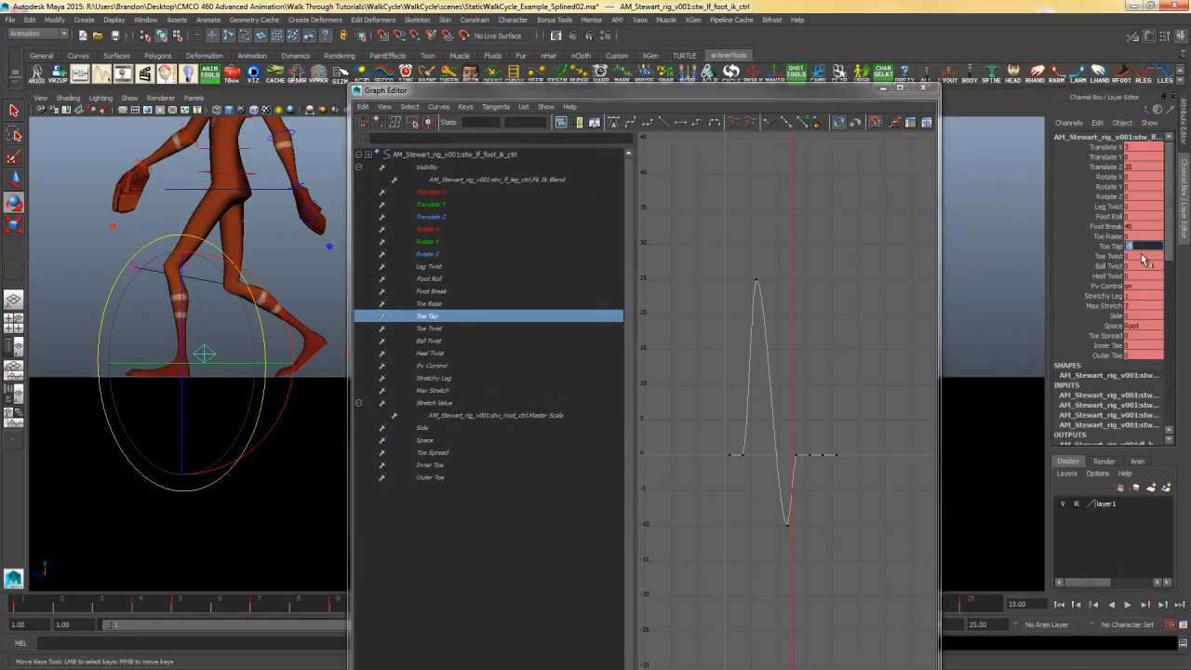
{"action": "type", "text": "0"}
{"action": "key", "text": "Return"}
Step: Scrub and play back the walk cycle to check the left foot's swing and landing
{"action": "left_click", "coordinate": [883, 87]}
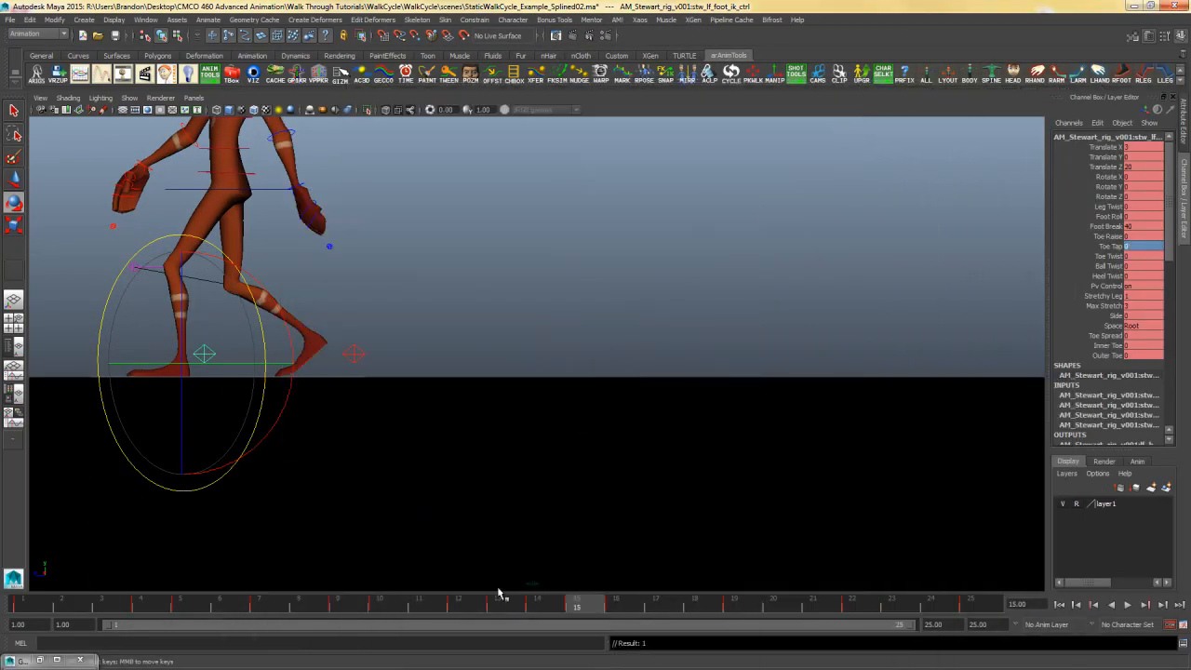
{"action": "left_click_drag", "start_coordinate": [439, 607], "coordinate": [337, 607]}
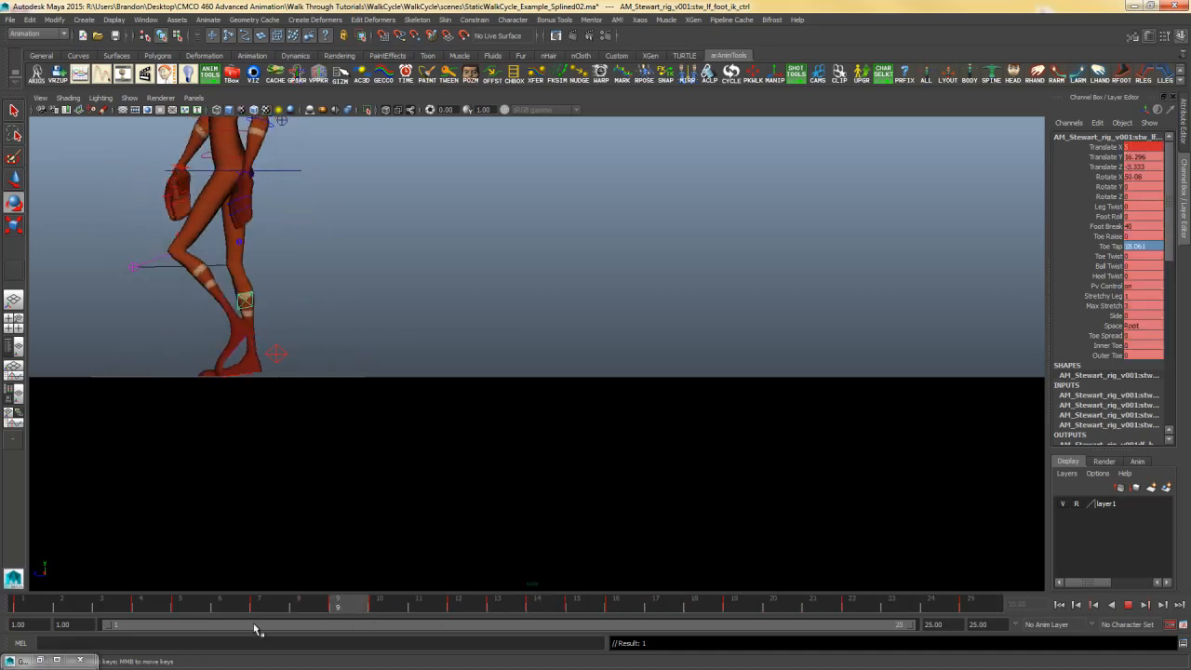
{"action": "left_click_drag", "start_coordinate": [257, 630], "coordinate": [58, 623]}
{"action": "left_click", "coordinate": [39, 660]}
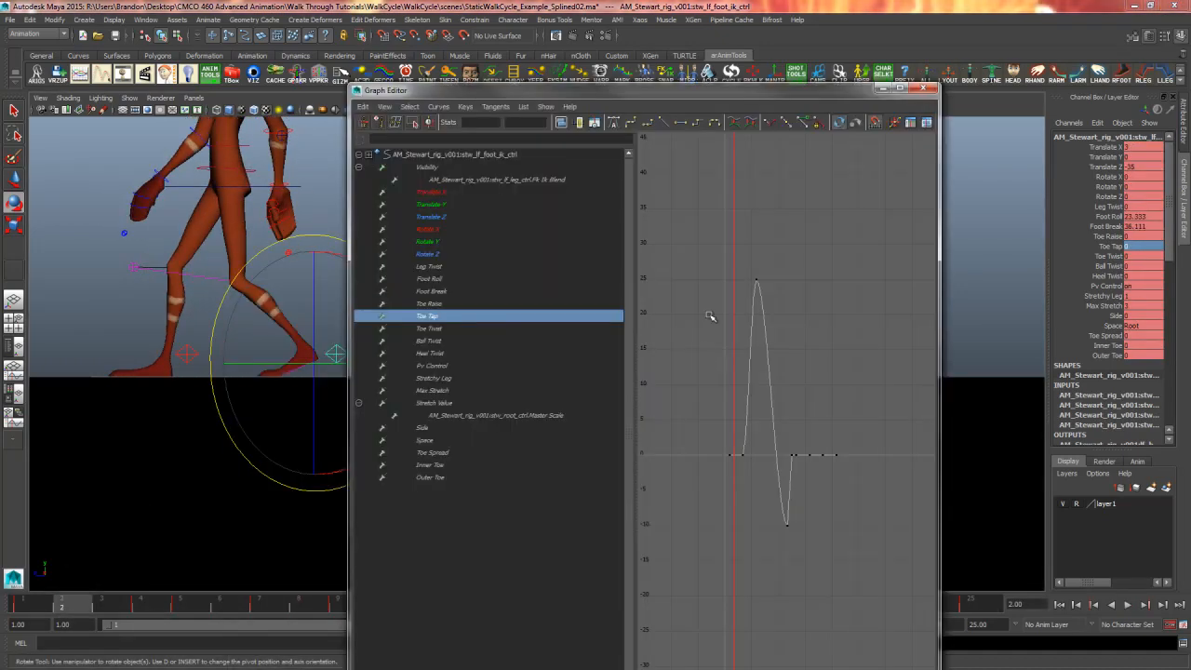
Step: Review the left foot's remaining curves from Toe Twist through Max Stretch
{"action": "key", "text": "Down"}
{"action": "key", "text": "Down"}
{"action": "key", "text": "Down"}
{"action": "key", "text": "Down"}
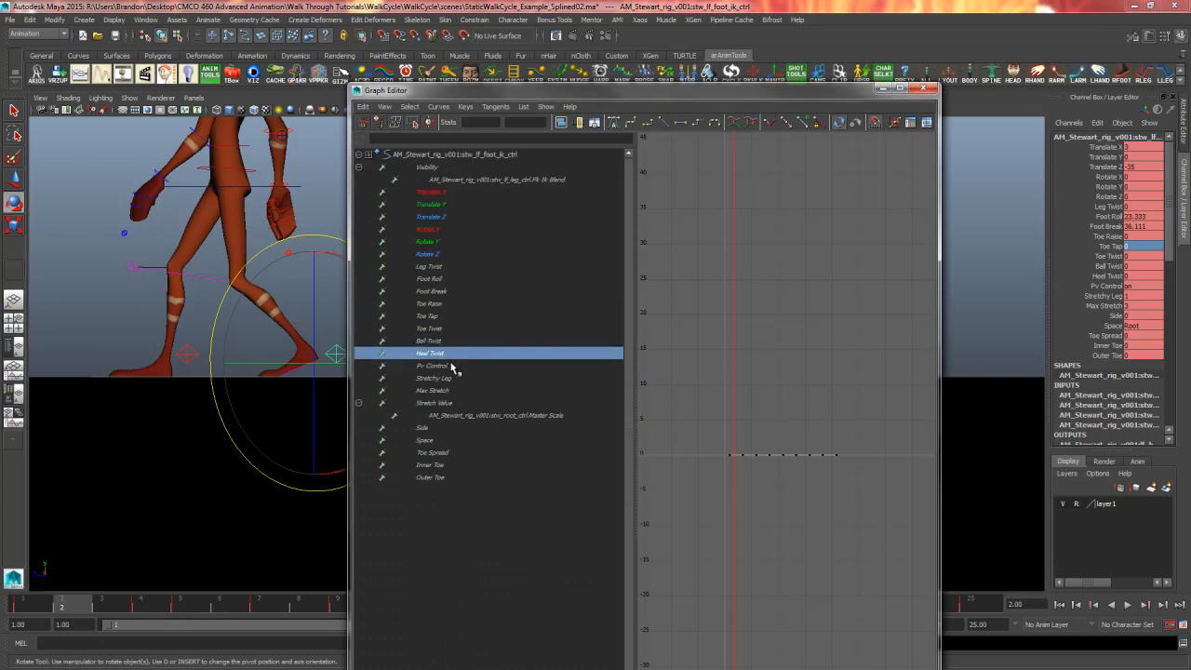
{"action": "key", "text": "Down"}
{"action": "key", "text": "Down"}
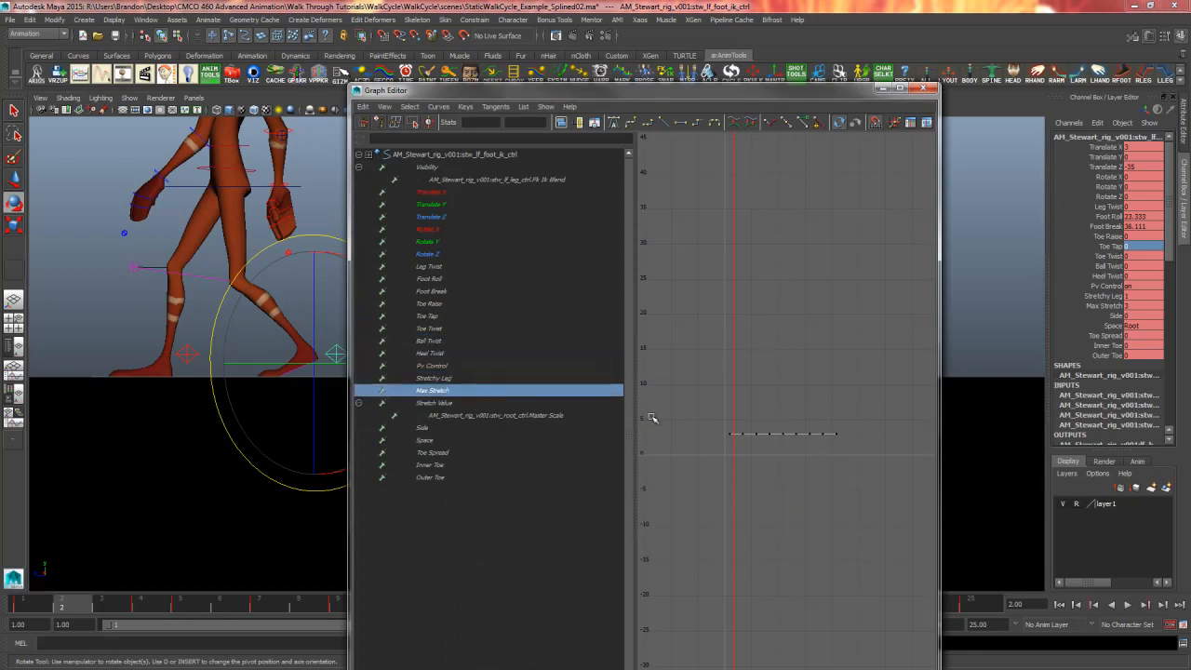
Step: On the right foot control's Translate X curve, delete the frame 19 key and move the frame 22 key to frame 21
{"action": "left_click_drag", "start_coordinate": [193, 345], "coordinate": [175, 383]}
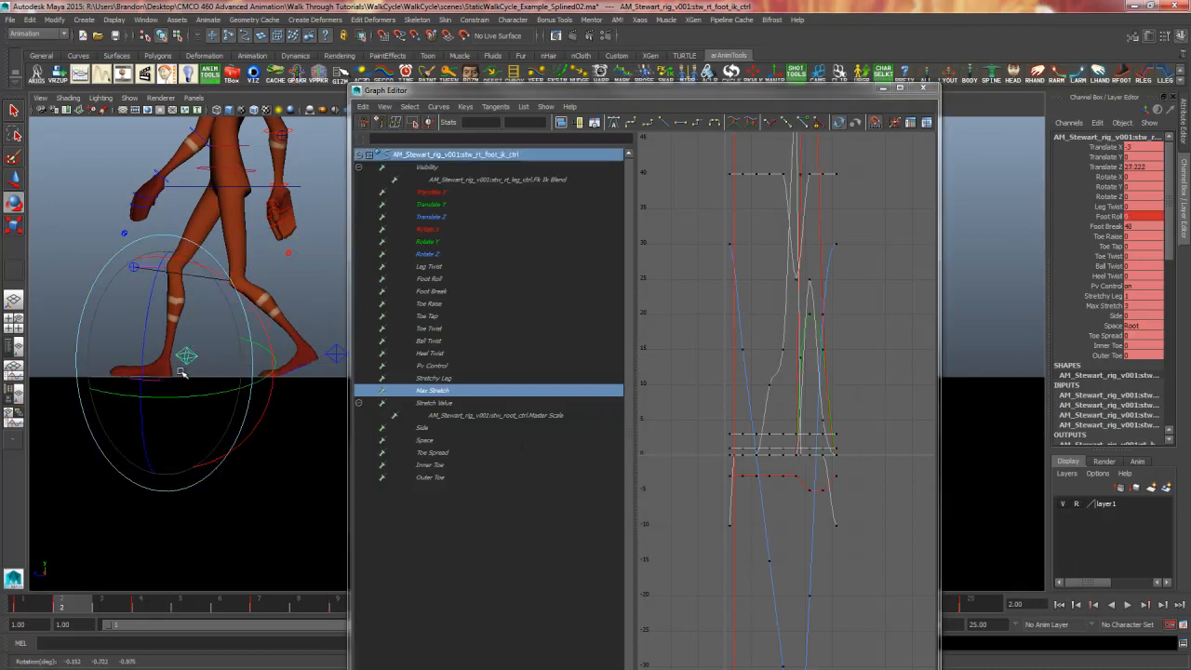
{"action": "left_click", "coordinate": [454, 193]}
{"action": "key", "text": "f"}
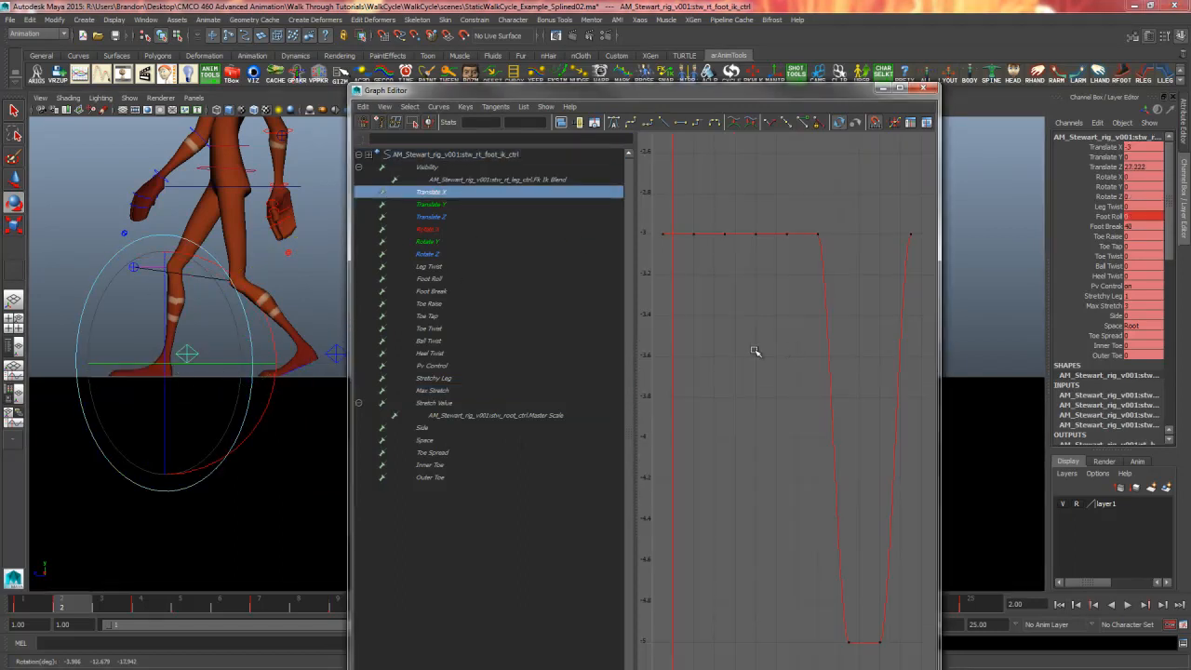
{"action": "double_click", "coordinate": [664, 90]}
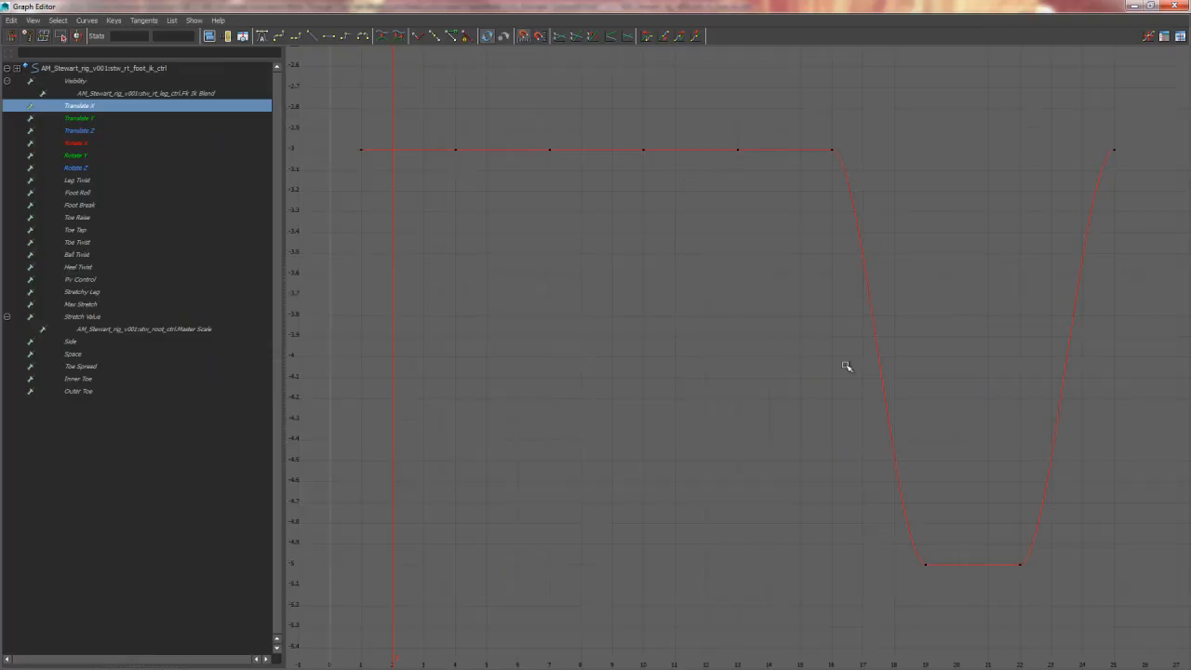
{"action": "right_click_drag", "start_coordinate": [764, 385], "coordinate": [752, 396], "text": "alt"}
{"action": "left_click", "coordinate": [883, 506]}
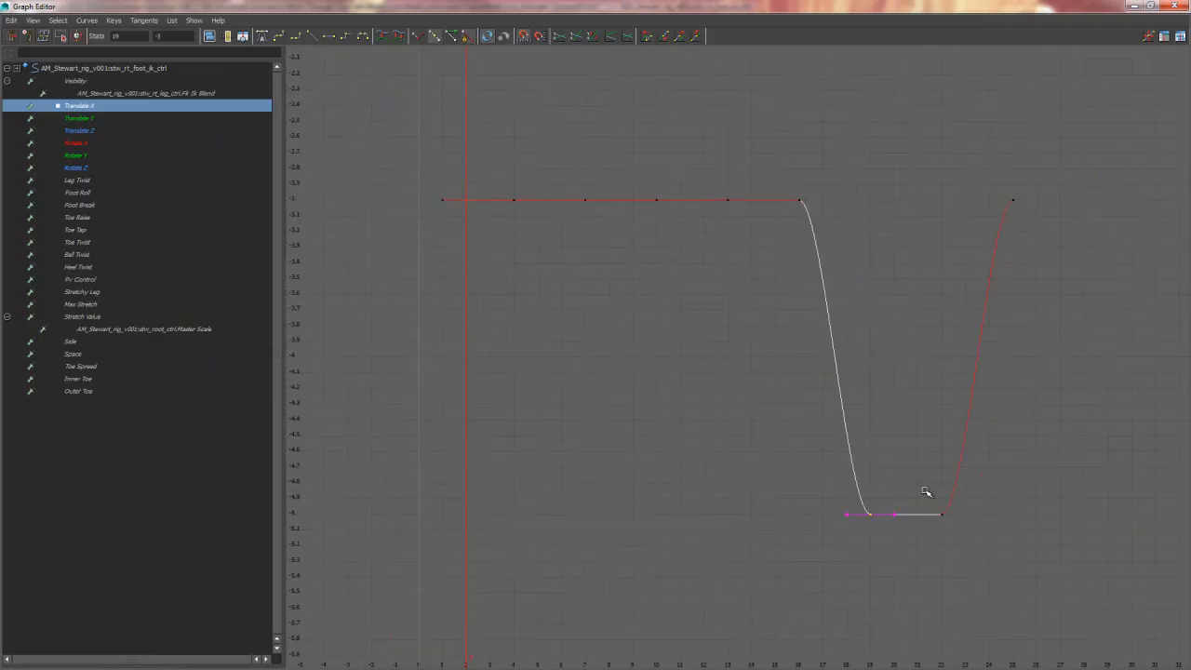
{"action": "key", "text": "Delete"}
{"action": "left_click_drag", "start_coordinate": [923, 533], "coordinate": [922, 536]}
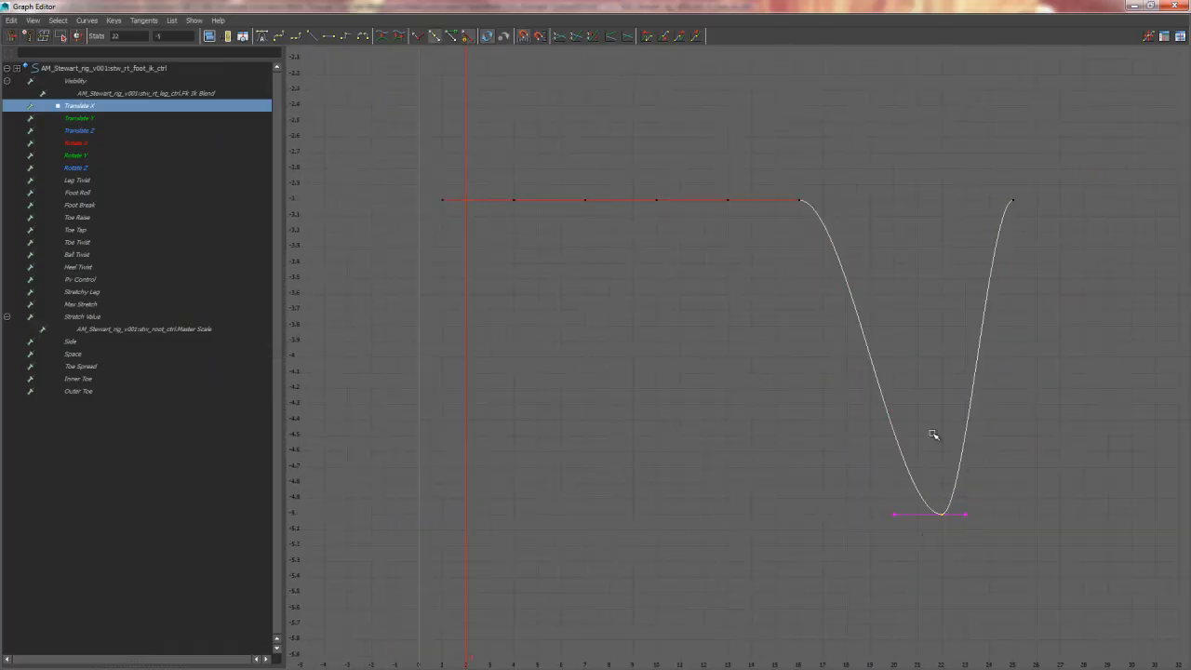
{"action": "middle_click_drag", "start_coordinate": [955, 492], "coordinate": [939, 494], "text": "shift"}
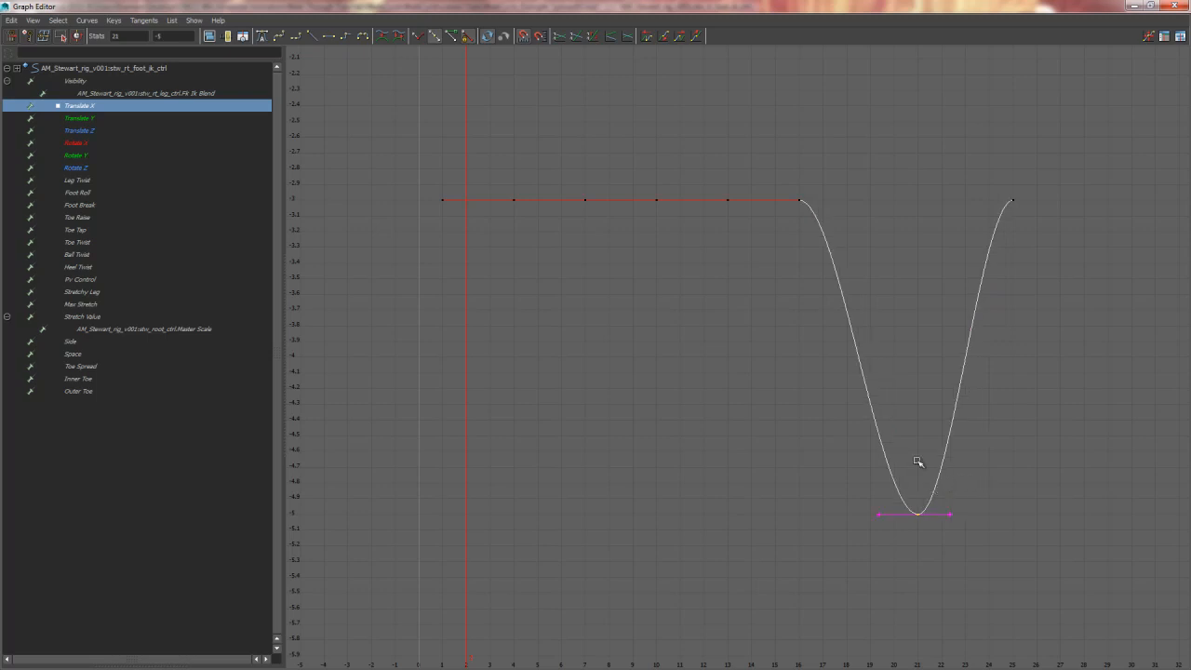
Step: Display the right and left feet's Translate Y curves together and compare the shape of their swing arcs
{"action": "left_click", "coordinate": [113, 120]}
{"action": "key", "text": "a"}
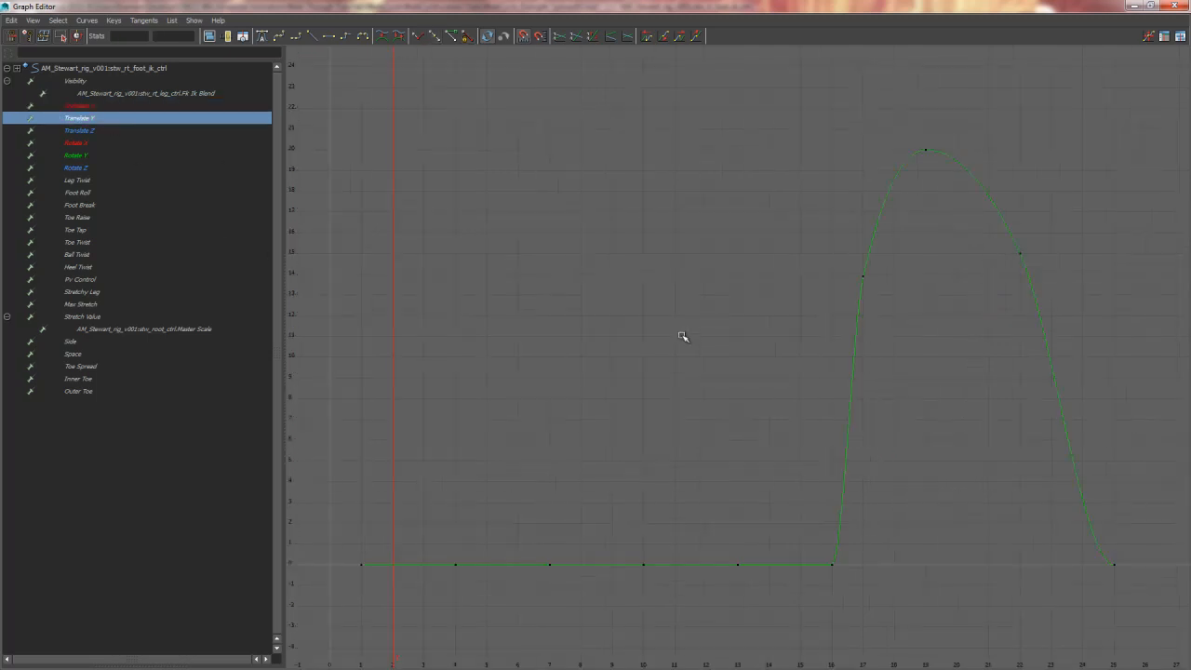
{"action": "left_click_drag", "start_coordinate": [756, 8], "coordinate": [1189, 173]}
{"action": "left_click_drag", "start_coordinate": [352, 347], "coordinate": [358, 379]}
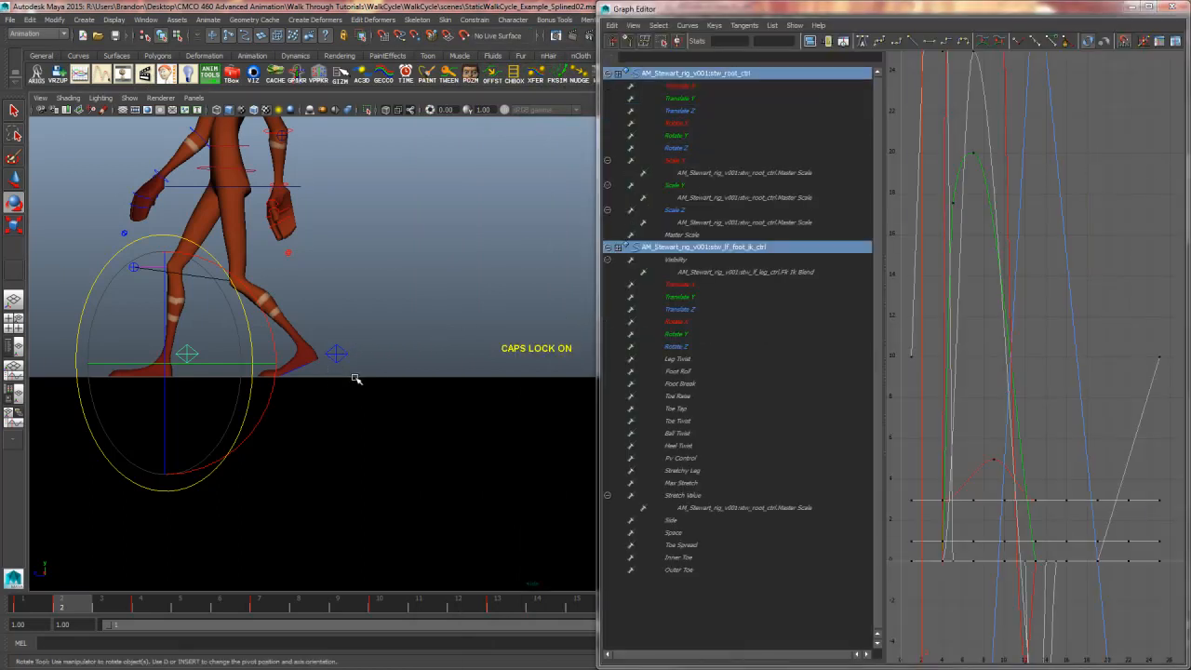
{"action": "left_click", "coordinate": [190, 358]}
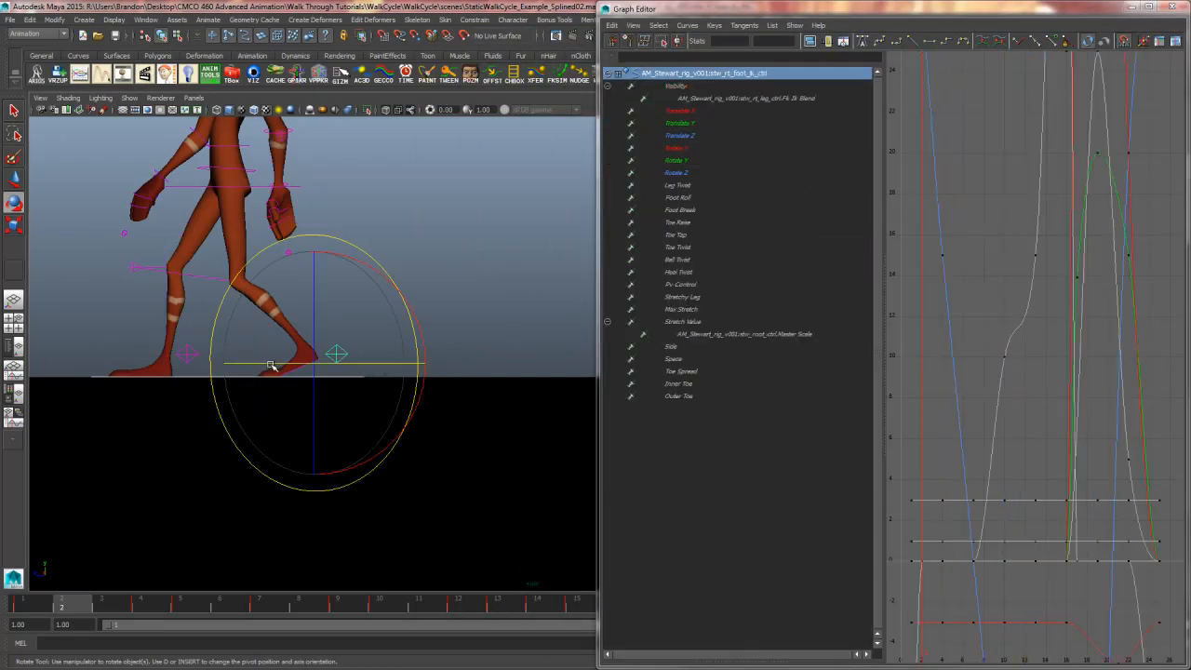
{"action": "key", "text": "q"}
{"action": "left_click_drag", "start_coordinate": [354, 346], "coordinate": [422, 363], "text": "shift"}
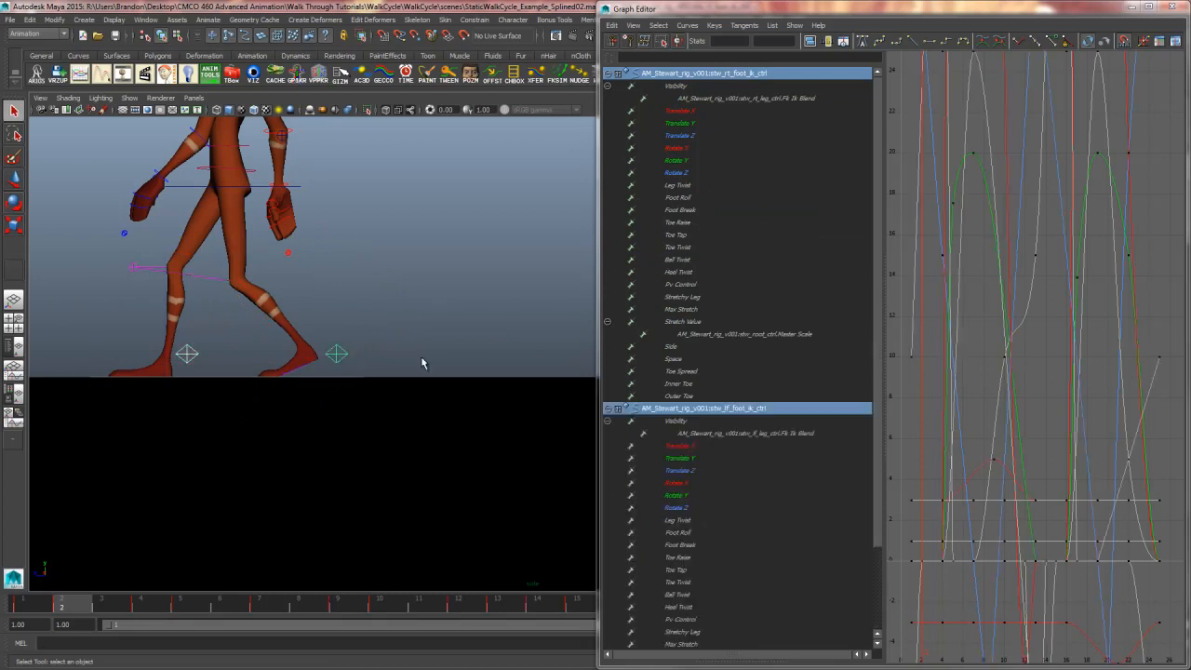
{"action": "left_click", "coordinate": [697, 123]}
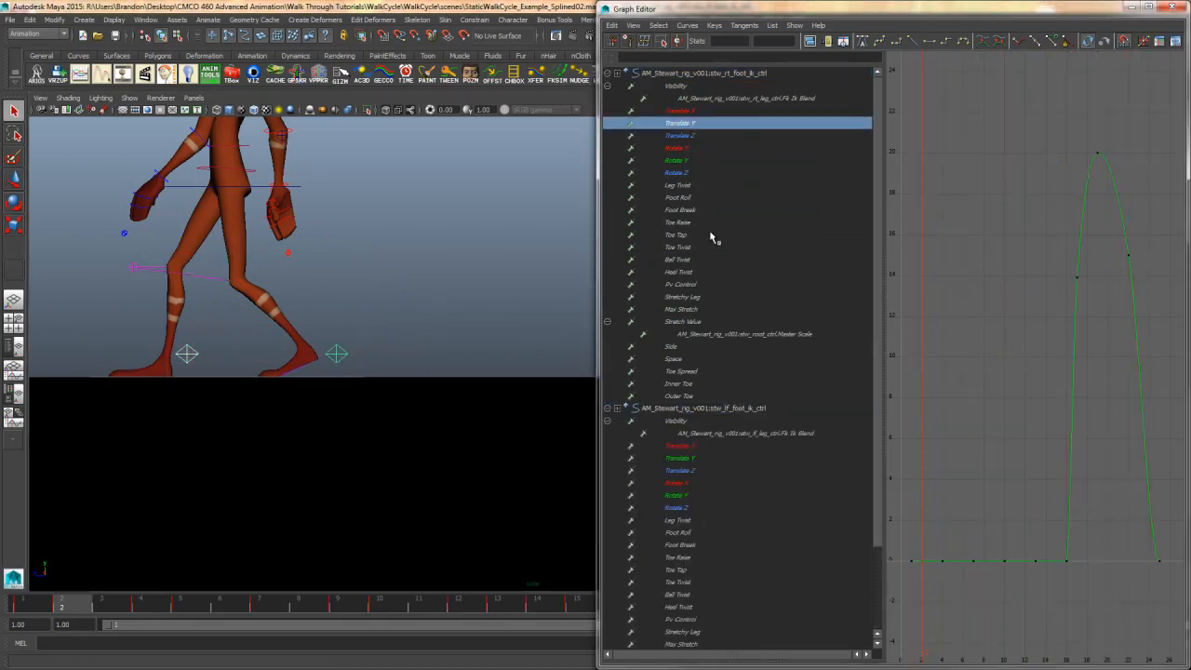
{"action": "left_click", "coordinate": [708, 458], "text": "ctrl"}
{"action": "left_click_drag", "start_coordinate": [972, 18], "coordinate": [683, 20]}
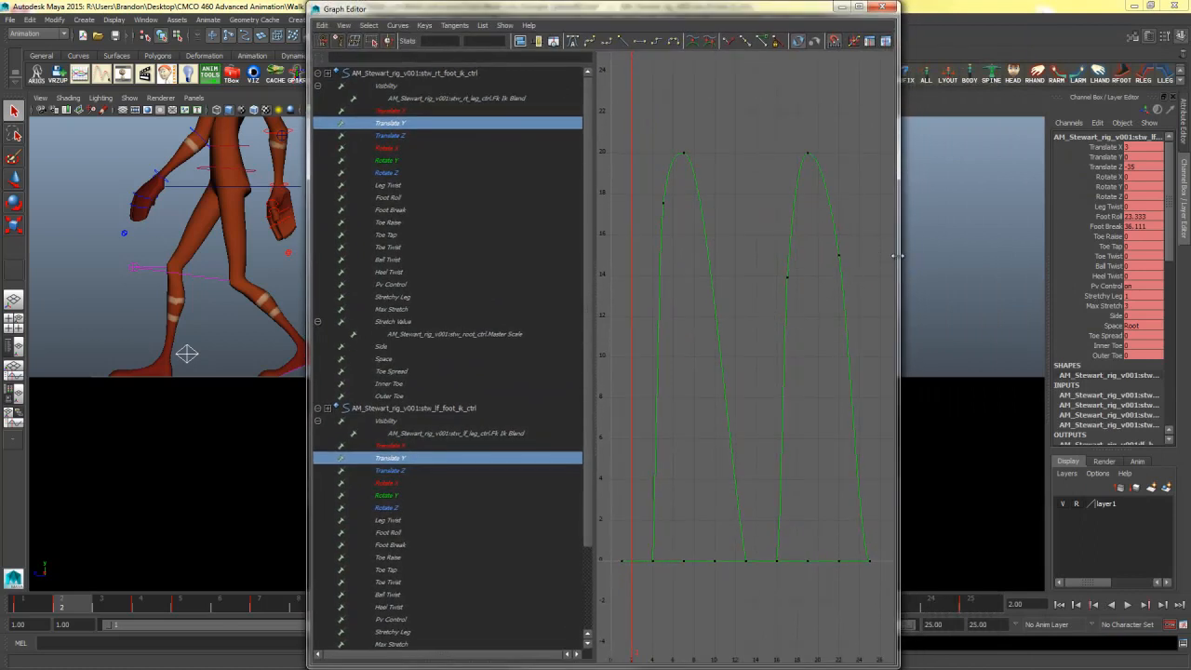
{"action": "left_click_drag", "start_coordinate": [899, 256], "coordinate": [1137, 259]}
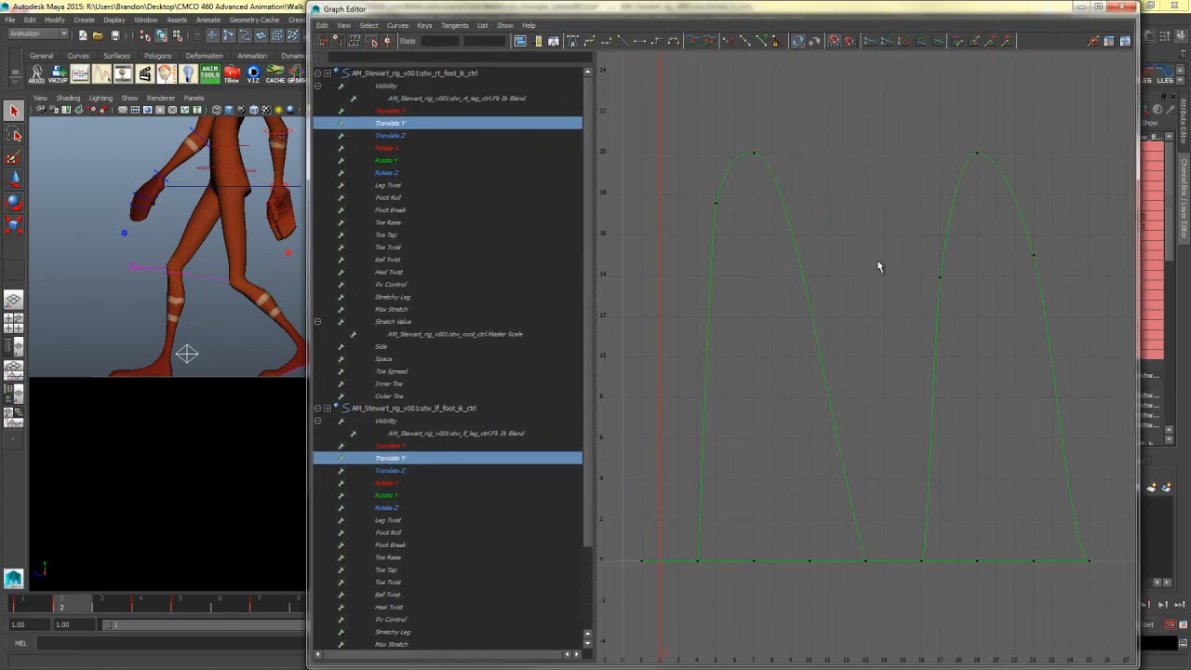
Step: Scrub the walk cycle from the left foot's lift-off on frame 4 to frame 14 with the right foot control selected
{"action": "left_click_drag", "start_coordinate": [544, 8], "coordinate": [779, 29]}
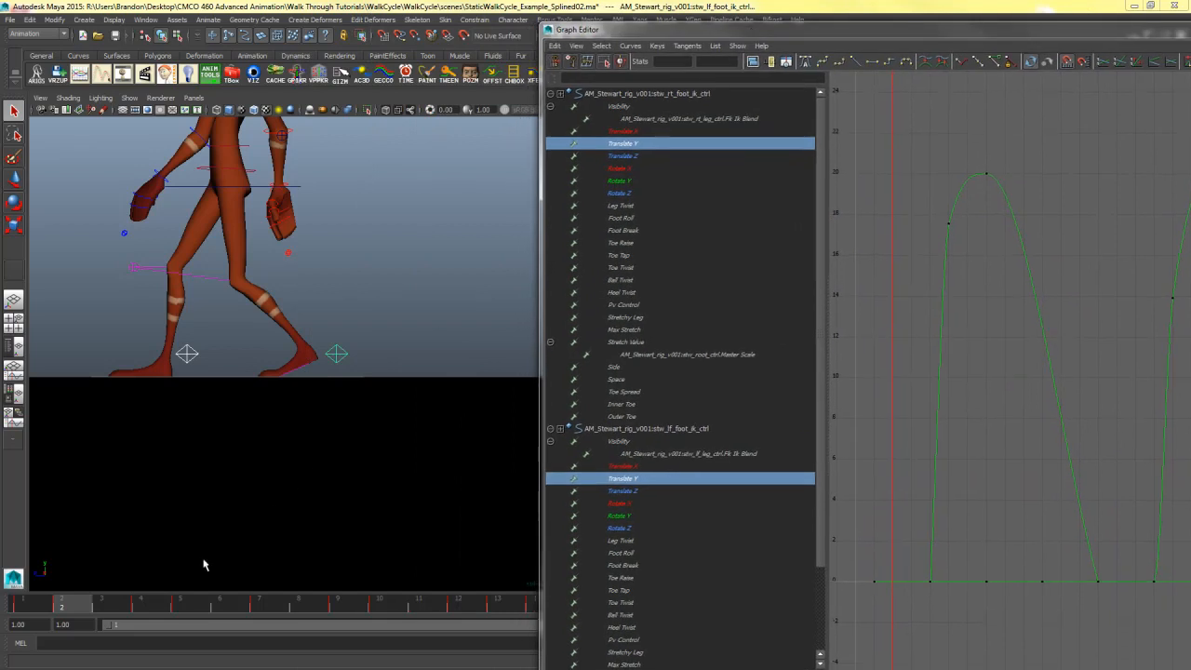
{"action": "left_click", "coordinate": [118, 606]}
{"action": "left_click_drag", "start_coordinate": [119, 605], "coordinate": [210, 600]}
{"action": "left_click", "coordinate": [253, 373]}
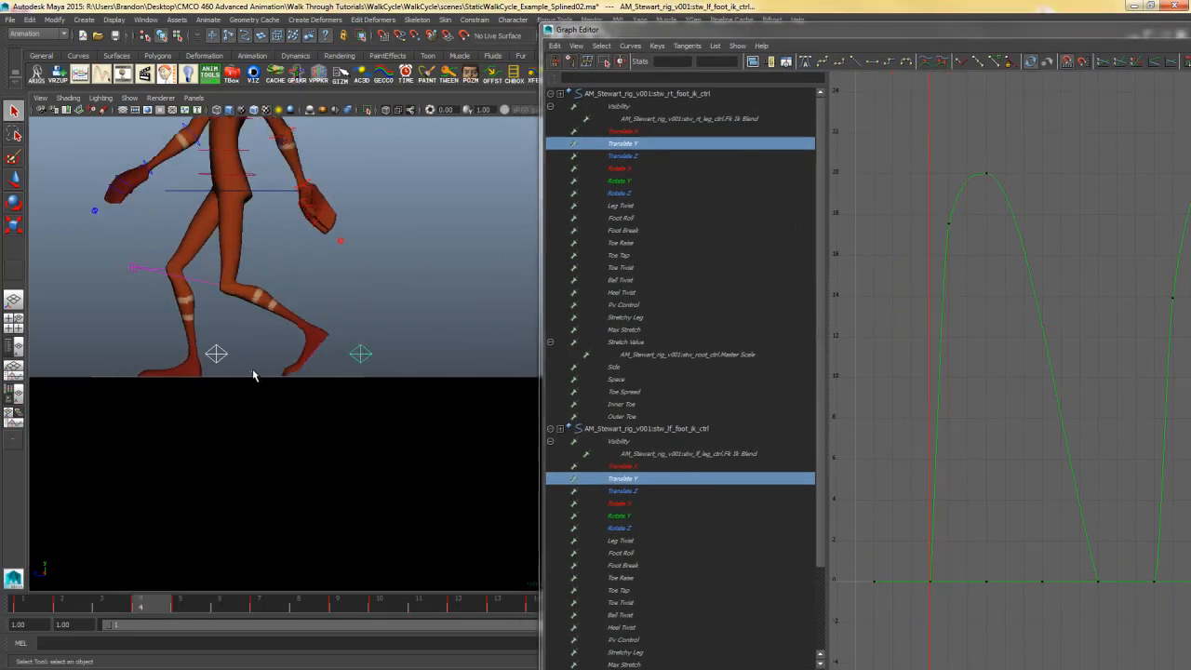
{"action": "left_click_drag", "start_coordinate": [240, 343], "coordinate": [216, 365]}
{"action": "left_click_drag", "start_coordinate": [191, 603], "coordinate": [526, 604]}
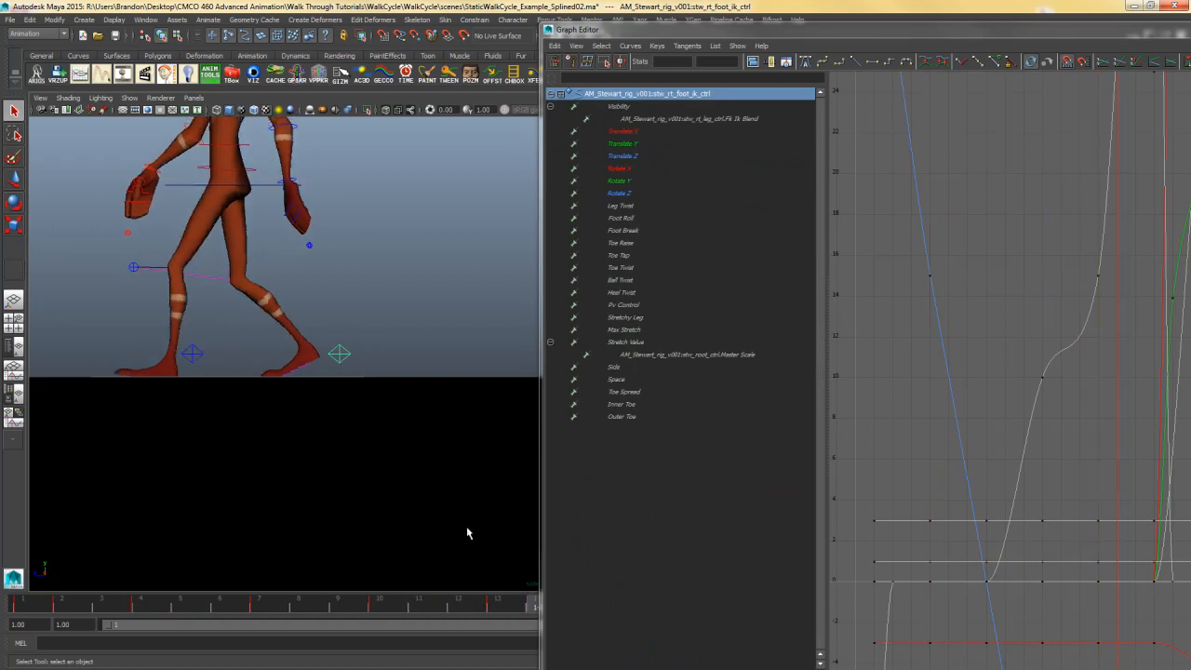
Step: Apply linear tangents to the right foot's Translate Y key at frame 16 and play back the lift-off
{"action": "middle_click_drag", "start_coordinate": [410, 397], "coordinate": [311, 383], "text": "alt"}
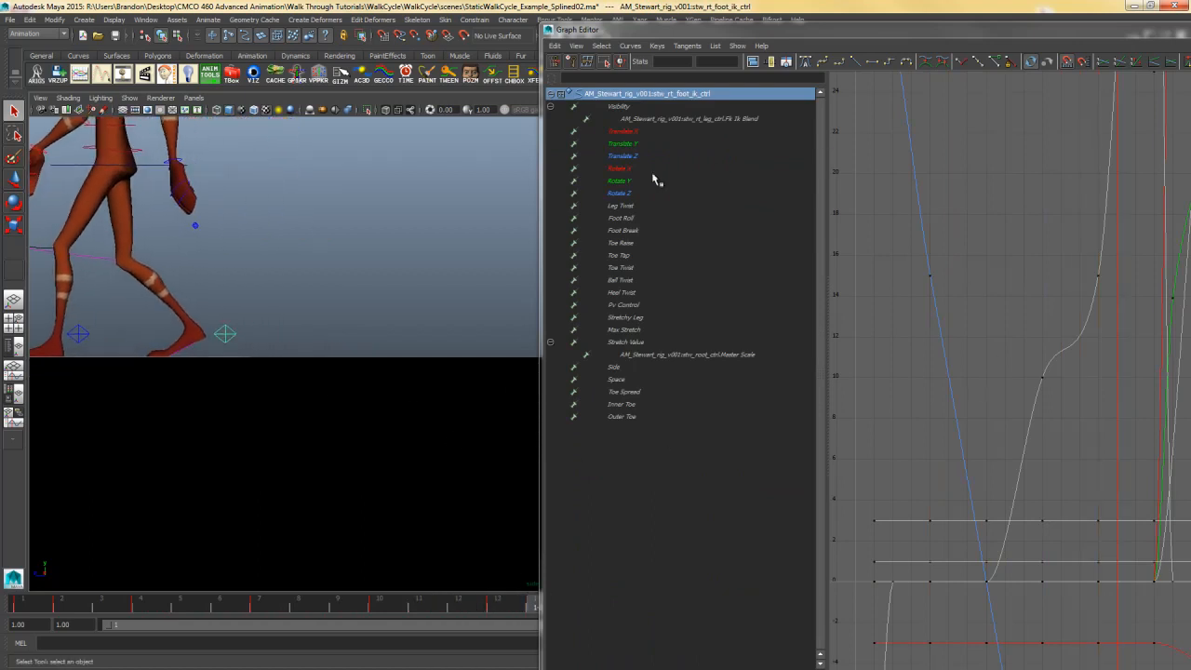
{"action": "left_click", "coordinate": [635, 145]}
{"action": "left_click_drag", "start_coordinate": [796, 31], "coordinate": [1190, 156]}
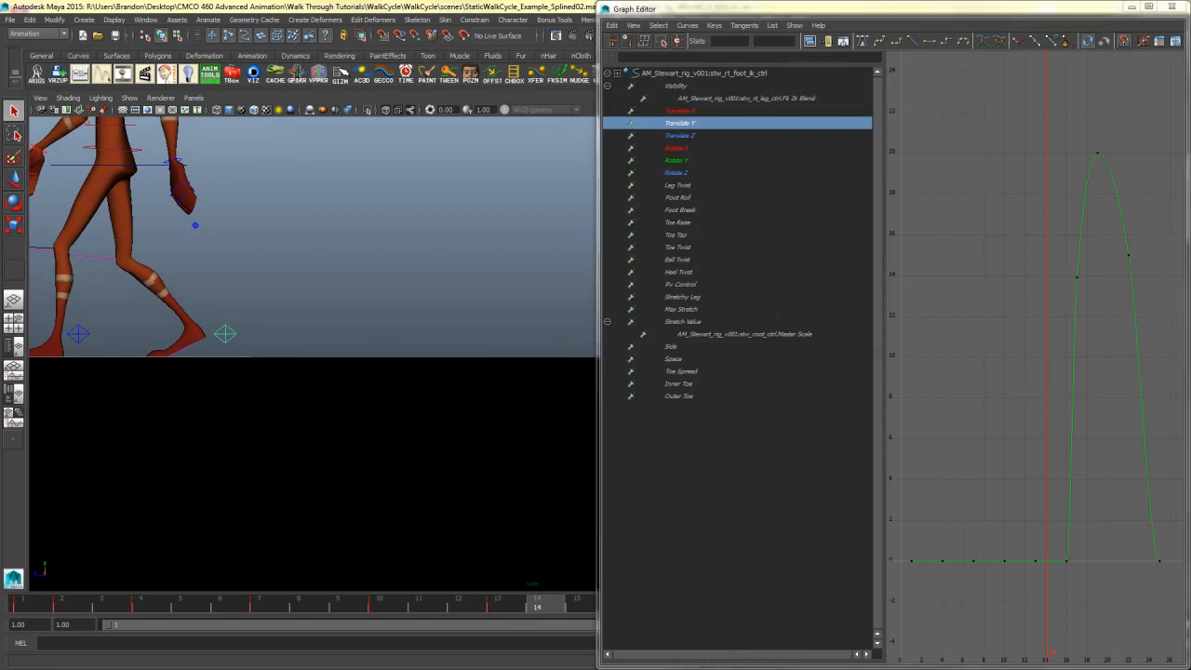
{"action": "left_click_drag", "start_coordinate": [1076, 537], "coordinate": [1067, 589]}
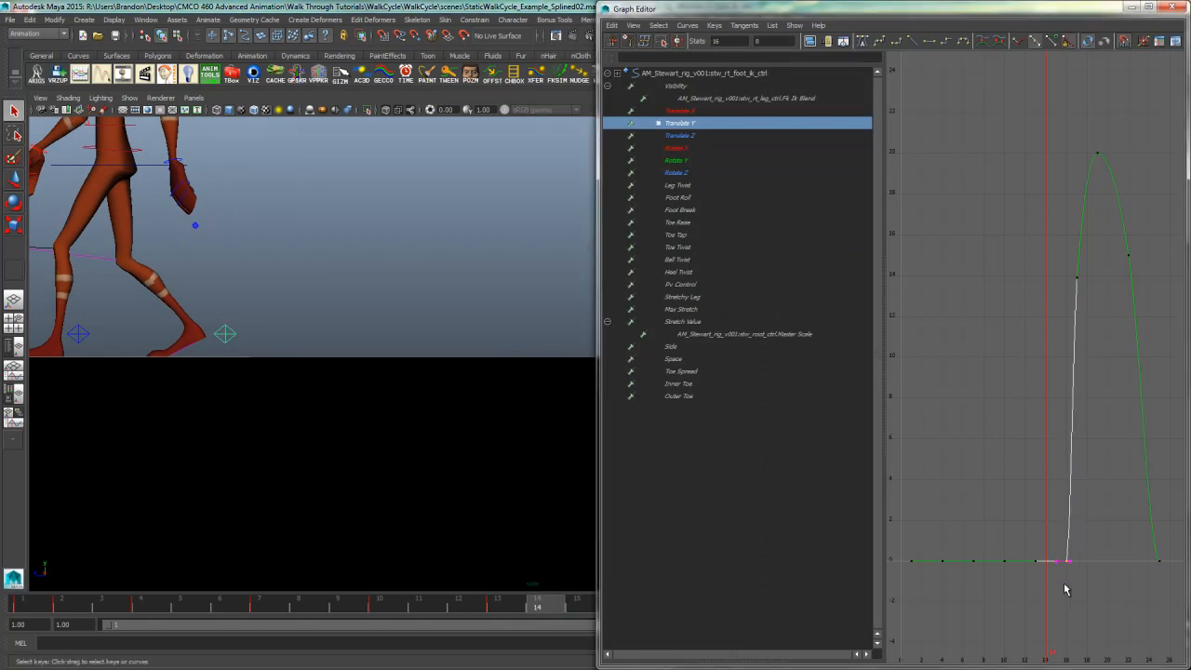
{"action": "left_click", "coordinate": [912, 42]}
{"action": "left_click_drag", "start_coordinate": [1100, 271], "coordinate": [1050, 313]}
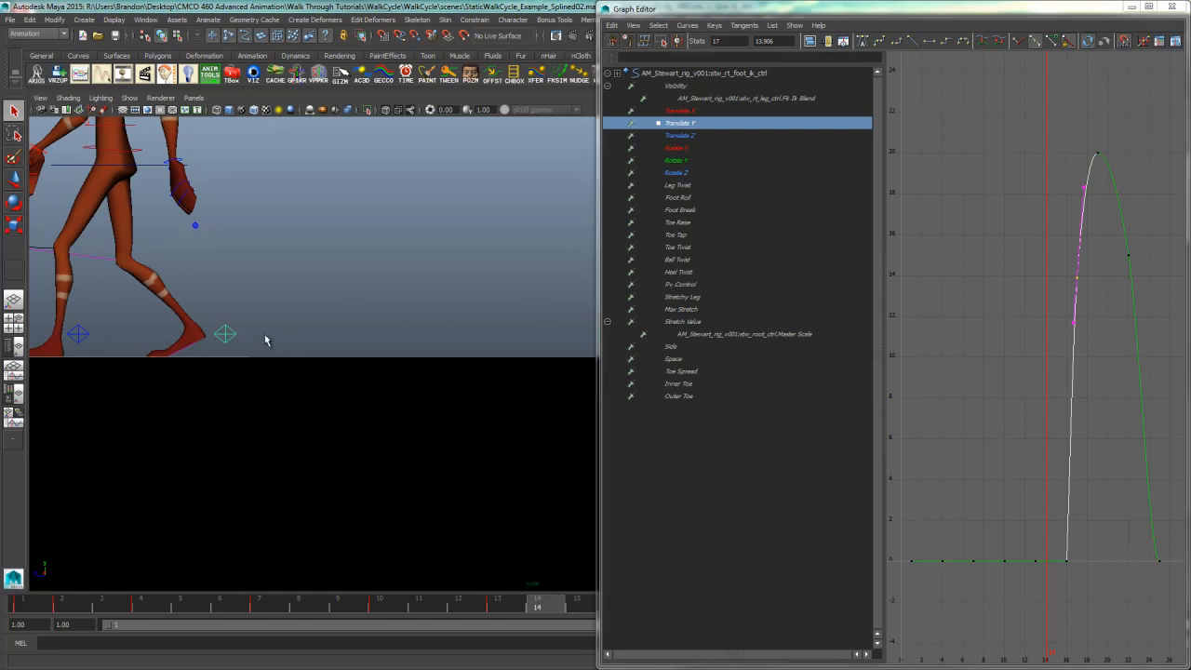
{"action": "middle_click_drag", "start_coordinate": [242, 321], "coordinate": [420, 326], "text": "alt"}
{"action": "right_click_drag", "start_coordinate": [420, 327], "coordinate": [633, 333], "text": "alt"}
{"action": "key", "text": "alt+v"}
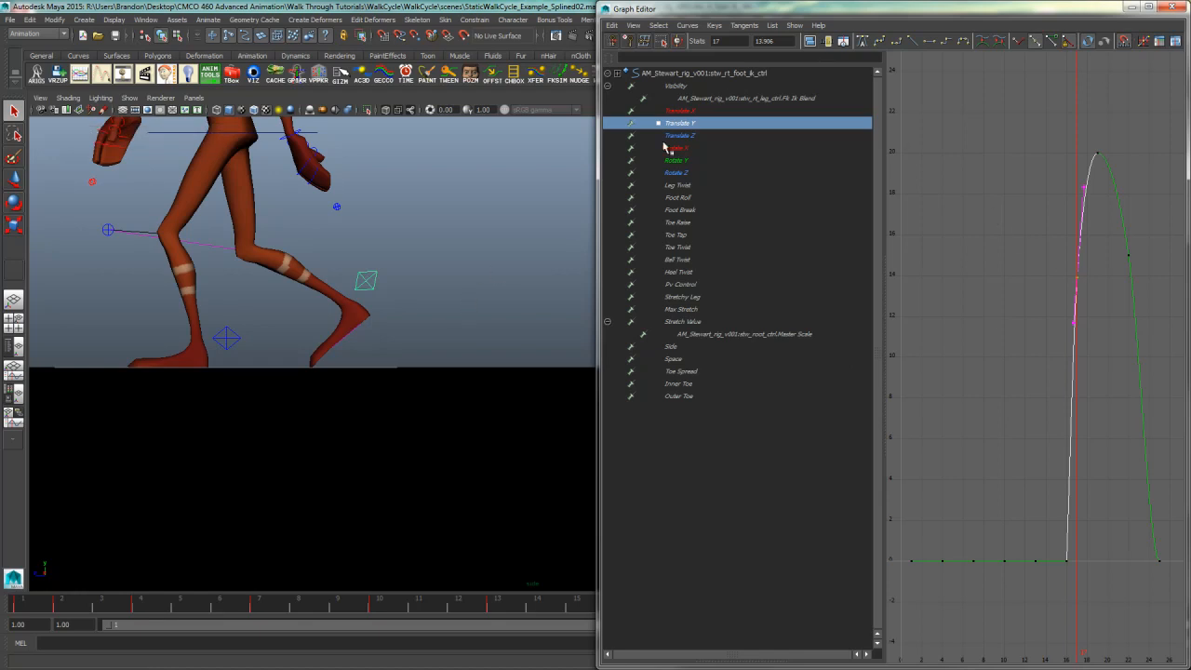
Step: Set the right foot's Toe Tap to 0 on frame 17
{"action": "left_click_drag", "start_coordinate": [761, 12], "coordinate": [468, 385]}
{"action": "left_click", "coordinate": [1137, 247]}
{"action": "left_click_drag", "start_coordinate": [925, 383], "coordinate": [816, 83]}
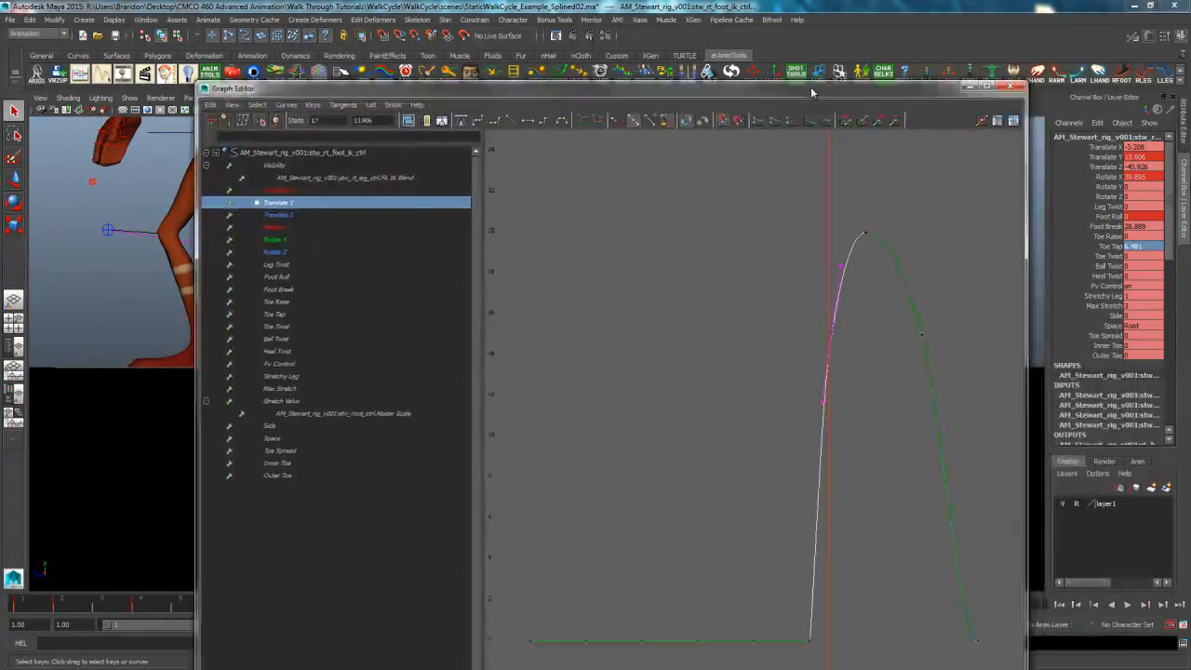
{"action": "left_click_drag", "start_coordinate": [419, 82], "coordinate": [544, 452]}
{"action": "left_click", "coordinate": [1134, 249]}
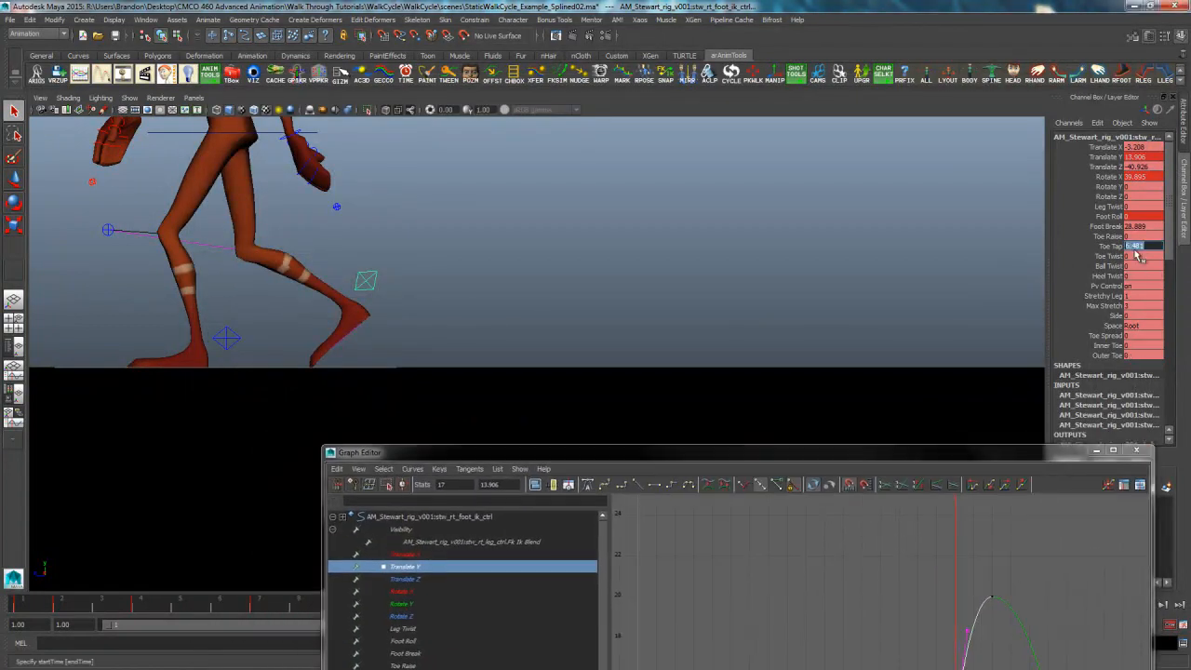
{"action": "type", "text": "0"}
{"action": "key", "text": "Return"}
{"action": "left_click_drag", "start_coordinate": [703, 445], "coordinate": [638, 68]}
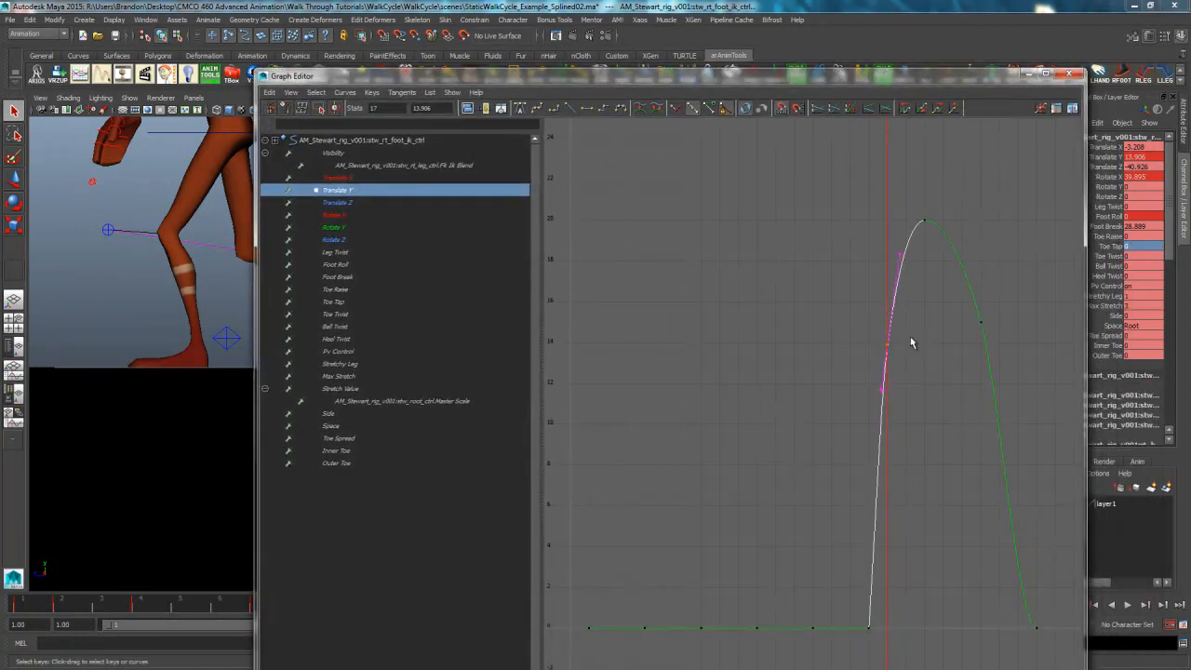
Step: Lower the peak key of the right foot's Translate Y curve at frame 19 to about 19.4
{"action": "left_click_drag", "start_coordinate": [717, 75], "coordinate": [823, 76]}
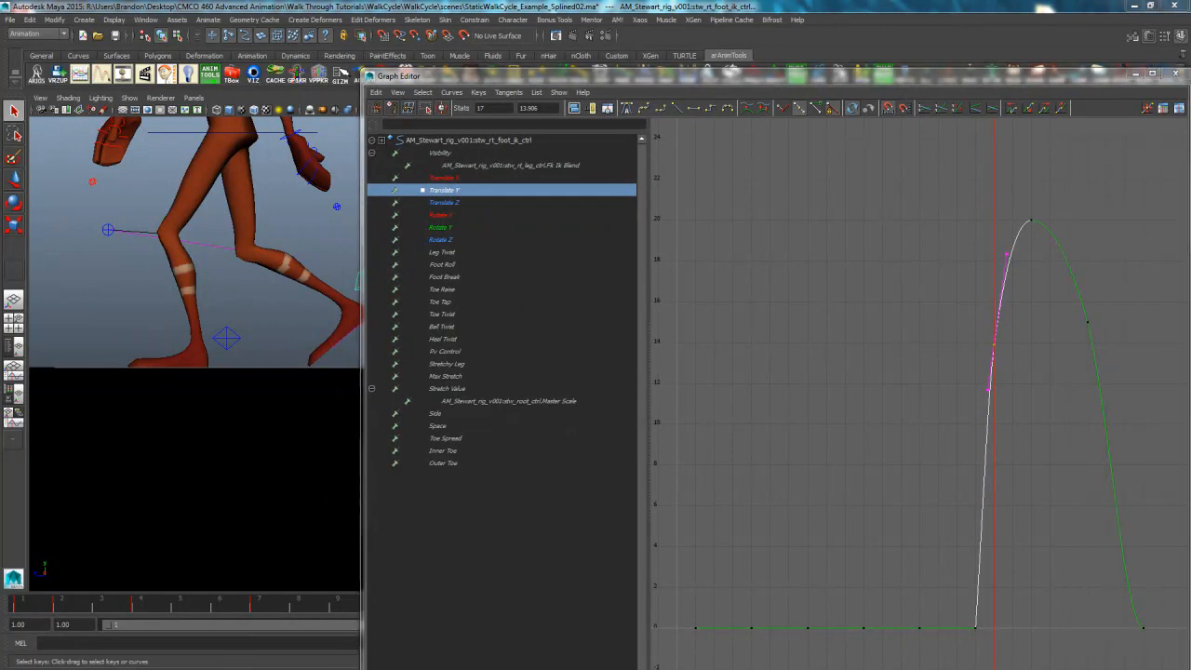
{"action": "left_click_drag", "start_coordinate": [1063, 199], "coordinate": [931, 263]}
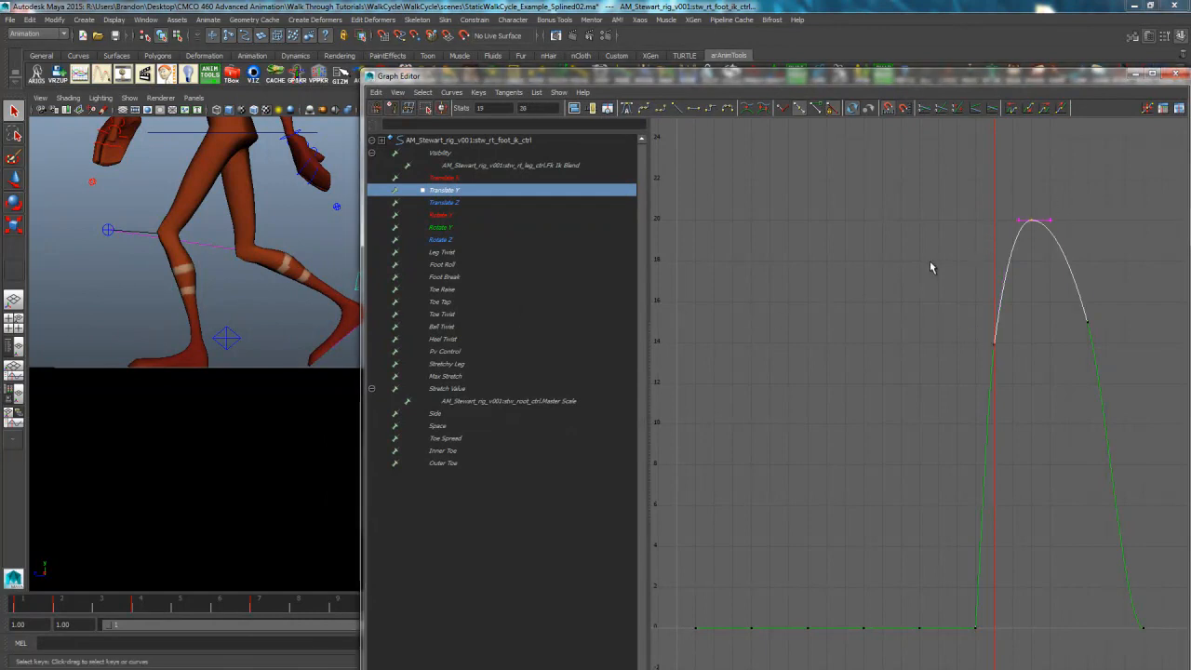
{"action": "left_click_drag", "start_coordinate": [437, 75], "coordinate": [571, 61]}
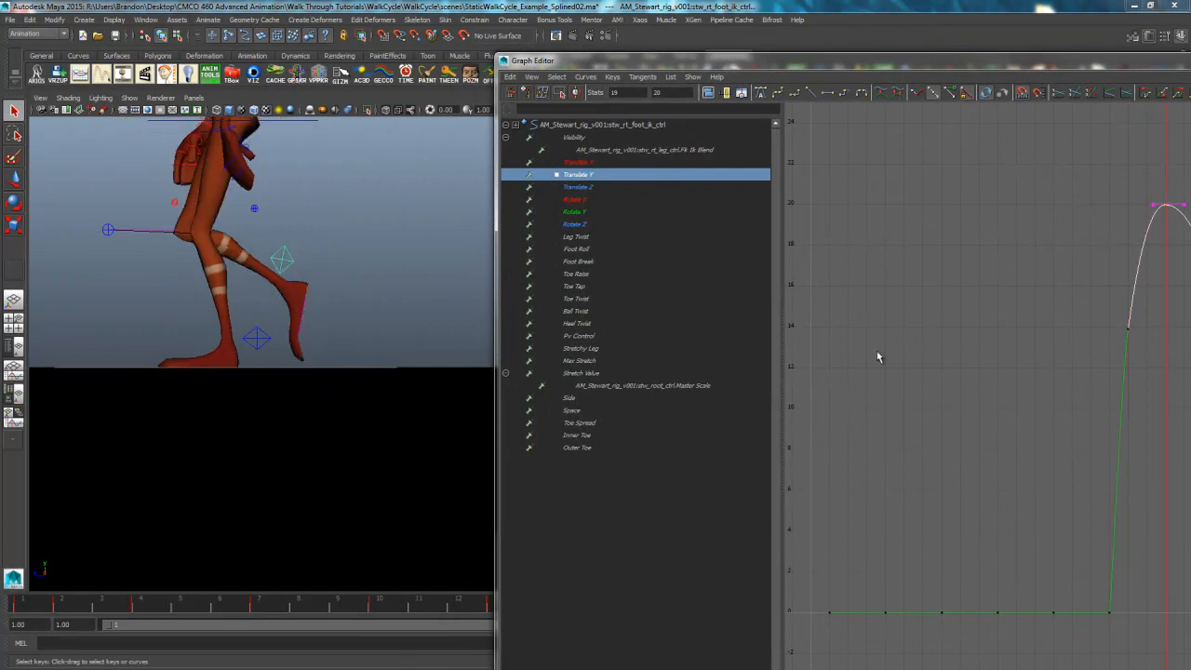
{"action": "left_click_drag", "start_coordinate": [836, 63], "coordinate": [735, 64]}
{"action": "key", "text": "w"}
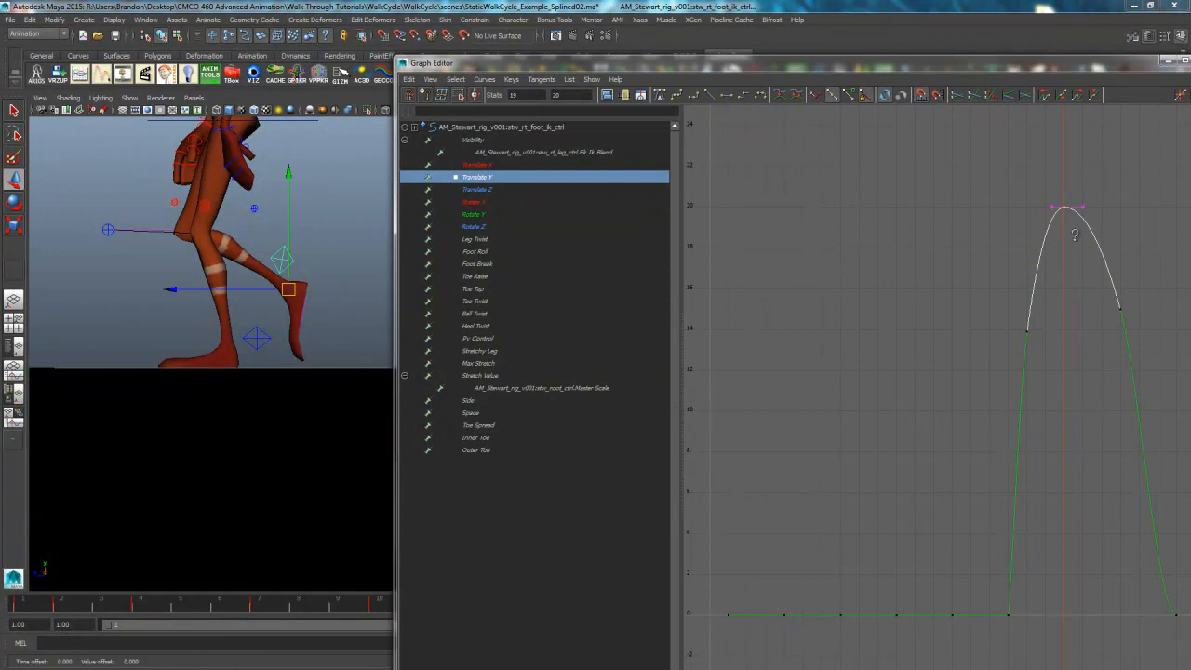
{"action": "middle_click_drag", "start_coordinate": [1074, 239], "coordinate": [1075, 254], "text": "shift"}
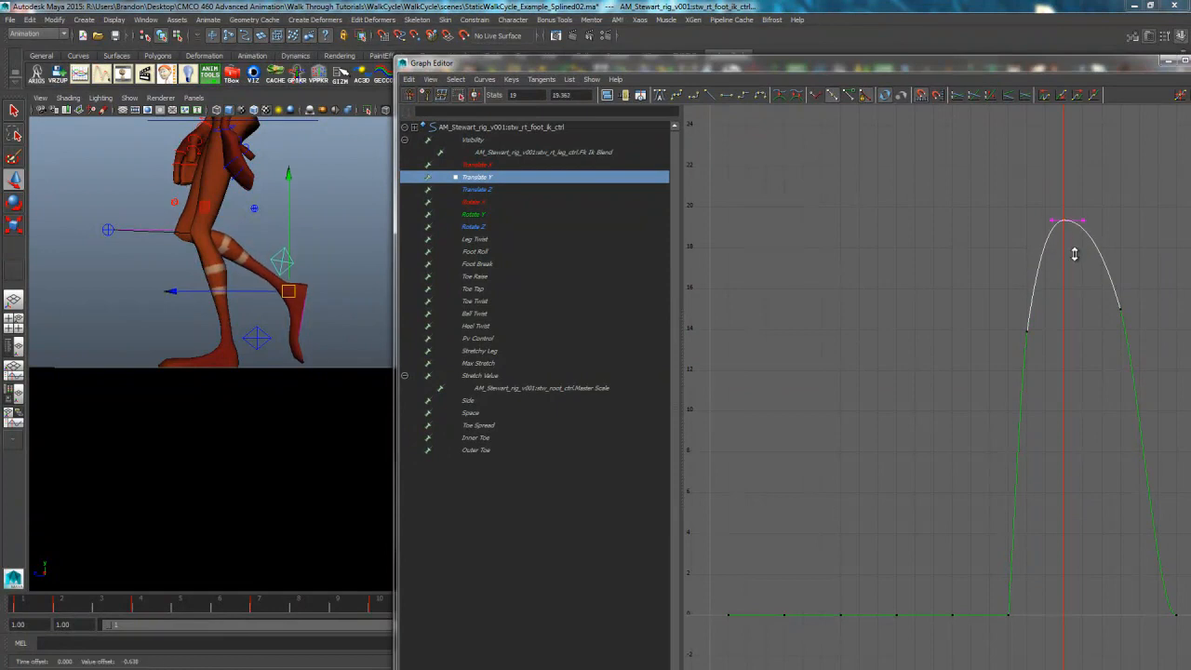
Step: Delete the right foot's Translate Y key at frame 22, steepen the frame 25 key's tangent into the landing and scrub to check it
{"action": "left_click", "coordinate": [1124, 307]}
{"action": "left_click", "coordinate": [1077, 304]}
{"action": "middle_click_drag", "start_coordinate": [933, 329], "coordinate": [759, 279], "text": "alt"}
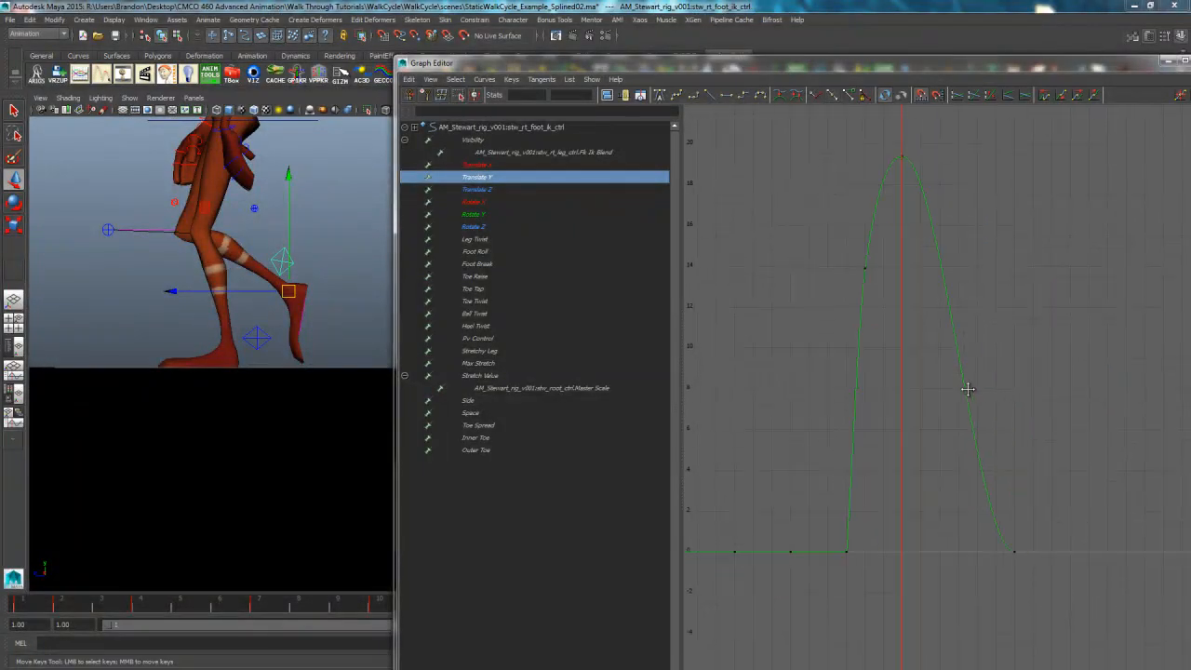
{"action": "left_click", "coordinate": [1021, 541]}
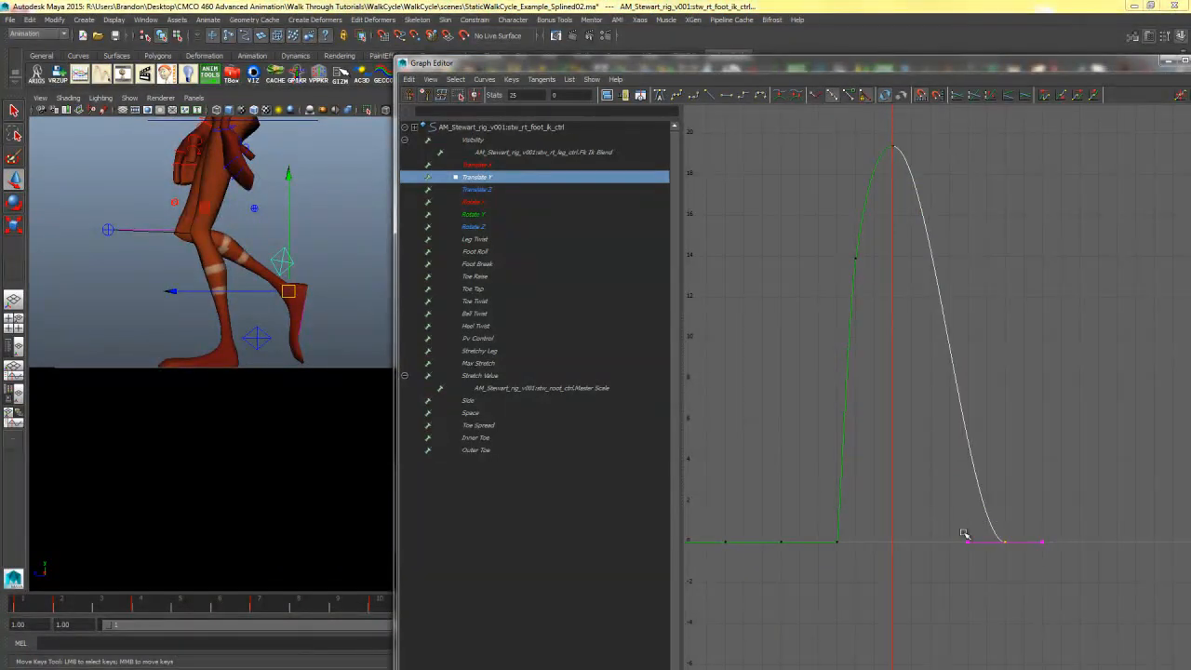
{"action": "left_click_drag", "start_coordinate": [953, 514], "coordinate": [987, 572]}
{"action": "middle_click_drag", "start_coordinate": [987, 572], "coordinate": [1013, 535]}
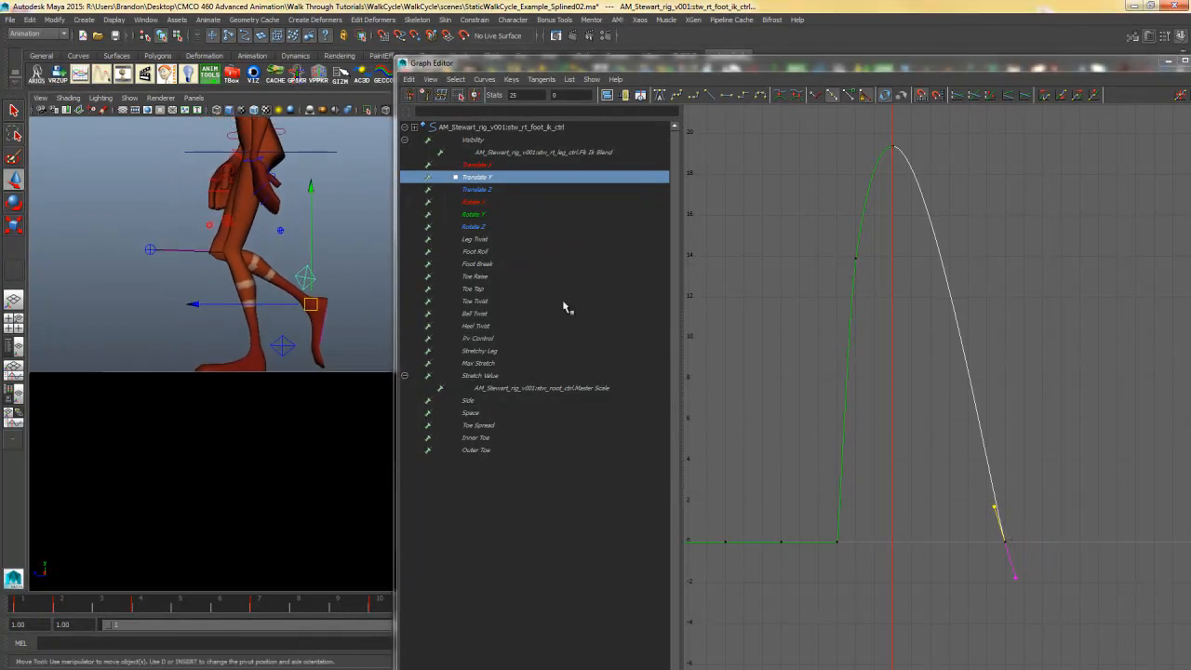
{"action": "left_click_drag", "start_coordinate": [911, 477], "coordinate": [1002, 474]}
{"action": "key", "text": "w"}
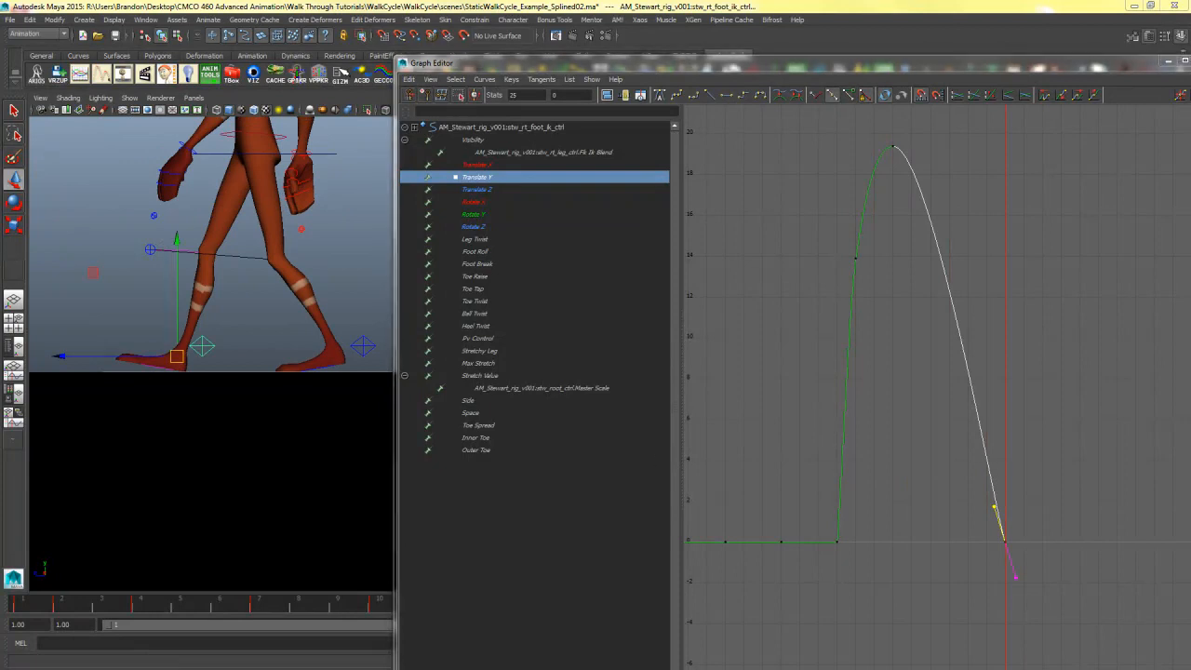
{"action": "left_click", "coordinate": [910, 488]}
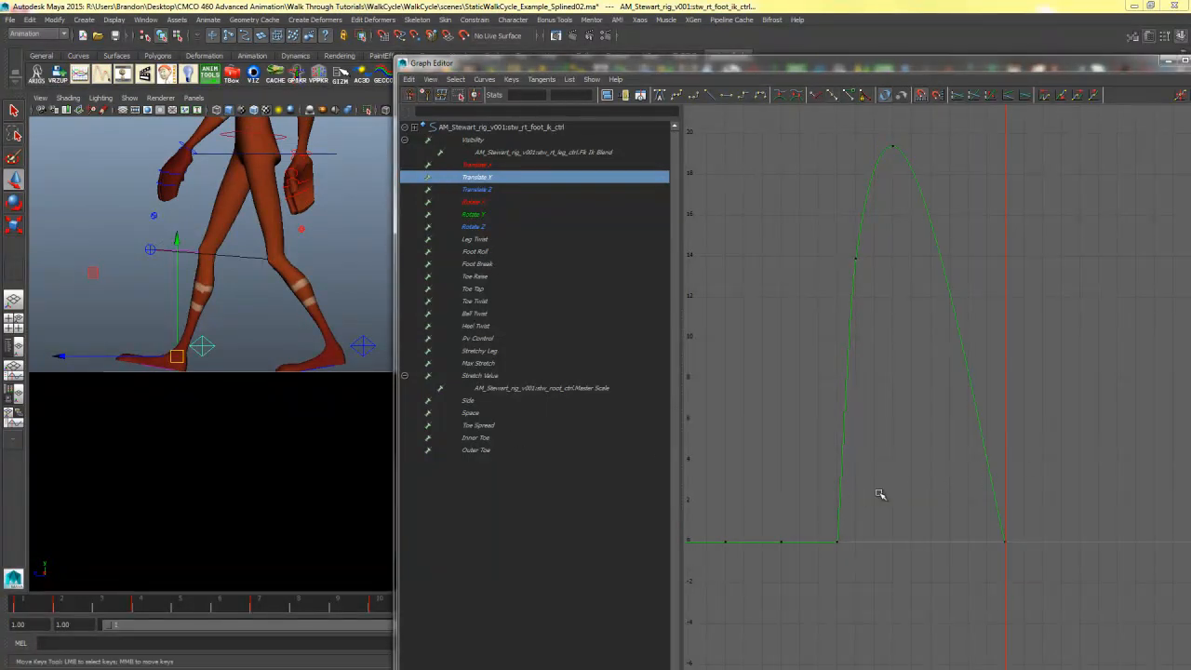
Step: Delete the right foot's Translate Z keys at frames 4, 7, 10, 13, 19 and 22
{"action": "left_click", "coordinate": [480, 191]}
{"action": "key", "text": "f"}
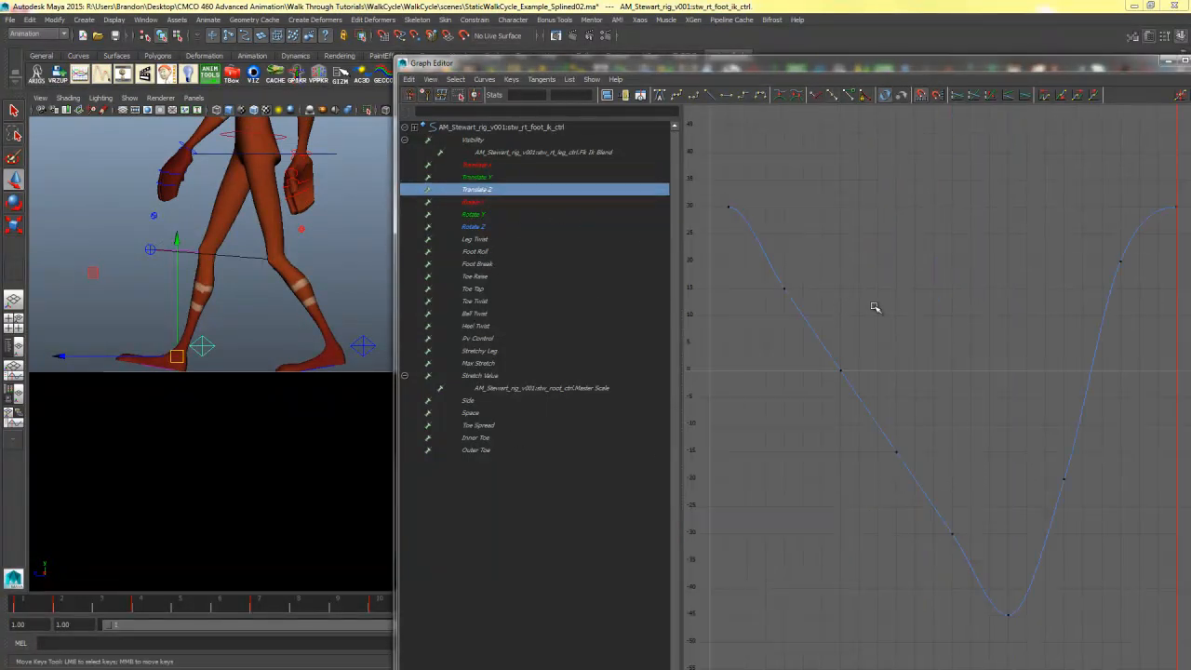
{"action": "left_click_drag", "start_coordinate": [886, 66], "coordinate": [716, 66]}
{"action": "double_click", "coordinate": [716, 69]}
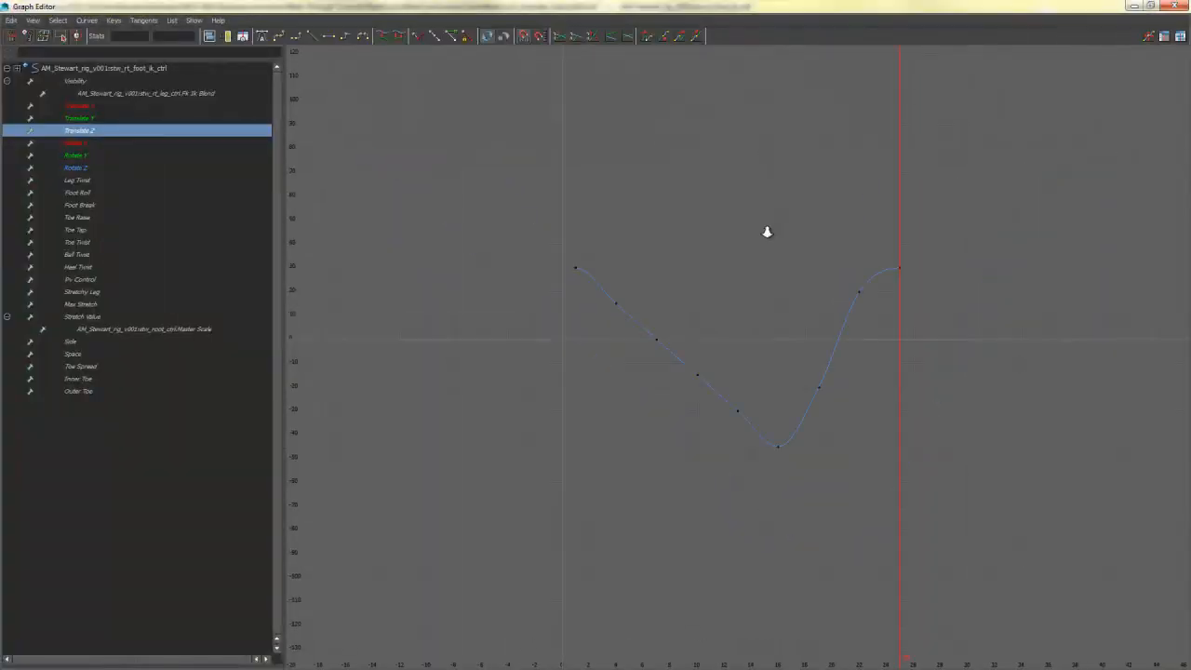
{"action": "left_click_drag", "start_coordinate": [875, 275], "coordinate": [602, 423]}
{"action": "key", "text": "Delete"}
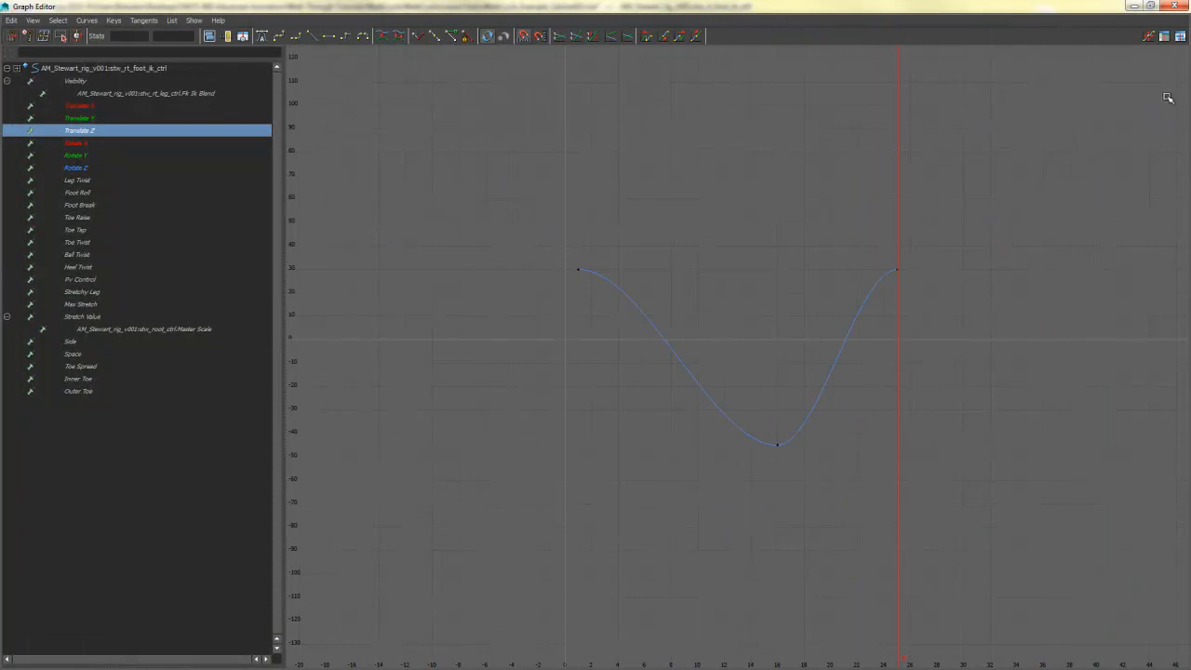
Step: Apply linear tangents to all remaining keys on the right foot's Translate Z curve
{"action": "left_click_drag", "start_coordinate": [1146, 104], "coordinate": [477, 455]}
{"action": "left_click", "coordinate": [312, 37]}
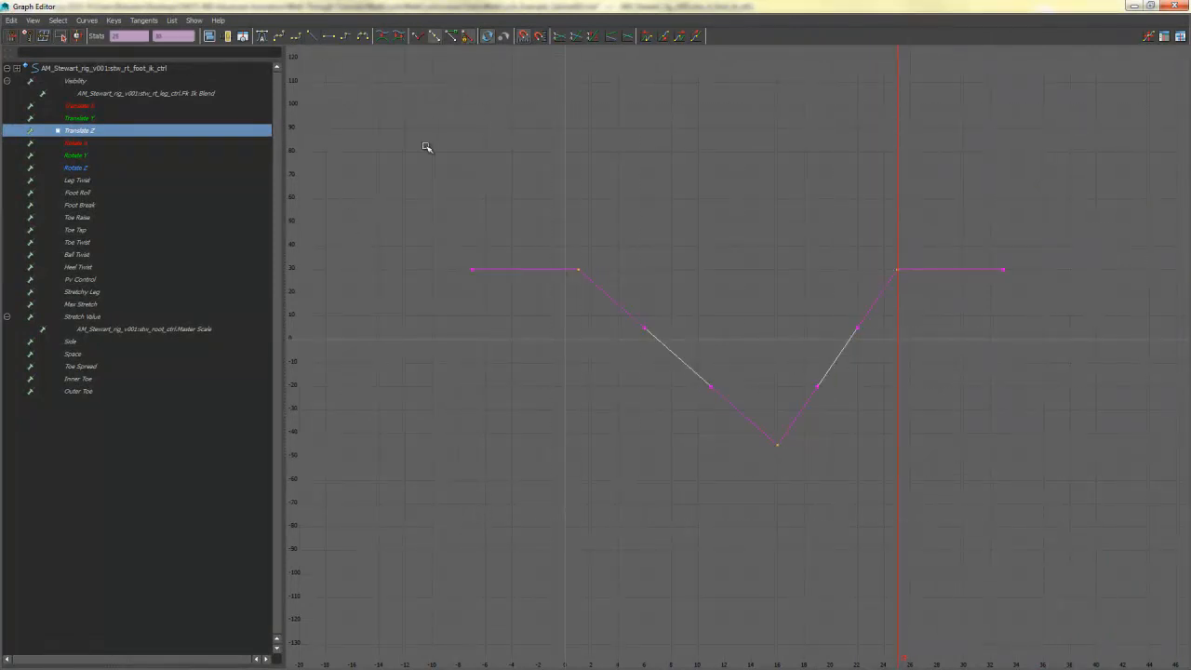
{"action": "left_click", "coordinate": [723, 383]}
Step: Examine the right foot's Rotate X curve and compare the foot's pose on frames 16 and 17
{"action": "left_click", "coordinate": [175, 144]}
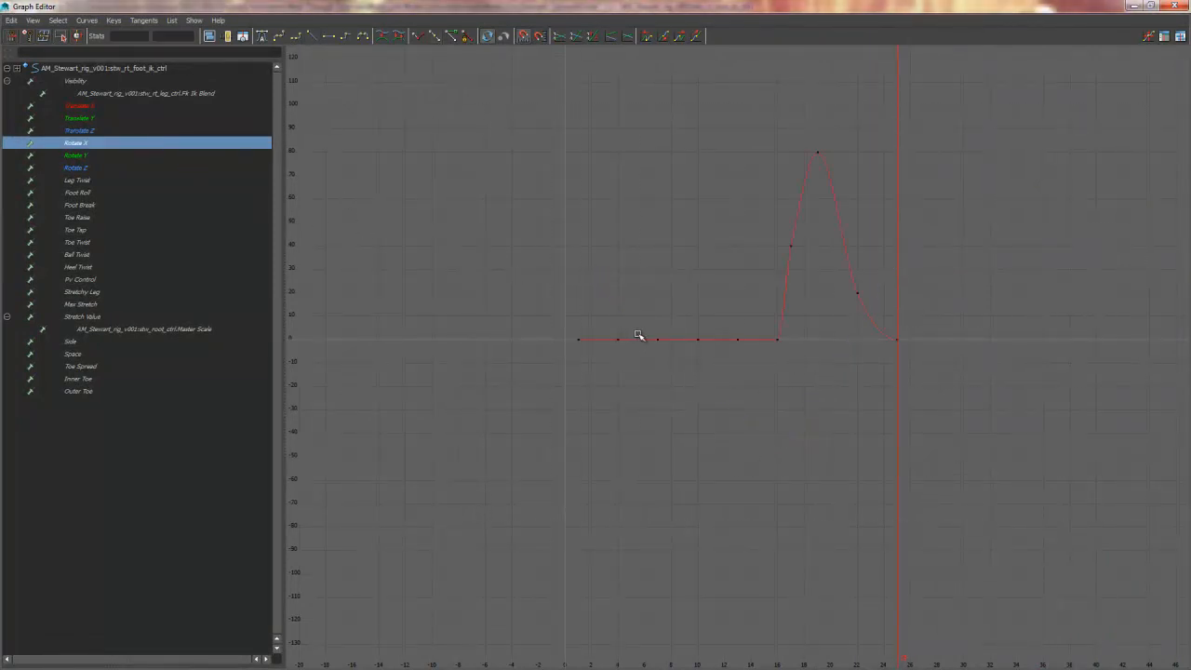
{"action": "key", "text": "a"}
{"action": "left_click_drag", "start_coordinate": [704, 12], "coordinate": [1188, 152]}
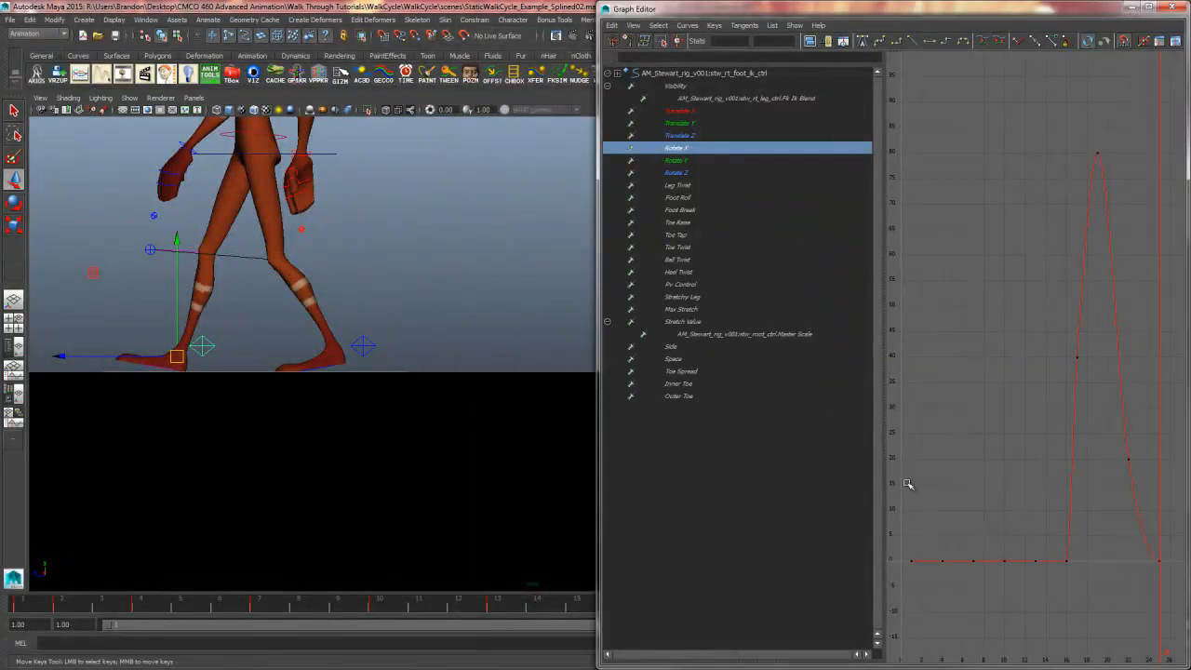
{"action": "left_click", "coordinate": [1068, 511]}
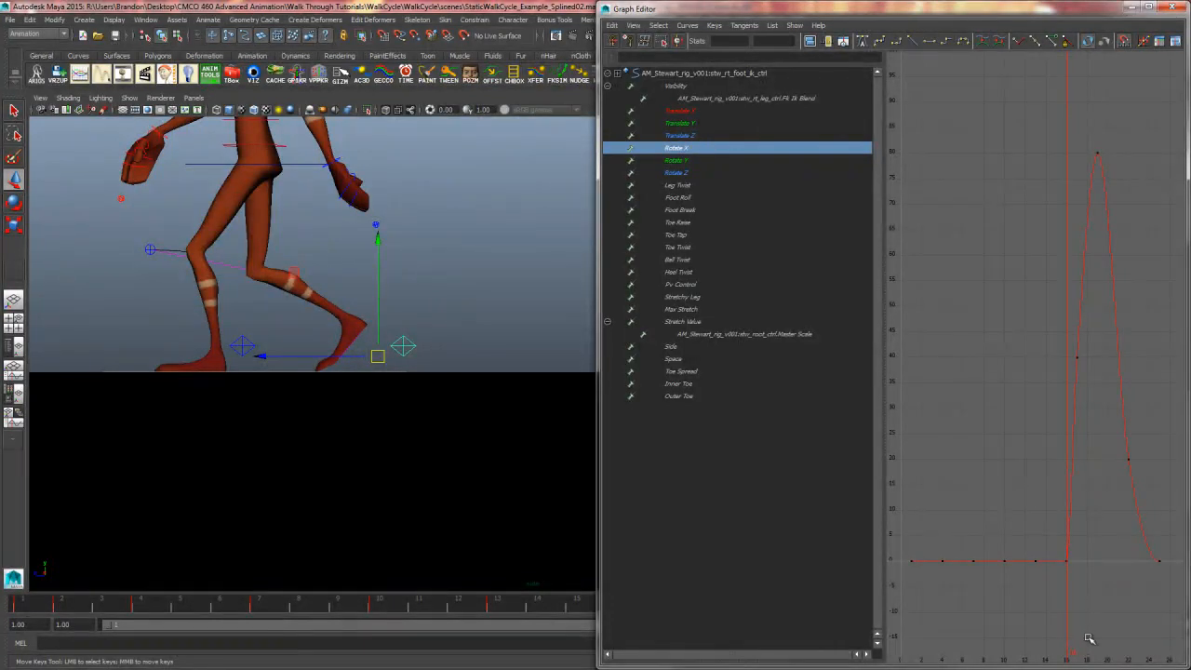
{"action": "key", "text": "period"}
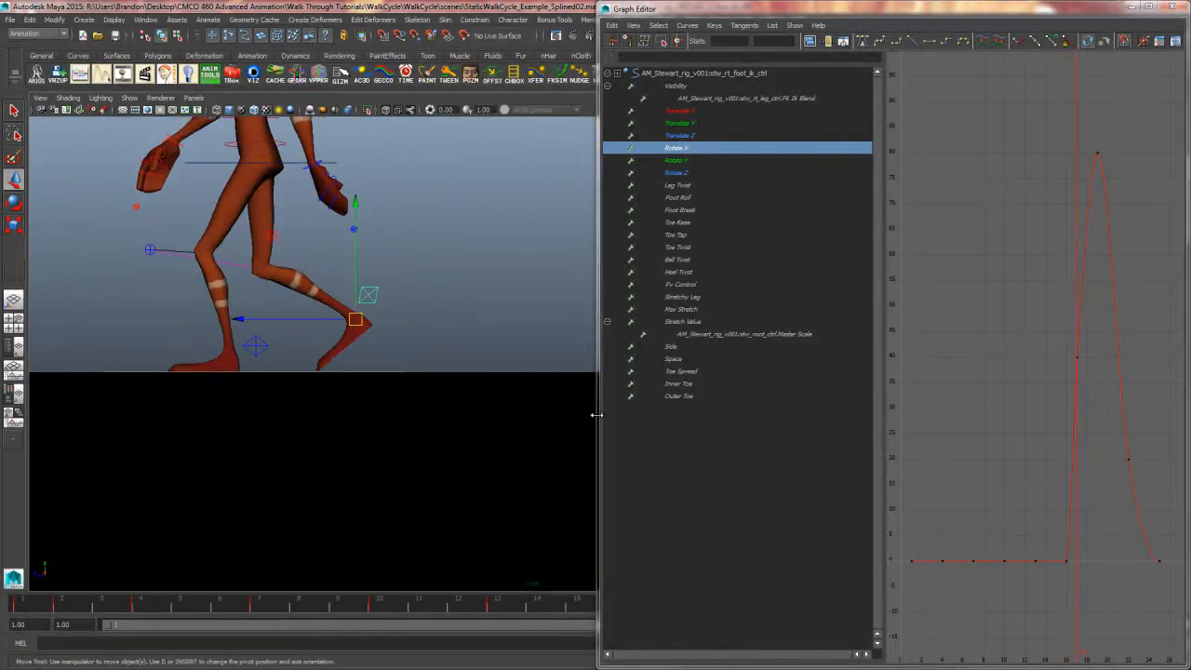
{"action": "key", "text": "comma"}
{"action": "key", "text": "period"}
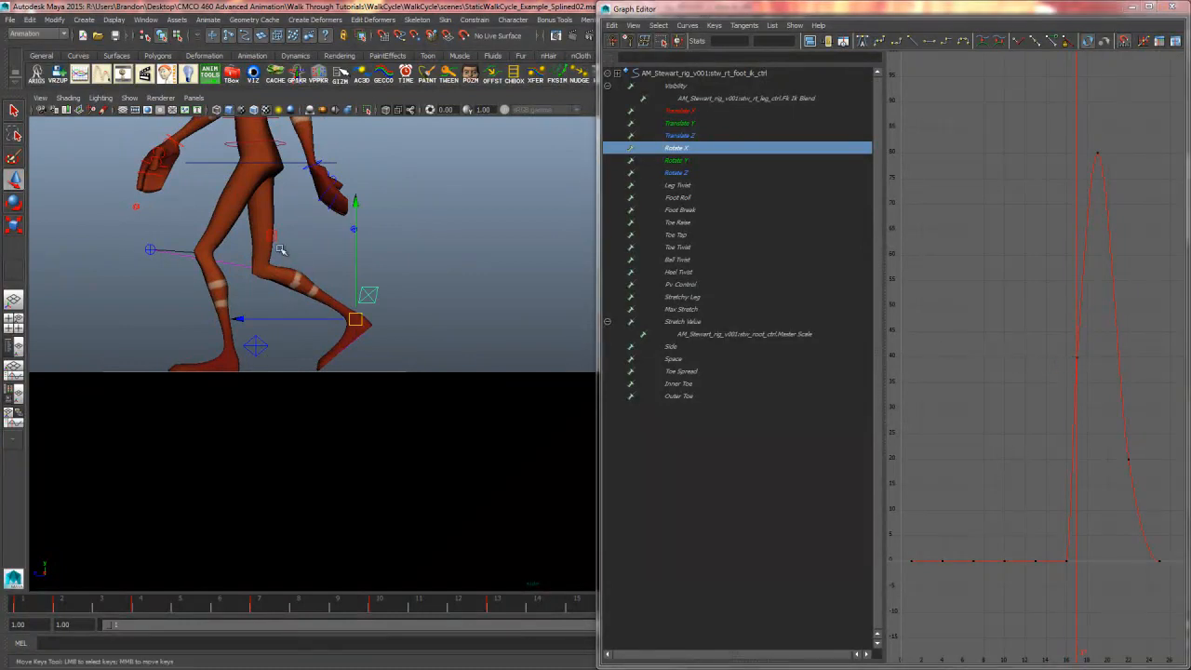
Step: Try moving the right foot's Rotate X key at frame 17 earlier in time, then undo the move
{"action": "left_click", "coordinate": [1077, 357]}
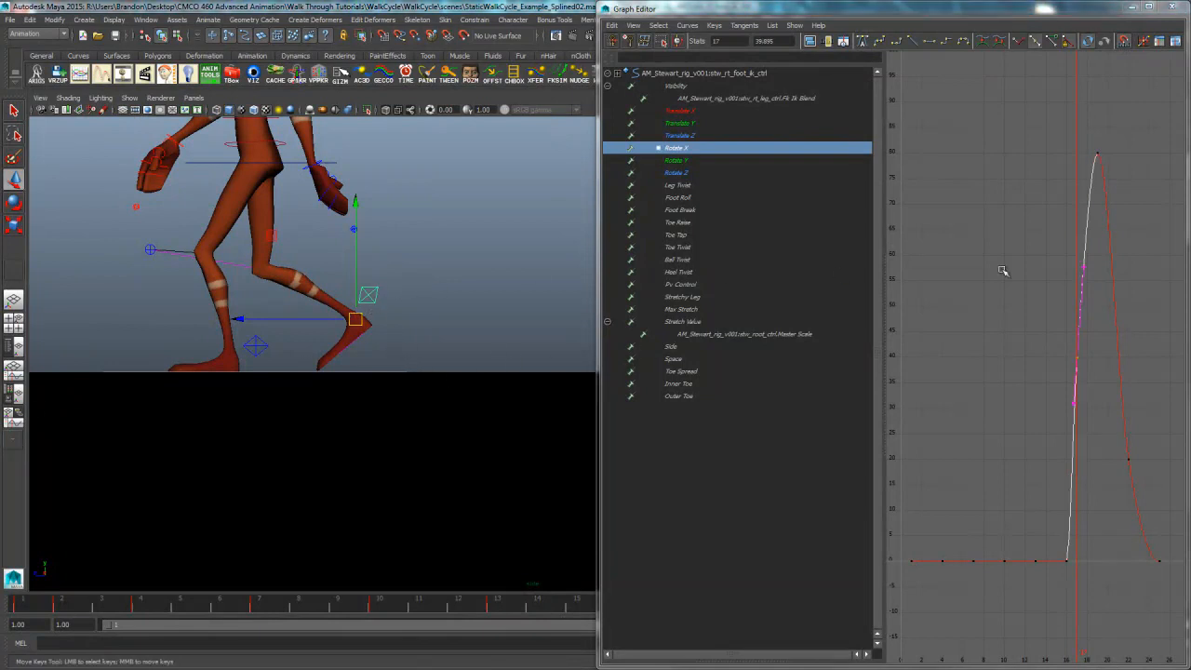
{"action": "middle_click_drag", "start_coordinate": [1080, 361], "coordinate": [1049, 385]}
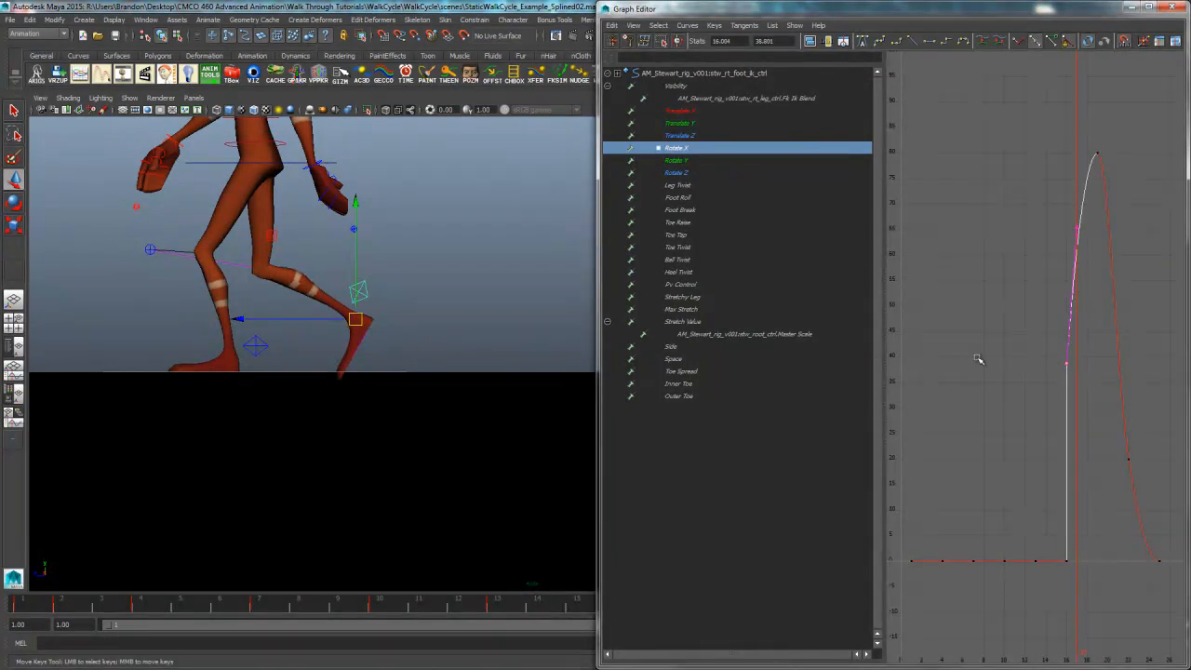
{"action": "key", "text": "ctrl+z"}
Step: Rotate the right foot to about 50 degrees in X at frame 17 and flip between neighbouring frames to check the lift-off
{"action": "key", "text": "e"}
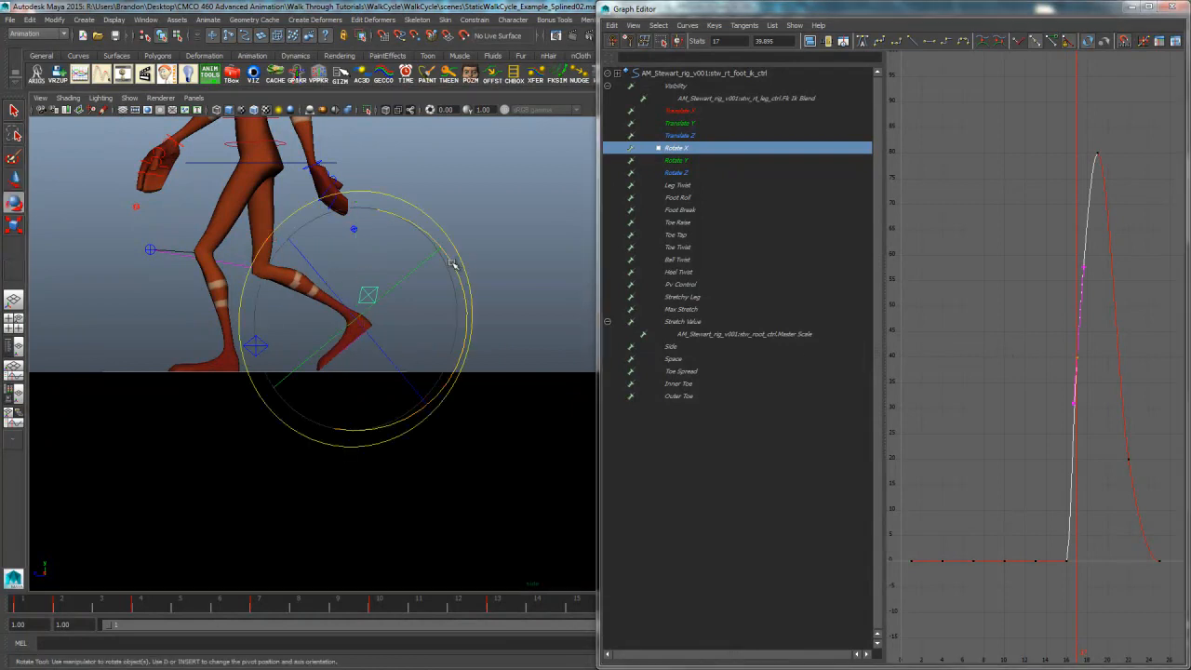
{"action": "left_click_drag", "start_coordinate": [457, 266], "coordinate": [471, 334]}
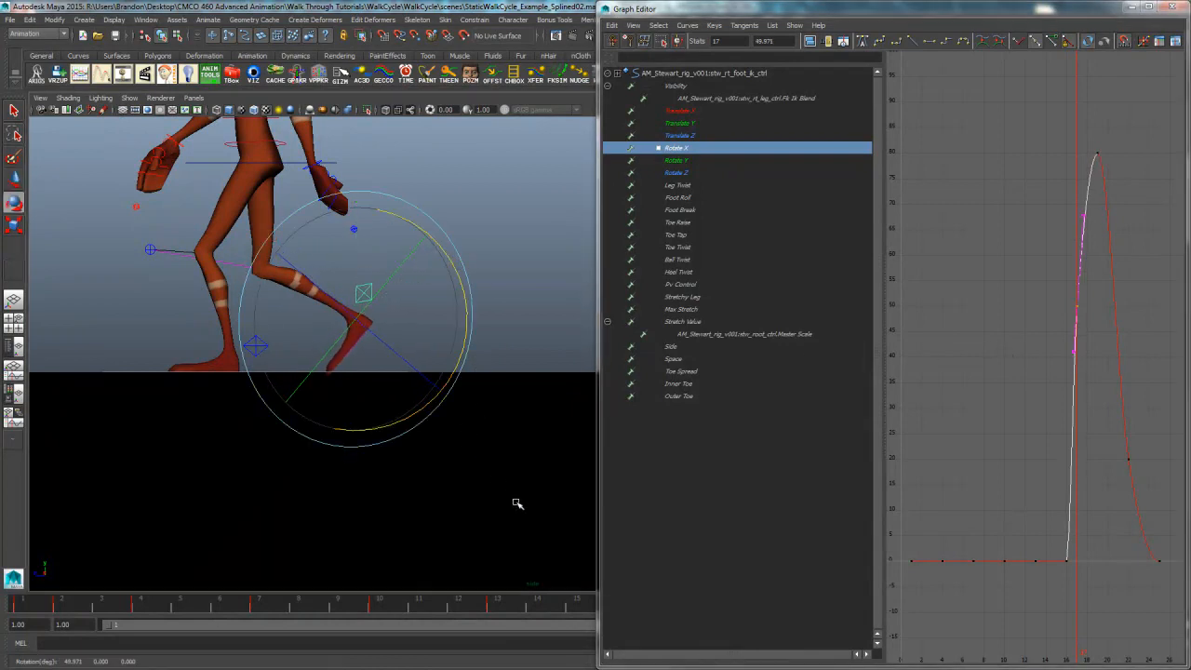
{"action": "key", "text": "comma"}
{"action": "key", "text": "period"}
{"action": "key", "text": "comma"}
{"action": "key", "text": "period"}
{"action": "key", "text": "comma"}
{"action": "key", "text": "comma"}
{"action": "key", "text": "period"}
{"action": "key", "text": "period"}
{"action": "key", "text": "comma"}
{"action": "key", "text": "period"}
Step: Increase the right foot's X rotation at frame 17 to about 56.7 degrees and raise the foot slightly in Y
{"action": "left_click_drag", "start_coordinate": [455, 271], "coordinate": [445, 264]}
{"action": "key", "text": "w"}
{"action": "left_click_drag", "start_coordinate": [356, 202], "coordinate": [358, 197]}
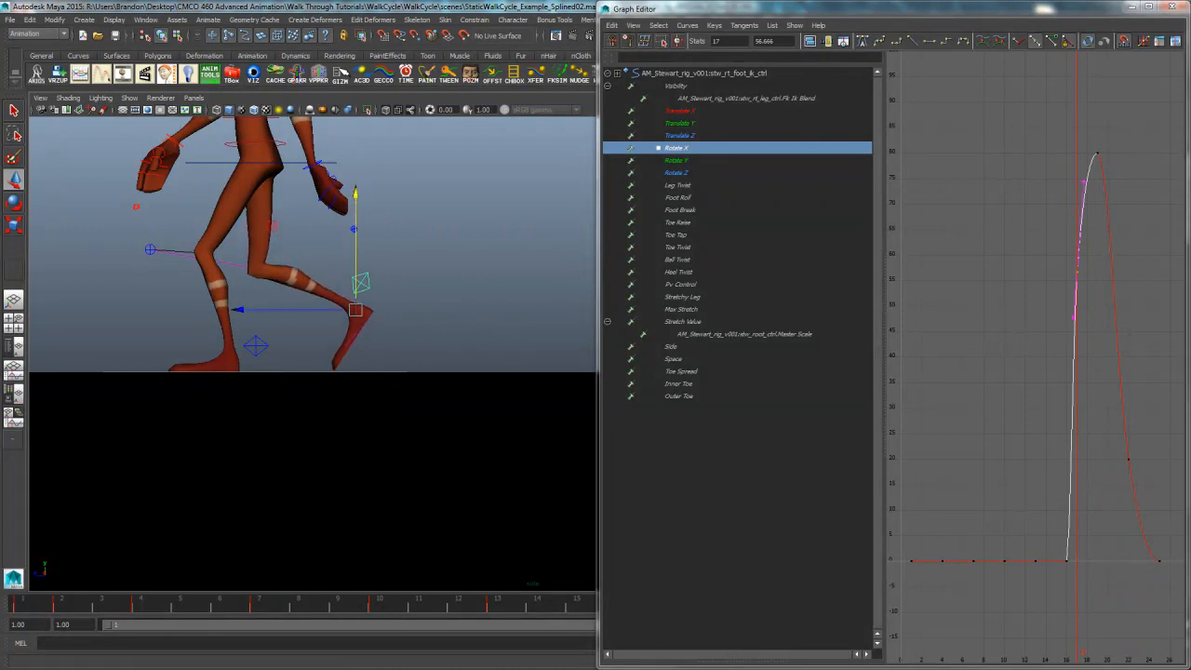
Step: Check the rest of the right foot's Rotate X curve, plus its Rotate Y, Rotate Z and Leg Twist curves
{"action": "left_click_drag", "start_coordinate": [1144, 136], "coordinate": [988, 217]}
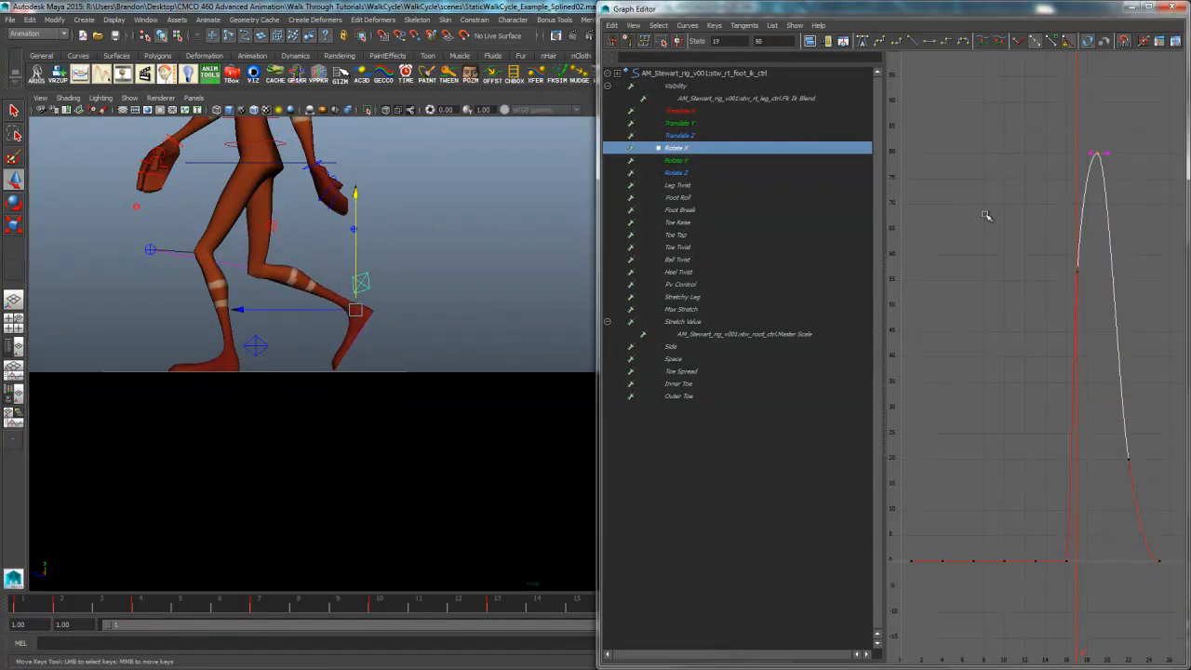
{"action": "middle_click_drag", "start_coordinate": [1063, 375], "coordinate": [977, 296], "text": "alt"}
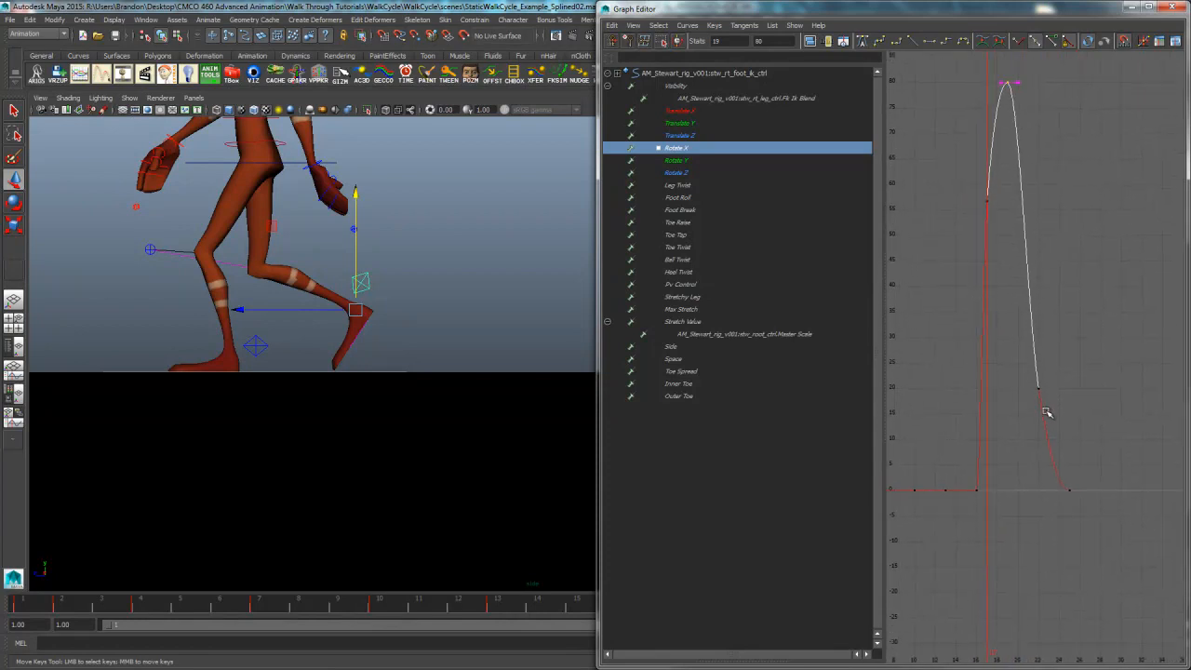
{"action": "left_click_drag", "start_coordinate": [980, 401], "coordinate": [1038, 408]}
{"action": "left_click", "coordinate": [1085, 384]}
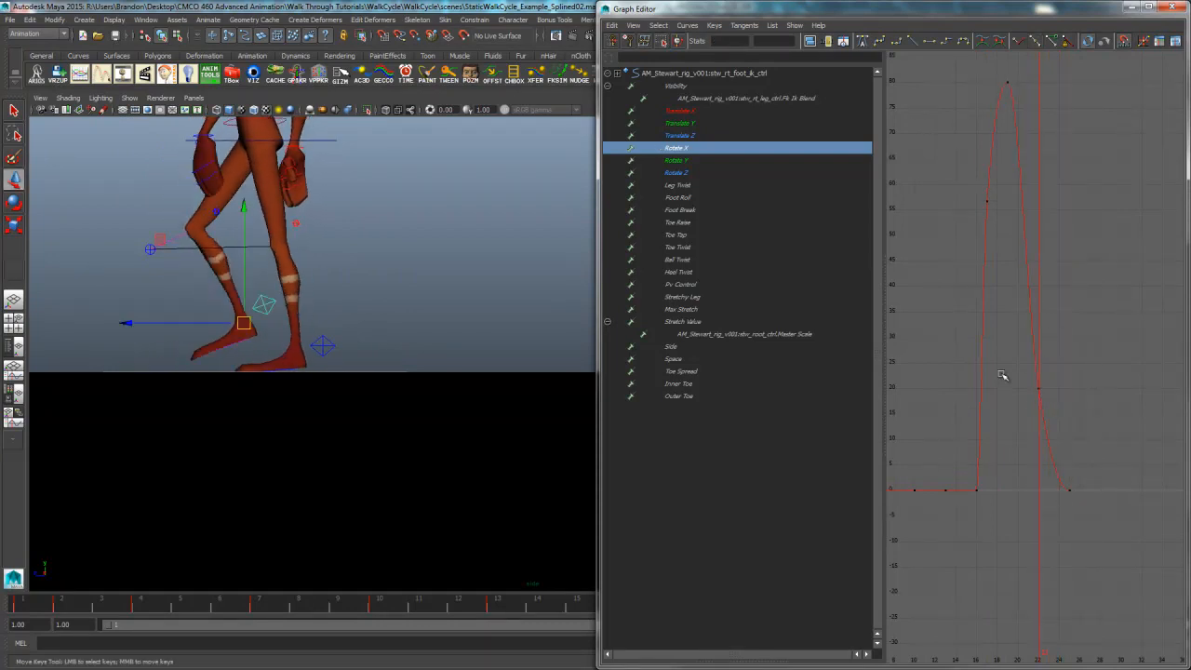
{"action": "left_click", "coordinate": [683, 161]}
{"action": "left_click", "coordinate": [704, 173]}
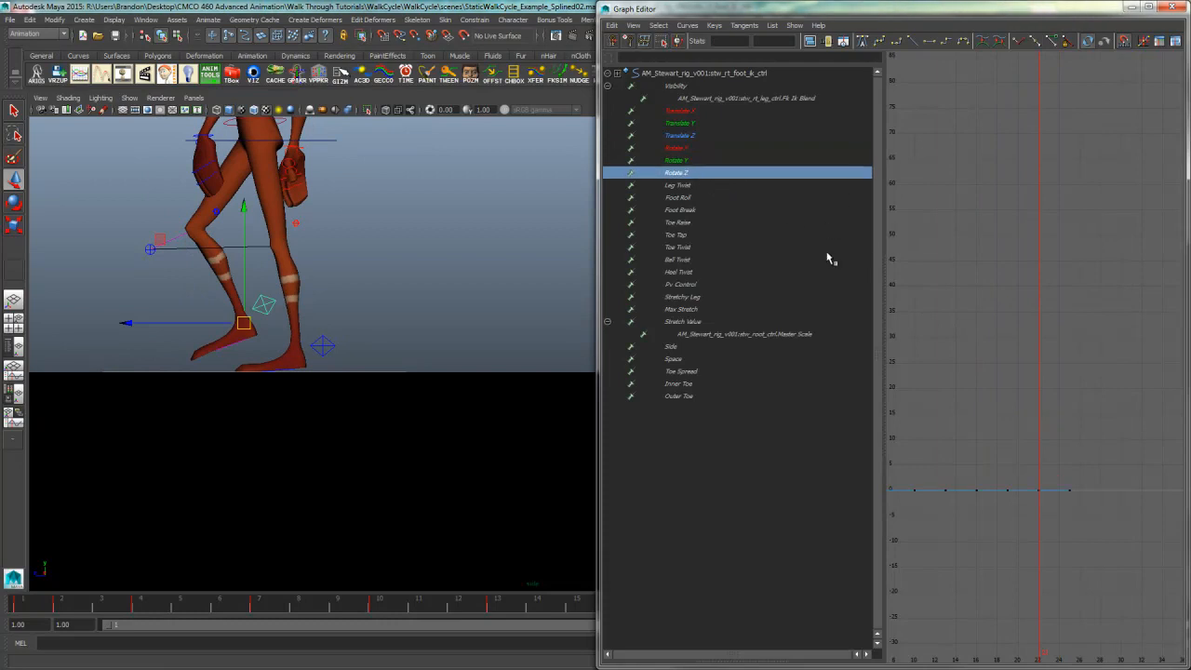
{"action": "left_click", "coordinate": [679, 186]}
Step: Set the right foot's Foot Roll keys at frames 1 and 25 to -20
{"action": "left_click", "coordinate": [692, 198]}
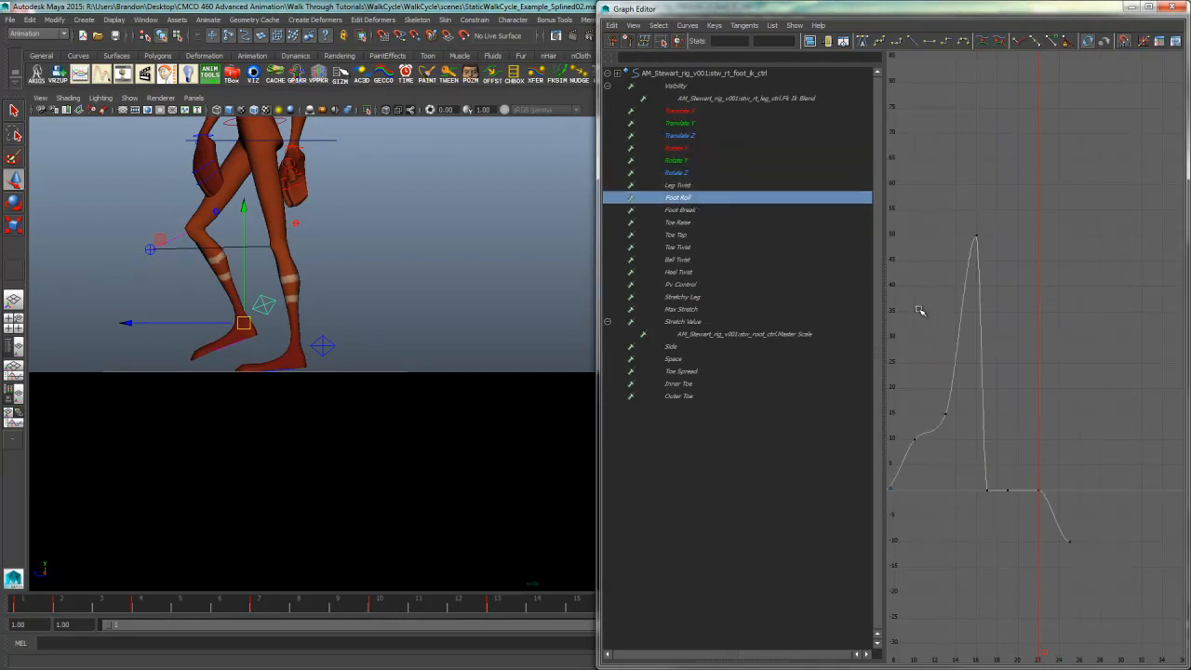
{"action": "key", "text": "a"}
{"action": "middle_click_drag", "start_coordinate": [1029, 338], "coordinate": [1052, 330], "text": "alt"}
{"action": "scroll", "coordinate": [1049, 327], "scroll_direction": "down", "scroll_amount": 3}
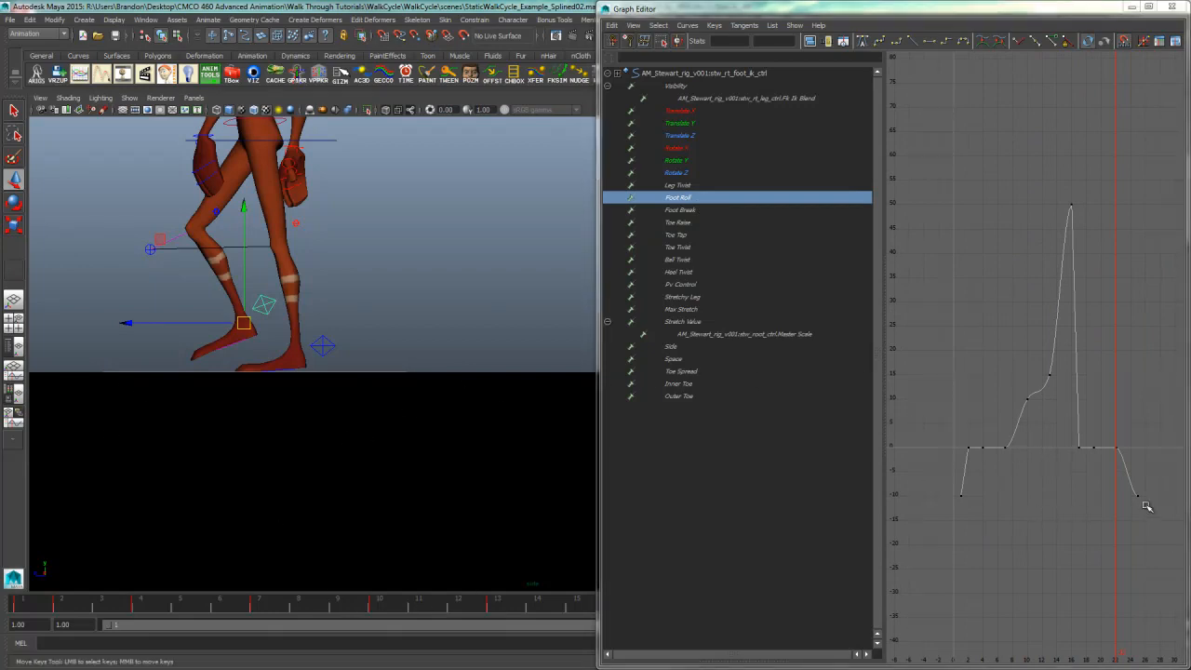
{"action": "left_click_drag", "start_coordinate": [1157, 491], "coordinate": [964, 517]}
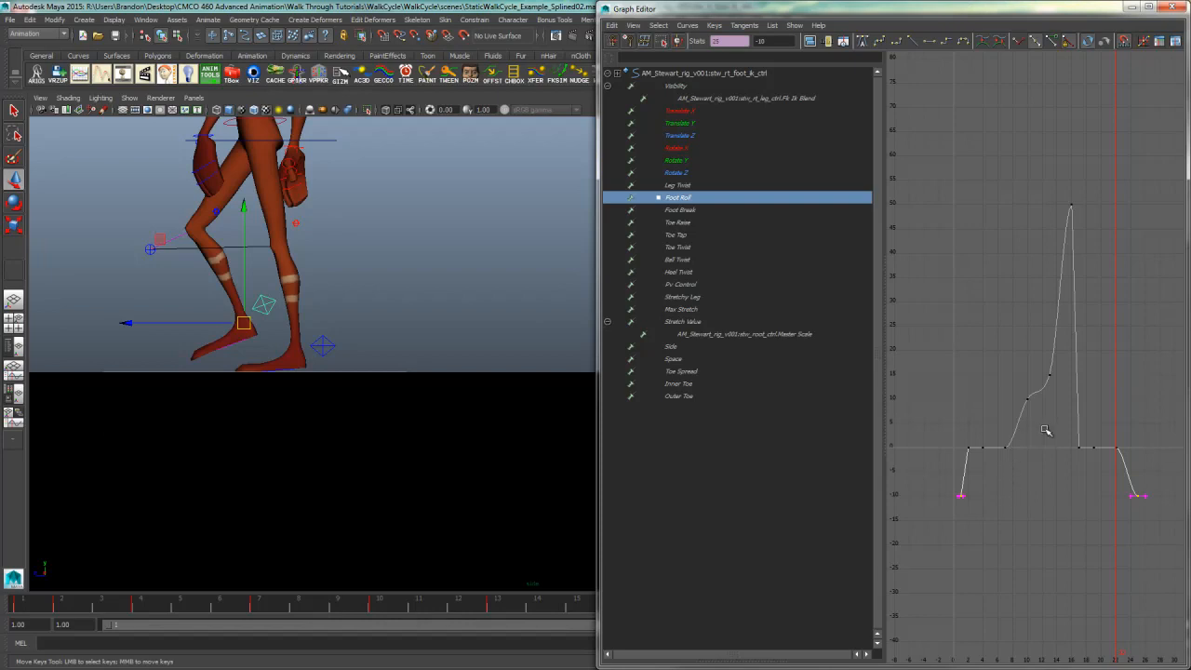
{"action": "left_click_drag", "start_coordinate": [881, 321], "coordinate": [777, 342]}
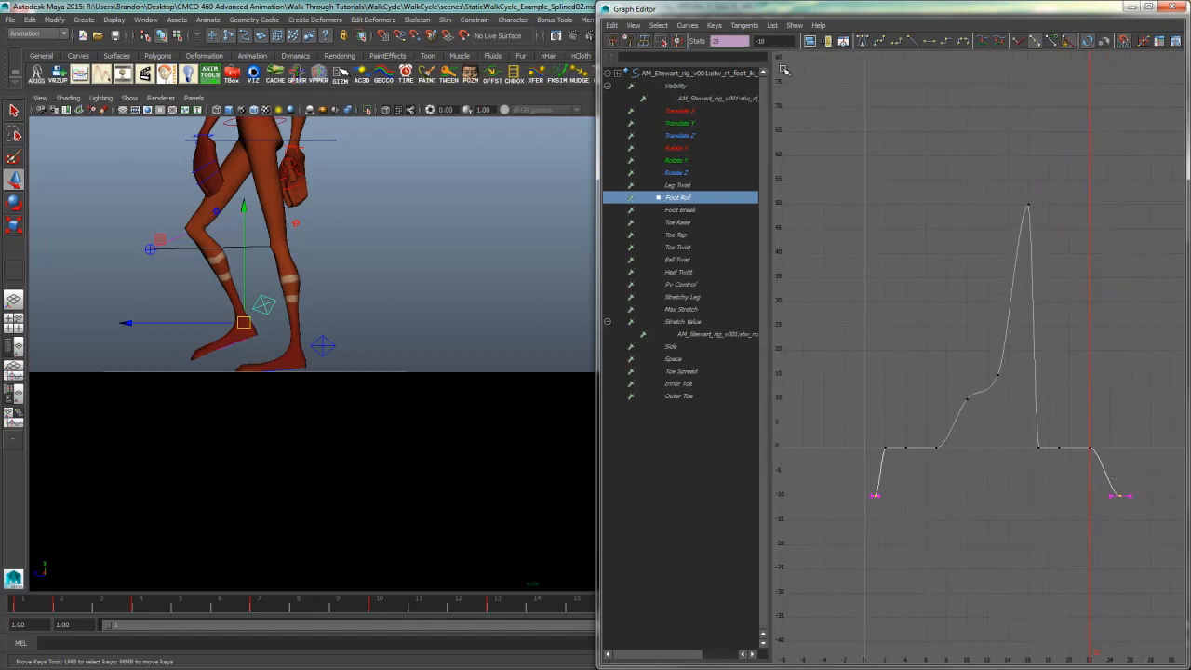
{"action": "left_click", "coordinate": [782, 42]}
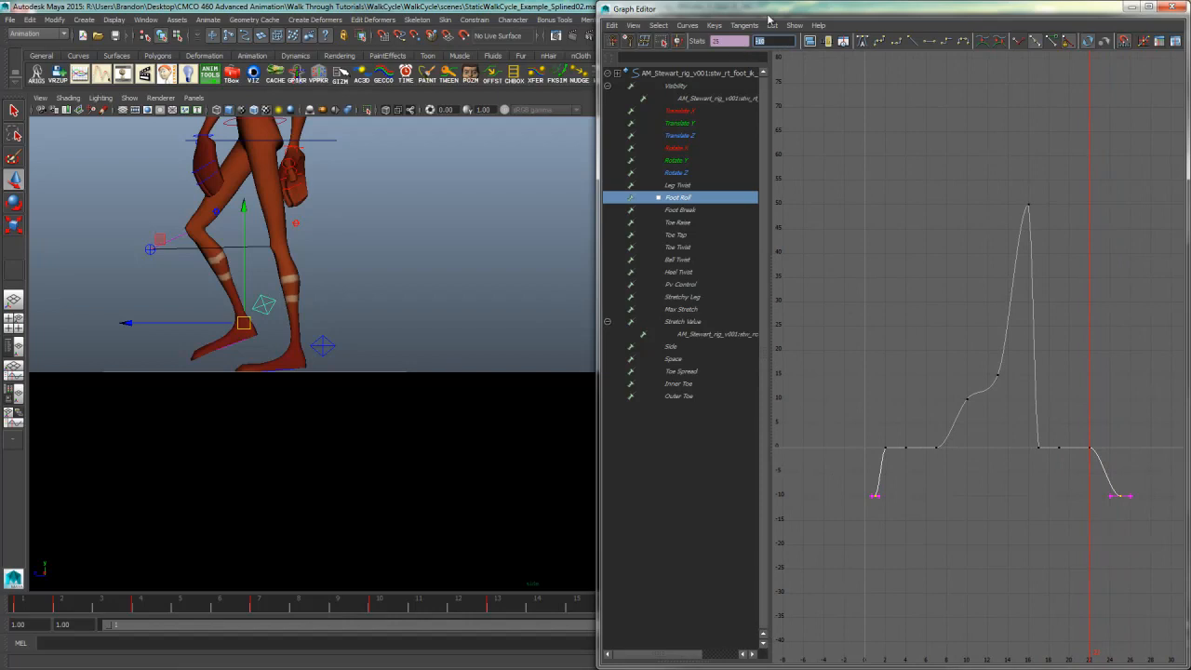
{"action": "type", "text": "-20"}
{"action": "key", "text": "Return"}
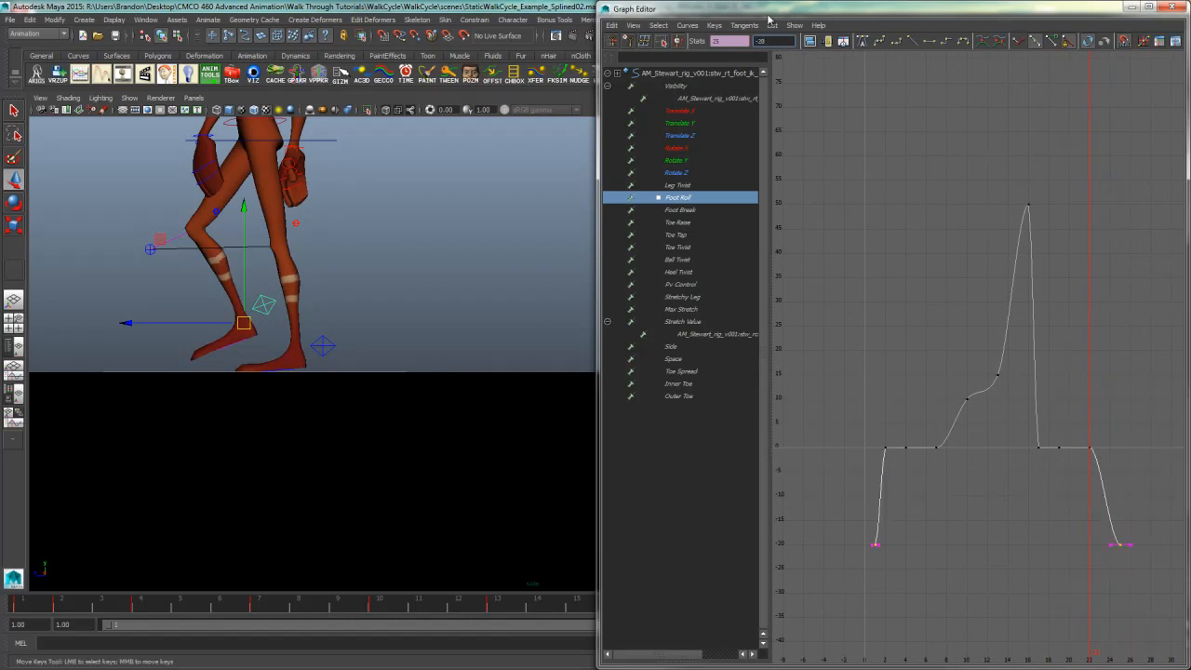
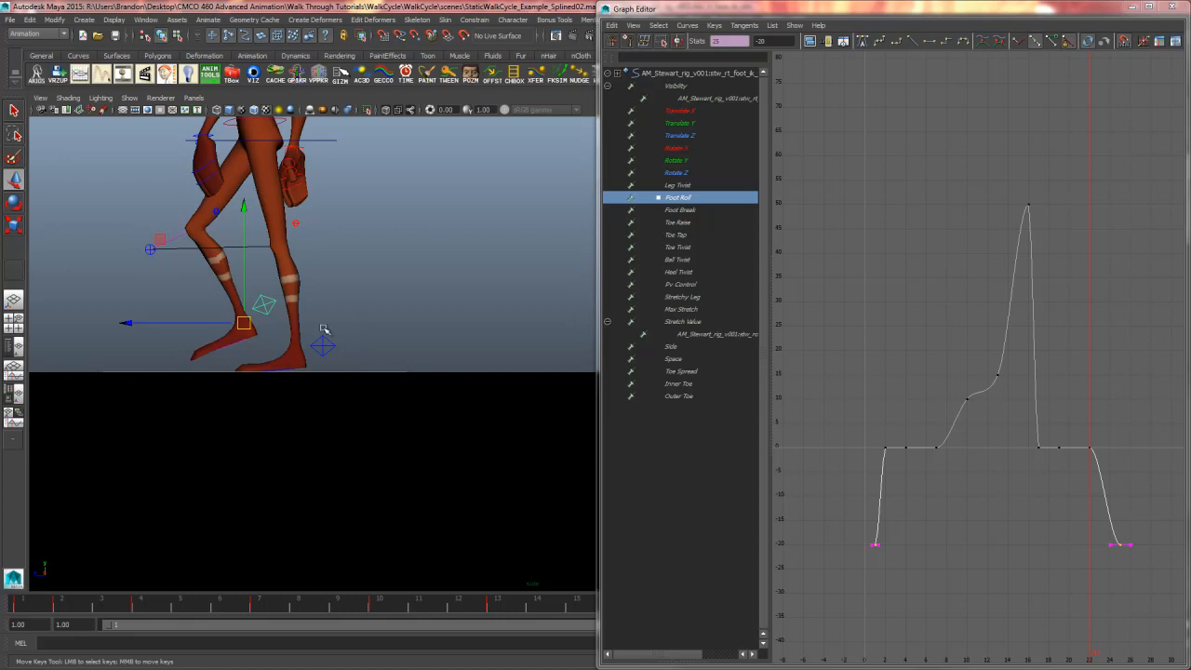
Step: Set the right foot's peak Foot Roll key at frame 16 to 40
{"action": "left_click_drag", "start_coordinate": [1074, 194], "coordinate": [965, 238]}
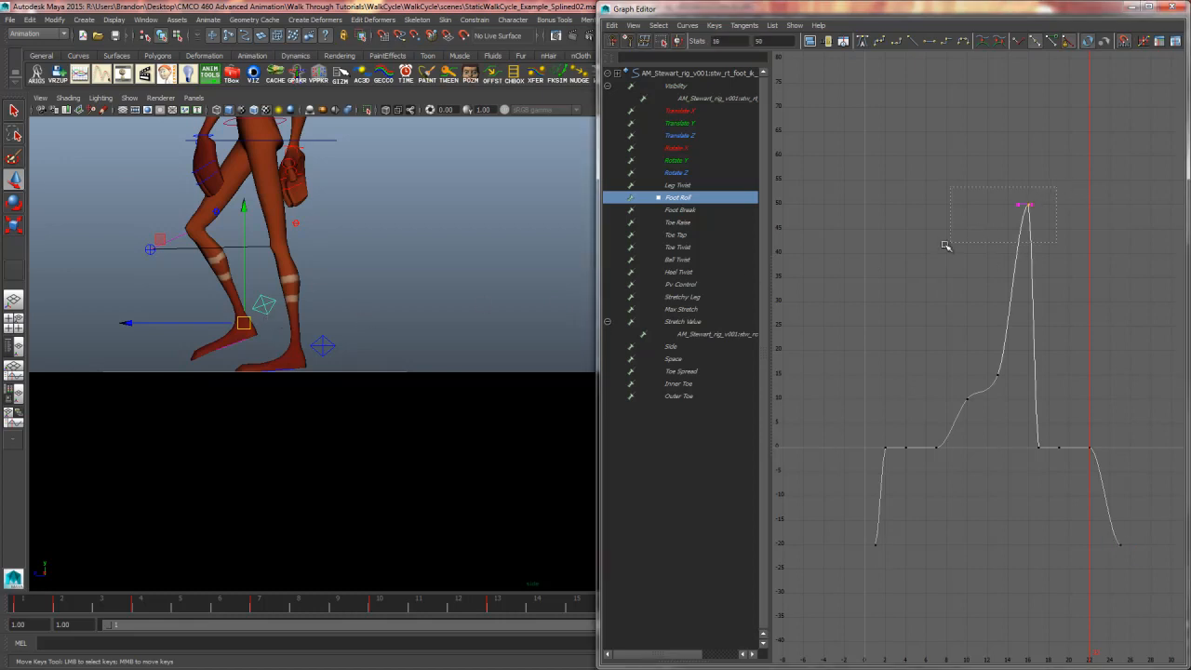
{"action": "left_click_drag", "start_coordinate": [1034, 294], "coordinate": [1024, 295]}
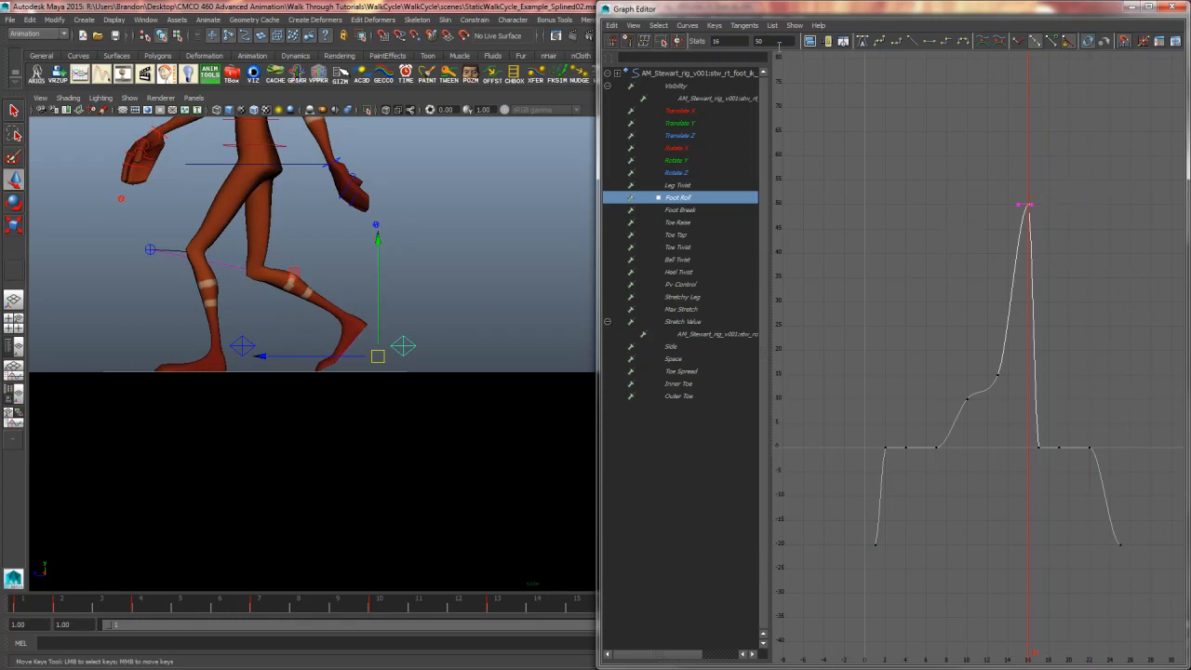
{"action": "left_click_drag", "start_coordinate": [780, 44], "coordinate": [640, 19]}
{"action": "type", "text": "40"}
{"action": "key", "text": "Return"}
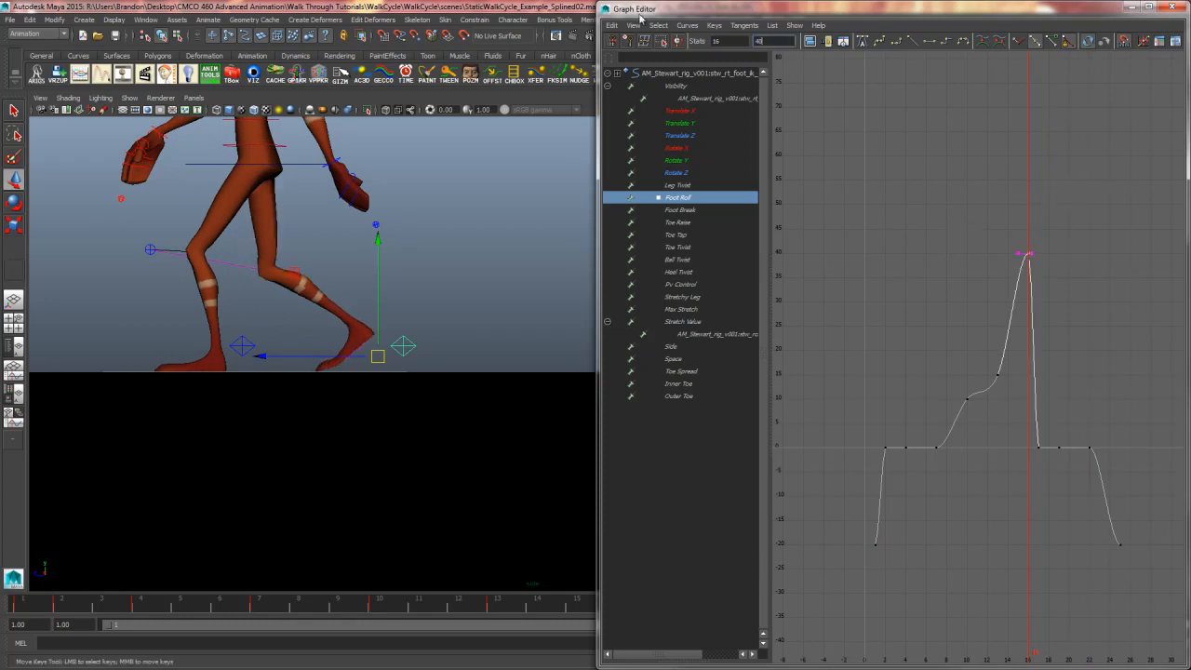
Step: Set the left foot's peak Foot Roll key at frame 4 to 40
{"action": "left_click", "coordinate": [253, 330]}
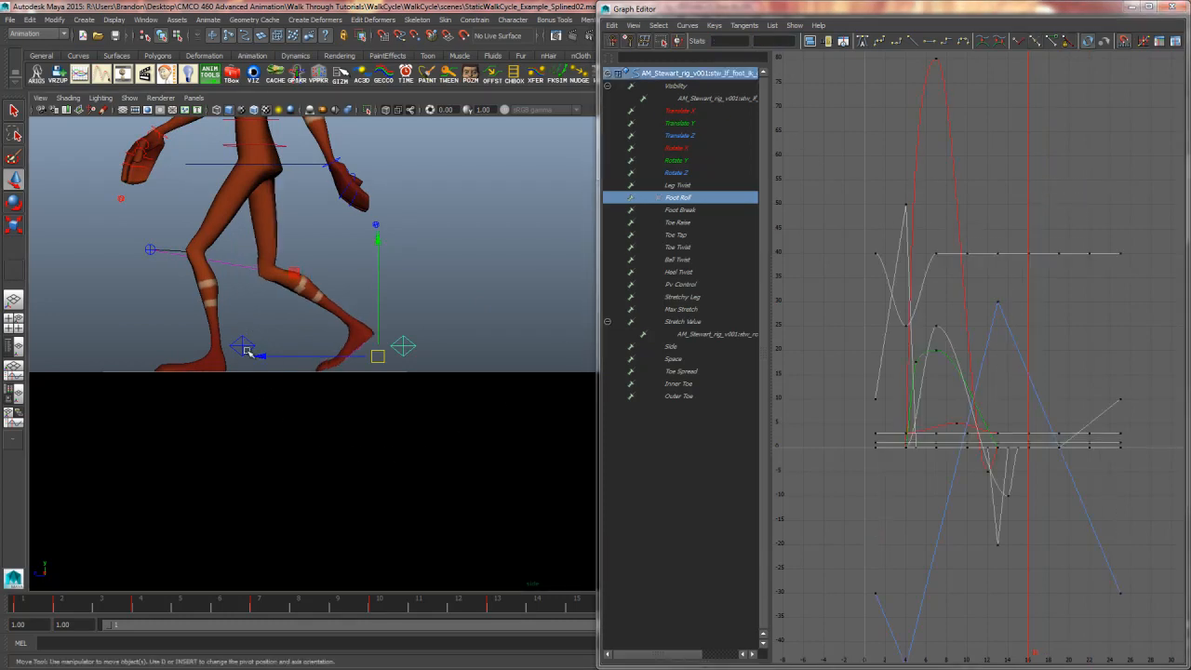
{"action": "left_click", "coordinate": [681, 203]}
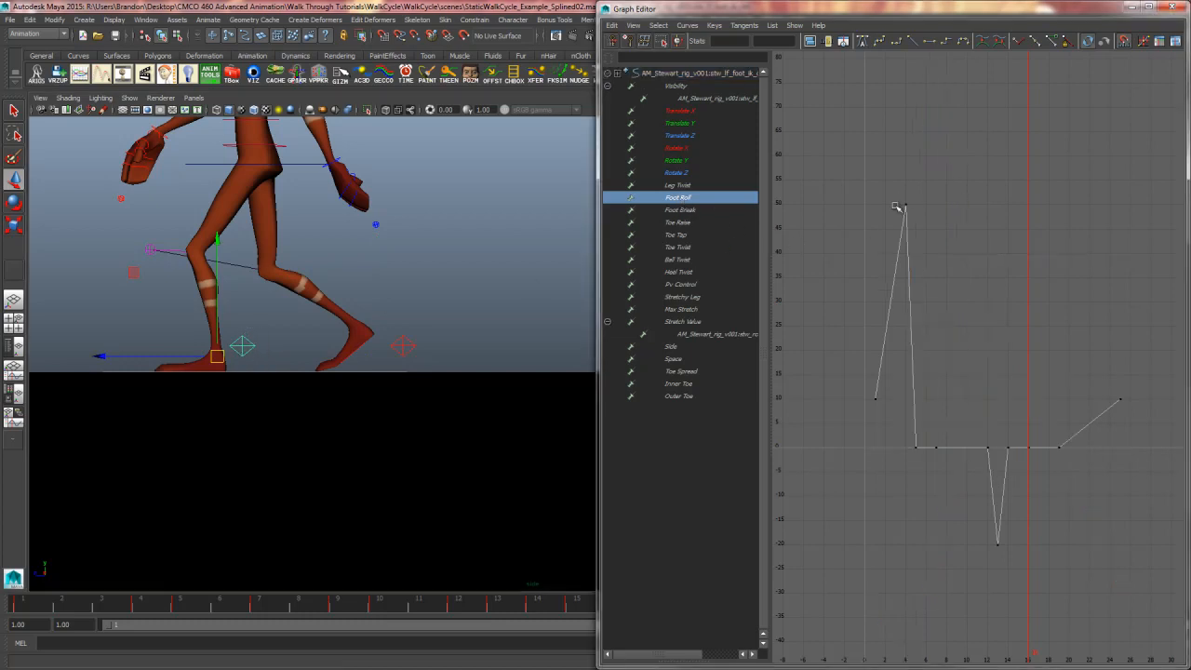
{"action": "left_click_drag", "start_coordinate": [943, 177], "coordinate": [817, 242]}
{"action": "left_click_drag", "start_coordinate": [780, 44], "coordinate": [741, 51]}
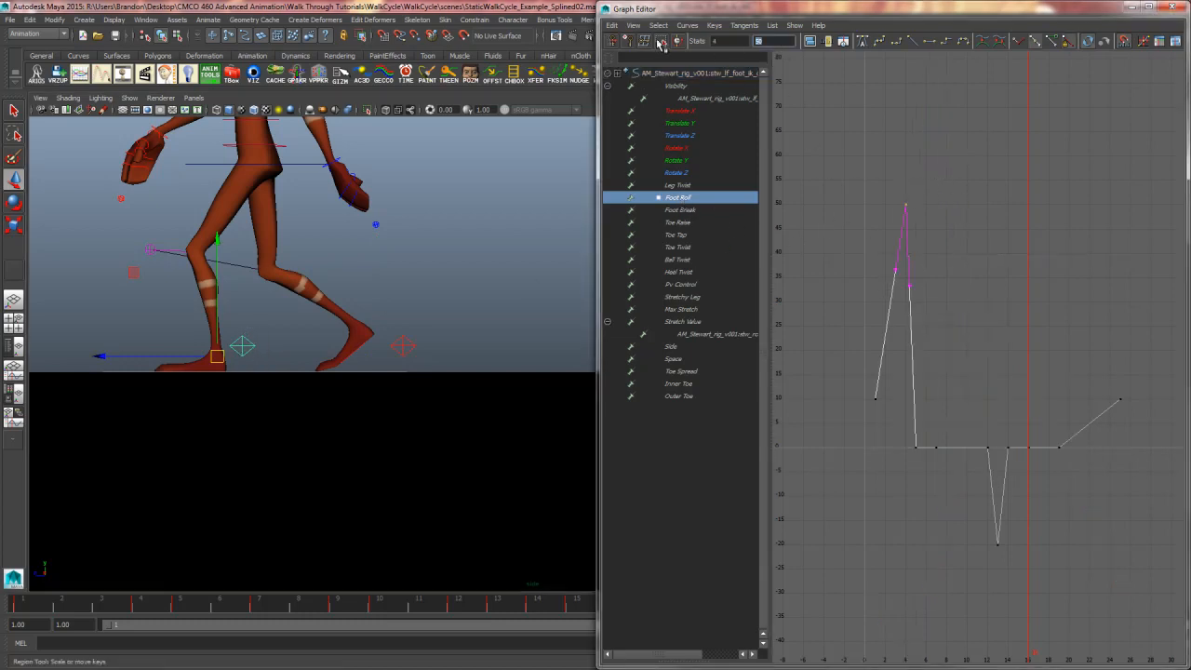
{"action": "type", "text": "40"}
{"action": "key", "text": "Return"}
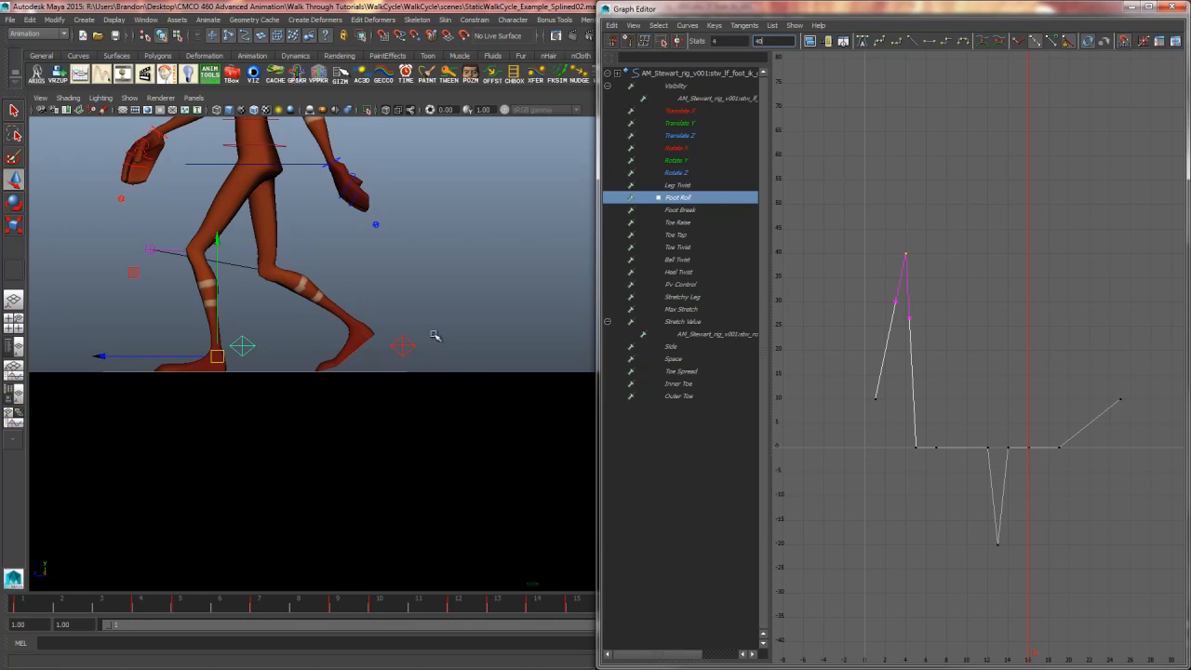
Step: Delete the right foot's Foot Roll key at frame 10
{"action": "left_click_drag", "start_coordinate": [434, 333], "coordinate": [392, 361]}
{"action": "left_click", "coordinate": [683, 199]}
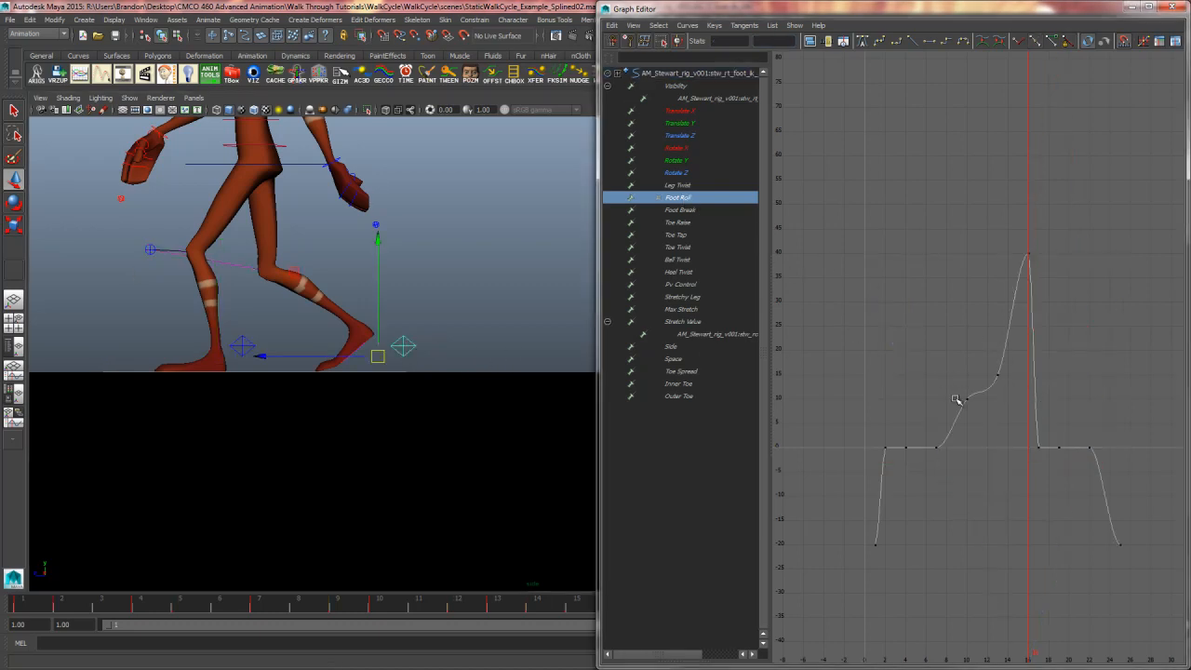
{"action": "left_click_drag", "start_coordinate": [946, 385], "coordinate": [982, 426]}
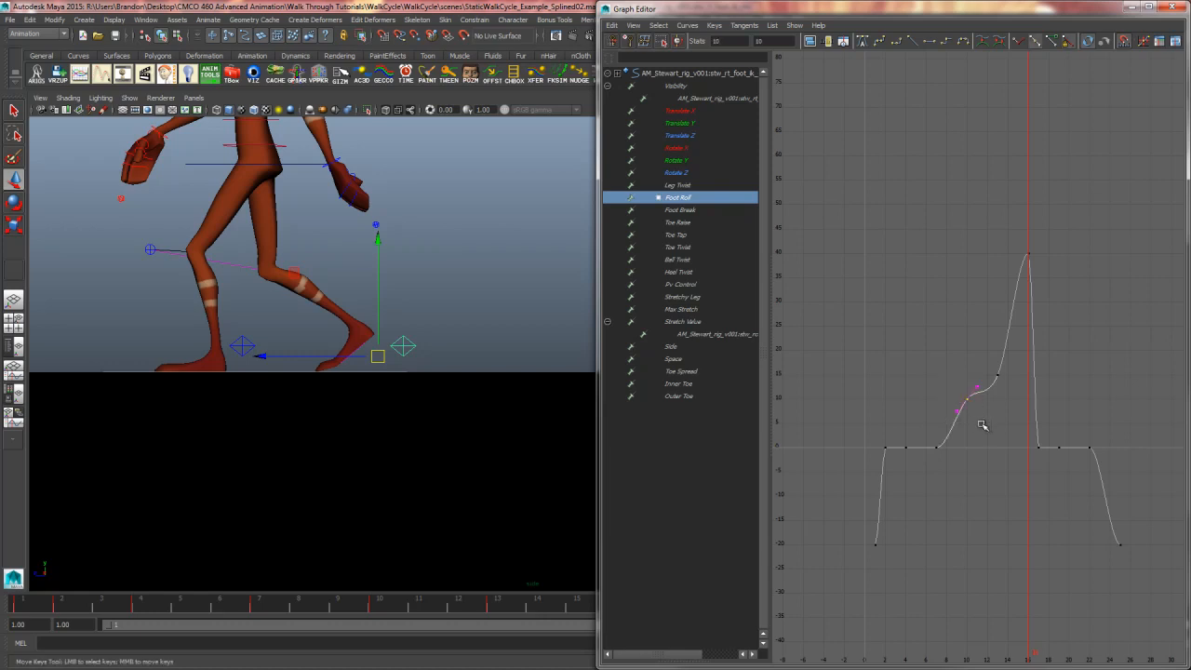
{"action": "key", "text": "Delete"}
Step: Set the right foot's Foot Roll key at frame 13 to 10
{"action": "left_click_drag", "start_coordinate": [974, 353], "coordinate": [1012, 394]}
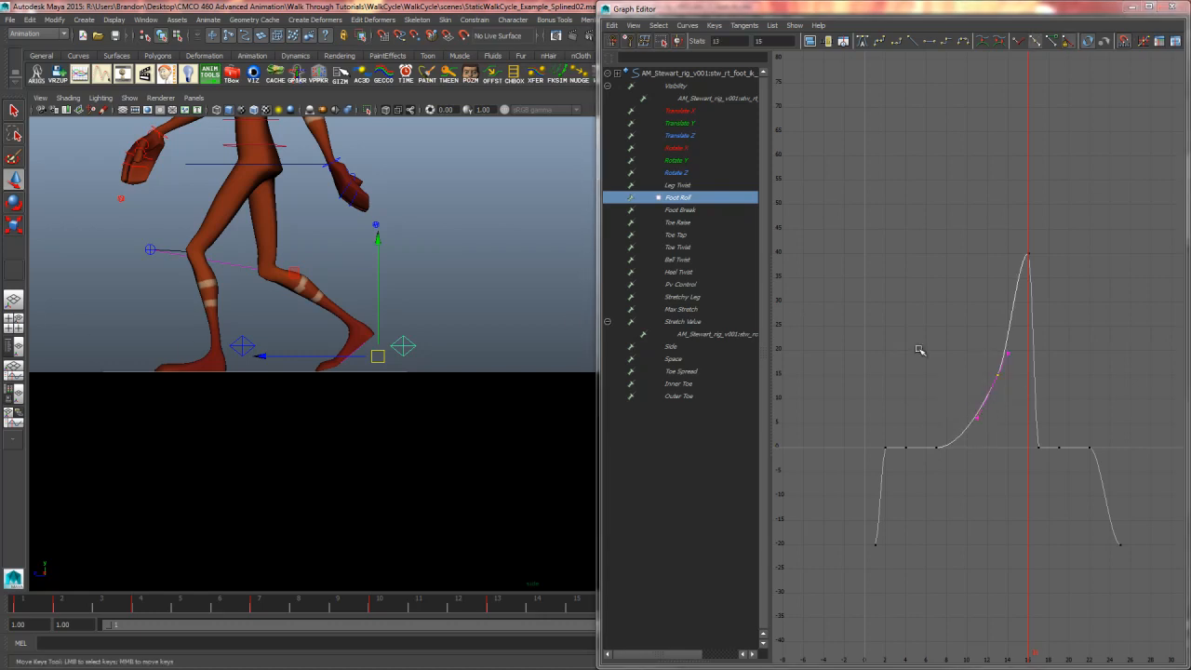
{"action": "left_click_drag", "start_coordinate": [978, 370], "coordinate": [1014, 400]}
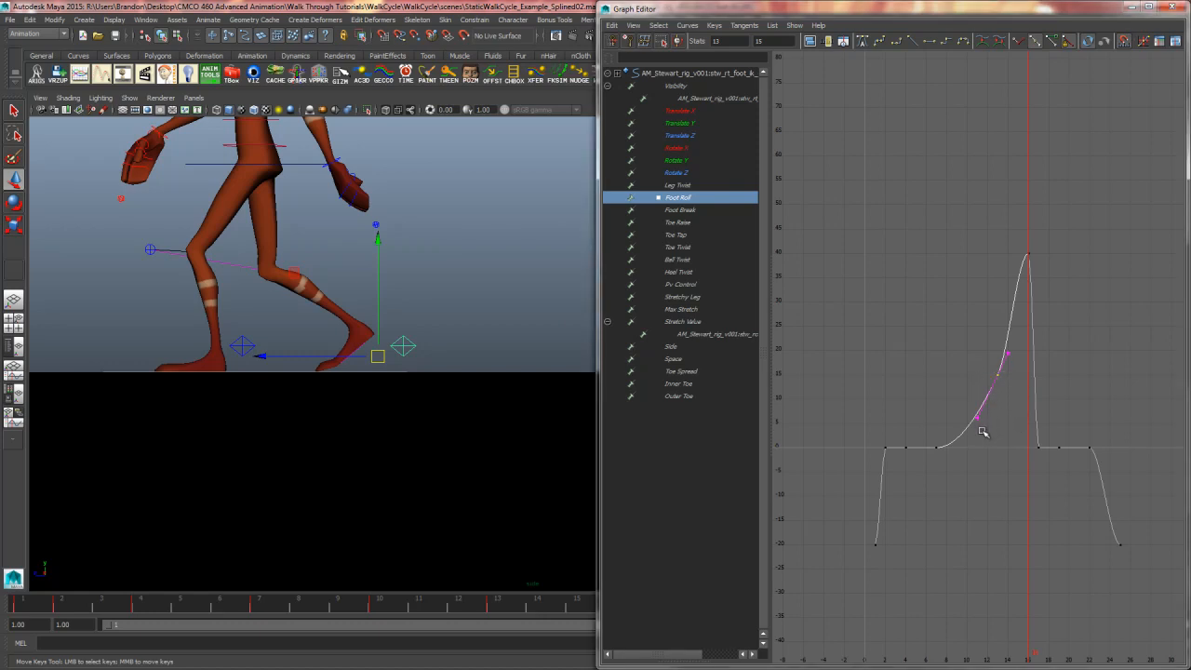
{"action": "key", "text": "alt+comma"}
{"action": "key", "text": "alt+comma"}
{"action": "key", "text": "alt+comma"}
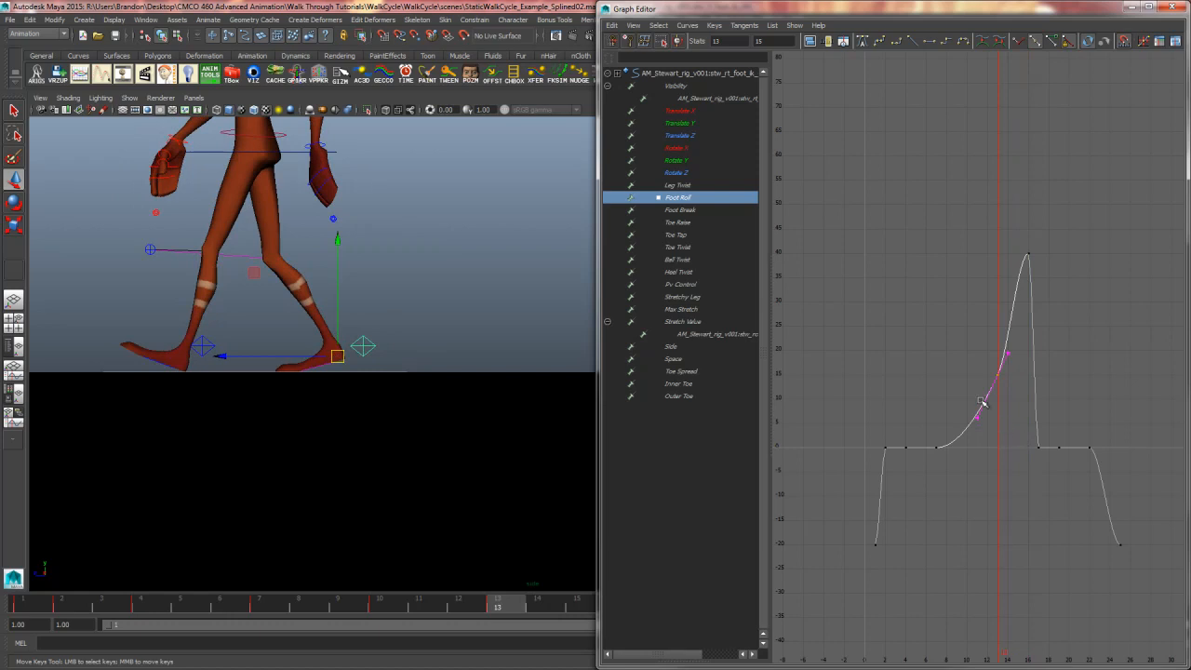
{"action": "left_click", "coordinate": [775, 42]}
{"action": "type", "text": "10"}
{"action": "key", "text": "Return"}
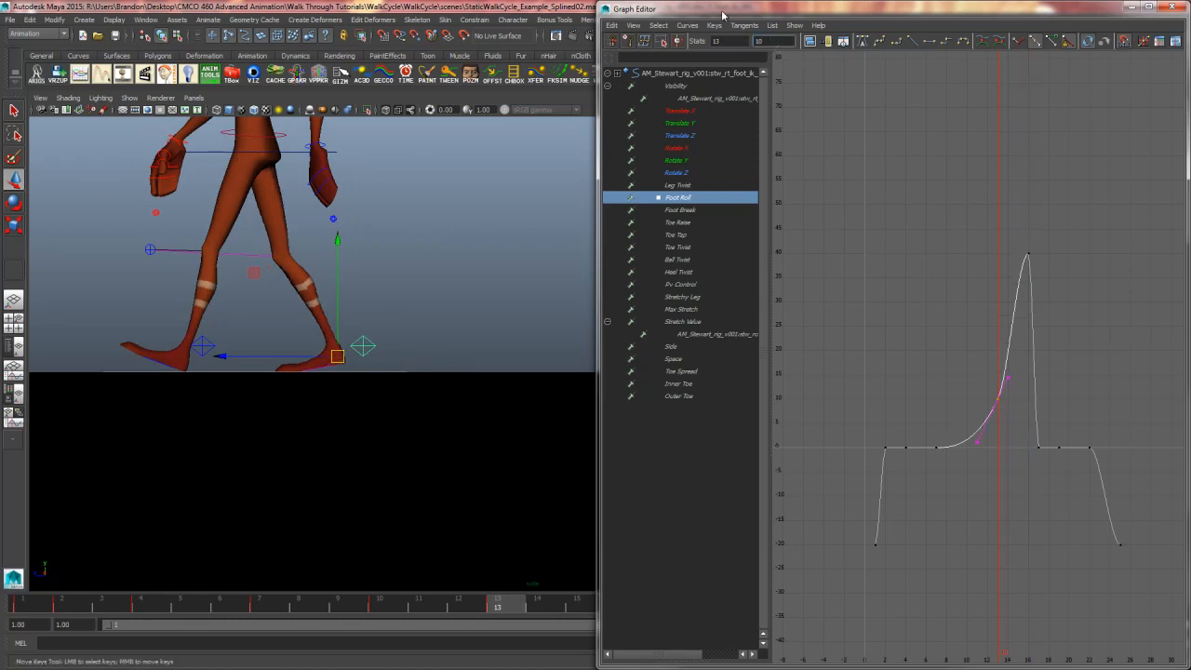
Step: Compare the foot poses at frames 1 and 13 by switching back and forth between the two frames
{"action": "left_click", "coordinate": [23, 606]}
{"action": "left_click", "coordinate": [514, 608]}
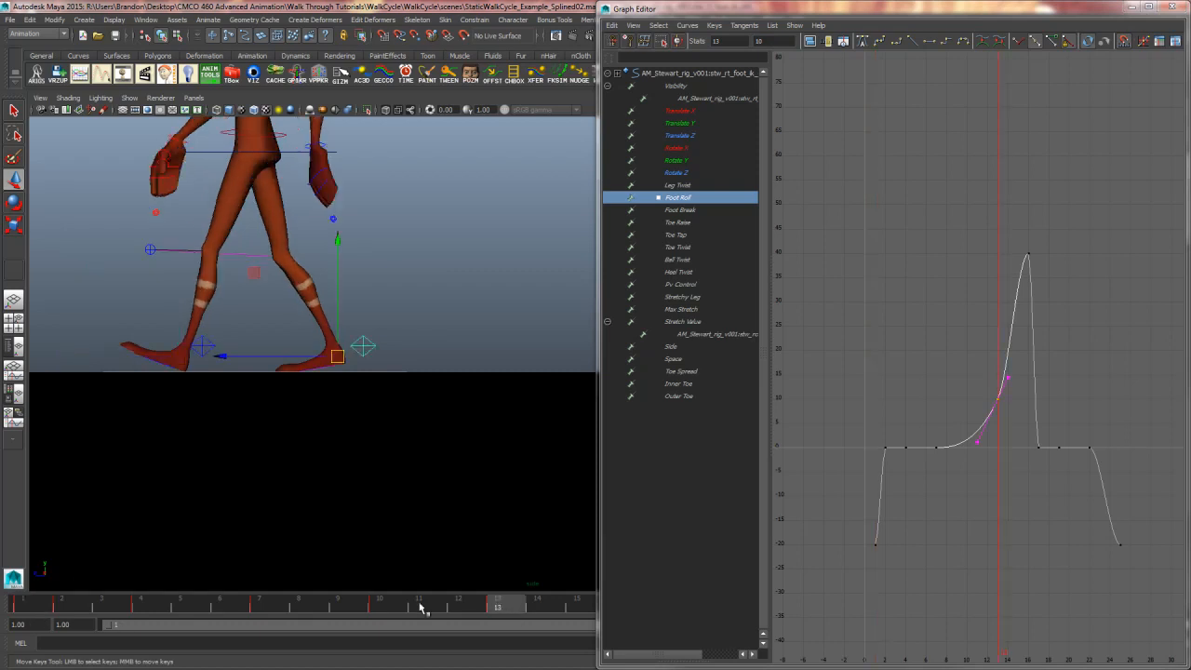
{"action": "left_click", "coordinate": [28, 606]}
{"action": "left_click", "coordinate": [503, 607]}
{"action": "left_click", "coordinate": [37, 606]}
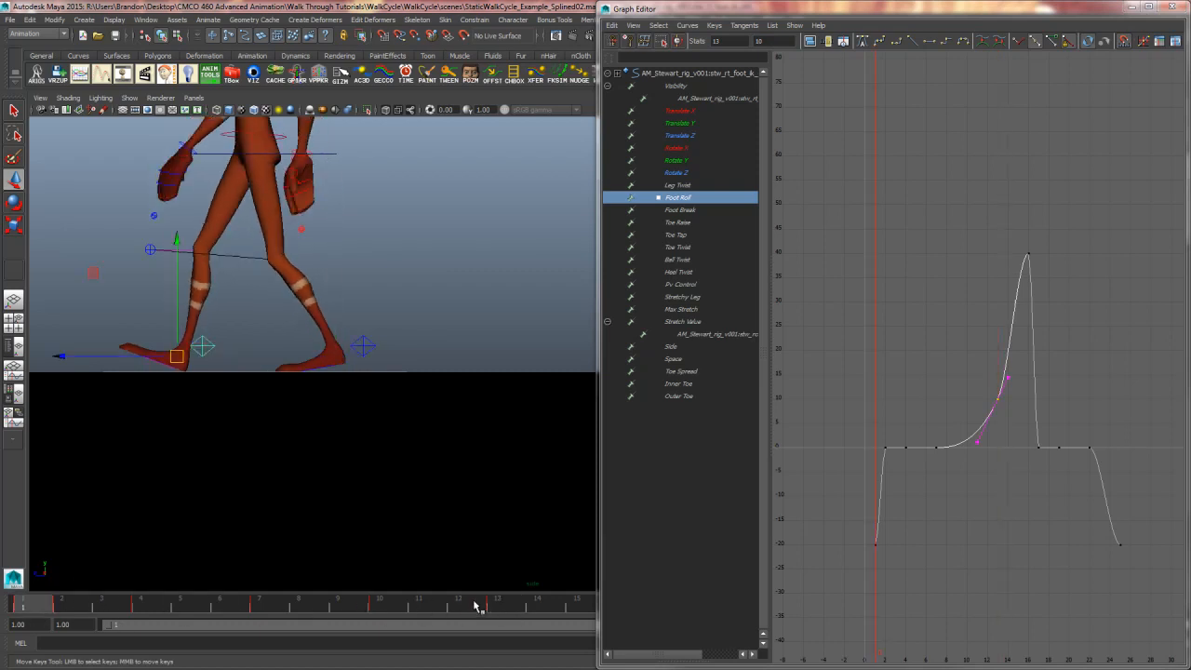
{"action": "left_click", "coordinate": [500, 607]}
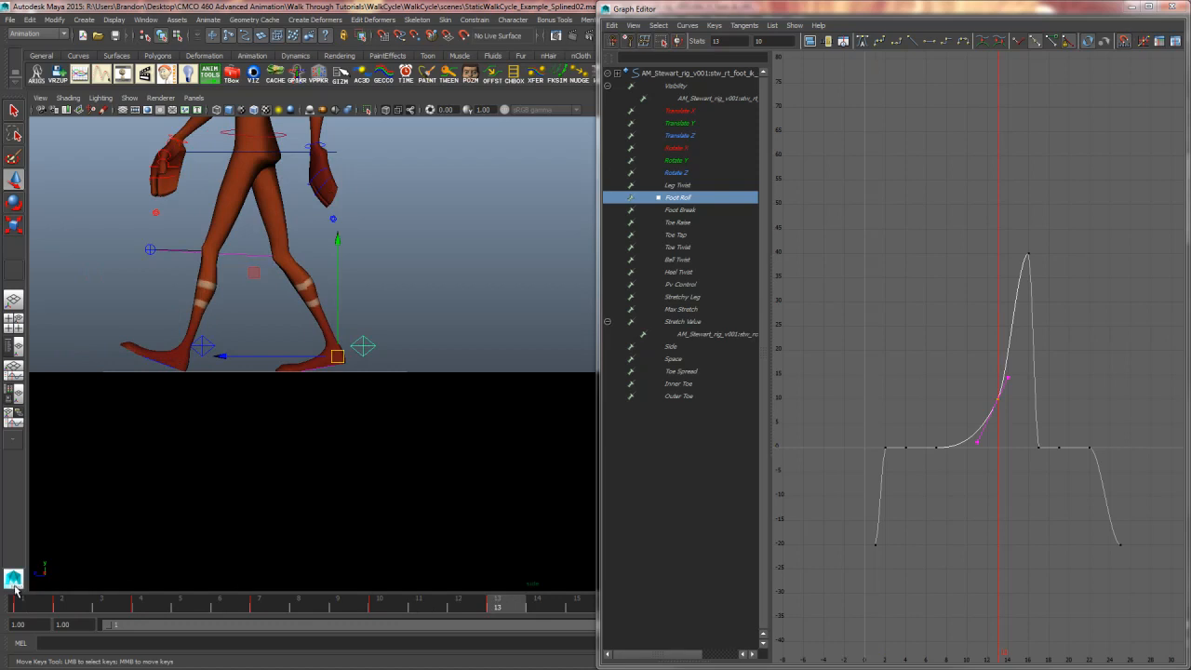
{"action": "left_click", "coordinate": [35, 607]}
{"action": "left_click", "coordinate": [499, 608]}
{"action": "left_click", "coordinate": [35, 607]}
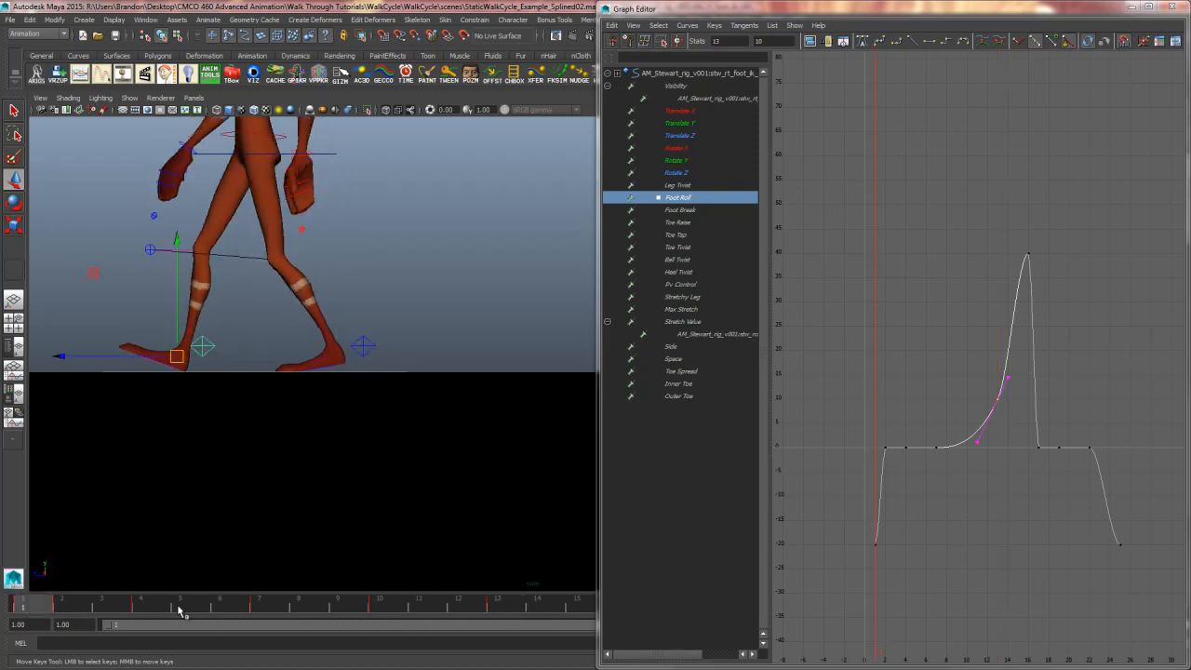
{"action": "left_click", "coordinate": [507, 609]}
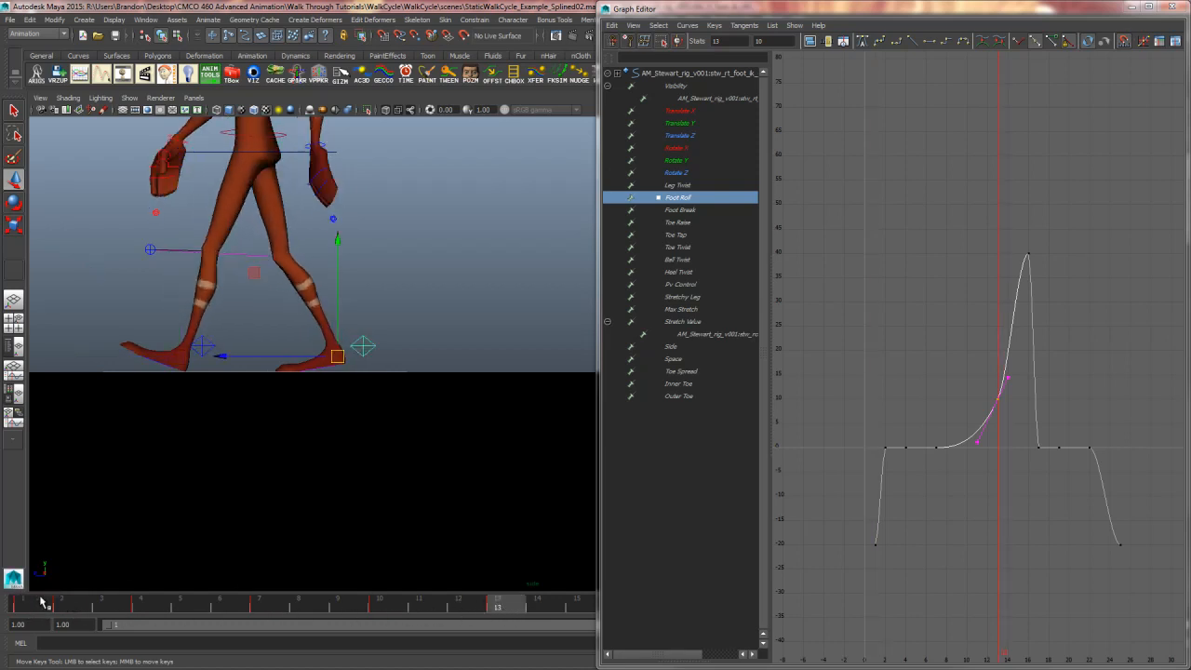
{"action": "left_click", "coordinate": [42, 605]}
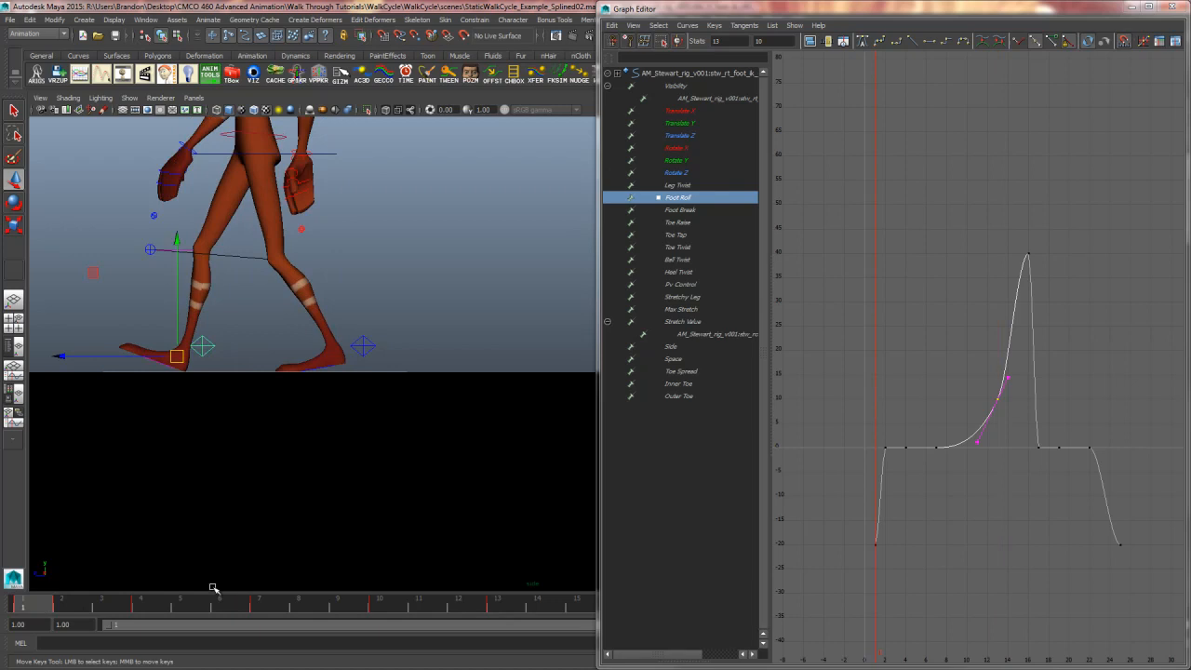
{"action": "left_click", "coordinate": [510, 611]}
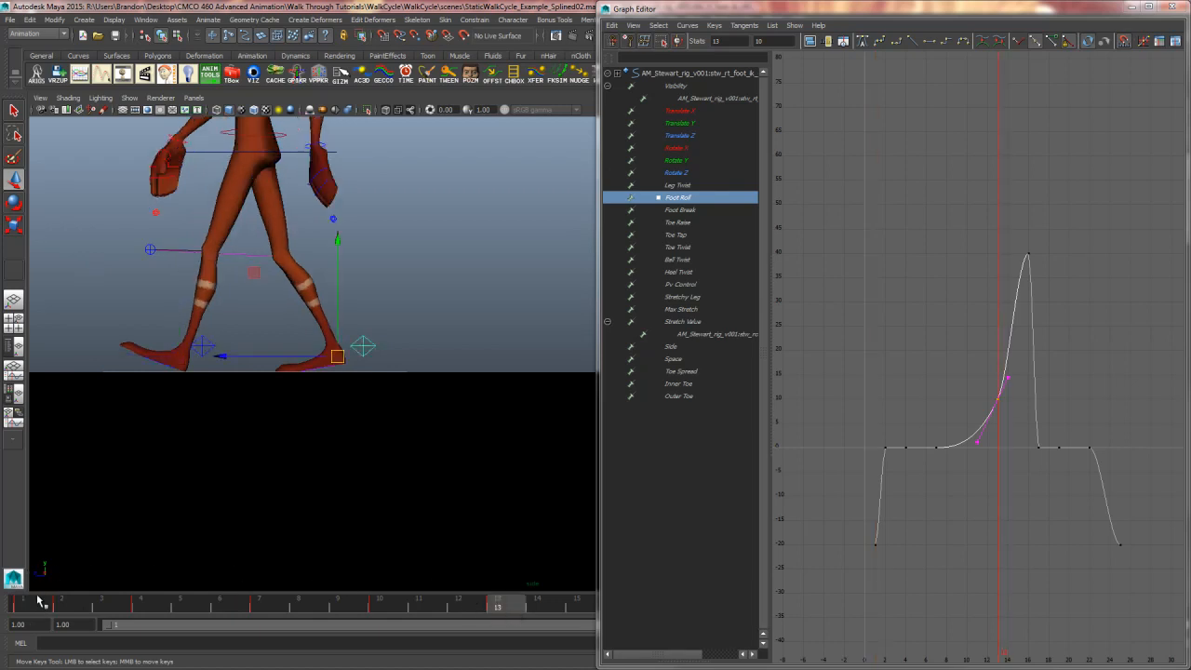
{"action": "left_click", "coordinate": [40, 603]}
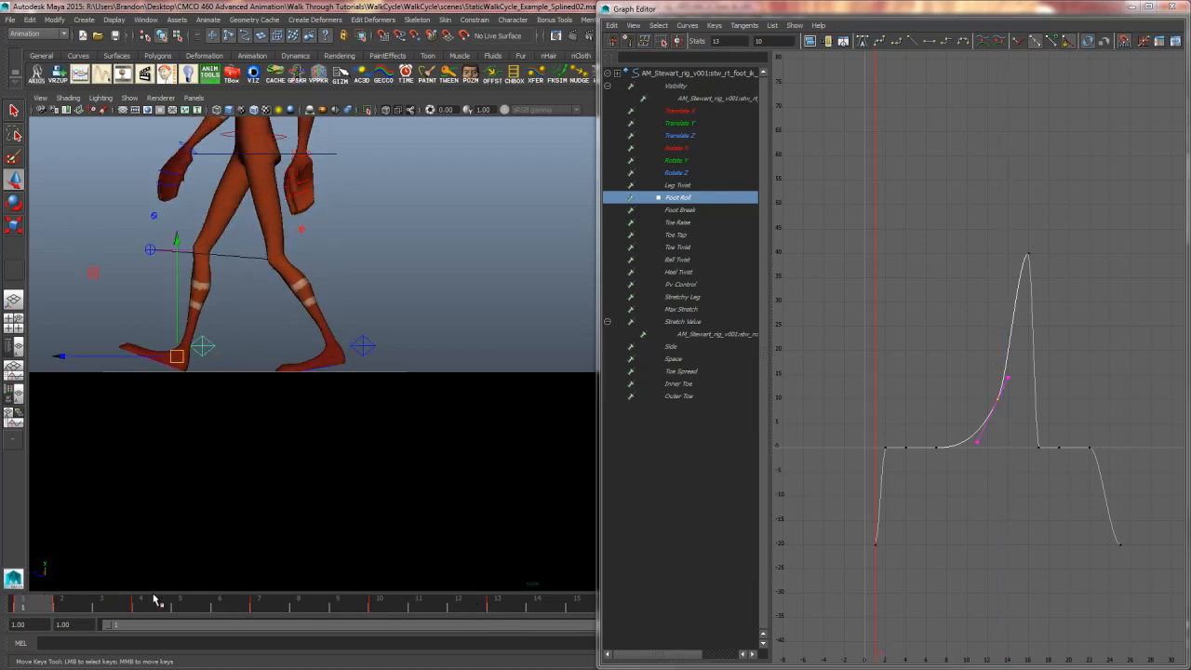
{"action": "left_click", "coordinate": [507, 609]}
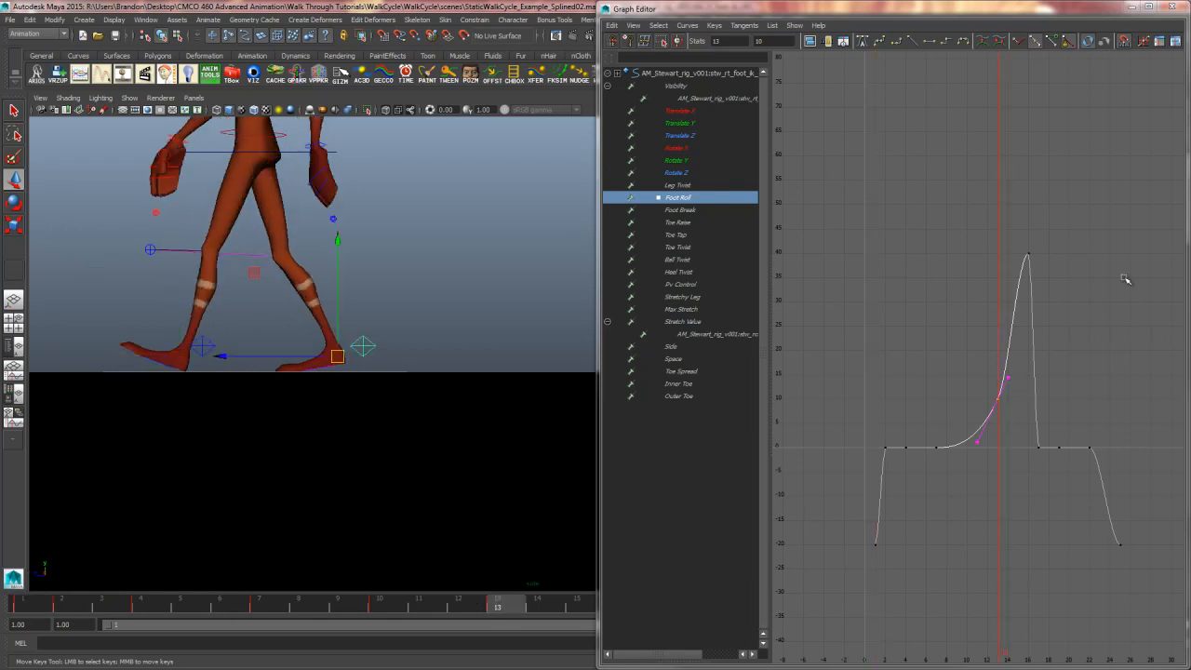
Step: Apply linear tangents to all of the right foot's Foot Roll keys
{"action": "left_click_drag", "start_coordinate": [1163, 202], "coordinate": [845, 596]}
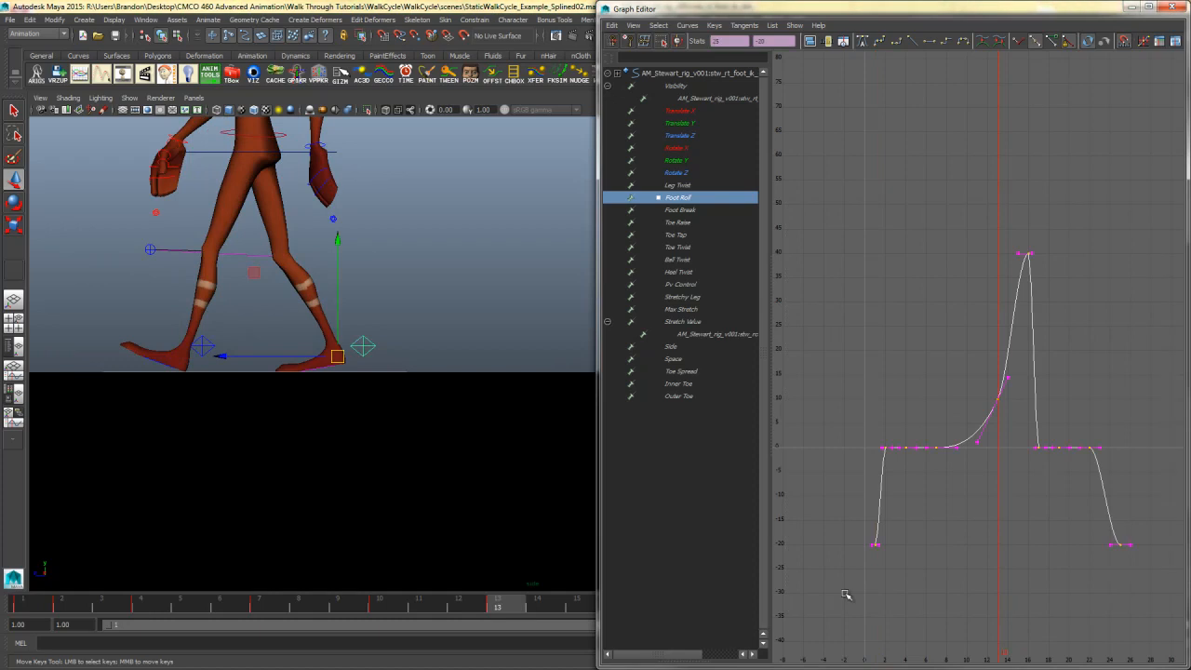
{"action": "left_click", "coordinate": [913, 41]}
Step: Check the right foot's Foot Break, Toe Raise, Toe Tap and Toe Twist curves and return to Toe Tap
{"action": "left_click", "coordinate": [691, 211]}
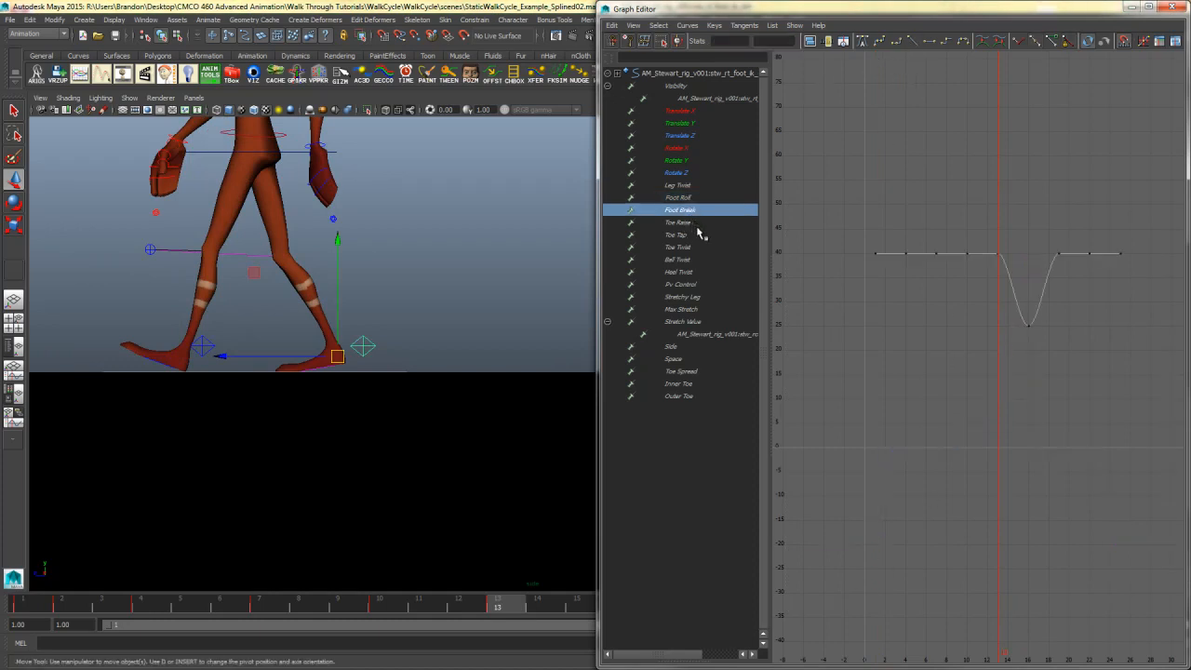
{"action": "left_click", "coordinate": [713, 226]}
{"action": "left_click", "coordinate": [713, 237]}
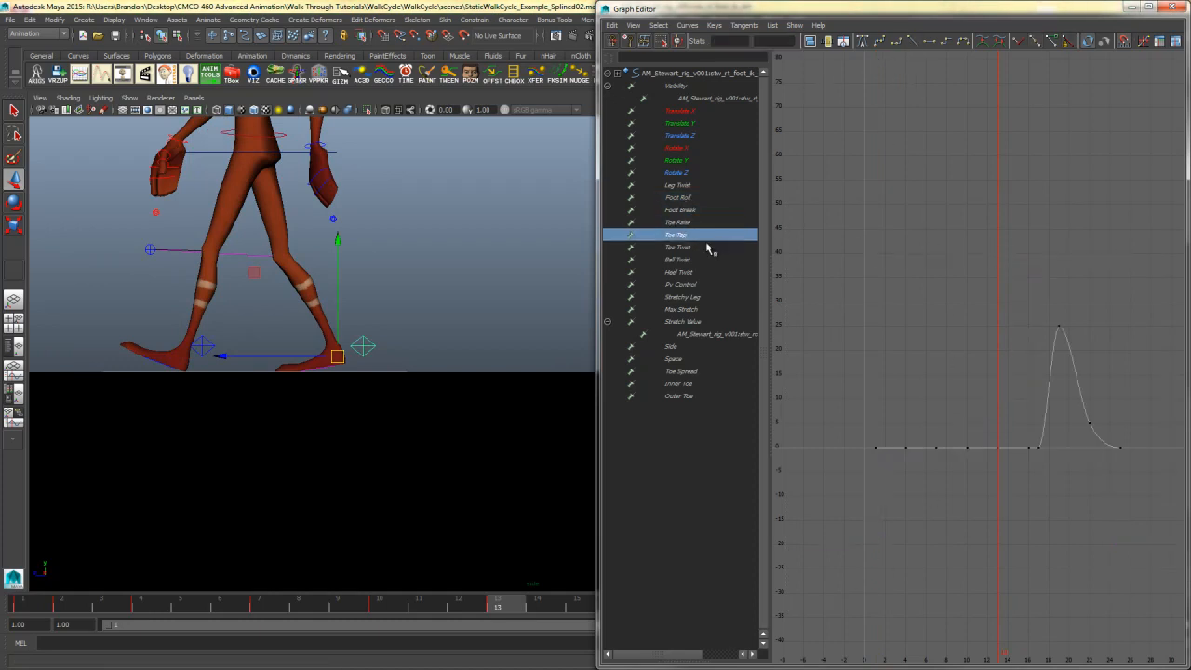
{"action": "left_click", "coordinate": [706, 247]}
{"action": "left_click", "coordinate": [708, 237]}
Step: Key the right foot's Toe Tap at -10 on frame 2 and at 0 on frame 3
{"action": "middle_click_drag", "start_coordinate": [515, 407], "coordinate": [466, 513], "text": "alt"}
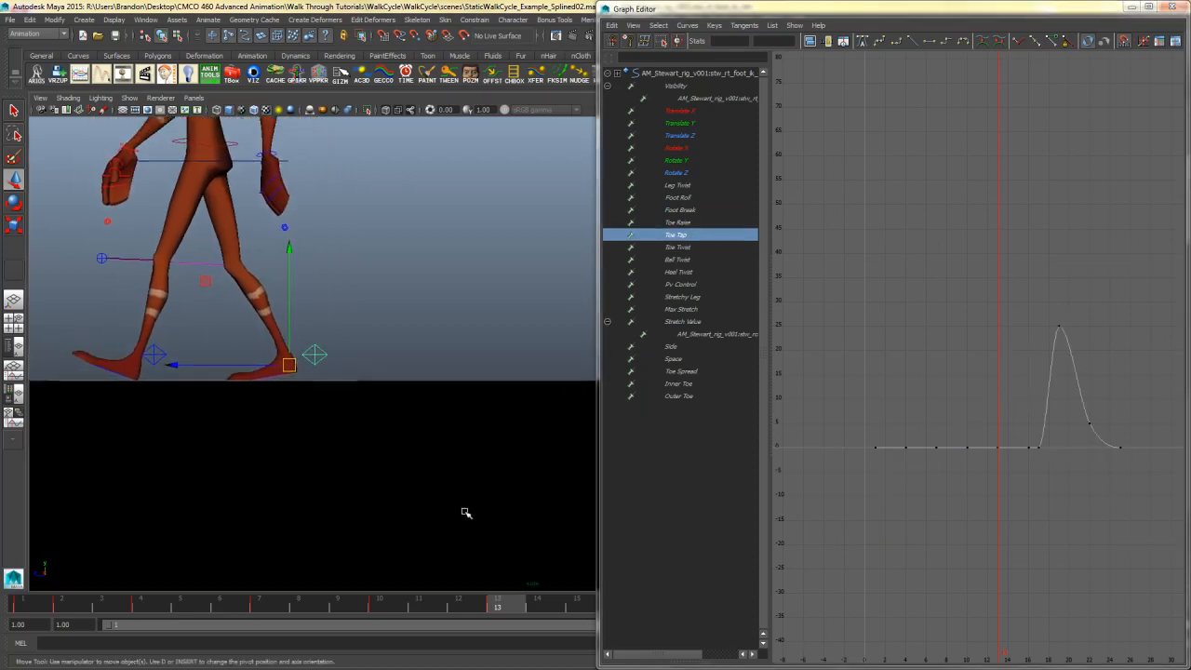
{"action": "left_click_drag", "start_coordinate": [283, 610], "coordinate": [72, 610]}
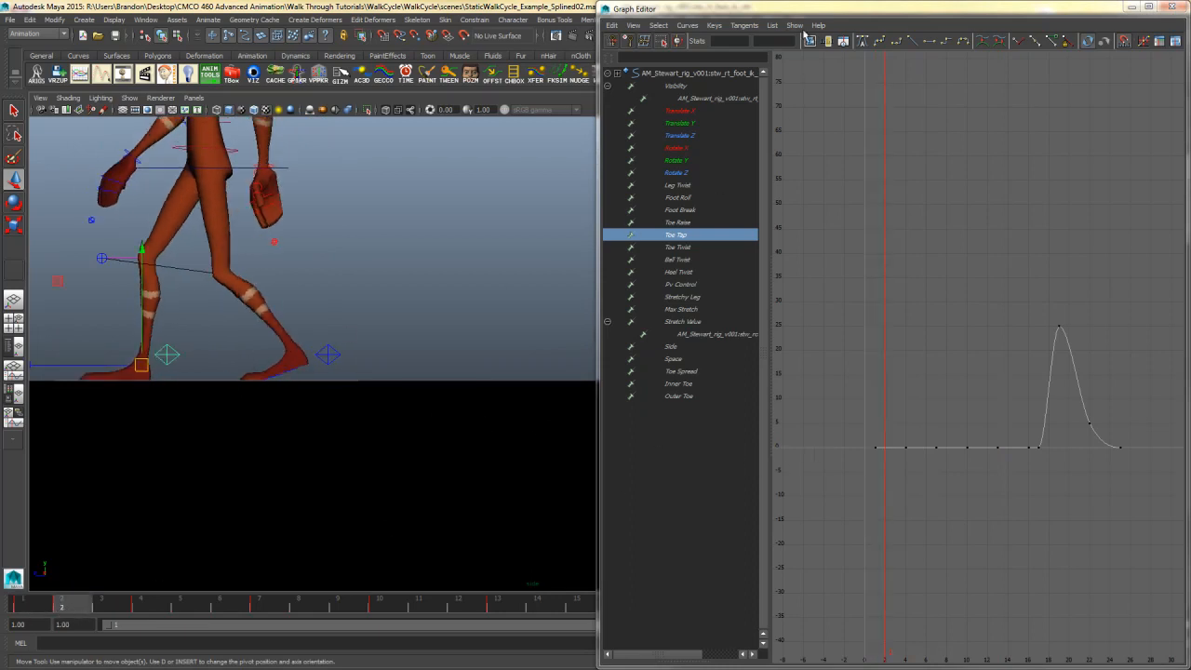
{"action": "left_click_drag", "start_coordinate": [805, 10], "coordinate": [491, 313]}
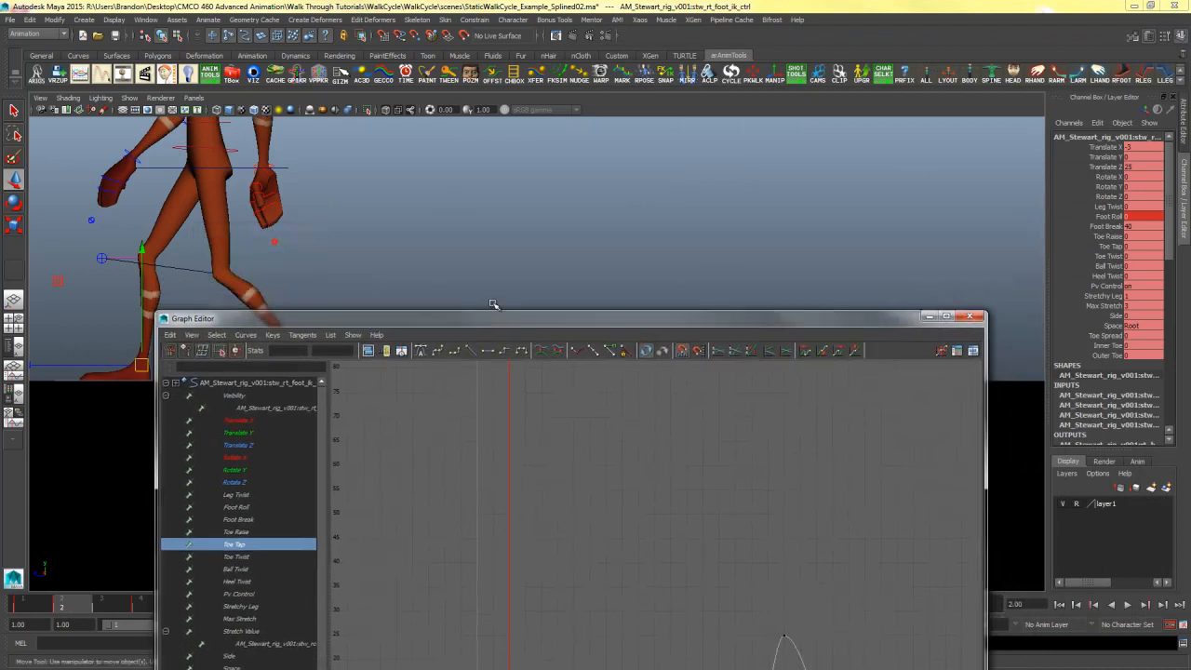
{"action": "left_click", "coordinate": [1110, 247]}
{"action": "left_click_drag", "start_coordinate": [715, 319], "coordinate": [752, 379]}
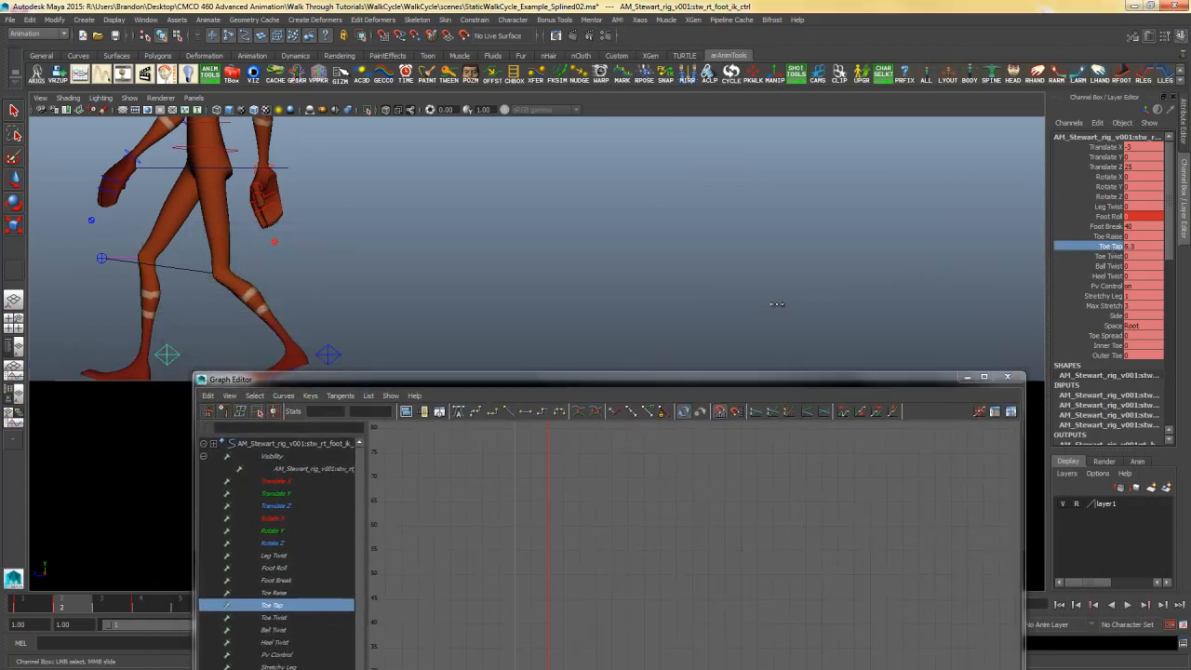
{"action": "middle_click_drag", "start_coordinate": [791, 304], "coordinate": [791, 304]}
{"action": "left_click", "coordinate": [1144, 247]}
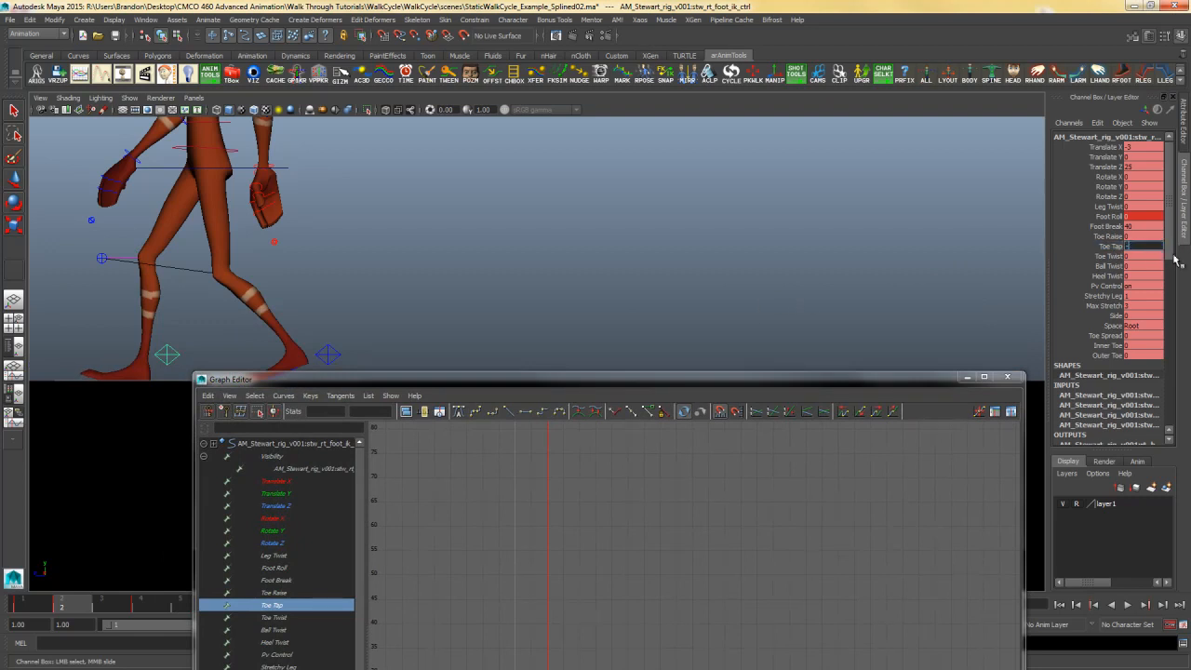
{"action": "left_click", "coordinate": [102, 597]}
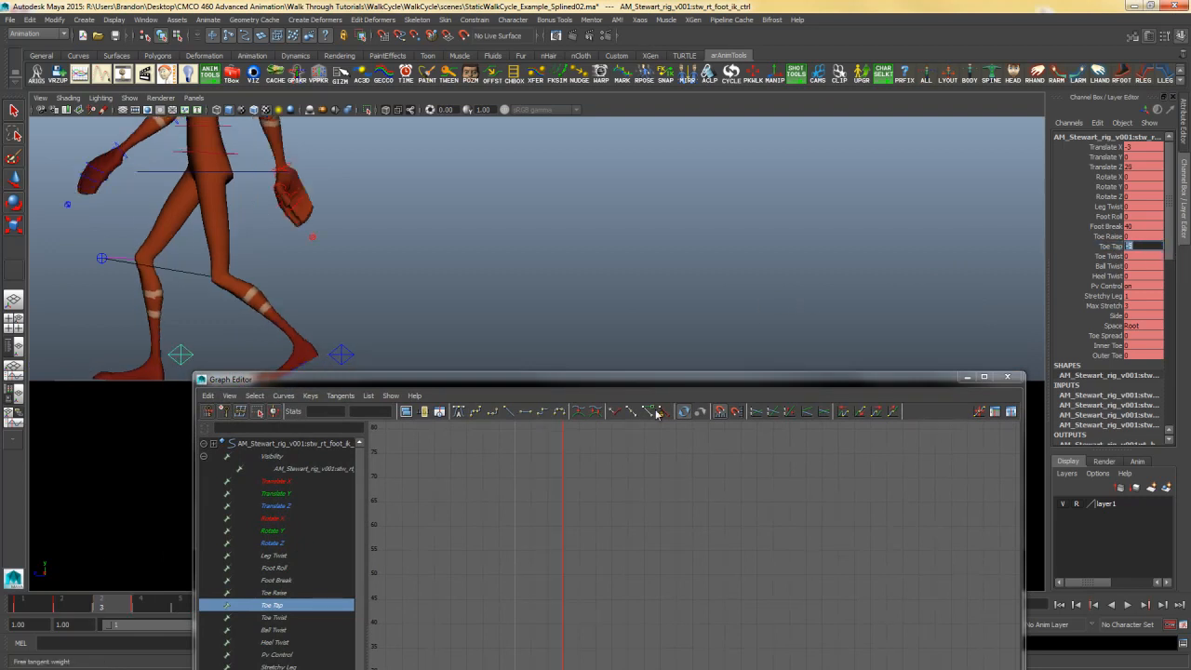
Step: Delete the right foot's Toe Tap key at frame 22
{"action": "double_click", "coordinate": [540, 380]}
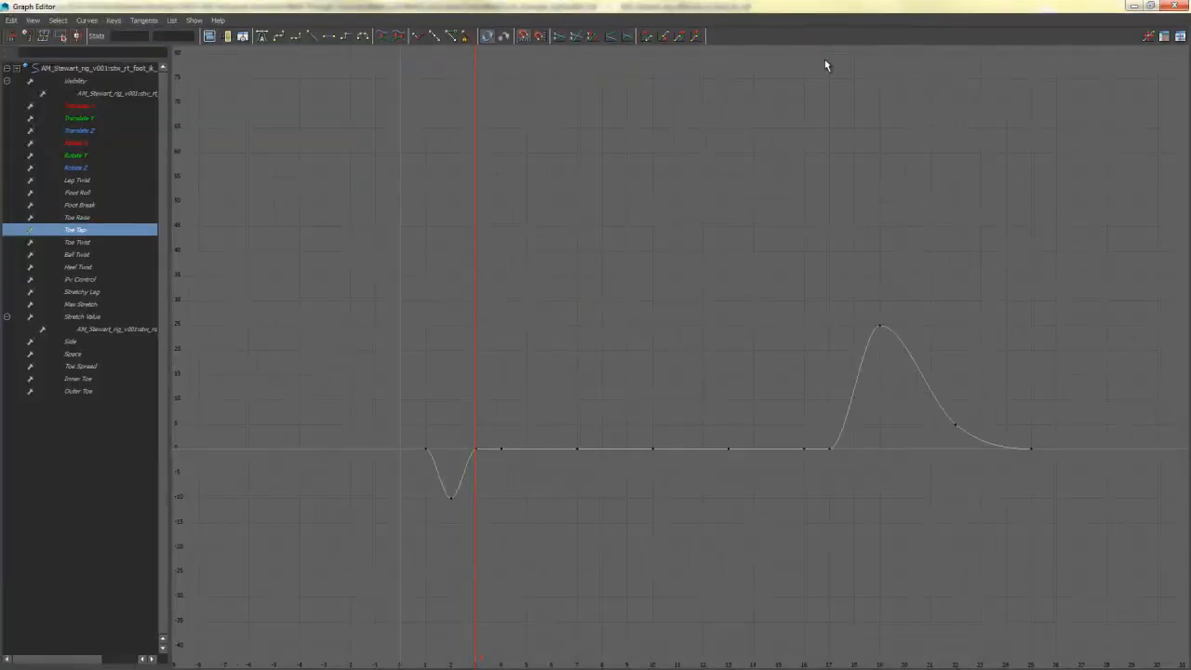
{"action": "double_click", "coordinate": [824, 7]}
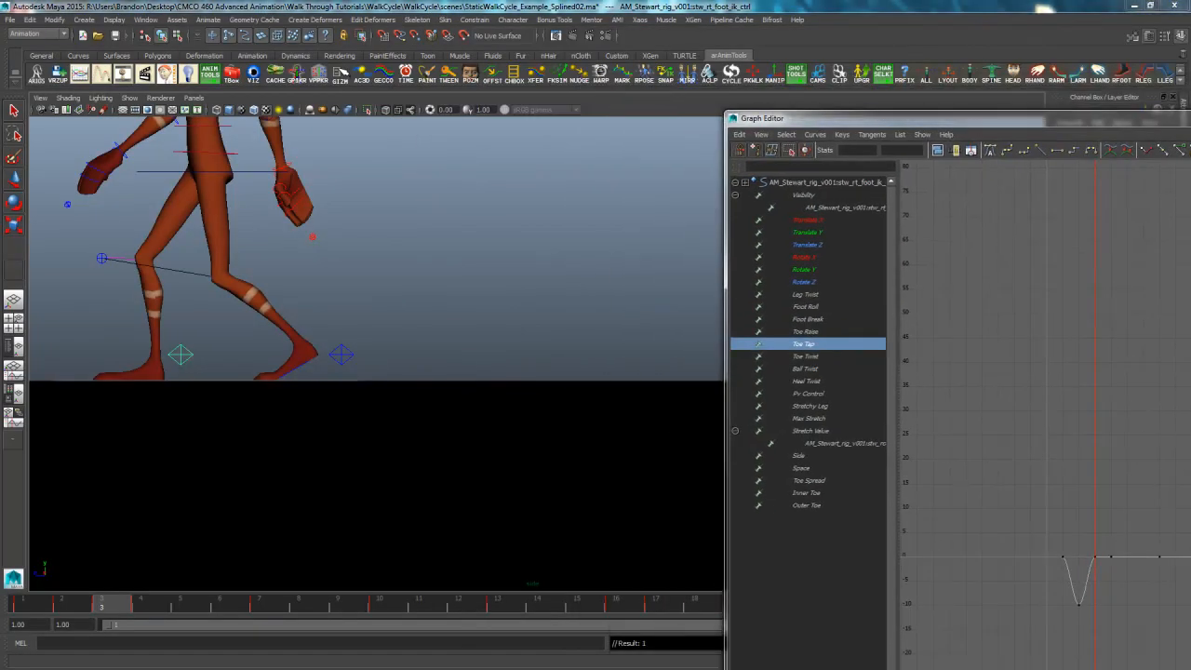
{"action": "left_click_drag", "start_coordinate": [1007, 120], "coordinate": [430, 17]}
{"action": "key", "text": "w"}
{"action": "left_click_drag", "start_coordinate": [850, 412], "coordinate": [801, 471]}
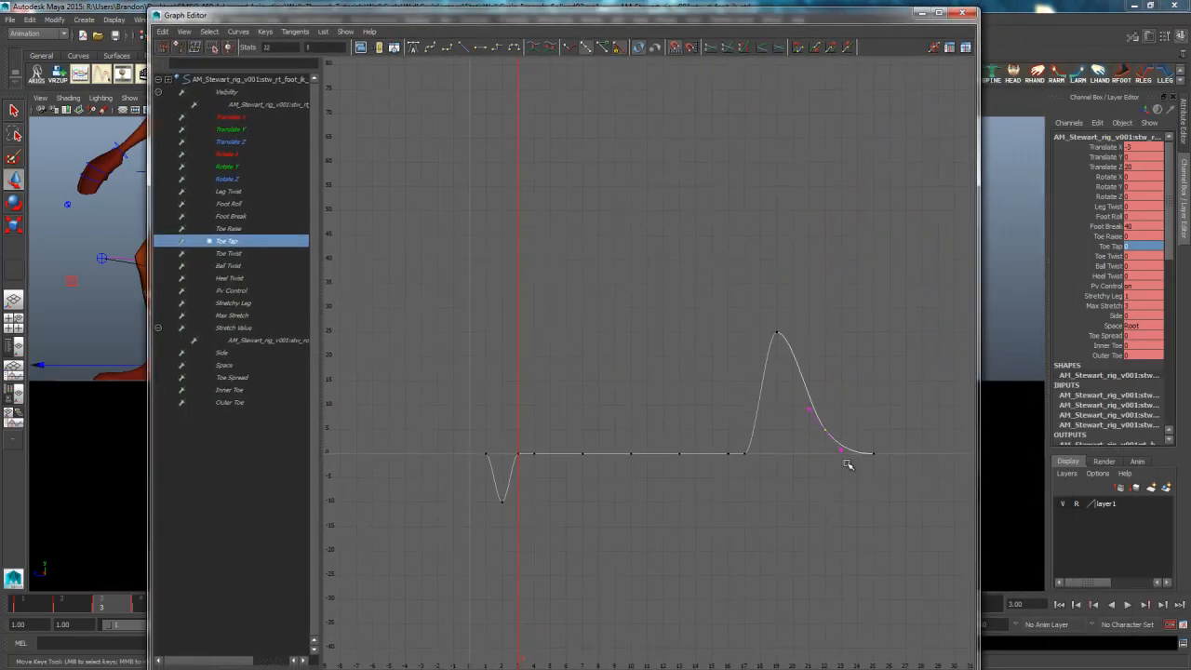
{"action": "key", "text": "Delete"}
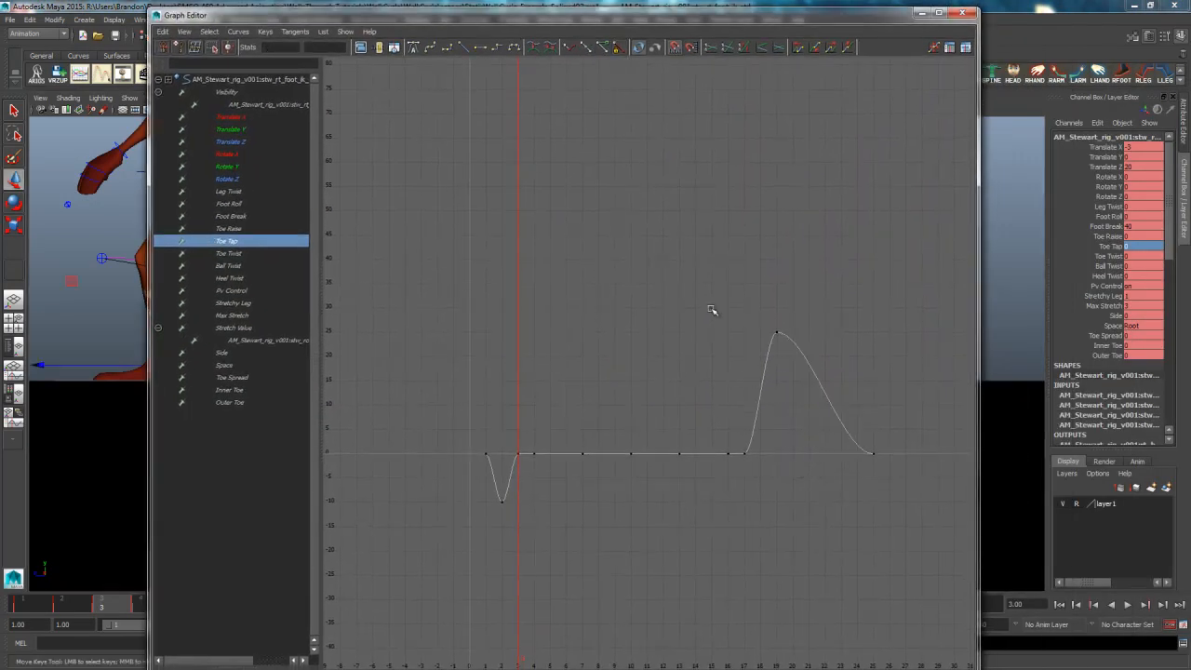
Step: Set the right foot's Toe Tap key at frame 1 to -10 and delete its key at frame 2
{"action": "left_click_drag", "start_coordinate": [724, 15], "coordinate": [700, 20]}
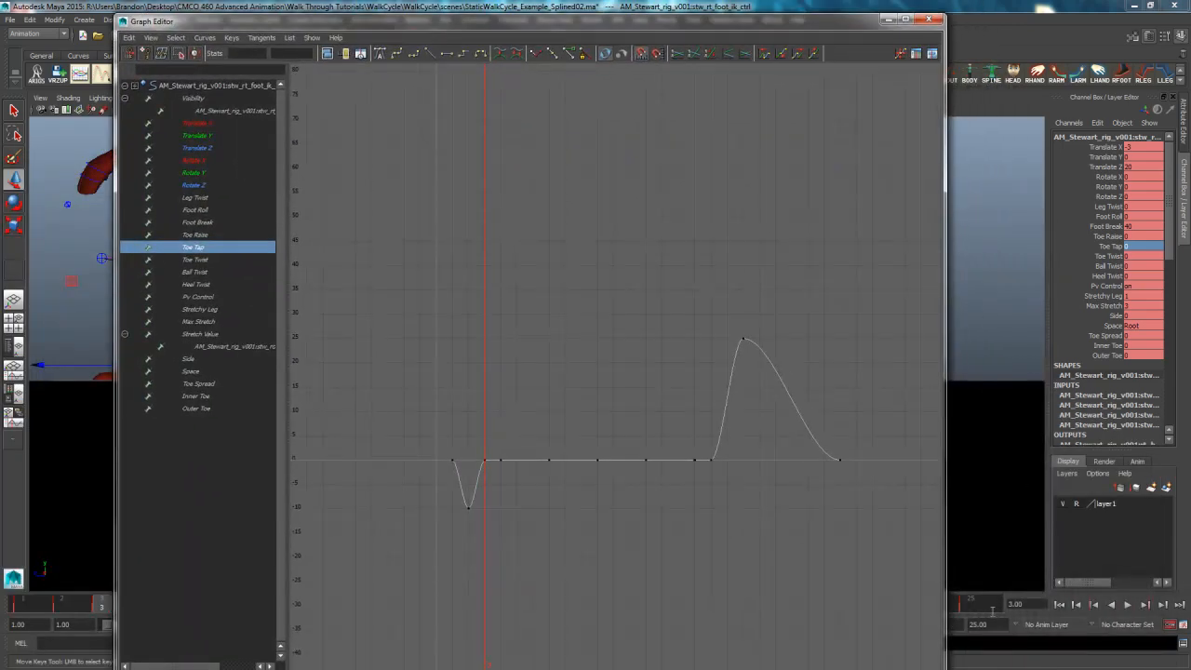
{"action": "left_click", "coordinate": [982, 606]}
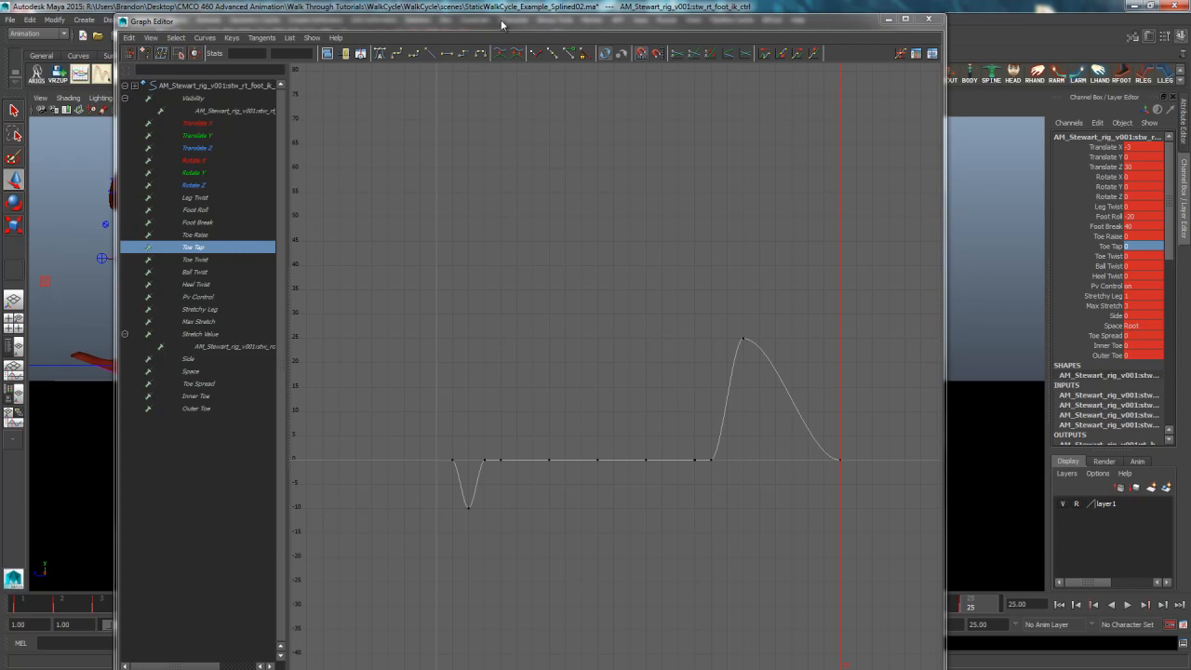
{"action": "left_click_drag", "start_coordinate": [507, 21], "coordinate": [837, 79]}
{"action": "left_click", "coordinate": [46, 607]}
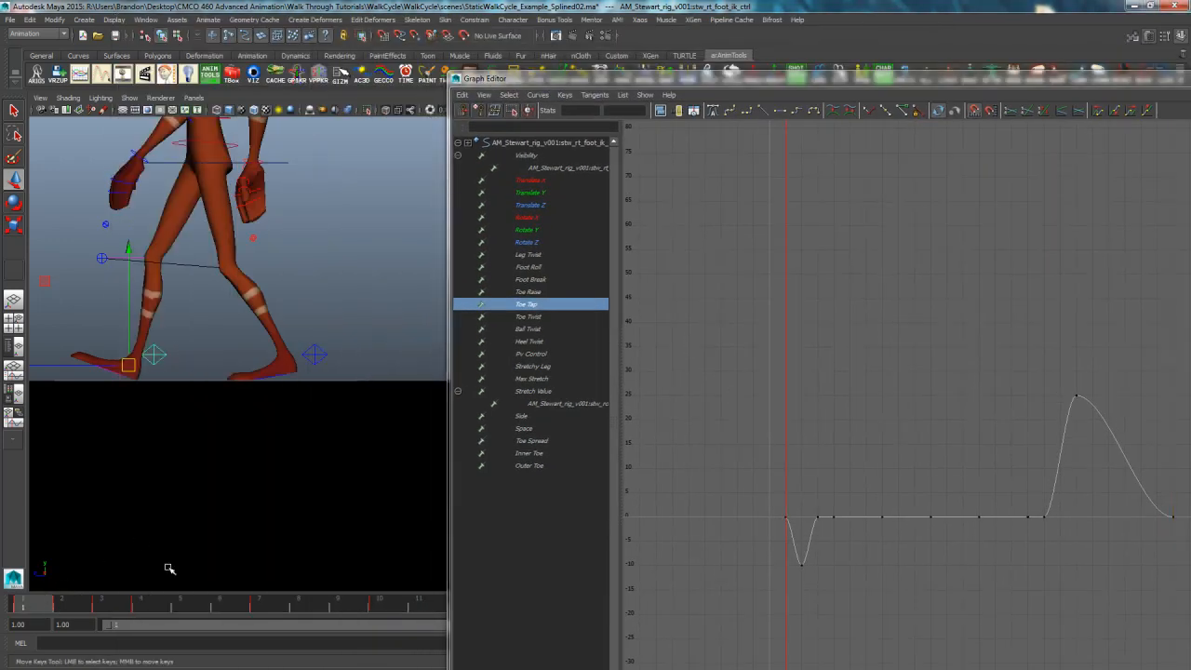
{"action": "left_click_drag", "start_coordinate": [769, 509], "coordinate": [795, 532]}
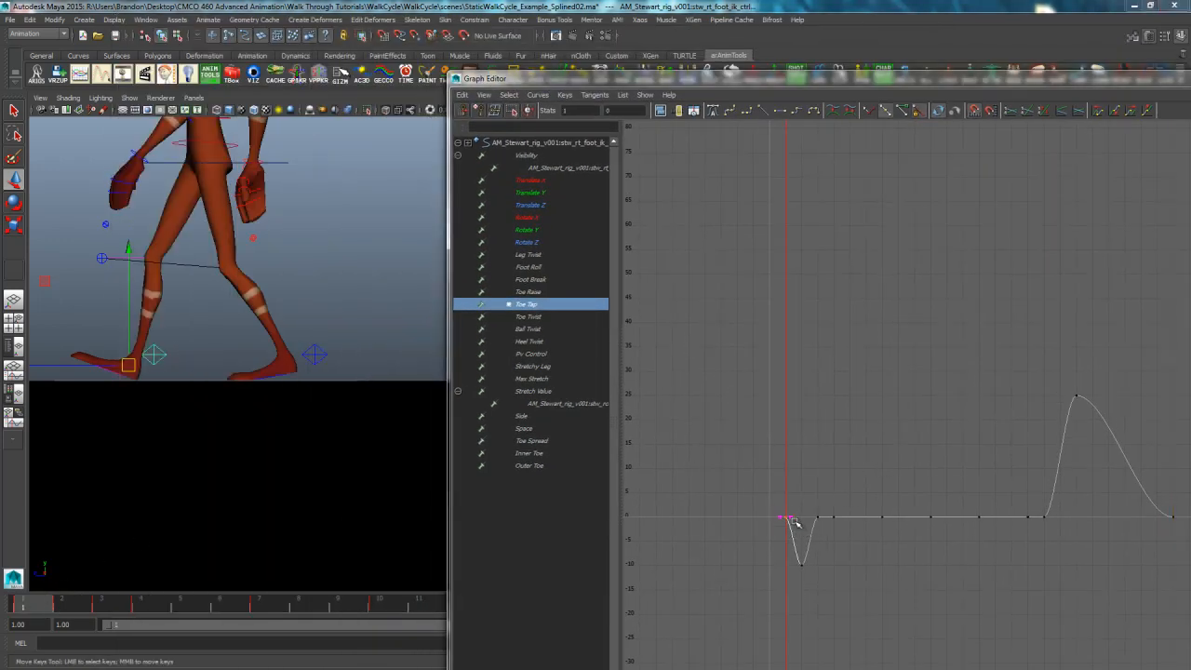
{"action": "middle_click_drag", "start_coordinate": [798, 524], "coordinate": [805, 586]}
{"action": "double_click", "coordinate": [828, 79]}
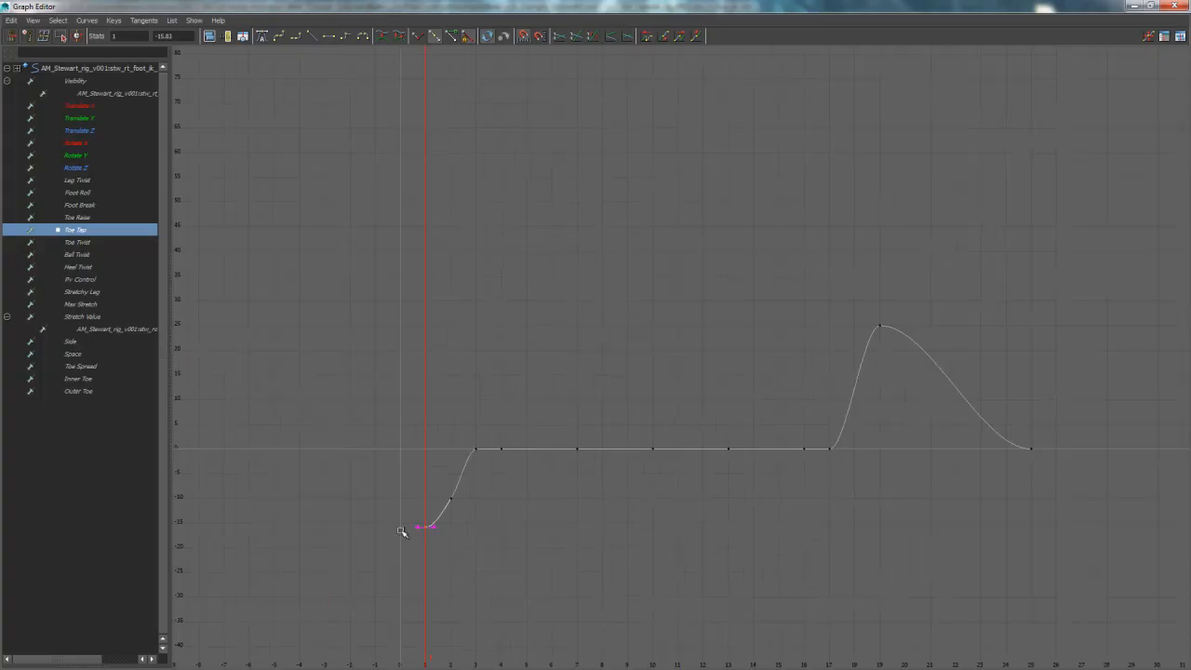
{"action": "left_click", "coordinate": [173, 36]}
{"action": "type", "text": "-10"}
{"action": "key", "text": "Return"}
{"action": "left_click_drag", "start_coordinate": [477, 493], "coordinate": [442, 519]}
{"action": "key", "text": "Delete"}
Step: Set the right foot's Toe Tap key at frame 25 to -10
{"action": "left_click_drag", "start_coordinate": [1066, 440], "coordinate": [1003, 482]}
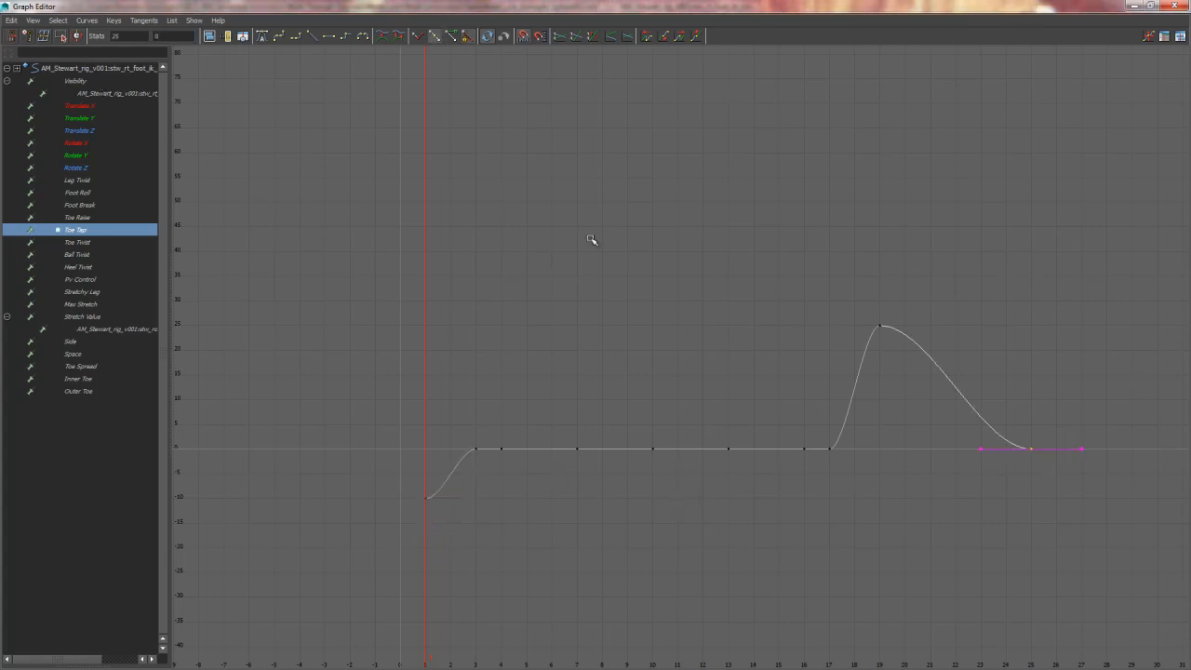
{"action": "left_click_drag", "start_coordinate": [165, 35], "coordinate": [41, 39]}
{"action": "type", "text": "-10"}
{"action": "key", "text": "Return"}
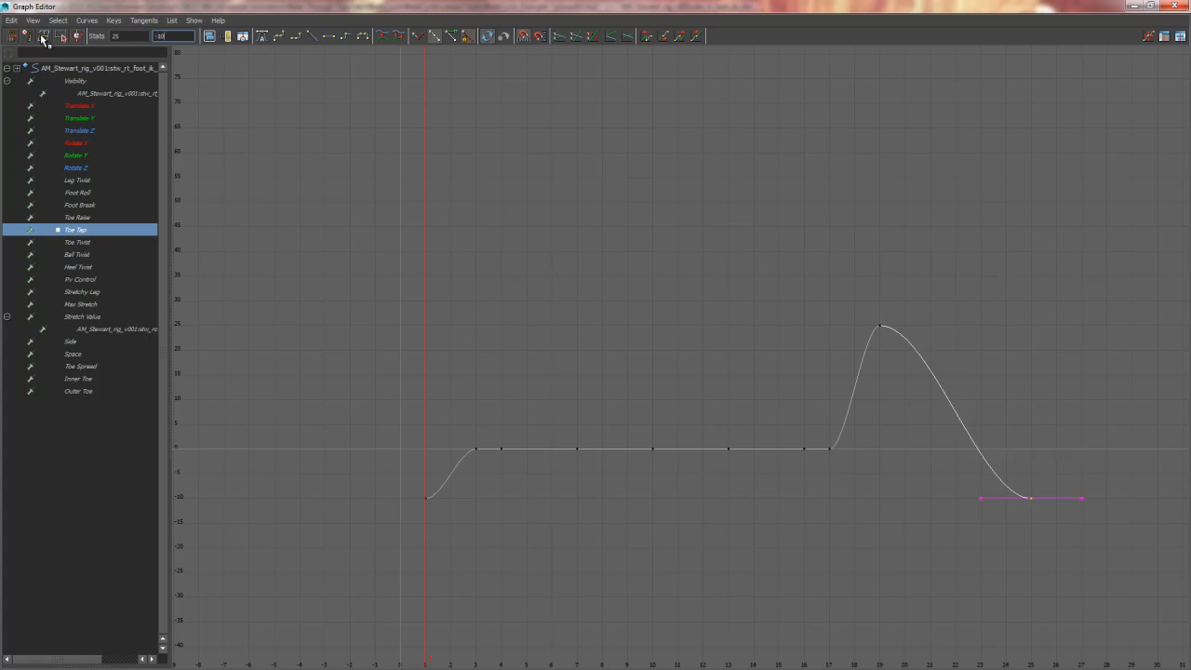
Step: Play back the walk cycle in the viewport with the full legs in view, and deselect the right foot control
{"action": "left_click", "coordinate": [1131, 6]}
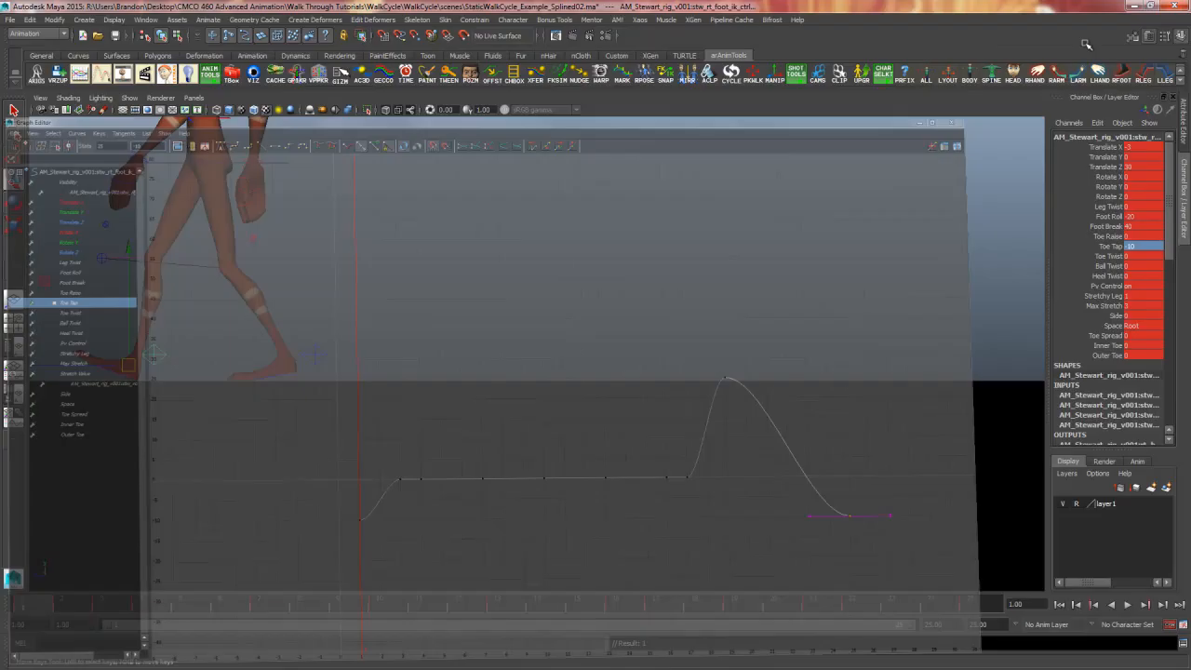
{"action": "middle_click_drag", "start_coordinate": [371, 378], "coordinate": [655, 450], "text": "alt"}
{"action": "right_click_drag", "start_coordinate": [656, 450], "coordinate": [432, 466], "text": "alt"}
{"action": "middle_click_drag", "start_coordinate": [434, 466], "coordinate": [469, 478], "text": "alt"}
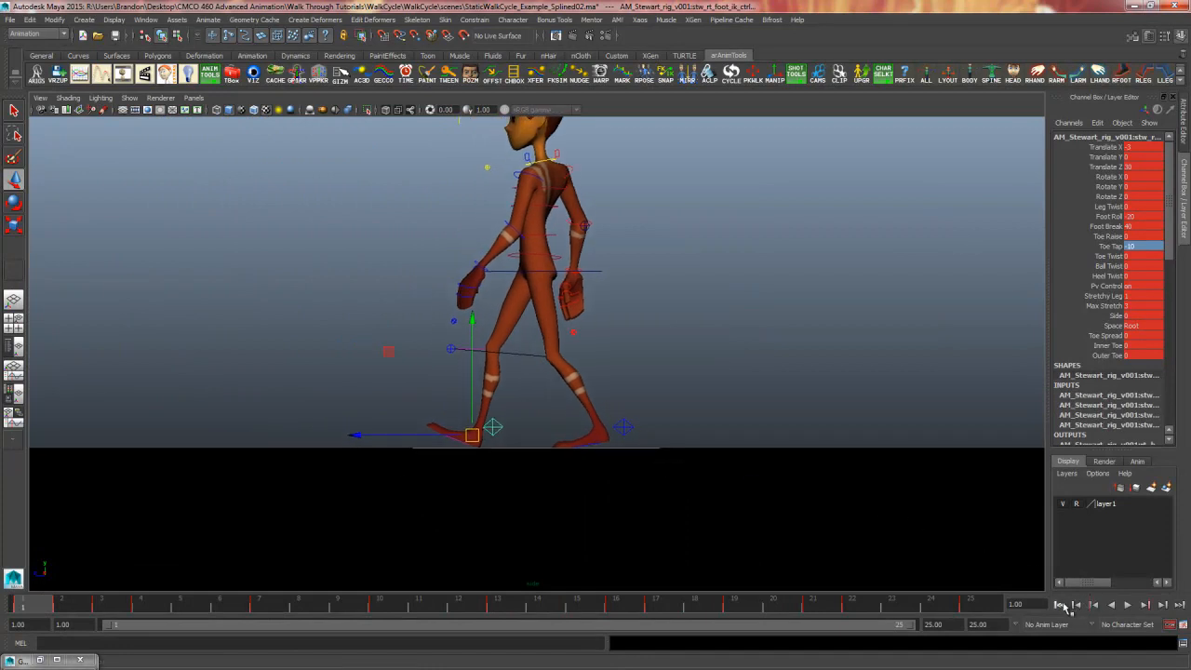
{"action": "left_click", "coordinate": [1127, 605]}
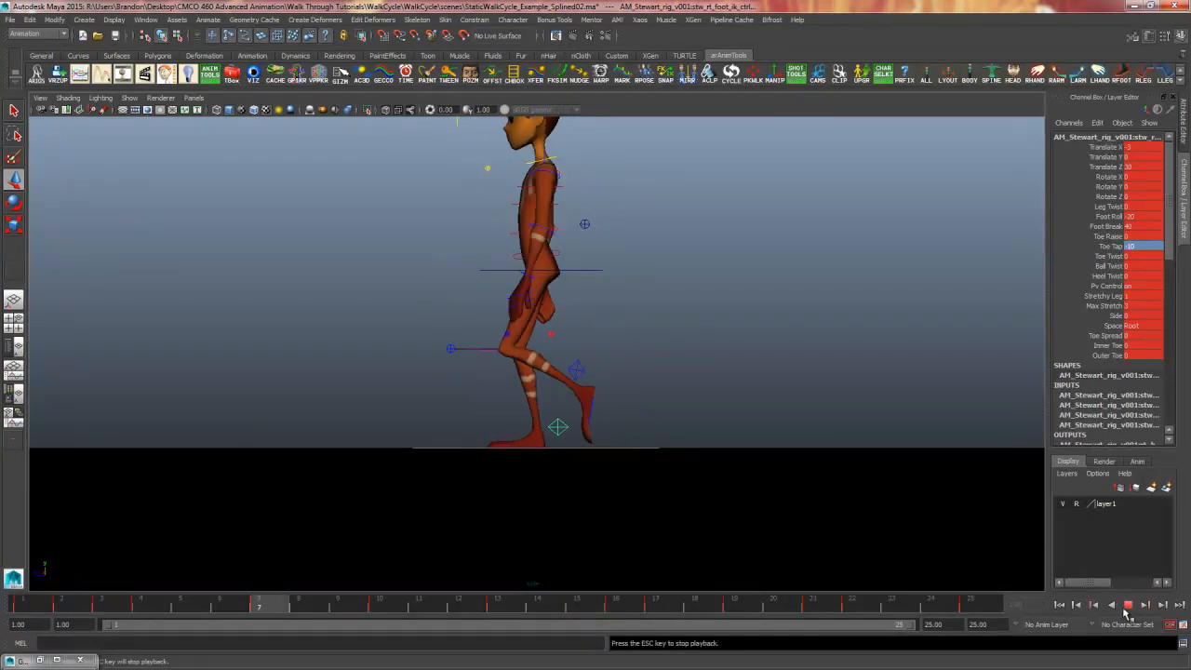
{"action": "left_click", "coordinate": [1127, 609]}
{"action": "left_click", "coordinate": [323, 274]}
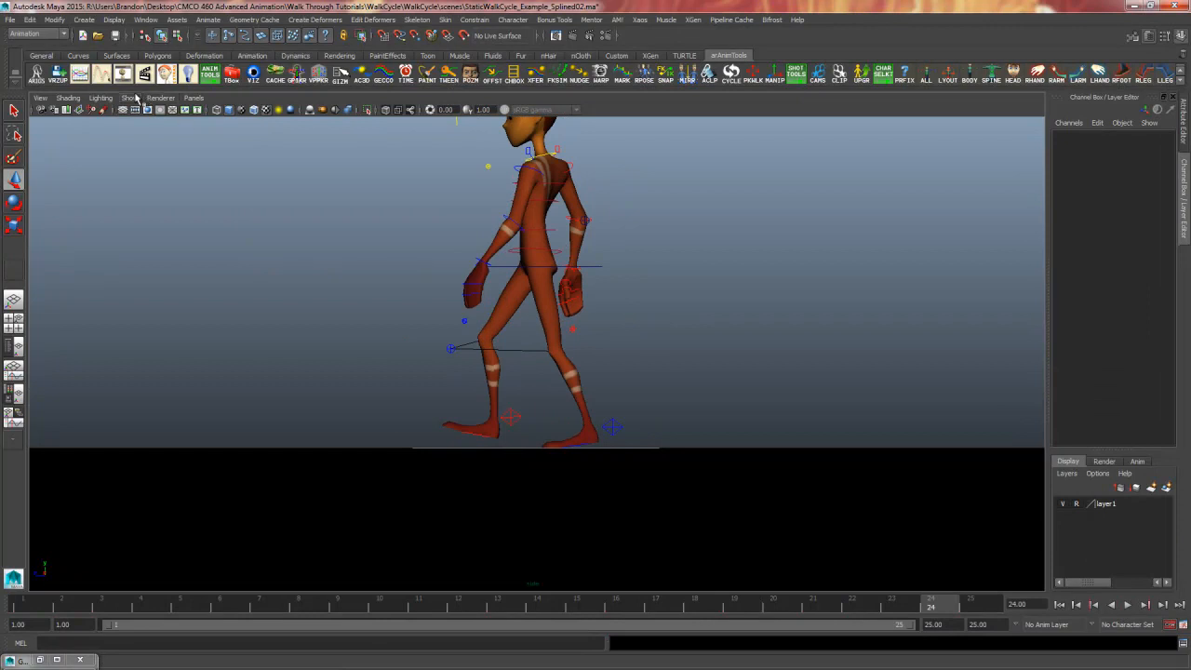
Step: Hide the rig's control curves in the viewport and frame the character closer for a playblast
{"action": "left_click", "coordinate": [131, 98]}
{"action": "left_click", "coordinate": [153, 150]}
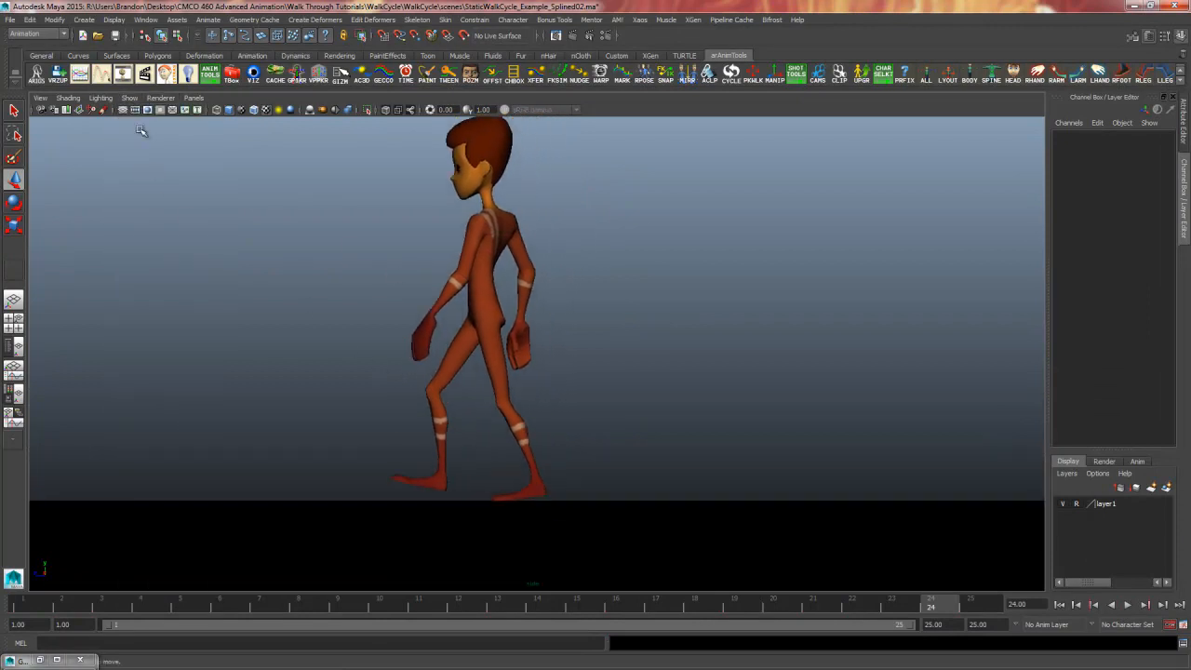
{"action": "left_click", "coordinate": [147, 110]}
{"action": "right_click_drag", "start_coordinate": [610, 365], "coordinate": [715, 385], "text": "alt"}
{"action": "left_click", "coordinate": [148, 110]}
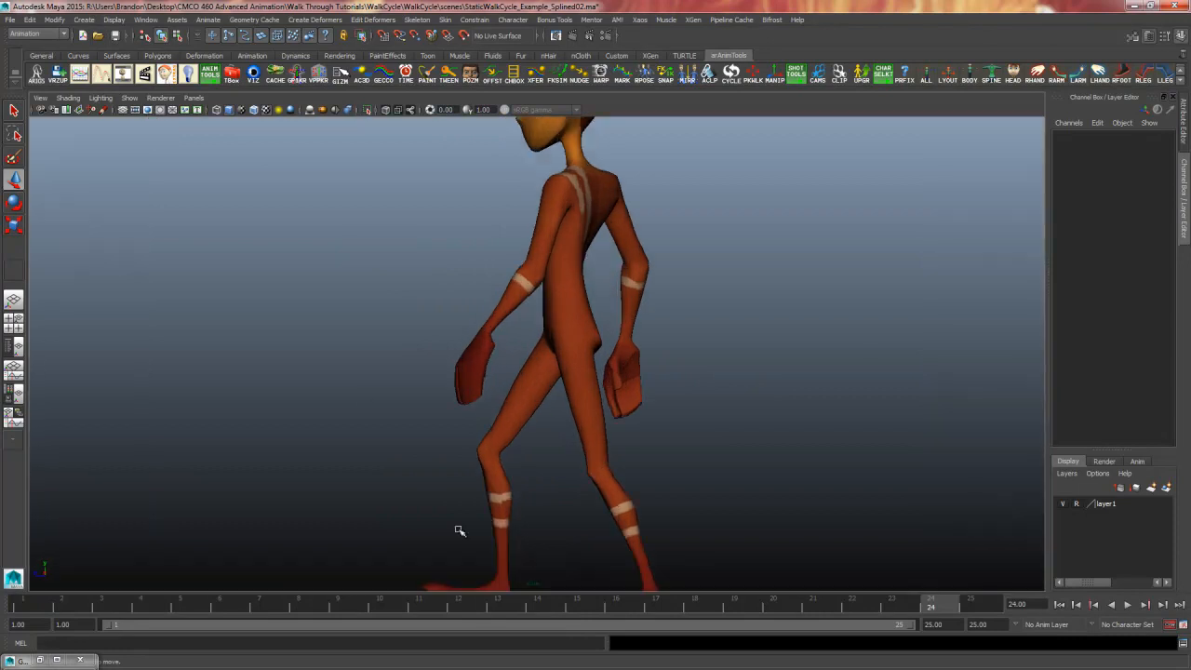
Step: Playblast the walk cycle from the side view, play and scrub through the movie, and close it
{"action": "right_click", "coordinate": [490, 607]}
{"action": "left_click", "coordinate": [591, 598]}
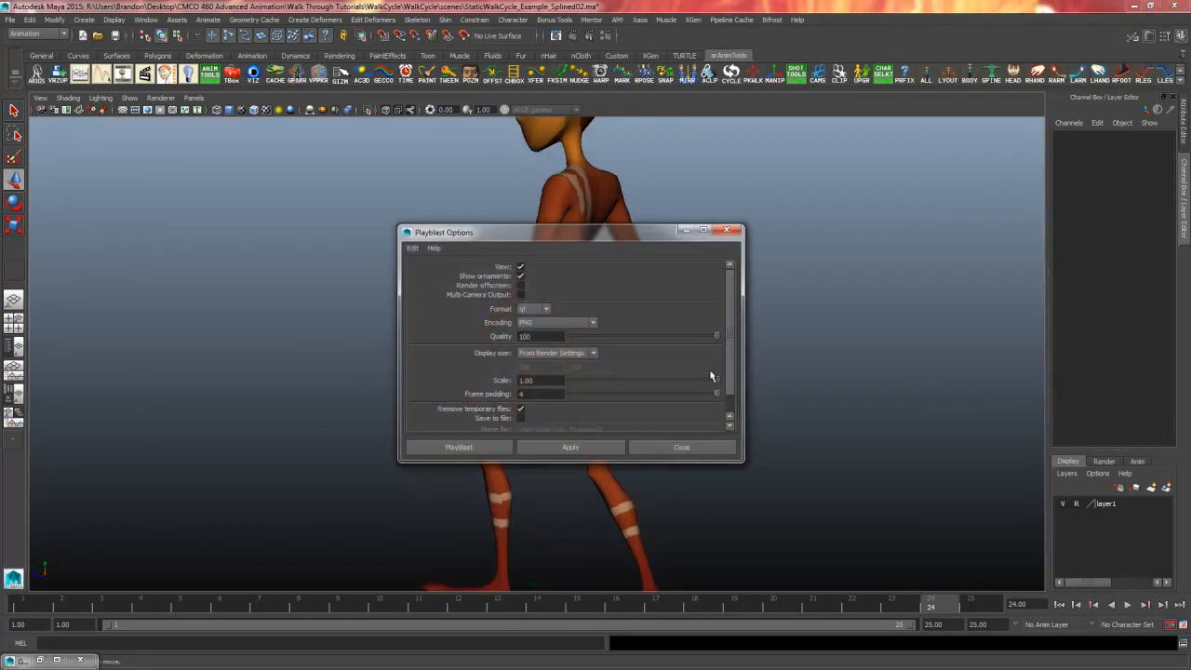
{"action": "scroll", "coordinate": [722, 374], "scroll_direction": "down", "scroll_amount": 3}
{"action": "left_click", "coordinate": [503, 448]}
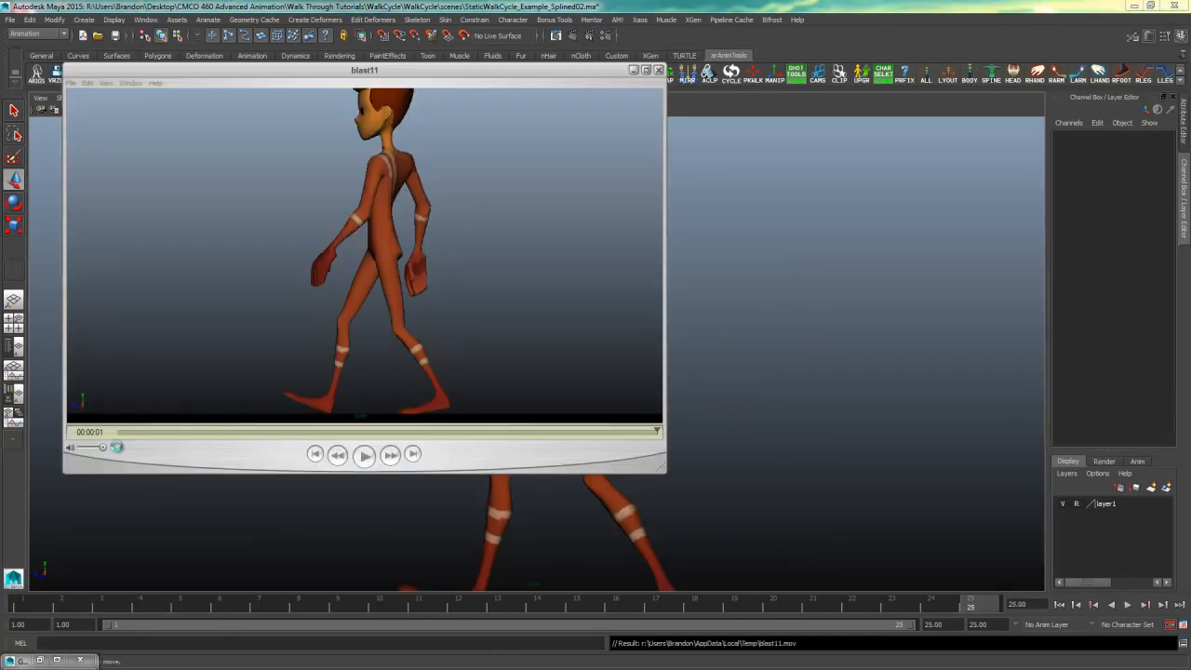
{"action": "left_click", "coordinate": [366, 455]}
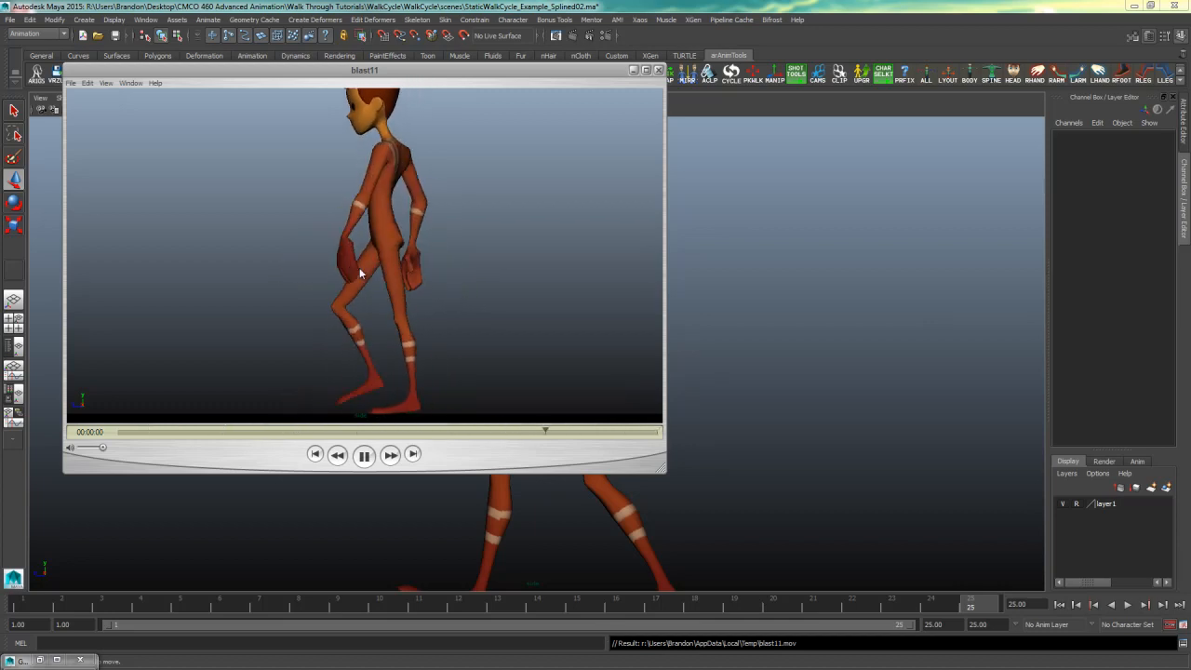
{"action": "left_click", "coordinate": [366, 454]}
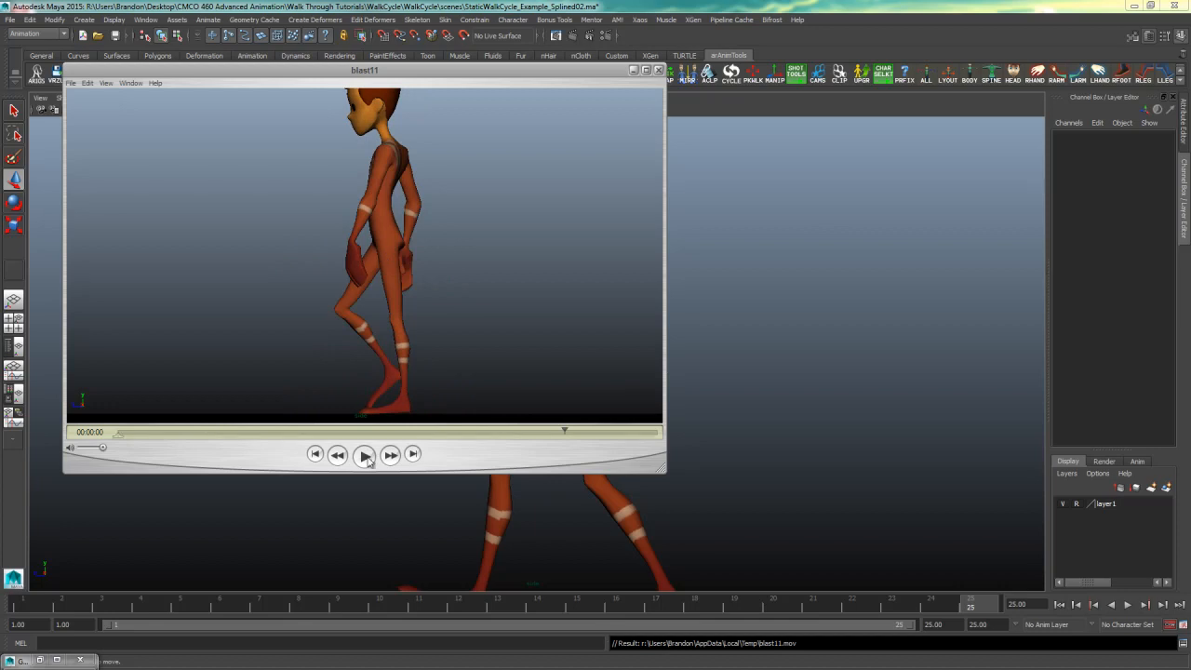
{"action": "left_click", "coordinate": [317, 432]}
{"action": "left_click_drag", "start_coordinate": [318, 437], "coordinate": [366, 433]}
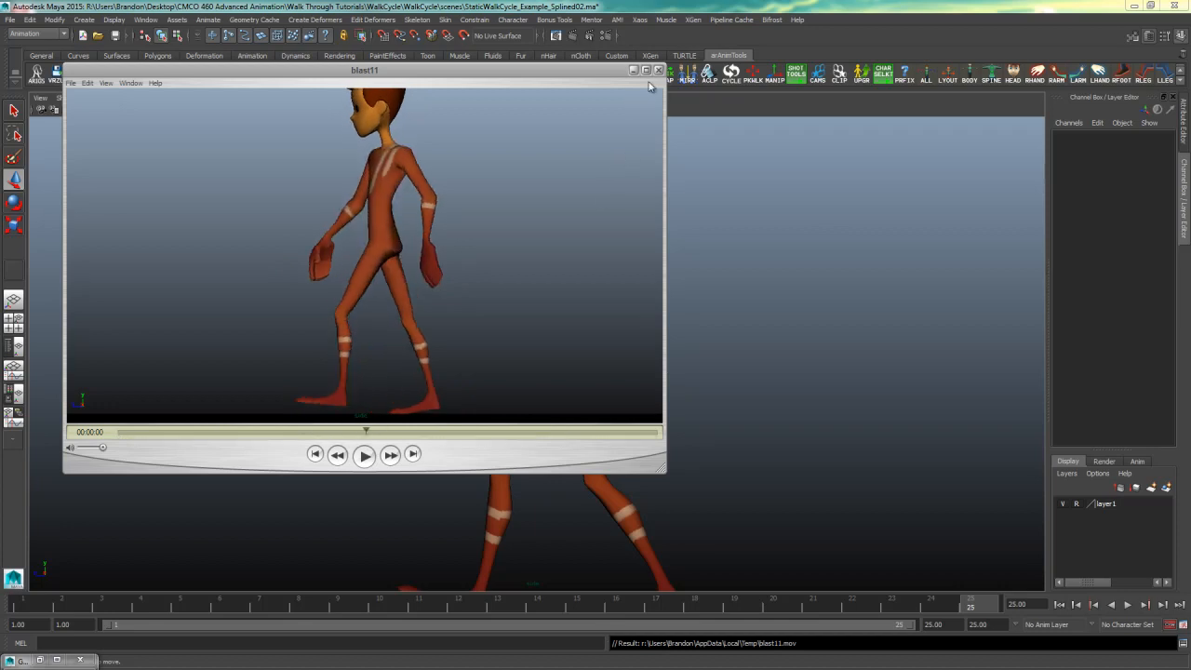
{"action": "left_click", "coordinate": [659, 71]}
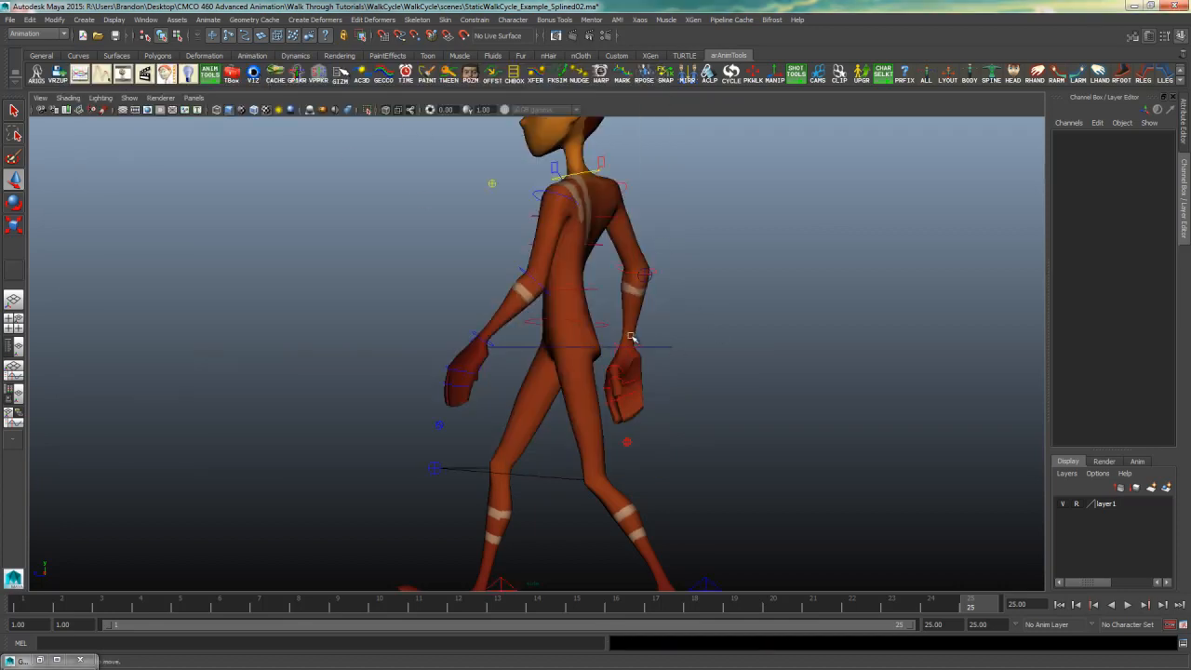
Step: Show only the COG control's Translate Y curve in the Graph Editor and frame its keys
{"action": "left_click", "coordinate": [685, 347]}
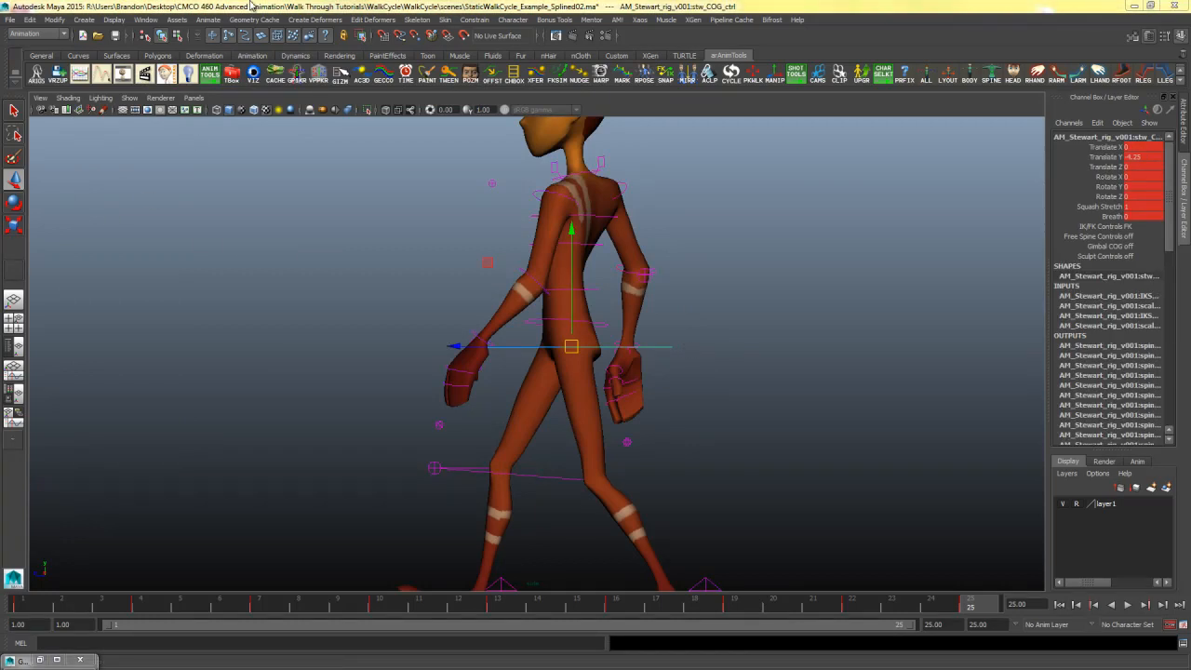
{"action": "key", "text": "shift+g"}
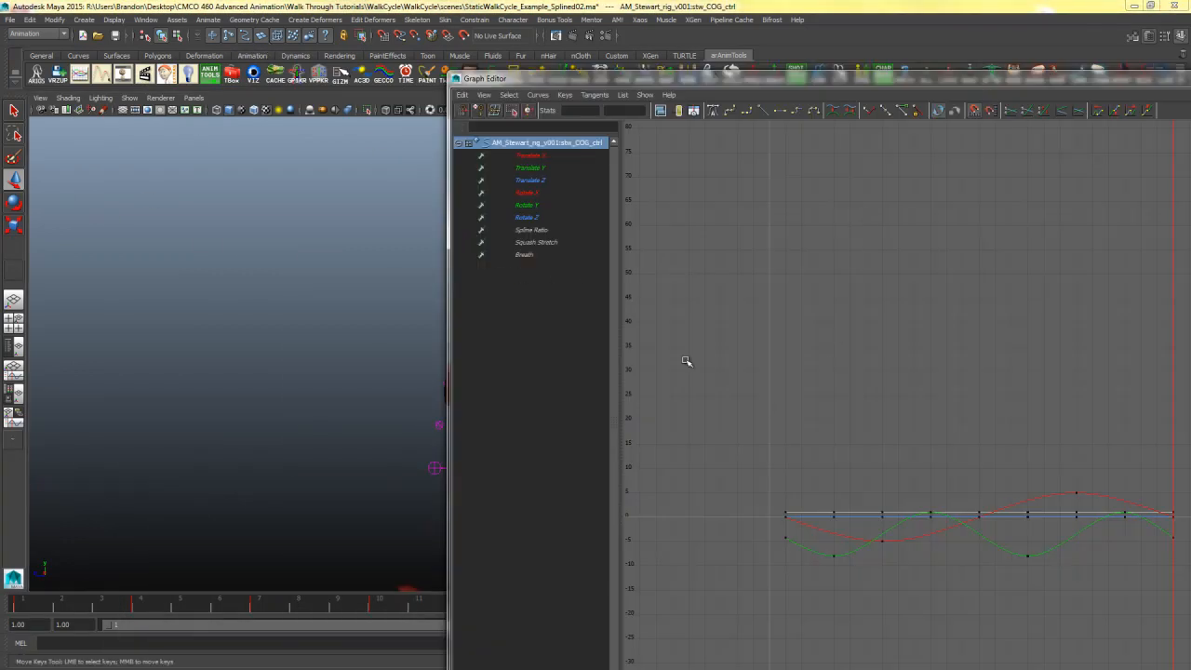
{"action": "left_click", "coordinate": [530, 168]}
{"action": "right_click_drag", "start_coordinate": [875, 382], "coordinate": [815, 347], "text": "alt"}
{"action": "middle_click_drag", "start_coordinate": [849, 379], "coordinate": [768, 314], "text": "alt"}
{"action": "right_click_drag", "start_coordinate": [768, 313], "coordinate": [917, 340], "text": "alt"}
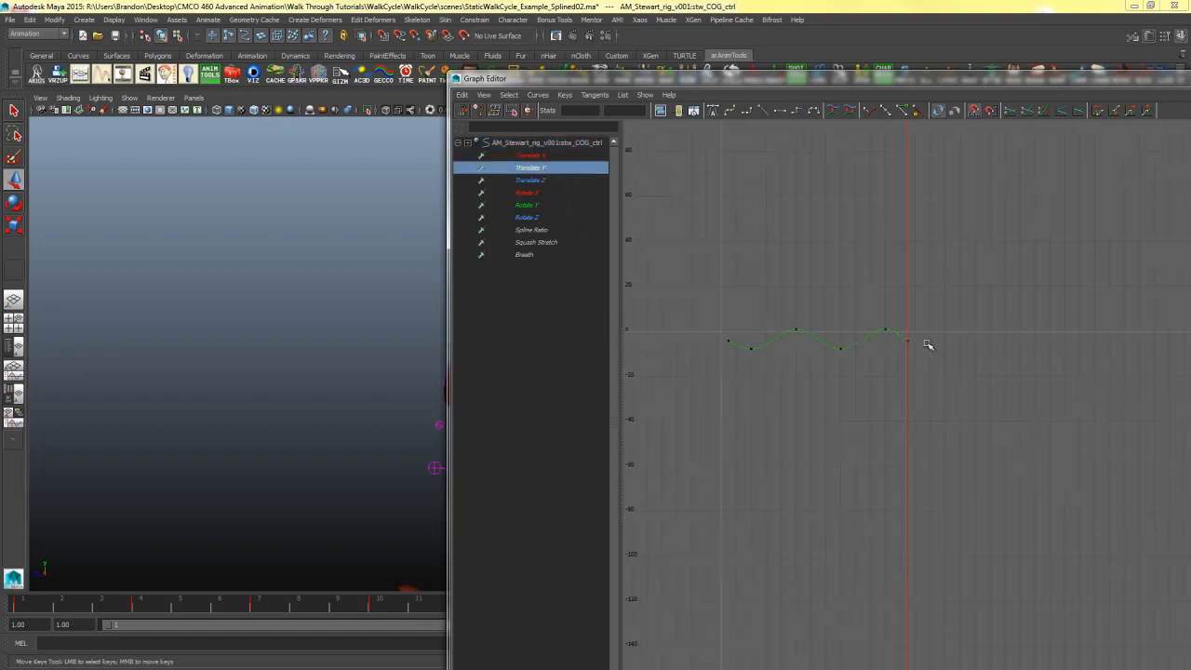
{"action": "left_click_drag", "start_coordinate": [931, 321], "coordinate": [654, 412]}
{"action": "key", "text": "f"}
{"action": "key", "text": "f"}
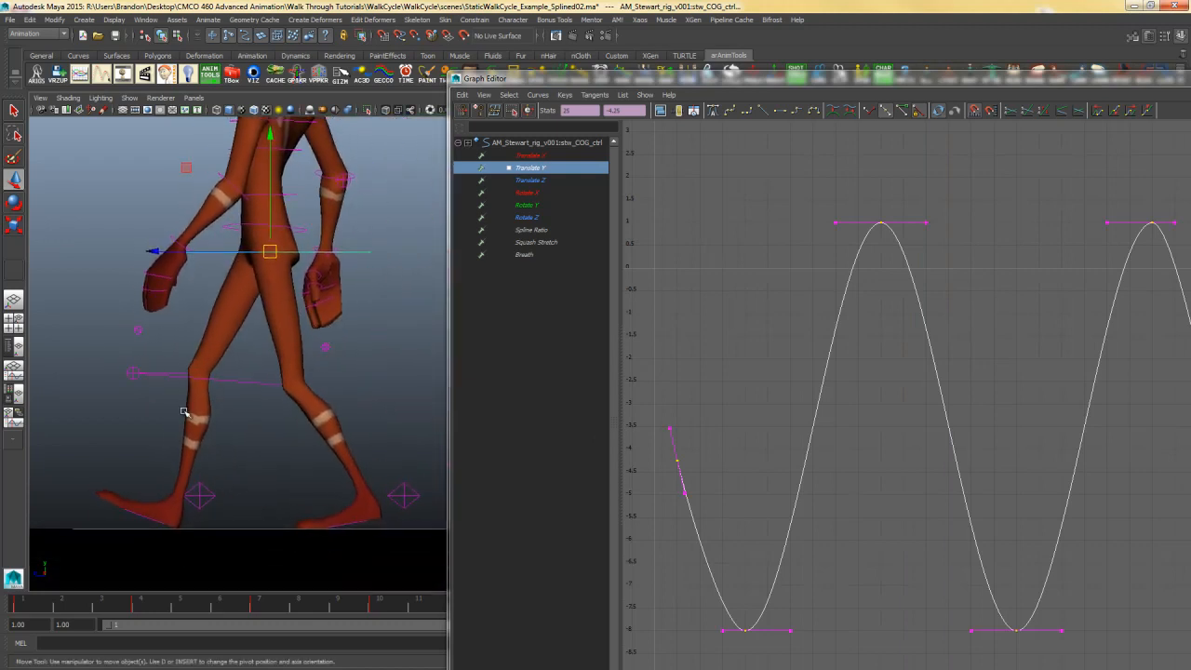
Step: Return to frame 1 and view the whole COG Translate Y curve in a maximized Graph Editor
{"action": "mouse_move", "coordinate": [146, 604]}
{"action": "left_mouse_down"}
{"action": "mouse_move", "coordinate": [116, 611]}
{"action": "mouse_move", "coordinate": [246, 601]}
{"action": "mouse_move", "coordinate": [39, 610]}
{"action": "left_mouse_up"}
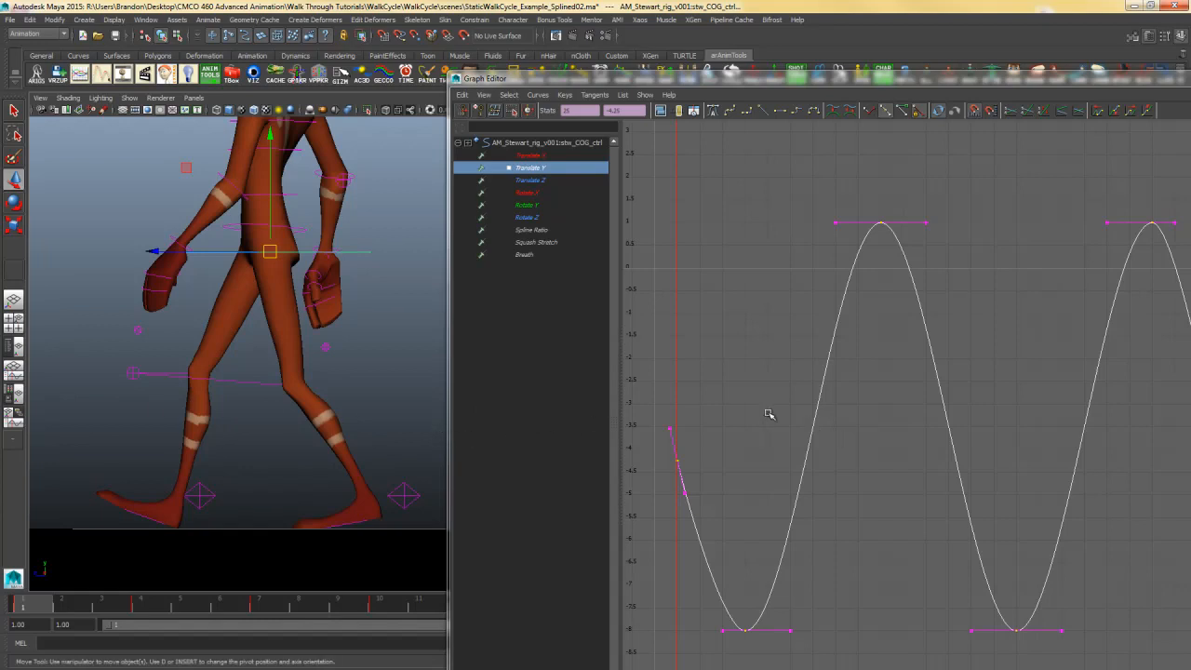
{"action": "middle_click_drag", "start_coordinate": [826, 417], "coordinate": [832, 412], "text": "alt"}
{"action": "scroll", "coordinate": [845, 421], "scroll_direction": "down", "scroll_amount": 4}
{"action": "left_click", "coordinate": [912, 459]}
{"action": "middle_click_drag", "start_coordinate": [915, 453], "coordinate": [861, 409], "text": "alt"}
{"action": "scroll", "coordinate": [830, 415], "scroll_direction": "up", "scroll_amount": 4}
{"action": "scroll", "coordinate": [855, 412], "scroll_direction": "down", "scroll_amount": 4}
{"action": "left_click_drag", "start_coordinate": [842, 80], "coordinate": [605, 1]}
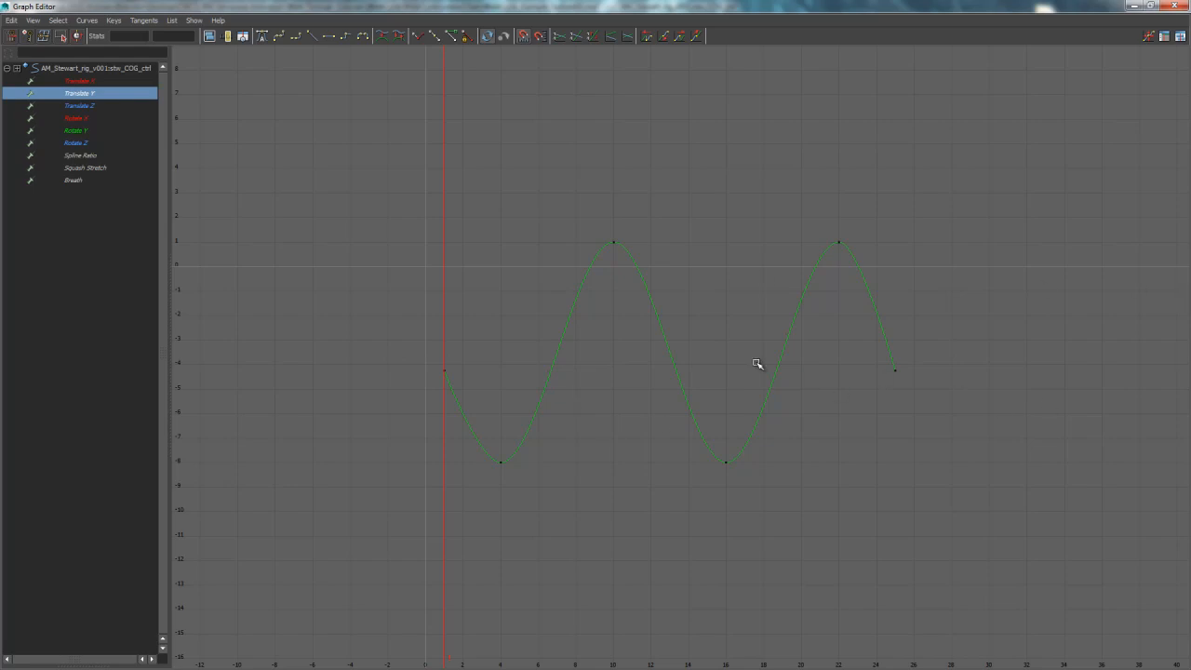
Step: Examine the end keys, peaks and low points of the COG's Translate Y curve and their timing
{"action": "left_click_drag", "start_coordinate": [705, 468], "coordinate": [539, 553]}
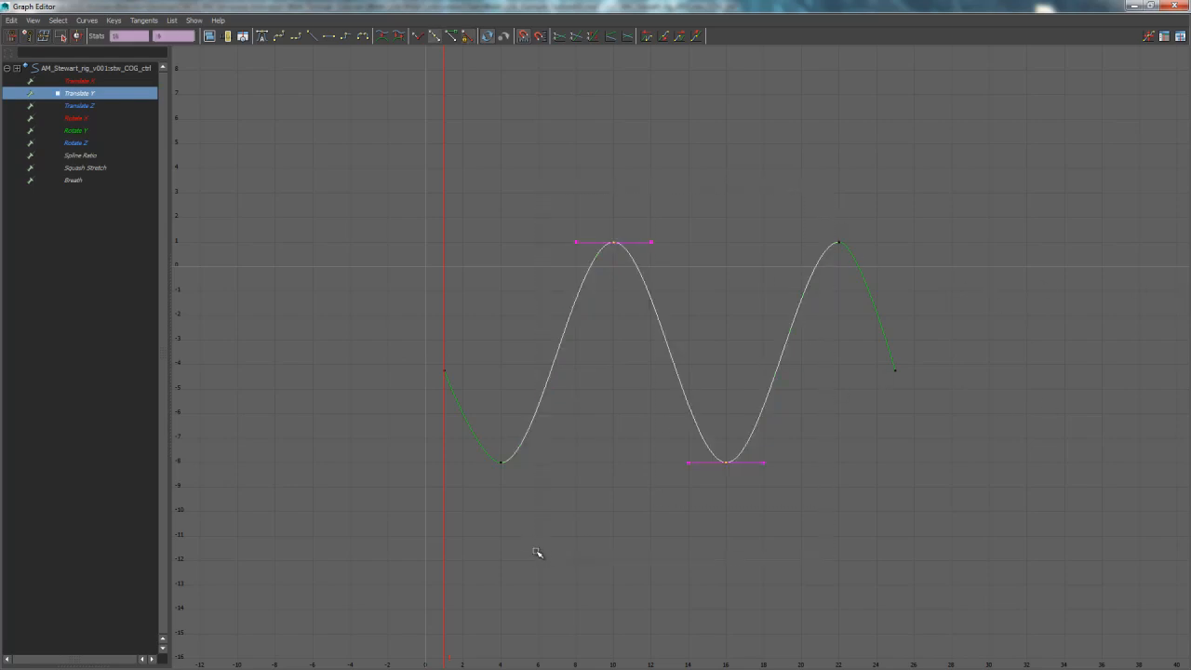
{"action": "left_click_drag", "start_coordinate": [347, 404], "coordinate": [812, 356]}
{"action": "left_click_drag", "start_coordinate": [636, 388], "coordinate": [636, 387], "text": "shift"}
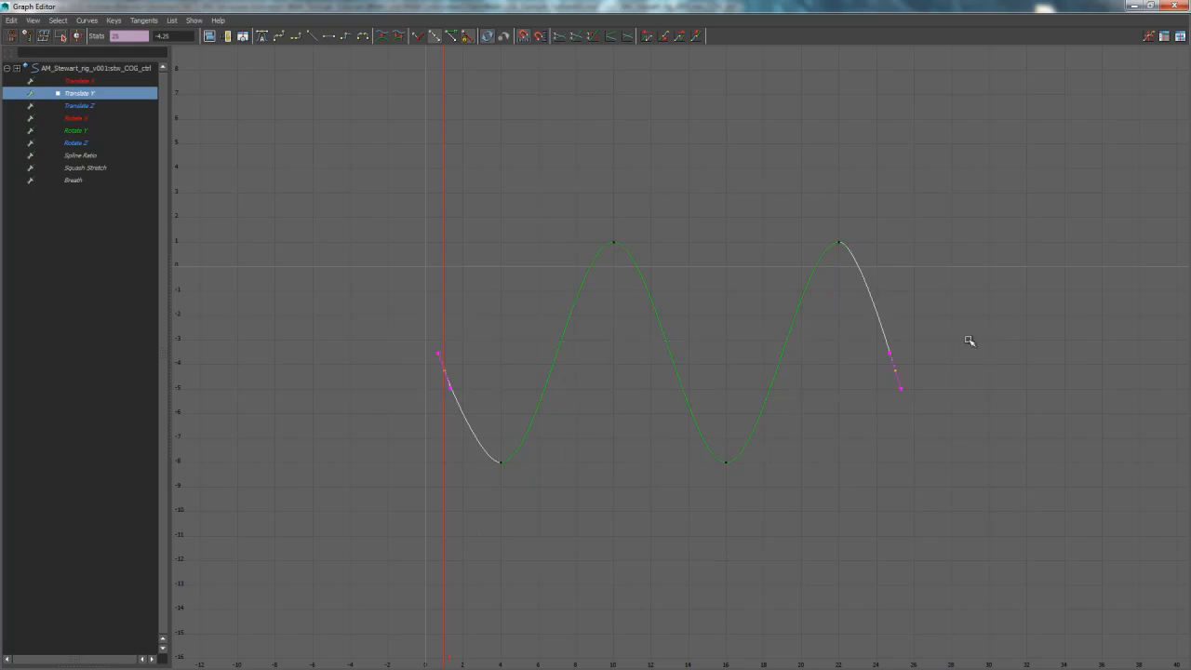
{"action": "left_click_drag", "start_coordinate": [988, 333], "coordinate": [361, 397]}
{"action": "left_click", "coordinate": [499, 384]}
{"action": "key", "text": "alt+period"}
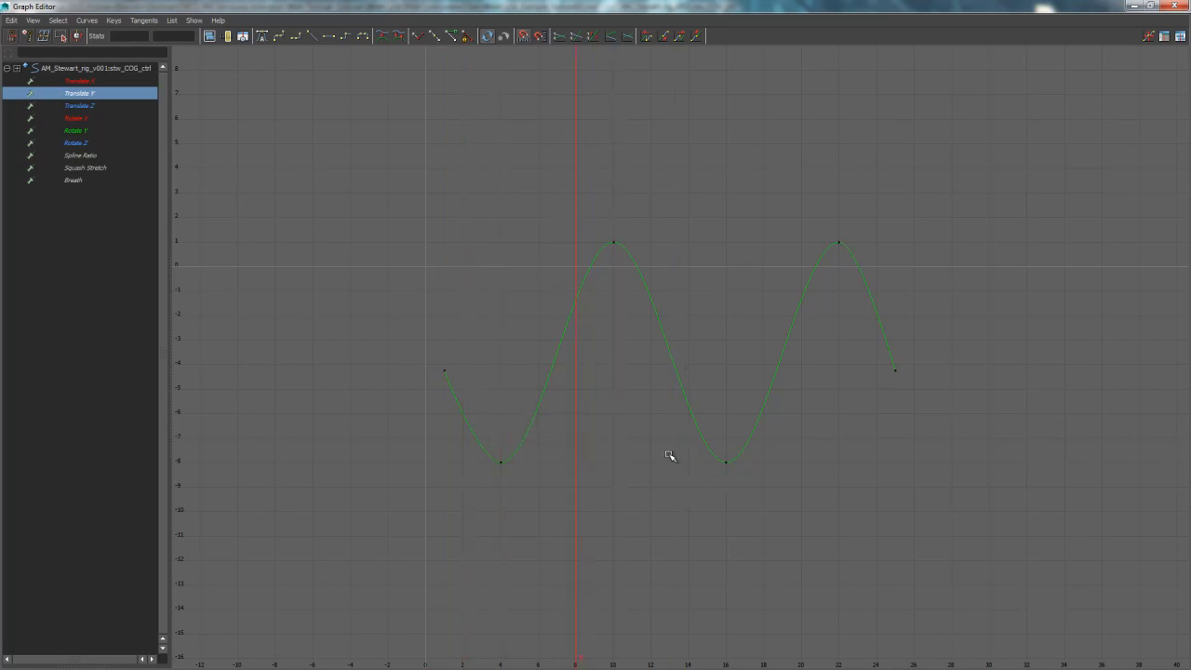
{"action": "key", "text": "alt+comma"}
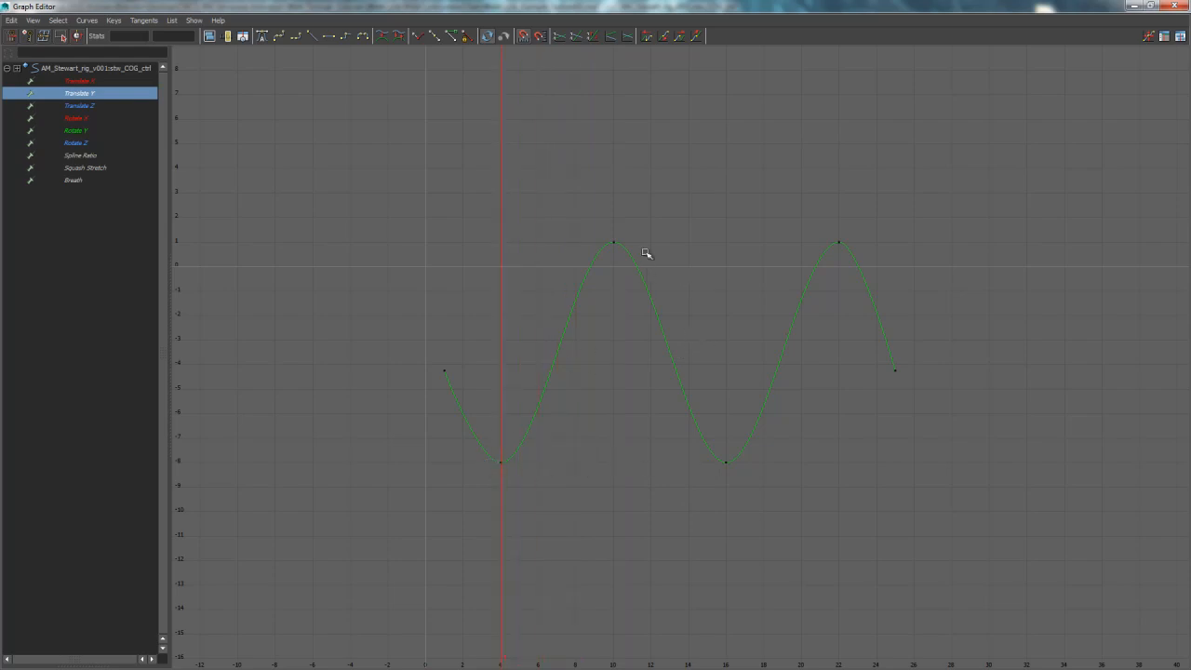
{"action": "left_click_drag", "start_coordinate": [646, 221], "coordinate": [580, 487]}
{"action": "left_click", "coordinate": [586, 508]}
Step: Move the COG's first Translate Y key to frame -2, flatten its tangent and raise it to about 1.4
{"action": "key", "text": "alt+comma"}
{"action": "key", "text": "alt+comma"}
{"action": "key", "text": "alt+comma"}
{"action": "key", "text": "alt+comma"}
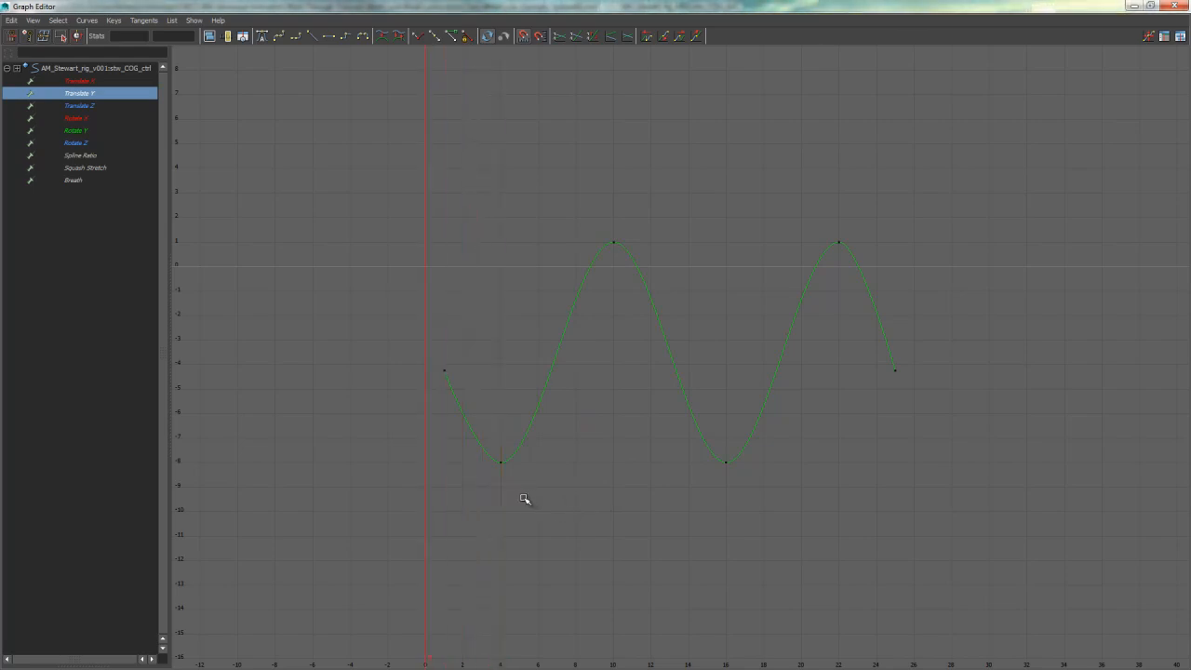
{"action": "key", "text": "alt+comma"}
{"action": "key", "text": "alt+comma"}
{"action": "left_click_drag", "start_coordinate": [456, 375], "coordinate": [434, 391]}
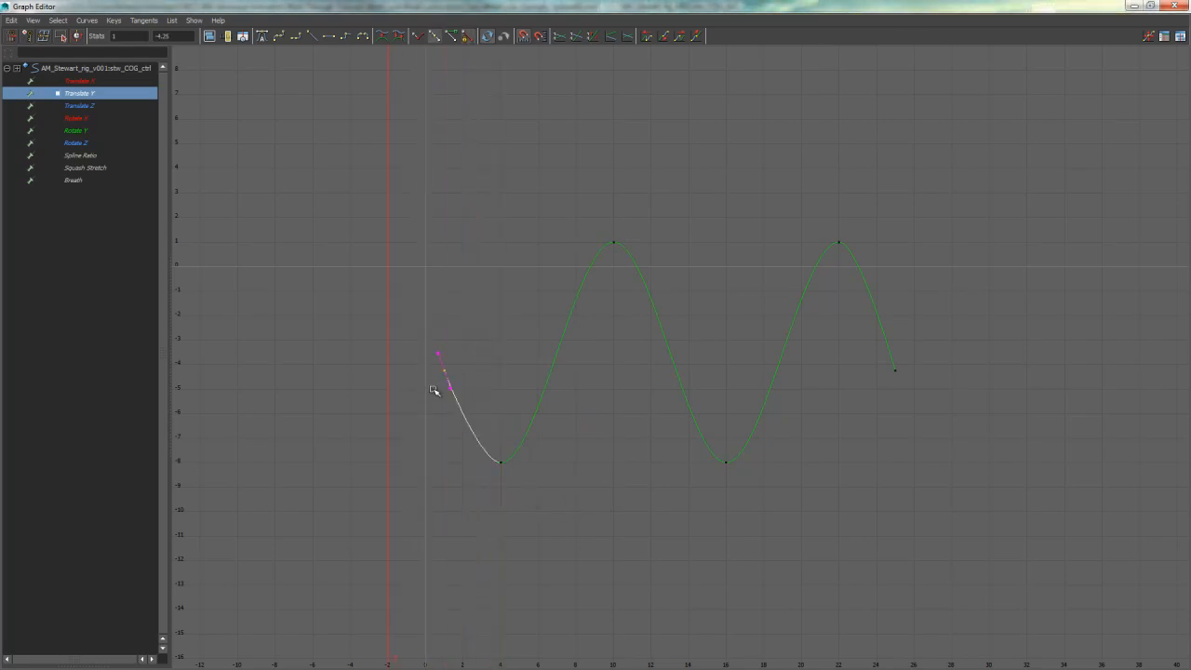
{"action": "middle_click_drag", "start_coordinate": [495, 402], "coordinate": [433, 404]}
{"action": "left_click", "coordinate": [331, 36]}
{"action": "middle_click_drag", "start_coordinate": [407, 412], "coordinate": [411, 278]}
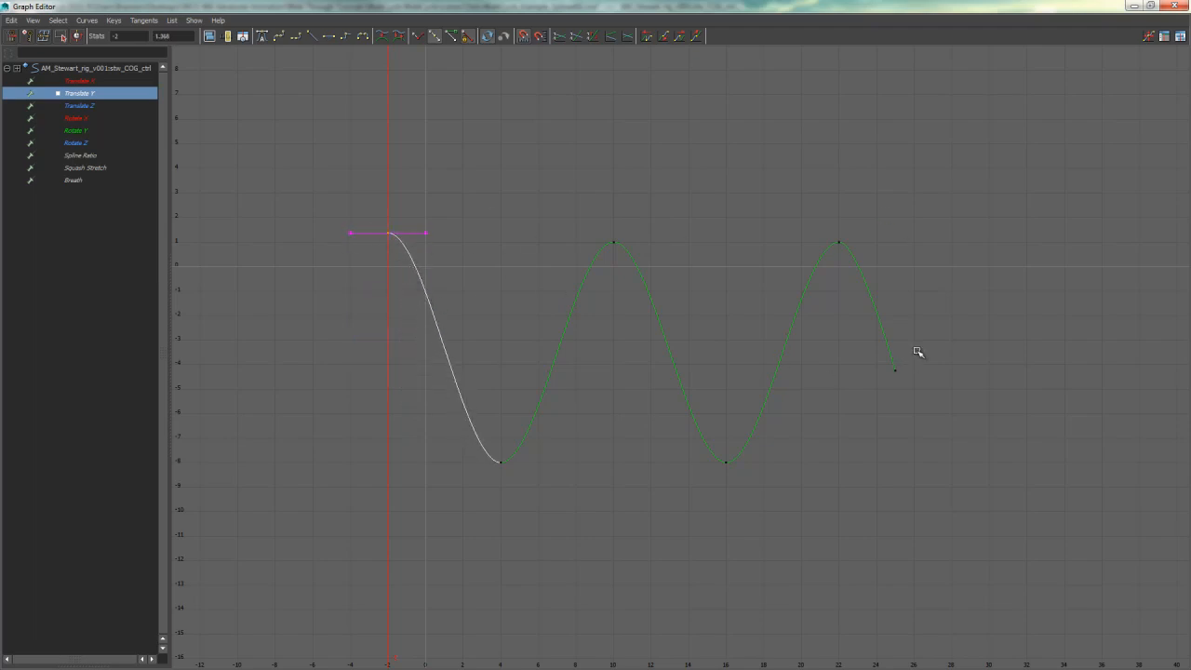
Step: Move the COG's last Translate Y key to frame 28 at about -7.7 and flatten its tangent
{"action": "left_click", "coordinate": [839, 242]}
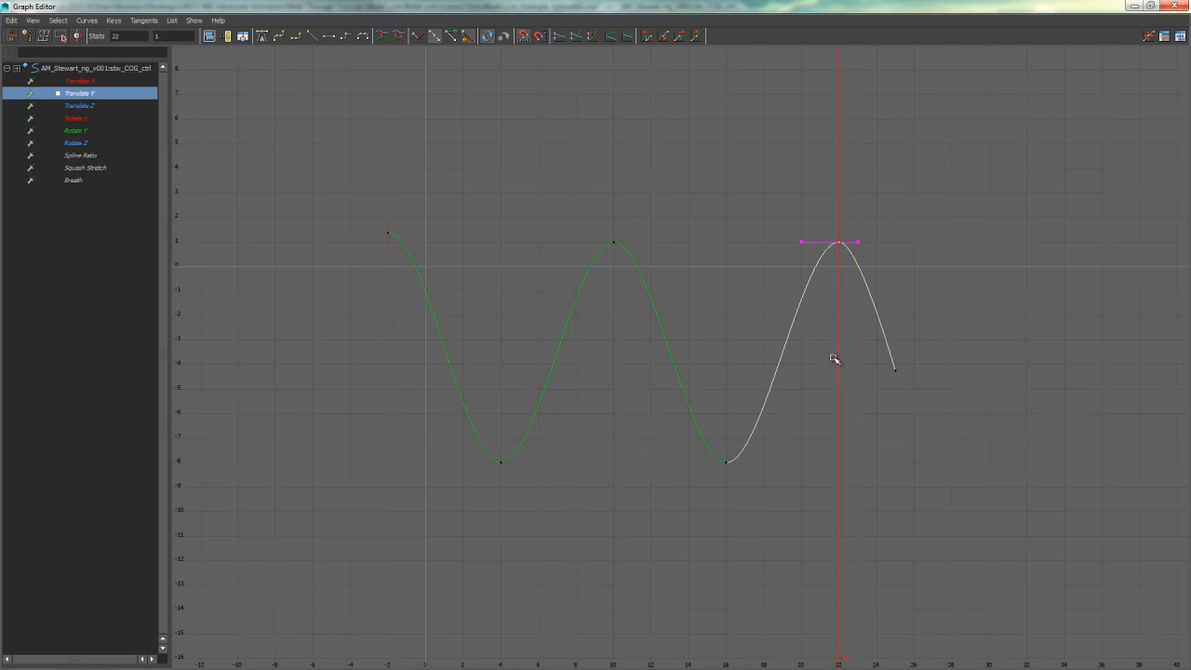
{"action": "left_click", "coordinate": [895, 369]}
{"action": "middle_click_drag", "start_coordinate": [902, 400], "coordinate": [936, 471], "text": "shift"}
{"action": "left_click", "coordinate": [330, 39]}
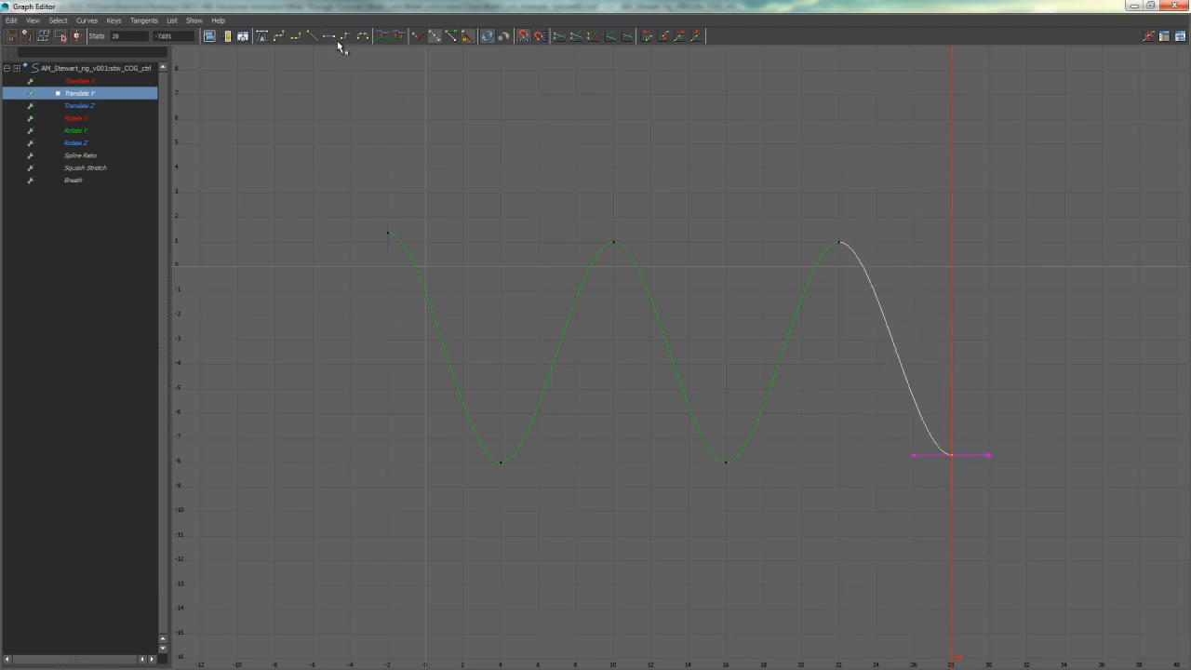
{"action": "left_click", "coordinate": [673, 143]}
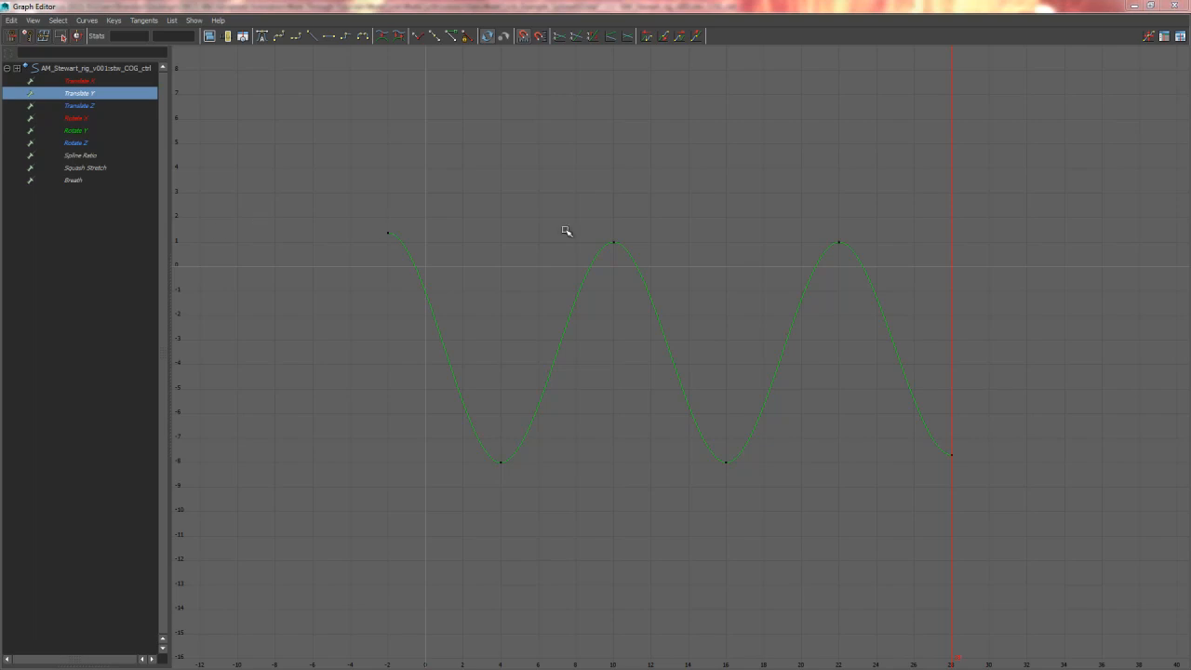
Step: Set the three peak keys of the COG's Translate Y curve, at frames -2, 10 and 22, to 1
{"action": "left_click_drag", "start_coordinate": [917, 213], "coordinate": [317, 279]}
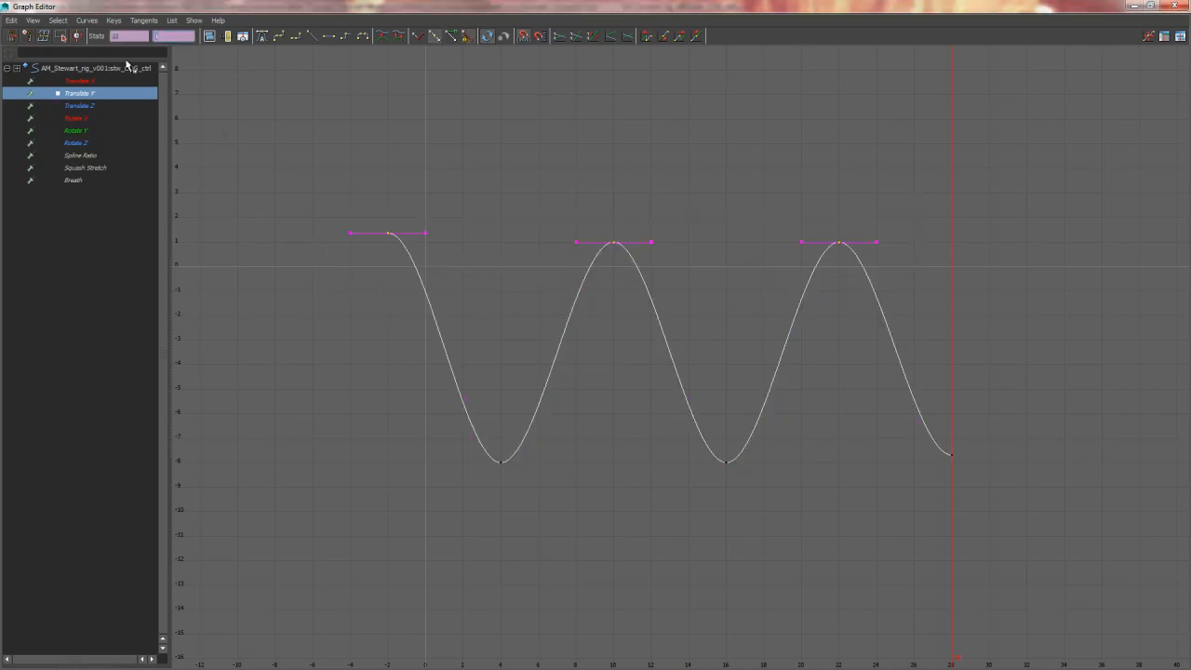
{"action": "type", "text": "1"}
{"action": "key", "text": "Return"}
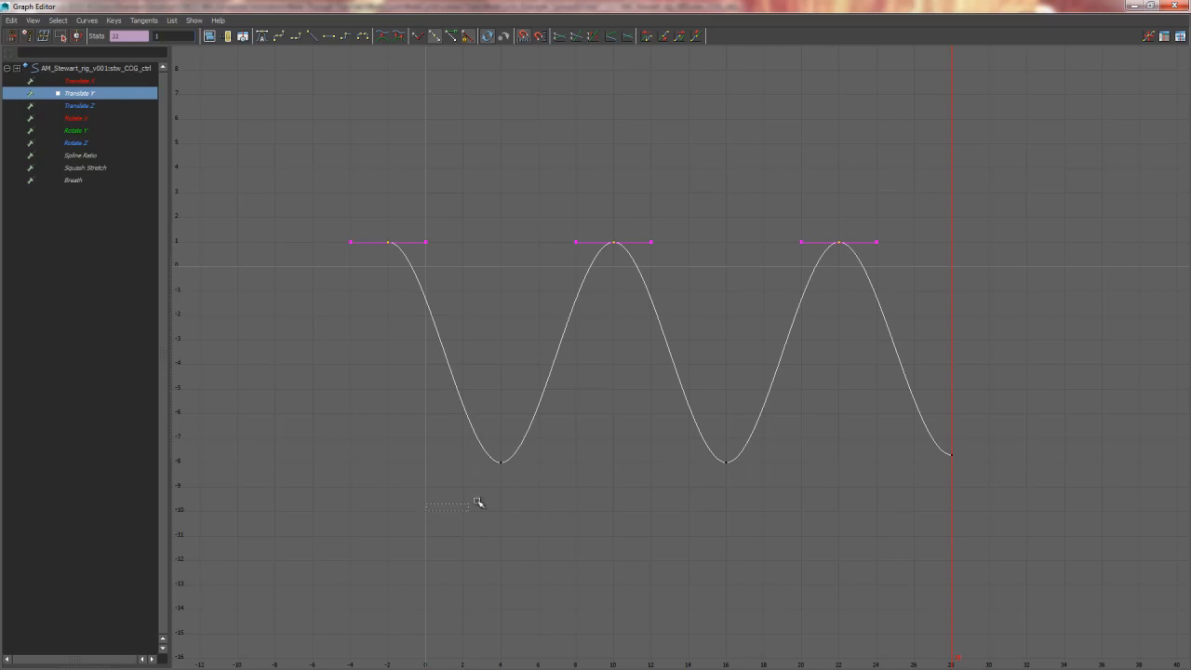
Step: Judge the COG's height in the viewport at frame 4 and set the three low Translate Y keys, at frames 4, 16 and 28, to -3
{"action": "left_click_drag", "start_coordinate": [478, 500], "coordinate": [1013, 415]}
{"action": "left_click_drag", "start_coordinate": [798, 7], "coordinate": [1190, 74]}
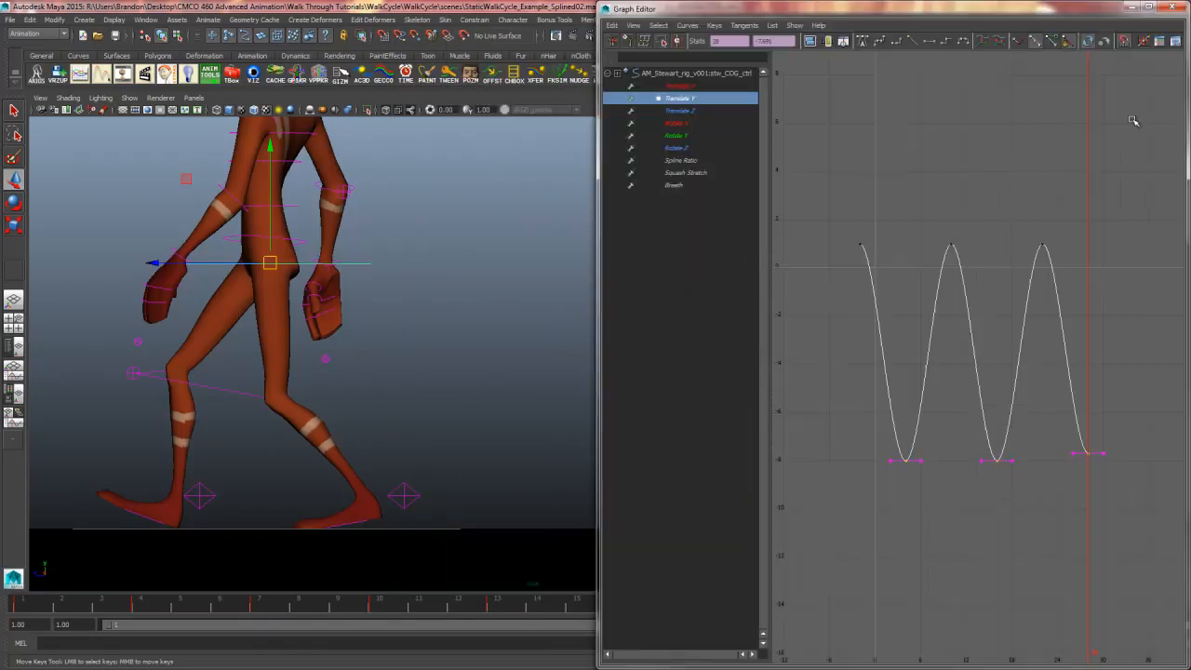
{"action": "left_click", "coordinate": [152, 608]}
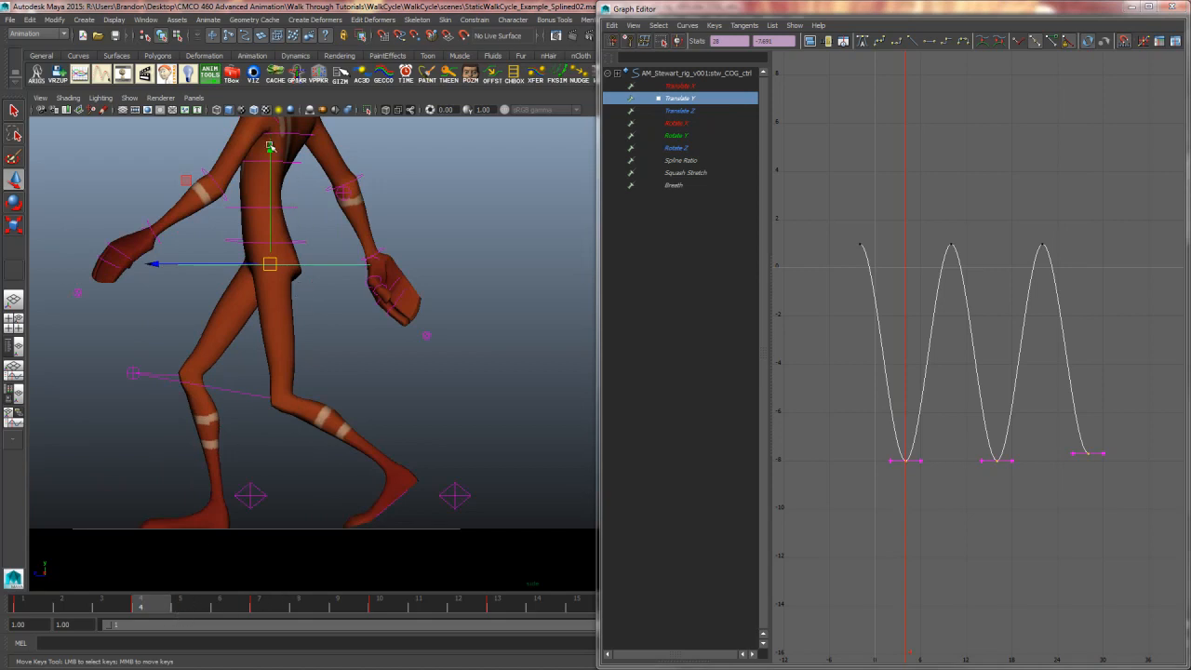
{"action": "left_click_drag", "start_coordinate": [269, 146], "coordinate": [269, 134]}
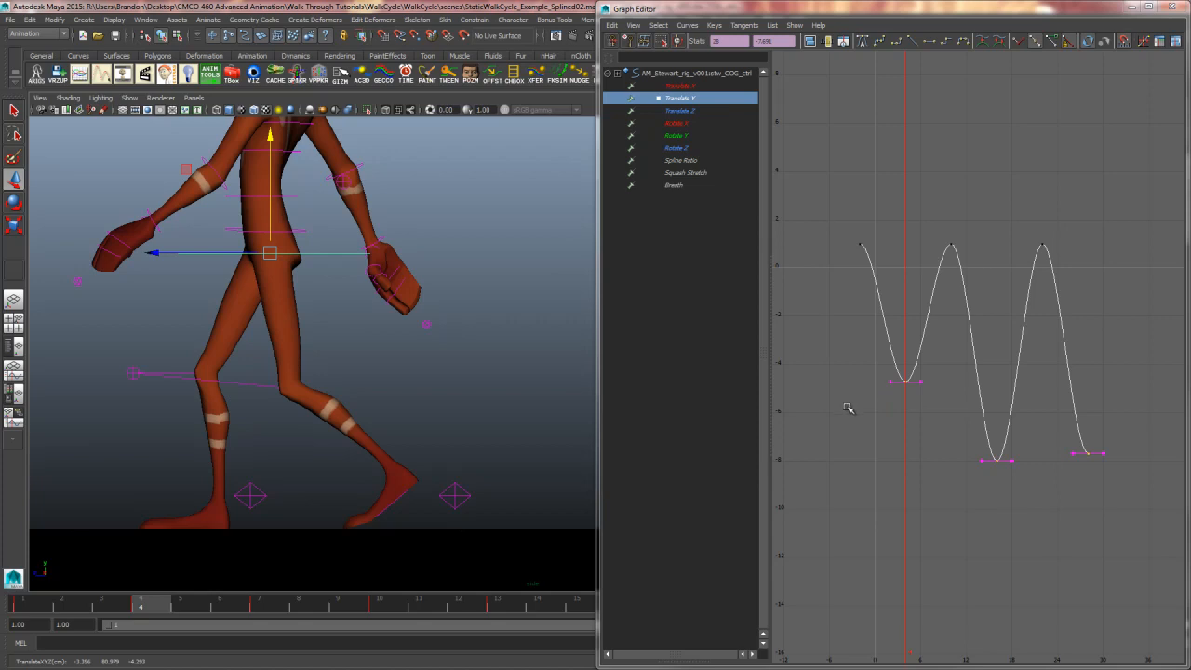
{"action": "left_click_drag", "start_coordinate": [268, 137], "coordinate": [267, 133]}
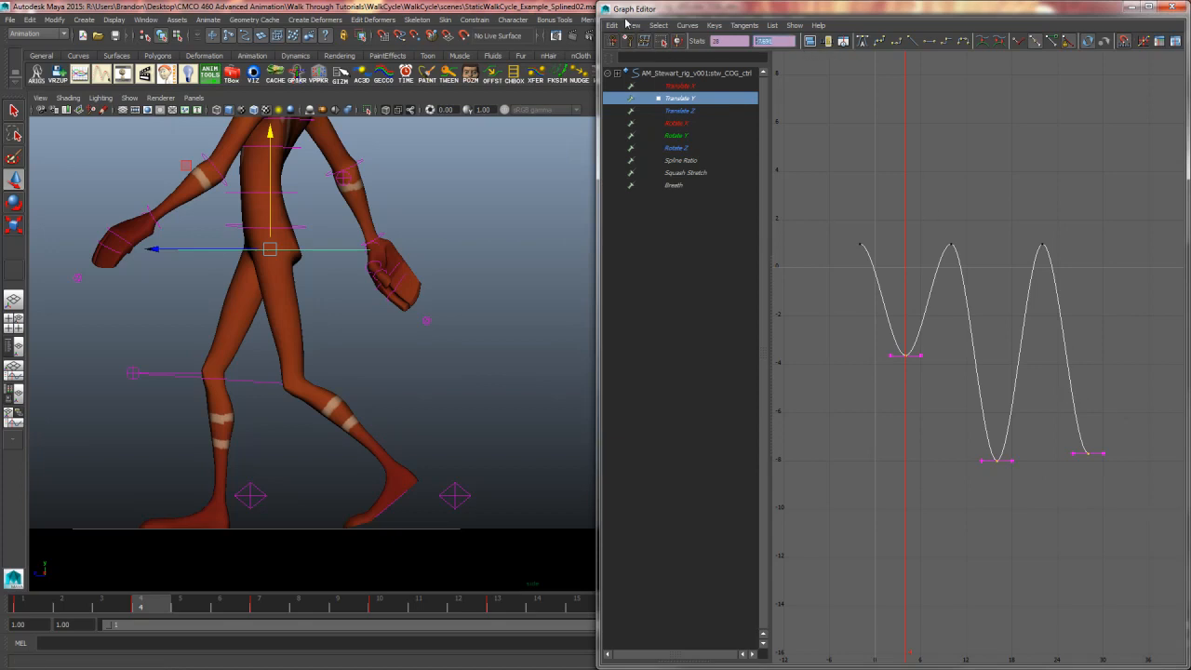
{"action": "type", "text": "-3"}
{"action": "key", "text": "Return"}
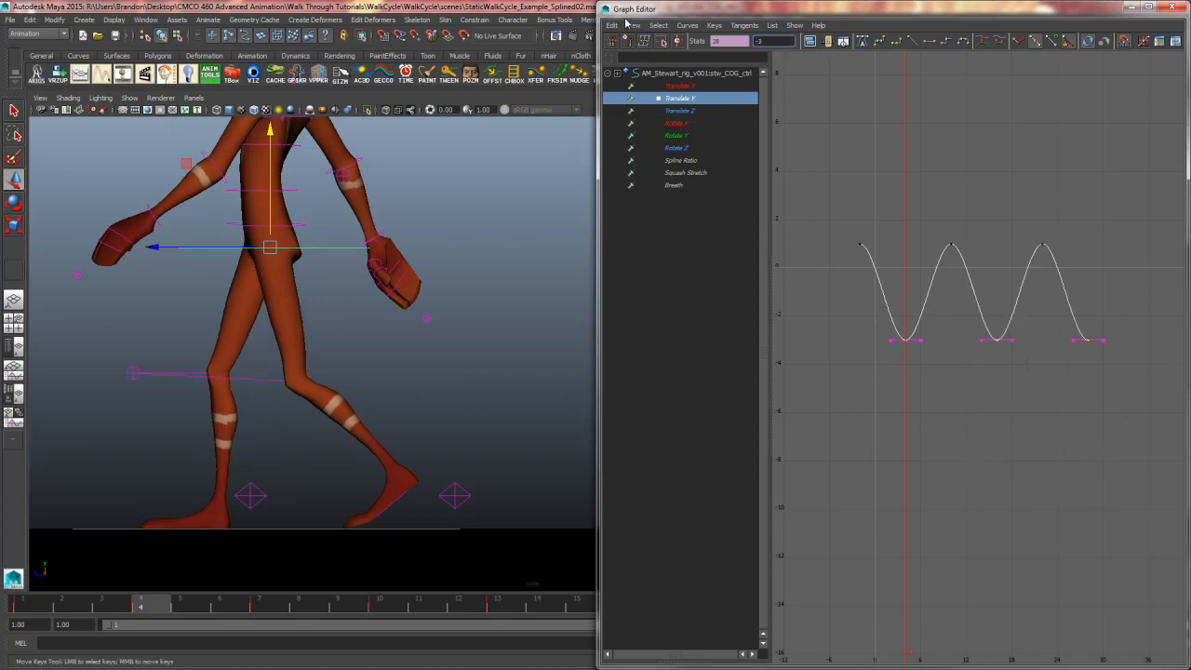
Step: Play back the walk cycle in the viewport and check the COG and legs over frames 1 to 3
{"action": "left_click", "coordinate": [1127, 8]}
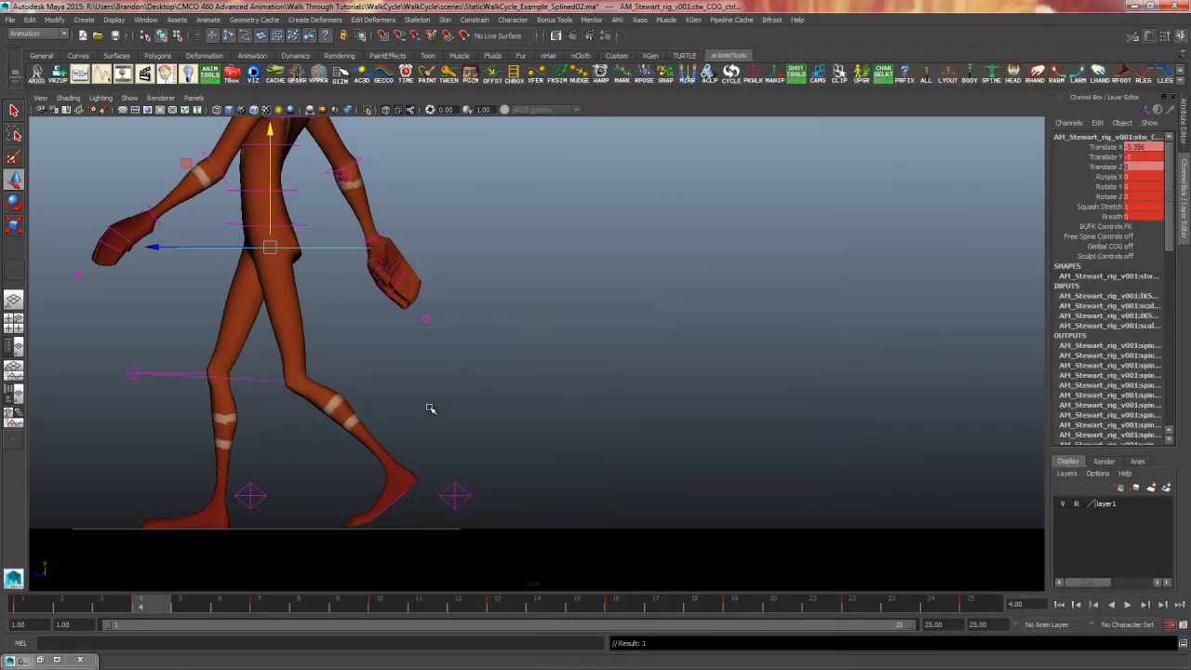
{"action": "key", "text": "alt+v"}
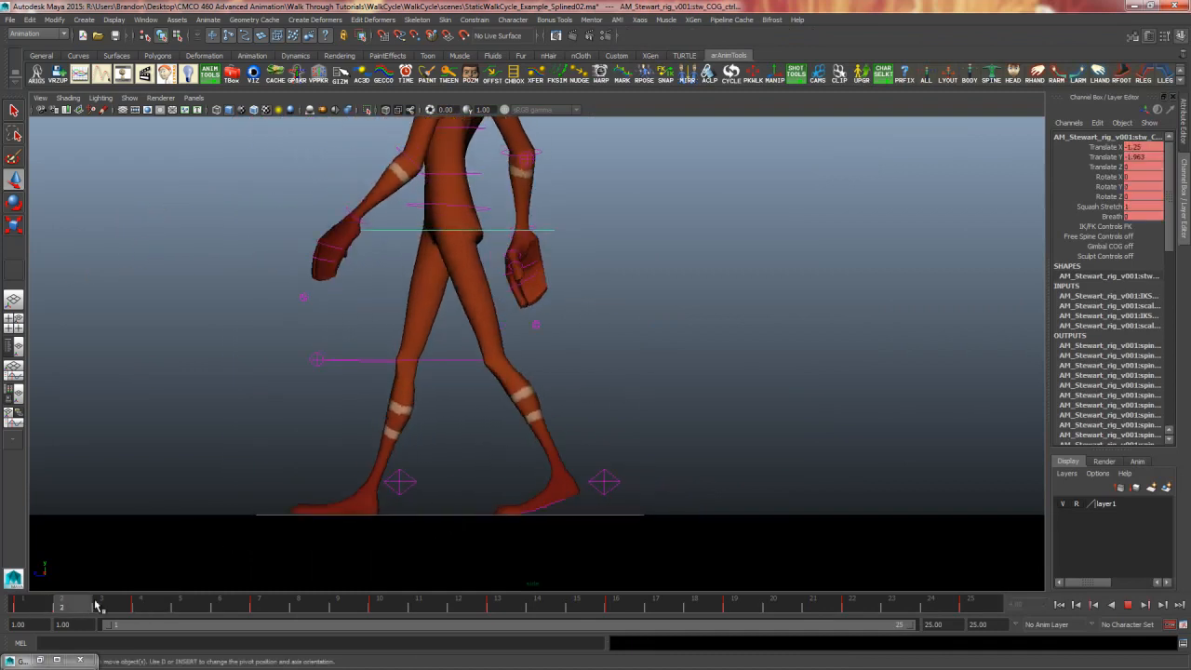
{"action": "key", "text": "alt+v"}
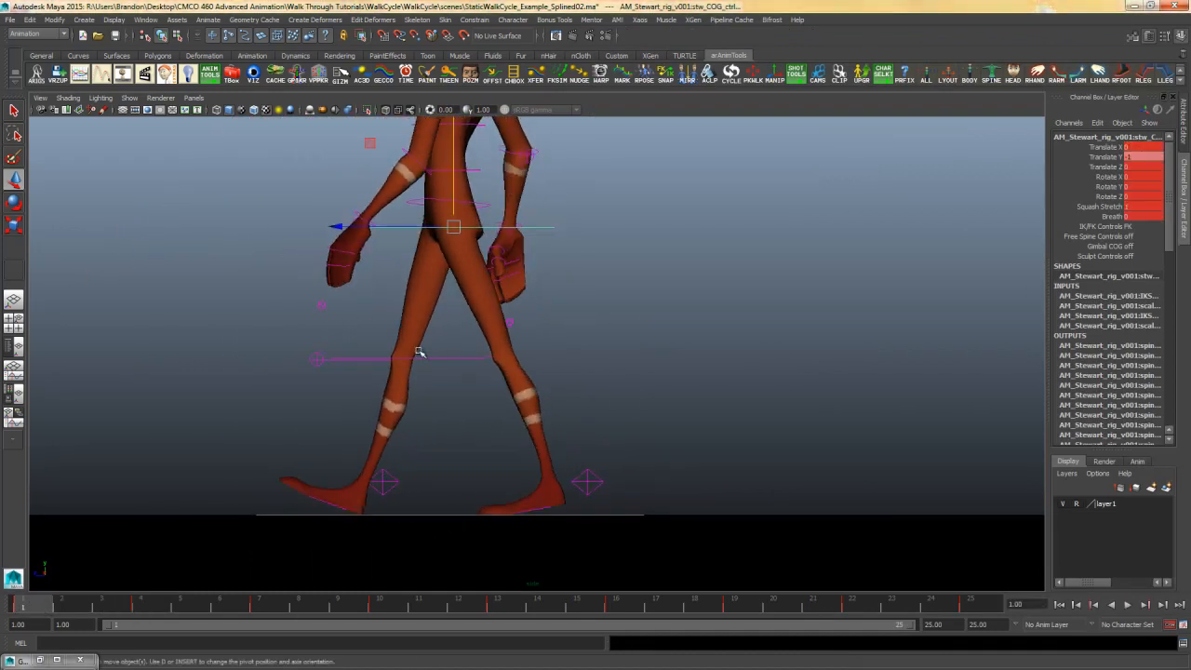
{"action": "mouse_move", "coordinate": [110, 605]}
{"action": "left_mouse_down"}
{"action": "mouse_move", "coordinate": [93, 609]}
{"action": "mouse_move", "coordinate": [104, 609]}
{"action": "left_mouse_up"}
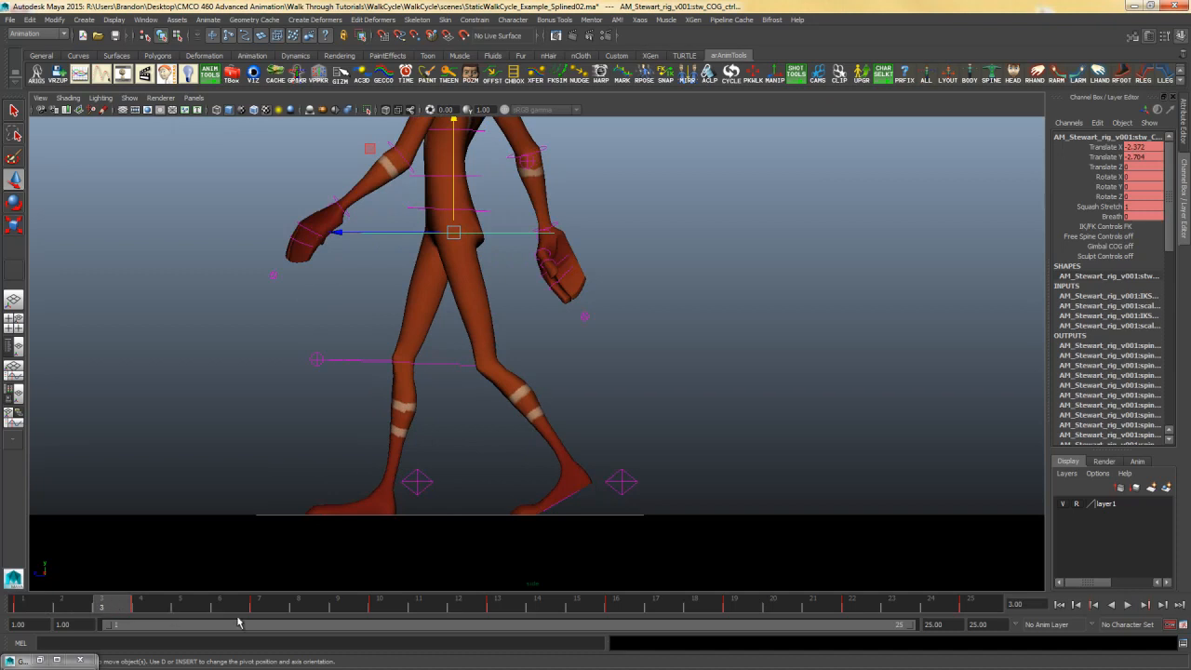
{"action": "key", "text": "alt+comma"}
{"action": "key", "text": "alt+period"}
{"action": "key", "text": "alt+comma"}
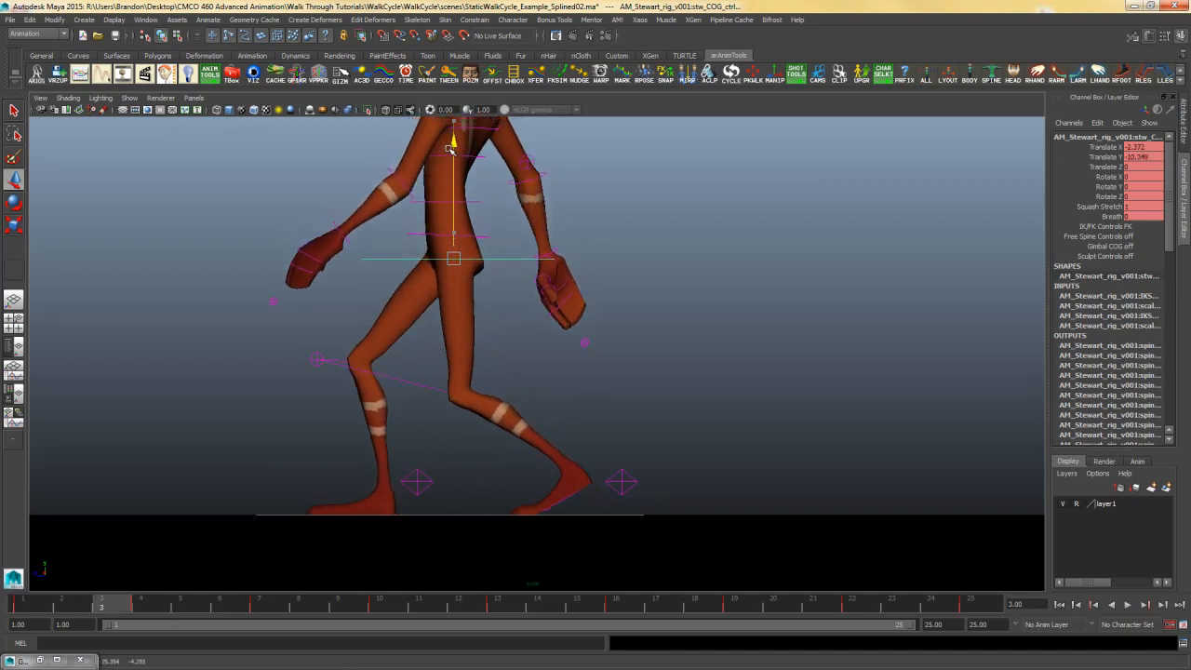
Step: Try lowering the COG at frame 3 to a Translate Y of about -10.3 and compare the pose against neighbouring frames
{"action": "left_click_drag", "start_coordinate": [453, 140], "coordinate": [454, 119]}
{"action": "key", "text": "alt+period"}
{"action": "key", "text": "alt+comma"}
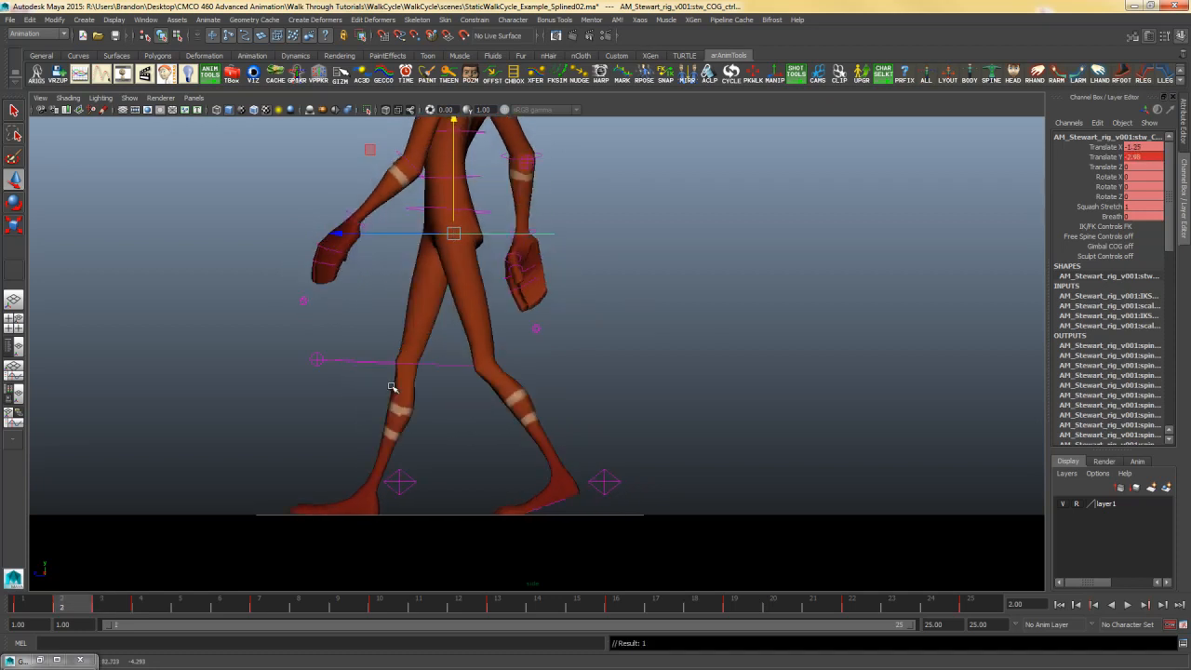
{"action": "key", "text": "alt+period"}
{"action": "key", "text": "alt+comma"}
{"action": "key", "text": "alt+period"}
{"action": "key", "text": "alt+comma"}
{"action": "key", "text": "alt+period"}
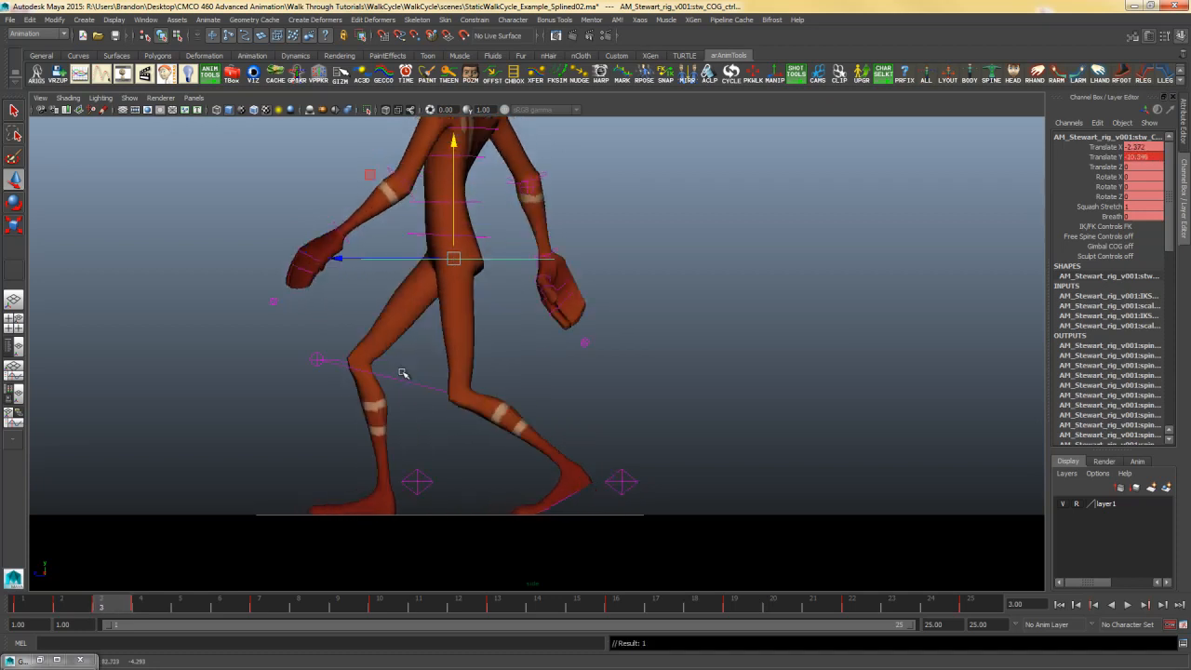
{"action": "key", "text": "alt+comma"}
{"action": "key", "text": "alt+period"}
{"action": "left_click_drag", "start_coordinate": [53, 606], "coordinate": [190, 611]}
{"action": "key", "text": "ctrl+z"}
{"action": "key", "text": "ctrl+z"}
{"action": "key", "text": "alt+period"}
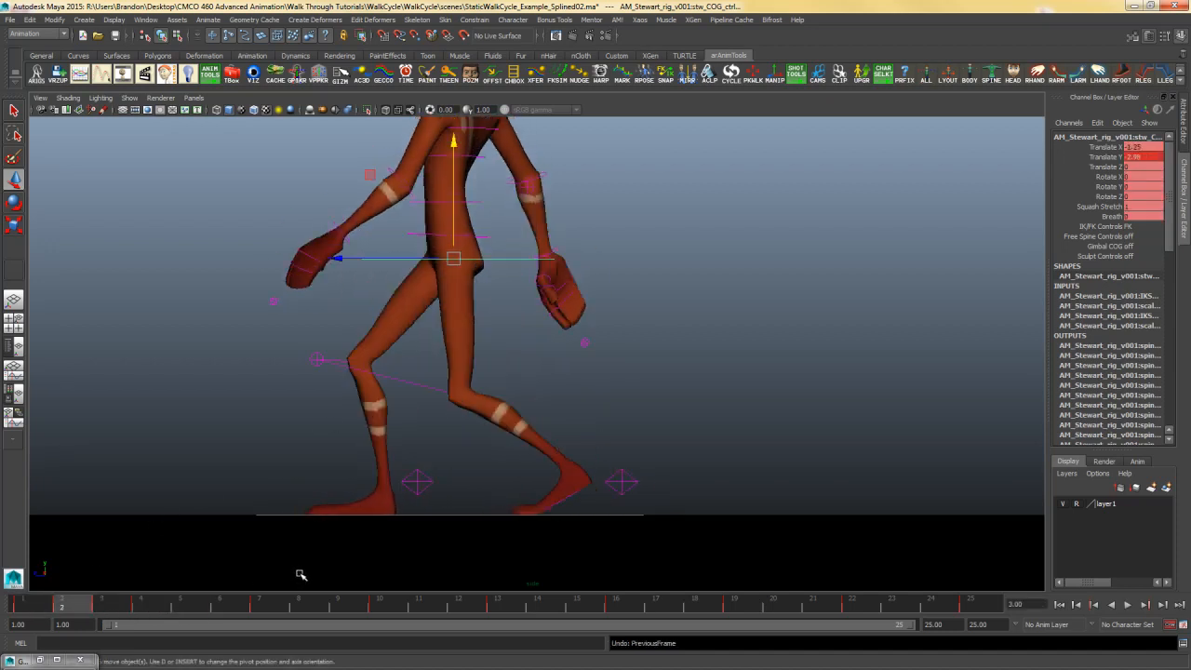
{"action": "key", "text": "alt+comma"}
{"action": "key", "text": "alt+period"}
{"action": "key", "text": "alt+comma"}
{"action": "key", "text": "alt+period"}
{"action": "key", "text": "alt+comma"}
Step: Undo the COG's lowering at frame 3
{"action": "key", "text": "ctrl+z"}
{"action": "key", "text": "ctrl+z"}
{"action": "key", "text": "ctrl+z"}
{"action": "key", "text": "ctrl+z"}
{"action": "key", "text": "ctrl+z"}
{"action": "key", "text": "ctrl+z"}
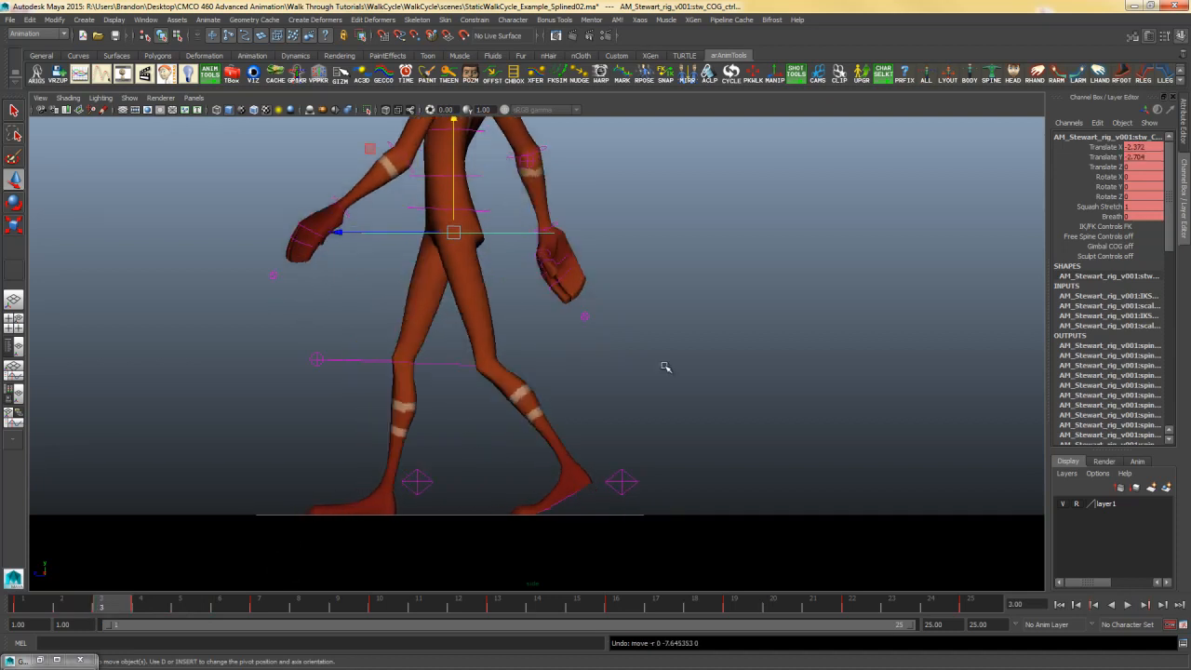
Step: Switch to a full front view, display the rig's control curves there and select the COG control
{"action": "left_click", "coordinate": [703, 363]}
{"action": "key", "text": "space"}
{"action": "key", "text": "space"}
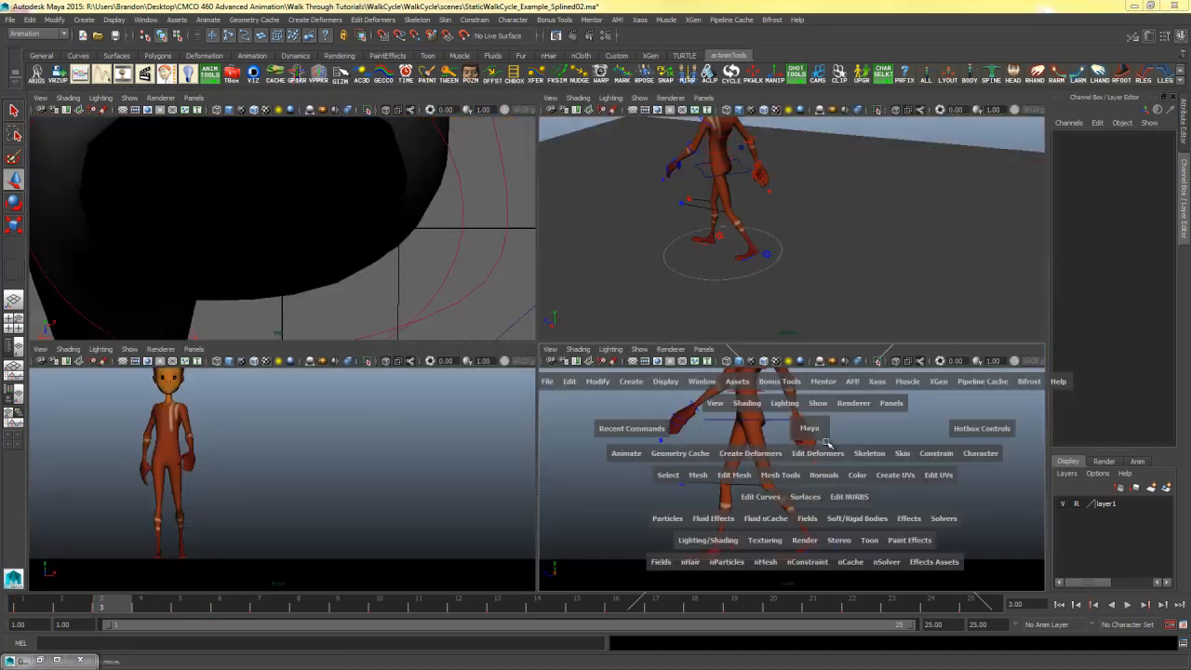
{"action": "left_click_drag", "start_coordinate": [551, 412], "coordinate": [620, 457], "text": "alt"}
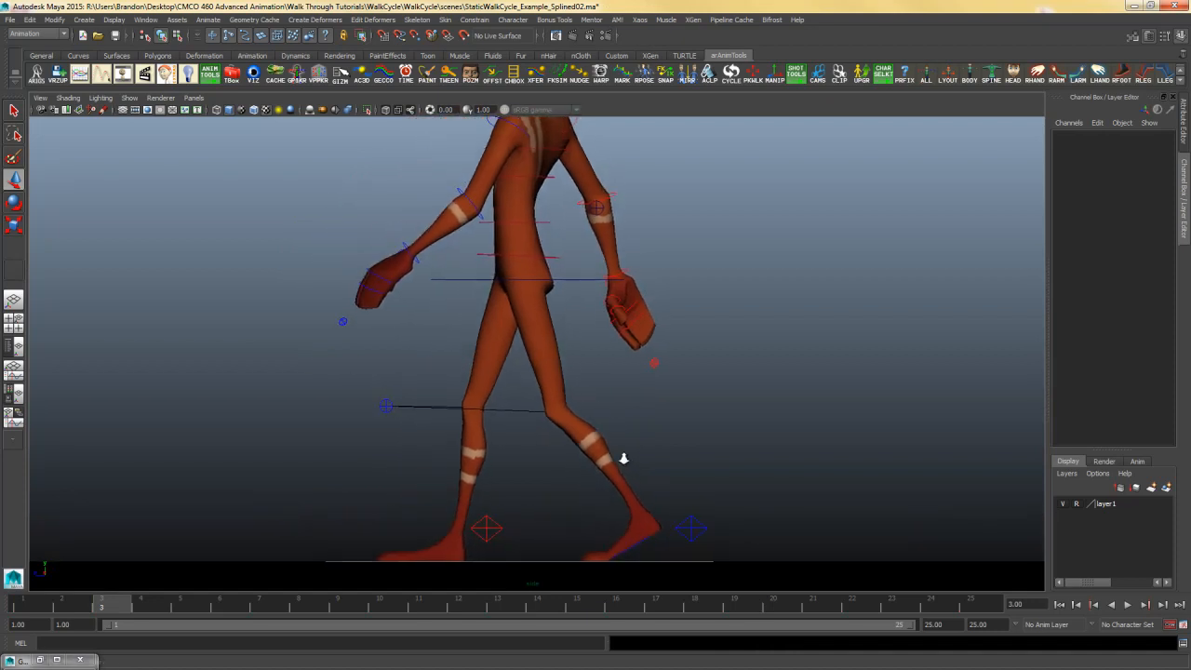
{"action": "key", "text": "space"}
{"action": "key", "text": "space"}
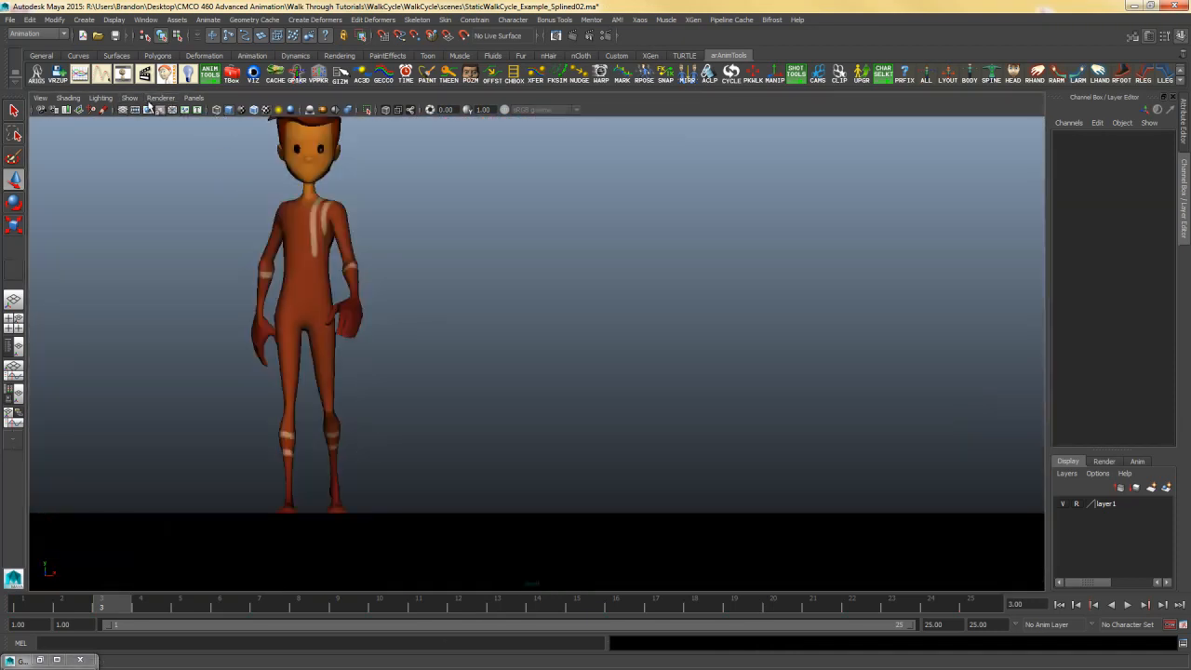
{"action": "left_click", "coordinate": [129, 97]}
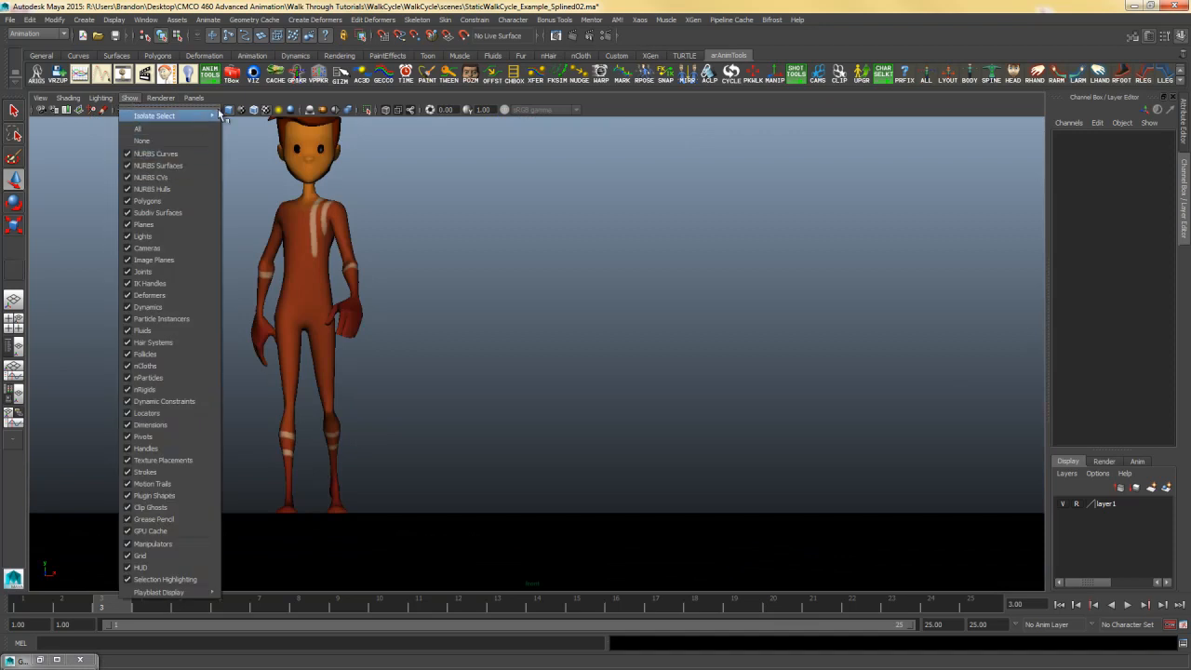
{"action": "left_click", "coordinate": [254, 75]}
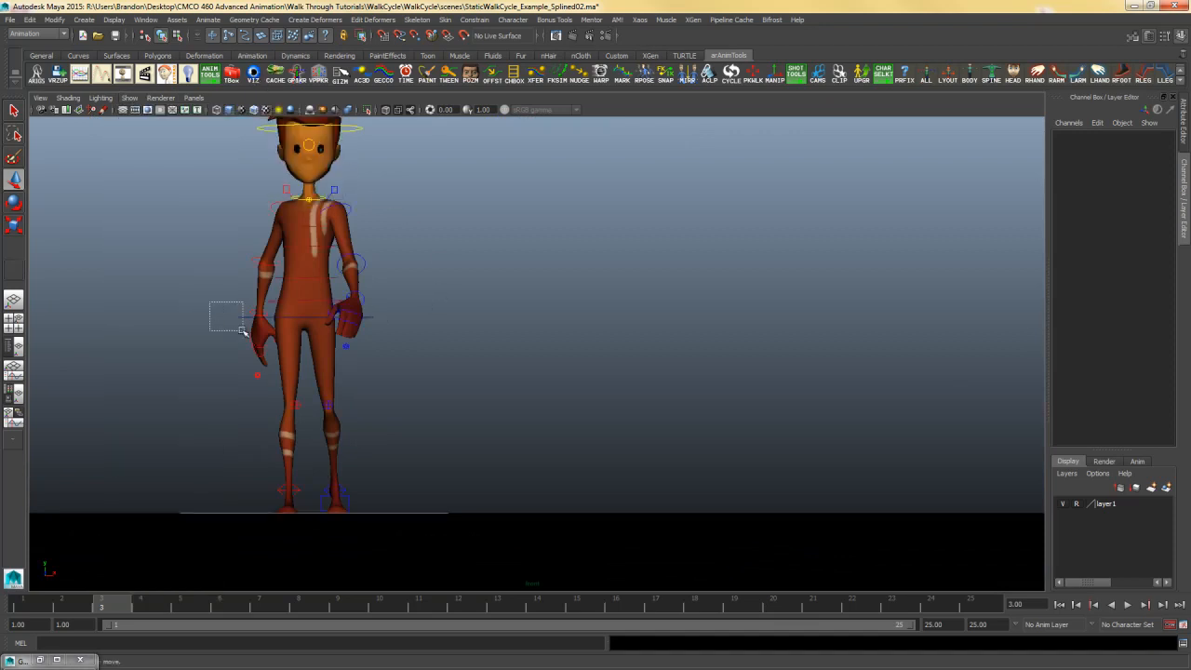
{"action": "left_click_drag", "start_coordinate": [242, 331], "coordinate": [243, 332]}
{"action": "middle_click_drag", "start_coordinate": [374, 374], "coordinate": [450, 384], "text": "alt"}
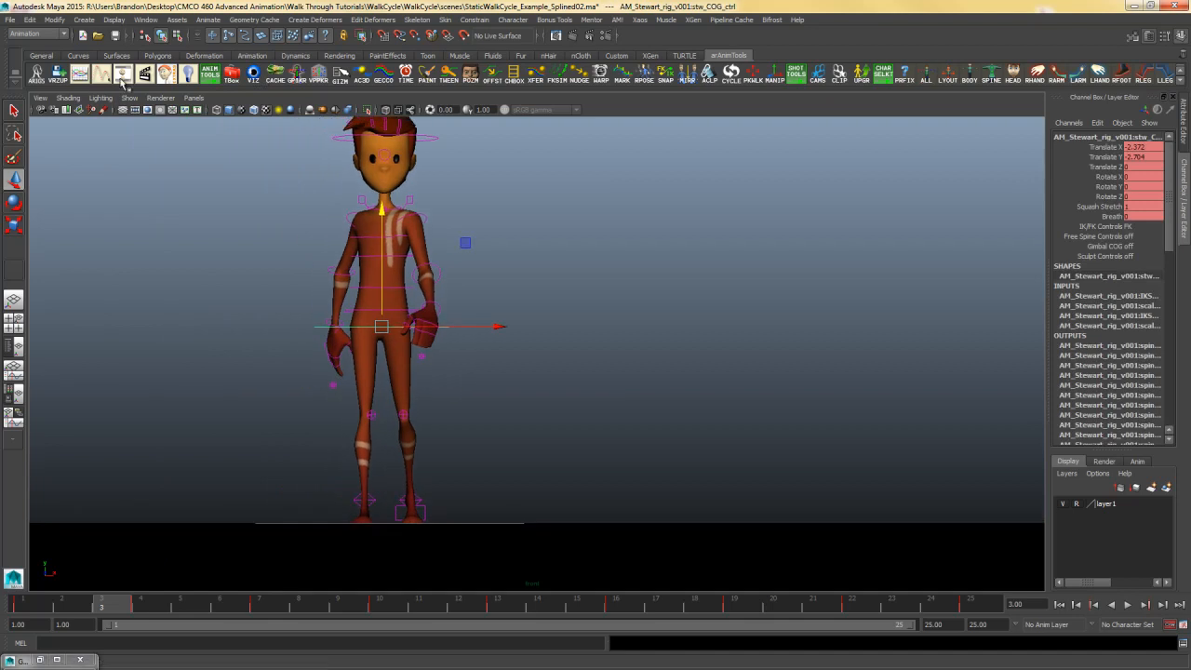
Step: Create a motion trail for the COG control and play the animation to inspect its path around the hips
{"action": "left_click", "coordinate": [242, 57]}
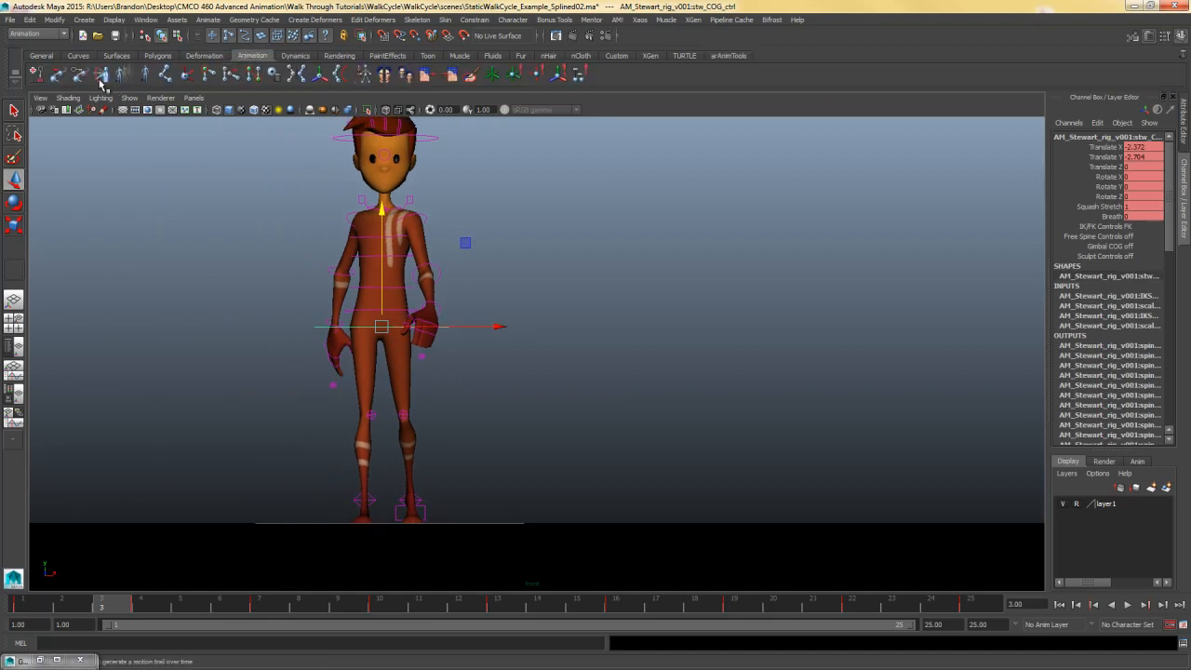
{"action": "left_click", "coordinate": [103, 76]}
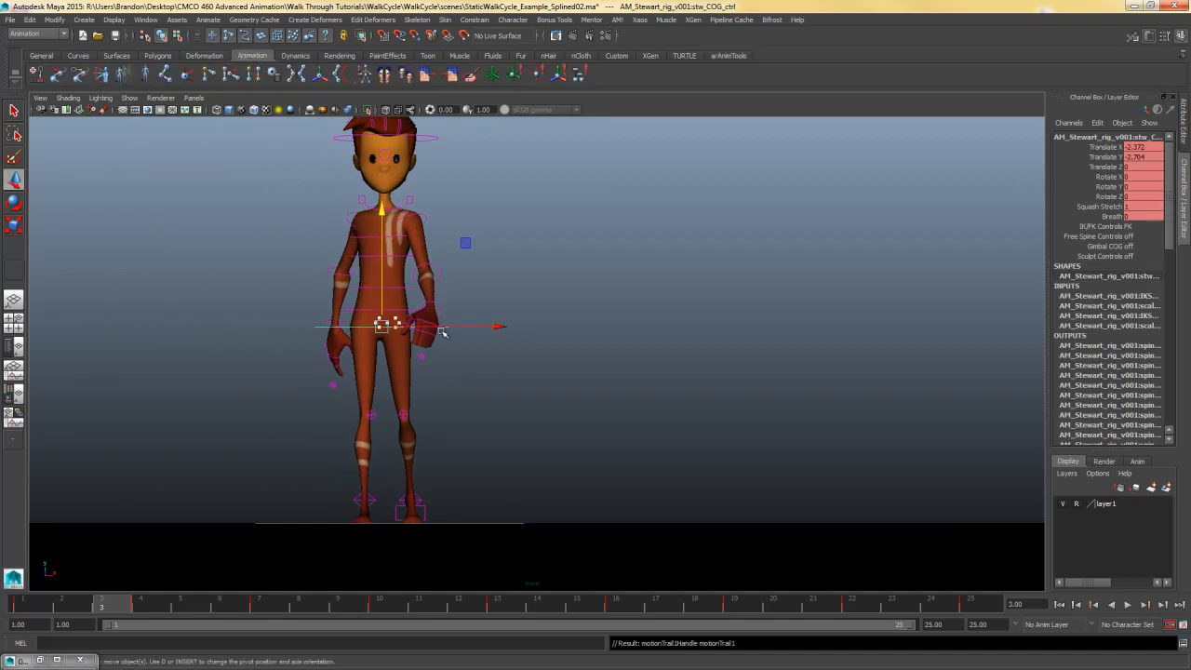
{"action": "middle_click_drag", "start_coordinate": [404, 369], "coordinate": [456, 363], "text": "alt"}
{"action": "right_click_drag", "start_coordinate": [463, 357], "coordinate": [1005, 368], "text": "alt"}
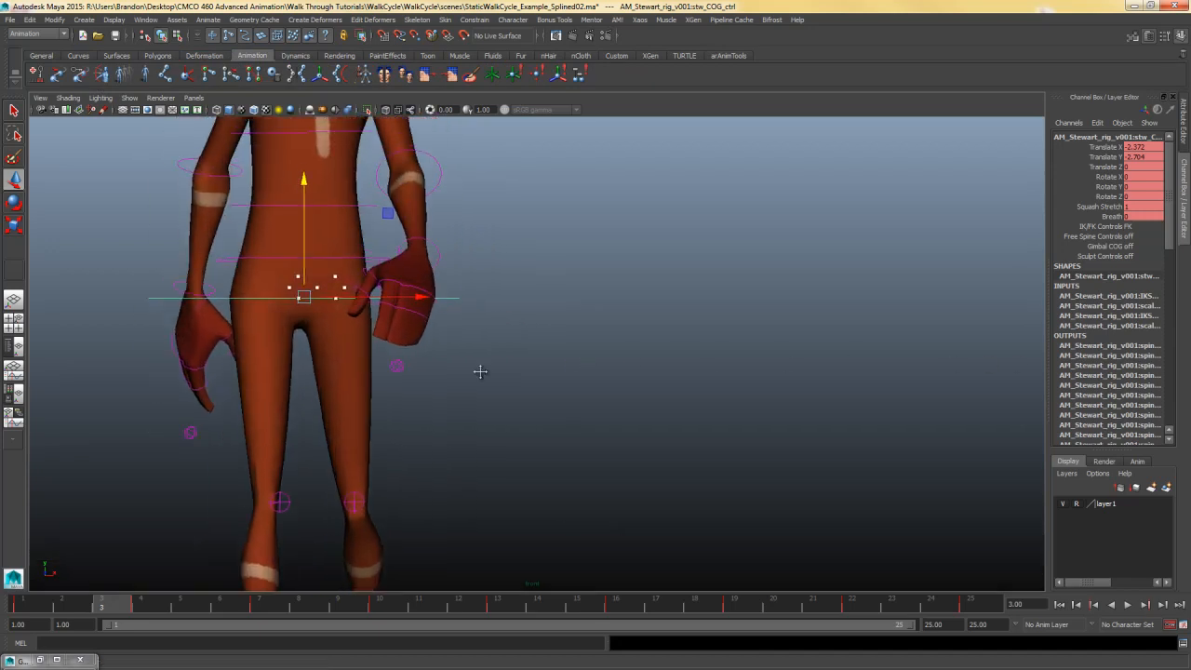
{"action": "middle_click_drag", "start_coordinate": [482, 370], "coordinate": [693, 424], "text": "alt"}
{"action": "right_click_drag", "start_coordinate": [694, 424], "coordinate": [740, 428], "text": "alt"}
{"action": "scroll", "coordinate": [740, 428], "scroll_direction": "up", "scroll_amount": 6}
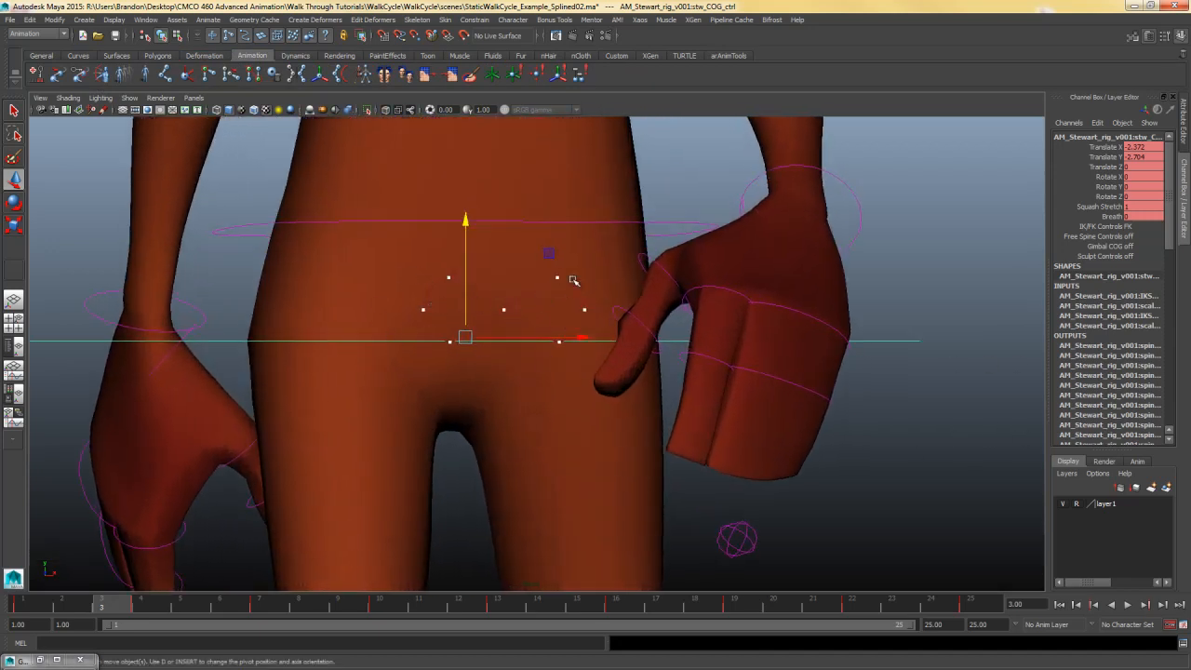
{"action": "key", "text": "alt+v"}
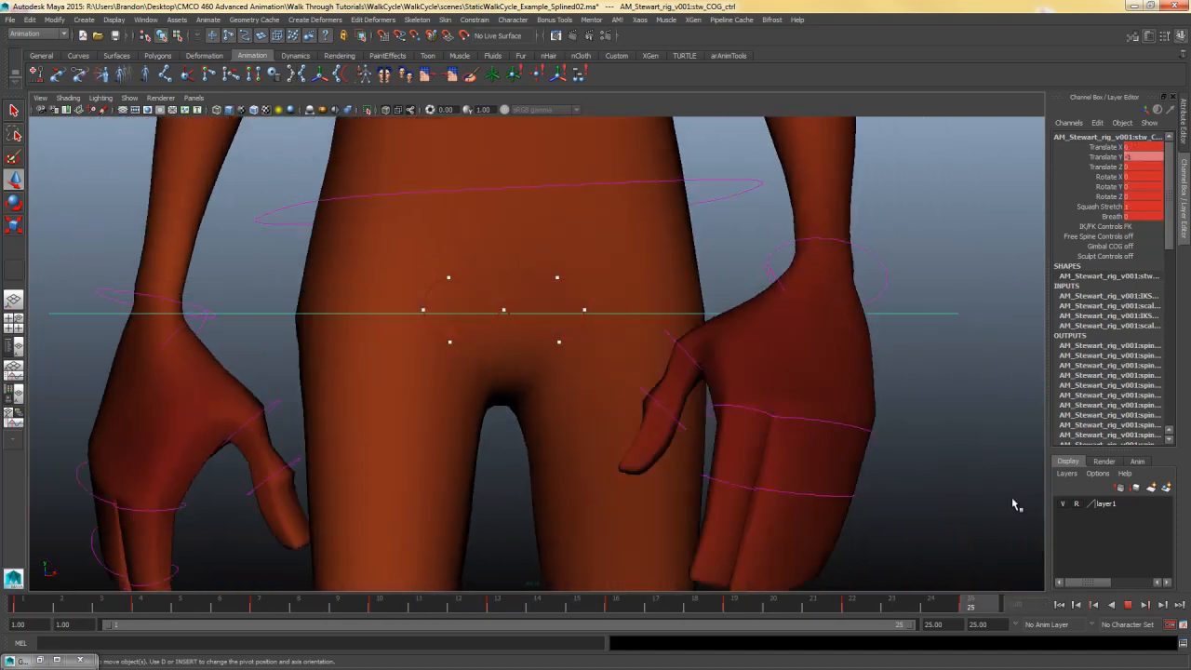
{"action": "key", "text": "alt+v"}
Step: In the side view, try moving the COG to about 67.95 in Translate Z at frame 25 to spread out its trail, and undo it
{"action": "key", "text": "space"}
{"action": "key", "text": "space"}
{"action": "middle_click_drag", "start_coordinate": [530, 373], "coordinate": [532, 439], "text": "alt"}
{"action": "right_click_drag", "start_coordinate": [559, 439], "coordinate": [791, 441], "text": "alt"}
{"action": "left_click_drag", "start_coordinate": [402, 300], "coordinate": [1, 293]}
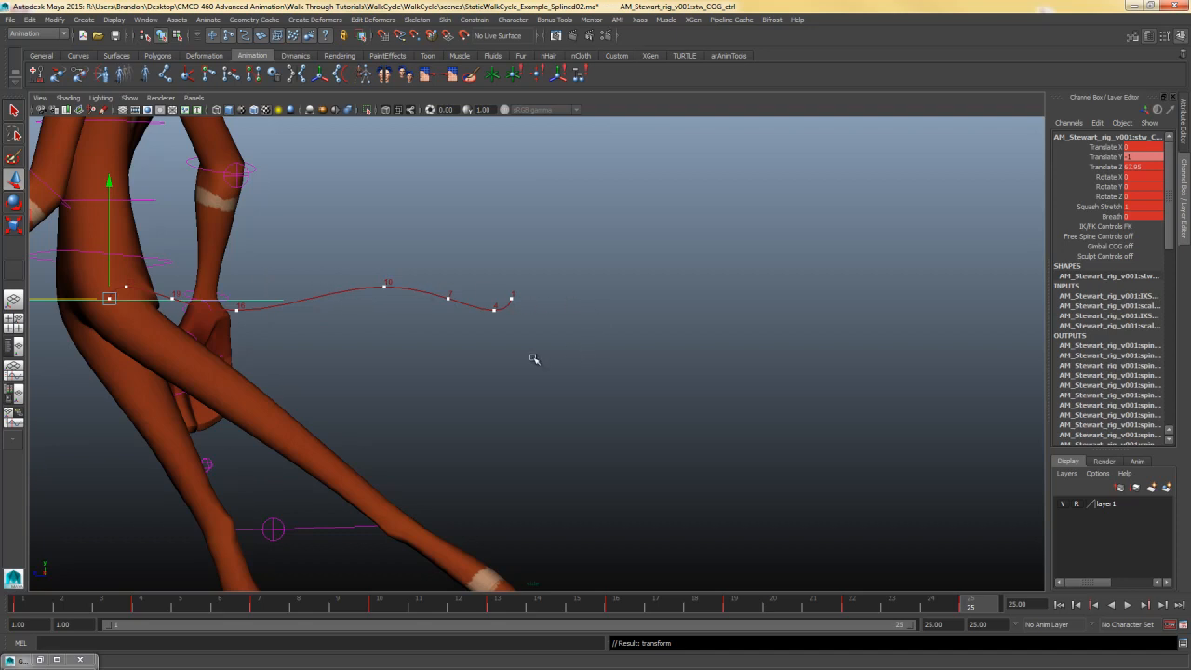
{"action": "key", "text": "ctrl+z"}
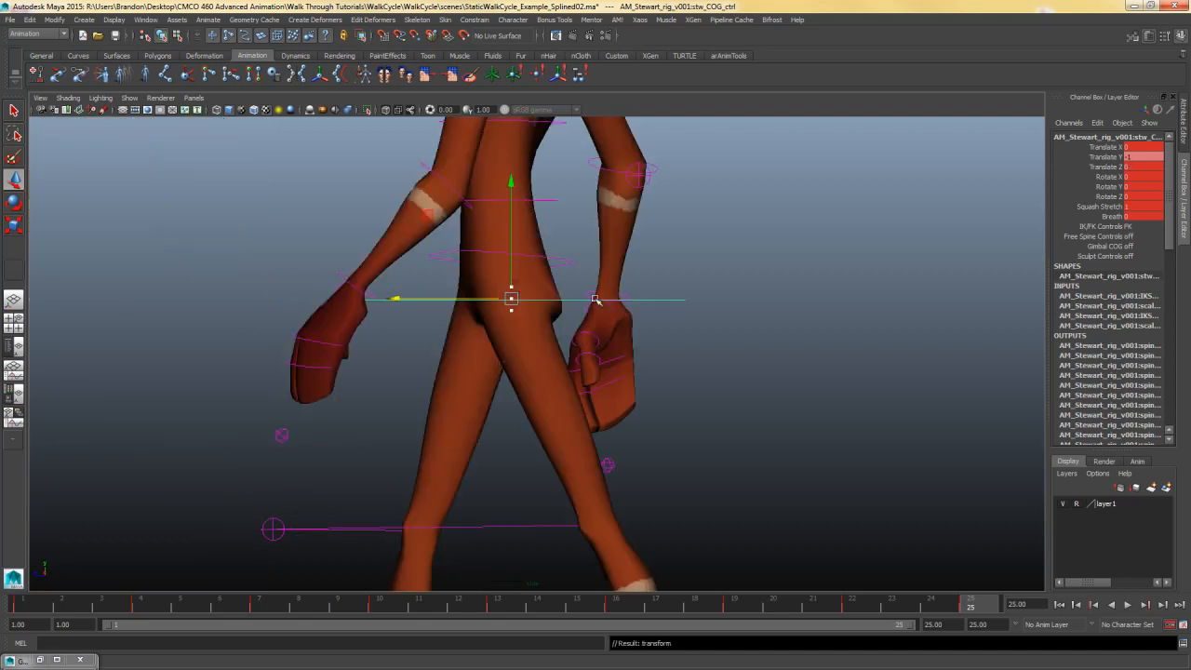
Step: Delete the COG's motion trail through the Outliner and minimize that window
{"action": "left_click", "coordinate": [728, 327]}
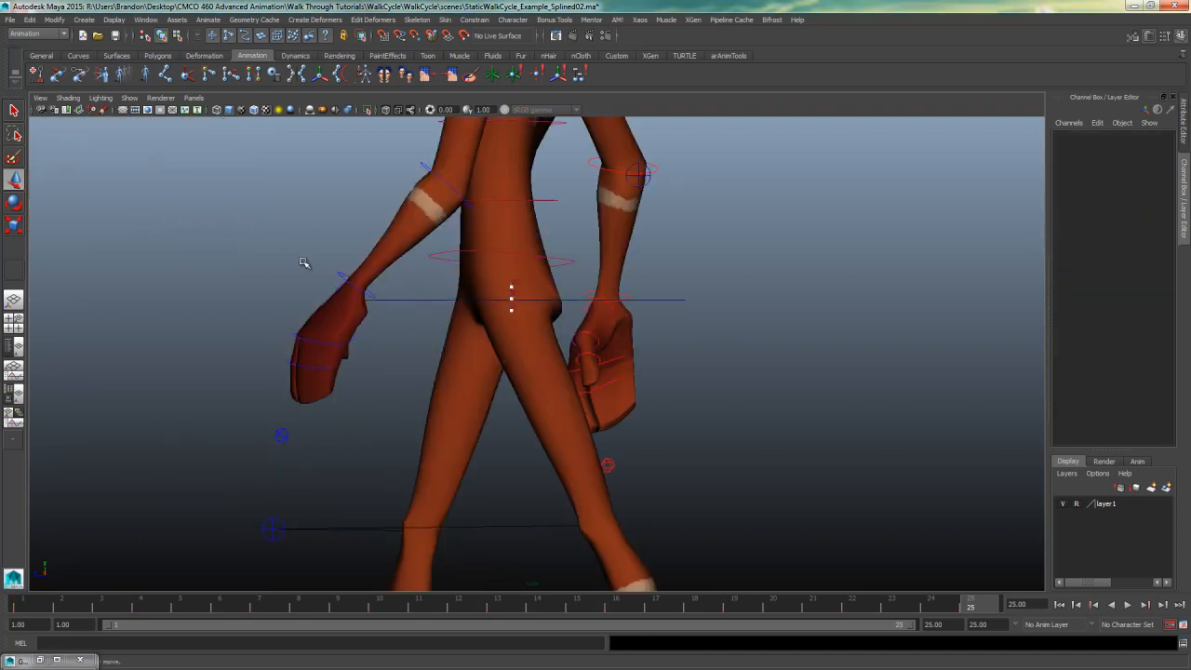
{"action": "left_click", "coordinate": [145, 20]}
{"action": "left_click", "coordinate": [168, 114]}
{"action": "left_click", "coordinate": [959, 393]}
{"action": "key", "text": "Delete"}
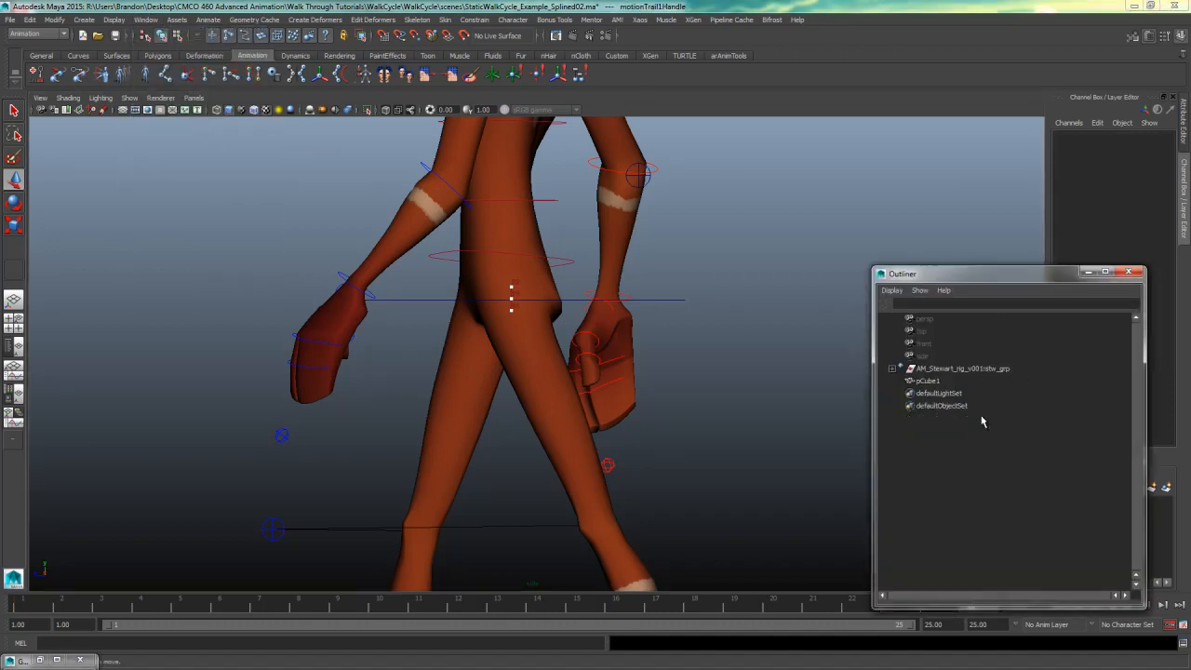
{"action": "left_click", "coordinate": [1088, 272]}
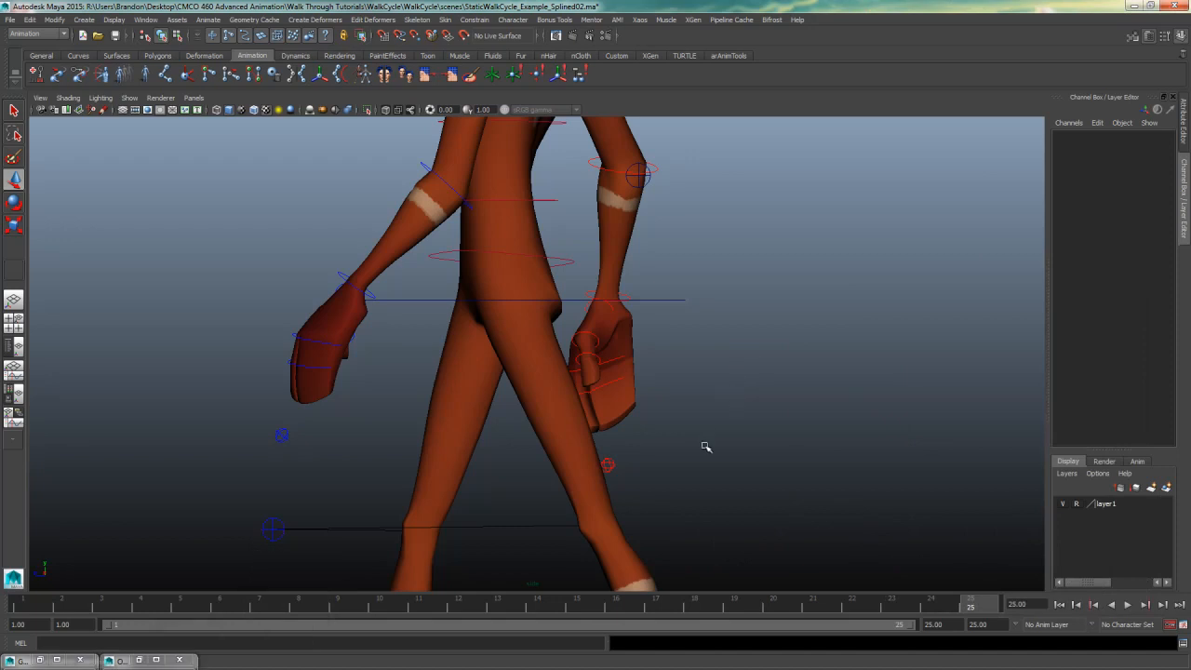
Step: Create motion trails for the left foot and right foot IK controls in the side view
{"action": "middle_click_drag", "start_coordinate": [708, 447], "coordinate": [654, 189], "text": "alt"}
{"action": "right_click_drag", "start_coordinate": [654, 189], "coordinate": [320, 250], "text": "alt"}
{"action": "left_click", "coordinate": [717, 501]}
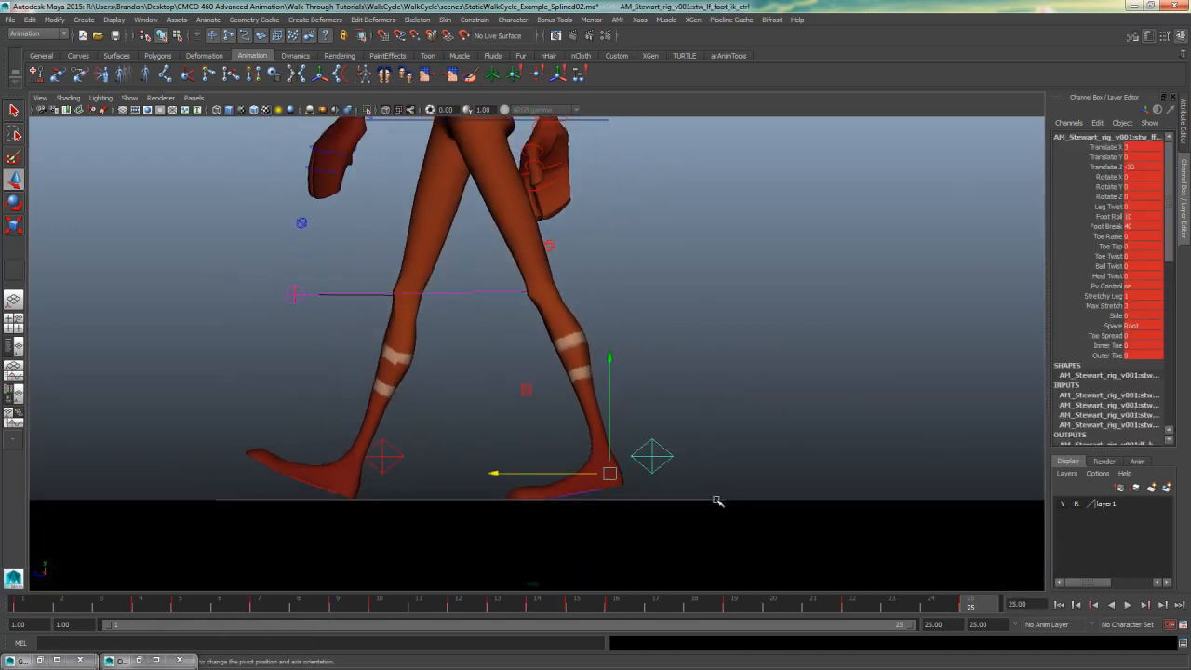
{"action": "left_click", "coordinate": [103, 76]}
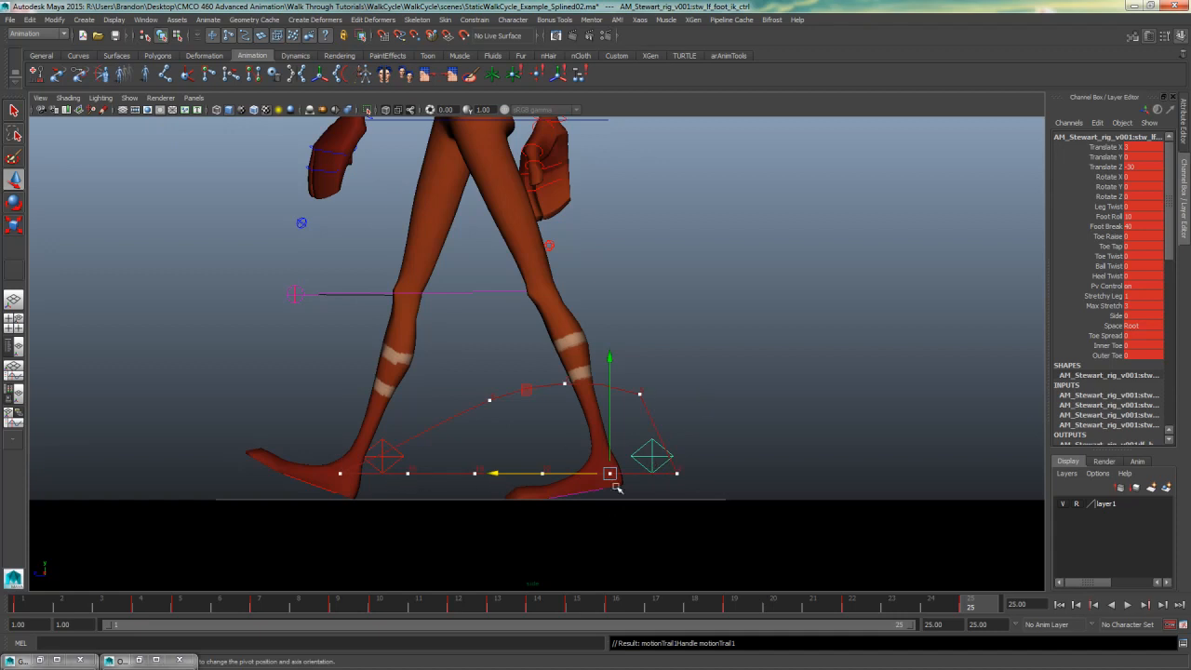
{"action": "left_click", "coordinate": [385, 452]}
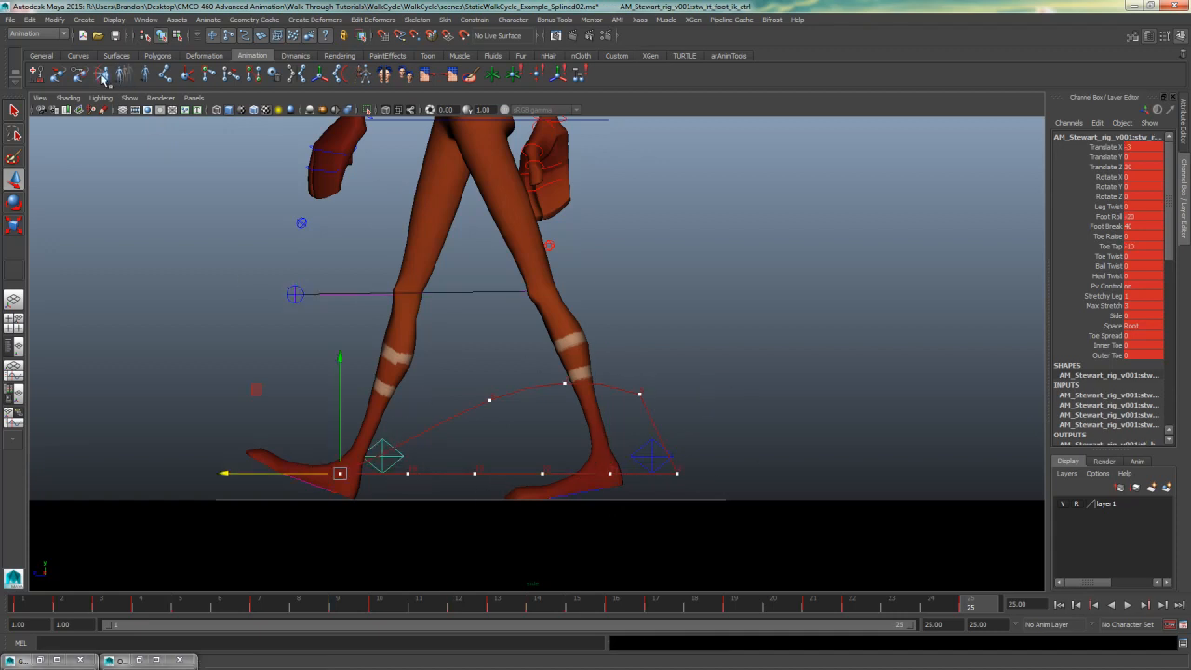
{"action": "left_click", "coordinate": [103, 76]}
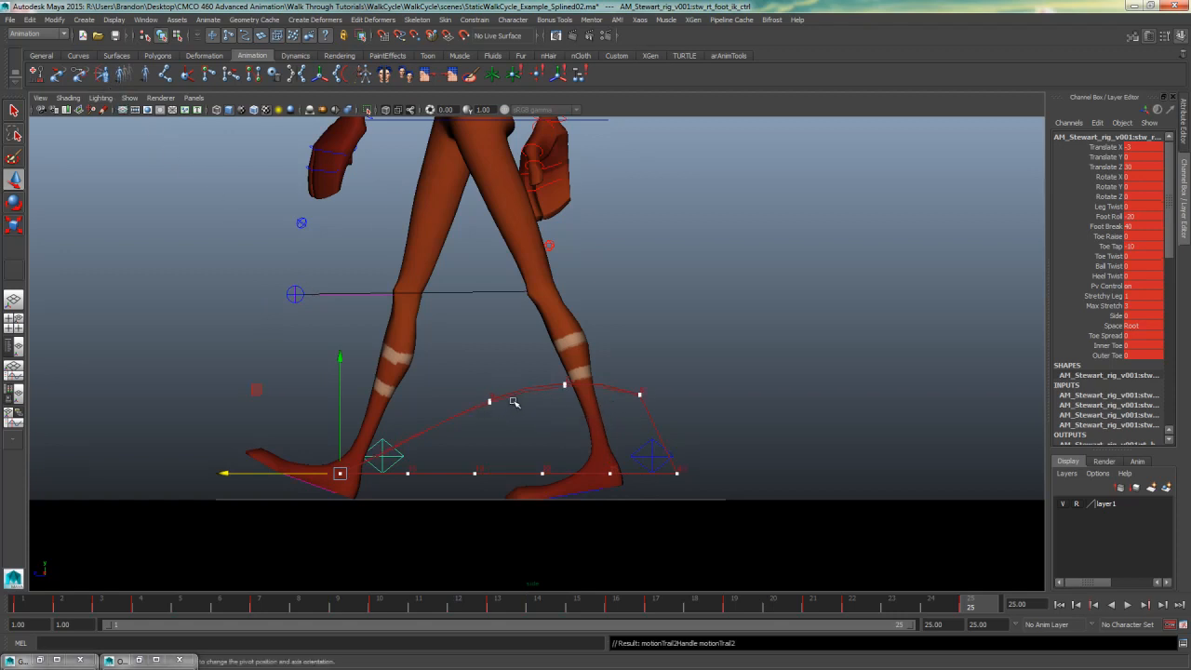
Step: Raise the right foot trail's swing point between the peak and the front landing to meet the left foot's arc
{"action": "scroll", "coordinate": [563, 398], "scroll_direction": "up", "scroll_amount": 5}
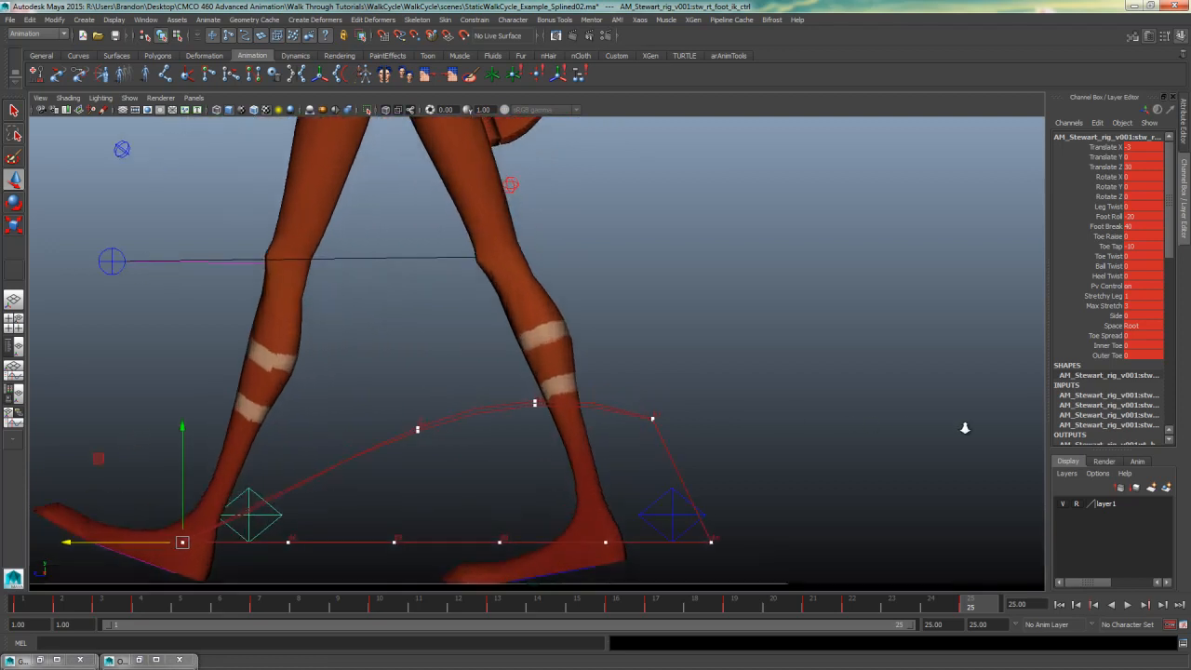
{"action": "middle_click_drag", "start_coordinate": [638, 417], "coordinate": [600, 337], "text": "alt"}
{"action": "scroll", "coordinate": [696, 372], "scroll_direction": "up", "scroll_amount": 3}
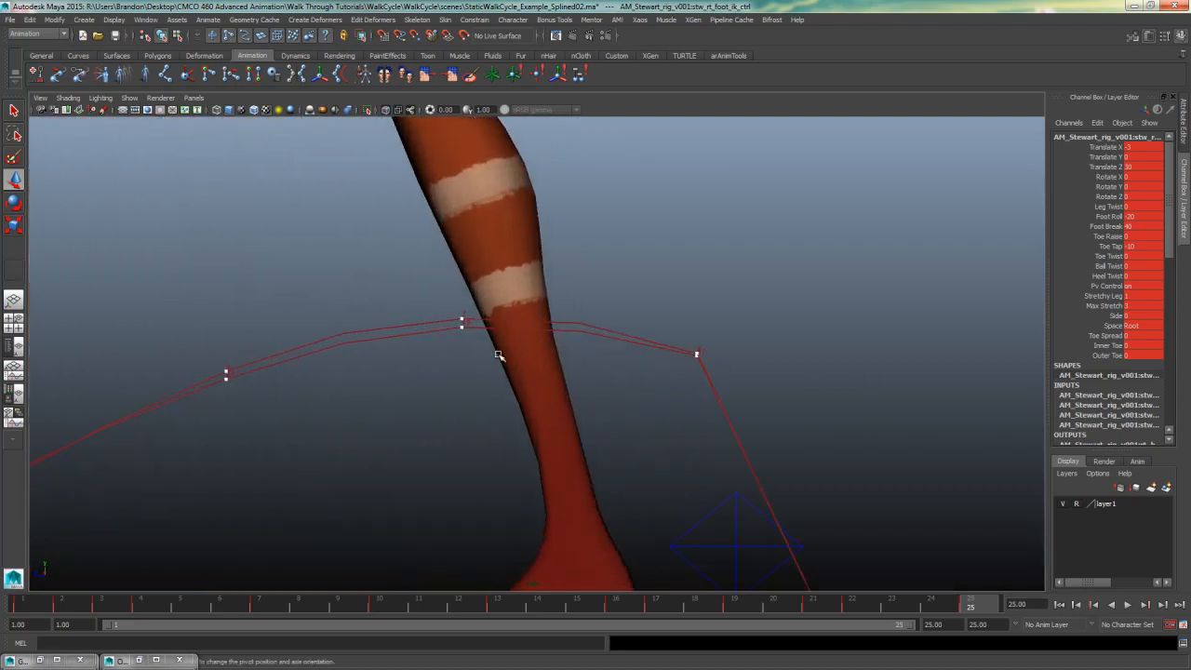
{"action": "middle_click_drag", "start_coordinate": [498, 355], "coordinate": [618, 232], "text": "alt"}
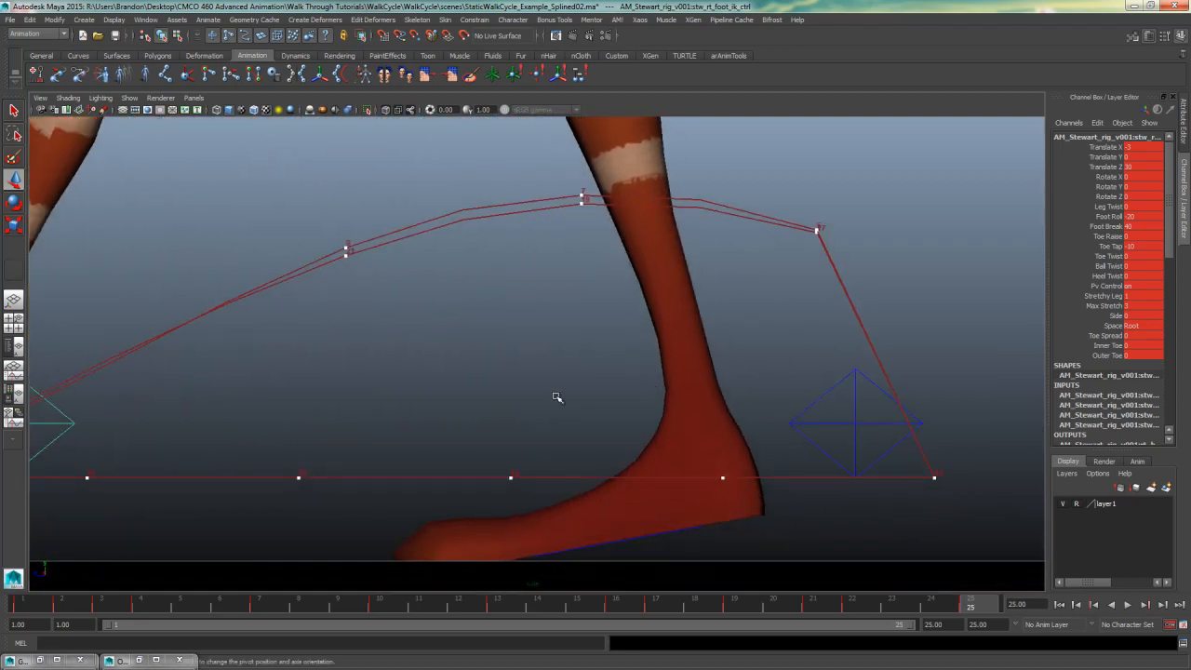
{"action": "middle_click_drag", "start_coordinate": [557, 397], "coordinate": [787, 378], "text": "alt"}
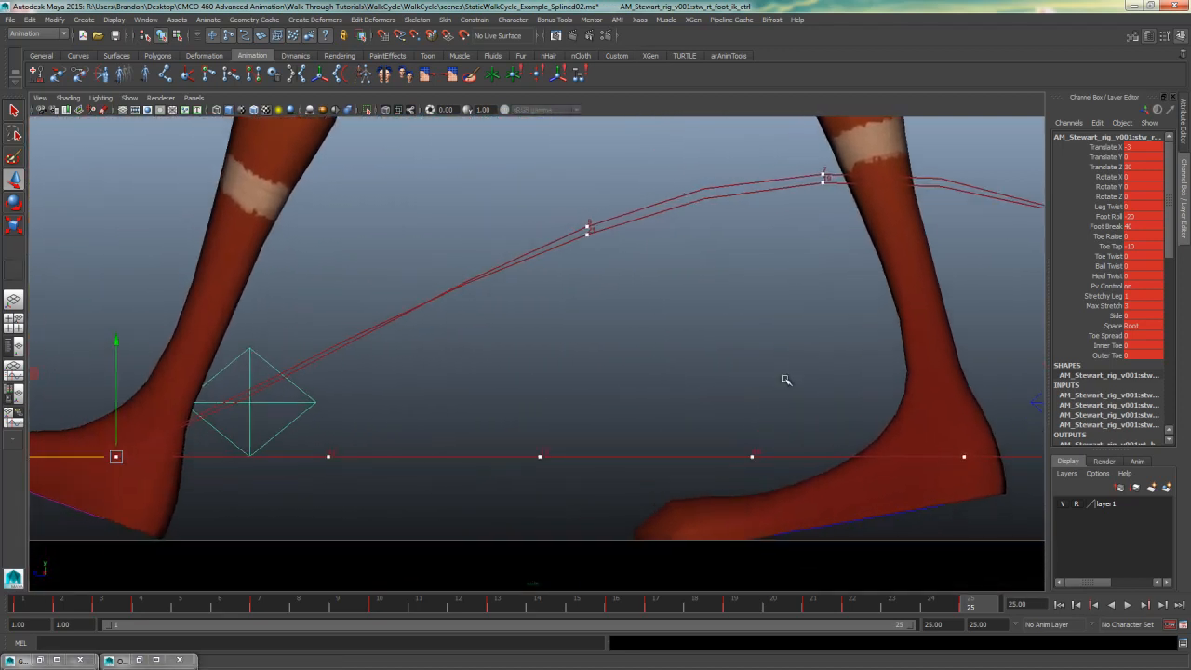
{"action": "left_click", "coordinate": [589, 232]}
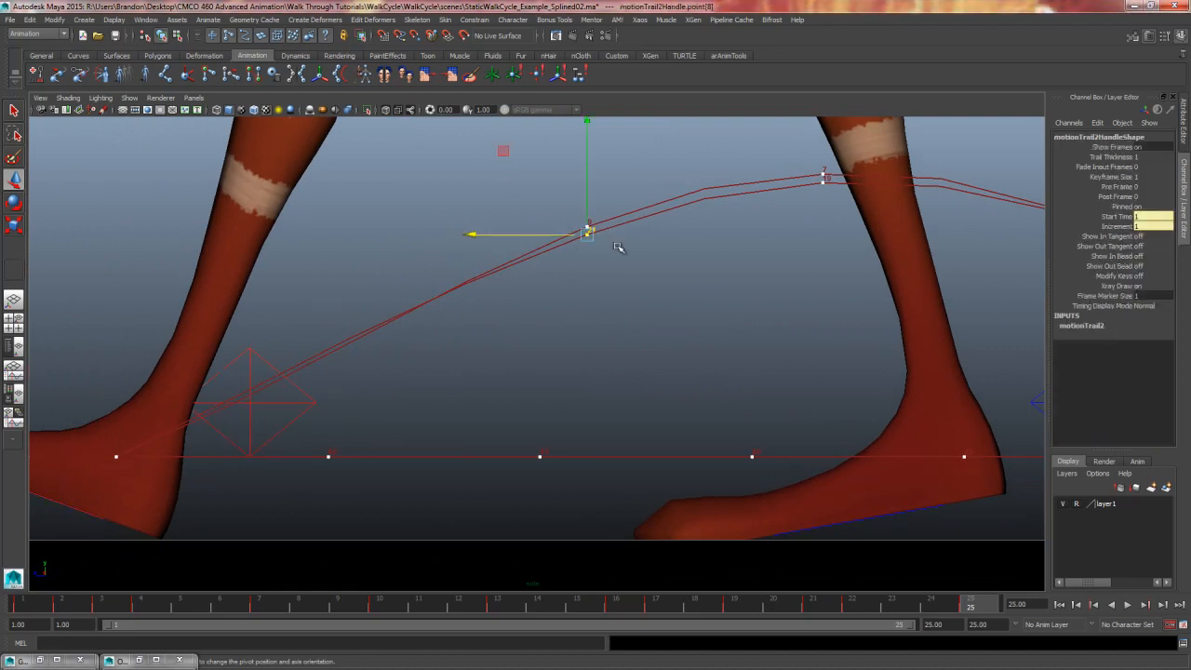
{"action": "left_click_drag", "start_coordinate": [604, 181], "coordinate": [536, 310], "text": "alt"}
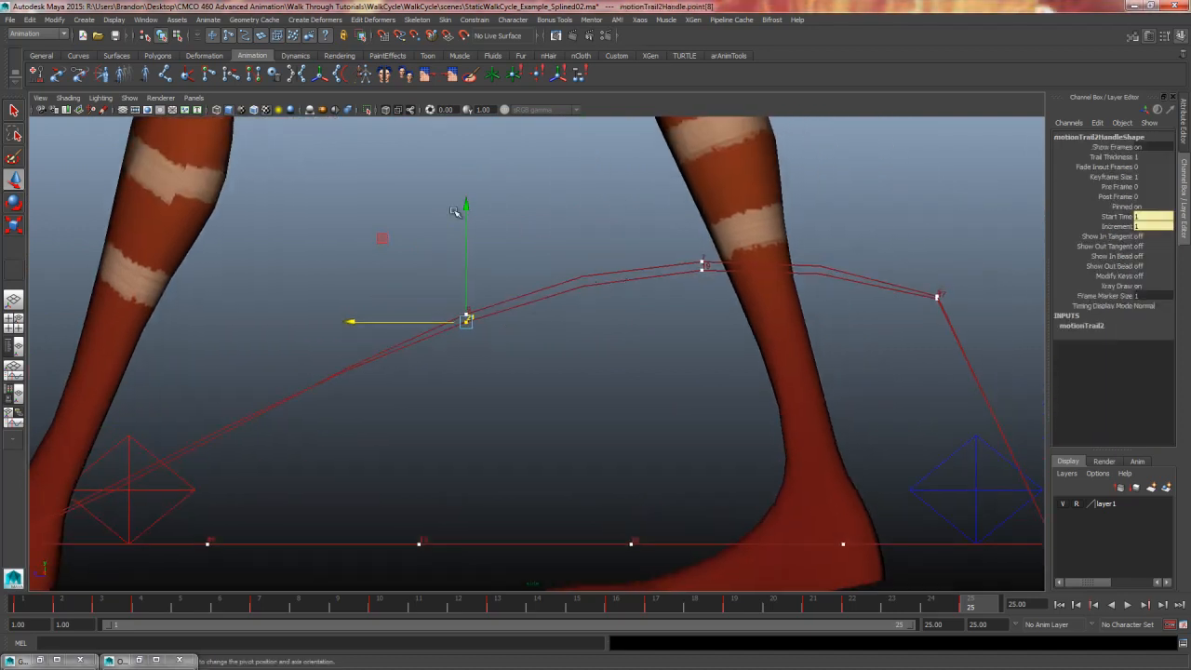
{"action": "left_click_drag", "start_coordinate": [465, 206], "coordinate": [466, 204]}
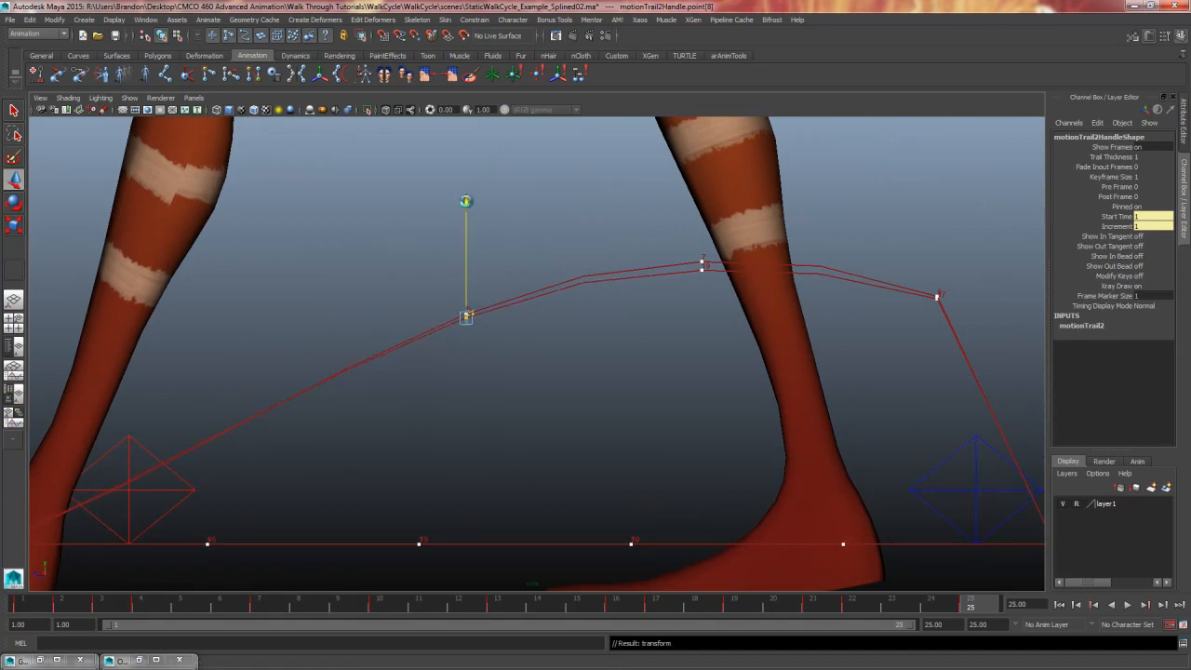
Step: Raise the right foot trail's peak point and the lift-off point behind it to line up with the left foot's arc
{"action": "left_click", "coordinate": [697, 283]}
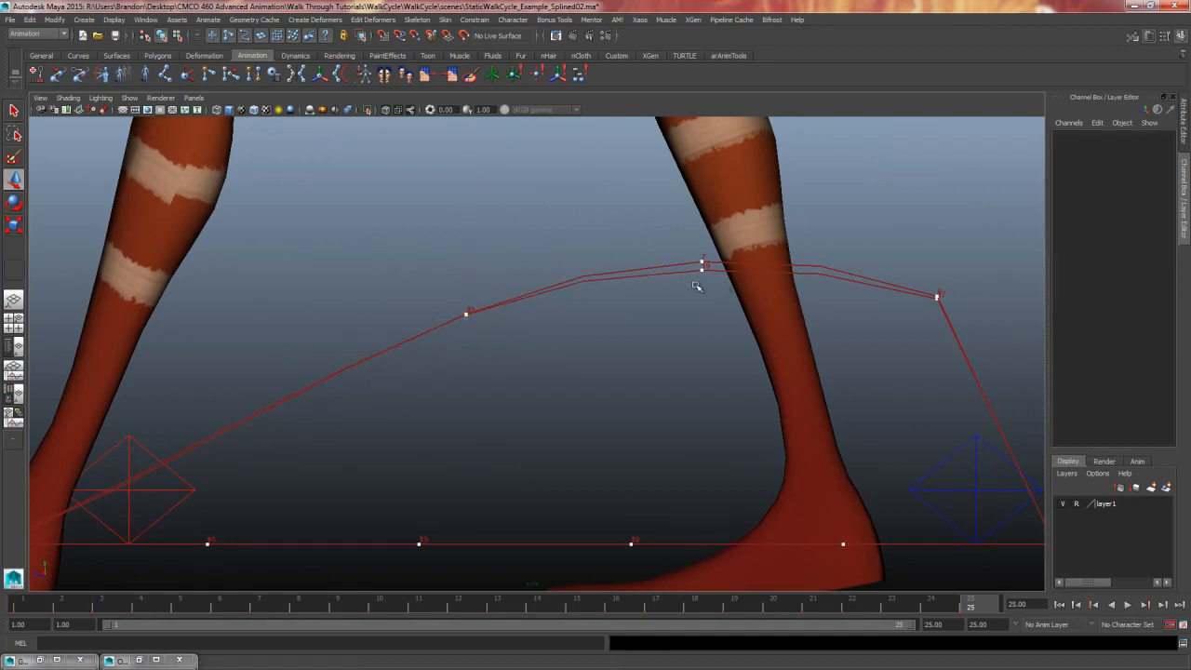
{"action": "left_click", "coordinate": [706, 270]}
{"action": "left_click_drag", "start_coordinate": [703, 155], "coordinate": [704, 146]}
{"action": "middle_click_drag", "start_coordinate": [812, 233], "coordinate": [596, 217], "text": "alt"}
{"action": "left_click", "coordinate": [715, 289]}
{"action": "left_click", "coordinate": [718, 284]}
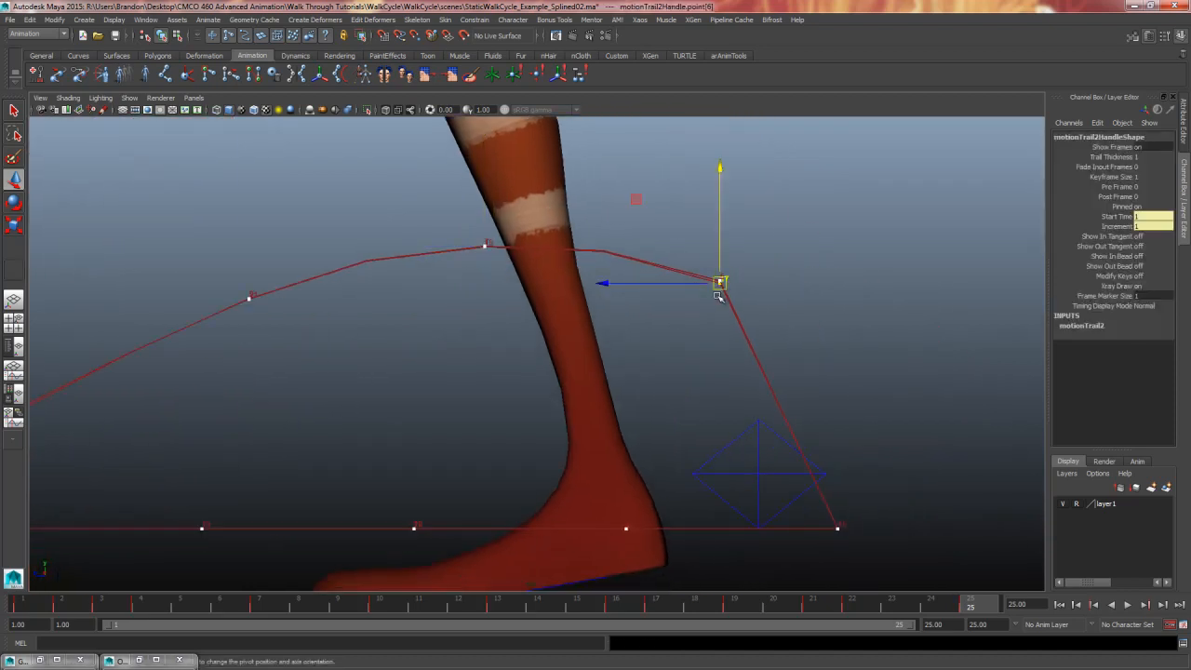
{"action": "left_click_drag", "start_coordinate": [722, 168], "coordinate": [722, 167]}
{"action": "left_click", "coordinate": [562, 328]}
Step: Examine how closely both foot trails overlap along the ground contacts and through the whole swing arc
{"action": "middle_click_drag", "start_coordinate": [590, 361], "coordinate": [694, 333], "text": "alt"}
{"action": "right_click_drag", "start_coordinate": [695, 332], "coordinate": [196, 408], "text": "alt"}
{"action": "middle_click_drag", "start_coordinate": [244, 418], "coordinate": [319, 389], "text": "alt"}
{"action": "right_click_drag", "start_coordinate": [319, 388], "coordinate": [891, 324], "text": "alt"}
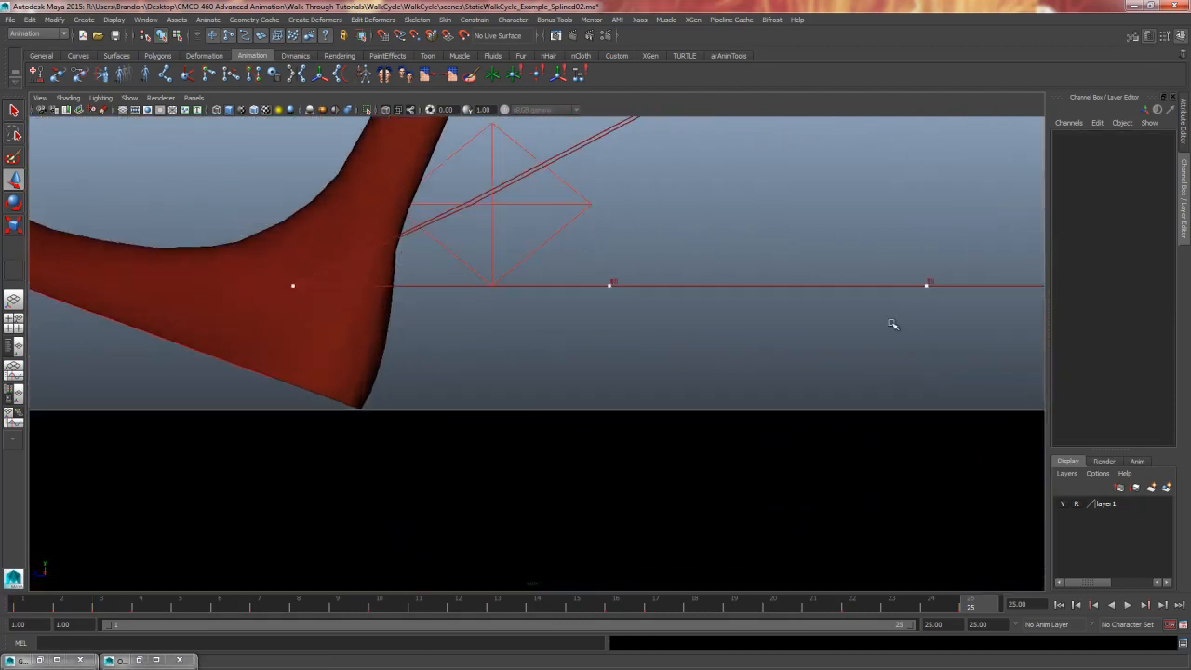
{"action": "middle_click_drag", "start_coordinate": [350, 308], "coordinate": [252, 446], "text": "alt"}
{"action": "middle_click_drag", "start_coordinate": [618, 374], "coordinate": [747, 343], "text": "alt"}
{"action": "middle_click_drag", "start_coordinate": [334, 406], "coordinate": [349, 402], "text": "alt"}
{"action": "right_click_drag", "start_coordinate": [349, 402], "coordinate": [694, 348], "text": "alt"}
{"action": "middle_click_drag", "start_coordinate": [694, 348], "coordinate": [594, 383], "text": "alt"}
{"action": "right_click_drag", "start_coordinate": [594, 384], "coordinate": [289, 428], "text": "alt"}
{"action": "right_click_drag", "start_coordinate": [773, 321], "coordinate": [505, 361], "text": "alt"}
{"action": "key", "text": "a"}
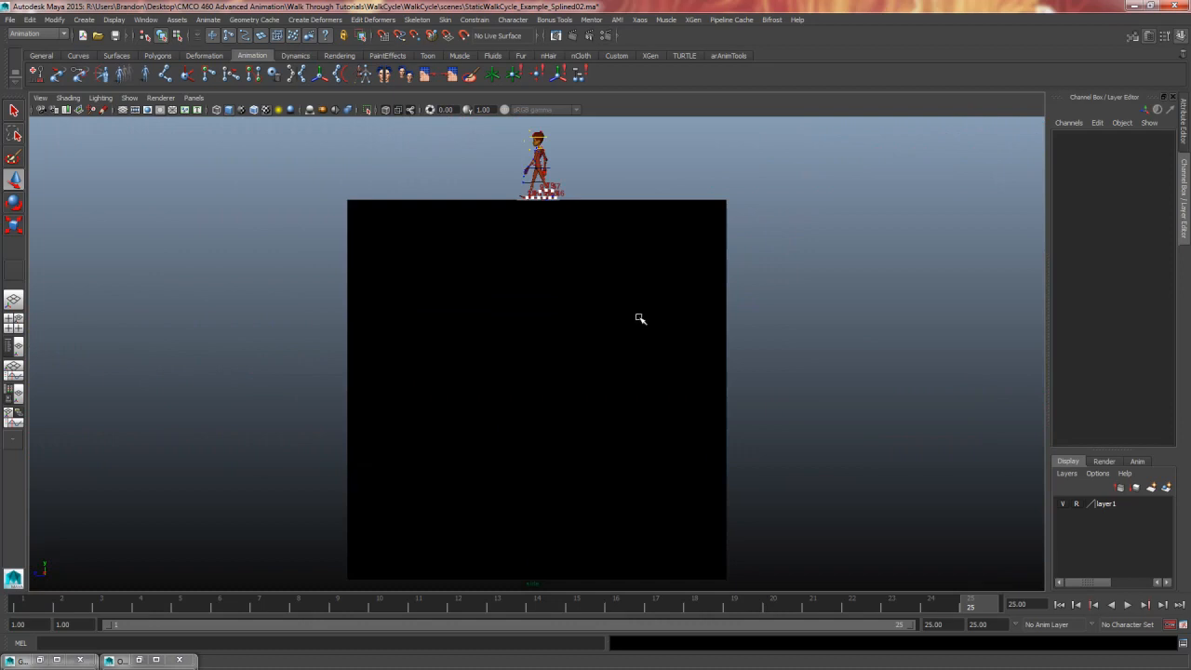
{"action": "middle_click_drag", "start_coordinate": [640, 319], "coordinate": [604, 431], "text": "alt"}
{"action": "right_click_drag", "start_coordinate": [604, 431], "coordinate": [928, 453], "text": "alt"}
{"action": "middle_click_drag", "start_coordinate": [928, 452], "coordinate": [604, 353], "text": "alt"}
{"action": "right_click_drag", "start_coordinate": [604, 354], "coordinate": [1067, 436], "text": "alt"}
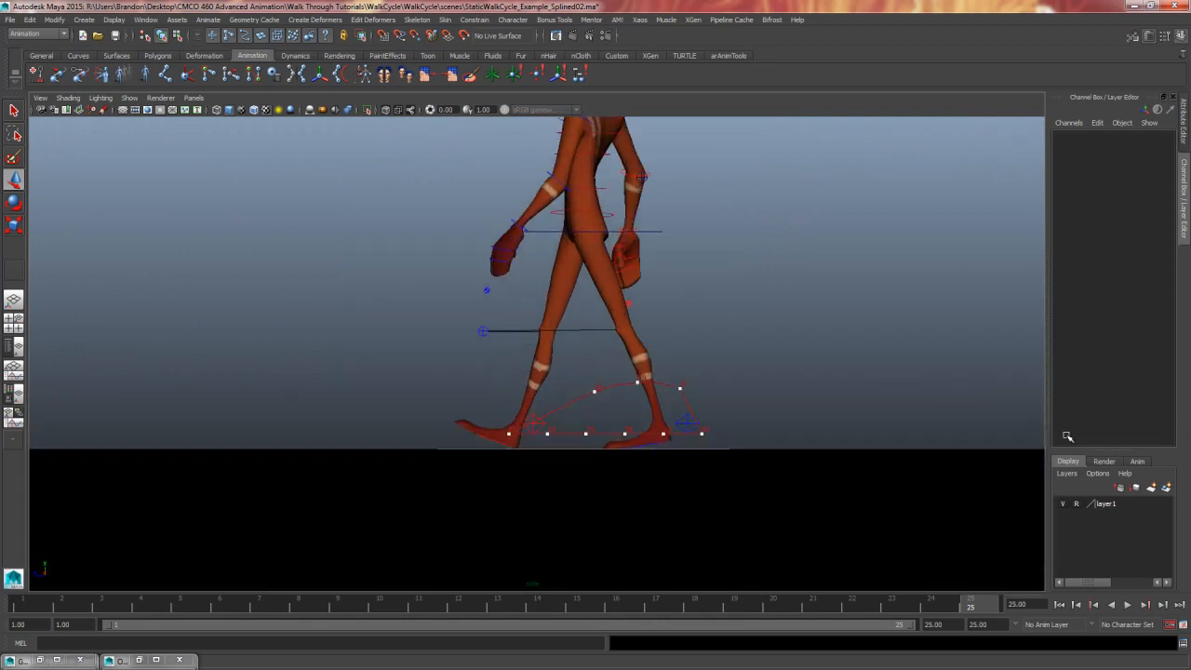
{"action": "middle_click_drag", "start_coordinate": [785, 434], "coordinate": [625, 485], "text": "alt"}
Step: Delete both foot motion trails through the Outliner and minimize that window
{"action": "left_click", "coordinate": [139, 660]}
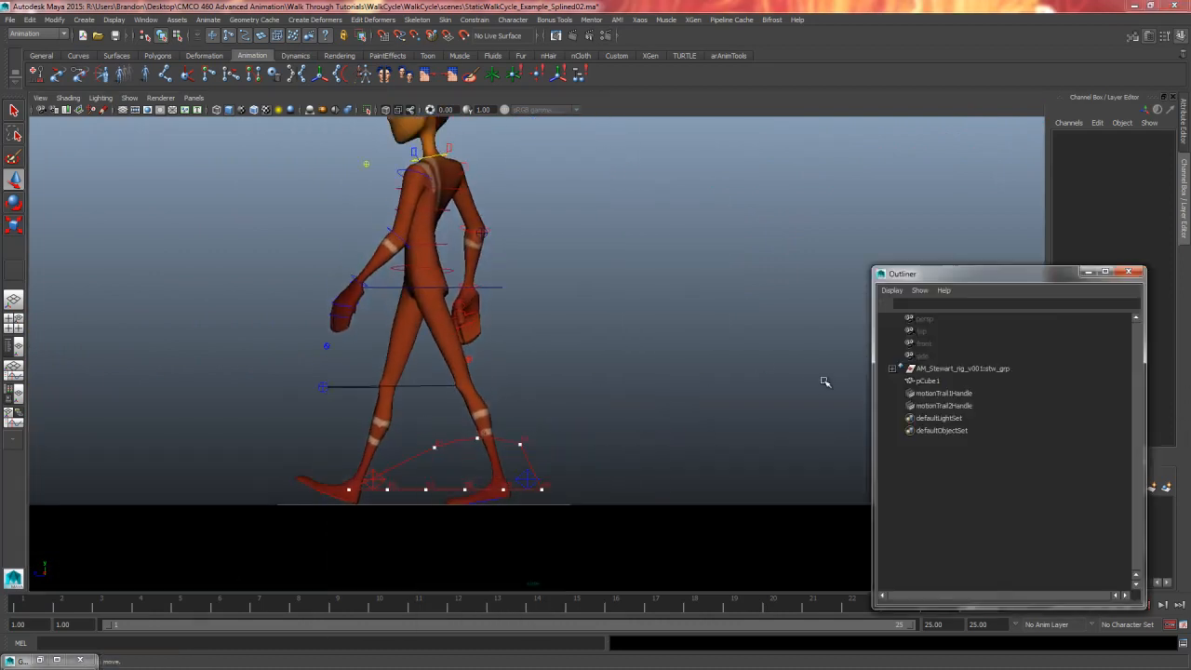
{"action": "left_click", "coordinate": [951, 408]}
{"action": "left_click", "coordinate": [960, 389], "text": "ctrl"}
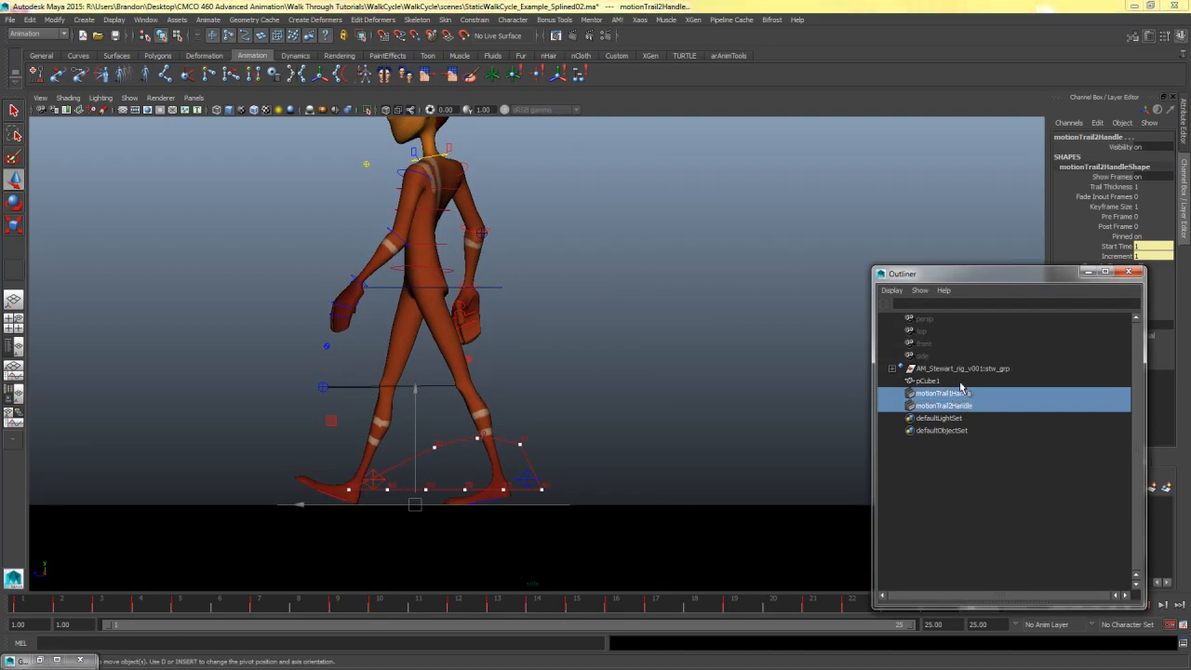
{"action": "key", "text": "Delete"}
{"action": "left_click", "coordinate": [1085, 272]}
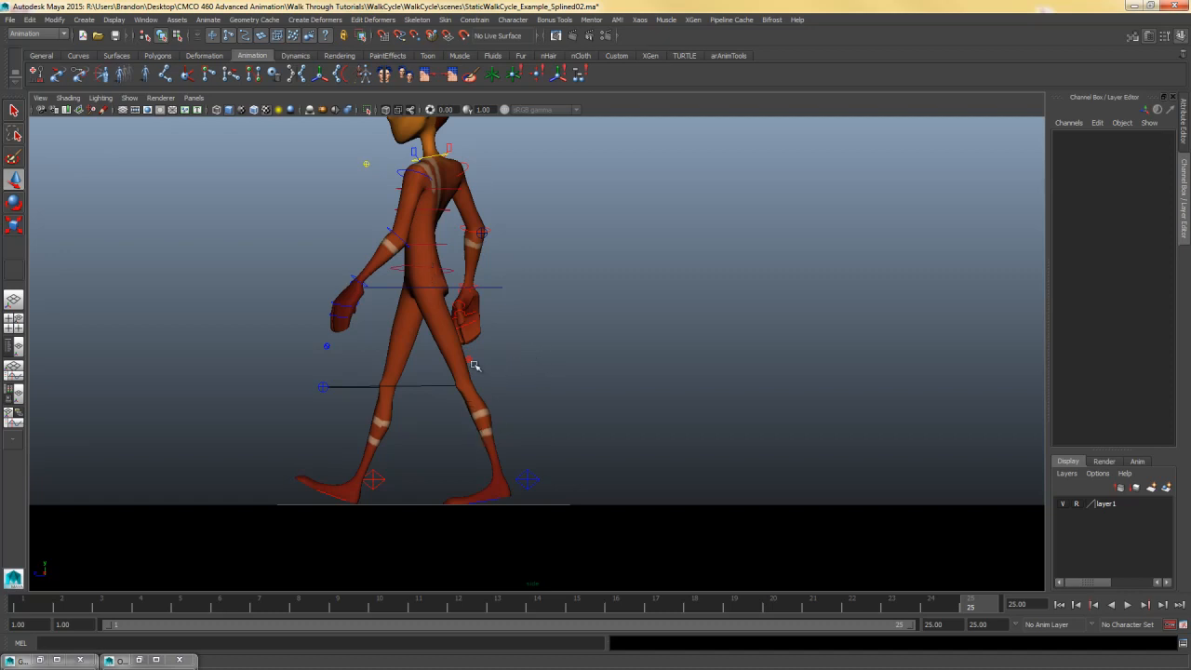
Step: Frame the legs closely in the side view, using the resolution gate as a guide, and hide the rig's control curves
{"action": "left_click", "coordinate": [147, 111]}
{"action": "middle_click_drag", "start_coordinate": [525, 311], "coordinate": [649, 320], "text": "alt"}
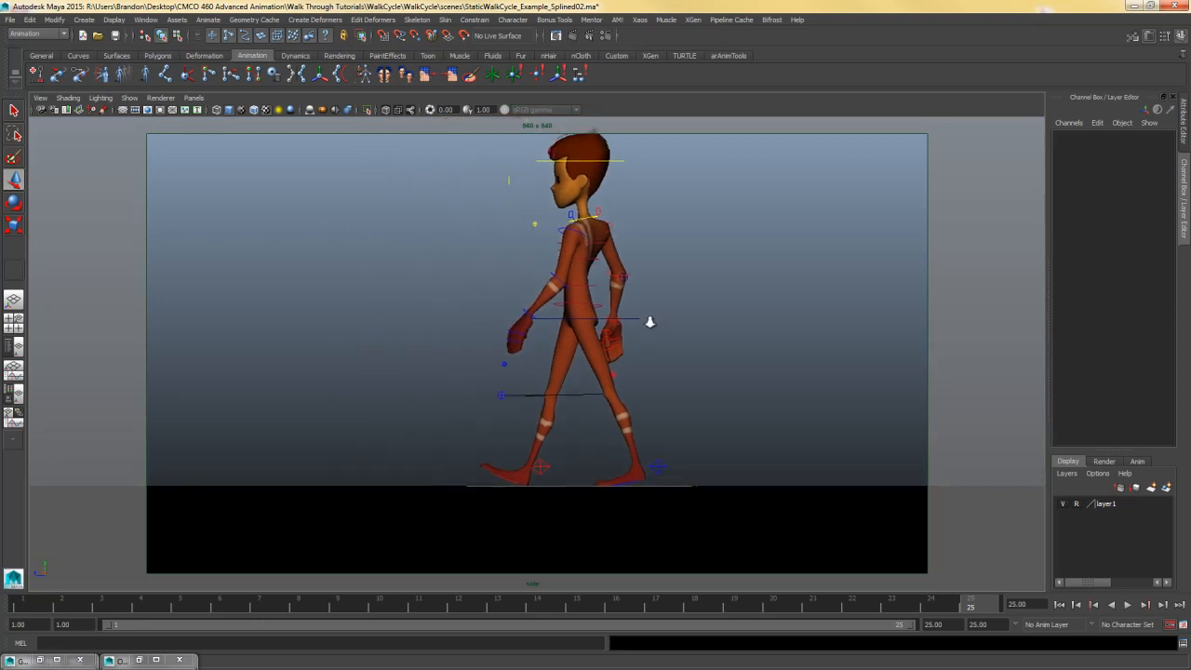
{"action": "right_click_drag", "start_coordinate": [649, 320], "coordinate": [912, 356], "text": "alt"}
{"action": "middle_click_drag", "start_coordinate": [735, 396], "coordinate": [649, 362], "text": "alt"}
{"action": "right_click_drag", "start_coordinate": [649, 362], "coordinate": [907, 374], "text": "alt"}
{"action": "middle_click_drag", "start_coordinate": [643, 405], "coordinate": [663, 396], "text": "alt"}
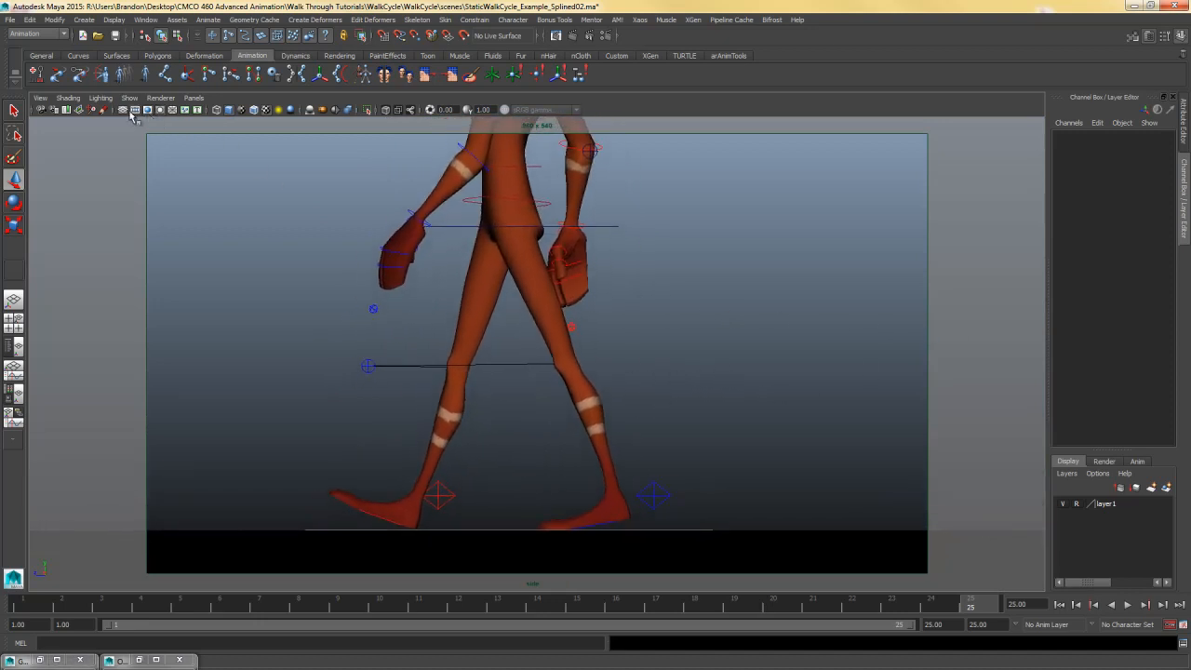
{"action": "left_click", "coordinate": [148, 110]}
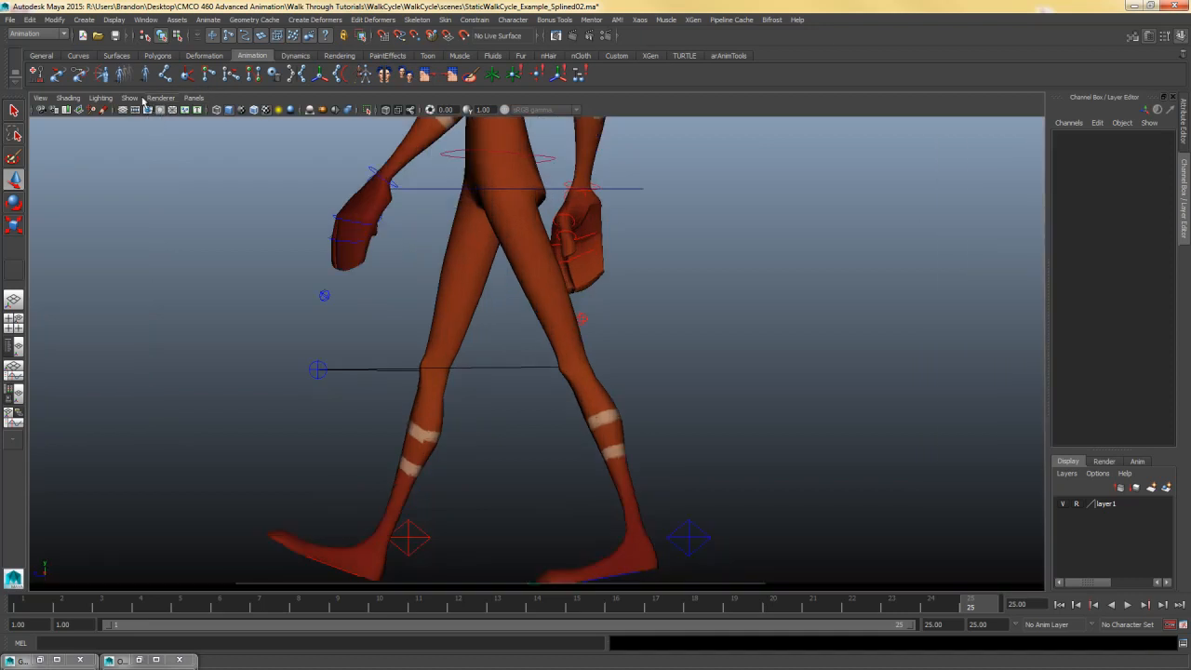
{"action": "left_click", "coordinate": [134, 98]}
{"action": "left_click", "coordinate": [168, 156]}
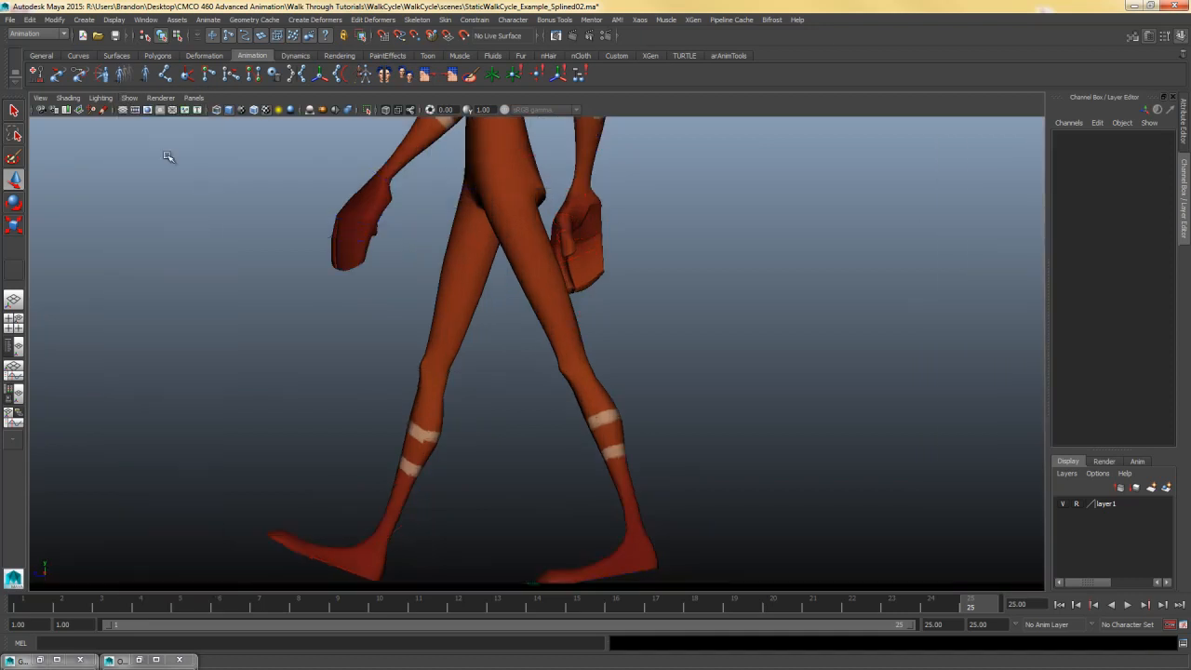
Step: Playblast the leg animation from the side view and close the resulting movie
{"action": "right_click", "coordinate": [586, 611]}
{"action": "left_click", "coordinate": [630, 604]}
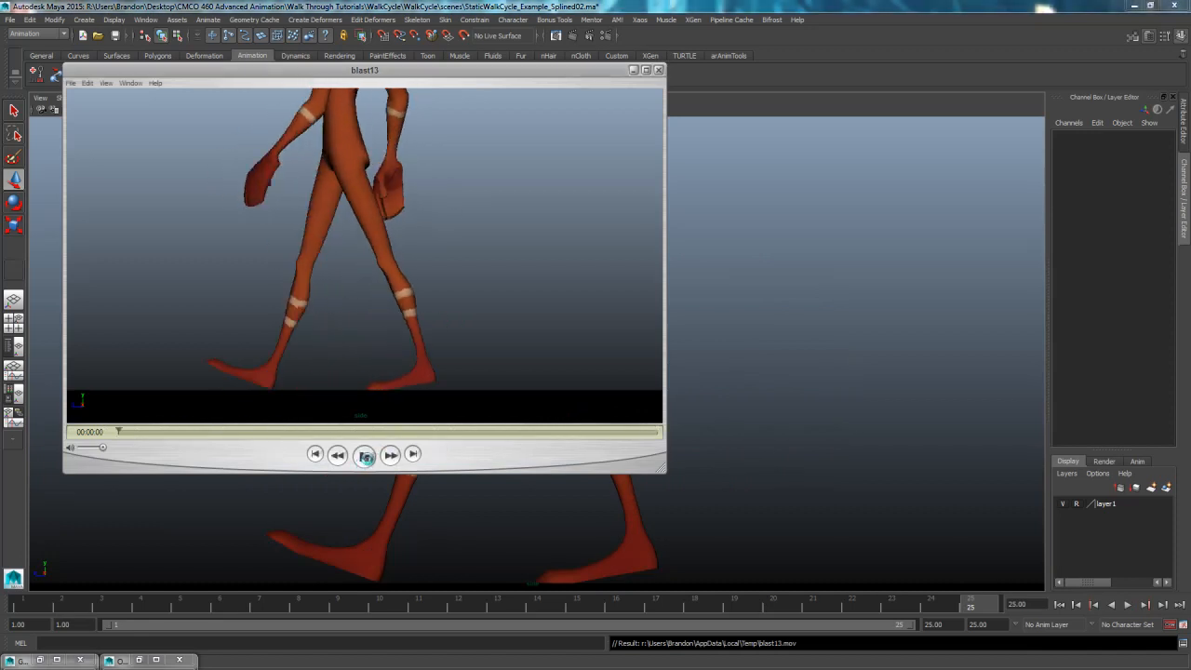
{"action": "left_click", "coordinate": [658, 71]}
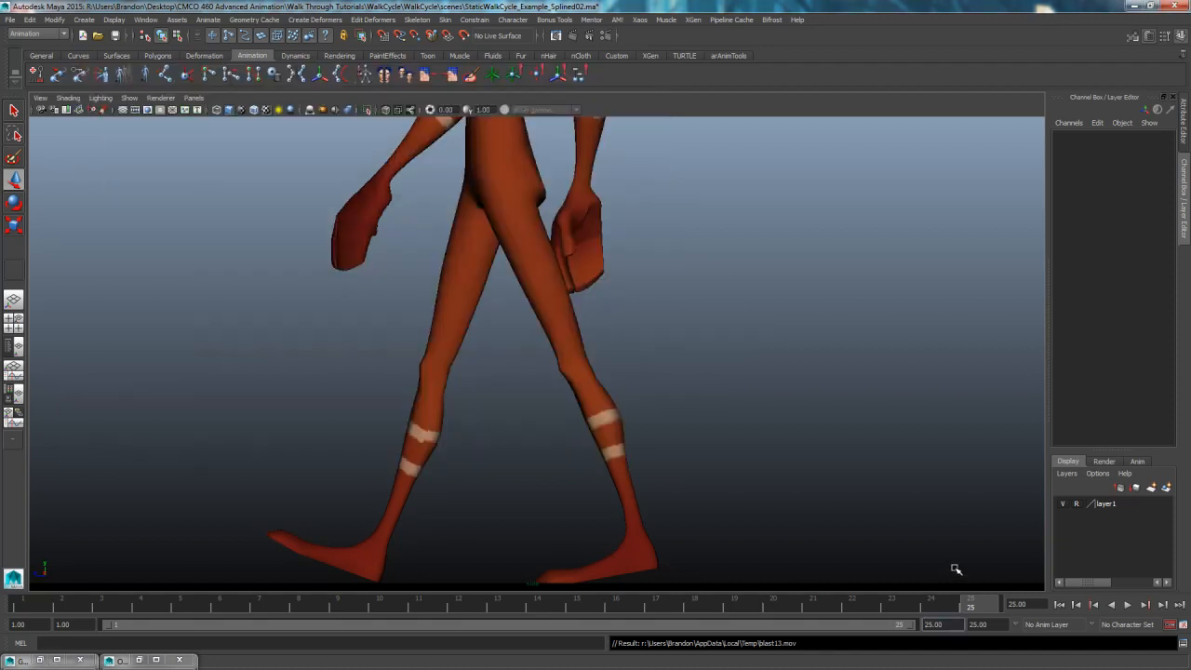
Step: Set the playback end to frame 24 and playblast the side view again
{"action": "type", "text": "24"}
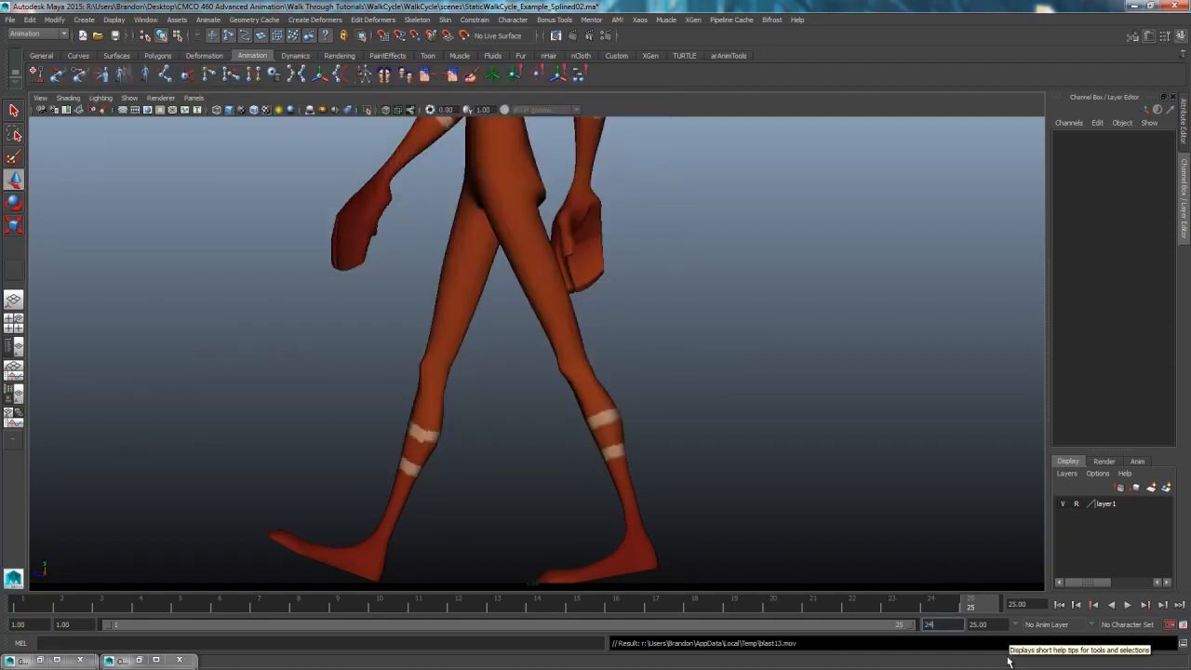
{"action": "key", "text": "Return"}
{"action": "left_click", "coordinate": [970, 607]}
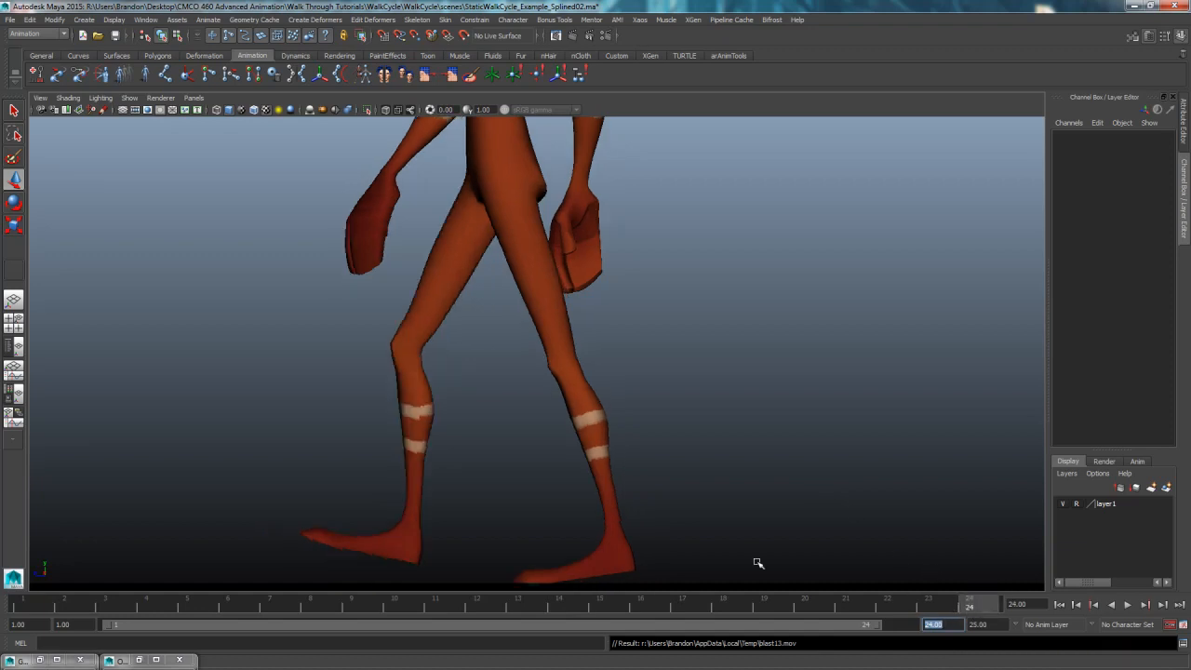
{"action": "right_click_drag", "start_coordinate": [142, 605], "coordinate": [186, 605]}
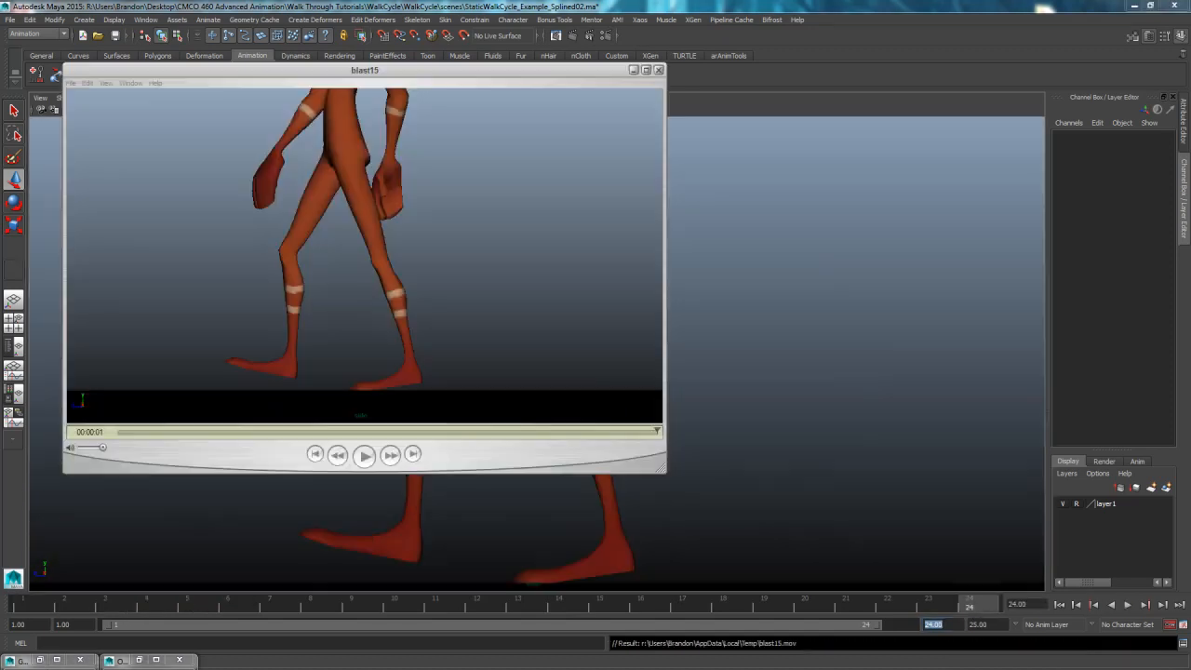
Step: Loop the playblast movie, play and scrub through it to check the leg motion, and close it
{"action": "left_click", "coordinate": [102, 84]}
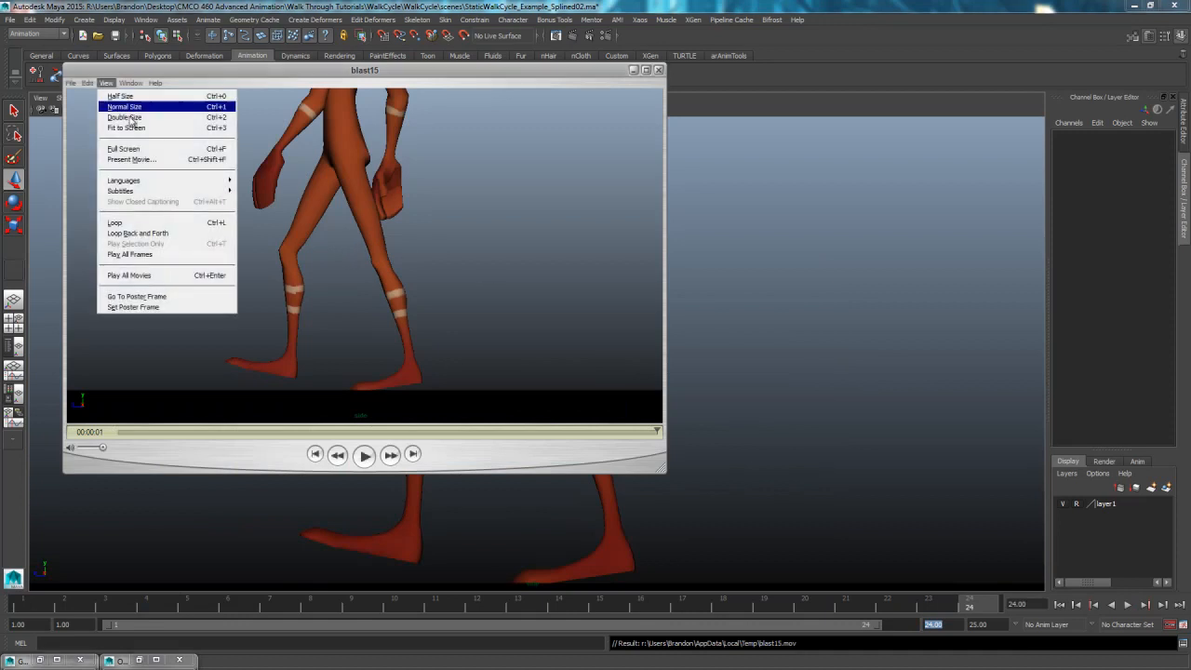
{"action": "left_click", "coordinate": [154, 227]}
{"action": "left_click", "coordinate": [364, 455]}
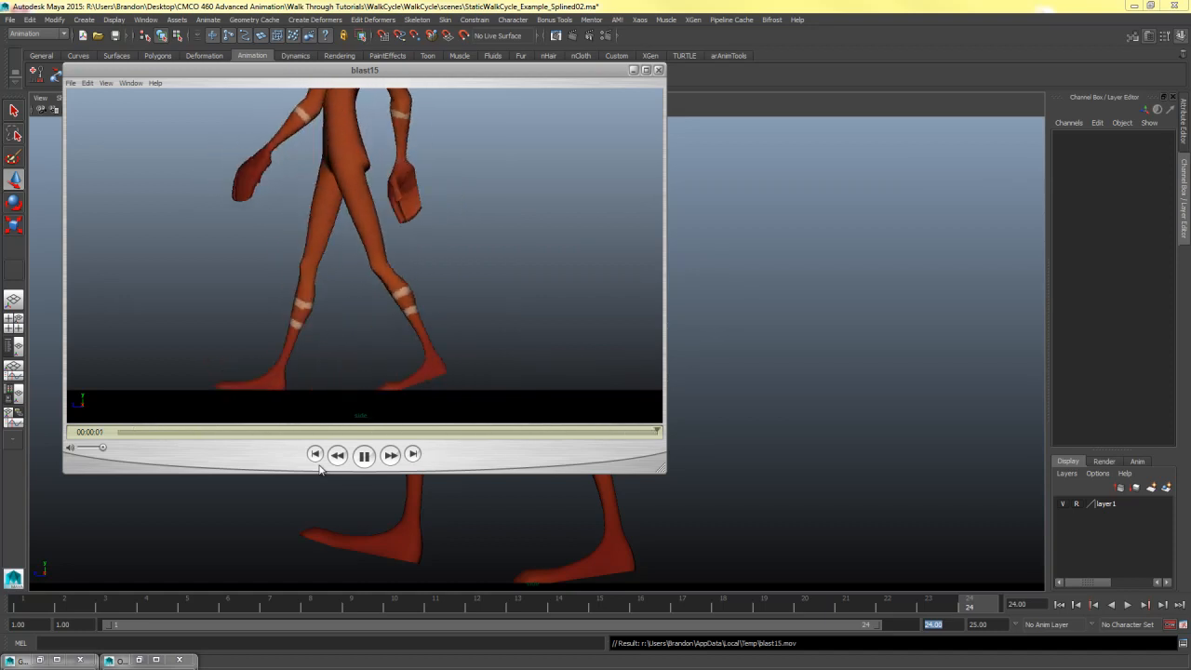
{"action": "left_click", "coordinate": [364, 455]}
{"action": "left_click_drag", "start_coordinate": [176, 435], "coordinate": [203, 434]}
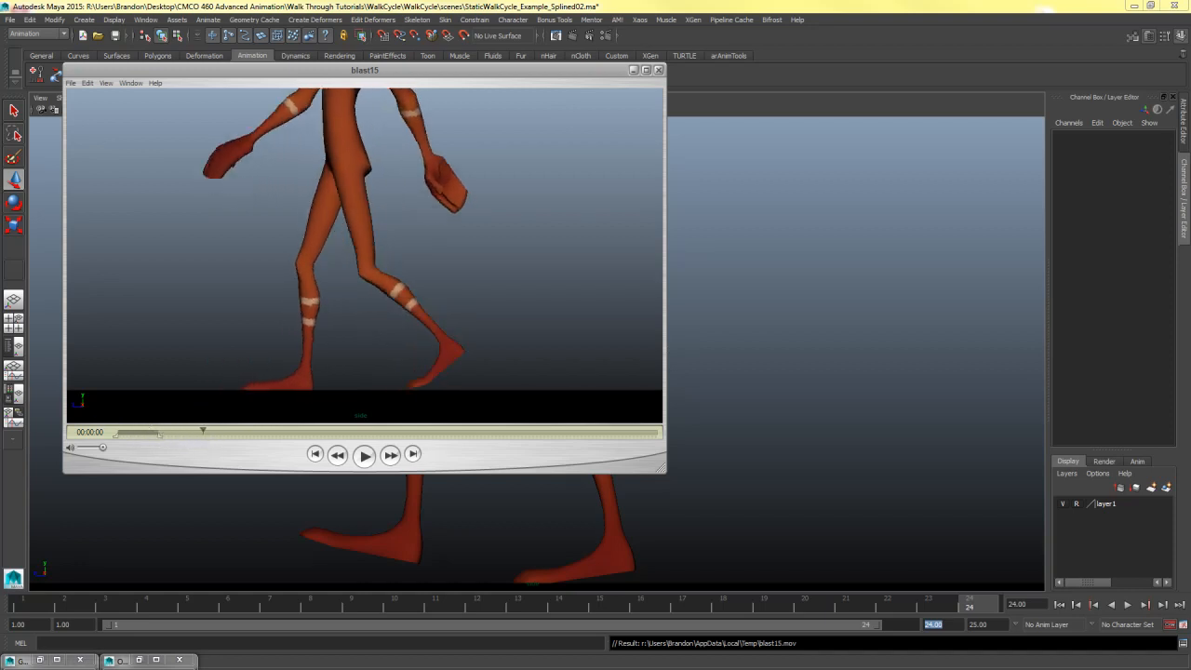
{"action": "left_click", "coordinate": [359, 457]}
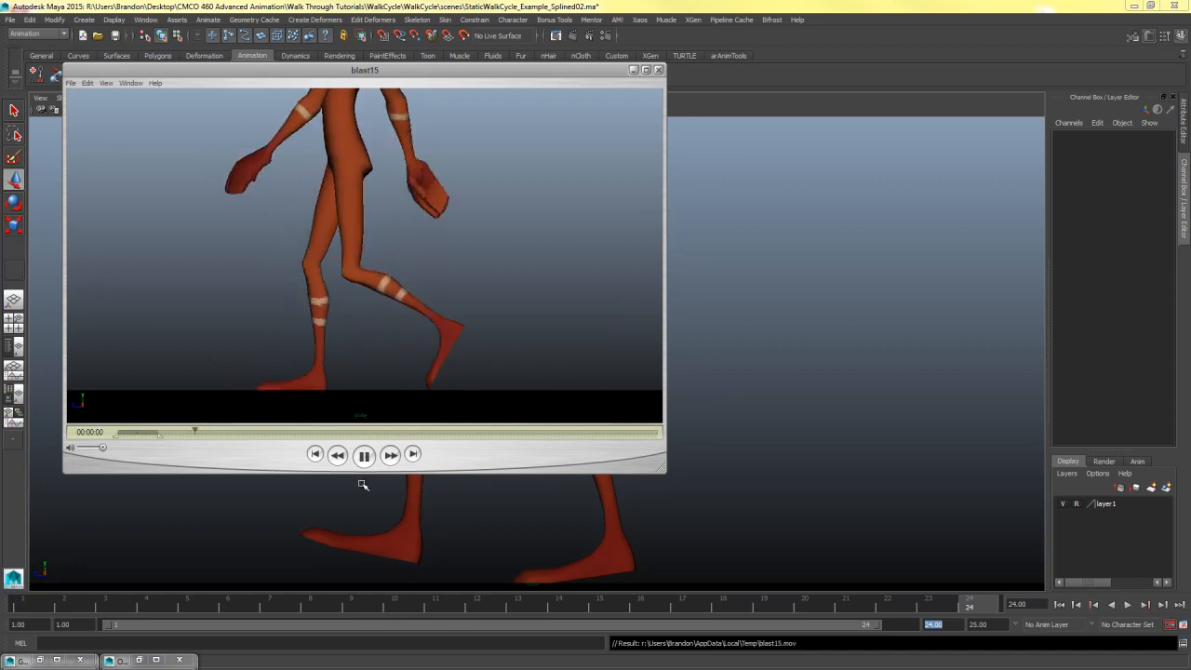
{"action": "left_click", "coordinate": [364, 455]}
{"action": "left_click", "coordinate": [658, 70]}
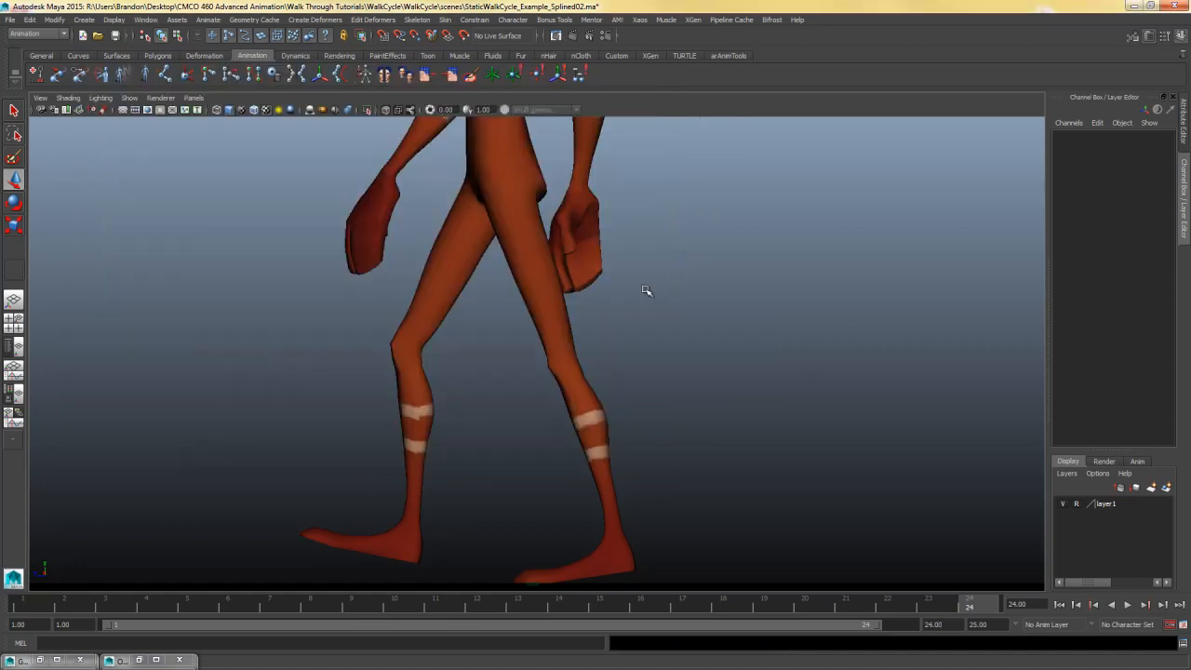
Step: Switch to the full perspective view and examine the upper body's pose from the front and side
{"action": "middle_click_drag", "start_coordinate": [596, 294], "coordinate": [638, 391], "text": "alt"}
{"action": "key", "text": "space"}
{"action": "key", "text": "space"}
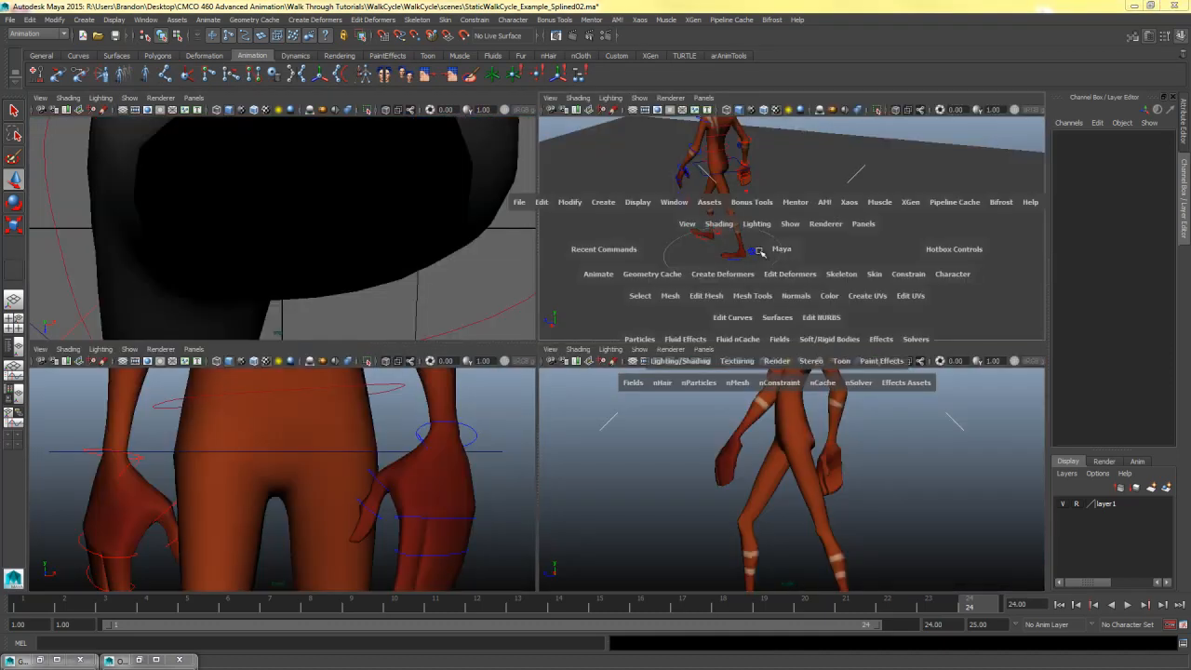
{"action": "middle_click_drag", "start_coordinate": [680, 307], "coordinate": [624, 367], "text": "alt"}
{"action": "mouse_move", "coordinate": [623, 366]}
{"action": "left_mouse_down", "text": "alt"}
{"action": "mouse_move", "coordinate": [734, 407]}
{"action": "mouse_move", "coordinate": [615, 364]}
{"action": "left_mouse_up", "text": "alt"}
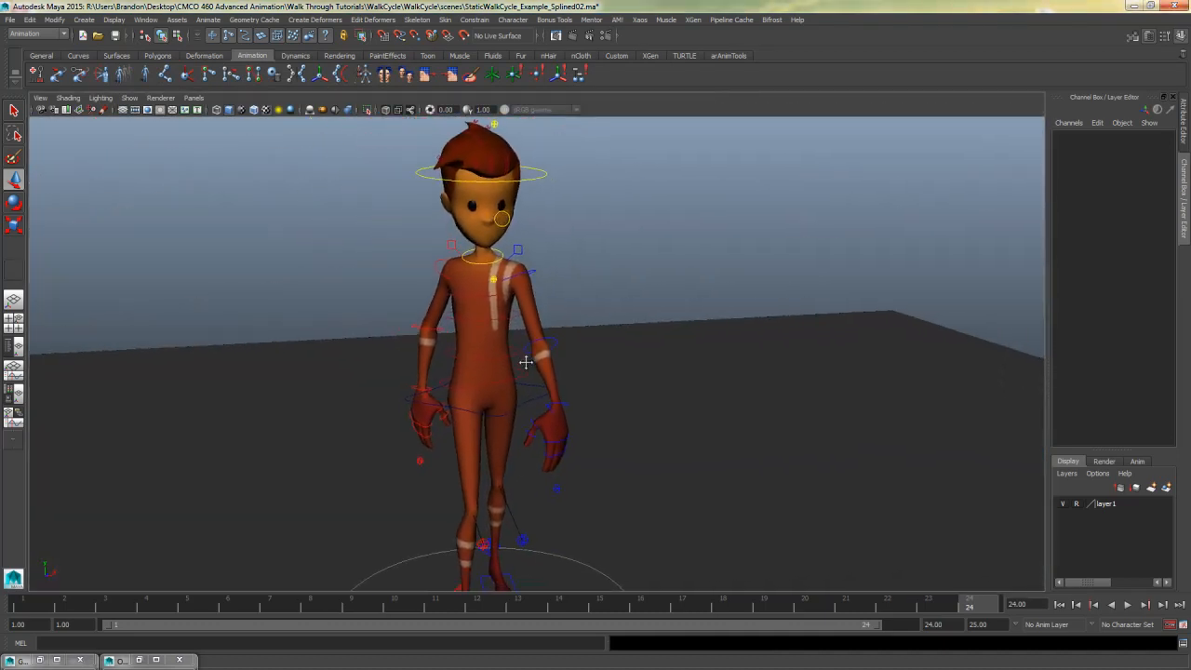
{"action": "right_click_drag", "start_coordinate": [615, 364], "coordinate": [728, 365], "text": "alt"}
{"action": "left_click_drag", "start_coordinate": [728, 365], "coordinate": [412, 242], "text": "alt"}
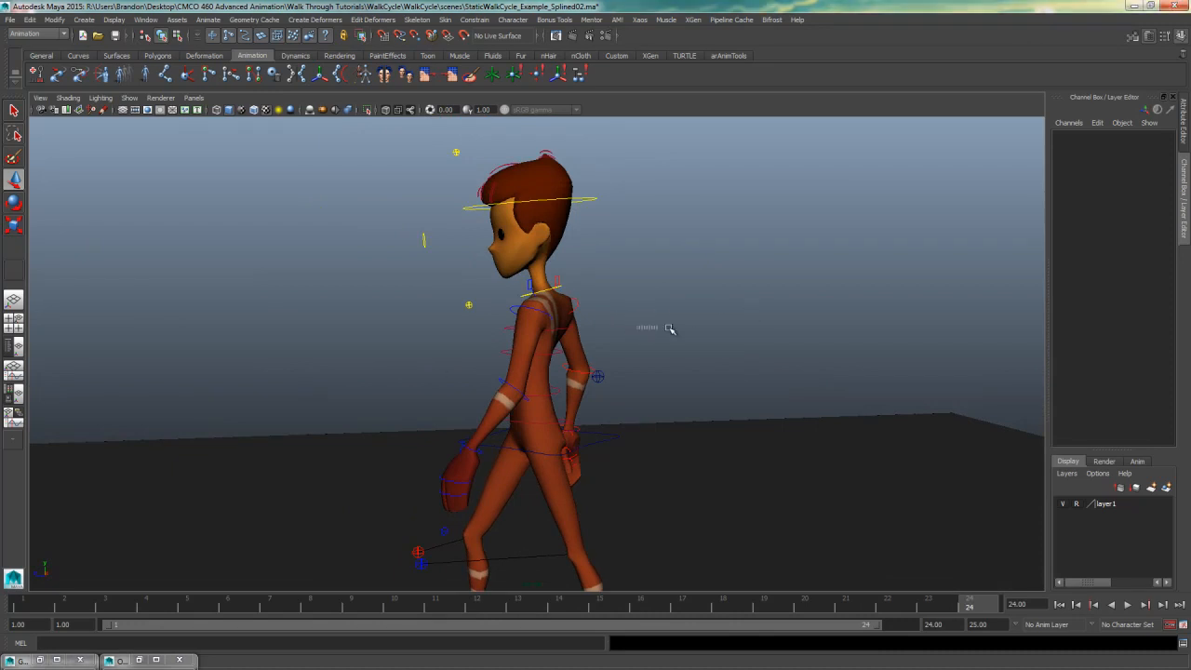
{"action": "left_click_drag", "start_coordinate": [644, 318], "coordinate": [604, 298], "text": "alt"}
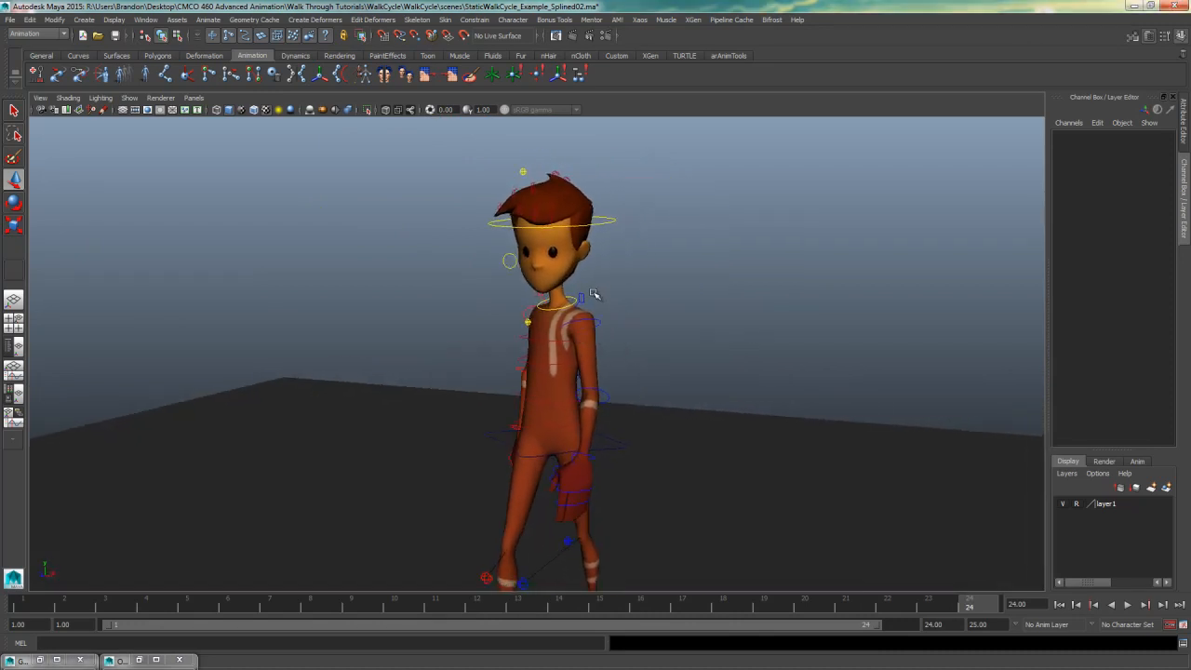
Step: Frame the left clavicle control and show its animation curves in a maximized Graph Editor
{"action": "left_click", "coordinate": [592, 295]}
{"action": "key", "text": "f"}
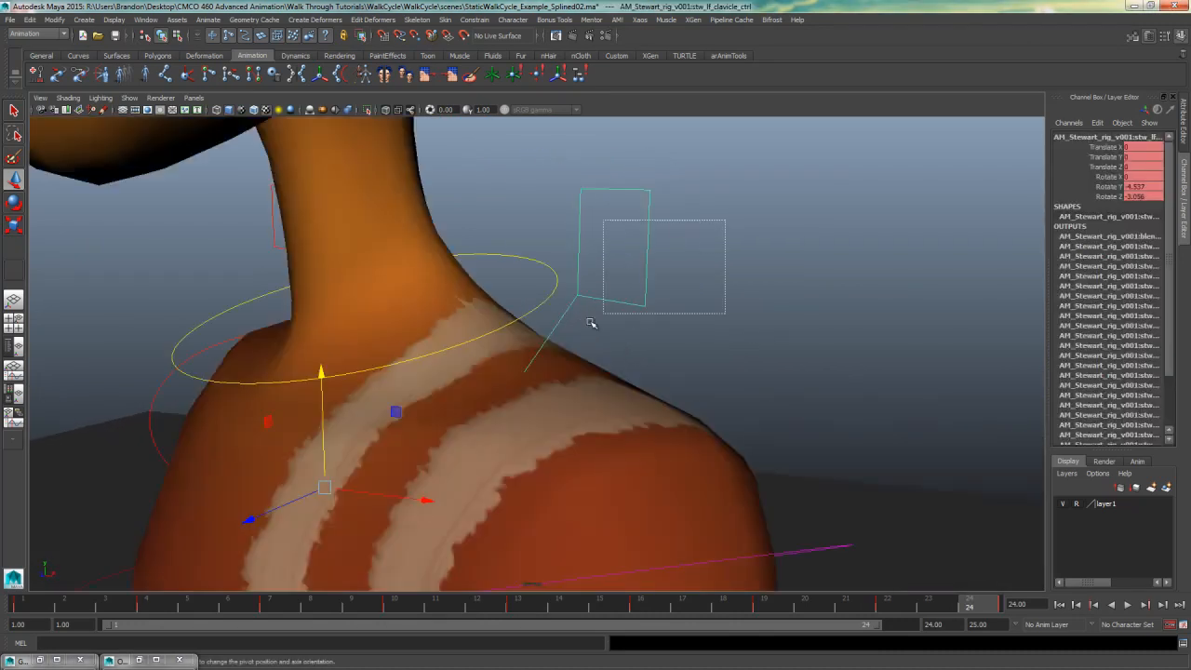
{"action": "right_click_drag", "start_coordinate": [716, 322], "coordinate": [424, 396], "text": "alt"}
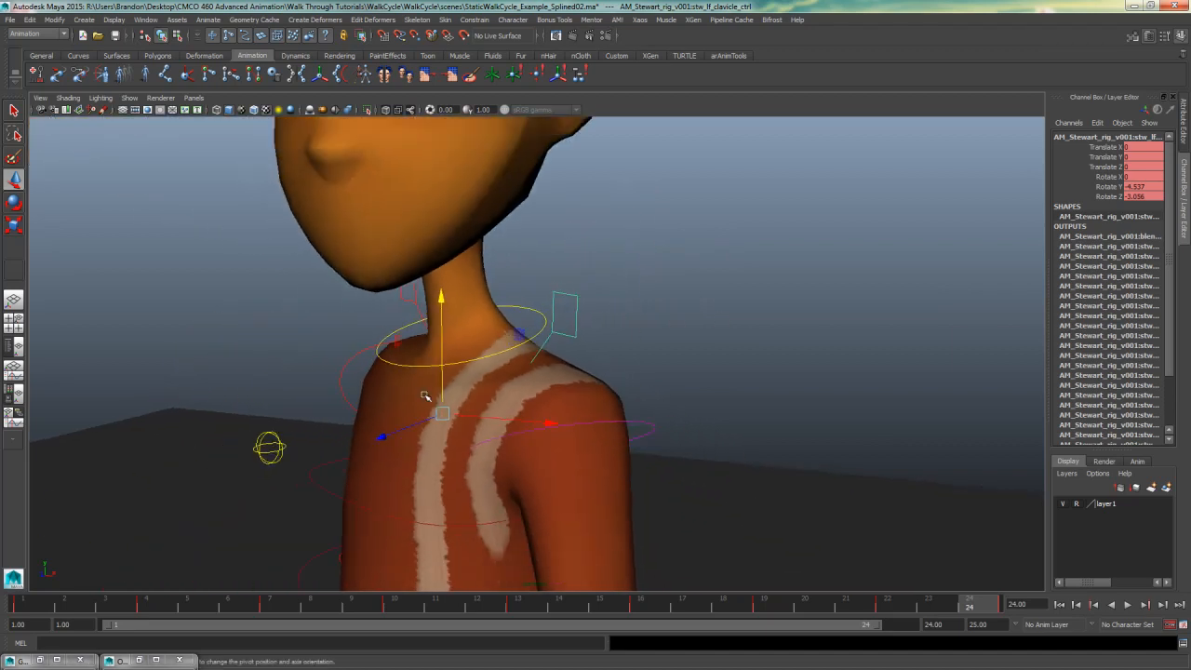
{"action": "key", "text": "g"}
{"action": "double_click", "coordinate": [788, 8]}
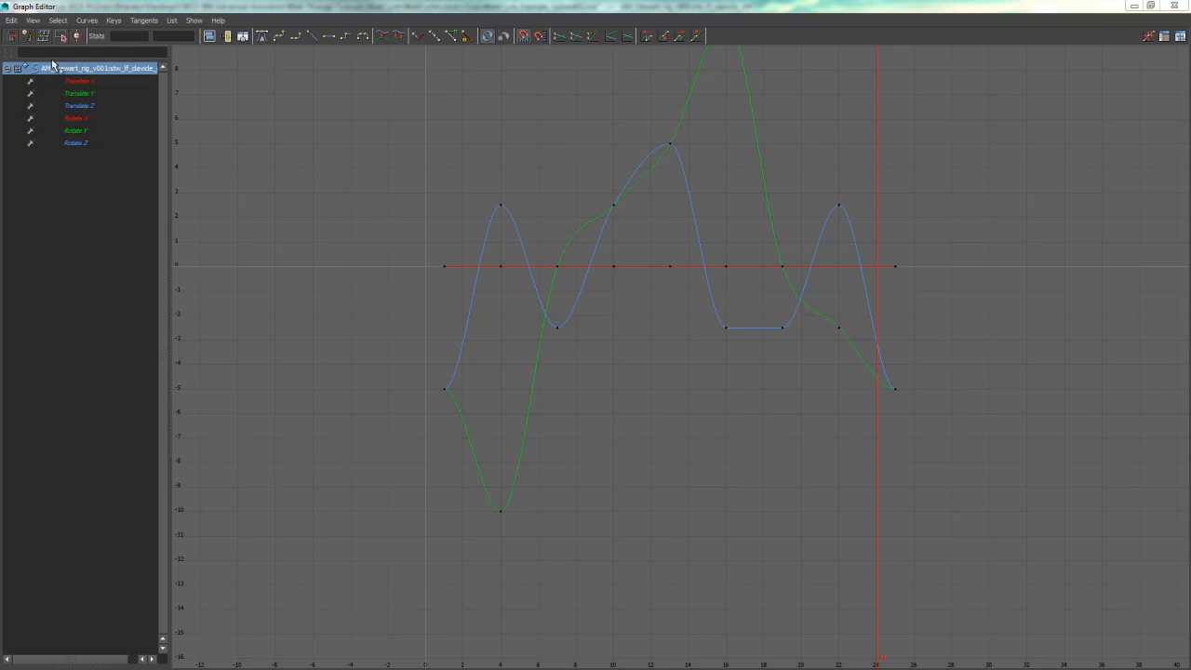
Step: Examine the left clavicle's translate curves, test-move the control downward in the viewport, and undo the move
{"action": "left_click_drag", "start_coordinate": [79, 81], "coordinate": [80, 106]}
{"action": "key", "text": "f"}
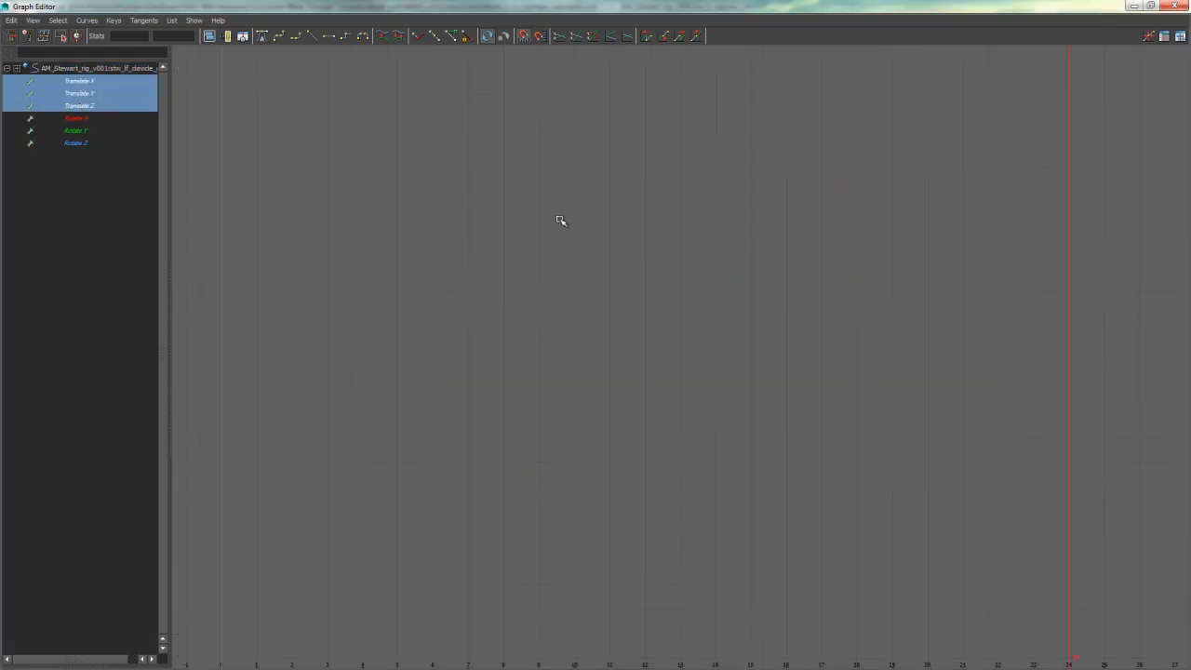
{"action": "right_click_drag", "start_coordinate": [704, 235], "coordinate": [391, 283], "text": "alt"}
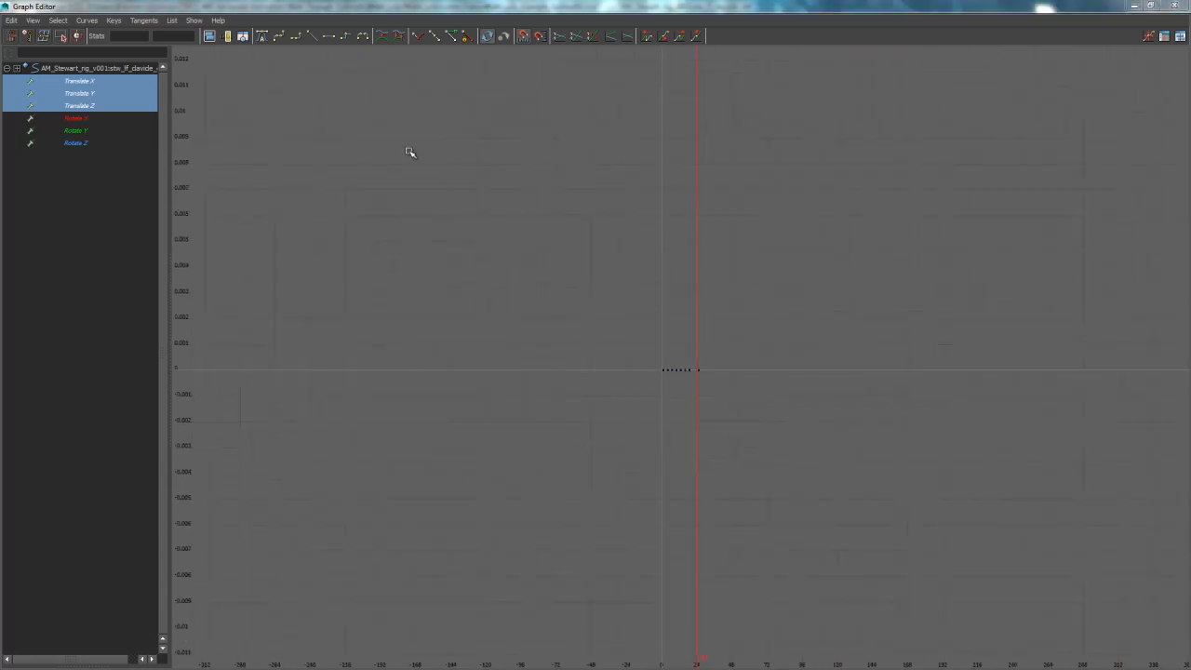
{"action": "double_click", "coordinate": [694, 8]}
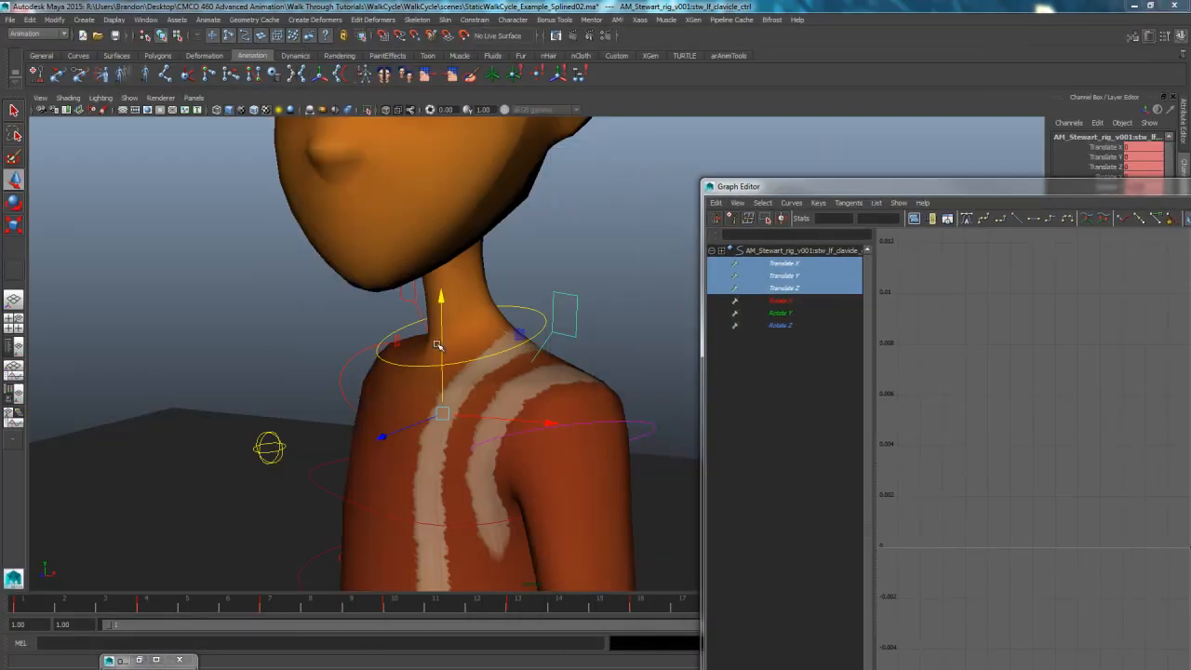
{"action": "left_click_drag", "start_coordinate": [436, 345], "coordinate": [479, 517]}
{"action": "key", "text": "ctrl+z"}
Step: View the left clavicle's Rotate X curve, test-rotate the control about X in the viewport, and undo the rotations
{"action": "left_click_drag", "start_coordinate": [835, 186], "coordinate": [349, 61]}
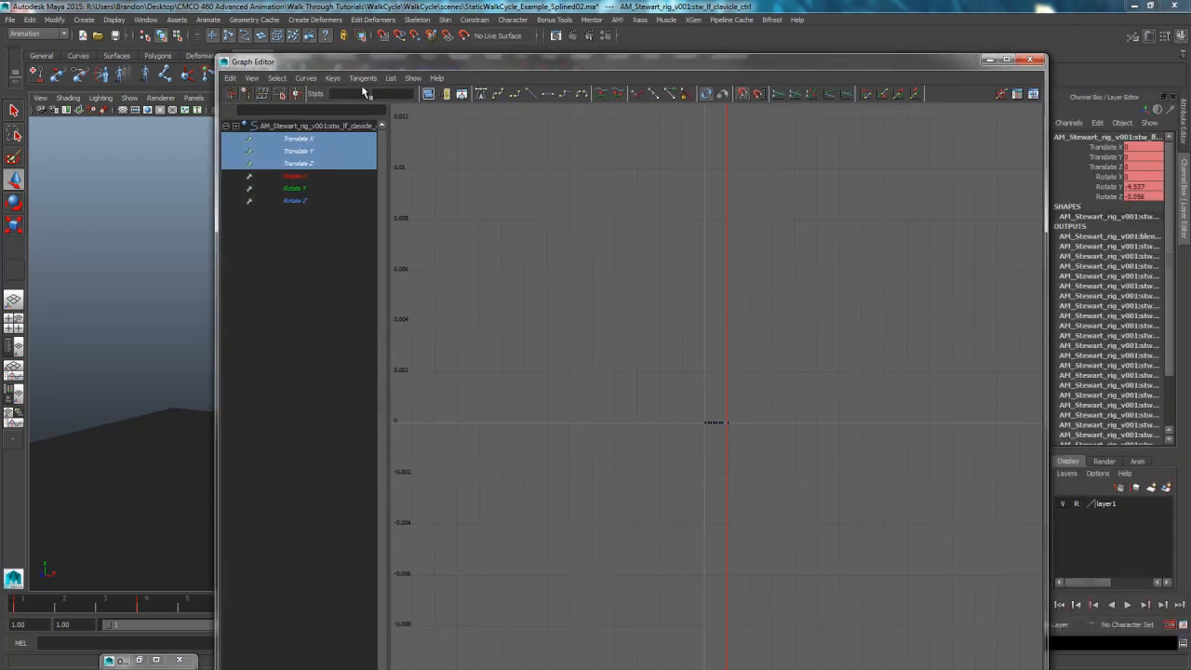
{"action": "left_click", "coordinate": [296, 176]}
{"action": "key", "text": "f"}
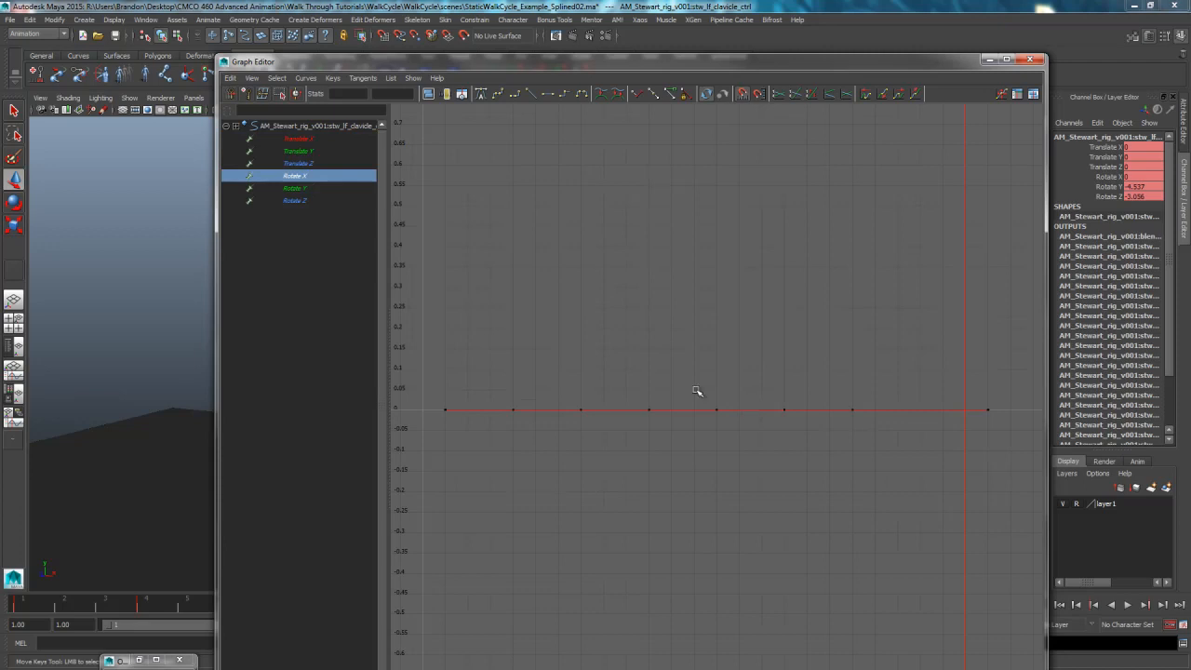
{"action": "left_click_drag", "start_coordinate": [351, 62], "coordinate": [939, 197]}
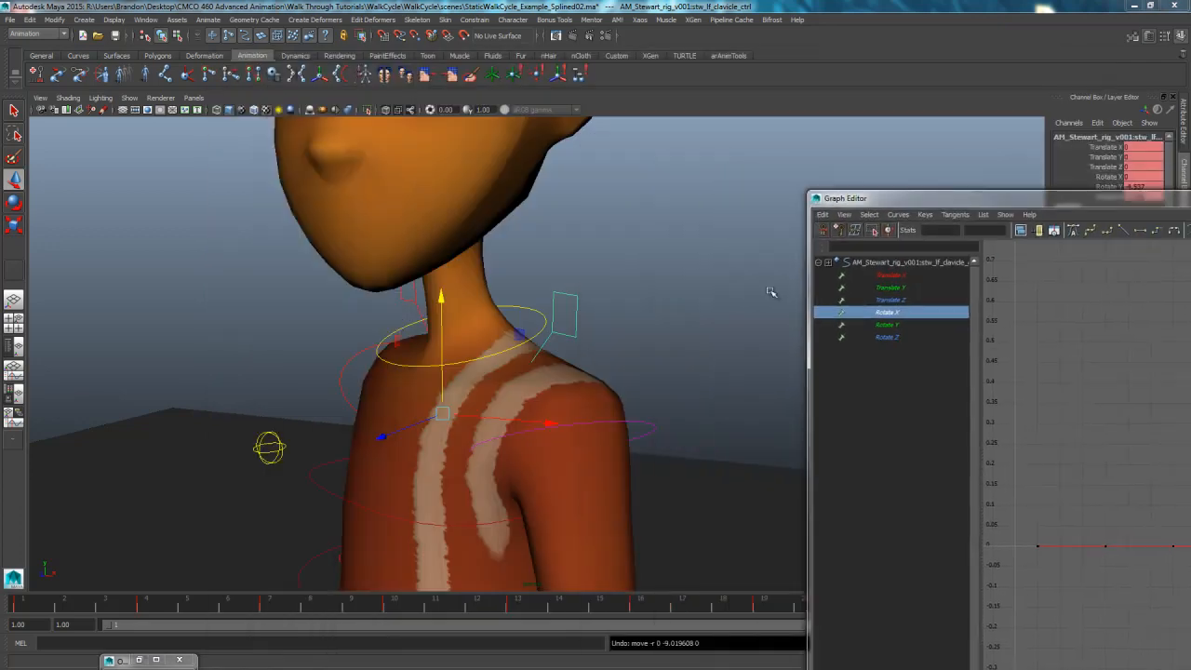
{"action": "key", "text": "e"}
{"action": "left_click_drag", "start_coordinate": [367, 382], "coordinate": [385, 465]}
{"action": "key", "text": "ctrl+z"}
{"action": "key", "text": "ctrl+z"}
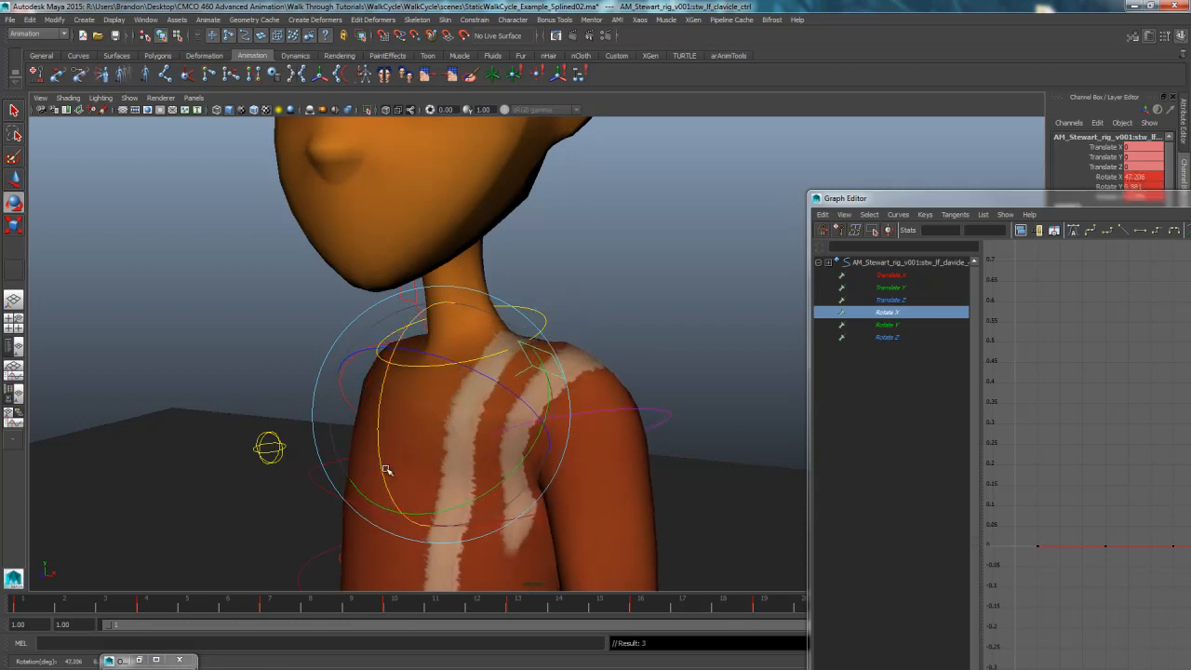
{"action": "key", "text": "ctrl+z"}
{"action": "key", "text": "ctrl+z"}
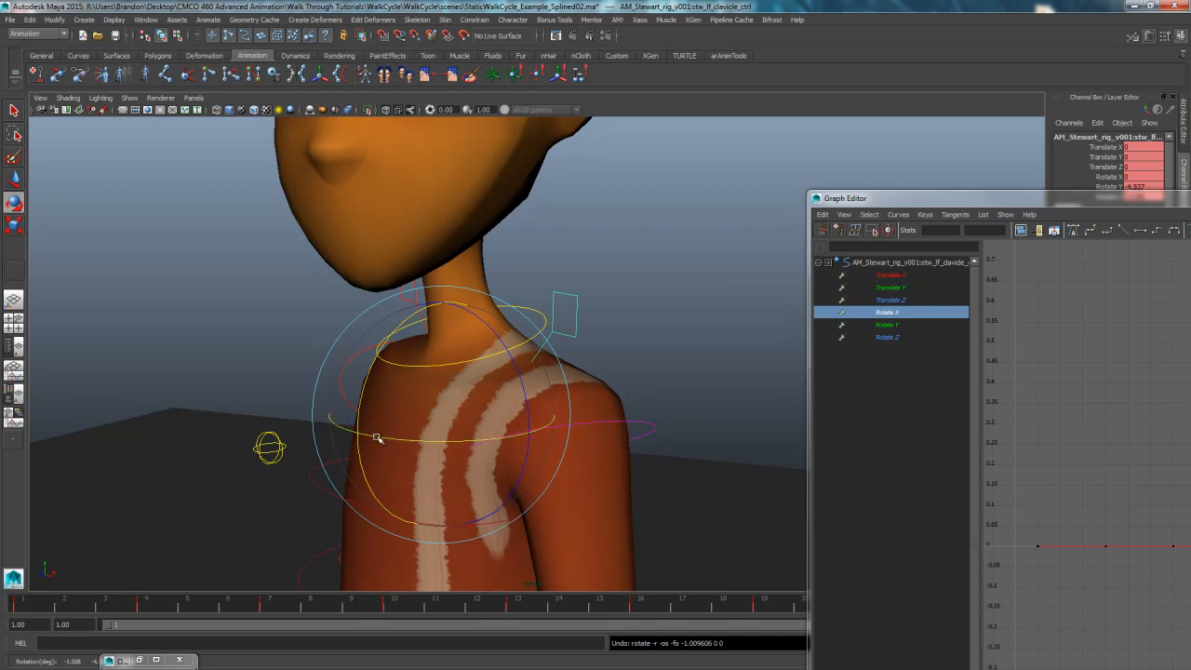
Step: Delete the left clavicle's Rotate Y keys at frames 7, 10, 13, 19 and 22
{"action": "left_click_drag", "start_coordinate": [862, 200], "coordinate": [305, 2]}
{"action": "left_click", "coordinate": [77, 130]}
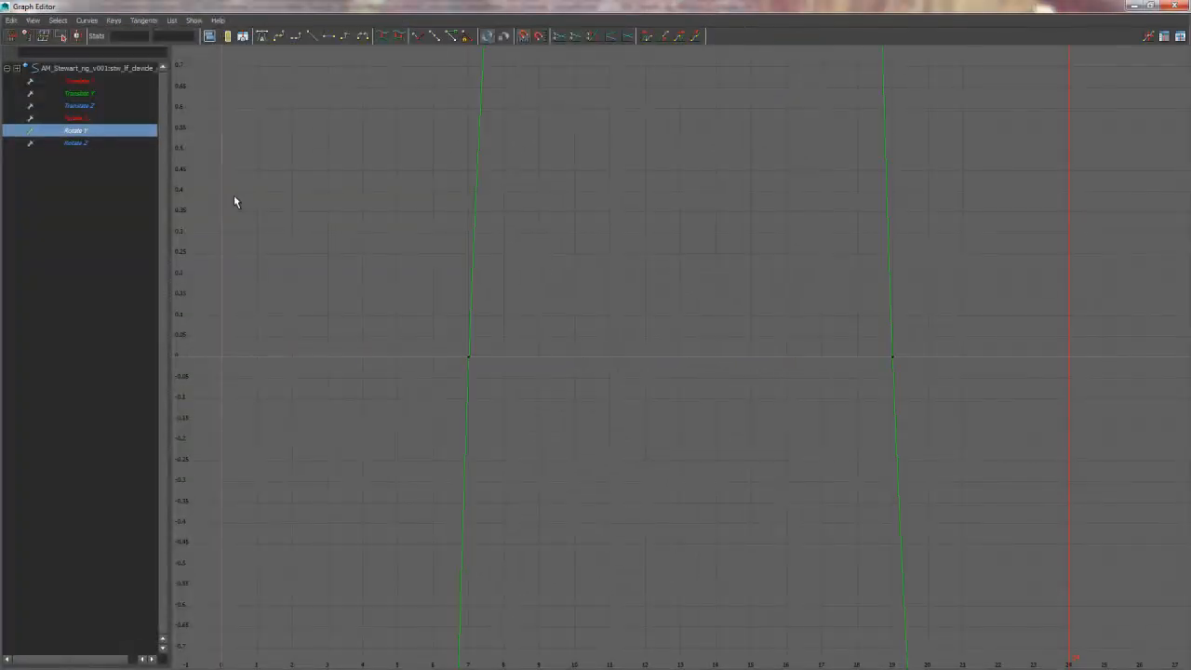
{"action": "key", "text": "f"}
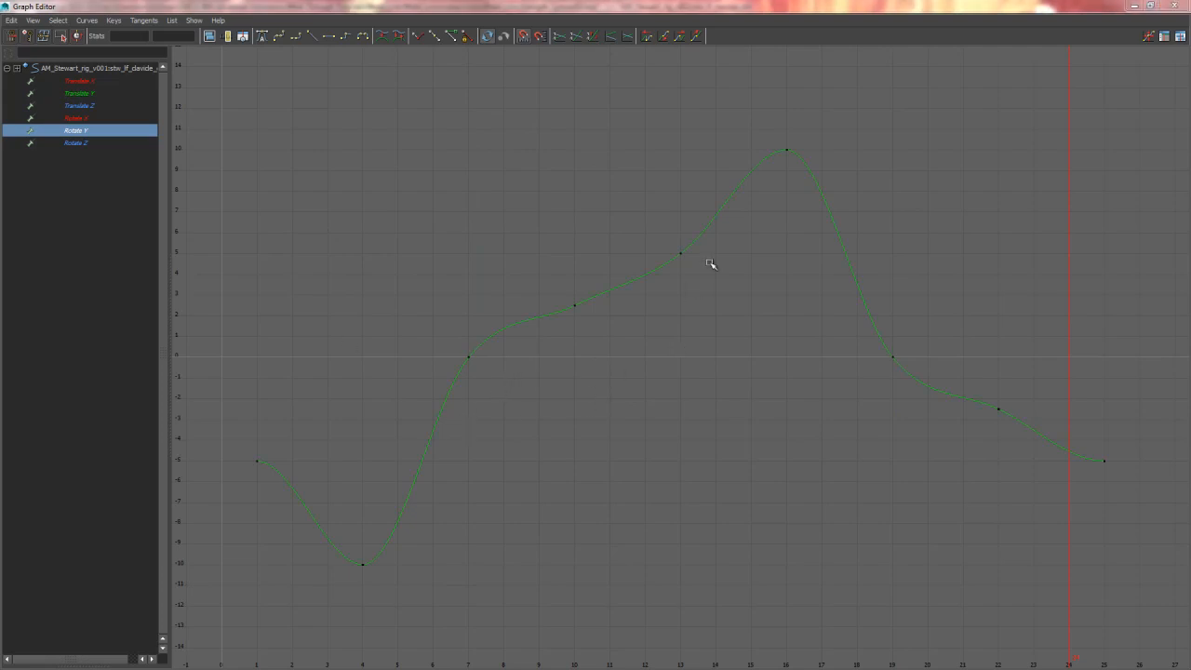
{"action": "left_click_drag", "start_coordinate": [726, 235], "coordinate": [336, 426]}
{"action": "key", "text": "Delete"}
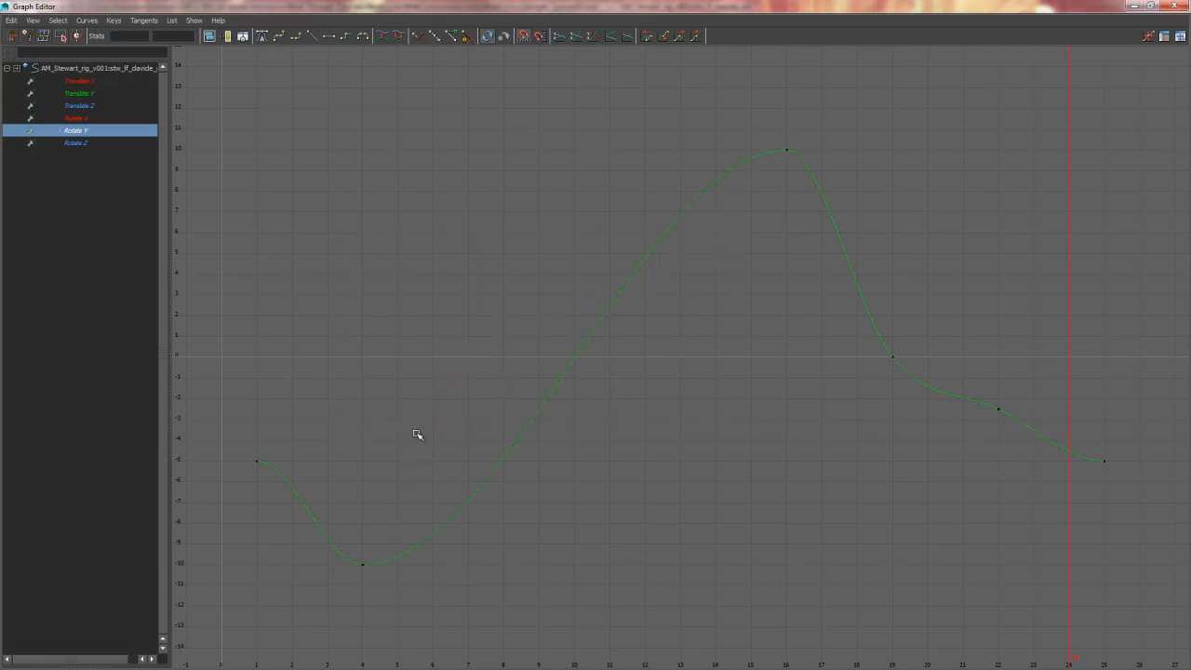
{"action": "left_click_drag", "start_coordinate": [822, 289], "coordinate": [999, 468]}
{"action": "key", "text": "Delete"}
Step: Angle the left clavicle's Rotate Y tangents downward at frames 1 and 25 so the curve flows through the loop
{"action": "left_click_drag", "start_coordinate": [296, 446], "coordinate": [280, 481]}
{"action": "middle_click_drag", "start_coordinate": [298, 483], "coordinate": [298, 519]}
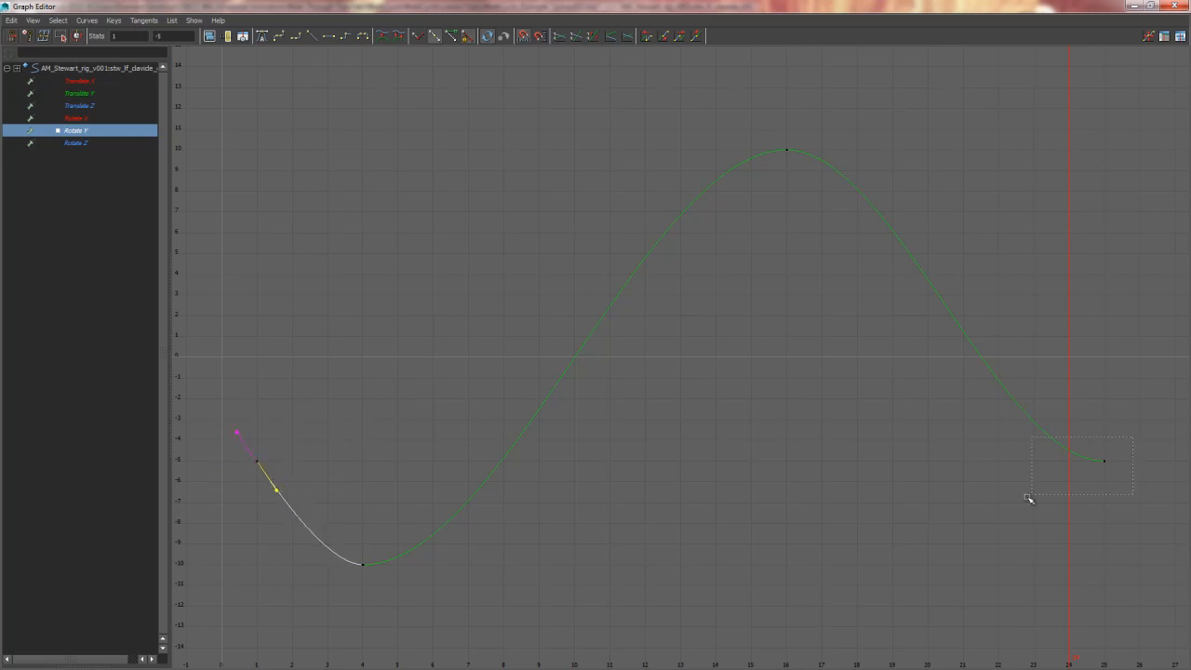
{"action": "left_click_drag", "start_coordinate": [1027, 498], "coordinate": [1026, 500]}
{"action": "left_click_drag", "start_coordinate": [962, 443], "coordinate": [1018, 503]}
{"action": "middle_click_drag", "start_coordinate": [1018, 504], "coordinate": [1082, 418]}
{"action": "left_click", "coordinate": [249, 201]}
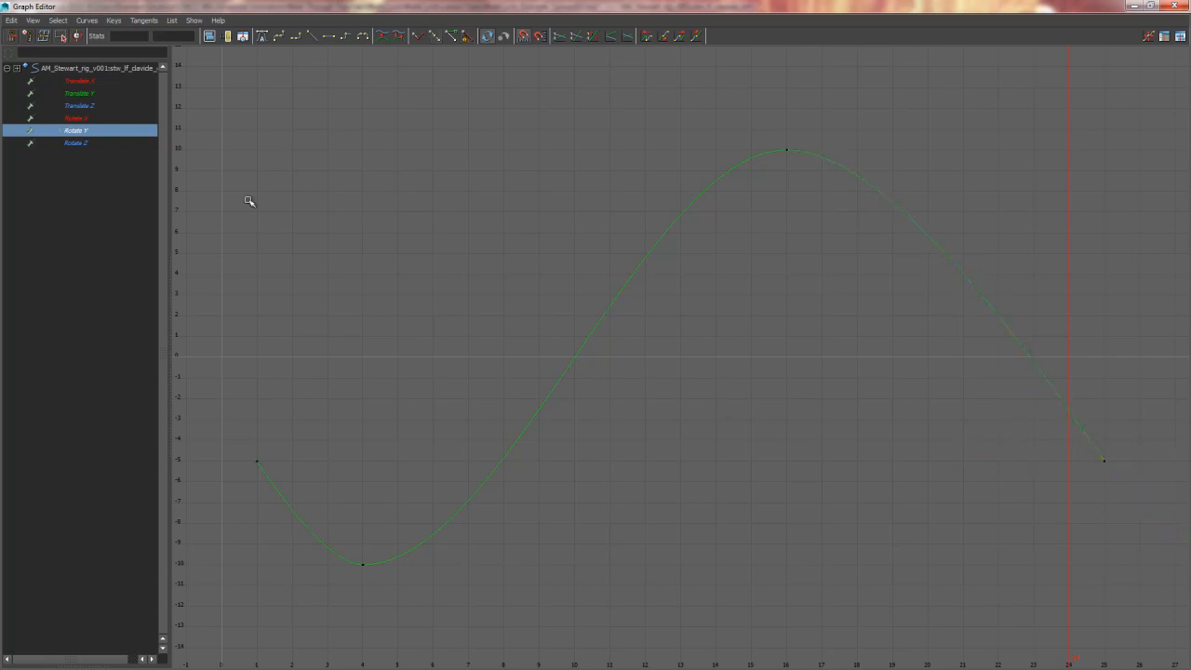
Step: Examine the left clavicle's Rotate Z curve beside a front view of the upper body at frame 1
{"action": "left_click", "coordinate": [104, 144]}
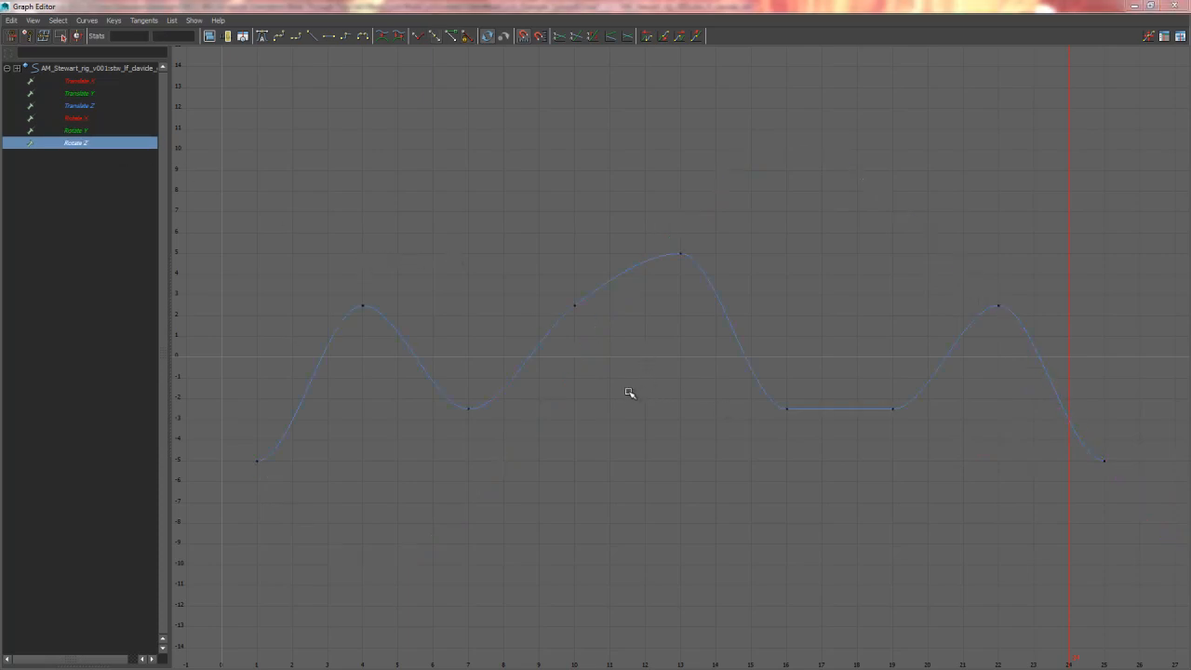
{"action": "left_click_drag", "start_coordinate": [630, 252], "coordinate": [416, 392]}
{"action": "left_click_drag", "start_coordinate": [308, 449], "coordinate": [306, 450]}
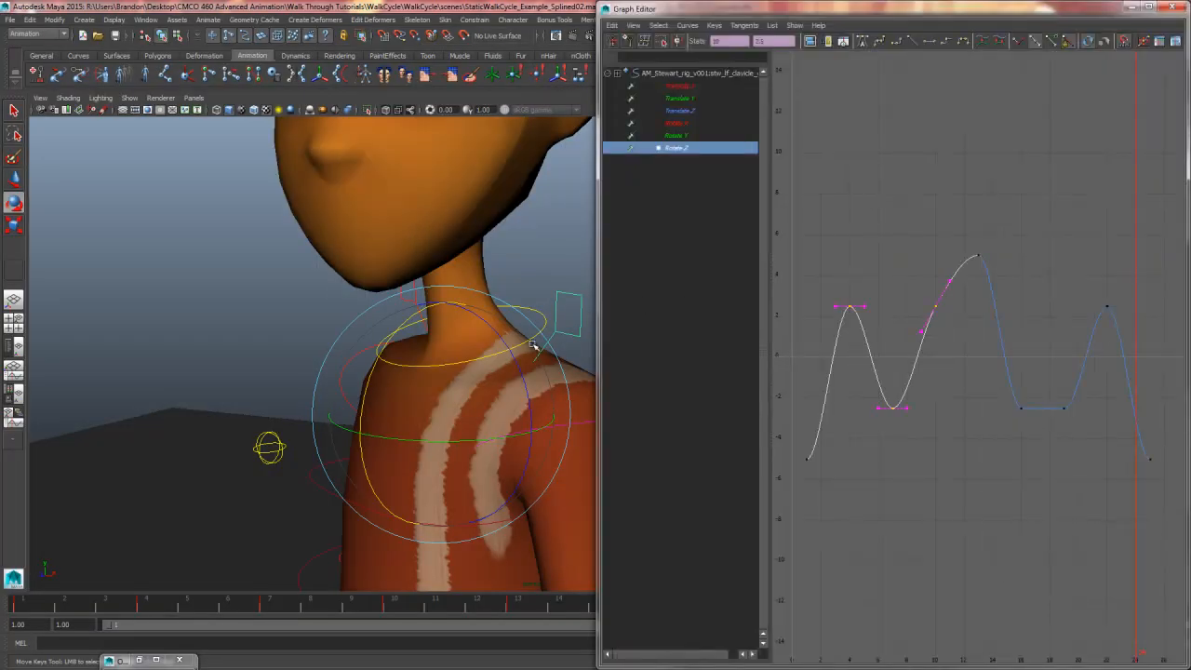
{"action": "left_click_drag", "start_coordinate": [534, 345], "coordinate": [325, 312], "text": "alt"}
{"action": "right_click_drag", "start_coordinate": [450, 338], "coordinate": [340, 370], "text": "alt"}
{"action": "middle_click_drag", "start_coordinate": [341, 369], "coordinate": [489, 374], "text": "alt"}
{"action": "right_click_drag", "start_coordinate": [489, 374], "coordinate": [85, 311], "text": "alt"}
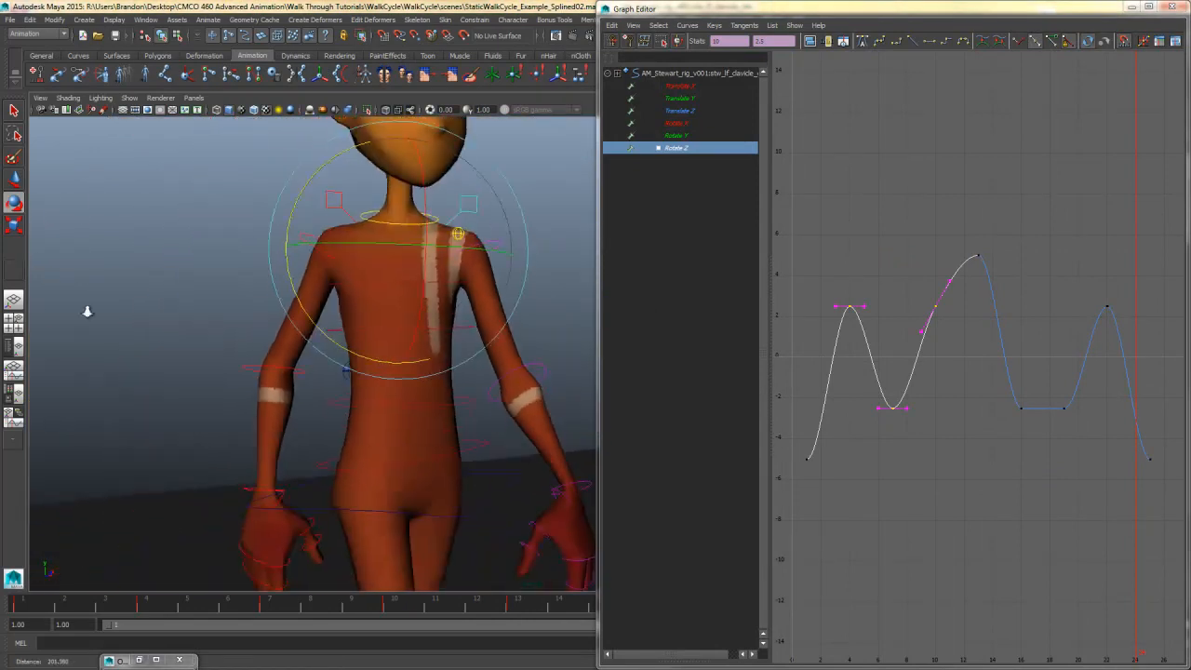
{"action": "left_click_drag", "start_coordinate": [400, 337], "coordinate": [339, 343], "text": "alt"}
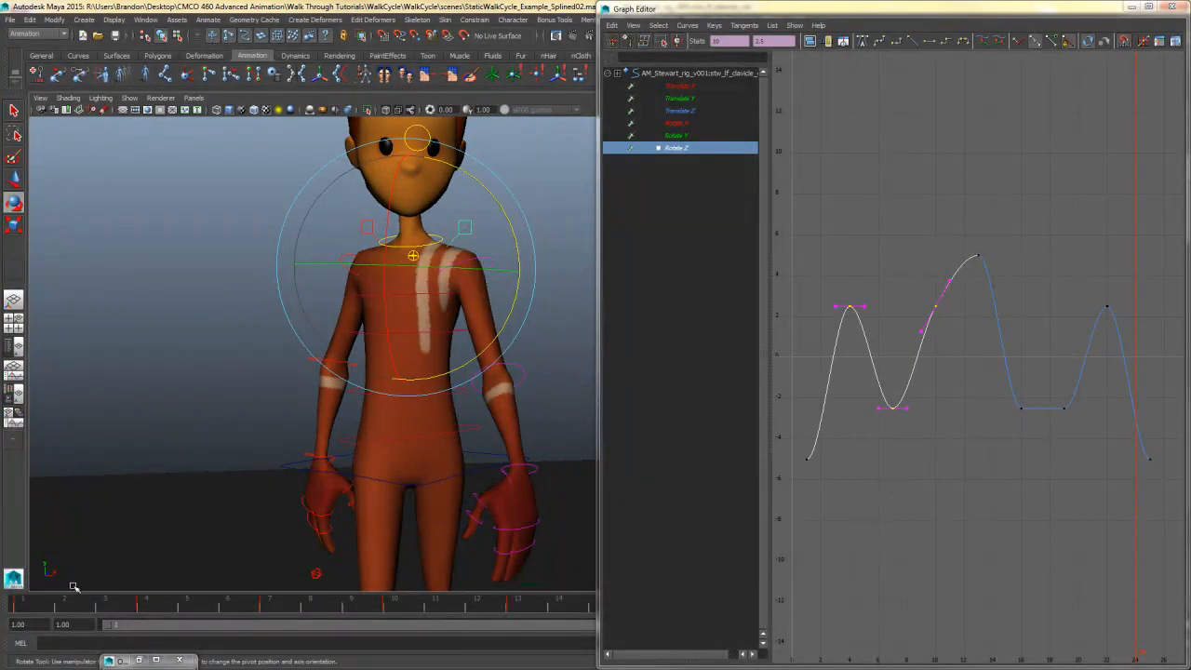
{"action": "left_click", "coordinate": [37, 613]}
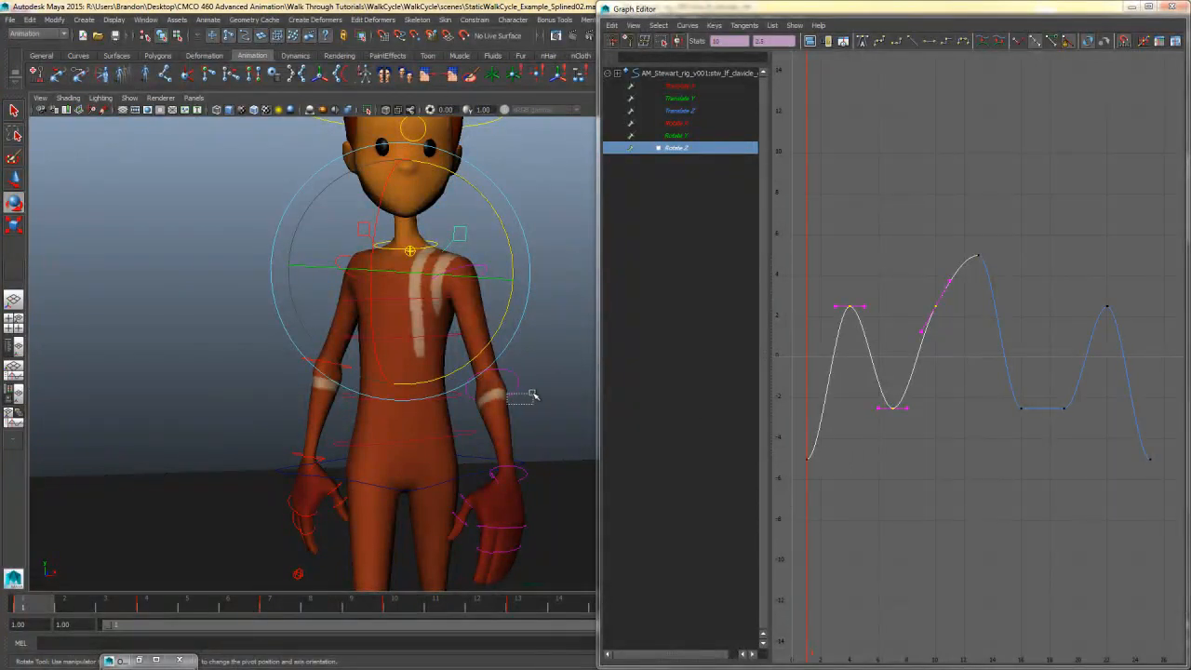
Step: Return to the left clavicle's Rotate Z curve and compare its keys at frames 1 and 25
{"action": "left_click", "coordinate": [503, 379]}
{"action": "key", "text": "ctrl+z"}
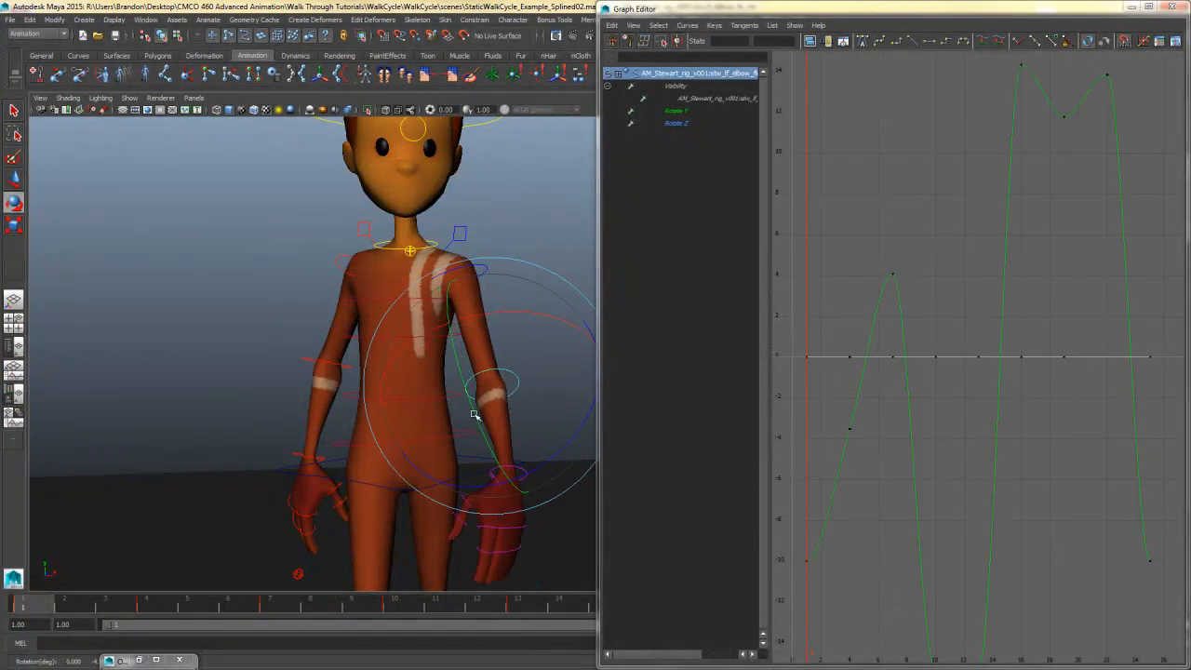
{"action": "mouse_move", "coordinate": [475, 413]}
{"action": "left_mouse_down", "text": "alt"}
{"action": "mouse_move", "coordinate": [518, 414]}
{"action": "mouse_move", "coordinate": [482, 411]}
{"action": "left_mouse_up", "text": "alt"}
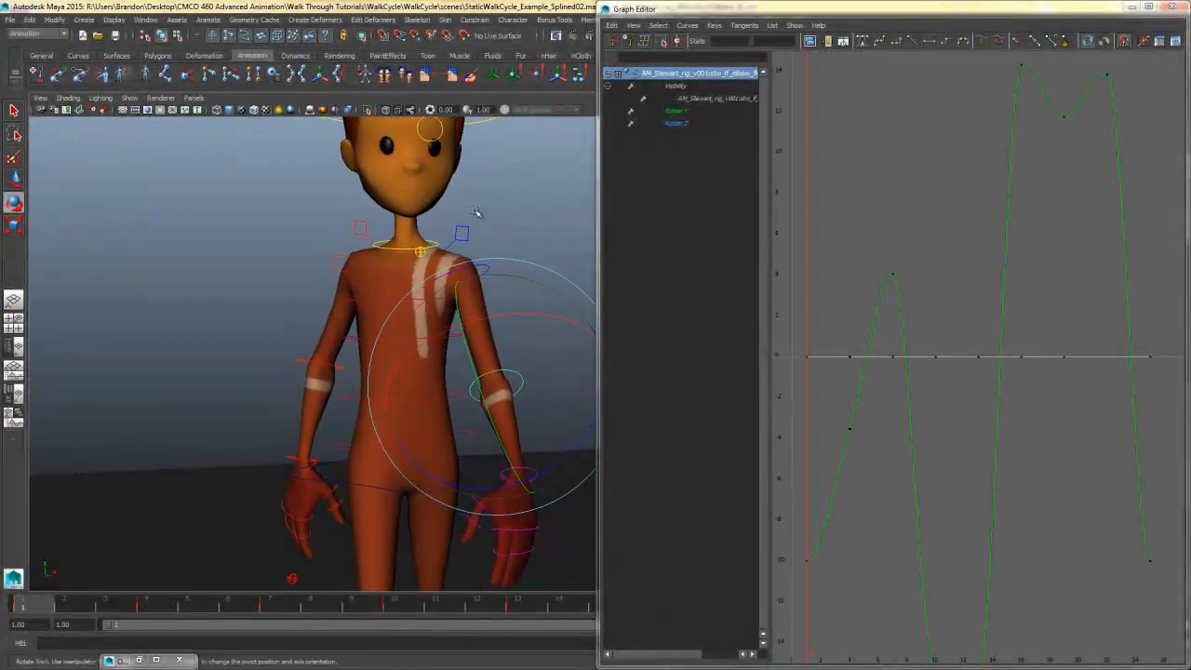
{"action": "left_click", "coordinate": [462, 234]}
{"action": "left_click", "coordinate": [688, 147]}
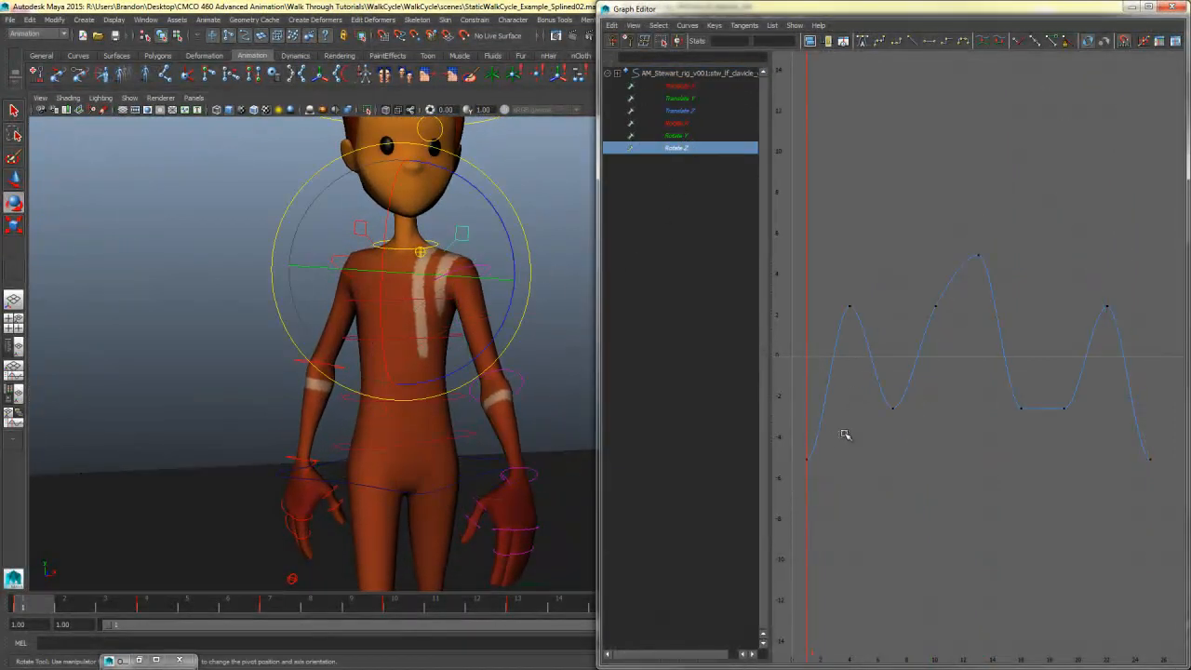
{"action": "left_click_drag", "start_coordinate": [841, 433], "coordinate": [794, 472]}
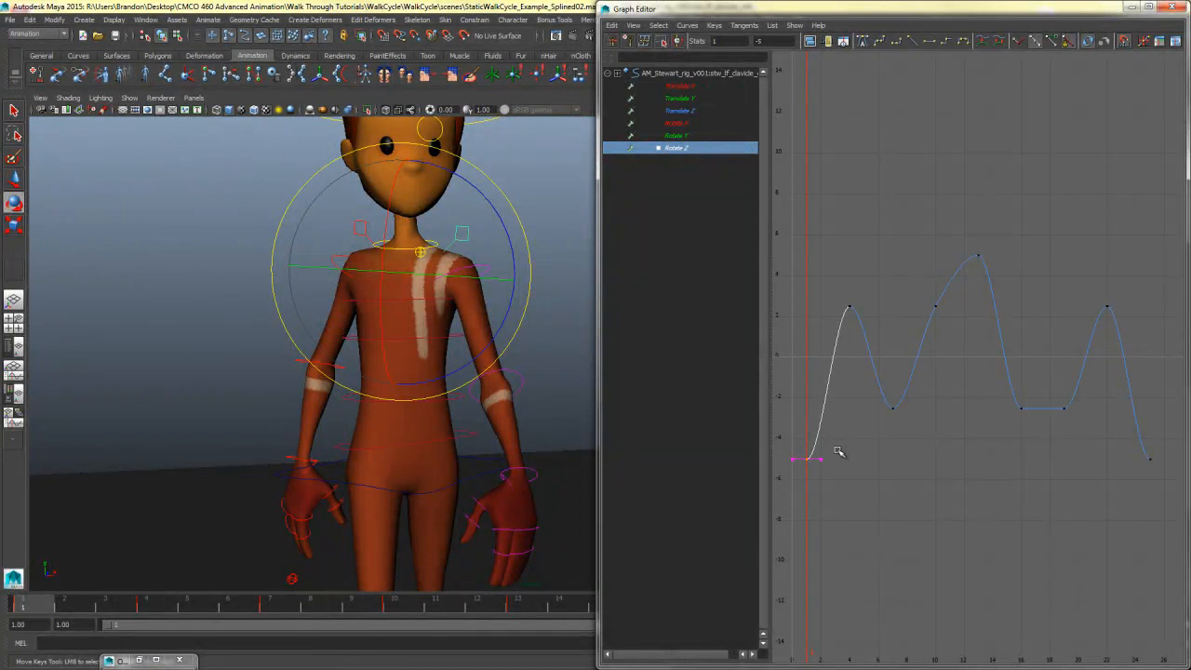
{"action": "left_click", "coordinate": [1150, 459]}
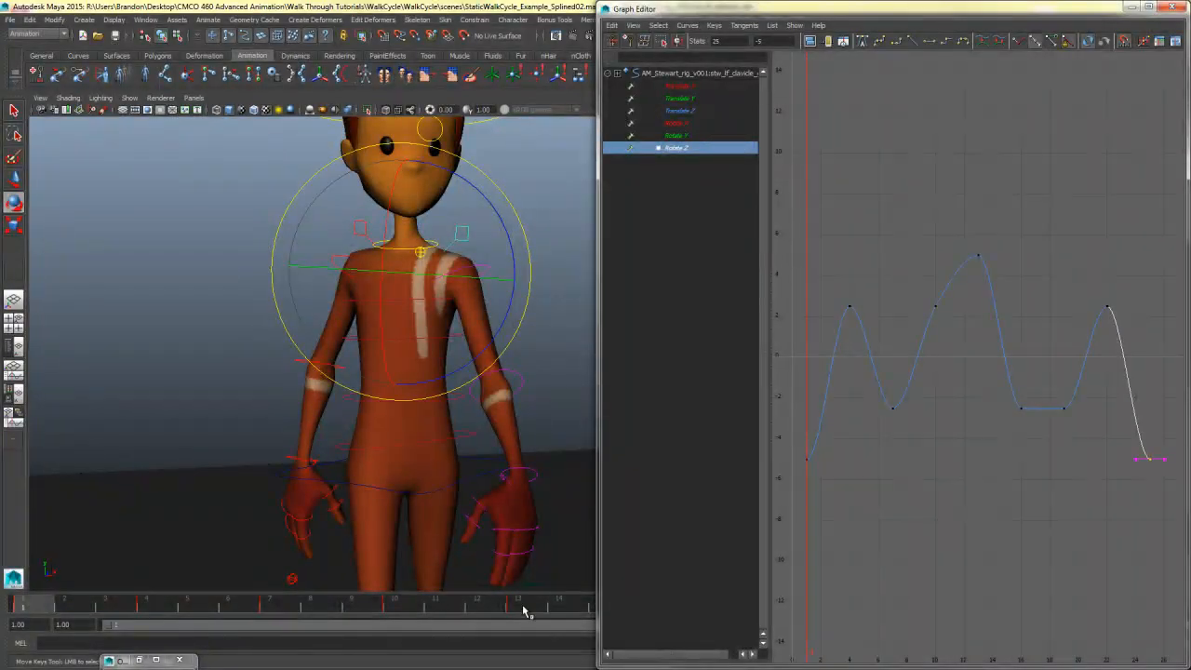
Step: Go to frame 13 and delete the left clavicle's Rotate Z keys at frames 4, 7, 10, 16, 19 and 22
{"action": "left_click", "coordinate": [522, 606]}
{"action": "left_click_drag", "start_coordinate": [1033, 232], "coordinate": [848, 420]}
{"action": "left_click", "coordinate": [962, 362]}
{"action": "key", "text": "Delete"}
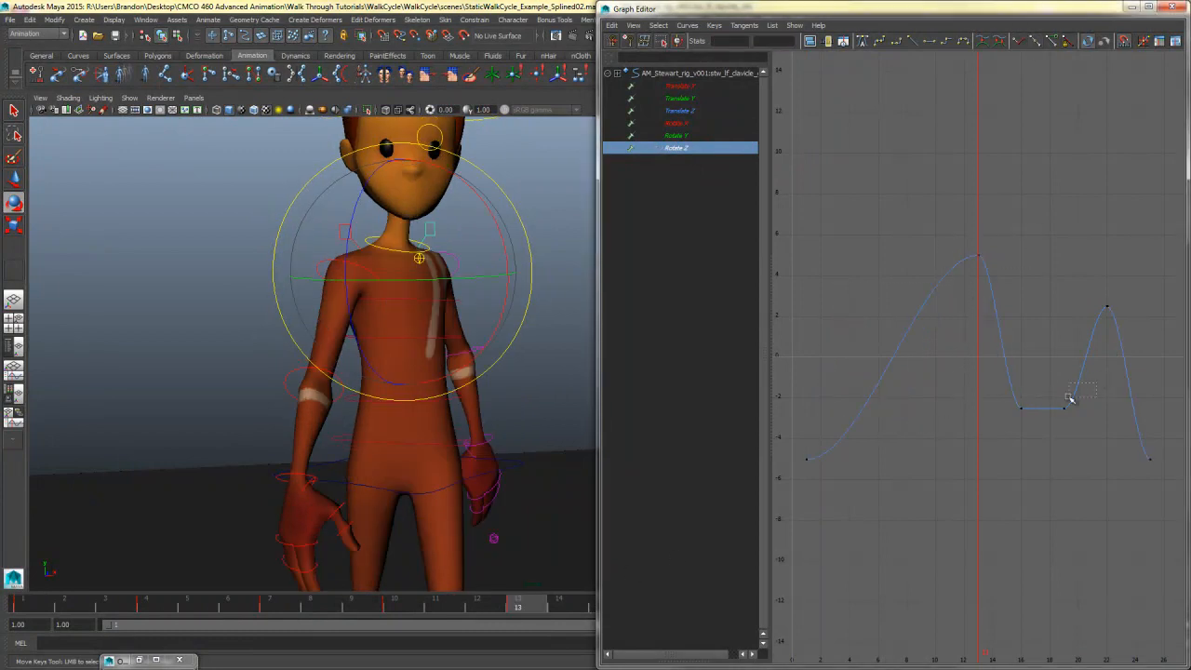
{"action": "left_click_drag", "start_coordinate": [1069, 398], "coordinate": [1007, 427]}
{"action": "key", "text": "Delete"}
{"action": "left_click_drag", "start_coordinate": [1141, 290], "coordinate": [1074, 334]}
{"action": "key", "text": "Delete"}
{"action": "left_click", "coordinate": [566, 216]}
Step: Select the right clavicle control and delete its Rotate Y keys at frames 7, 10, 13, 19 and 22
{"action": "left_click_drag", "start_coordinate": [318, 216], "coordinate": [395, 274]}
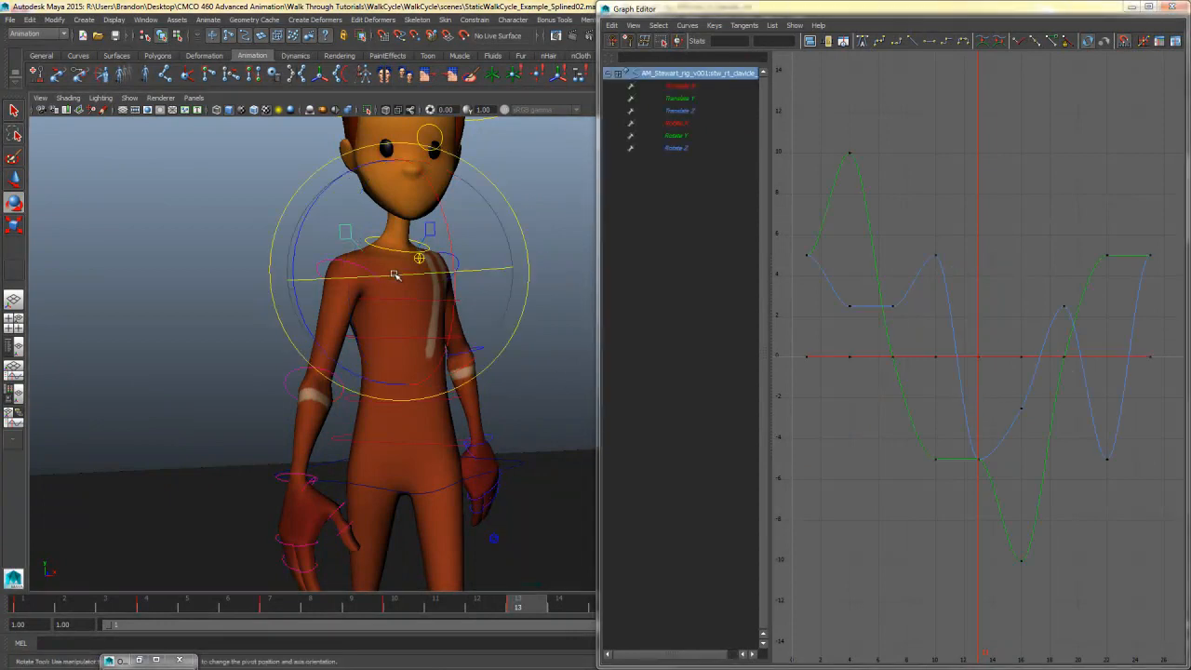
{"action": "left_click_drag", "start_coordinate": [689, 87], "coordinate": [700, 111]}
{"action": "left_click", "coordinate": [696, 127]}
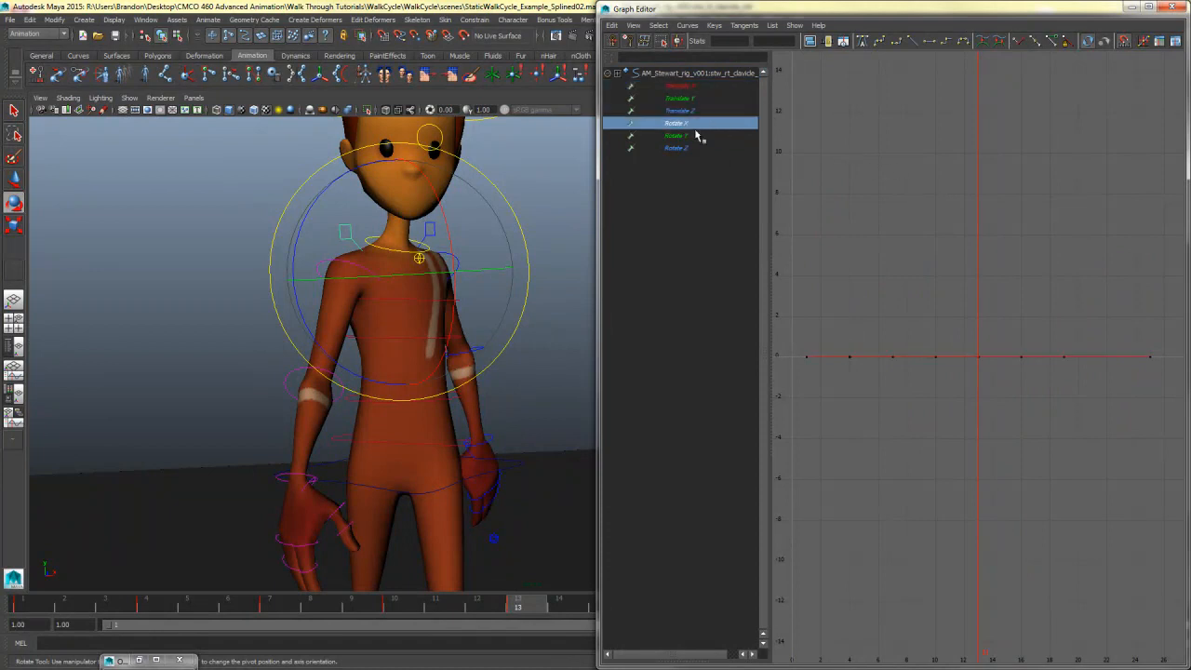
{"action": "left_click", "coordinate": [693, 135]}
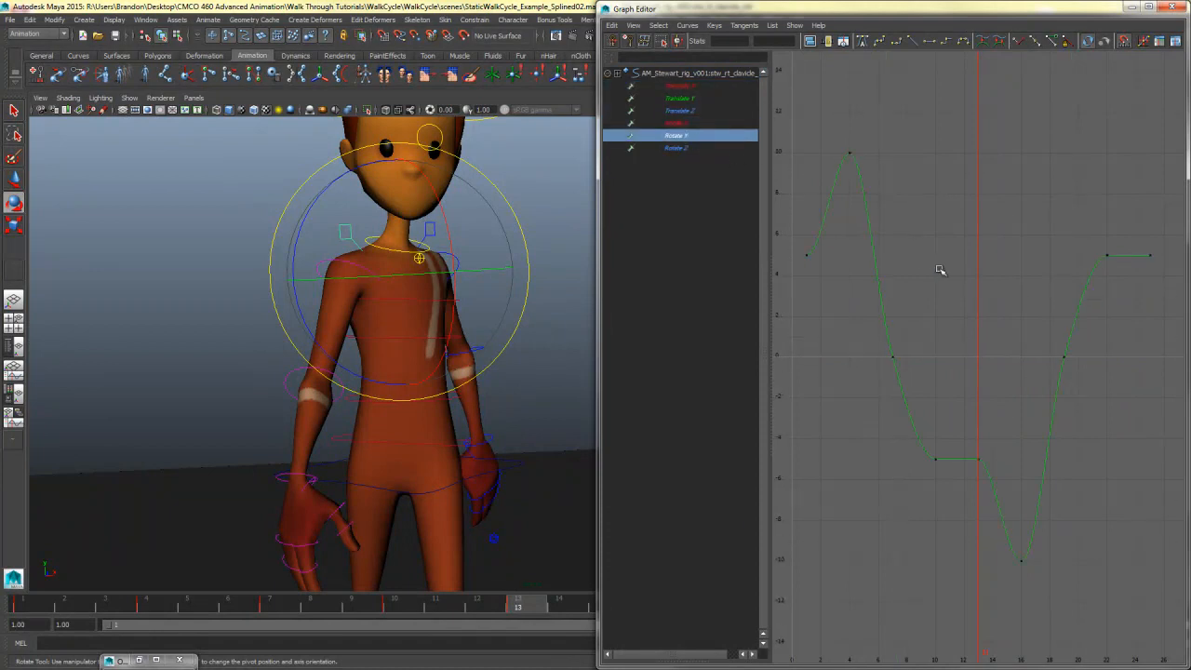
{"action": "left_click_drag", "start_coordinate": [1116, 333], "coordinate": [853, 478]}
{"action": "key", "text": "Delete"}
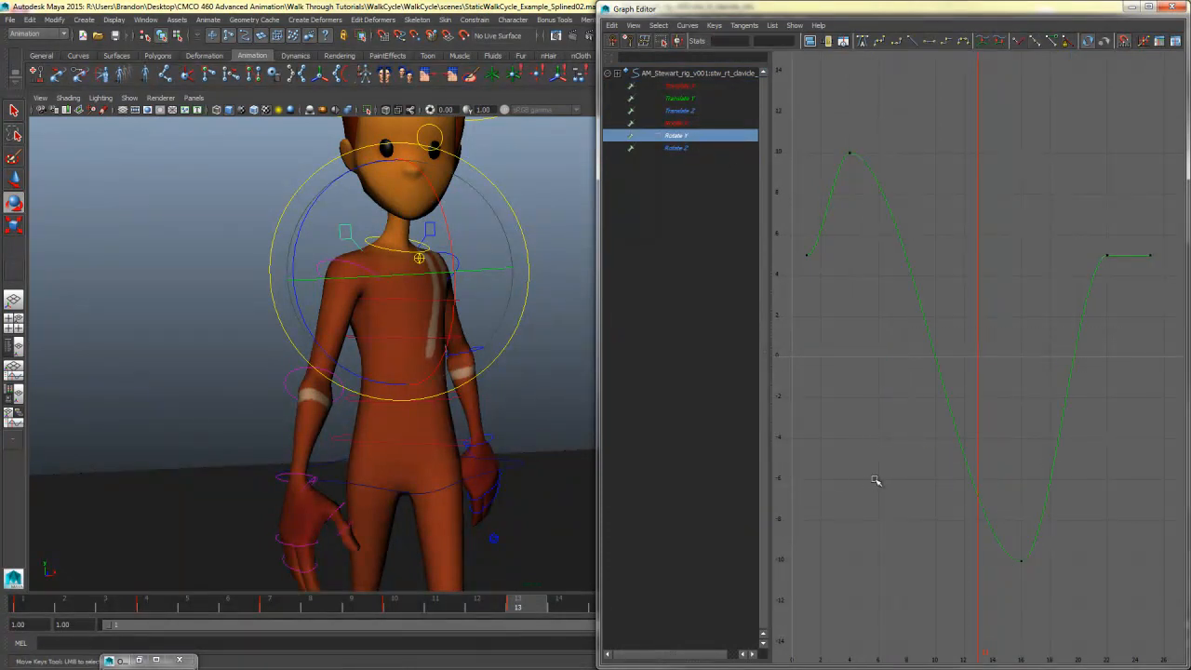
{"action": "key", "text": "Delete"}
Step: Angle the right clavicle's Rotate Y tangents upward at frames 25 and 1 to match across the loop
{"action": "left_click_drag", "start_coordinate": [1117, 286], "coordinate": [1161, 282]}
{"action": "left_click_drag", "start_coordinate": [1115, 234], "coordinate": [1096, 269]}
{"action": "middle_click_drag", "start_coordinate": [1098, 270], "coordinate": [1142, 333]}
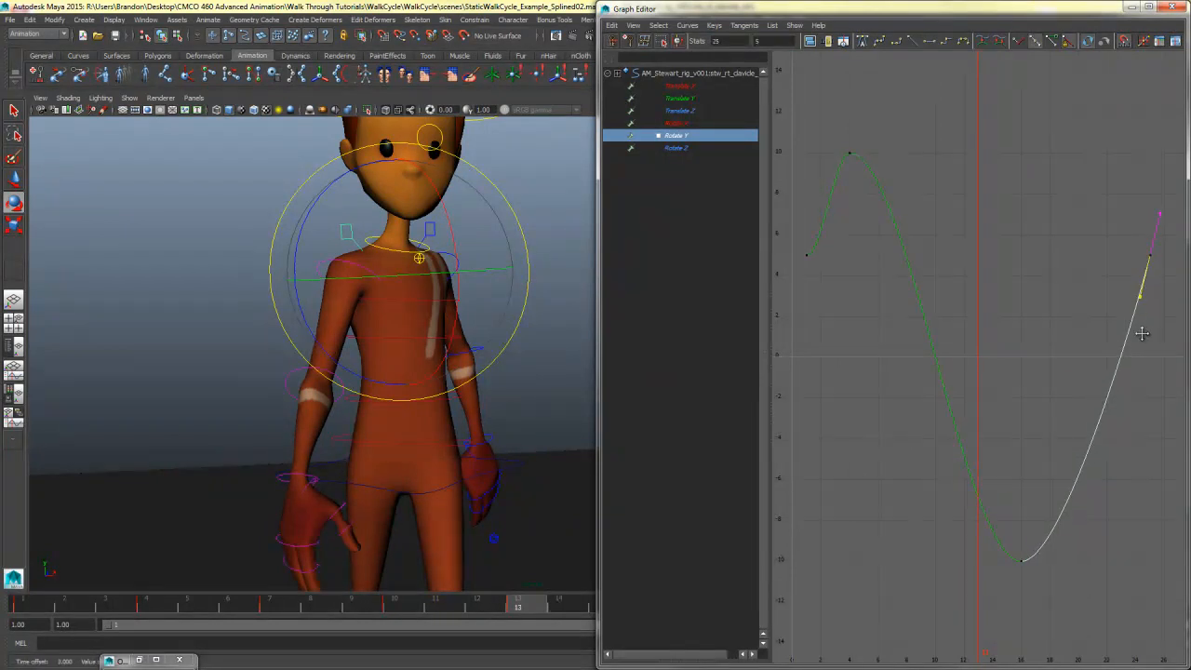
{"action": "left_click_drag", "start_coordinate": [774, 289], "coordinate": [878, 232]}
{"action": "left_click_drag", "start_coordinate": [815, 278], "coordinate": [841, 246]}
{"action": "middle_click_drag", "start_coordinate": [840, 276], "coordinate": [843, 252]}
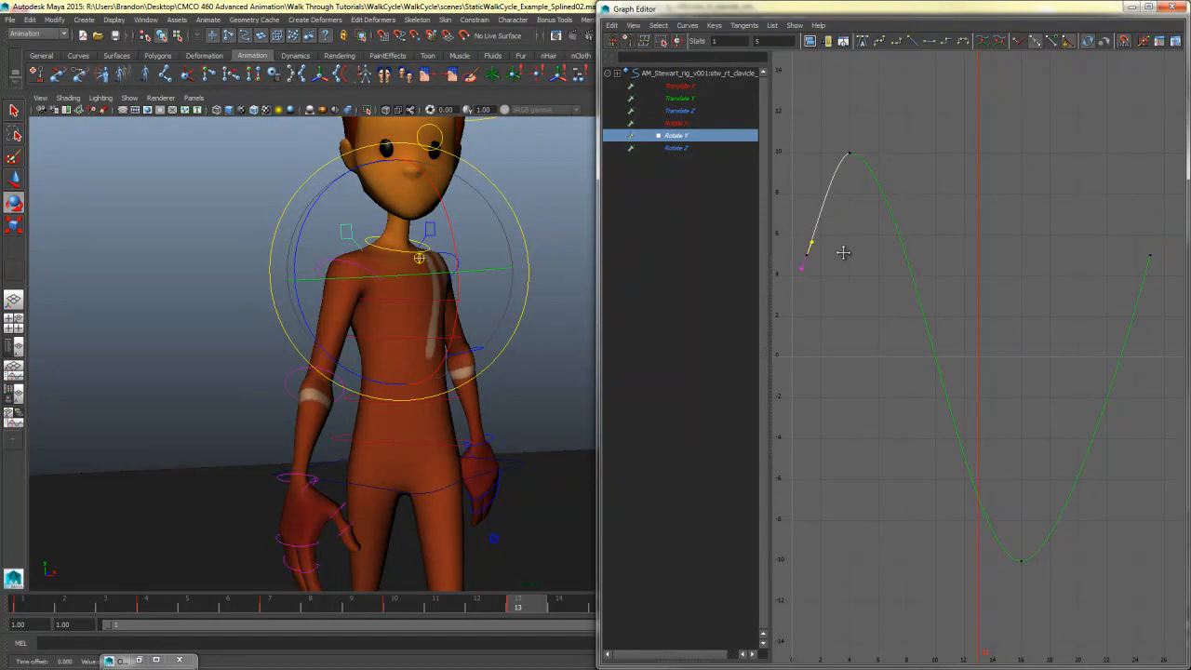
Step: Delete the right clavicle's Rotate Z keys at frames 4, 7, 10, 16, 19 and 22
{"action": "left_click", "coordinate": [702, 149]}
{"action": "key", "text": "f"}
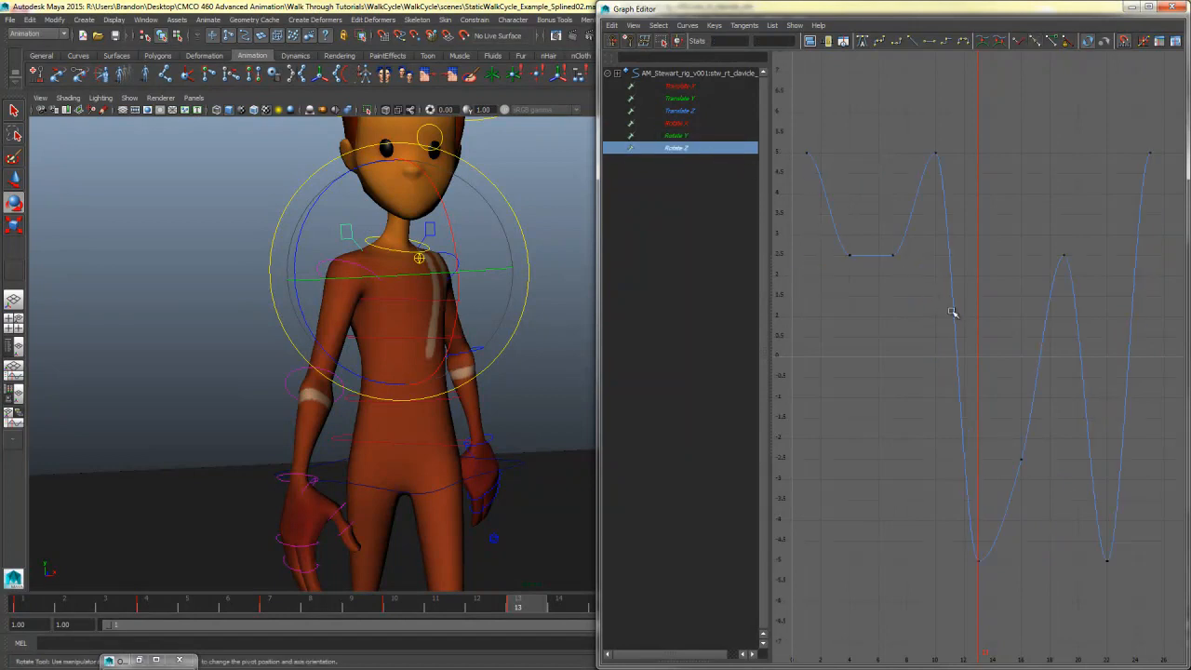
{"action": "left_click_drag", "start_coordinate": [1003, 130], "coordinate": [825, 315]}
{"action": "key", "text": "Delete"}
{"action": "left_click_drag", "start_coordinate": [1108, 237], "coordinate": [1031, 287]}
{"action": "key", "text": "Delete"}
{"action": "left_click_drag", "start_coordinate": [1061, 442], "coordinate": [1000, 485]}
{"action": "key", "text": "Delete"}
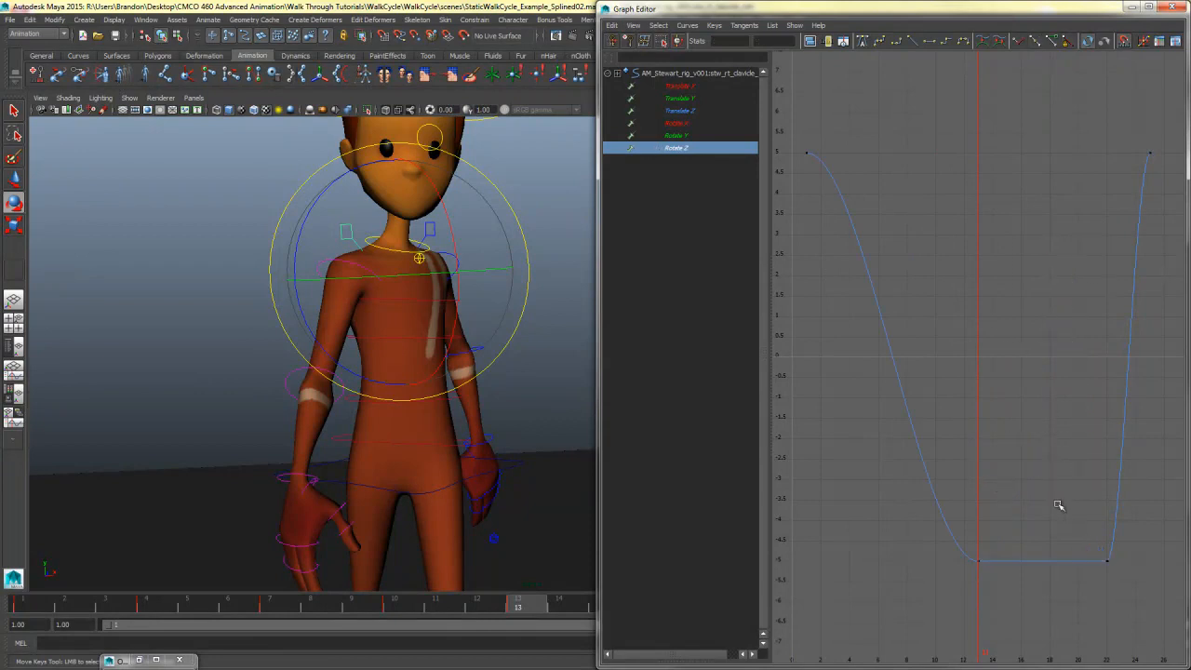
{"action": "left_click_drag", "start_coordinate": [1123, 537], "coordinate": [1064, 593]}
{"action": "key", "text": "Delete"}
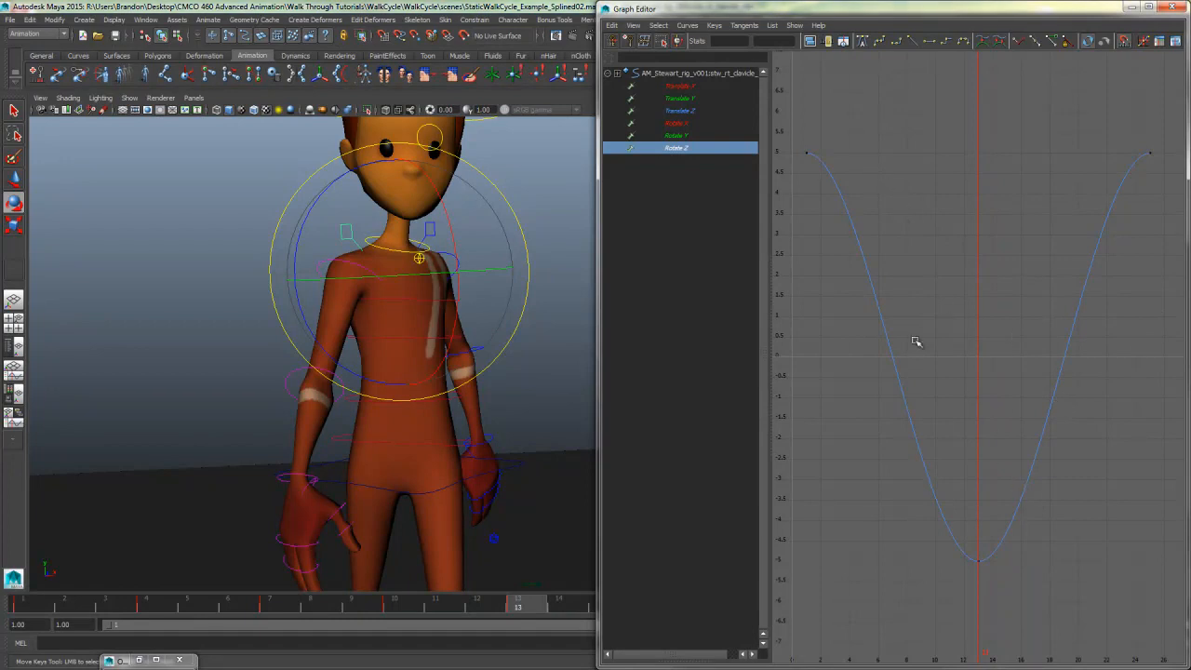
Step: Select the left upper arm control and isolate the curve listed under its Visibility channel in the Graph Editor
{"action": "left_click_drag", "start_coordinate": [415, 374], "coordinate": [468, 378], "text": "alt"}
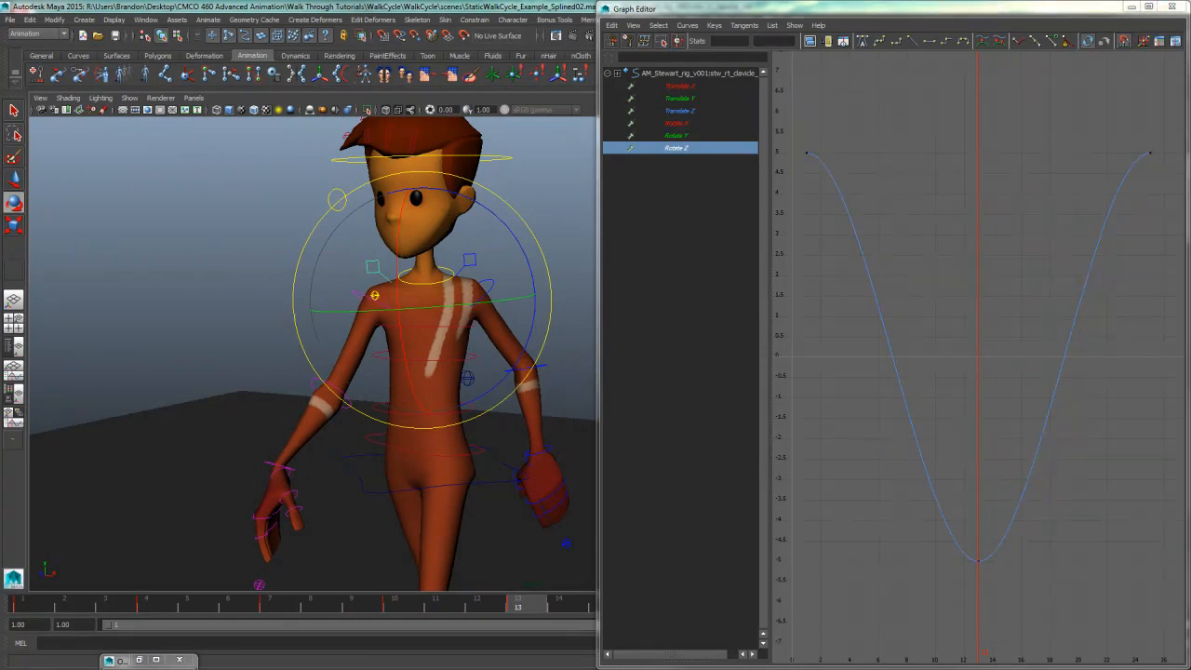
{"action": "left_click", "coordinate": [566, 210]}
{"action": "left_click_drag", "start_coordinate": [566, 244], "coordinate": [518, 274], "text": "alt"}
{"action": "middle_click_drag", "start_coordinate": [464, 281], "coordinate": [285, 276], "text": "alt"}
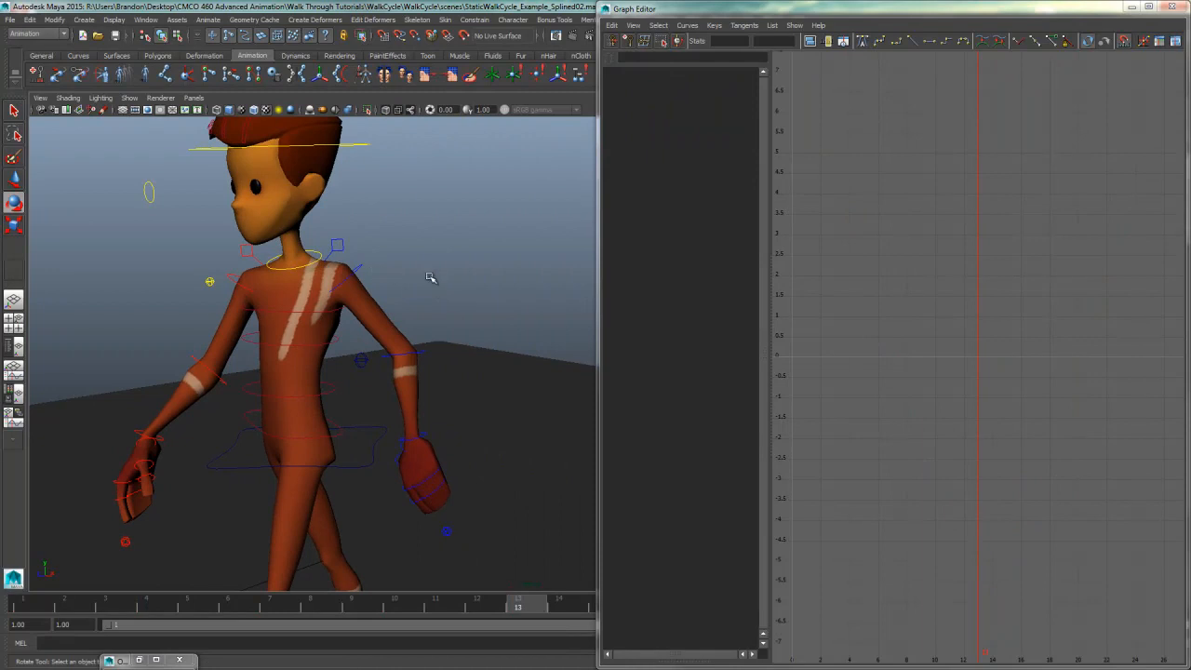
{"action": "left_click", "coordinate": [359, 277]}
{"action": "key", "text": "f"}
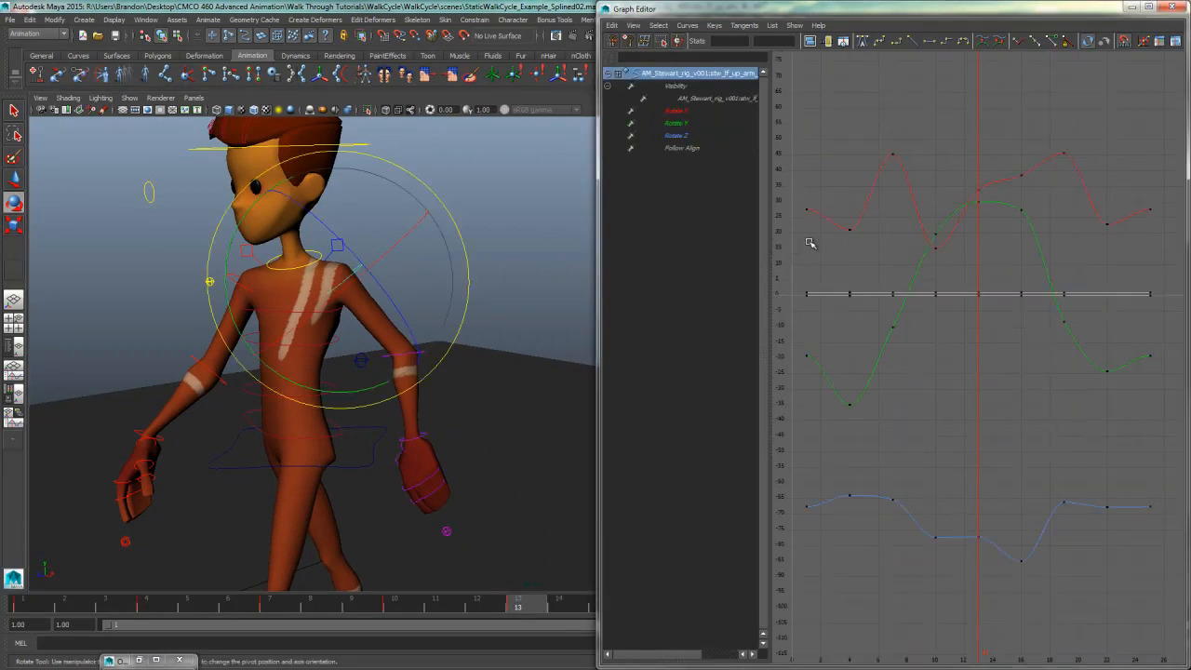
{"action": "left_click", "coordinate": [749, 99]}
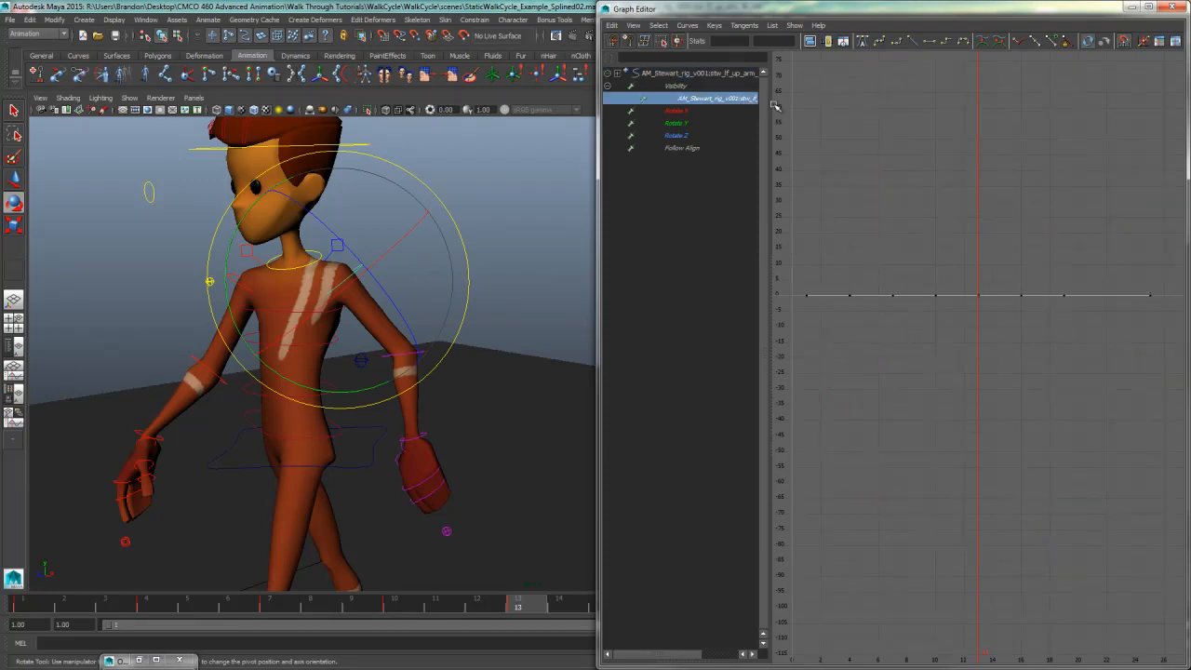
{"action": "left_click_drag", "start_coordinate": [776, 106], "coordinate": [750, 110]}
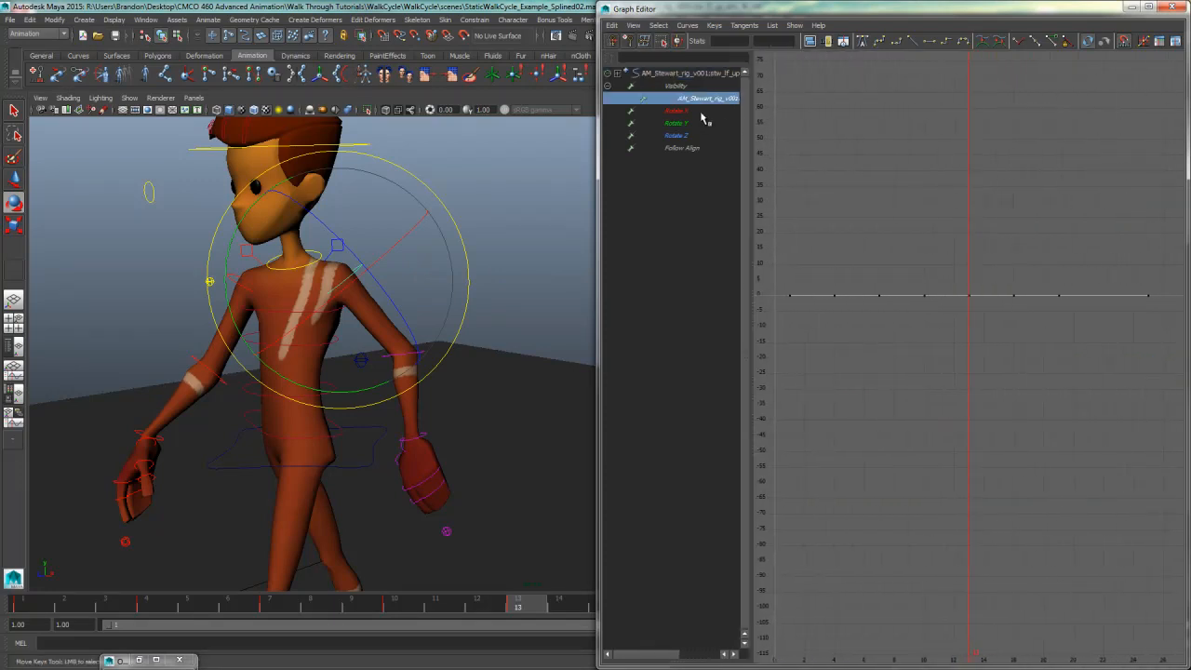
Step: Display the upper arm control's Rotate X curve and widen the Graph Editor
{"action": "left_click", "coordinate": [702, 112]}
{"action": "middle_click_drag", "start_coordinate": [877, 280], "coordinate": [901, 300], "text": "alt"}
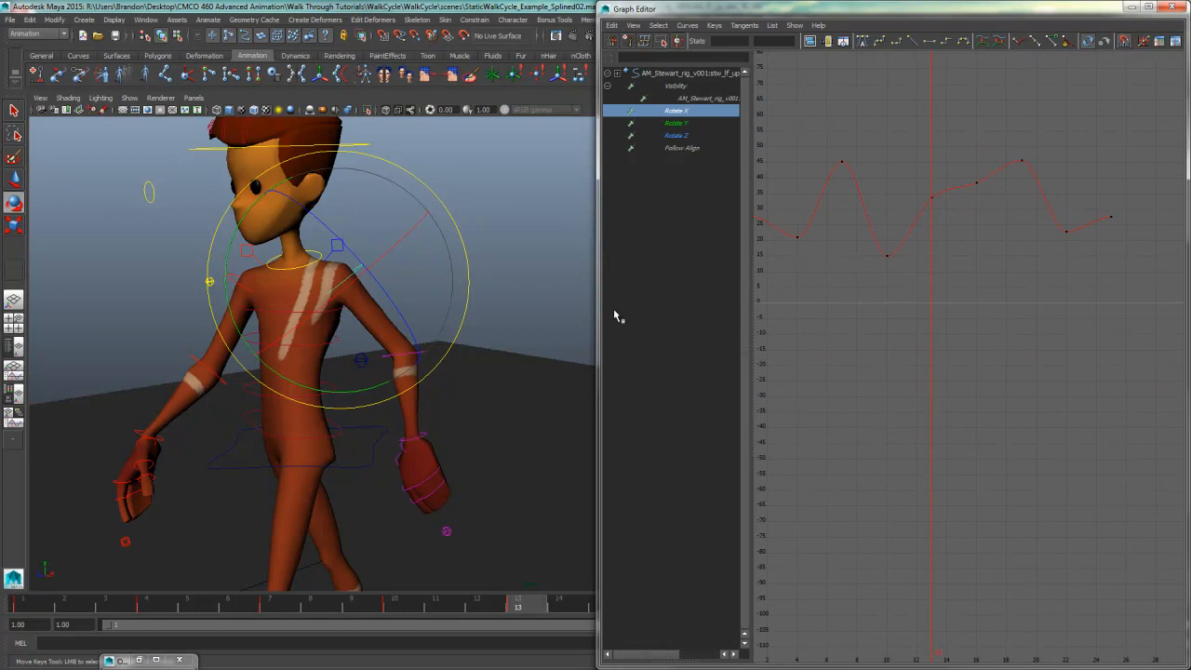
{"action": "left_click_drag", "start_coordinate": [599, 317], "coordinate": [450, 317]}
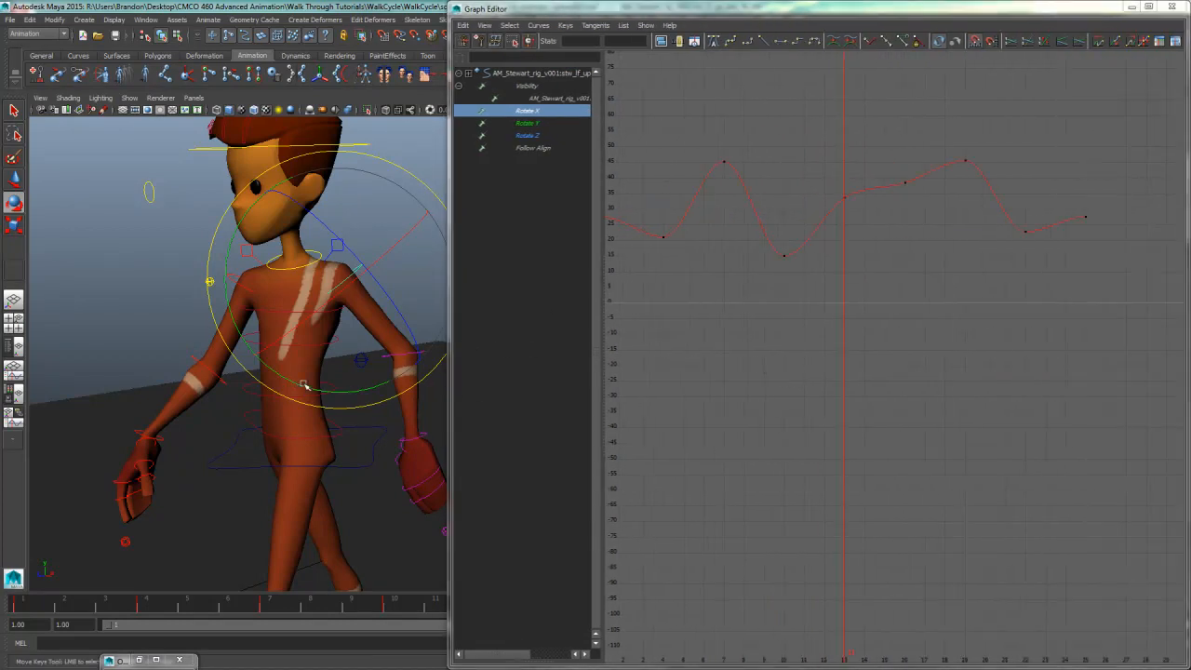
Step: Examine the arm's rotation rings around the shoulder from several angles
{"action": "left_click_drag", "start_coordinate": [303, 384], "coordinate": [386, 376], "text": "alt"}
{"action": "left_click_drag", "start_coordinate": [218, 350], "coordinate": [266, 307]}
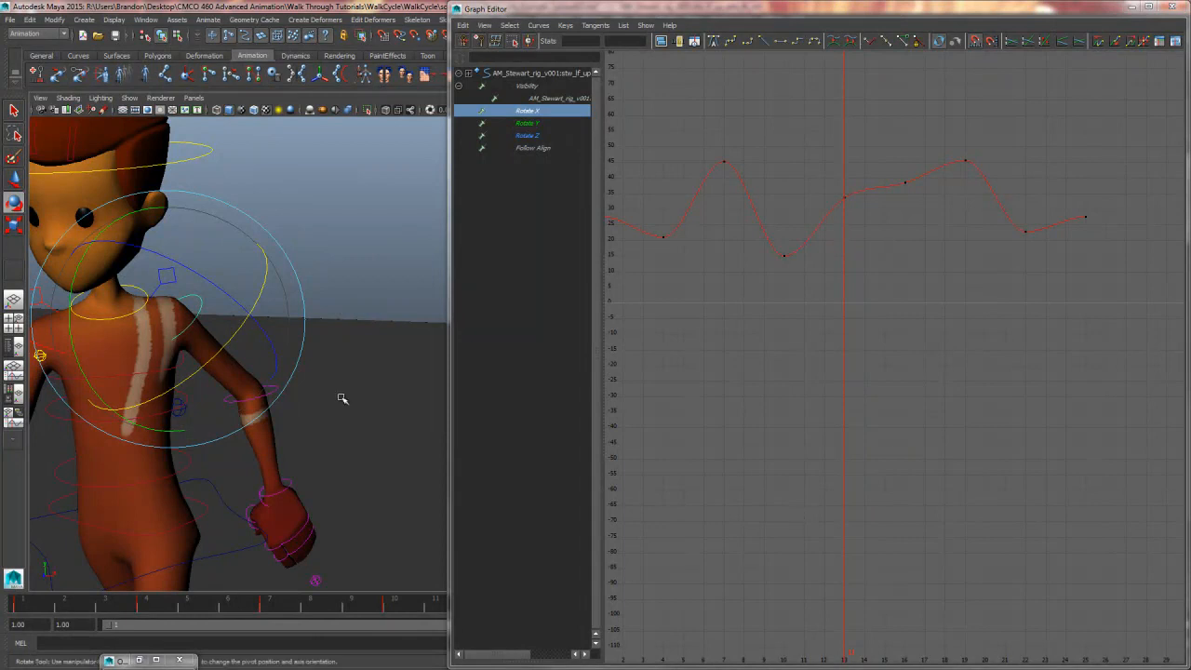
{"action": "left_click_drag", "start_coordinate": [315, 387], "coordinate": [326, 389], "text": "alt"}
{"action": "left_click_drag", "start_coordinate": [212, 384], "coordinate": [184, 287]}
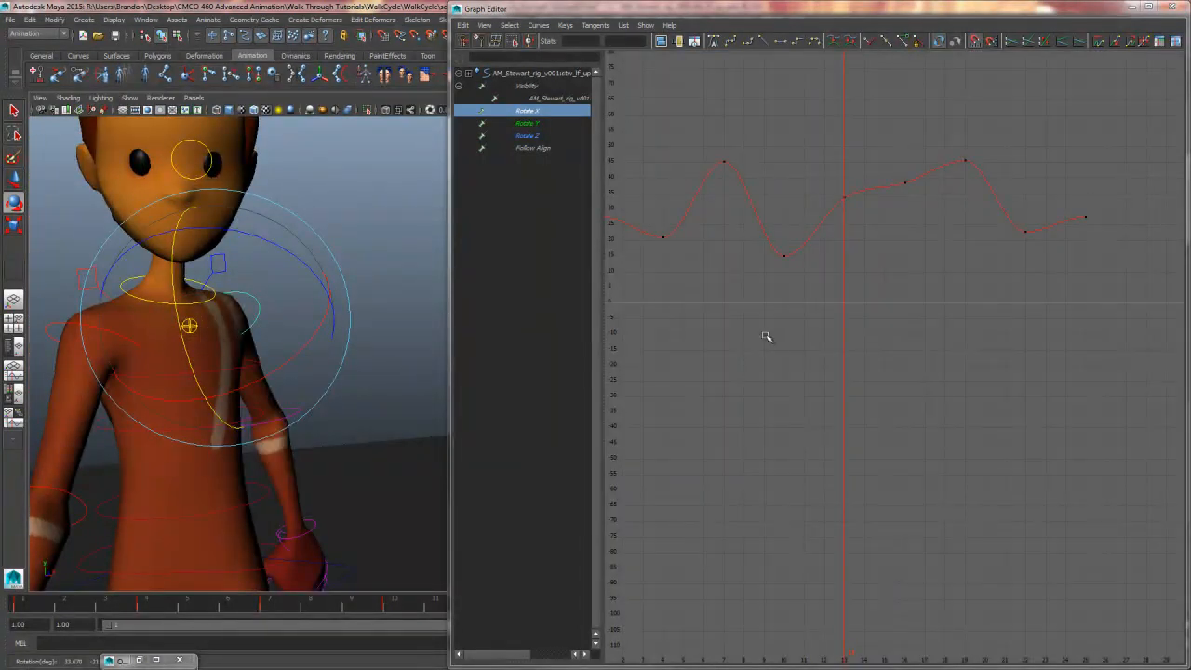
Step: Frame the complete Rotate X curve in the Graph Editor
{"action": "mouse_move", "coordinate": [859, 364]}
{"action": "right_mouse_down", "text": "alt"}
{"action": "mouse_move", "coordinate": [813, 370]}
{"action": "mouse_move", "coordinate": [848, 369]}
{"action": "right_mouse_up", "text": "alt"}
{"action": "left_click_drag", "start_coordinate": [1002, 239], "coordinate": [763, 367]}
{"action": "key", "text": "f"}
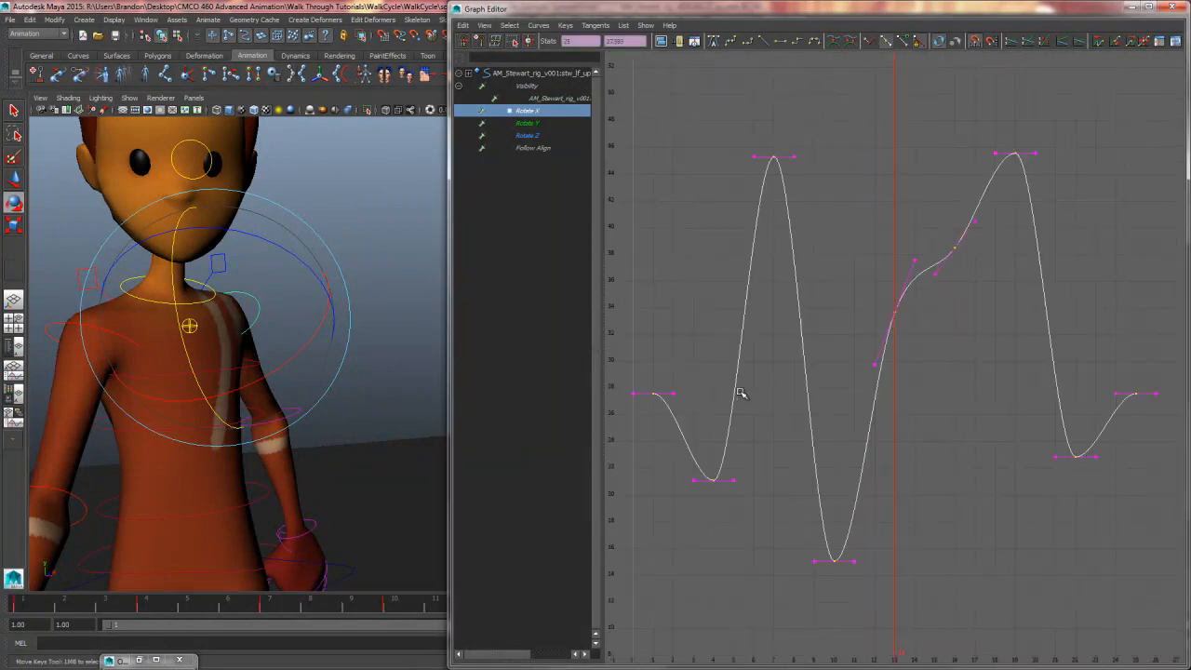
{"action": "left_click", "coordinate": [855, 306]}
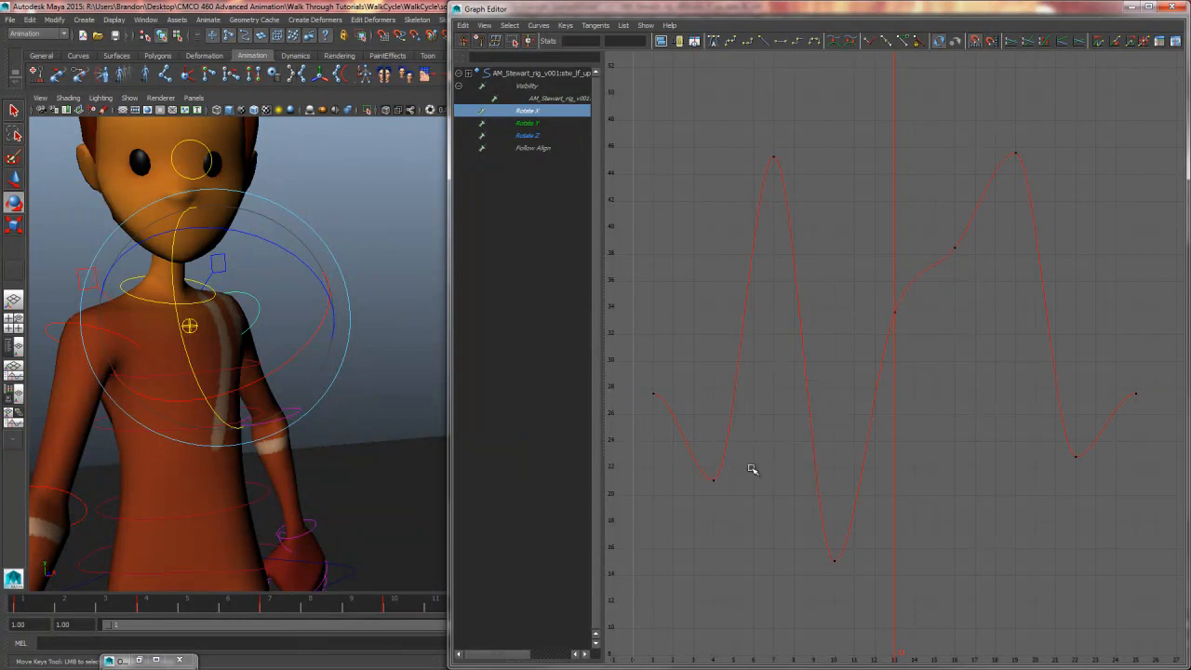
Step: View the character at an angle and scrub the arm's motion to frame 9
{"action": "left_click_drag", "start_coordinate": [280, 470], "coordinate": [353, 481], "text": "alt"}
{"action": "key", "text": "e"}
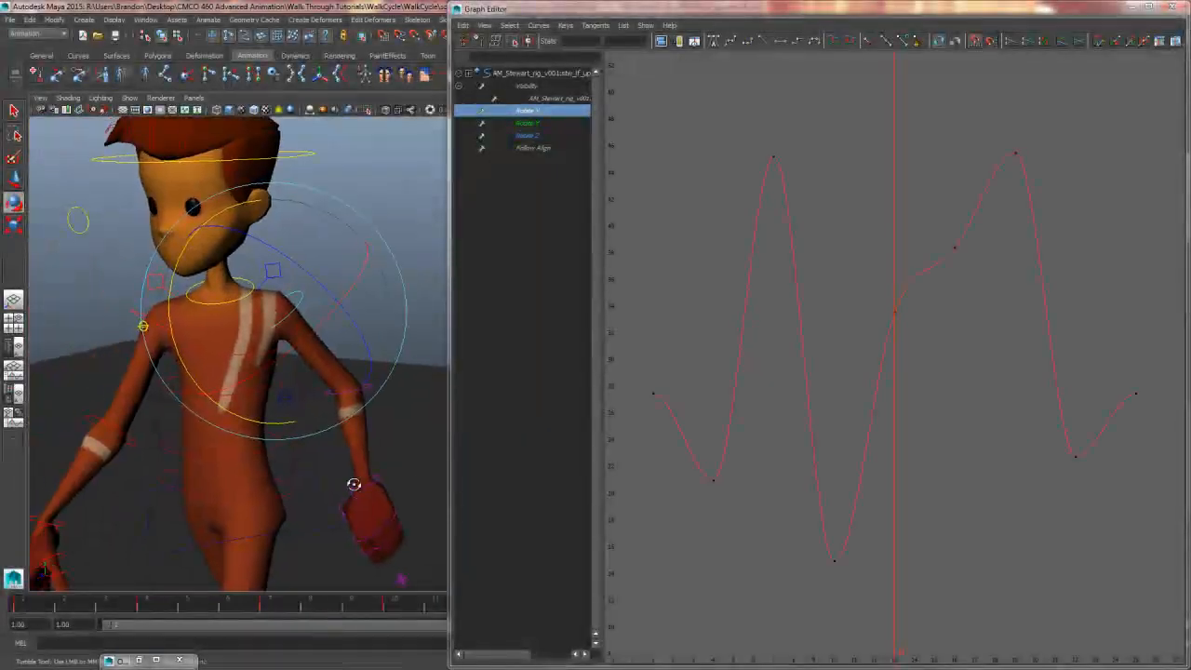
{"action": "left_click_drag", "start_coordinate": [758, 450], "coordinate": [815, 438]}
Step: Delete the Rotate X keys at frames 4, 13, 16 and 22
{"action": "left_click_drag", "start_coordinate": [736, 460], "coordinate": [684, 519]}
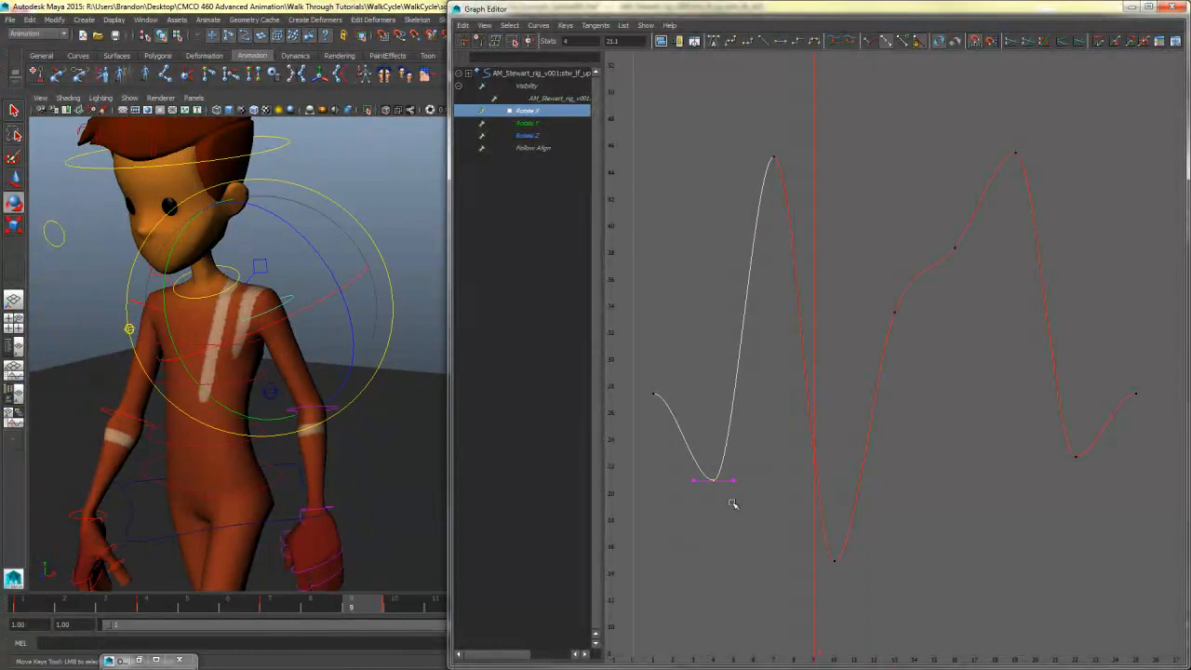
{"action": "left_click", "coordinate": [734, 504]}
{"action": "left_click_drag", "start_coordinate": [978, 239], "coordinate": [861, 398]}
{"action": "key", "text": "Delete"}
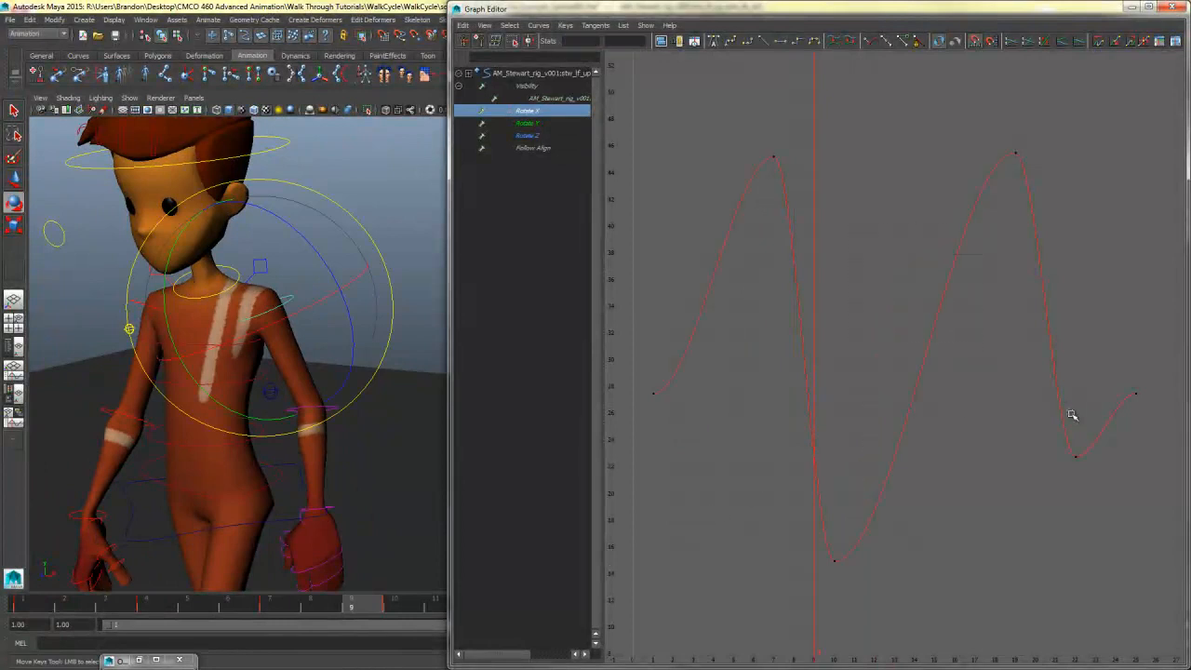
{"action": "left_click_drag", "start_coordinate": [1068, 412], "coordinate": [1095, 513]}
{"action": "key", "text": "Delete"}
Step: Tilt the Rotate X tangents so the curve rises steeply from frame 1 and falls steeply into frame 25
{"action": "left_click_drag", "start_coordinate": [744, 375], "coordinate": [634, 433]}
{"action": "left_click", "coordinate": [704, 407]}
{"action": "middle_click_drag", "start_coordinate": [705, 406], "coordinate": [693, 365]}
{"action": "left_click", "coordinate": [1131, 399]}
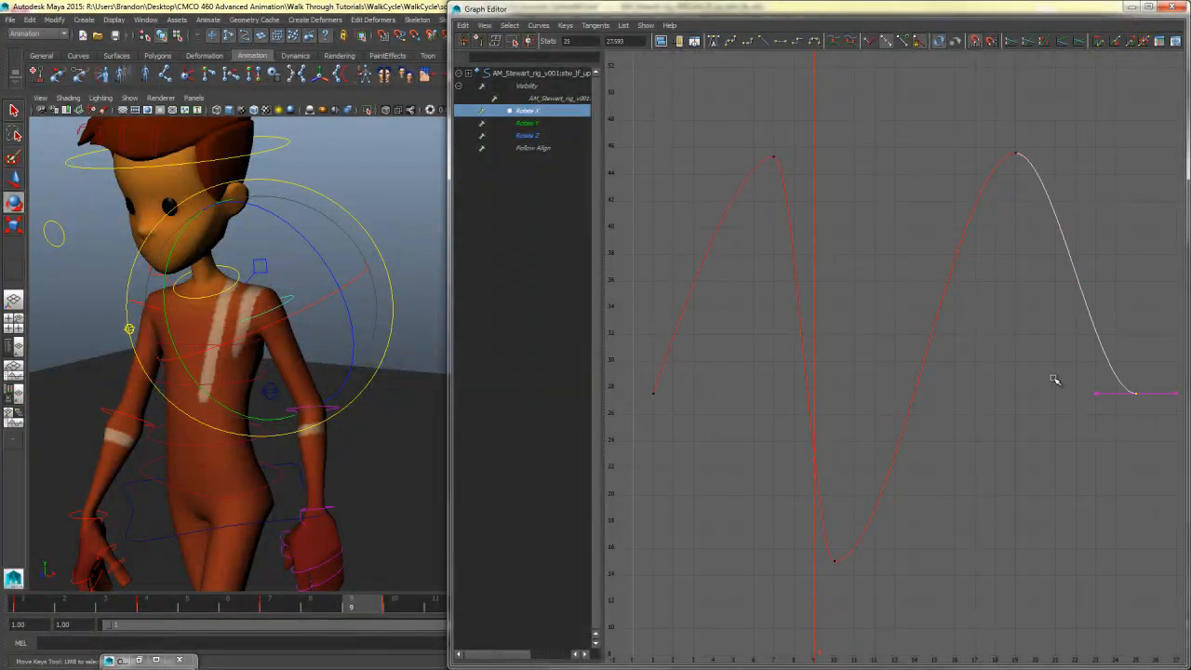
{"action": "left_click", "coordinate": [1098, 394]}
{"action": "middle_click_drag", "start_coordinate": [1098, 395], "coordinate": [1113, 370]}
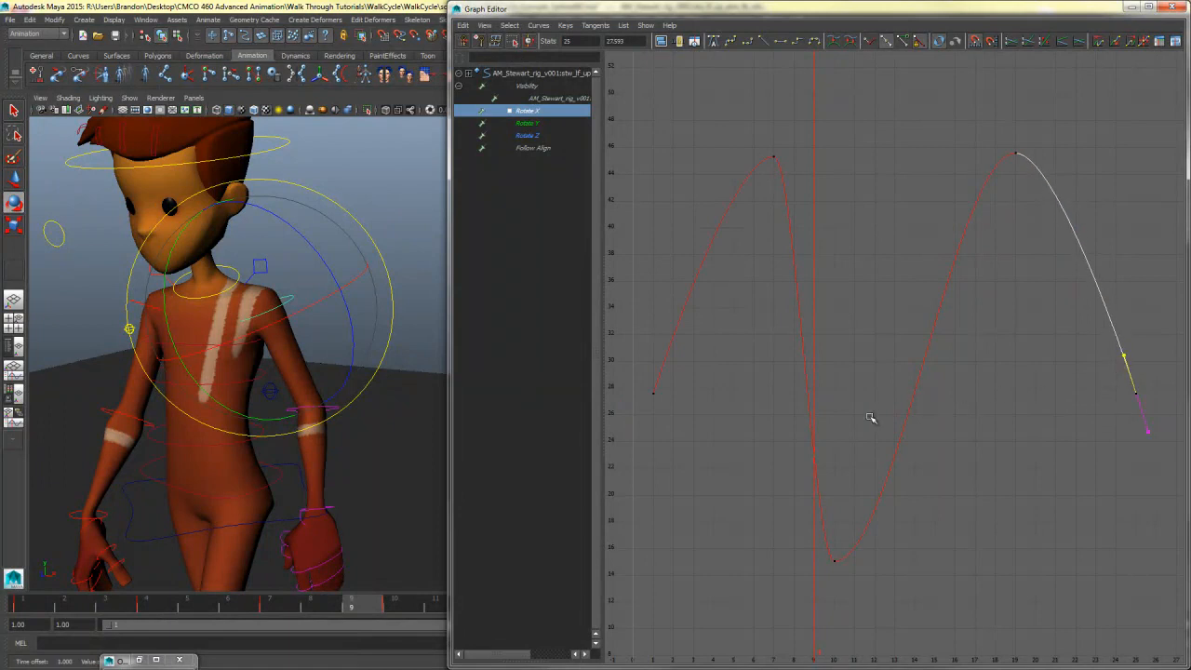
Step: Examine the arm swing in the front view by scrubbing to frame 11
{"action": "mouse_move", "coordinate": [384, 495]}
{"action": "left_mouse_down", "text": "alt"}
{"action": "mouse_move", "coordinate": [375, 481]}
{"action": "mouse_move", "coordinate": [375, 495]}
{"action": "left_mouse_up", "text": "alt"}
{"action": "key", "text": "space"}
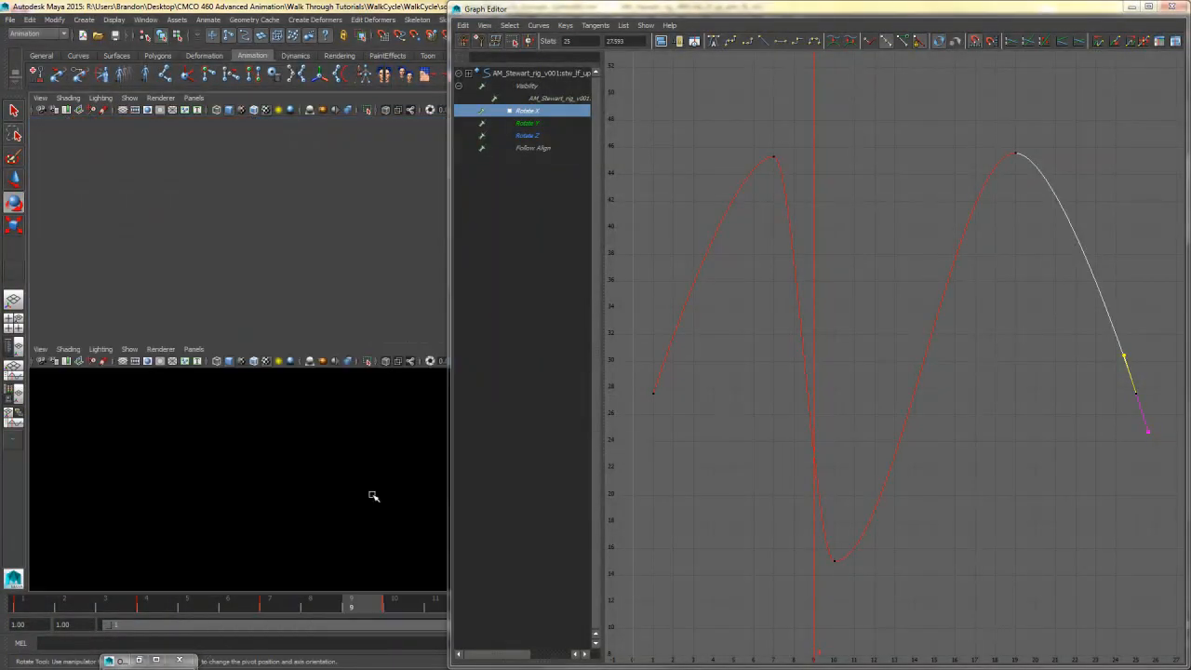
{"action": "key", "text": "space"}
{"action": "right_click_drag", "start_coordinate": [307, 484], "coordinate": [372, 372], "text": "alt"}
{"action": "left_click_drag", "start_coordinate": [373, 372], "coordinate": [397, 332], "text": "alt"}
{"action": "middle_click_drag", "start_coordinate": [396, 333], "coordinate": [348, 373], "text": "alt"}
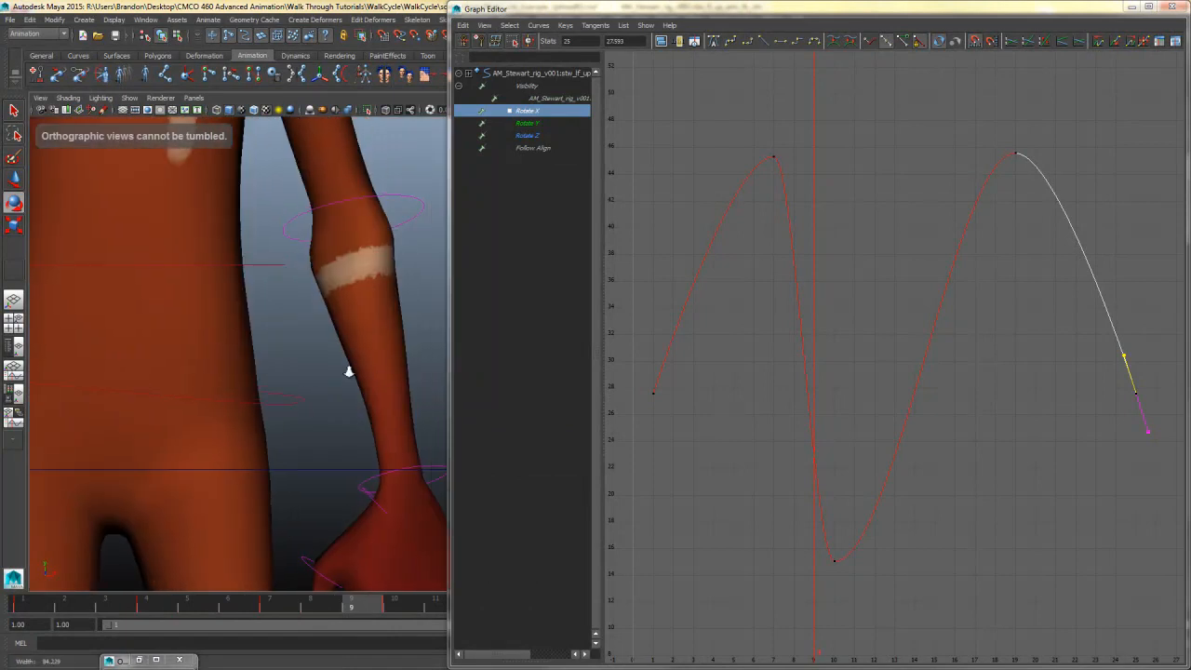
{"action": "right_click_drag", "start_coordinate": [348, 372], "coordinate": [322, 351], "text": "alt"}
{"action": "middle_click_drag", "start_coordinate": [322, 351], "coordinate": [224, 423], "text": "alt"}
{"action": "right_click_drag", "start_coordinate": [224, 424], "coordinate": [95, 479], "text": "alt"}
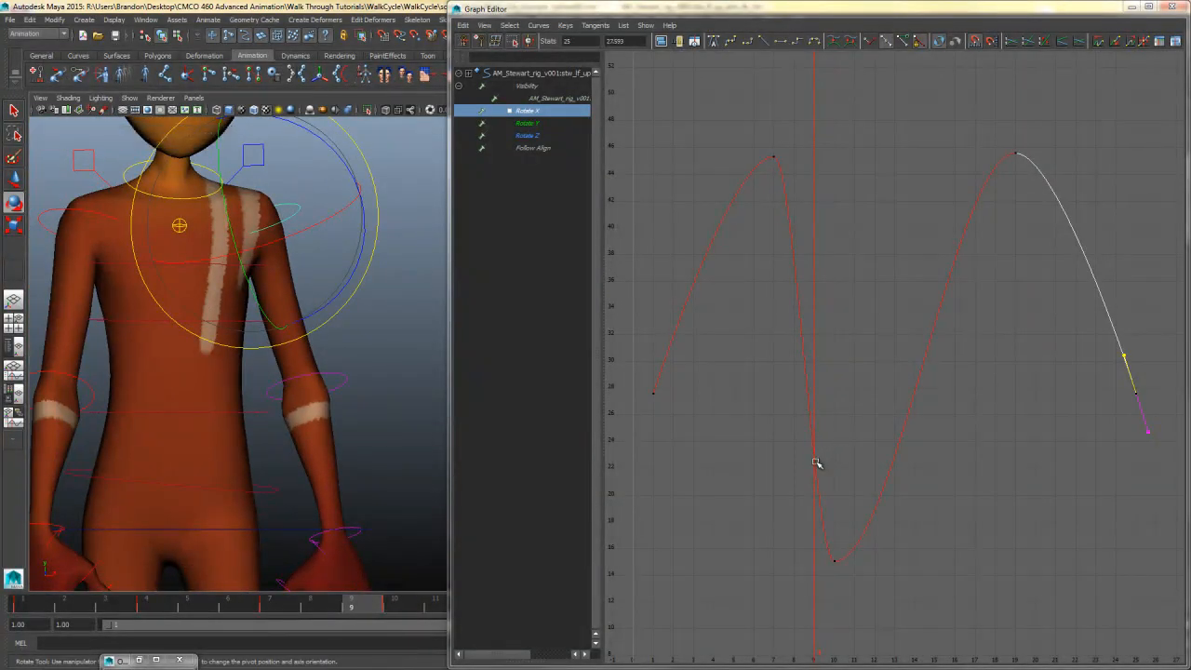
{"action": "left_click_drag", "start_coordinate": [797, 465], "coordinate": [854, 435]}
{"action": "key", "text": "e"}
Step: Frame the upper arm control's Rotate Y curve and show the character in the side view
{"action": "key", "text": "Down"}
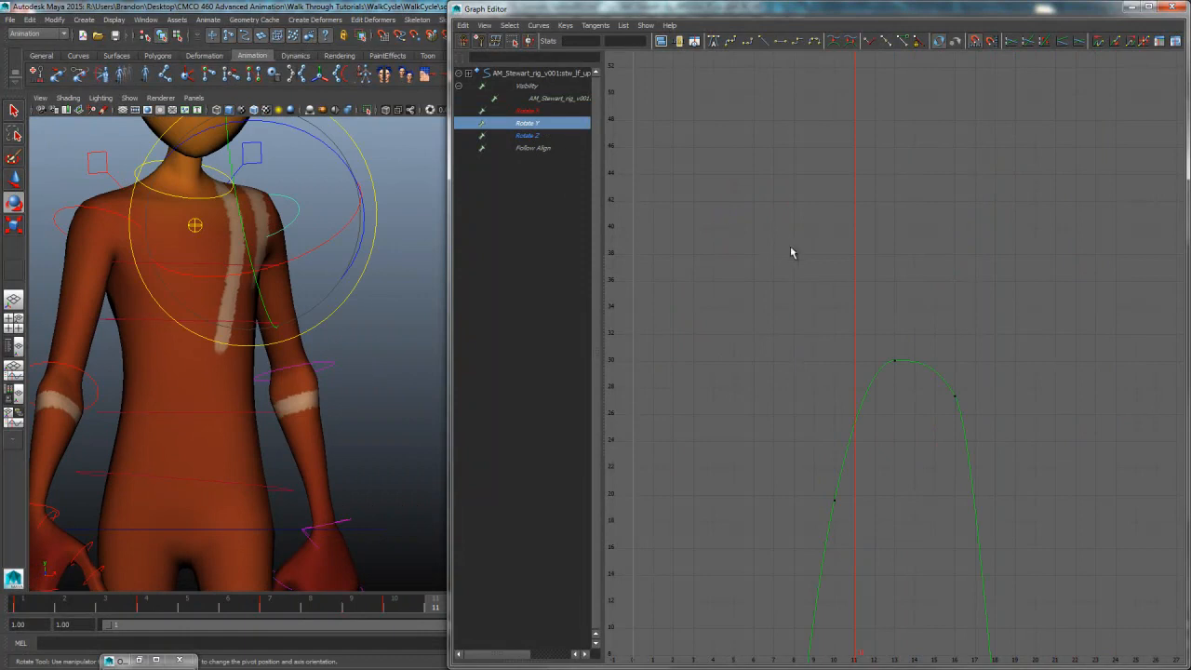
{"action": "key", "text": "f"}
{"action": "key", "text": "space"}
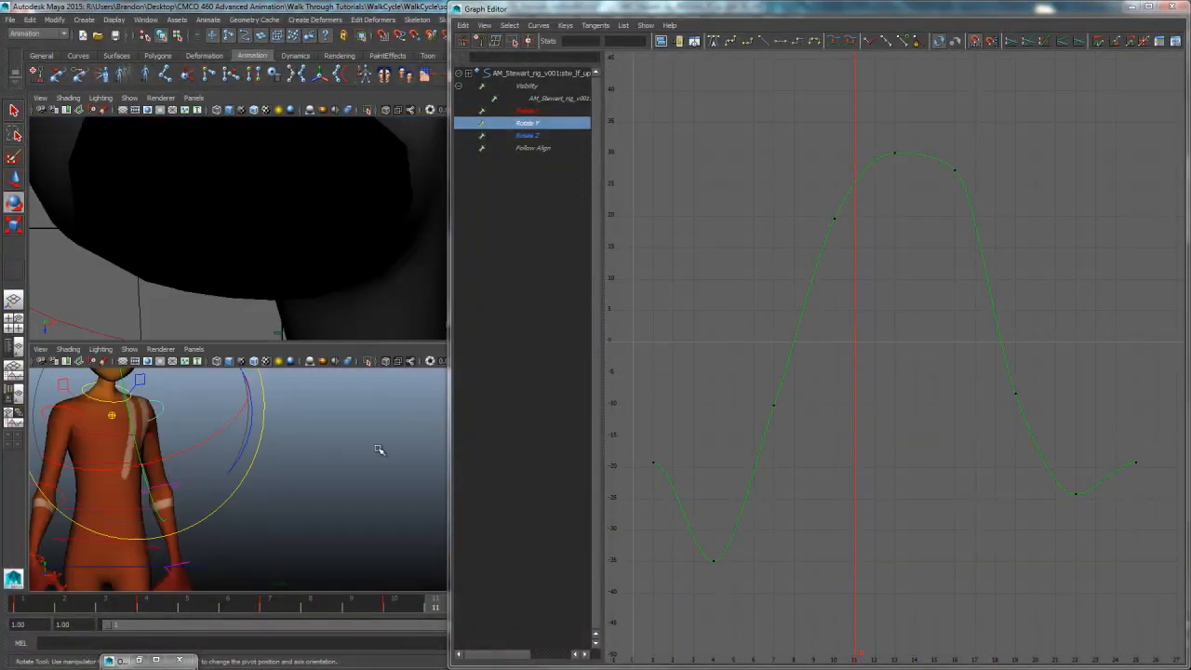
{"action": "left_click_drag", "start_coordinate": [700, 11], "coordinate": [1024, 199]}
{"action": "key", "text": "space"}
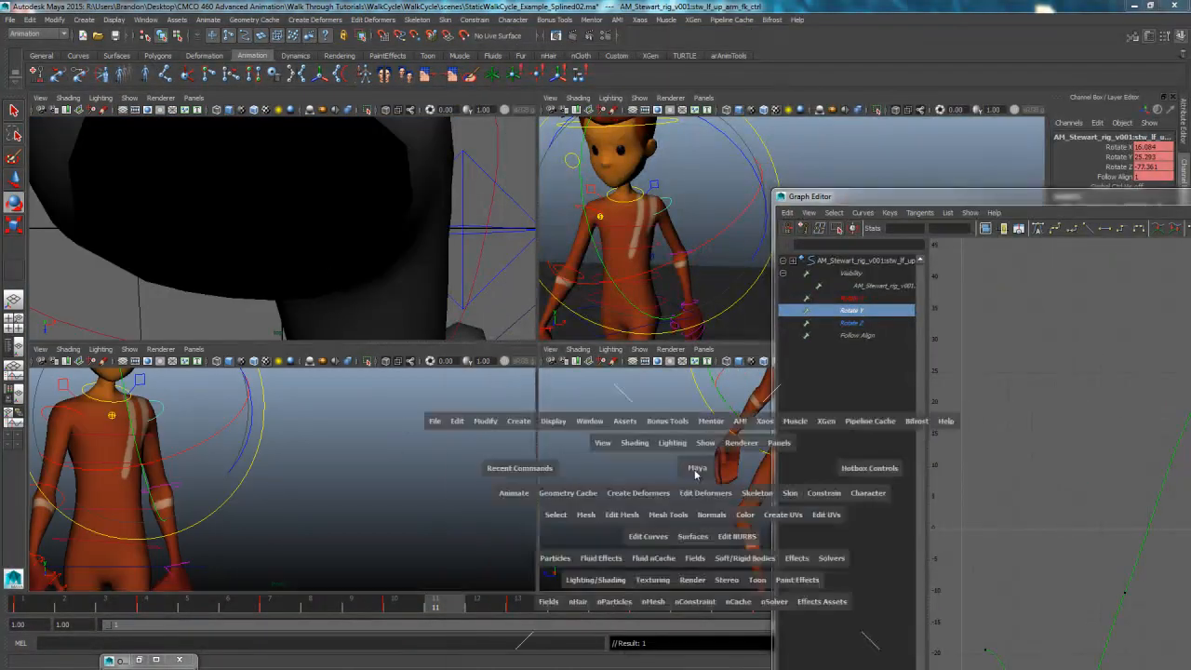
{"action": "middle_click_drag", "start_coordinate": [647, 460], "coordinate": [559, 521], "text": "alt"}
{"action": "right_click_drag", "start_coordinate": [401, 520], "coordinate": [382, 498], "text": "alt"}
{"action": "mouse_move", "coordinate": [465, 400]}
{"action": "left_mouse_down", "text": "alt"}
{"action": "mouse_move", "coordinate": [494, 375]}
{"action": "mouse_move", "coordinate": [459, 408]}
{"action": "mouse_move", "coordinate": [527, 389]}
{"action": "mouse_move", "coordinate": [467, 405]}
{"action": "left_mouse_up", "text": "alt"}
{"action": "key", "text": "ctrl+z"}
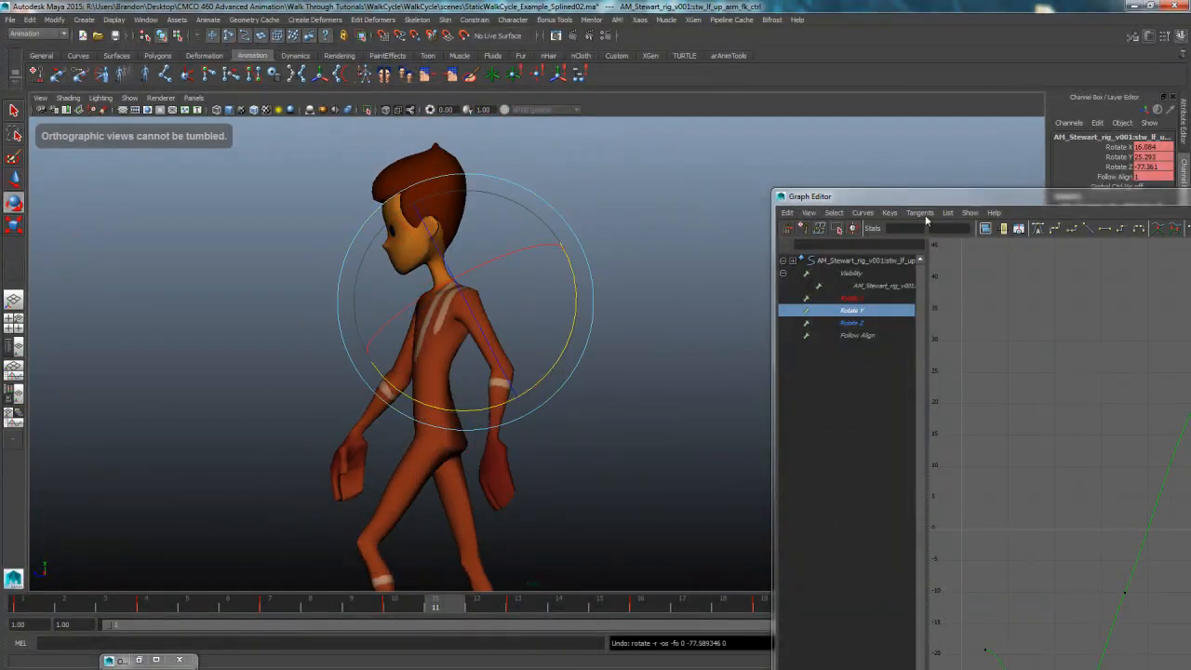
{"action": "left_click_drag", "start_coordinate": [893, 197], "coordinate": [454, 1]}
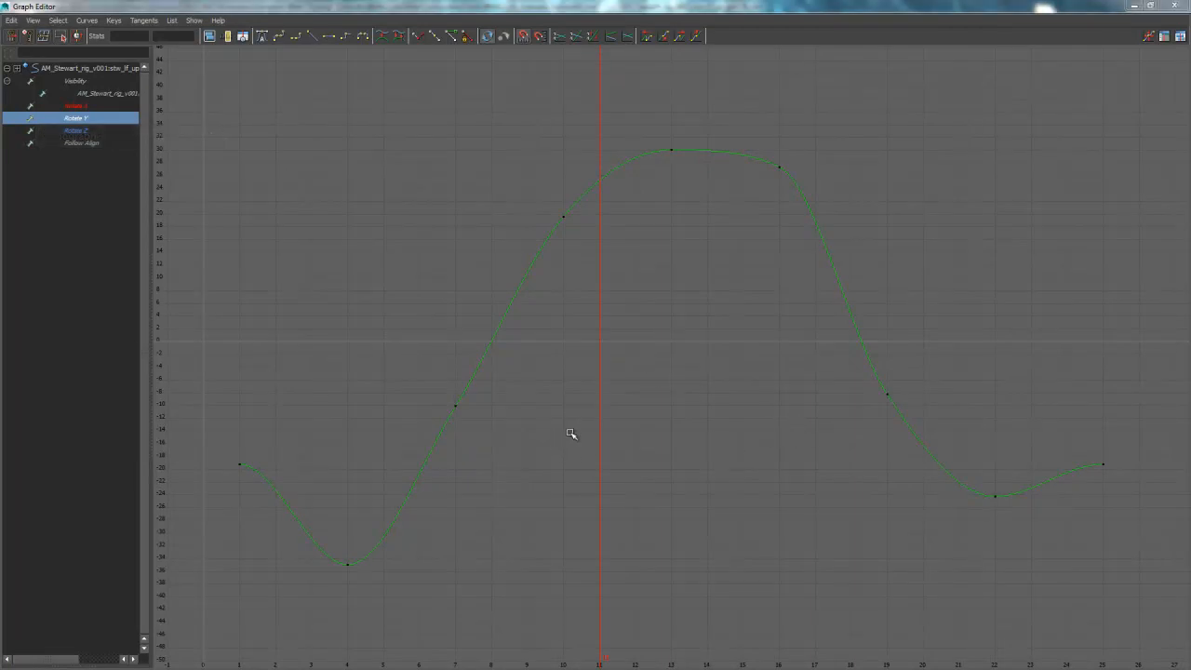
Step: Delete the Rotate Y keys at frames 4, 7, 10, 16, 19 and 22
{"action": "left_click_drag", "start_coordinate": [557, 374], "coordinate": [317, 638]}
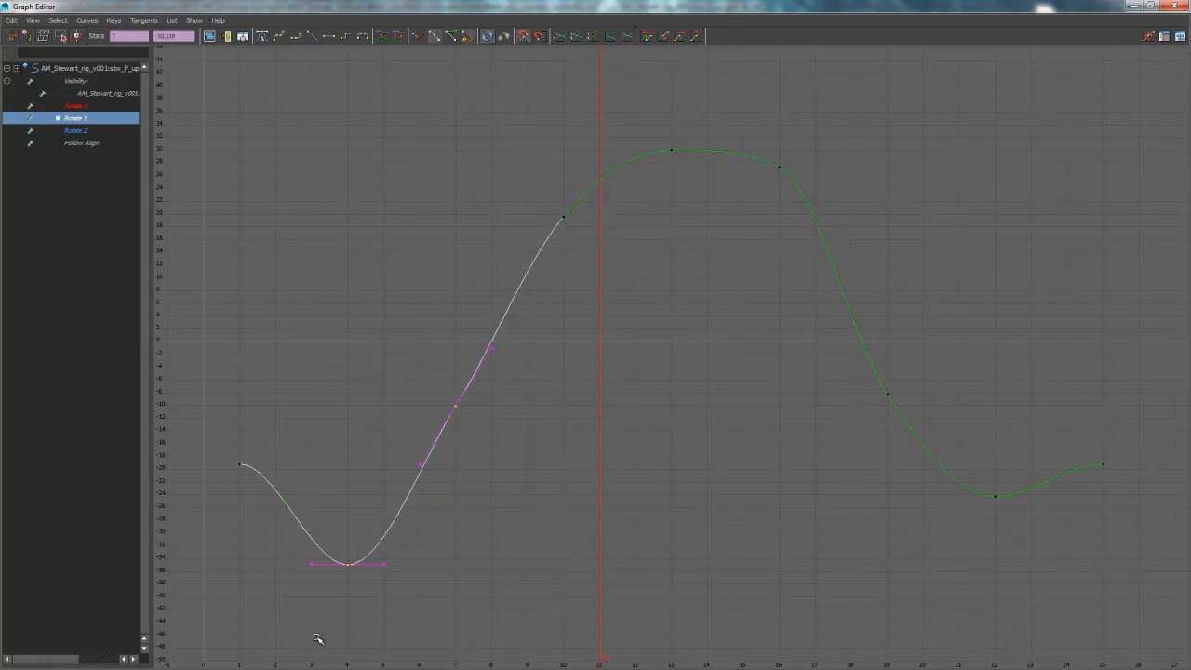
{"action": "key", "text": "Delete"}
{"action": "left_click_drag", "start_coordinate": [628, 270], "coordinate": [629, 270]}
{"action": "key", "text": "Delete"}
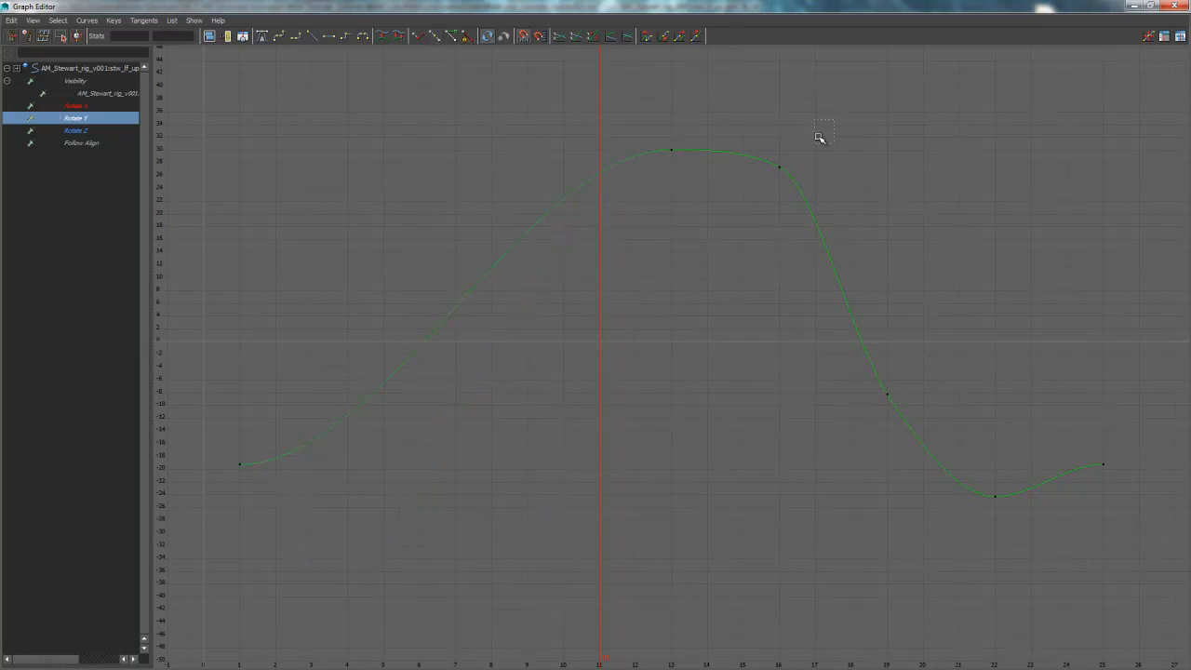
{"action": "left_click_drag", "start_coordinate": [819, 138], "coordinate": [730, 232]}
{"action": "key", "text": "Delete"}
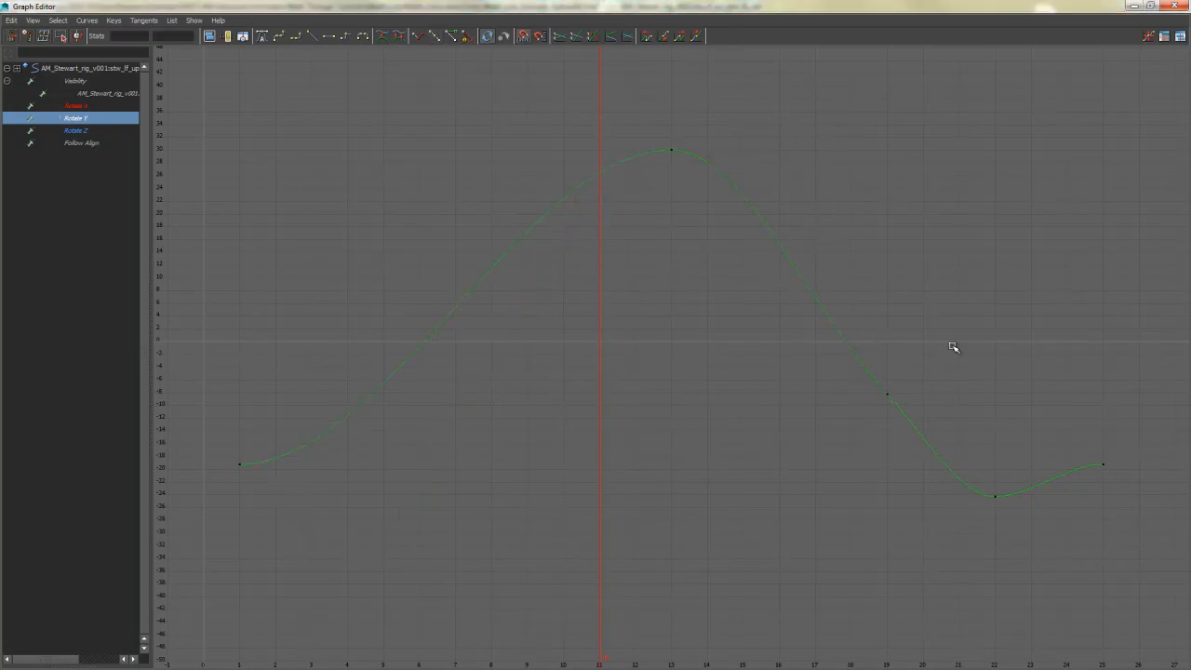
{"action": "left_click_drag", "start_coordinate": [951, 344], "coordinate": [787, 445]}
{"action": "key", "text": "Delete"}
{"action": "left_click_drag", "start_coordinate": [913, 440], "coordinate": [1034, 544]}
{"action": "key", "text": "Delete"}
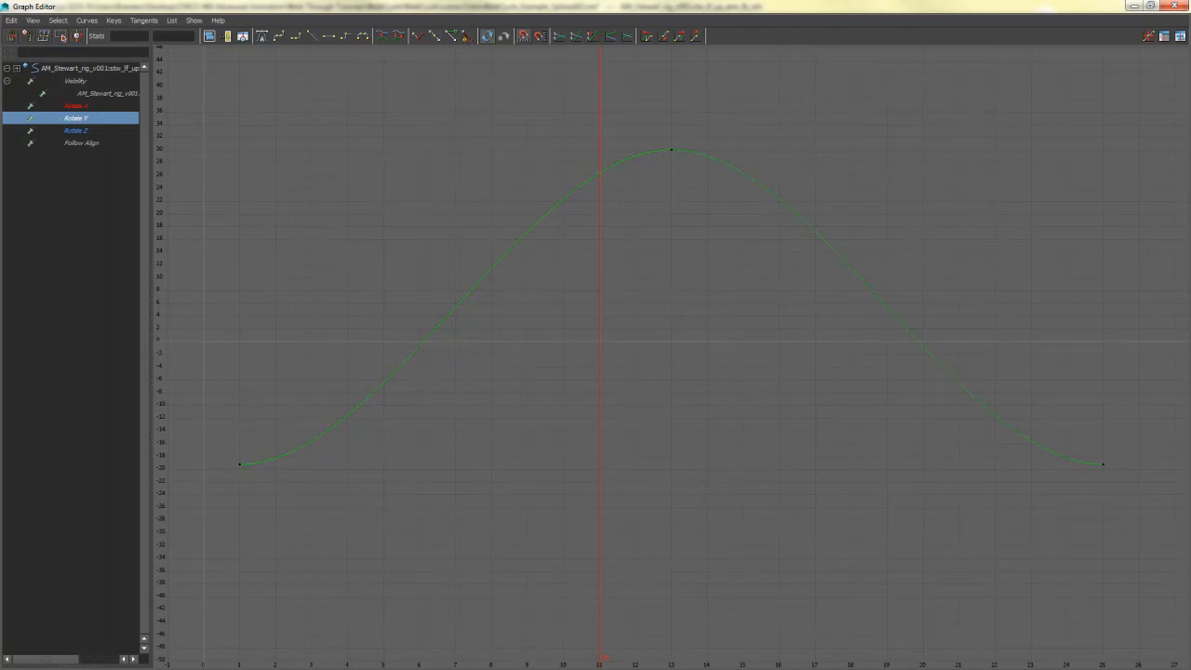
Step: Set the Rotate Y keys at frames 1 and 25 to -25
{"action": "left_click_drag", "start_coordinate": [223, 439], "coordinate": [1154, 508]}
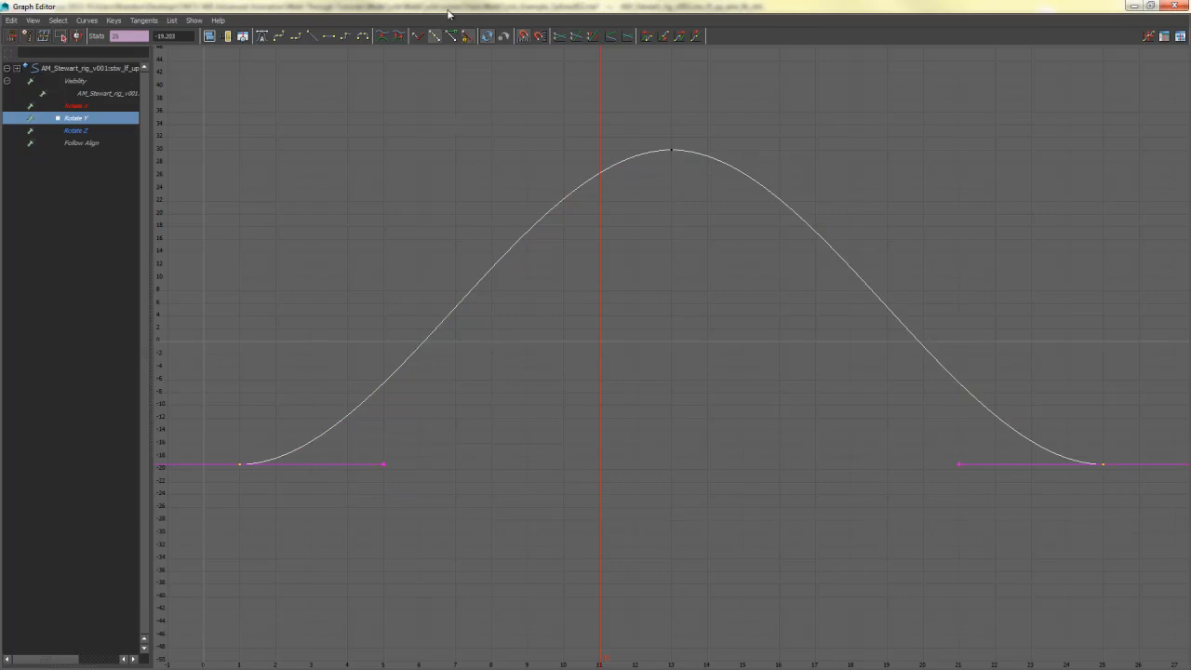
{"action": "left_click_drag", "start_coordinate": [449, 13], "coordinate": [1190, 121]}
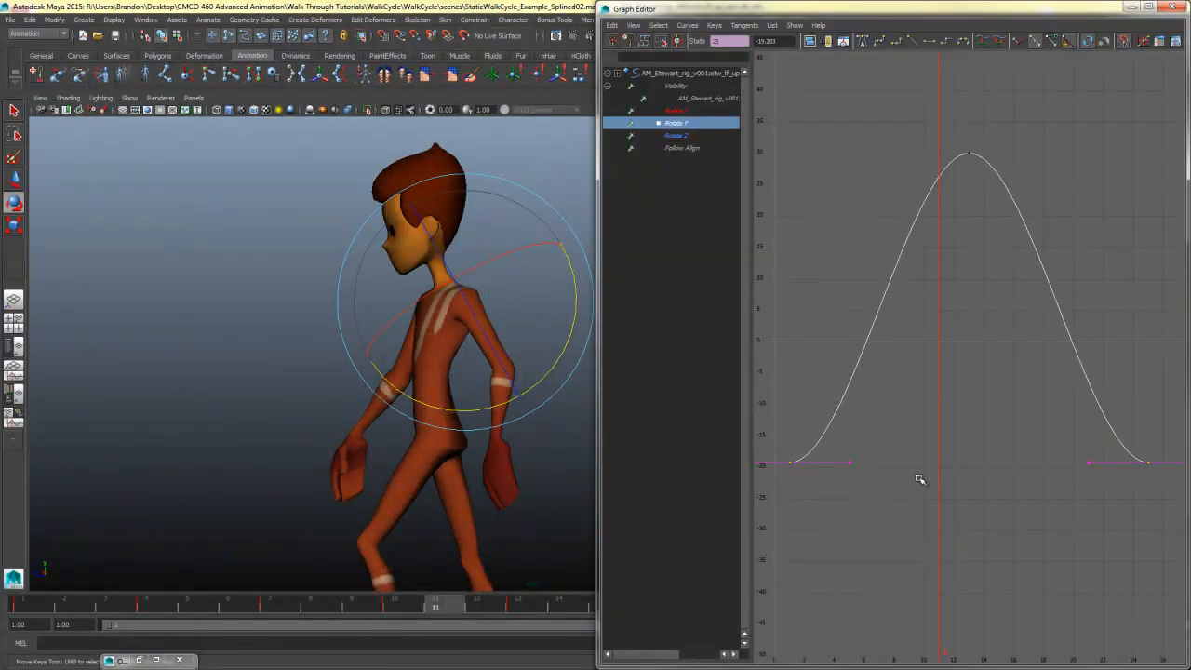
{"action": "middle_click_drag", "start_coordinate": [912, 487], "coordinate": [912, 529], "text": "shift"}
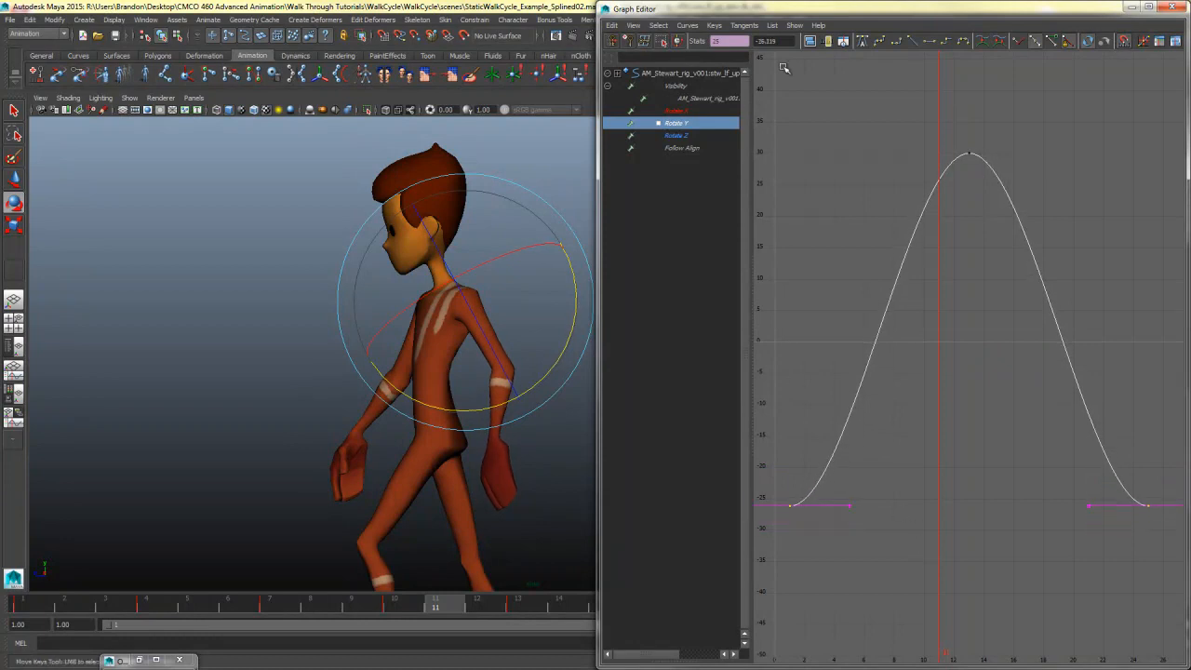
{"action": "left_click_drag", "start_coordinate": [789, 42], "coordinate": [607, 26]}
{"action": "type", "text": "-25"}
{"action": "key", "text": "Return"}
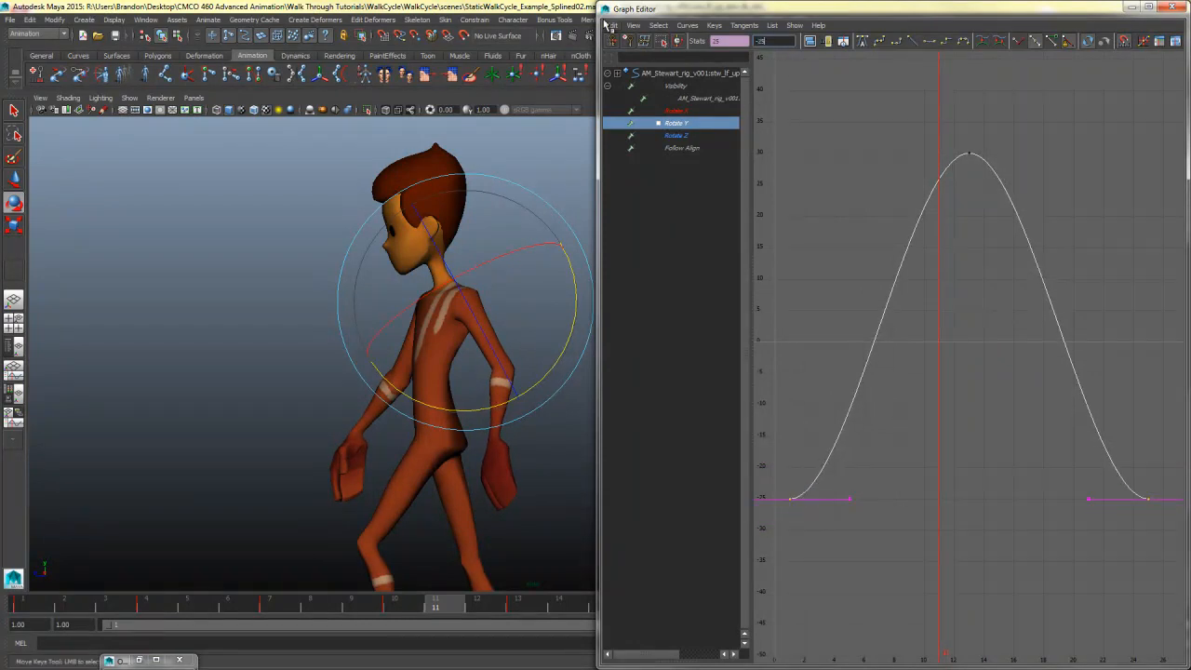
Step: Go to frame 13 and try to move the Rotate Y key there
{"action": "left_click", "coordinate": [519, 613]}
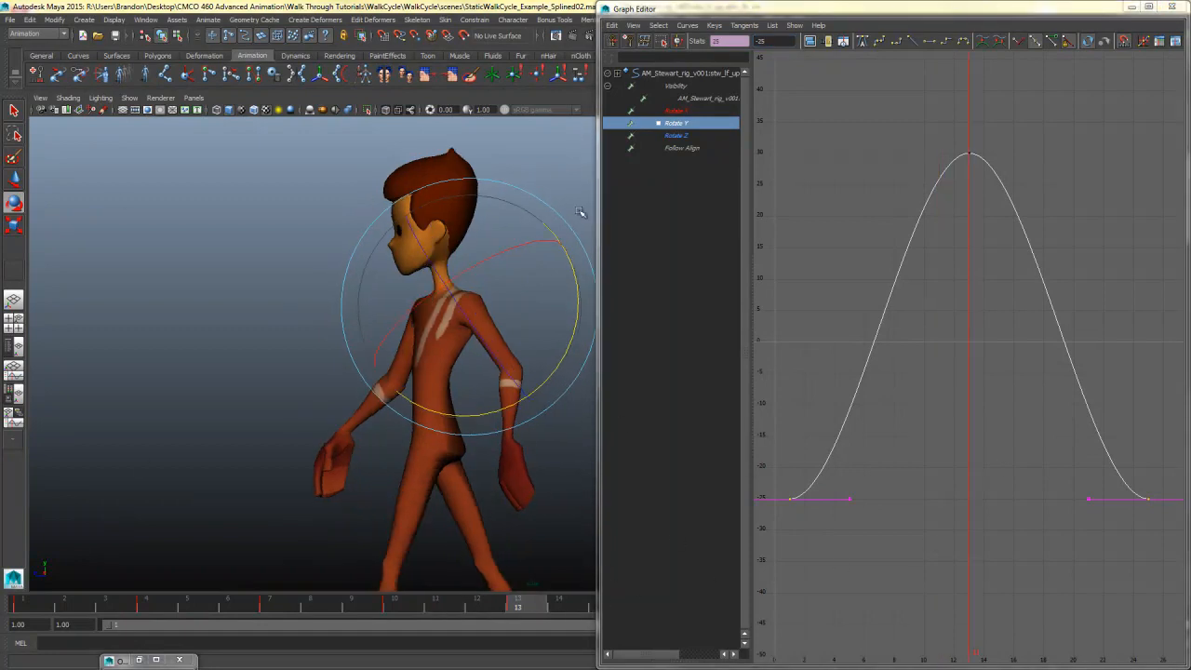
{"action": "left_click_drag", "start_coordinate": [1008, 126], "coordinate": [955, 219]}
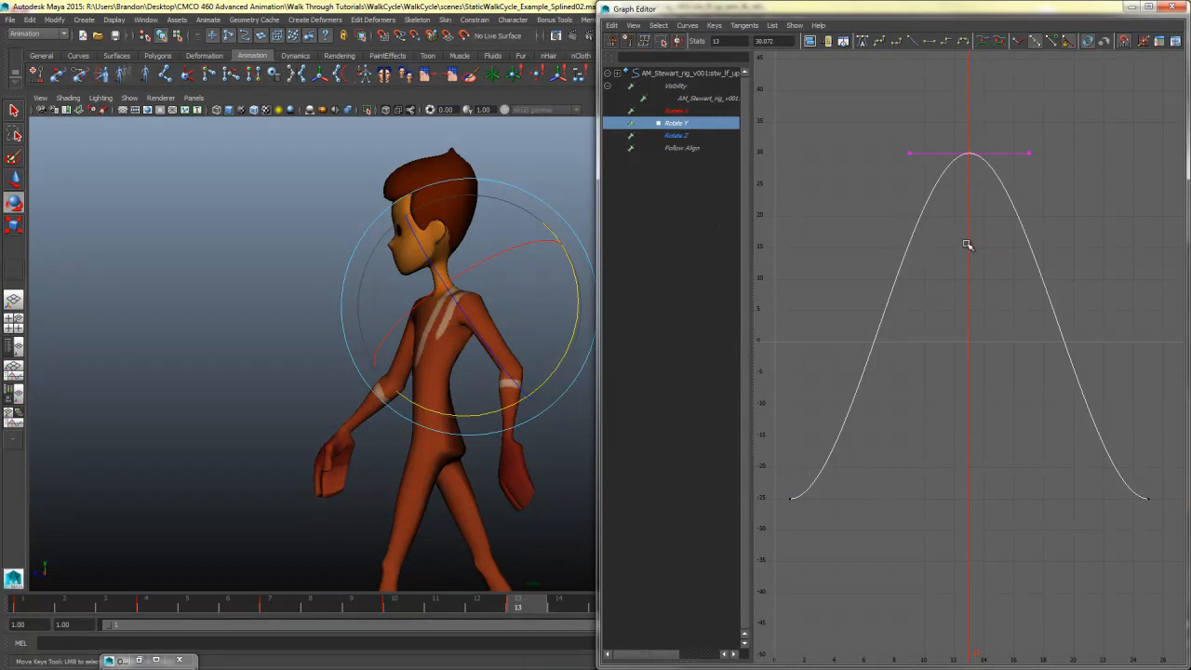
{"action": "middle_click_drag", "start_coordinate": [968, 242], "coordinate": [968, 241]}
{"action": "key", "text": "ctrl+z"}
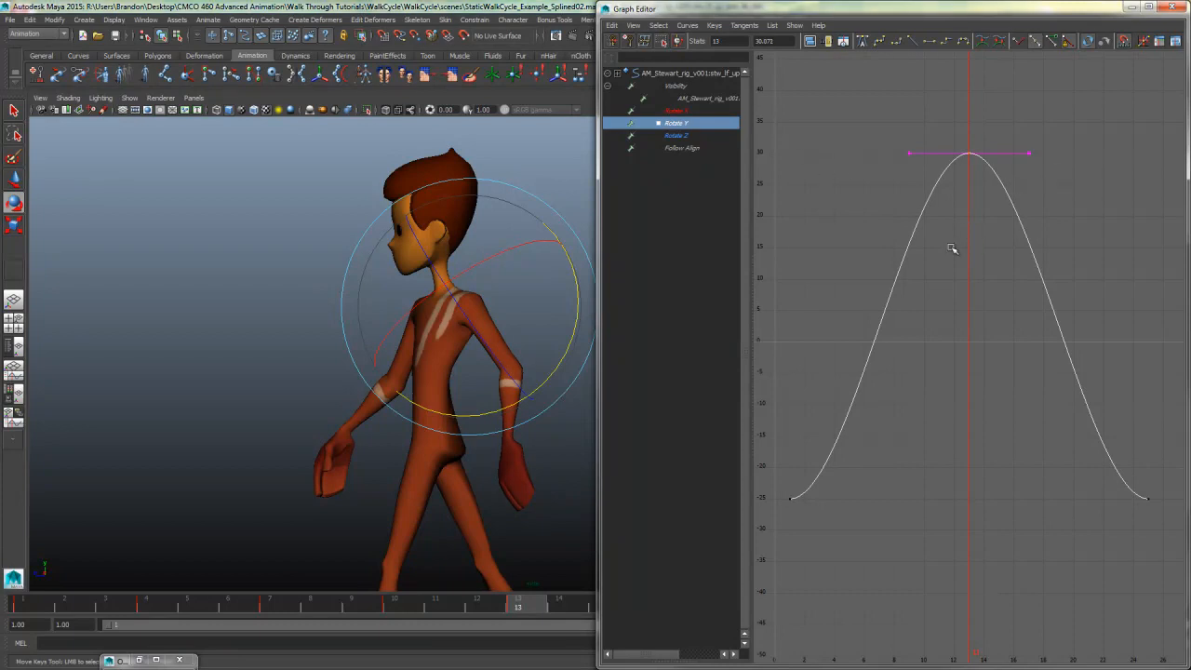
Step: At frame 4, show the character in the front view and frame the upper arm control's Rotate Z curve
{"action": "mouse_move", "coordinate": [856, 463]}
{"action": "left_mouse_down"}
{"action": "mouse_move", "coordinate": [1075, 421]}
{"action": "mouse_move", "coordinate": [790, 457]}
{"action": "mouse_move", "coordinate": [1048, 418]}
{"action": "mouse_move", "coordinate": [835, 453]}
{"action": "left_mouse_up"}
{"action": "key", "text": "e"}
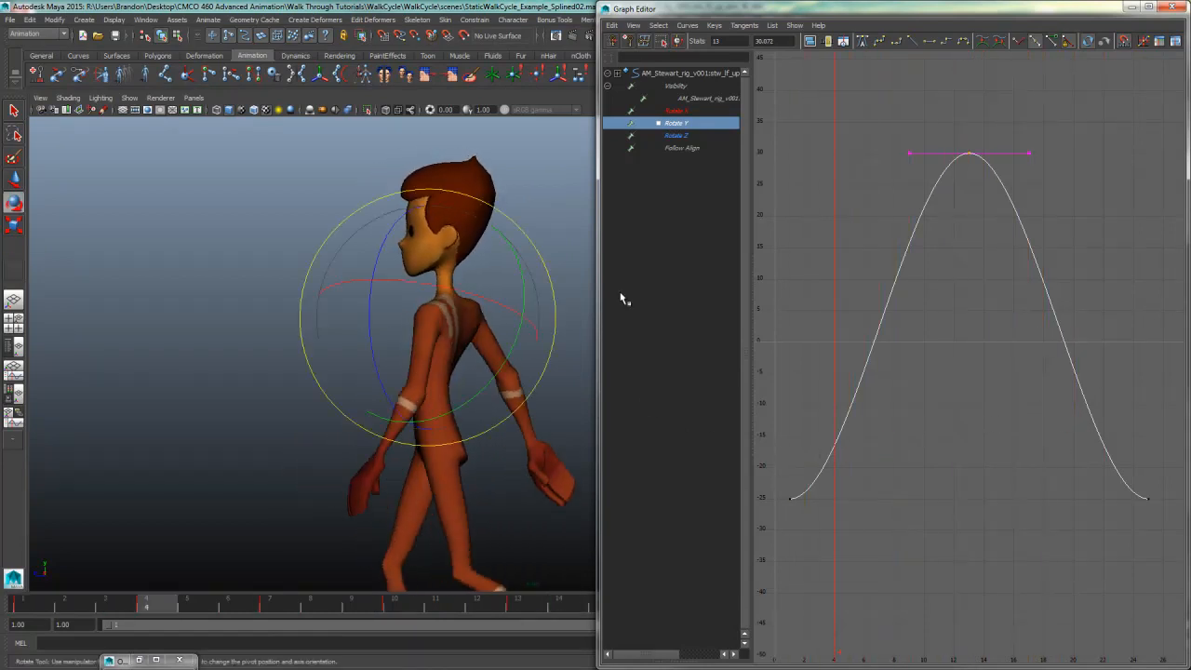
{"action": "left_click", "coordinate": [684, 135]}
{"action": "key", "text": "space"}
{"action": "key", "text": "space"}
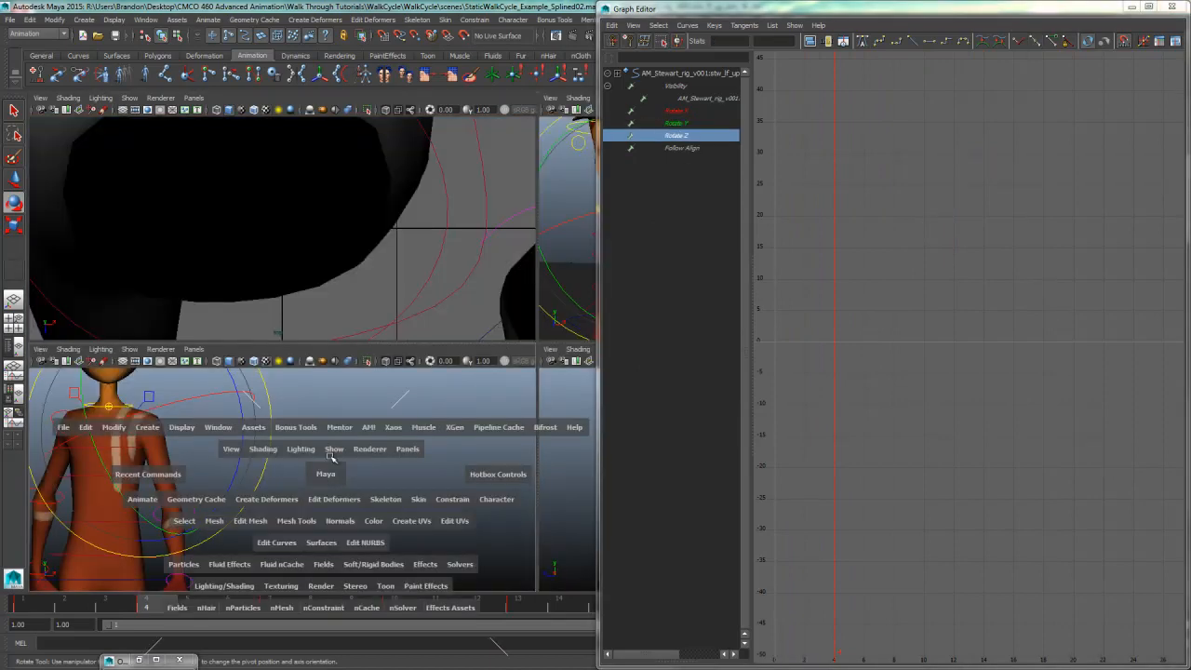
{"action": "left_click_drag", "start_coordinate": [351, 311], "coordinate": [394, 285]}
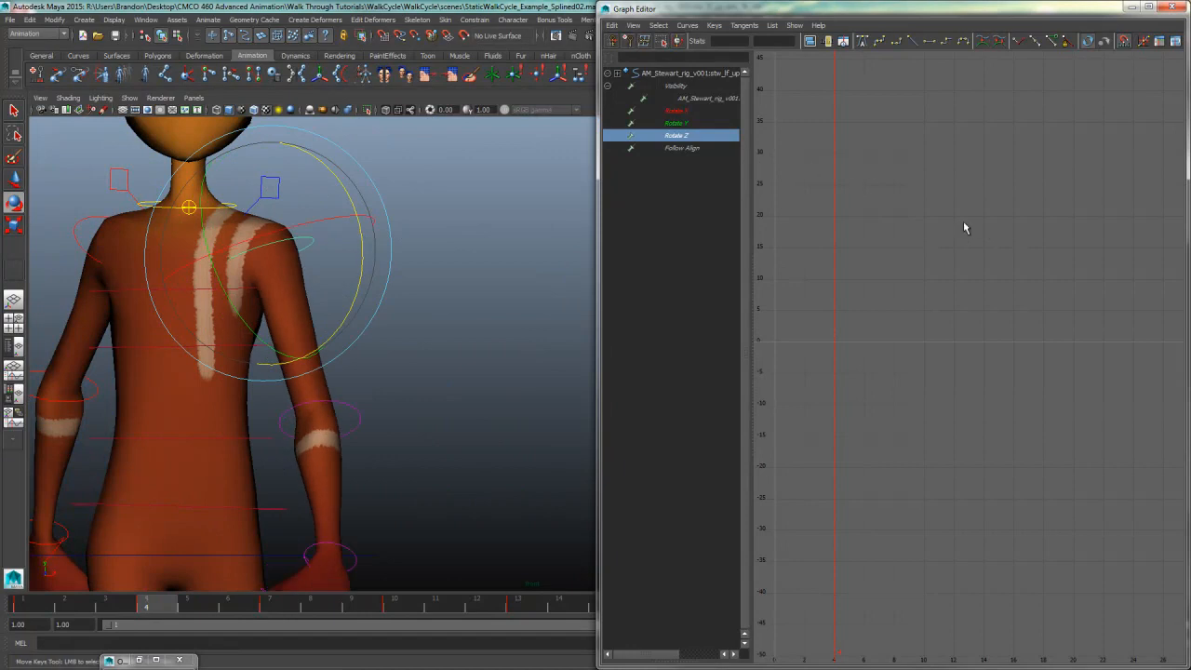
{"action": "key", "text": "f"}
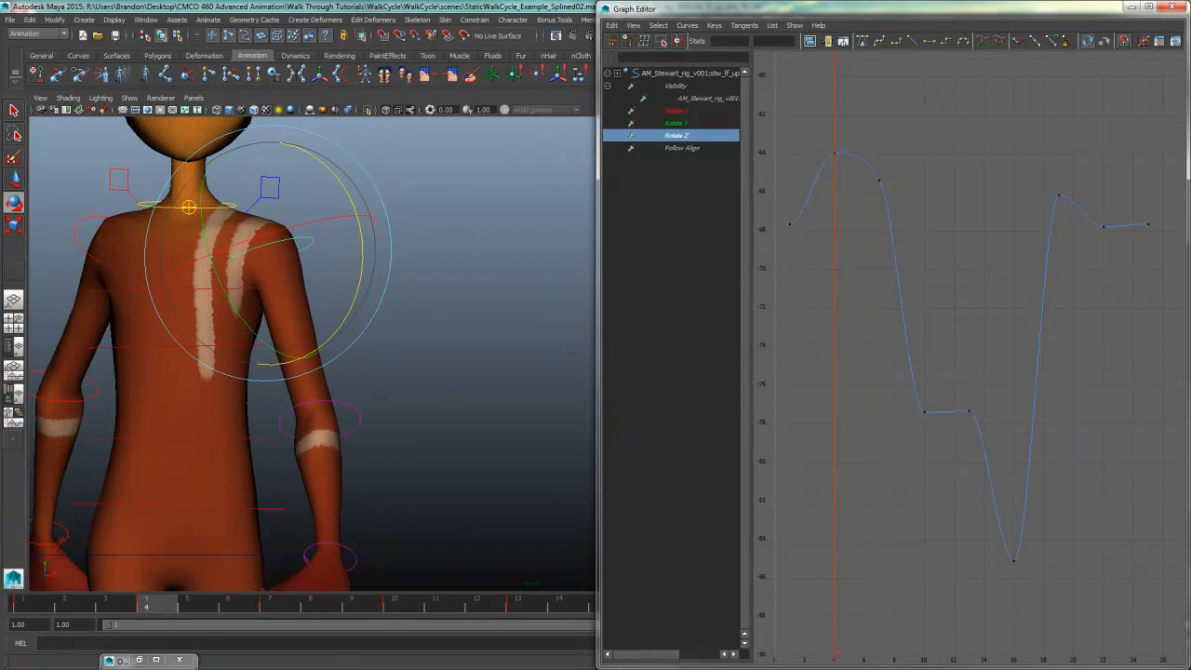
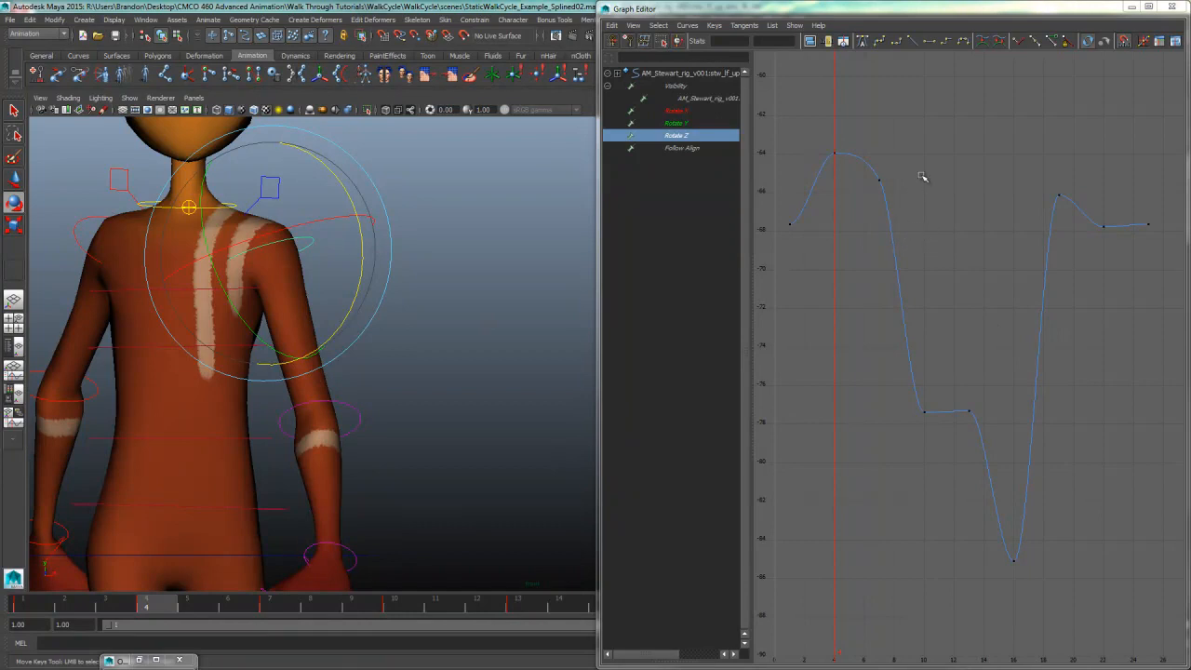
Step: Delete the upper arm's Rotate Z keys at frames 7, 10 and 13
{"action": "left_click", "coordinate": [880, 179]}
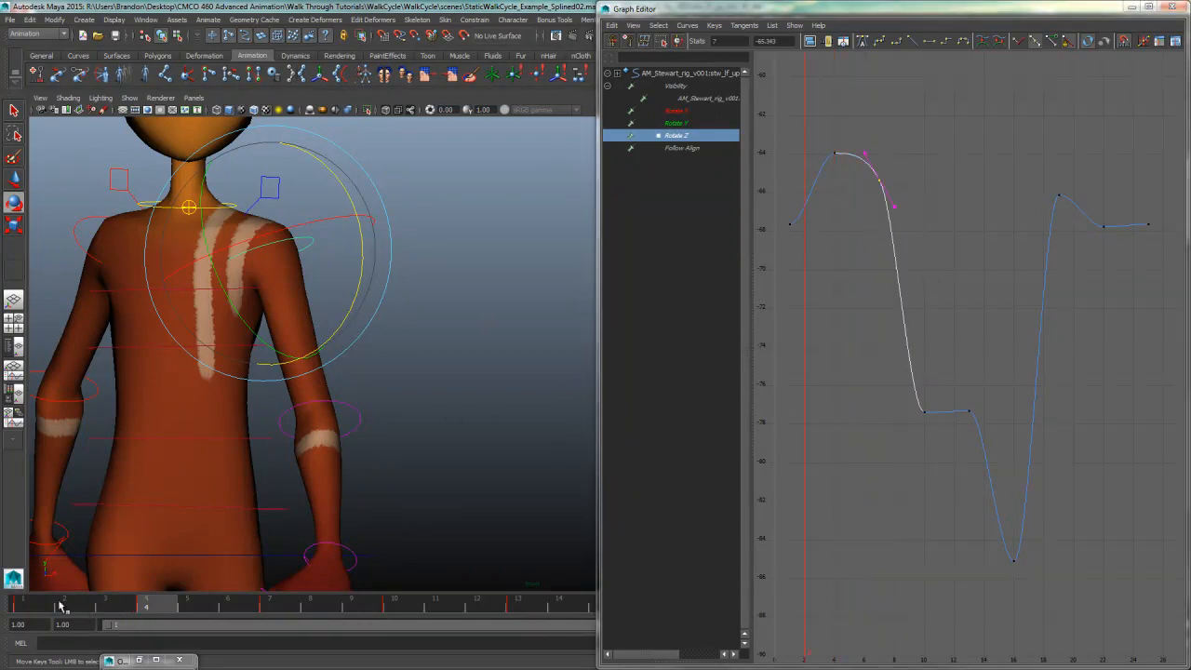
{"action": "left_click_drag", "start_coordinate": [124, 605], "coordinate": [274, 566]}
{"action": "middle_click_drag", "start_coordinate": [439, 465], "coordinate": [508, 388], "text": "alt"}
{"action": "right_click_drag", "start_coordinate": [391, 428], "coordinate": [261, 446], "text": "alt"}
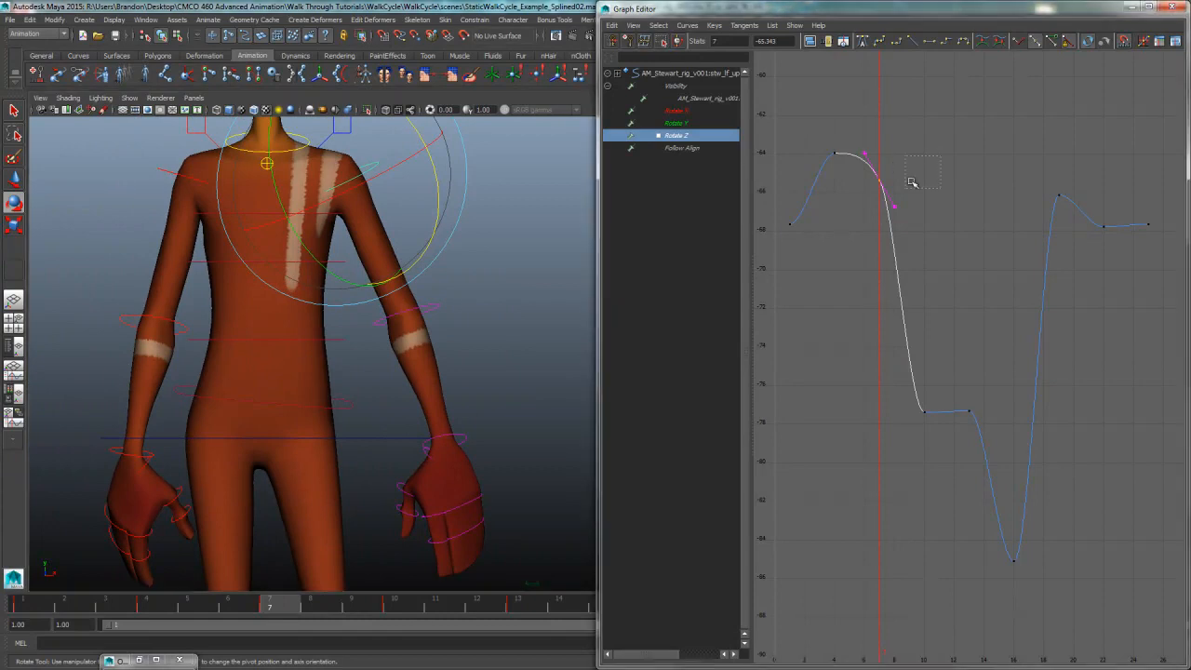
{"action": "key", "text": "Delete"}
{"action": "left_click_drag", "start_coordinate": [1014, 392], "coordinate": [866, 473]}
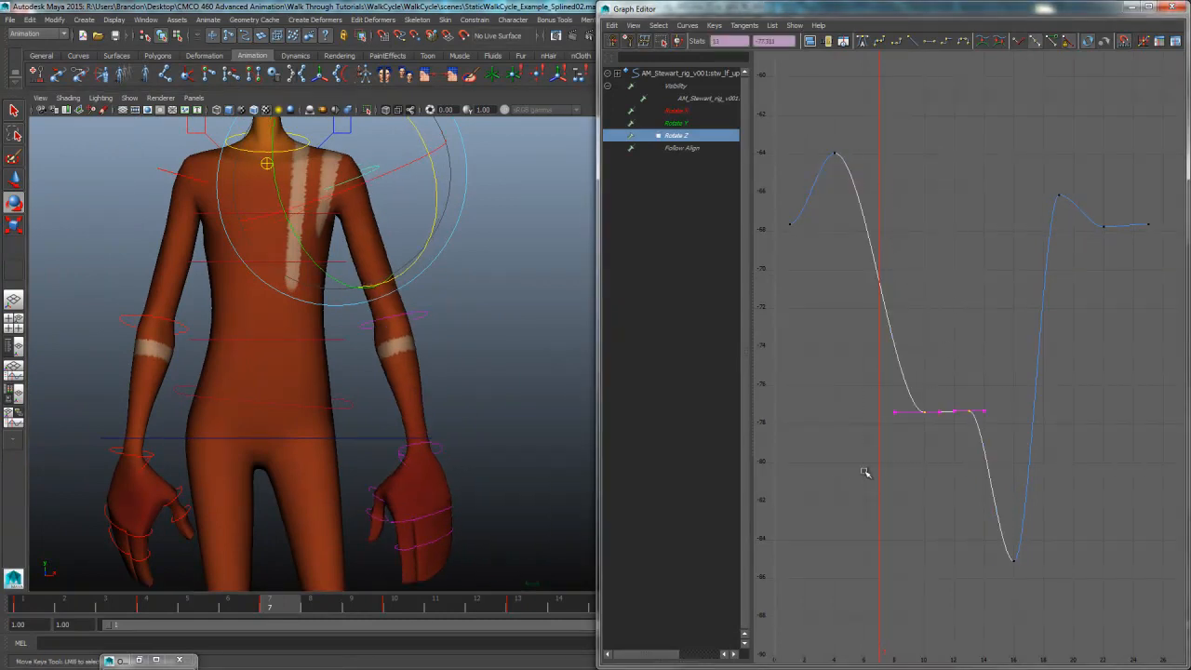
{"action": "key", "text": "Delete"}
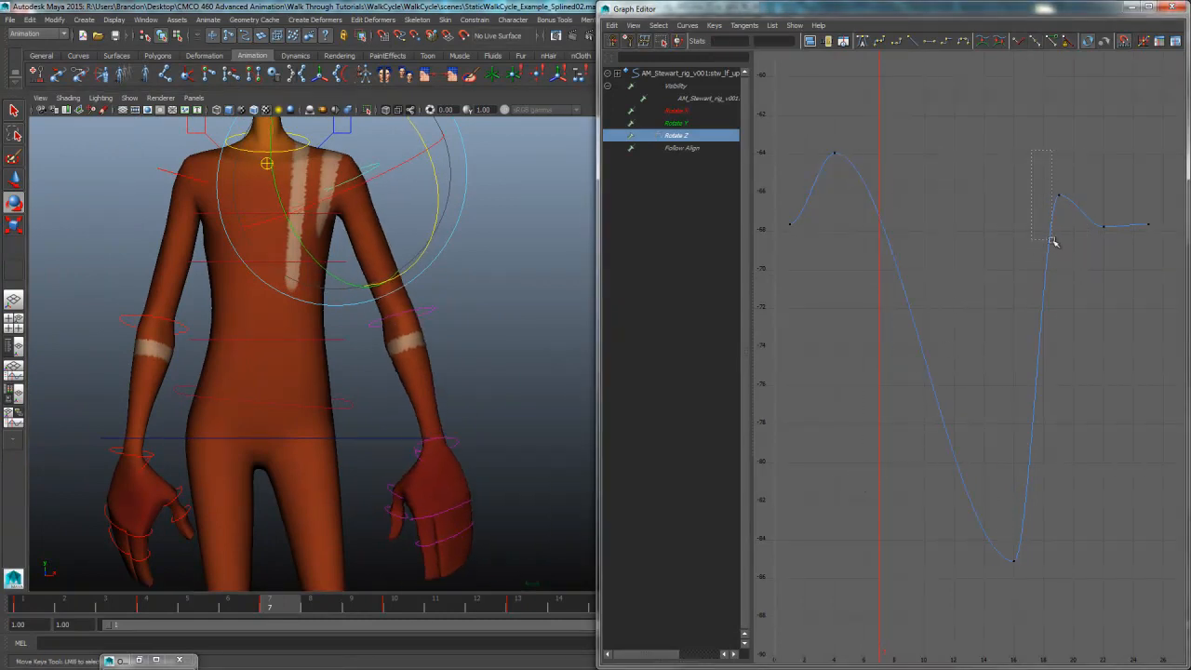
Step: Check the arm pose around frame 19 and delete the Rotate Z keys at frames 19 and 22
{"action": "left_click_drag", "start_coordinate": [845, 403], "coordinate": [1061, 385]}
{"action": "key", "text": "e"}
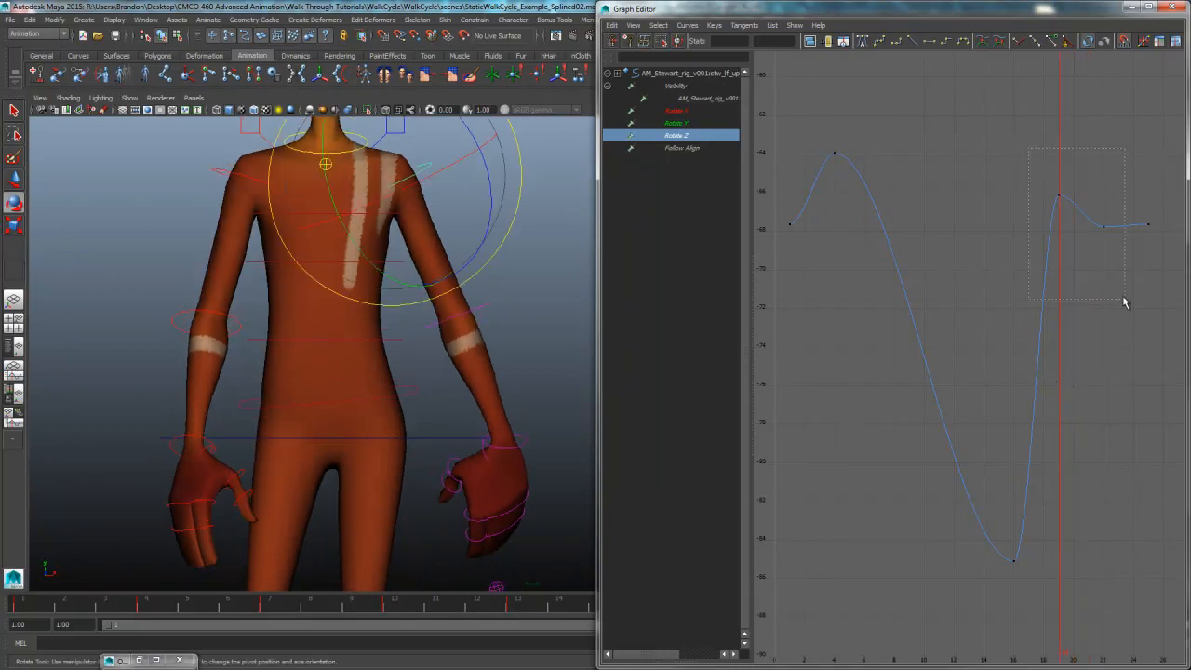
{"action": "left_click_drag", "start_coordinate": [1125, 301], "coordinate": [1124, 301]}
{"action": "key", "text": "Delete"}
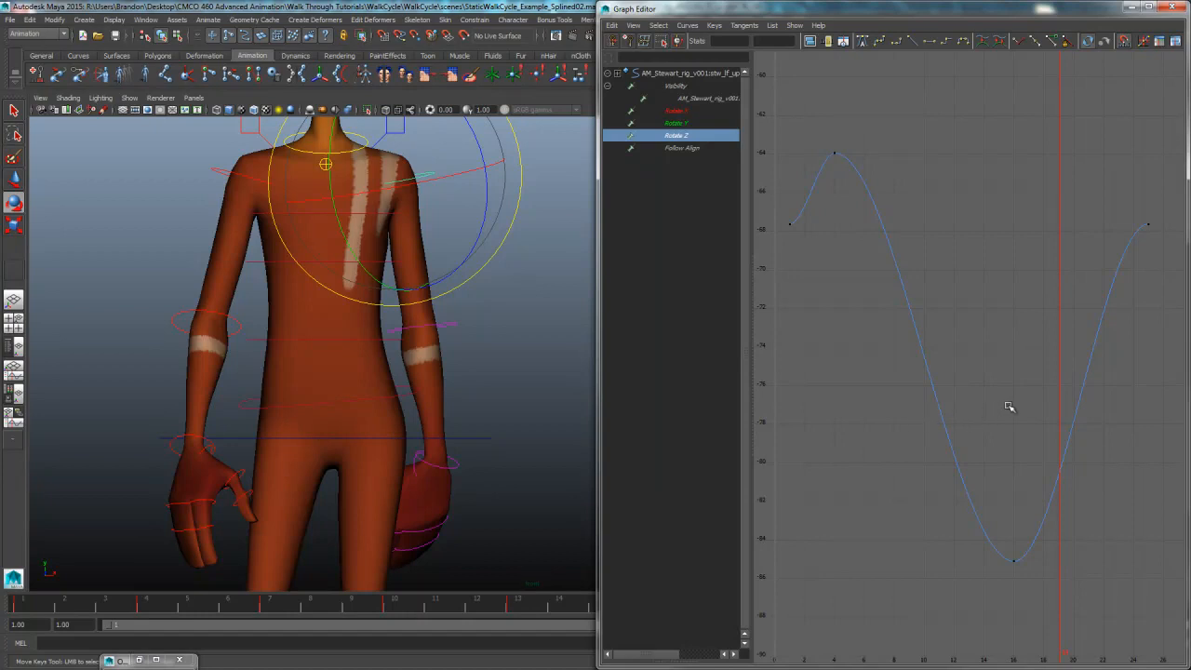
Step: Lengthen the incoming tangent of the frame 25 Rotate Z key horizontally back to about frame 18.5, and check the arm swing
{"action": "left_click_drag", "start_coordinate": [1116, 371], "coordinate": [1090, 384]}
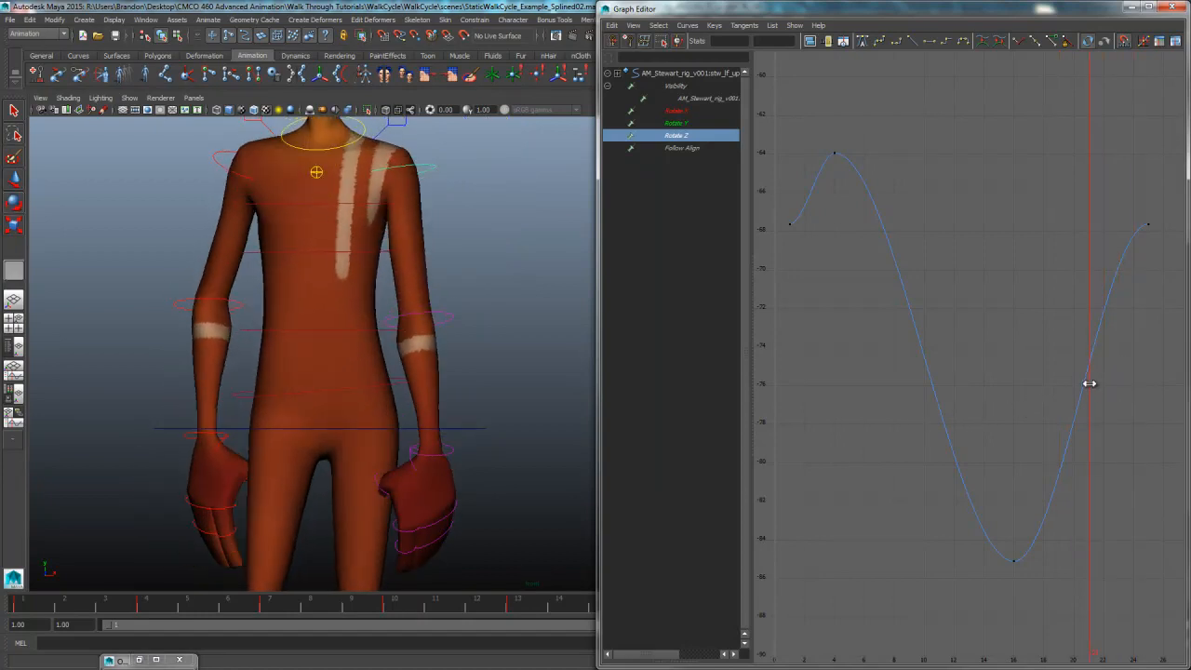
{"action": "key", "text": "e"}
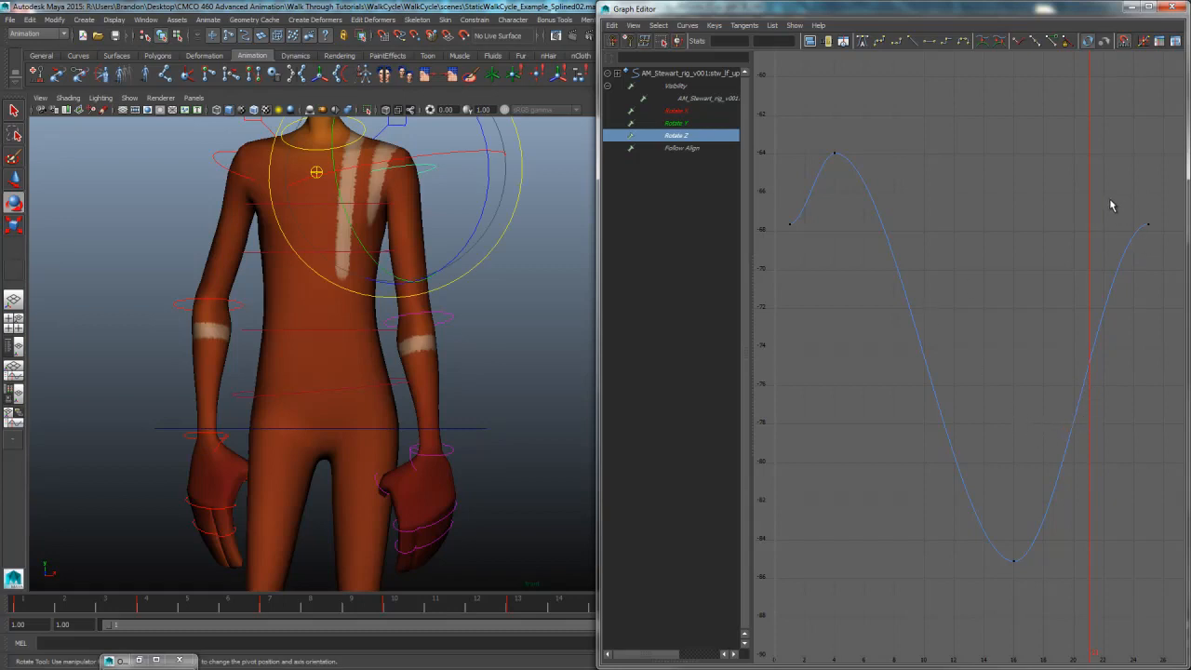
{"action": "left_click_drag", "start_coordinate": [1109, 199], "coordinate": [1160, 244]}
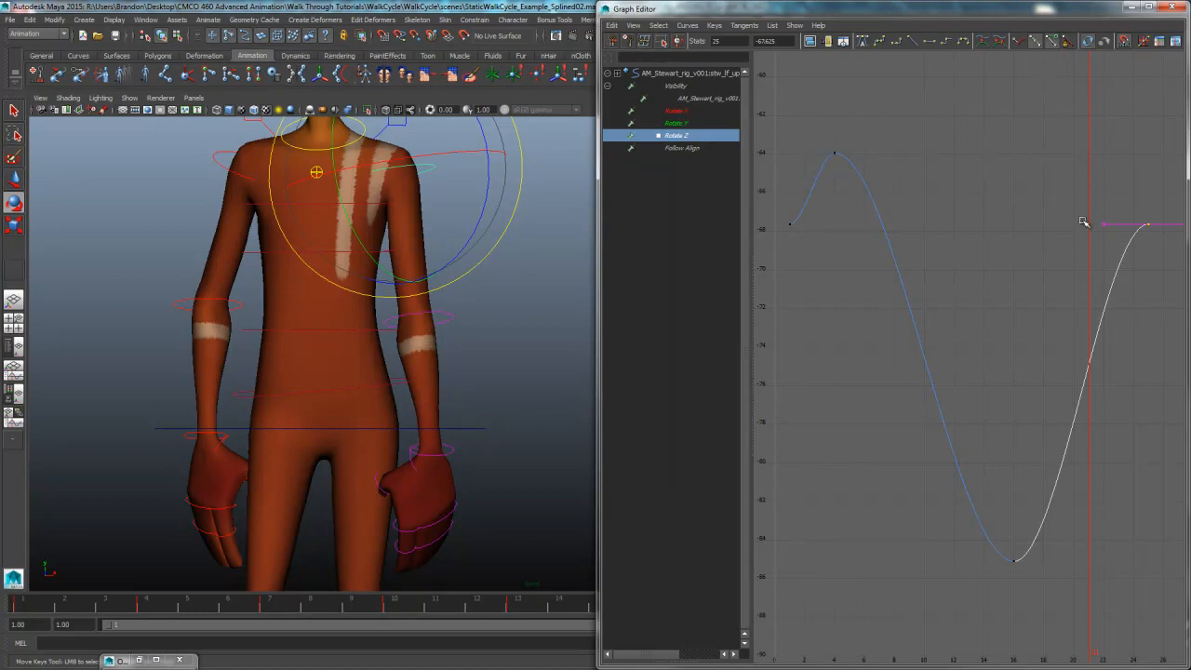
{"action": "left_click_drag", "start_coordinate": [986, 13], "coordinate": [720, 1]}
{"action": "left_click_drag", "start_coordinate": [946, 170], "coordinate": [992, 223]}
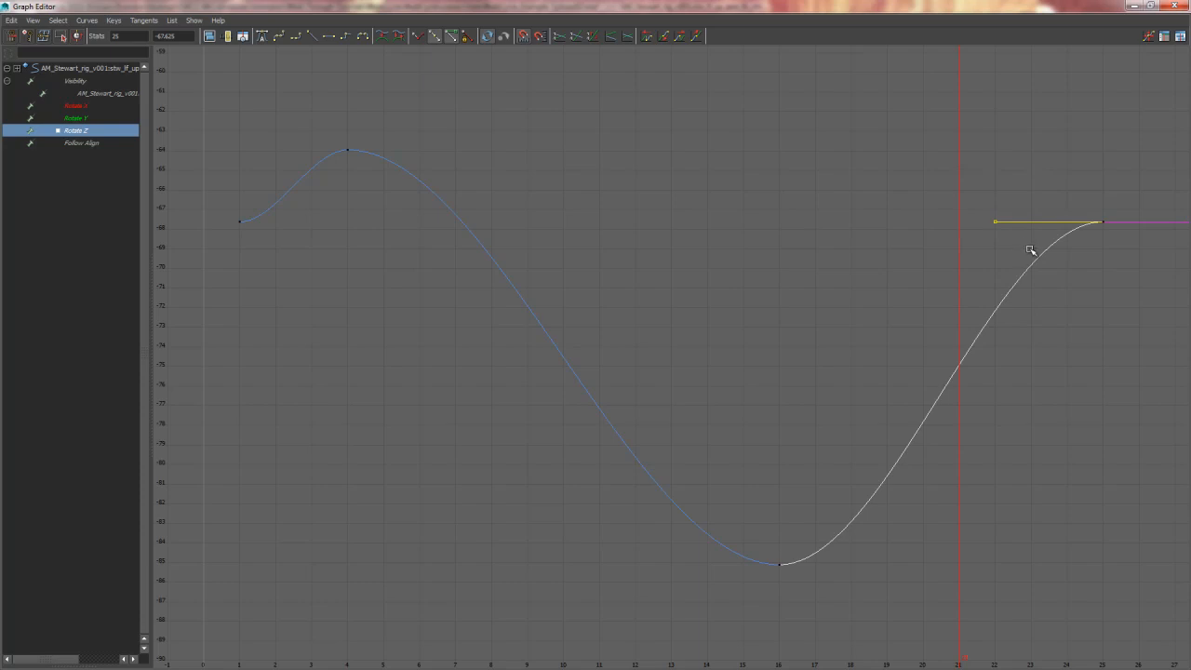
{"action": "middle_click_drag", "start_coordinate": [1030, 249], "coordinate": [901, 256]}
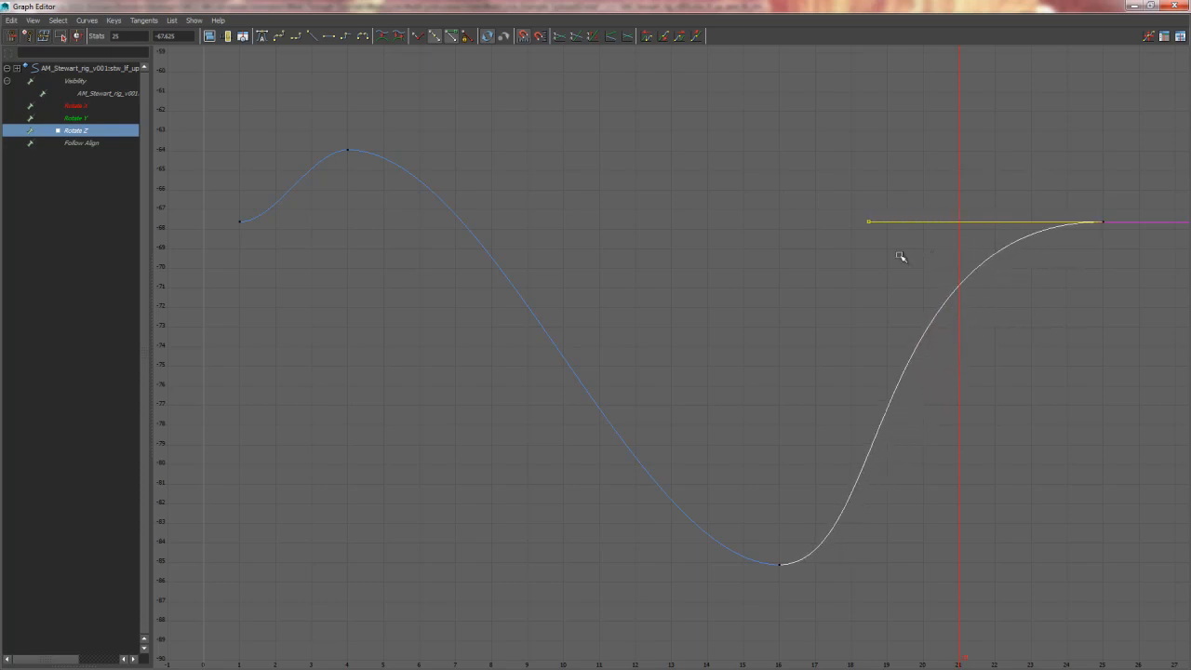
{"action": "double_click", "coordinate": [810, 6]}
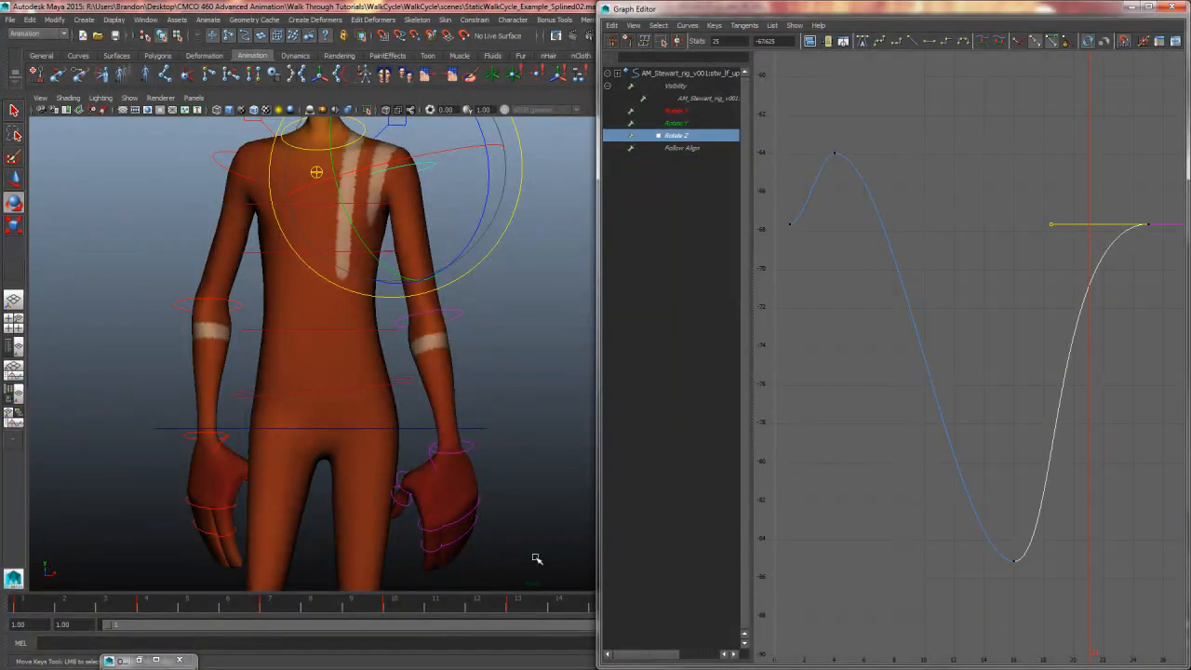
{"action": "mouse_move", "coordinate": [1108, 370]}
{"action": "left_mouse_down"}
{"action": "mouse_move", "coordinate": [1095, 356]}
{"action": "mouse_move", "coordinate": [1046, 370]}
{"action": "mouse_move", "coordinate": [1136, 349]}
{"action": "mouse_move", "coordinate": [1076, 363]}
{"action": "mouse_move", "coordinate": [1120, 353]}
{"action": "left_mouse_up"}
{"action": "key", "text": "e"}
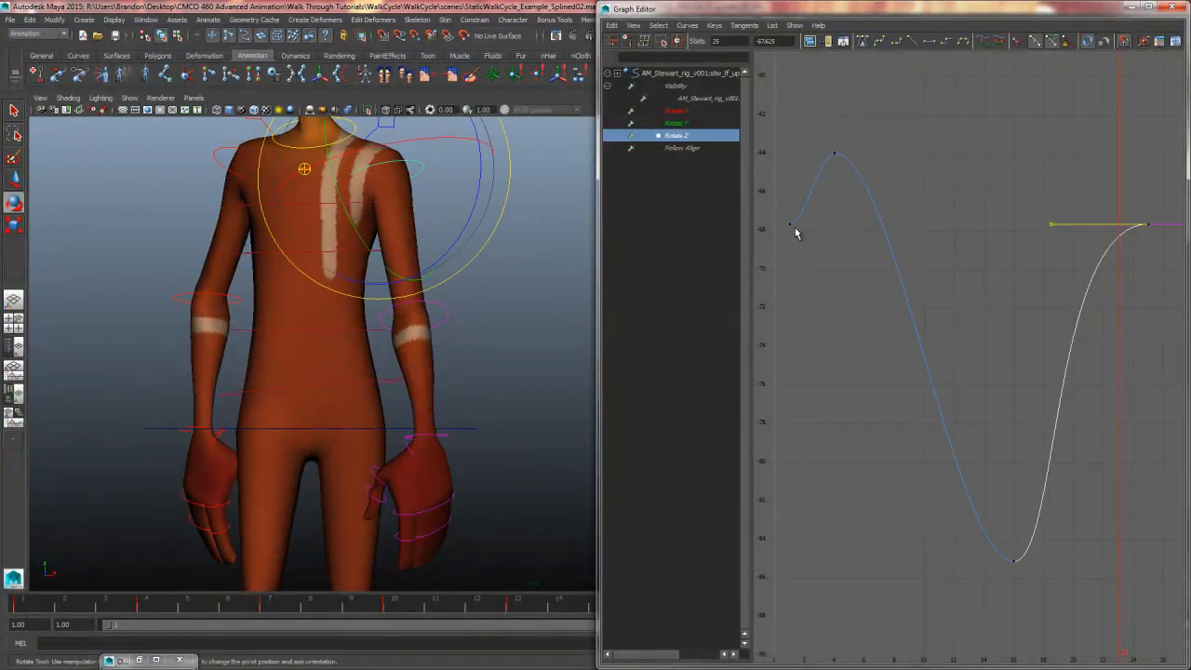
Step: Angle the outgoing tangent of the Rotate Z key at frame 1 steeply upward toward the frame 4 key
{"action": "key", "text": "w"}
{"action": "left_click", "coordinate": [791, 224]}
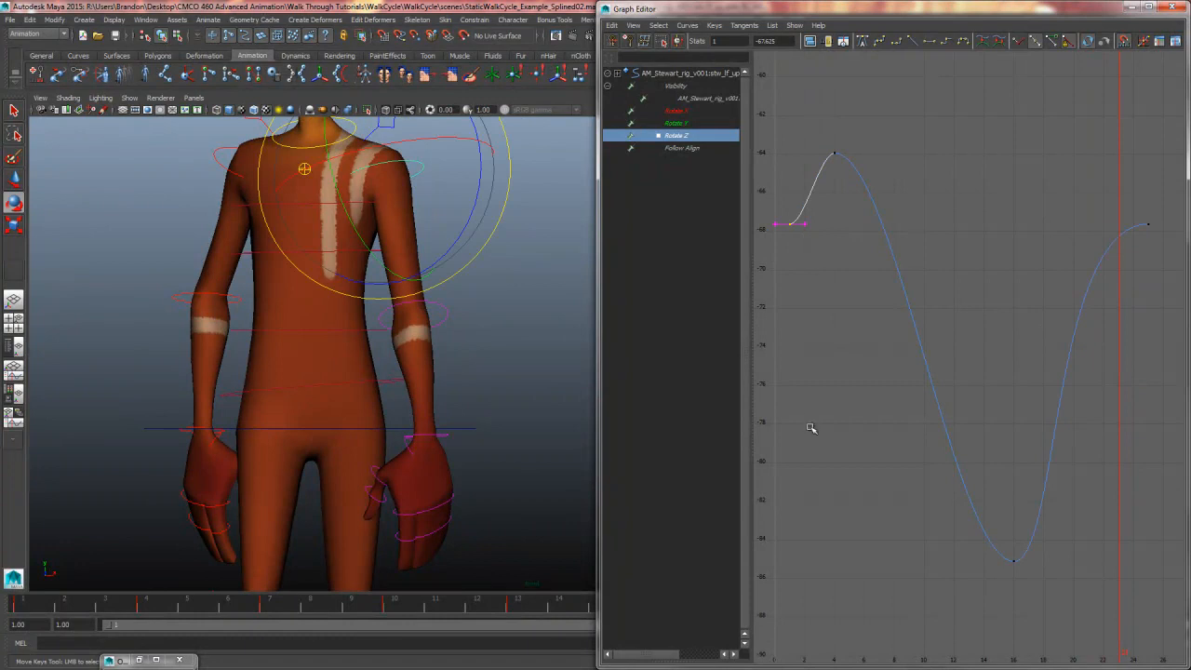
{"action": "key", "text": "k"}
{"action": "left_click_drag", "start_coordinate": [790, 394], "coordinate": [821, 269]}
{"action": "left_click", "coordinate": [791, 224]}
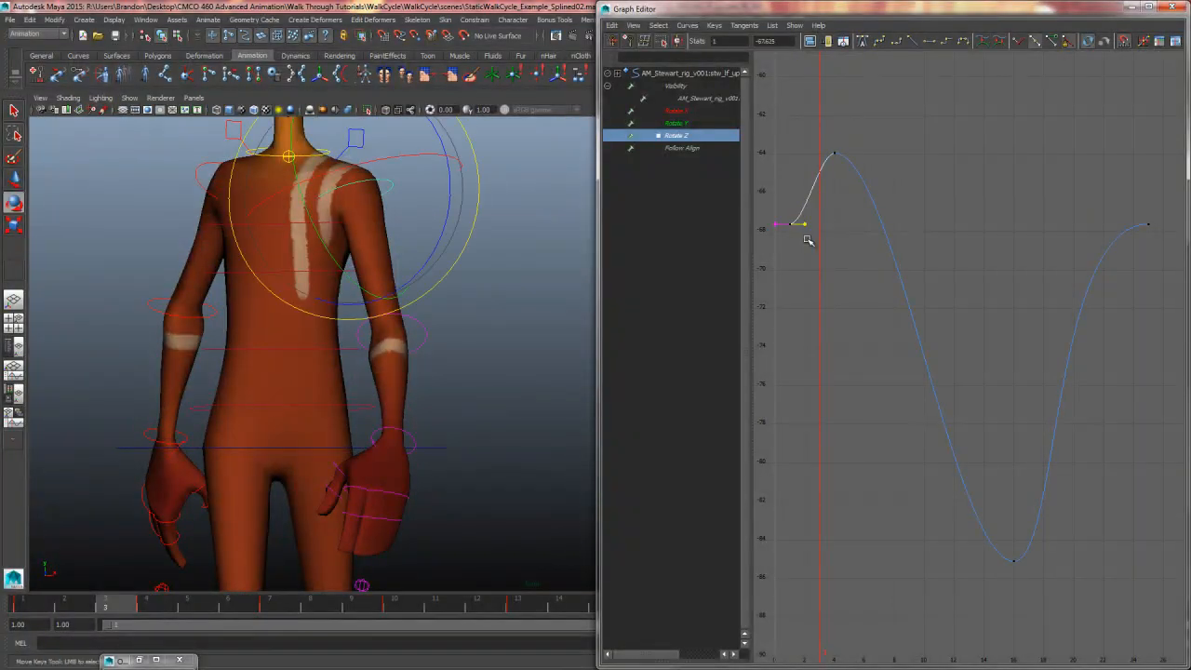
{"action": "middle_click_drag", "start_coordinate": [818, 225], "coordinate": [815, 219]}
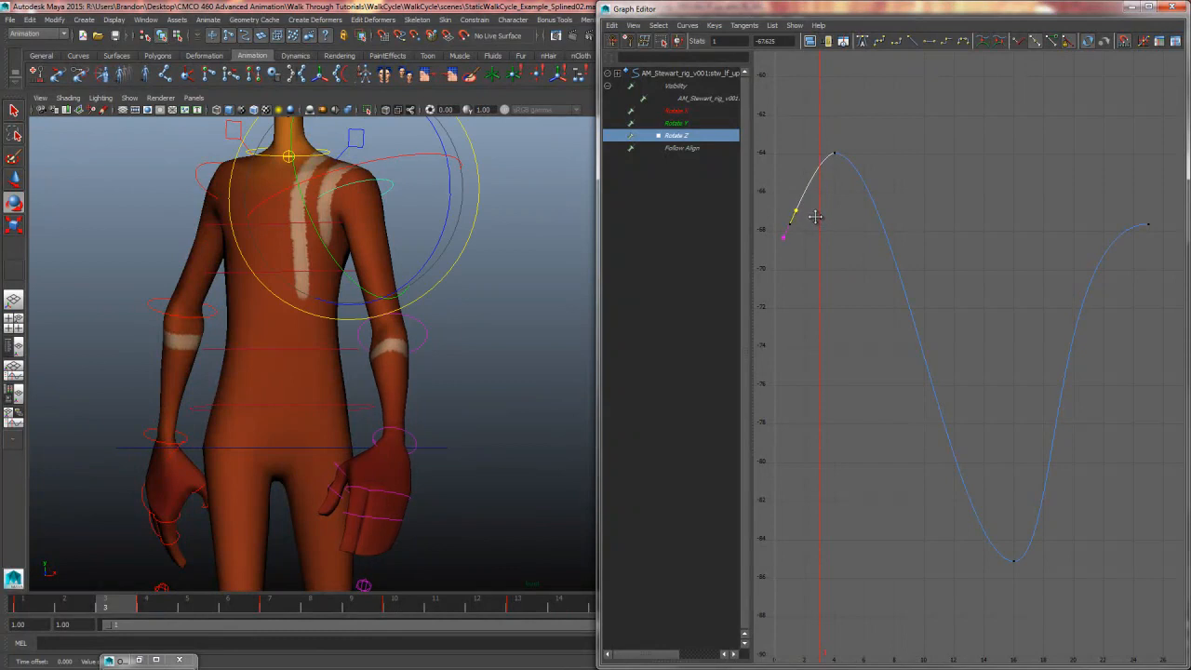
Step: Select the elbow control of the same arm and frame all its rotation curves
{"action": "left_click", "coordinate": [460, 310]}
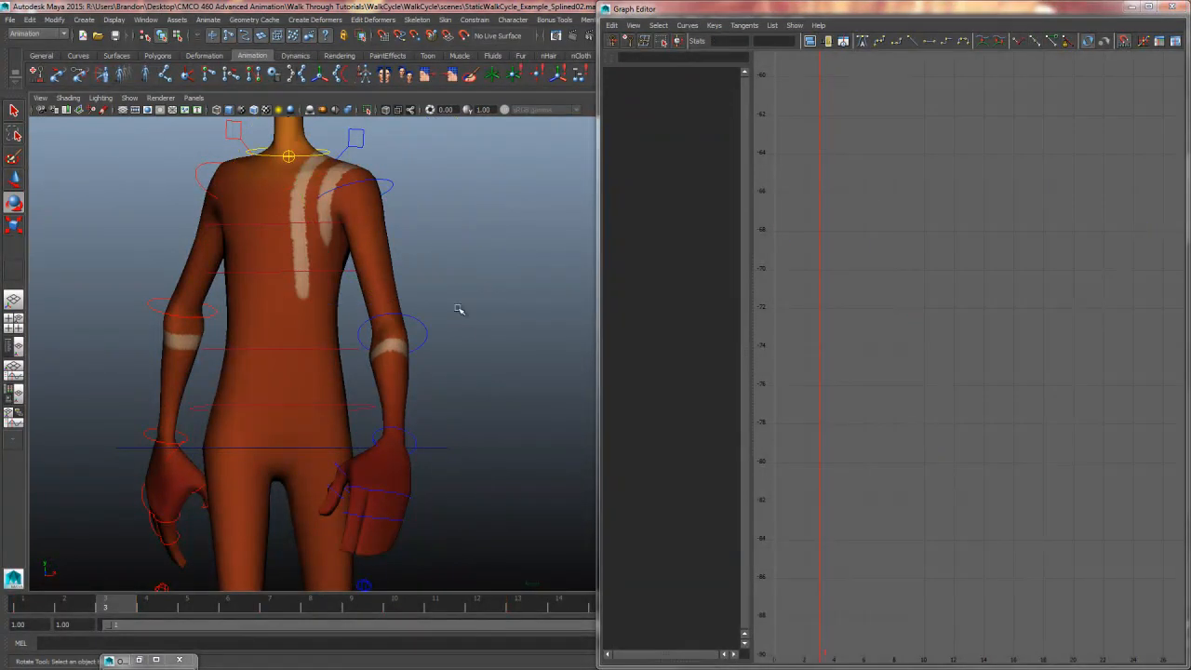
{"action": "left_click_drag", "start_coordinate": [457, 306], "coordinate": [409, 368]}
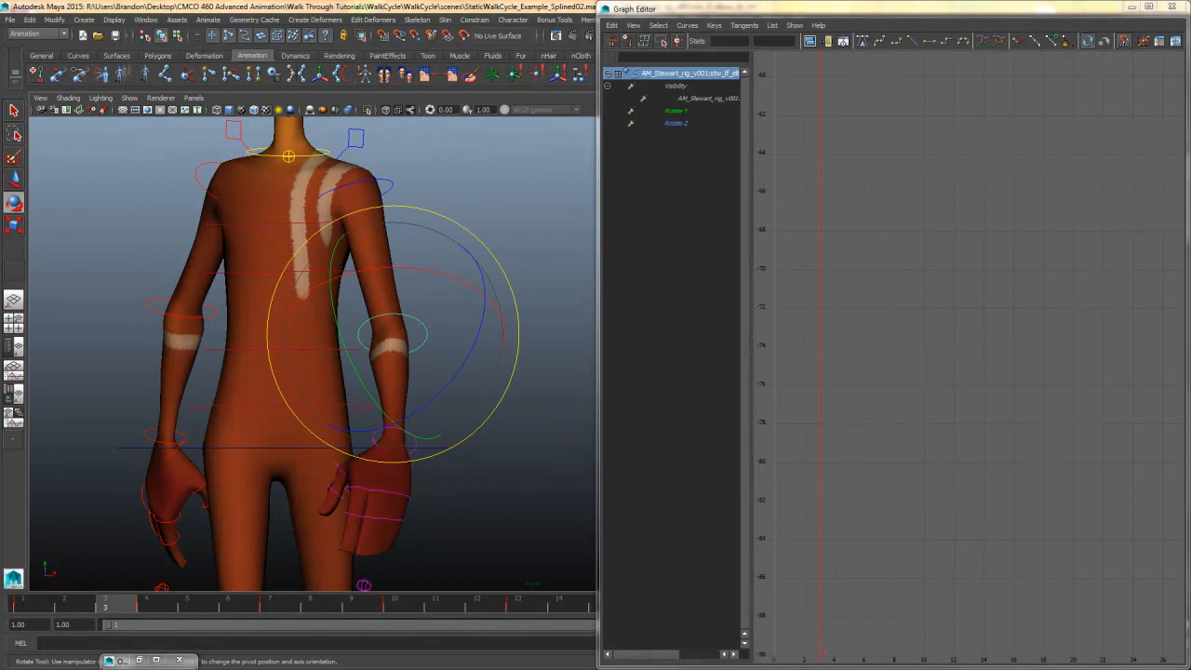
{"action": "left_click", "coordinate": [875, 215]}
{"action": "key", "text": "f"}
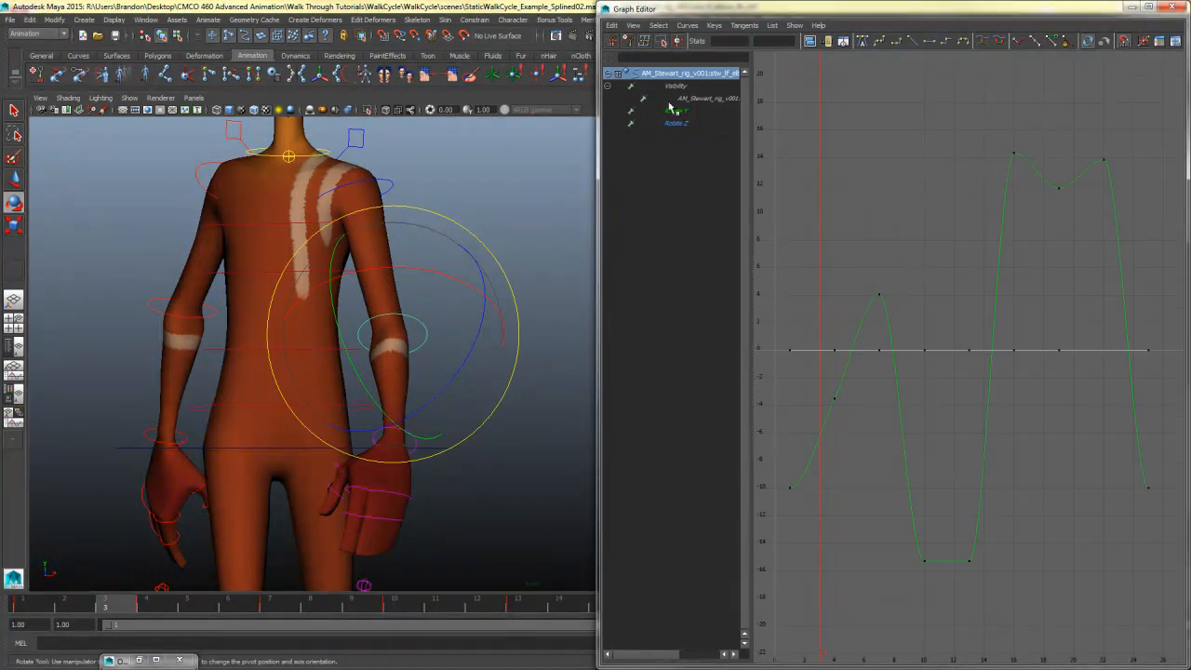
Step: Try rotating the elbow control at frame 3 and undo the rotation
{"action": "left_click_drag", "start_coordinate": [487, 350], "coordinate": [451, 341]}
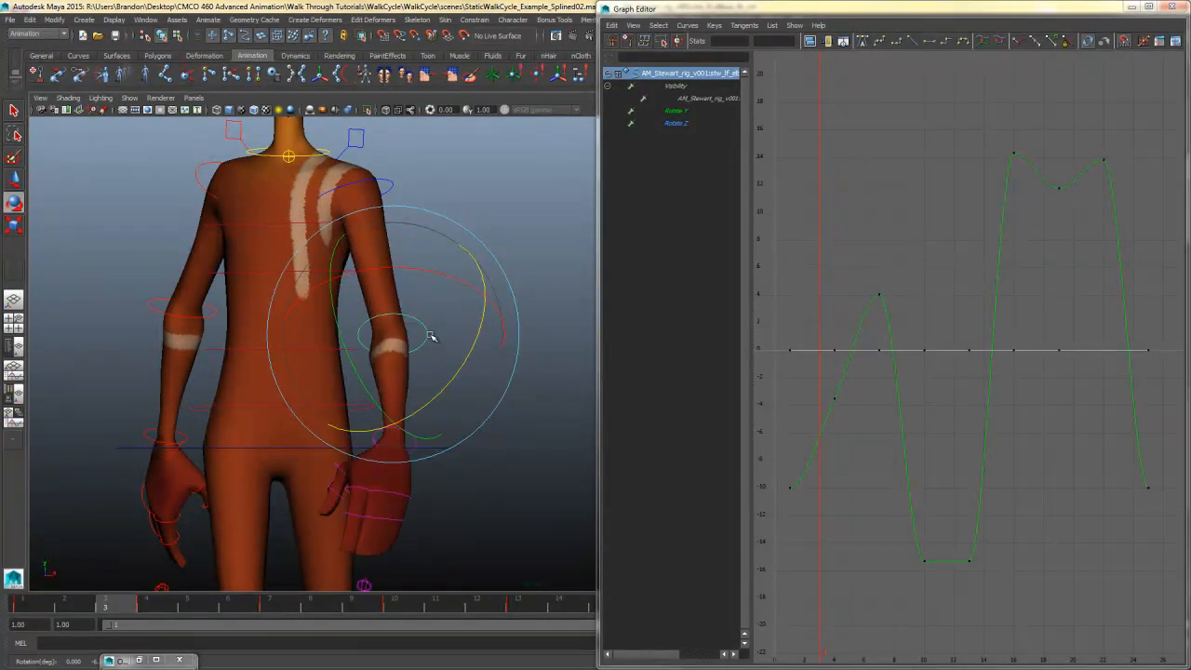
{"action": "mouse_move", "coordinate": [329, 345]}
{"action": "left_mouse_down"}
{"action": "mouse_move", "coordinate": [341, 341]}
{"action": "mouse_move", "coordinate": [252, 266]}
{"action": "mouse_move", "coordinate": [315, 342]}
{"action": "left_mouse_up"}
{"action": "left_click_drag", "start_coordinate": [342, 399], "coordinate": [430, 357]}
{"action": "key", "text": "ctrl+z"}
Step: Inspect the elbow's Rotate Z curve on its own, and frame only the Rotate Y curve for editing
{"action": "left_click", "coordinate": [686, 124]}
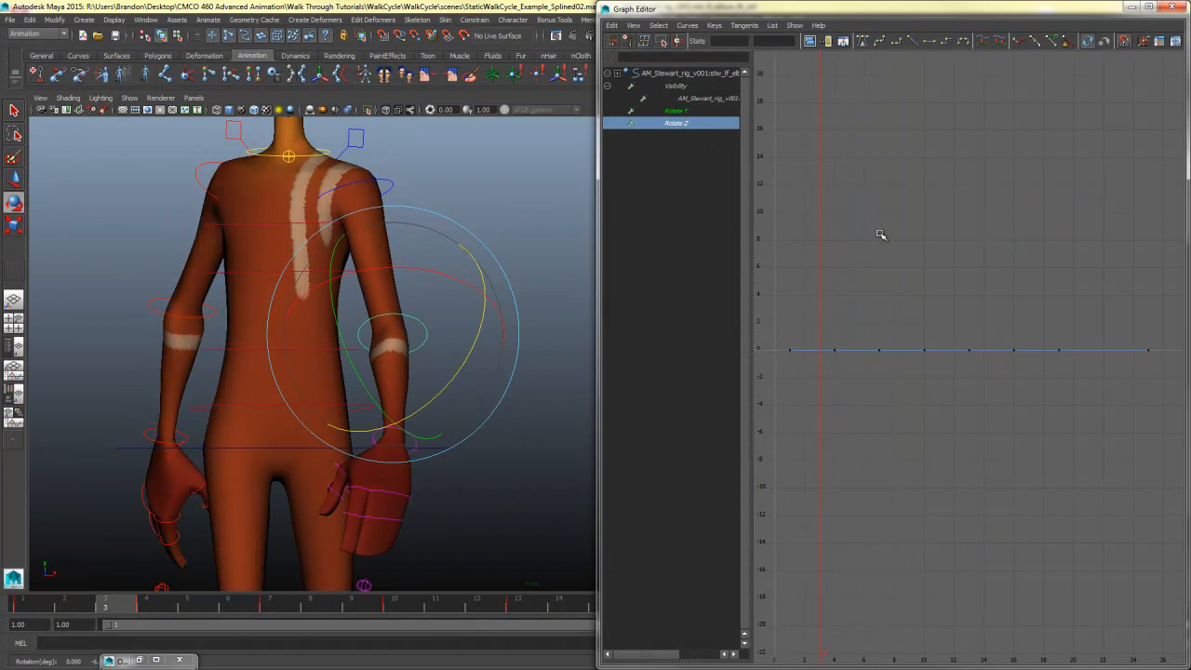
{"action": "key", "text": "f"}
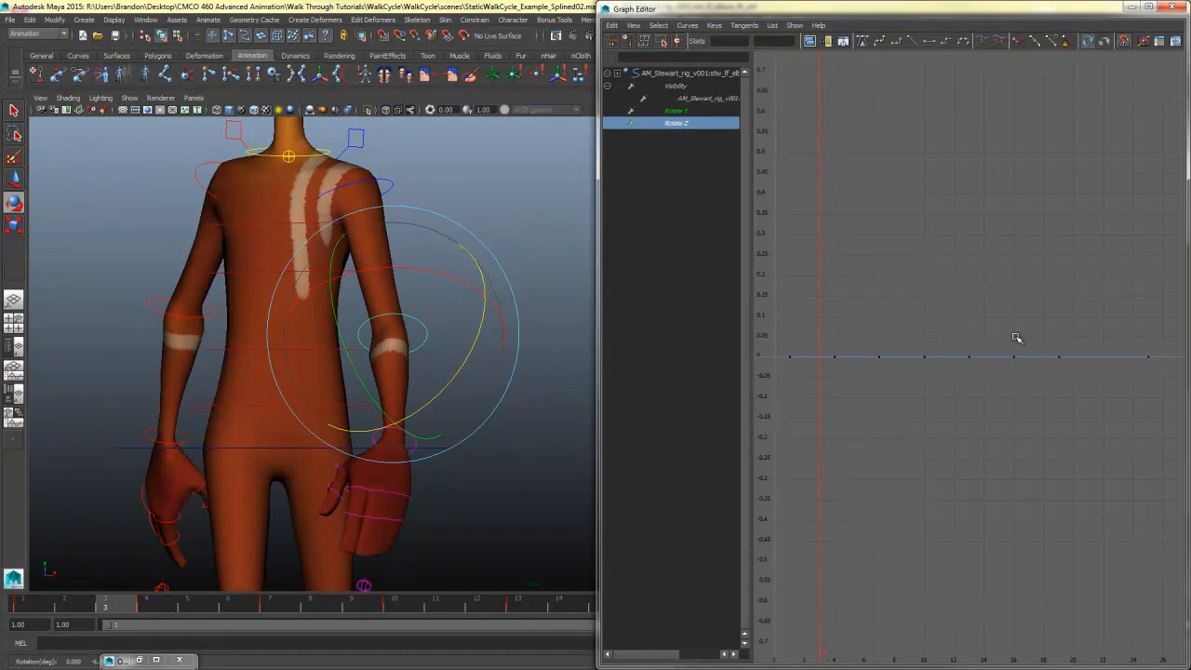
{"action": "left_click", "coordinate": [689, 111]}
{"action": "key", "text": "f"}
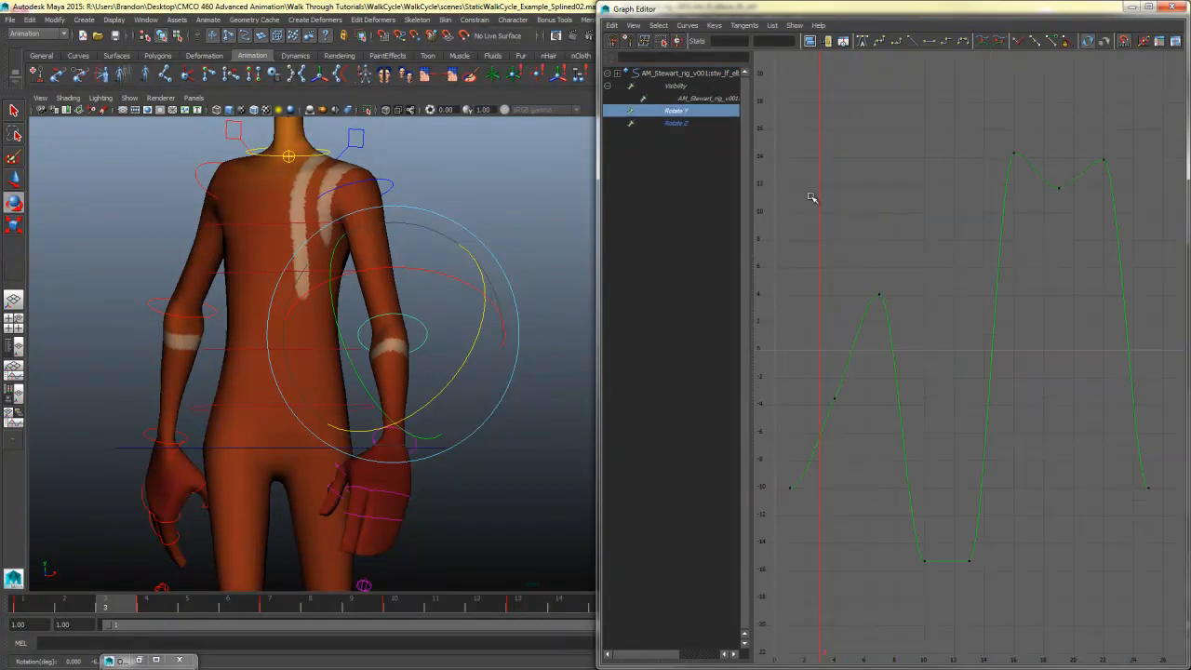
Step: Play back the walk and delete the elbow's Rotate Y keys at frames 4, 16 and 22
{"action": "key", "text": "alt+v"}
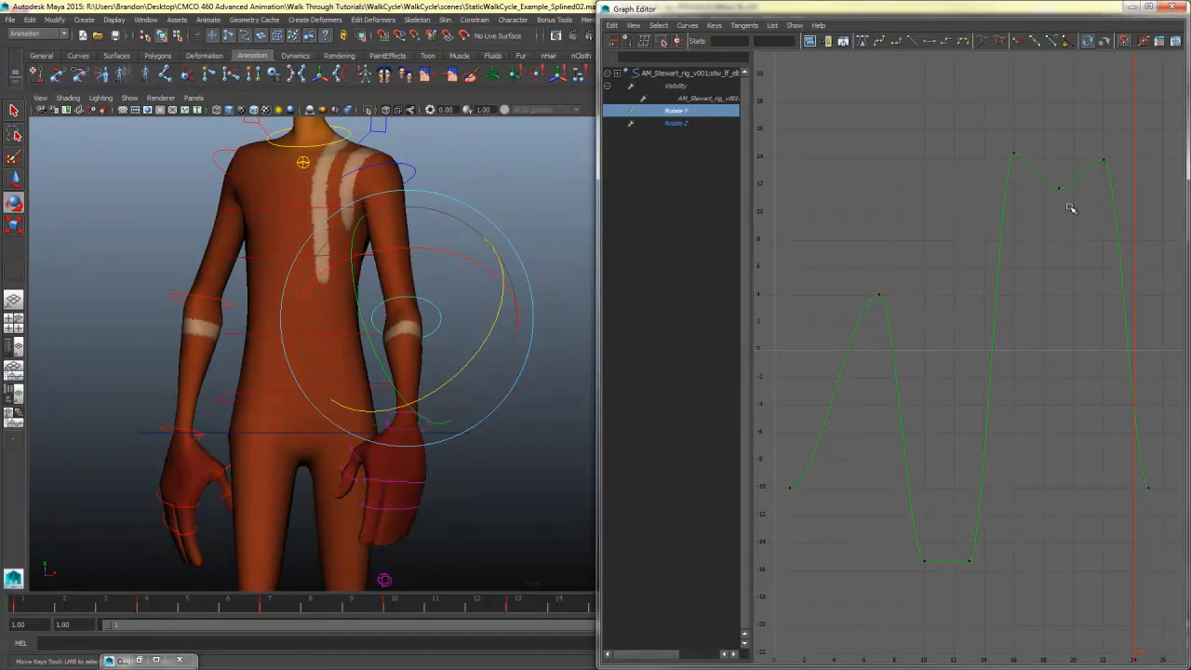
{"action": "left_click", "coordinate": [1001, 155]}
{"action": "left_click", "coordinate": [1103, 159], "text": "shift"}
{"action": "key", "text": "Delete"}
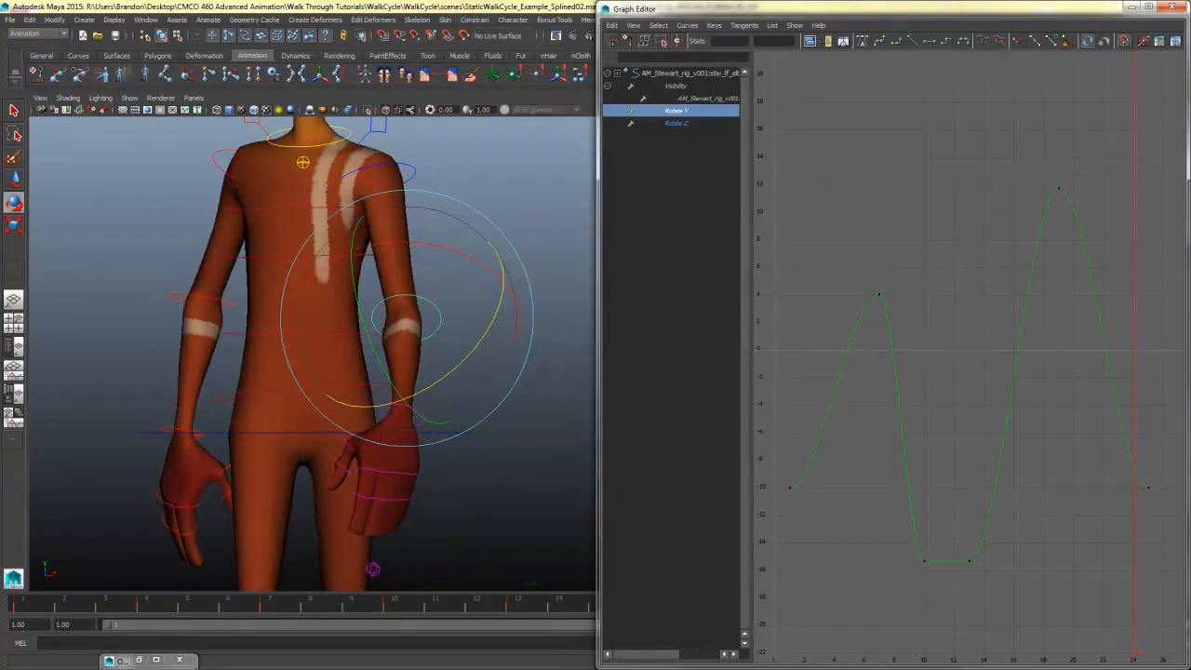
Step: At frame 7, show the character in the side view and raise the elbow's Rotate Y key to about 5.3
{"action": "left_click_drag", "start_coordinate": [763, 508], "coordinate": [765, 507]}
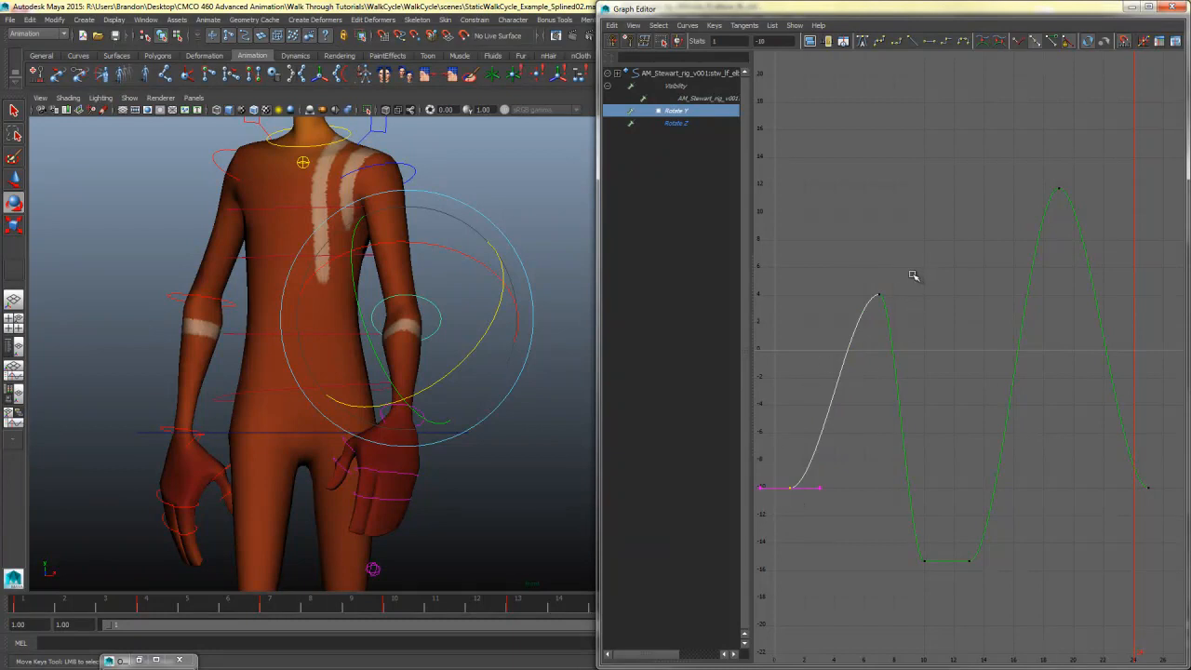
{"action": "left_click_drag", "start_coordinate": [861, 317], "coordinate": [862, 317]}
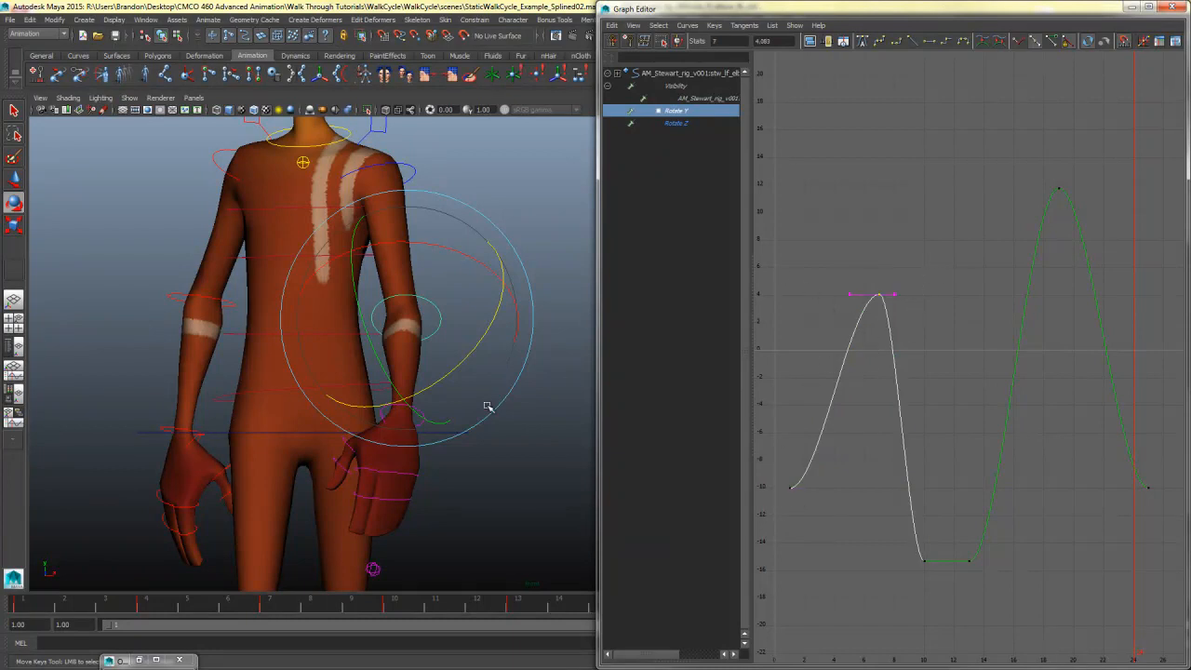
{"action": "left_click", "coordinate": [879, 359]}
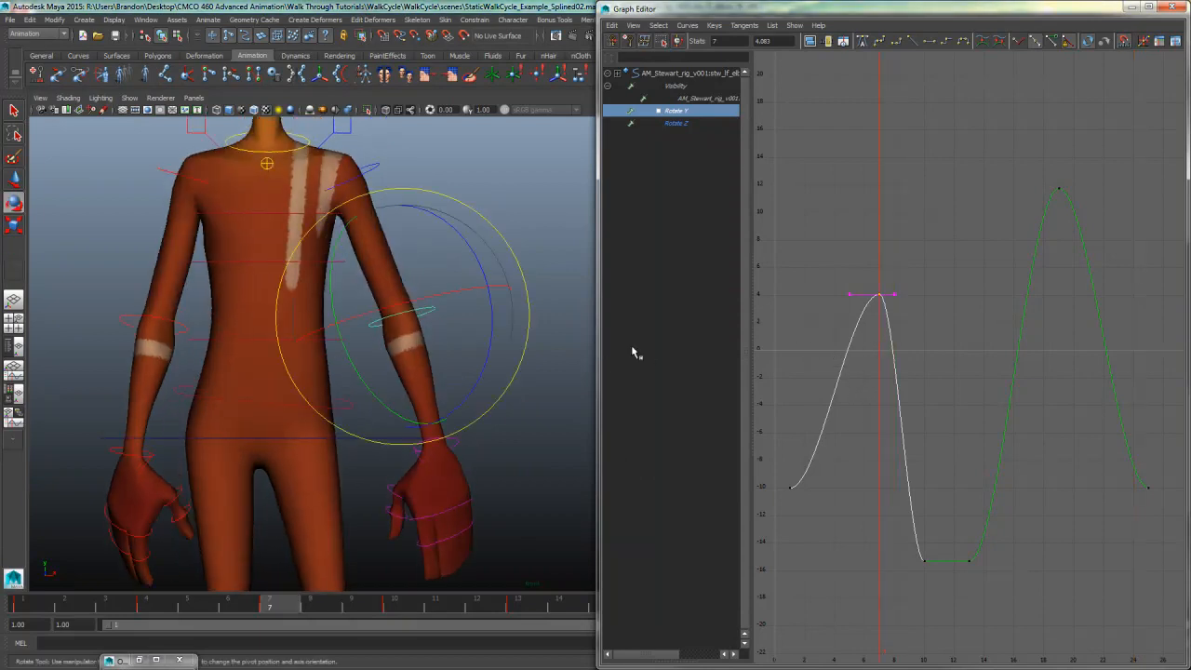
{"action": "key", "text": "space"}
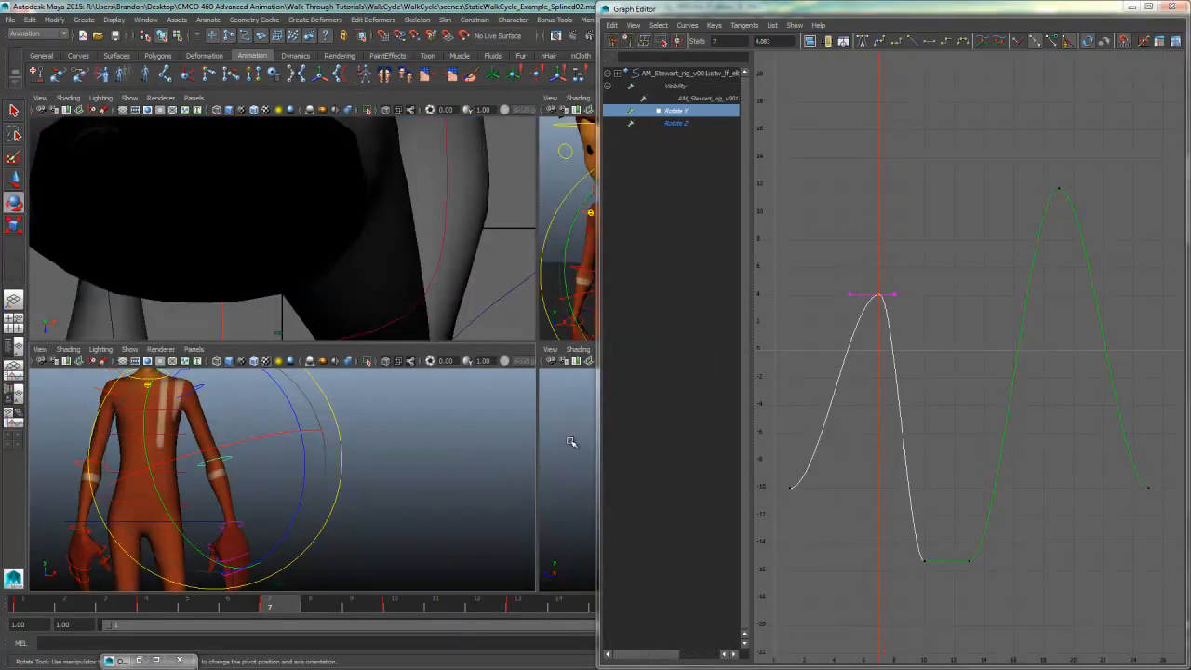
{"action": "key", "text": "space"}
{"action": "mouse_move", "coordinate": [877, 364]}
{"action": "middle_mouse_down"}
{"action": "mouse_move", "coordinate": [875, 341]}
{"action": "mouse_move", "coordinate": [870, 353]}
{"action": "middle_mouse_up"}
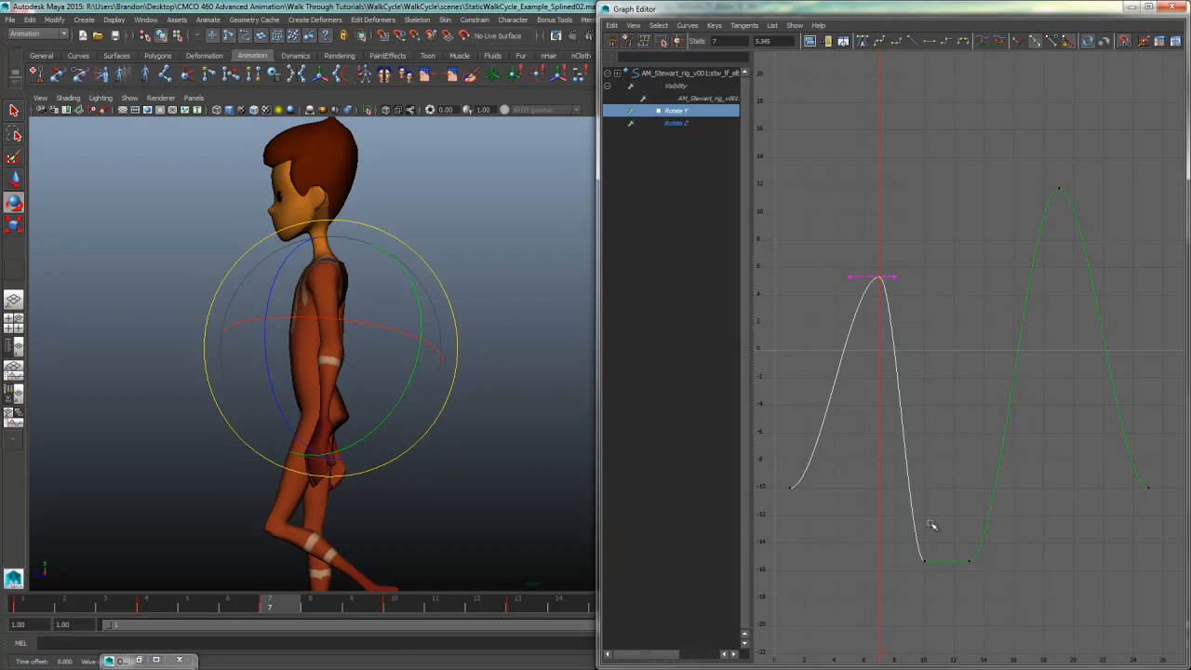
Step: Try deleting the elbow's Rotate Y key at frame 10 and undo the deletion
{"action": "left_click_drag", "start_coordinate": [954, 585], "coordinate": [955, 584]}
{"action": "key", "text": "Delete"}
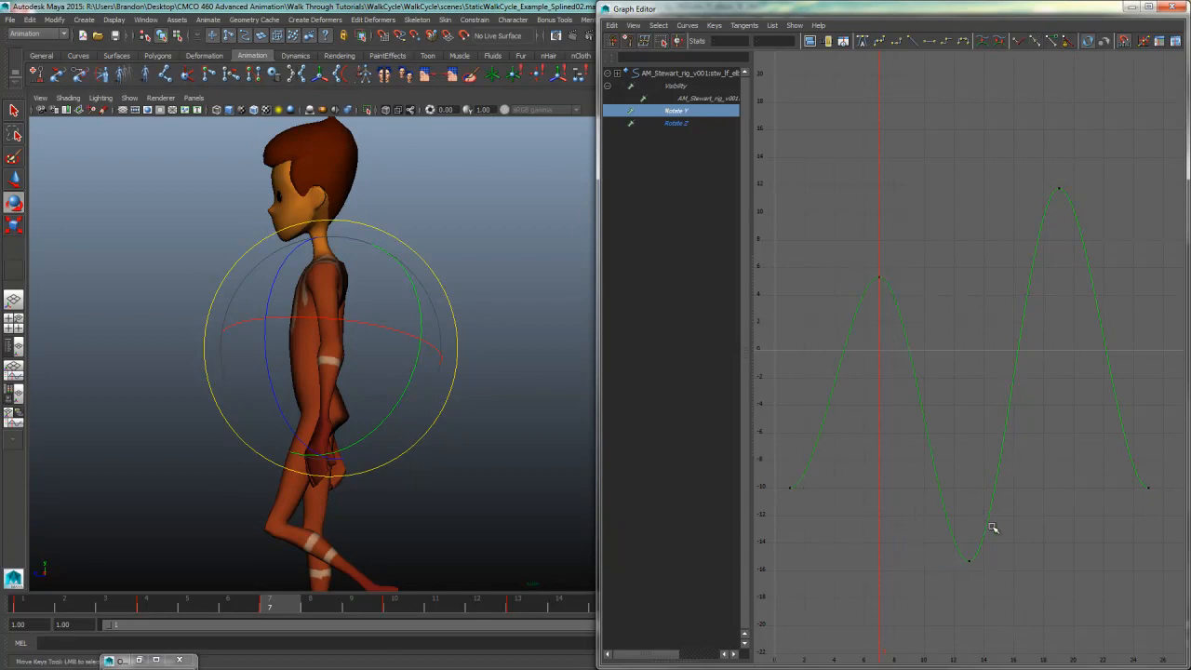
{"action": "left_click_drag", "start_coordinate": [993, 527], "coordinate": [931, 582]}
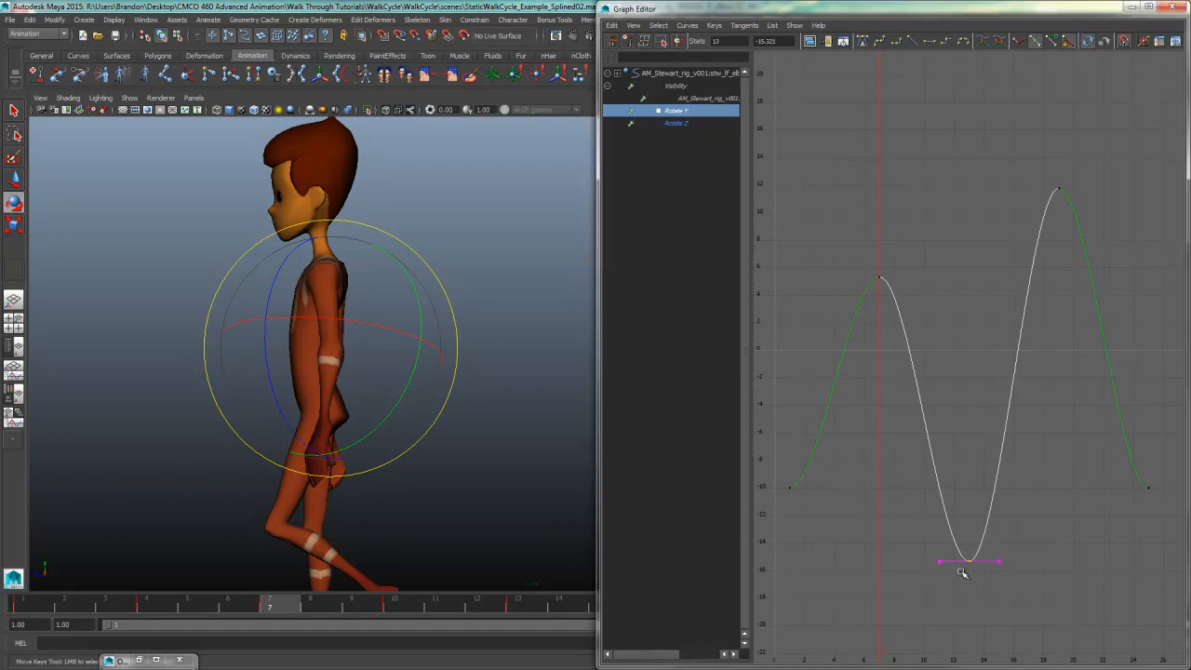
{"action": "key", "text": "ctrl+z"}
{"action": "key", "text": "ctrl+z"}
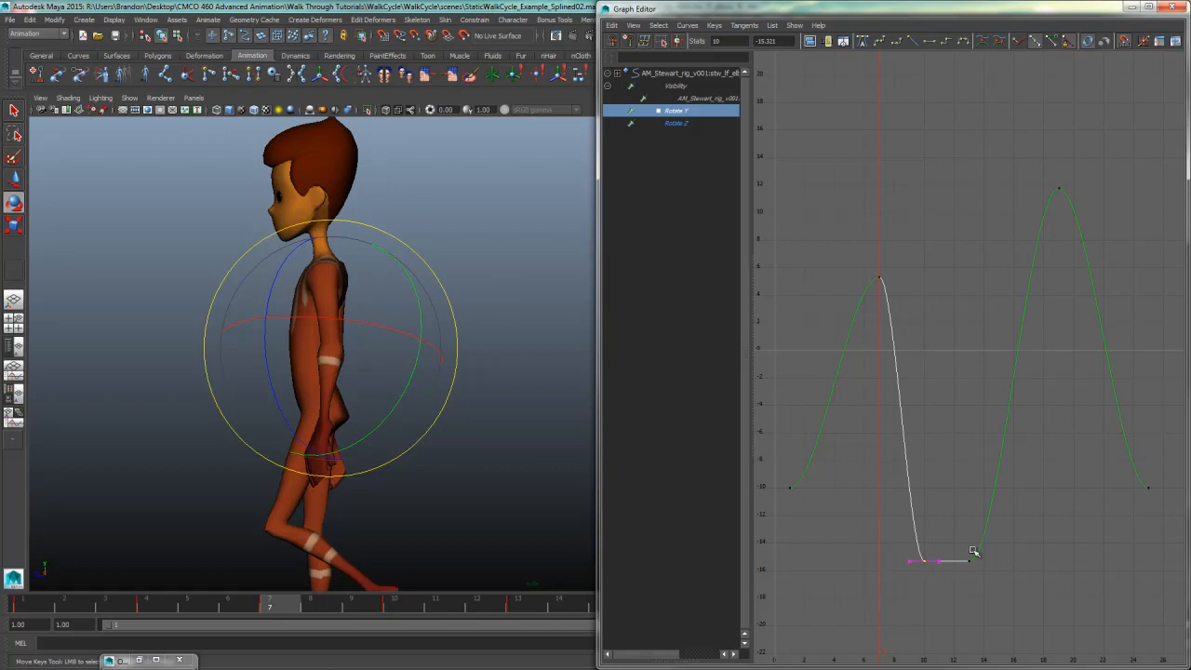
Step: Delete the elbow's Rotate Y key at frame 10, and select the key at frame 13 while viewing that frame
{"action": "key", "text": "Delete"}
{"action": "left_click_drag", "start_coordinate": [885, 455], "coordinate": [985, 474]}
{"action": "left_click_drag", "start_coordinate": [983, 534], "coordinate": [941, 582]}
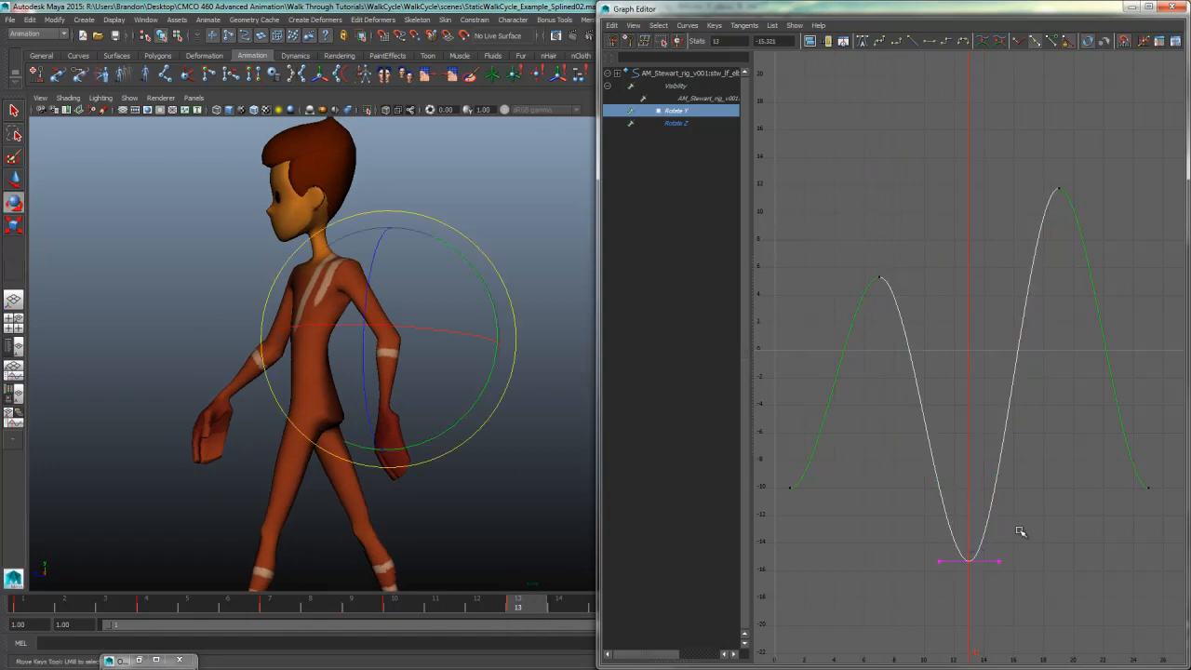
{"action": "left_click", "coordinate": [998, 563]}
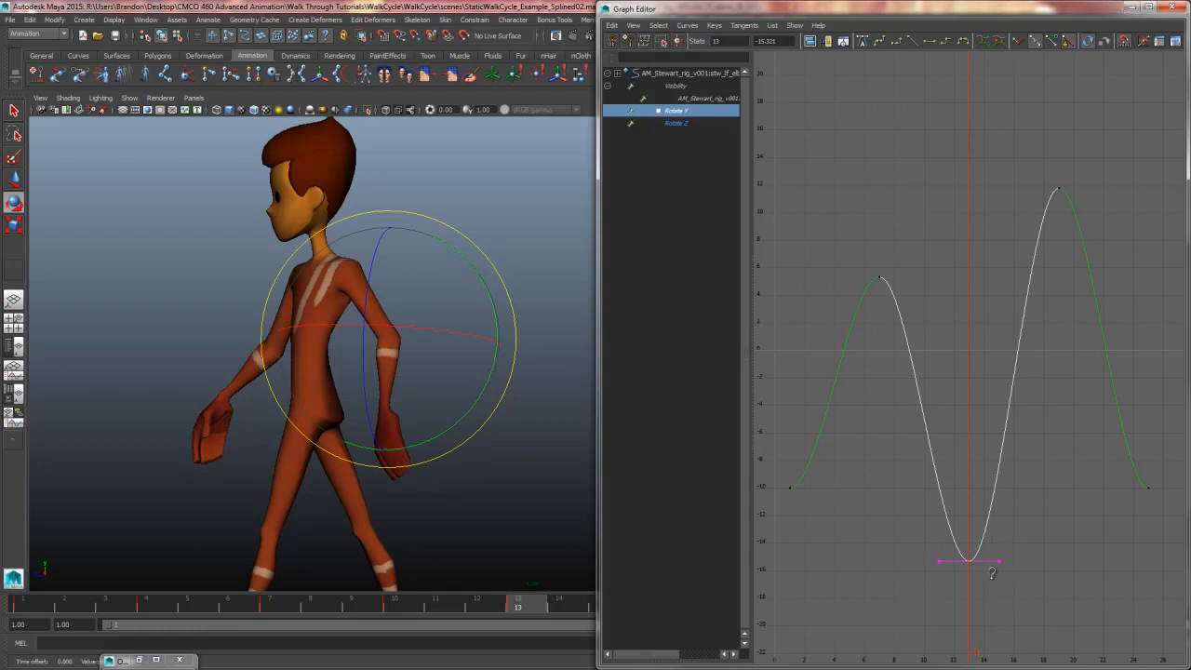
Step: Shift the elbow's Rotate Y key at frame 13 to frame 12 and set its value to -13
{"action": "middle_click_drag", "start_coordinate": [985, 580], "coordinate": [978, 574], "text": "shift"}
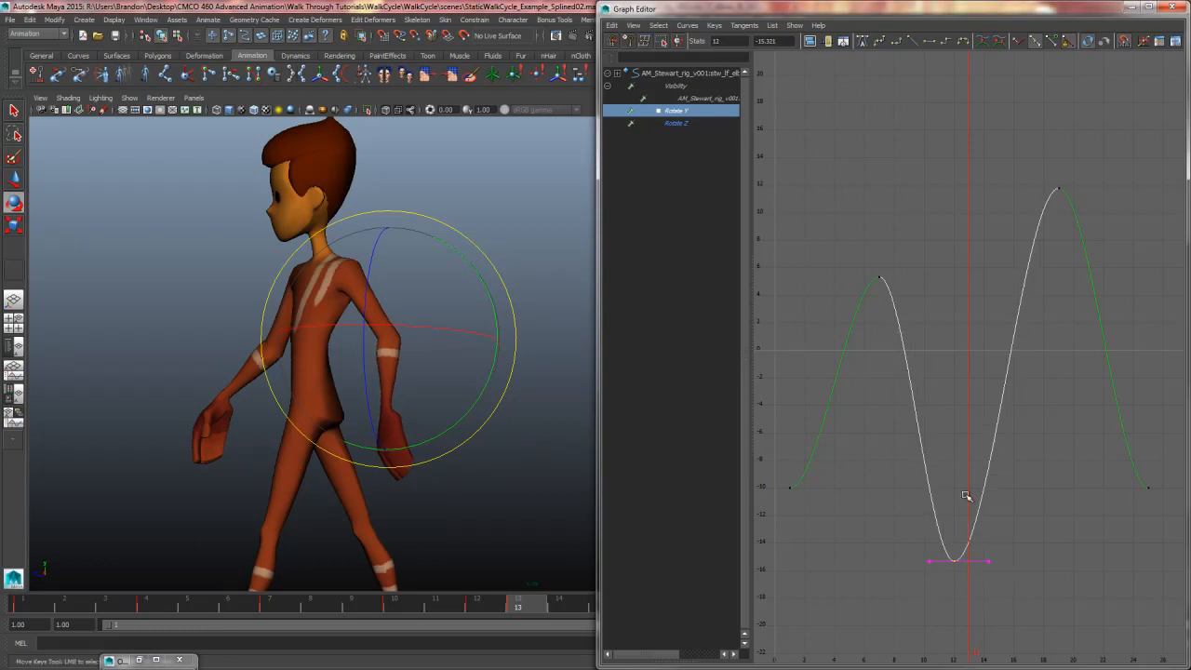
{"action": "middle_click_drag", "start_coordinate": [973, 583], "coordinate": [963, 555], "text": "shift"}
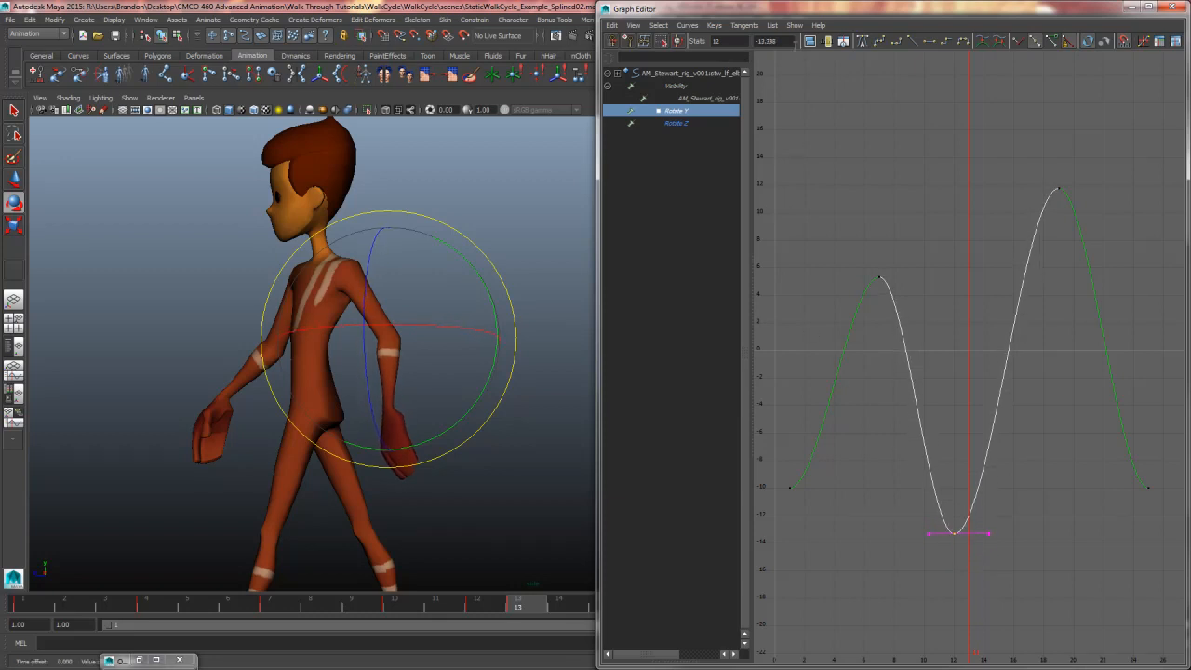
{"action": "left_click_drag", "start_coordinate": [791, 42], "coordinate": [756, 41]}
{"action": "type", "text": "-13"}
{"action": "key", "text": "Return"}
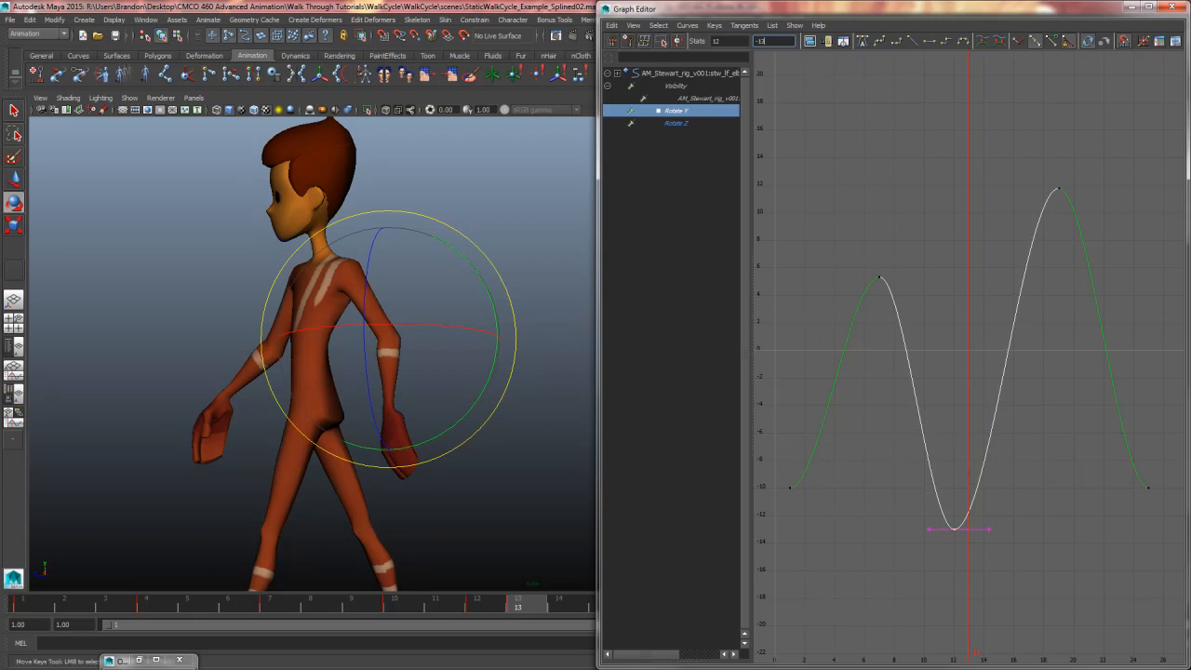
Step: Raise the elbow's Rotate Y key at frame 19 to 13 while viewing that frame
{"action": "left_click_drag", "start_coordinate": [1100, 174], "coordinate": [1005, 240]}
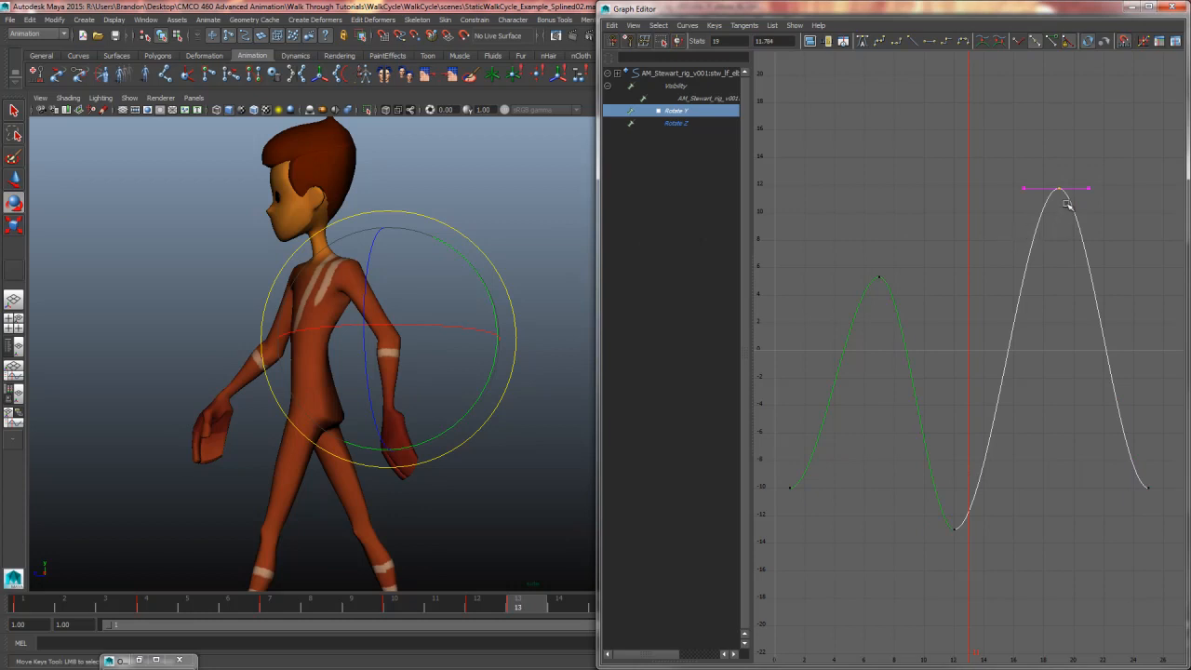
{"action": "middle_click_drag", "start_coordinate": [1055, 224], "coordinate": [1061, 208]}
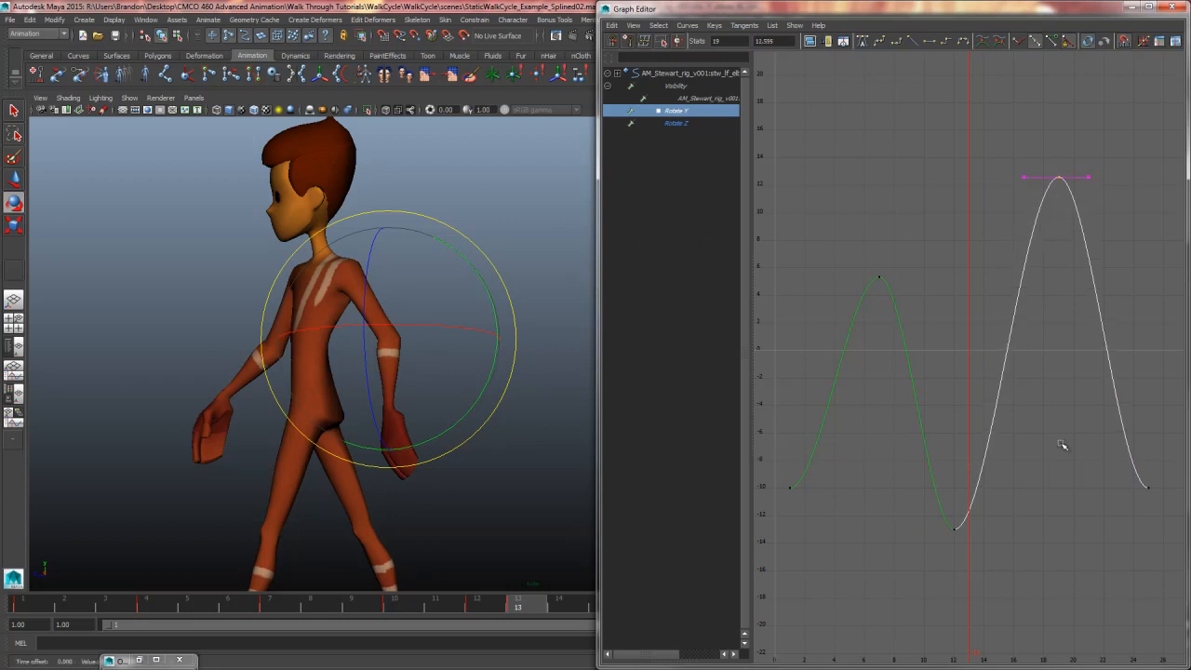
{"action": "left_click_drag", "start_coordinate": [1038, 401], "coordinate": [1077, 398]}
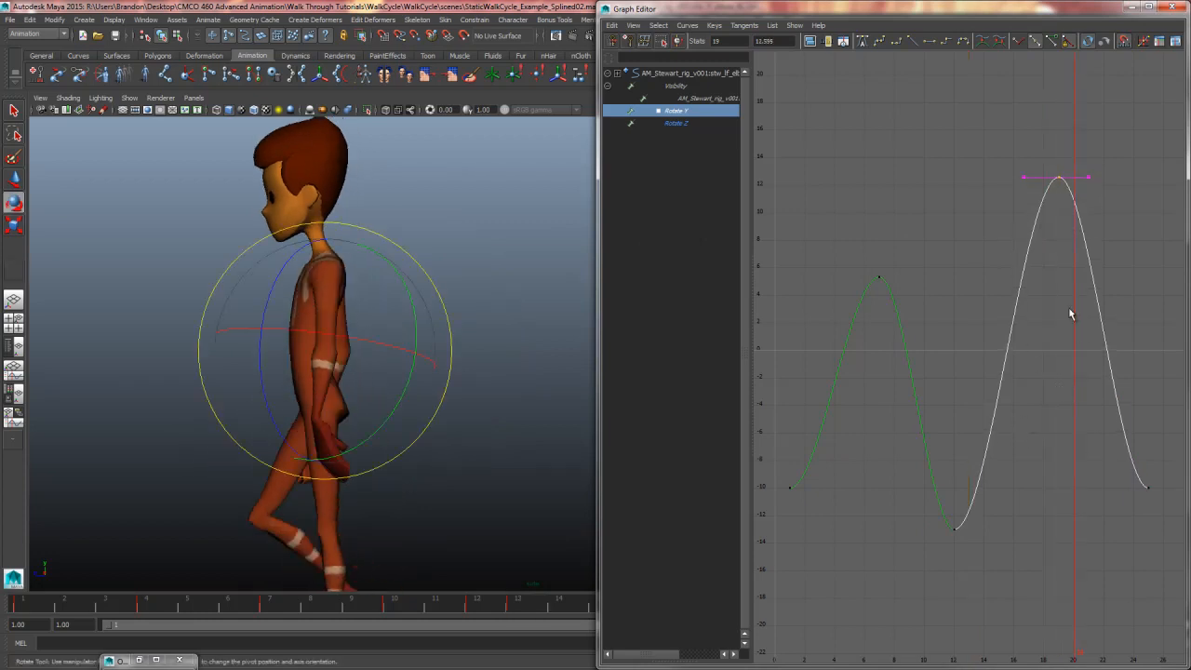
{"action": "left_click_drag", "start_coordinate": [1055, 329], "coordinate": [1058, 322]}
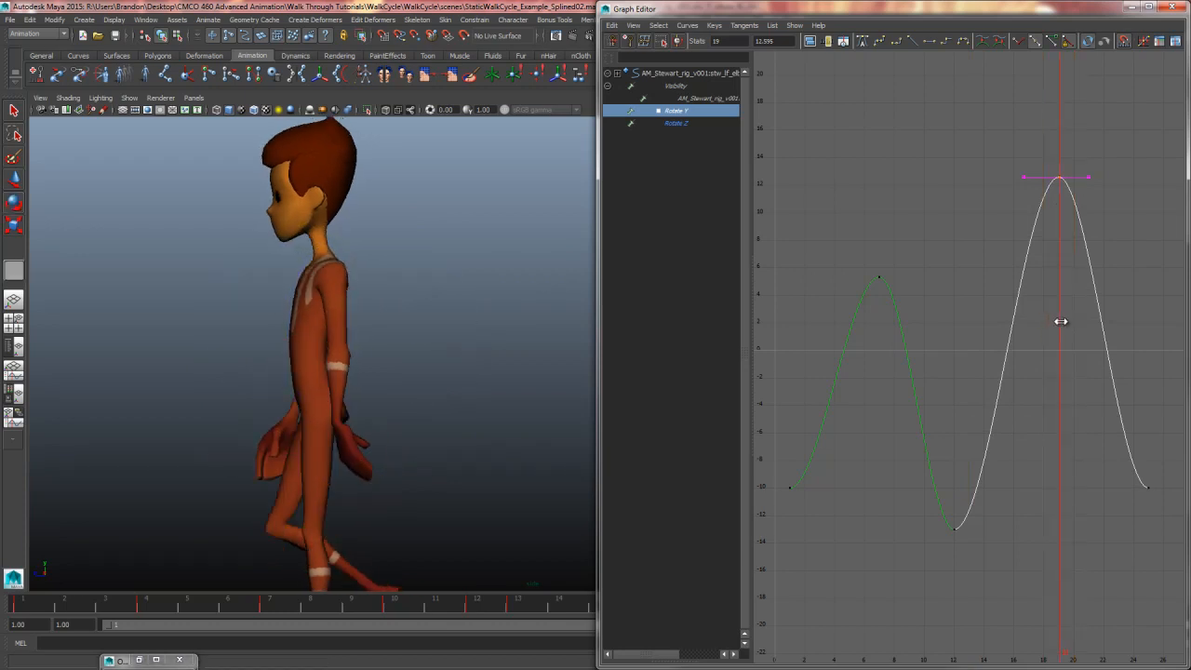
{"action": "left_click_drag", "start_coordinate": [790, 42], "coordinate": [635, 26]}
{"action": "type", "text": "13"}
{"action": "key", "text": "Return"}
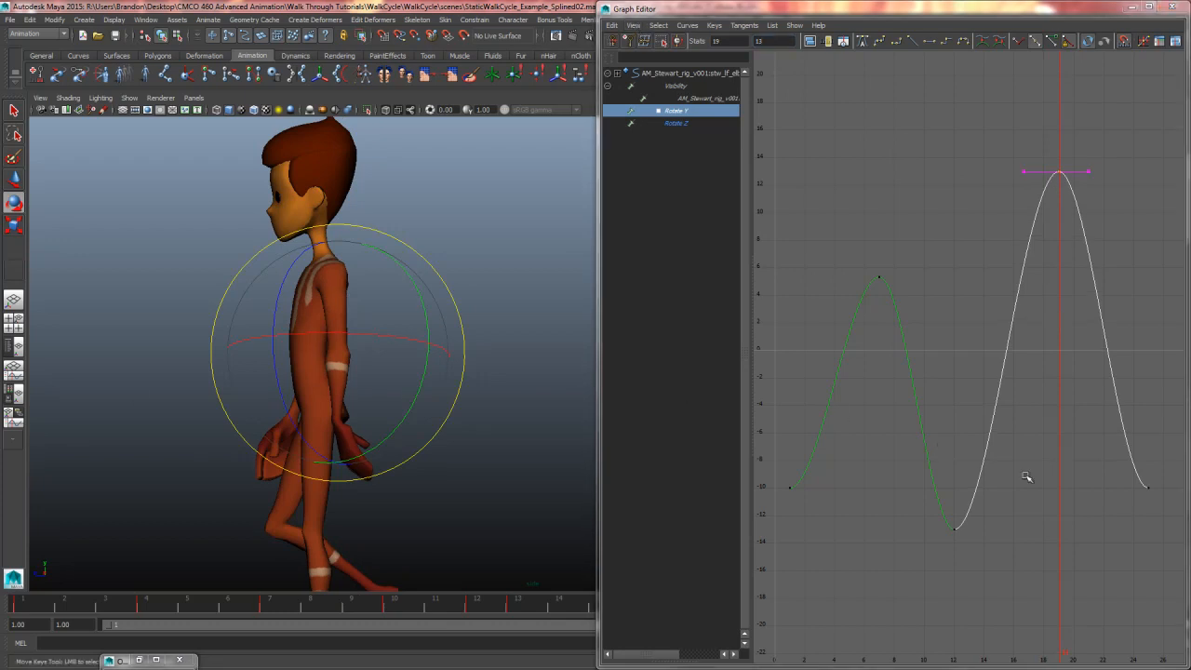
Step: Lower the elbow's Rotate Y key at frame 7 to about 4.4 and scrub through the walk to check the swing
{"action": "left_click_drag", "start_coordinate": [1163, 473], "coordinate": [1105, 506]}
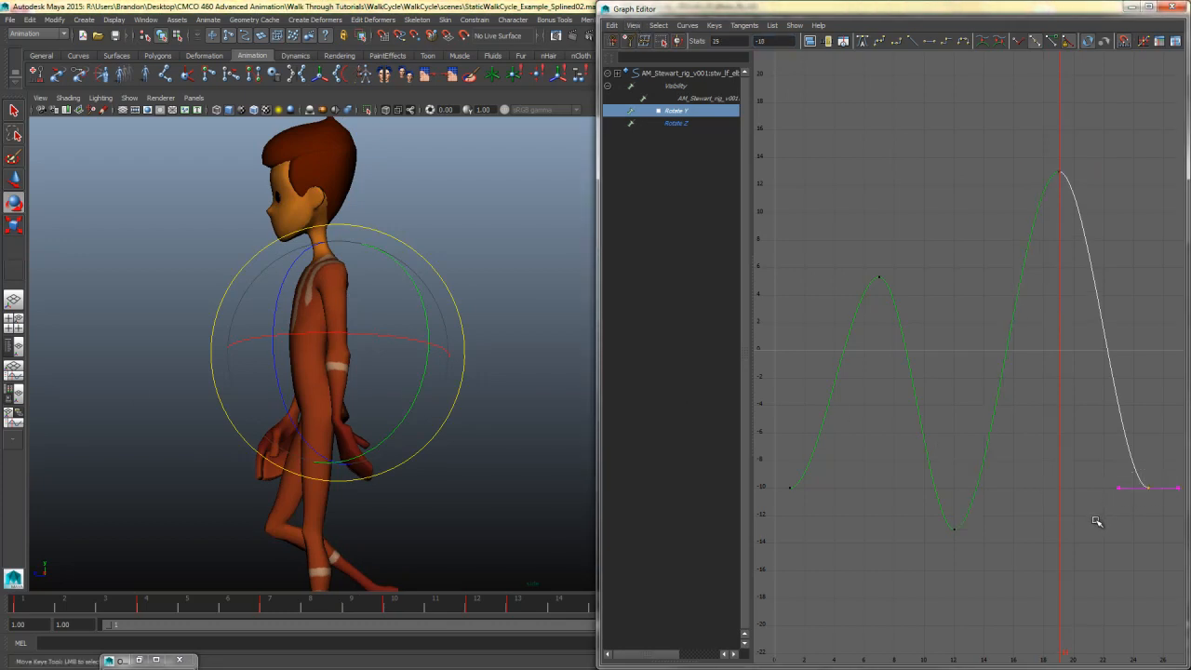
{"action": "key", "text": "k"}
{"action": "left_click_drag", "start_coordinate": [920, 476], "coordinate": [877, 471]}
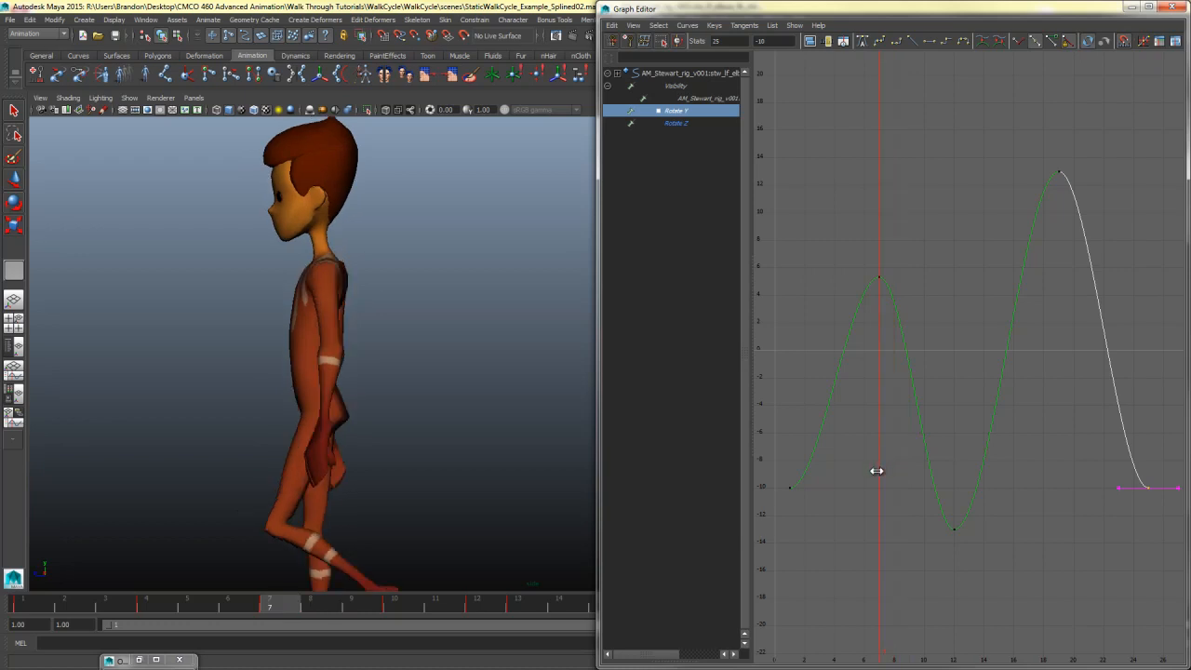
{"action": "key", "text": "e"}
{"action": "left_click_drag", "start_coordinate": [949, 247], "coordinate": [864, 316]}
{"action": "mouse_move", "coordinate": [885, 328]}
{"action": "middle_mouse_down"}
{"action": "mouse_move", "coordinate": [884, 314]}
{"action": "mouse_move", "coordinate": [877, 364]}
{"action": "mouse_move", "coordinate": [876, 333]}
{"action": "middle_mouse_up"}
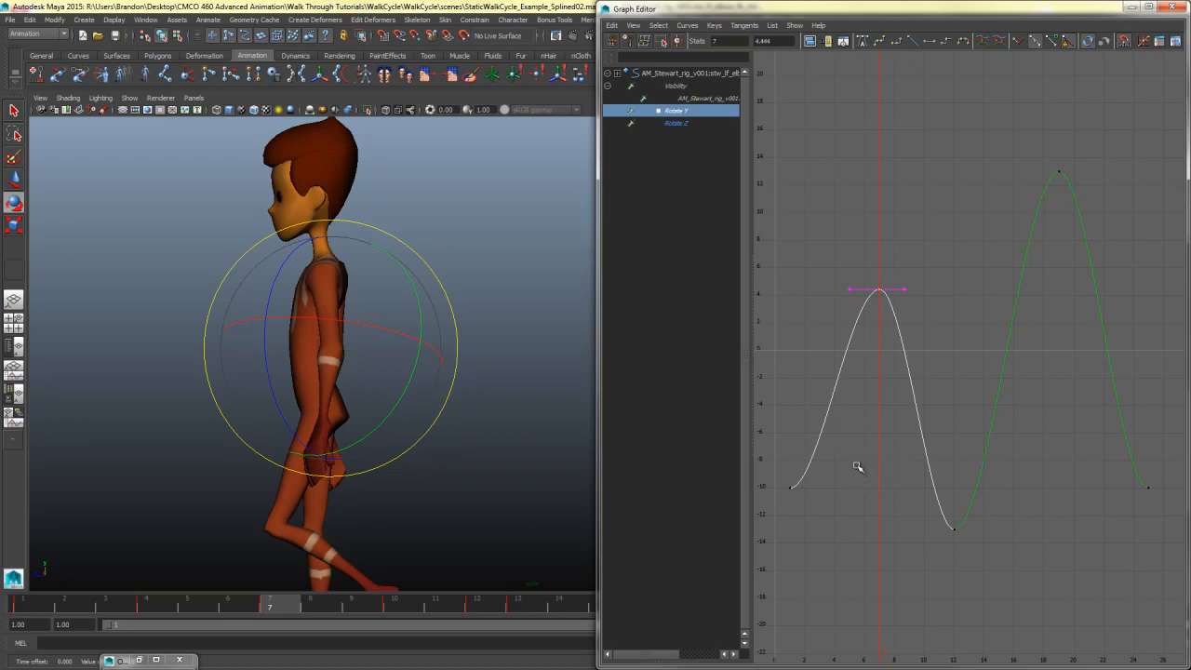
{"action": "left_click_drag", "start_coordinate": [858, 467], "coordinate": [937, 444]}
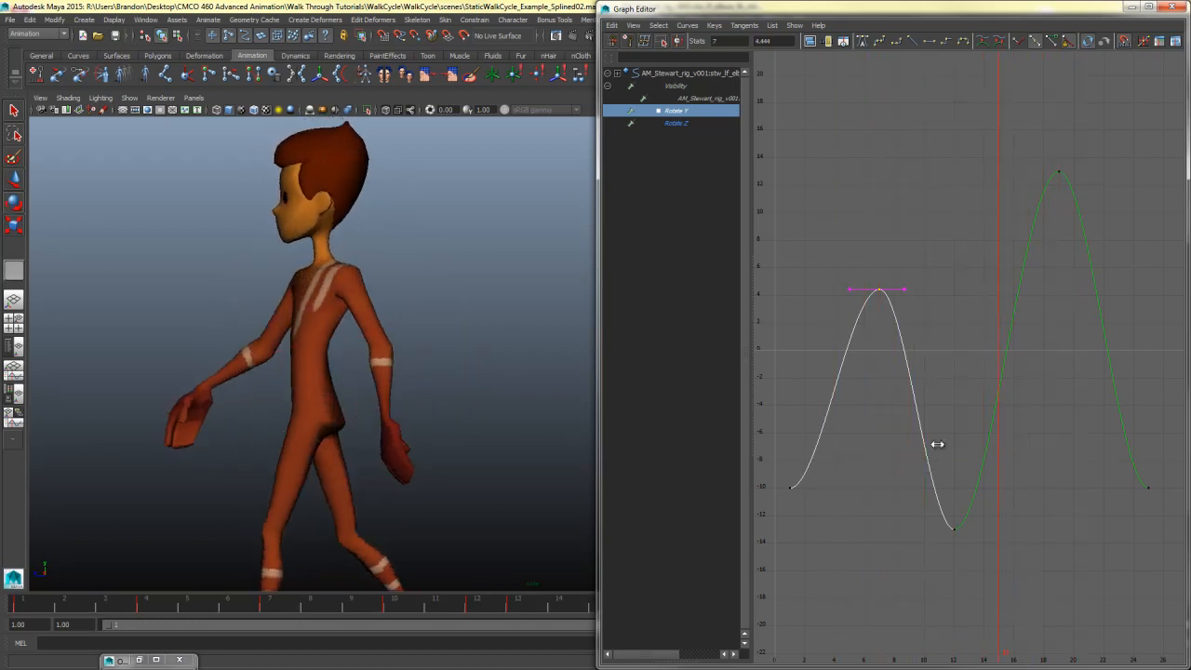
Step: Show the NURBS control curves in the viewport and select the left wrist control
{"action": "key", "text": "e"}
{"action": "left_click", "coordinate": [130, 99]}
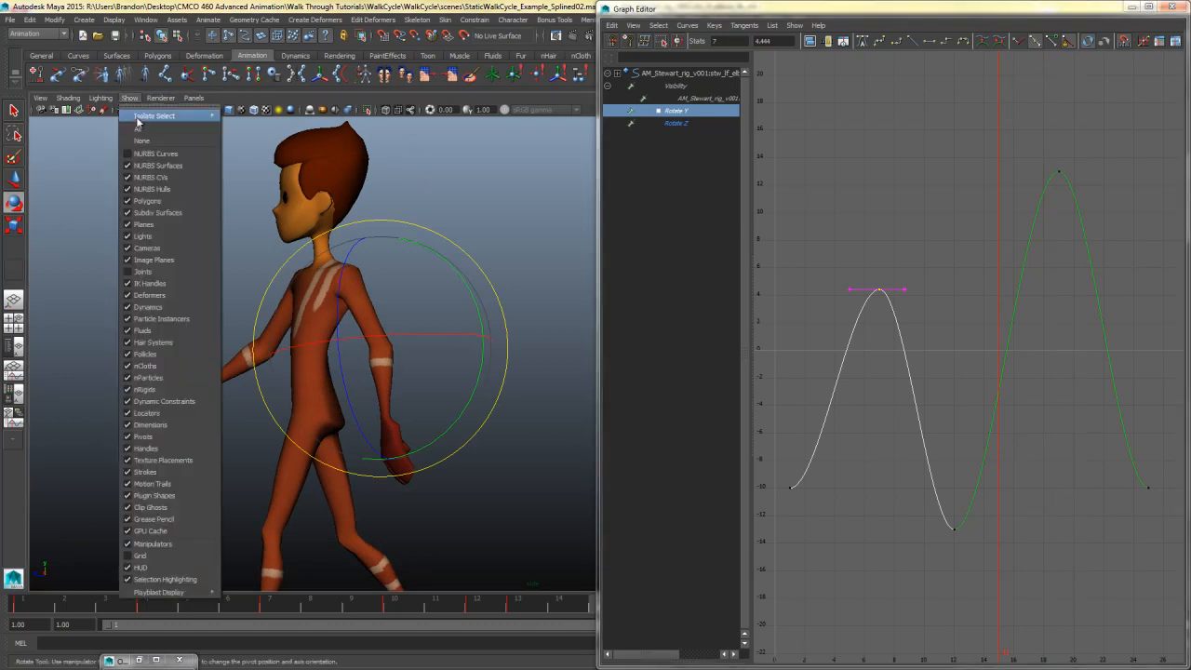
{"action": "left_click", "coordinate": [153, 154]}
{"action": "left_click", "coordinate": [531, 207]}
{"action": "key", "text": "q"}
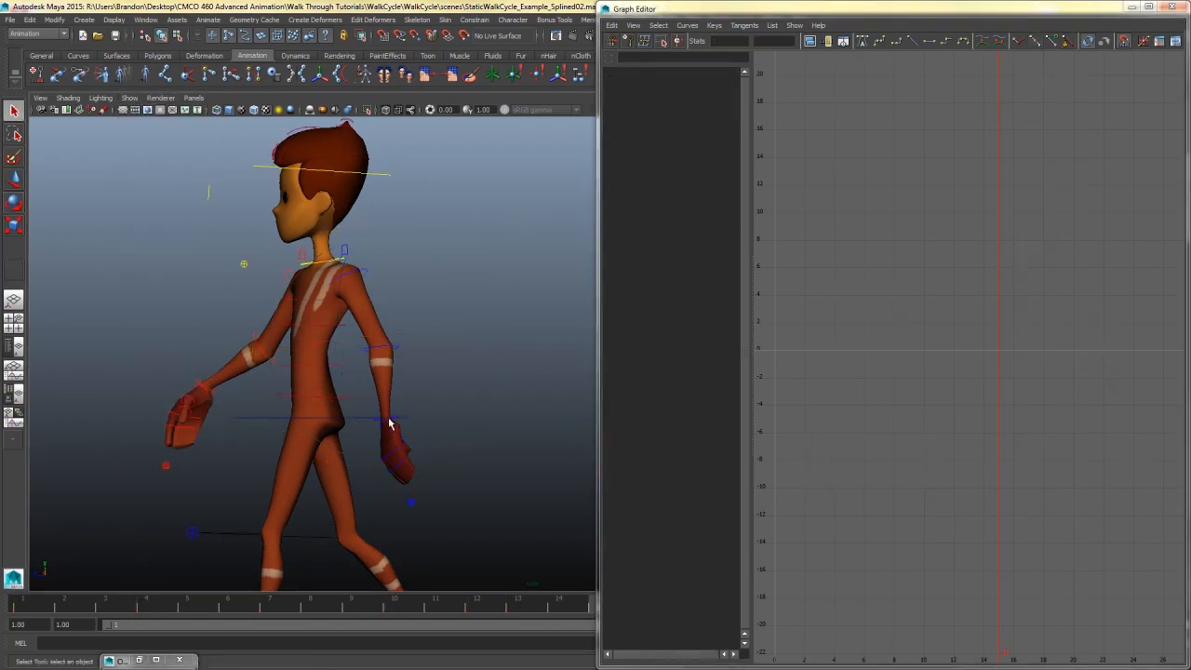
{"action": "left_click", "coordinate": [387, 421]}
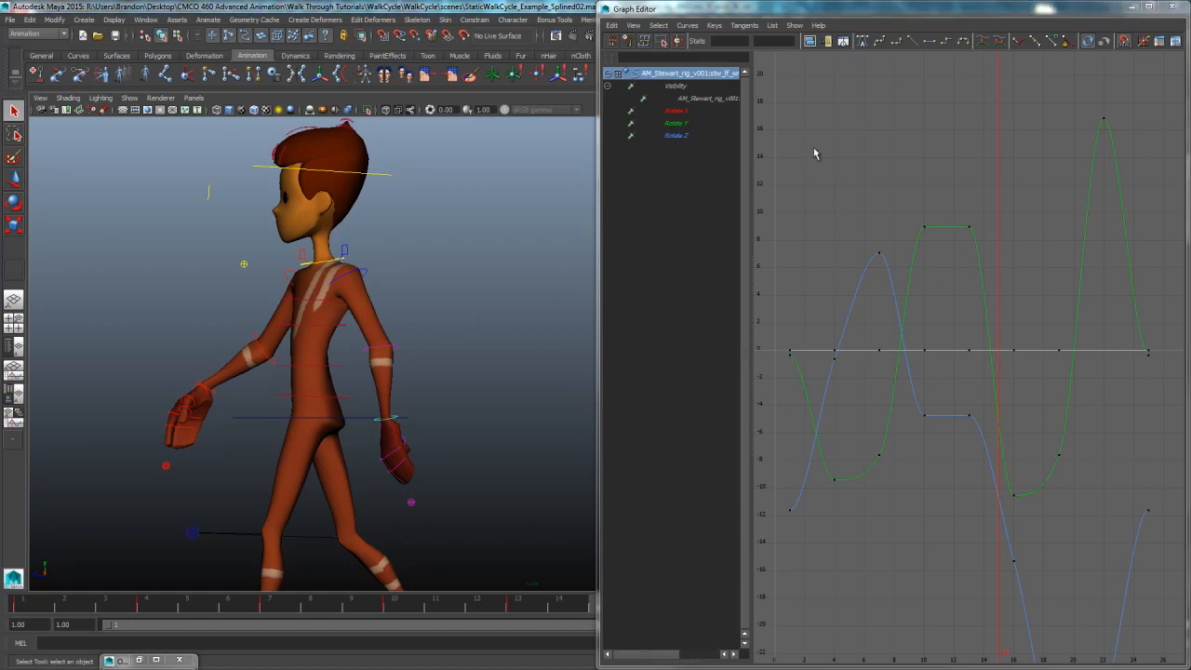
Step: Isolate and frame the wrist's Rotate X curve, and show the character's arms enlarged in the front view
{"action": "left_click", "coordinate": [713, 111]}
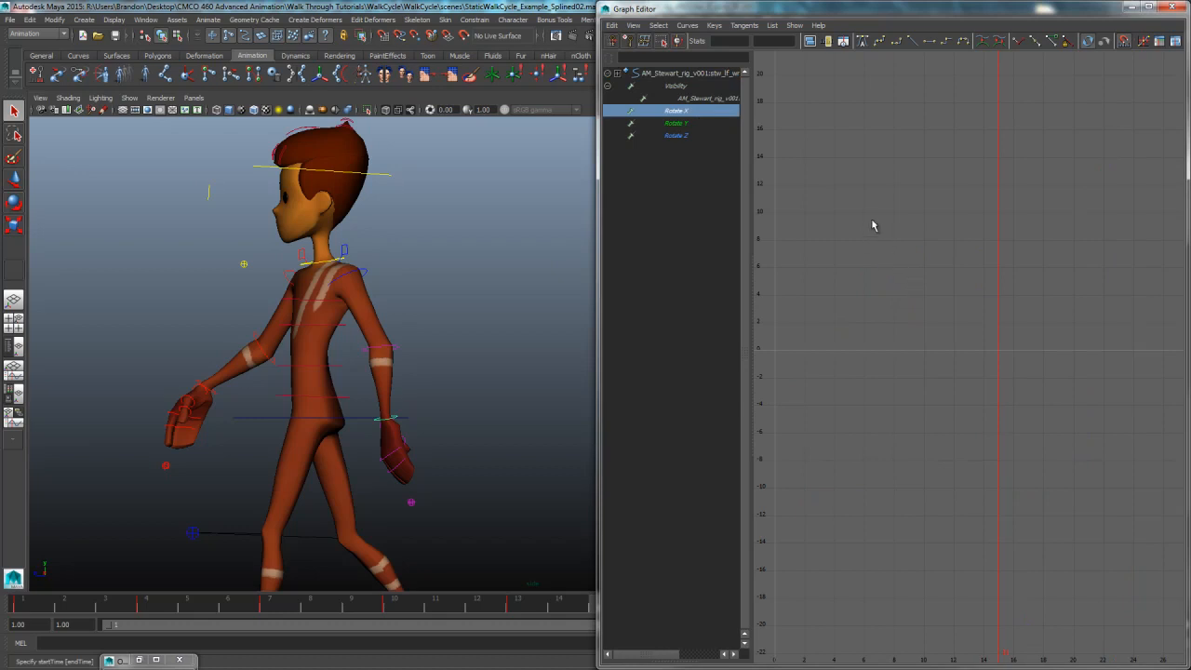
{"action": "key", "text": "f"}
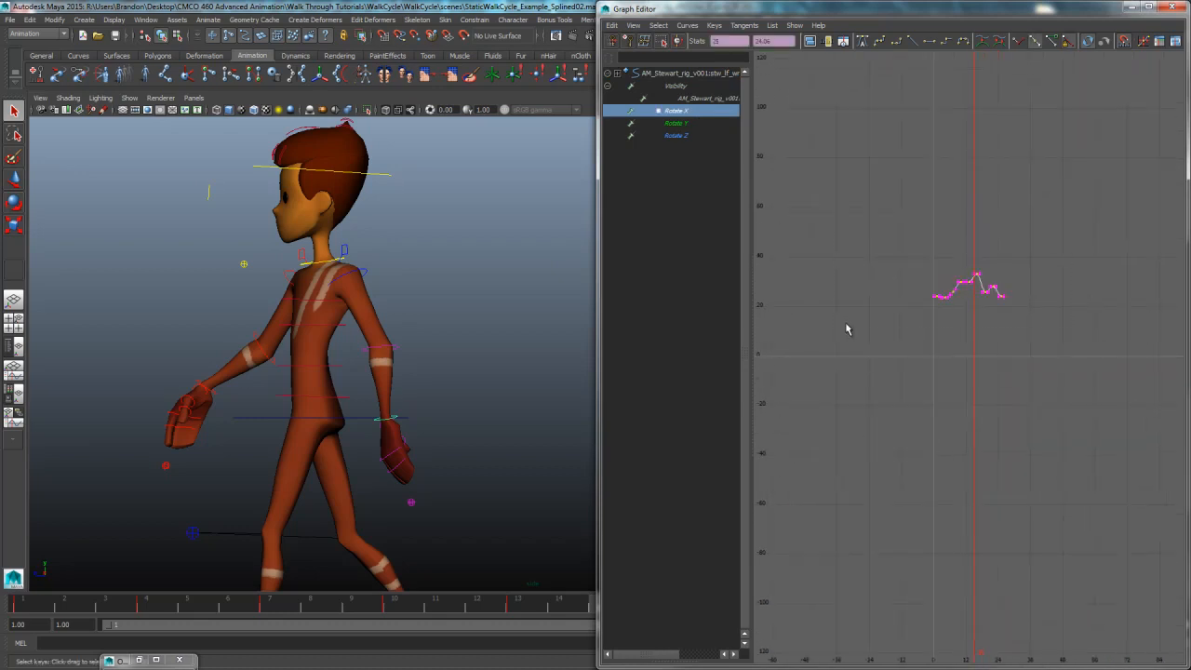
{"action": "key", "text": "f"}
{"action": "middle_click", "coordinate": [427, 366]}
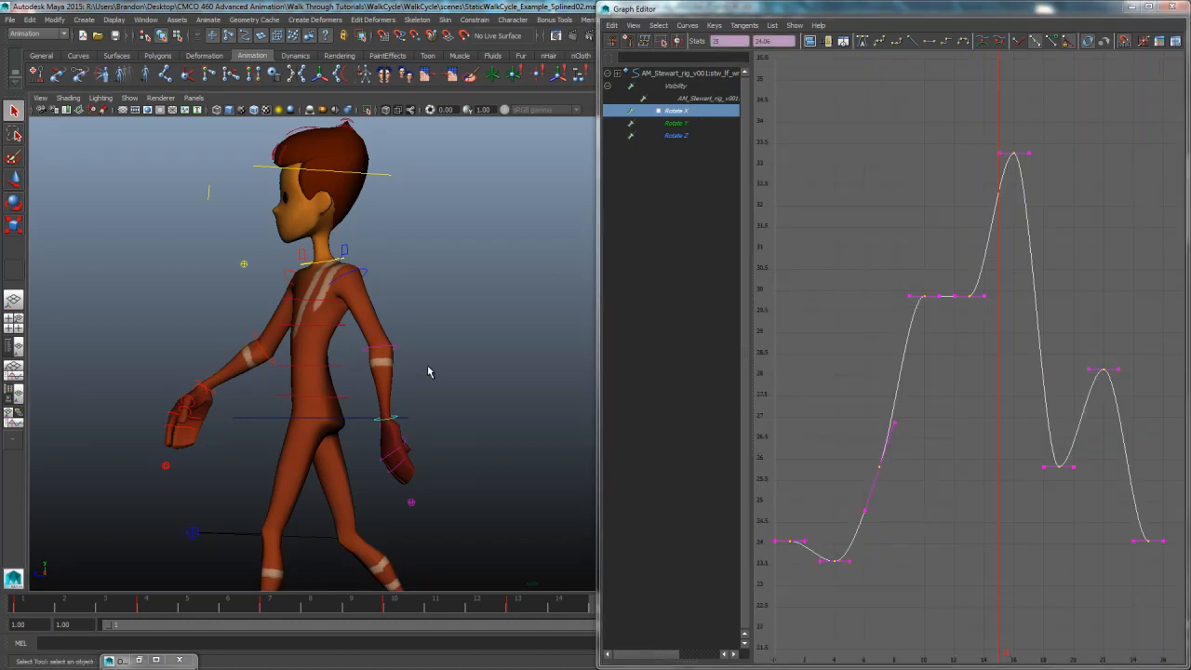
{"action": "key", "text": "space"}
{"action": "key", "text": "space"}
{"action": "middle_click_drag", "start_coordinate": [460, 409], "coordinate": [421, 374], "text": "alt"}
{"action": "key", "text": "space"}
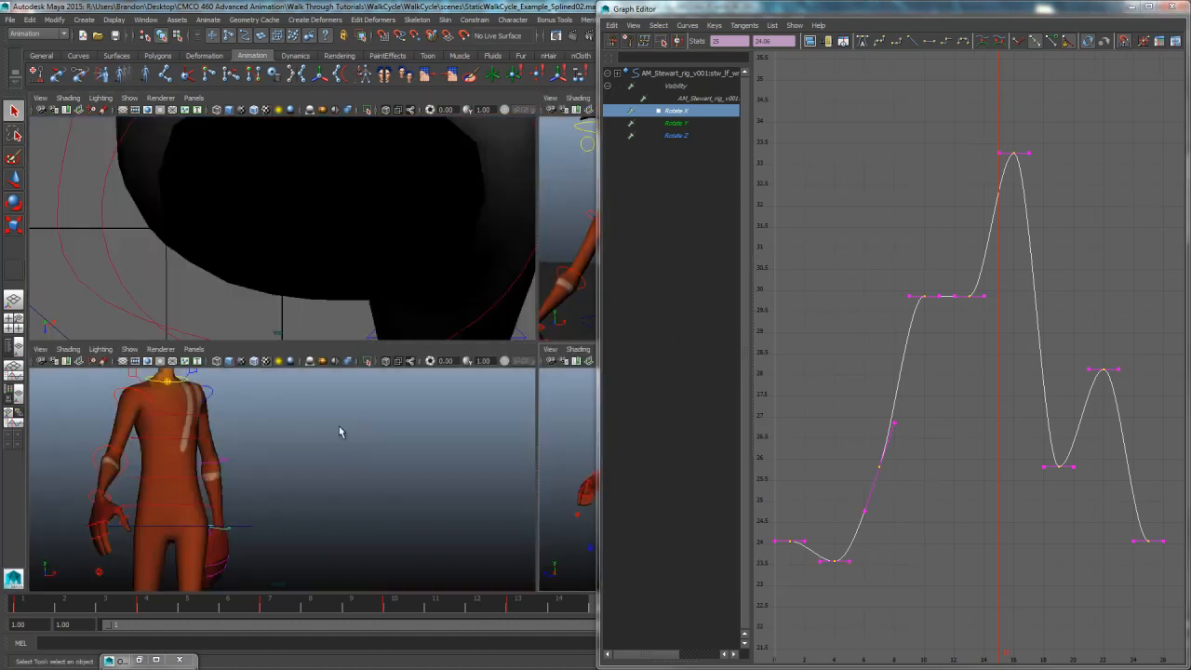
{"action": "key", "text": "space"}
{"action": "key", "text": "e"}
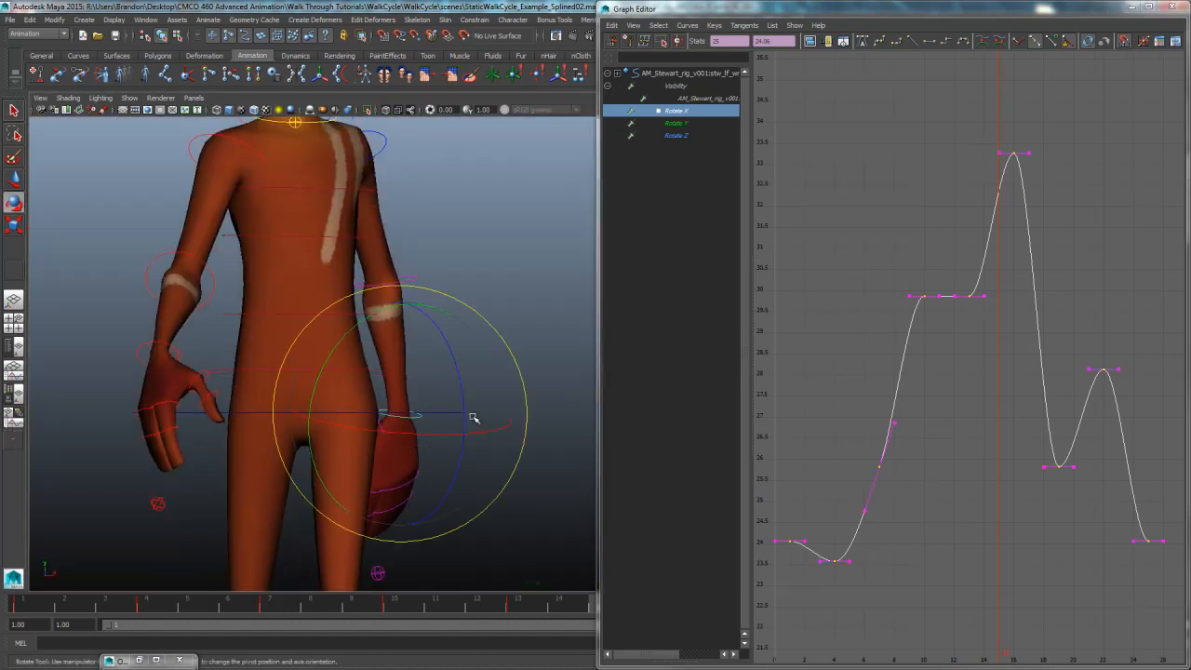
Step: Try rotating the wrist control in the front view to test its rotation axes
{"action": "left_click_drag", "start_coordinate": [473, 417], "coordinate": [510, 437]}
{"action": "key", "text": "ctrl+z"}
{"action": "middle_click", "coordinate": [888, 429]}
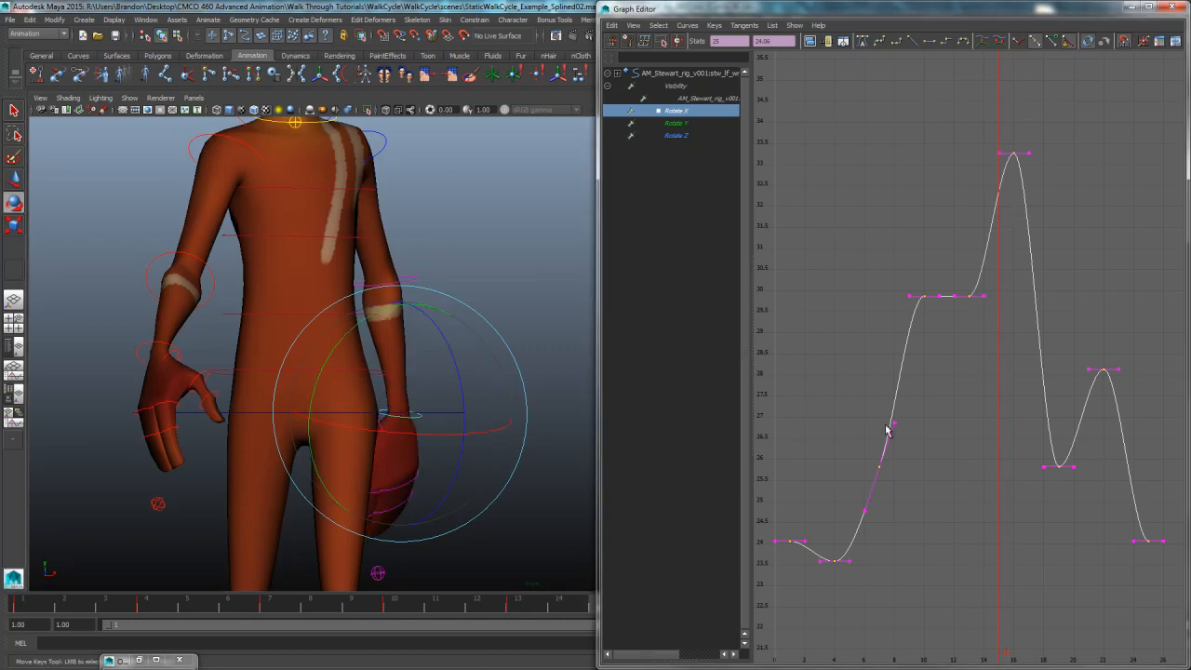
{"action": "left_click_drag", "start_coordinate": [424, 428], "coordinate": [251, 443], "text": "alt"}
{"action": "left_click_drag", "start_coordinate": [437, 424], "coordinate": [395, 395]}
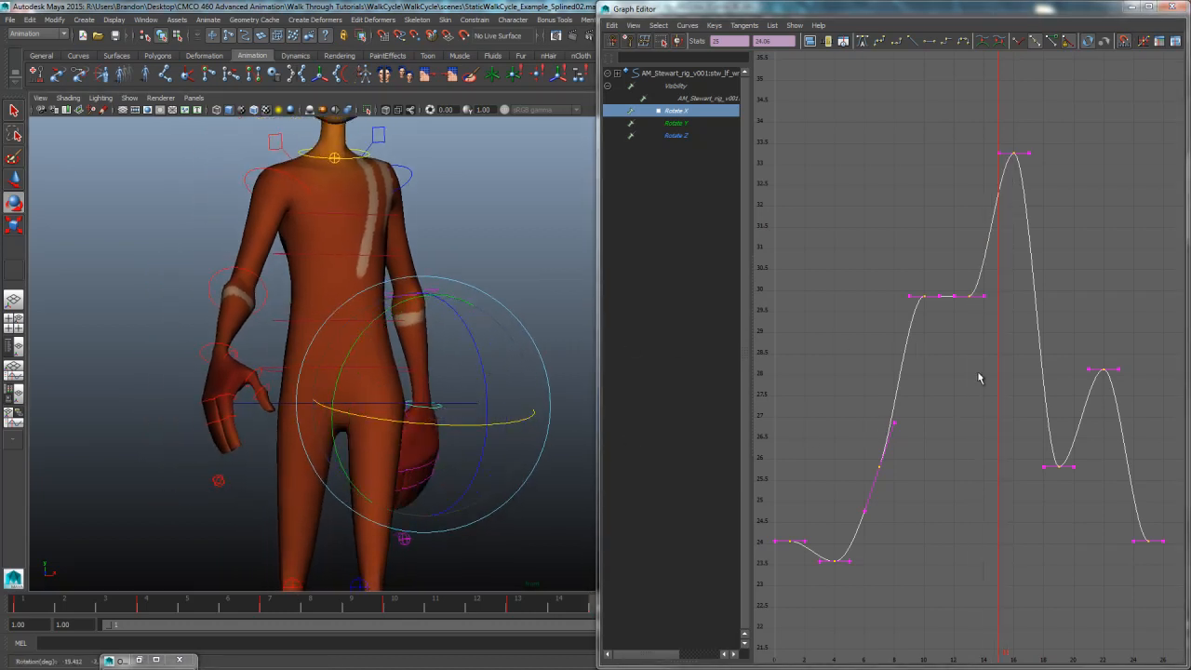
Step: Delete the wrist's Rotate X keys at frames 4, 7, 10, 13, 19 and 22
{"action": "left_click_drag", "start_coordinate": [1121, 352], "coordinate": [804, 566]}
{"action": "key", "text": "Delete"}
{"action": "key", "text": "Delete"}
{"action": "left_click_drag", "start_coordinate": [1039, 282], "coordinate": [872, 323]}
{"action": "key", "text": "Delete"}
Step: Lower the wrist's whole Rotate X curve so its end keys sit near 0 and its frame 16 peak at about 8.9
{"action": "right_click_drag", "start_coordinate": [944, 363], "coordinate": [916, 362], "text": "alt"}
{"action": "left_click_drag", "start_coordinate": [1078, 260], "coordinate": [827, 474]}
{"action": "right_click_drag", "start_coordinate": [827, 473], "coordinate": [951, 443], "text": "alt"}
{"action": "middle_click_drag", "start_coordinate": [970, 436], "coordinate": [952, 431], "text": "alt"}
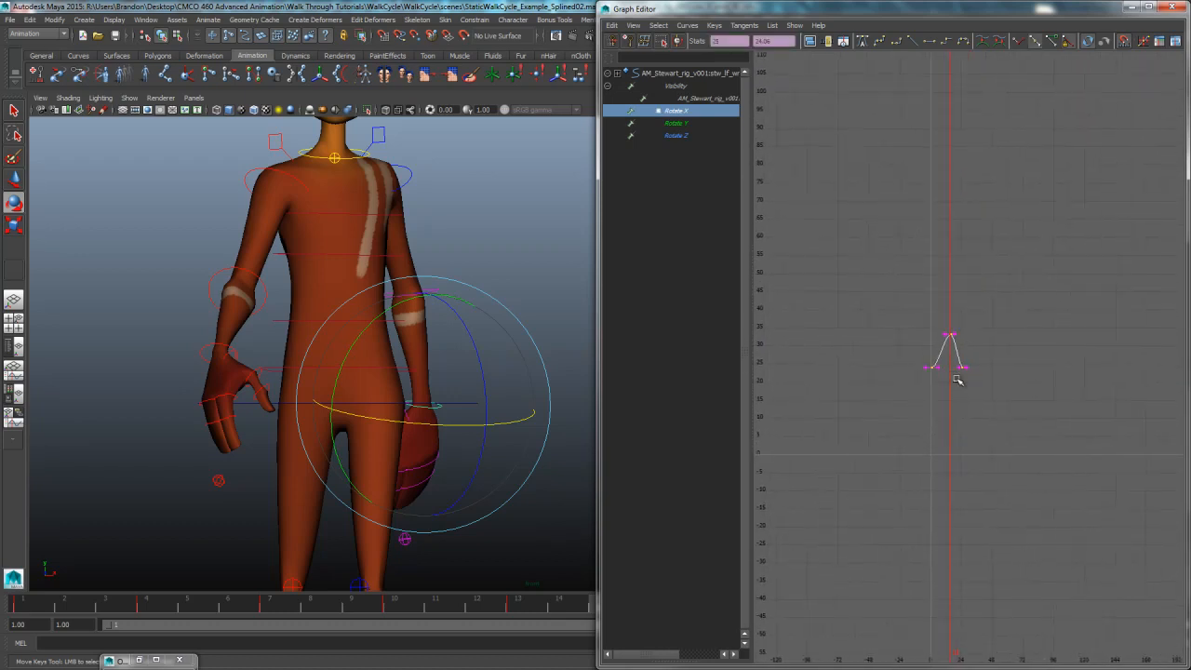
{"action": "middle_click_drag", "start_coordinate": [956, 377], "coordinate": [965, 466], "text": "shift"}
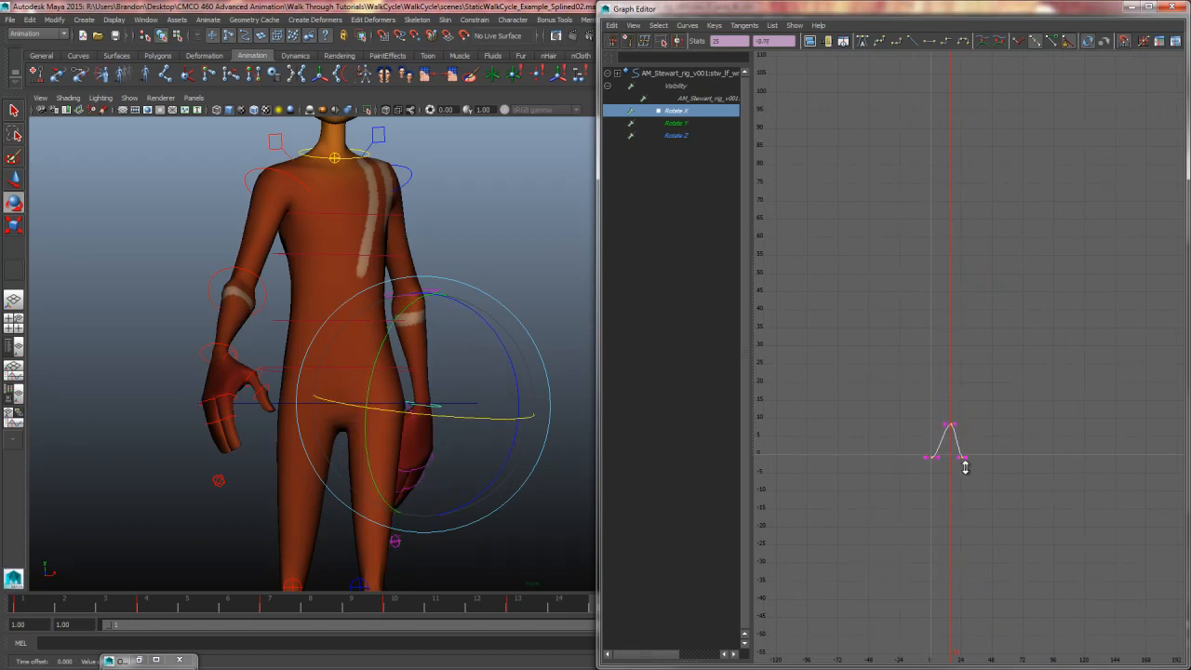
{"action": "left_click_drag", "start_coordinate": [937, 423], "coordinate": [933, 437]}
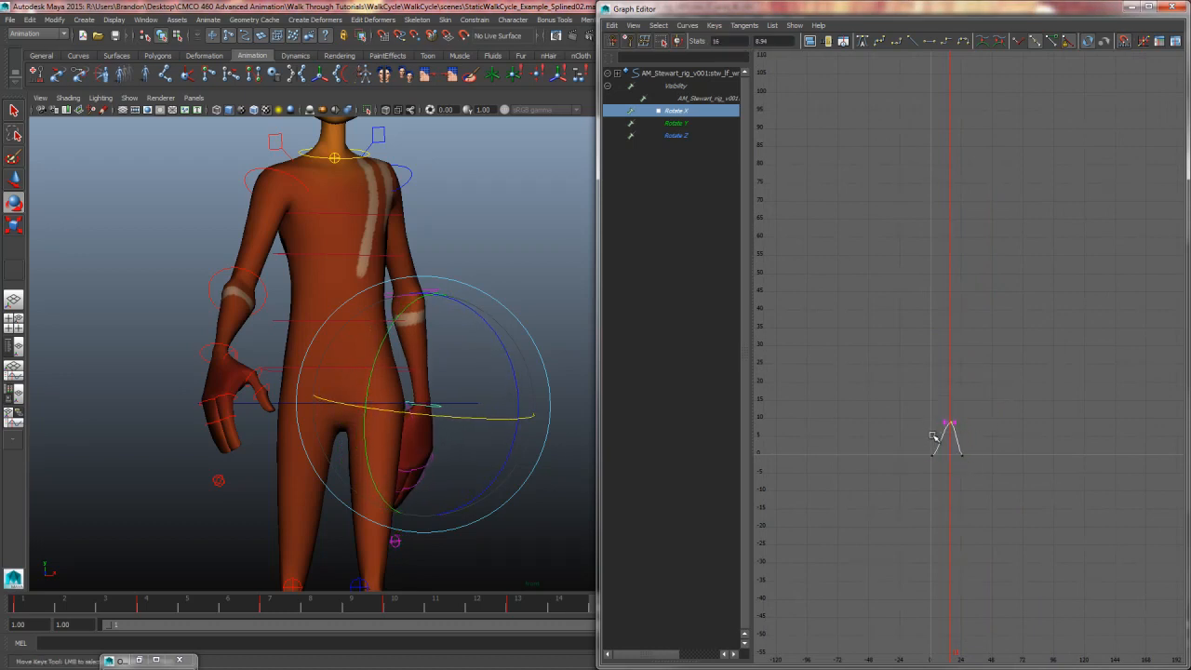
{"action": "left_click", "coordinate": [878, 380]}
{"action": "key", "text": "a"}
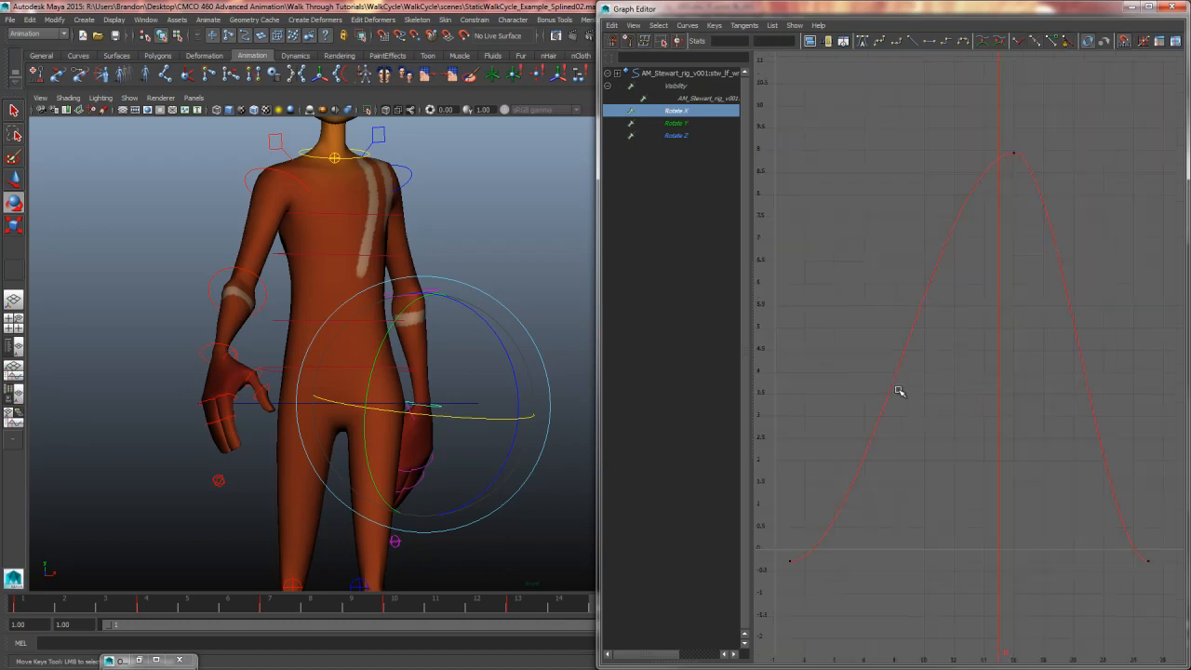
Step: Isolate the wrist's Rotate Y curve and delete its keys at frames 7, 13 and 19
{"action": "left_click", "coordinate": [672, 123]}
{"action": "key", "text": "a"}
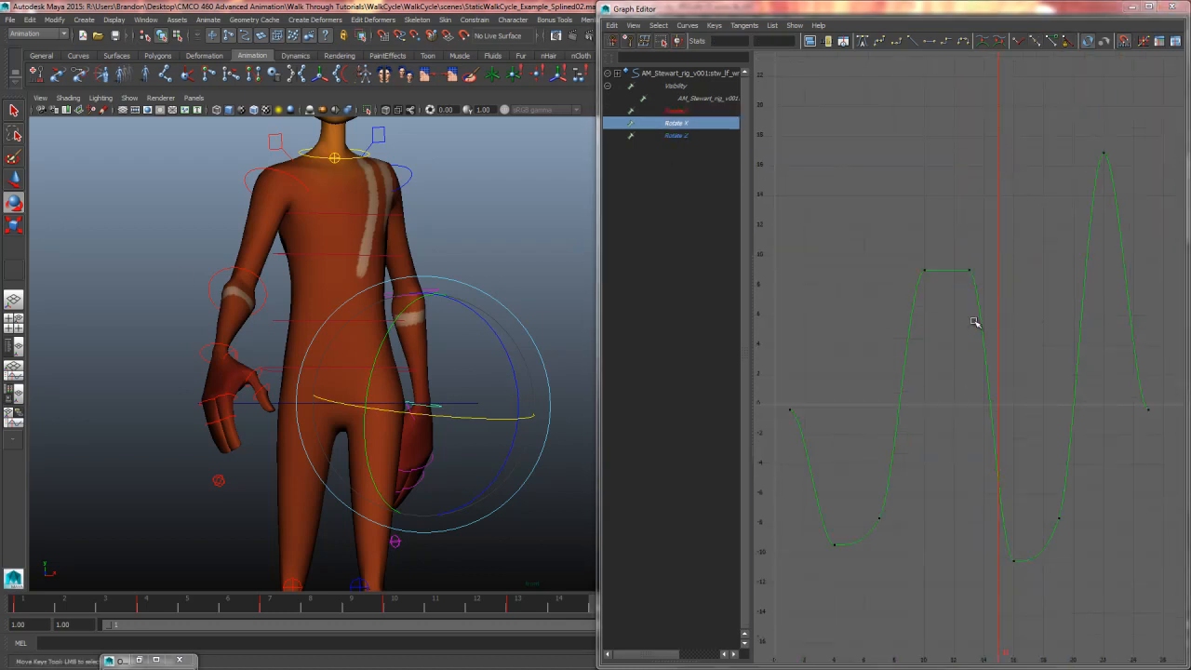
{"action": "left_click_drag", "start_coordinate": [923, 473], "coordinate": [864, 538]}
{"action": "key", "text": "Delete"}
{"action": "left_click_drag", "start_coordinate": [1080, 497], "coordinate": [1039, 540]}
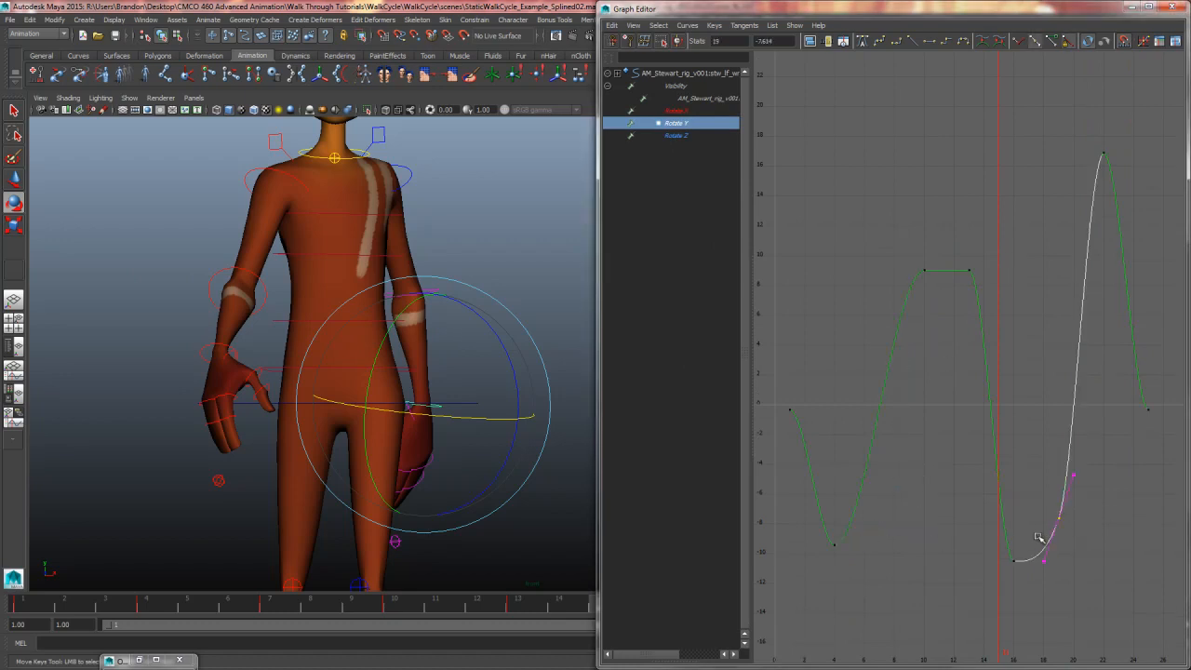
{"action": "key", "text": "Delete"}
{"action": "left_click_drag", "start_coordinate": [1005, 226], "coordinate": [958, 288]}
{"action": "key", "text": "Delete"}
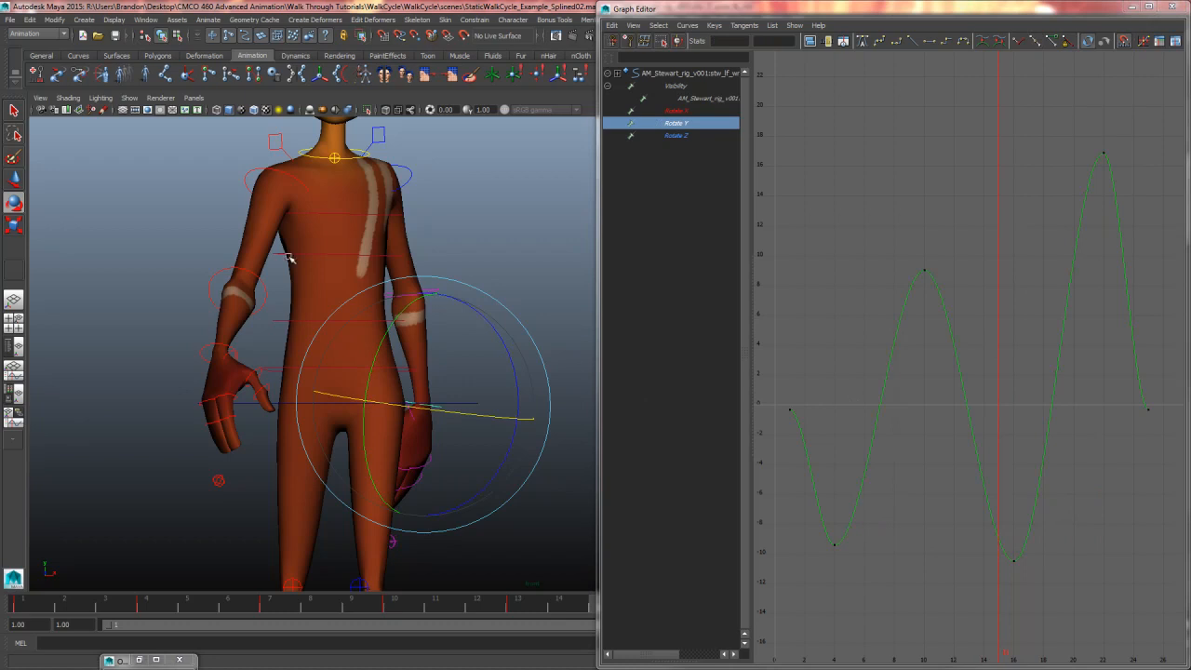
Step: Isolate the wrist's Rotate Z curve and delete its keys at frames 4, 10, 13, 16 and 22
{"action": "left_click", "coordinate": [698, 136]}
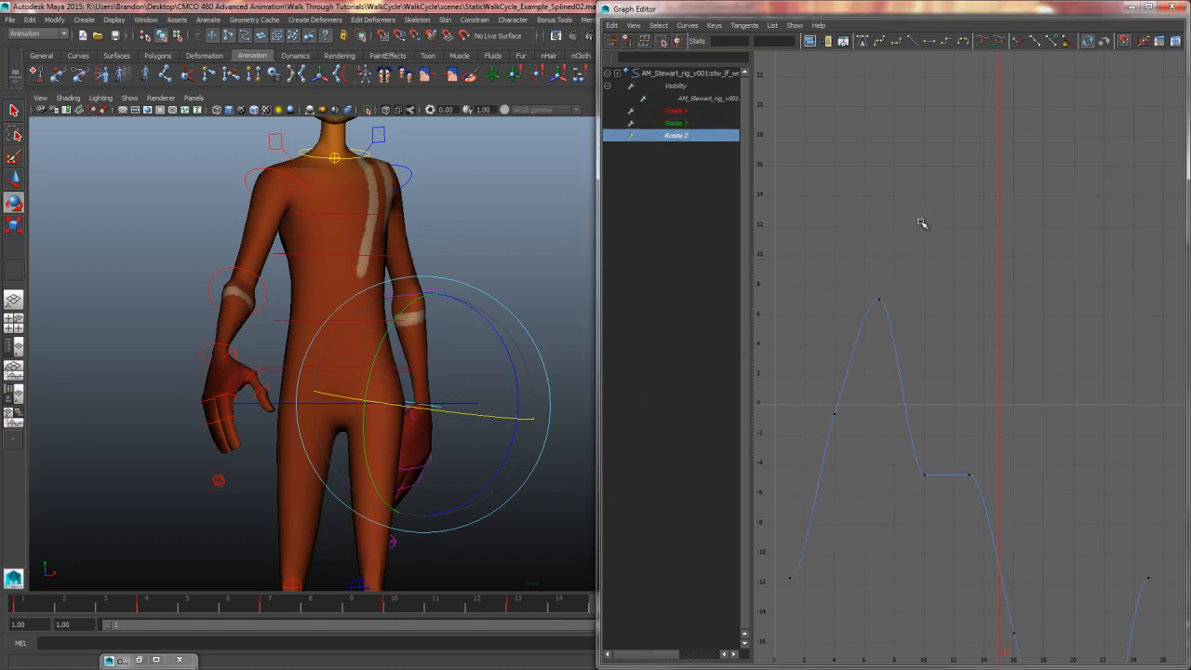
{"action": "key", "text": "f"}
{"action": "left_click_drag", "start_coordinate": [1031, 306], "coordinate": [899, 335]}
{"action": "key", "text": "Delete"}
{"action": "left_click_drag", "start_coordinate": [805, 212], "coordinate": [935, 309]}
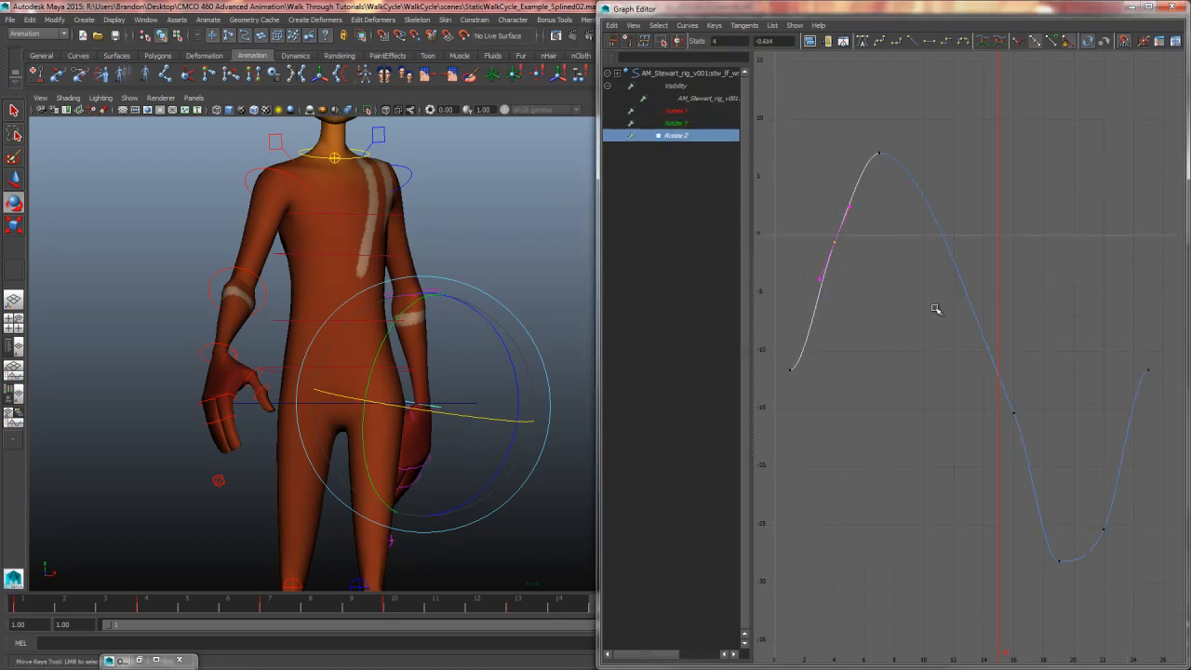
{"action": "key", "text": "Delete"}
{"action": "left_click_drag", "start_coordinate": [1029, 395], "coordinate": [1005, 471]}
{"action": "key", "text": "Delete"}
{"action": "left_click_drag", "start_coordinate": [1117, 510], "coordinate": [1077, 550]}
{"action": "key", "text": "Delete"}
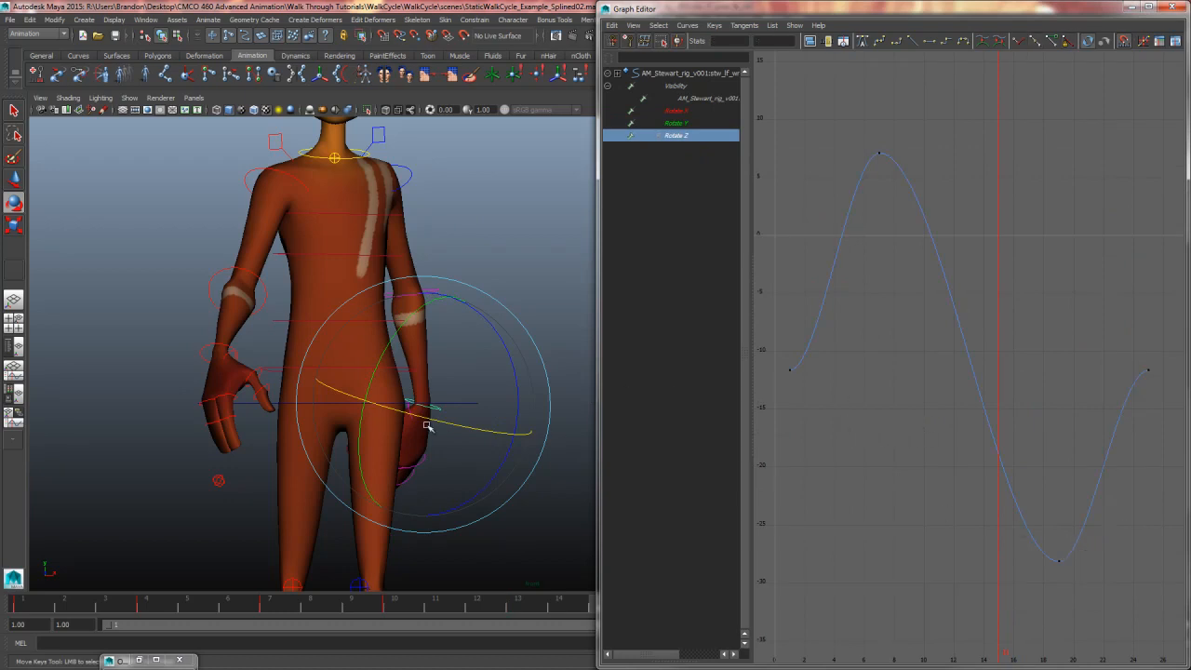
Step: Scrub through the walk to about frame 20 in the front view to check the wrist motion
{"action": "key", "text": "k"}
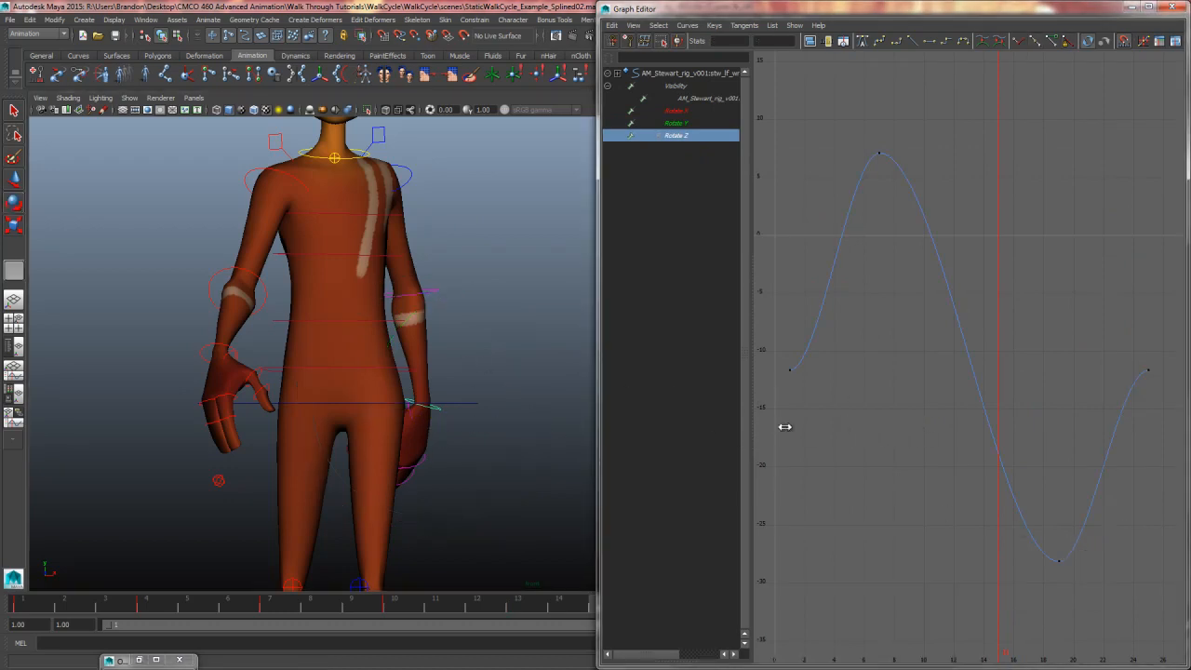
{"action": "left_click_drag", "start_coordinate": [785, 425], "coordinate": [1078, 411]}
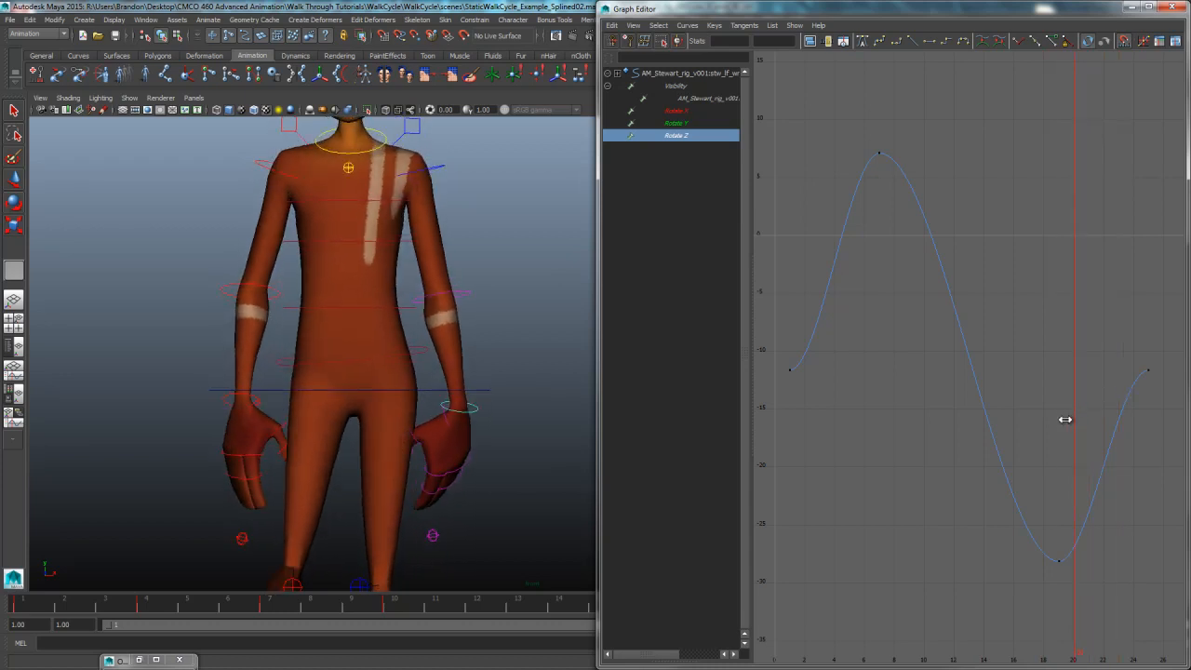
{"action": "key", "text": "e"}
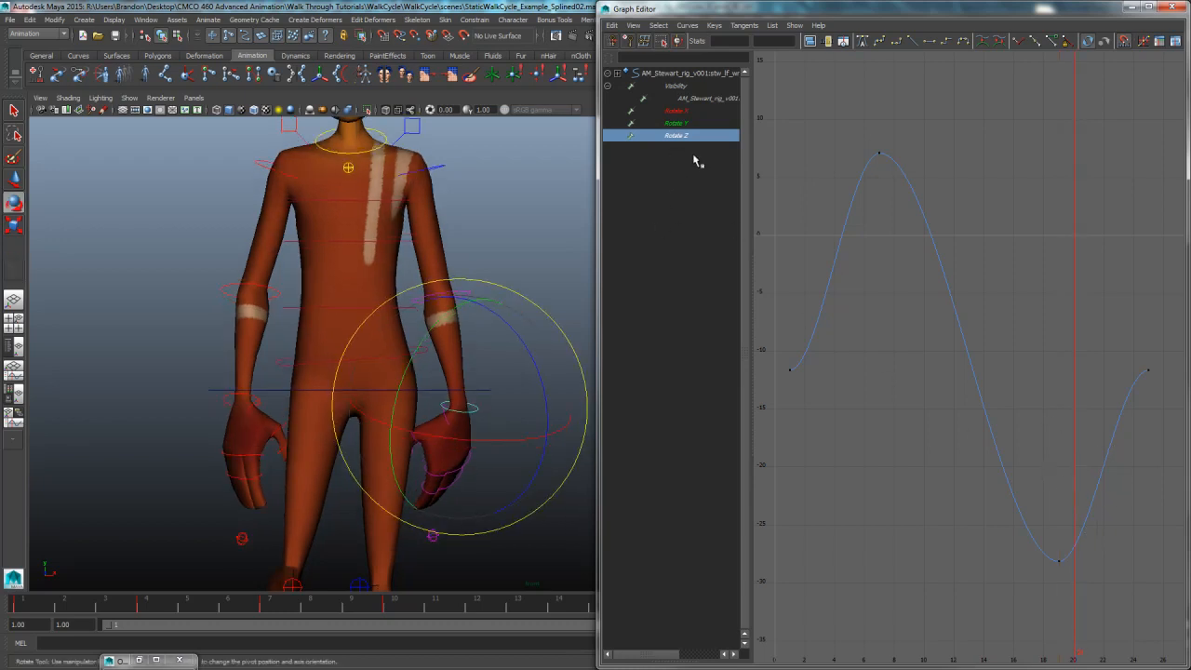
Step: Isolate the wrist's Rotate Z curve and raise its frame 19 key to about -19.3
{"action": "left_click", "coordinate": [687, 112]}
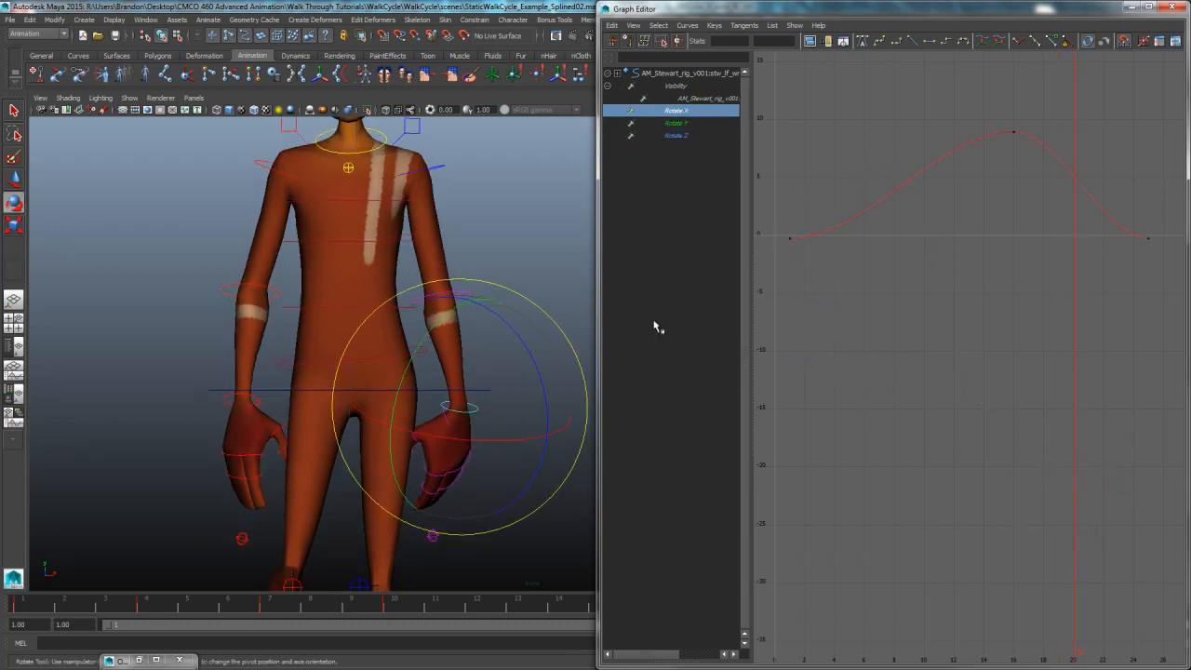
{"action": "left_click", "coordinate": [677, 137]}
{"action": "left_click", "coordinate": [1052, 556]}
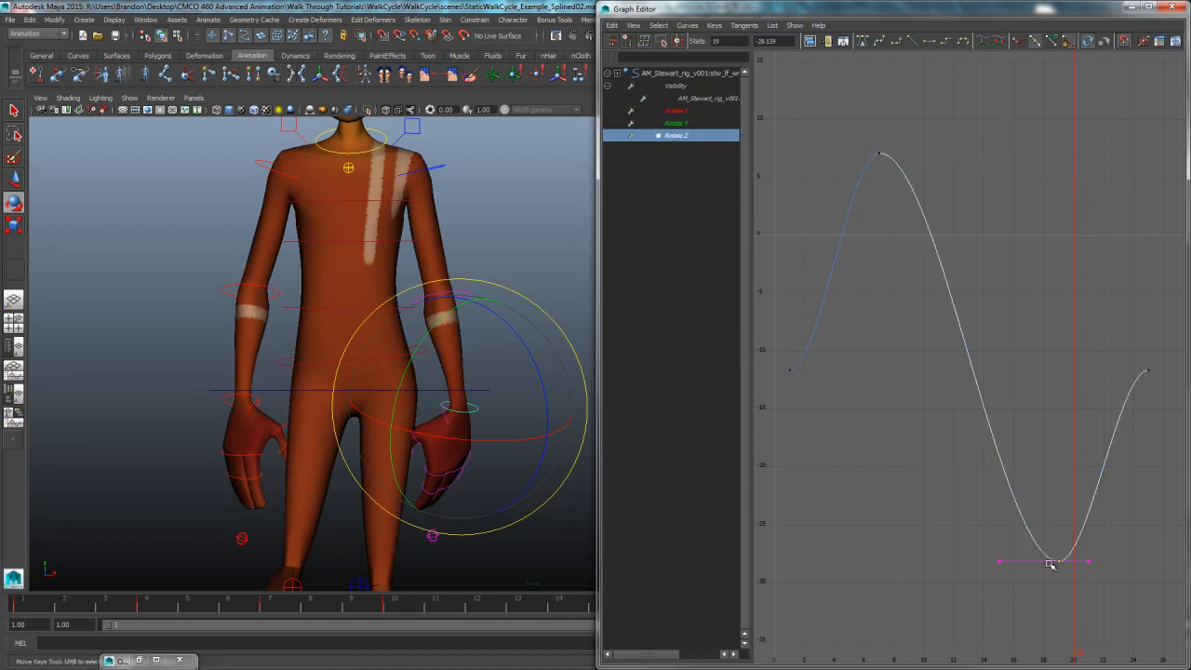
{"action": "key", "text": "w"}
{"action": "middle_click_drag", "start_coordinate": [1051, 564], "coordinate": [1076, 483]}
{"action": "middle_click_drag", "start_coordinate": [1077, 478], "coordinate": [1076, 474]}
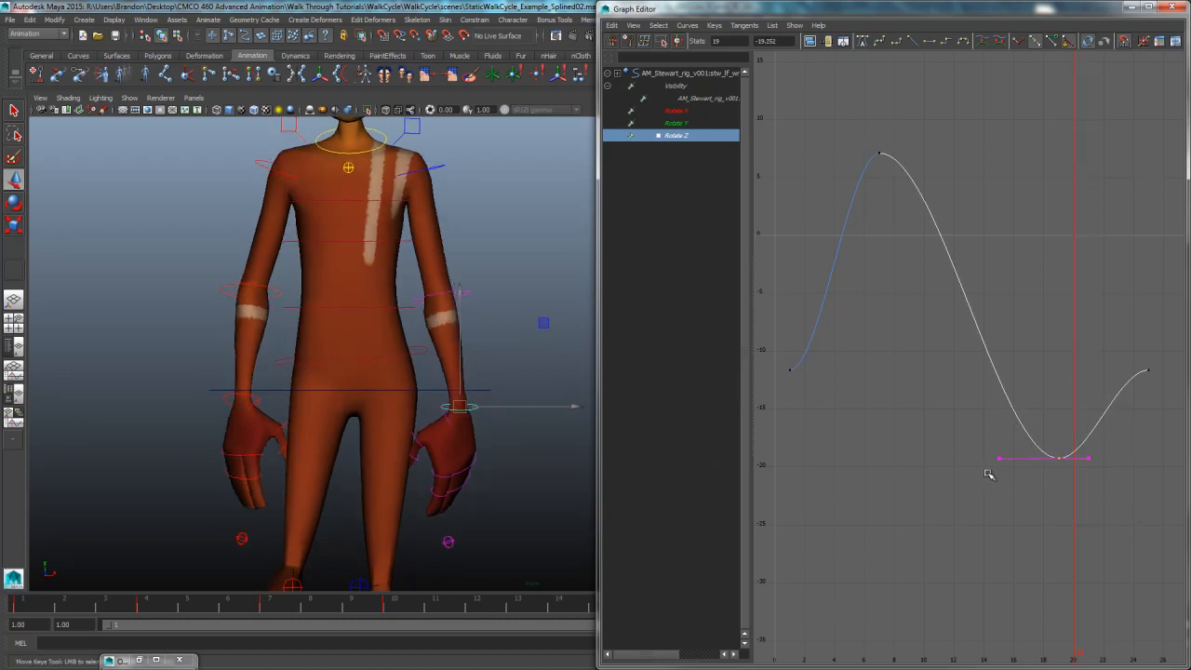
Step: Inspect the wrist's Rotate Y curve with the arm seen from an angle and isolate the Rotate X curve
{"action": "left_click_drag", "start_coordinate": [500, 463], "coordinate": [503, 304], "text": "alt"}
{"action": "left_click", "coordinate": [679, 123]}
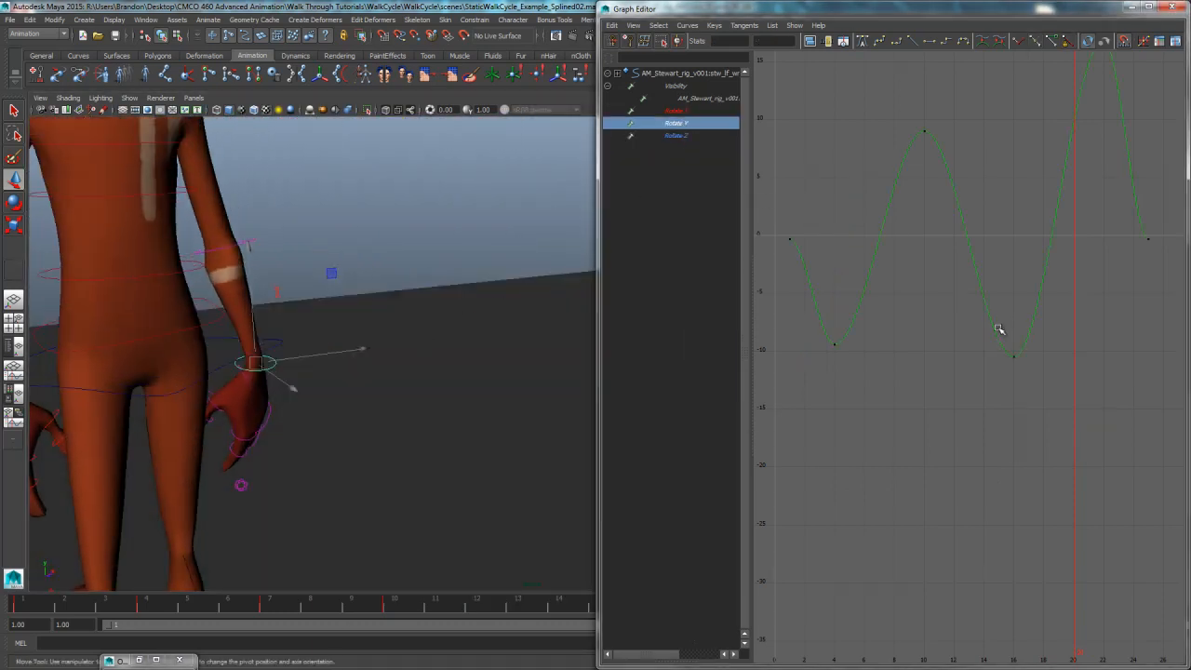
{"action": "key", "text": "e"}
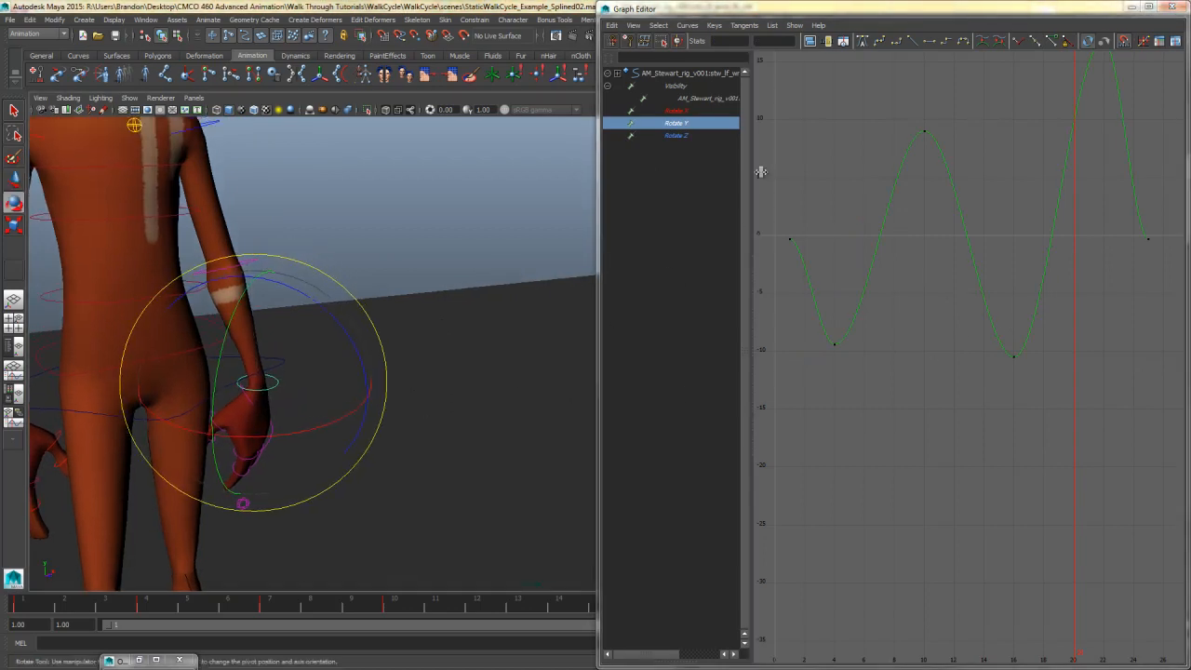
{"action": "left_click", "coordinate": [713, 110]}
{"action": "key", "text": "w"}
{"action": "left_click_drag", "start_coordinate": [1162, 227], "coordinate": [1120, 266]}
{"action": "middle_click_drag", "start_coordinate": [1121, 266], "coordinate": [1107, 247]}
{"action": "key", "text": "ctrl+z"}
Step: Lower the frame 16 peak of the wrist's Rotate X curve to about 4.8
{"action": "left_click_drag", "start_coordinate": [1052, 130], "coordinate": [968, 162]}
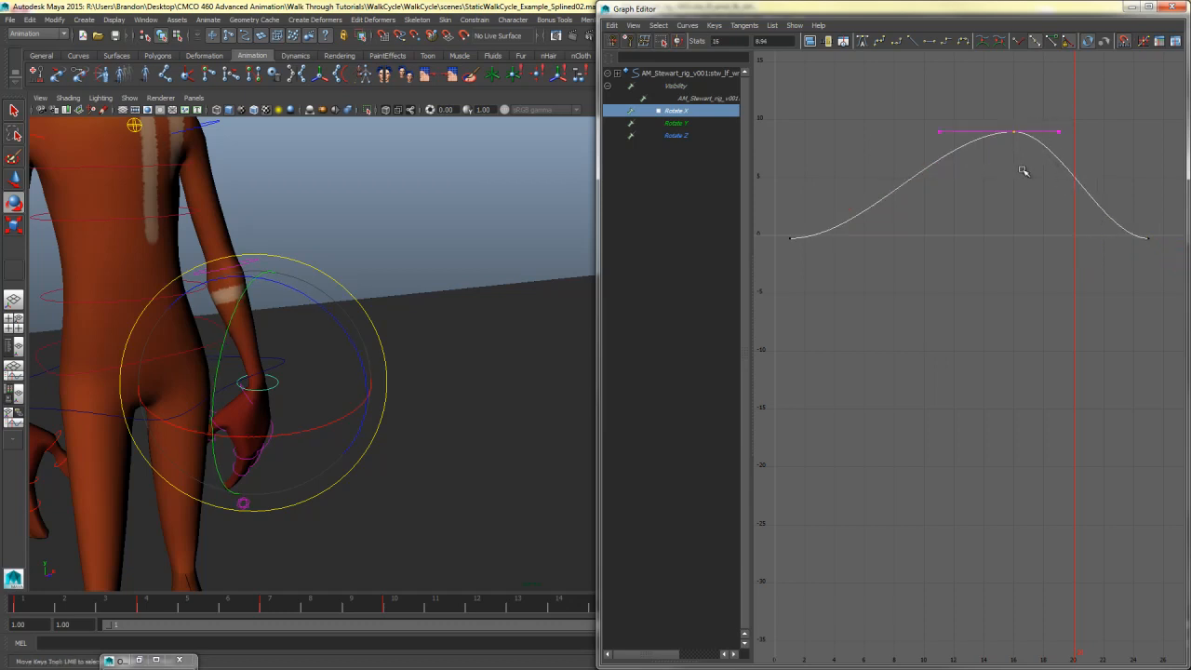
{"action": "middle_click_drag", "start_coordinate": [1004, 178], "coordinate": [1009, 249], "text": "shift"}
{"action": "middle_click_drag", "start_coordinate": [1014, 155], "coordinate": [1013, 206], "text": "shift"}
Step: Isolate the wrist's Rotate Z curve and delete its key at frame 19
{"action": "mouse_move", "coordinate": [400, 373]}
{"action": "left_mouse_down", "text": "alt"}
{"action": "mouse_move", "coordinate": [406, 383]}
{"action": "mouse_move", "coordinate": [353, 380]}
{"action": "mouse_move", "coordinate": [329, 404]}
{"action": "mouse_move", "coordinate": [388, 364]}
{"action": "left_mouse_up", "text": "alt"}
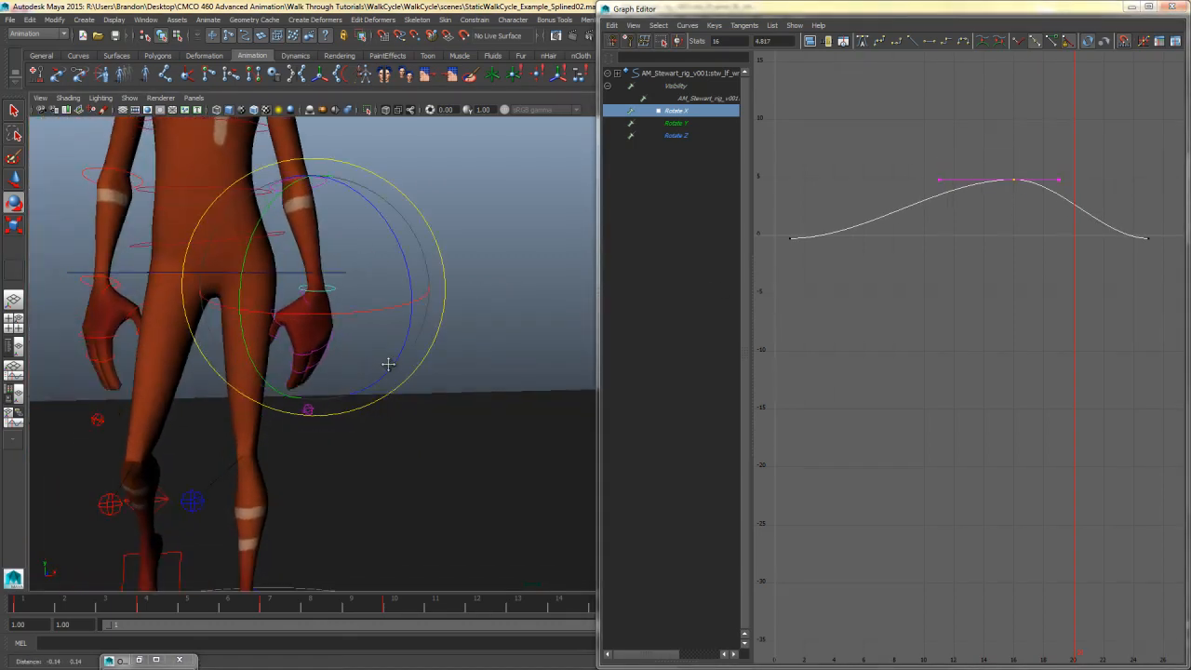
{"action": "right_click_drag", "start_coordinate": [388, 364], "coordinate": [550, 386], "text": "alt"}
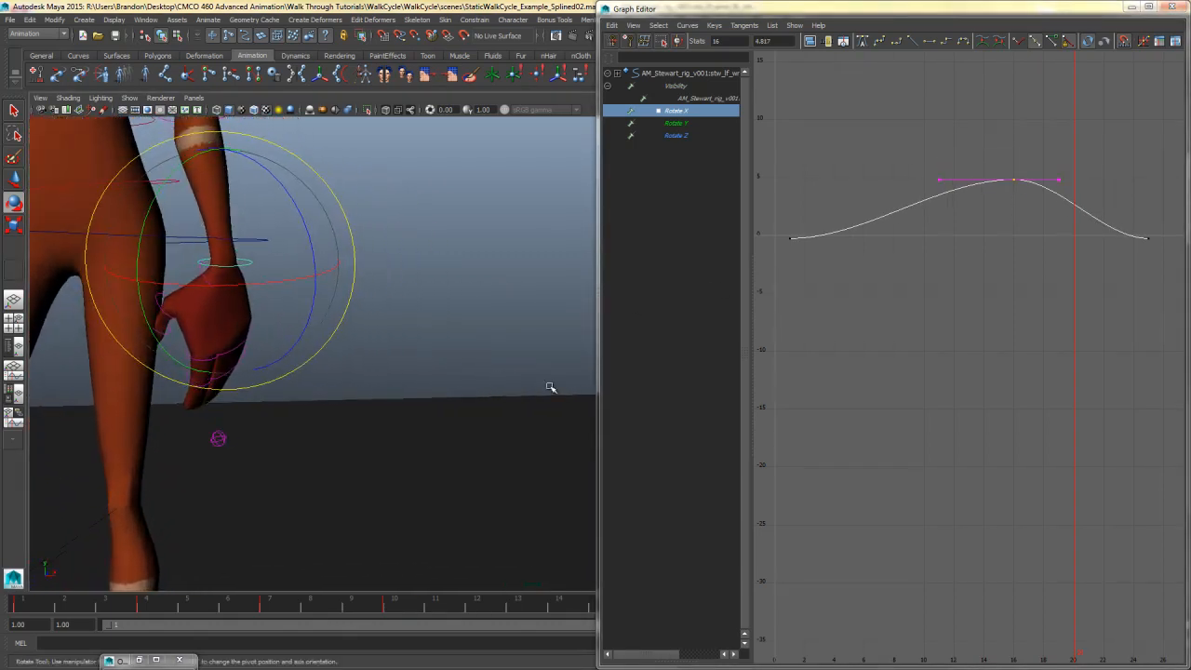
{"action": "left_click", "coordinate": [676, 136]}
{"action": "left_click_drag", "start_coordinate": [1086, 450], "coordinate": [1049, 470]}
{"action": "middle_click_drag", "start_coordinate": [1063, 473], "coordinate": [1067, 408], "text": "shift"}
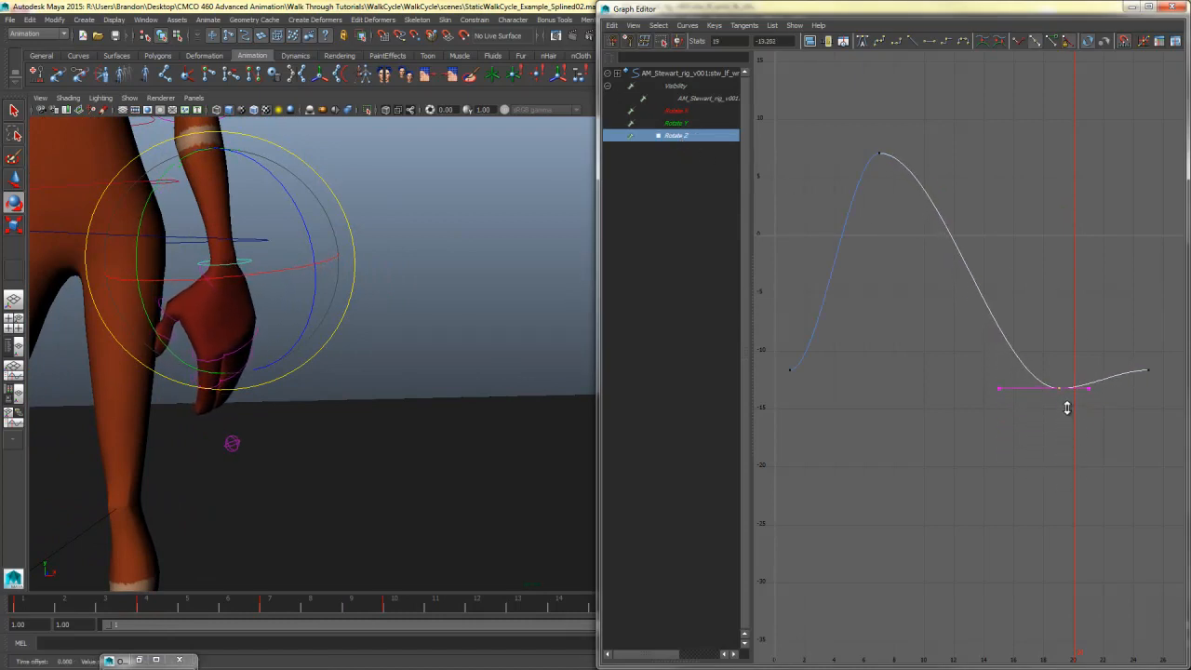
{"action": "key", "text": "Delete"}
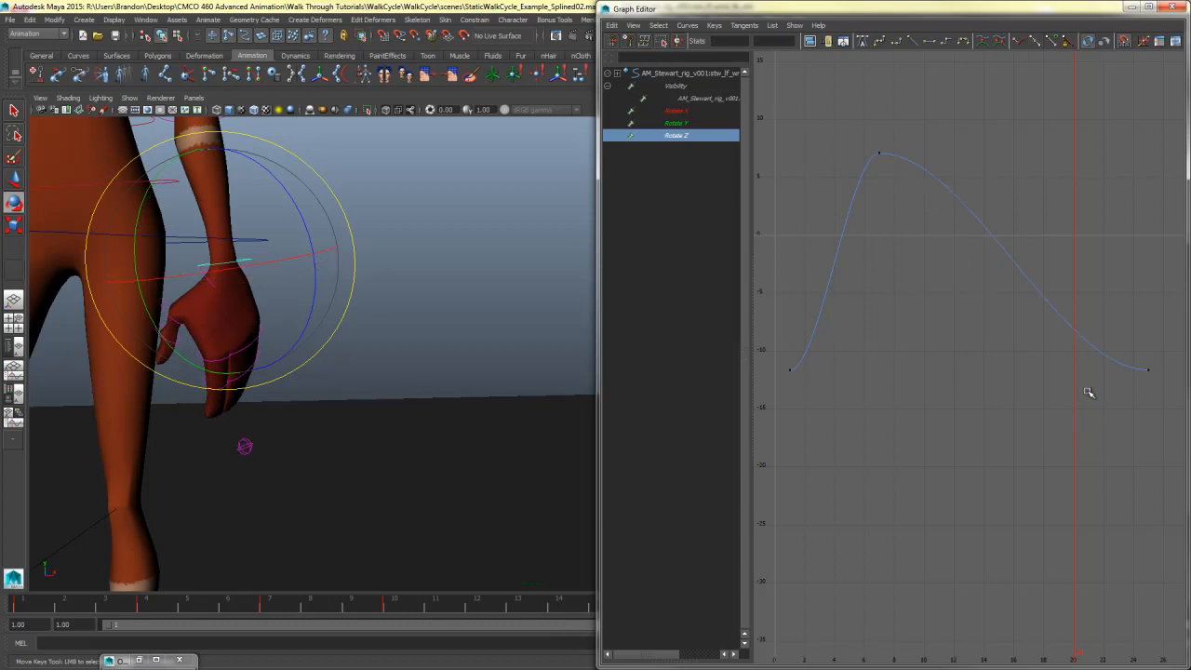
Step: Check the wrist pose in the front view and deselect the wrist control
{"action": "key", "text": "space"}
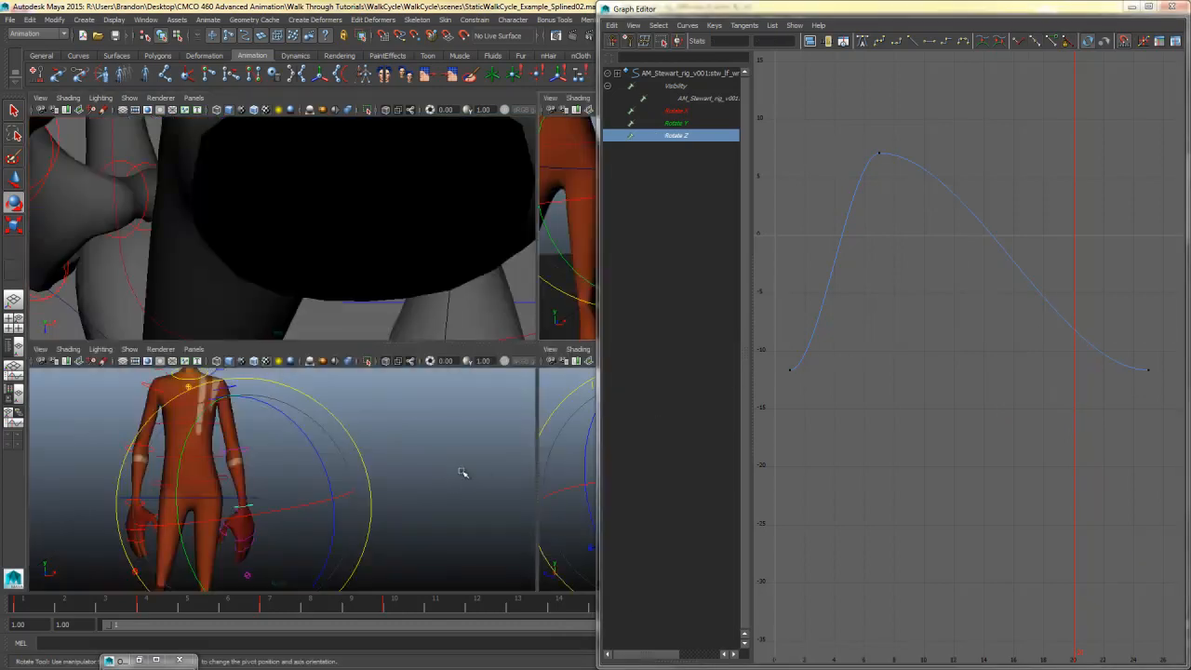
{"action": "key", "text": "space"}
{"action": "left_click_drag", "start_coordinate": [866, 404], "coordinate": [1074, 378]}
{"action": "key", "text": "e"}
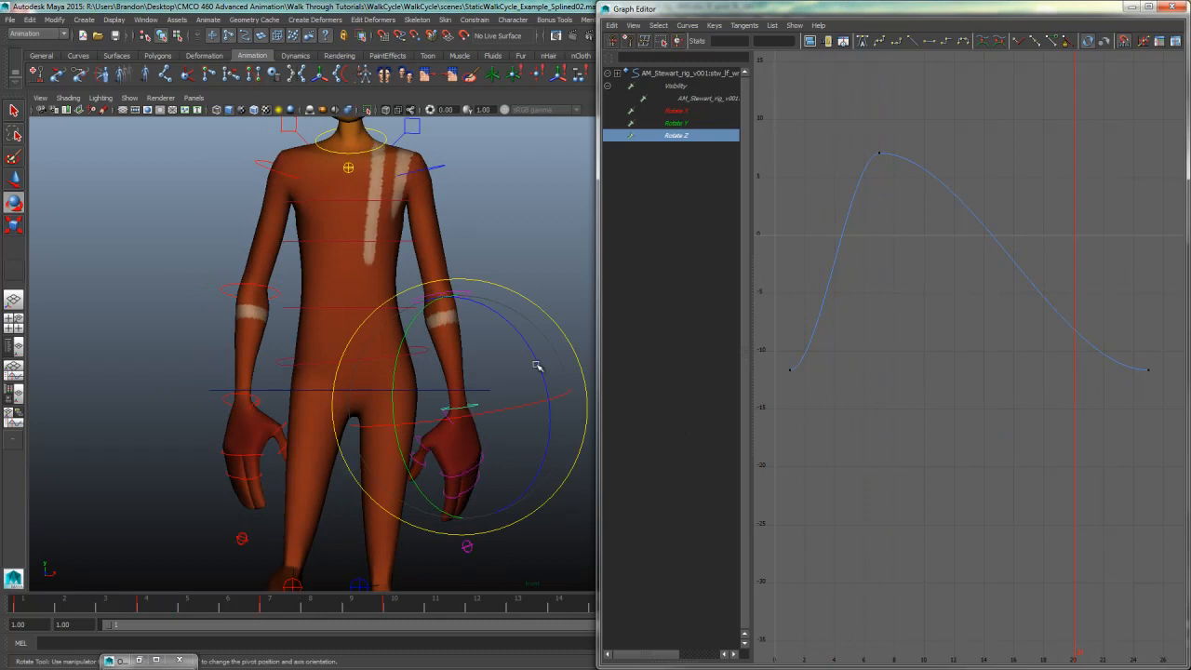
{"action": "left_click", "coordinate": [469, 205]}
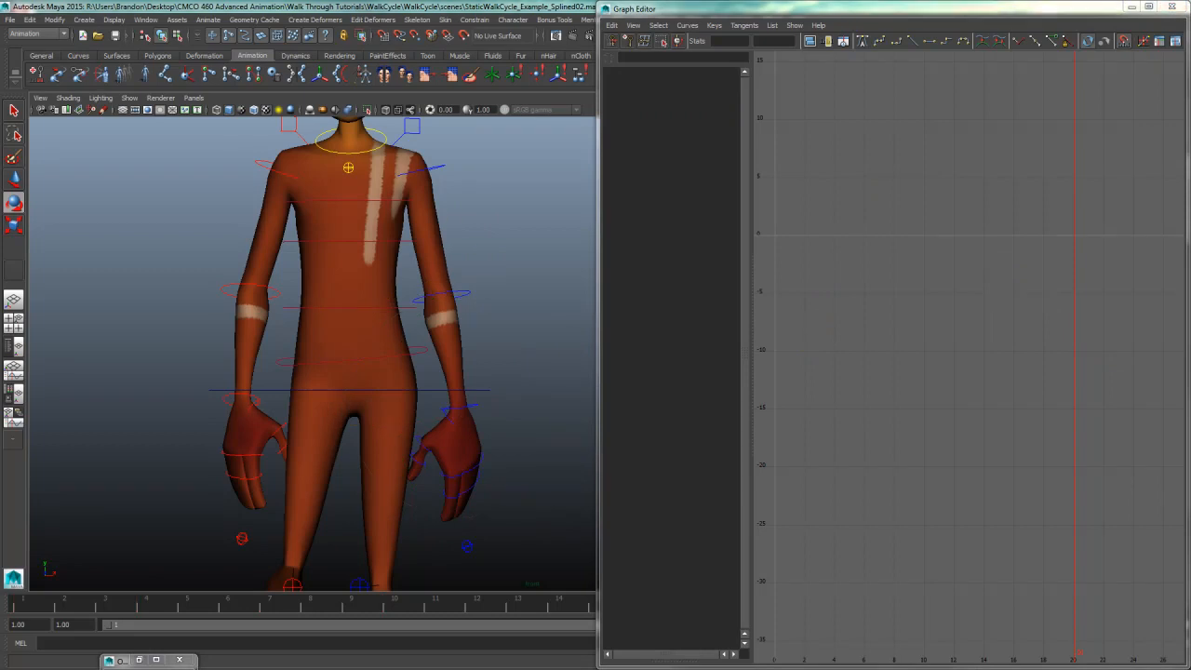
Step: Minimize the Graph Editor and frame the whole character in the side view with the resolution gate shown
{"action": "key", "text": "space"}
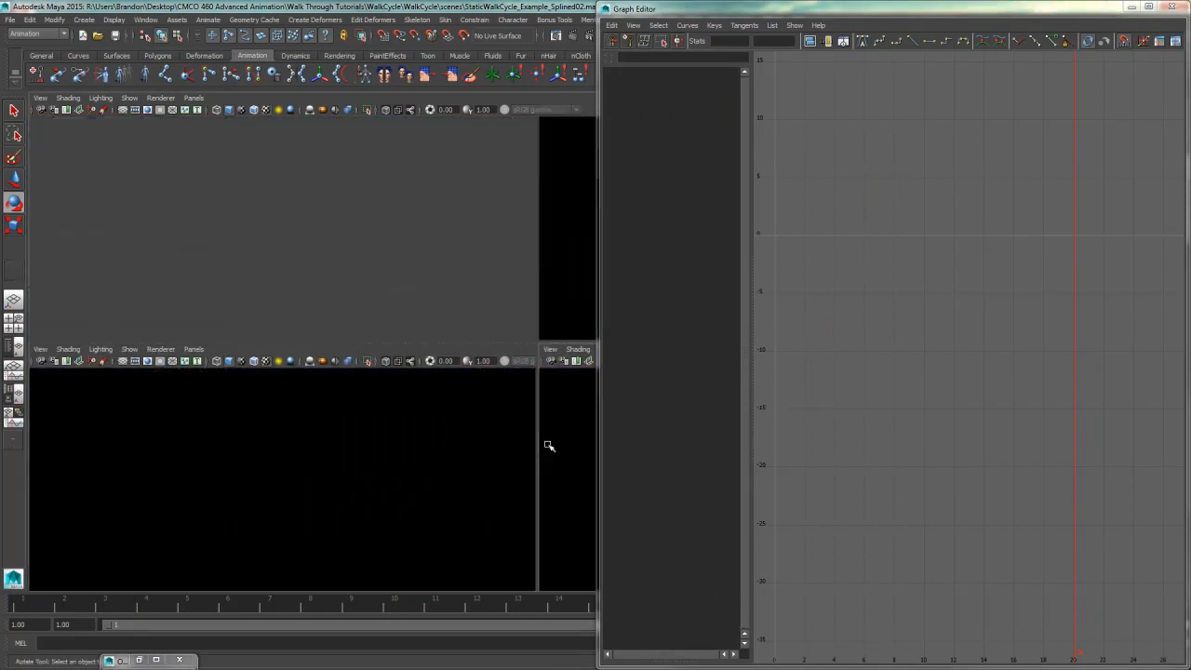
{"action": "key", "text": "space"}
{"action": "mouse_move", "coordinate": [538, 441]}
{"action": "middle_mouse_down", "text": "alt"}
{"action": "mouse_move", "coordinate": [497, 433]}
{"action": "mouse_move", "coordinate": [521, 428]}
{"action": "middle_mouse_up", "text": "alt"}
{"action": "left_click", "coordinate": [1131, 7]}
{"action": "middle_click_drag", "start_coordinate": [514, 334], "coordinate": [624, 325], "text": "alt"}
{"action": "left_click", "coordinate": [147, 110]}
{"action": "middle_click_drag", "start_coordinate": [510, 255], "coordinate": [586, 292], "text": "alt"}
{"action": "right_click_drag", "start_coordinate": [585, 292], "coordinate": [607, 302], "text": "alt"}
{"action": "middle_click_drag", "start_coordinate": [606, 303], "coordinate": [618, 311], "text": "alt"}
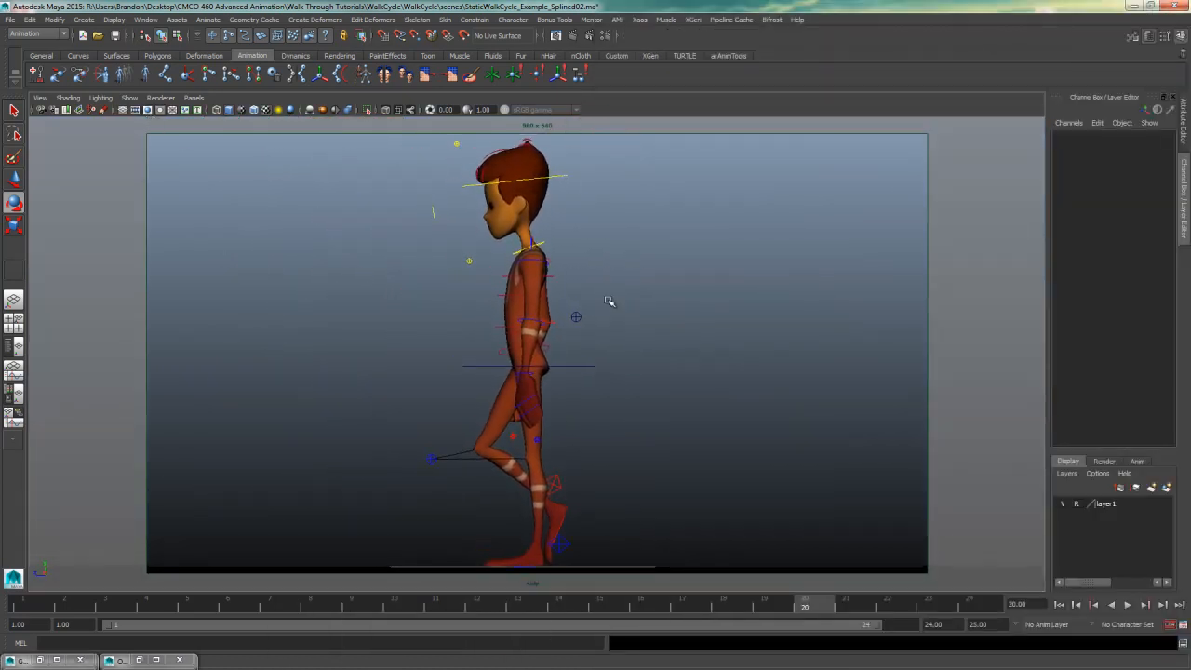
Step: Hide the rig's control curves in the side view and playblast the walk cycle
{"action": "left_click", "coordinate": [129, 98]}
{"action": "left_click", "coordinate": [154, 152]}
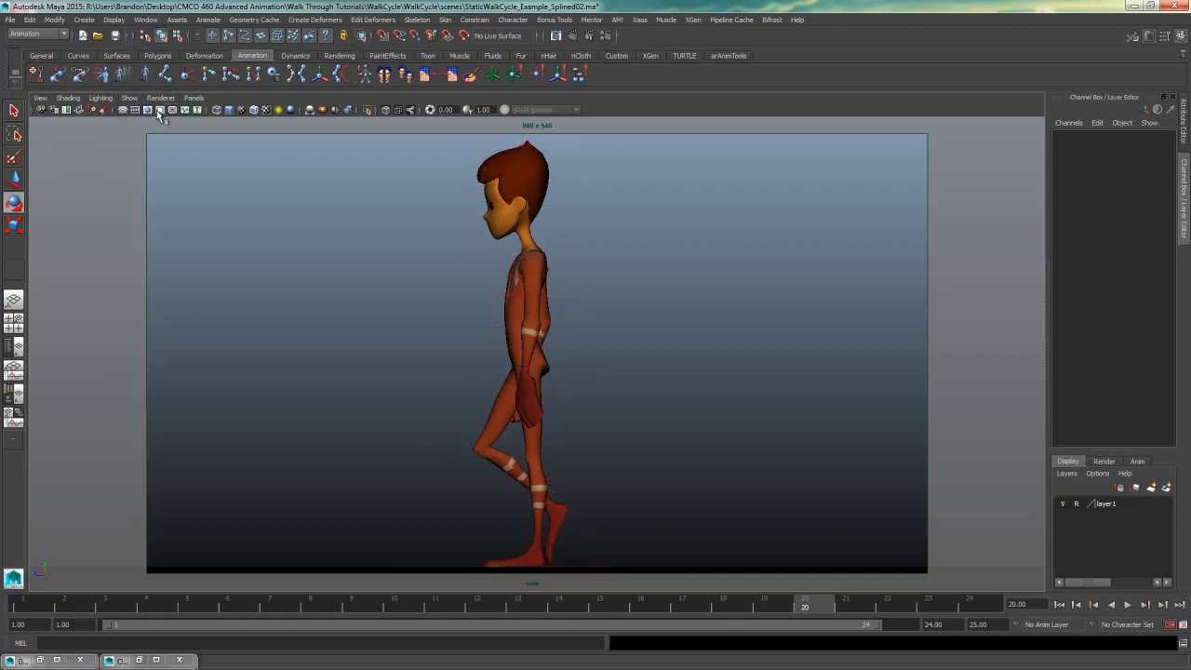
{"action": "left_click", "coordinate": [159, 110]}
{"action": "right_click_drag", "start_coordinate": [600, 614], "coordinate": [638, 603]}
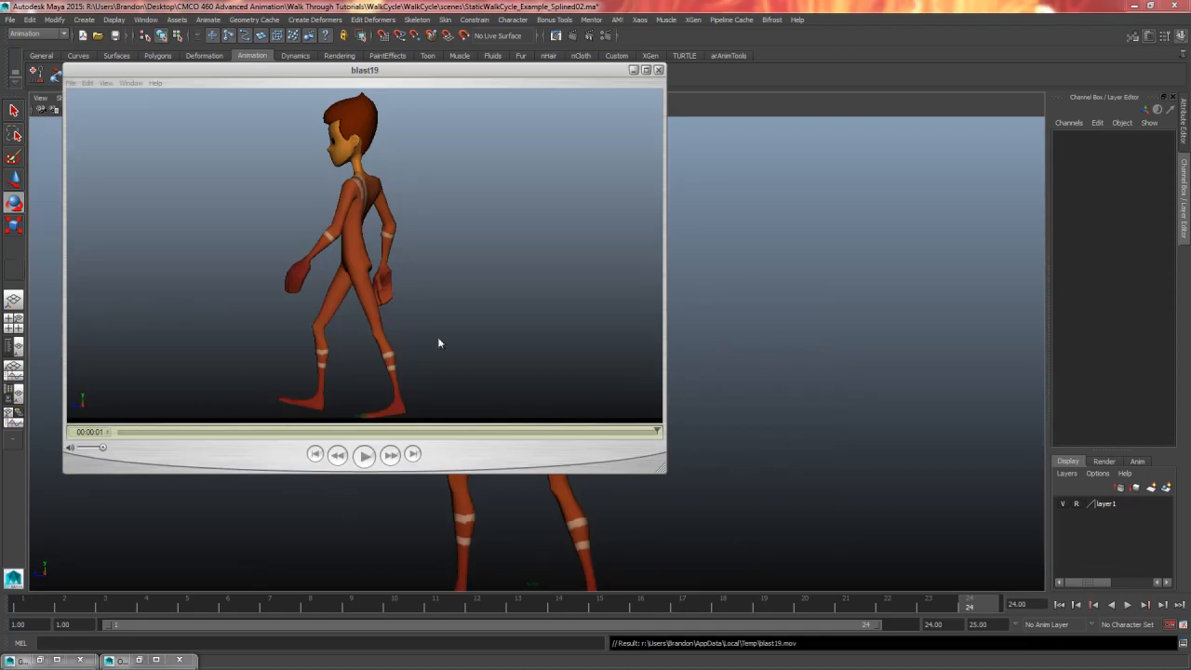
Step: Play the playblast movie on a loop to review the arm swing and close it
{"action": "left_click", "coordinate": [106, 83]}
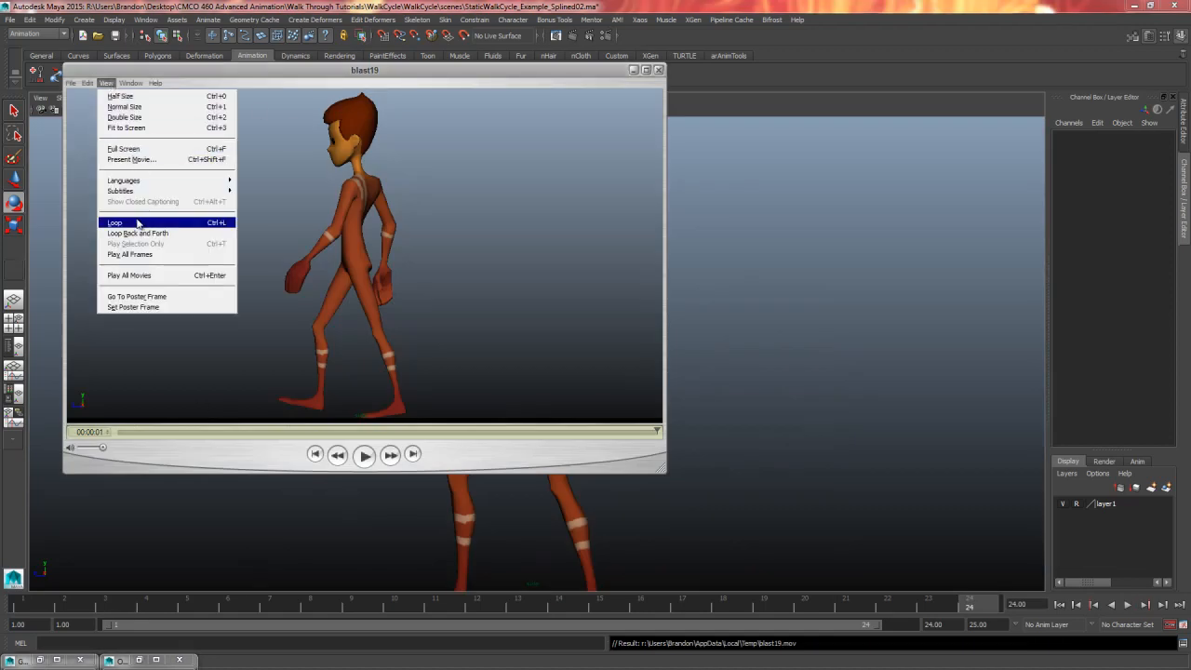
{"action": "left_click", "coordinate": [137, 223]}
{"action": "left_click", "coordinate": [366, 456]}
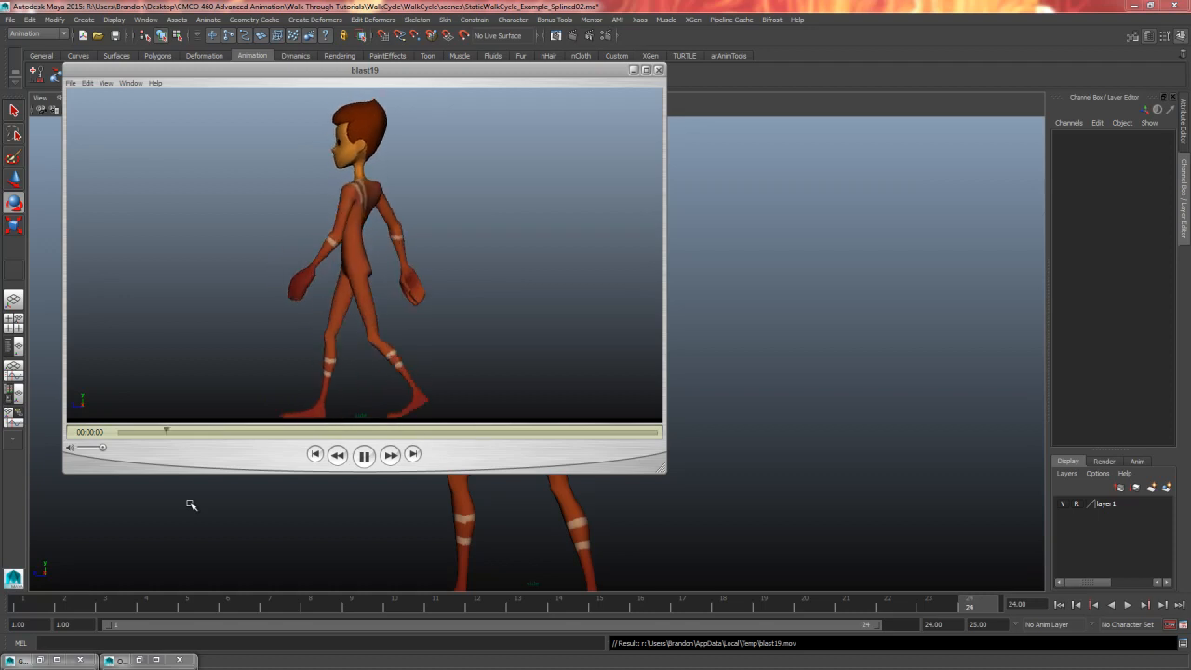
{"action": "left_click", "coordinate": [658, 69]}
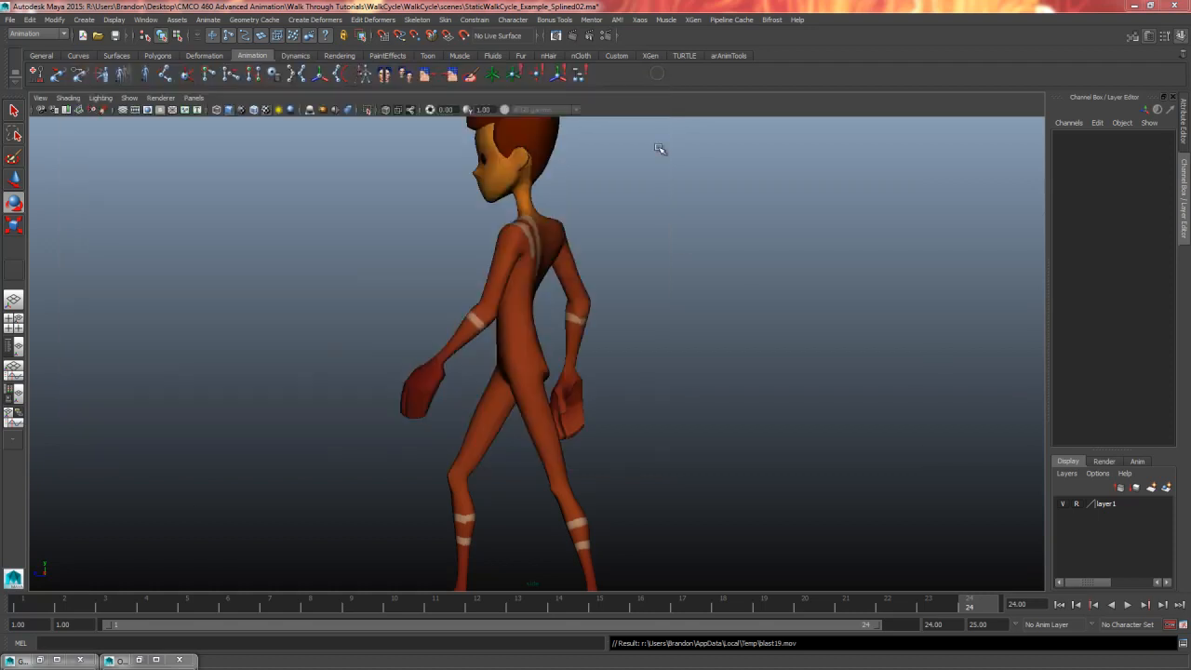
Step: Frame the whole character in the perspective view and open the right upper arm control's curves in the Graph Editor
{"action": "key", "text": "space"}
{"action": "key", "text": "space"}
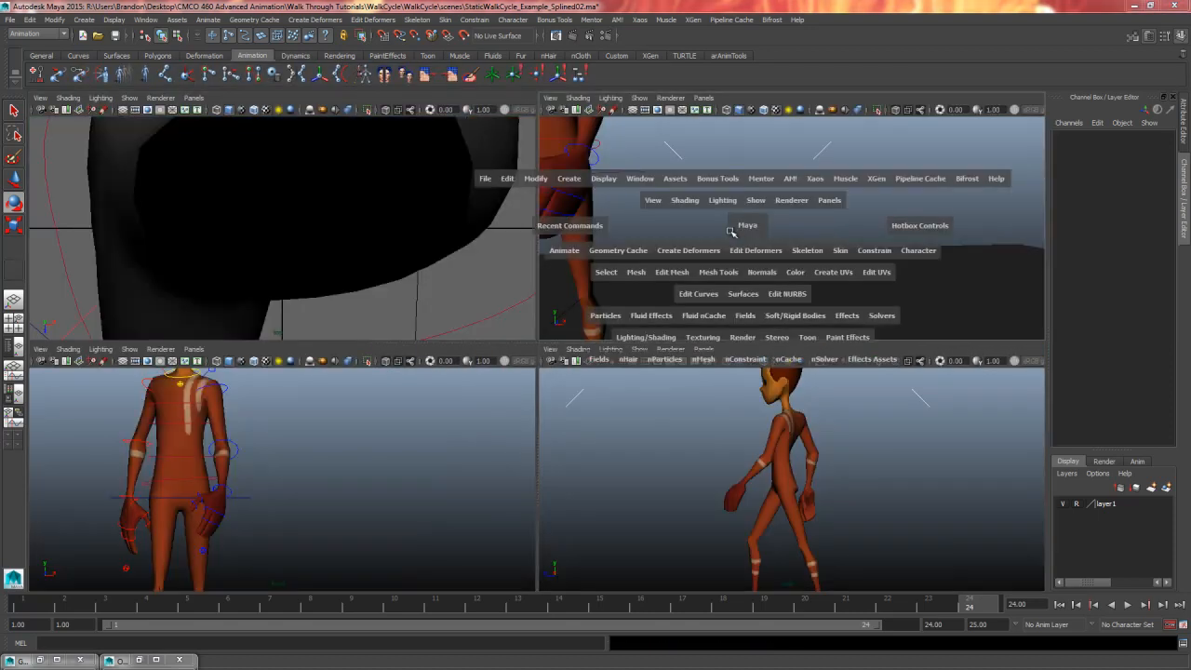
{"action": "middle_click_drag", "start_coordinate": [311, 301], "coordinate": [633, 316], "text": "alt"}
{"action": "right_click_drag", "start_coordinate": [633, 317], "coordinate": [229, 369], "text": "alt"}
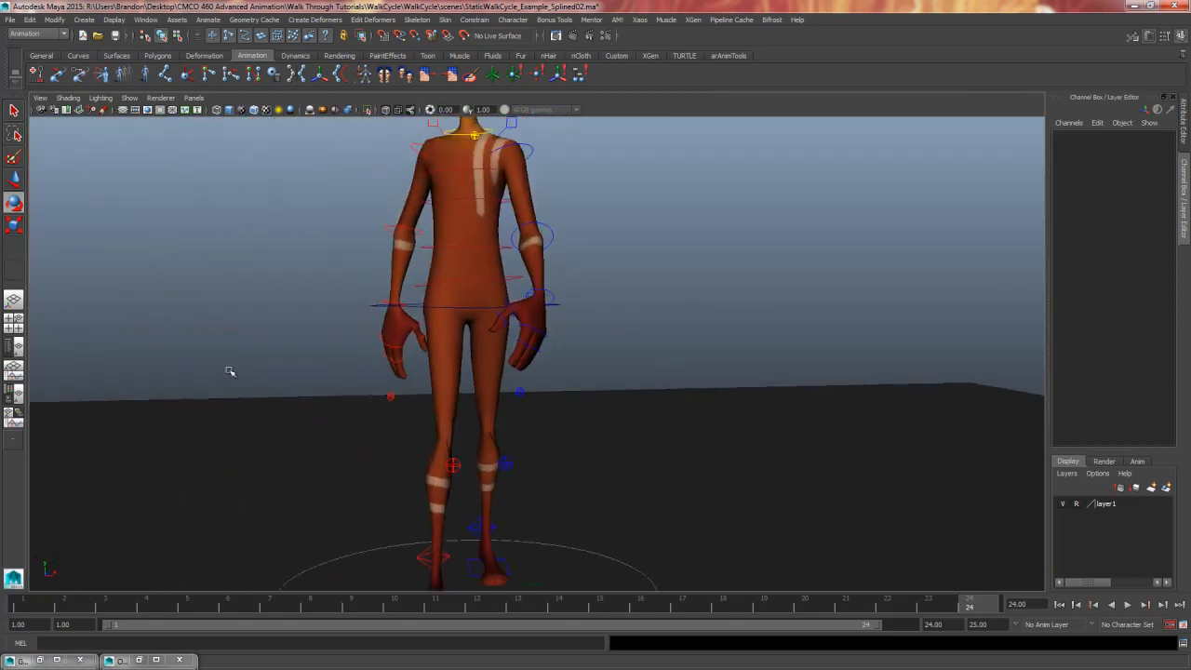
{"action": "middle_click_drag", "start_coordinate": [406, 324], "coordinate": [417, 403], "text": "alt"}
{"action": "right_click_drag", "start_coordinate": [417, 403], "coordinate": [212, 429], "text": "alt"}
{"action": "left_click_drag", "start_coordinate": [414, 364], "coordinate": [453, 363], "text": "alt"}
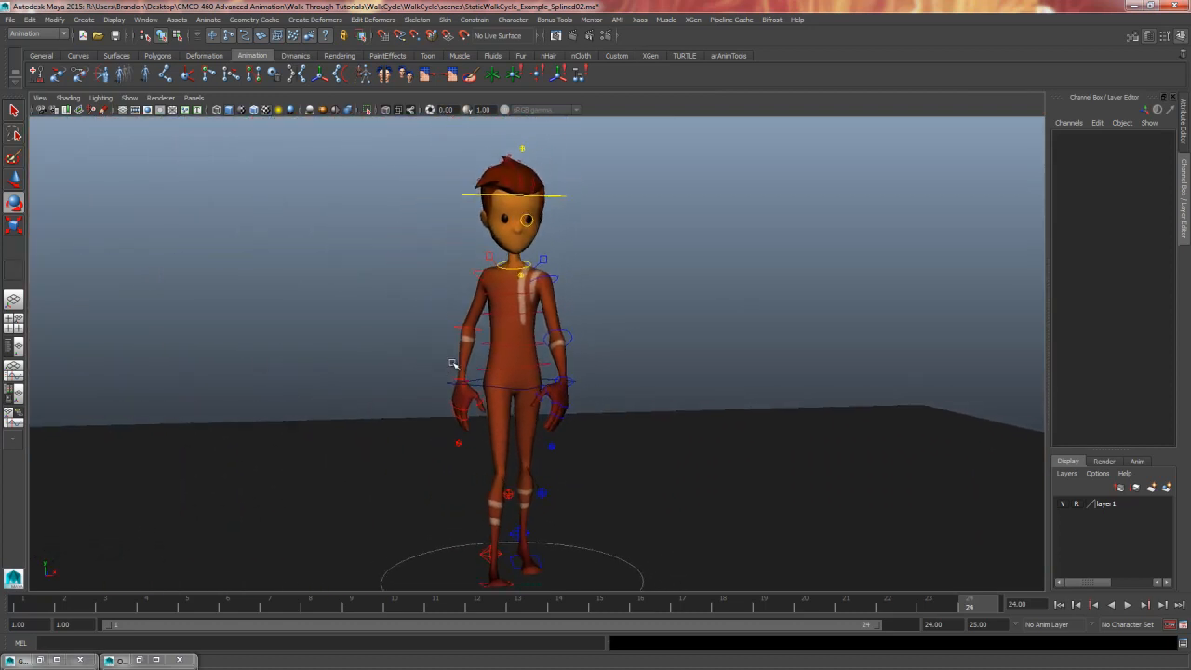
{"action": "left_click_drag", "start_coordinate": [456, 269], "coordinate": [482, 277]}
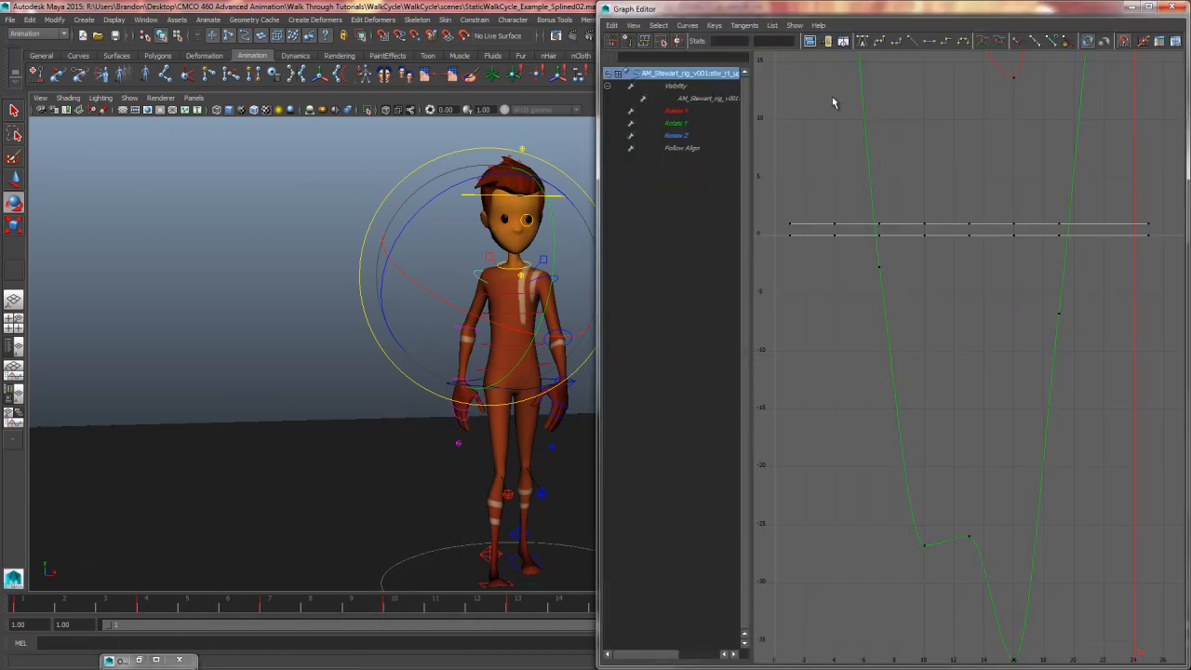
Step: Isolate the right upper arm's Rotate X curve and delete its keys at frames 4, 10, 13 and 19
{"action": "left_click", "coordinate": [699, 112]}
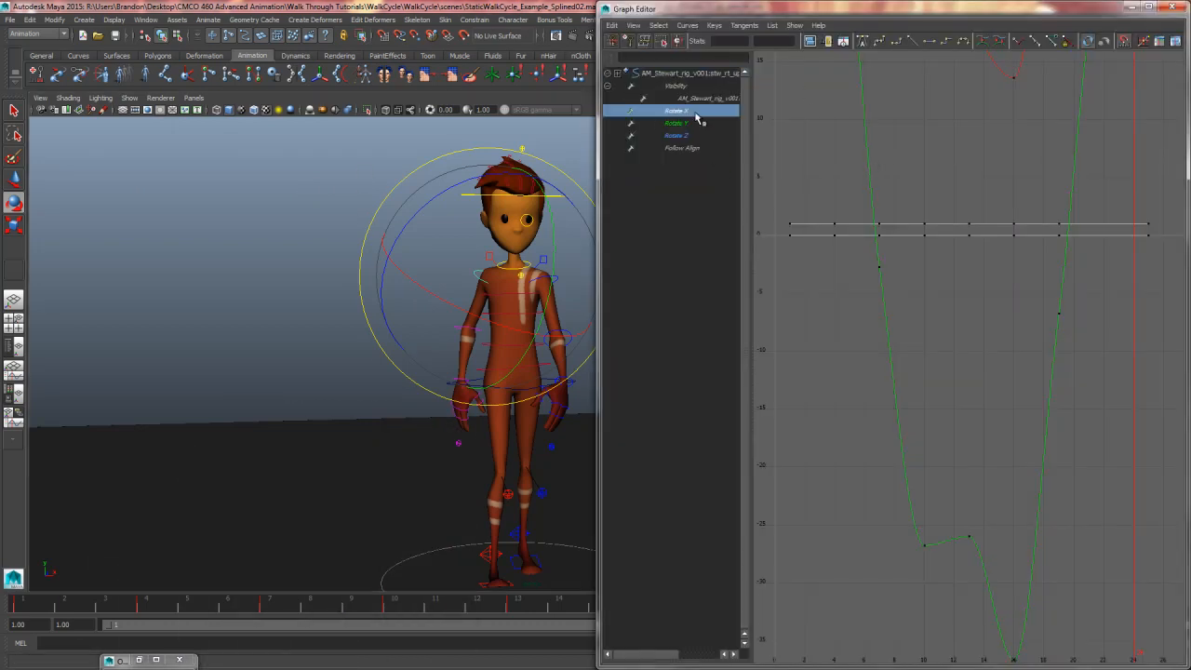
{"action": "key", "text": "f"}
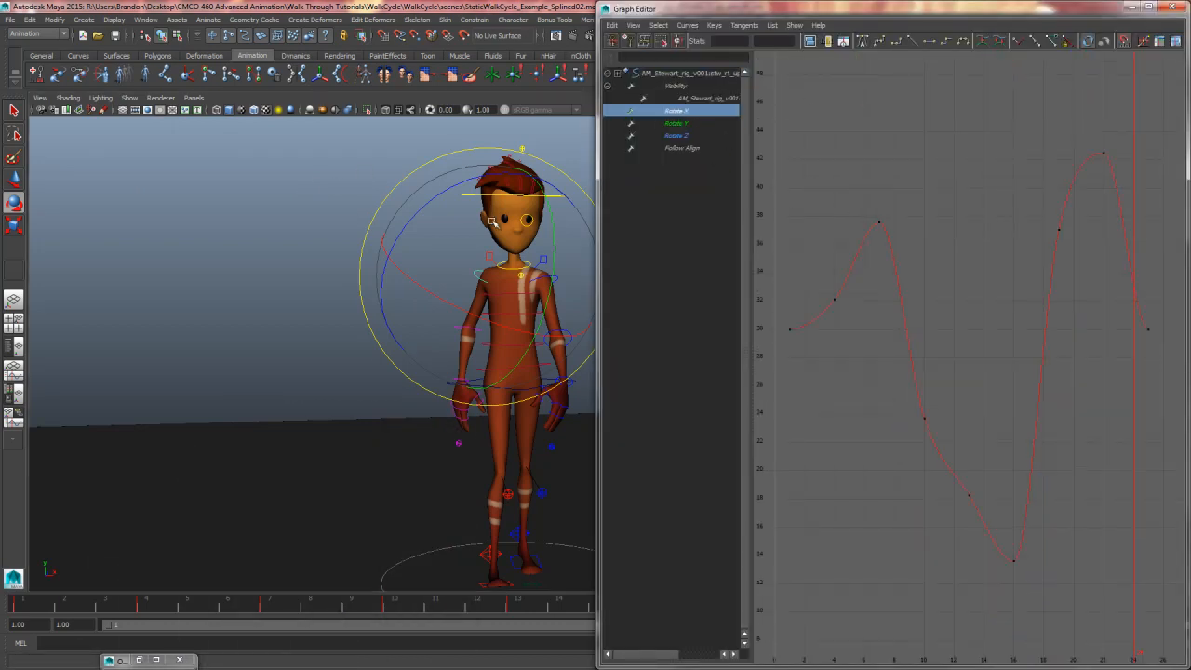
{"action": "scroll", "coordinate": [912, 335], "scroll_direction": "down", "scroll_amount": 3}
{"action": "left_click_drag", "start_coordinate": [893, 295], "coordinate": [861, 315]}
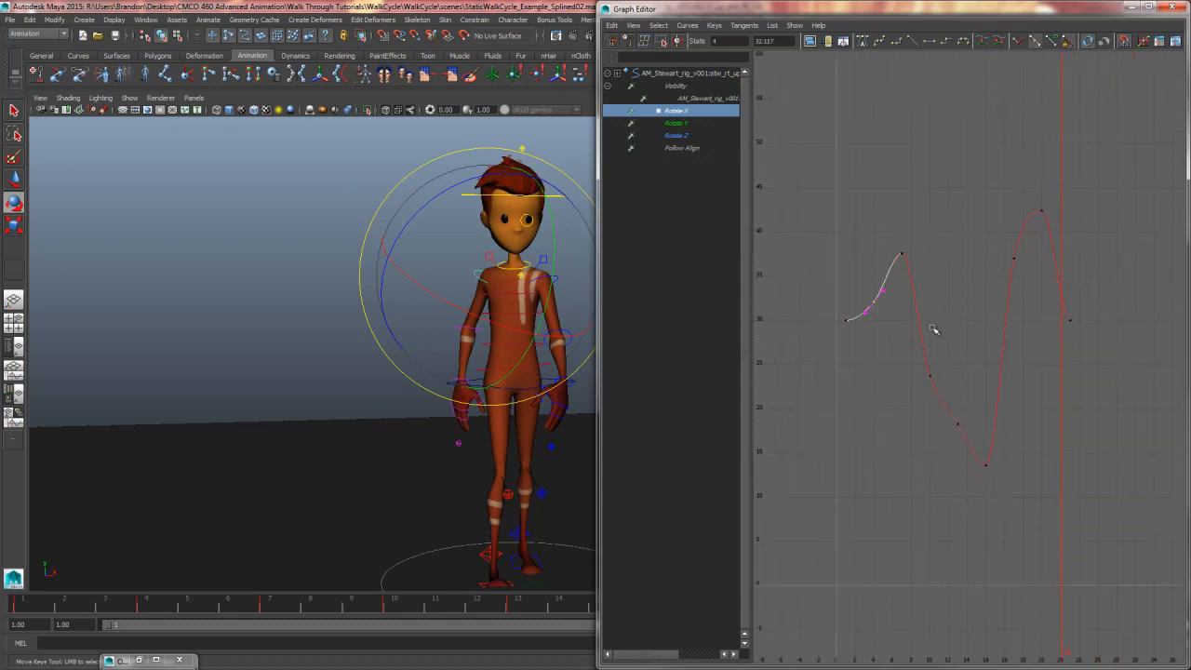
{"action": "key", "text": "Delete"}
{"action": "left_click_drag", "start_coordinate": [981, 345], "coordinate": [882, 437]}
{"action": "key", "text": "Delete"}
{"action": "left_click_drag", "start_coordinate": [995, 240], "coordinate": [1029, 278]}
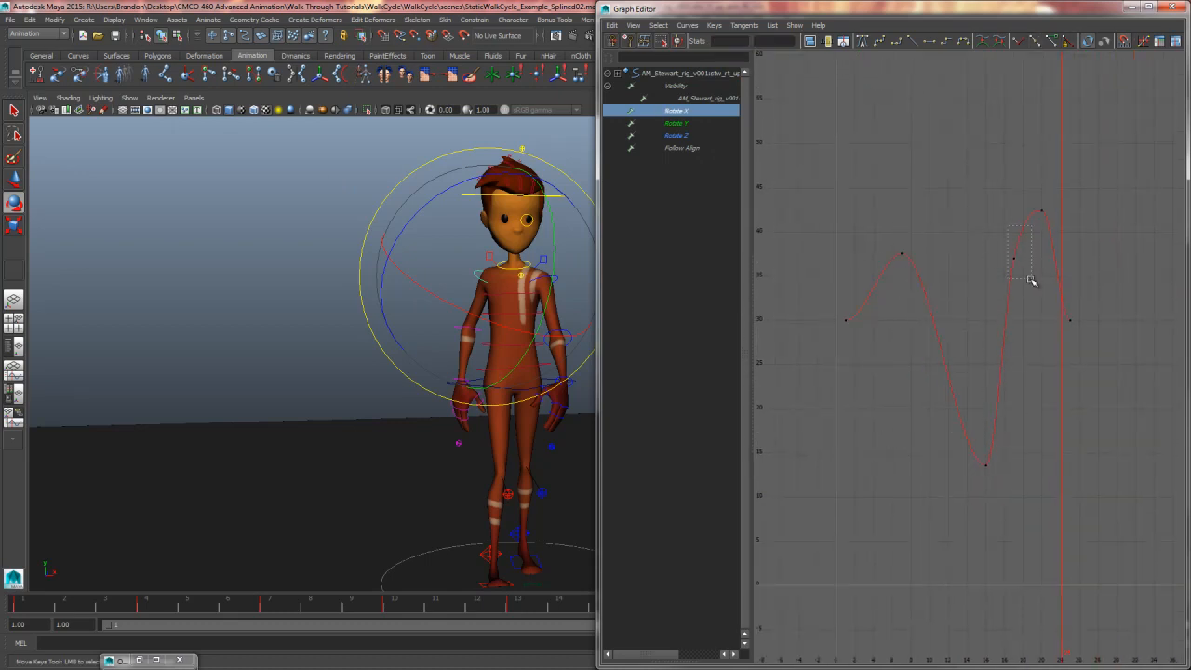
{"action": "key", "text": "Delete"}
Step: Lower the right upper arm's Rotate X keys at frames 7 and 22 together to about 35 and 40
{"action": "left_click_drag", "start_coordinate": [1136, 298], "coordinate": [1011, 325]}
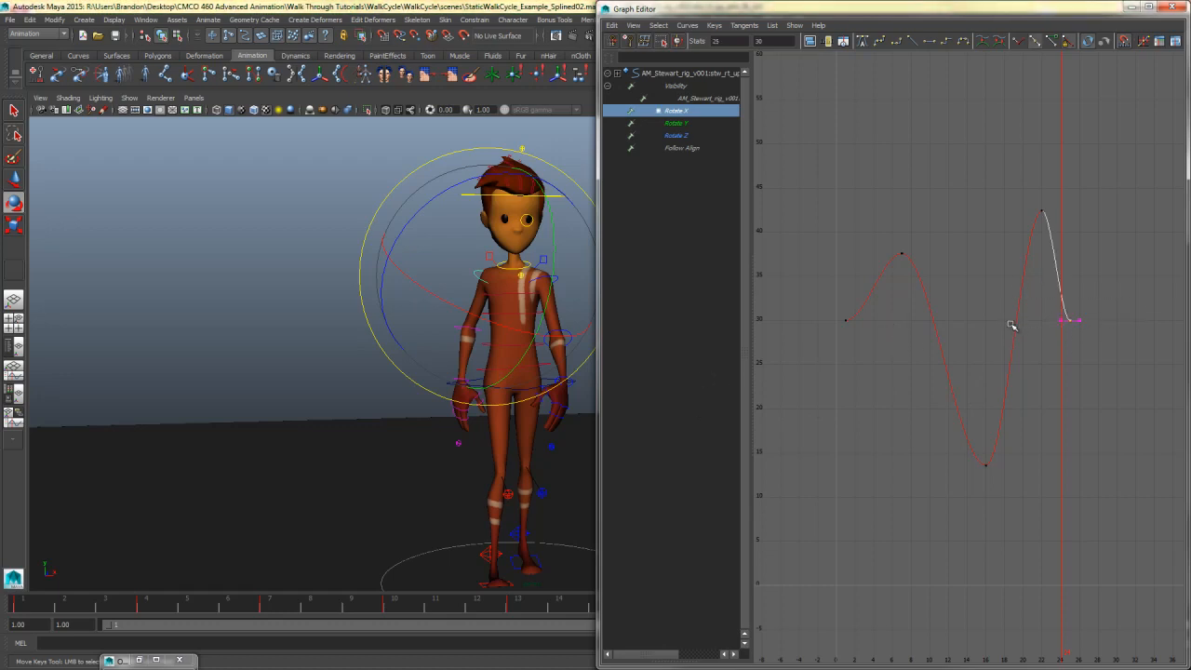
{"action": "left_click_drag", "start_coordinate": [1118, 179], "coordinate": [865, 265]}
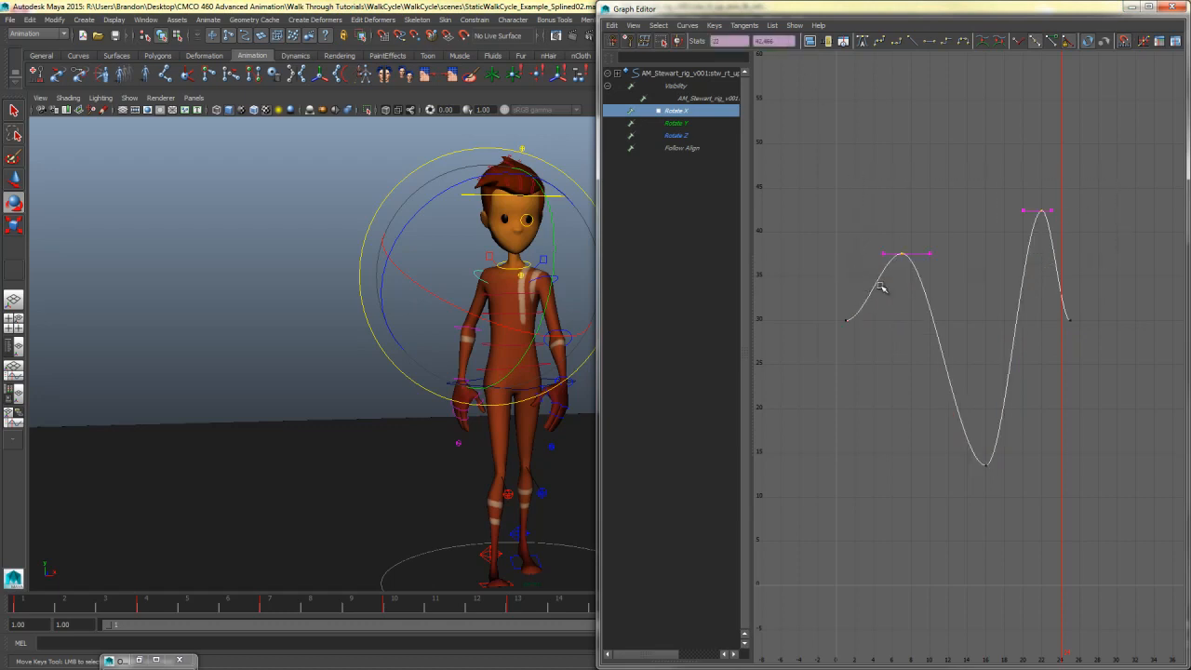
{"action": "middle_click_drag", "start_coordinate": [992, 260], "coordinate": [1003, 281]}
Step: Set the right upper arm's Rotate X keys at frames 1, 16 and 25 to 20
{"action": "left_click_drag", "start_coordinate": [1128, 319], "coordinate": [834, 335]}
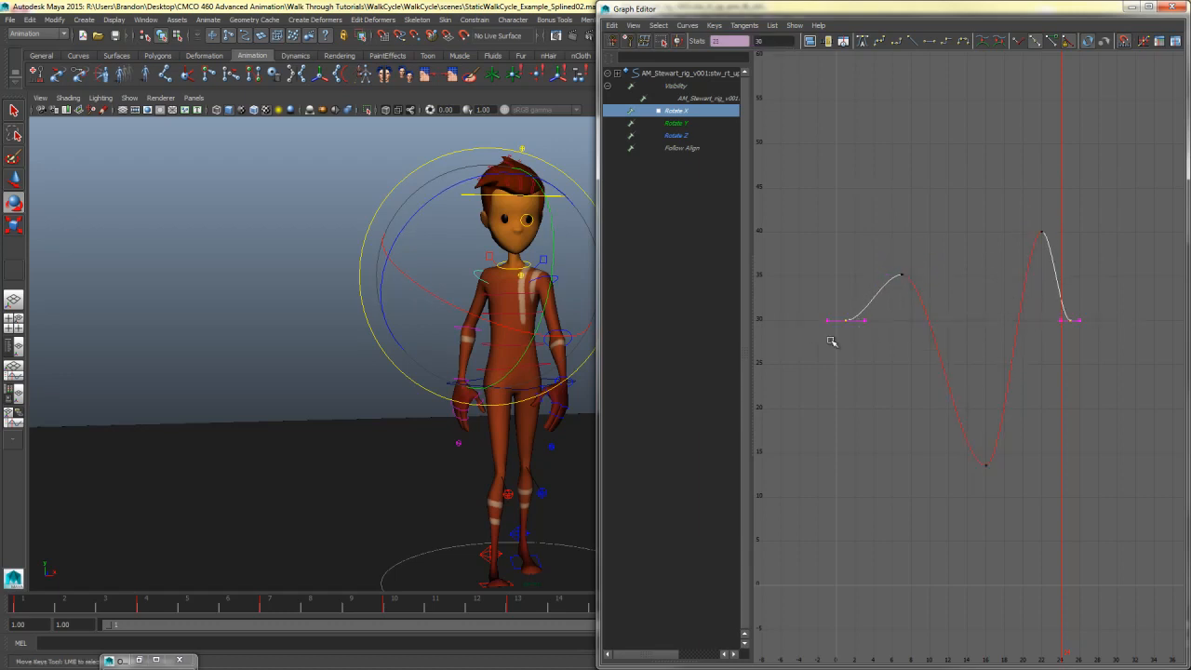
{"action": "middle_click_drag", "start_coordinate": [984, 393], "coordinate": [991, 515]}
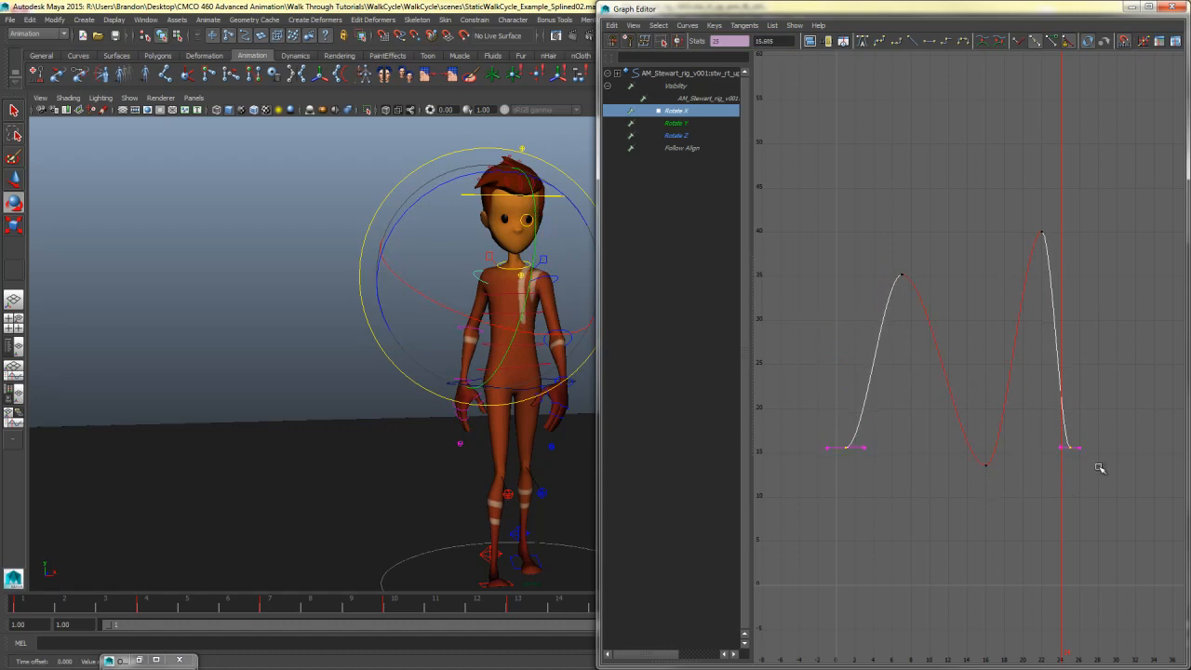
{"action": "left_click_drag", "start_coordinate": [1141, 407], "coordinate": [794, 509]}
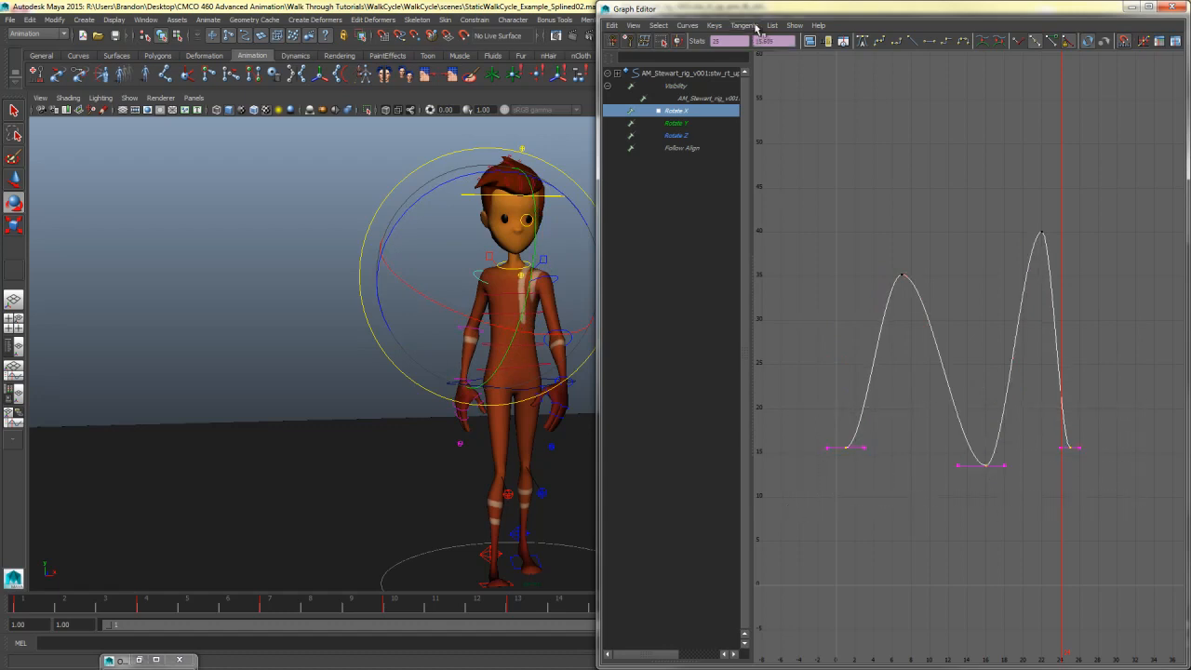
{"action": "type", "text": "20"}
{"action": "key", "text": "Return"}
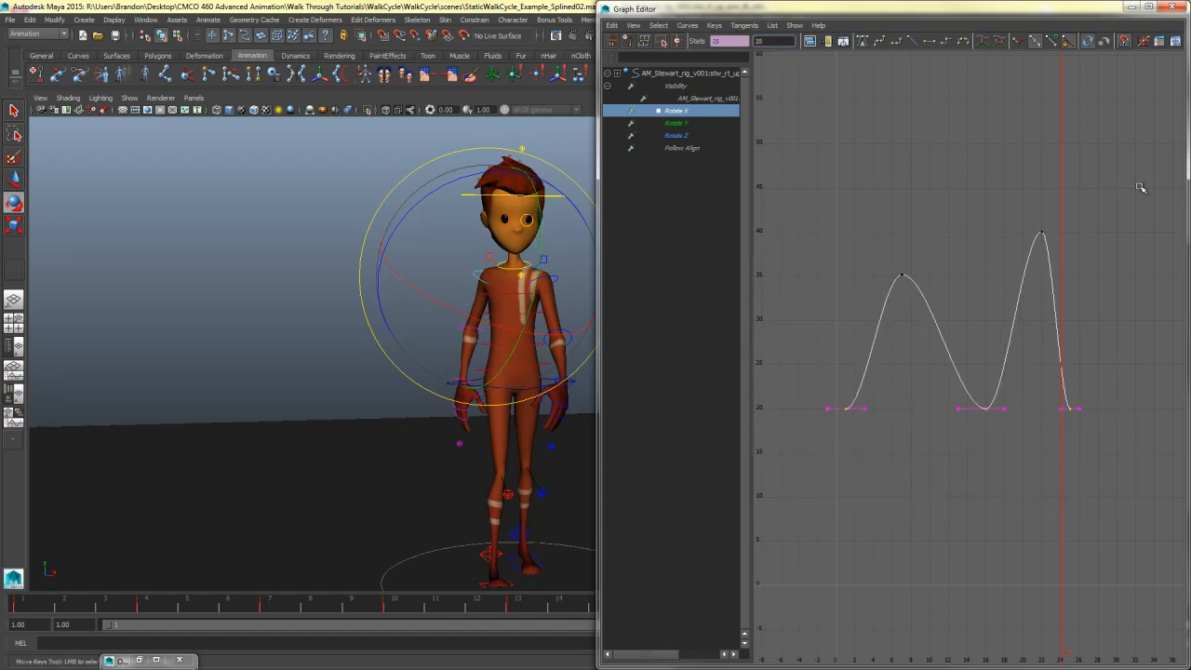
Step: Set the right upper arm's Rotate X keys at frames 7 and 22 to 30
{"action": "left_click_drag", "start_coordinate": [1079, 205], "coordinate": [872, 293]}
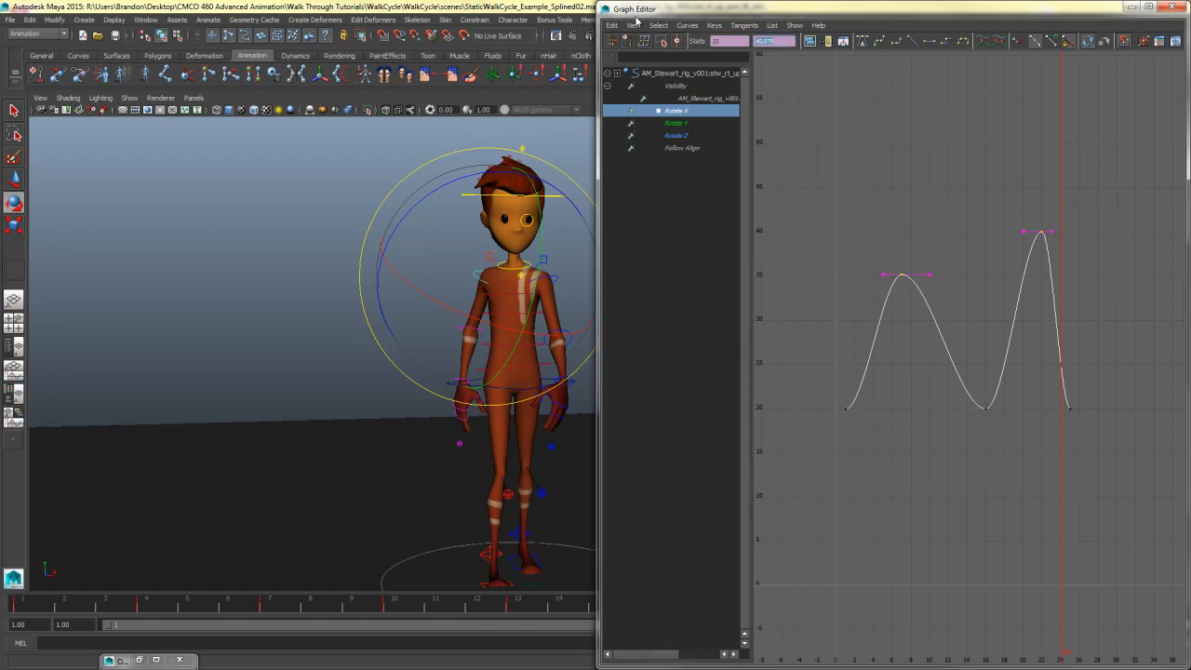
{"action": "type", "text": "30"}
{"action": "key", "text": "Return"}
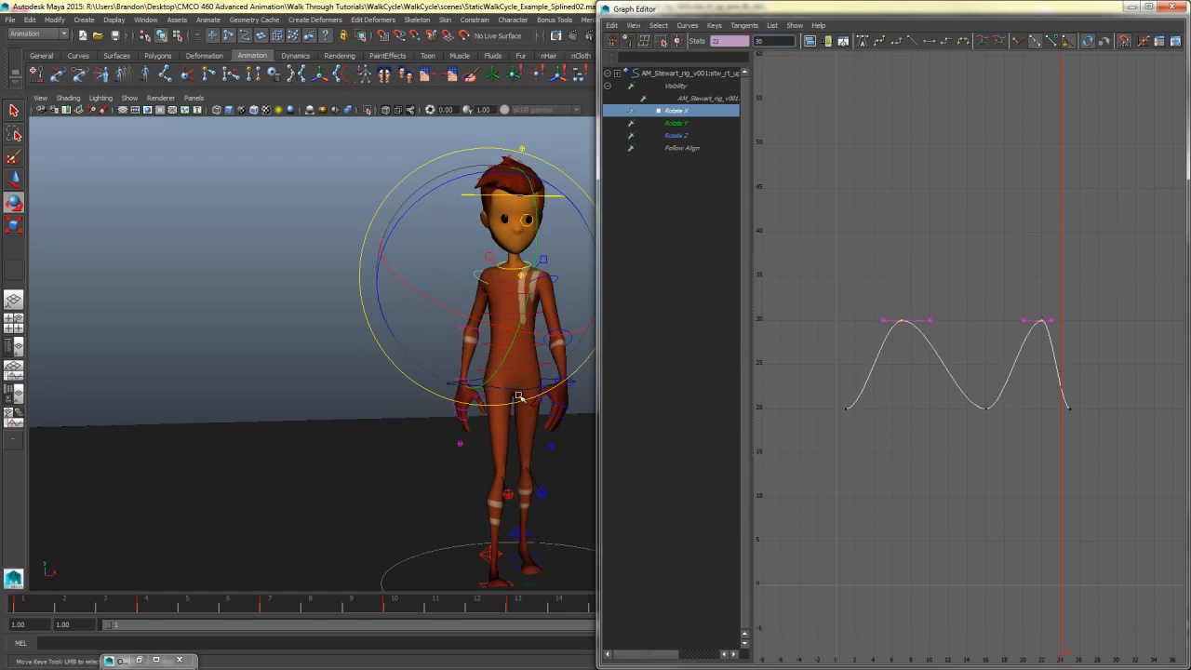
Step: Isolate the right upper arm's Rotate Y curve and delete its keys at frames 4, 7, 10, 13, 19 and 22
{"action": "left_click", "coordinate": [713, 124]}
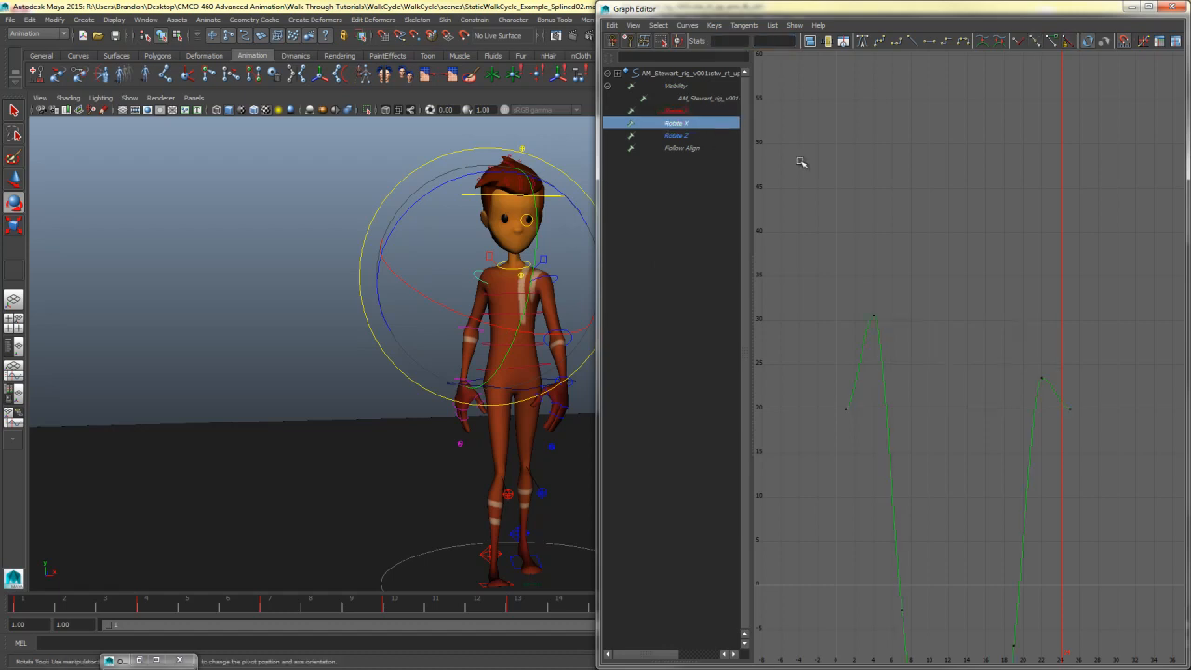
{"action": "key", "text": "a"}
{"action": "left_click_drag", "start_coordinate": [930, 330], "coordinate": [860, 395]}
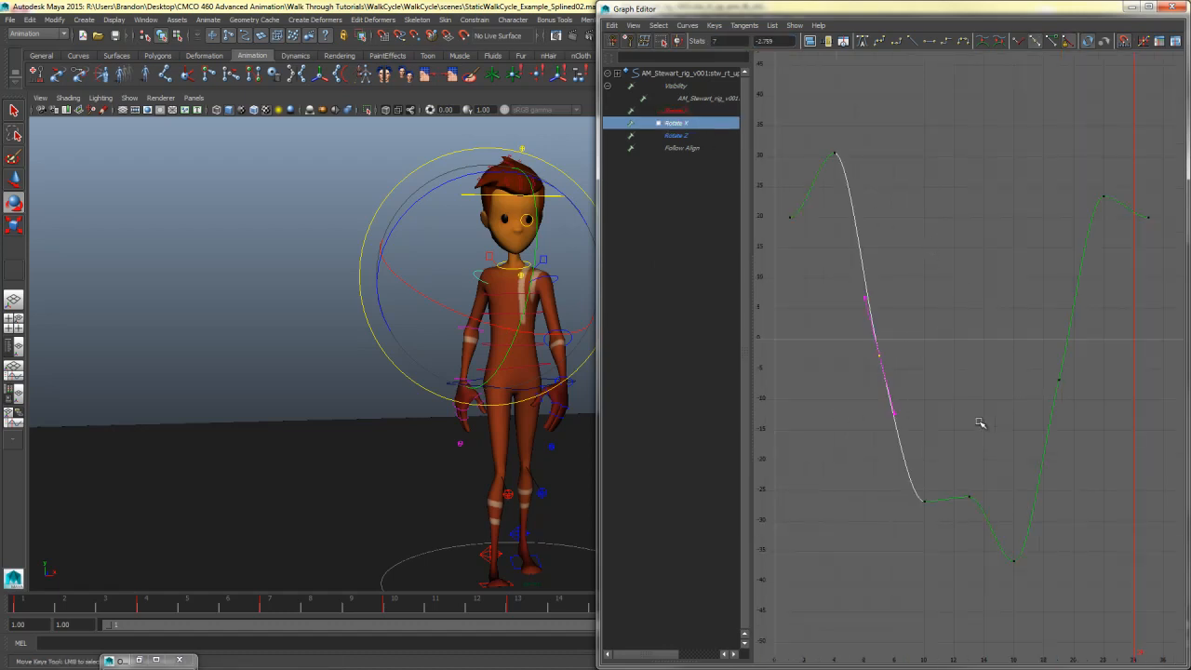
{"action": "key", "text": "Delete"}
{"action": "left_click_drag", "start_coordinate": [864, 449], "coordinate": [989, 523]}
{"action": "key", "text": "Delete"}
{"action": "left_click_drag", "start_coordinate": [1092, 351], "coordinate": [1010, 419]}
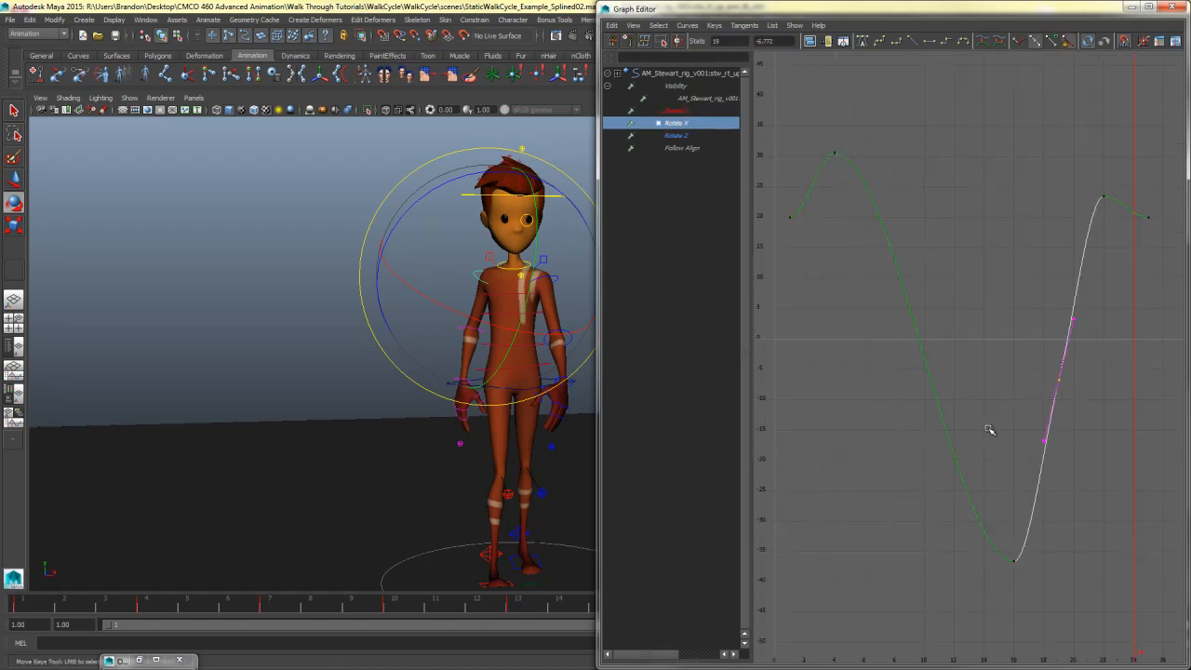
{"action": "key", "text": "Delete"}
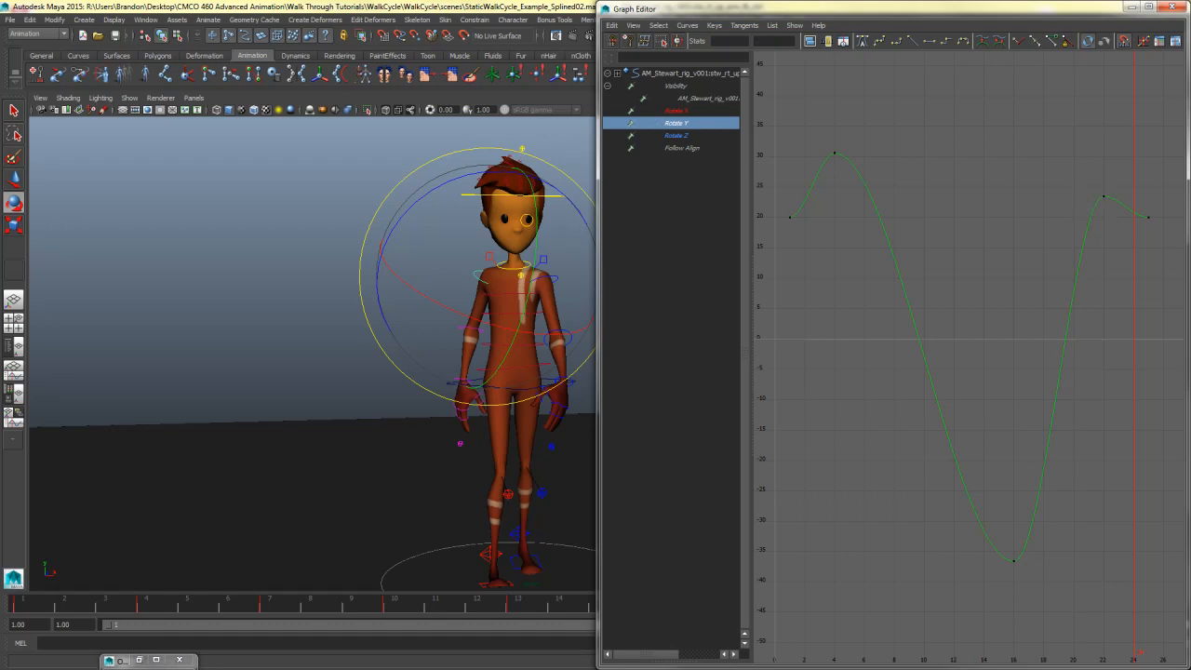
{"action": "left_click_drag", "start_coordinate": [812, 130], "coordinate": [875, 193]}
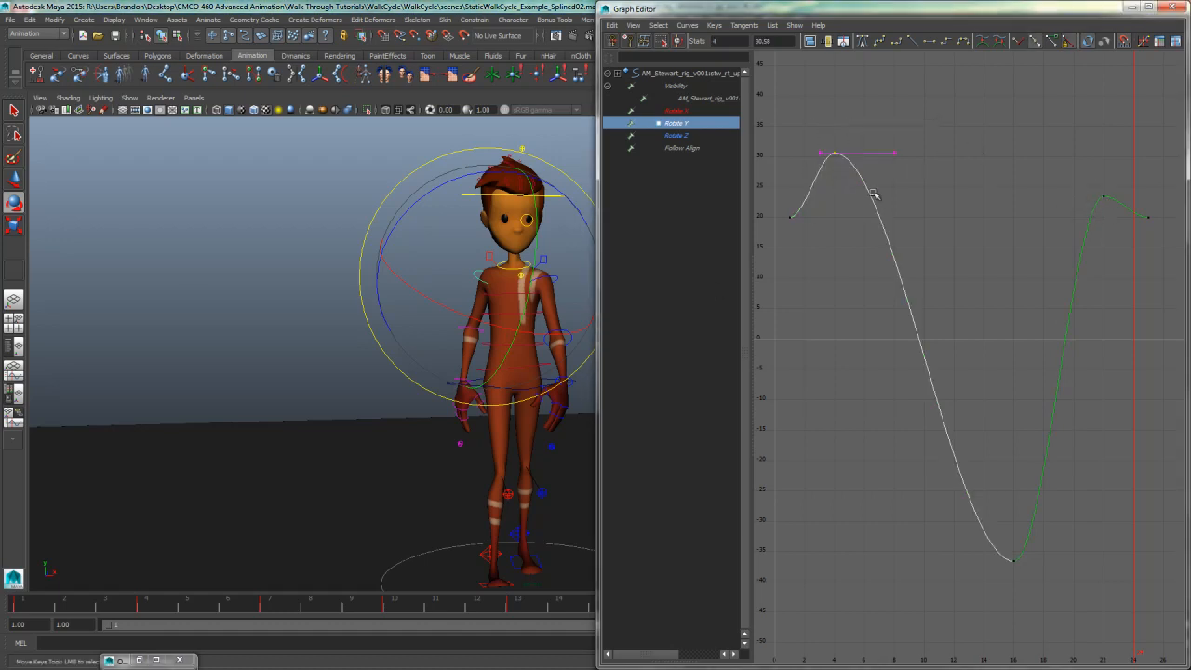
{"action": "key", "text": "Delete"}
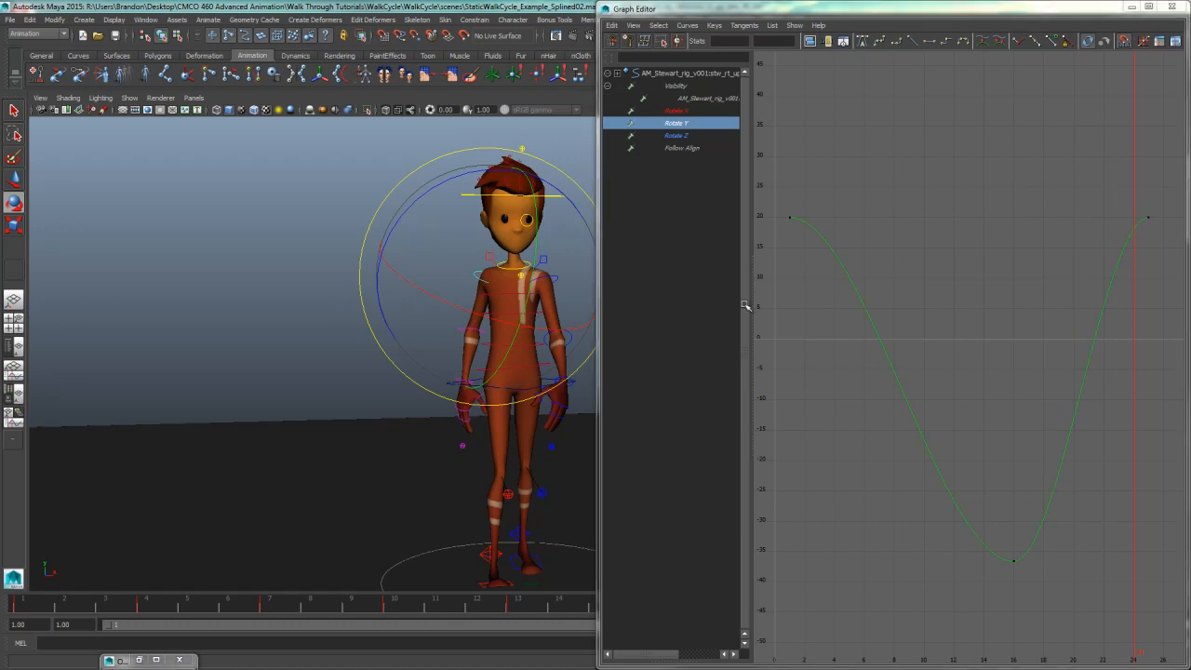
{"action": "key", "text": "f"}
Step: Isolate the right upper arm's Rotate Z curve and examine the arm's swing up close while scrubbing back to frame 21
{"action": "left_click", "coordinate": [687, 136]}
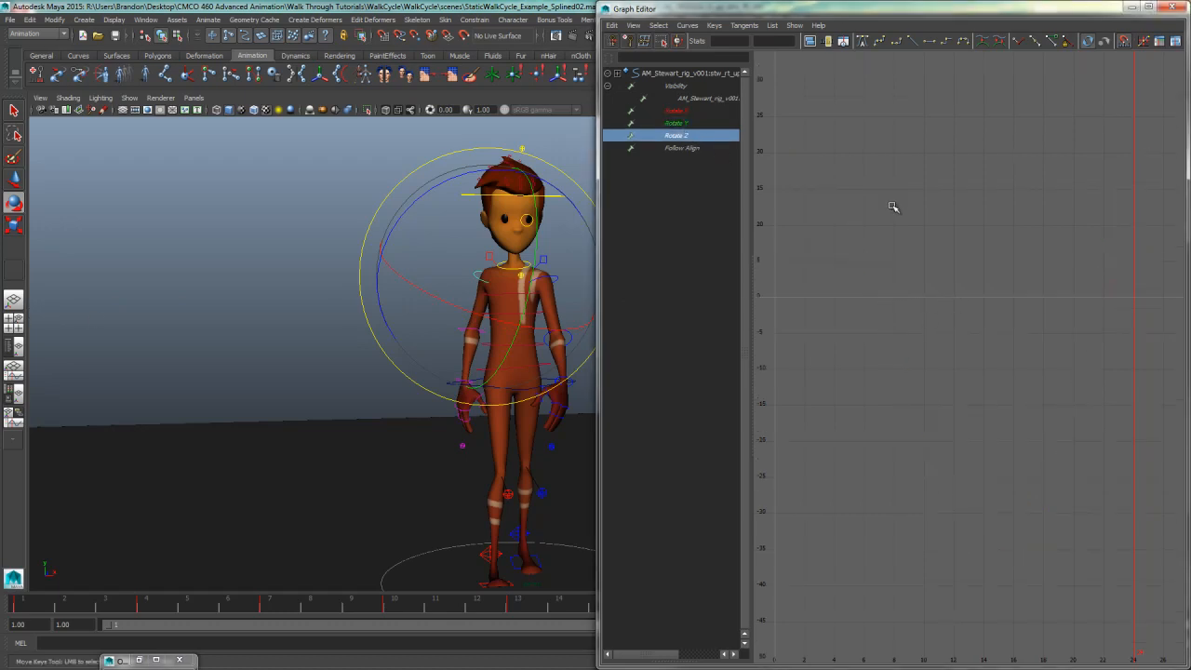
{"action": "key", "text": "f"}
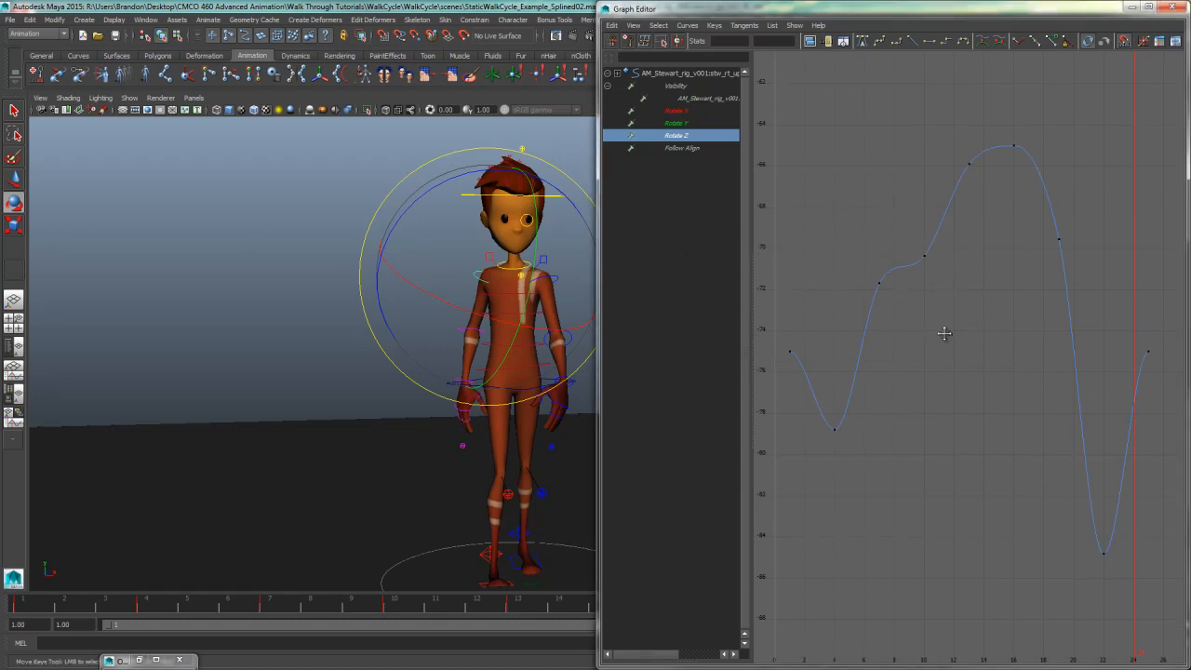
{"action": "scroll", "coordinate": [944, 333], "scroll_direction": "down", "scroll_amount": 3}
{"action": "left_click_drag", "start_coordinate": [472, 364], "coordinate": [435, 370], "text": "alt"}
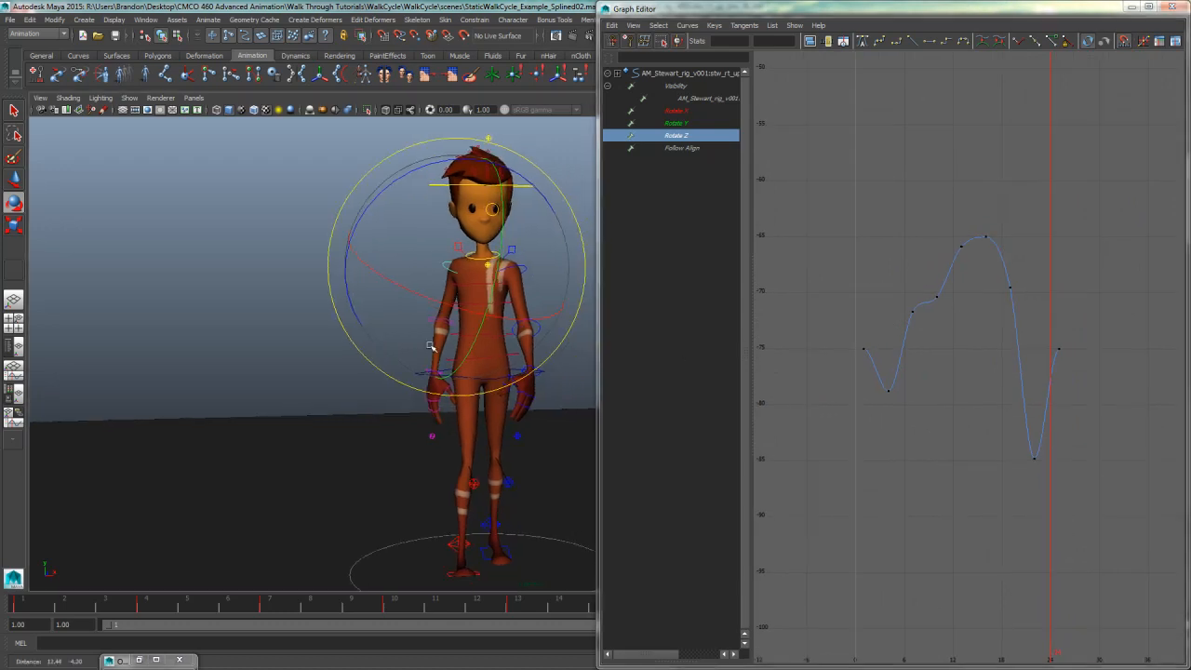
{"action": "key", "text": "space"}
{"action": "key", "text": "space"}
{"action": "middle_click_drag", "start_coordinate": [373, 425], "coordinate": [455, 406], "text": "alt"}
{"action": "right_click_drag", "start_coordinate": [454, 405], "coordinate": [195, 433], "text": "alt"}
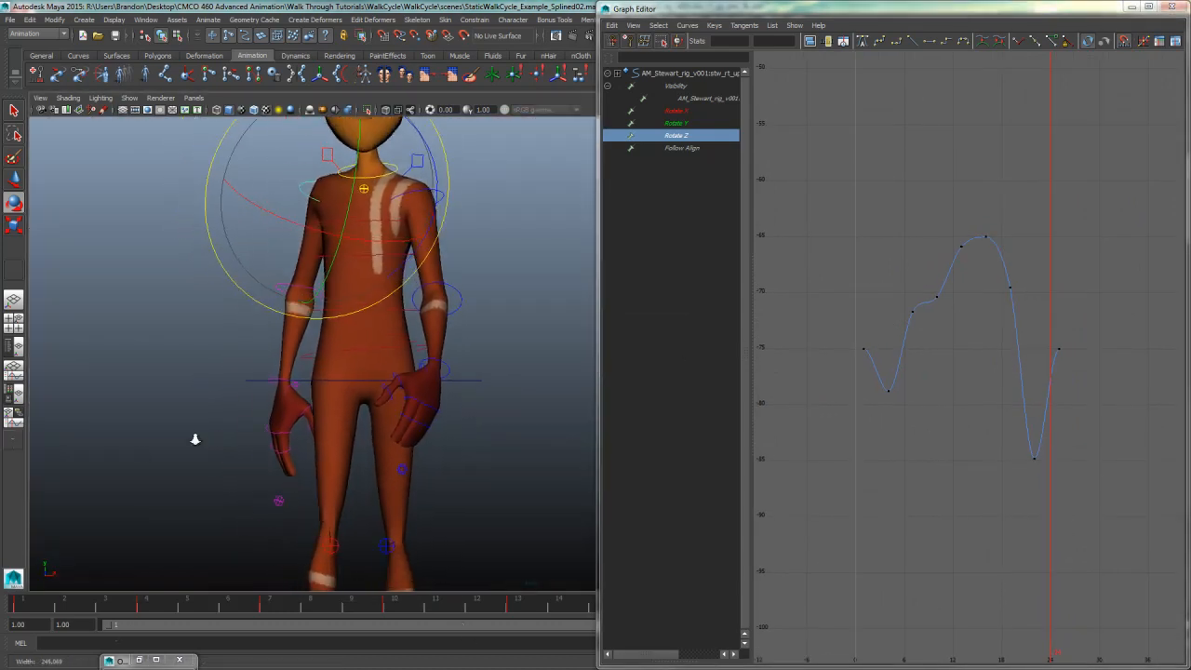
{"action": "middle_click_drag", "start_coordinate": [194, 434], "coordinate": [433, 406], "text": "alt"}
{"action": "left_click_drag", "start_coordinate": [951, 383], "coordinate": [1023, 348]}
{"action": "key", "text": "e"}
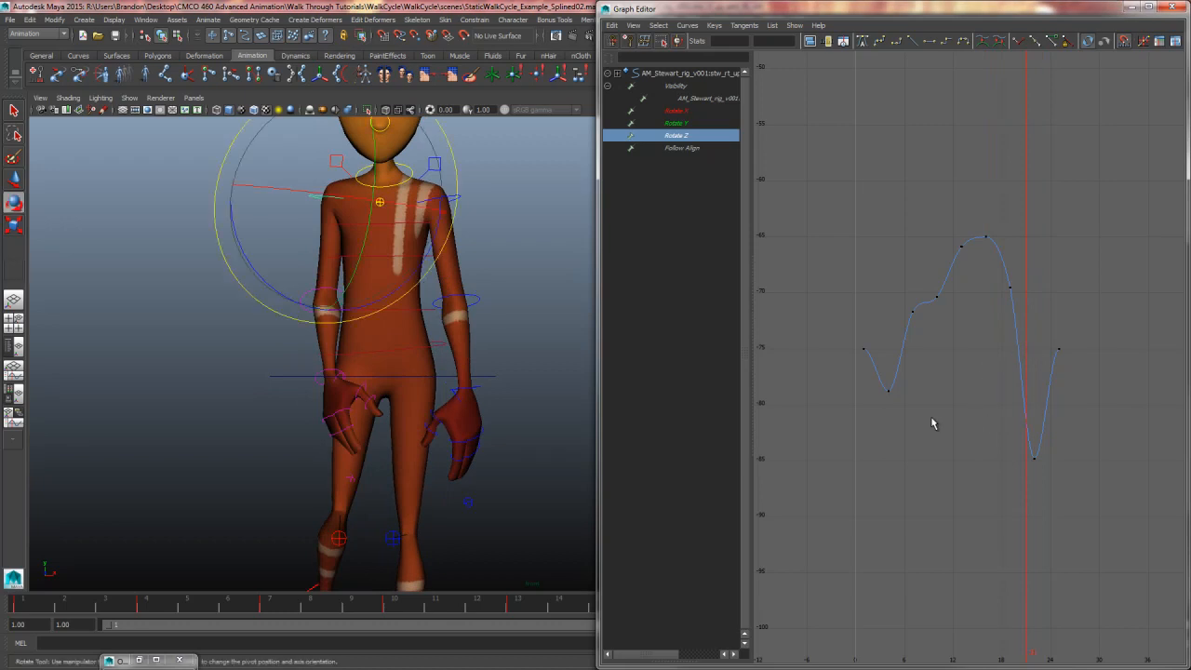
Step: Delete the right upper arm's Rotate Z keys at frames 7, 10, 13 and 19
{"action": "left_click_drag", "start_coordinate": [970, 281], "coordinate": [882, 336]}
{"action": "key", "text": "Delete"}
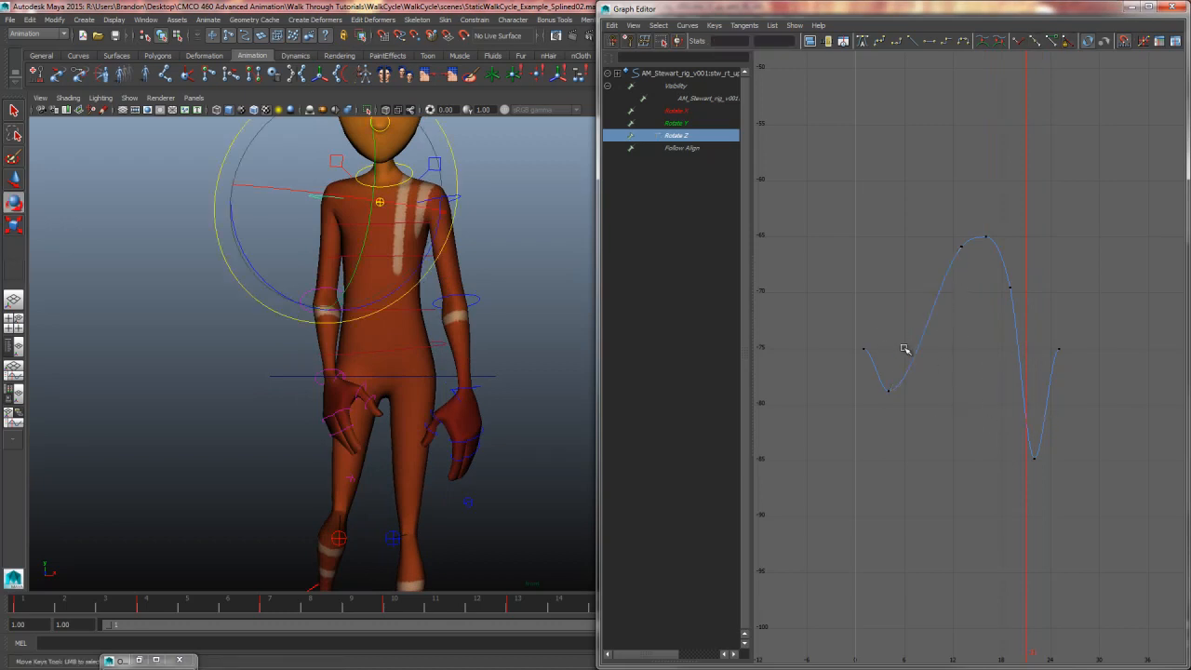
{"action": "left_click_drag", "start_coordinate": [967, 234], "coordinate": [955, 262]}
{"action": "key", "text": "Delete"}
{"action": "left_click_drag", "start_coordinate": [1026, 282], "coordinate": [992, 332]}
{"action": "key", "text": "Delete"}
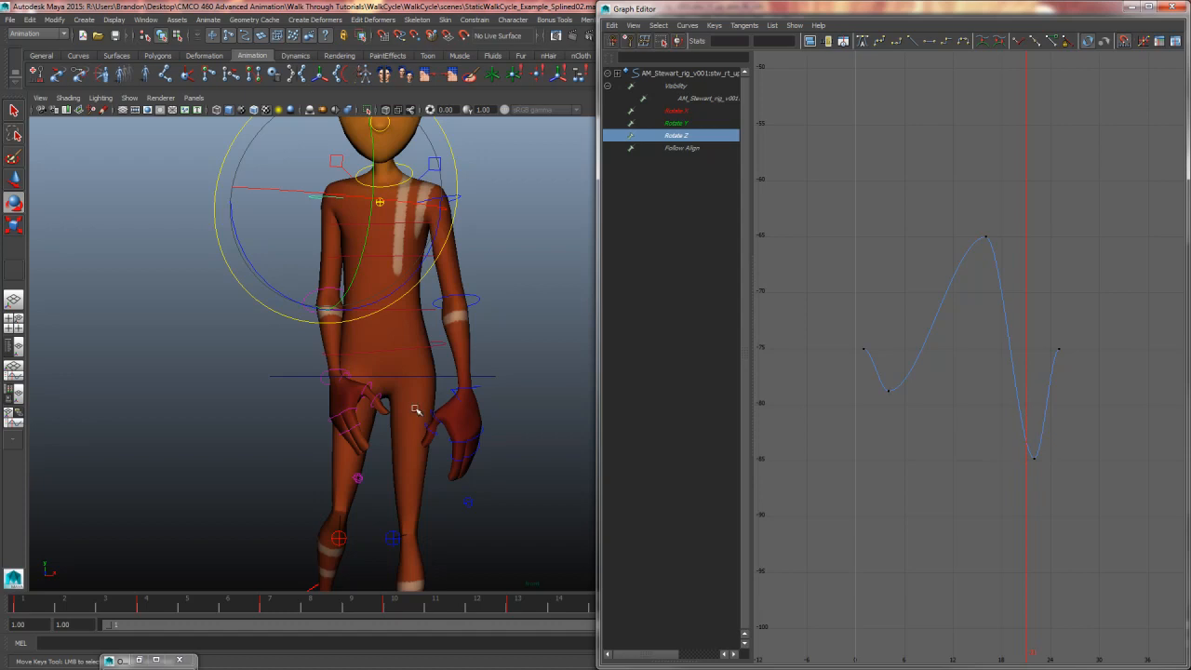
Step: Lower the Rotate Z key at frame 4 to about -84, and raise the frame 4 and 22 keys together to about -63 and -64
{"action": "left_click_drag", "start_coordinate": [1082, 434], "coordinate": [924, 495]}
{"action": "left_click_drag", "start_coordinate": [917, 383], "coordinate": [857, 417]}
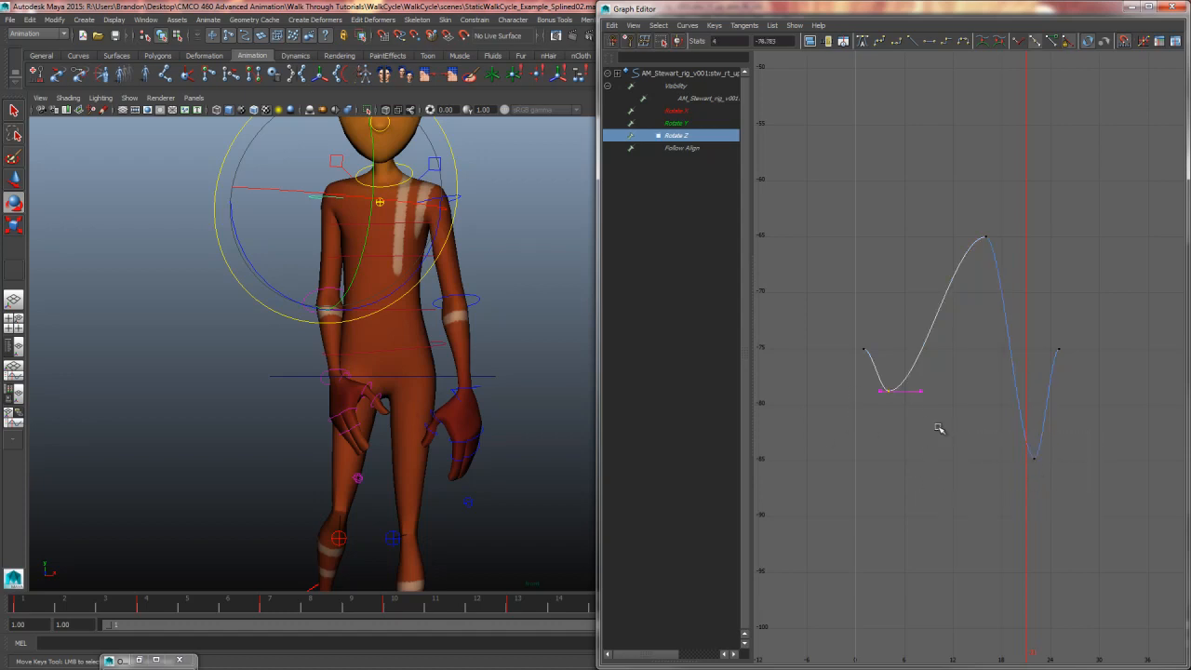
{"action": "middle_click_drag", "start_coordinate": [945, 428], "coordinate": [952, 489]}
{"action": "left_click_drag", "start_coordinate": [1106, 435], "coordinate": [834, 496]}
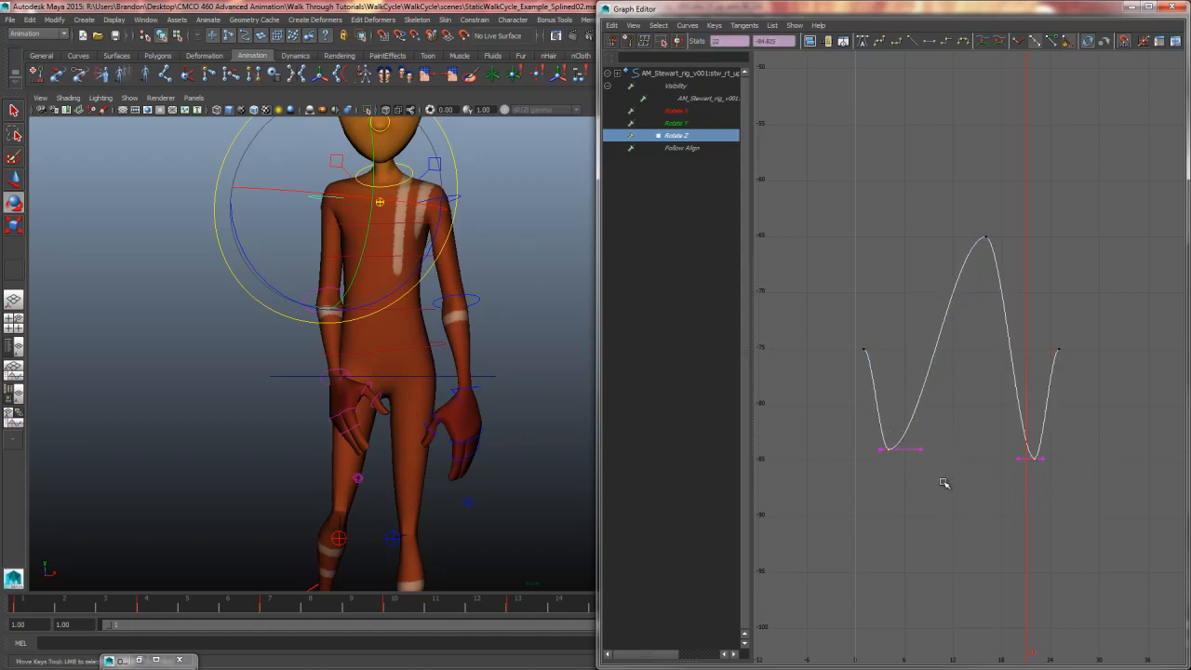
{"action": "middle_click_drag", "start_coordinate": [946, 475], "coordinate": [966, 275]}
Step: Lower the right upper arm's Rotate Z key at frame 16 and set the keys at frames 1, 16 and 25 to -78
{"action": "left_click_drag", "start_coordinate": [987, 254], "coordinate": [992, 228]}
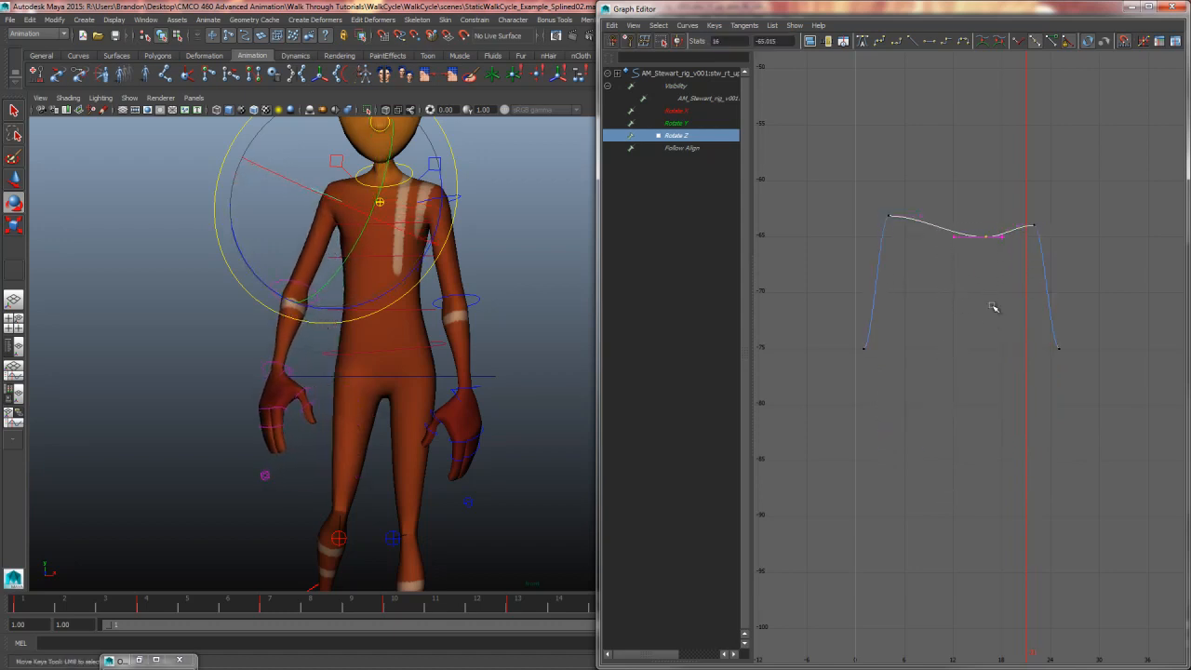
{"action": "middle_click_drag", "start_coordinate": [992, 306], "coordinate": [967, 431], "text": "shift"}
{"action": "left_click_drag", "start_coordinate": [1090, 330], "coordinate": [861, 390]}
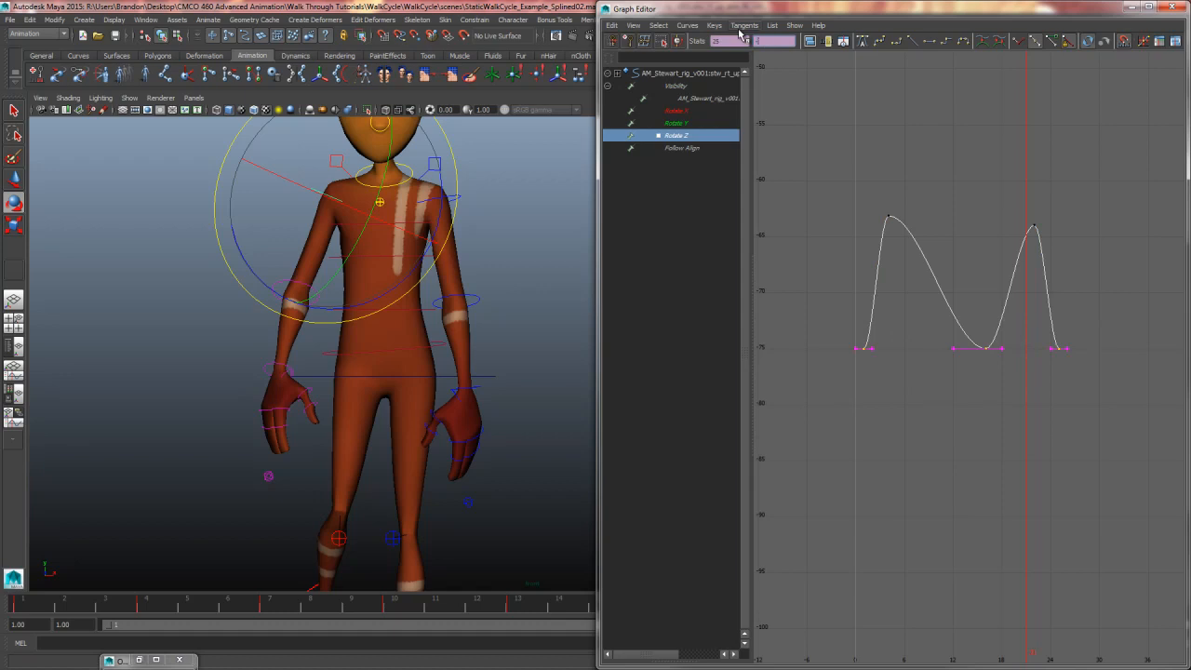
{"action": "type", "text": "-78"}
{"action": "key", "text": "Return"}
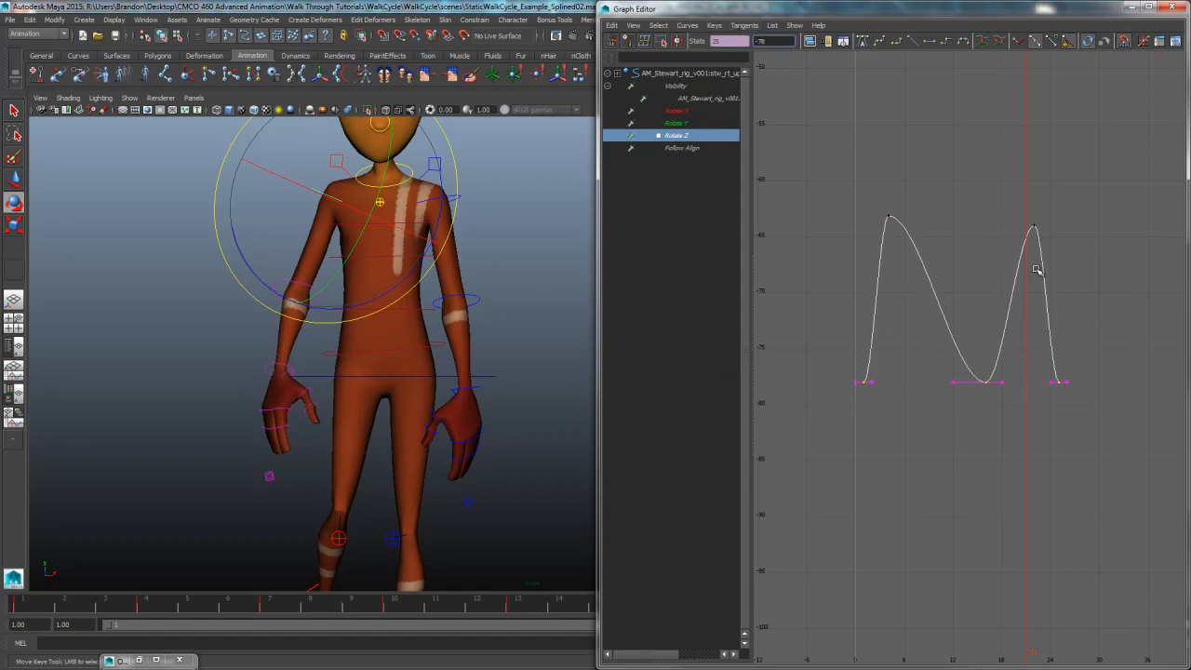
Step: Lower the Rotate Z keys at frames 4 and 22 together and set both to -75
{"action": "left_click_drag", "start_coordinate": [1108, 183], "coordinate": [870, 240]}
{"action": "middle_click_drag", "start_coordinate": [971, 269], "coordinate": [963, 371], "text": "shift"}
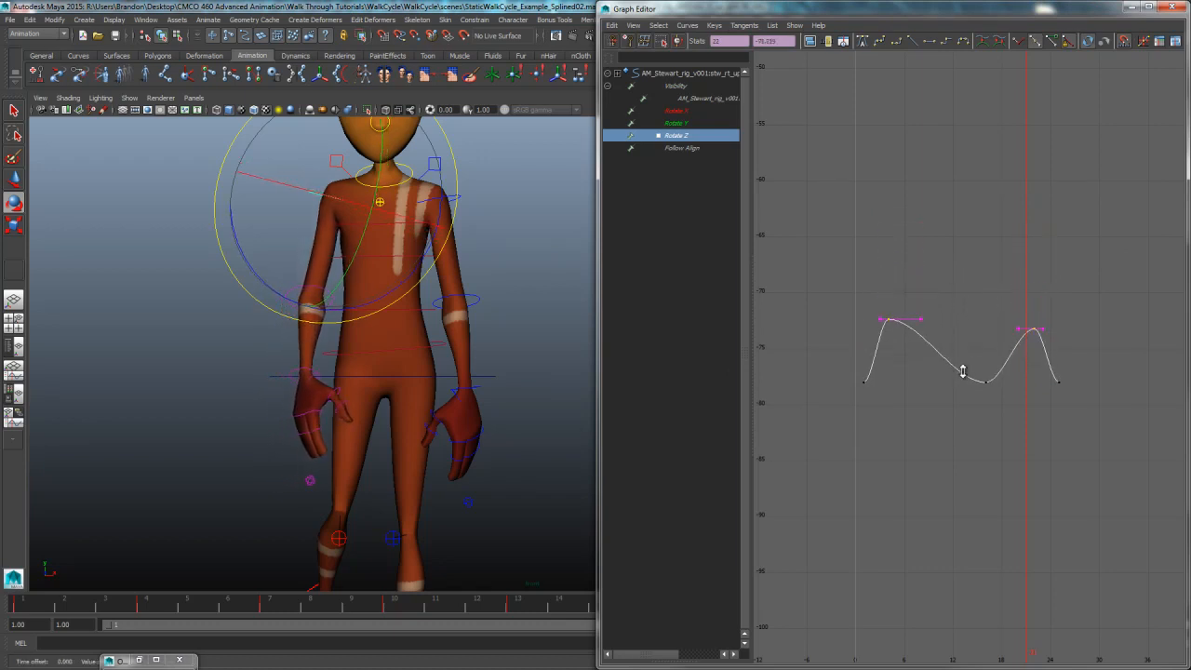
{"action": "left_click", "coordinate": [1022, 274]}
{"action": "key", "text": "f"}
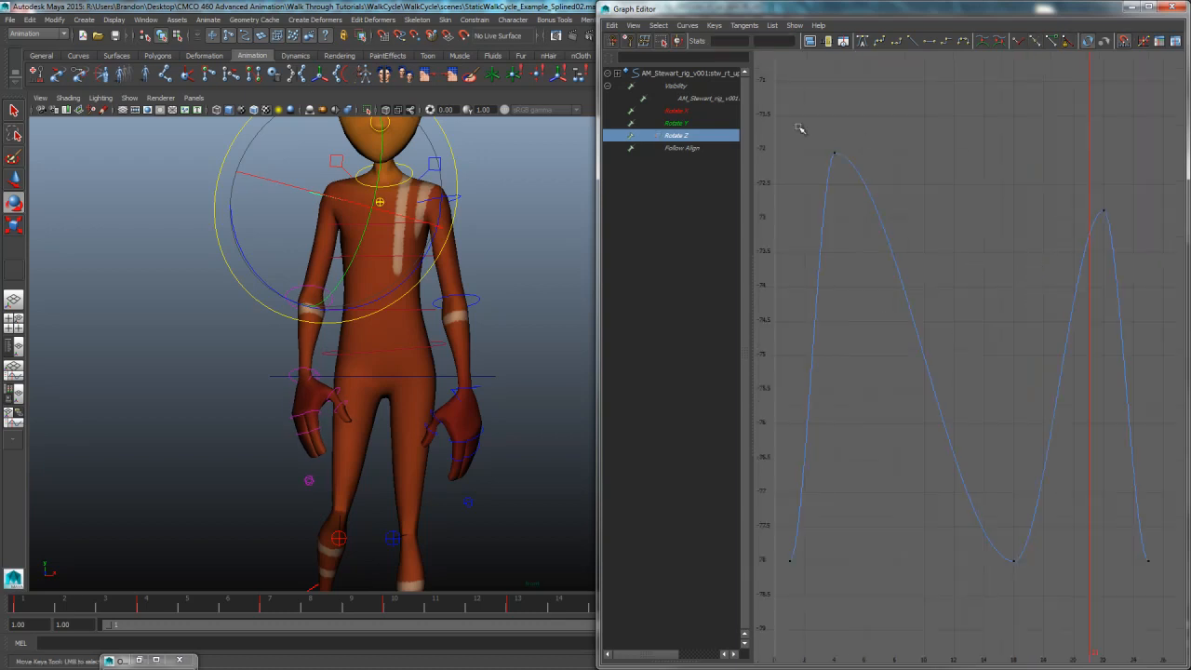
{"action": "left_click_drag", "start_coordinate": [801, 128], "coordinate": [1152, 280]}
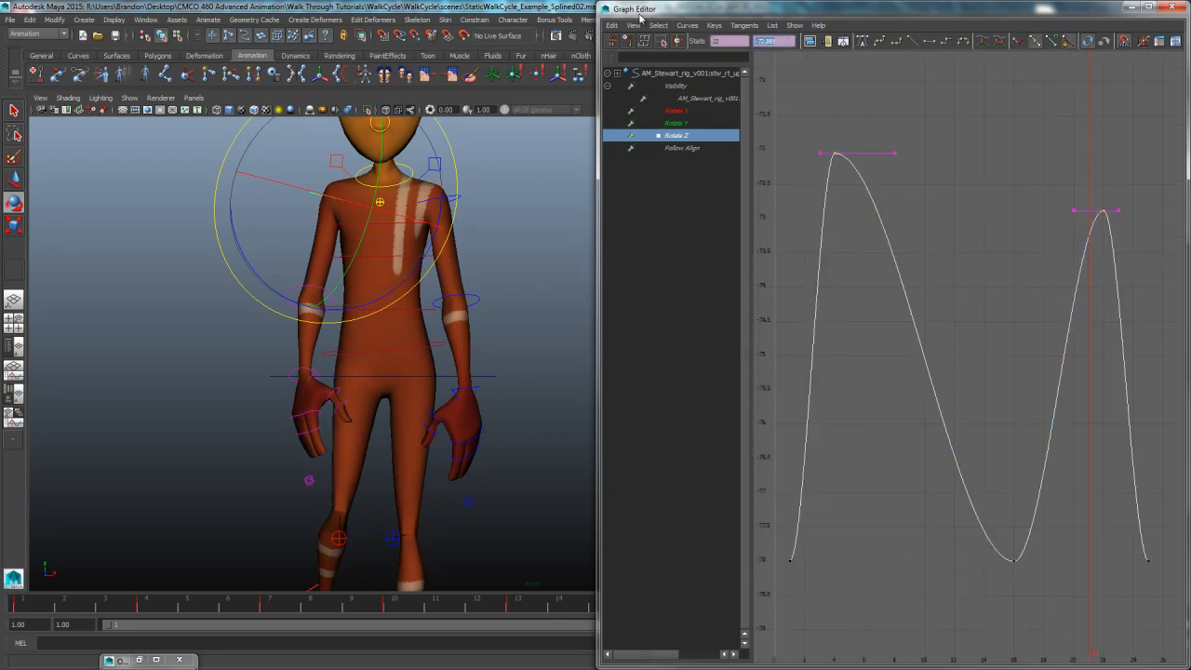
{"action": "type", "text": "-75"}
{"action": "key", "text": "Return"}
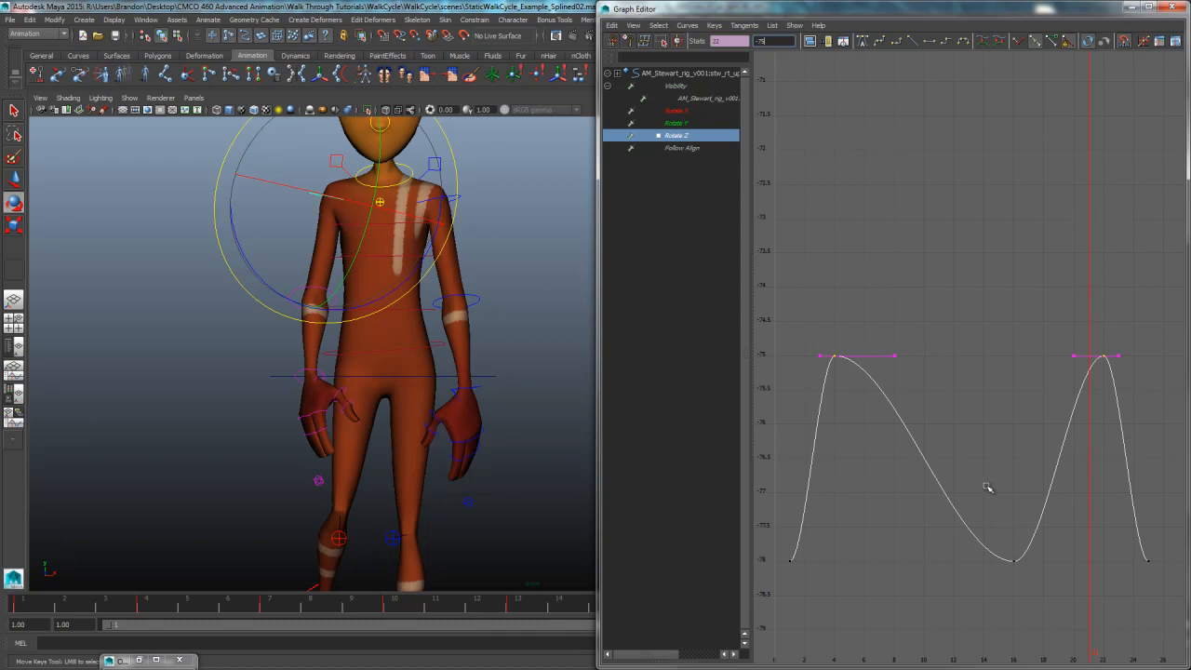
Step: Scrub through the arm swing and raise the Rotate Z keys at frames 4 and 22 together to about -73
{"action": "left_click", "coordinate": [803, 500]}
{"action": "left_click_drag", "start_coordinate": [816, 500], "coordinate": [893, 481]}
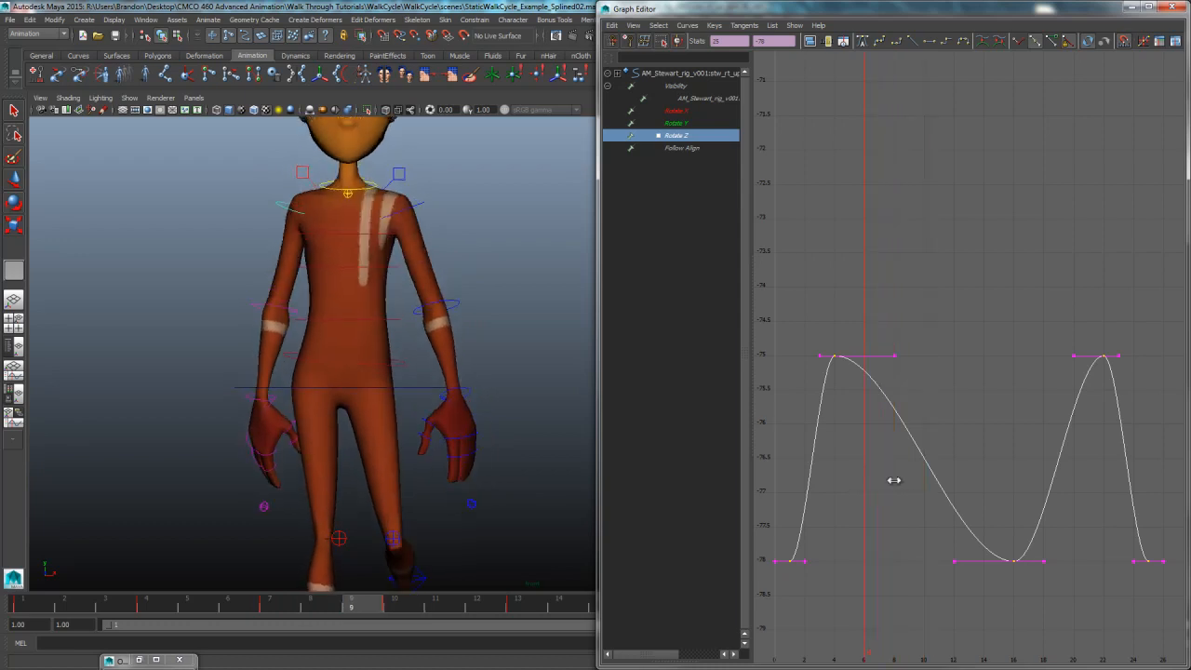
{"action": "left_click_drag", "start_coordinate": [1145, 325], "coordinate": [831, 408]}
{"action": "key", "text": "w"}
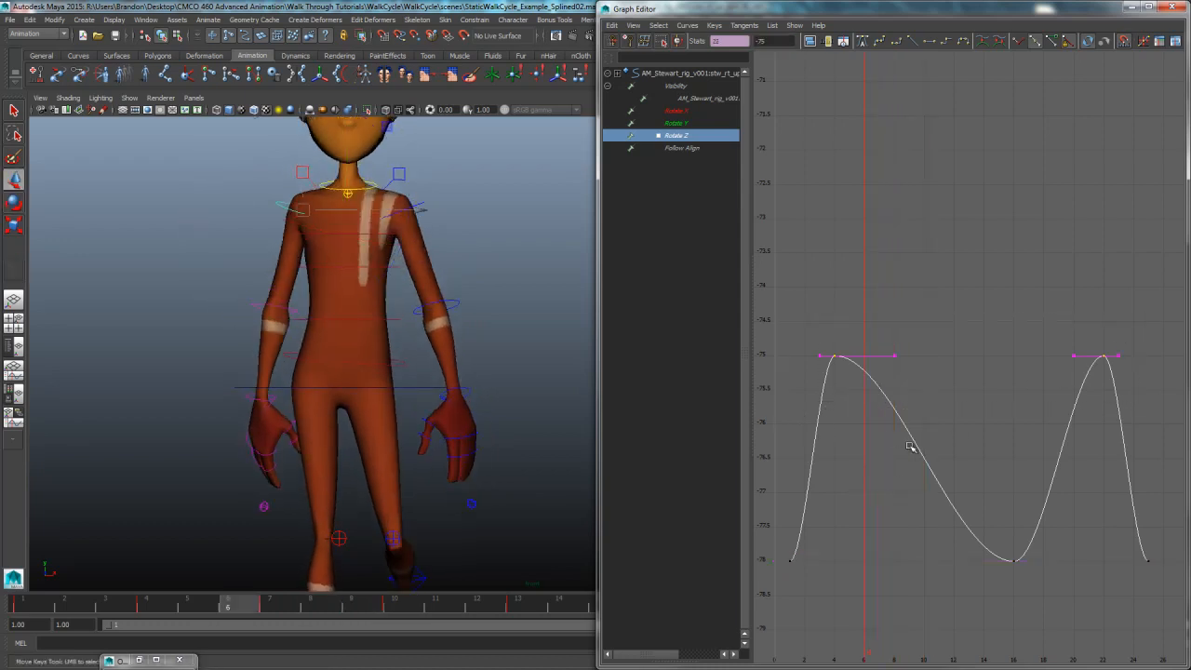
{"action": "middle_click_drag", "start_coordinate": [912, 447], "coordinate": [870, 306], "text": "shift"}
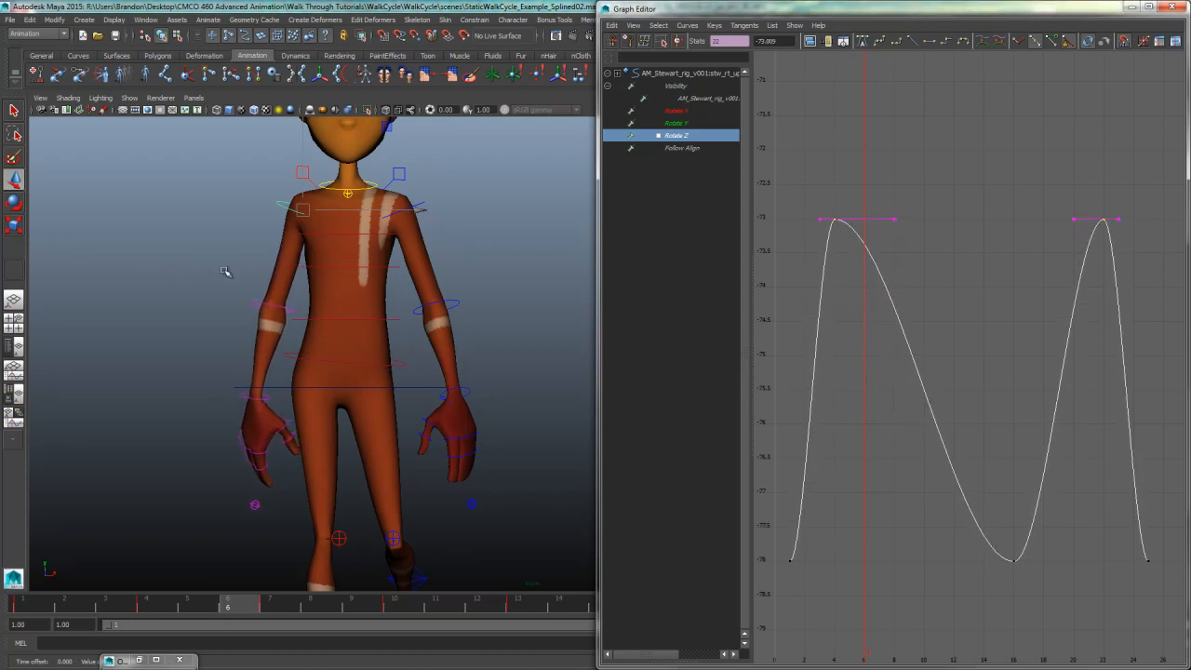
Step: Select the right elbow control, isolate its Rotate Z curve and delete the keys at frames 4 and 16
{"action": "left_click_drag", "start_coordinate": [203, 271], "coordinate": [258, 313]}
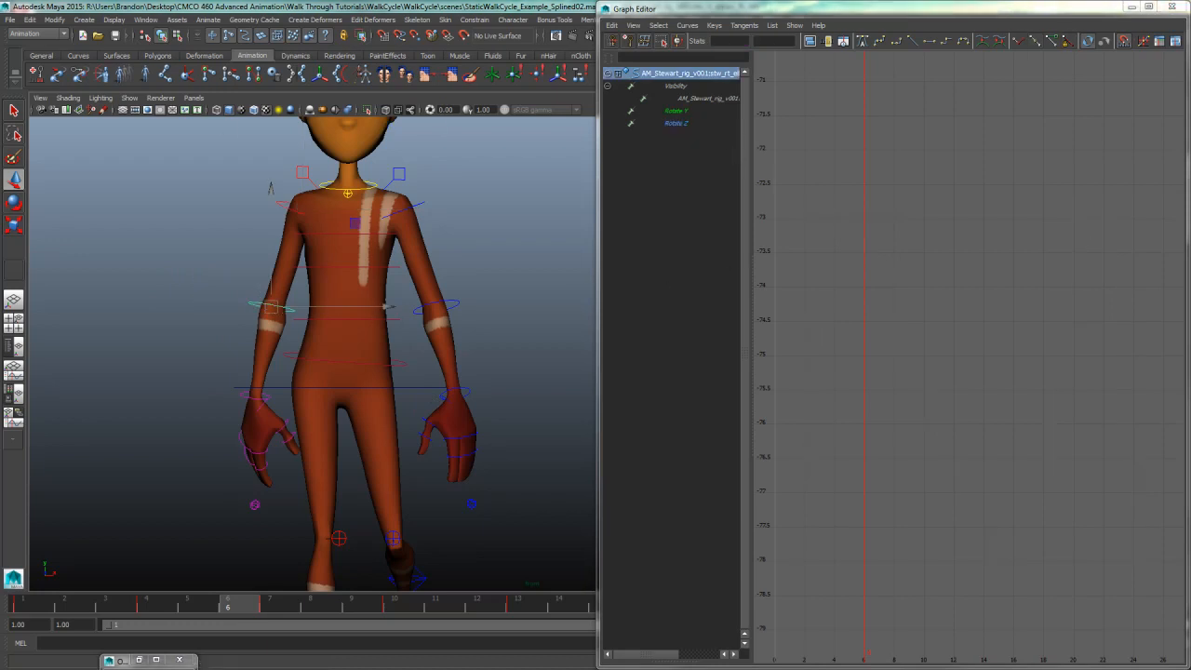
{"action": "left_click", "coordinate": [700, 124]}
{"action": "key", "text": "f"}
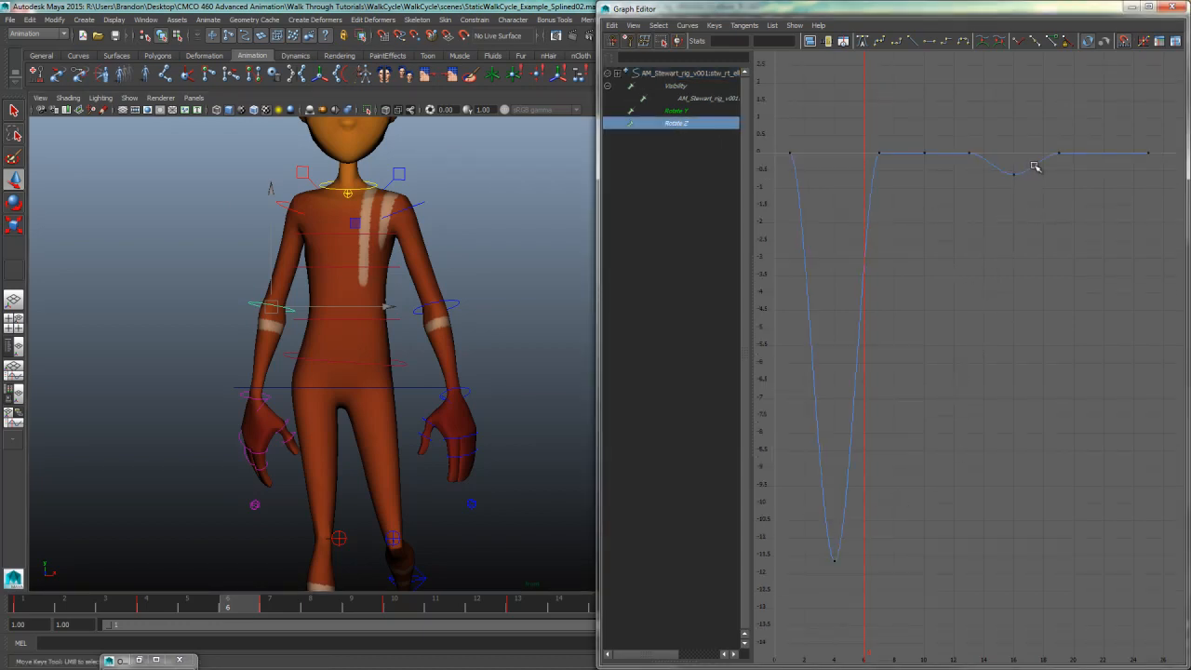
{"action": "left_click_drag", "start_coordinate": [1036, 166], "coordinate": [821, 570]}
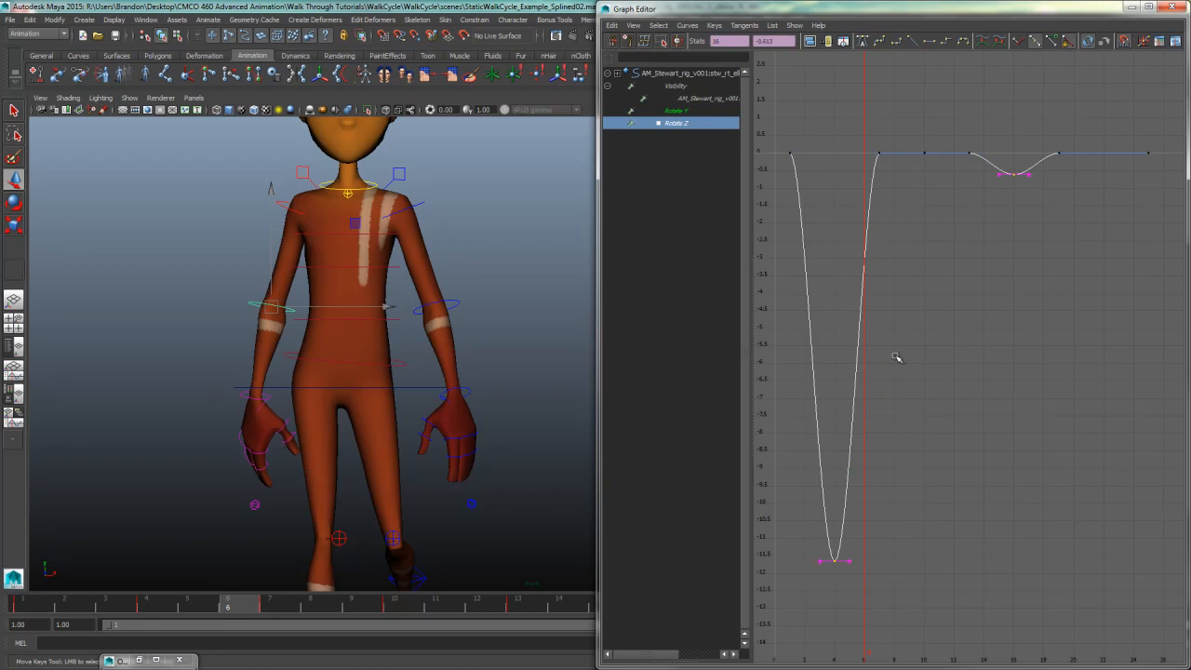
{"action": "key", "text": "Delete"}
Step: Isolate the right elbow's Rotate Y curve and delete its keys at frames 4, 7, 13, 16 and 19
{"action": "left_click", "coordinate": [715, 113]}
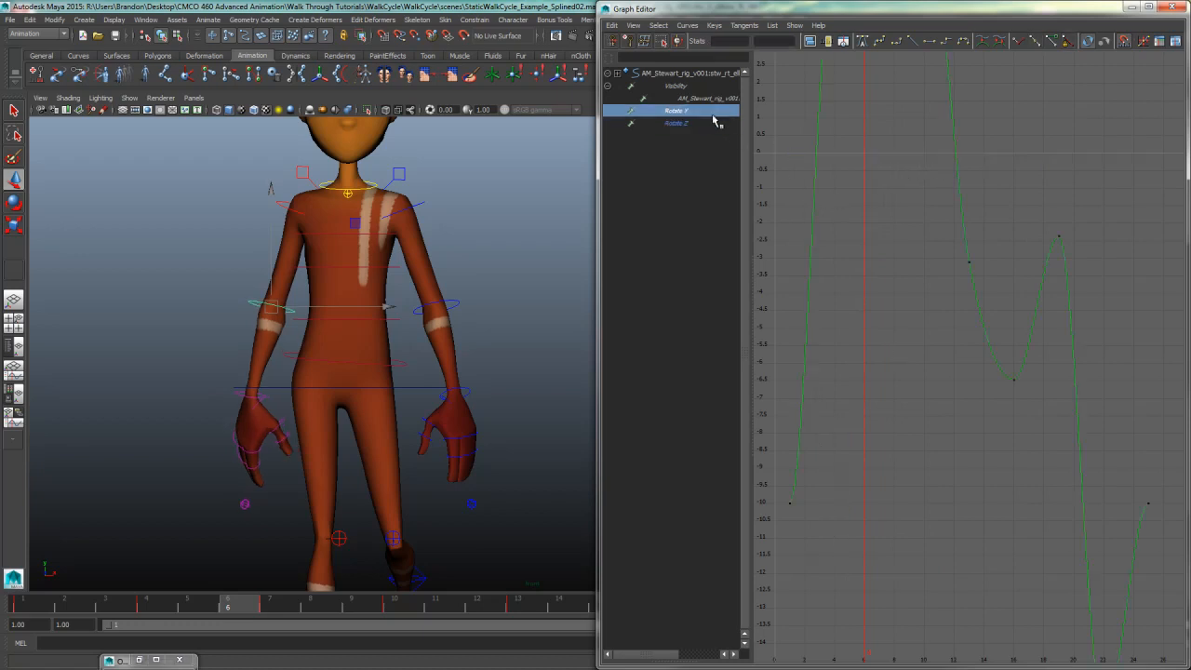
{"action": "key", "text": "f"}
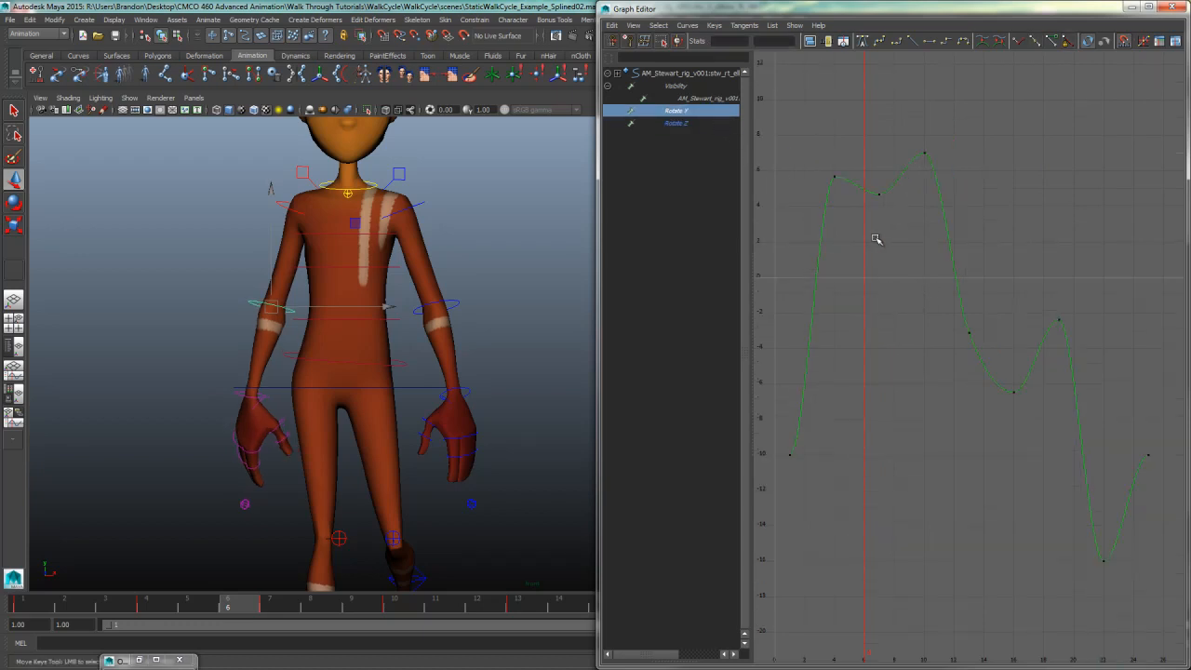
{"action": "left_click_drag", "start_coordinate": [912, 235], "coordinate": [913, 235]}
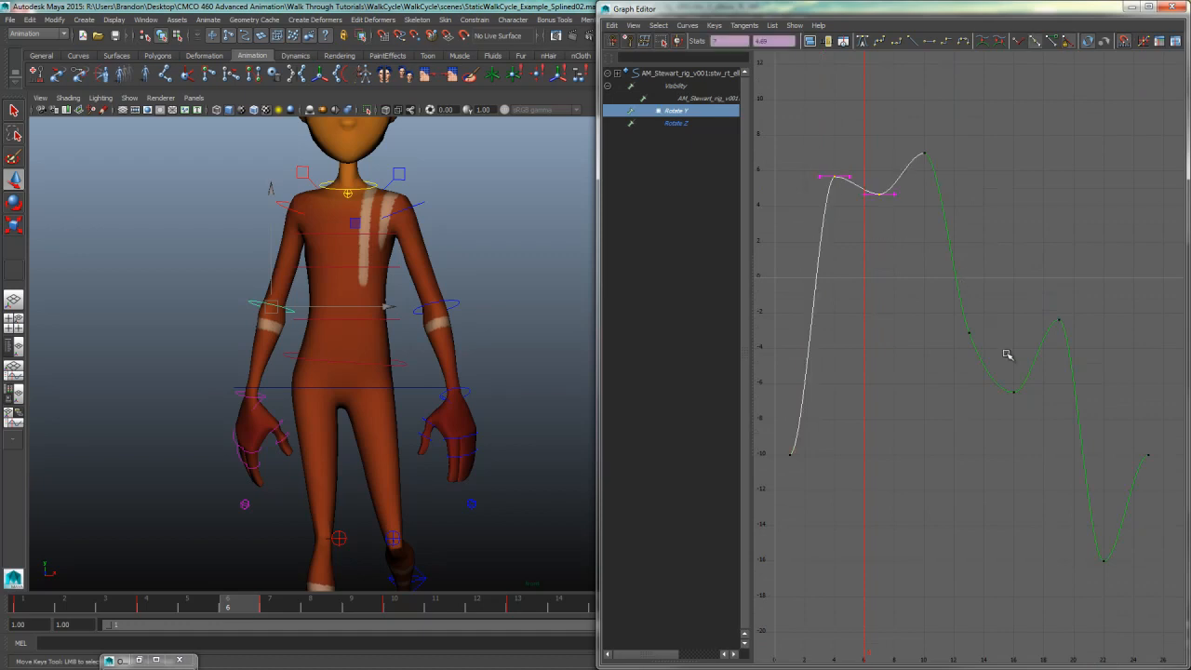
{"action": "key", "text": "Delete"}
{"action": "left_click_drag", "start_coordinate": [1074, 311], "coordinate": [912, 419]}
{"action": "key", "text": "Delete"}
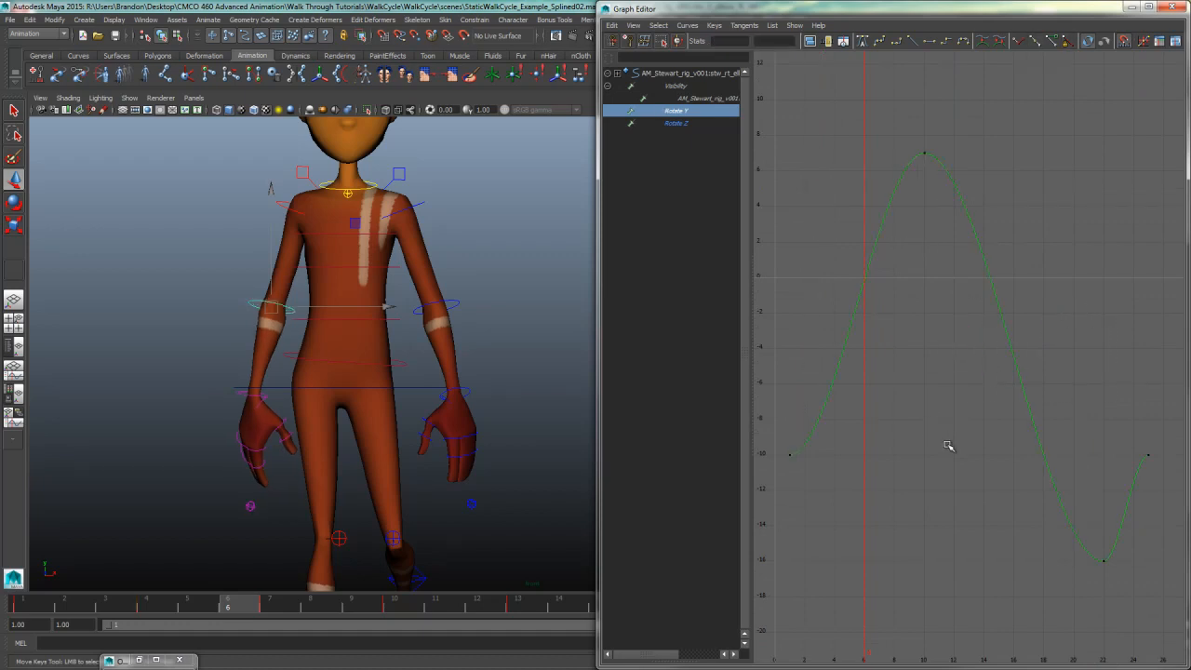
Step: Tilt the end tangents of the right elbow's Rotate Y curve at frames 25 and 1 upward for a continuous loop
{"action": "left_click_drag", "start_coordinate": [1161, 473], "coordinate": [1161, 473]}
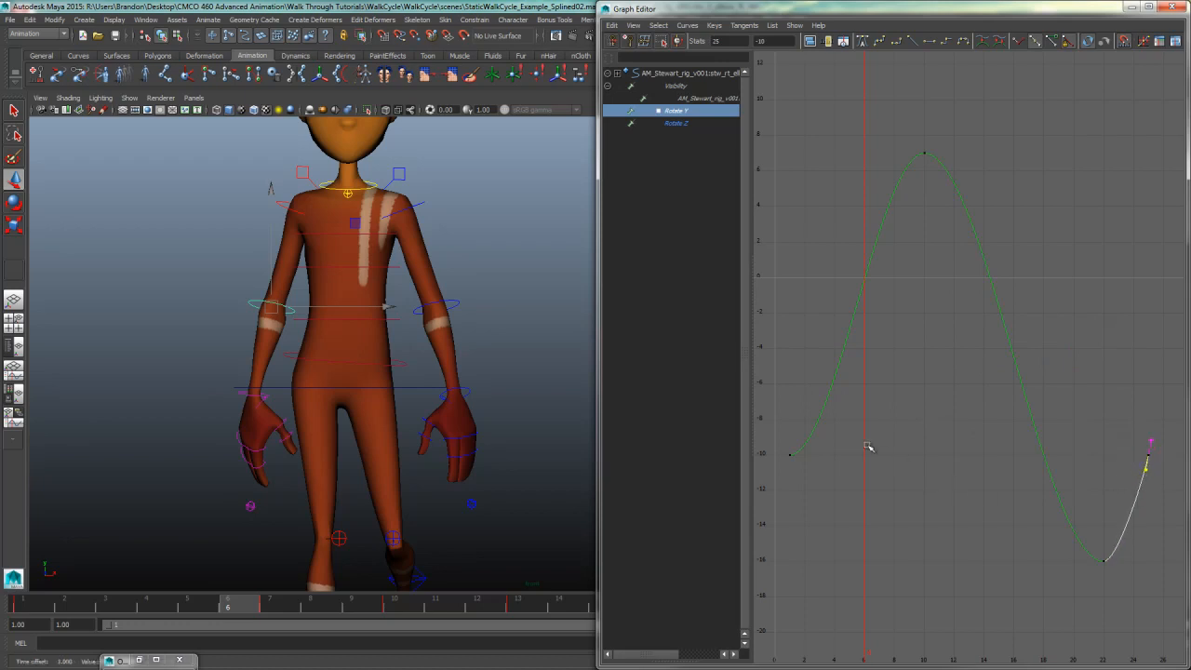
{"action": "left_click_drag", "start_coordinate": [769, 484], "coordinate": [834, 473]}
{"action": "middle_click_drag", "start_coordinate": [835, 472], "coordinate": [827, 414]}
Step: Examine the arm swing from the side by scrubbing the walk cycle through to frame 25
{"action": "key", "text": "space"}
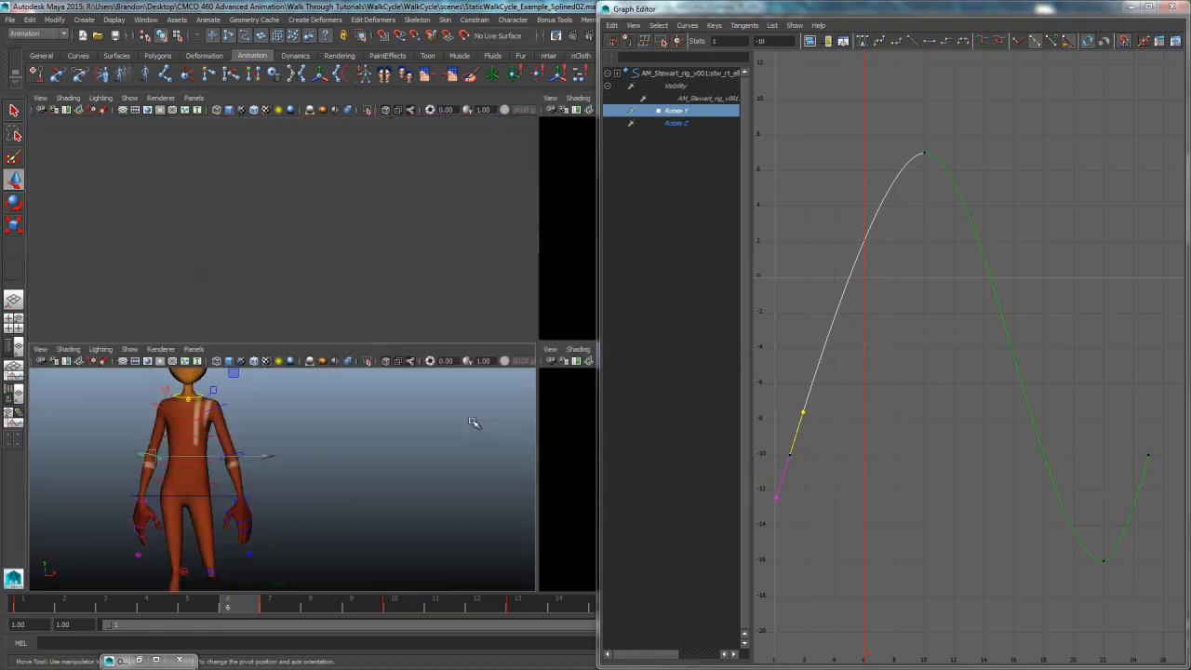
{"action": "key", "text": "space"}
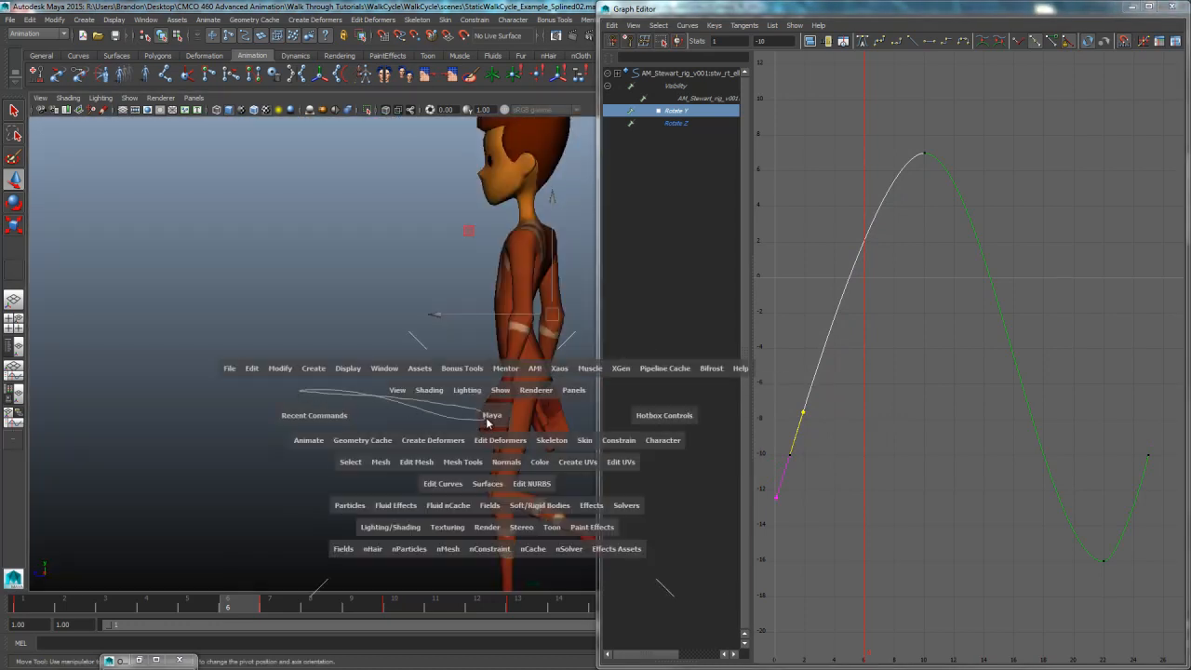
{"action": "left_click_drag", "start_coordinate": [486, 424], "coordinate": [482, 415]}
{"action": "middle_click_drag", "start_coordinate": [479, 403], "coordinate": [272, 390], "text": "alt"}
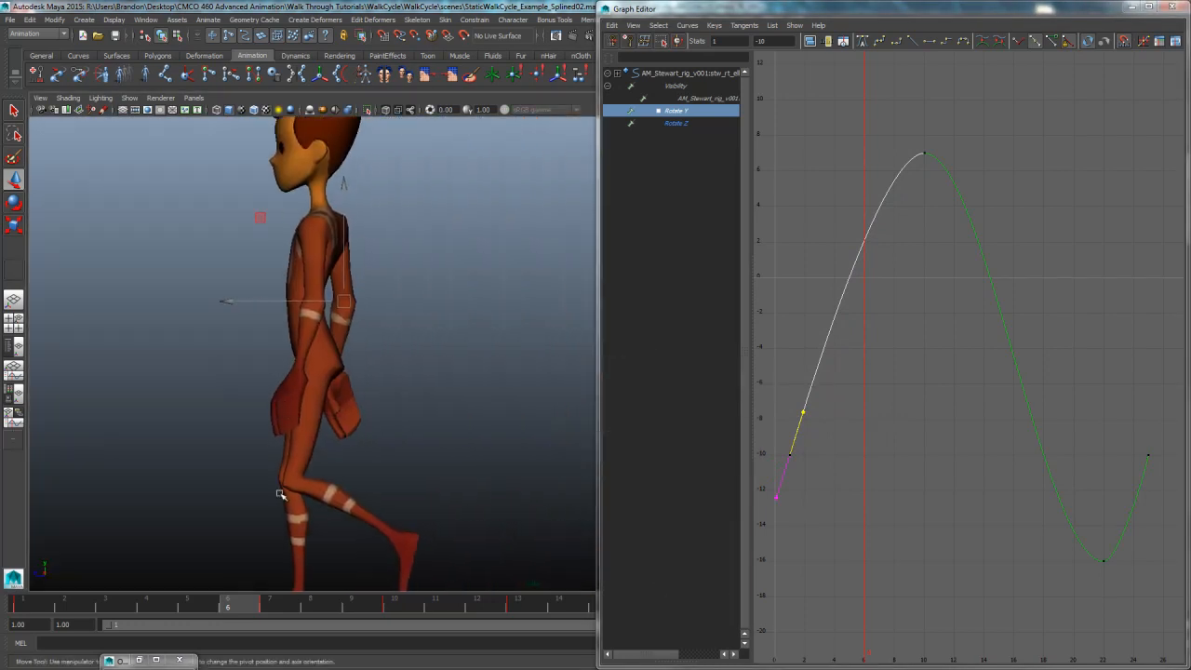
{"action": "left_click_drag", "start_coordinate": [792, 430], "coordinate": [1139, 440]}
{"action": "key", "text": "w"}
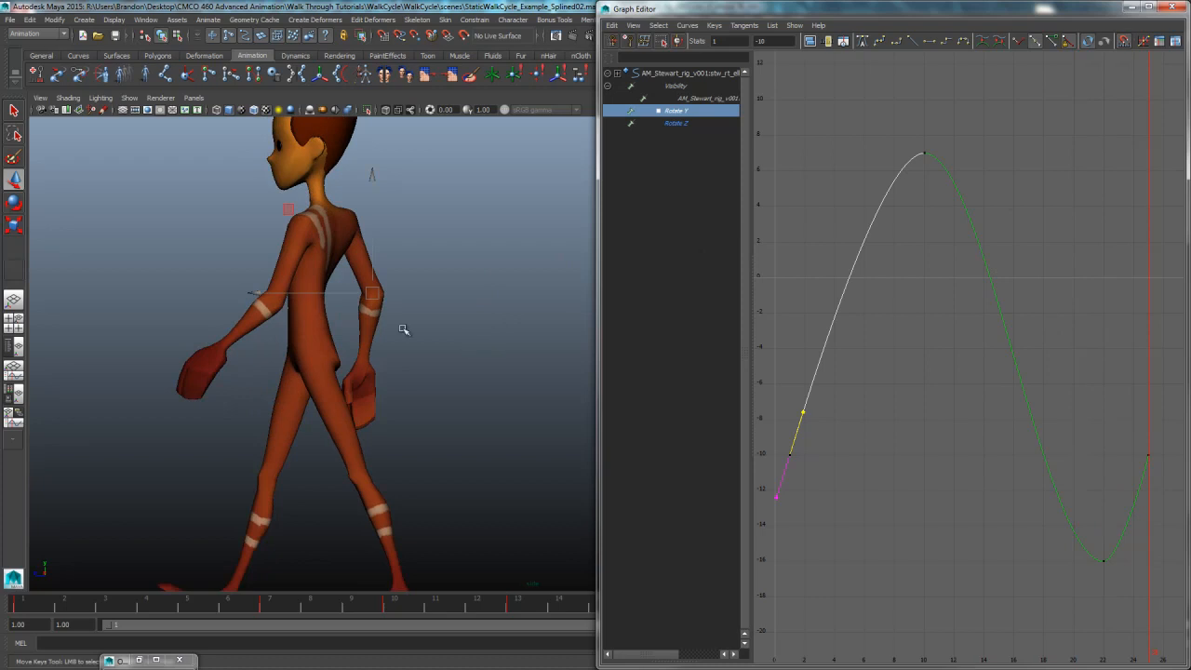
Step: Show the rig's control curves in the side view and select the right wrist control
{"action": "left_click", "coordinate": [131, 98]}
{"action": "left_click", "coordinate": [151, 154]}
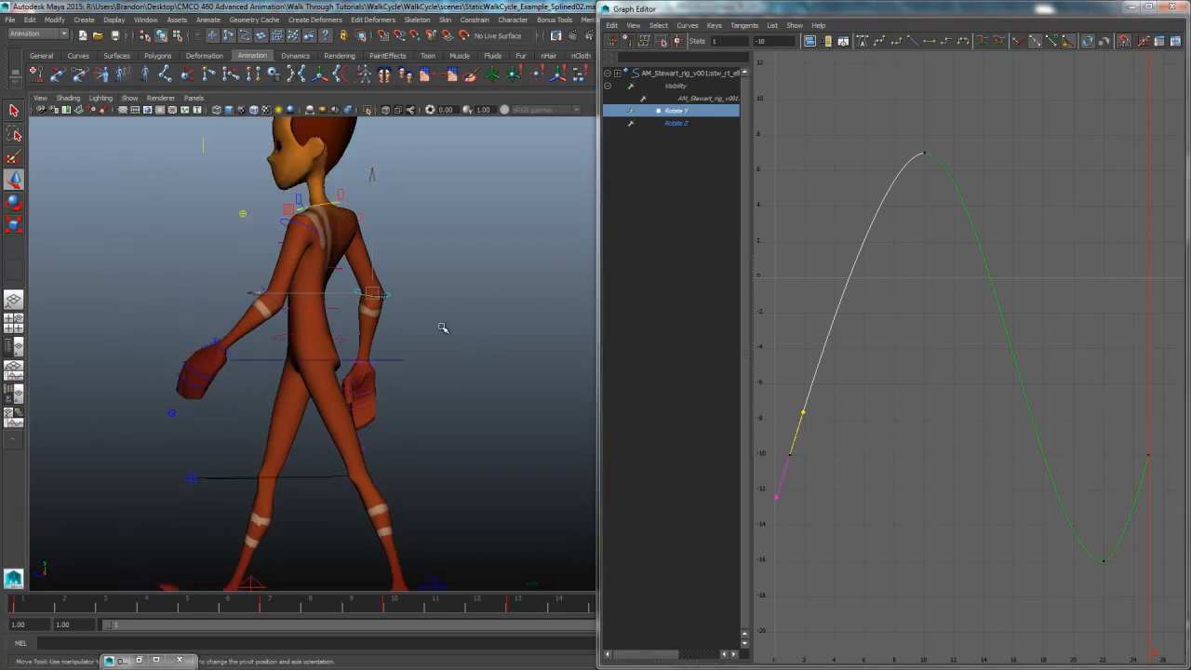
{"action": "left_click", "coordinate": [498, 357]}
{"action": "key", "text": "q"}
{"action": "left_click", "coordinate": [373, 364]}
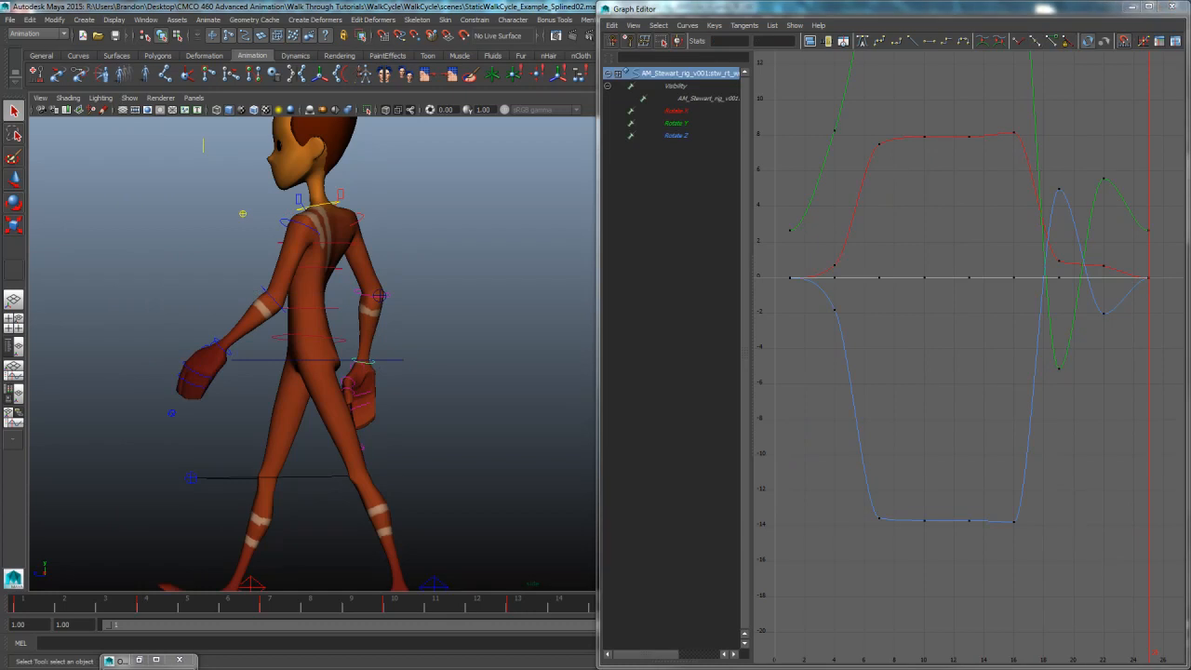
Step: Isolate the right wrist's Rotate X curve and delete its keys at frames 4, 7, 10, 16, 19 and 22
{"action": "left_click", "coordinate": [682, 112]}
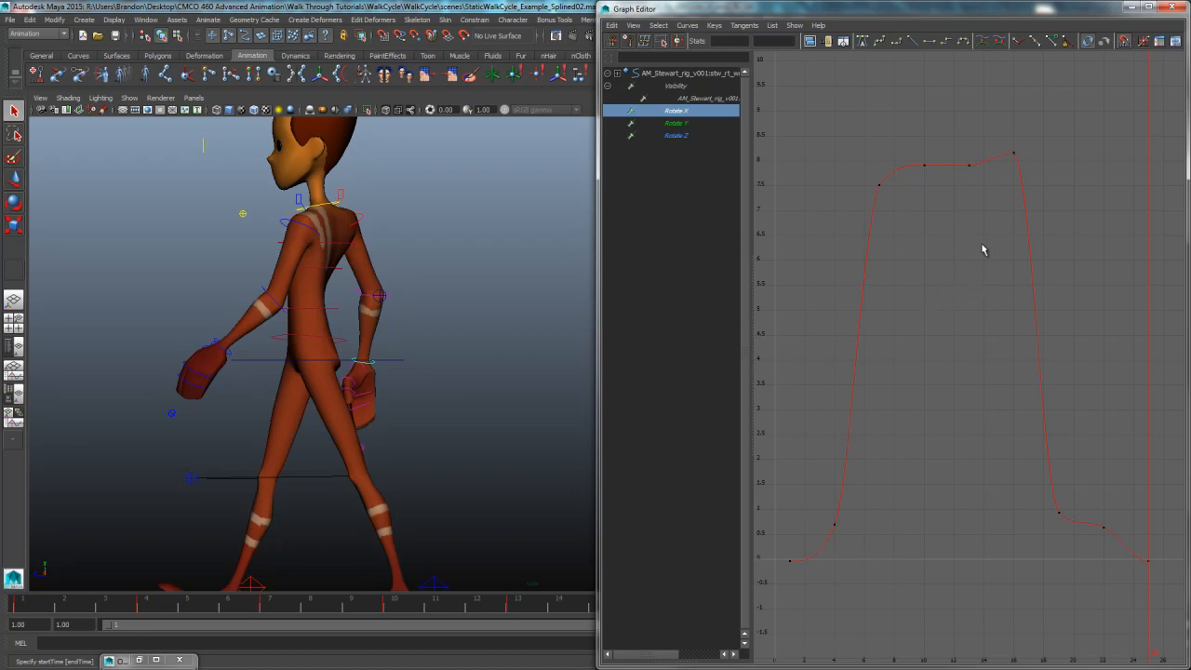
{"action": "left_click_drag", "start_coordinate": [956, 178], "coordinate": [956, 193]}
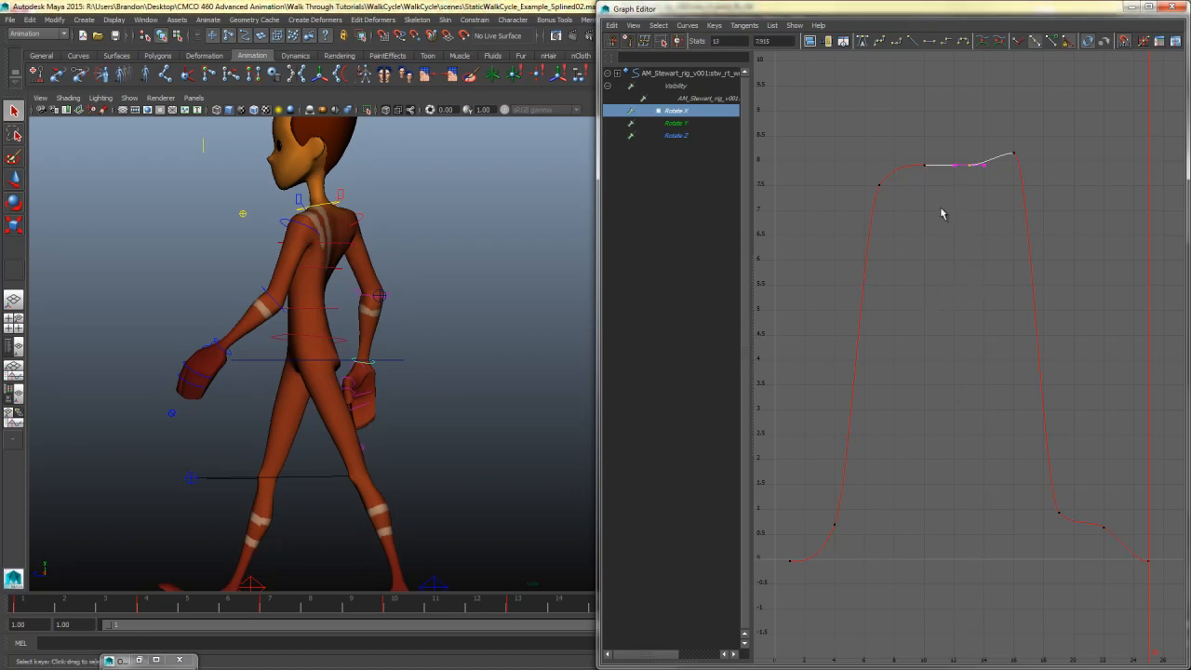
{"action": "left_click_drag", "start_coordinate": [929, 150], "coordinate": [933, 153]}
{"action": "left_click_drag", "start_coordinate": [799, 538], "coordinate": [798, 540]}
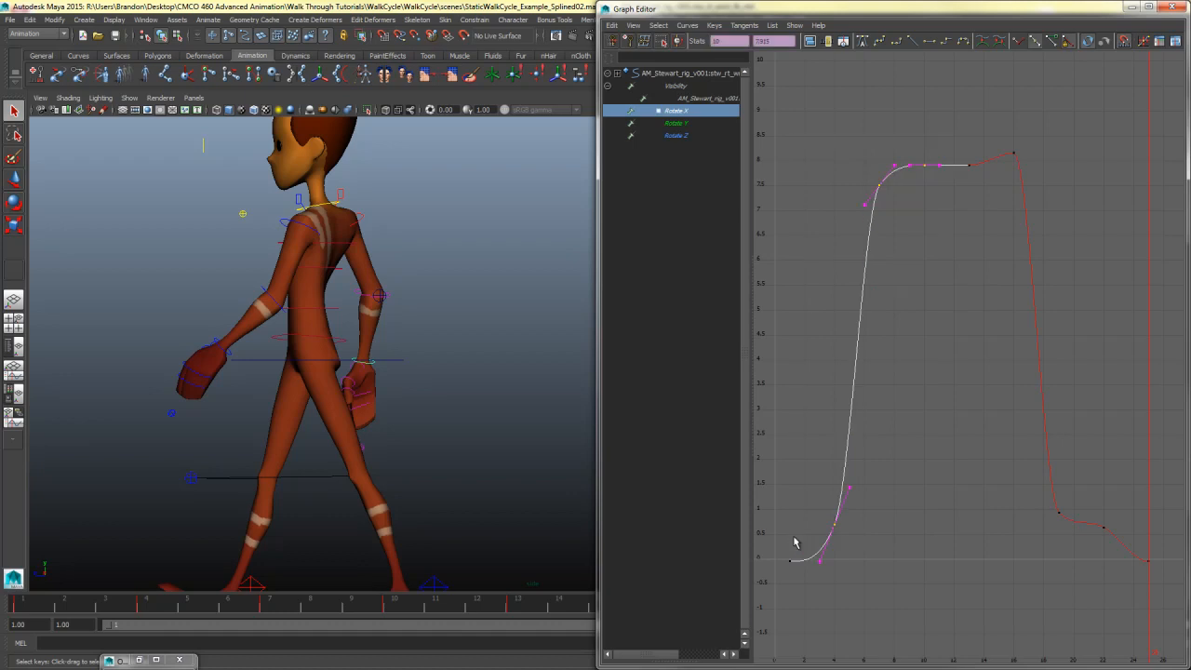
{"action": "key", "text": "Delete"}
{"action": "left_click_drag", "start_coordinate": [1014, 139], "coordinate": [1130, 553]}
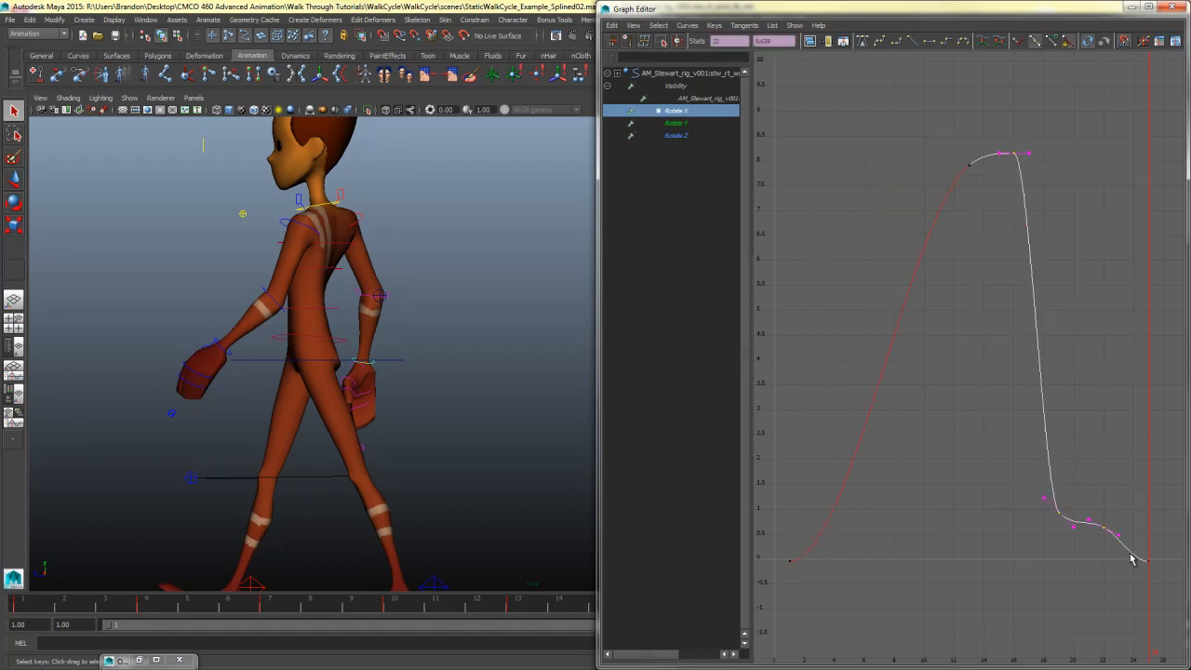
{"action": "key", "text": "Delete"}
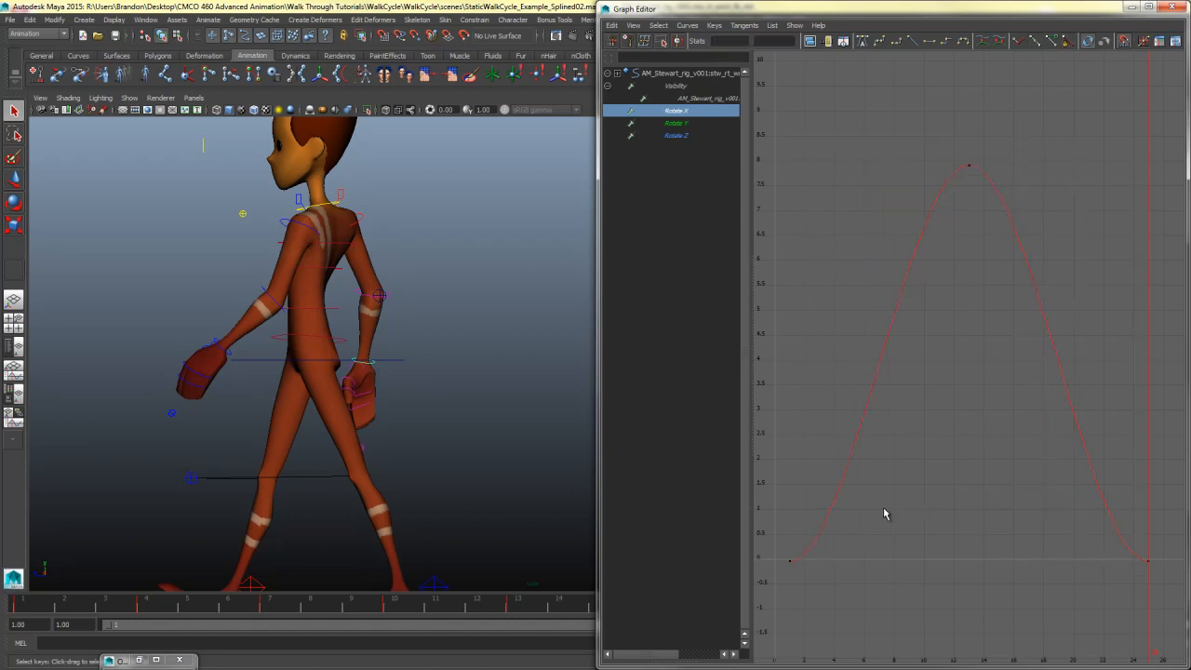
{"action": "key", "text": "f"}
{"action": "left_click_drag", "start_coordinate": [973, 152], "coordinate": [952, 167]}
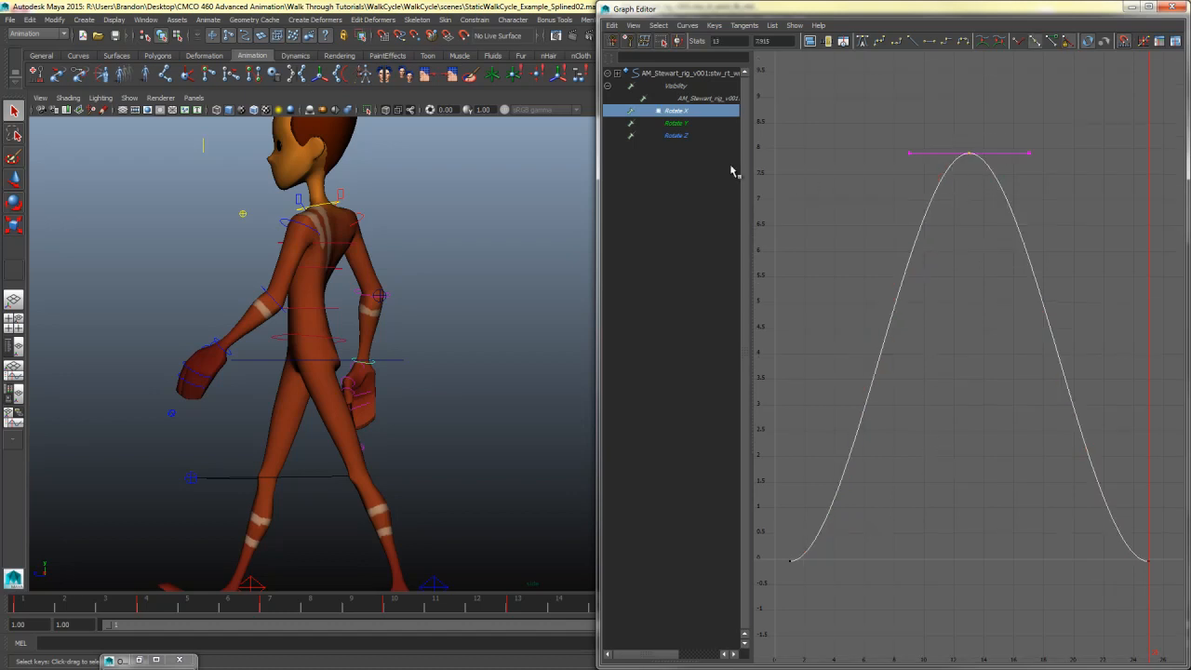
Step: Isolate the right wrist's Rotate Y curve, then test-rotate the wrist from the front and undo that rotation
{"action": "left_click", "coordinate": [703, 123]}
{"action": "key", "text": "w"}
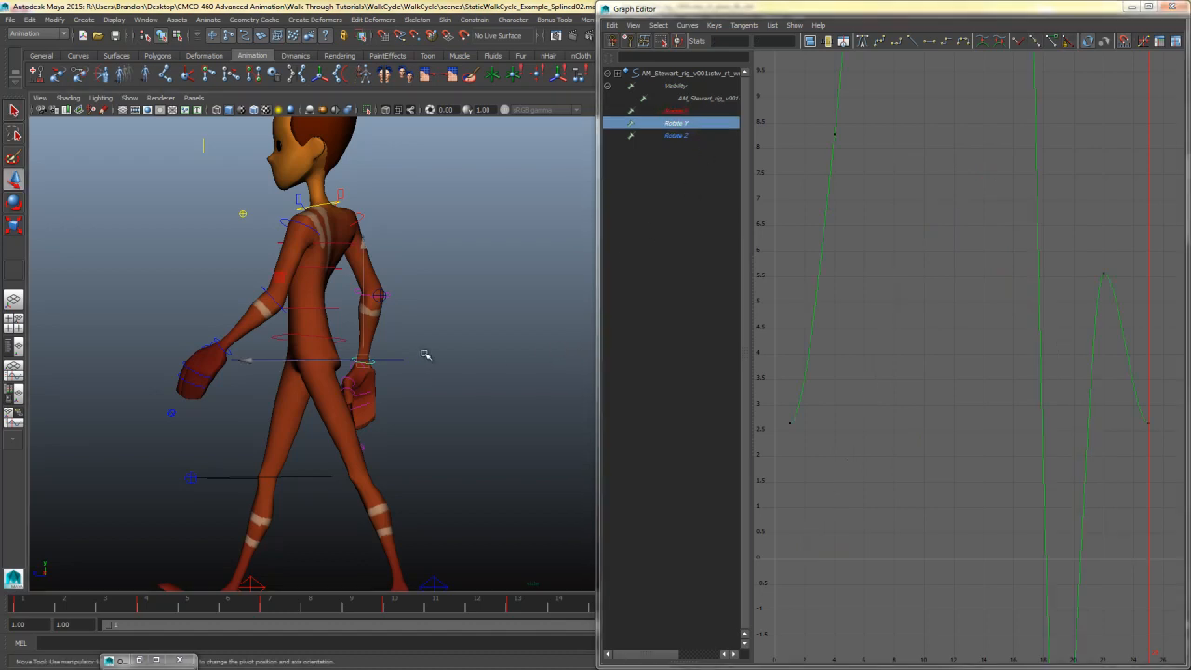
{"action": "key", "text": "space"}
{"action": "key", "text": "space"}
{"action": "key", "text": "e"}
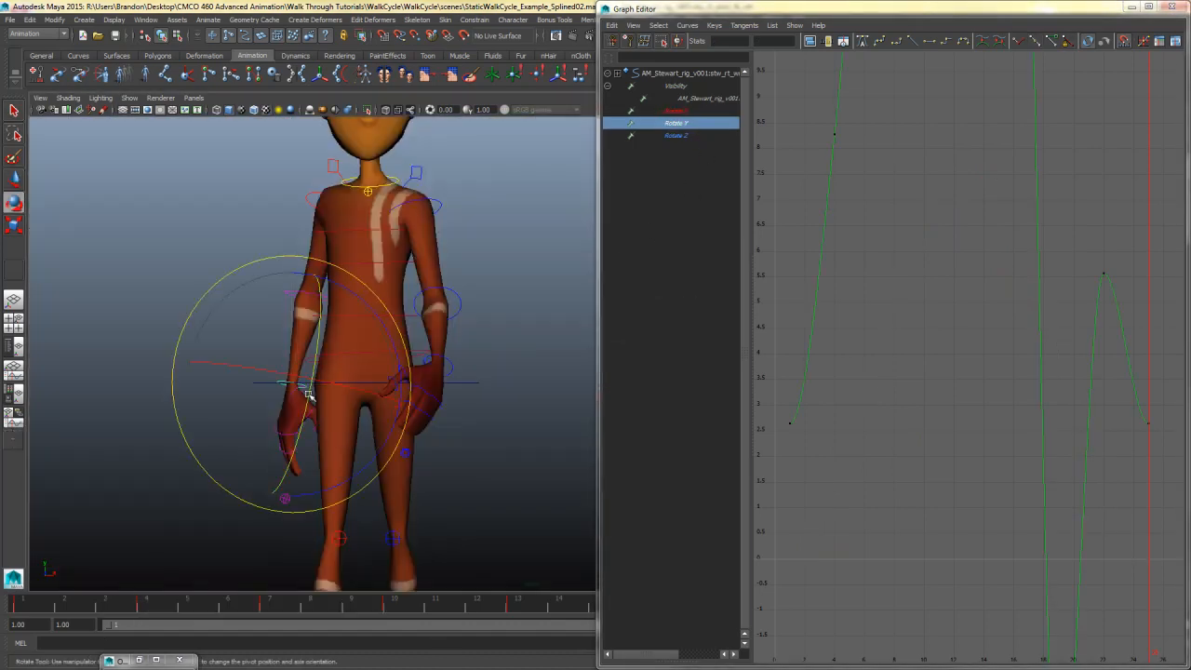
{"action": "mouse_move", "coordinate": [309, 394]}
{"action": "left_mouse_down"}
{"action": "mouse_move", "coordinate": [311, 366]}
{"action": "mouse_move", "coordinate": [304, 471]}
{"action": "mouse_move", "coordinate": [307, 400]}
{"action": "left_mouse_up"}
{"action": "key", "text": "ctrl+z"}
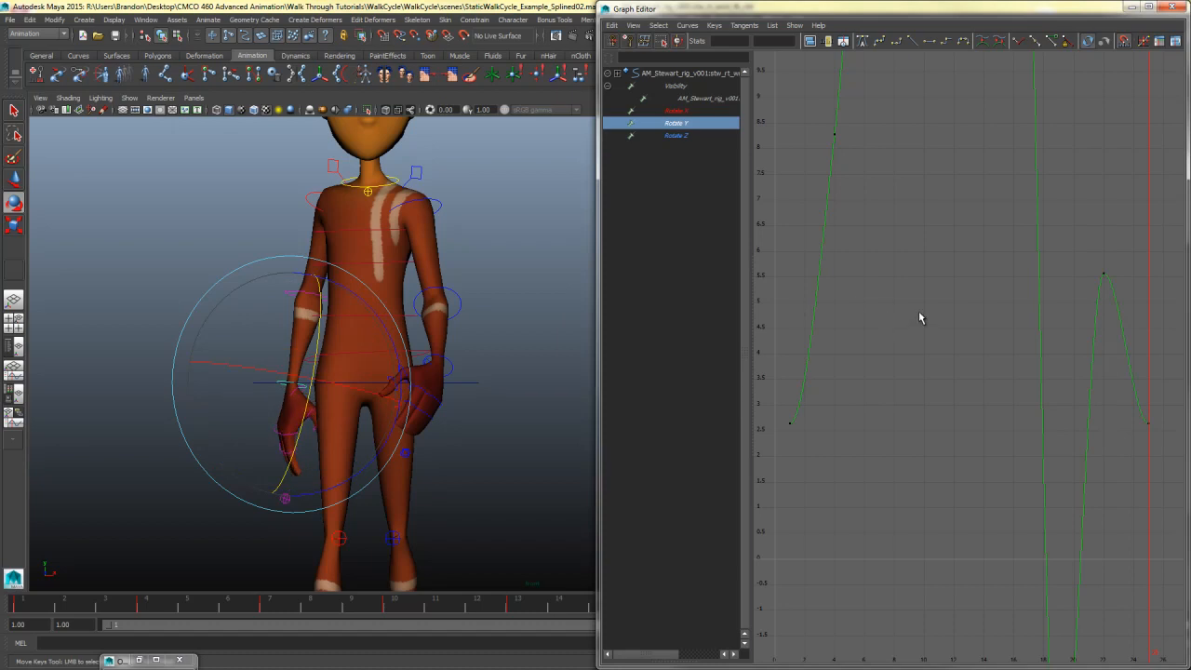
Step: Delete the right wrist's Rotate Y keys at frames 4, 7, 13, 16 and 22
{"action": "key", "text": "f"}
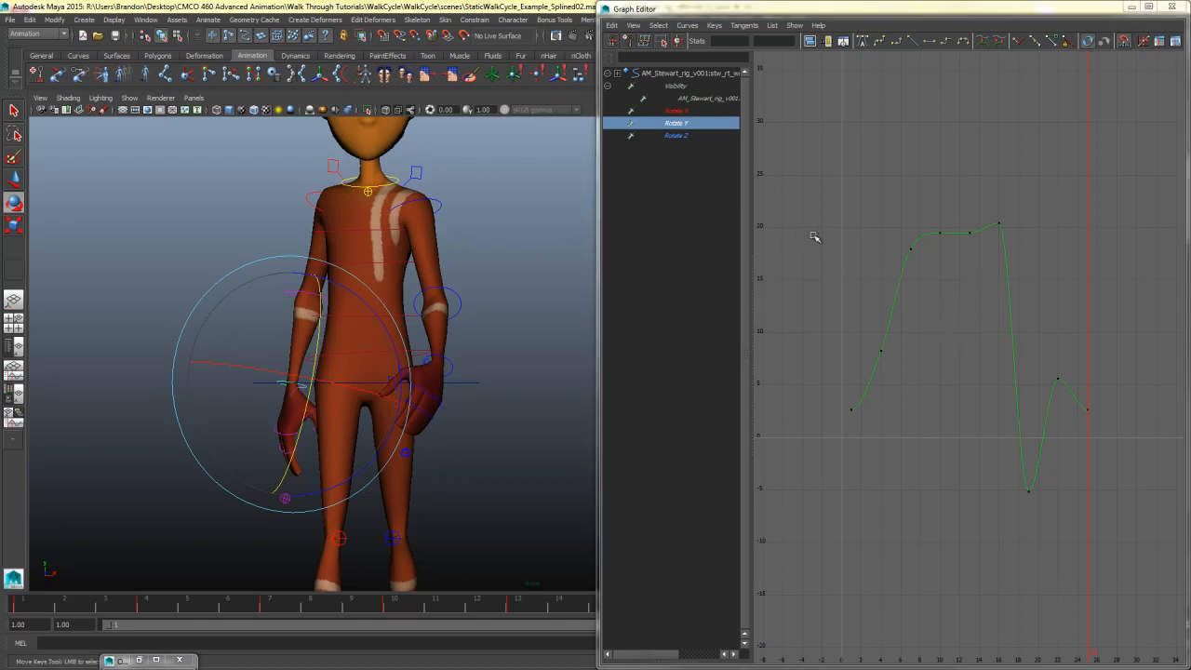
{"action": "left_click", "coordinate": [954, 225]}
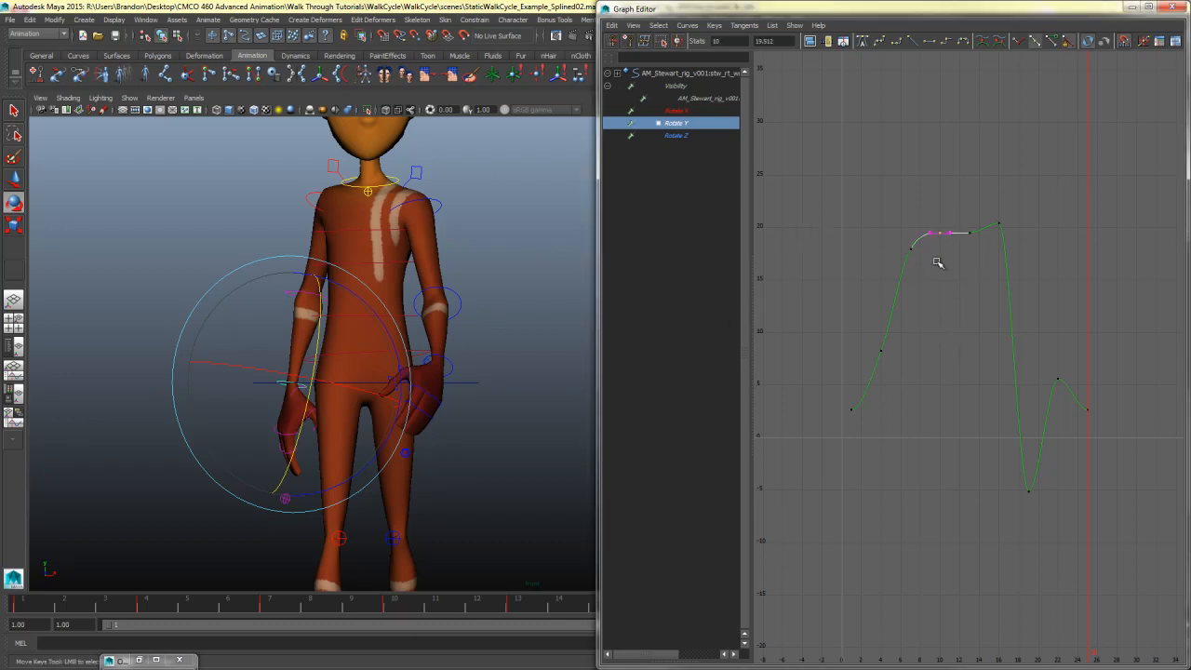
{"action": "key", "text": "space"}
{"action": "key", "text": "space"}
{"action": "middle_click_drag", "start_coordinate": [521, 449], "coordinate": [420, 388], "text": "alt"}
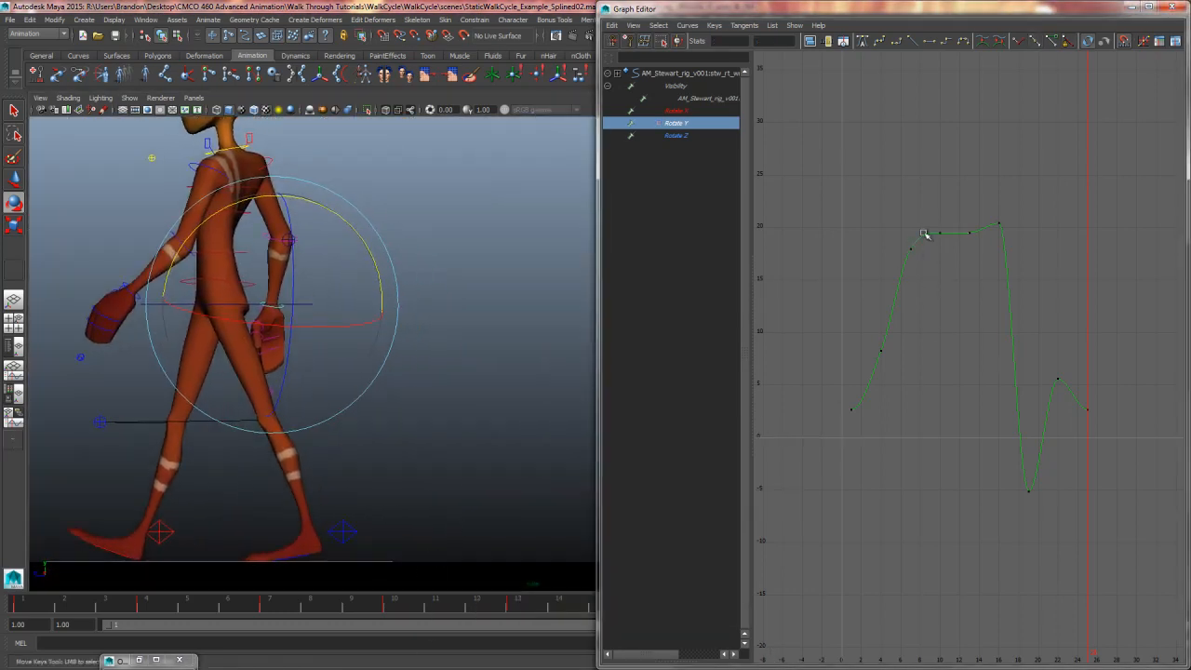
{"action": "left_click_drag", "start_coordinate": [925, 233], "coordinate": [864, 364]}
{"action": "key", "text": "Delete"}
{"action": "left_click", "coordinate": [1029, 491]}
{"action": "left_click_drag", "start_coordinate": [1043, 203], "coordinate": [950, 291]}
{"action": "key", "text": "Delete"}
{"action": "left_click_drag", "start_coordinate": [962, 445], "coordinate": [794, 440]}
{"action": "key", "text": "Delete"}
Step: Tilt the tangents of the right wrist's Rotate Y keys at frames 1 and 25 upward for a smooth loop
{"action": "left_click_drag", "start_coordinate": [869, 414], "coordinate": [907, 407]}
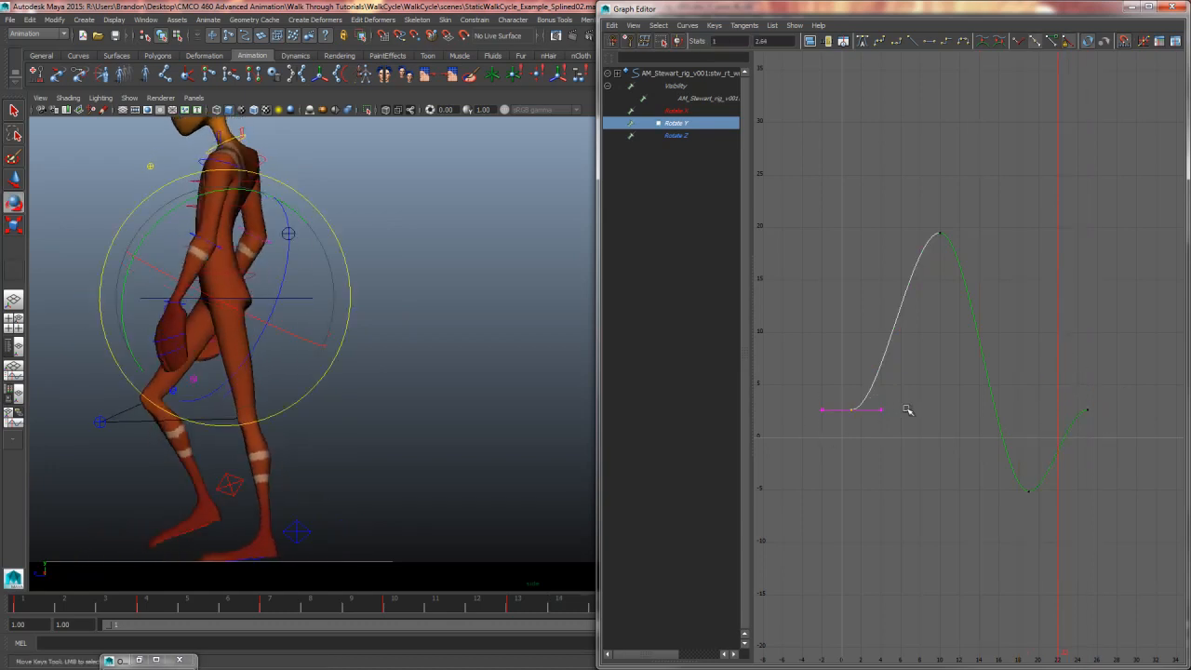
{"action": "middle_click_drag", "start_coordinate": [886, 431], "coordinate": [888, 391]}
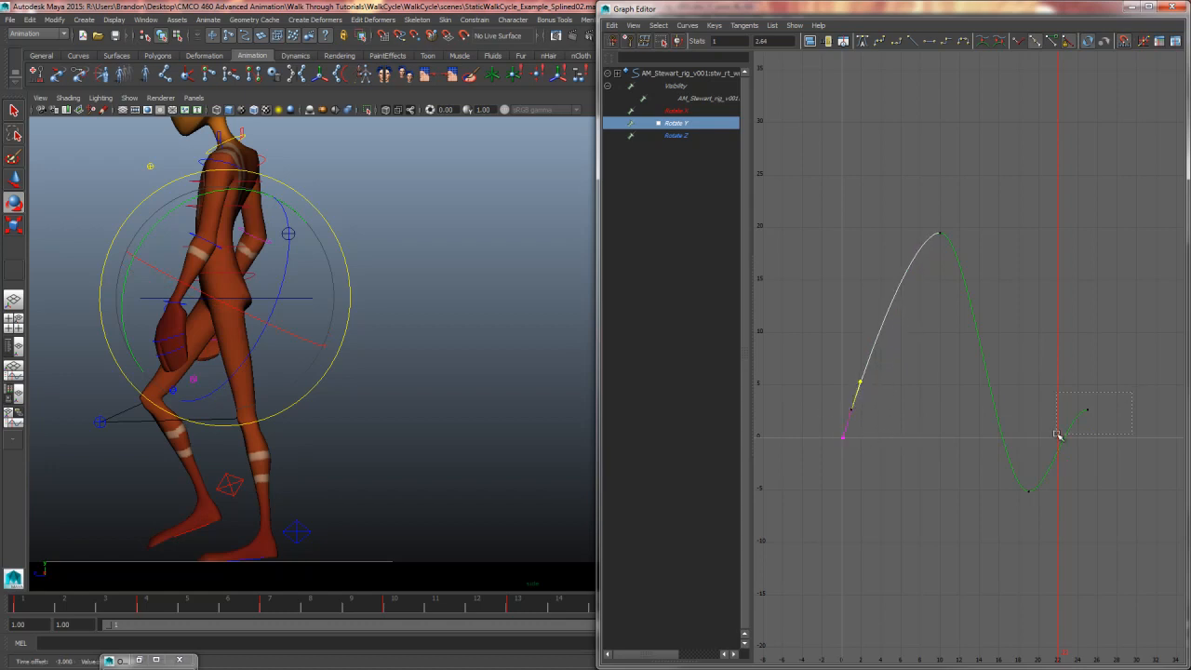
{"action": "left_click_drag", "start_coordinate": [1057, 433], "coordinate": [1055, 433]}
{"action": "left_click_drag", "start_coordinate": [1032, 412], "coordinate": [1065, 420]}
{"action": "middle_click_drag", "start_coordinate": [1072, 426], "coordinate": [1083, 448]}
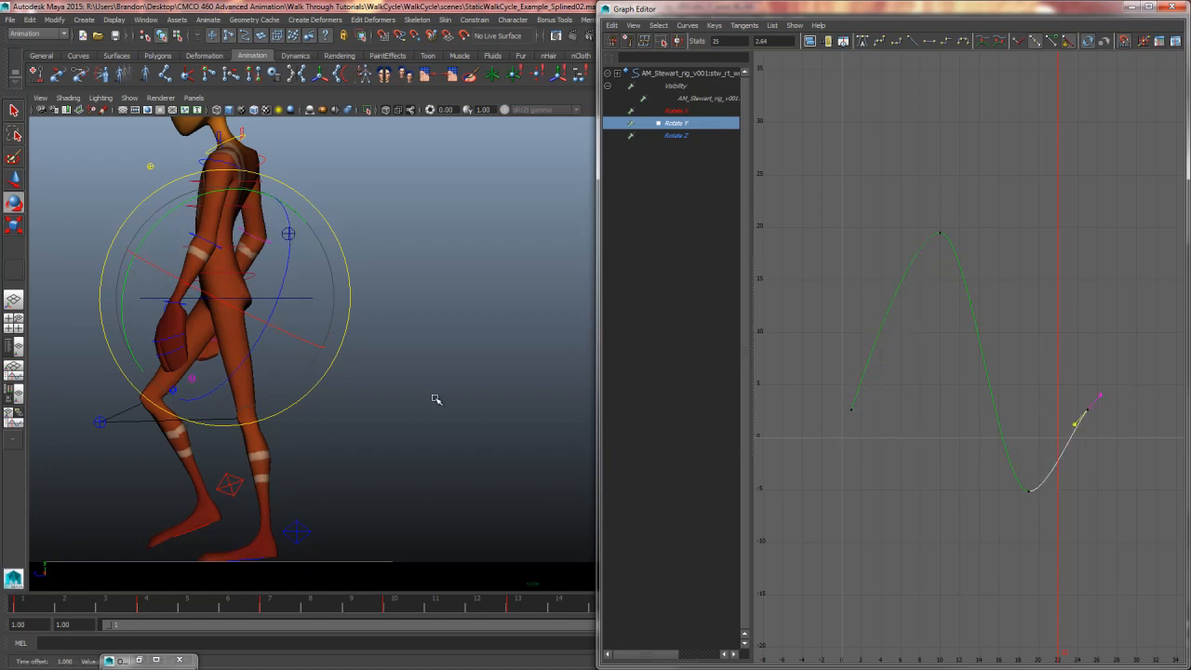
Step: Scrub the swing in the perspective view and lower the wrist's Rotate Y key at frame 25 to about -0.9
{"action": "key", "text": "space"}
{"action": "key", "text": "space"}
{"action": "left_click_drag", "start_coordinate": [345, 332], "coordinate": [391, 319], "text": "alt"}
{"action": "middle_click_drag", "start_coordinate": [391, 320], "coordinate": [330, 274], "text": "alt"}
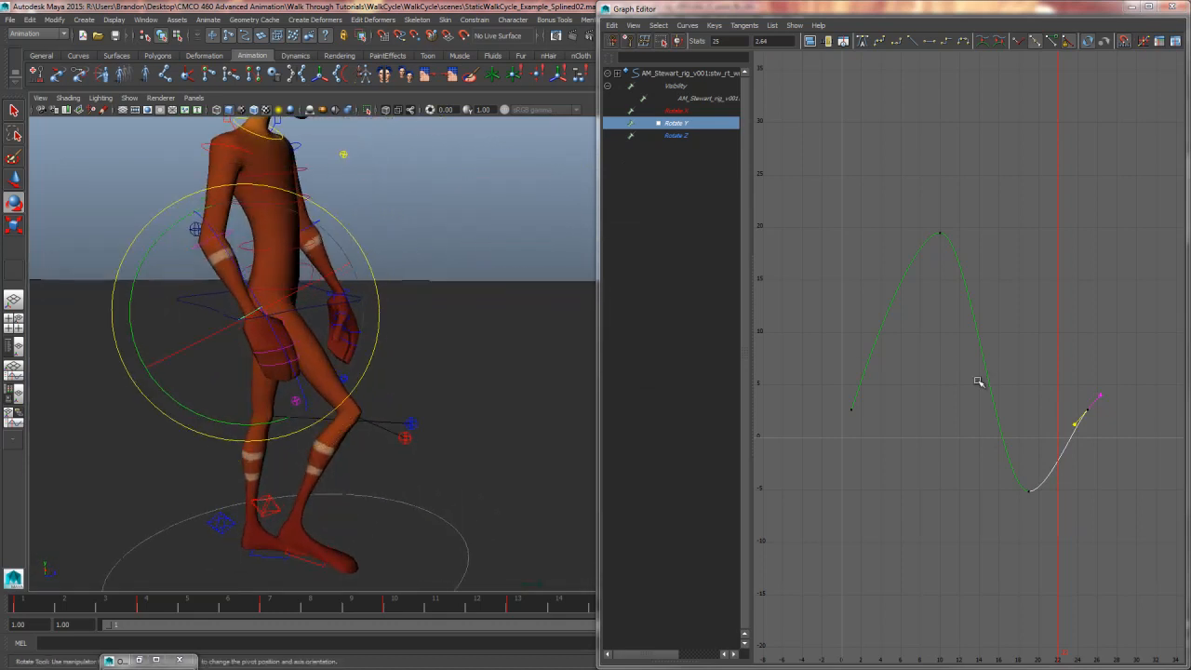
{"action": "left_click_drag", "start_coordinate": [884, 390], "coordinate": [1090, 367]}
{"action": "key", "text": "e"}
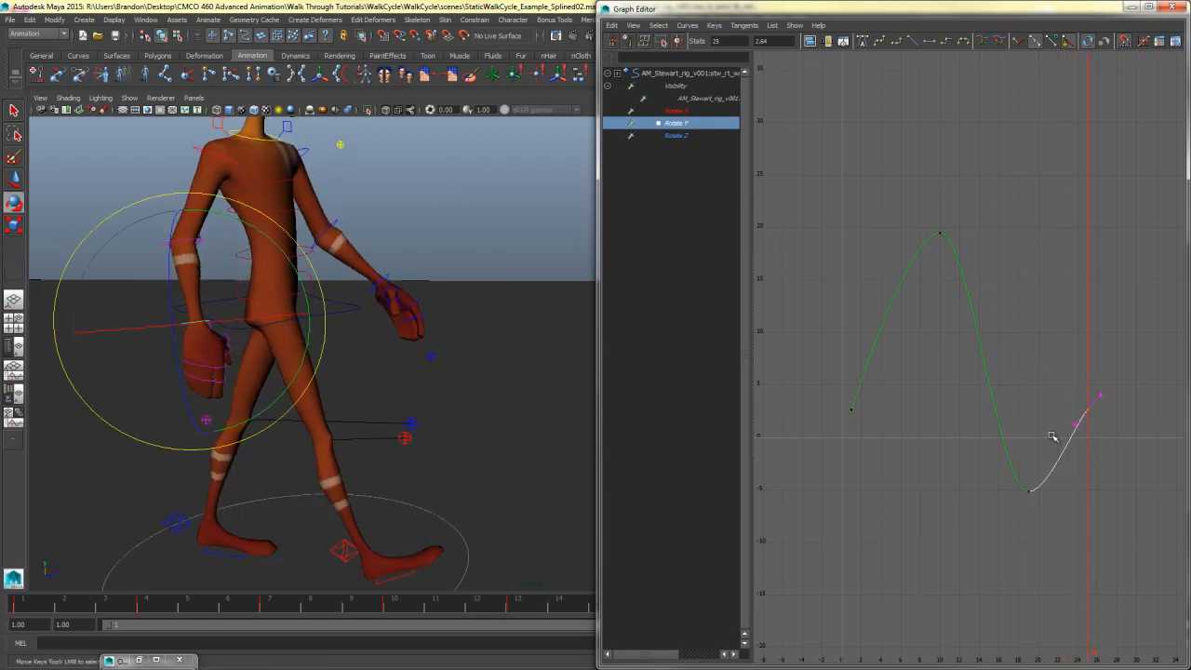
{"action": "key", "text": "w"}
{"action": "middle_click_drag", "start_coordinate": [1091, 459], "coordinate": [1086, 495]}
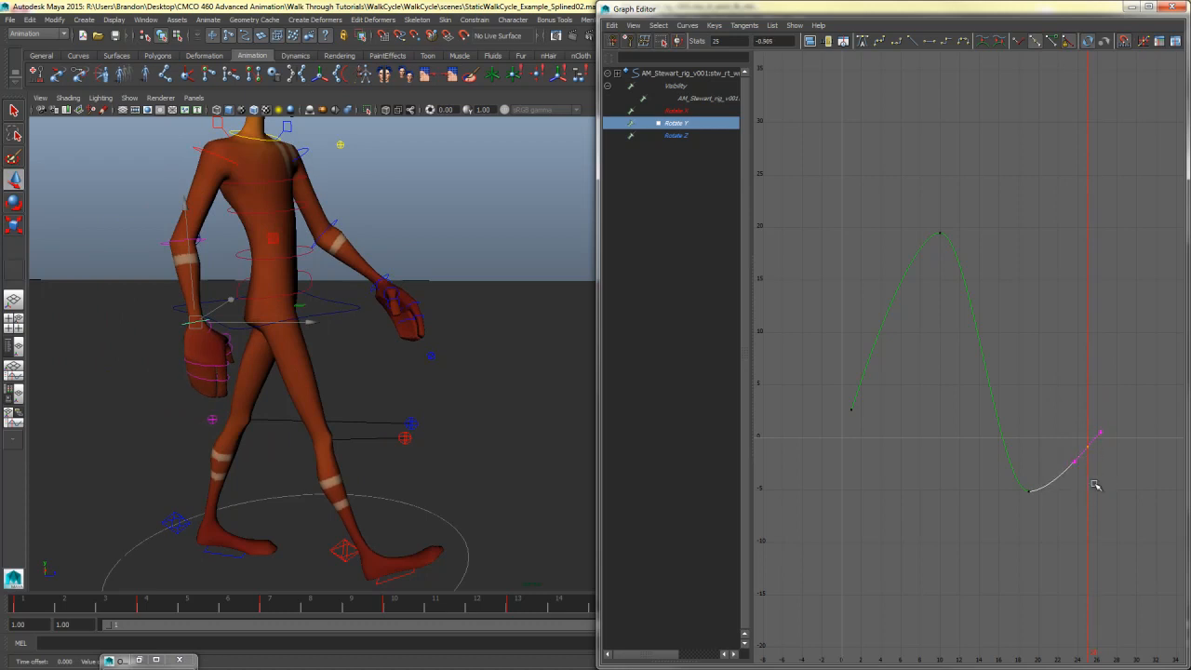
Step: Isolate the right wrist's Rotate Z curve and raise its key at frame 10 to about 4.8
{"action": "left_click", "coordinate": [677, 135]}
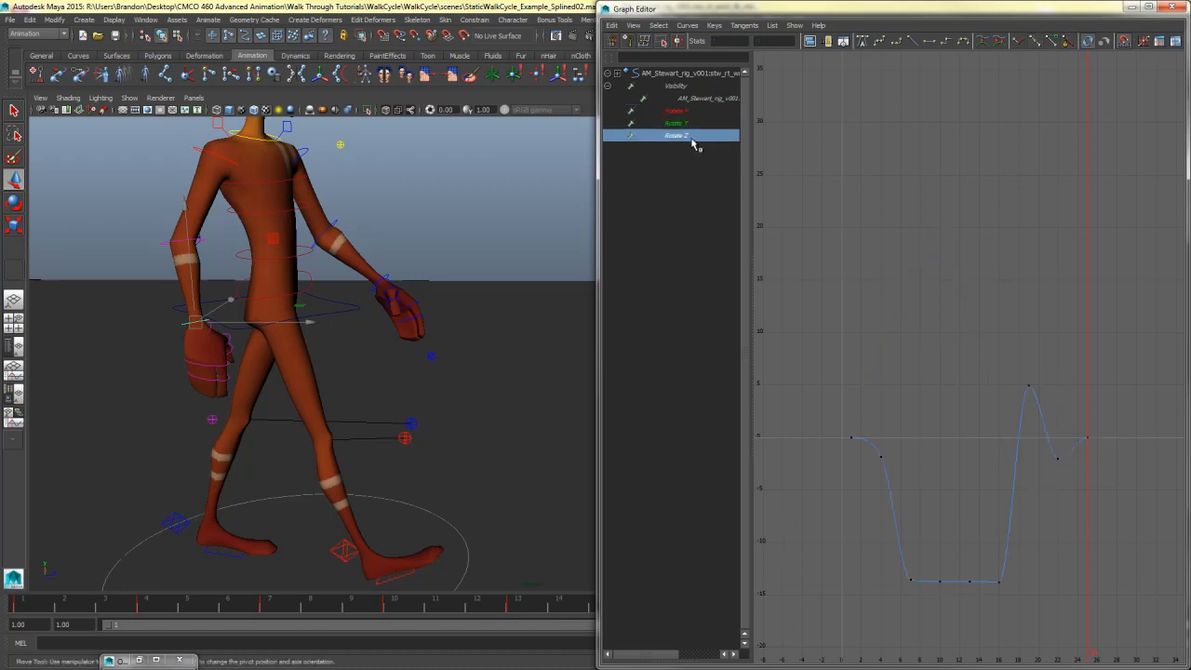
{"action": "key", "text": "f"}
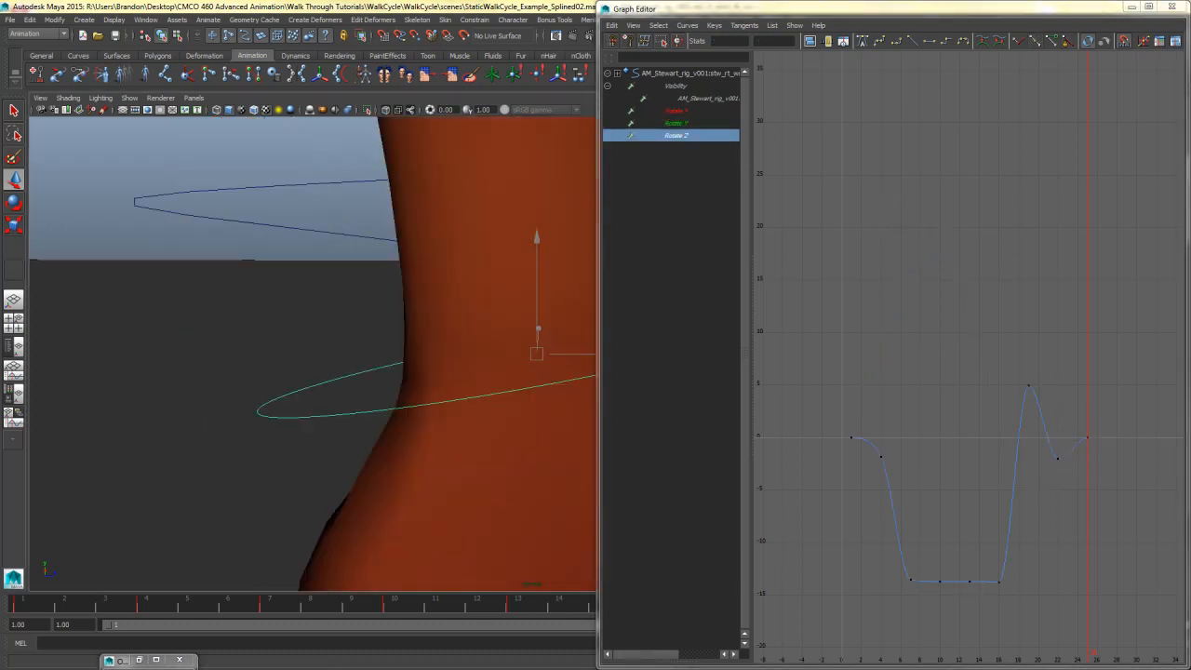
{"action": "key", "text": "f"}
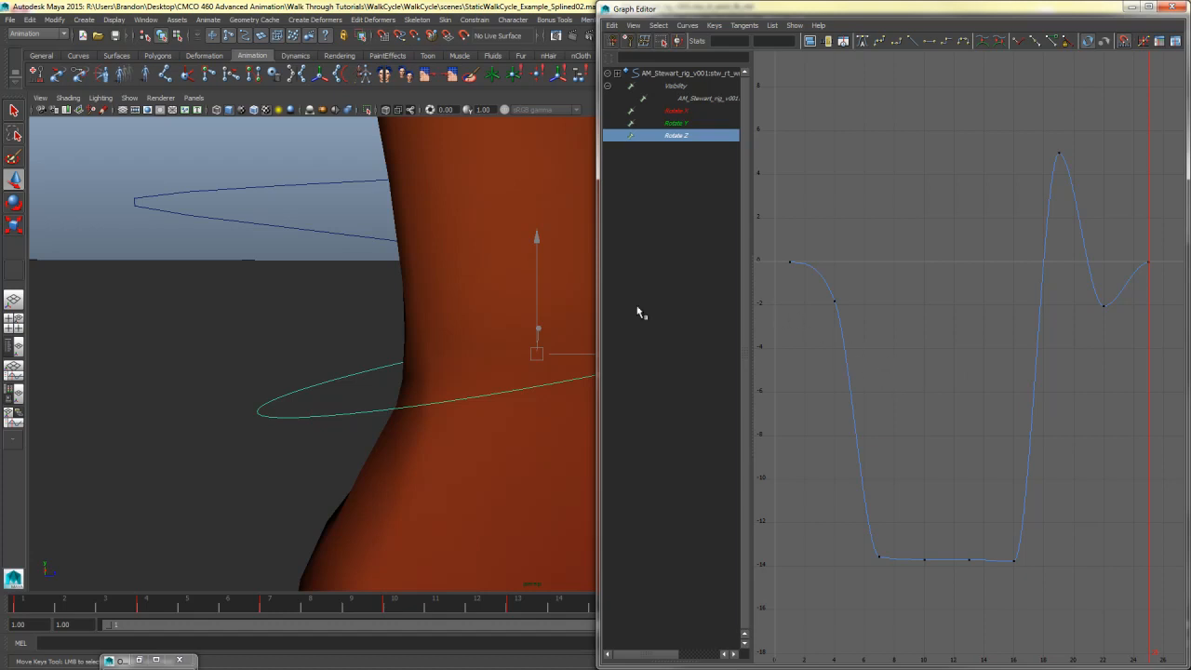
{"action": "right_click_drag", "start_coordinate": [226, 348], "coordinate": [406, 364], "text": "alt"}
{"action": "left_click_drag", "start_coordinate": [406, 364], "coordinate": [332, 378], "text": "alt"}
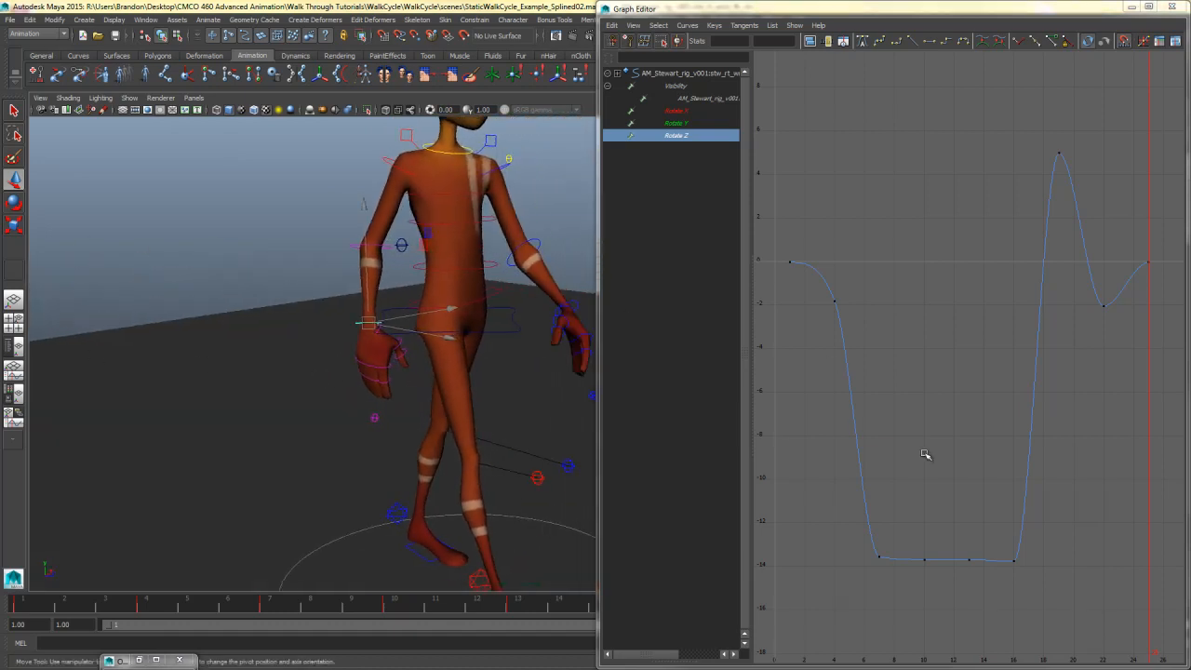
{"action": "left_click_drag", "start_coordinate": [909, 554], "coordinate": [930, 568]}
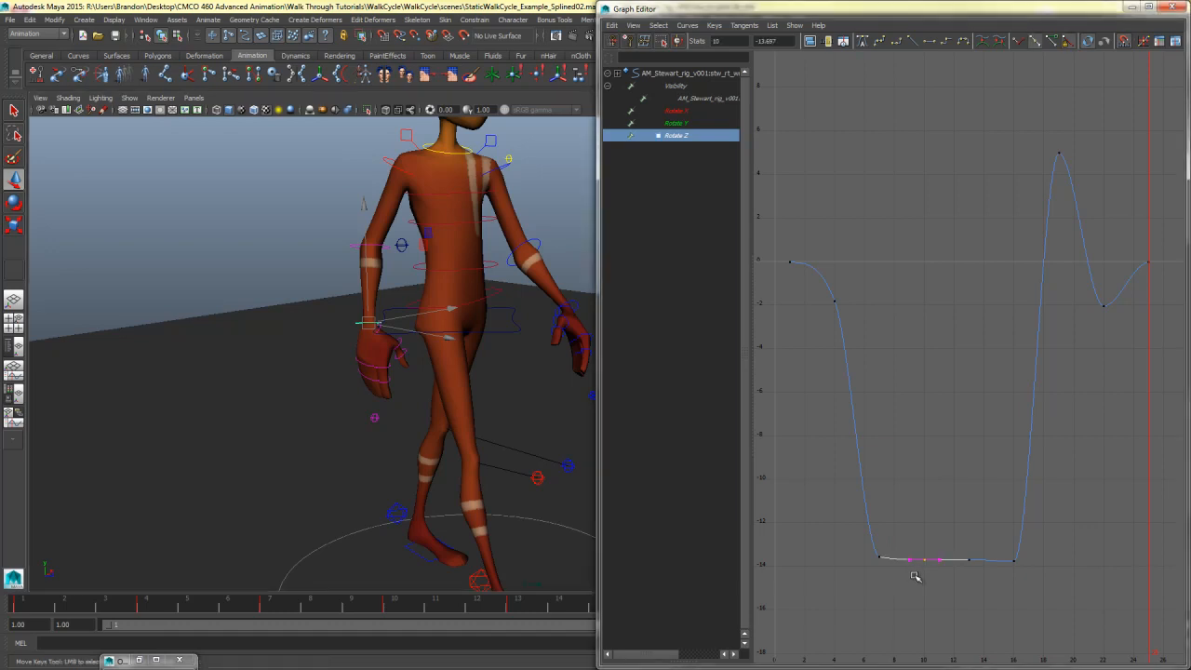
{"action": "middle_click_drag", "start_coordinate": [935, 593], "coordinate": [952, 178], "text": "shift"}
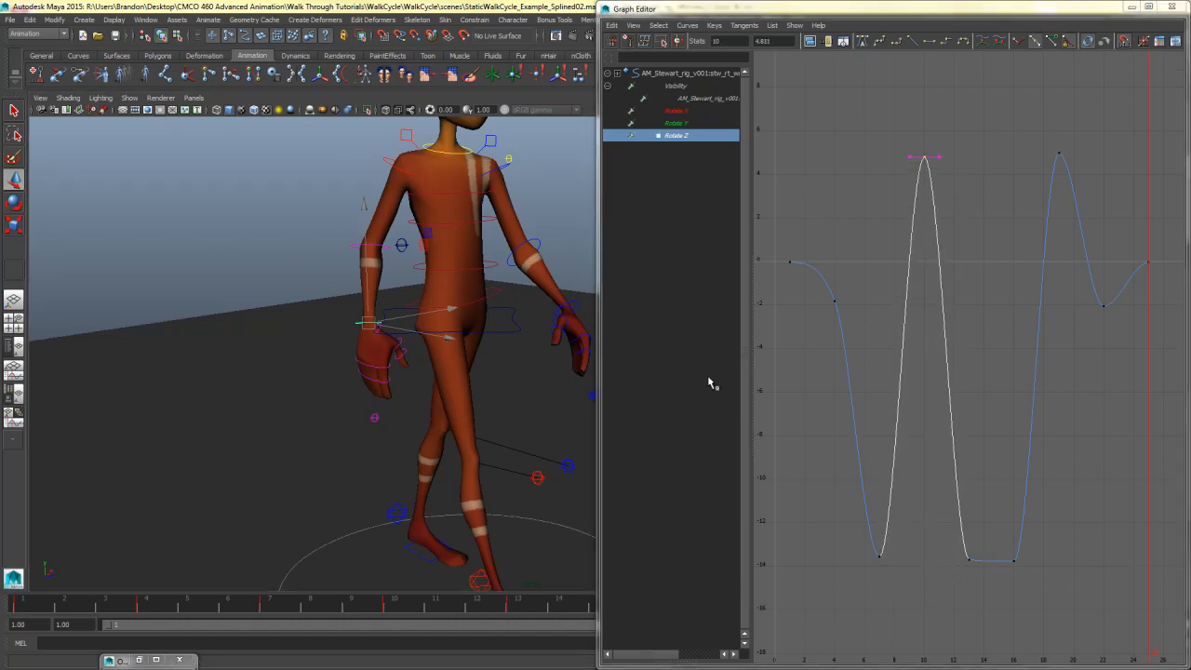
Step: Raise the wrist's Rotate Z key at frame 22 to about 7.3 and delete the key at frame 19
{"action": "left_click_drag", "start_coordinate": [1103, 149], "coordinate": [1030, 212]}
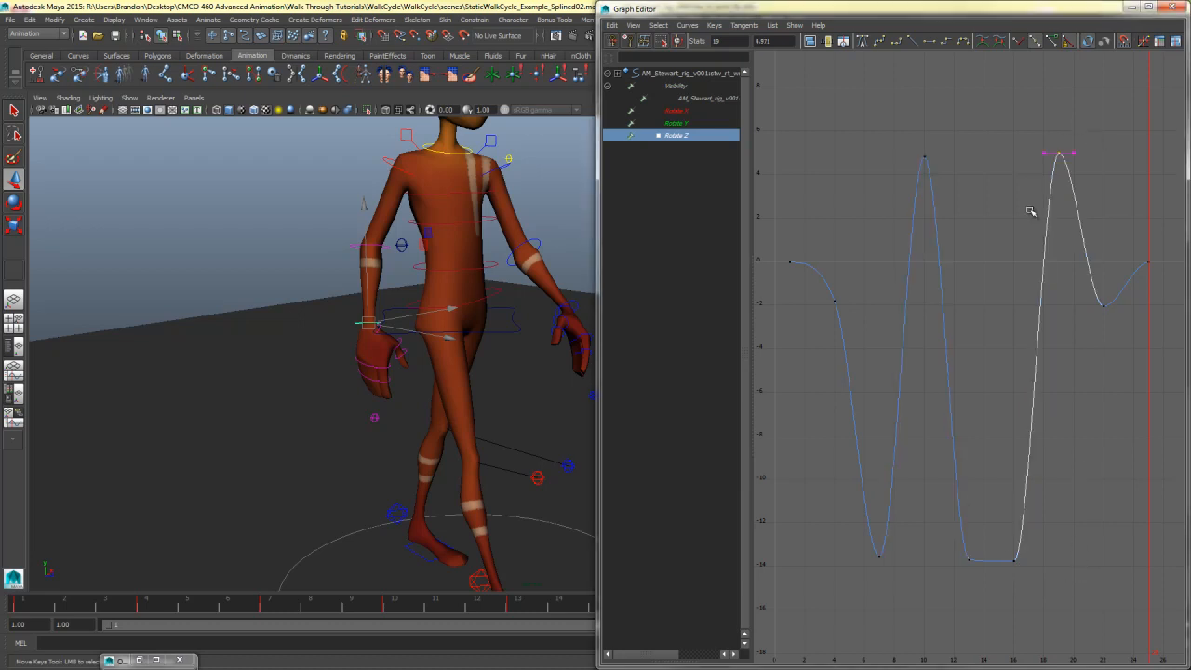
{"action": "left_click_drag", "start_coordinate": [1128, 304], "coordinate": [1101, 330]}
{"action": "middle_click_drag", "start_coordinate": [1101, 329], "coordinate": [1070, 163], "text": "shift"}
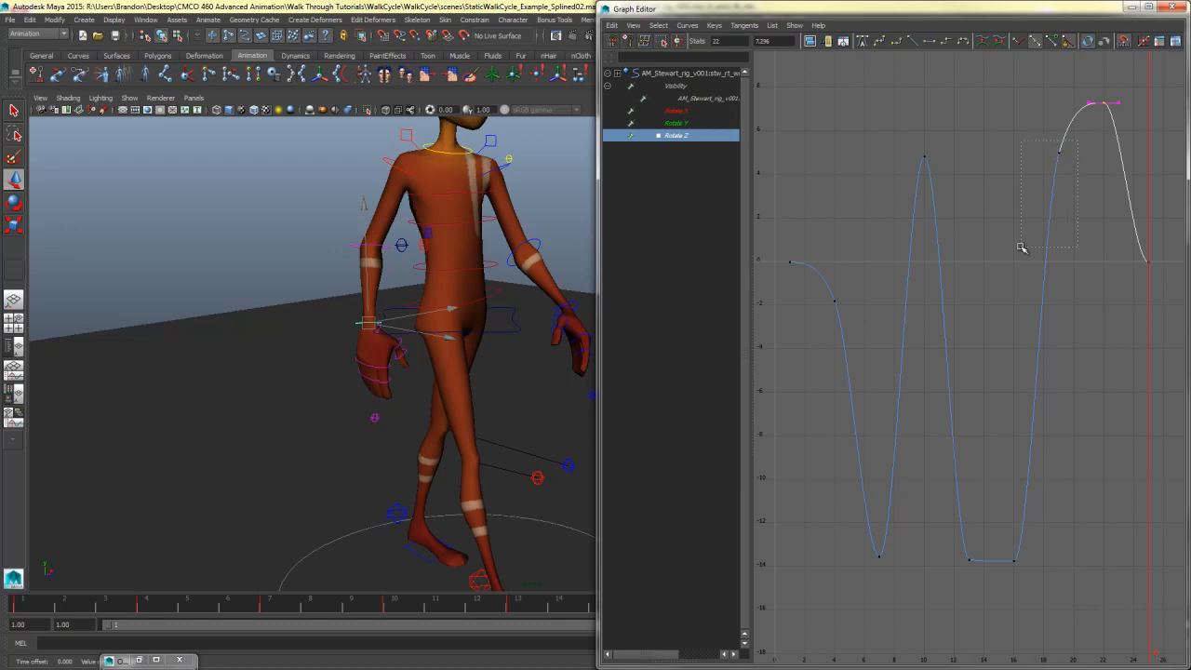
{"action": "left_click_drag", "start_coordinate": [1022, 248], "coordinate": [990, 271]}
{"action": "left_click", "coordinate": [1043, 409]}
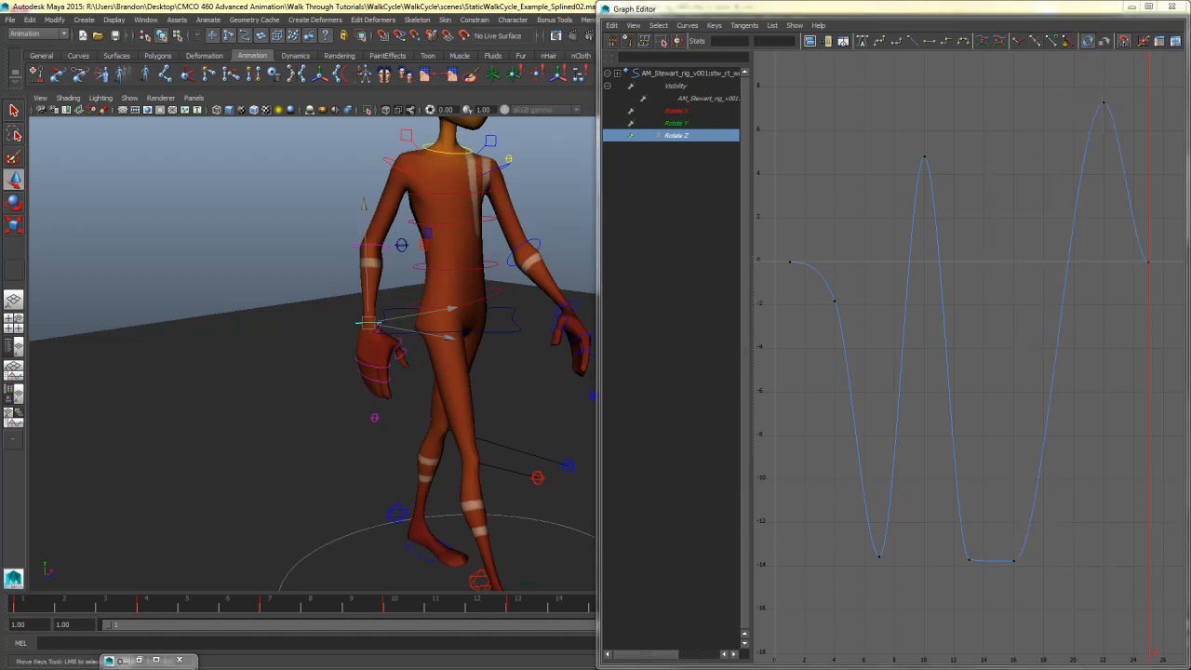
Step: Delete the right wrist's Rotate Z keys at frames 13 and 4
{"action": "left_click_drag", "start_coordinate": [975, 551], "coordinate": [958, 593]}
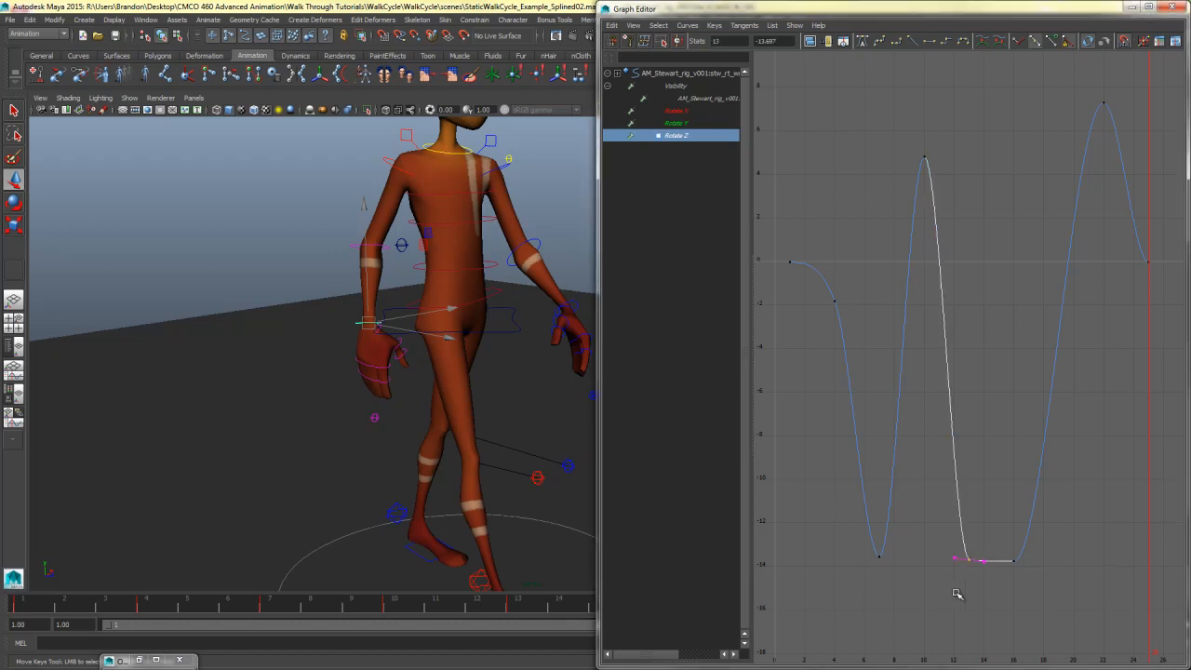
{"action": "key", "text": "Delete"}
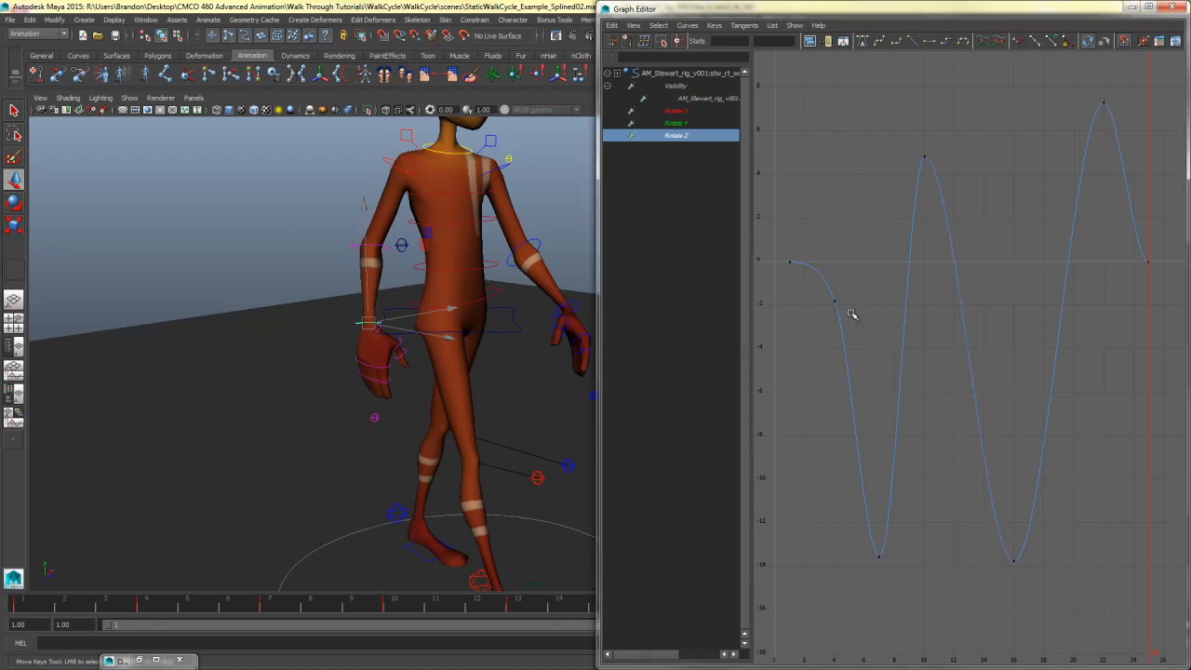
{"action": "left_click_drag", "start_coordinate": [853, 314], "coordinate": [823, 290]}
{"action": "key", "text": "Delete"}
{"action": "scroll", "coordinate": [1033, 398], "scroll_direction": "down", "scroll_amount": 5}
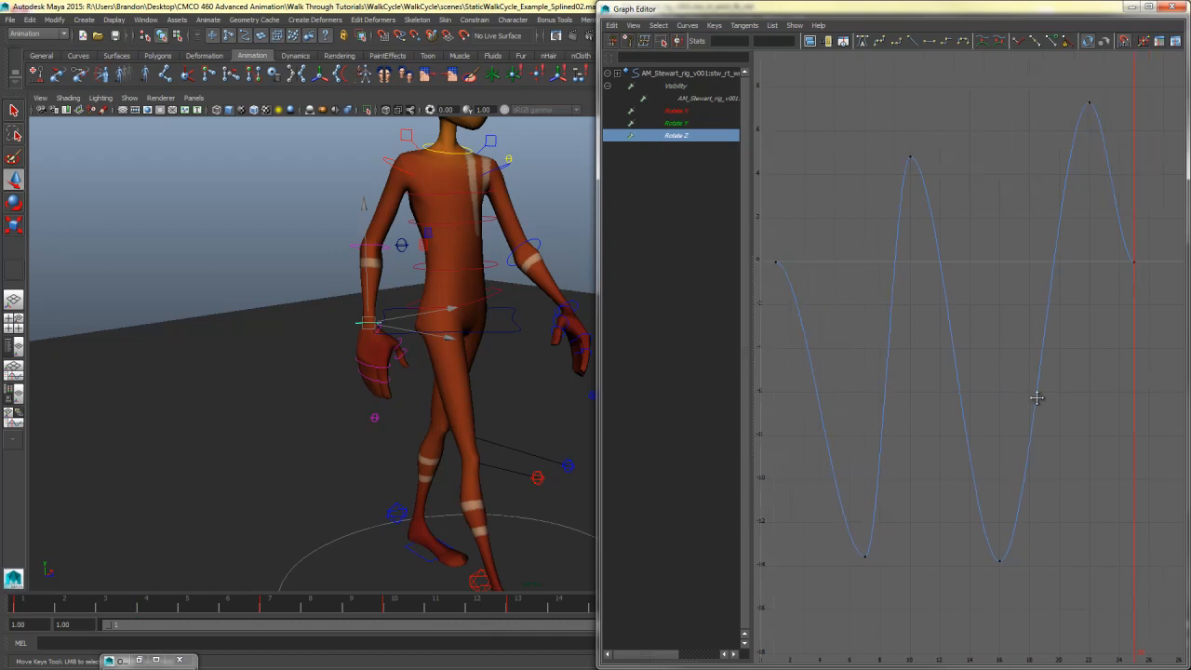
Step: Raise the wrist's Rotate Z keys at frames 10 and 22 to about 7.7 and 10.2, and delete the key at frame 7
{"action": "left_click_drag", "start_coordinate": [1044, 191], "coordinate": [919, 257]}
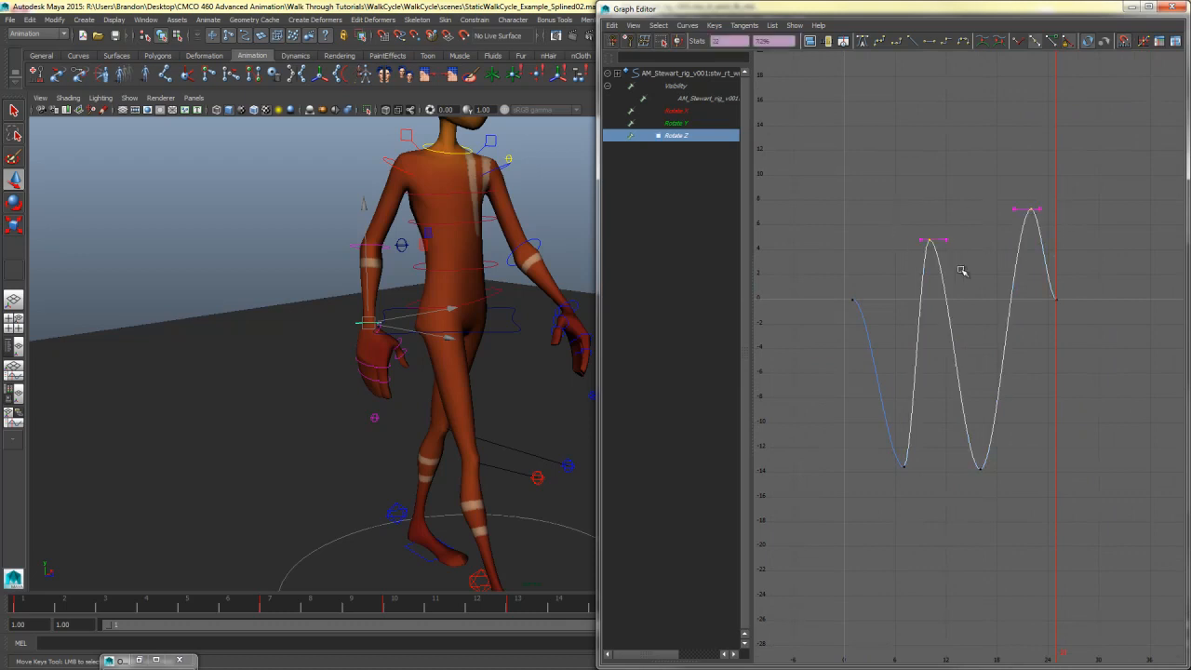
{"action": "middle_click_drag", "start_coordinate": [963, 269], "coordinate": [986, 248]}
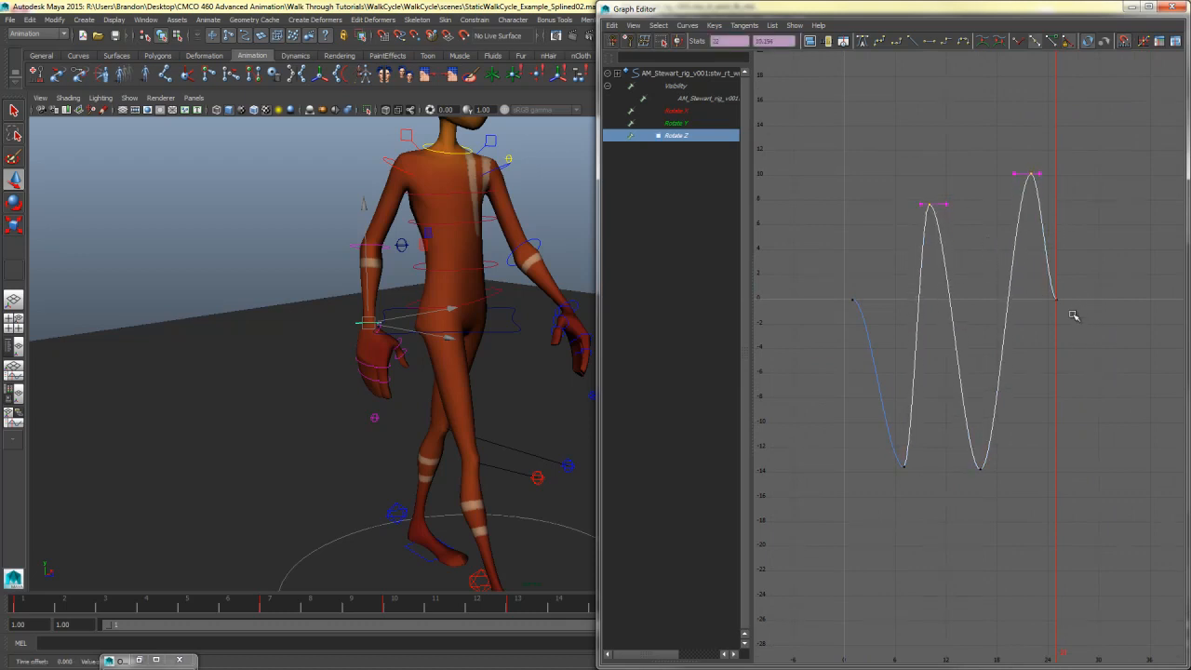
{"action": "left_click_drag", "start_coordinate": [918, 448], "coordinate": [889, 489]}
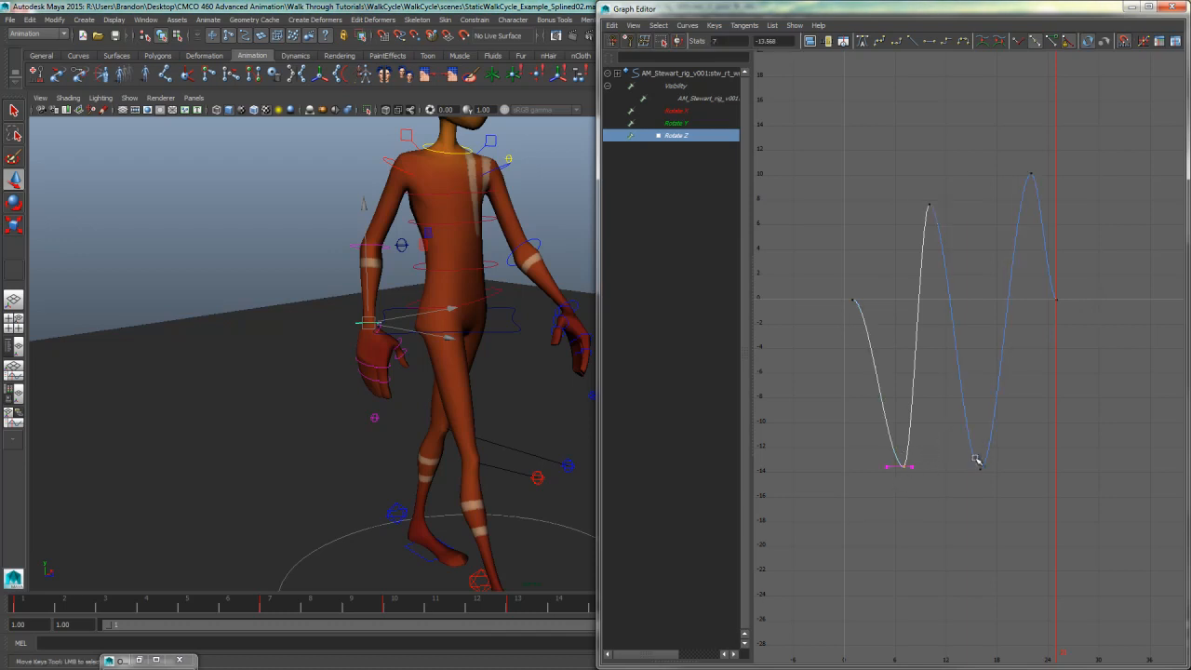
{"action": "left_click_drag", "start_coordinate": [977, 459], "coordinate": [903, 471]}
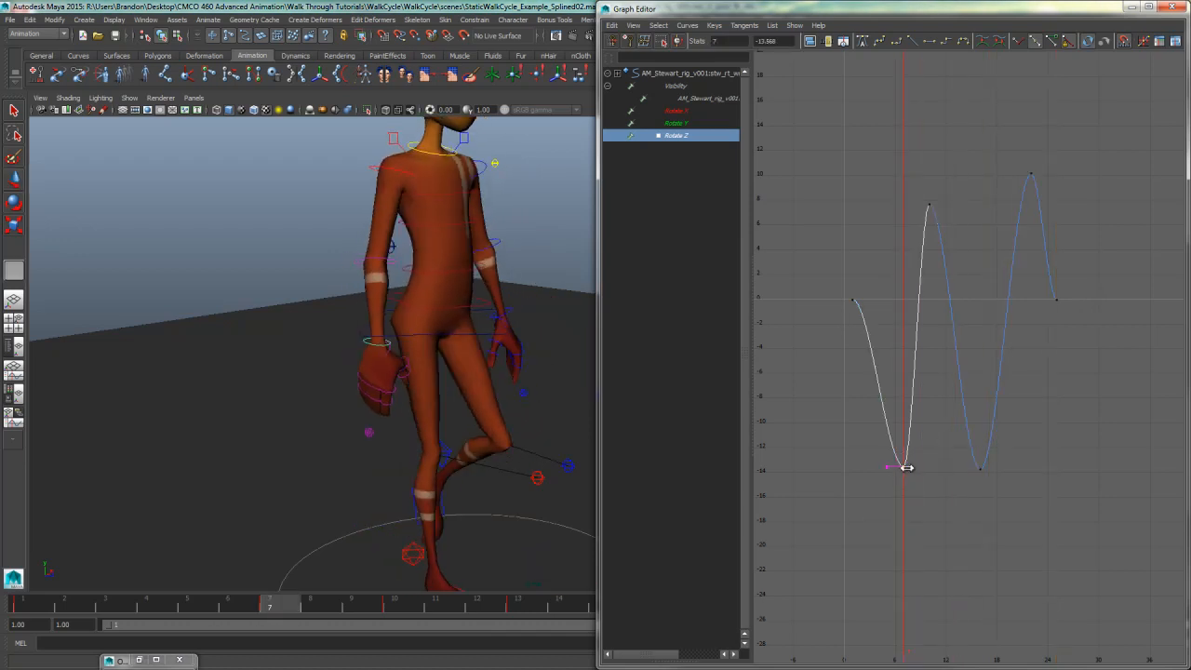
{"action": "key", "text": "w"}
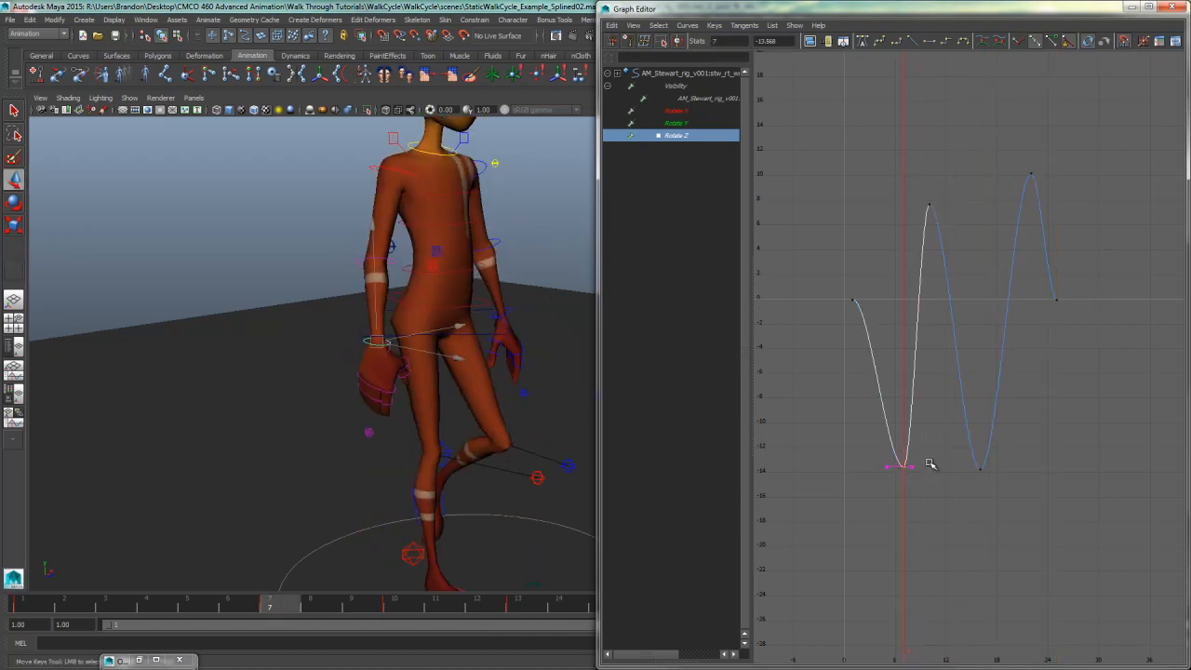
{"action": "key", "text": "Delete"}
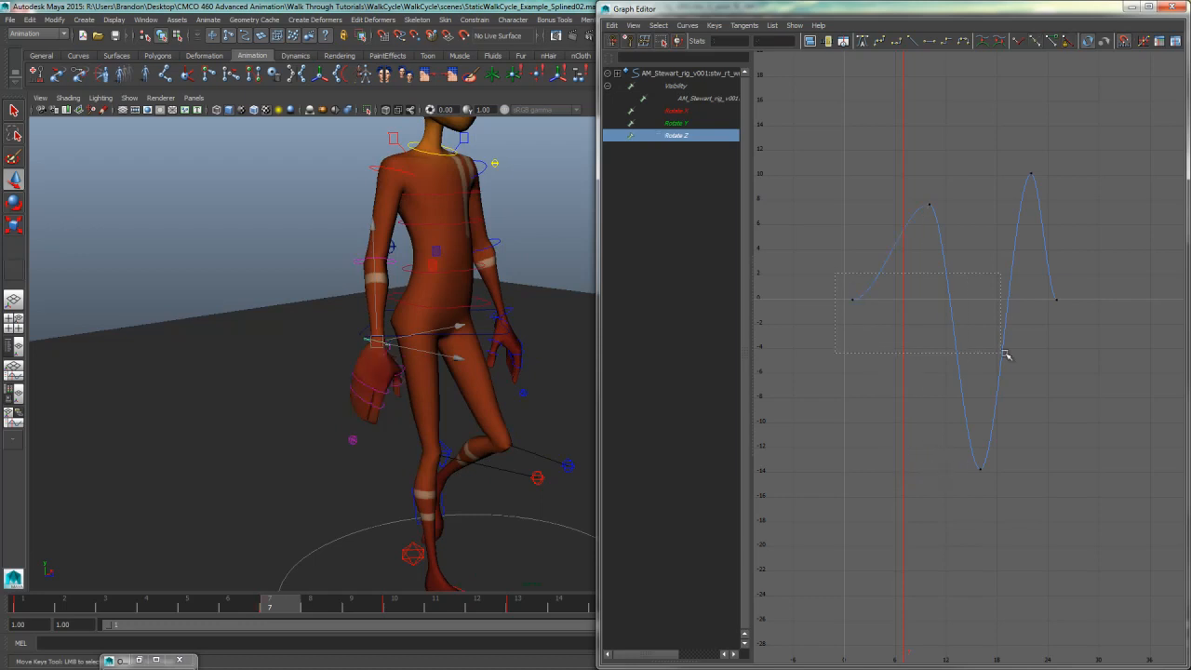
Step: Set the wrist's Rotate Z keys at frames 1, 16 and 25 to -5 and those at frames 10 and 22 to 5
{"action": "left_click_drag", "start_coordinate": [1006, 353], "coordinate": [1060, 359]}
{"action": "middle_click_drag", "start_coordinate": [1045, 366], "coordinate": [1032, 457]}
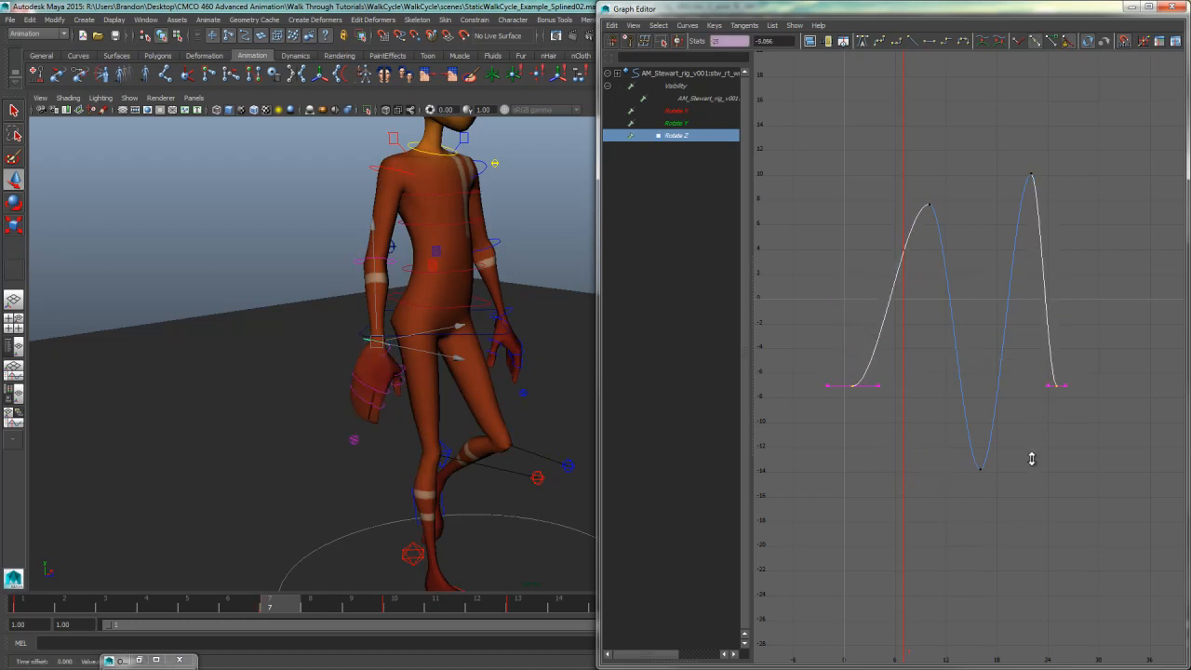
{"action": "left_click_drag", "start_coordinate": [1005, 413], "coordinate": [804, 518], "text": "shift"}
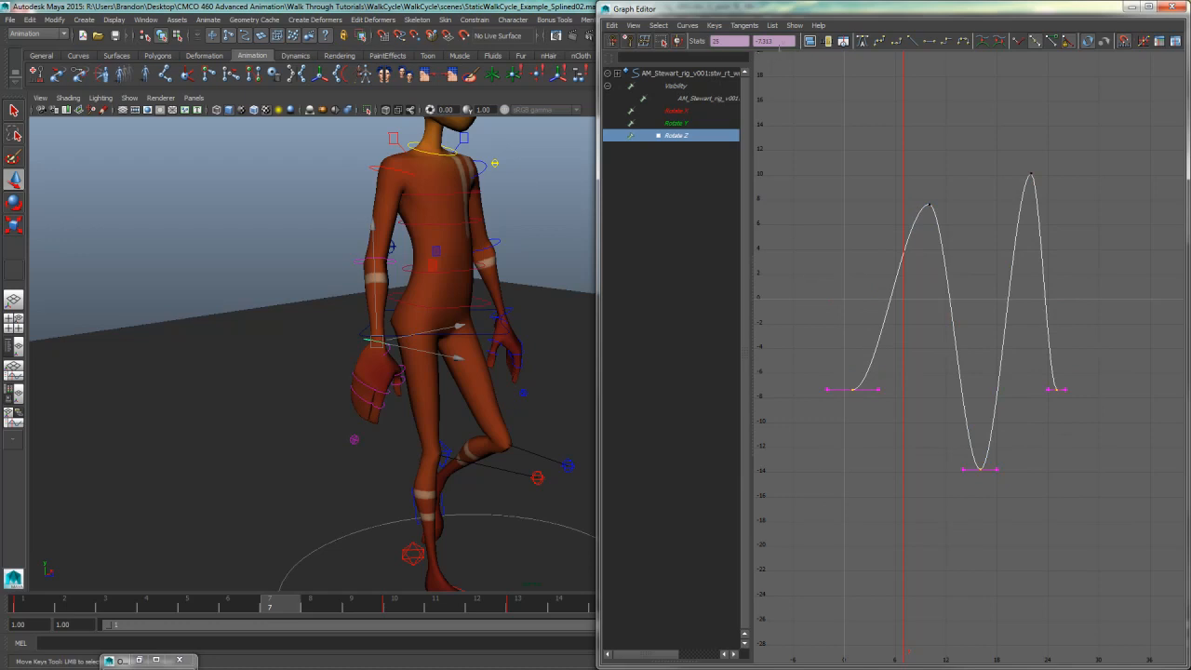
{"action": "type", "text": "-5"}
{"action": "key", "text": "Return"}
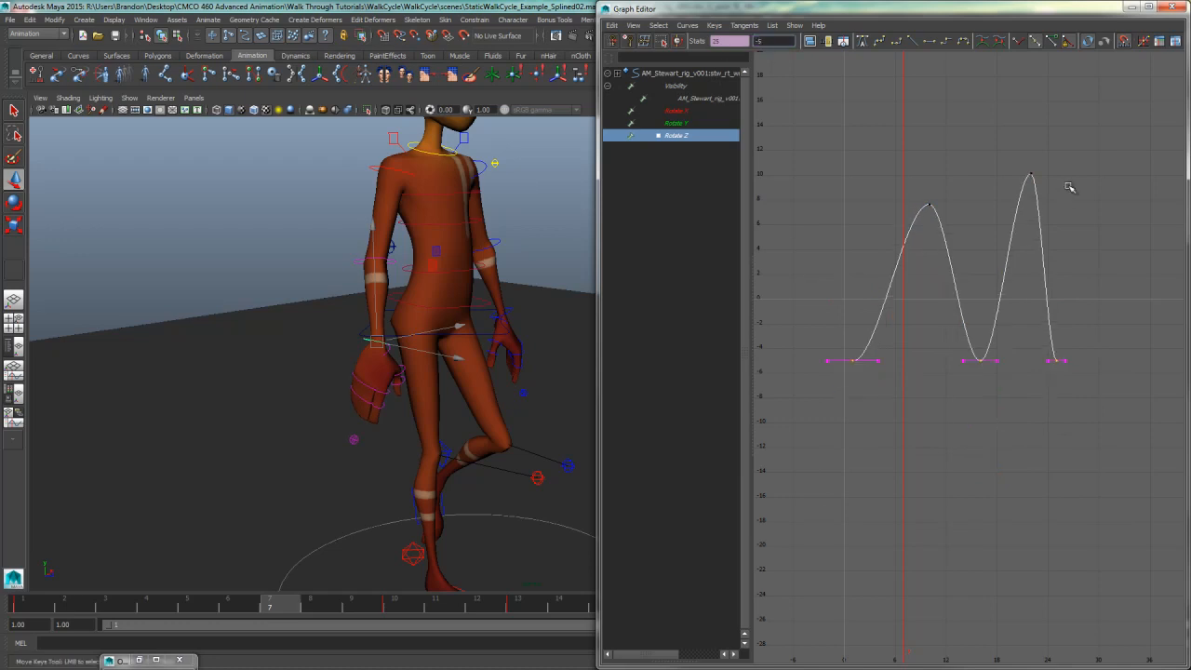
{"action": "left_click_drag", "start_coordinate": [1084, 153], "coordinate": [858, 238]}
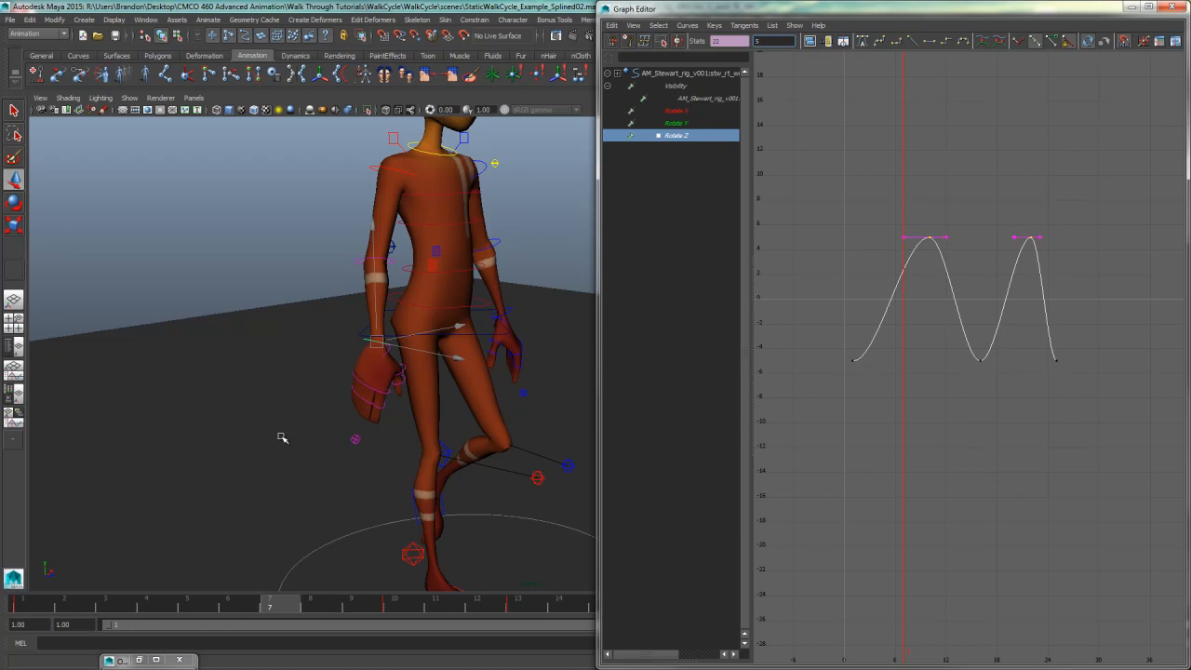
Step: Scrub and play back the walk in the front view with the Graph Editor closed to check the wrist swing
{"action": "left_click", "coordinate": [267, 441]}
{"action": "key", "text": "space"}
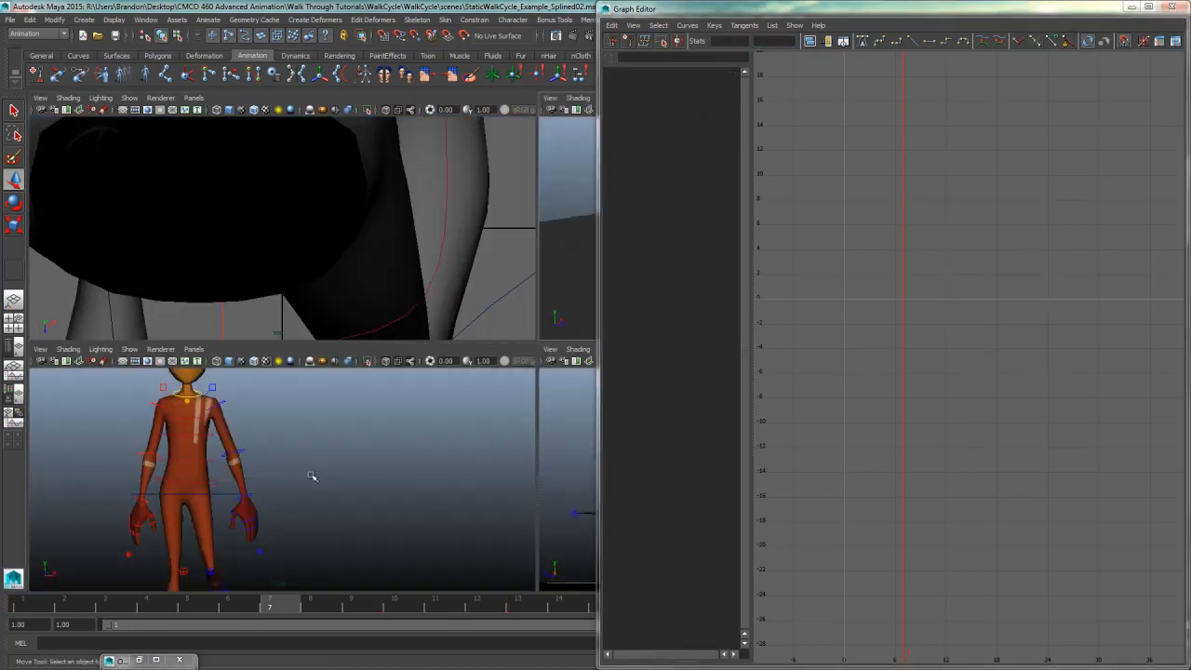
{"action": "key", "text": "space"}
{"action": "left_click_drag", "start_coordinate": [302, 605], "coordinate": [565, 586]}
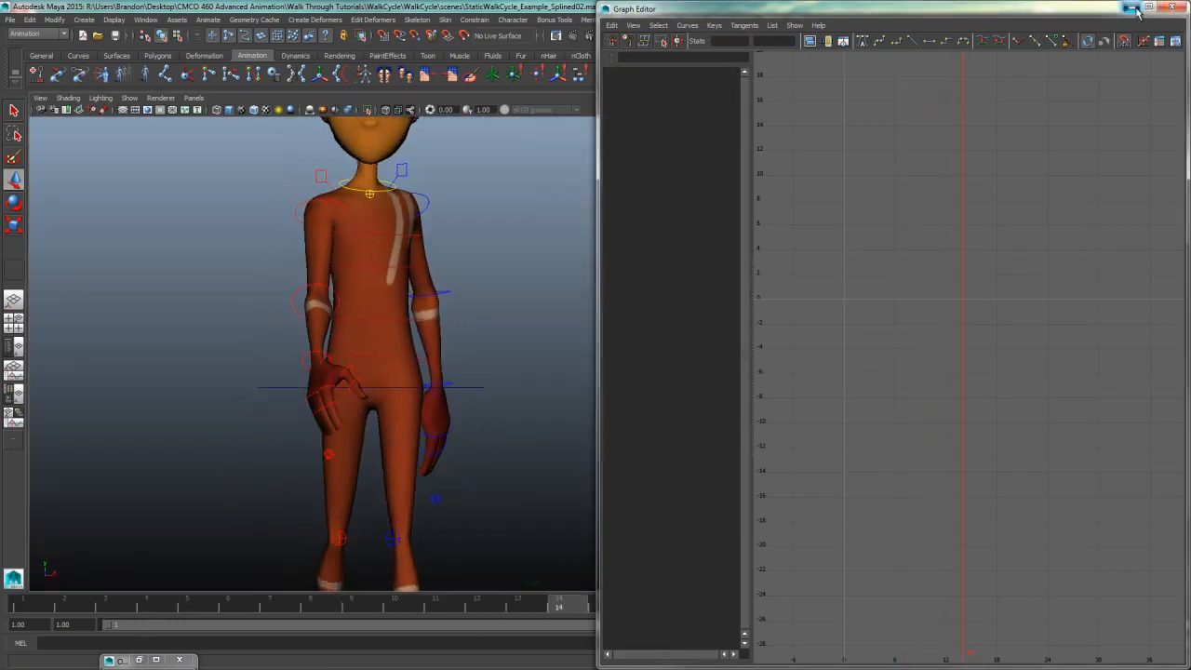
{"action": "left_click", "coordinate": [1172, 7]}
{"action": "left_click", "coordinate": [53, 610]}
{"action": "key", "text": "alt+v"}
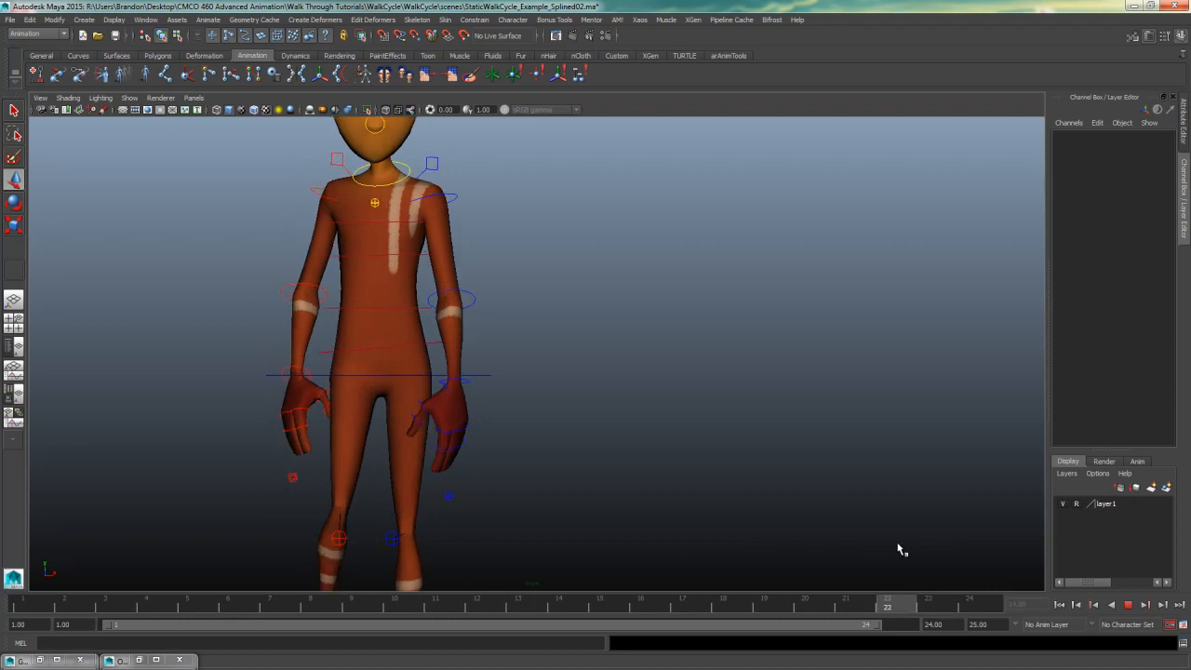
{"action": "key", "text": "alt+v"}
Step: Try rotating the right thumb base control about Y at frame 22 in the perspective view, and undo it
{"action": "key", "text": "space"}
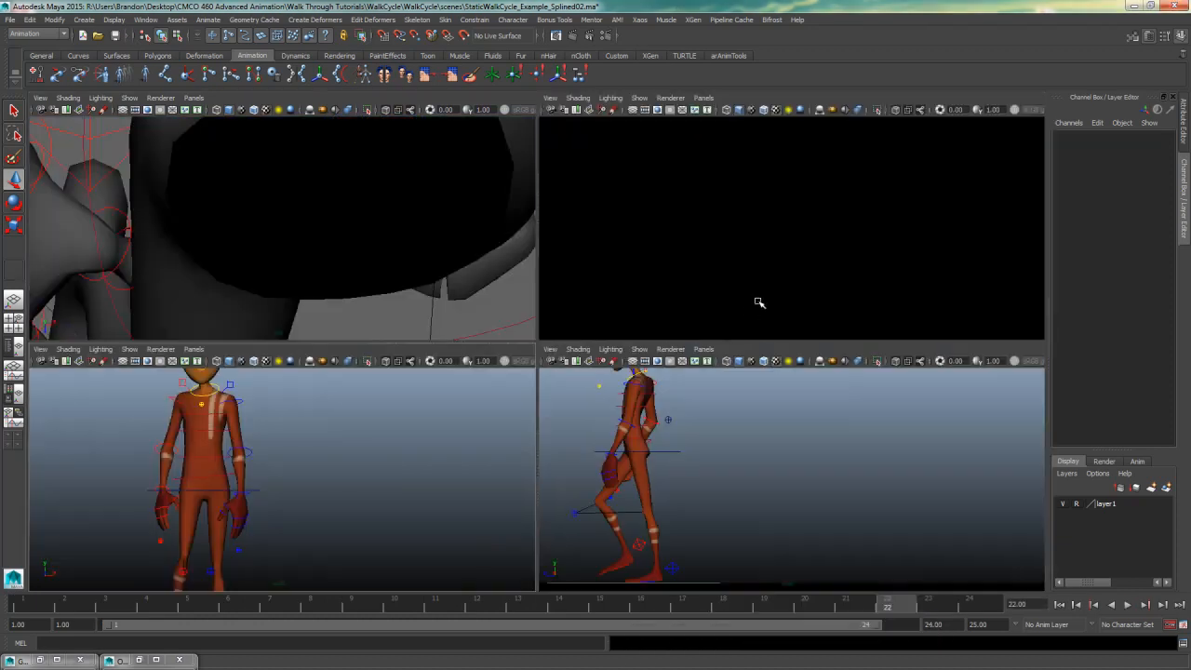
{"action": "key", "text": "space"}
{"action": "left_click_drag", "start_coordinate": [747, 307], "coordinate": [773, 362], "text": "alt"}
{"action": "right_click_drag", "start_coordinate": [773, 362], "coordinate": [930, 383], "text": "alt"}
{"action": "left_click_drag", "start_coordinate": [633, 404], "coordinate": [470, 369], "text": "alt"}
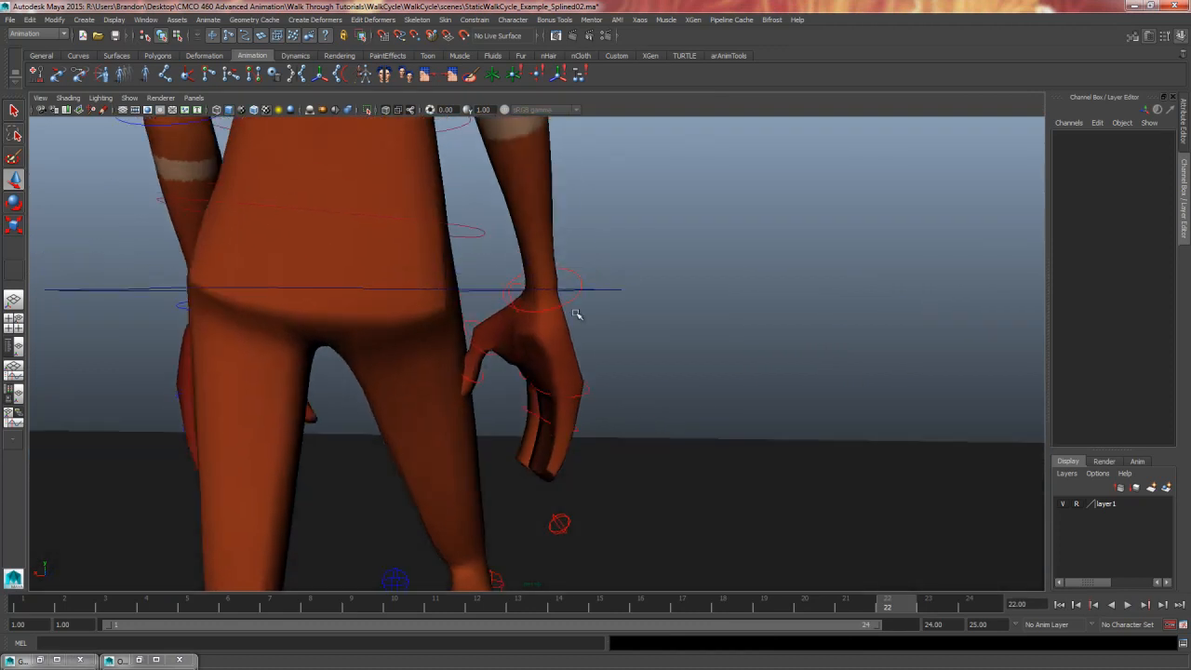
{"action": "left_click", "coordinate": [517, 296]}
{"action": "key", "text": "e"}
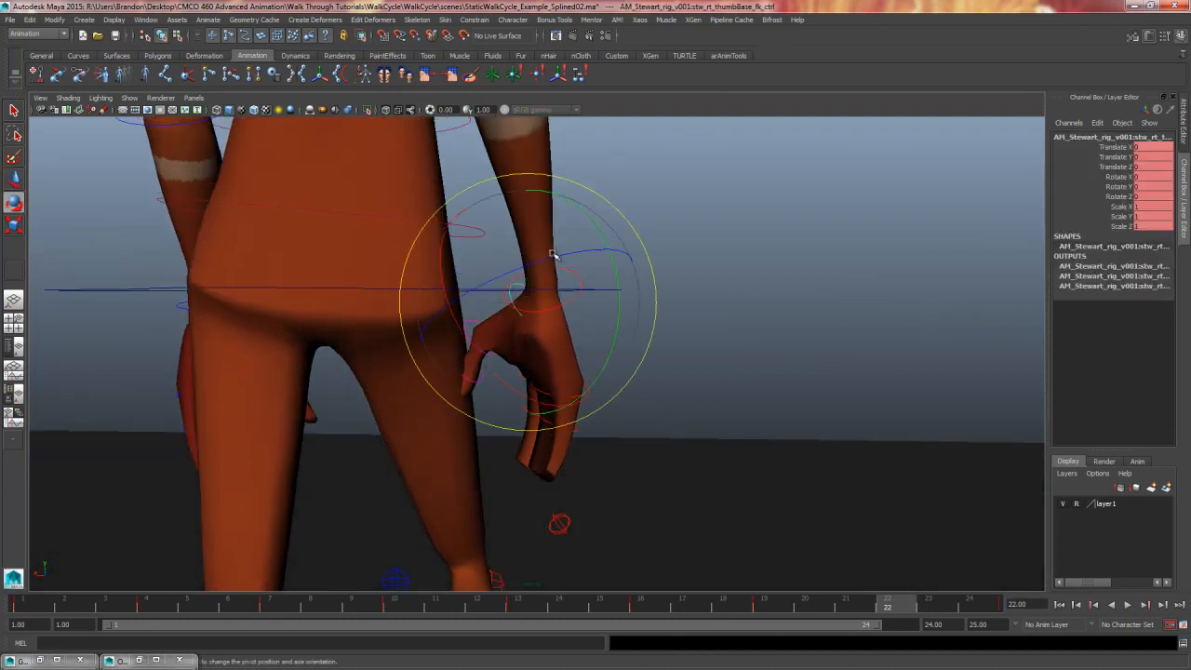
{"action": "key", "text": "r"}
{"action": "key", "text": "e"}
{"action": "left_click_drag", "start_coordinate": [592, 224], "coordinate": [562, 298]}
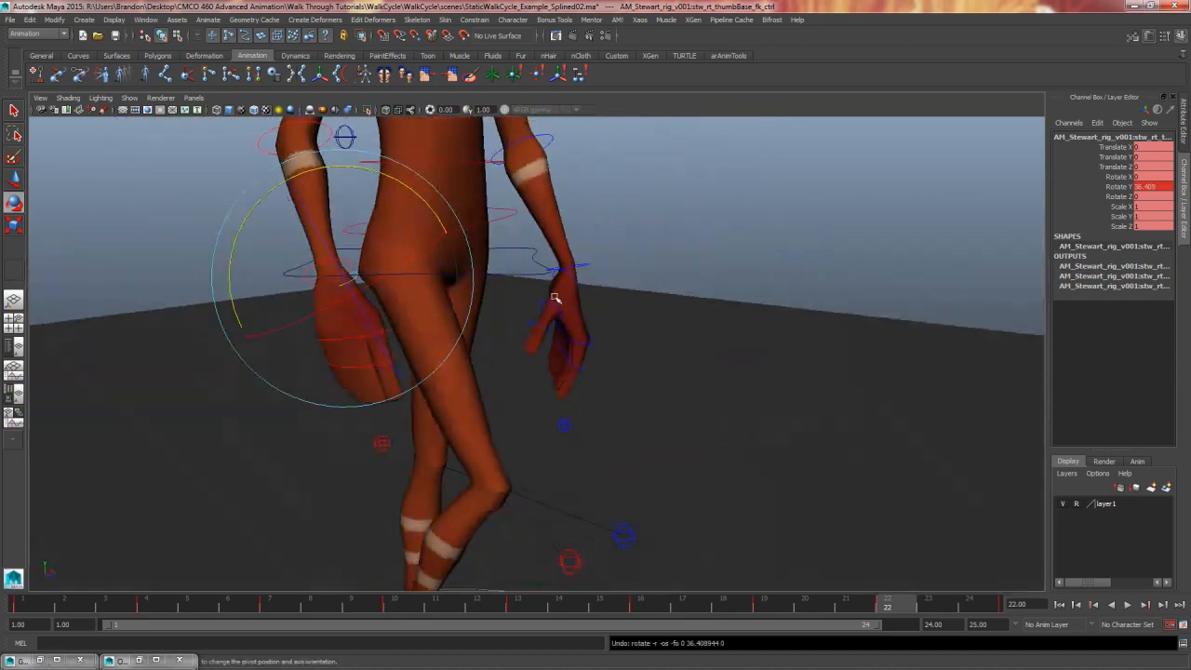
{"action": "left_click", "coordinate": [224, 410]}
{"action": "key", "text": "ctrl+z"}
{"action": "key", "text": "ctrl+z"}
Step: Try rotating the right hand's finger control at frame 22 and undo the rotation
{"action": "left_click", "coordinate": [257, 415]}
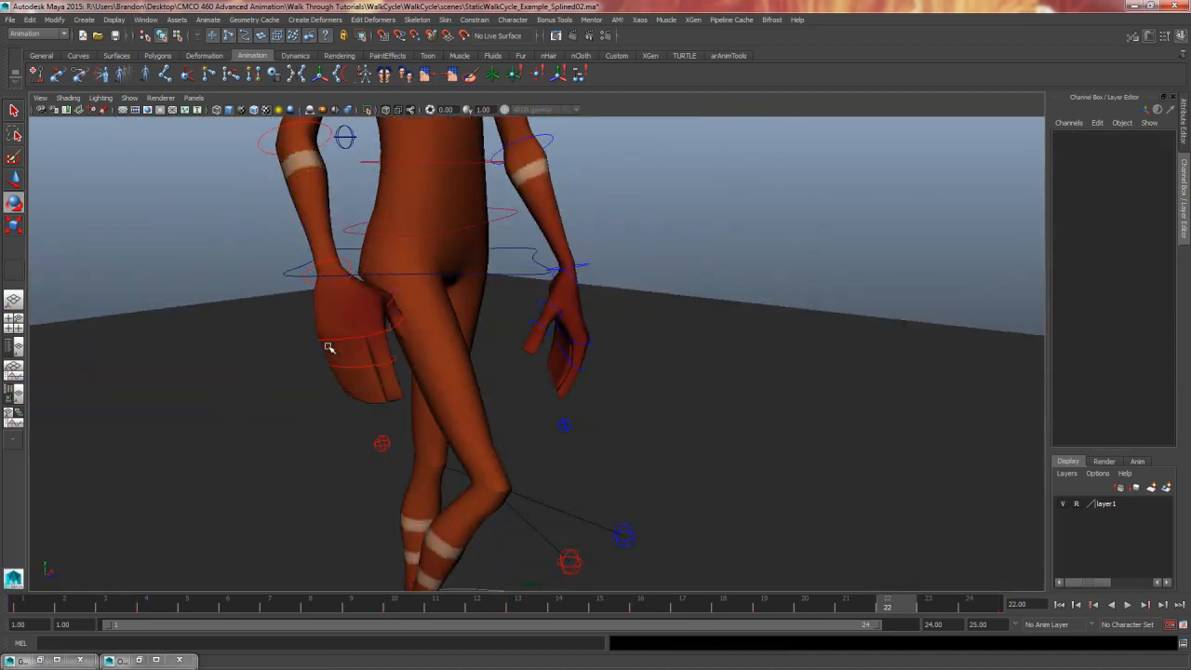
{"action": "left_click", "coordinate": [326, 342]}
{"action": "left_click_drag", "start_coordinate": [453, 328], "coordinate": [459, 372]}
{"action": "key", "text": "ctrl+z"}
{"action": "left_click", "coordinate": [505, 273]}
Step: Select the neck control and bring up its animation curves in the Graph Editor
{"action": "left_click_drag", "start_coordinate": [778, 298], "coordinate": [563, 341], "text": "alt"}
{"action": "middle_click_drag", "start_coordinate": [678, 329], "coordinate": [652, 358], "text": "alt"}
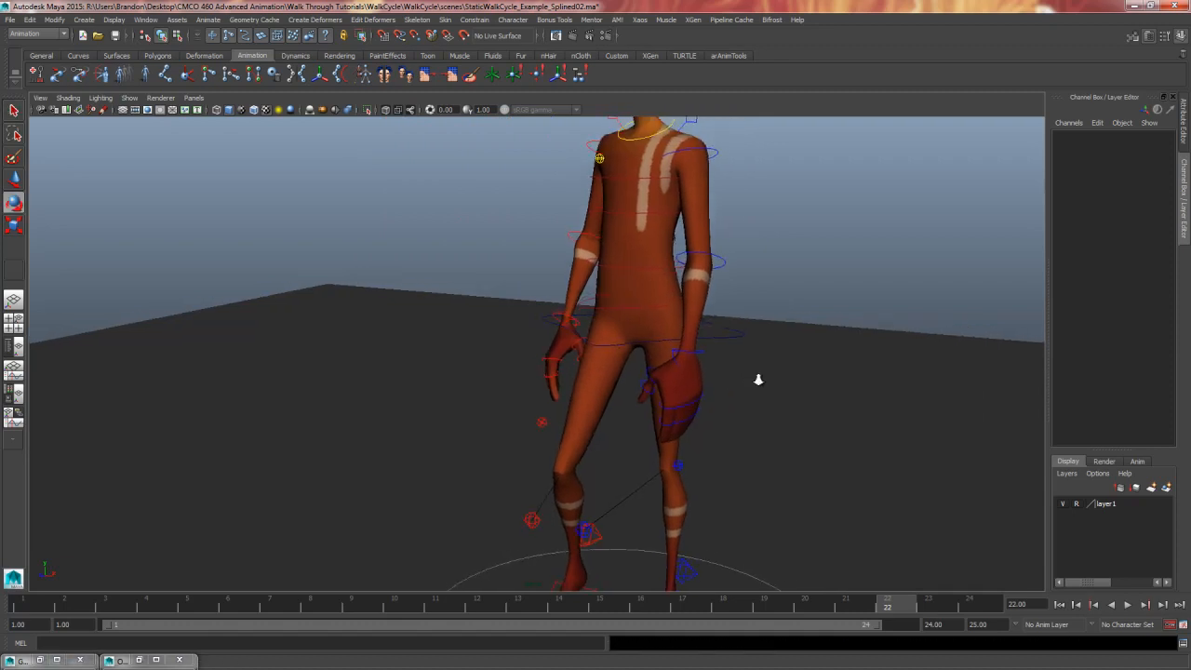
{"action": "right_click_drag", "start_coordinate": [758, 378], "coordinate": [424, 397], "text": "alt"}
{"action": "left_click_drag", "start_coordinate": [662, 383], "coordinate": [561, 425], "text": "alt"}
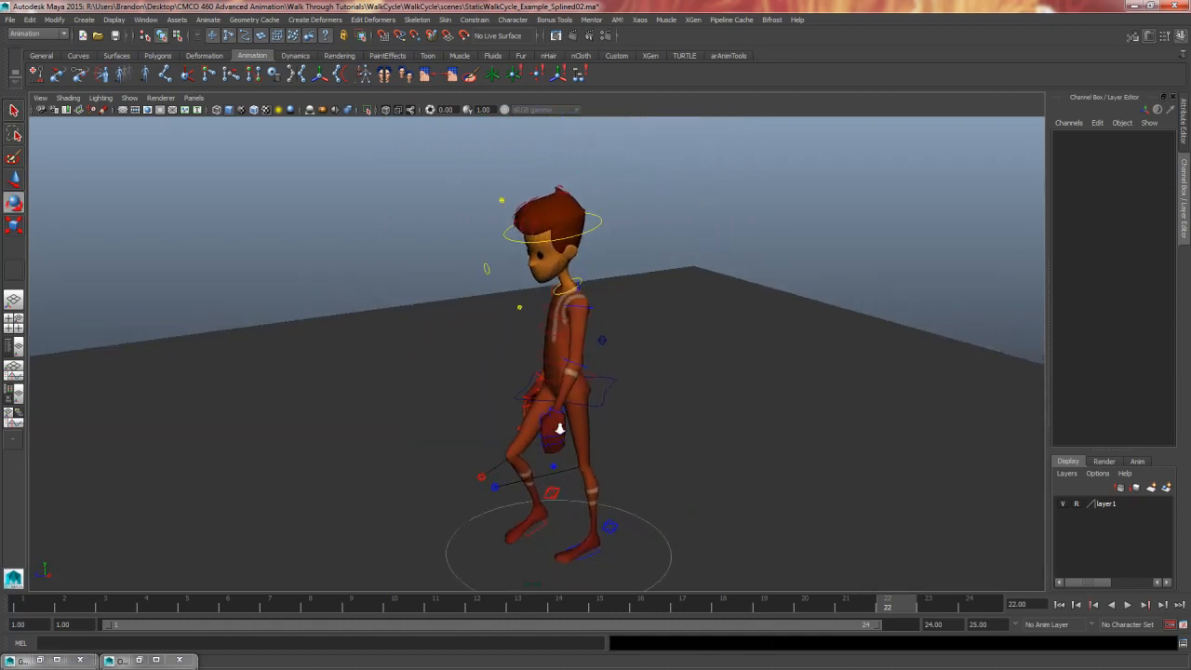
{"action": "right_click_drag", "start_coordinate": [561, 426], "coordinate": [618, 358], "text": "alt"}
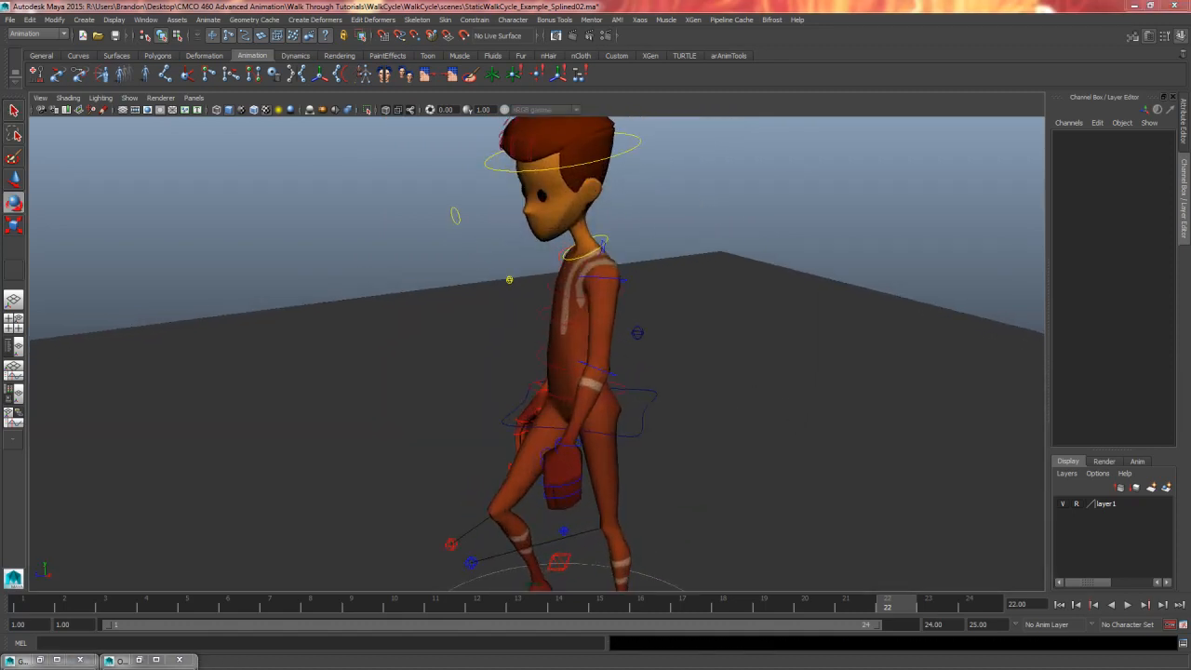
{"action": "middle_click_drag", "start_coordinate": [601, 251], "coordinate": [586, 263], "text": "alt"}
{"action": "key", "text": "a"}
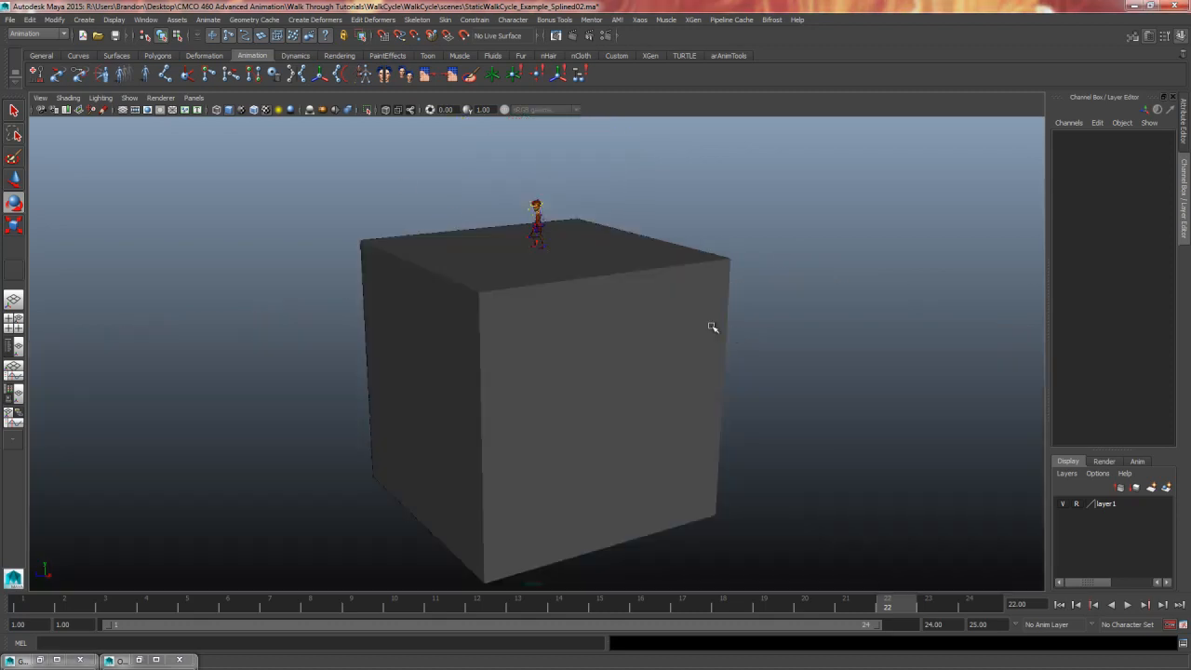
{"action": "key", "text": "f"}
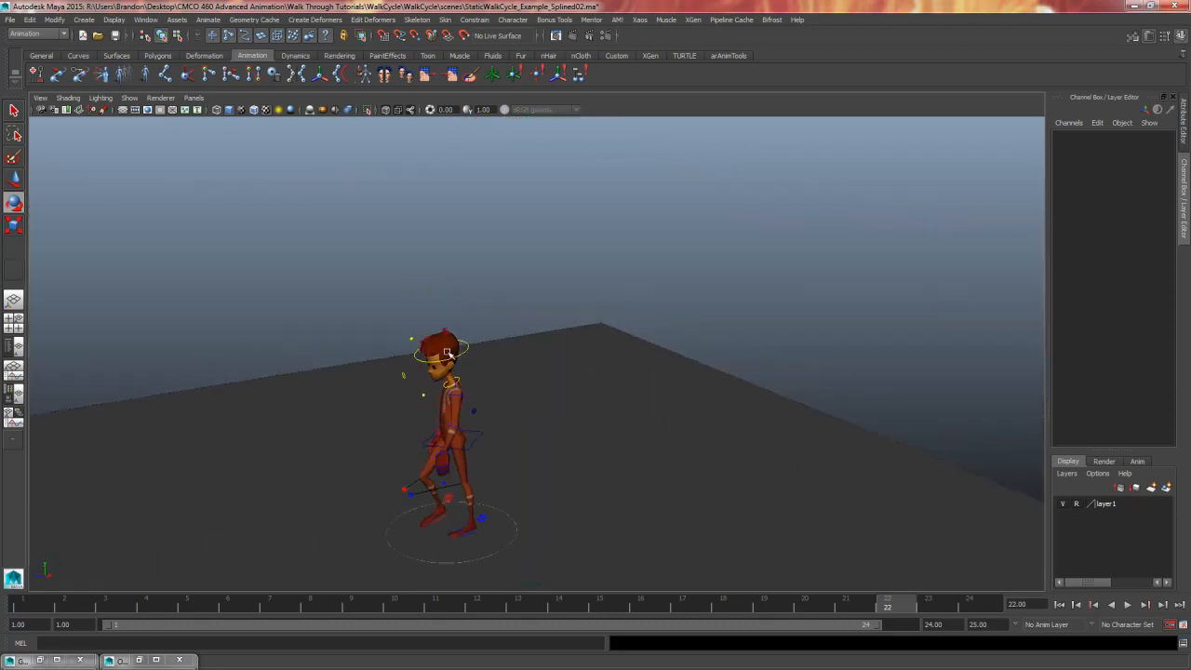
{"action": "left_click", "coordinate": [458, 380]}
{"action": "key", "text": "f"}
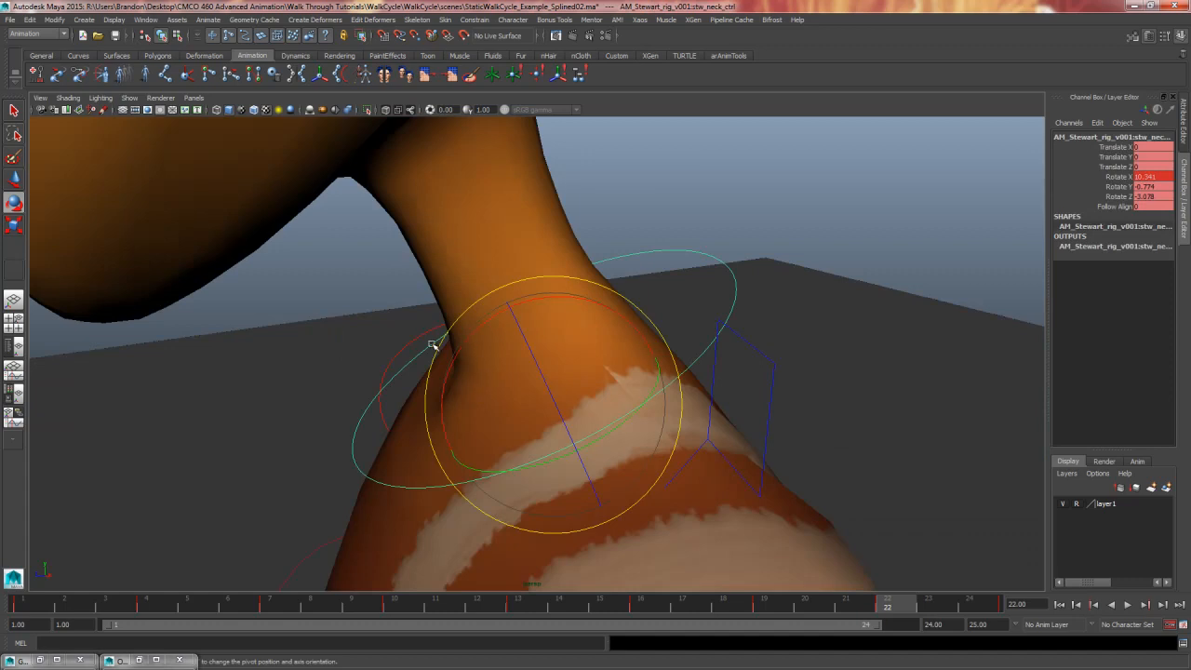
{"action": "right_click_drag", "start_coordinate": [484, 335], "coordinate": [375, 396], "text": "alt"}
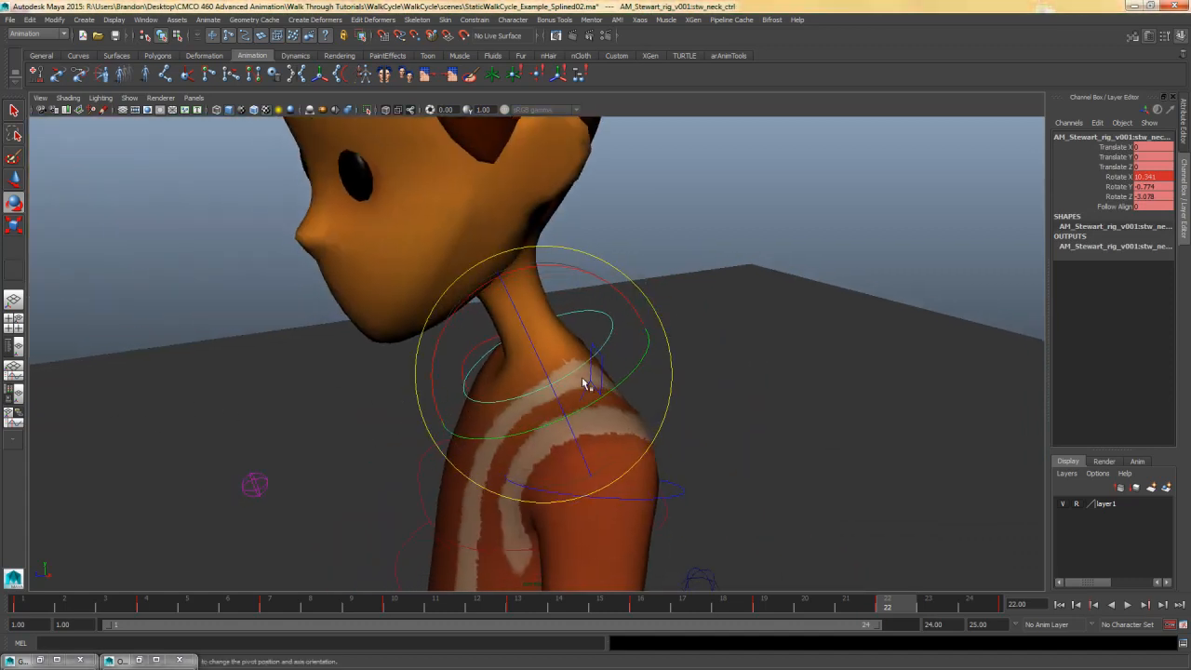
{"action": "key", "text": "g"}
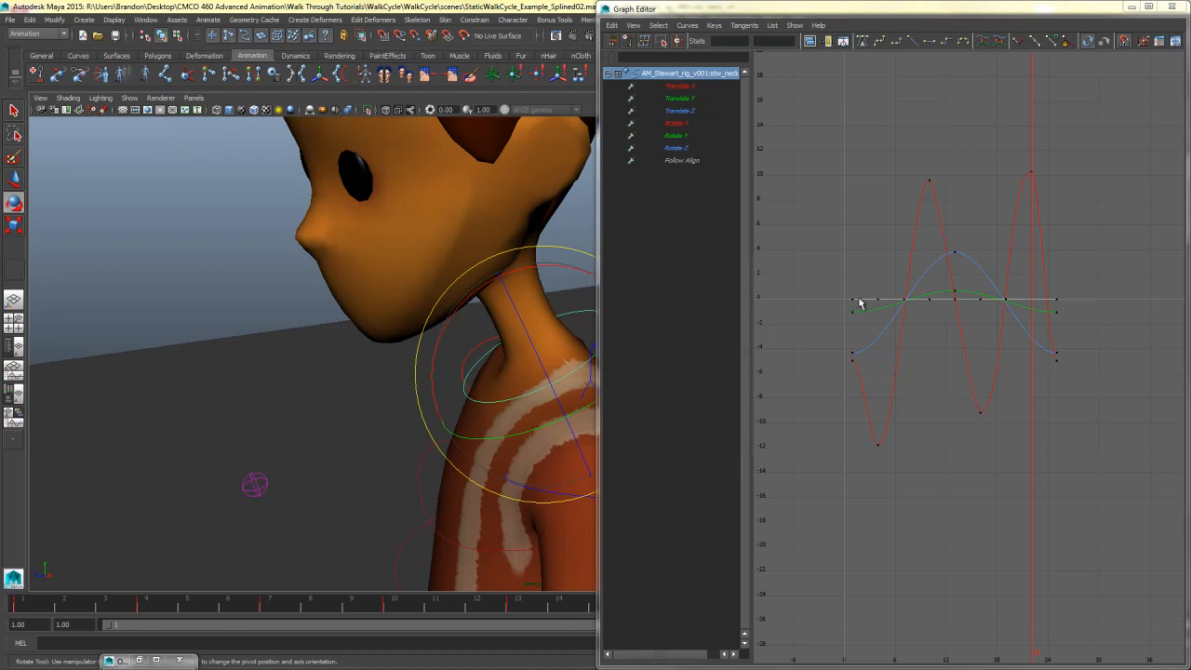
Step: Isolate the neck's Rotate X curve and delete all of its keys
{"action": "left_click", "coordinate": [687, 85]}
{"action": "key", "text": "f"}
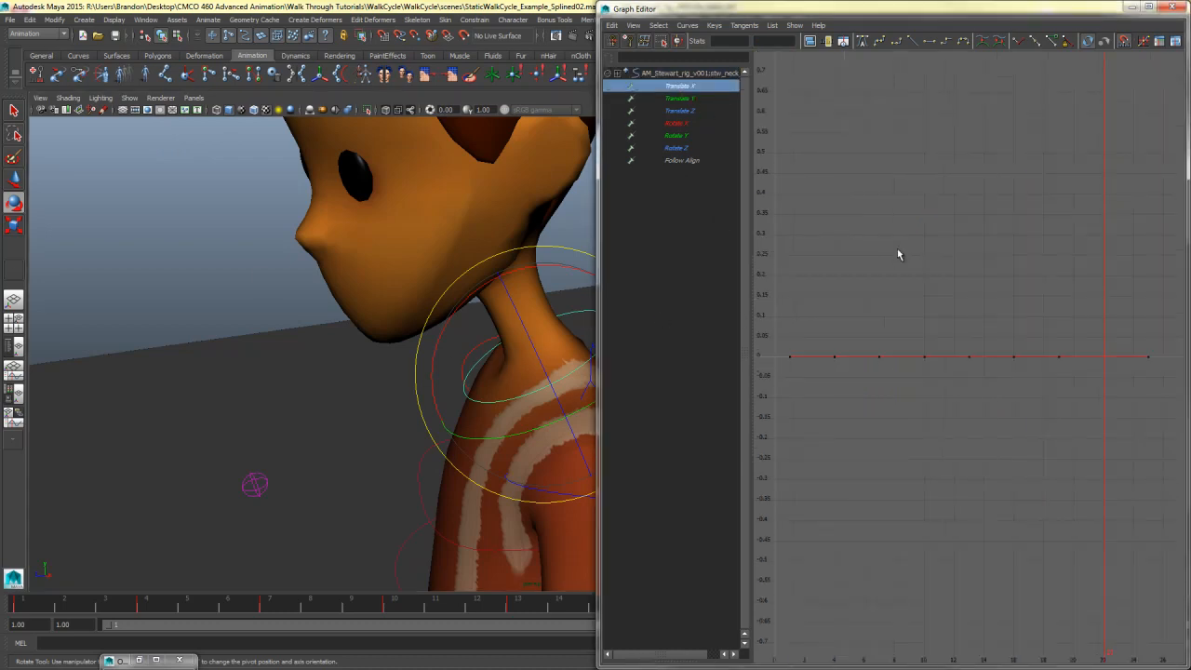
{"action": "left_click", "coordinate": [687, 124]}
{"action": "key", "text": "f"}
{"action": "left_click_drag", "start_coordinate": [448, 358], "coordinate": [245, 344], "text": "alt"}
{"action": "middle_click_drag", "start_coordinate": [442, 394], "coordinate": [327, 359], "text": "alt"}
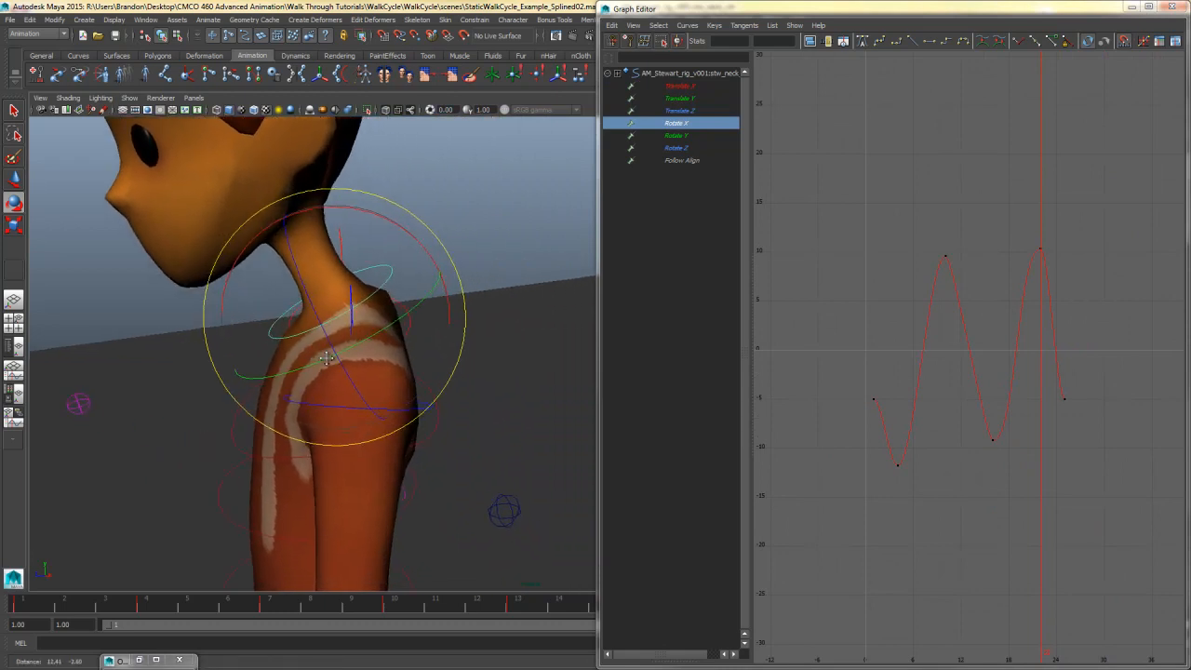
{"action": "left_click_drag", "start_coordinate": [326, 358], "coordinate": [319, 356], "text": "alt"}
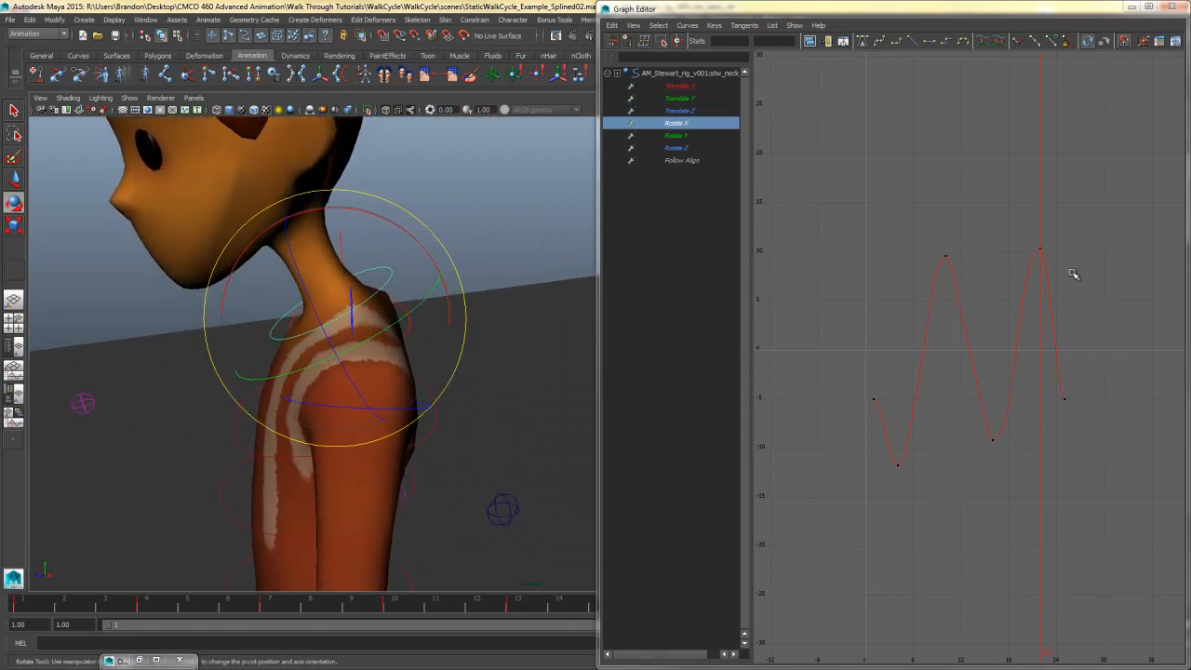
{"action": "left_click_drag", "start_coordinate": [1096, 220], "coordinate": [845, 508]}
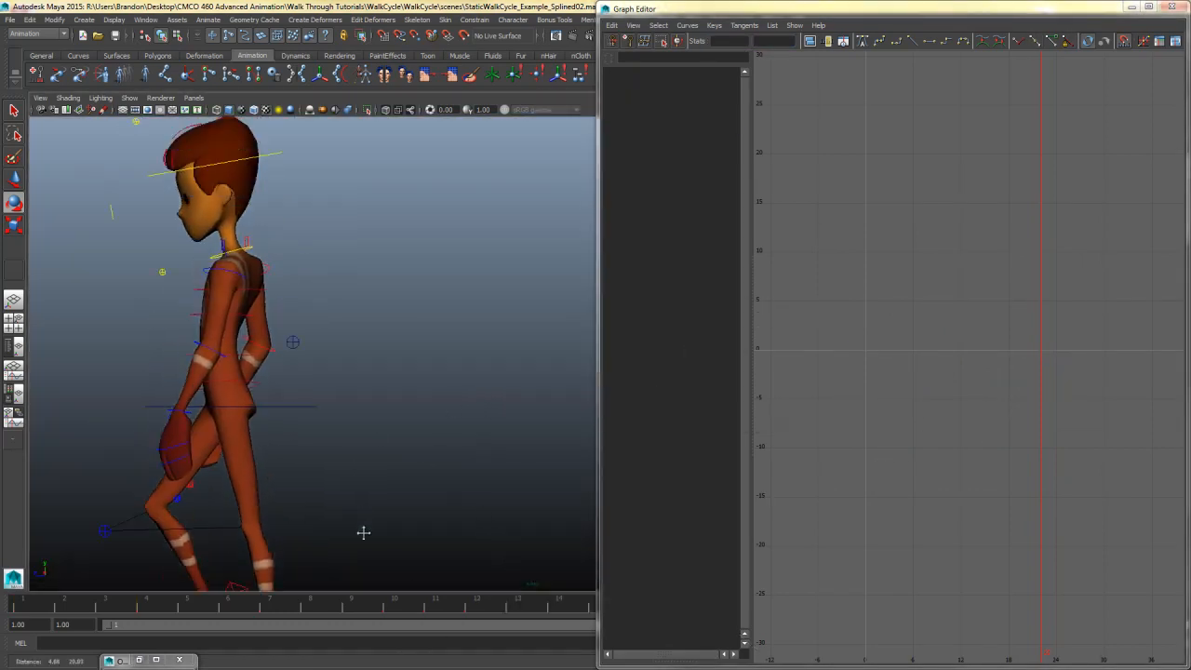
Step: Check the character in the side view and reselect the neck control to show its remaining curves
{"action": "left_click", "coordinate": [78, 610]}
{"action": "mouse_move", "coordinate": [78, 609]}
{"action": "left_mouse_down"}
{"action": "mouse_move", "coordinate": [534, 543]}
{"action": "mouse_move", "coordinate": [827, 533]}
{"action": "mouse_move", "coordinate": [928, 490]}
{"action": "left_mouse_up"}
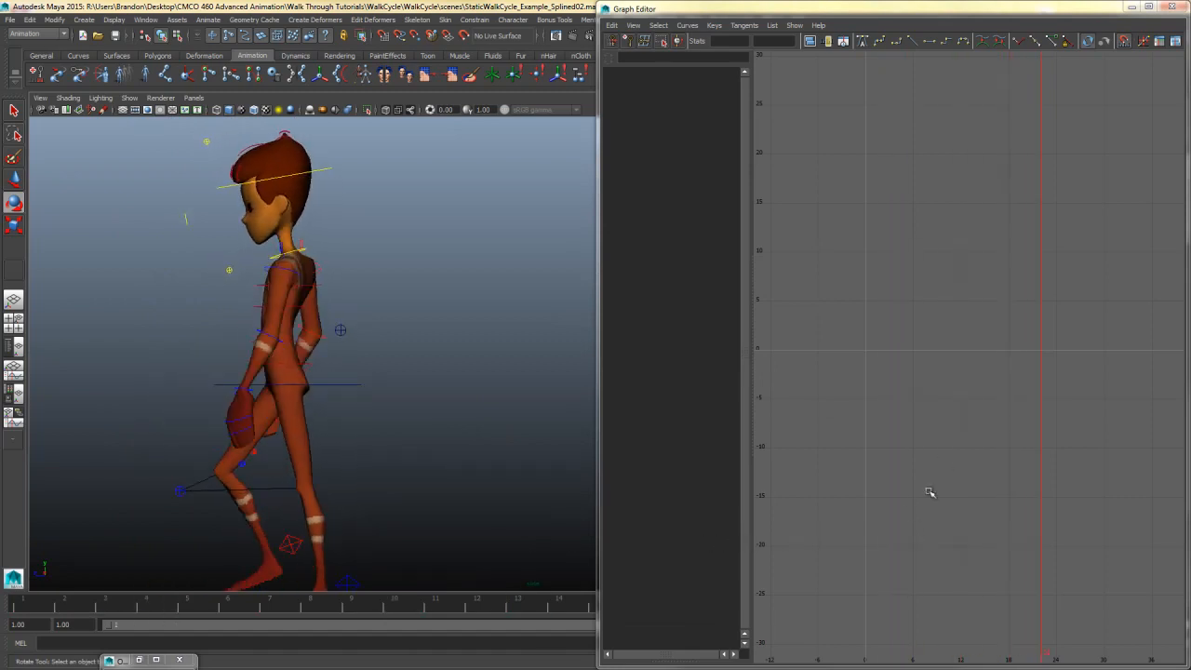
{"action": "key", "text": "q"}
{"action": "left_click", "coordinate": [289, 250]}
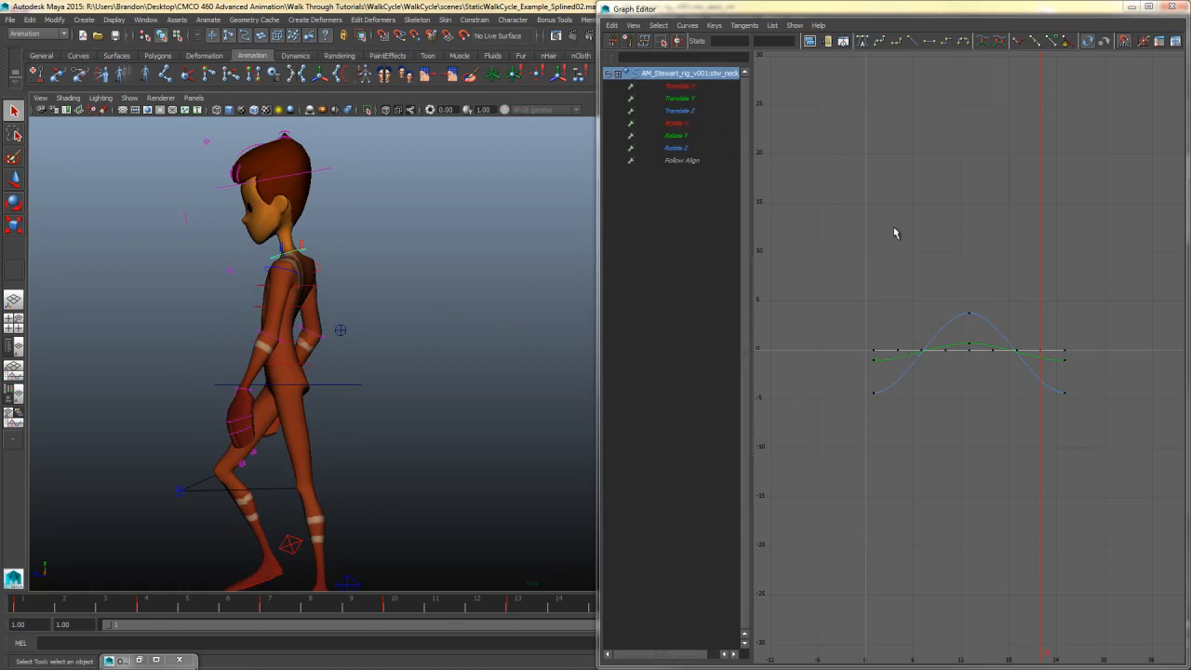
Step: Isolate the neck's Rotate X curve, try rotating the neck control at frame 22 and undo the rotation
{"action": "left_click", "coordinate": [677, 123]}
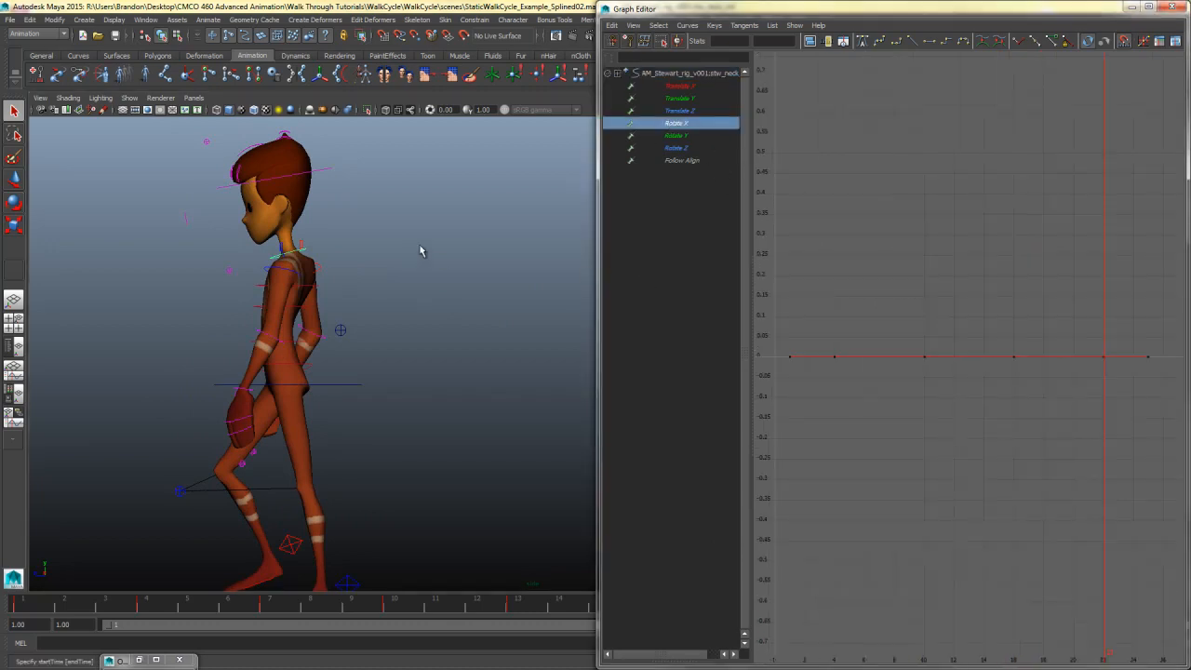
{"action": "left_click", "coordinate": [1132, 7]}
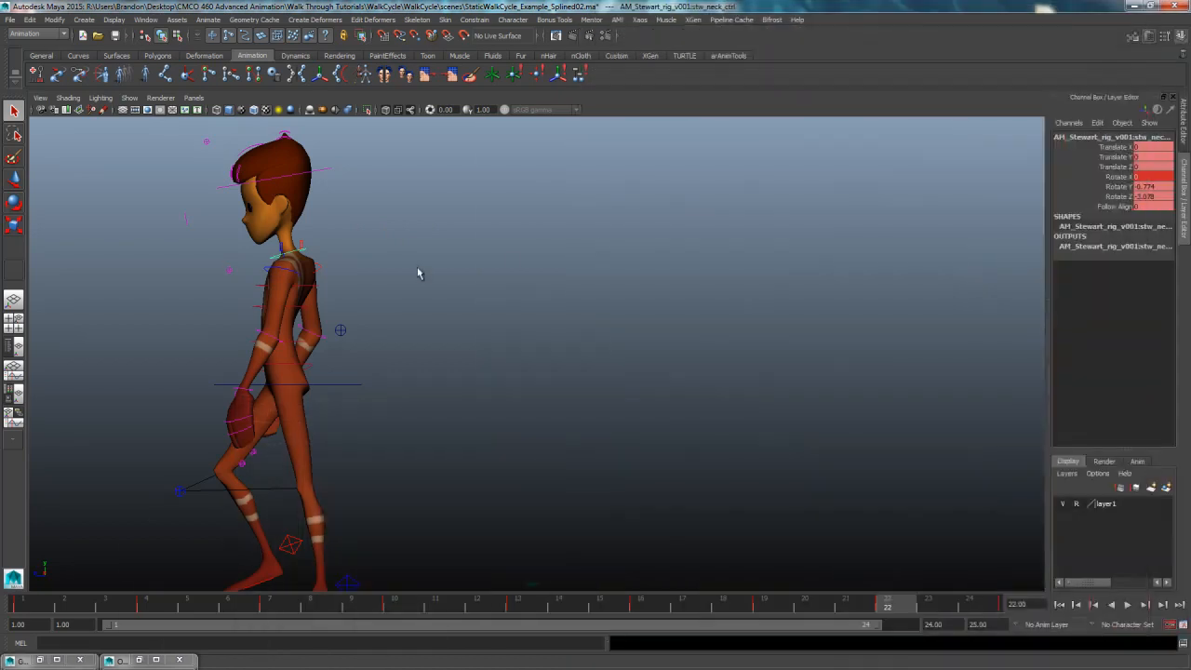
{"action": "key", "text": "e"}
{"action": "left_click_drag", "start_coordinate": [387, 205], "coordinate": [388, 220]}
{"action": "key", "text": "ctrl+z"}
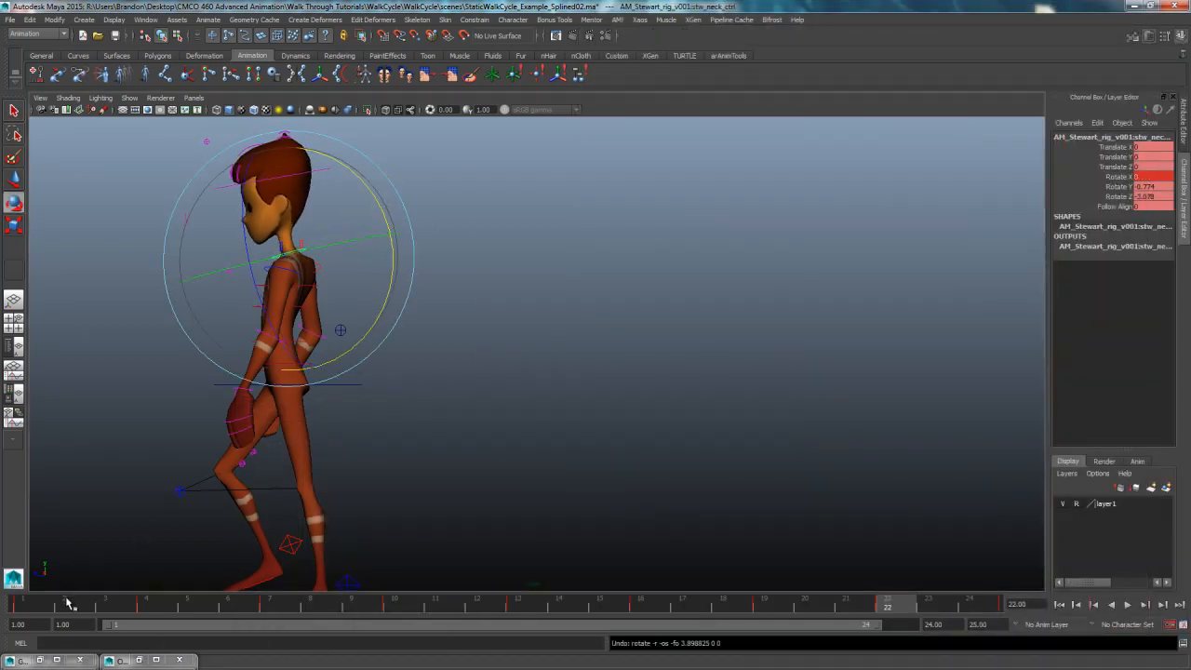
Step: Play back the walk cycle to review the neck motion, and clear the selection at frame 9
{"action": "key", "text": "alt+v"}
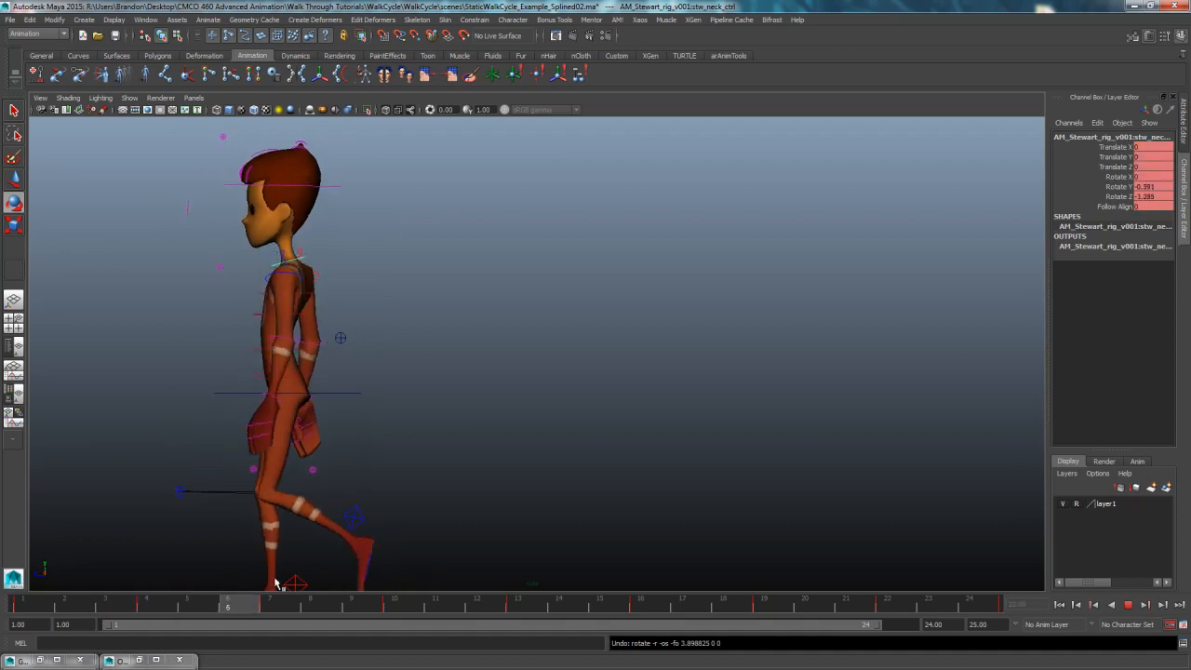
{"action": "key", "text": "alt+v"}
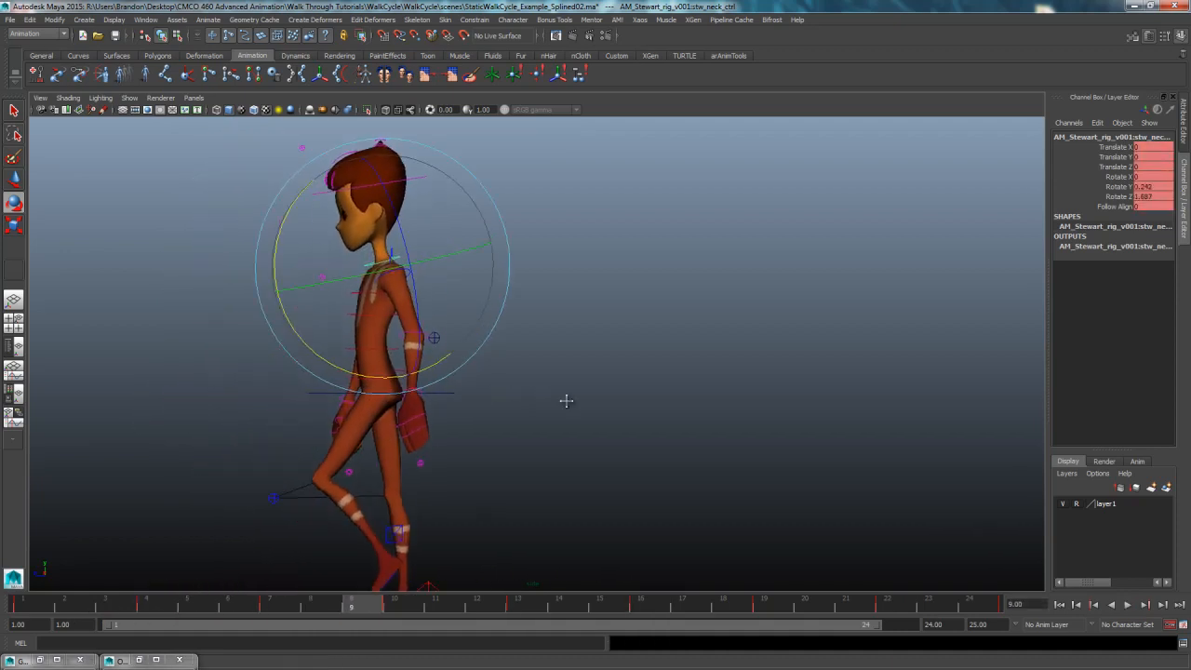
{"action": "left_click", "coordinate": [878, 471]}
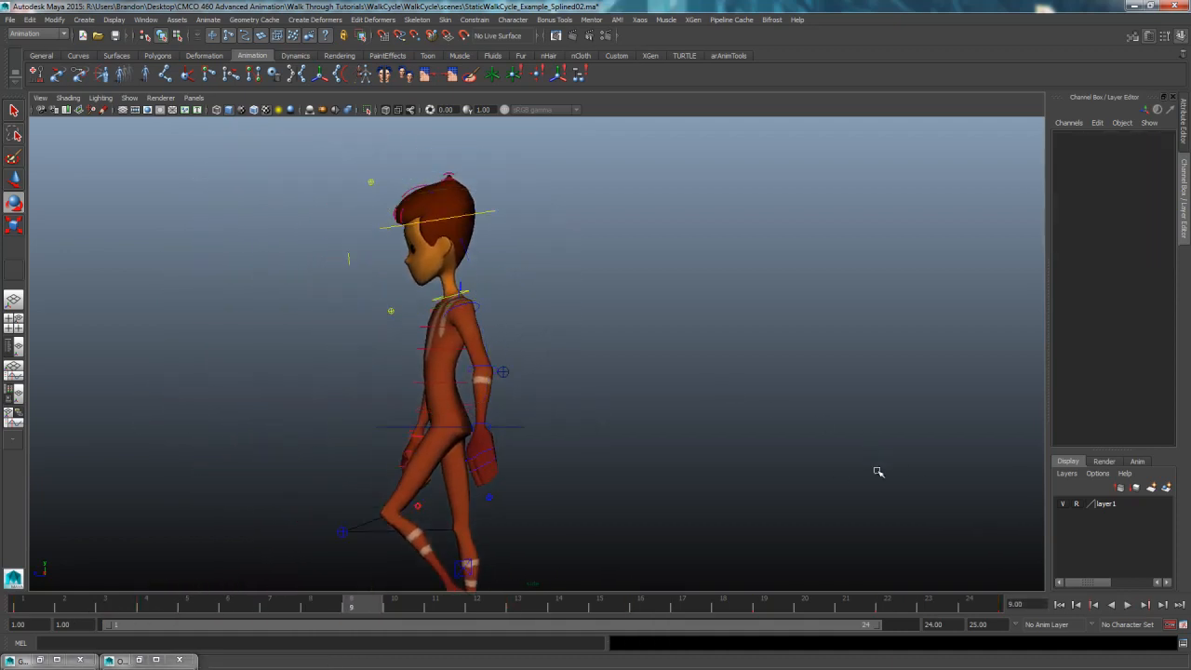
Step: Switch to the perspective view and examine the yellow face and head controls around the character's head
{"action": "key", "text": "space"}
{"action": "key", "text": "space"}
{"action": "right_click_drag", "start_coordinate": [686, 319], "coordinate": [398, 392], "text": "alt"}
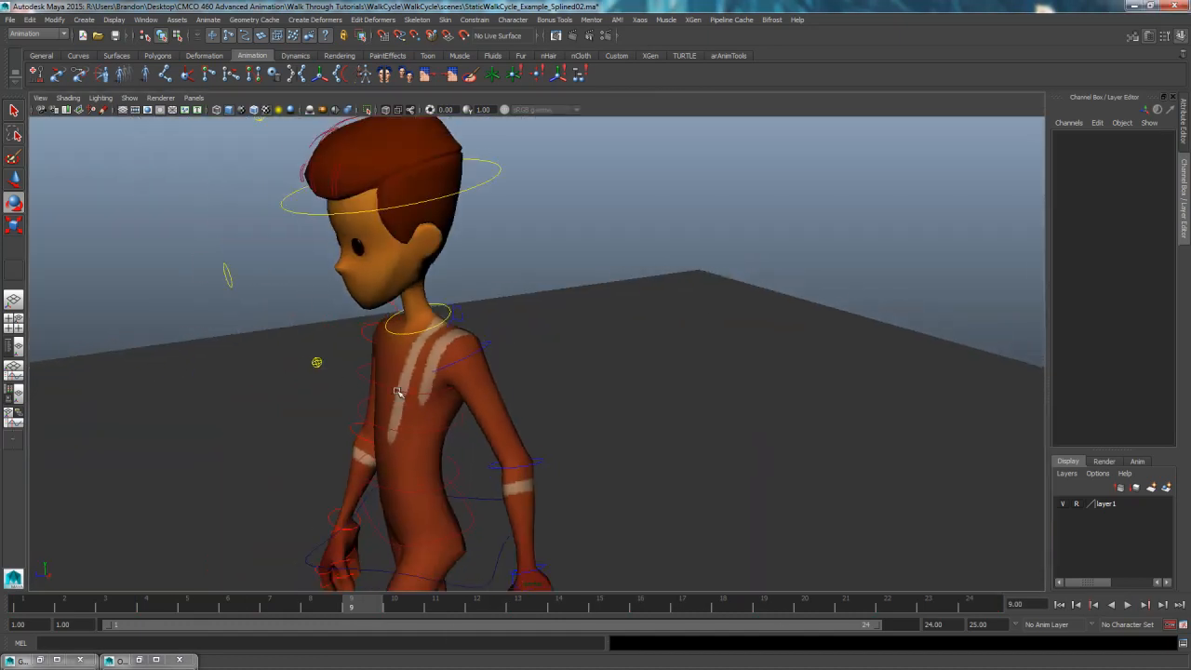
{"action": "left_click_drag", "start_coordinate": [397, 392], "coordinate": [476, 397], "text": "alt"}
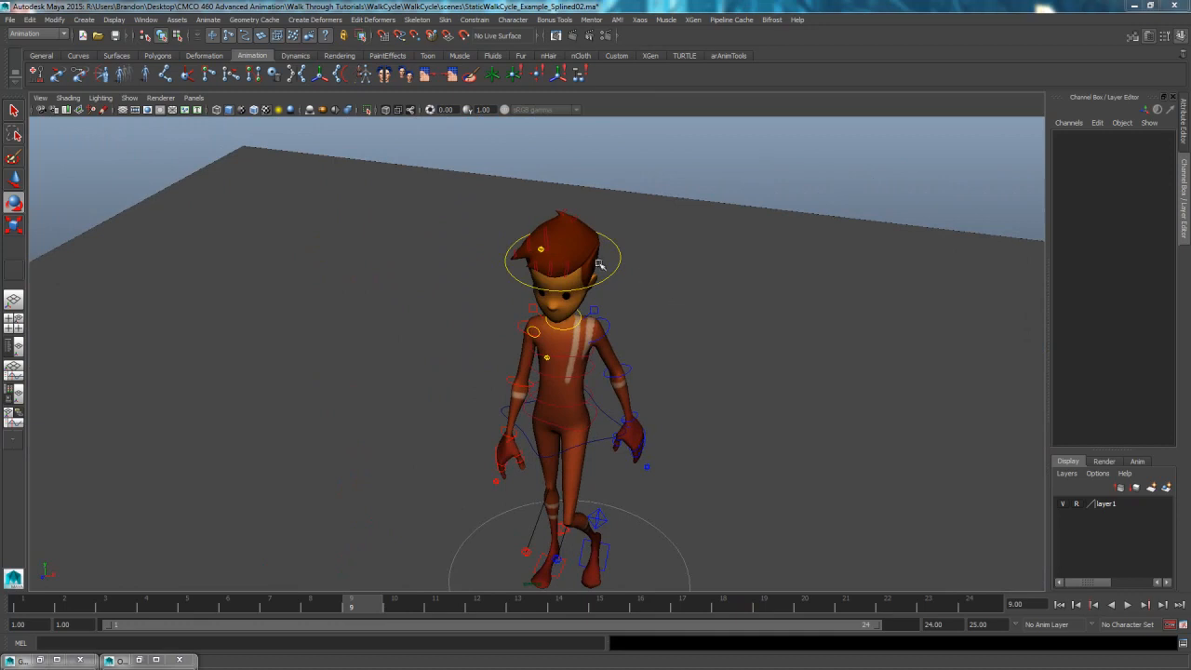
{"action": "left_click_drag", "start_coordinate": [600, 264], "coordinate": [555, 256], "text": "alt"}
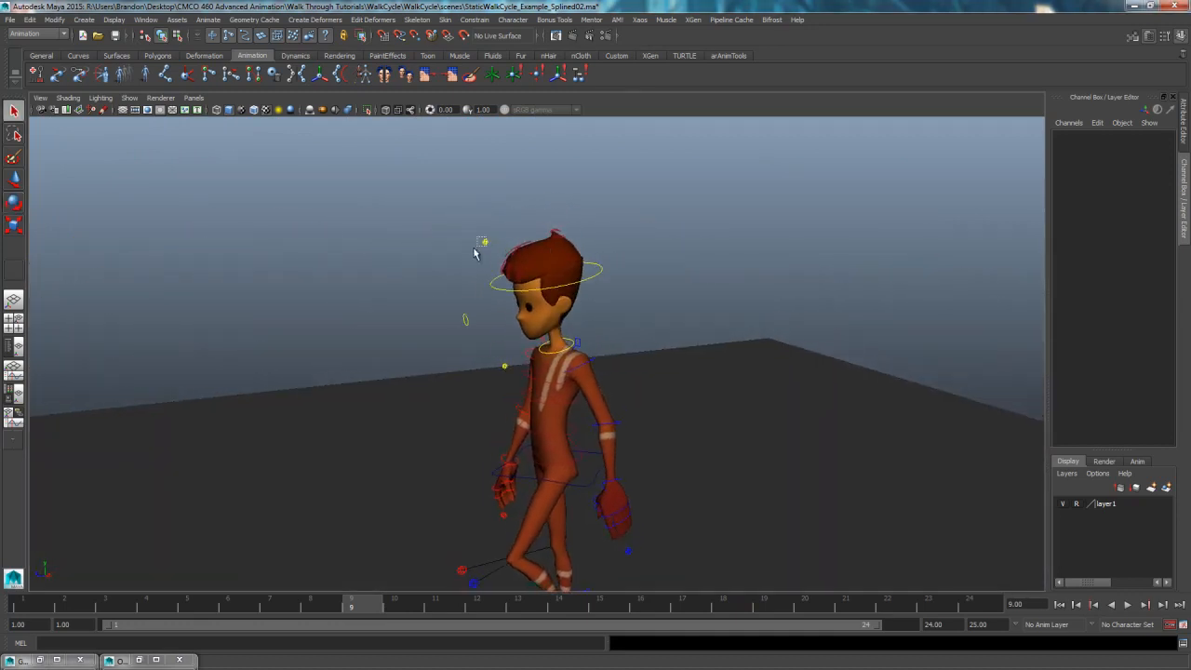
{"action": "left_click", "coordinate": [532, 249]}
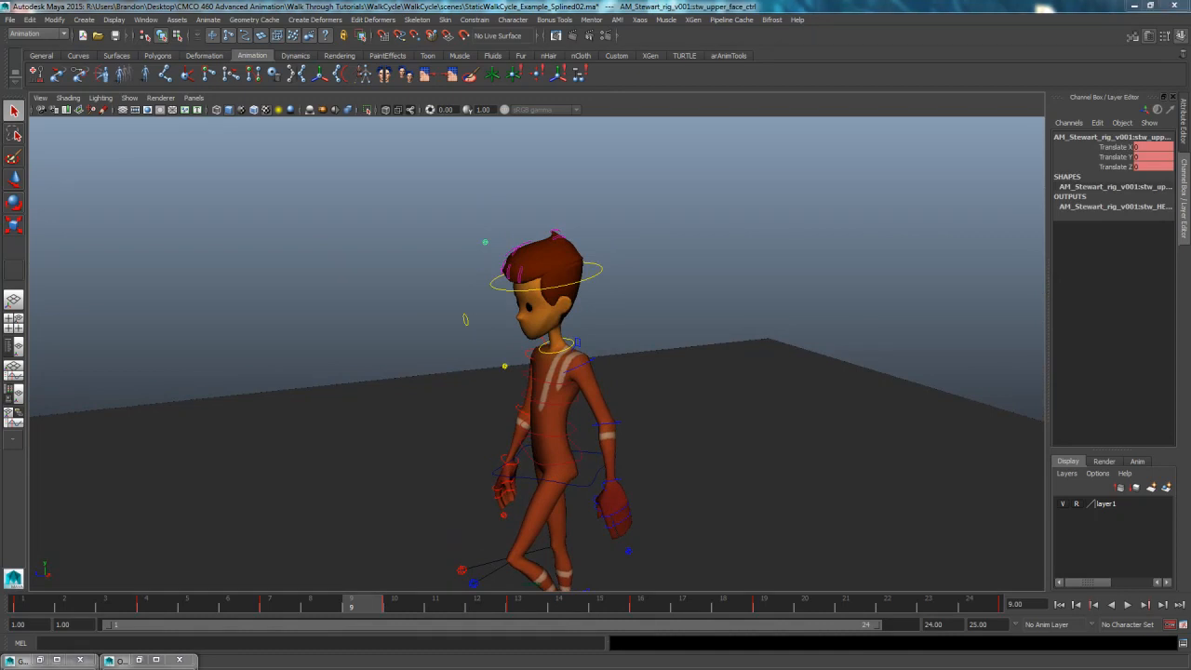
{"action": "right_click_drag", "start_coordinate": [582, 383], "coordinate": [691, 353], "text": "alt"}
{"action": "left_click", "coordinate": [310, 345]}
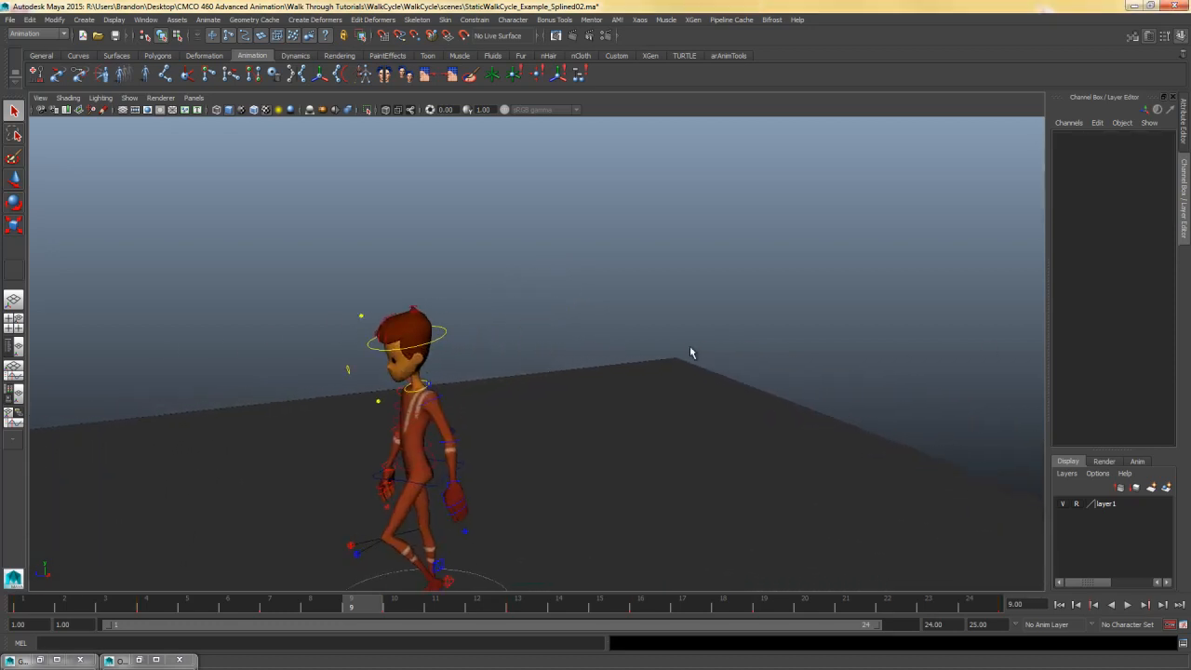
Step: Select the upper face control and delete all of its translate keys after frame 1 in the Graph Editor
{"action": "left_click_drag", "start_coordinate": [341, 308], "coordinate": [373, 329]}
{"action": "middle_click_drag", "start_coordinate": [373, 328], "coordinate": [520, 375], "text": "alt"}
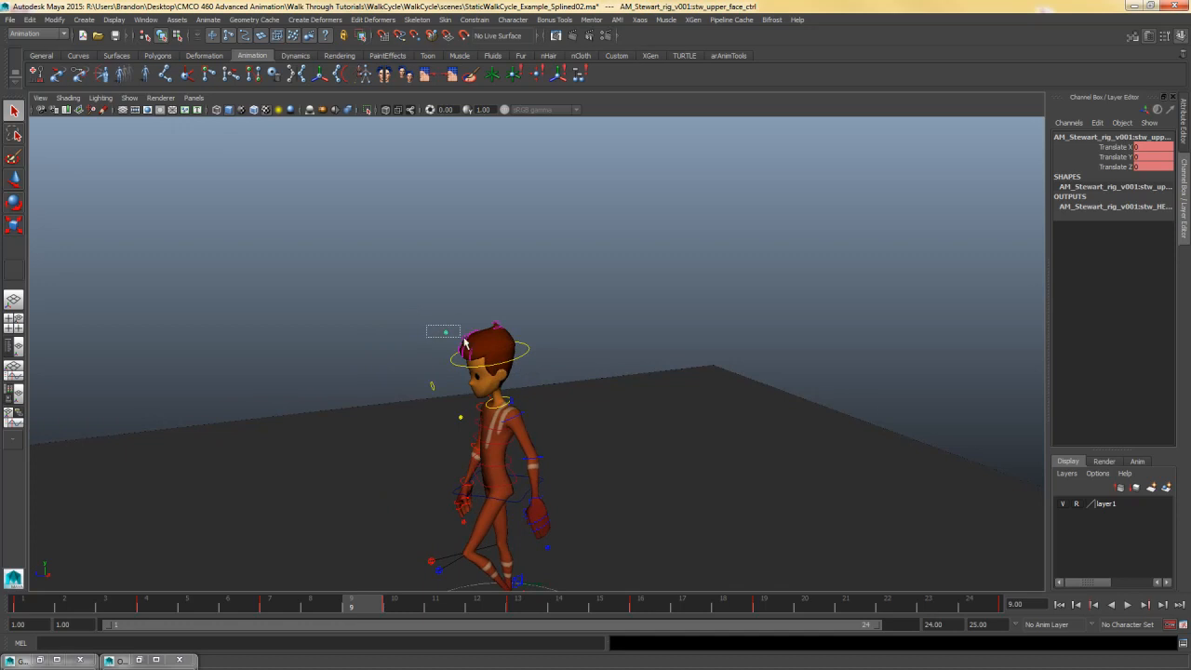
{"action": "left_click_drag", "start_coordinate": [464, 344], "coordinate": [453, 340]}
{"action": "key", "text": "f"}
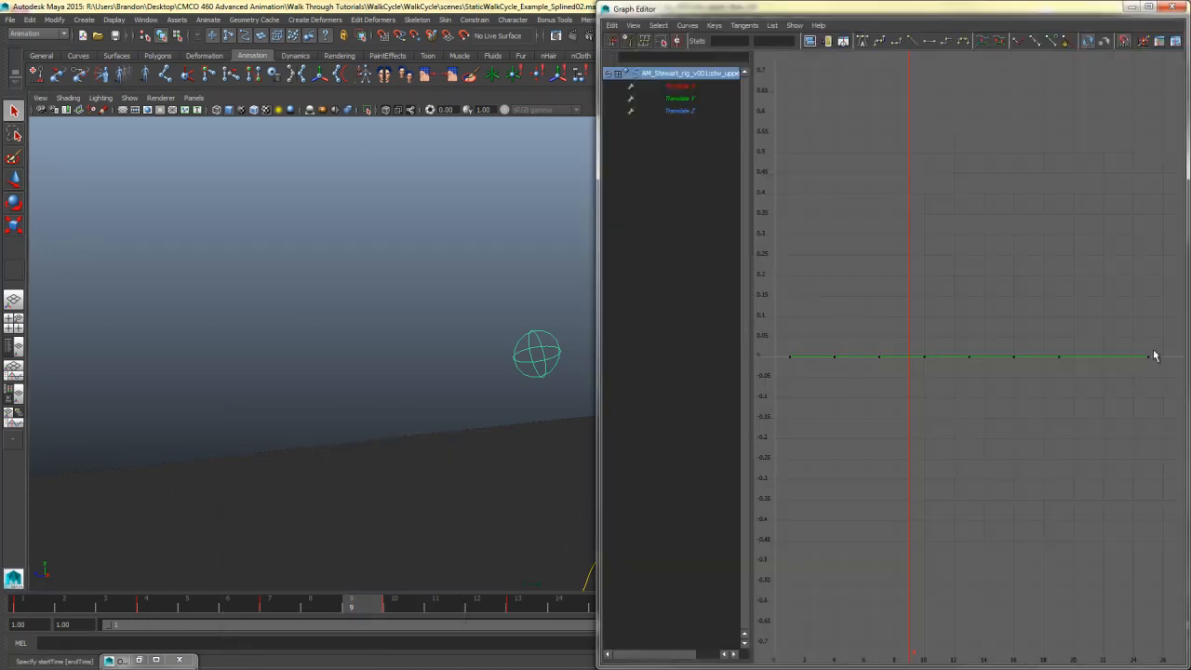
{"action": "left_click_drag", "start_coordinate": [1036, 391], "coordinate": [821, 418]}
{"action": "key", "text": "Delete"}
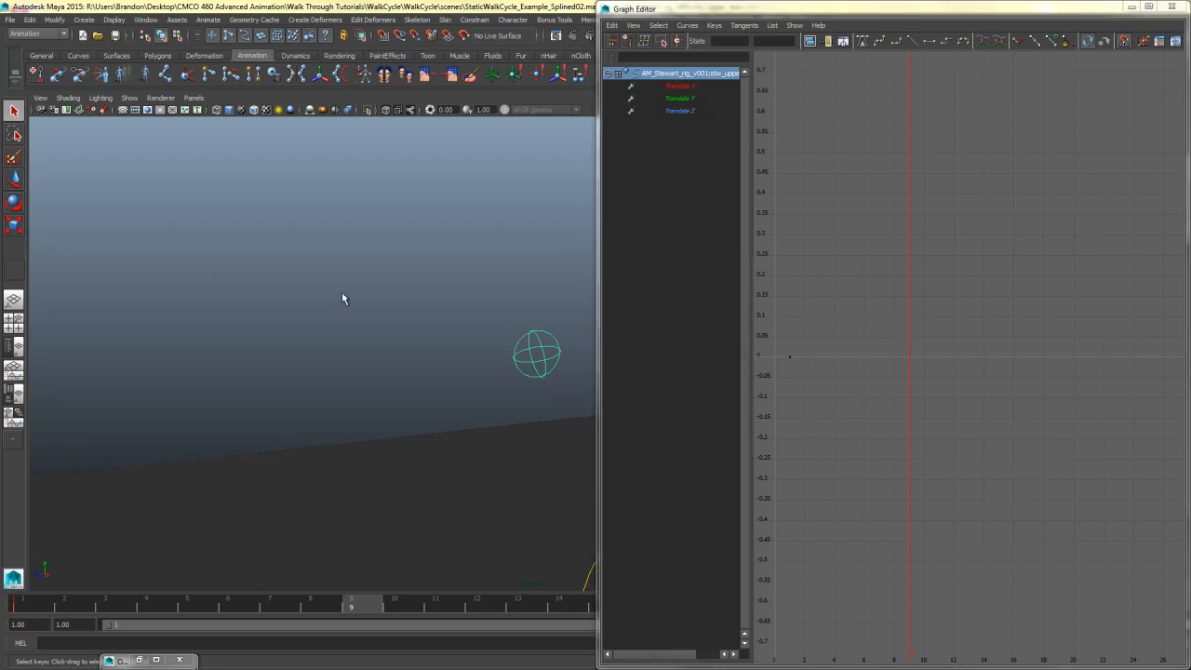
Step: Bring the head into view, switch to the side view and go to frame 3
{"action": "middle_click_drag", "start_coordinate": [446, 351], "coordinate": [211, 335], "text": "alt"}
{"action": "middle_click_drag", "start_coordinate": [460, 351], "coordinate": [257, 272], "text": "alt"}
{"action": "right_click_drag", "start_coordinate": [256, 273], "coordinate": [106, 398], "text": "alt"}
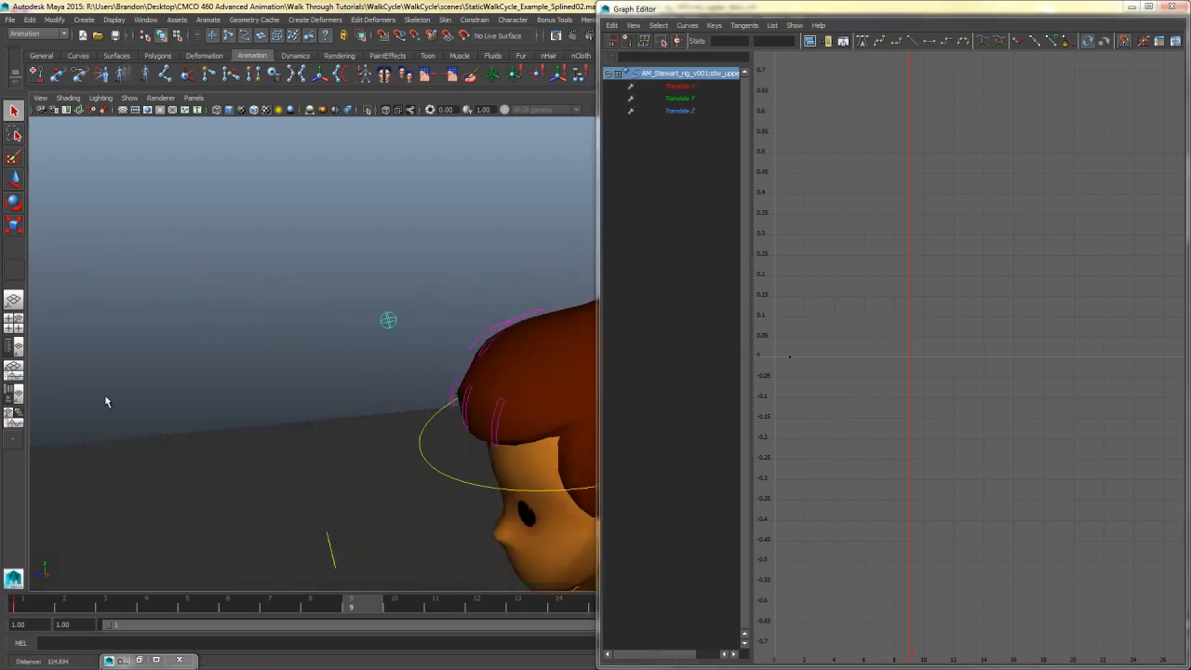
{"action": "left_click_drag", "start_coordinate": [106, 402], "coordinate": [321, 359], "text": "alt"}
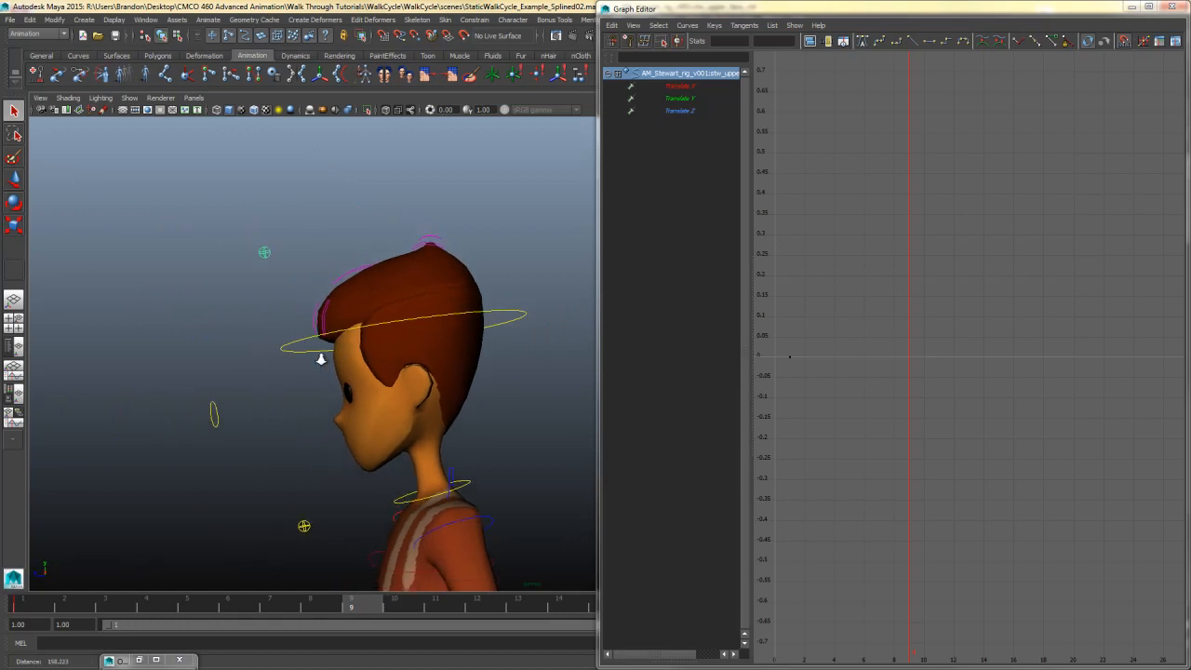
{"action": "left_click_drag", "start_coordinate": [24, 605], "coordinate": [105, 606]}
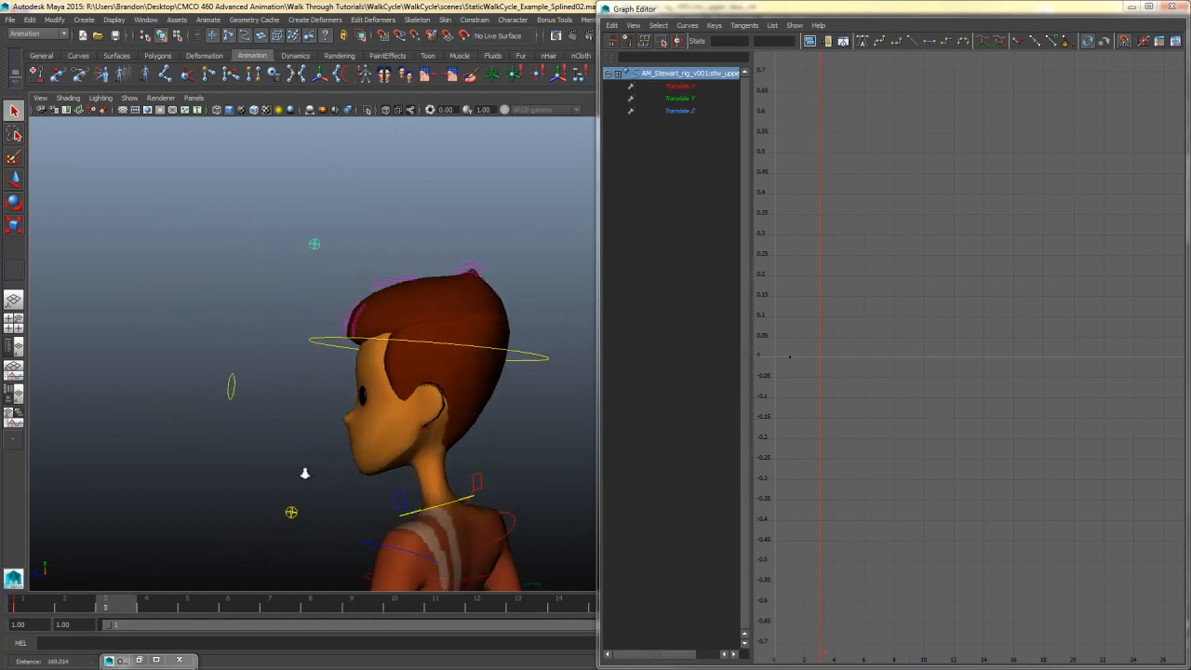
{"action": "right_click_drag", "start_coordinate": [305, 473], "coordinate": [326, 470], "text": "alt"}
{"action": "key", "text": "space"}
{"action": "key", "text": "space"}
{"action": "left_click", "coordinate": [34, 605]}
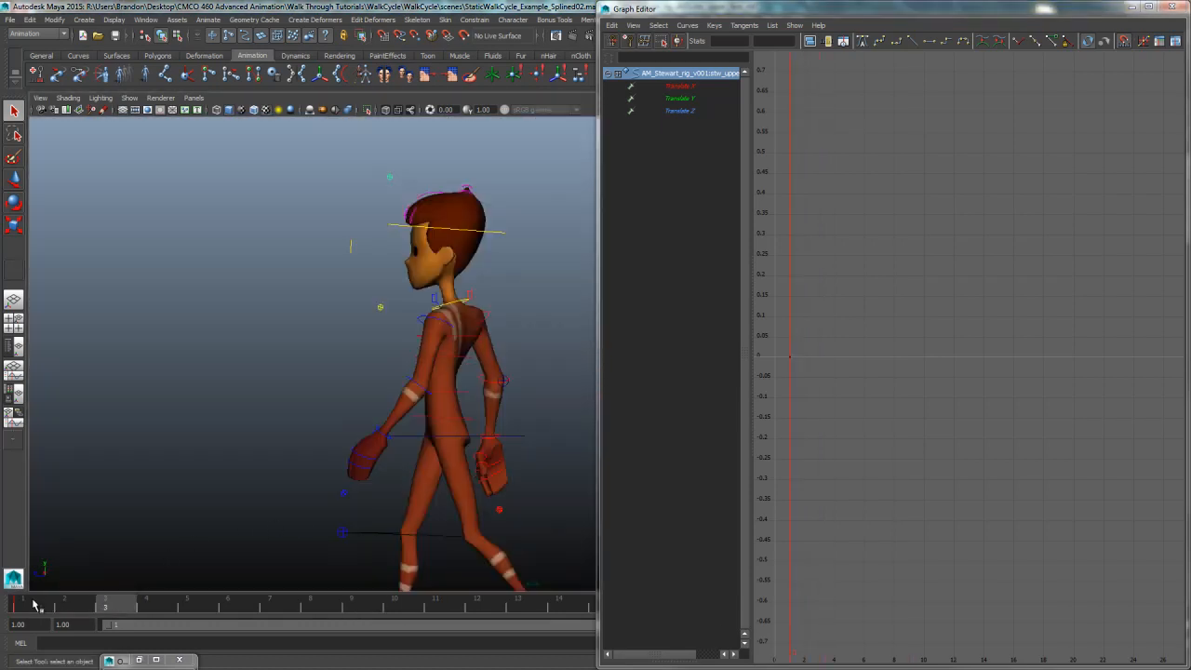
{"action": "left_click_drag", "start_coordinate": [34, 605], "coordinate": [121, 611]}
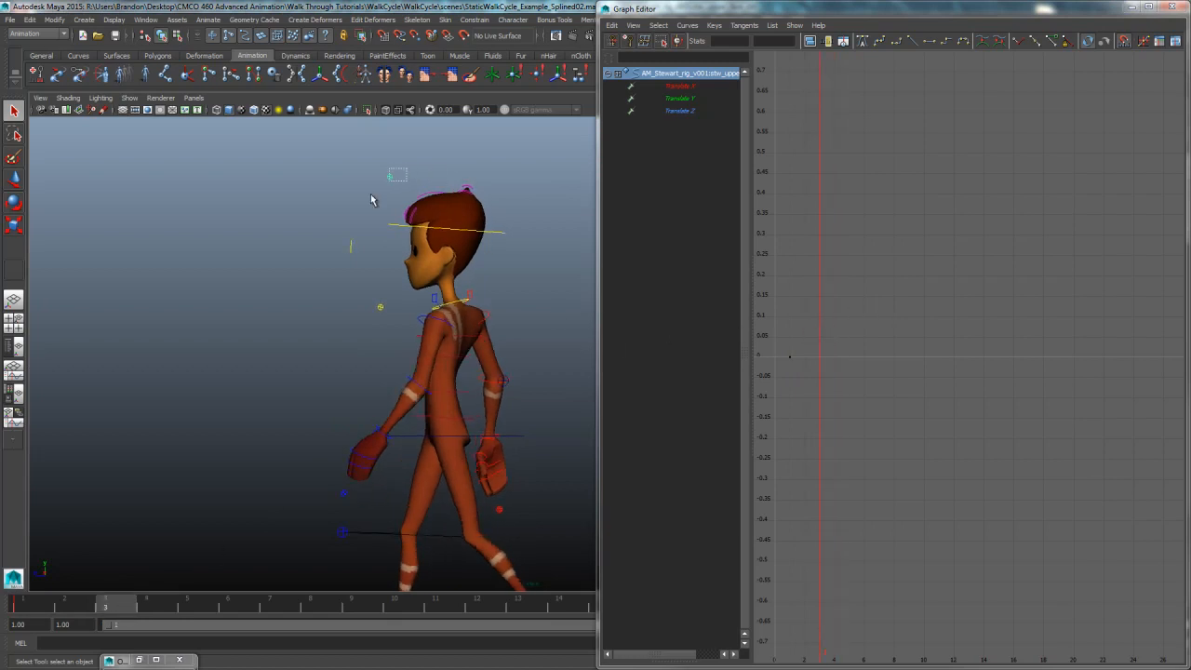
Step: Try moving the upper face control slightly upward at frame 3
{"action": "key", "text": "w"}
{"action": "left_click_drag", "start_coordinate": [387, 137], "coordinate": [391, 137]}
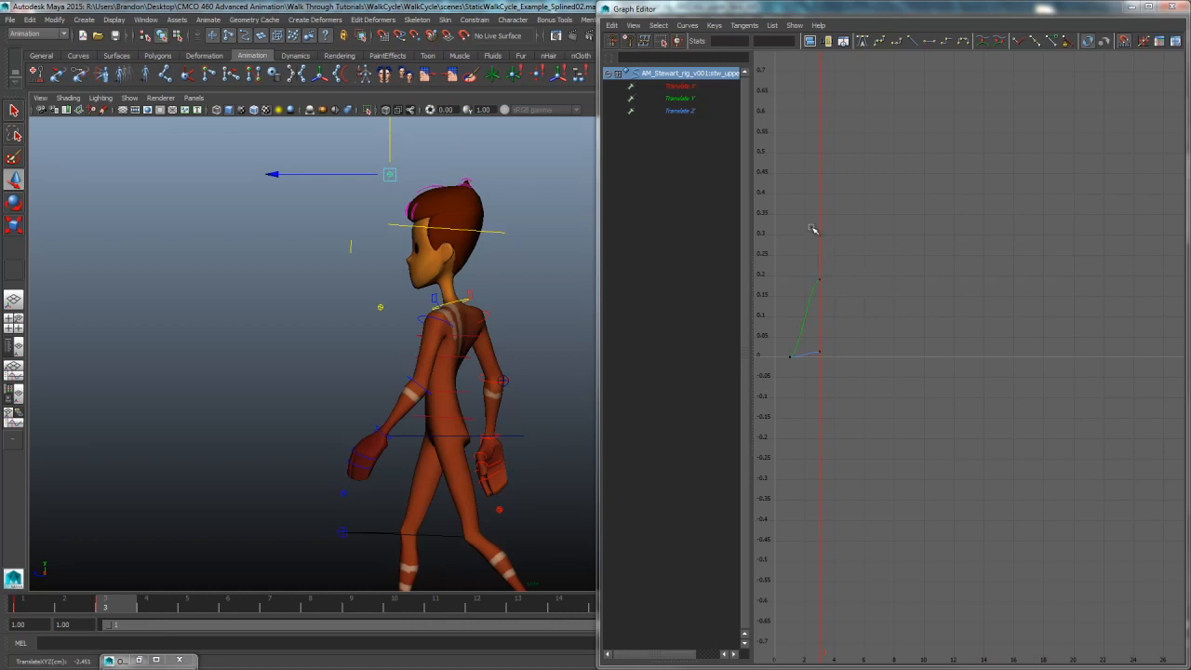
Step: Set the upper face control's Translate Y to 0.05 at frame 3
{"action": "left_click_drag", "start_coordinate": [878, 9], "coordinate": [613, 345]}
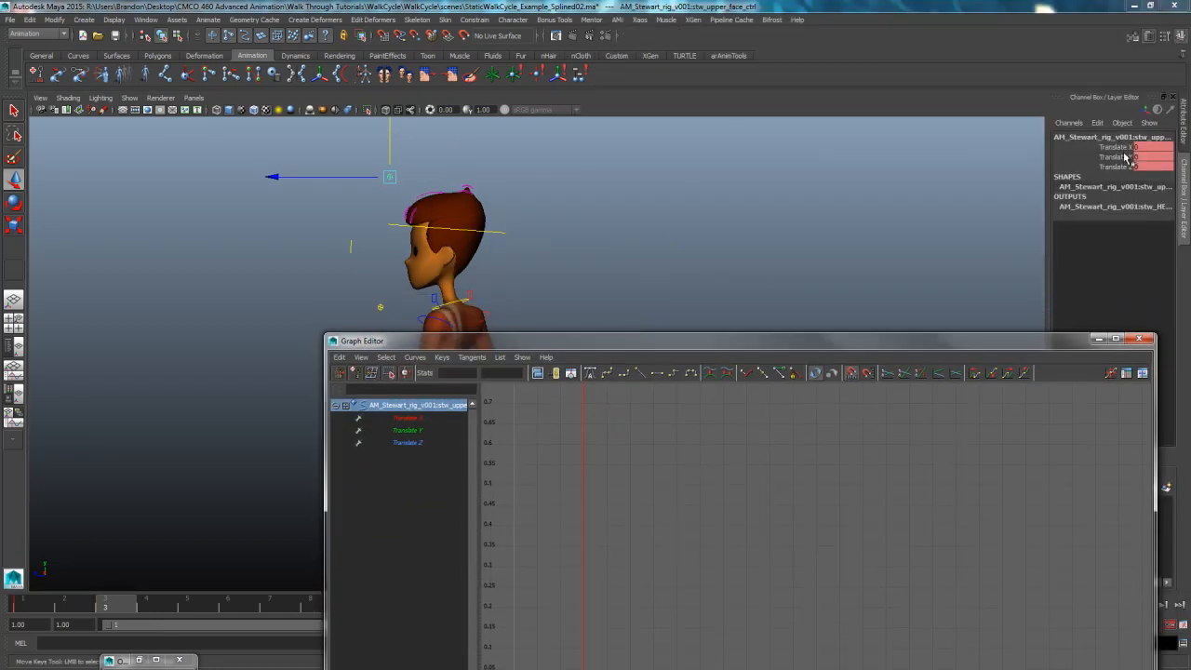
{"action": "left_click", "coordinate": [1124, 157]}
{"action": "middle_click_drag", "start_coordinate": [735, 266], "coordinate": [811, 257]}
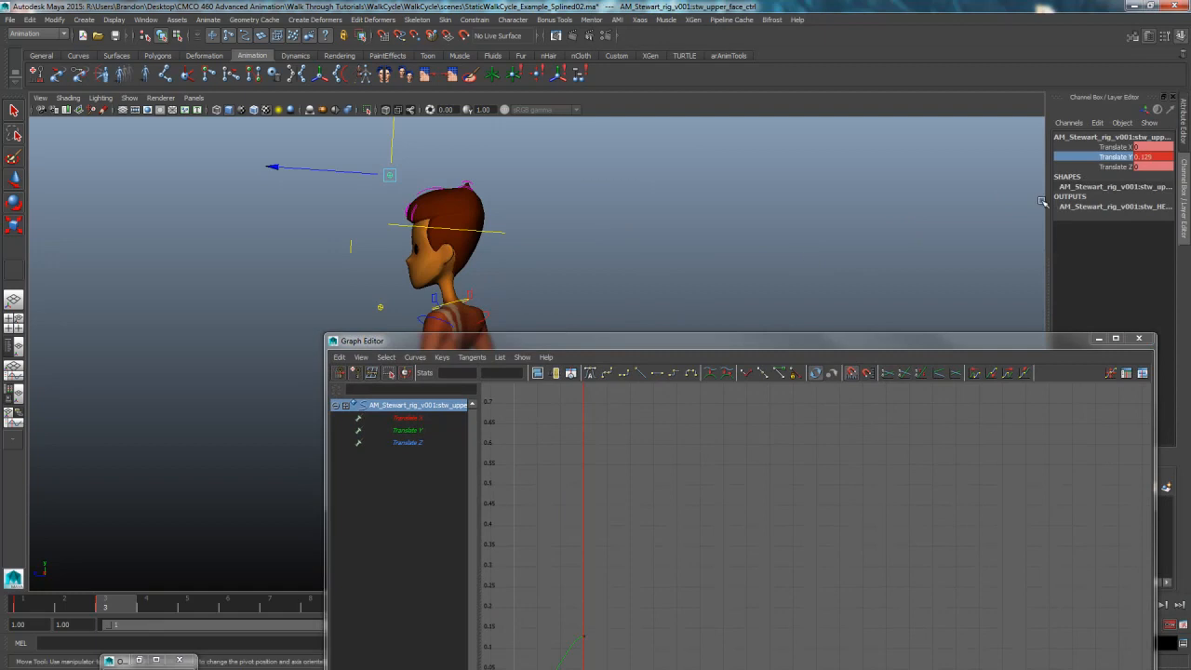
{"action": "left_click", "coordinate": [1140, 159]}
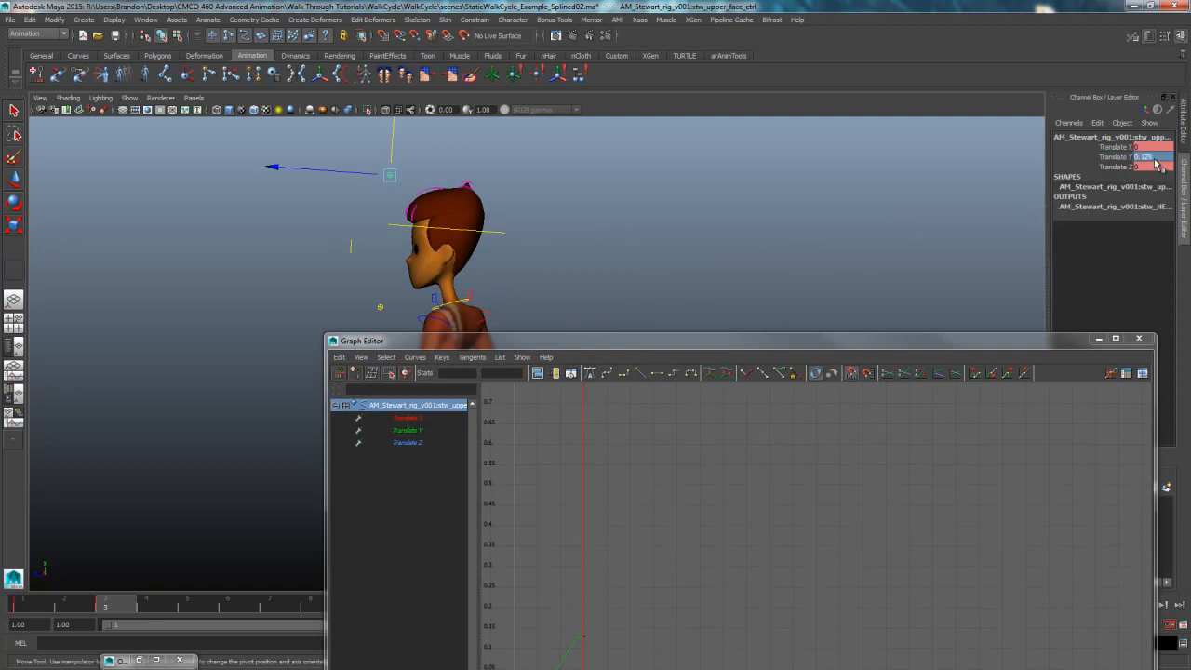
{"action": "key", "text": "Return"}
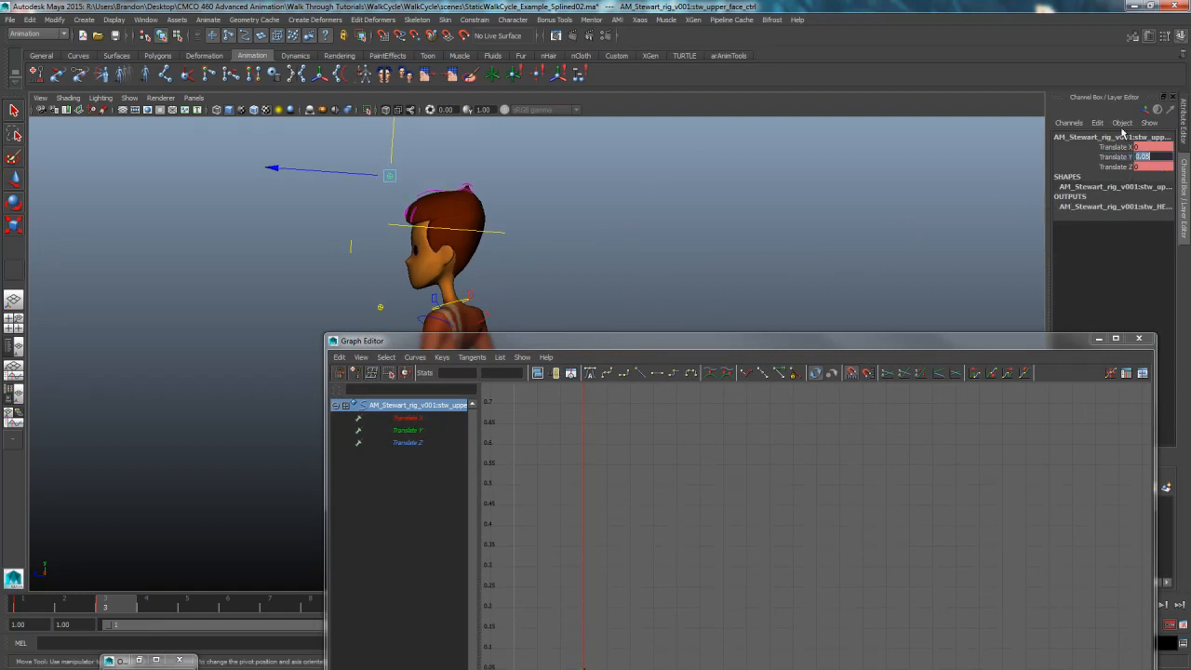
Step: Lower the upper face control at frame 8, setting its Translate Y to -0.05
{"action": "left_click_drag", "start_coordinate": [837, 341], "coordinate": [907, 232]}
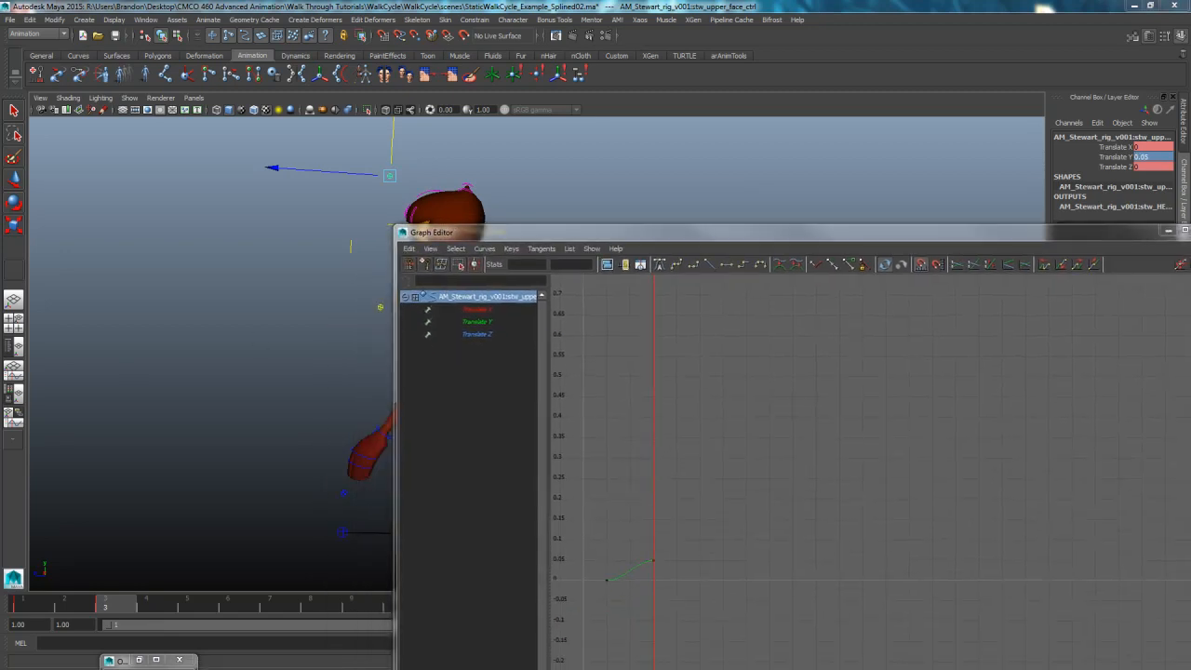
{"action": "left_click_drag", "start_coordinate": [628, 232], "coordinate": [714, 78]}
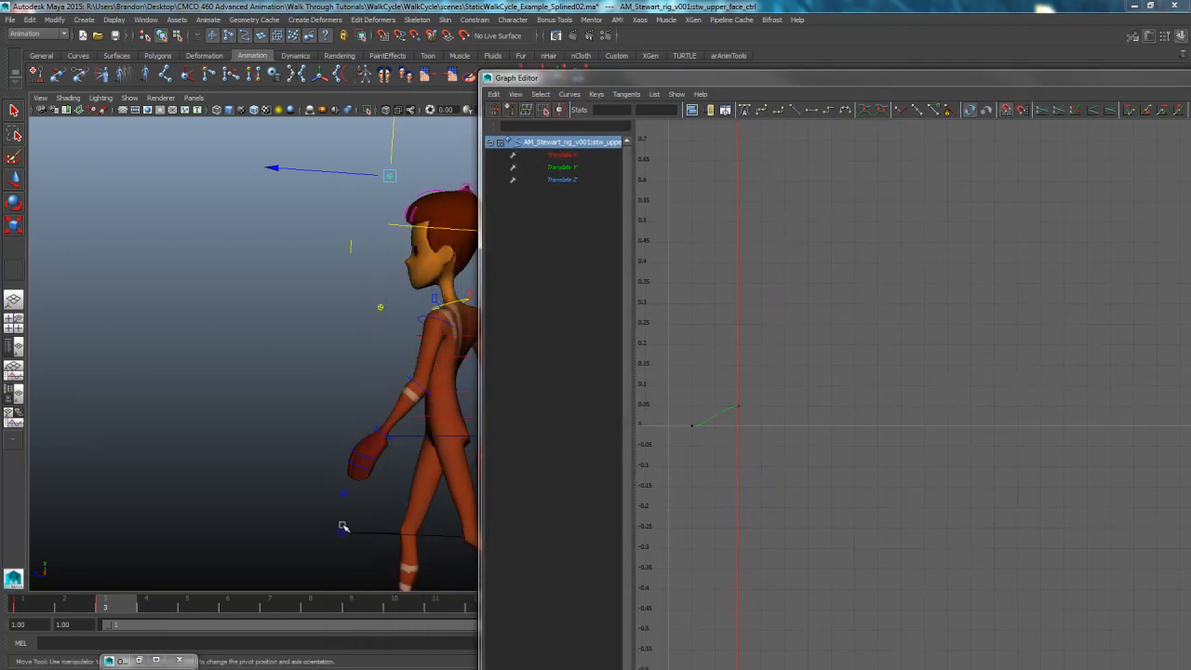
{"action": "left_click_drag", "start_coordinate": [214, 607], "coordinate": [313, 603]}
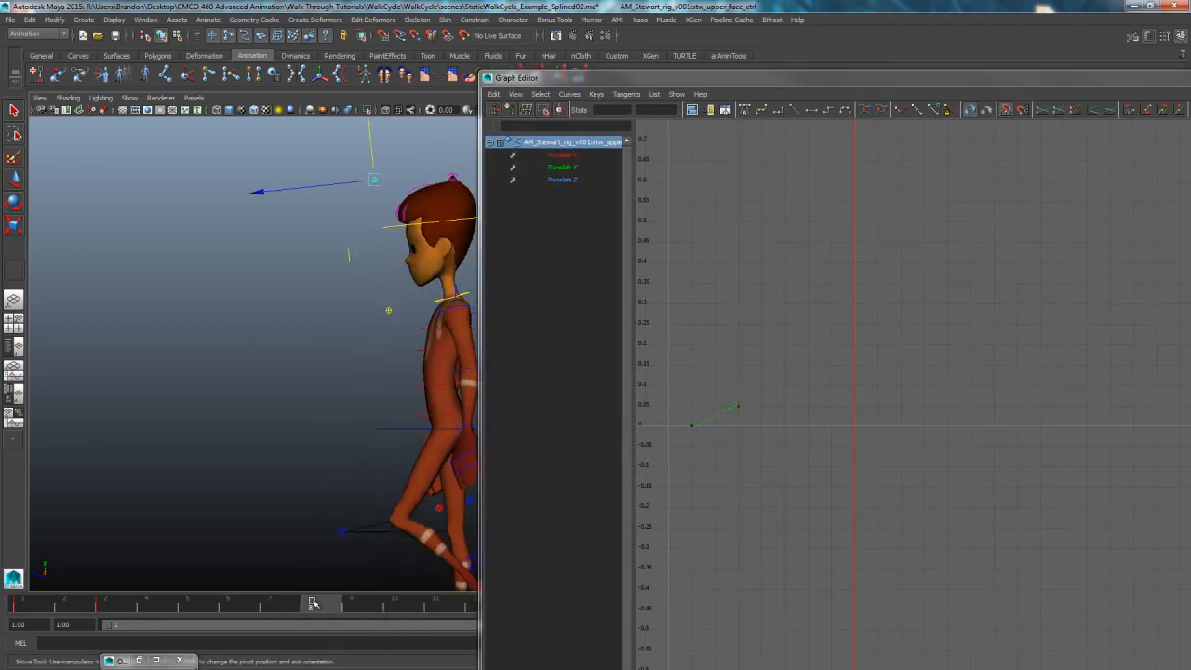
{"action": "left_click_drag", "start_coordinate": [370, 145], "coordinate": [372, 151]}
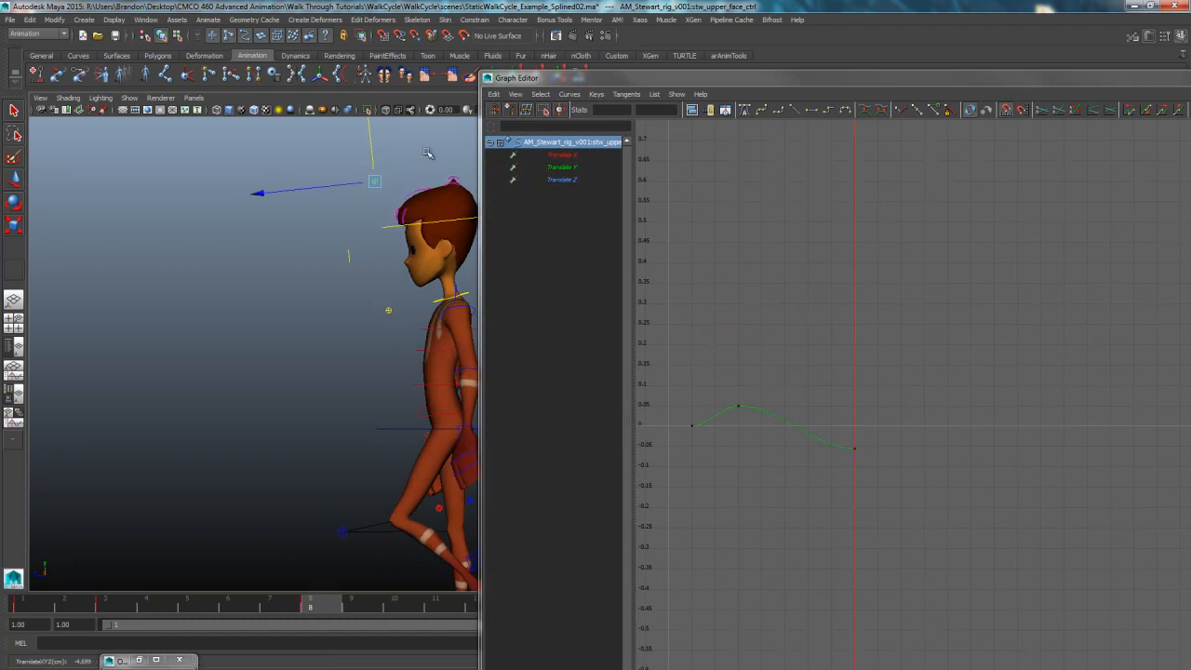
{"action": "left_click_drag", "start_coordinate": [825, 80], "coordinate": [532, 295]}
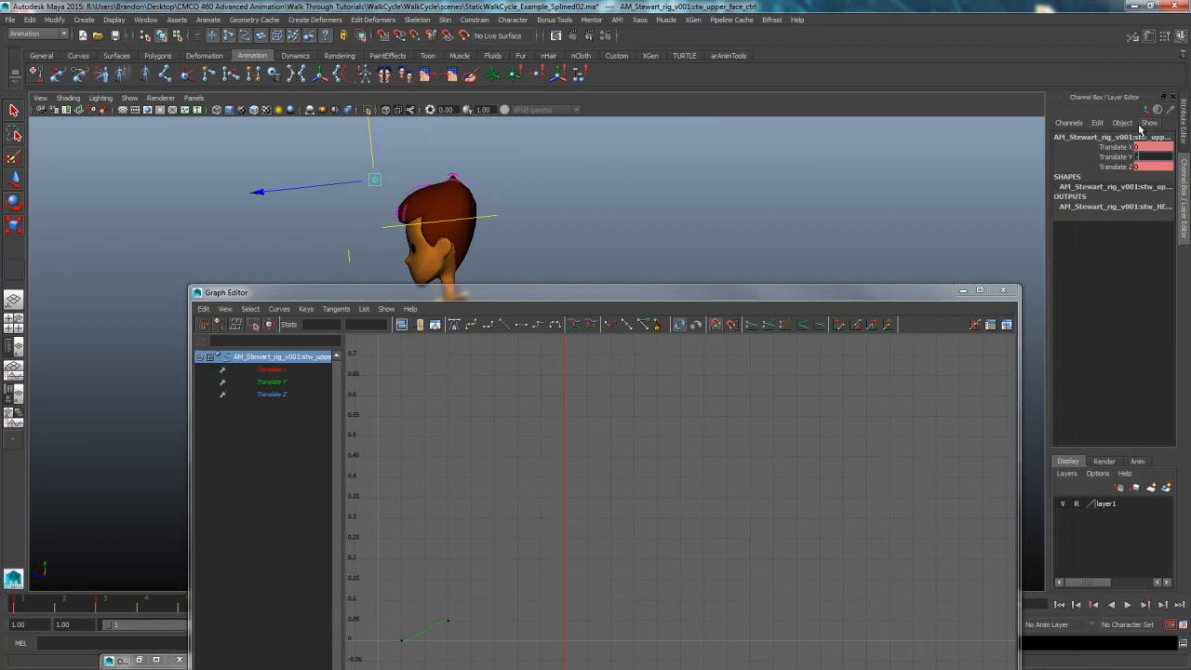
{"action": "type", "text": "-0.05"}
{"action": "key", "text": "Return"}
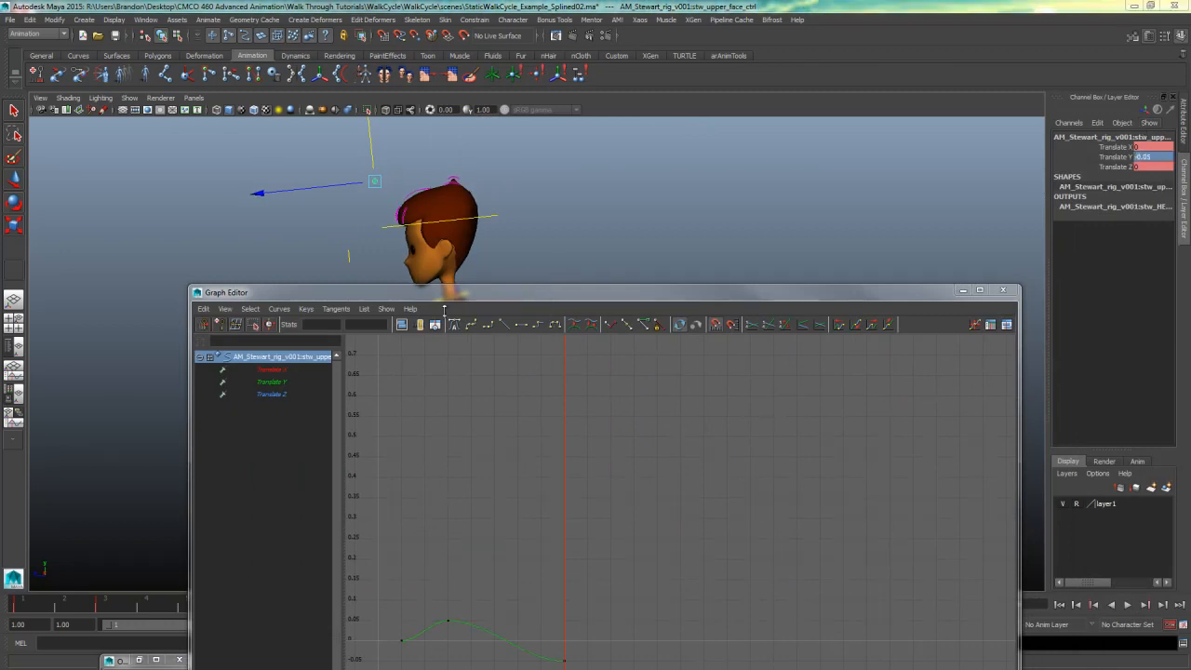
Step: Set the upper face control's Translate Y to 0.05 at frame 15 and -0.05 at frame 21
{"action": "left_click_drag", "start_coordinate": [574, 294], "coordinate": [451, 122]}
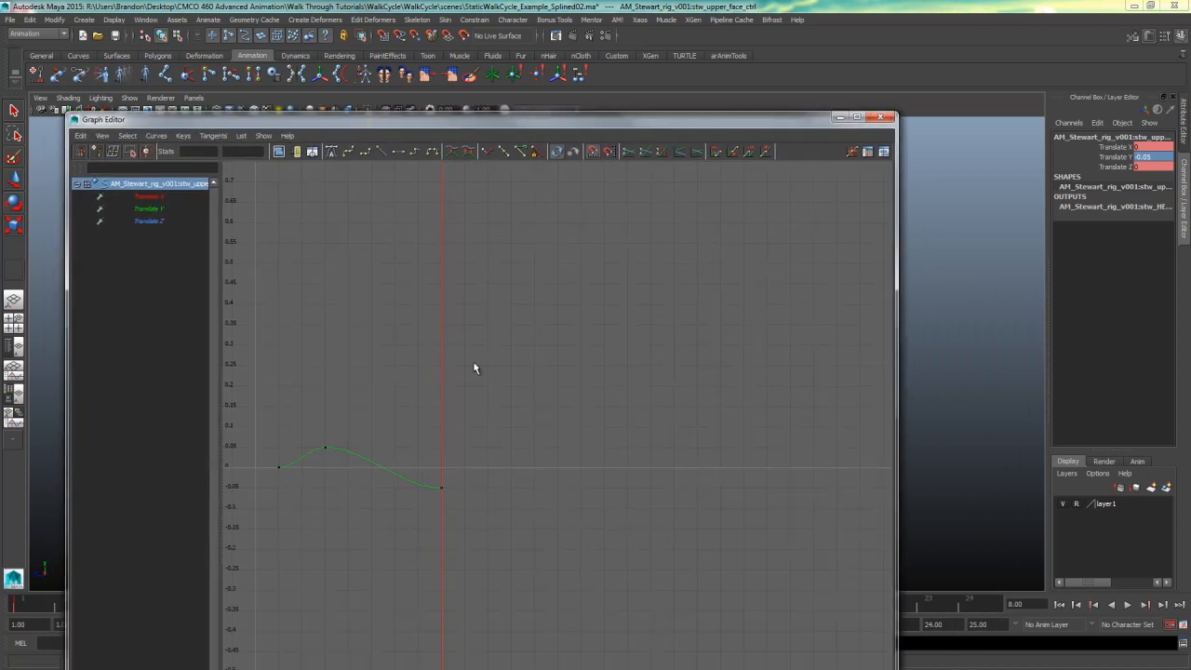
{"action": "left_click_drag", "start_coordinate": [602, 133], "coordinate": [602, 653]}
{"action": "left_click", "coordinate": [603, 610]}
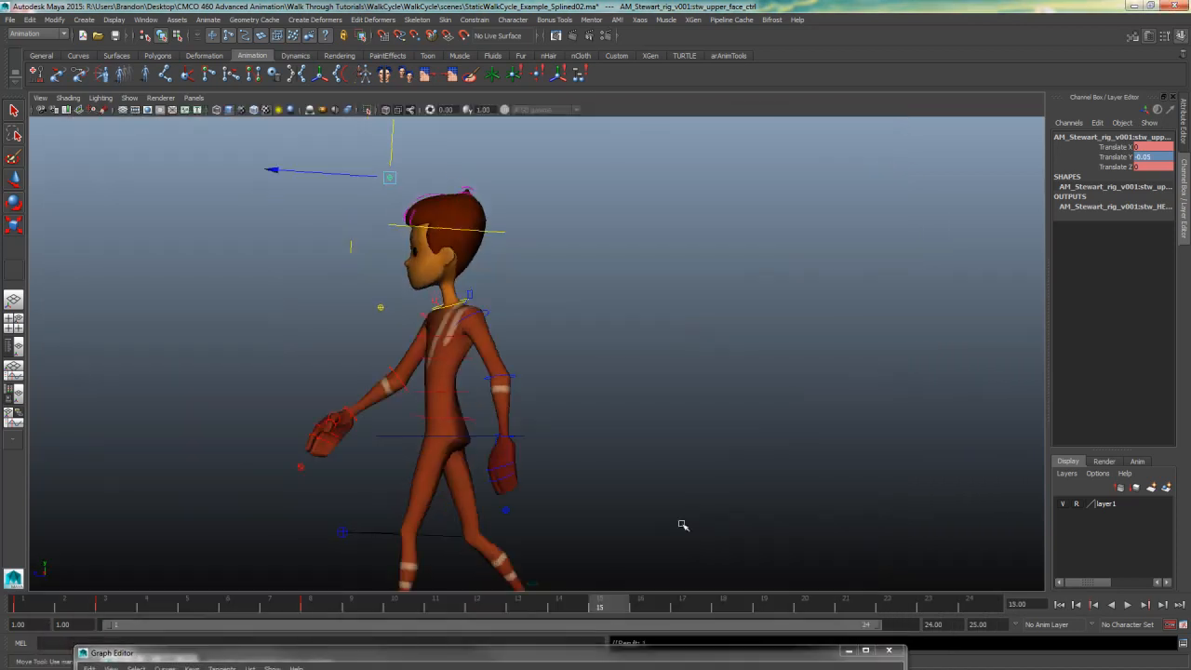
{"action": "double_click", "coordinate": [1147, 156]}
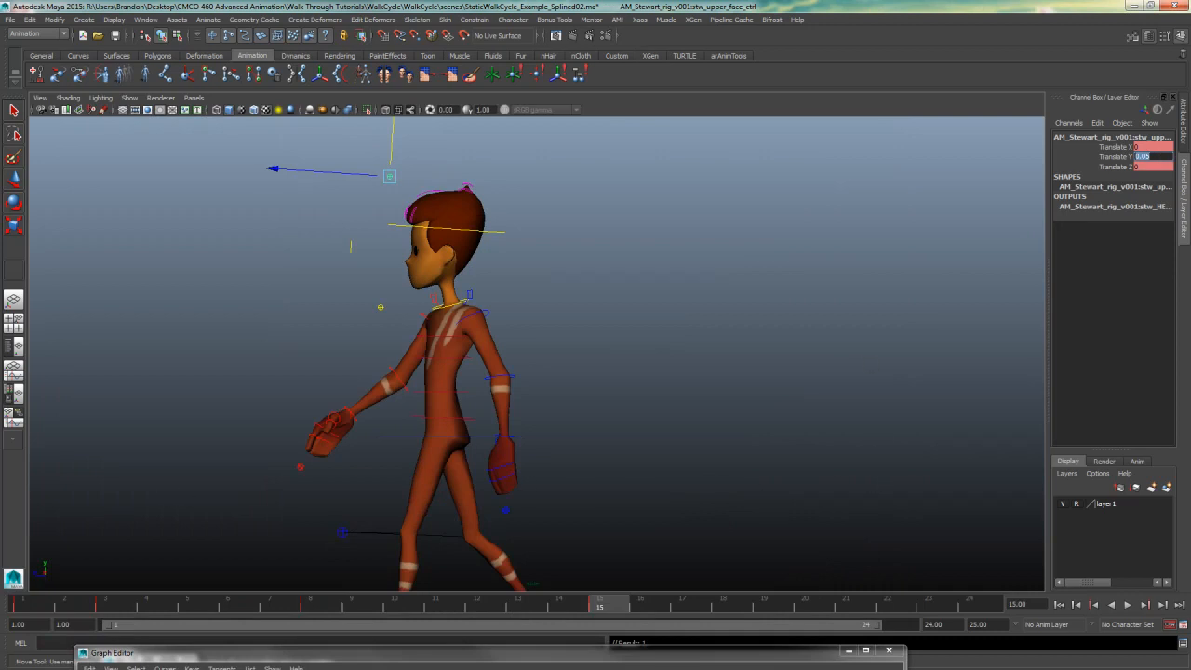
{"action": "left_click", "coordinate": [845, 608]}
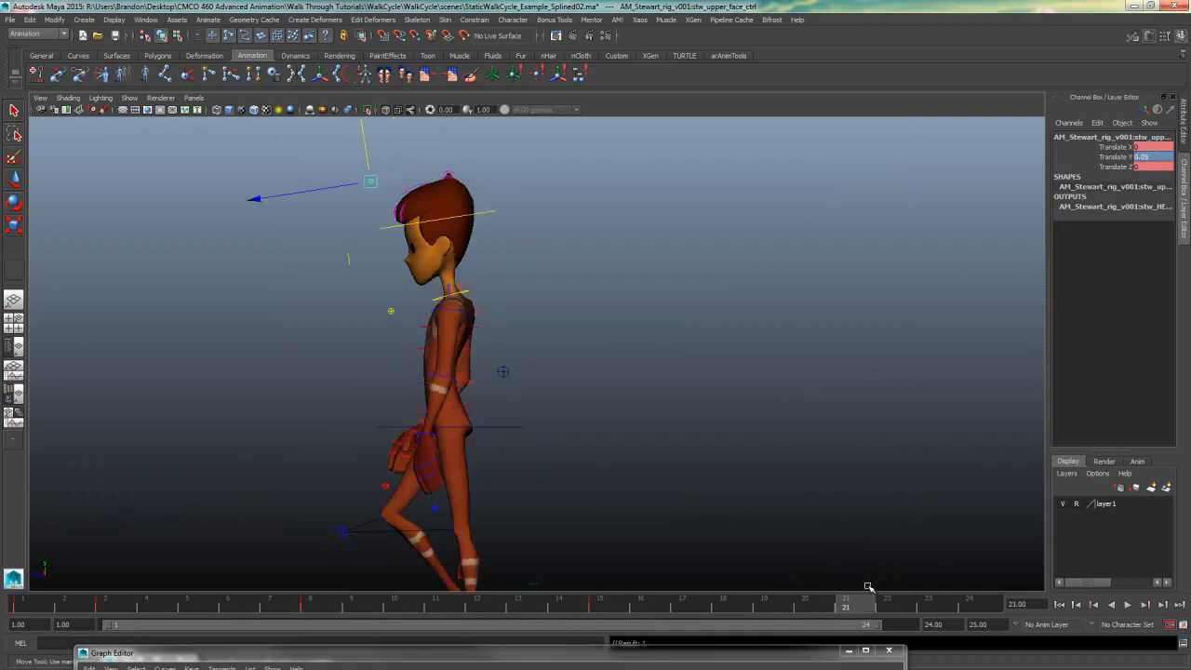
{"action": "left_click", "coordinate": [1158, 159]}
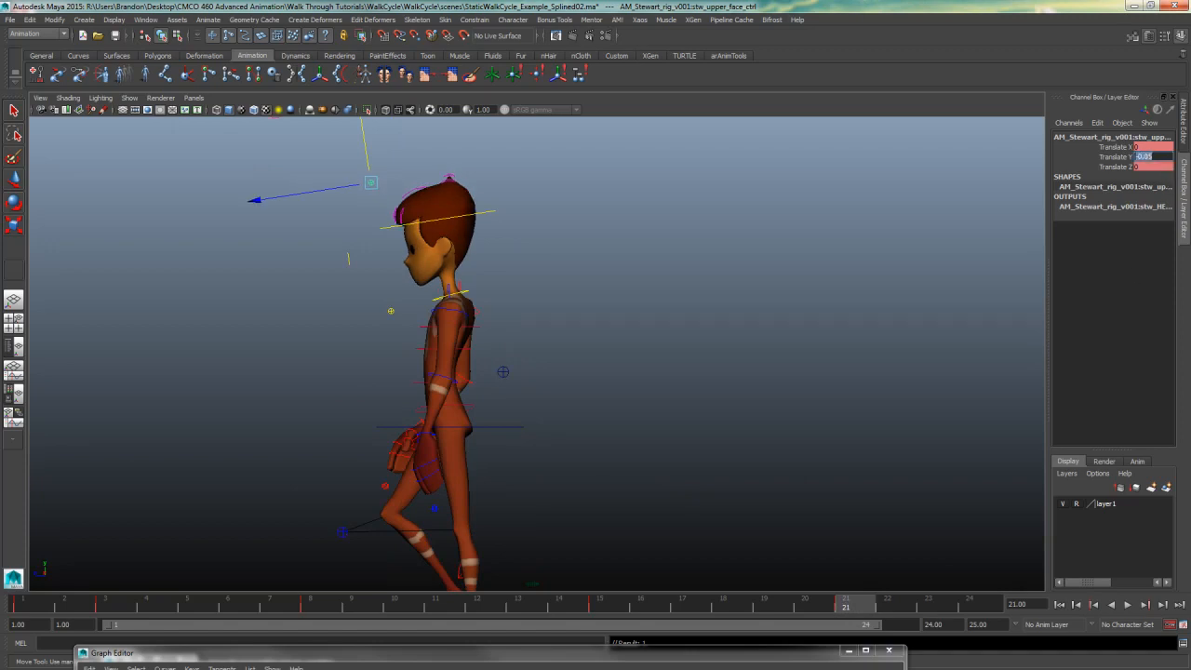
Step: Extend the playback range to frame 25 and compare the upper face control's pose at frames 1 and 25
{"action": "left_click", "coordinate": [970, 607]}
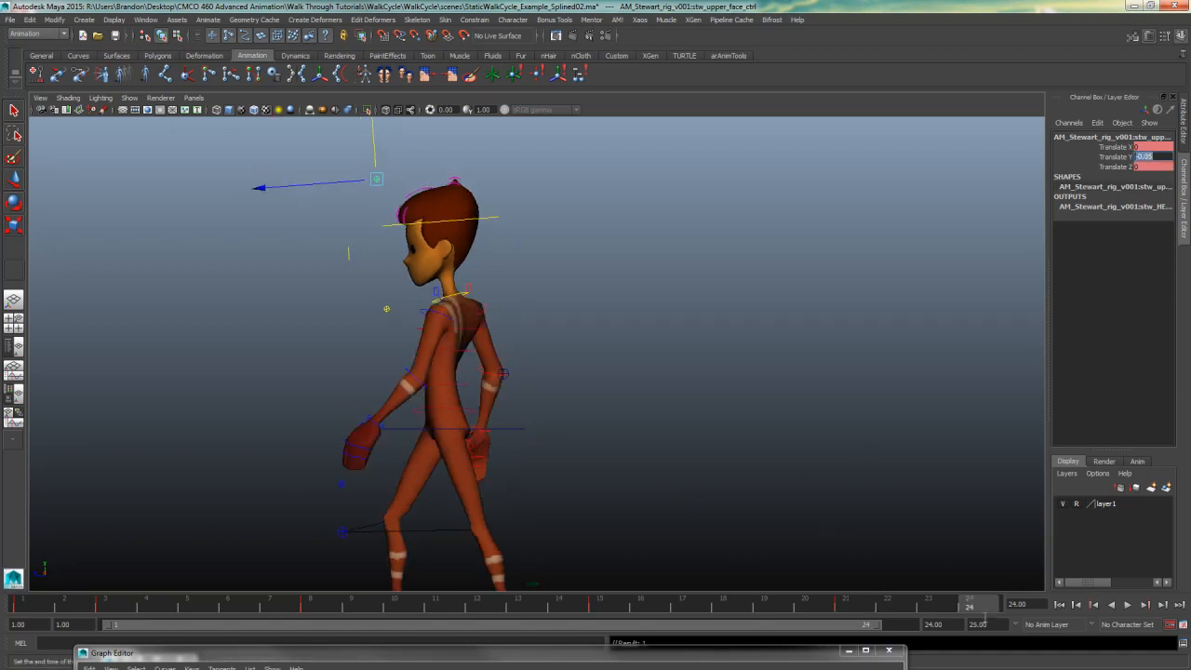
{"action": "left_click_drag", "start_coordinate": [877, 631], "coordinate": [899, 631]}
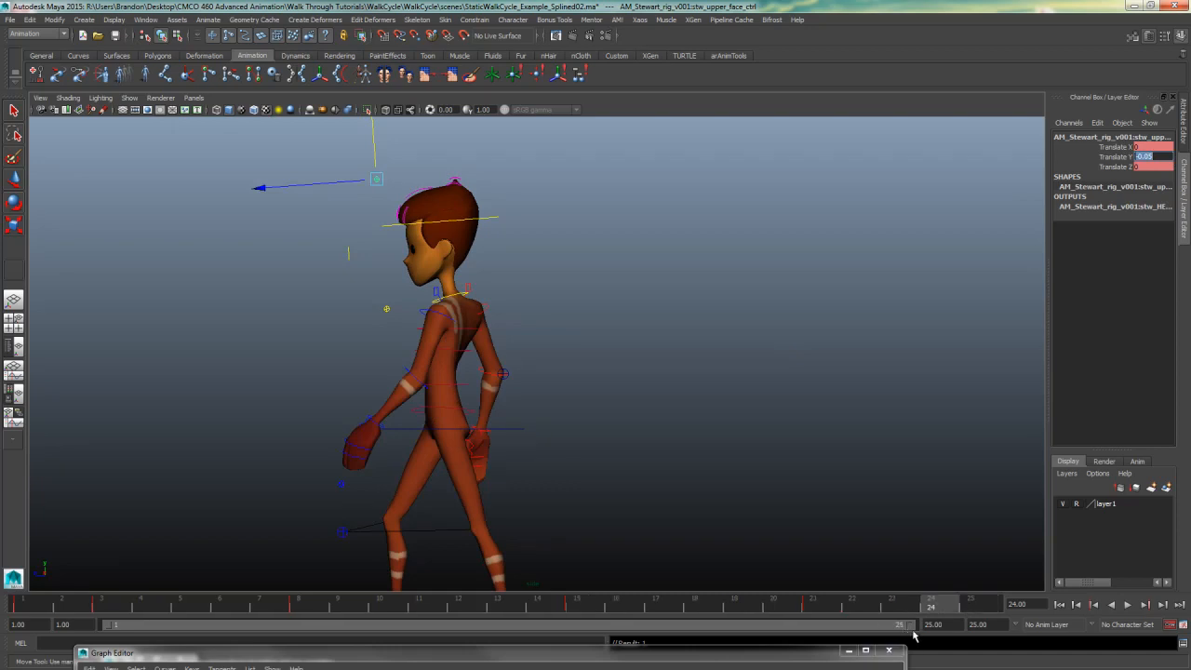
{"action": "left_click", "coordinate": [970, 605]}
{"action": "left_click", "coordinate": [30, 607]}
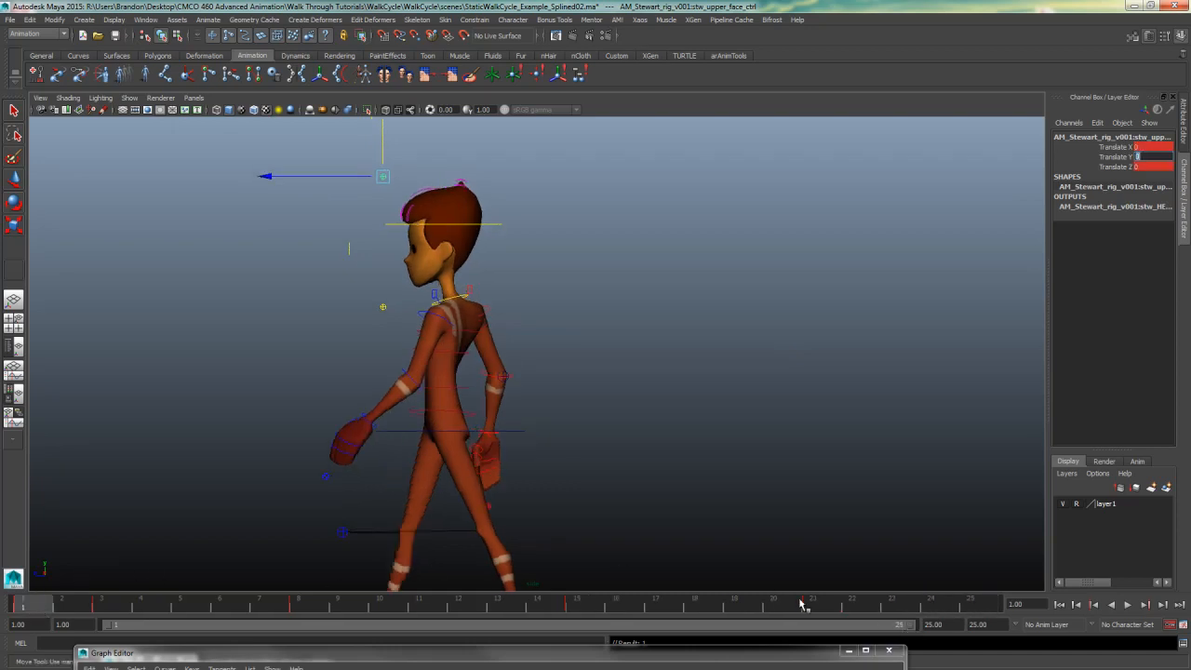
{"action": "left_click", "coordinate": [990, 607]}
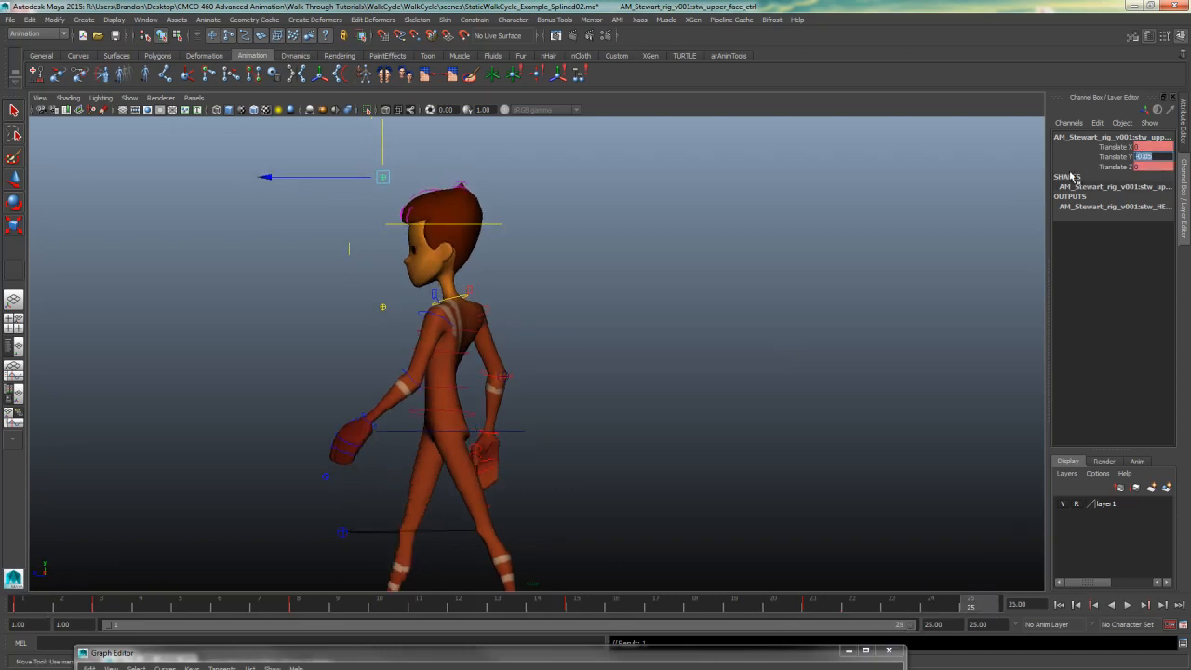
Step: Deselect the upper face control and play back the walk cycle to review the motion
{"action": "left_click", "coordinate": [596, 390]}
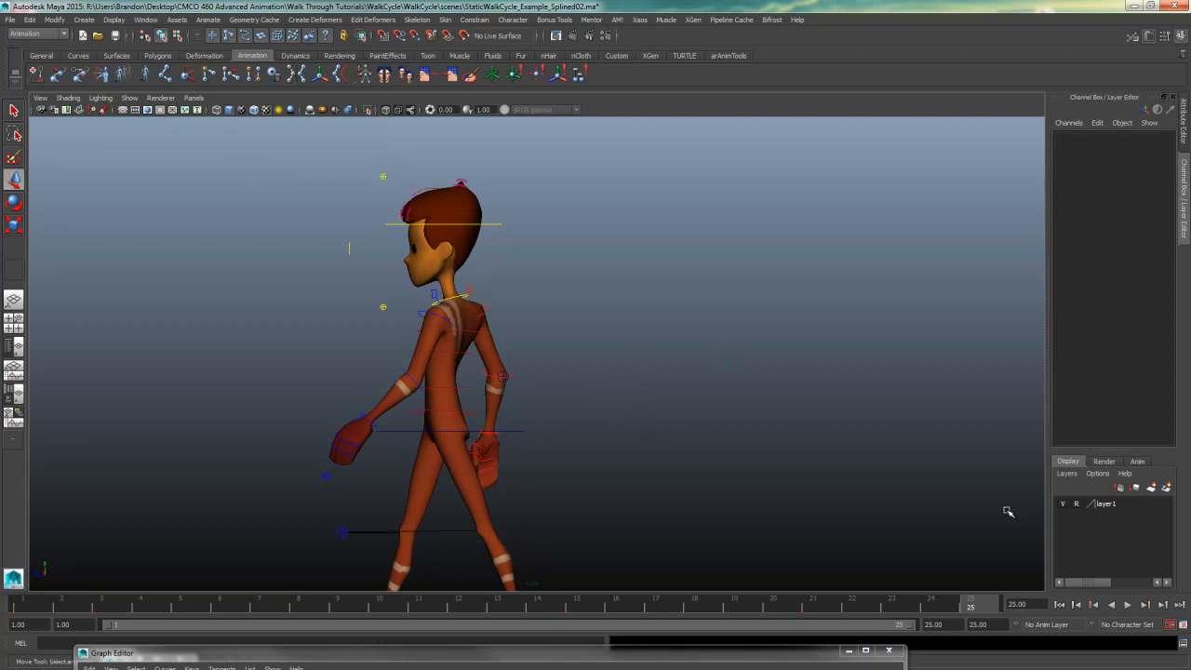
{"action": "left_click", "coordinate": [1128, 606]}
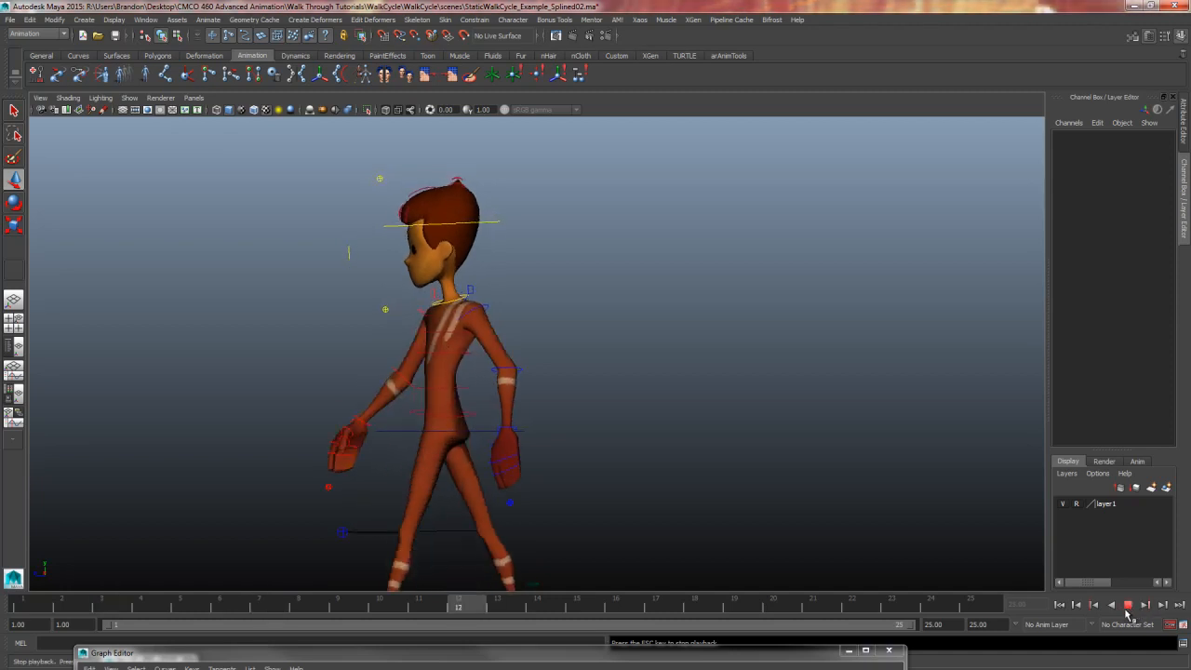
{"action": "left_click", "coordinate": [1128, 606]}
Step: Select the head control and isolate its Rotate X curve in the Graph Editor, framed for editing
{"action": "left_click", "coordinate": [515, 225]}
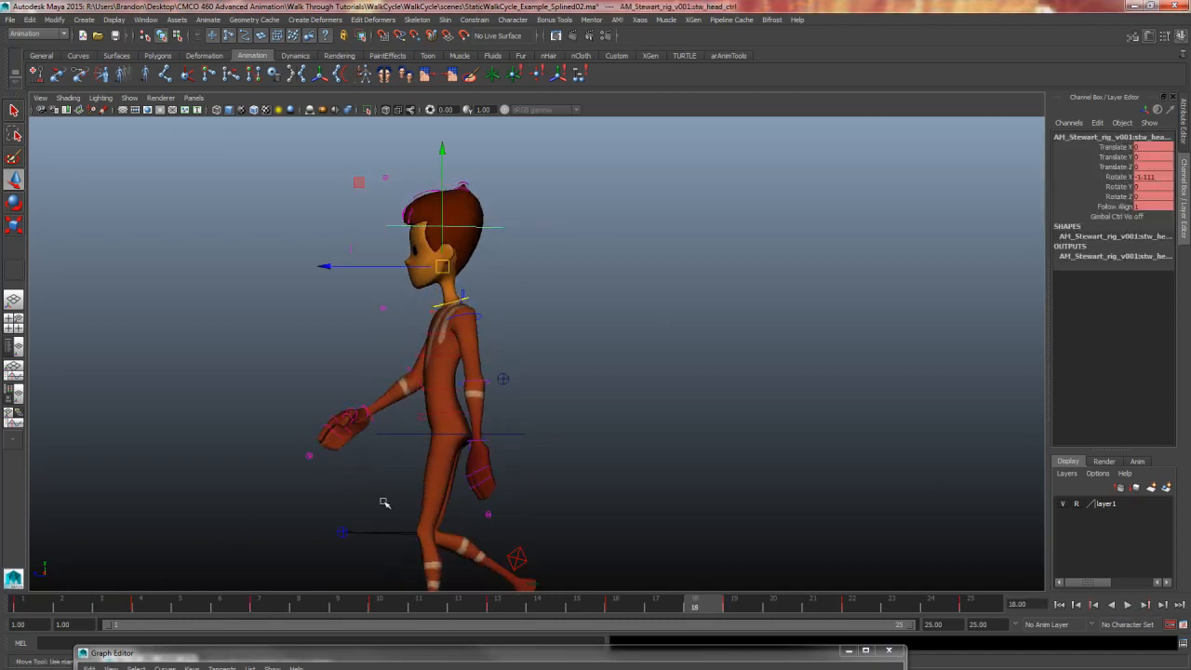
{"action": "left_click_drag", "start_coordinate": [626, 644], "coordinate": [1190, 177]}
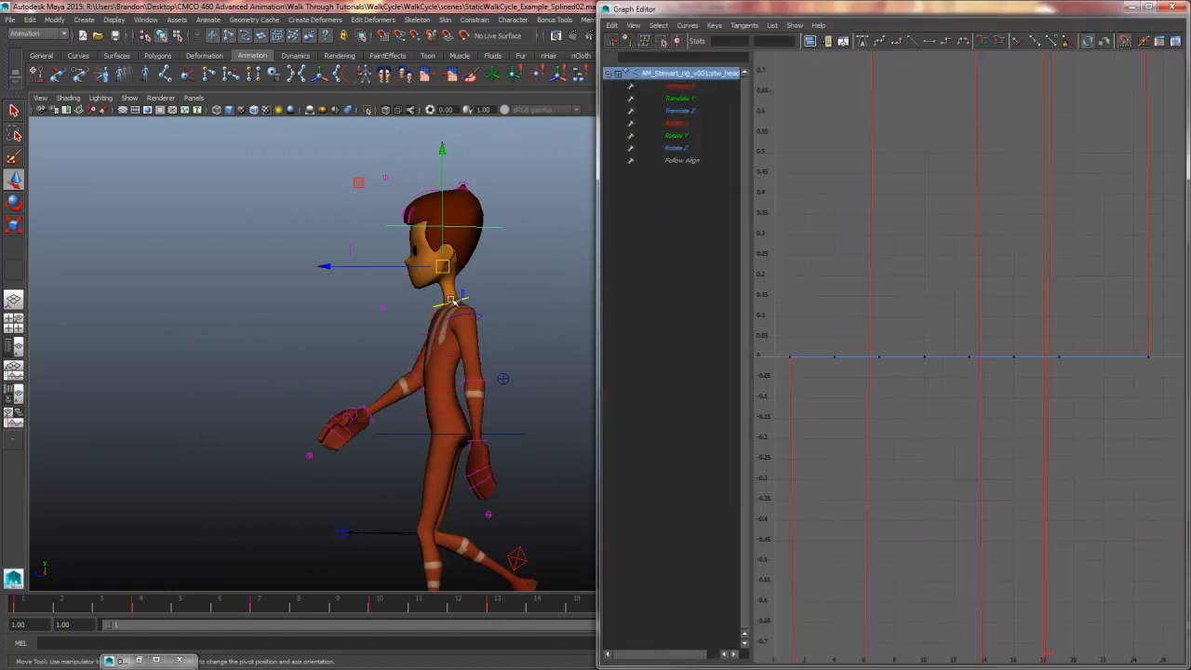
{"action": "key", "text": "e"}
{"action": "left_click_drag", "start_coordinate": [552, 221], "coordinate": [556, 232]}
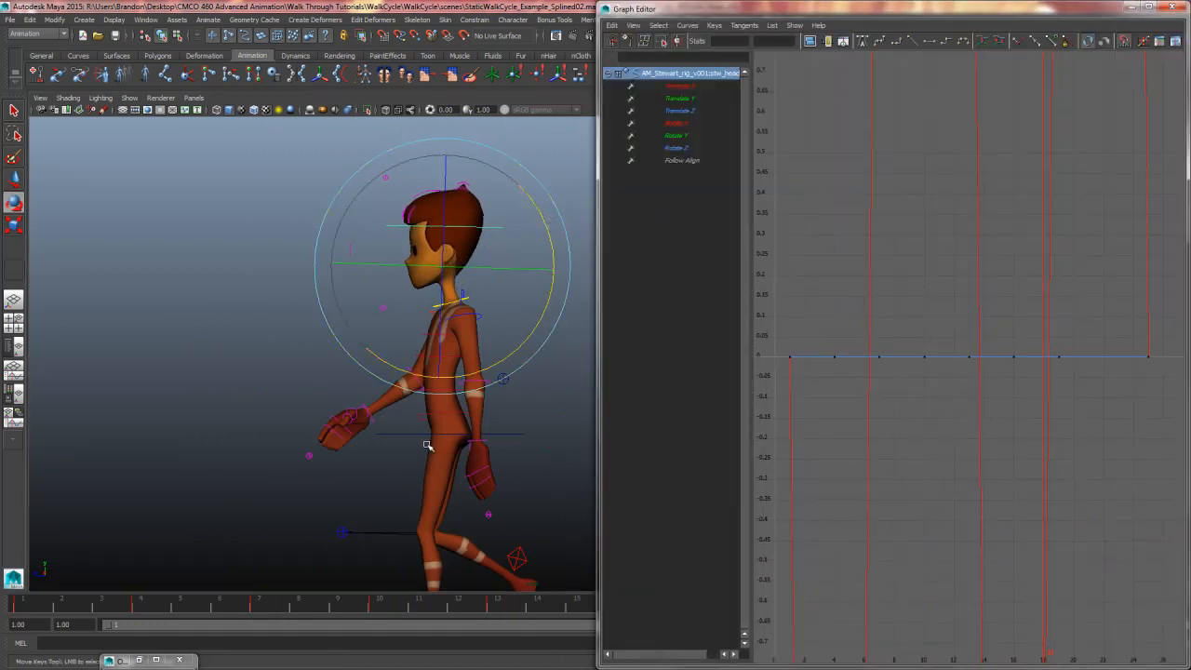
{"action": "left_click", "coordinate": [679, 124]}
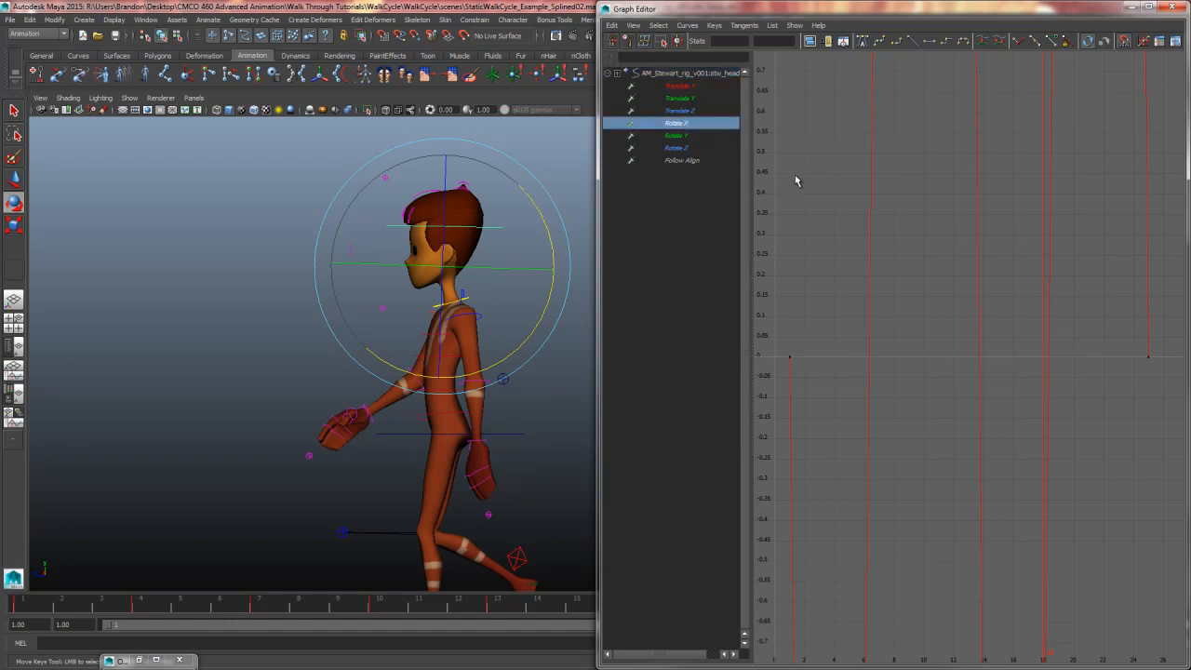
{"action": "key", "text": "f"}
{"action": "middle_click_drag", "start_coordinate": [972, 278], "coordinate": [964, 259], "text": "alt"}
{"action": "right_click_drag", "start_coordinate": [963, 259], "coordinate": [949, 260], "text": "alt"}
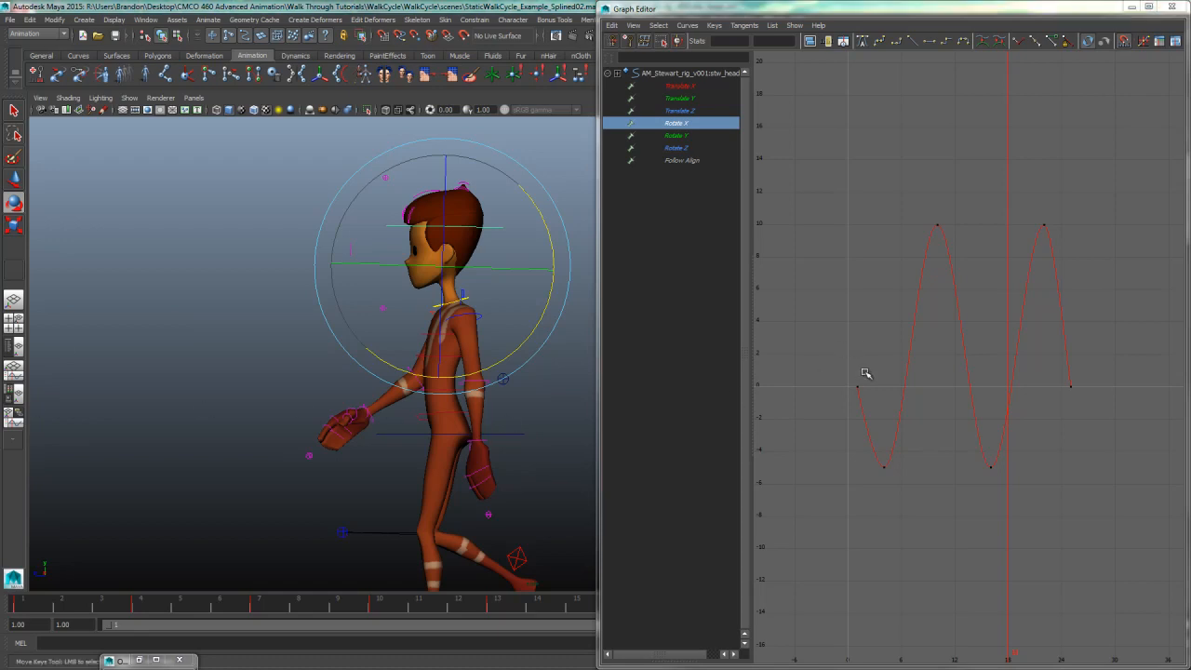
Step: Move the head's first Rotate X key to frame -3 at about 9.5 and flatten the tangents of the upper keys
{"action": "left_click_drag", "start_coordinate": [834, 402], "coordinate": [879, 387]}
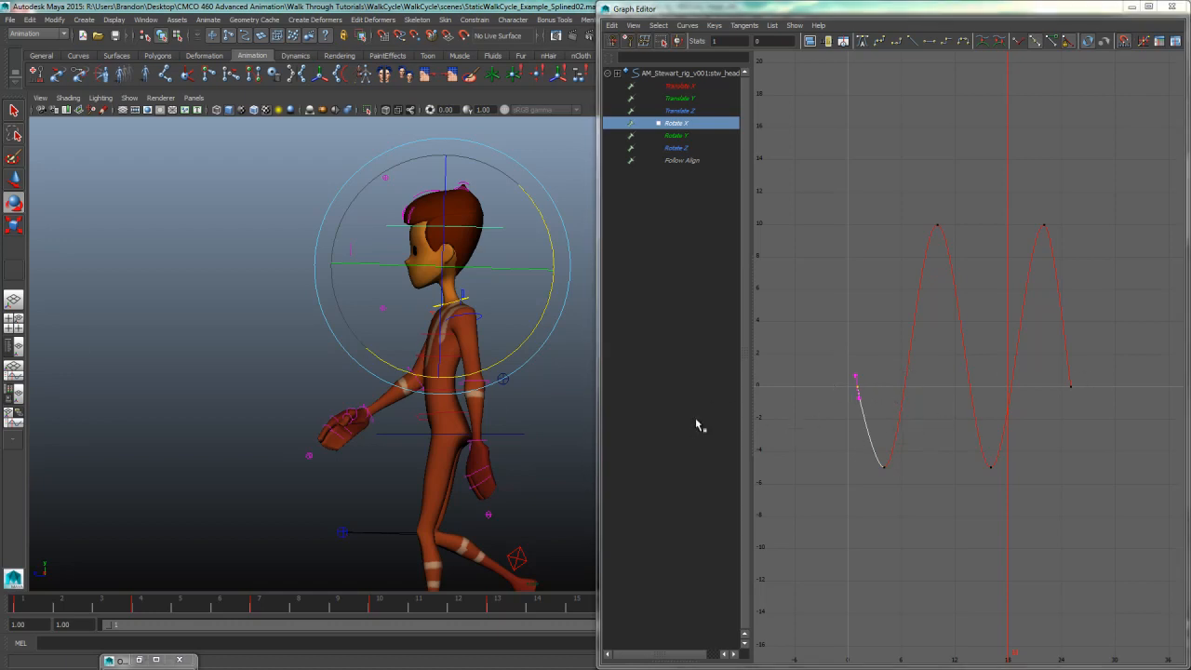
{"action": "double_click", "coordinate": [943, 14]}
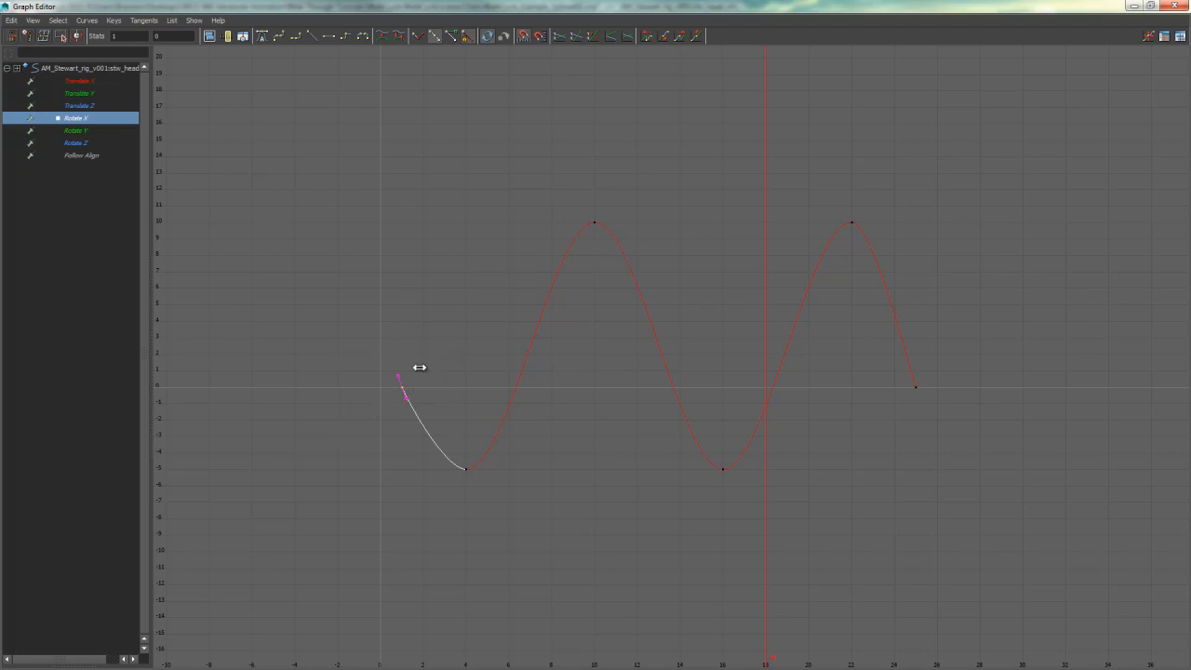
{"action": "middle_click_drag", "start_coordinate": [420, 368], "coordinate": [370, 415], "text": "shift"}
{"action": "middle_click_drag", "start_coordinate": [359, 448], "coordinate": [726, 242], "text": "shift"}
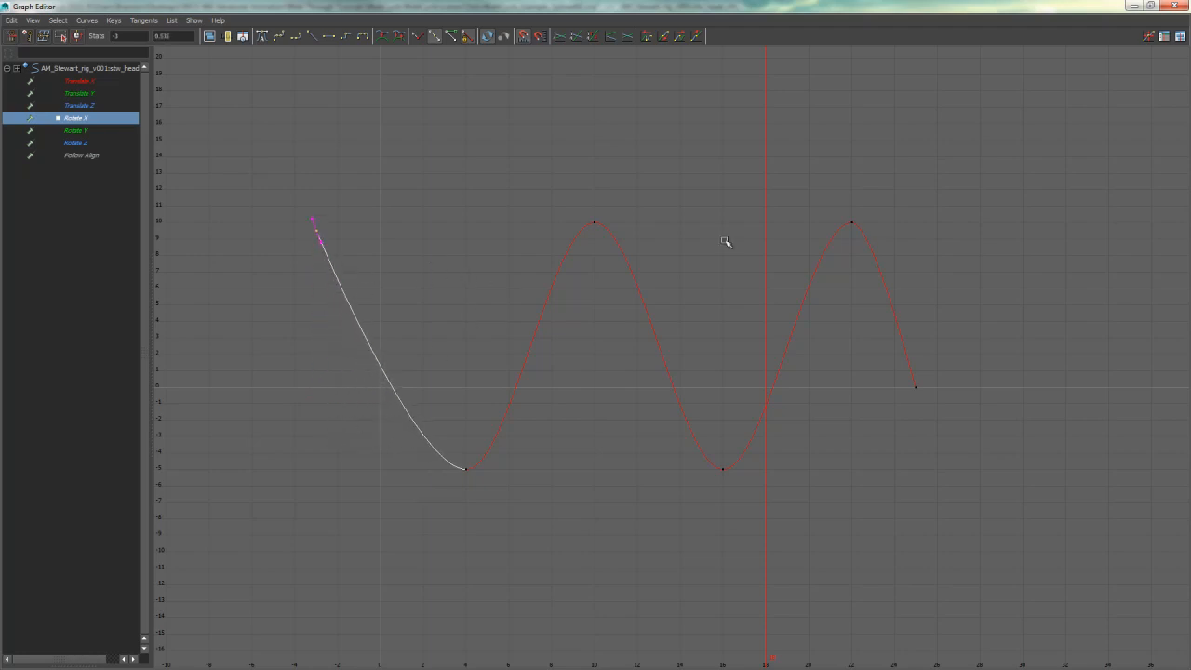
{"action": "left_click", "coordinate": [318, 260]}
{"action": "left_click", "coordinate": [329, 36]}
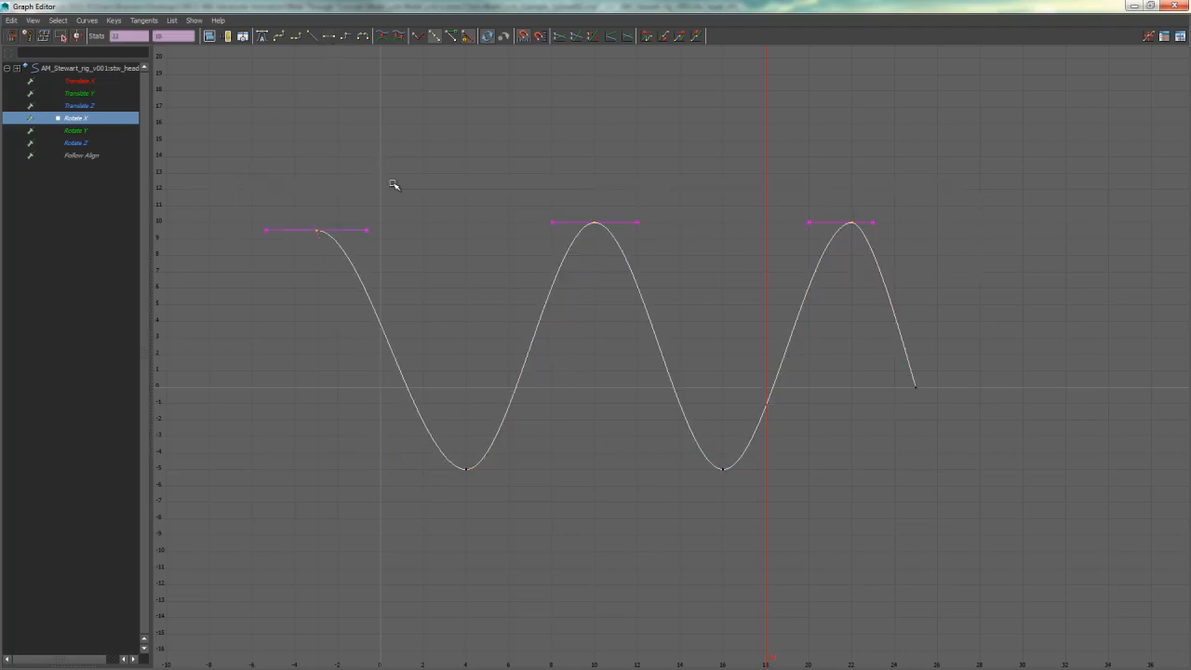
Step: Set the head's three upper Rotate X keys to a value of 5
{"action": "double_click", "coordinate": [285, 5]}
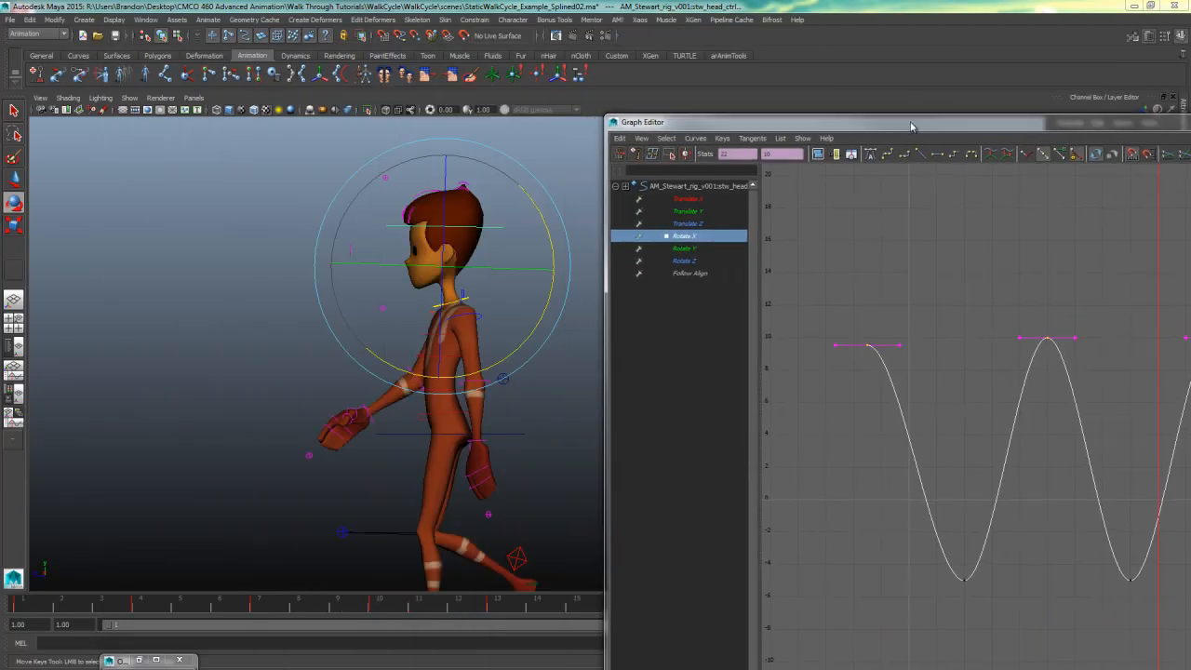
{"action": "left_click_drag", "start_coordinate": [849, 139], "coordinate": [616, 70]}
{"action": "left_click_drag", "start_coordinate": [1113, 249], "coordinate": [921, 291]}
{"action": "left_click_drag", "start_coordinate": [637, 98], "coordinate": [615, 97]}
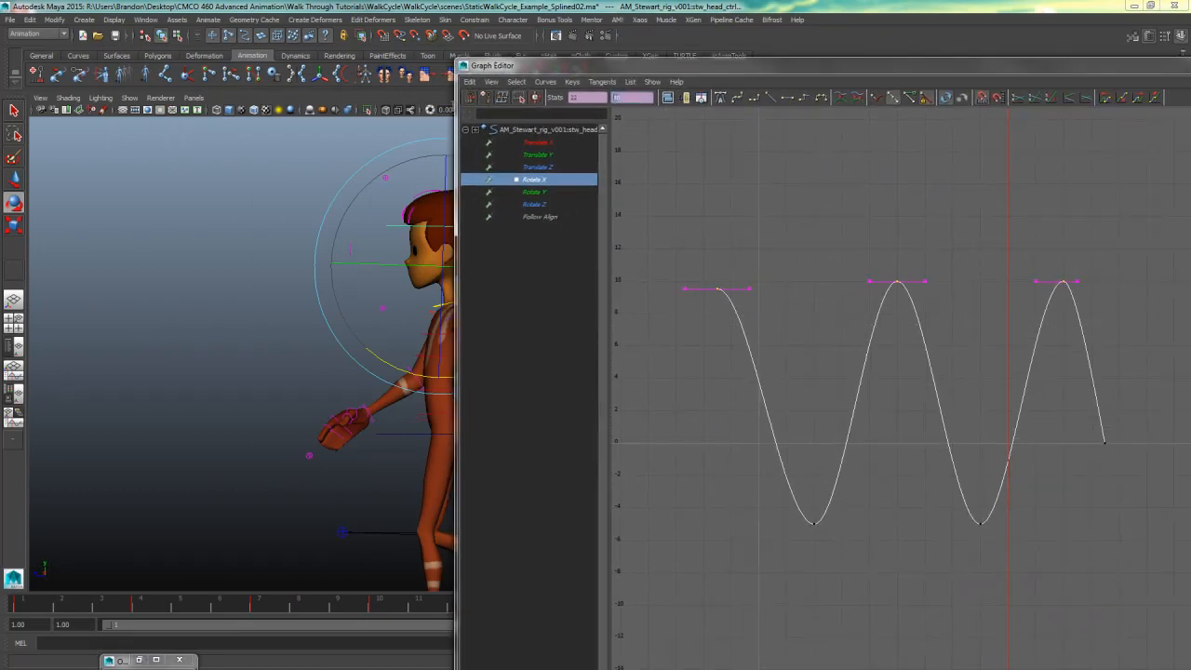
{"action": "type", "text": "5"}
{"action": "key", "text": "Return"}
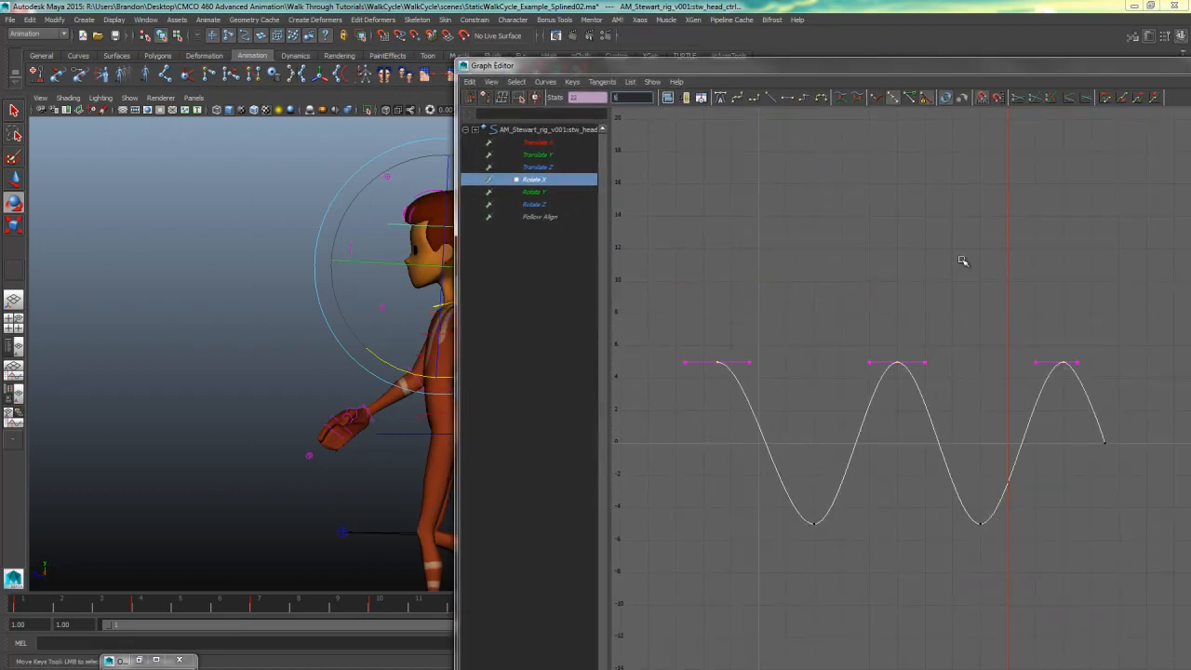
Step: Move the head's last Rotate X key to frame 27 at about -4.7 and flatten its tangent
{"action": "left_click_drag", "start_coordinate": [691, 65], "coordinate": [335, 36]}
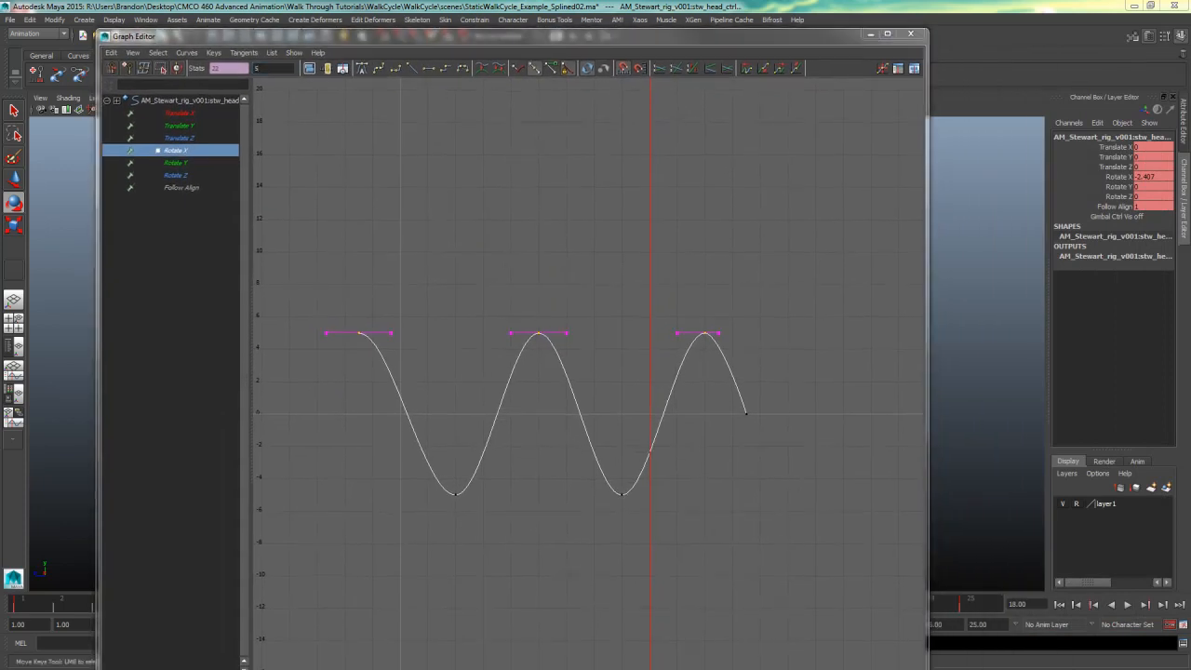
{"action": "left_click_drag", "start_coordinate": [752, 404], "coordinate": [717, 449]}
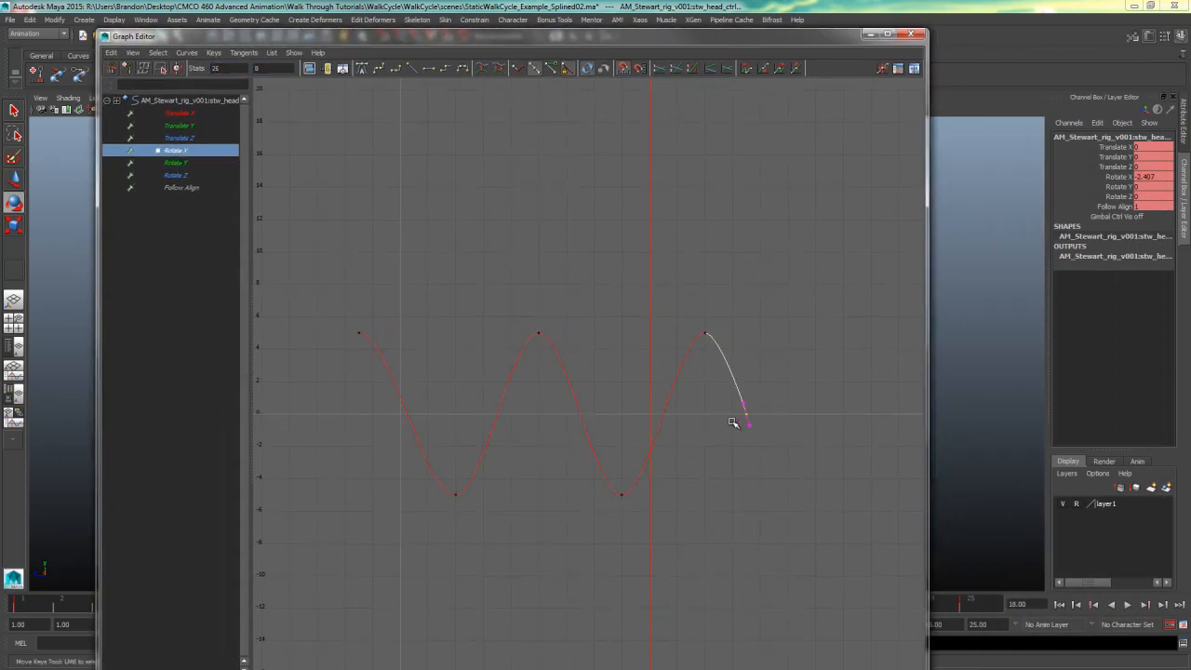
{"action": "middle_click_drag", "start_coordinate": [759, 444], "coordinate": [780, 510], "text": "shift"}
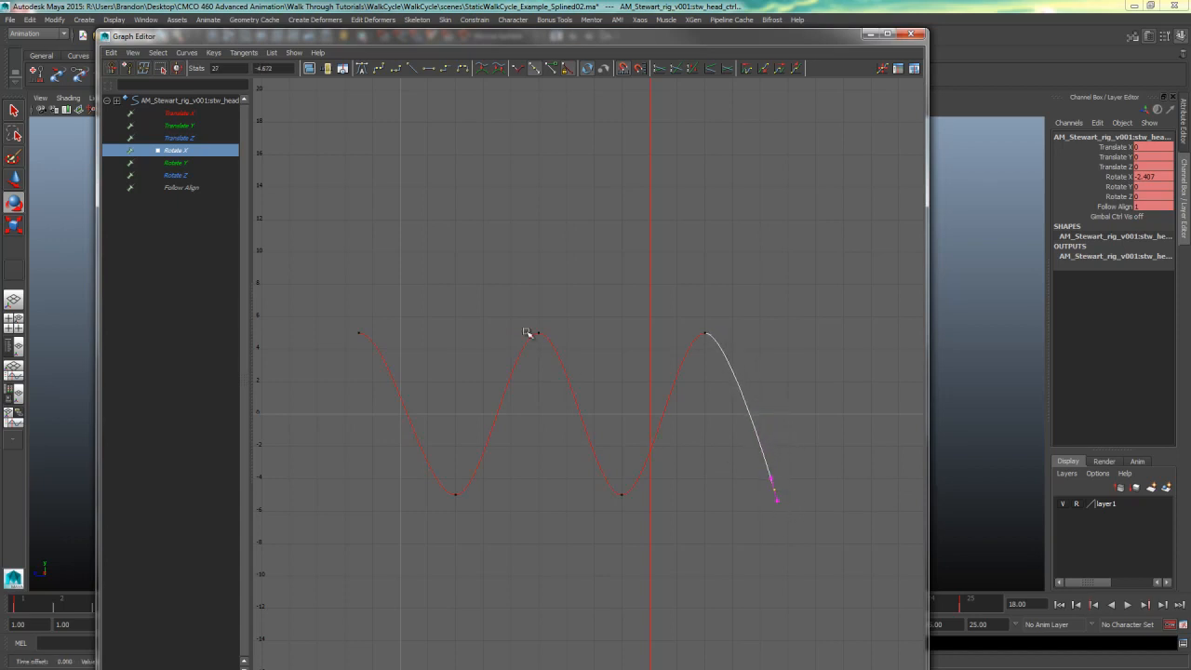
{"action": "left_click", "coordinate": [427, 68]}
Step: Set the head's three lowest Rotate X keys to a value of -5
{"action": "left_click_drag", "start_coordinate": [855, 464], "coordinate": [297, 544]}
{"action": "left_click_drag", "start_coordinate": [283, 69], "coordinate": [204, 75]}
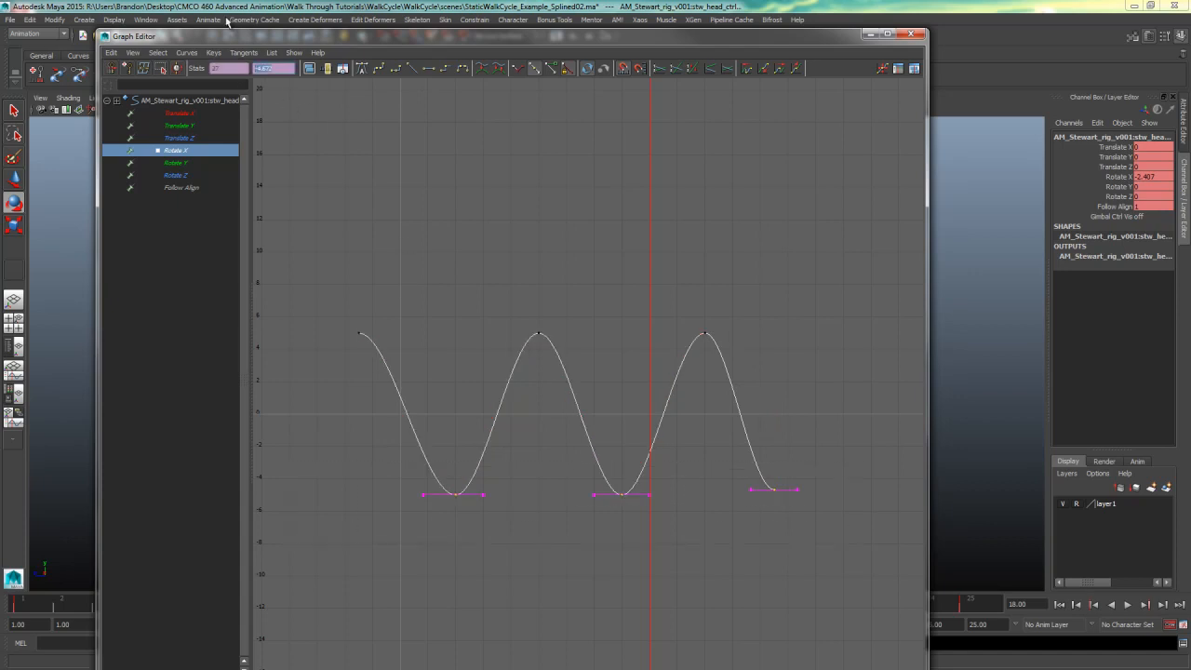
{"action": "type", "text": "-5"}
{"action": "key", "text": "Return"}
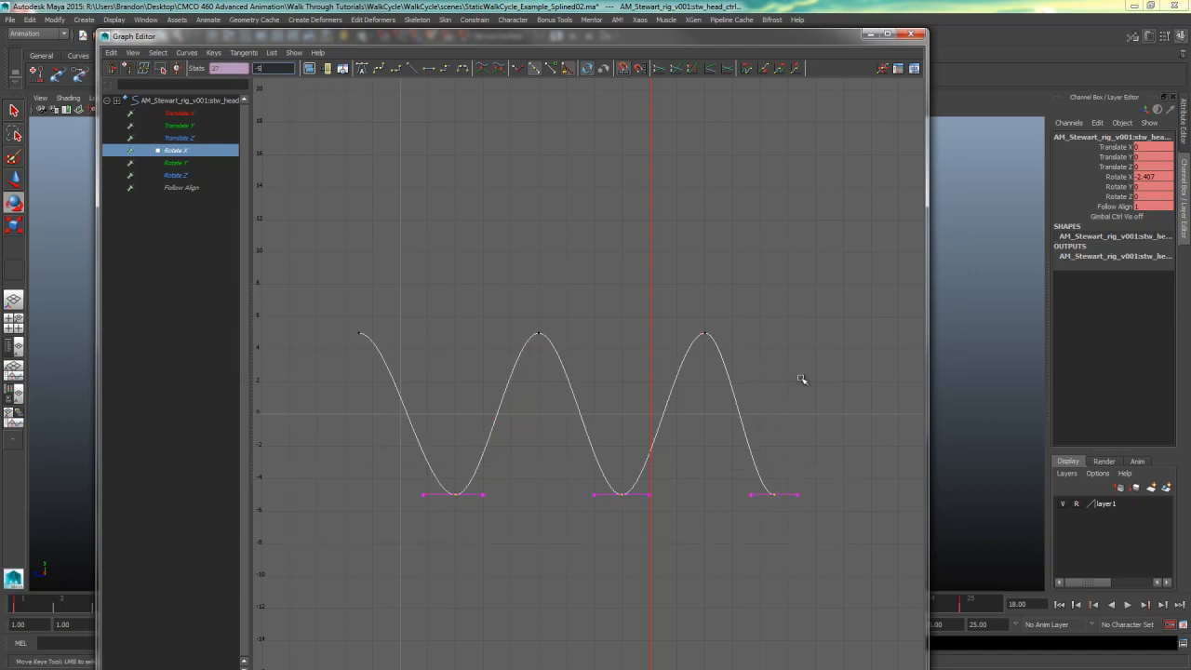
Step: Scrub through the walk up to frame 15 to check the head's revised rotation beside its curve
{"action": "left_click_drag", "start_coordinate": [577, 41], "coordinate": [1190, 138]}
{"action": "middle_click_drag", "start_coordinate": [470, 352], "coordinate": [301, 349], "text": "alt"}
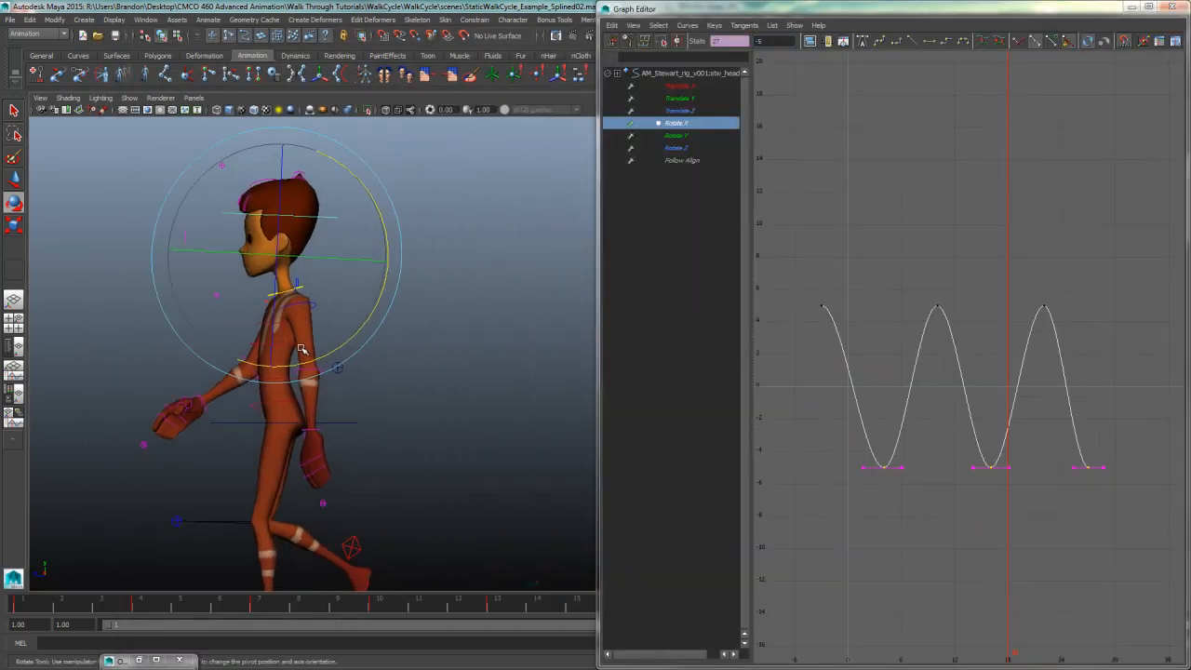
{"action": "left_click_drag", "start_coordinate": [93, 607], "coordinate": [577, 603]}
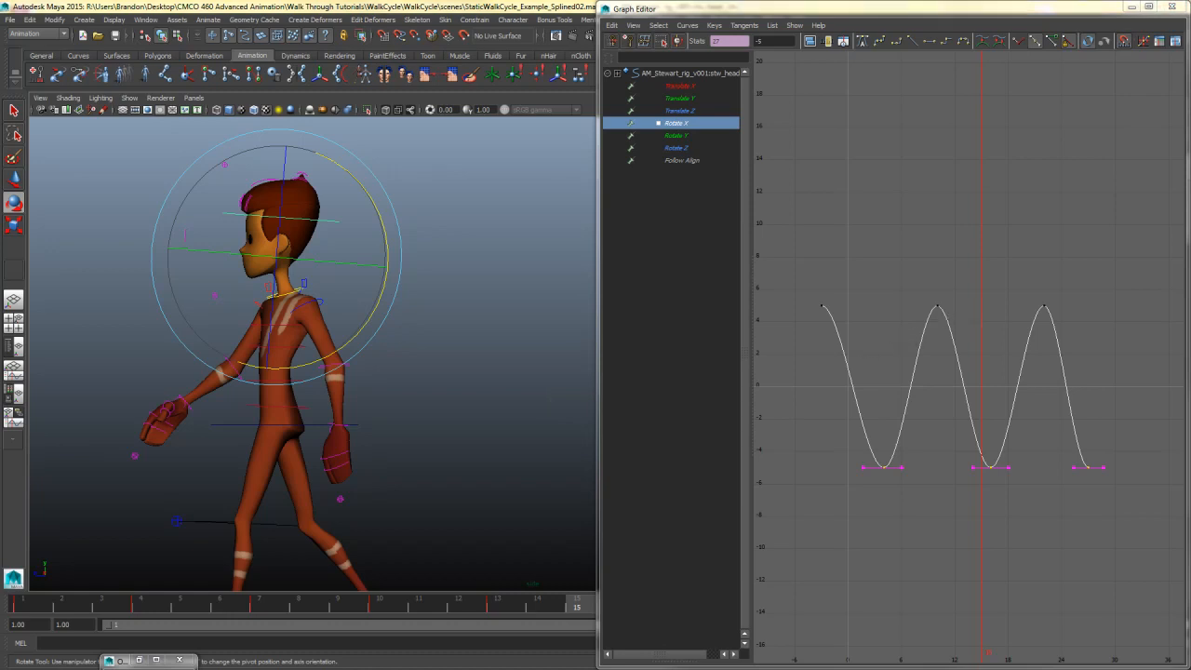
Step: Break the tangents of all the head's Rotate X keys and lengthen their incoming handles for a slower ease-in
{"action": "left_click_drag", "start_coordinate": [1152, 236], "coordinate": [804, 521]}
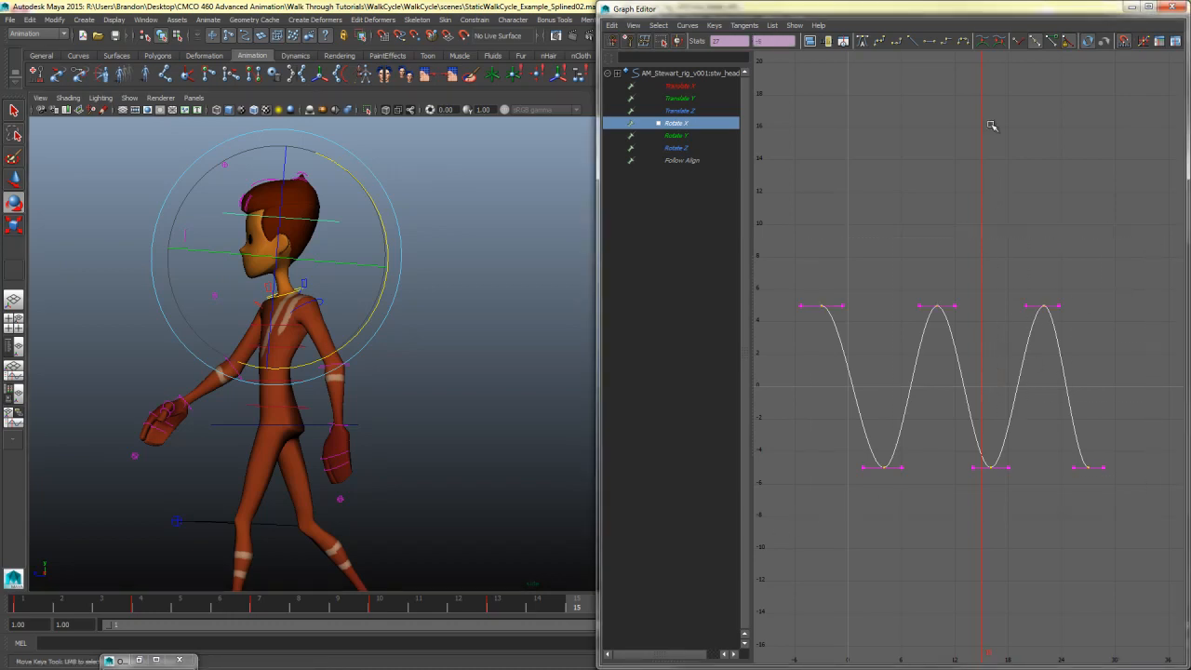
{"action": "left_click", "coordinate": [1020, 43]}
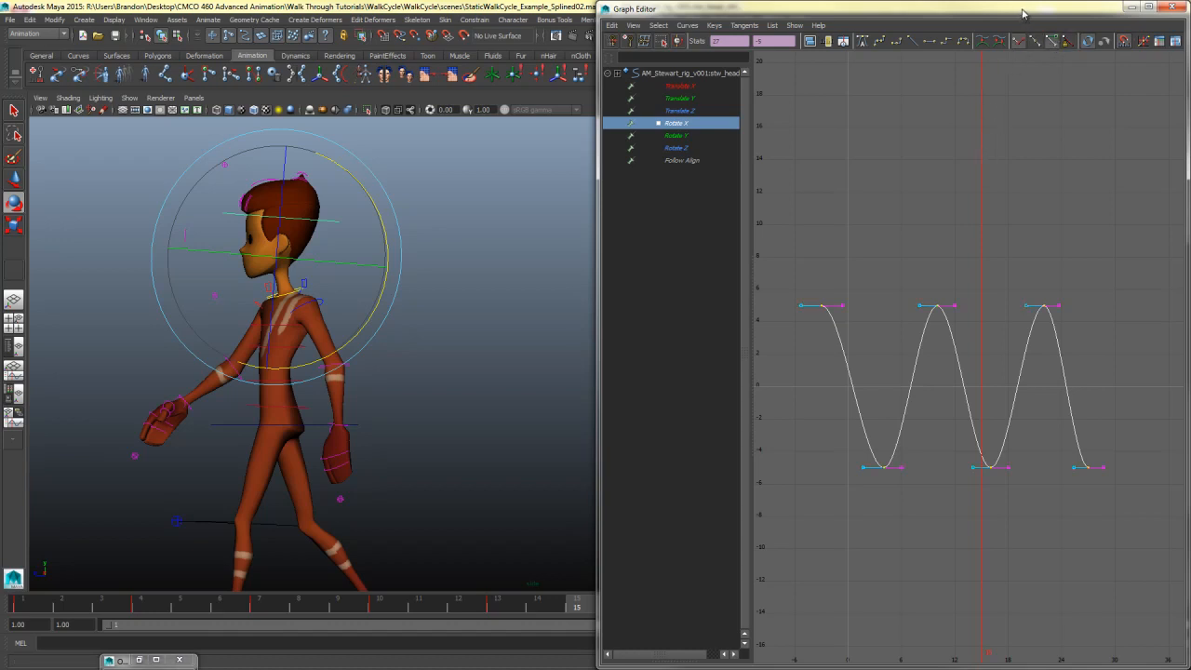
{"action": "double_click", "coordinate": [1023, 13]}
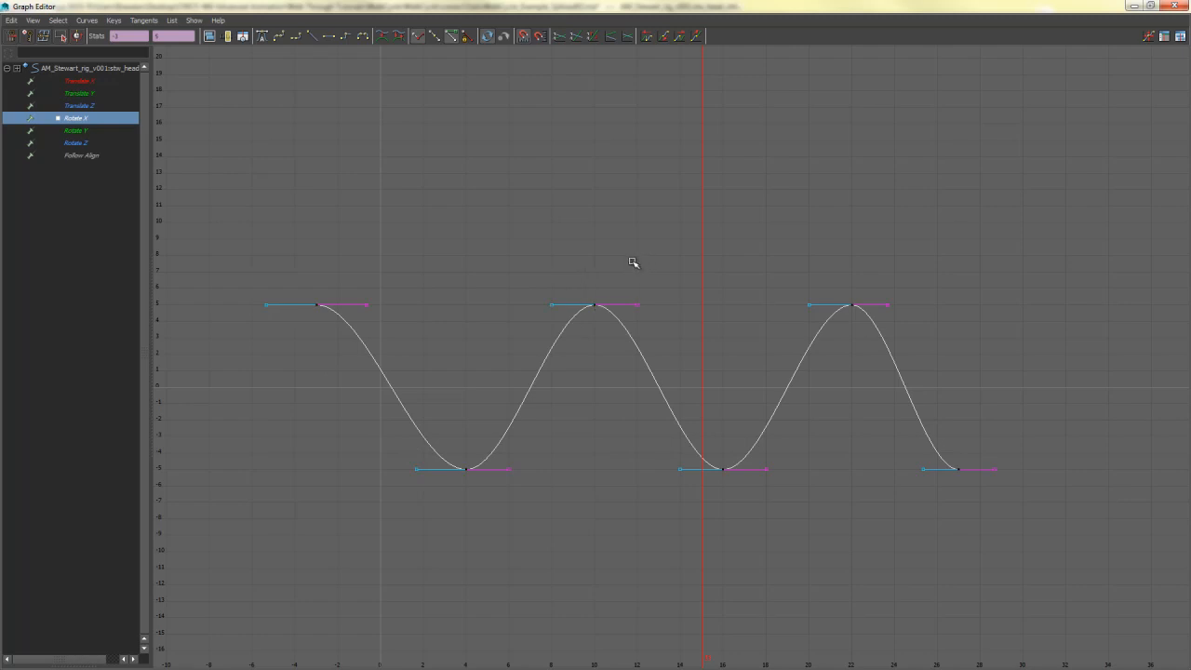
{"action": "middle_click_drag", "start_coordinate": [627, 266], "coordinate": [563, 267], "text": "shift"}
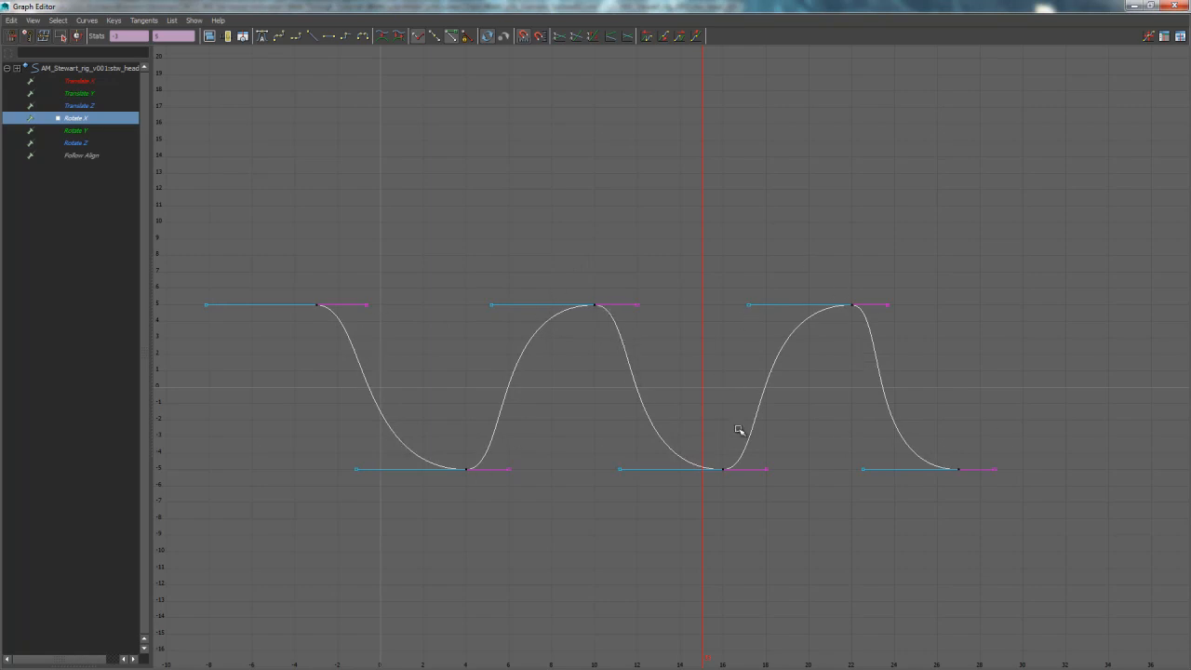
{"action": "left_click", "coordinate": [1135, 8]}
Step: Deselect the head control and frame the whole walking character inside the resolution gate
{"action": "left_click", "coordinate": [521, 308]}
{"action": "middle_click_drag", "start_coordinate": [469, 322], "coordinate": [632, 305], "text": "alt"}
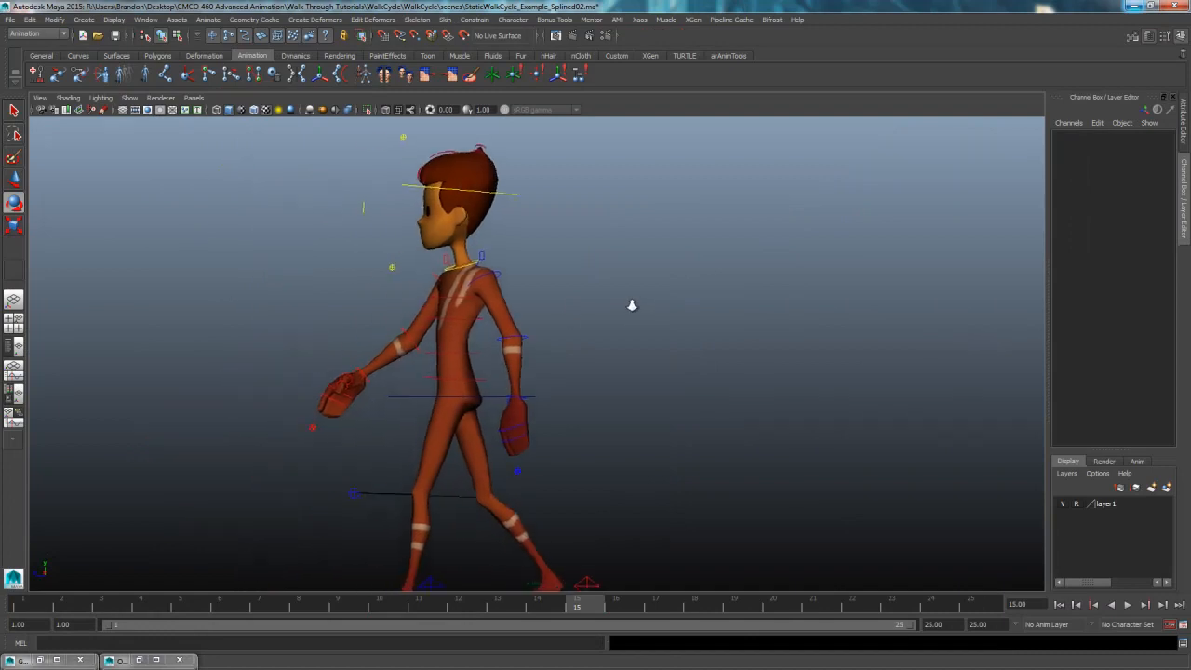
{"action": "right_click_drag", "start_coordinate": [632, 305], "coordinate": [274, 338], "text": "alt"}
{"action": "middle_click_drag", "start_coordinate": [274, 338], "coordinate": [300, 332], "text": "alt"}
{"action": "left_click", "coordinate": [147, 111]}
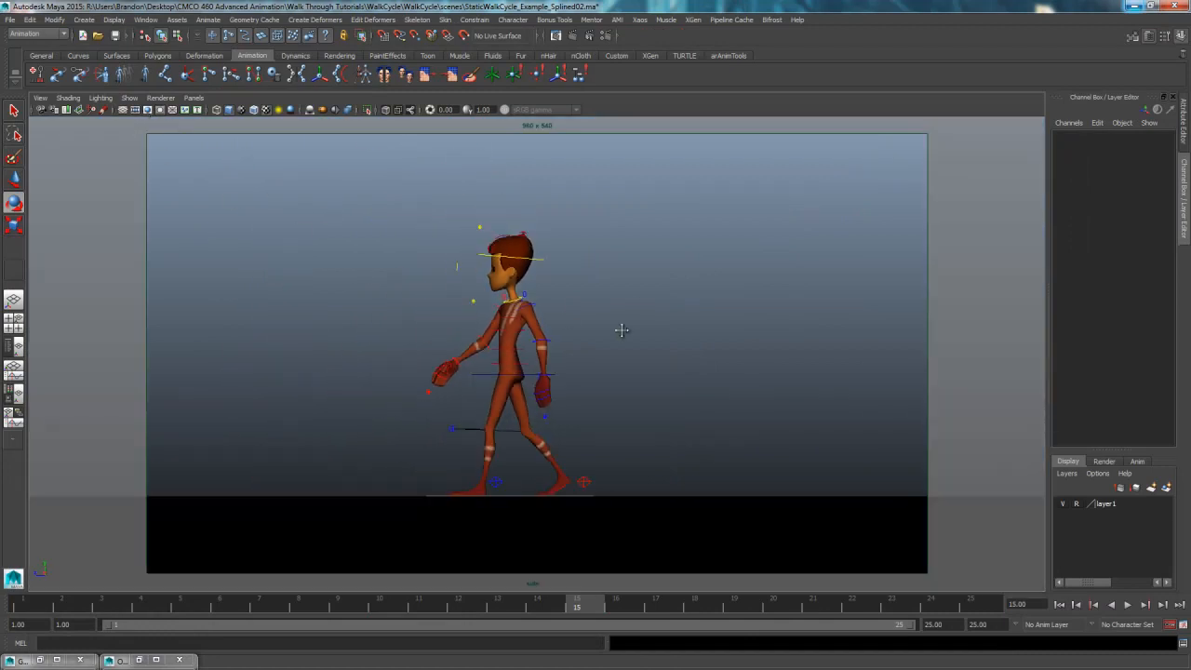
{"action": "right_click_drag", "start_coordinate": [622, 329], "coordinate": [772, 369], "text": "alt"}
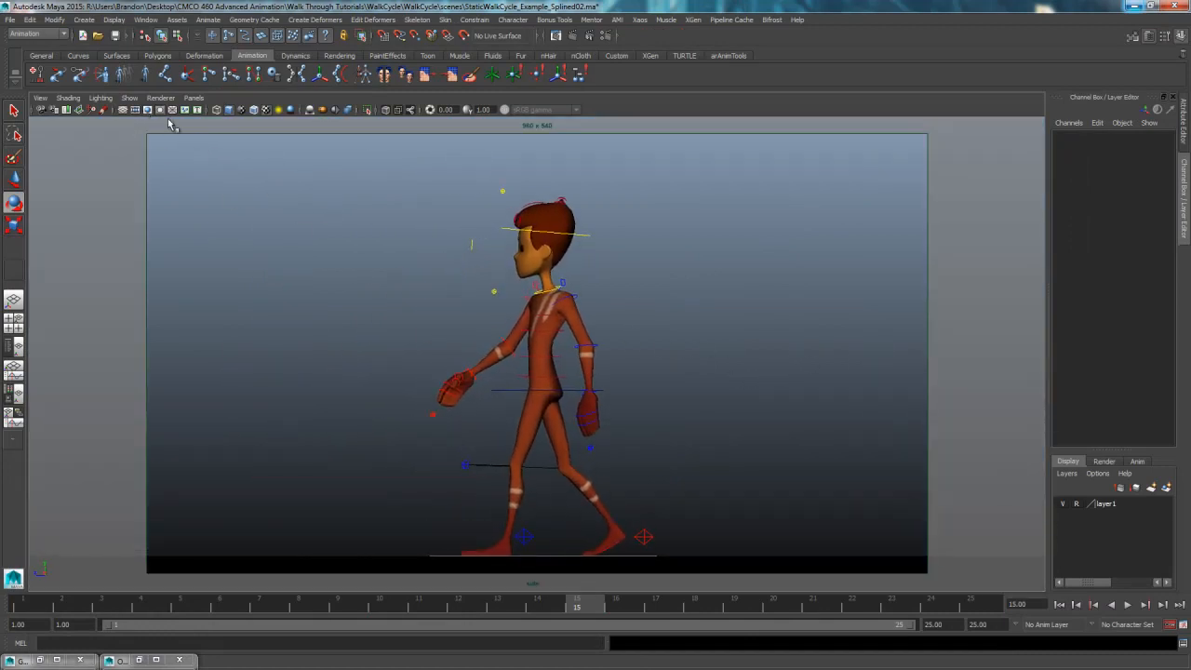
Step: Turn off the resolution gate and hide the rig's control curves in the viewport
{"action": "left_click", "coordinate": [129, 98]}
{"action": "left_click", "coordinate": [152, 153]}
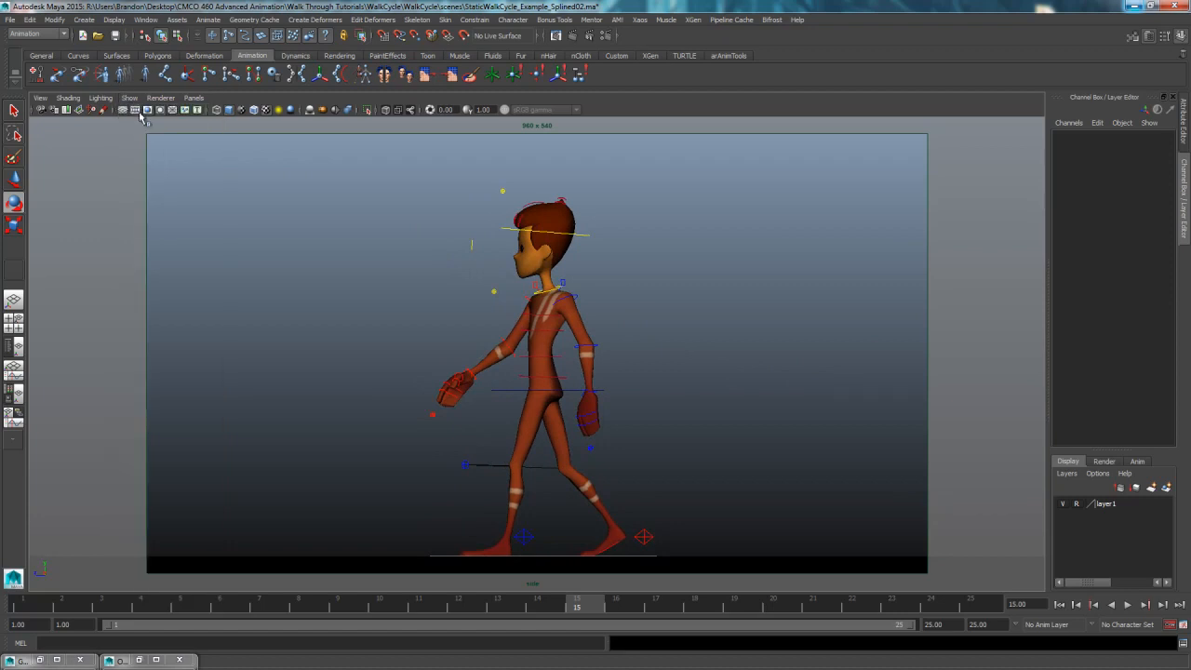
{"action": "left_click", "coordinate": [147, 110]}
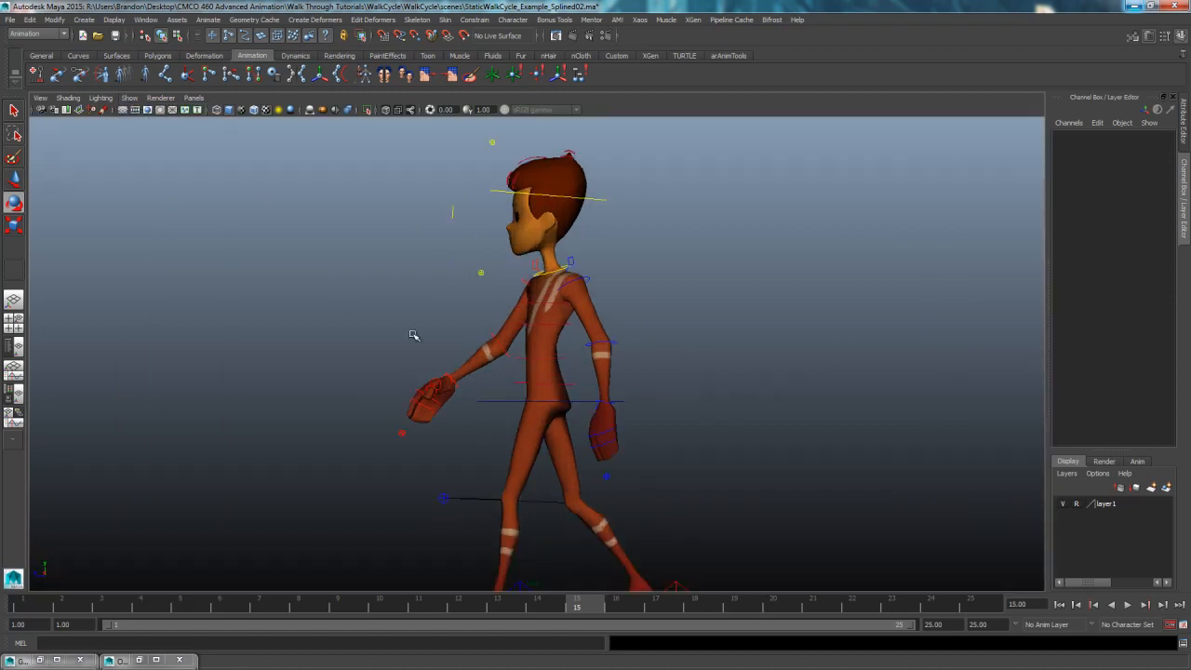
{"action": "left_click", "coordinate": [129, 100]}
{"action": "left_click", "coordinate": [145, 148]}
{"action": "left_click", "coordinate": [130, 100]}
{"action": "left_click", "coordinate": [149, 155]}
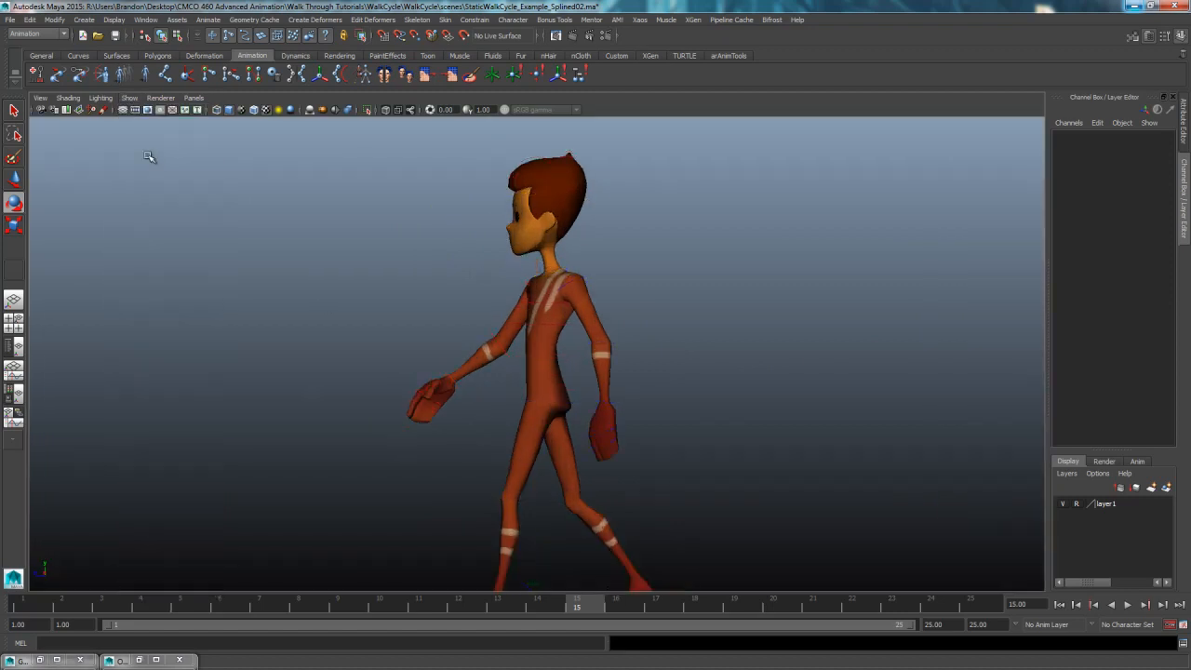
Step: Playblast the walk from the side view and play the movie to review the motion, then close it
{"action": "right_click", "coordinate": [569, 606]}
{"action": "left_click", "coordinate": [616, 599]}
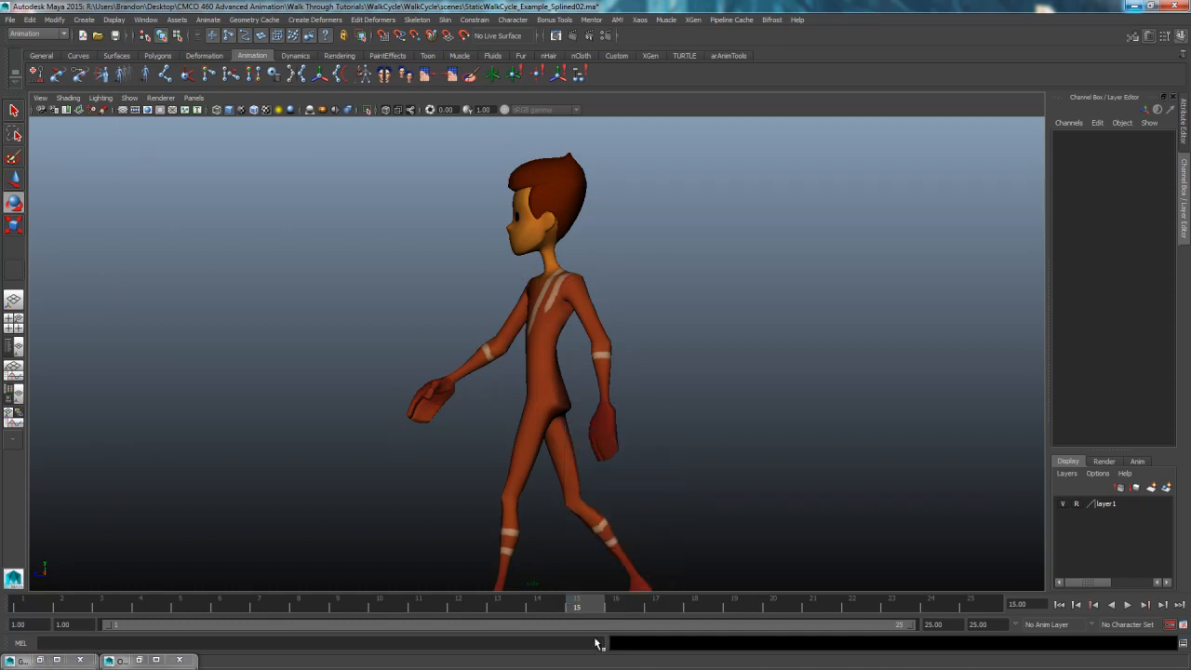
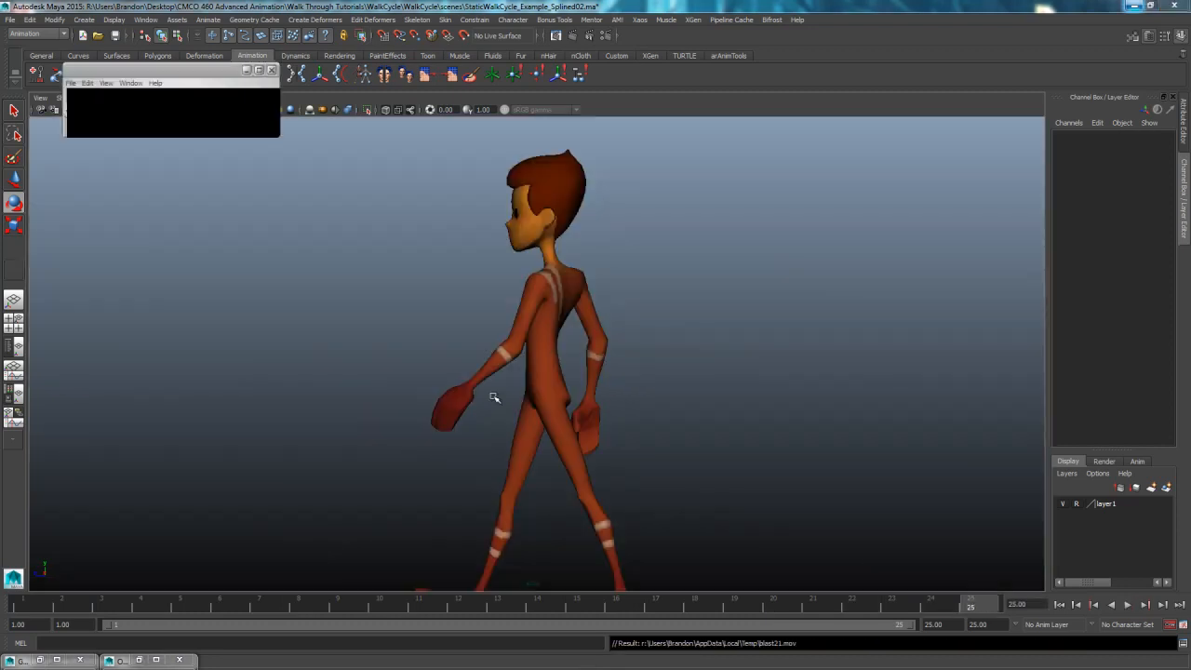
{"action": "left_click", "coordinate": [366, 454]}
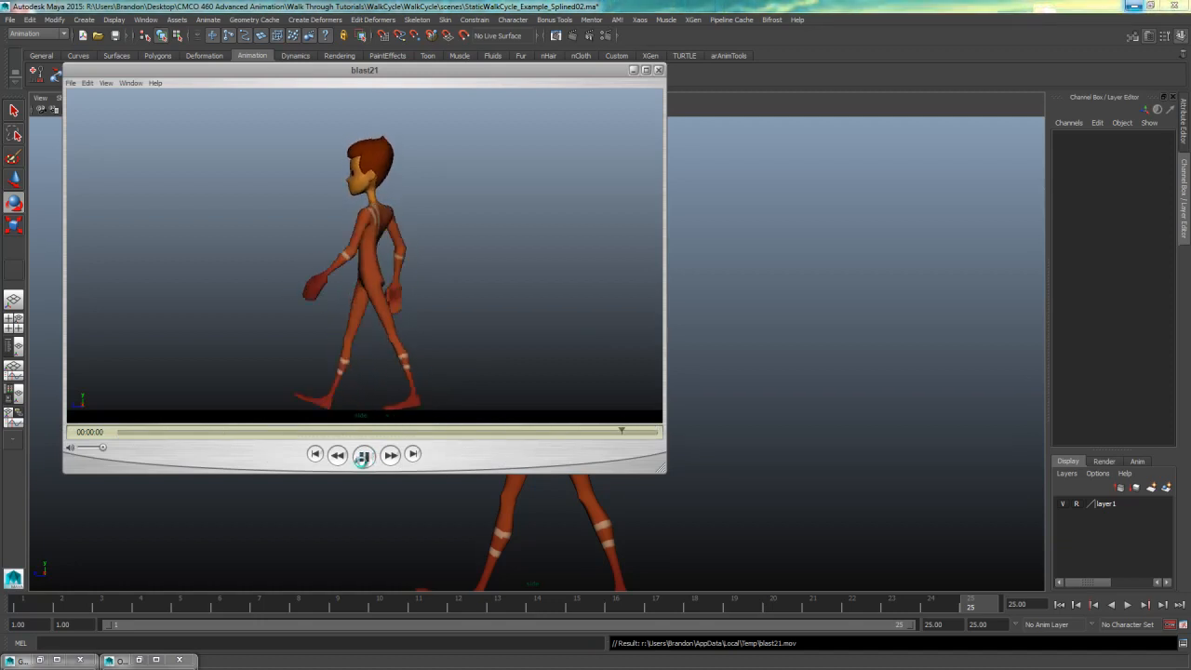
{"action": "left_click", "coordinate": [363, 455]}
{"action": "left_click", "coordinate": [363, 456]}
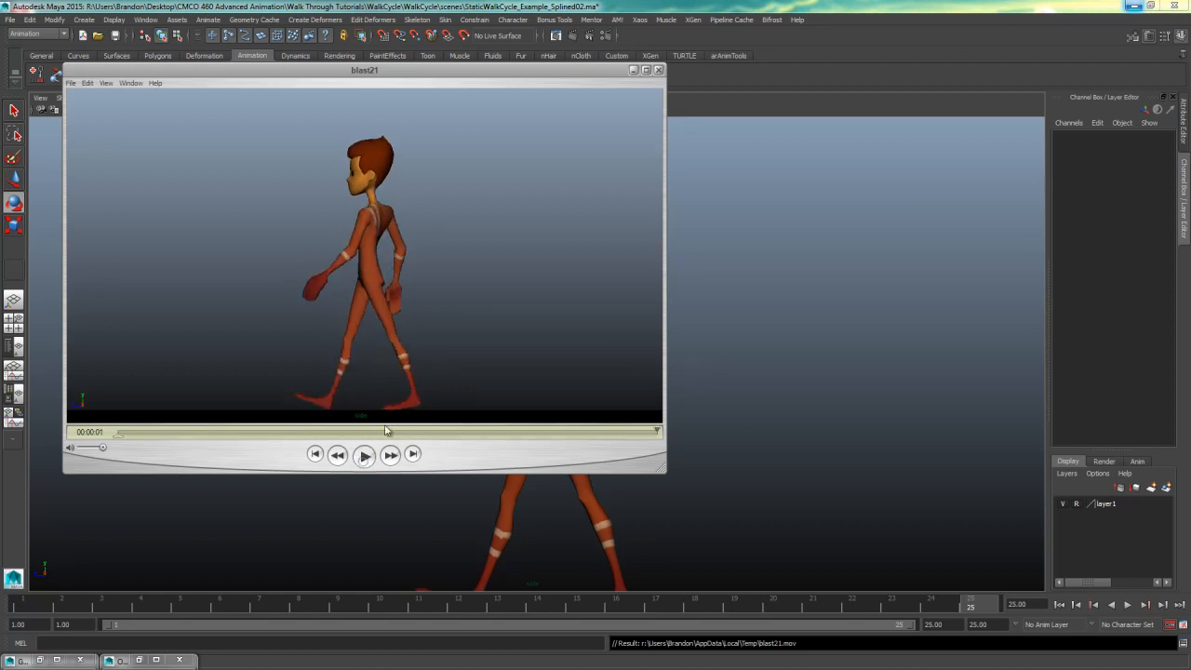
{"action": "left_click", "coordinate": [658, 70]}
Step: Show the rig's NURBS control curves again and isolate the head control's Rotate X curve in the Graph Editor
{"action": "left_click", "coordinate": [130, 98]}
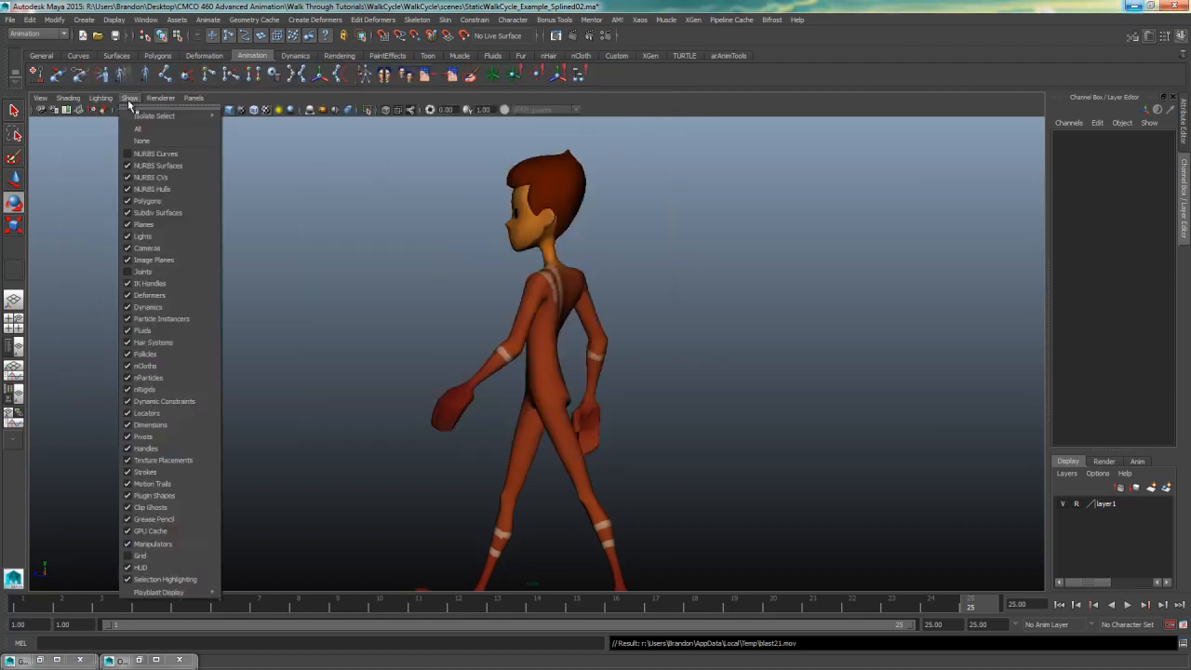
{"action": "left_click", "coordinate": [149, 156]}
{"action": "left_click", "coordinate": [606, 207]}
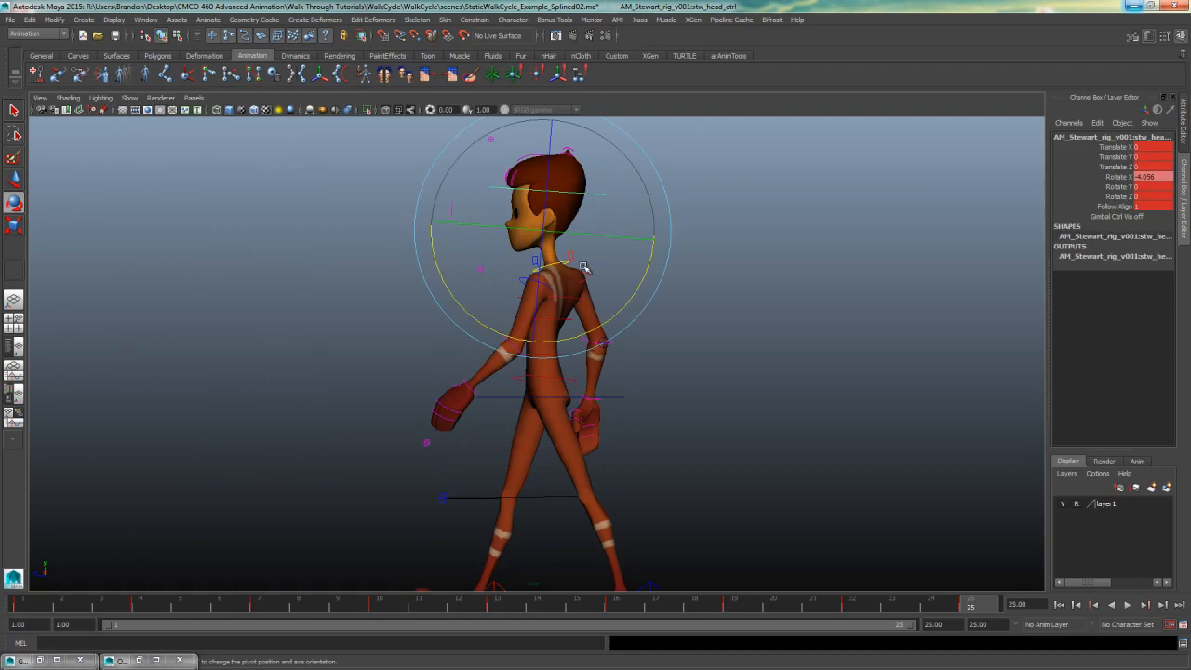
{"action": "key", "text": "g"}
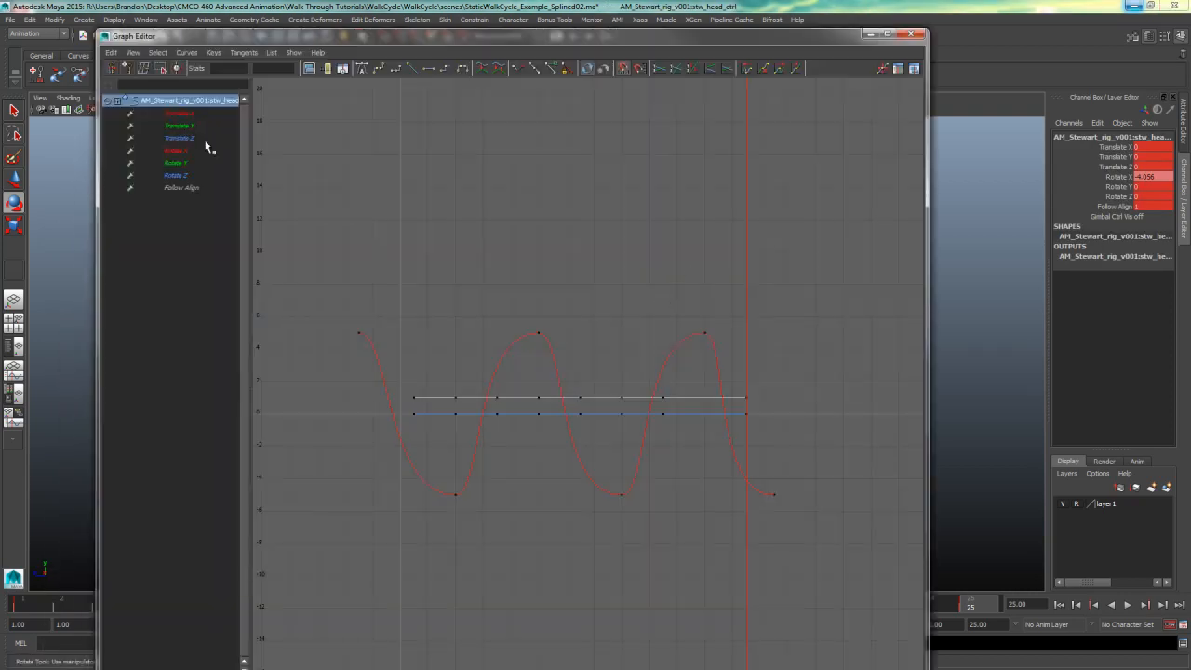
{"action": "left_click_drag", "start_coordinate": [388, 41], "coordinate": [878, 179]}
{"action": "left_click", "coordinate": [264, 244]}
{"action": "left_click_drag", "start_coordinate": [464, 166], "coordinate": [493, 196]}
{"action": "left_click_drag", "start_coordinate": [670, 175], "coordinate": [458, 9]}
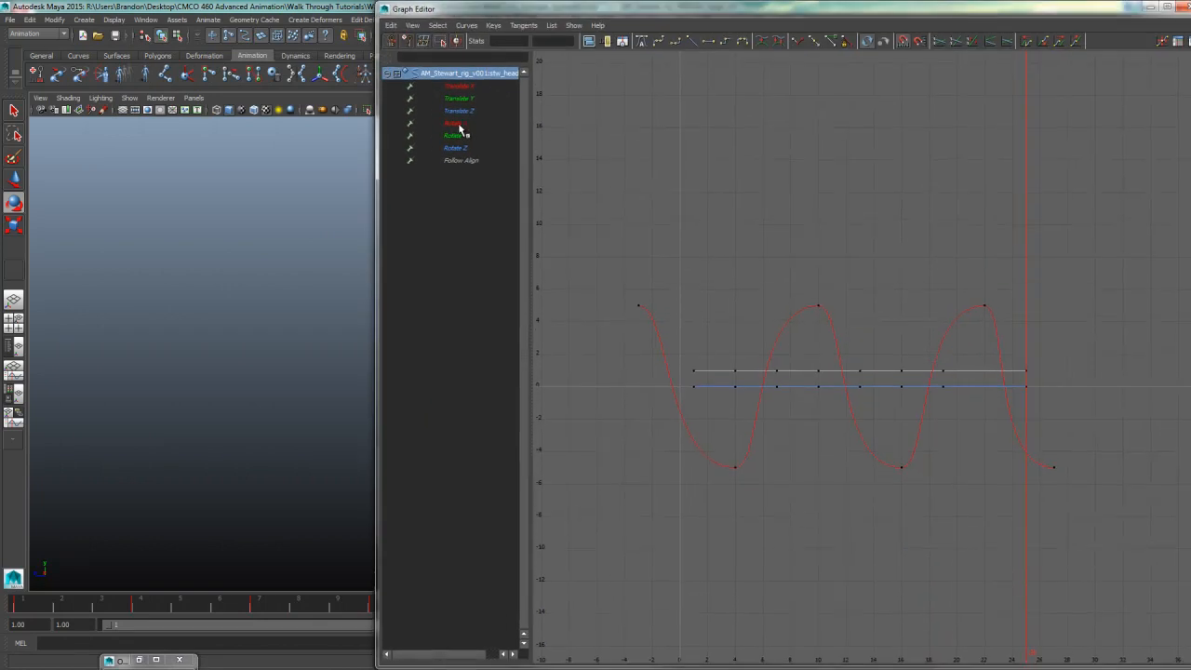
{"action": "left_click", "coordinate": [458, 125]}
{"action": "key", "text": "f"}
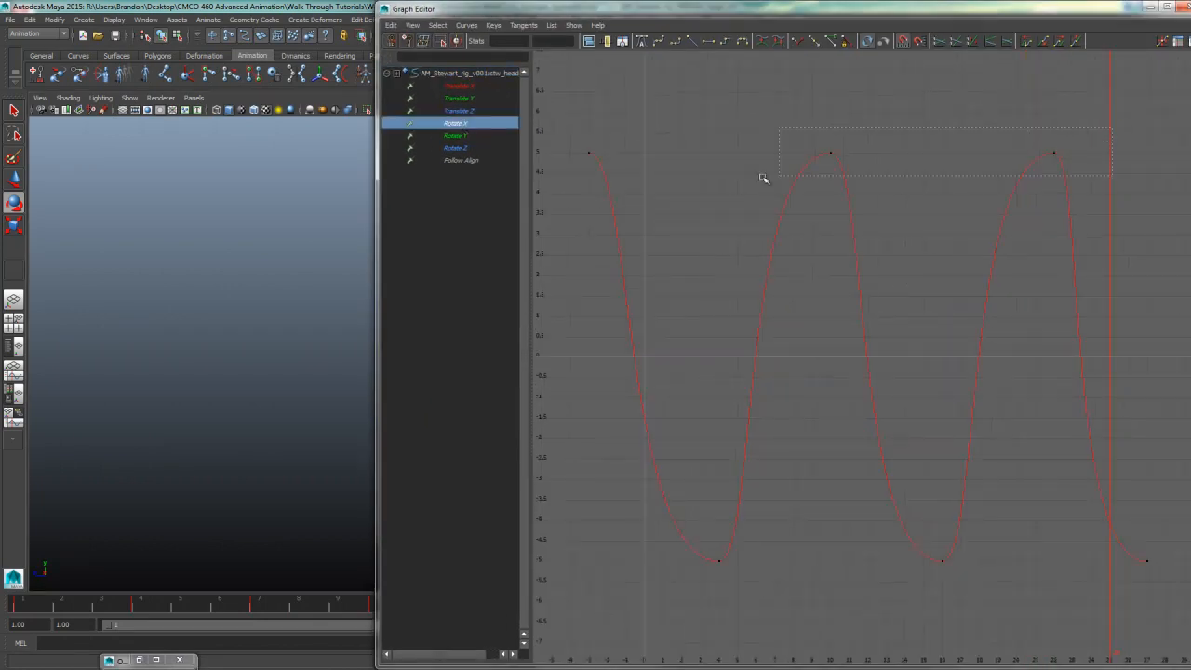
Step: Reduce the head's Rotate X swing by setting all its upper keys to 3 and its lower keys to -3
{"action": "left_click_drag", "start_coordinate": [763, 179], "coordinate": [577, 187]}
{"action": "type", "text": "3"}
{"action": "key", "text": "Return"}
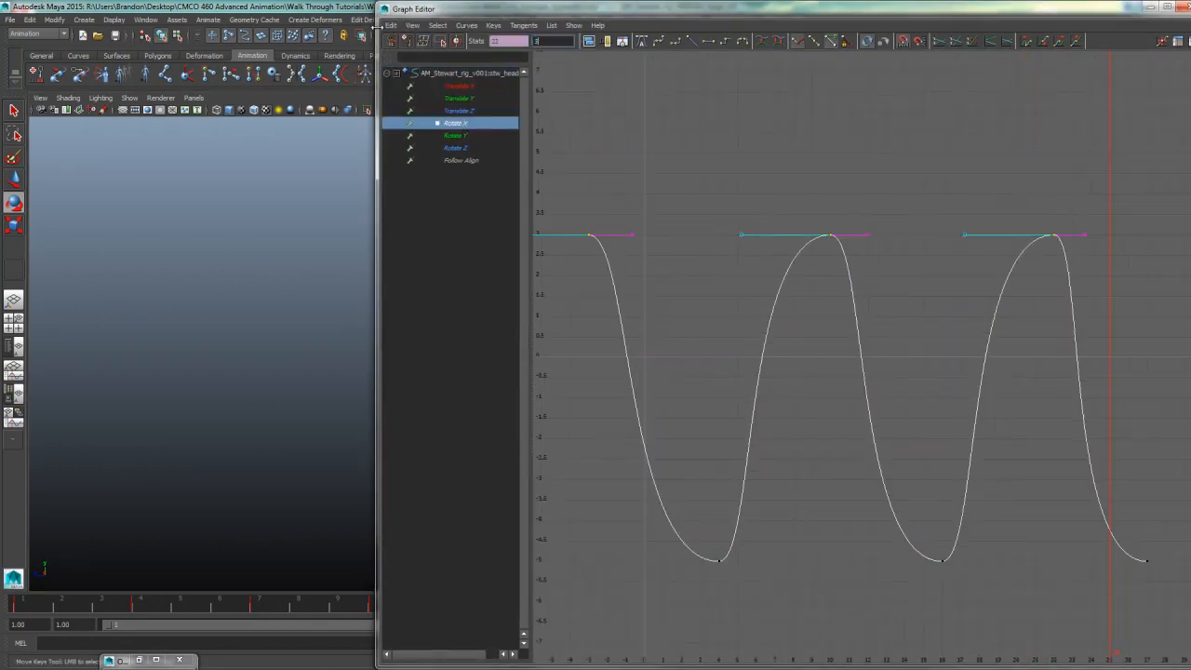
{"action": "left_click_drag", "start_coordinate": [700, 571], "coordinate": [1152, 495]}
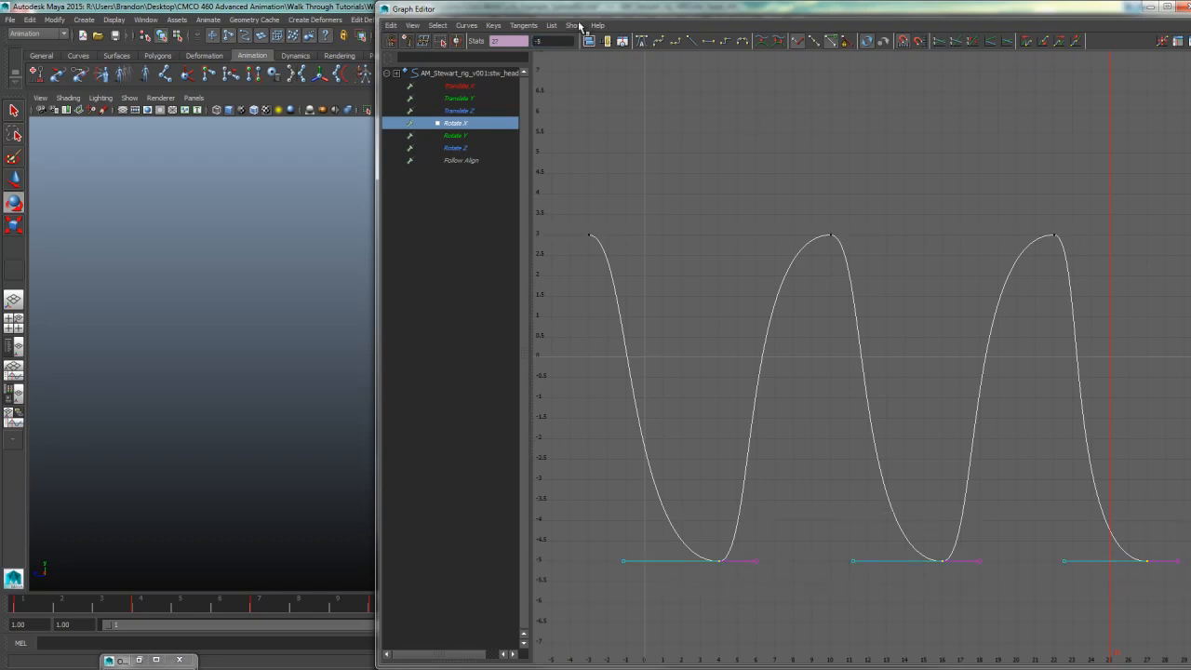
{"action": "left_click_drag", "start_coordinate": [559, 41], "coordinate": [393, 20]}
{"action": "type", "text": "-3"}
{"action": "key", "text": "Return"}
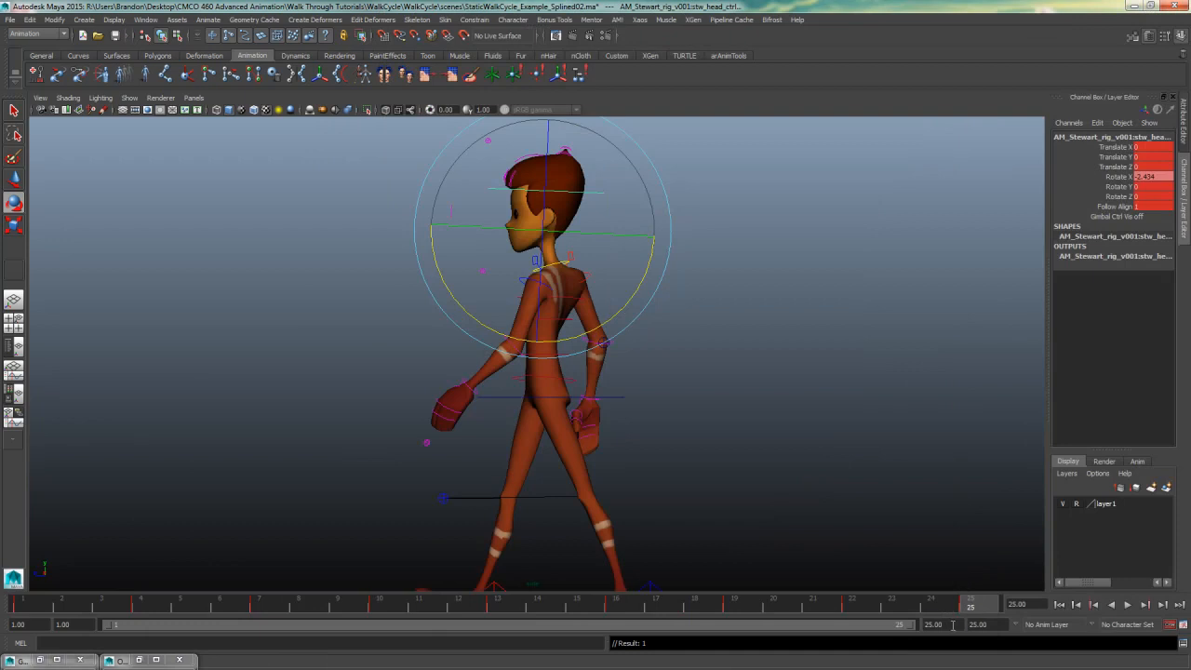
Step: Set the end of the playback range to frame 24
{"action": "double_click", "coordinate": [953, 625]}
{"action": "type", "text": "24"}
{"action": "key", "text": "Return"}
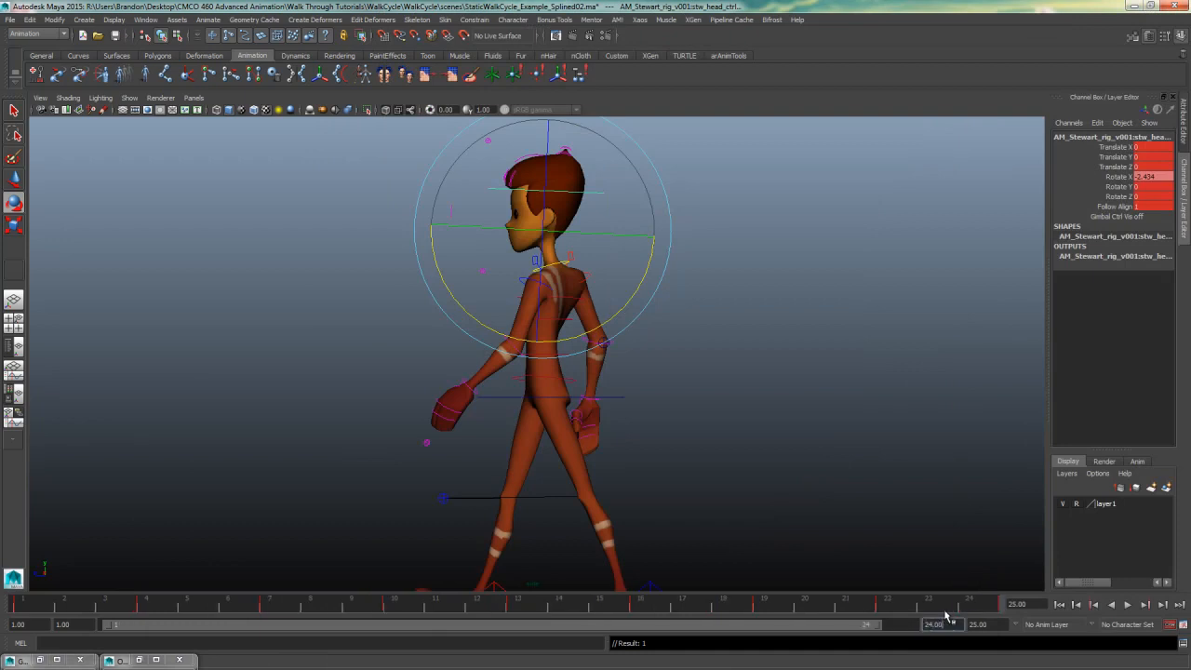
Step: Deselect the head control and hide the NURBS control curves in the side view
{"action": "left_click", "coordinate": [332, 226]}
{"action": "left_click", "coordinate": [130, 98]}
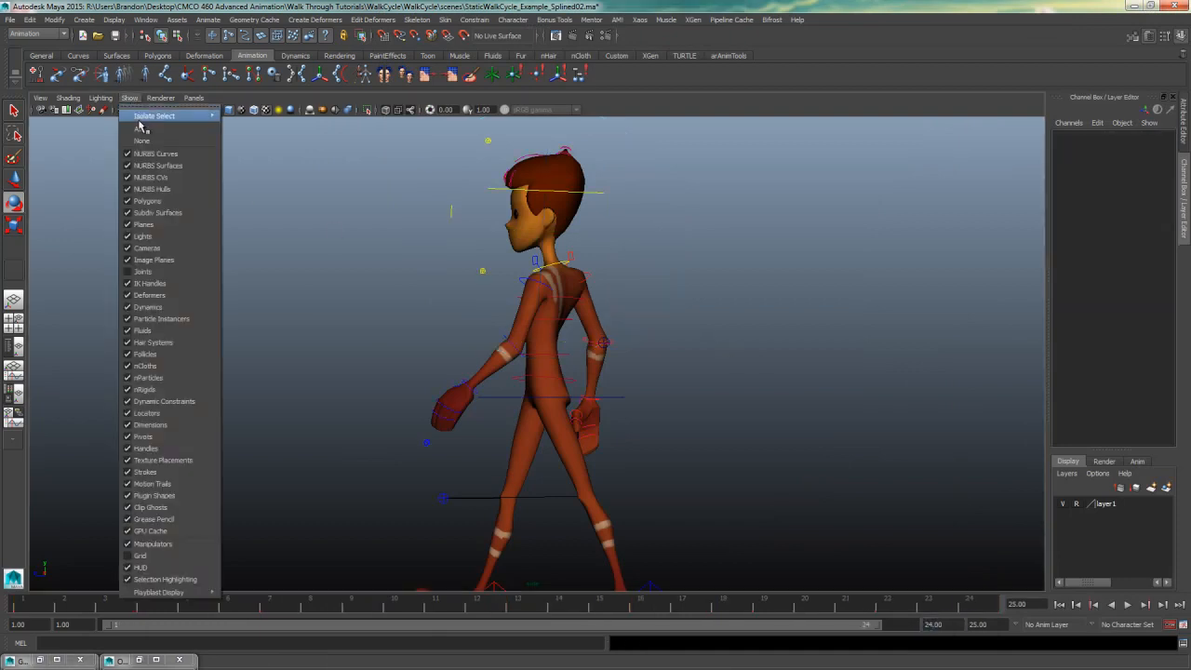
{"action": "left_click", "coordinate": [177, 200]}
Step: Playblast the shortened cycle, play it on loop to judge the softer head motion, and close the movie
{"action": "right_click_drag", "start_coordinate": [466, 603], "coordinate": [448, 575]}
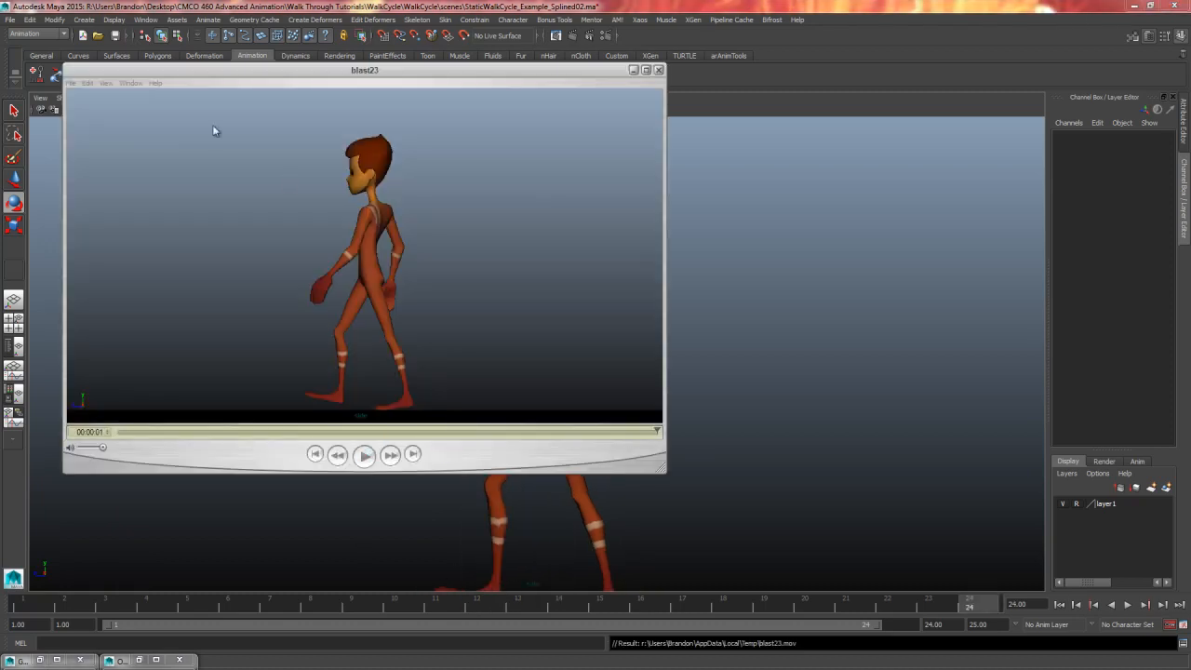
{"action": "left_click", "coordinate": [107, 85]}
{"action": "left_click", "coordinate": [149, 192]}
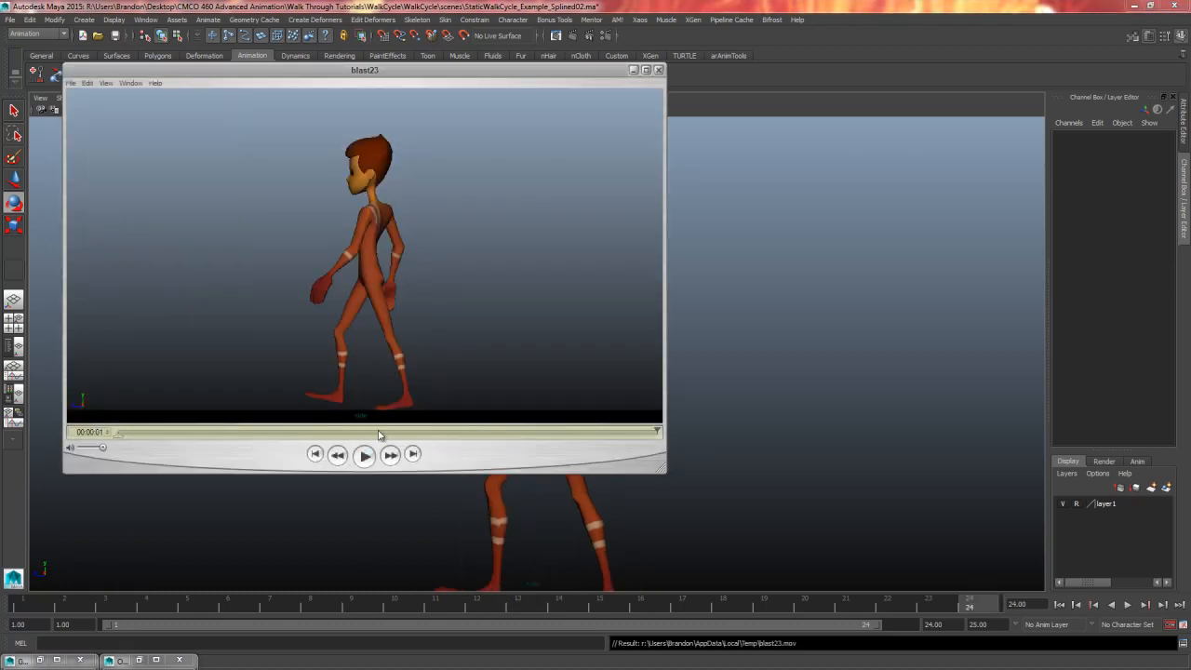
{"action": "left_click", "coordinate": [371, 456]}
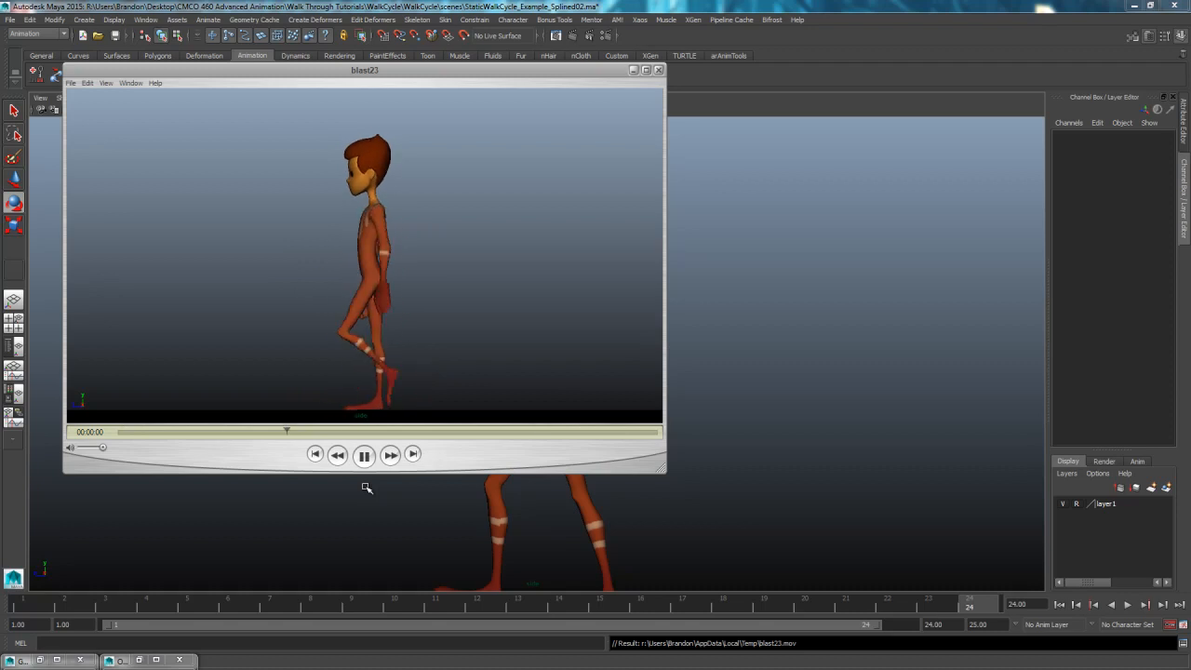
{"action": "left_click", "coordinate": [658, 70]}
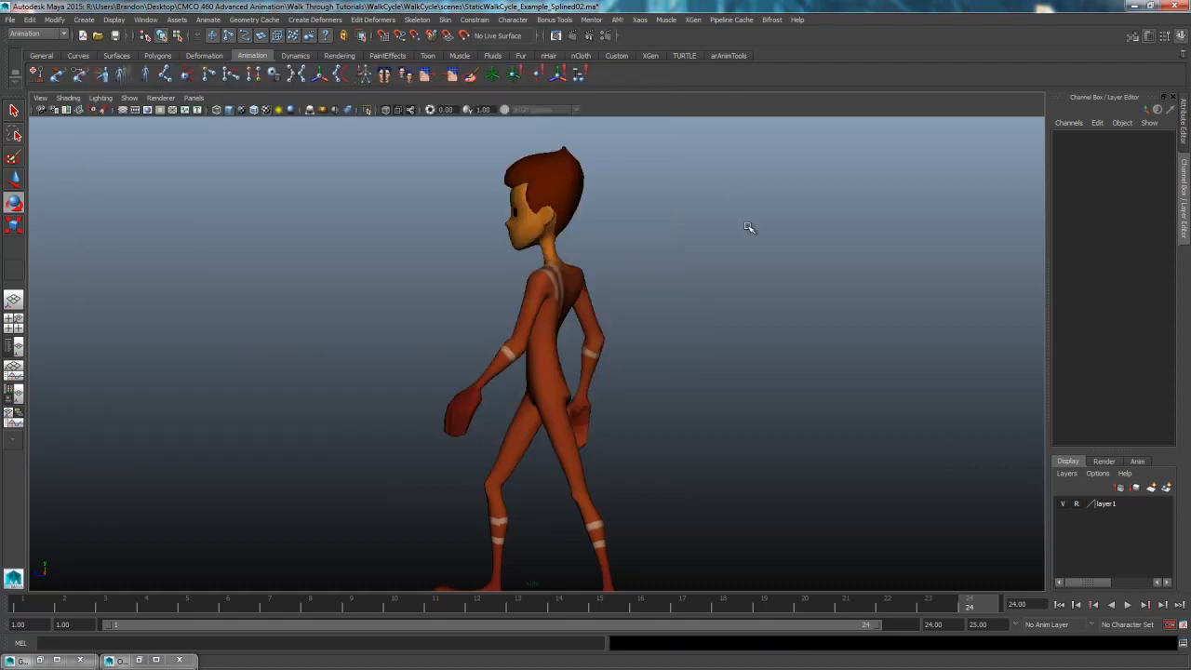
Step: Switch to the perspective view and frame the whole character from a three-quarter front angle, using the resolution gate only temporarily
{"action": "key", "text": "space"}
{"action": "key", "text": "space"}
{"action": "left_click_drag", "start_coordinate": [749, 319], "coordinate": [705, 329], "text": "alt"}
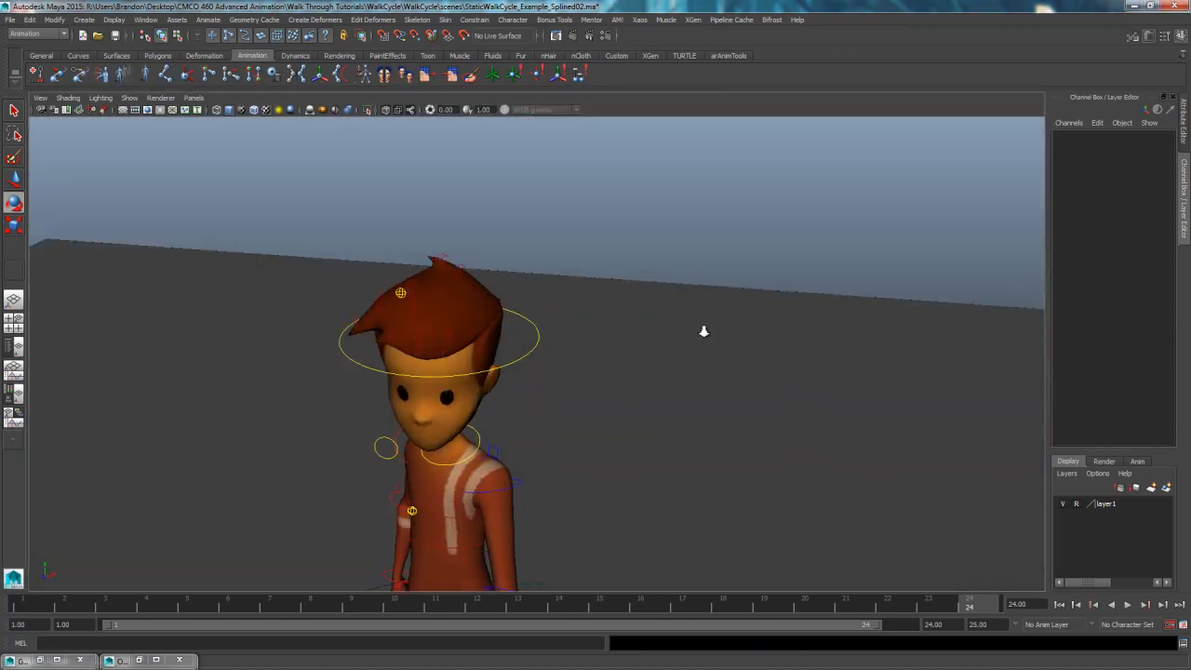
{"action": "right_click_drag", "start_coordinate": [704, 330], "coordinate": [409, 359], "text": "alt"}
{"action": "middle_click_drag", "start_coordinate": [409, 358], "coordinate": [475, 275], "text": "alt"}
{"action": "left_click", "coordinate": [147, 110]}
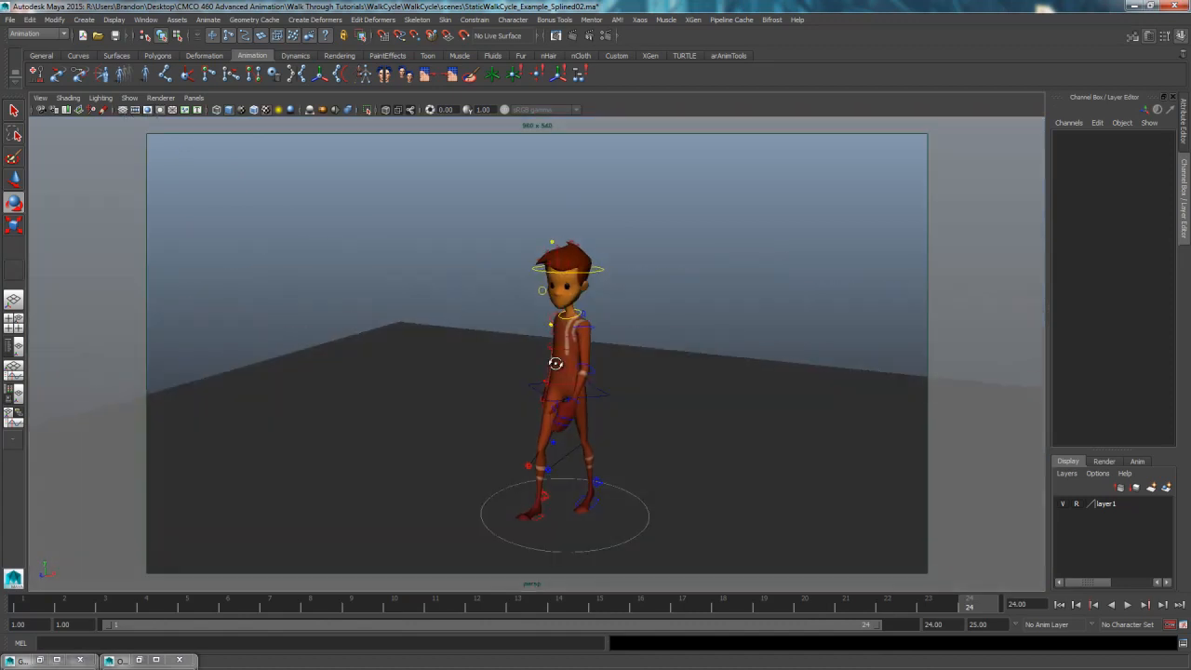
{"action": "mouse_move", "coordinate": [568, 391]}
{"action": "left_mouse_down", "text": "alt"}
{"action": "mouse_move", "coordinate": [586, 389]}
{"action": "mouse_move", "coordinate": [558, 385]}
{"action": "left_mouse_up", "text": "alt"}
{"action": "middle_click_drag", "start_coordinate": [558, 386], "coordinate": [529, 369], "text": "alt"}
{"action": "right_click_drag", "start_coordinate": [529, 368], "coordinate": [635, 369], "text": "alt"}
{"action": "left_click", "coordinate": [149, 110]}
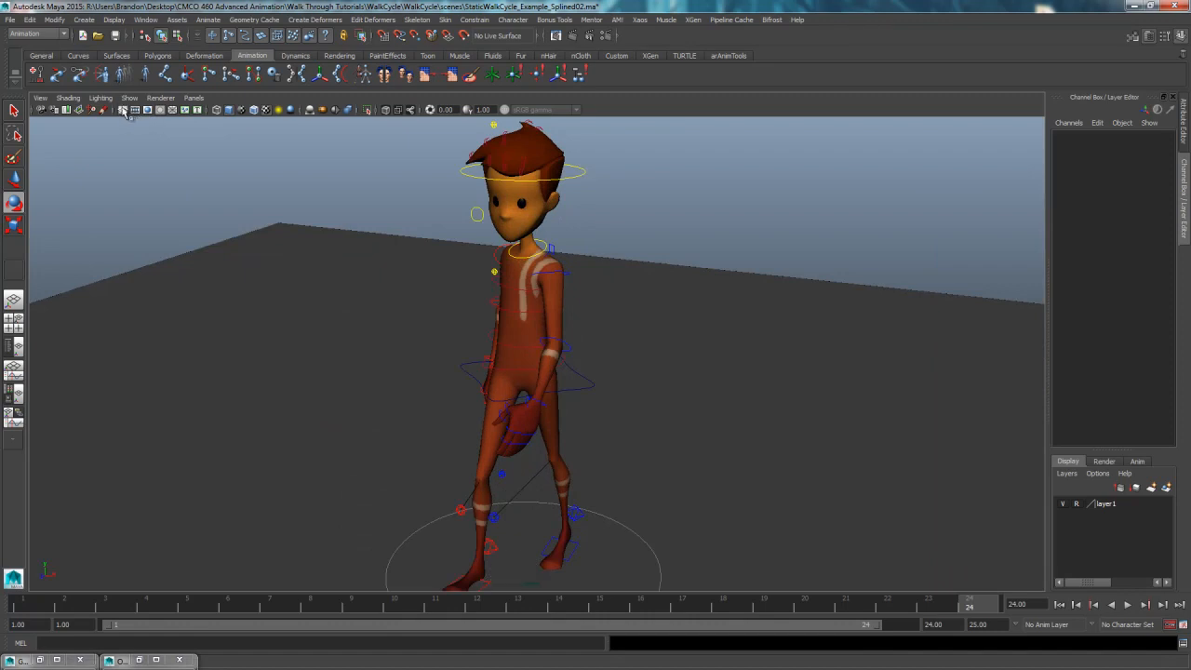
Step: Hide the control curves in the perspective view, playblast the walk from this angle, and review the movie before closing it
{"action": "left_click", "coordinate": [130, 98]}
{"action": "left_click", "coordinate": [151, 154]}
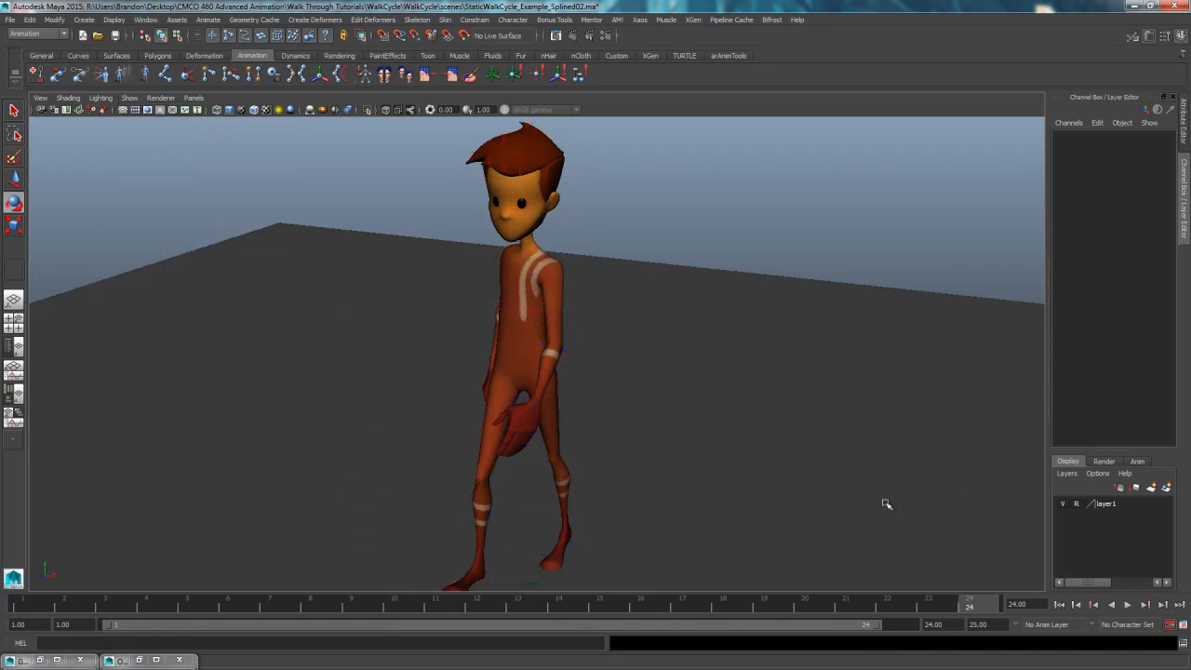
{"action": "right_click", "coordinate": [614, 605]}
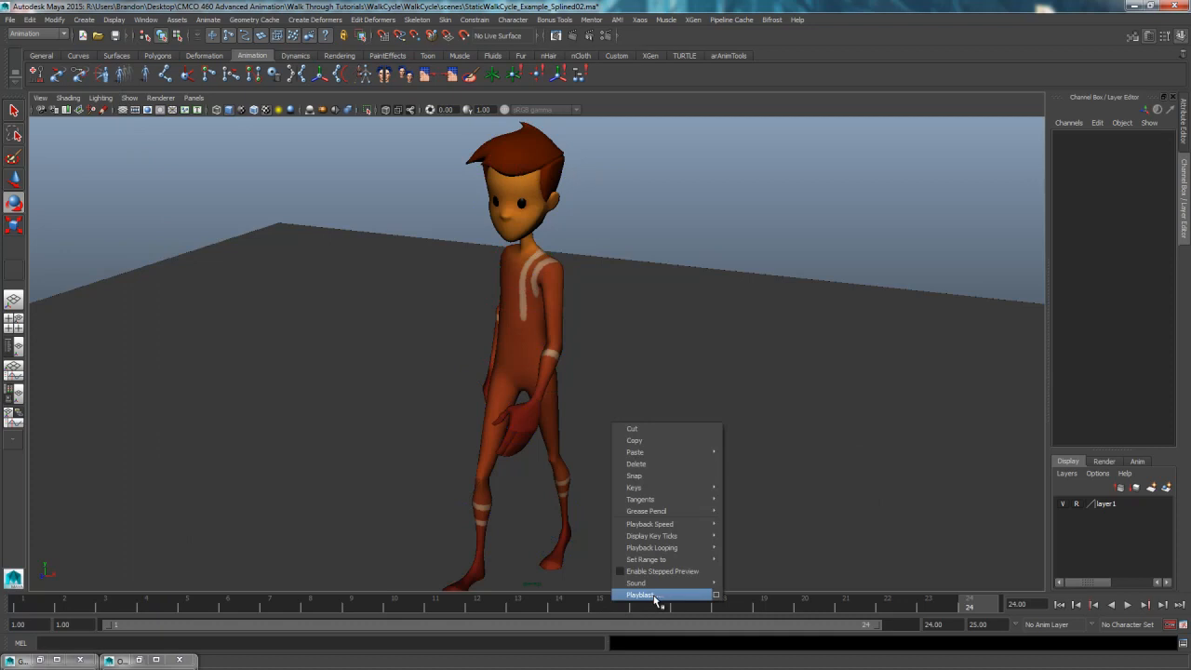
{"action": "left_click", "coordinate": [654, 595]}
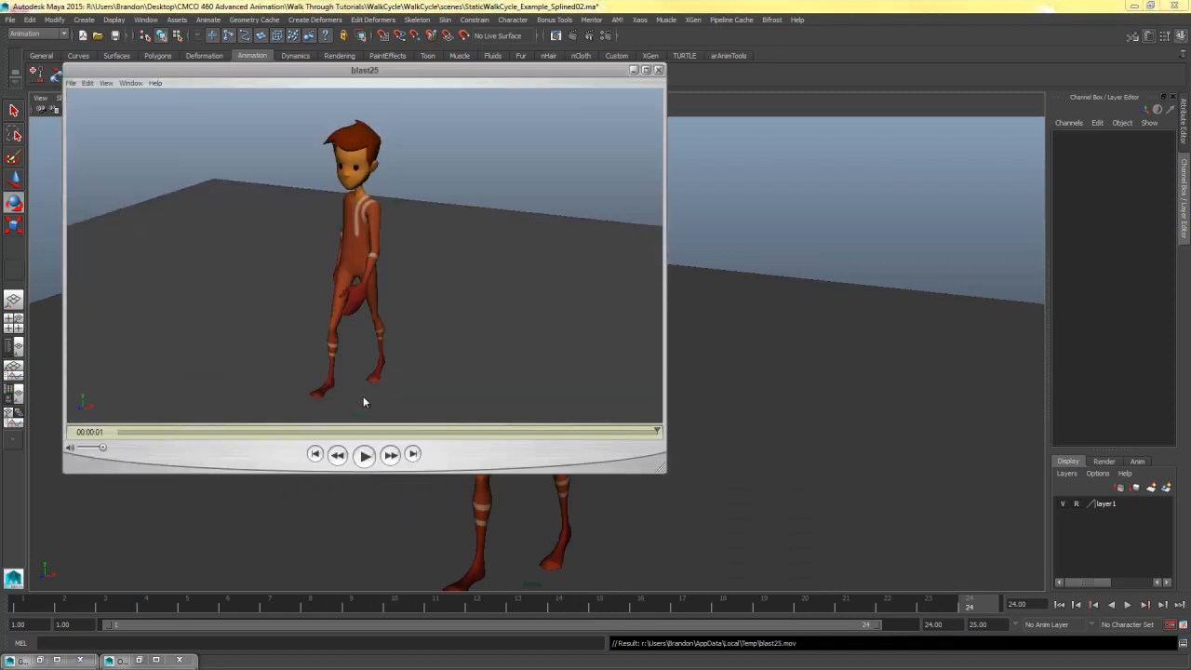
{"action": "left_click", "coordinate": [364, 454]}
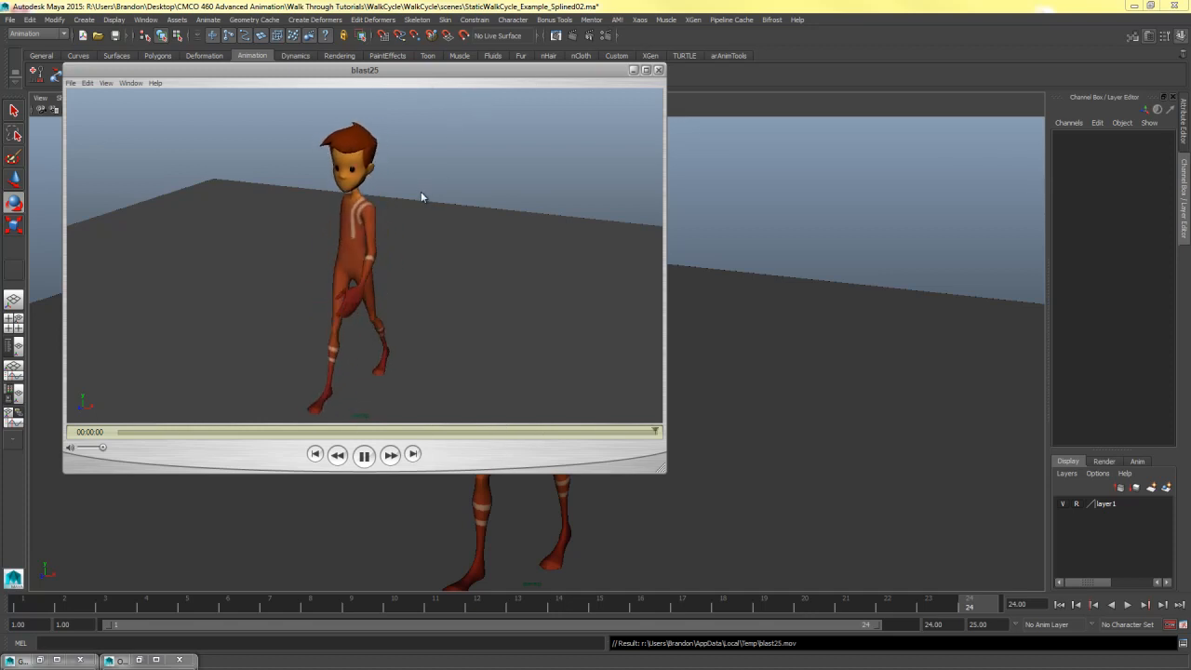
{"action": "left_click", "coordinate": [659, 70]}
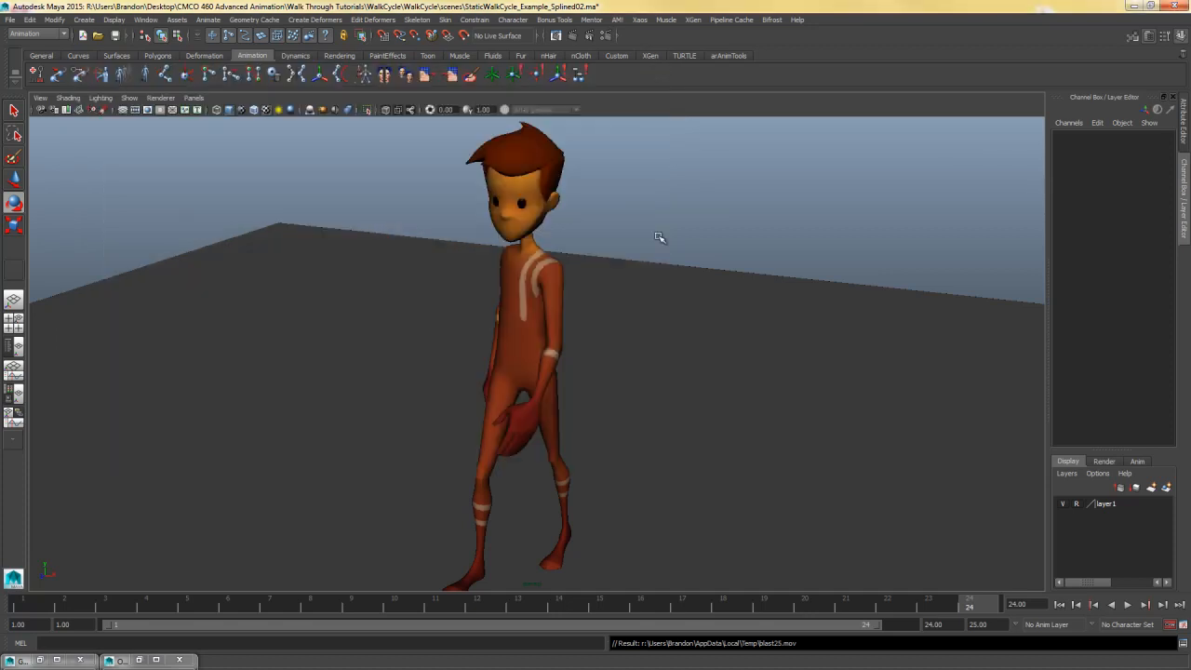
Step: Show the rig's NURBS control curves again in the perspective view
{"action": "left_click", "coordinate": [129, 97]}
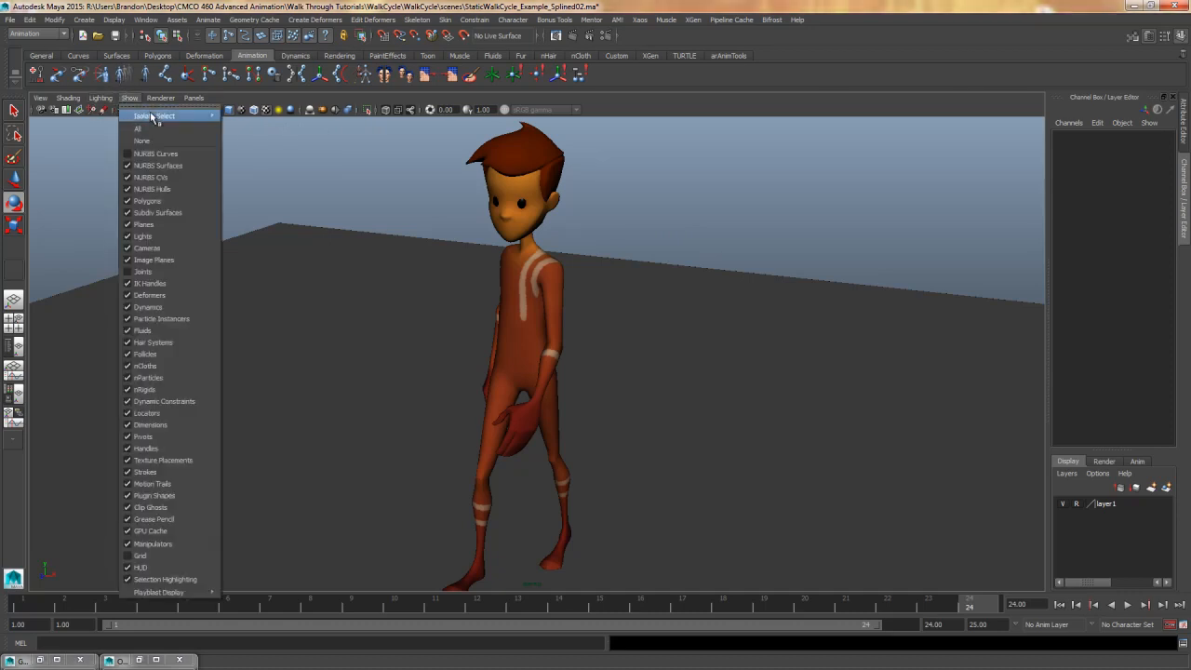
{"action": "left_click", "coordinate": [153, 151]}
{"action": "left_click_drag", "start_coordinate": [633, 236], "coordinate": [567, 249], "text": "alt"}
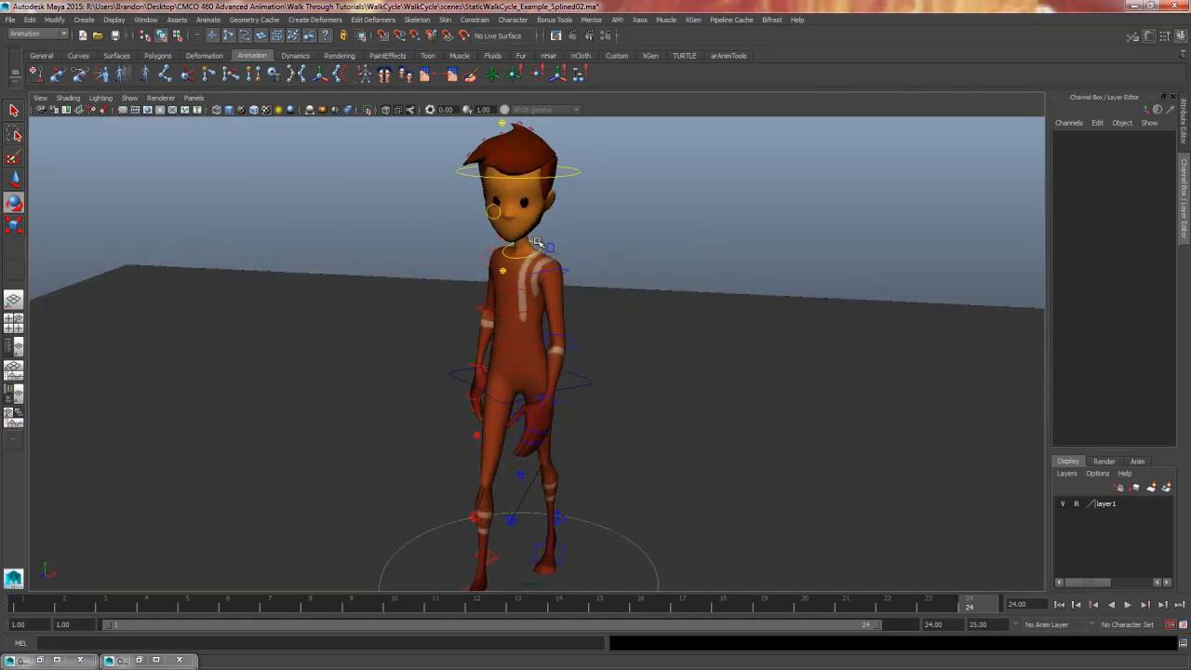
Step: Refocus the perspective view on the root control at the feet, deselect it, and pull back to show the character's side
{"action": "left_click", "coordinate": [538, 244]}
{"action": "left_click_drag", "start_coordinate": [719, 309], "coordinate": [698, 323], "text": "alt"}
{"action": "left_click_drag", "start_coordinate": [607, 415], "coordinate": [635, 415], "text": "alt"}
{"action": "left_click", "coordinate": [634, 415]}
{"action": "key", "text": "a"}
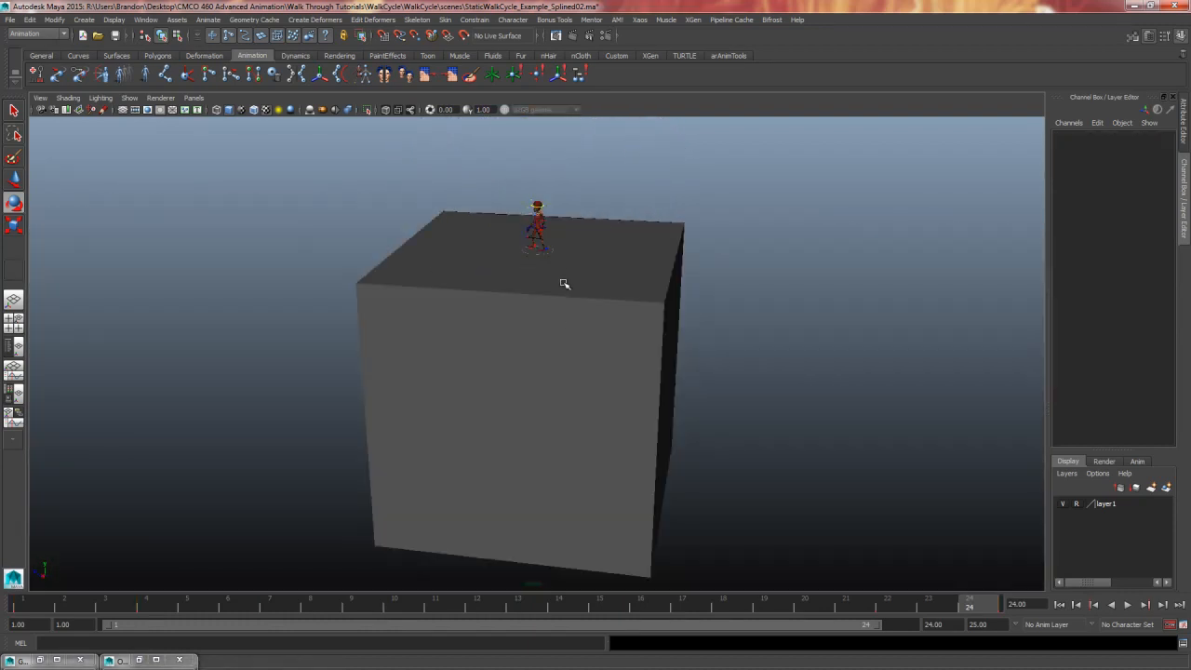
{"action": "left_click", "coordinate": [543, 254]}
{"action": "key", "text": "f"}
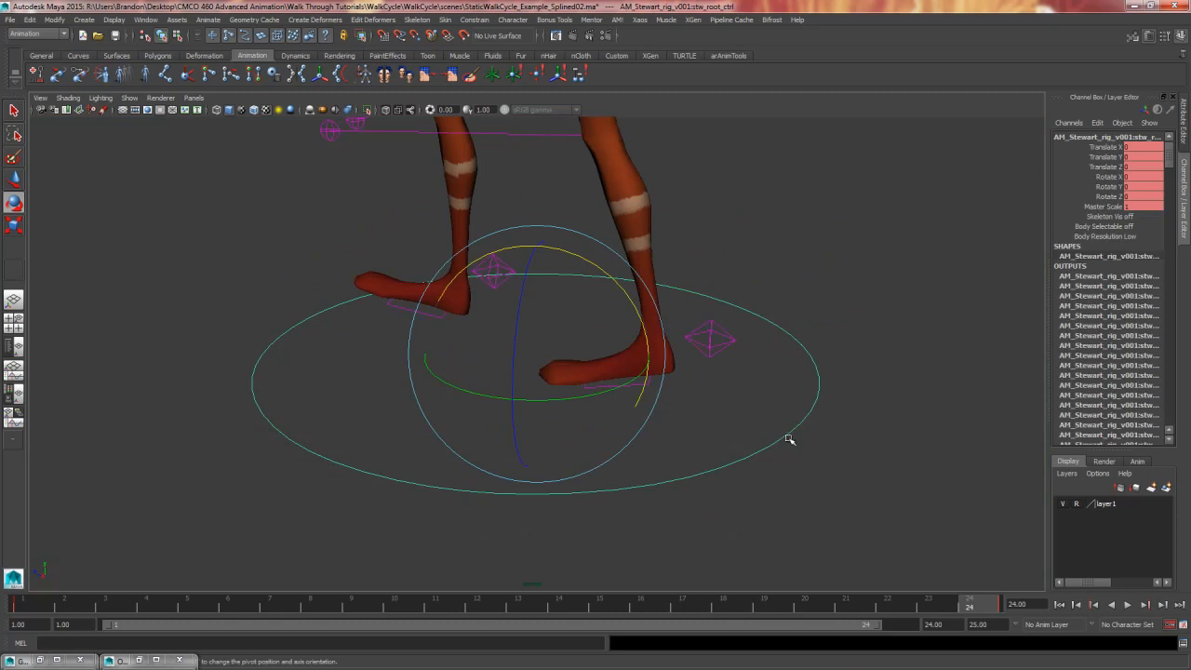
{"action": "left_click", "coordinate": [272, 362]}
{"action": "middle_click_drag", "start_coordinate": [593, 394], "coordinate": [562, 510], "text": "alt"}
{"action": "right_click_drag", "start_coordinate": [716, 399], "coordinate": [160, 394], "text": "alt"}
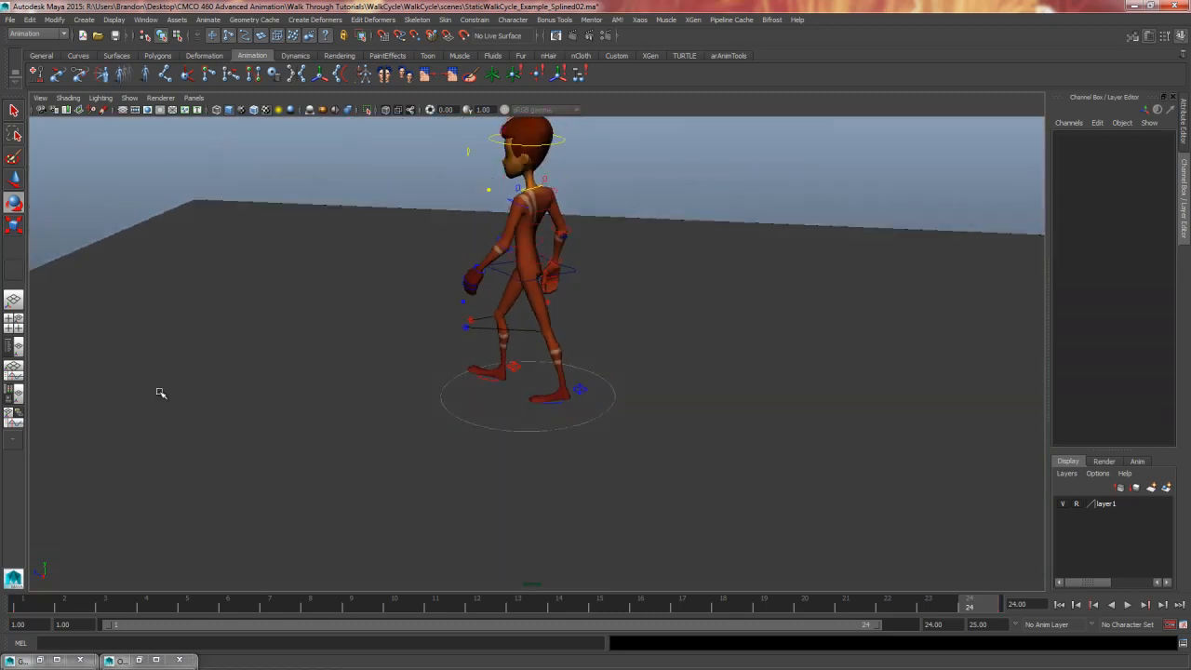
{"action": "left_click_drag", "start_coordinate": [560, 407], "coordinate": [636, 395], "text": "alt"}
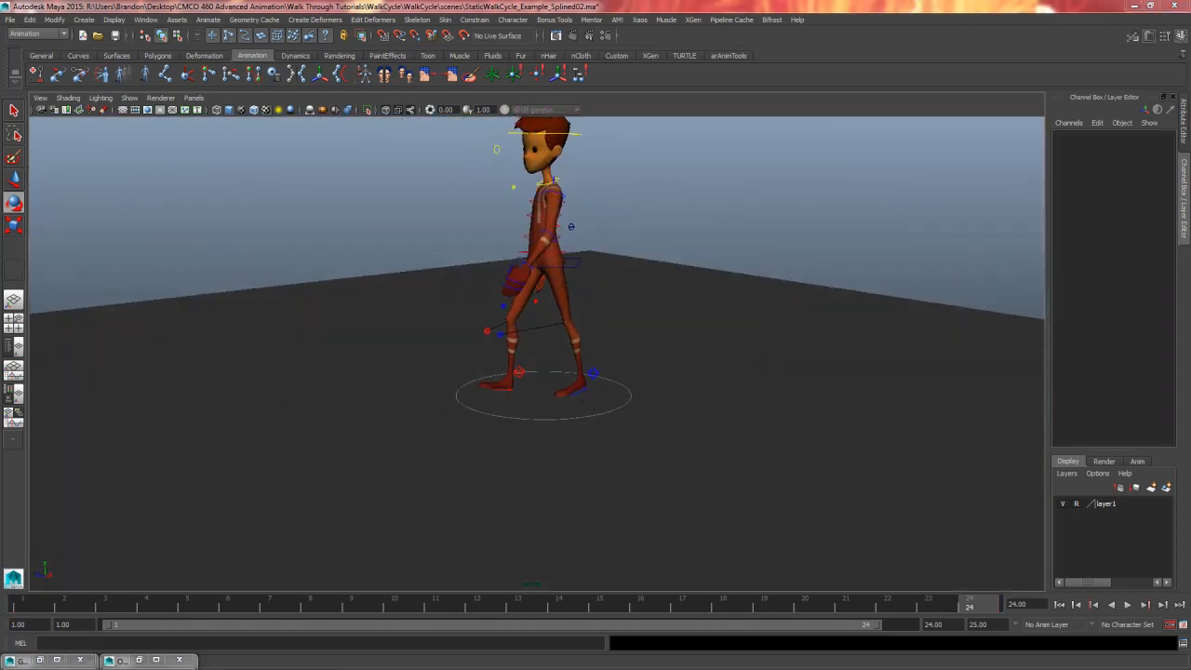